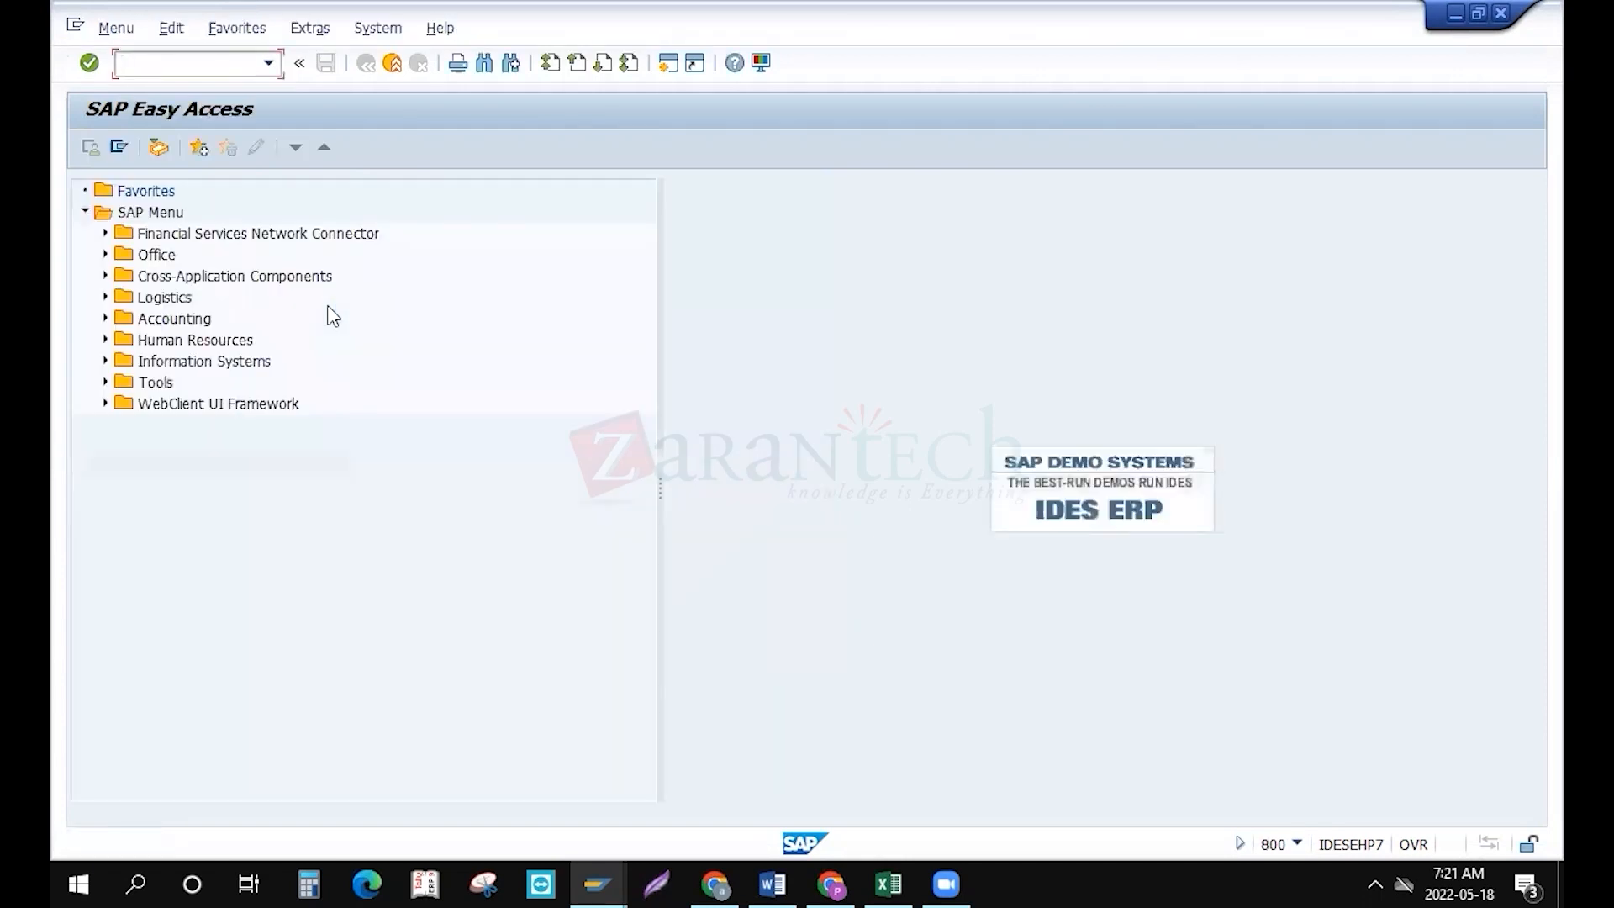
# Open the General Table Display (SE16N) in a new session and enter BKPF as the table
pyautogui.write('/ose16n')
pyautogui.press('Return')
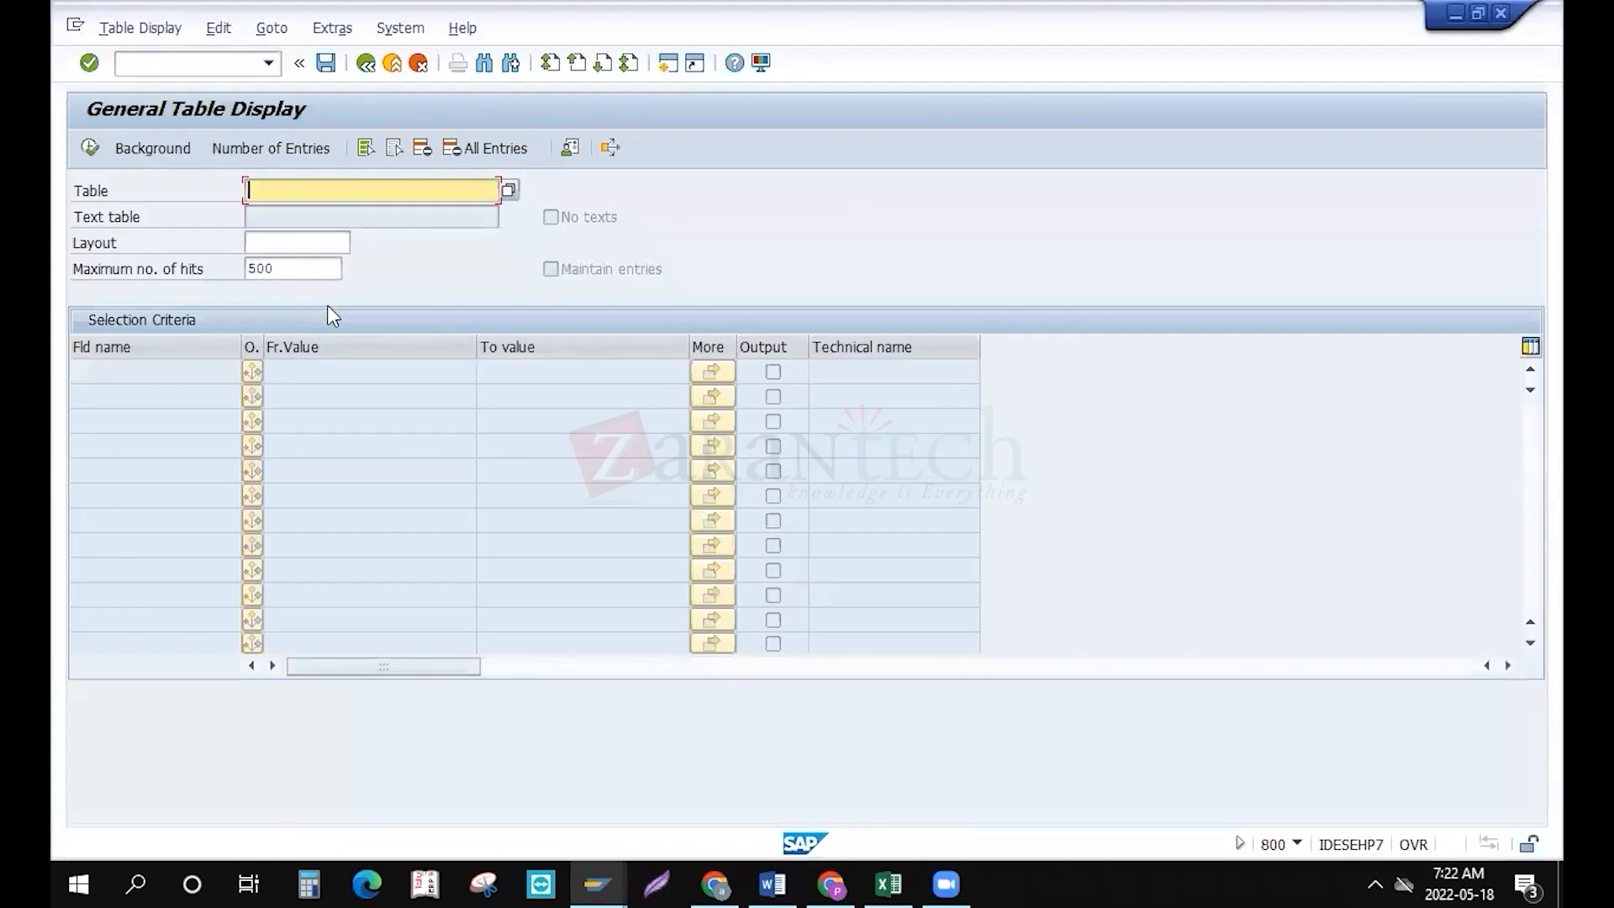
pyautogui.write('s')
pyautogui.press('BackSpace')
pyautogui.write('bkpf')
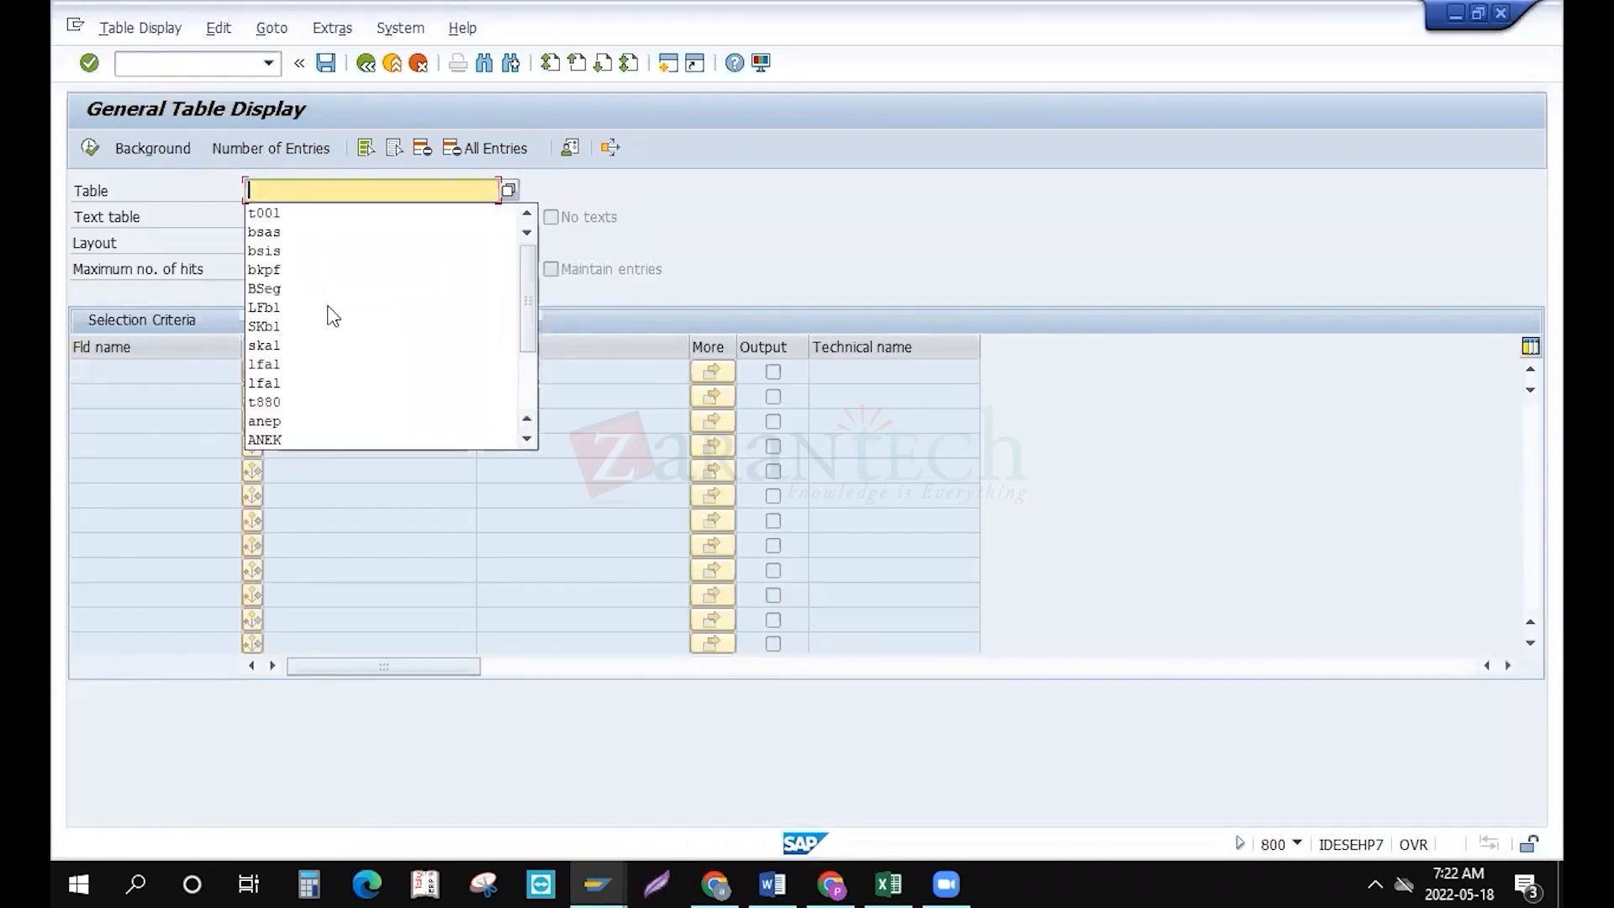
pyautogui.press('Return')
pyautogui.press('Tab')
pyautogui.press('Tab')
pyautogui.press('Tab')
pyautogui.press('Tab')
pyautogui.press('Tab')
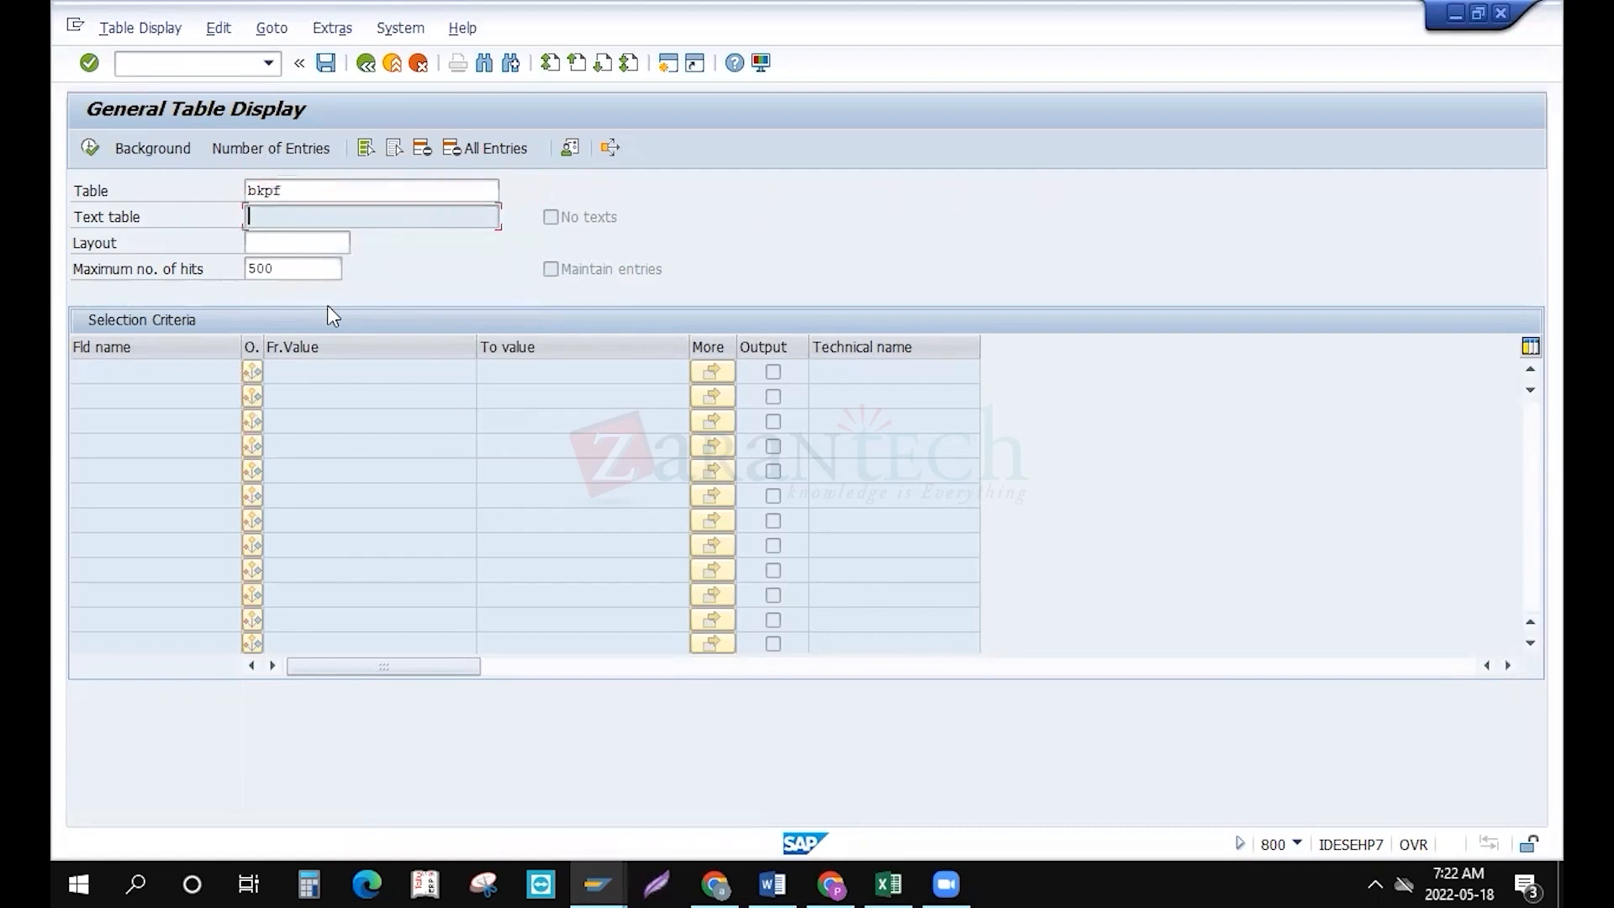
# Clear the maximum number of hits and list the BKPF entries for company code SWT1
pyautogui.press('Delete')
pyautogui.press('Delete')
pyautogui.press('Delete')
pyautogui.press('Return')
pyautogui.click(320, 394)
pyautogui.write('swt1')
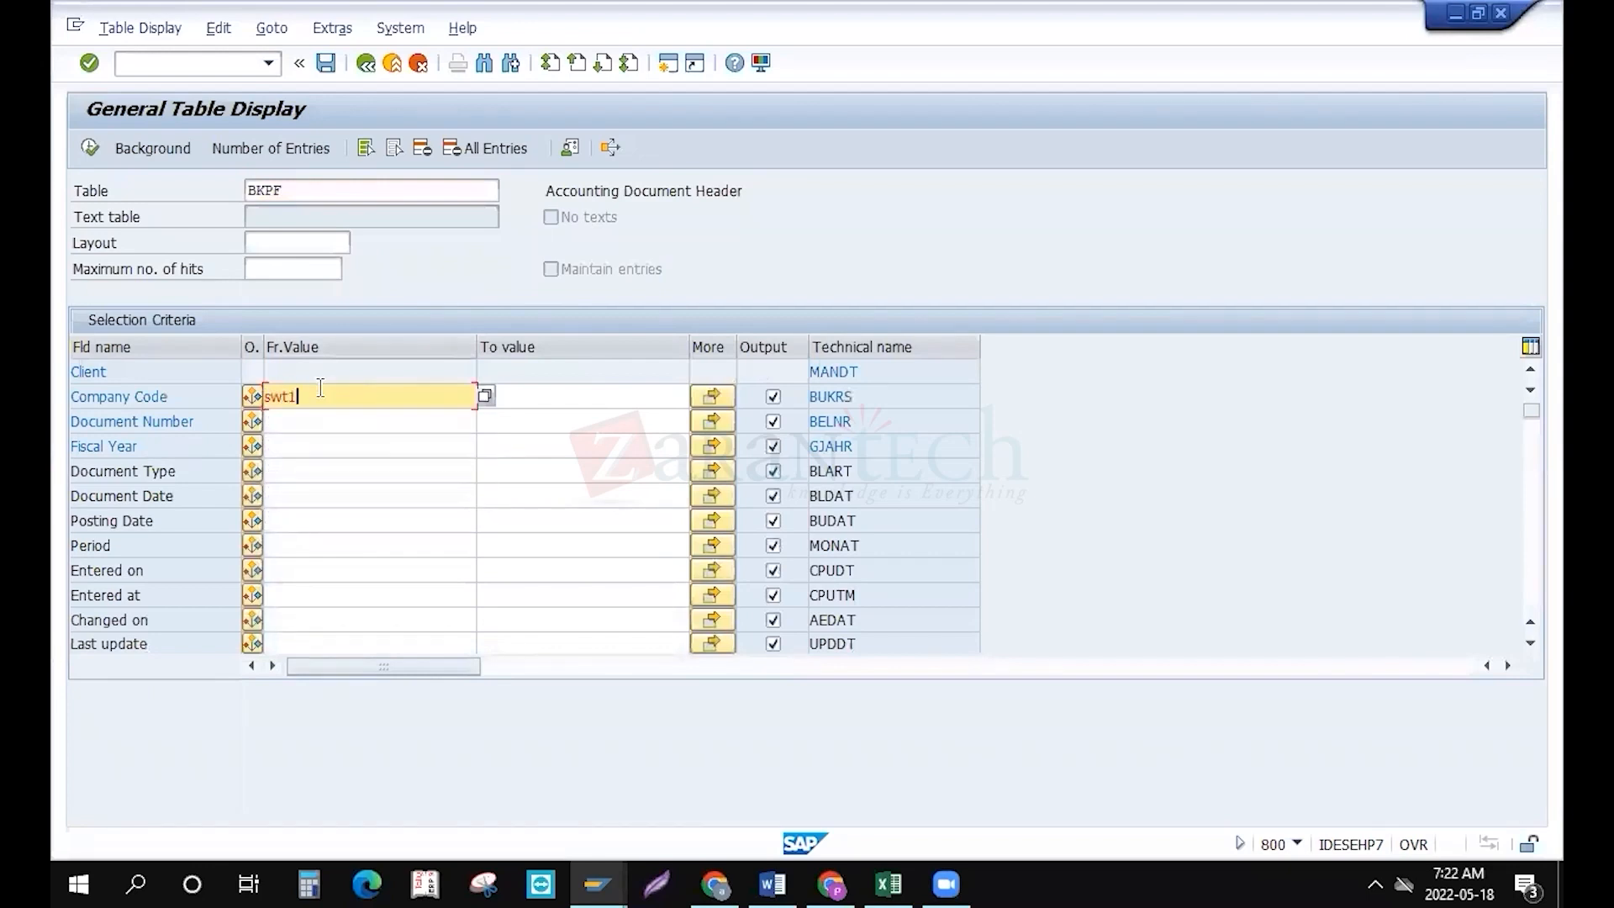
pyautogui.click(92, 149)
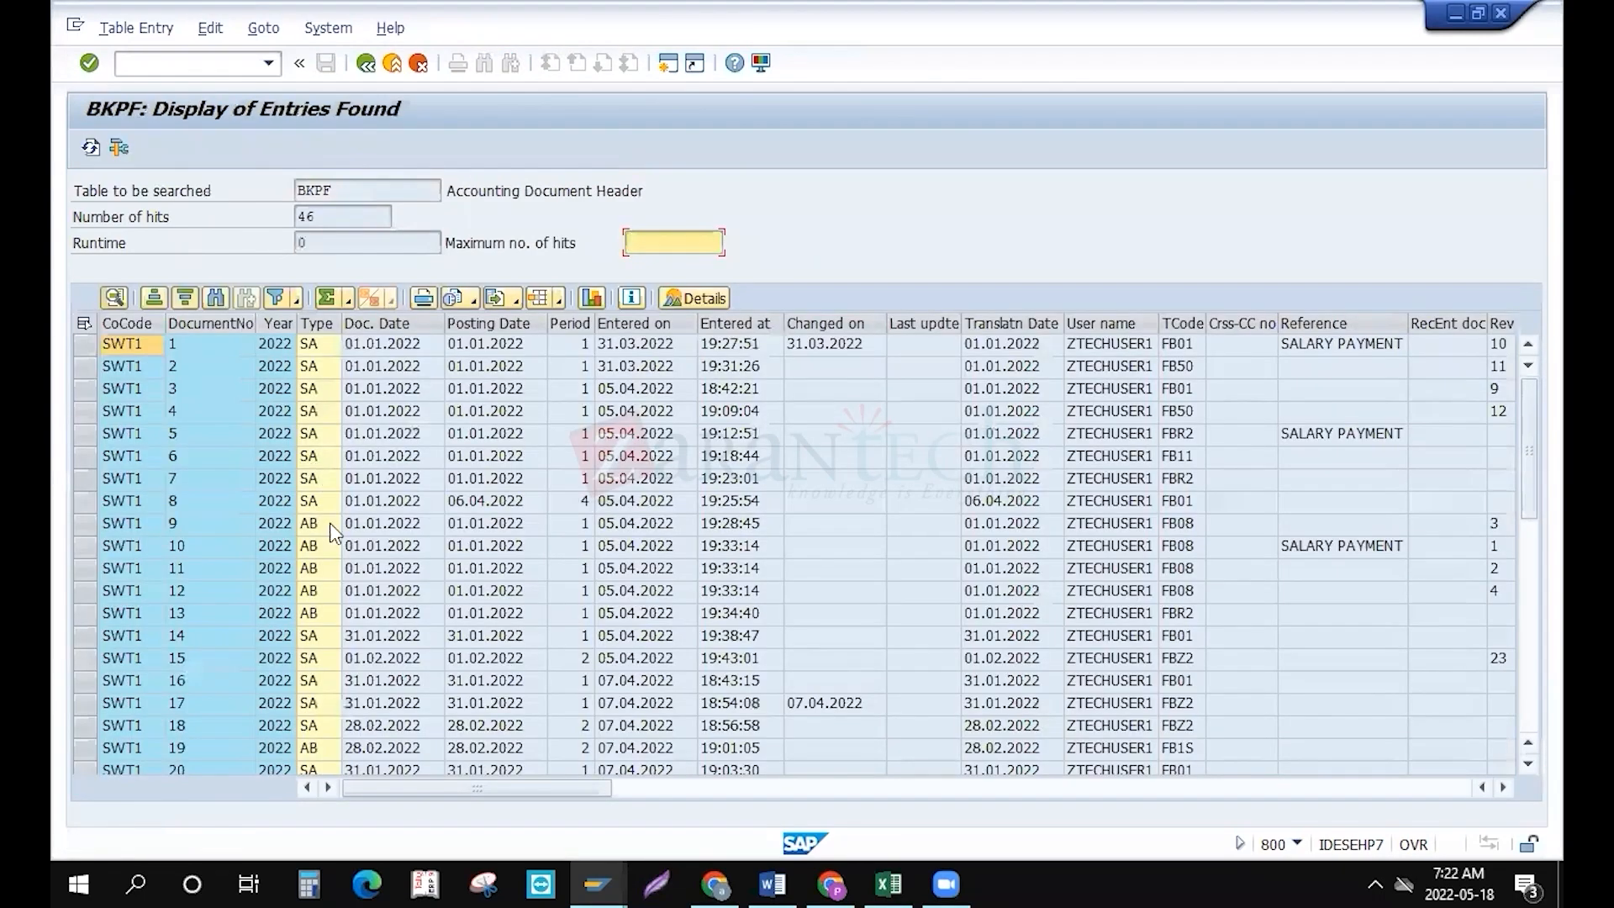
# Review the document types of the posted SWT1 documents down to the last entries, and return to SAP Easy Access
pyautogui.click(330, 525)
pyautogui.scroll(-6, 329, 524)
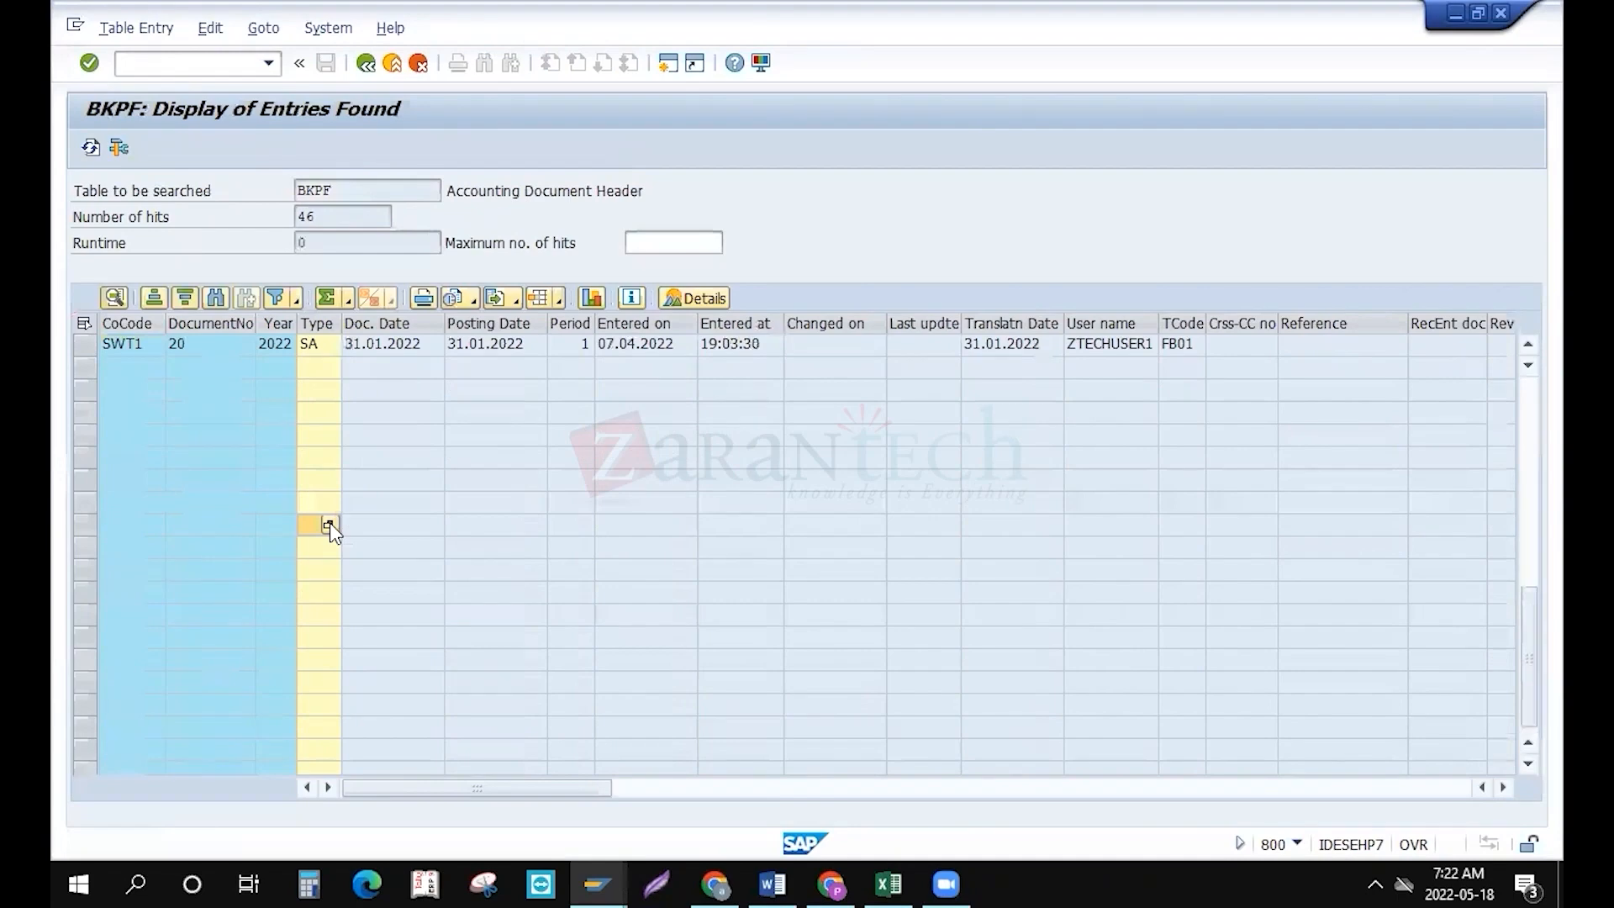
pyautogui.scroll(-3, 330, 528)
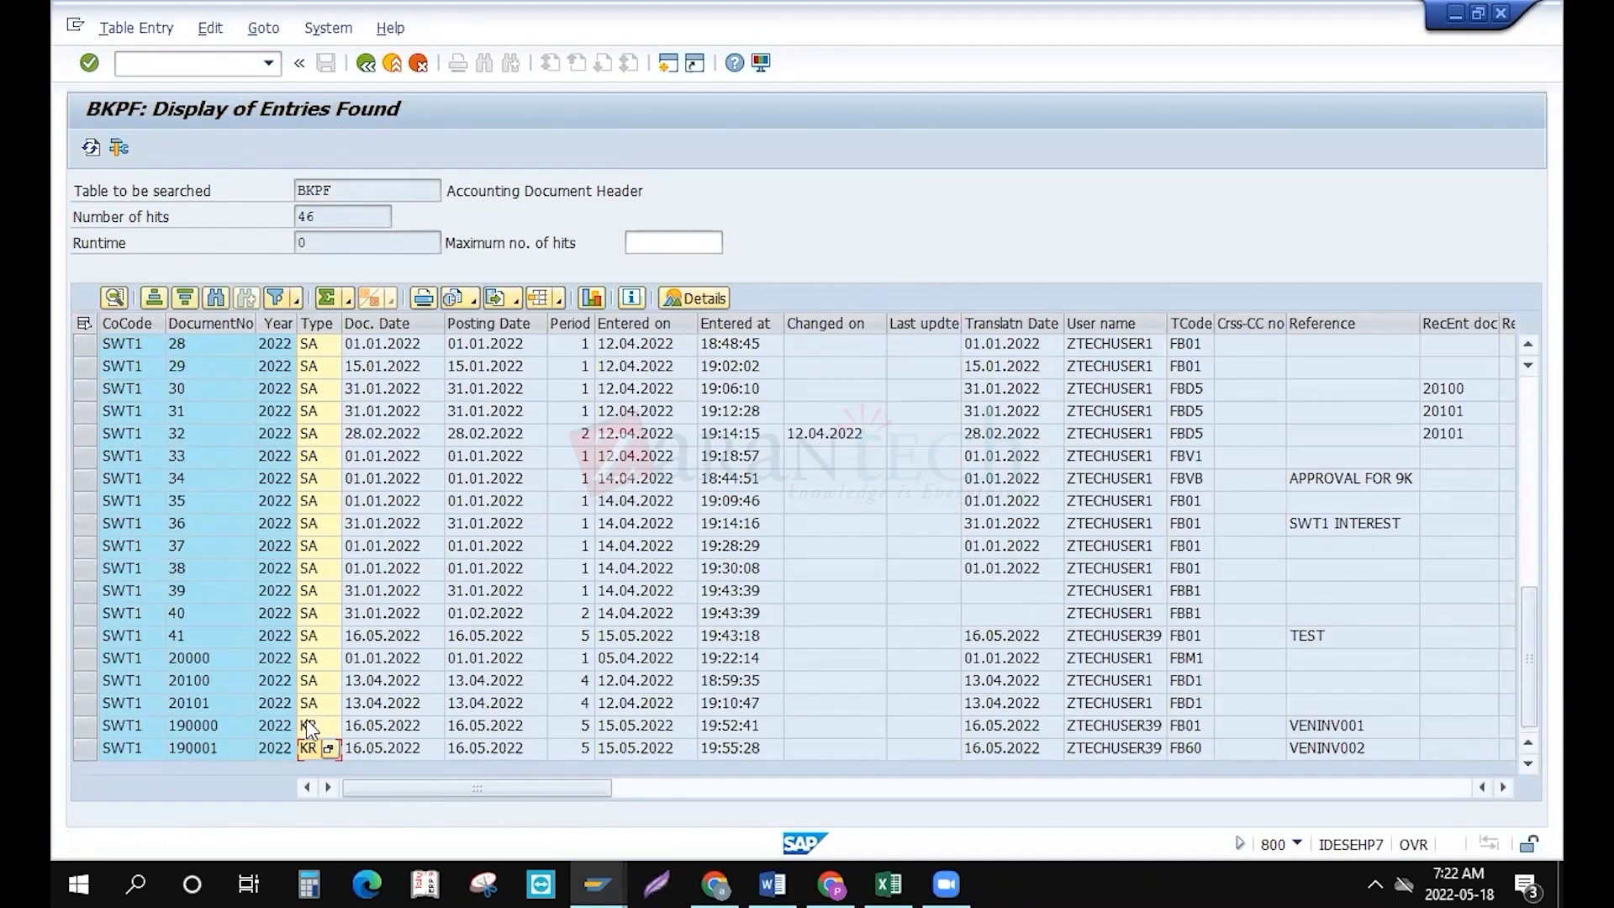
pyautogui.press('F3')
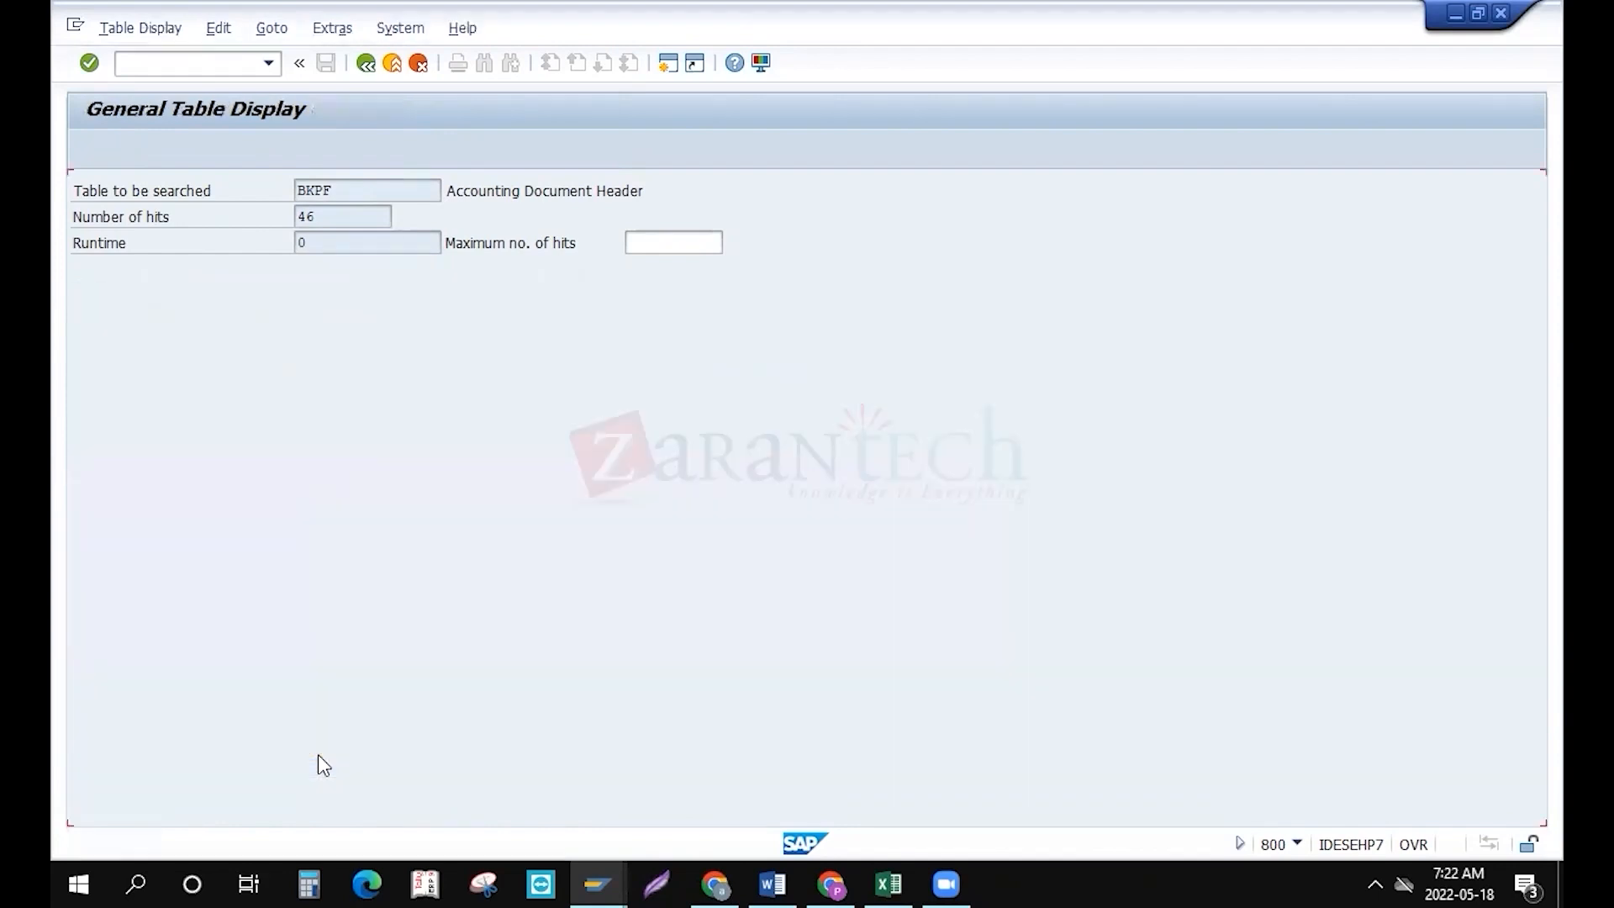
pyautogui.press('F3')
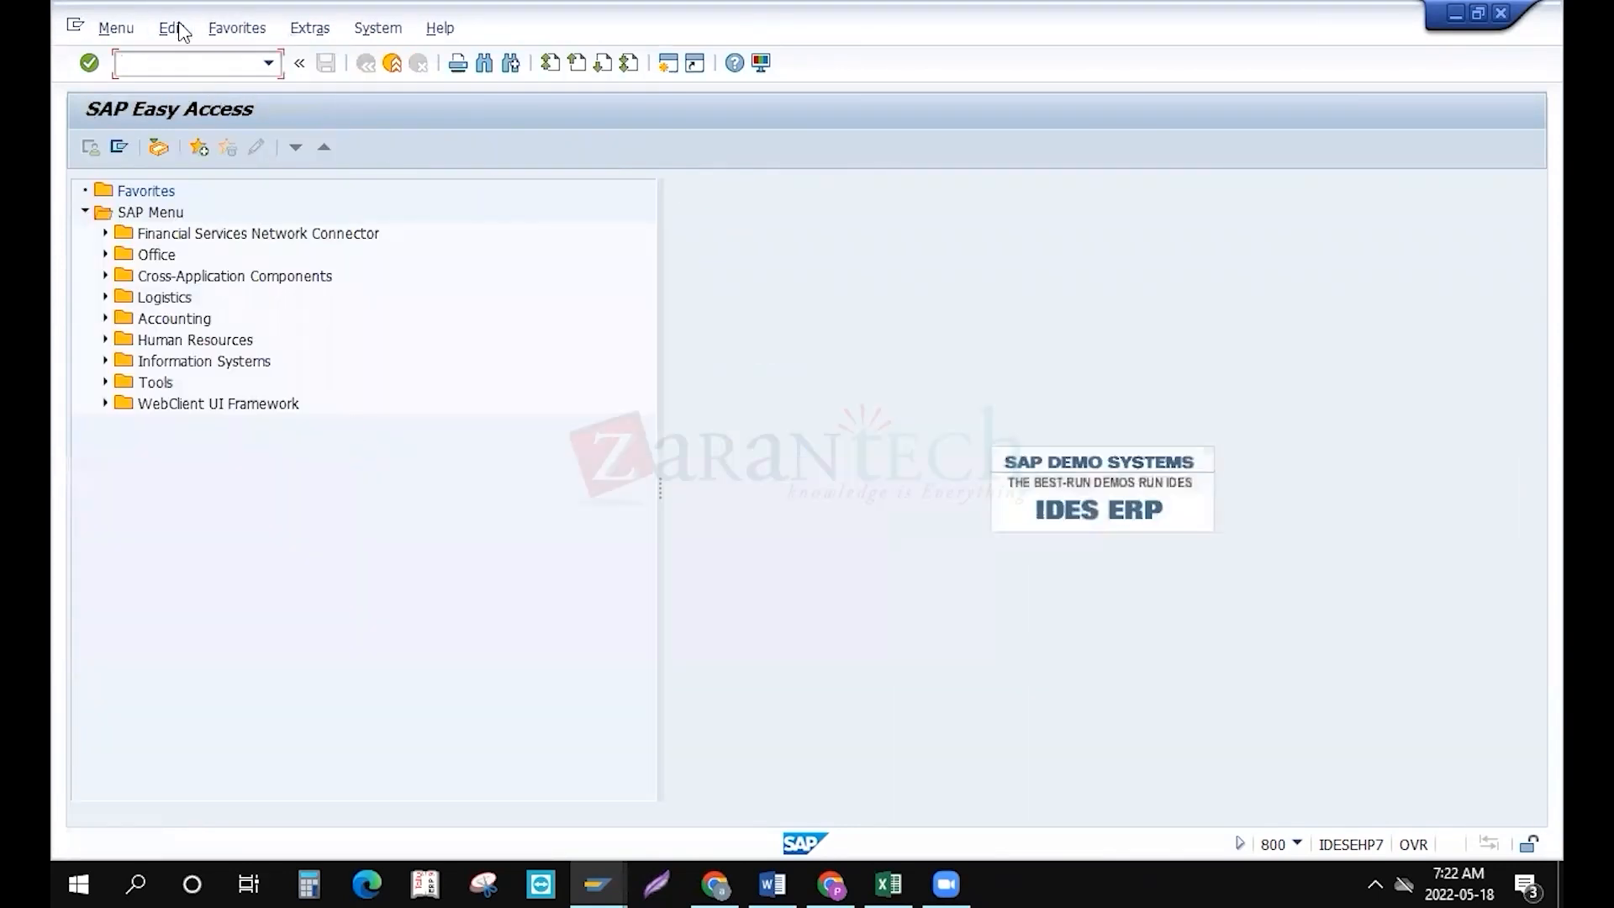
# Open the SAP Reference IMG from project customizing and expand Financial Accounting down to Bank Accounting
pyautogui.write('se16n')
pyautogui.press('Return')
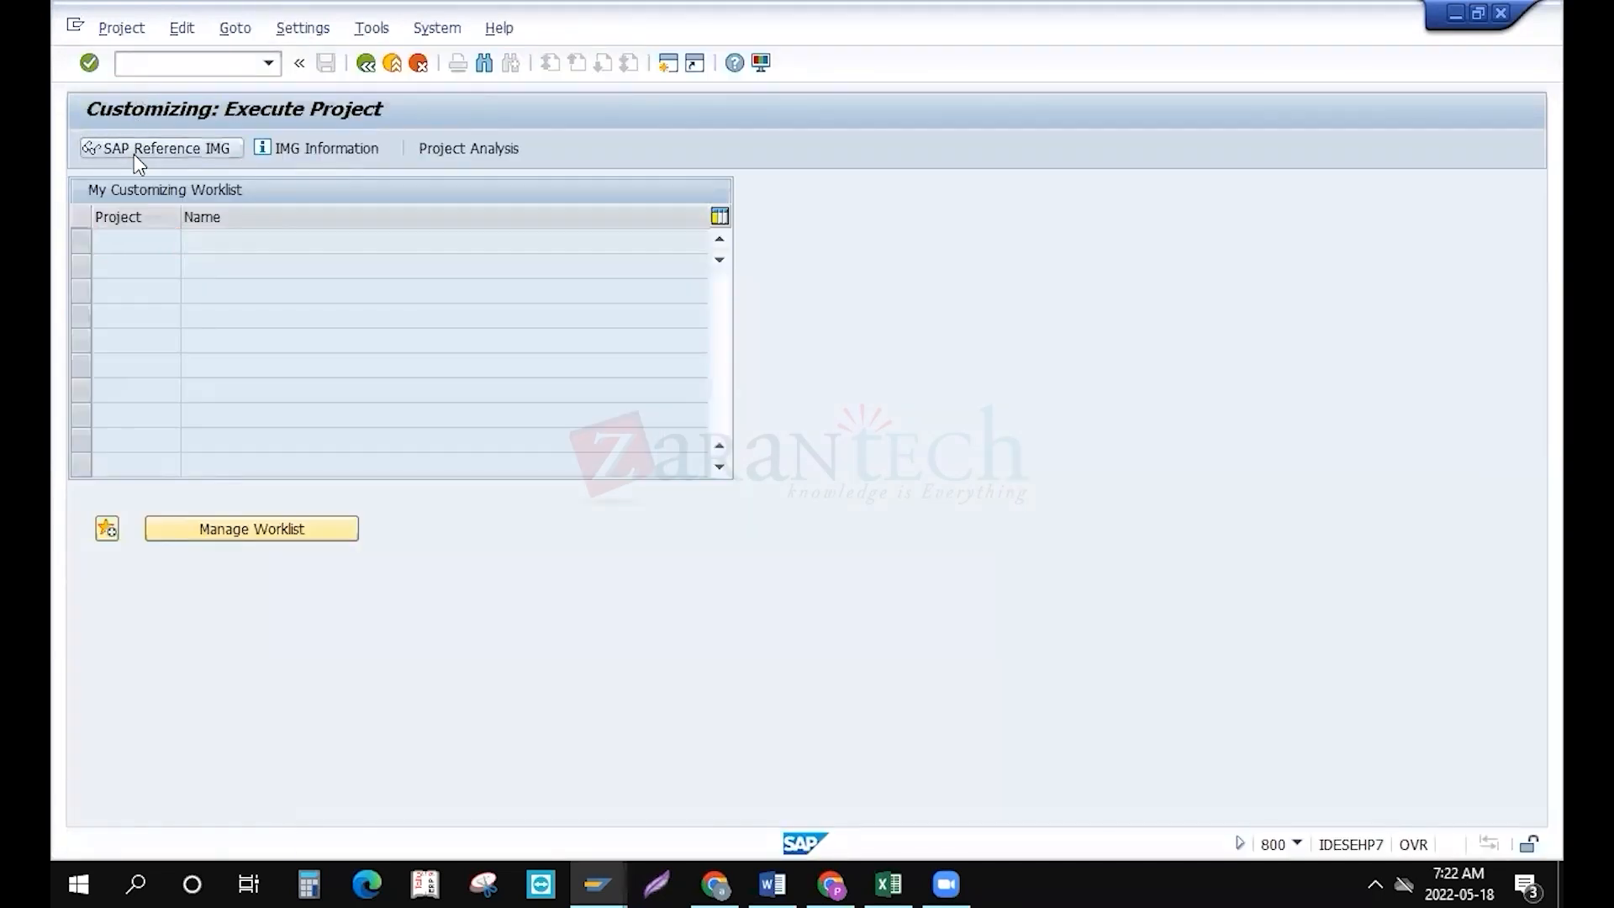
pyautogui.click(134, 154)
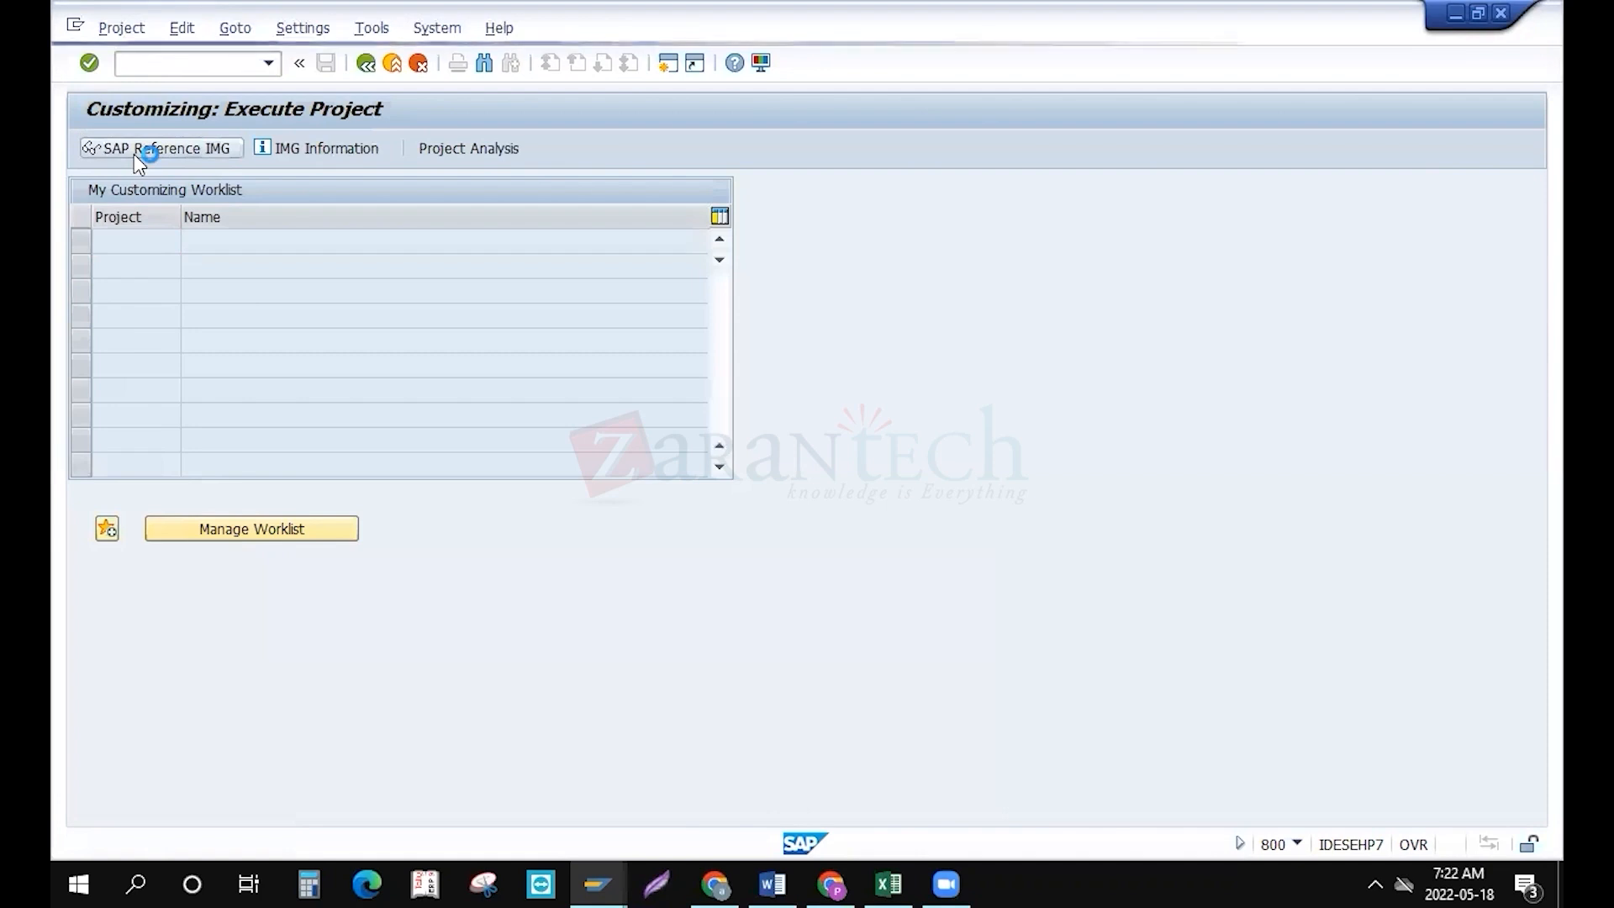
pyautogui.click(104, 509)
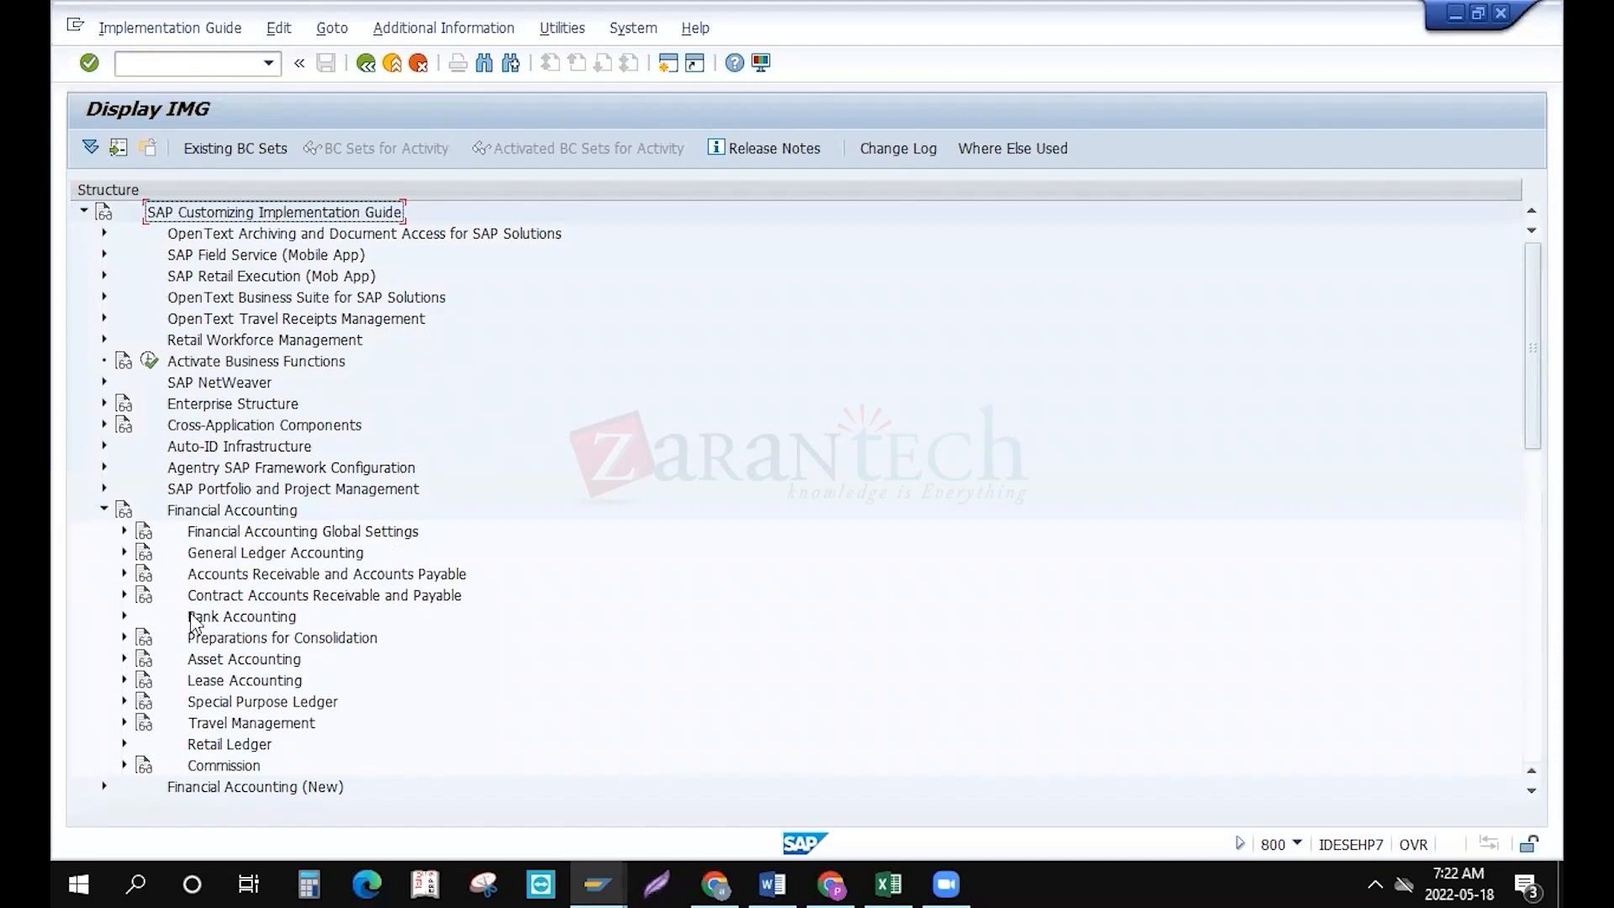
pyautogui.click(123, 616)
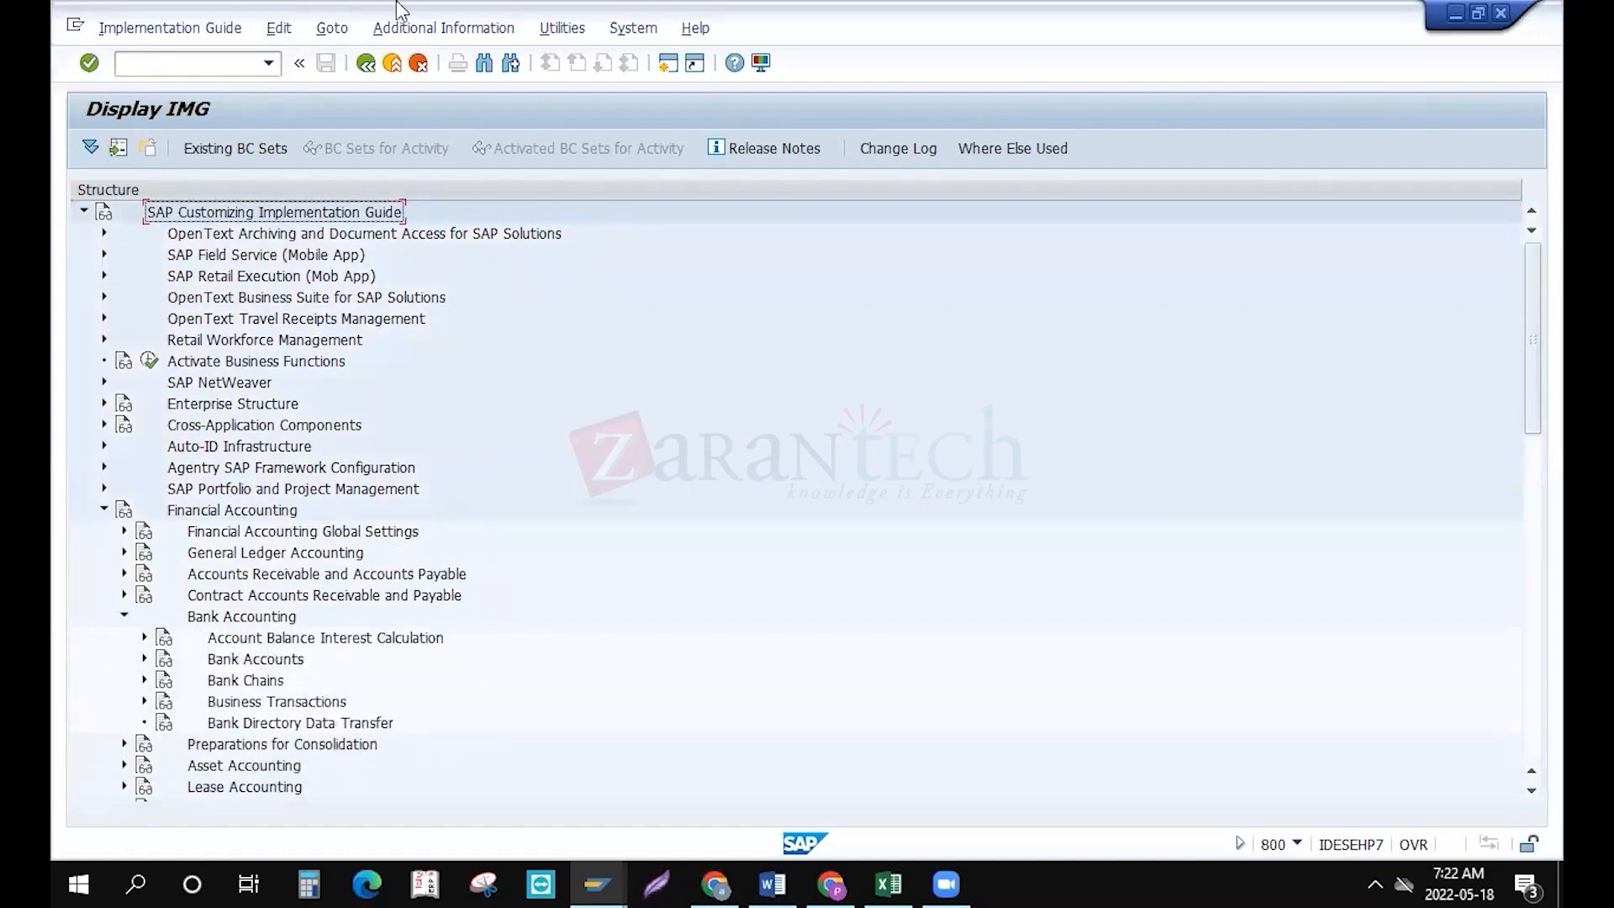
# Show the IMG Activity keys as additional information, expand Bank Accounts, and fit the key column to its contents
pyautogui.click(444, 28)
pyautogui.moveTo(562, 28)
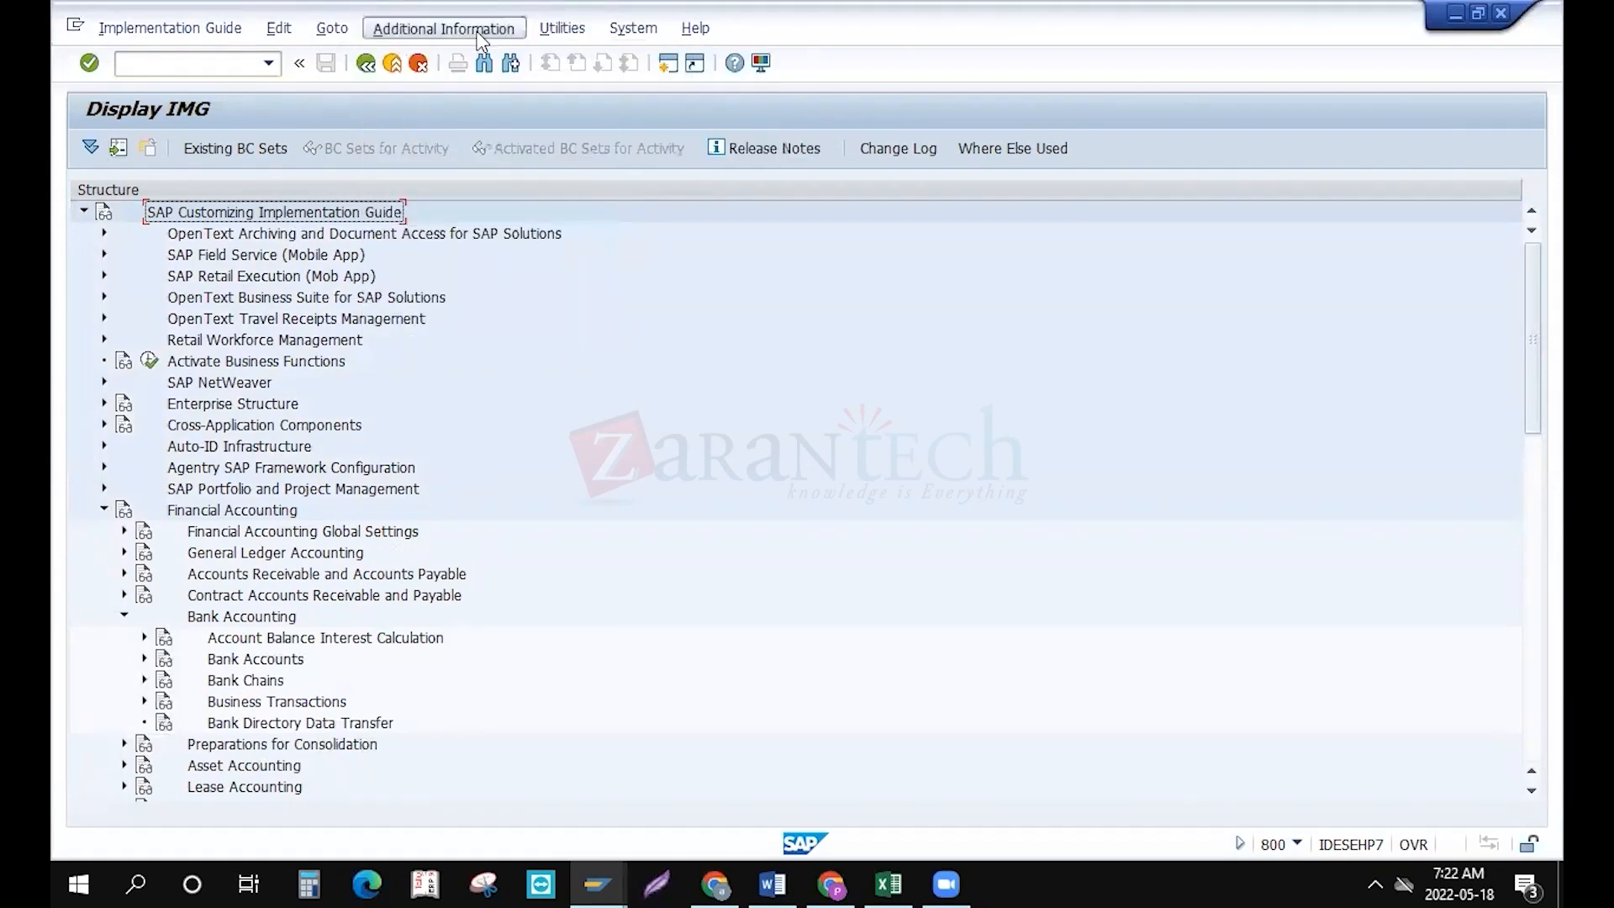
pyautogui.moveTo(444, 28)
pyautogui.moveTo(538, 57)
pyautogui.moveTo(664, 86)
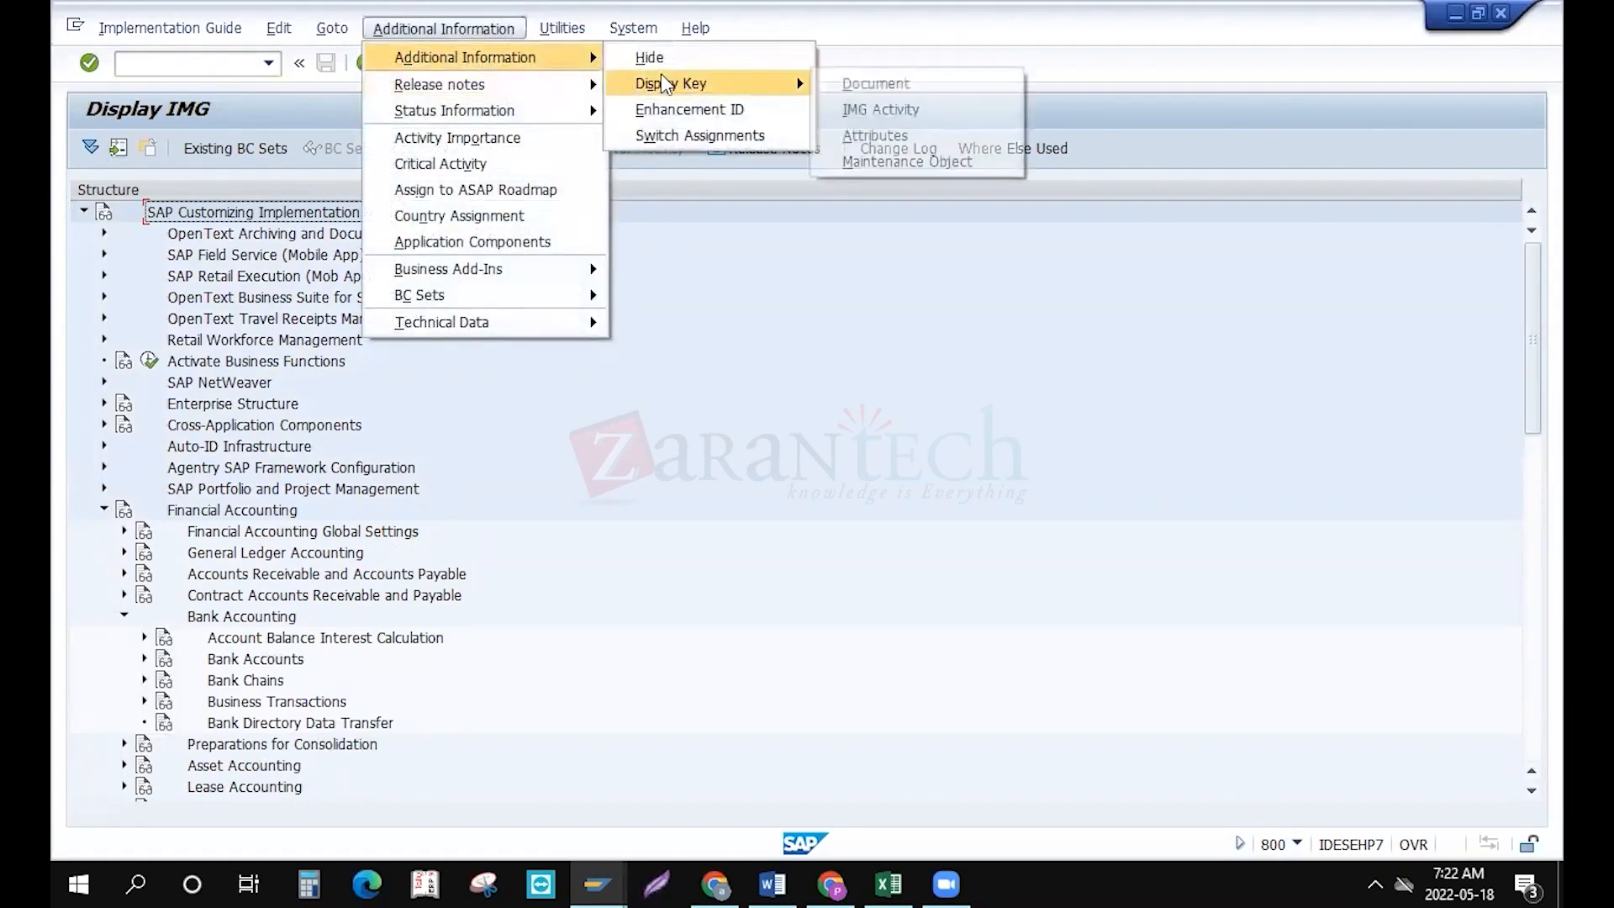
pyautogui.click(841, 99)
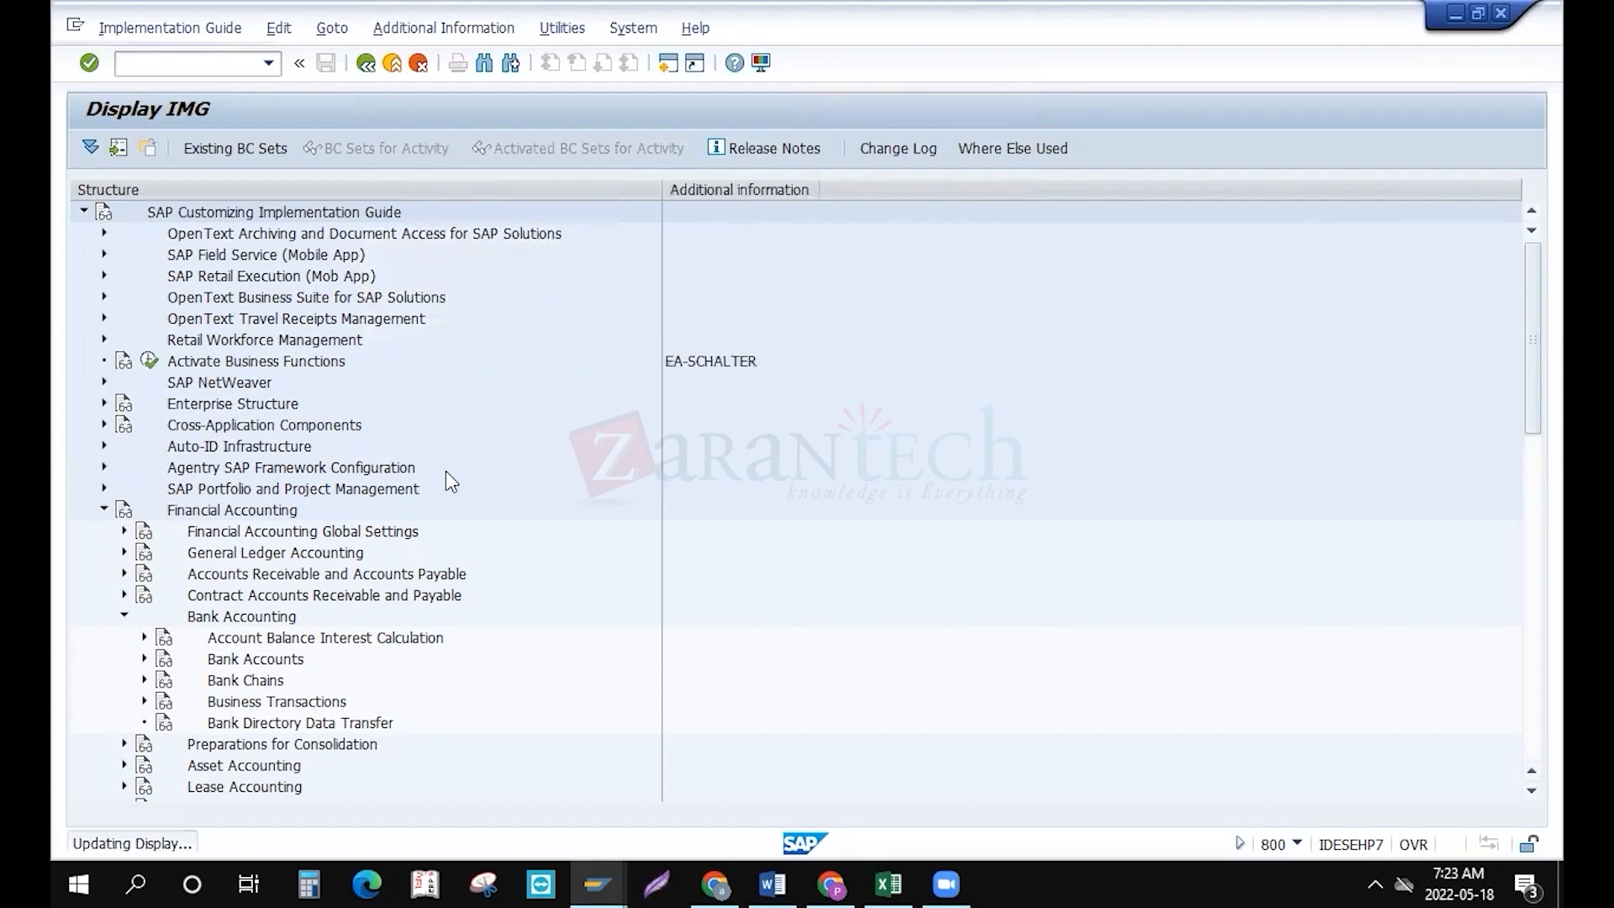
pyautogui.moveTo(820, 183); pyautogui.dragTo(760, 183)
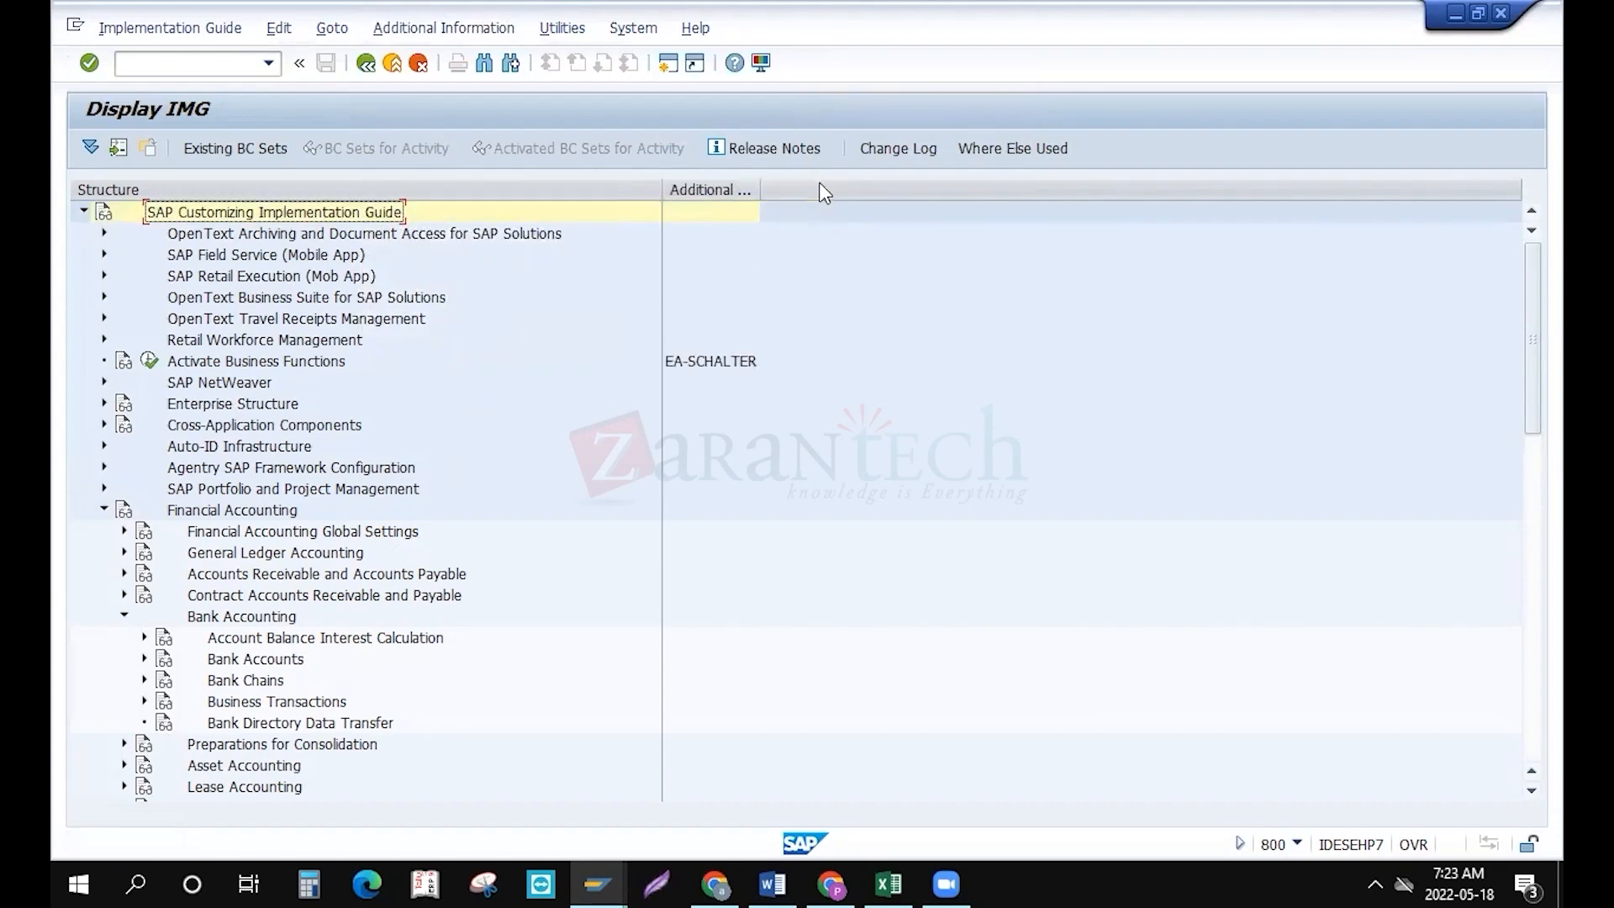
pyautogui.click(143, 658)
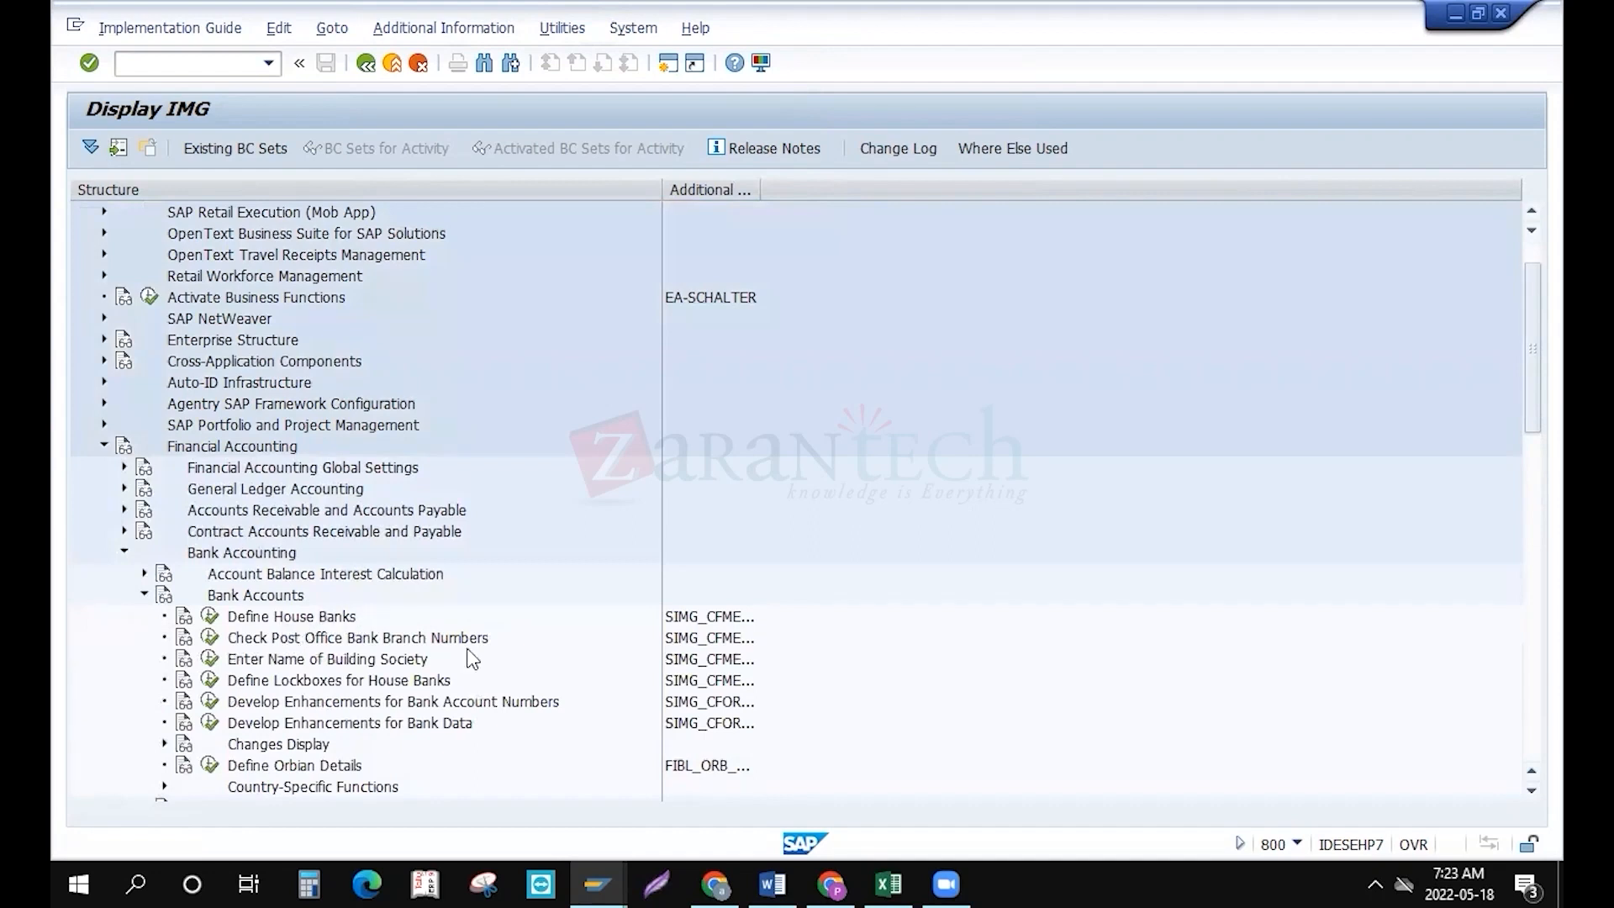
pyautogui.doubleClick(751, 192)
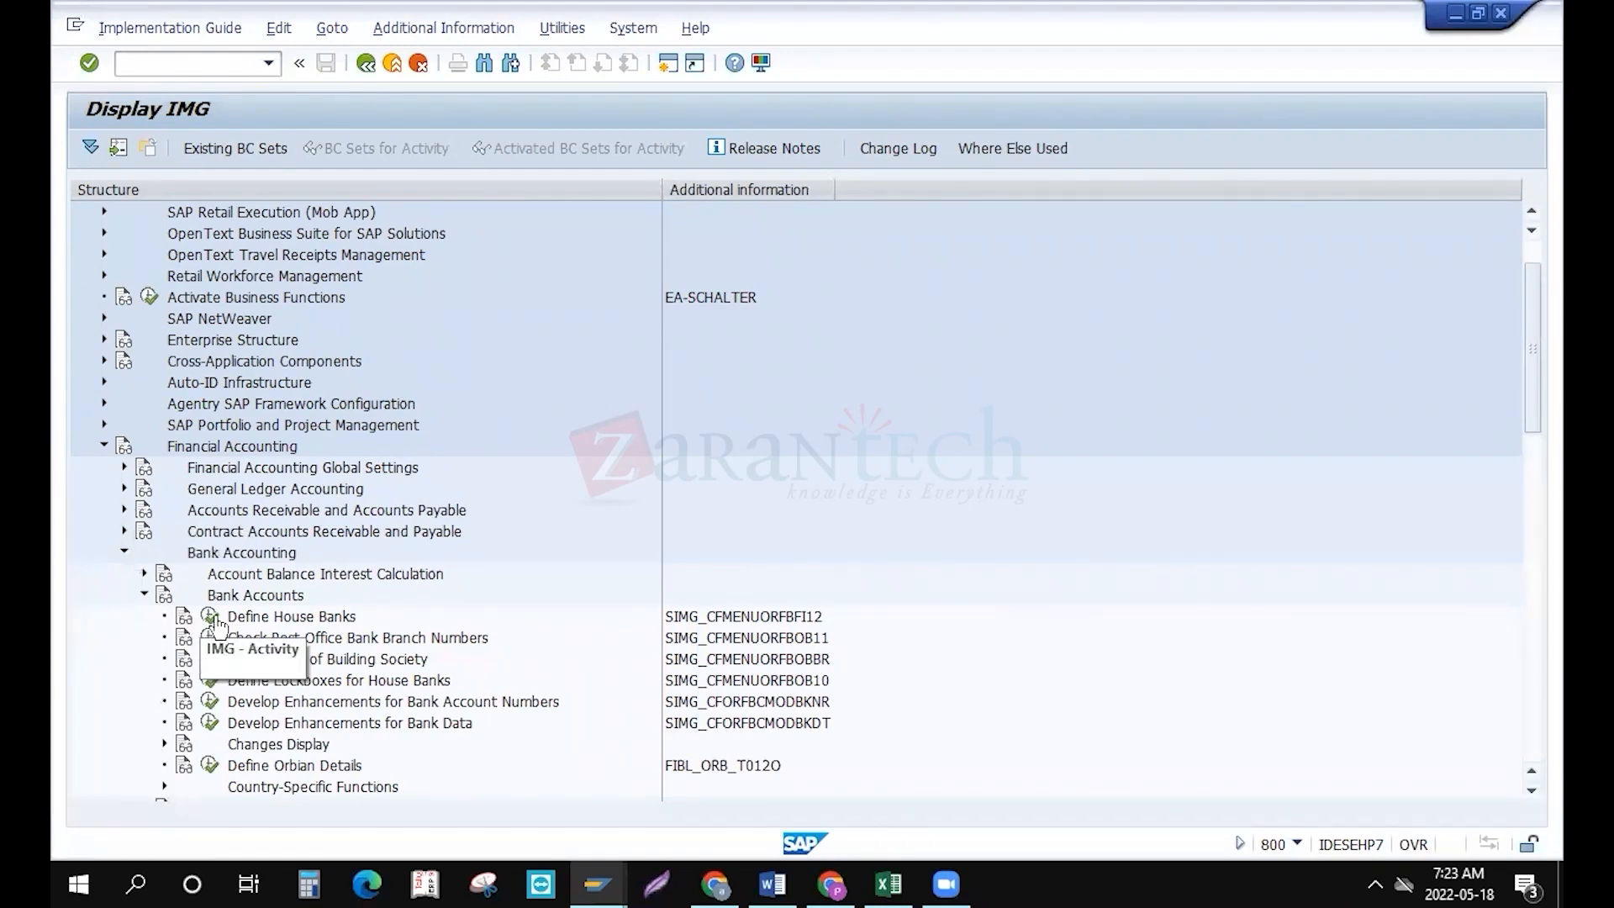
# Execute Define House Banks for company code SWT1 and start a new house bank entry
pyautogui.click(212, 618)
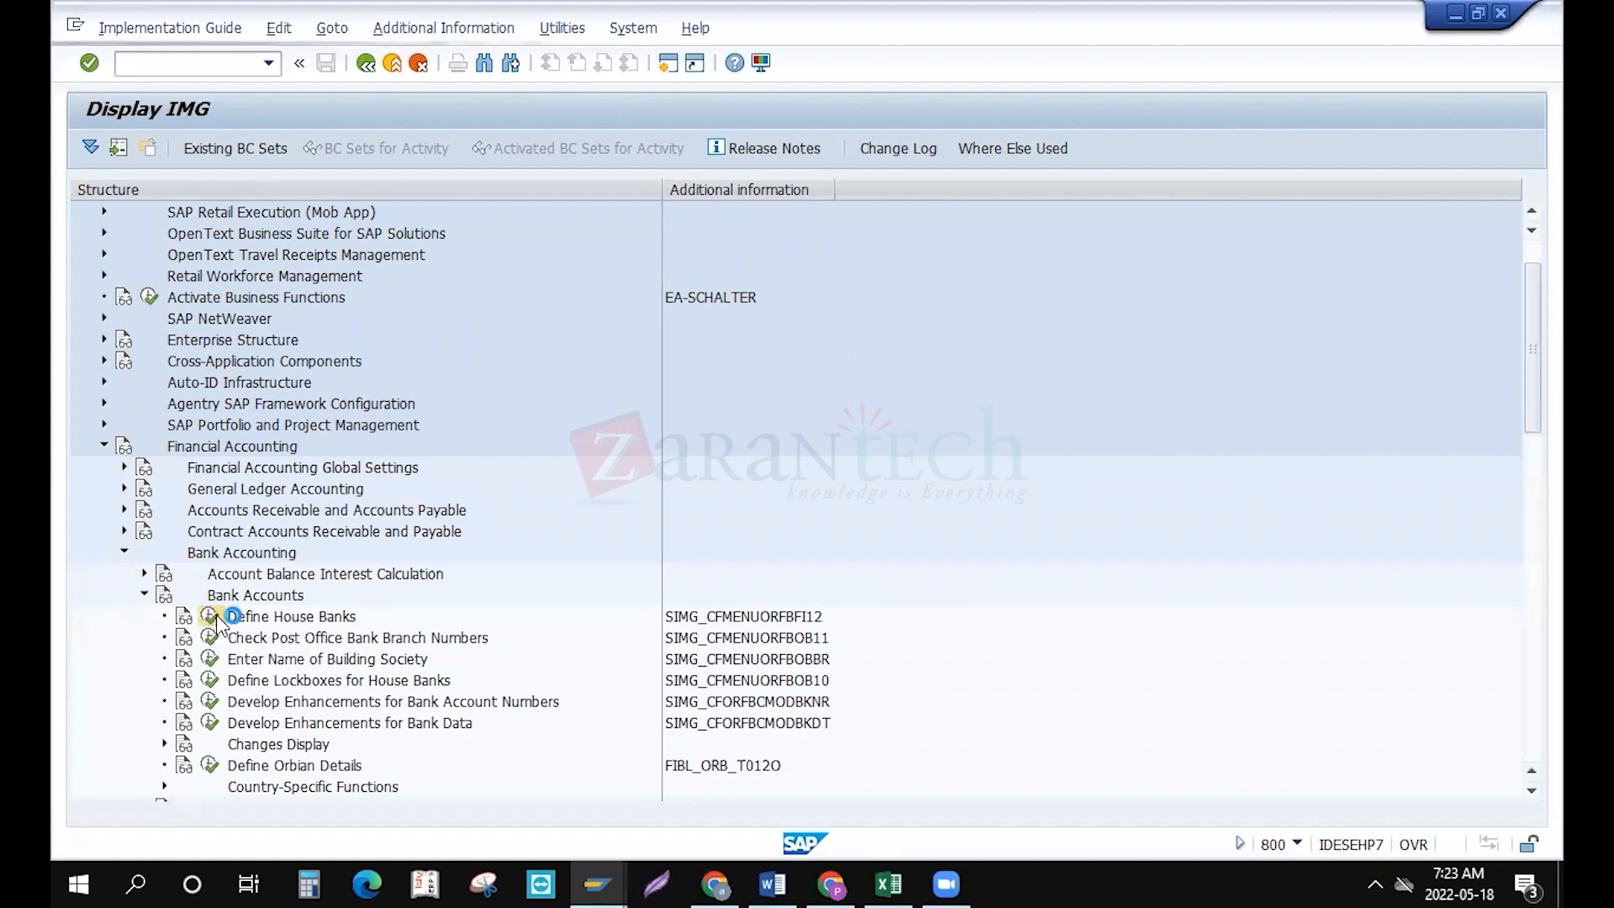
pyautogui.write('swt1')
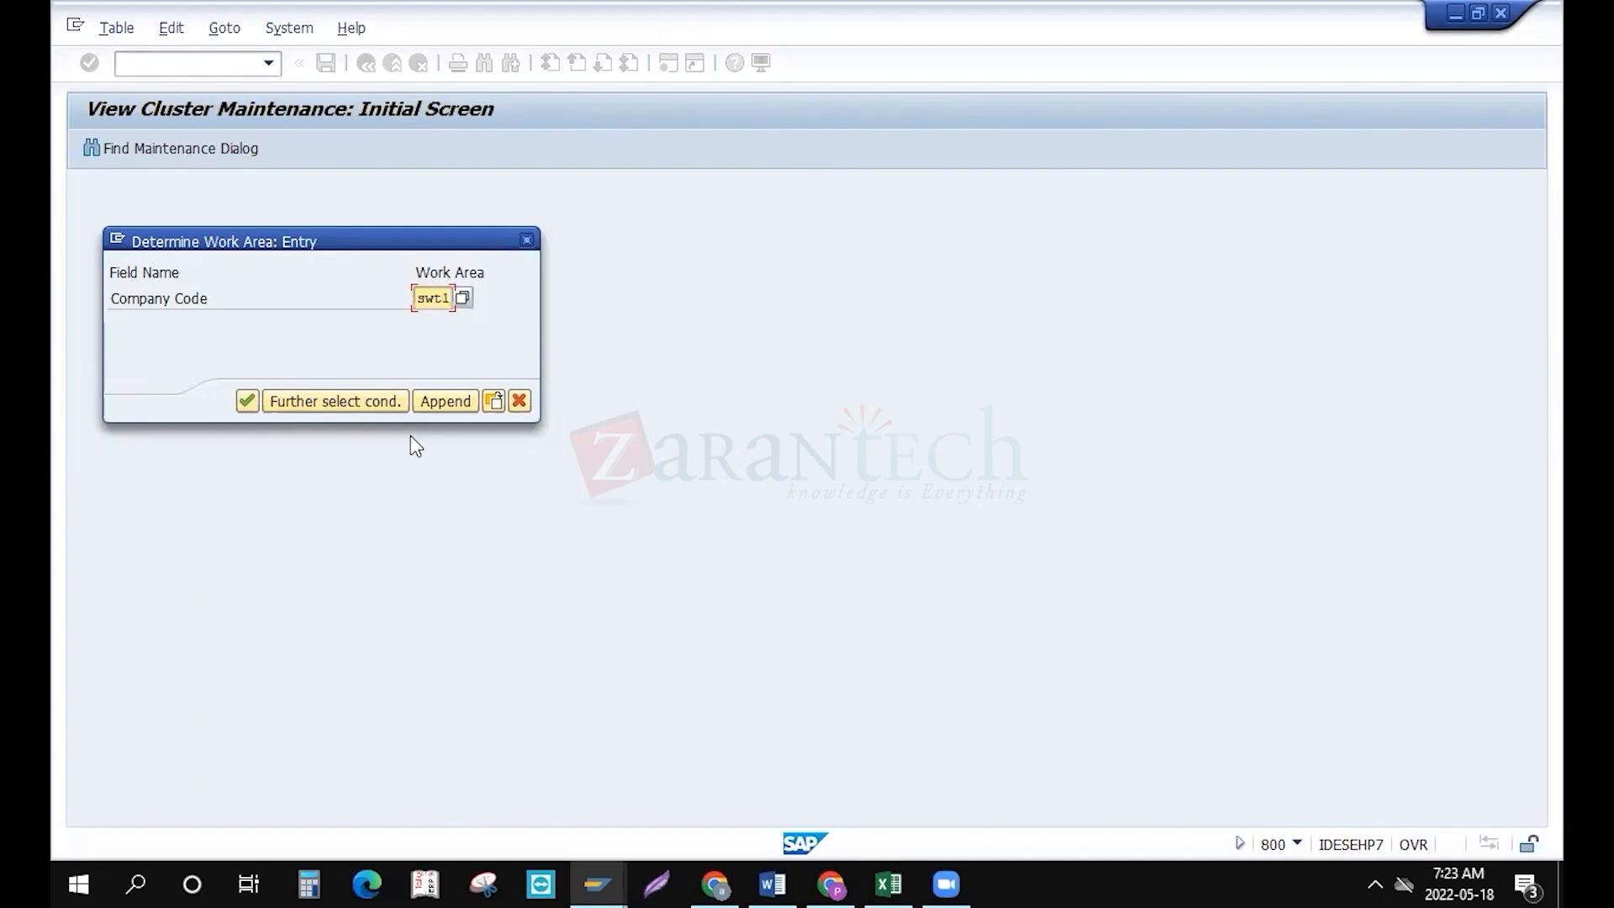
pyautogui.press('Return')
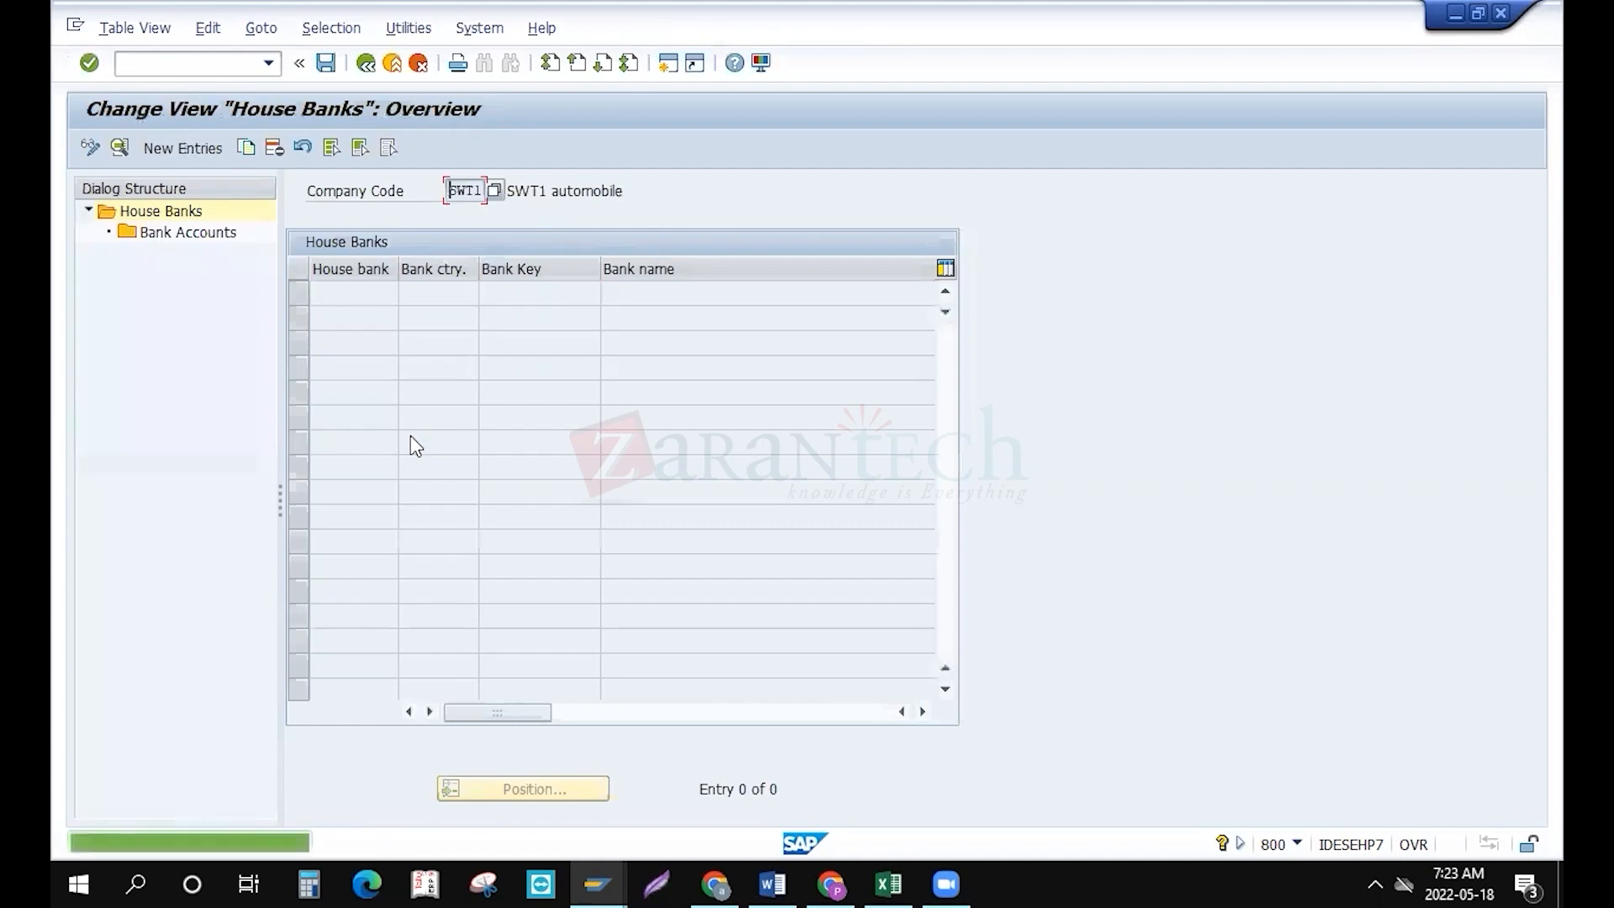
pyautogui.click(198, 151)
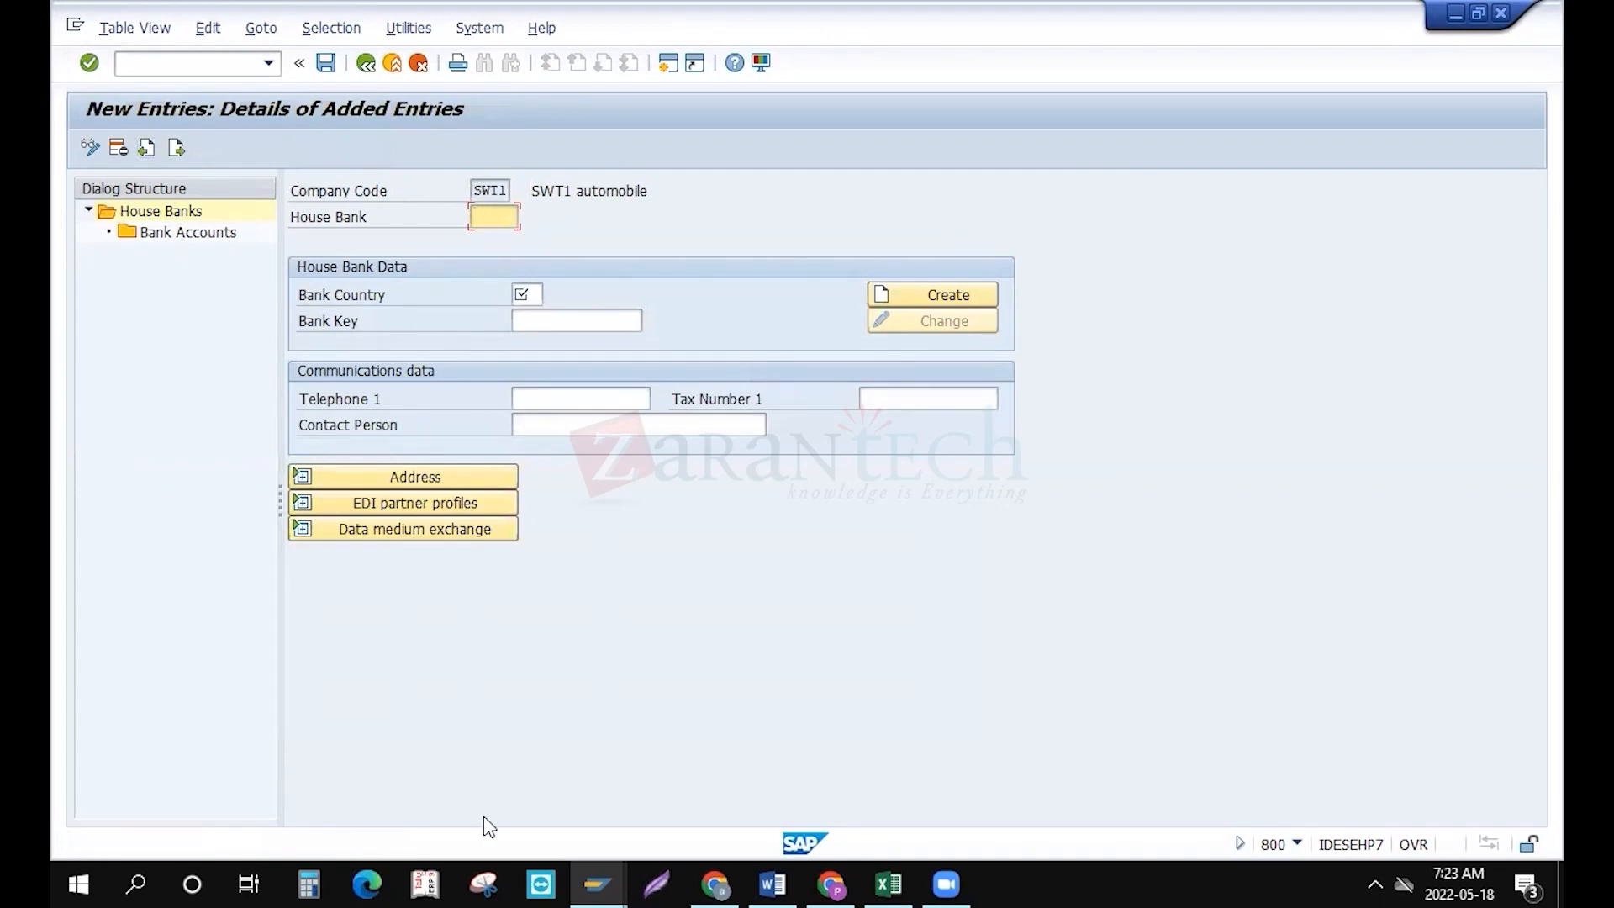
pyautogui.hotkey('alt', 'Tab')
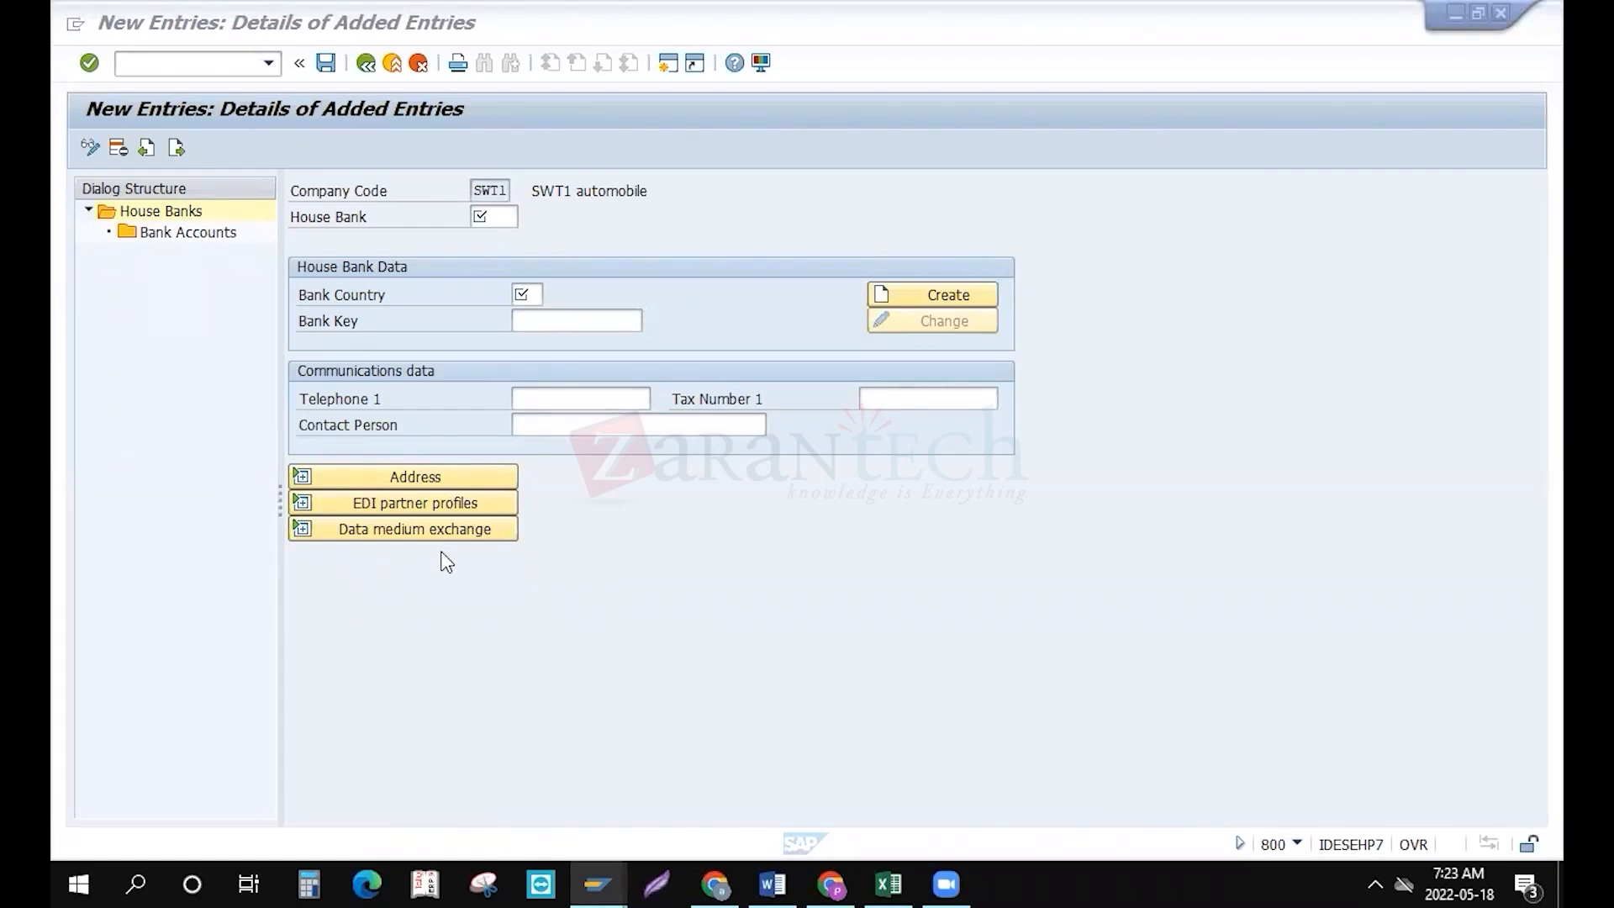
# Enter BOA as the house bank ID of the new entry
pyautogui.click(477, 226)
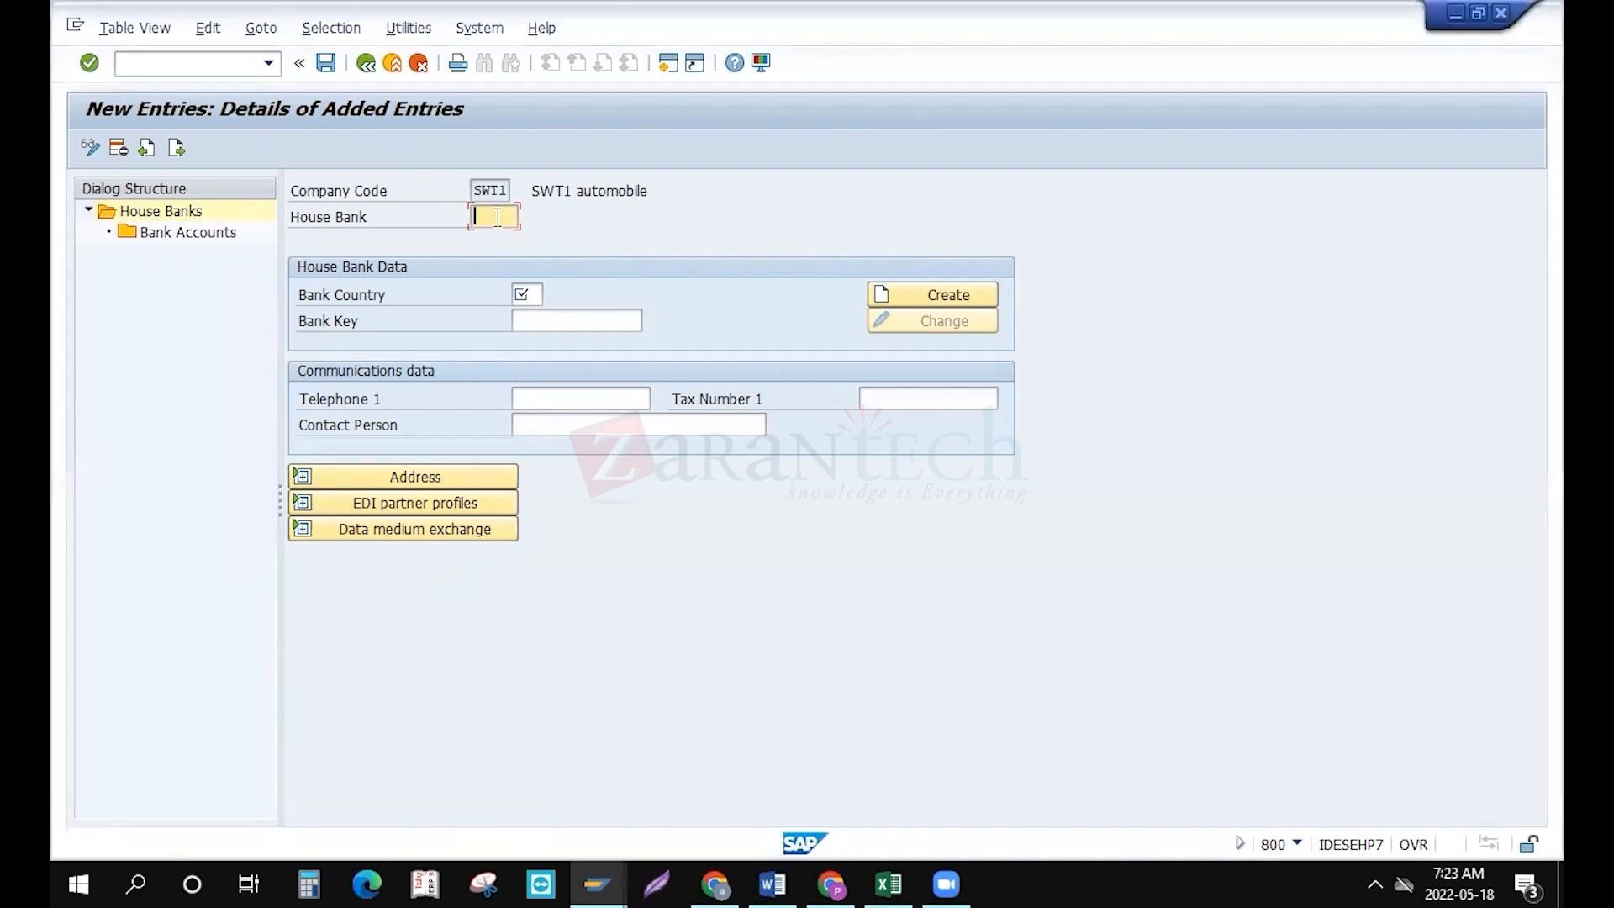
pyautogui.write('HDFC')
pyautogui.click(522, 295)
pyautogui.doubleClick(509, 219)
pyautogui.press('BackSpace')
pyautogui.write('bo')
pyautogui.press('BackSpace')
pyautogui.press('BackSpace')
pyautogui.write('BOA')
# Set the house bank's country to US and its bank key to 989099
pyautogui.click(538, 290)
pyautogui.write('US')
pyautogui.click(533, 328)
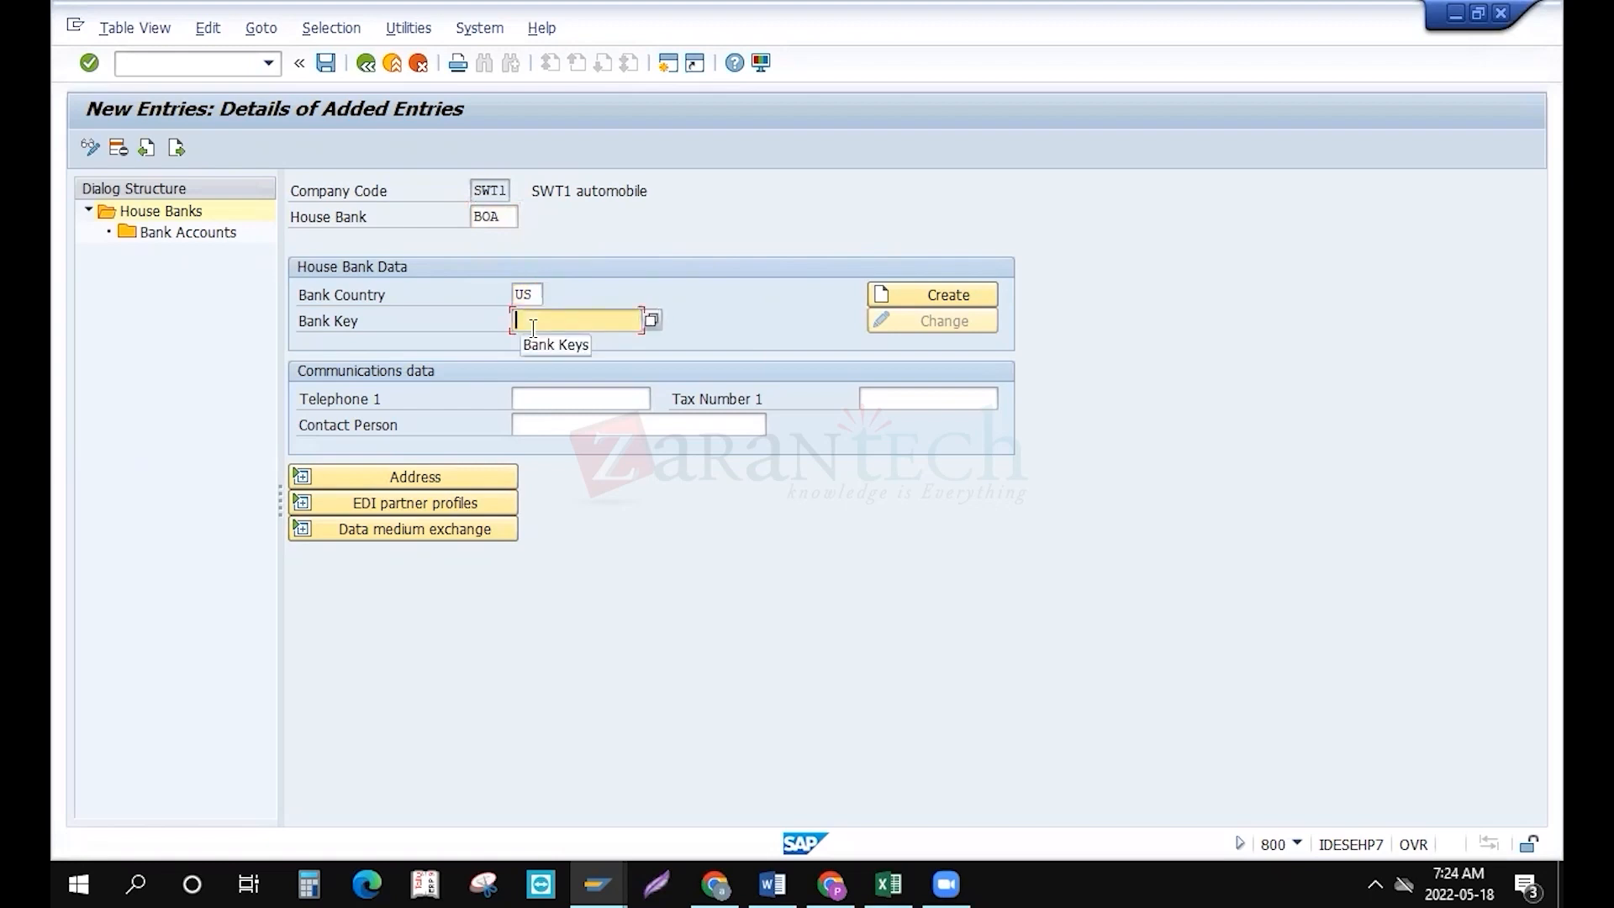
pyautogui.write('9890')
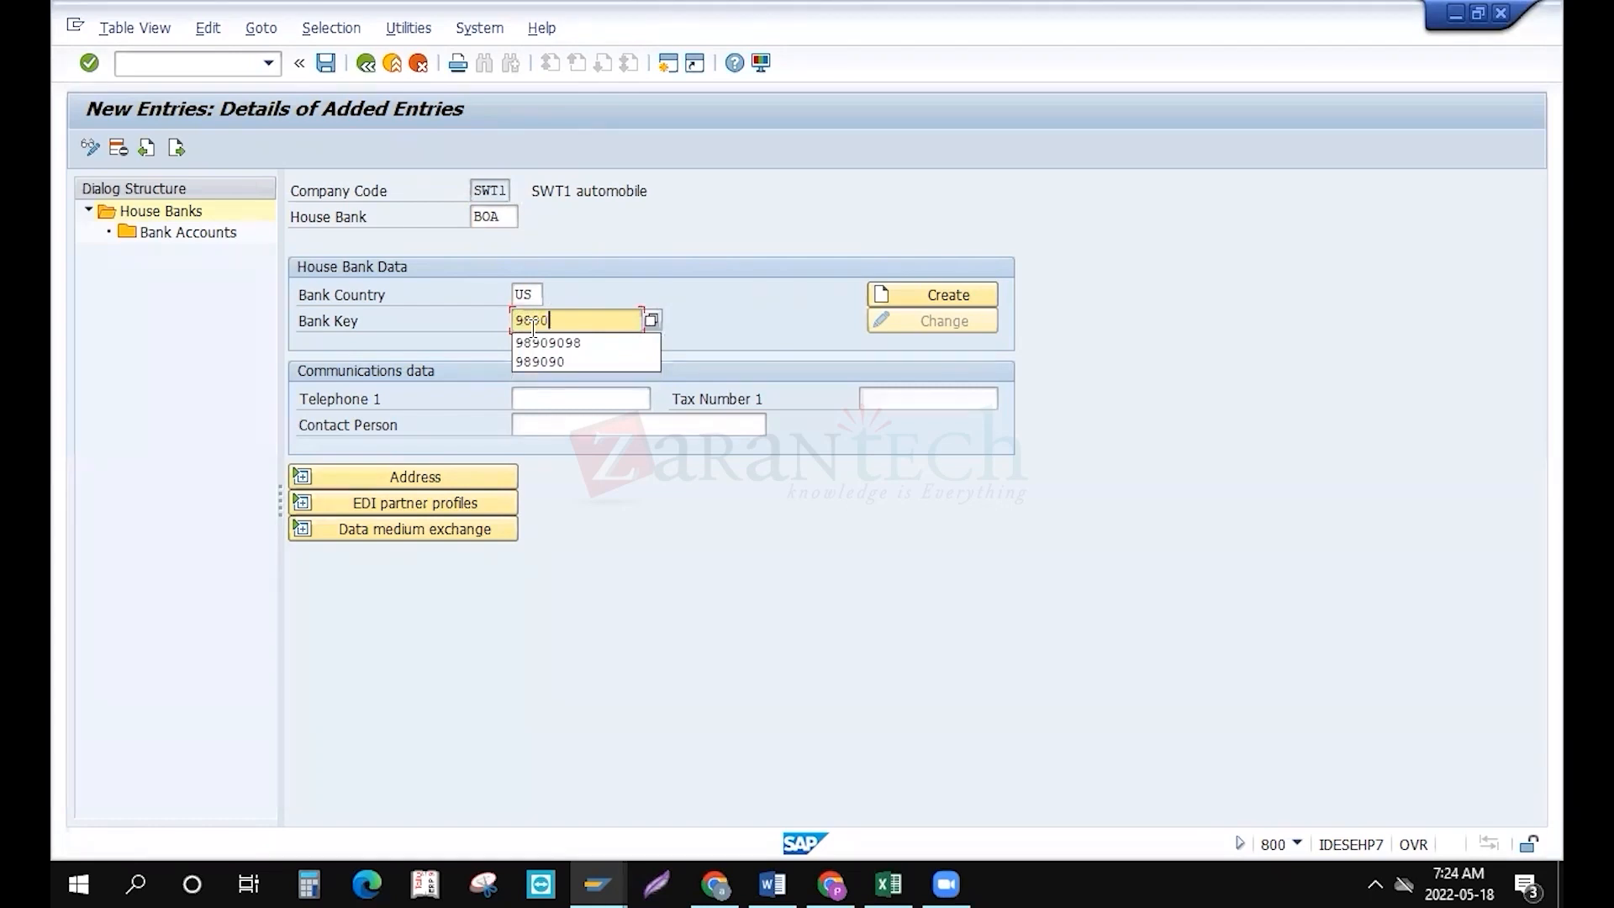
pyautogui.write('99')
pyautogui.click(663, 217)
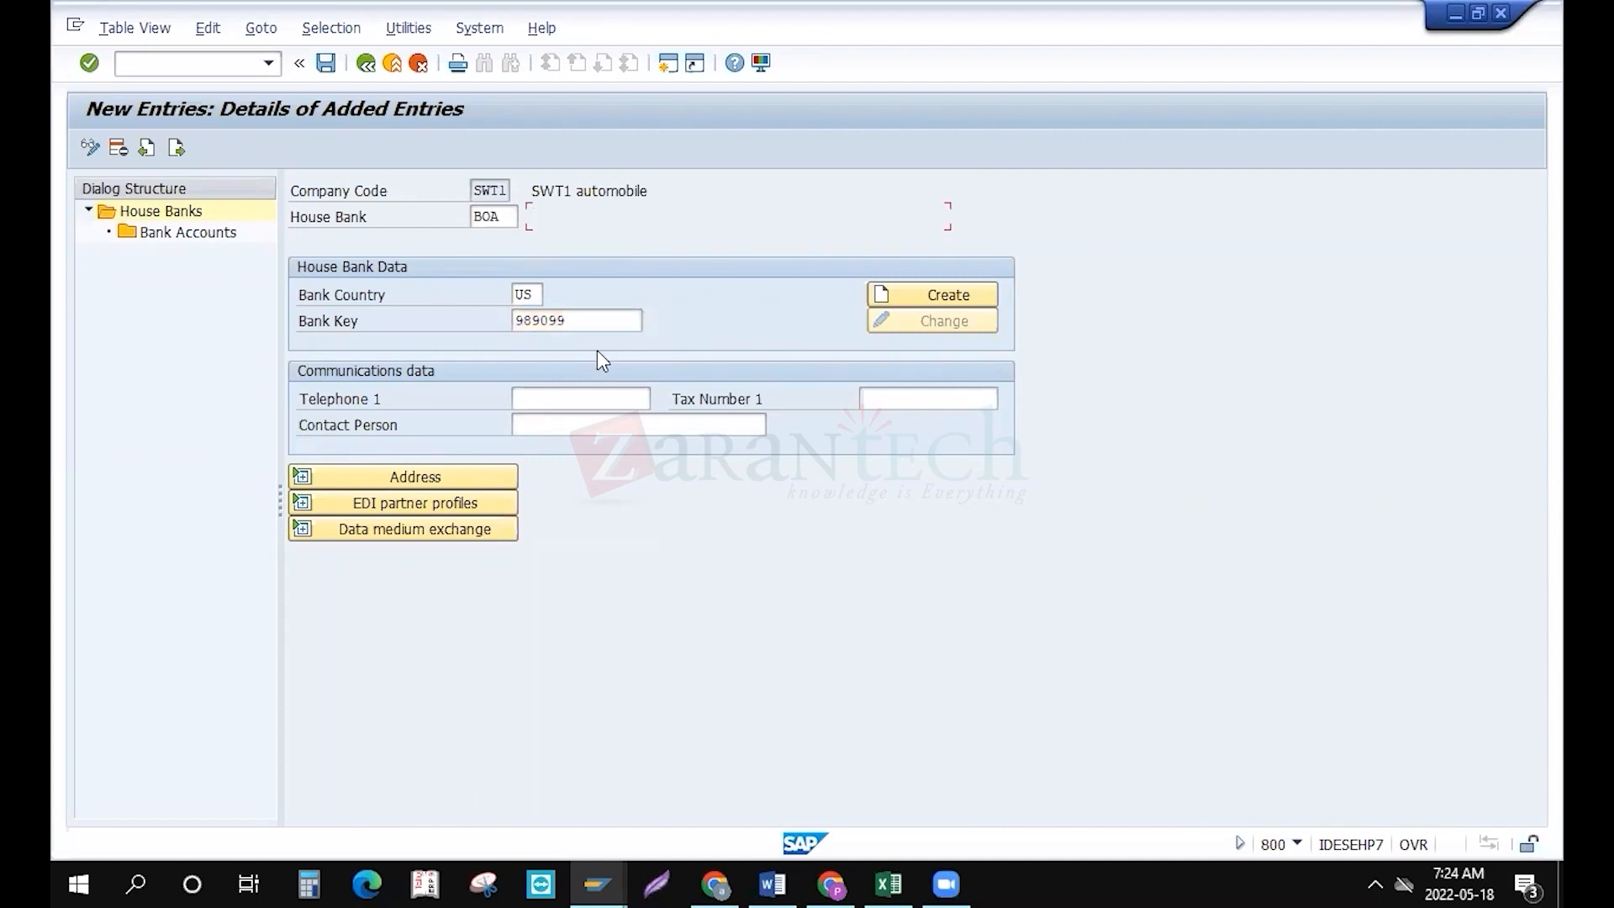
# Create the bank data for the new bank key with the name Bank of America and the city tex
pyautogui.click(928, 291)
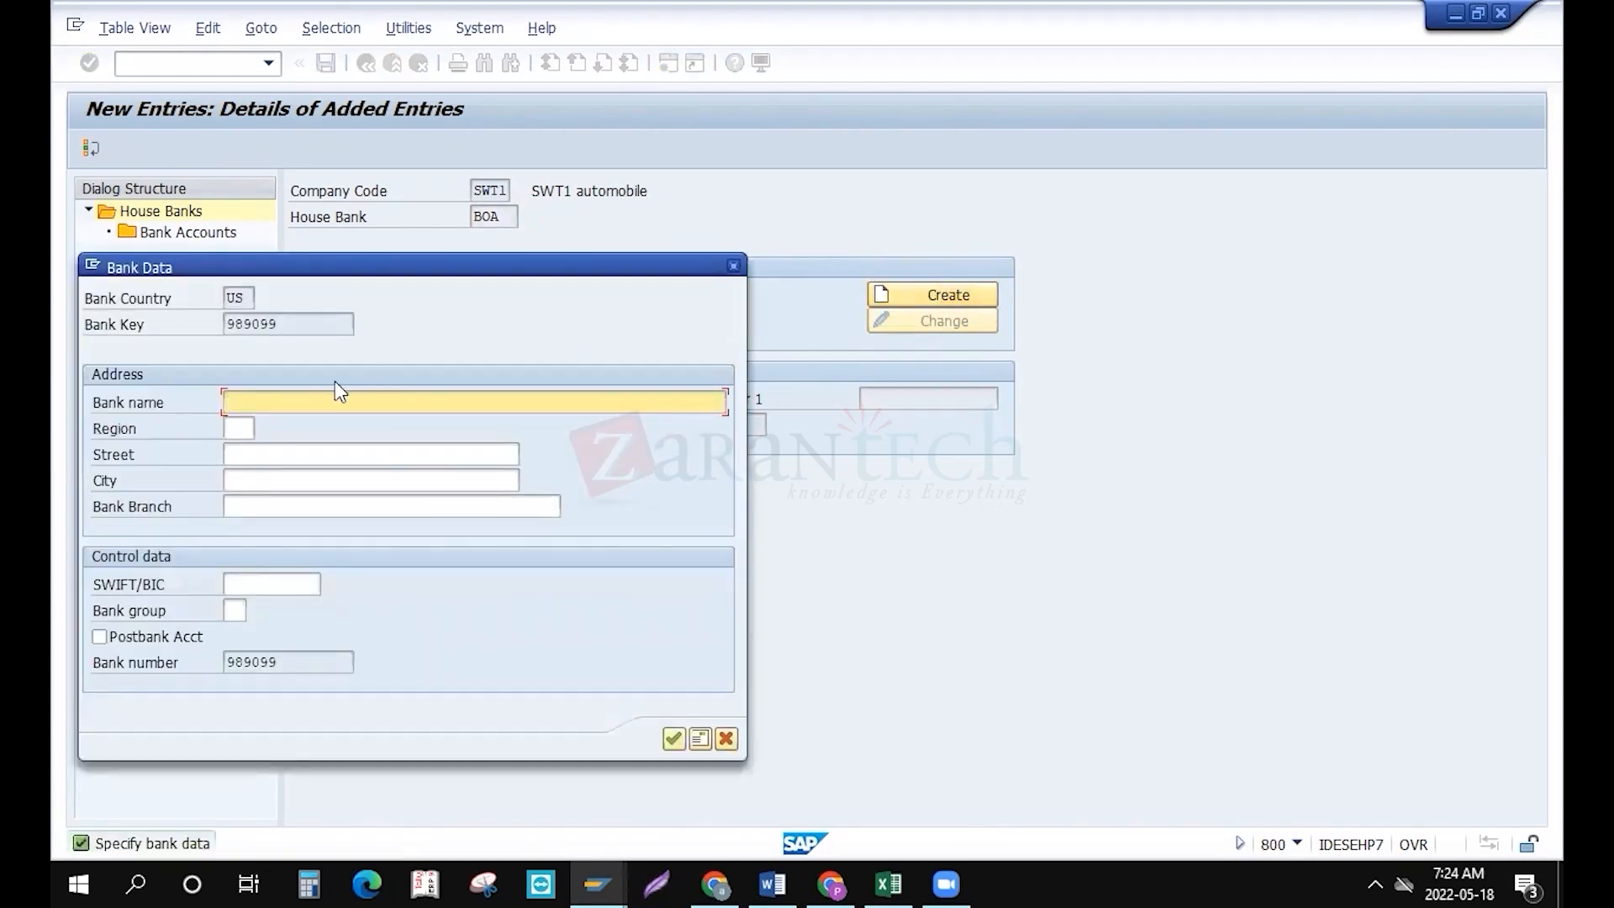
pyautogui.write('Bank of America')
pyautogui.click(237, 480)
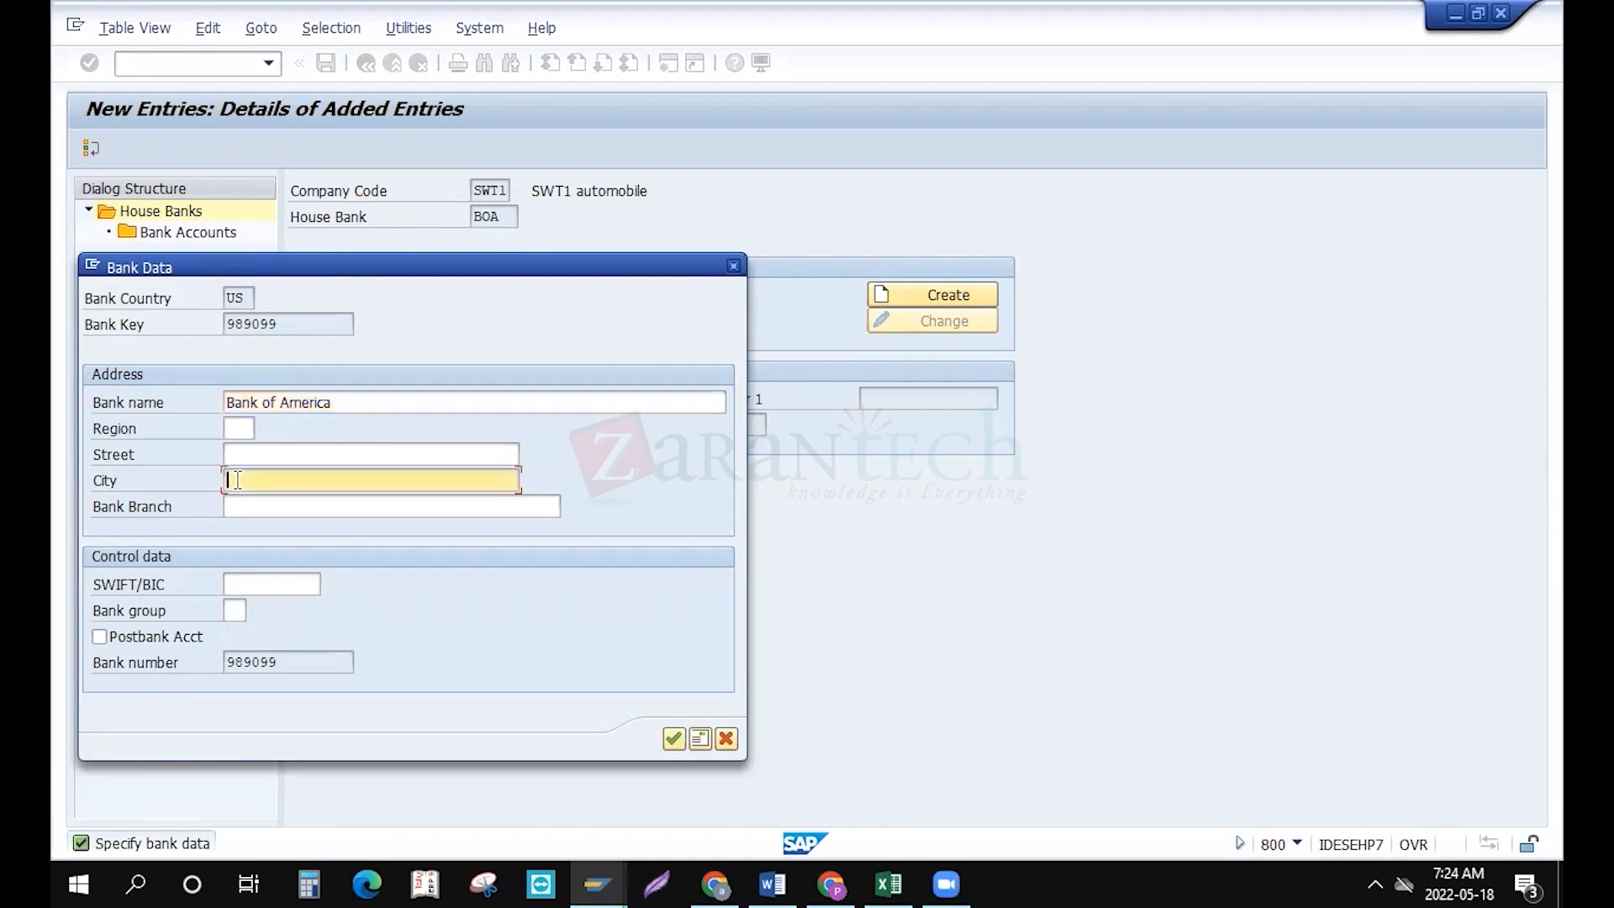
pyautogui.write('tex')
pyautogui.click(295, 485)
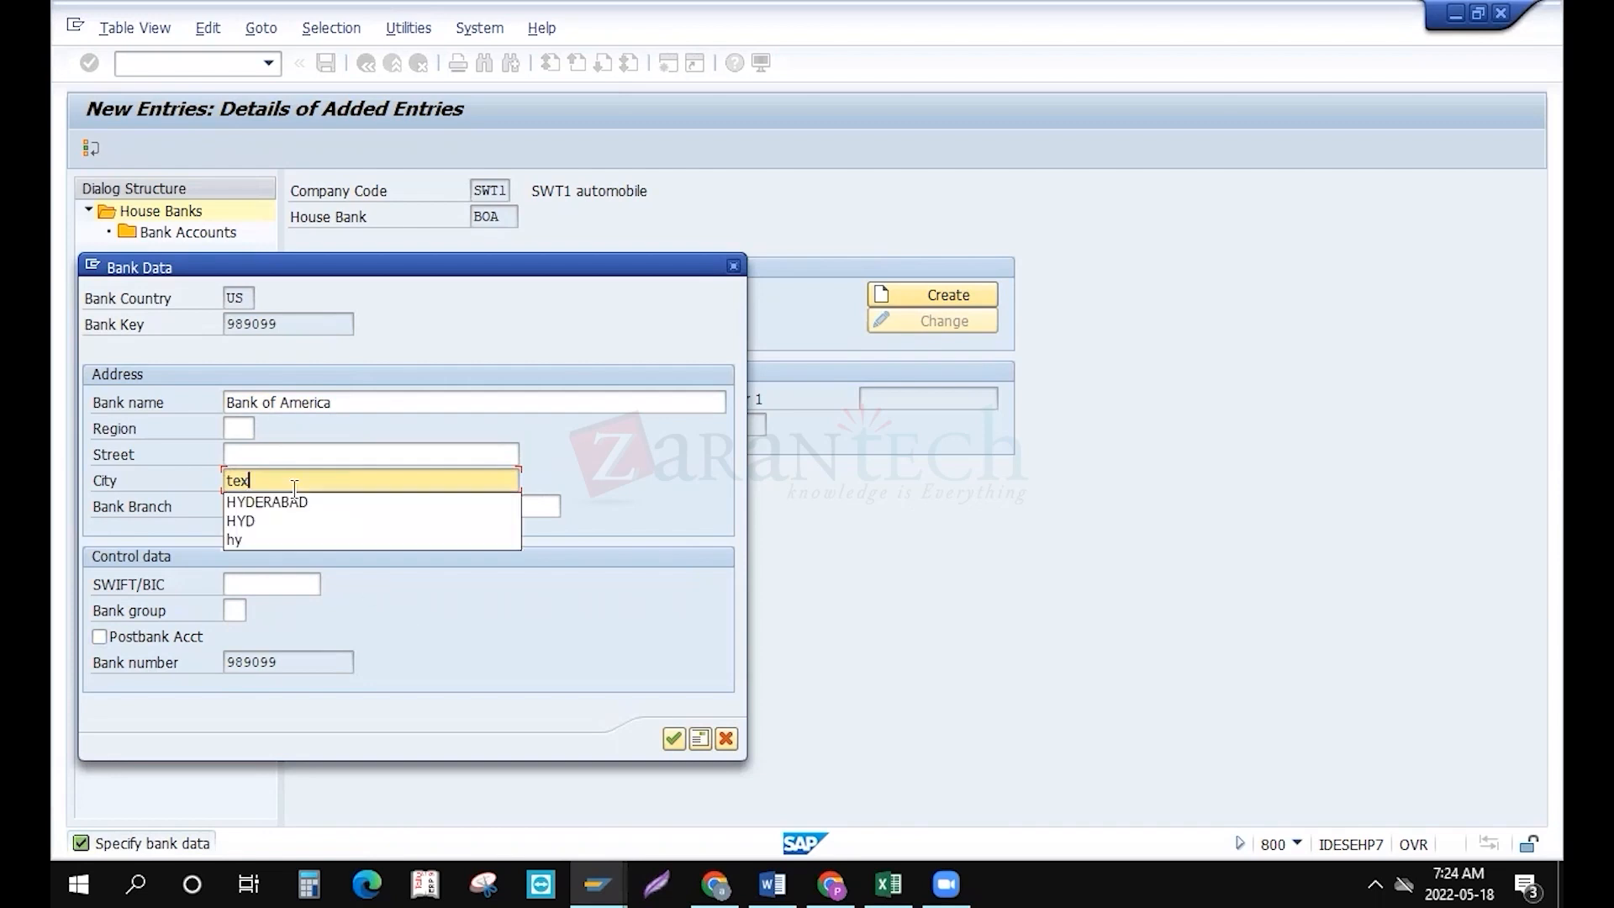
pyautogui.click(613, 466)
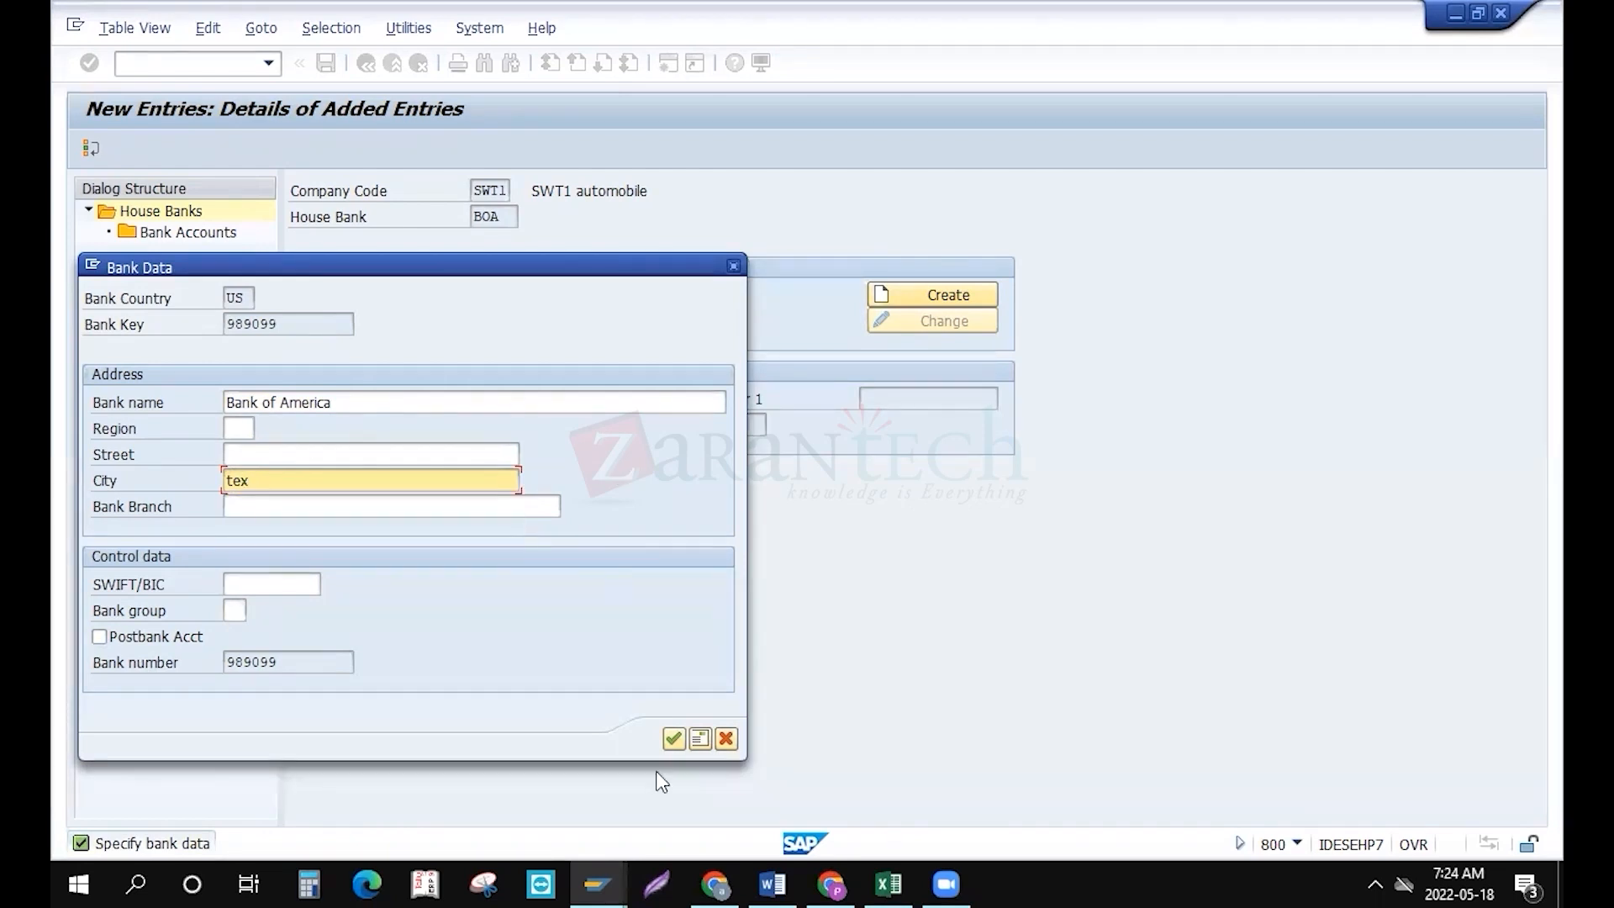
pyautogui.click(673, 740)
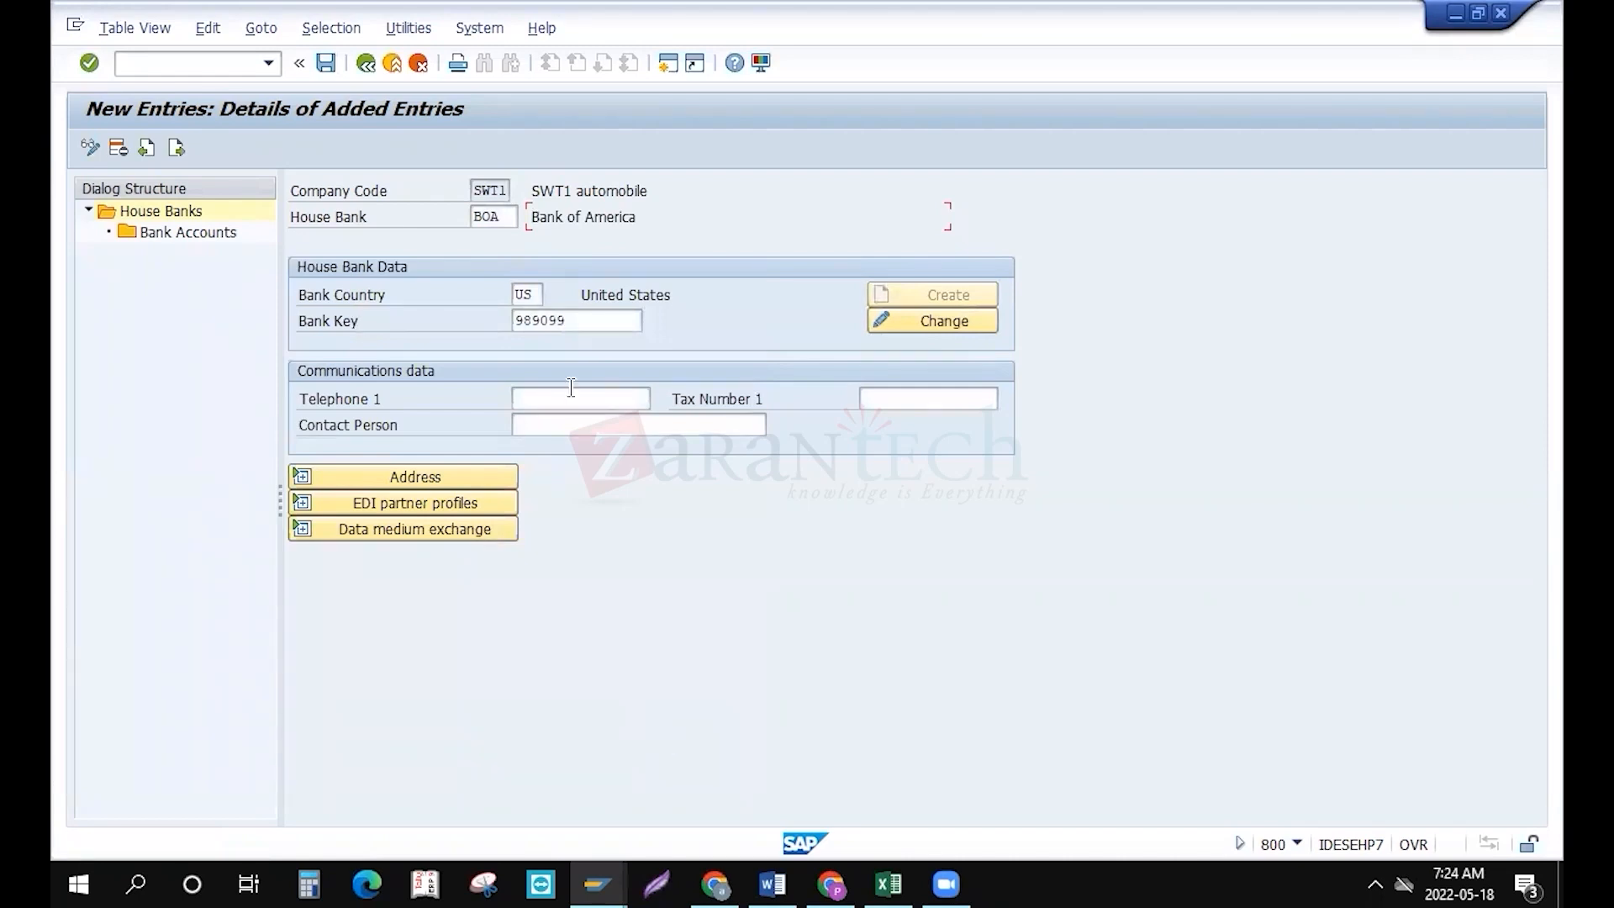
# Extend the house bank's bank key to the nine-digit 989099434 and start creating bank data for it
pyautogui.press('Return')
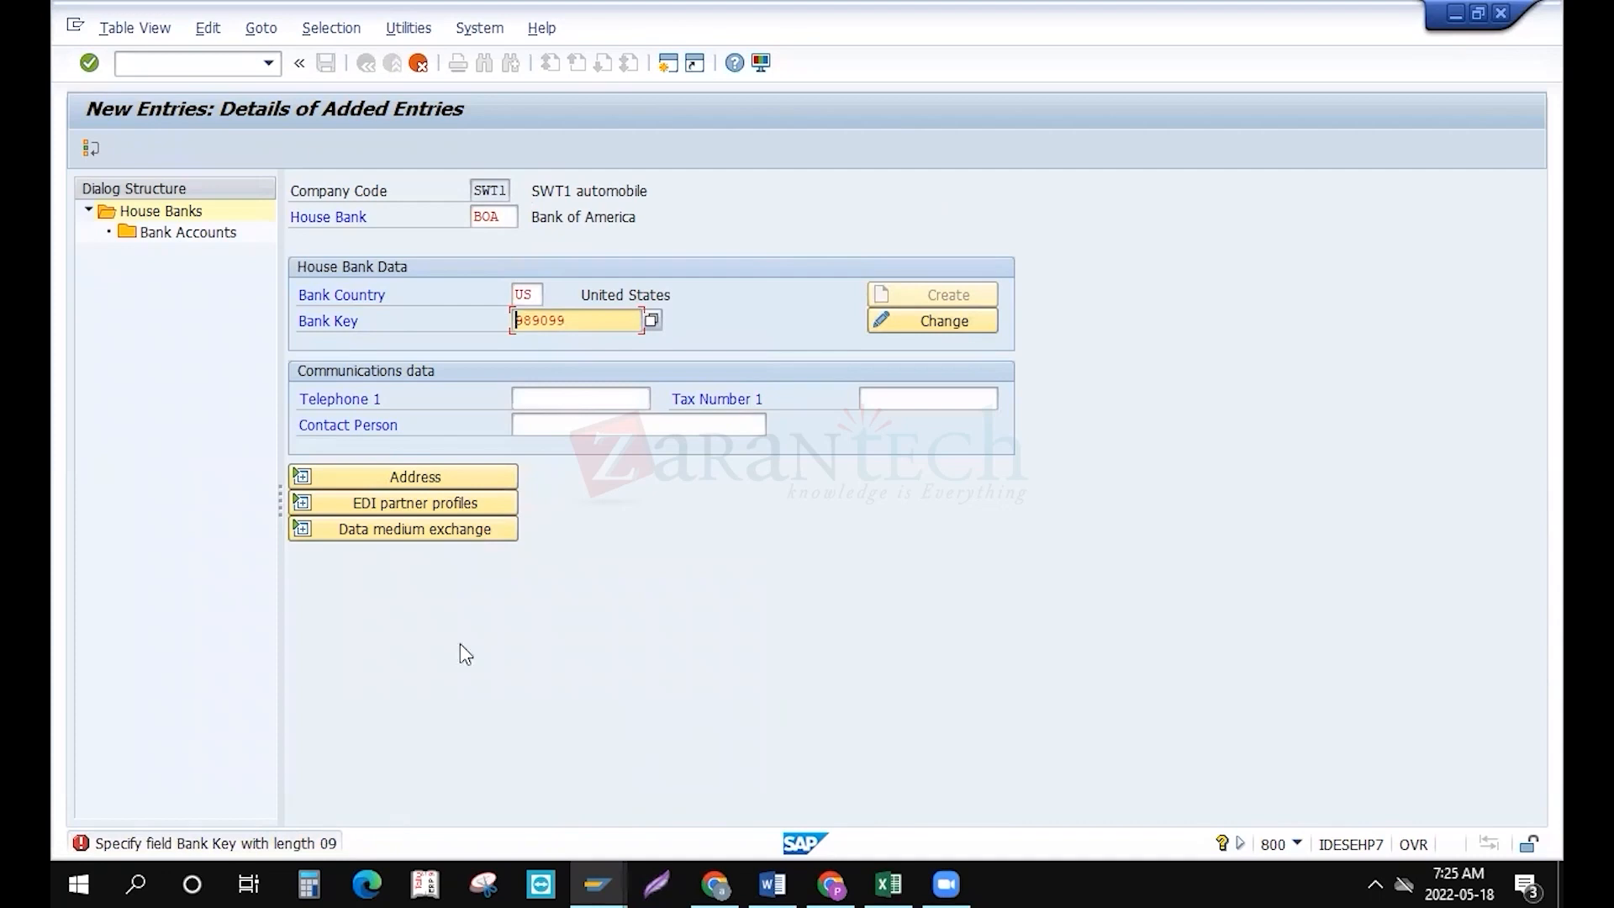
pyautogui.click(559, 321)
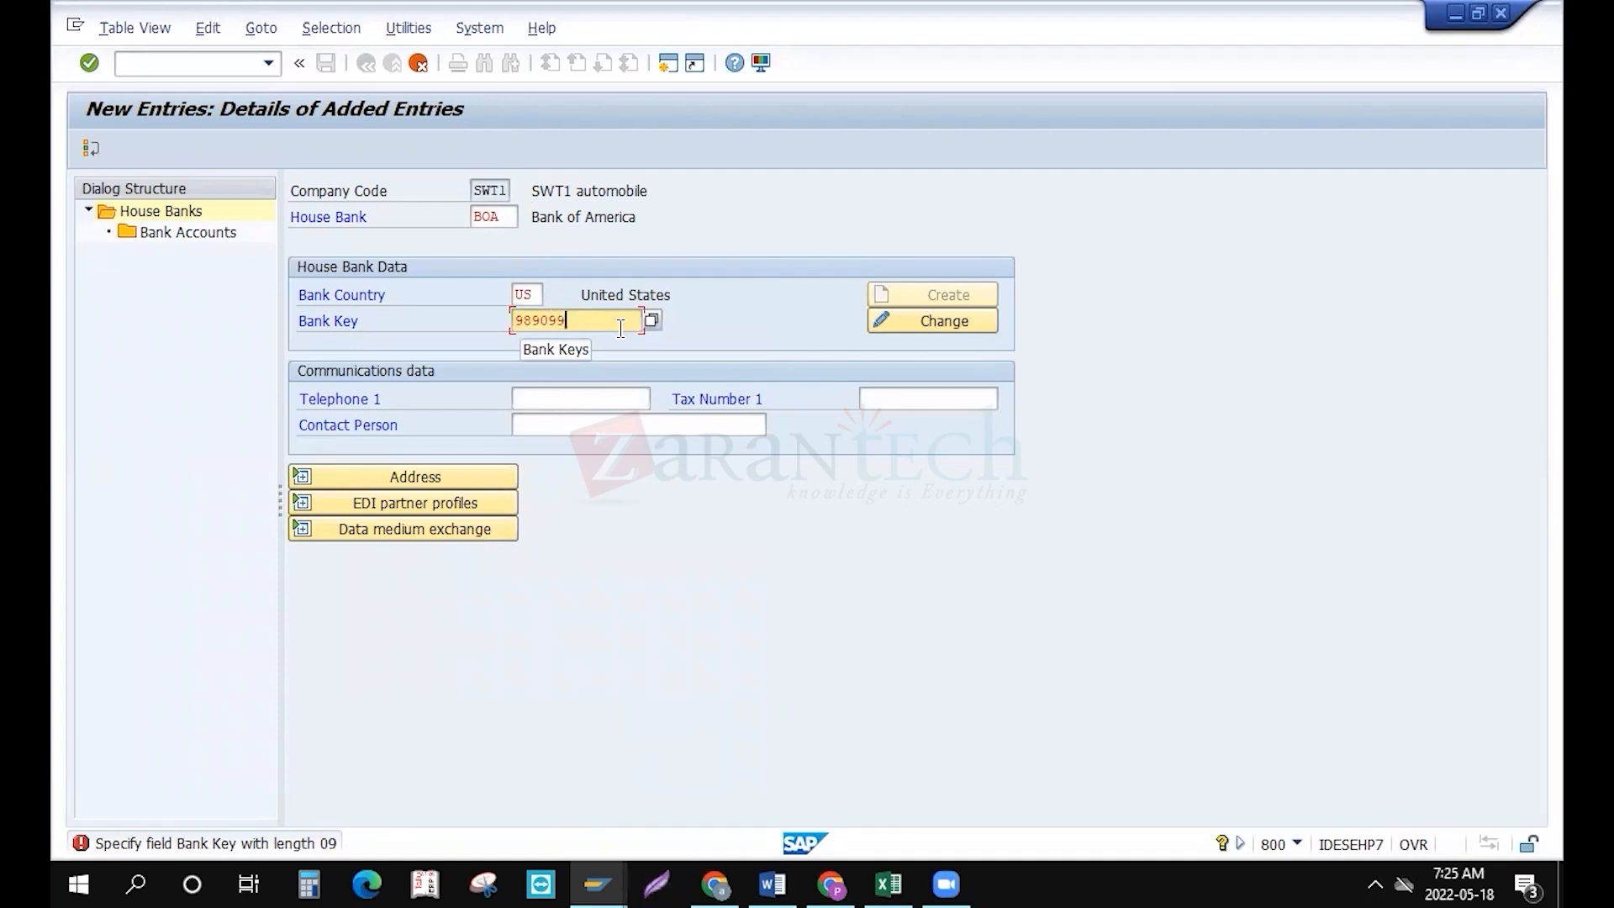
pyautogui.write('434')
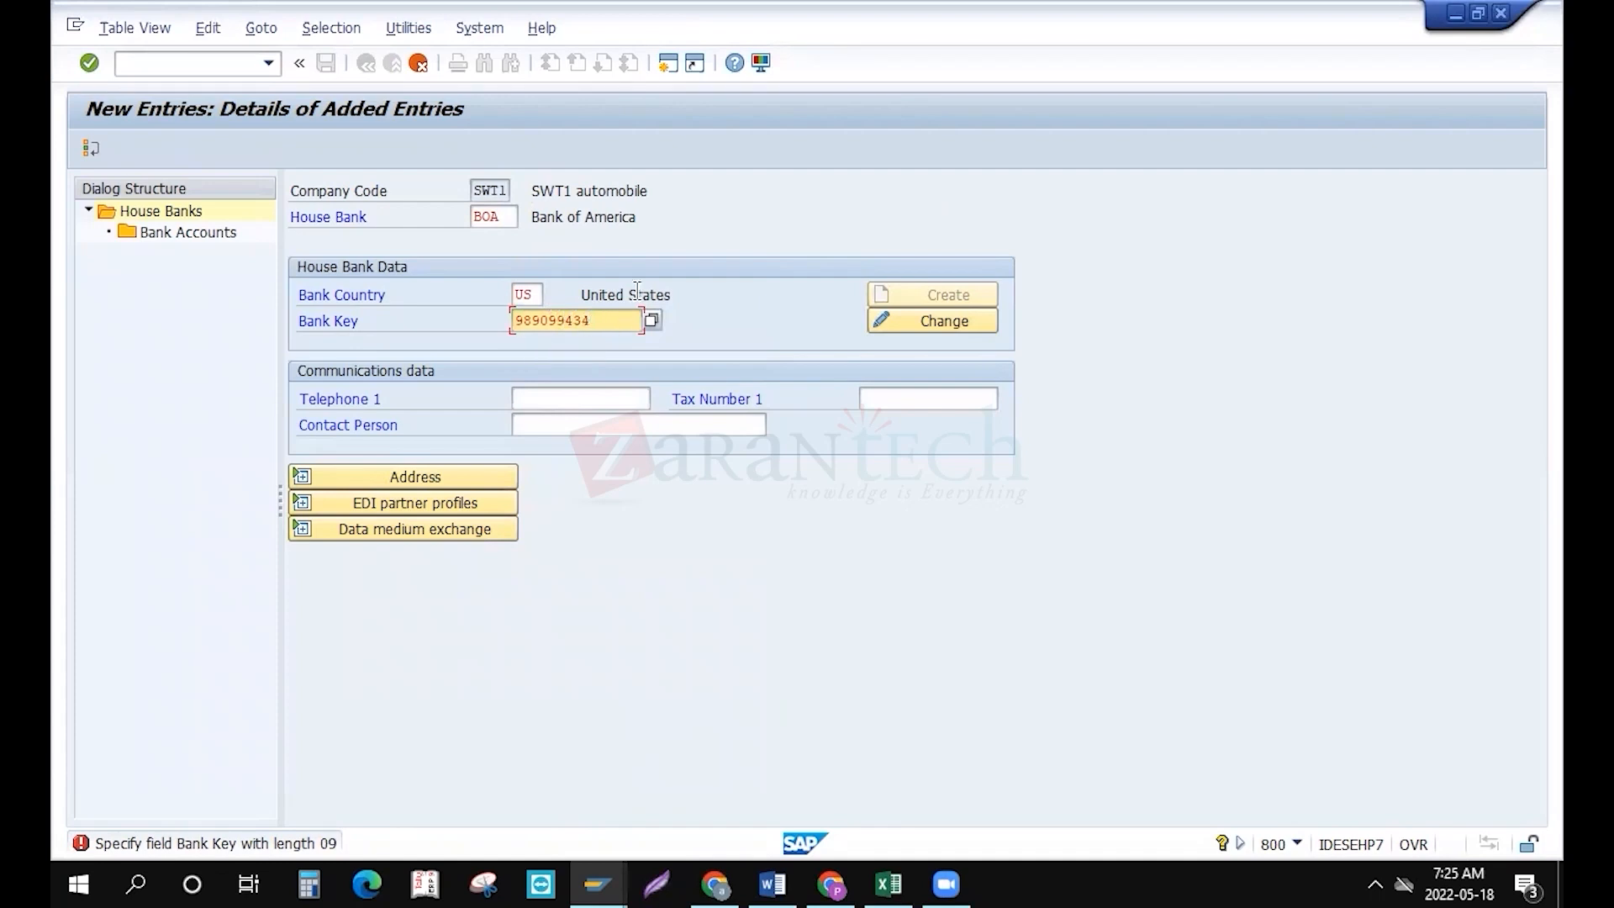
pyautogui.click(751, 218)
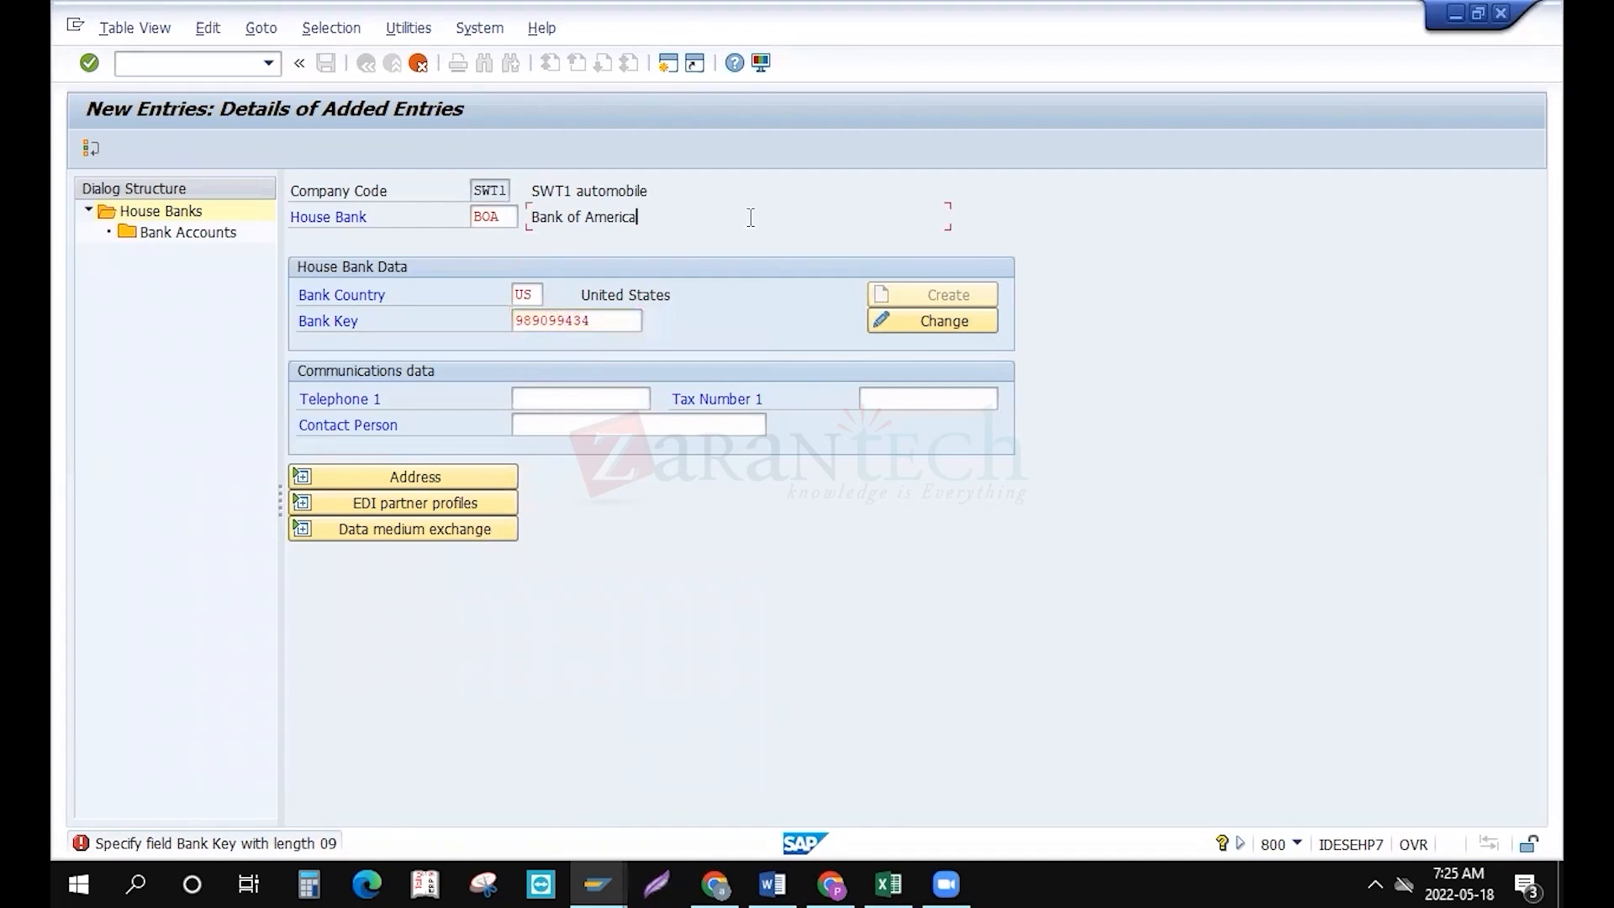
pyautogui.press('Return')
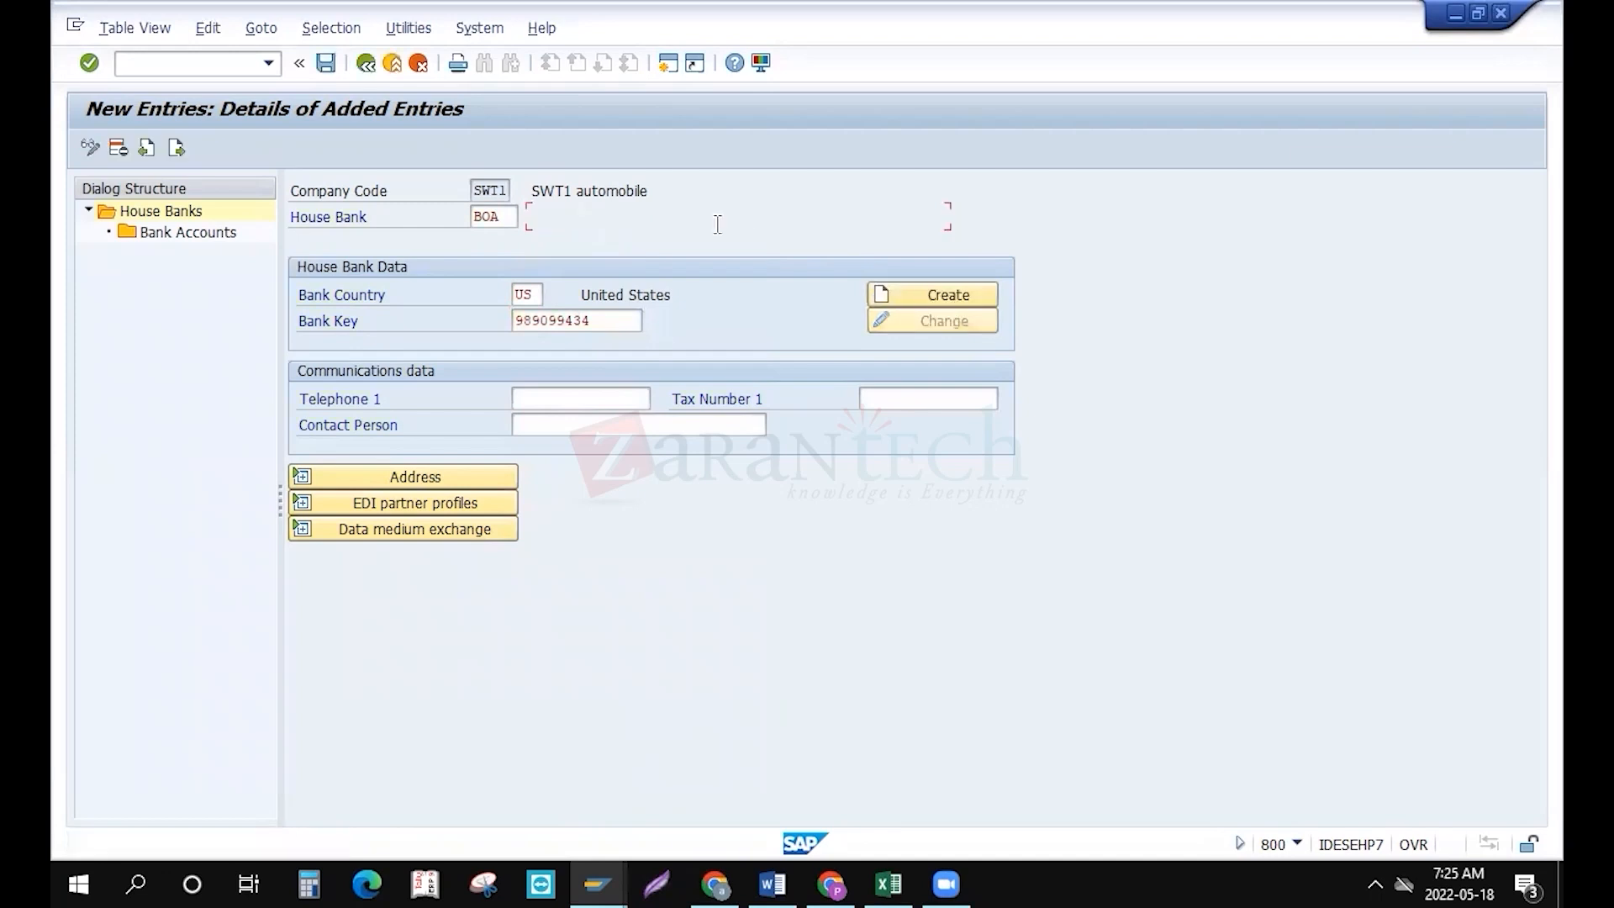
pyautogui.press('Return')
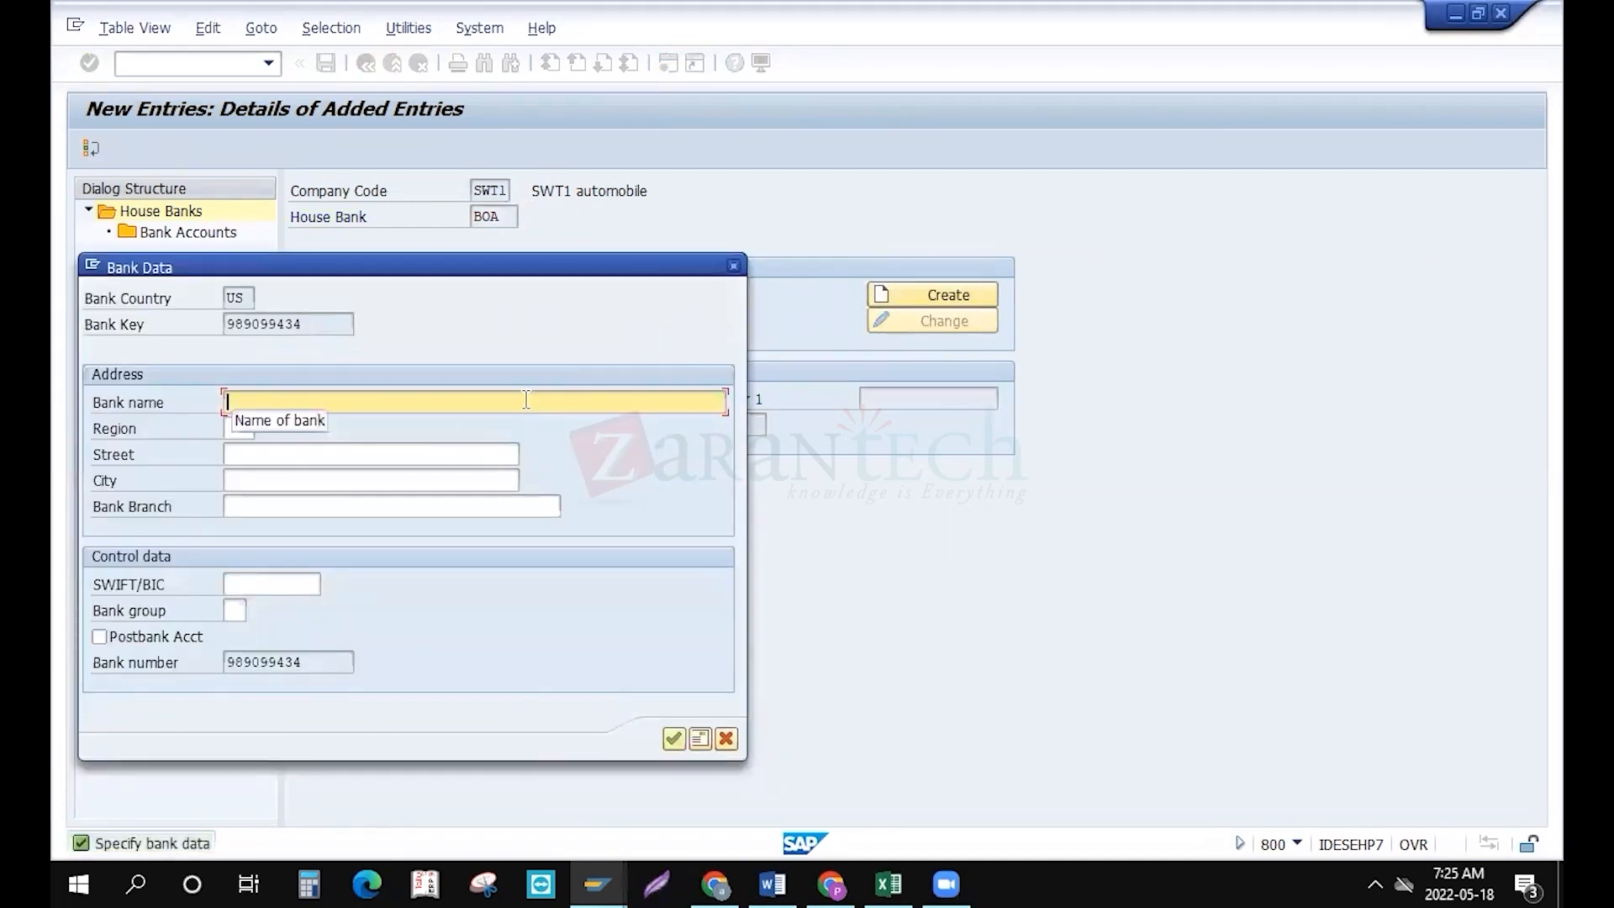
# Create the bank data for the new bank key with the city texas and the bank name Bank of America
pyautogui.click(254, 478)
pyautogui.write('texas')
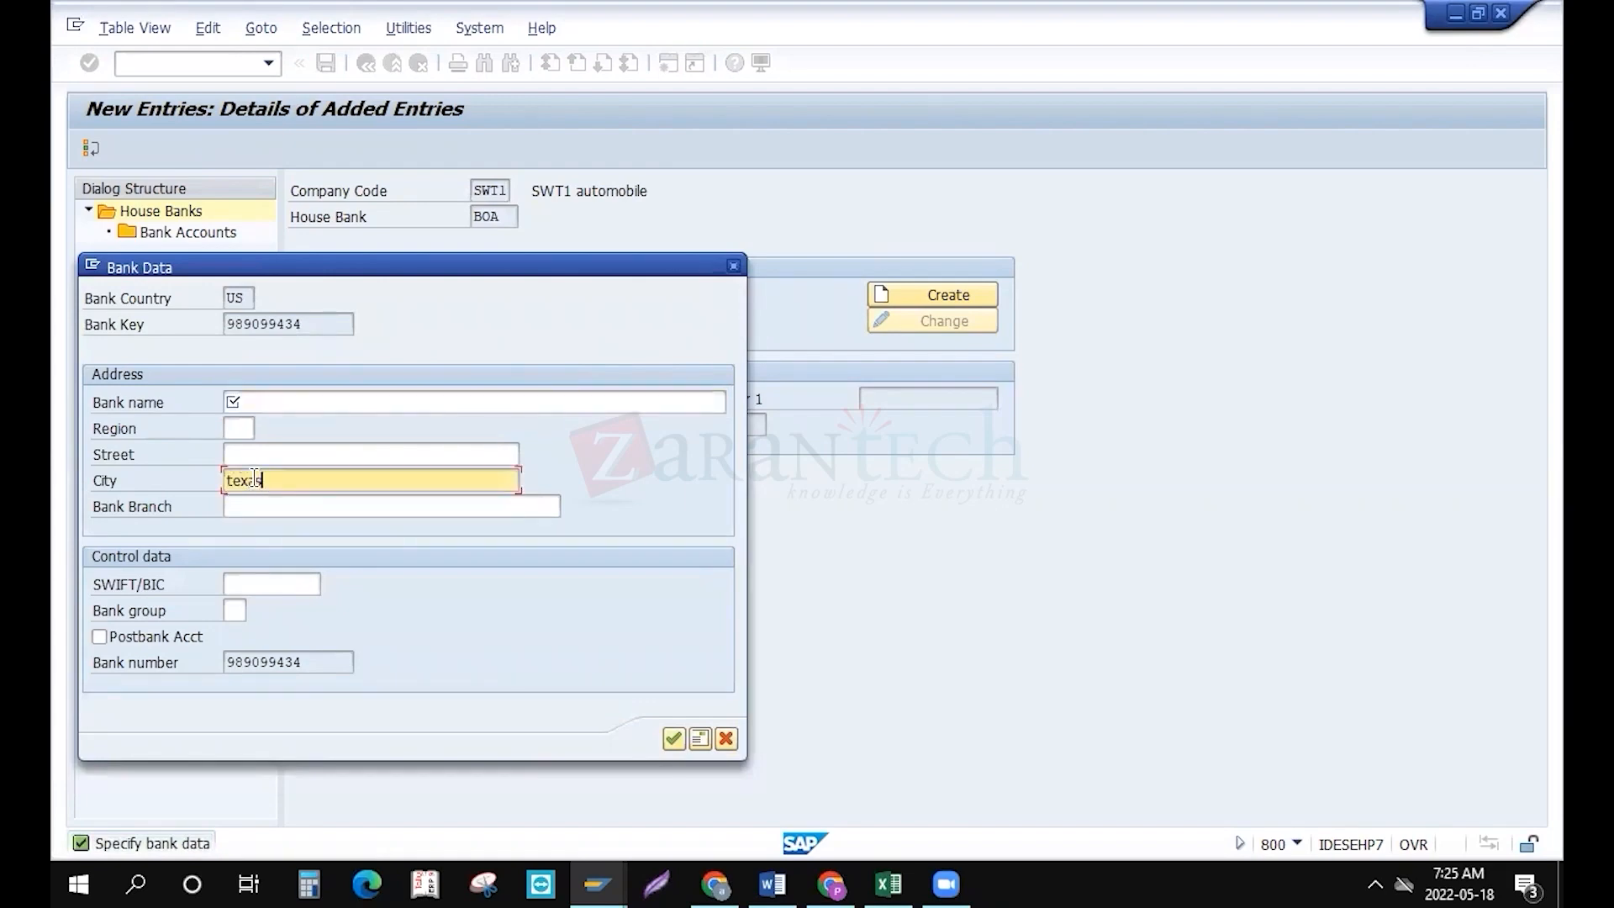
pyautogui.click(273, 404)
pyautogui.write('b')
pyautogui.press('BackSpace')
pyautogui.write('Bank of America')
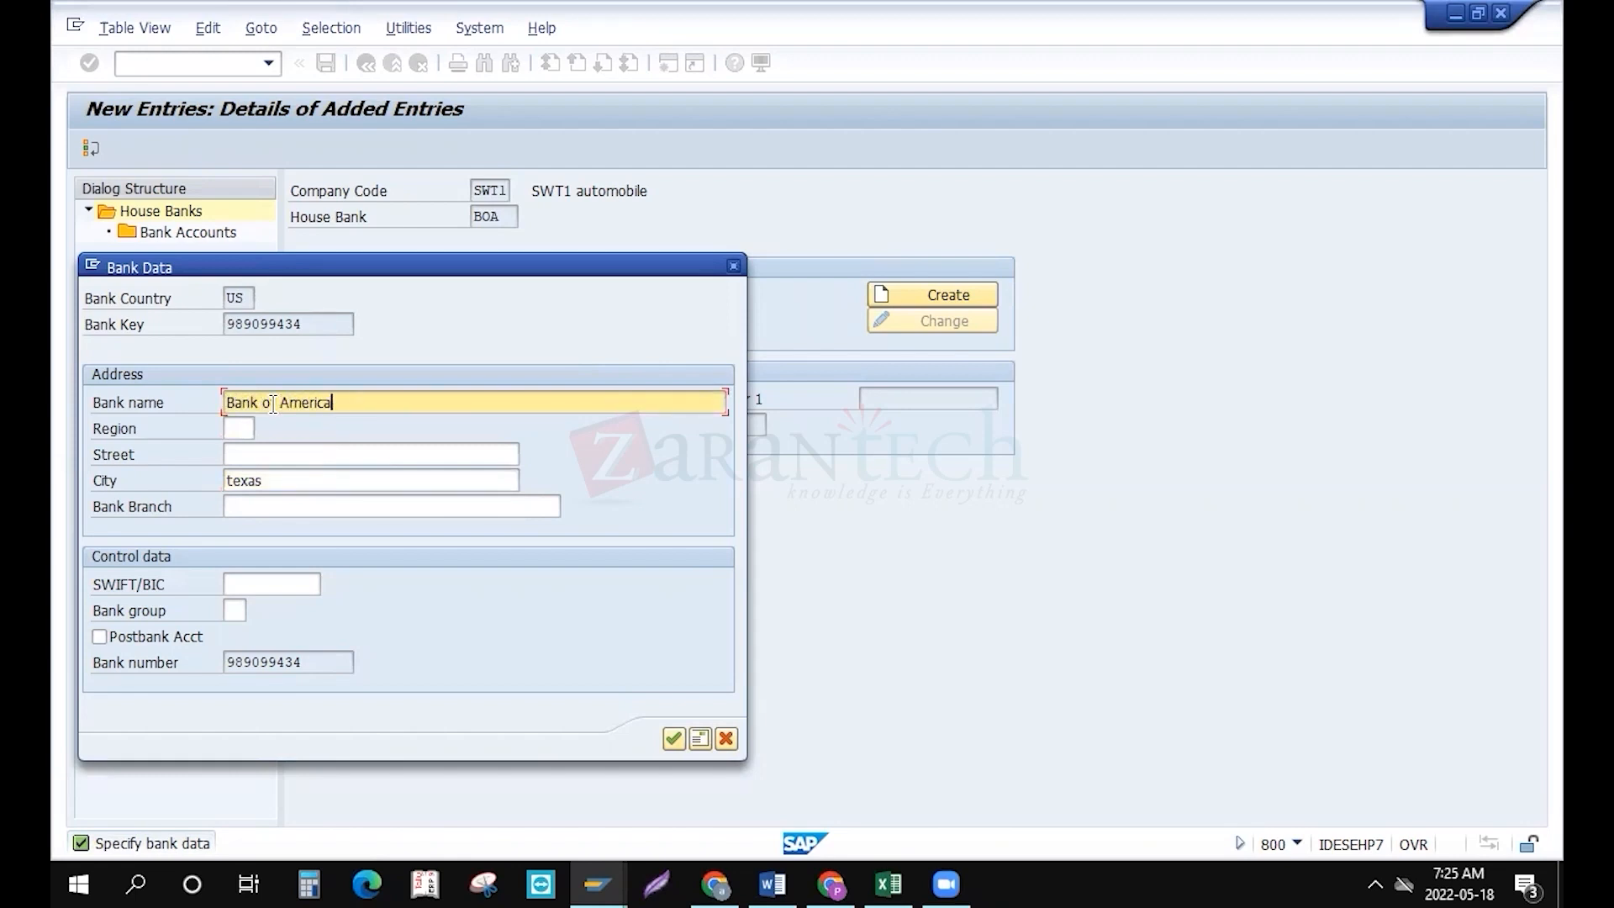
pyautogui.click(673, 739)
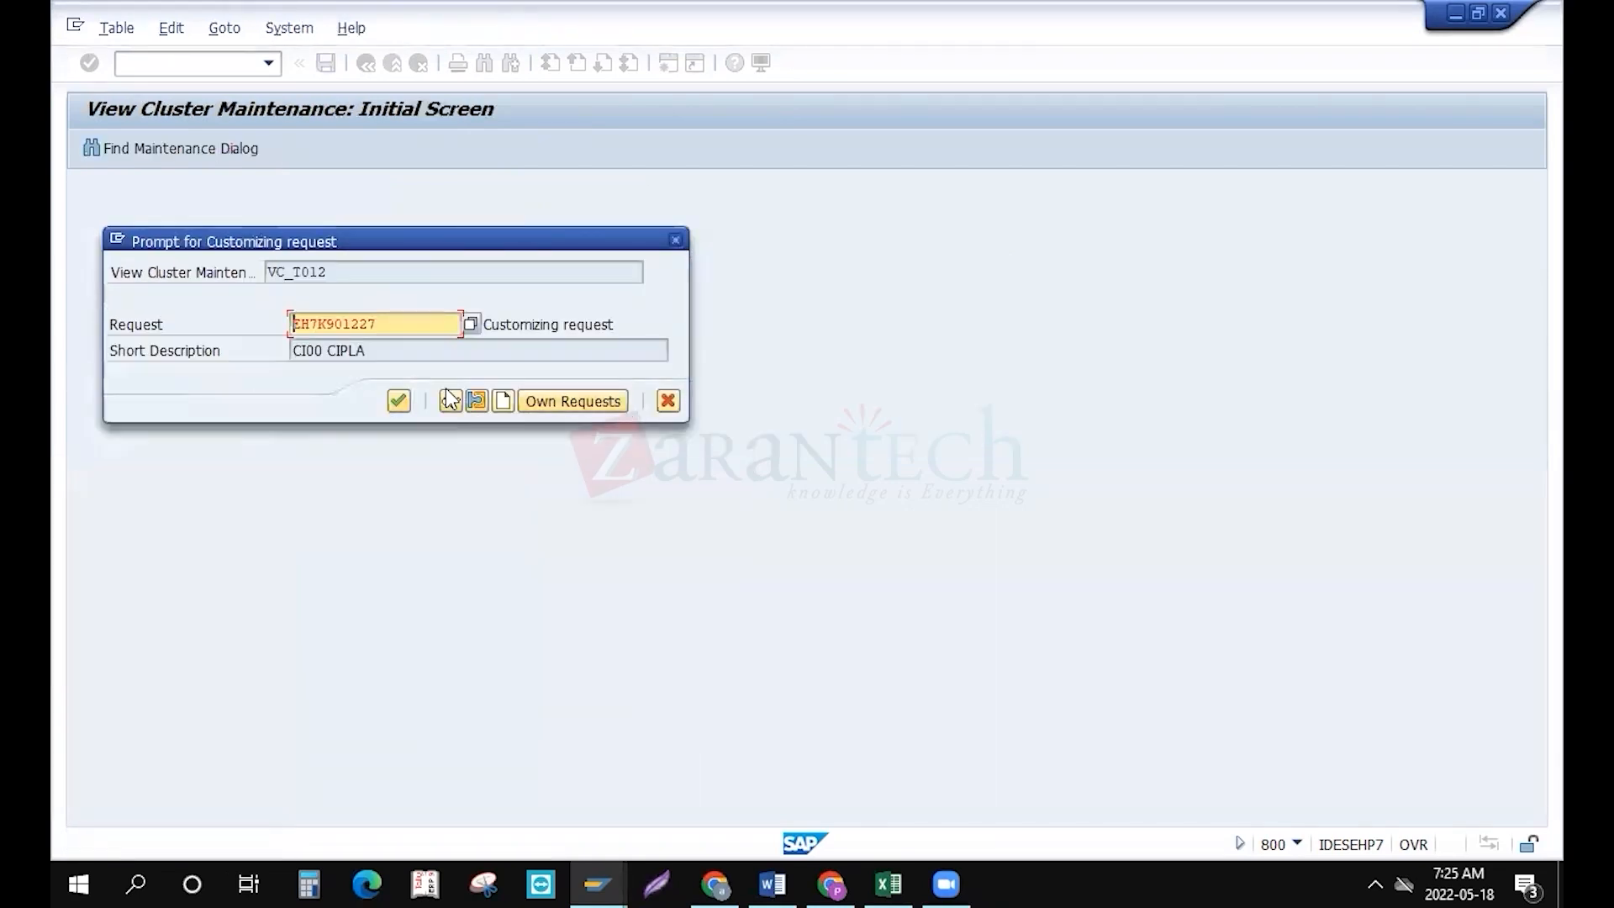
# Save the house bank under customizing request EH7K901217, SWT1 FI - Accounts Payable confi
pyautogui.click(468, 326)
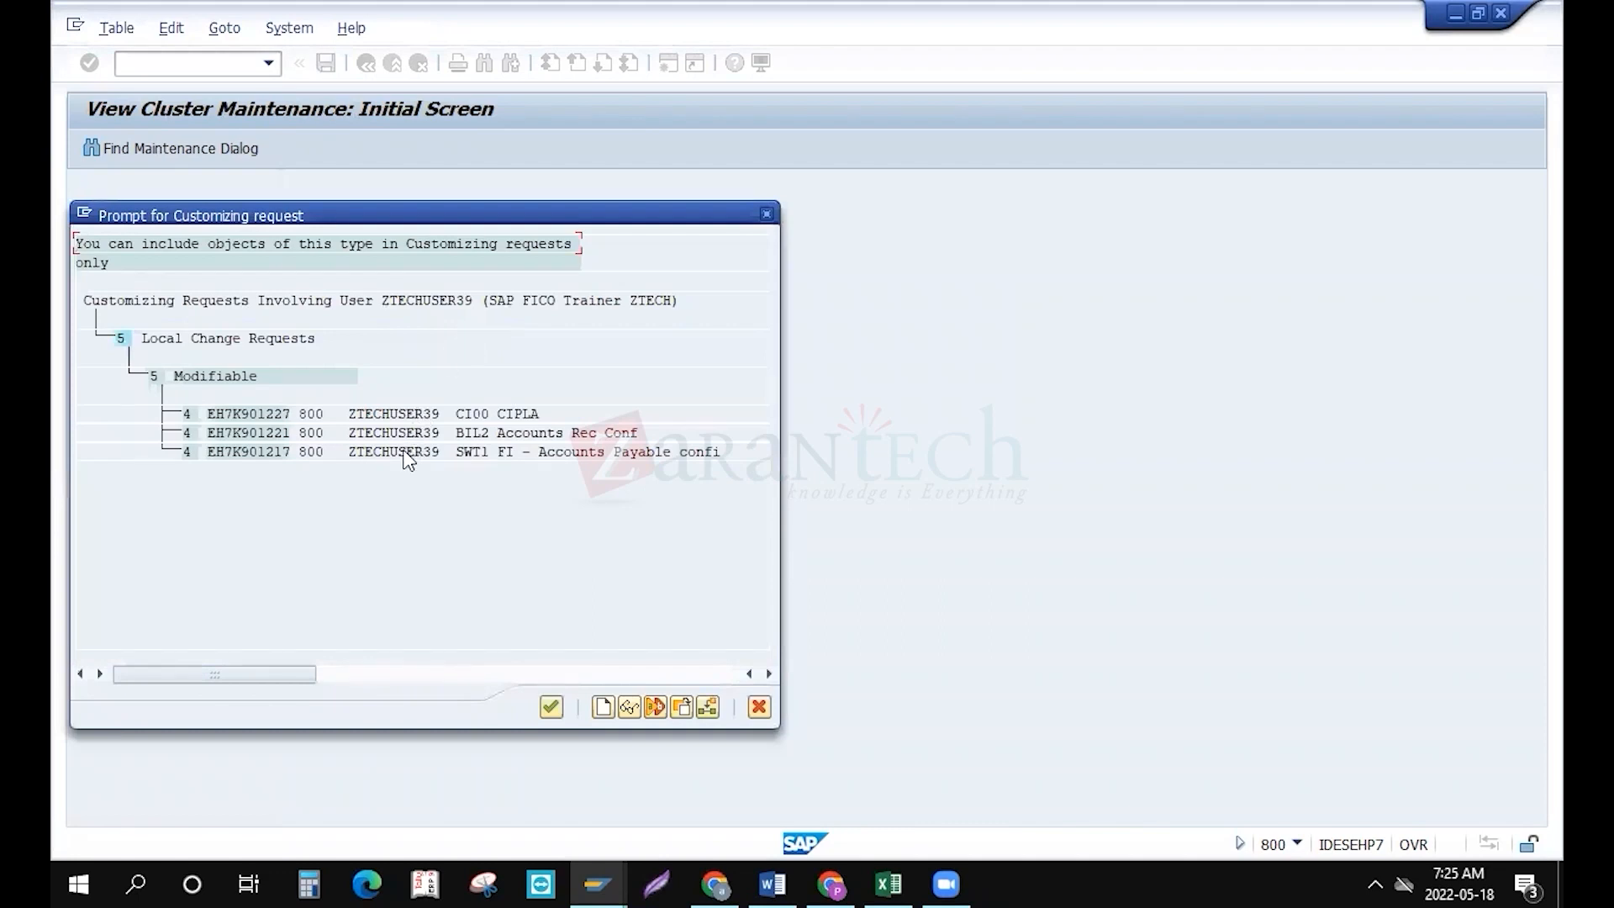
pyautogui.click(400, 452)
pyautogui.doubleClick(420, 454)
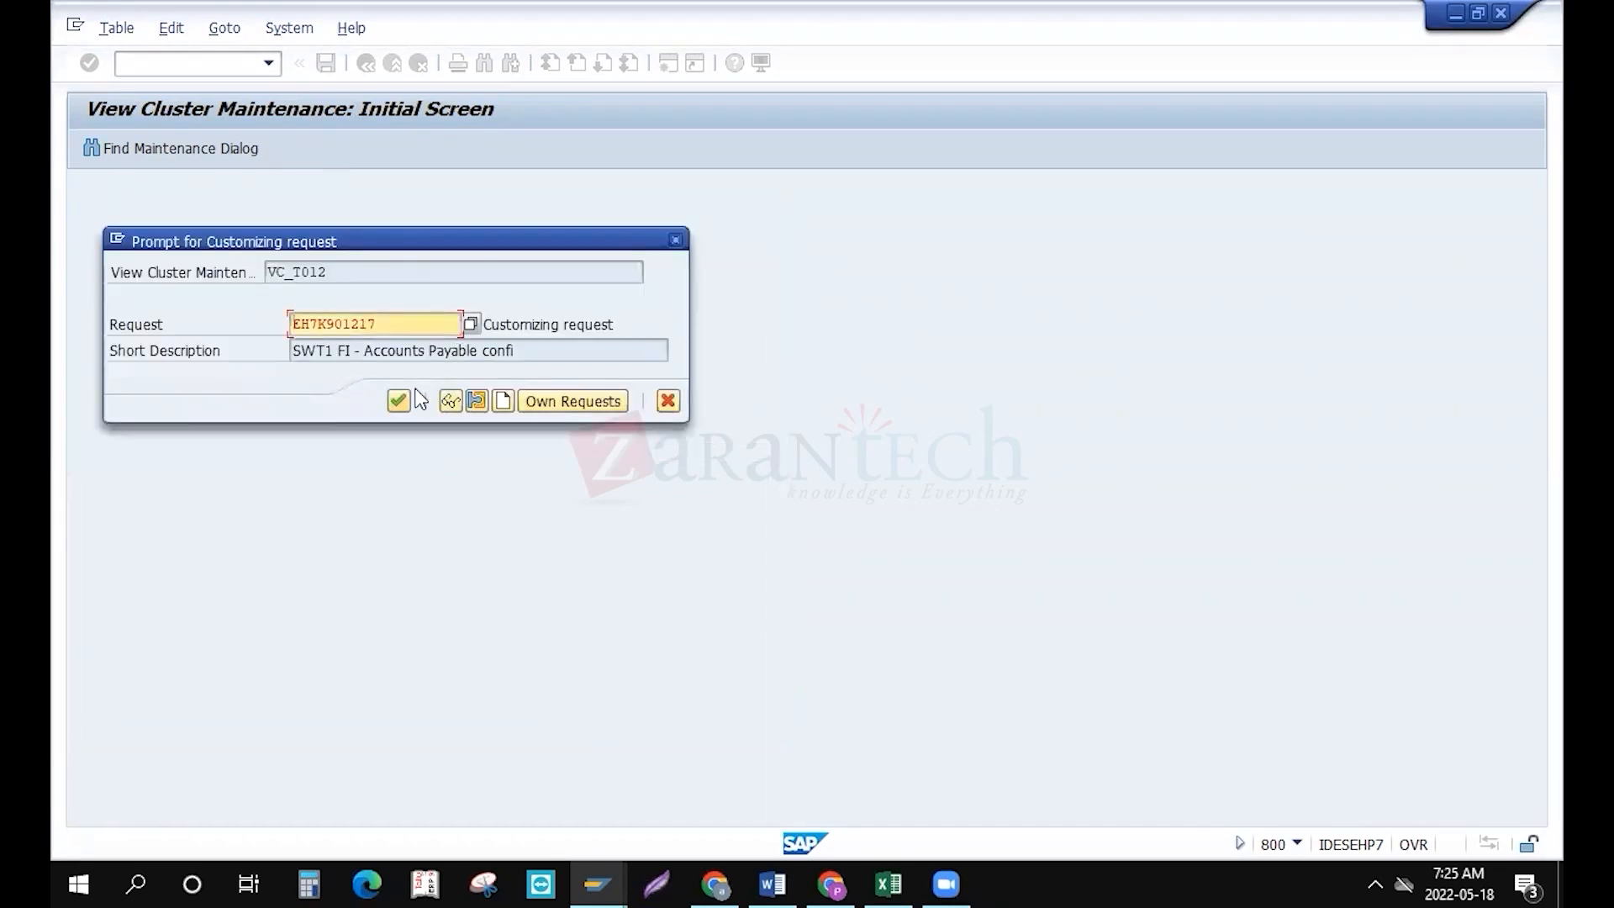
pyautogui.click(398, 400)
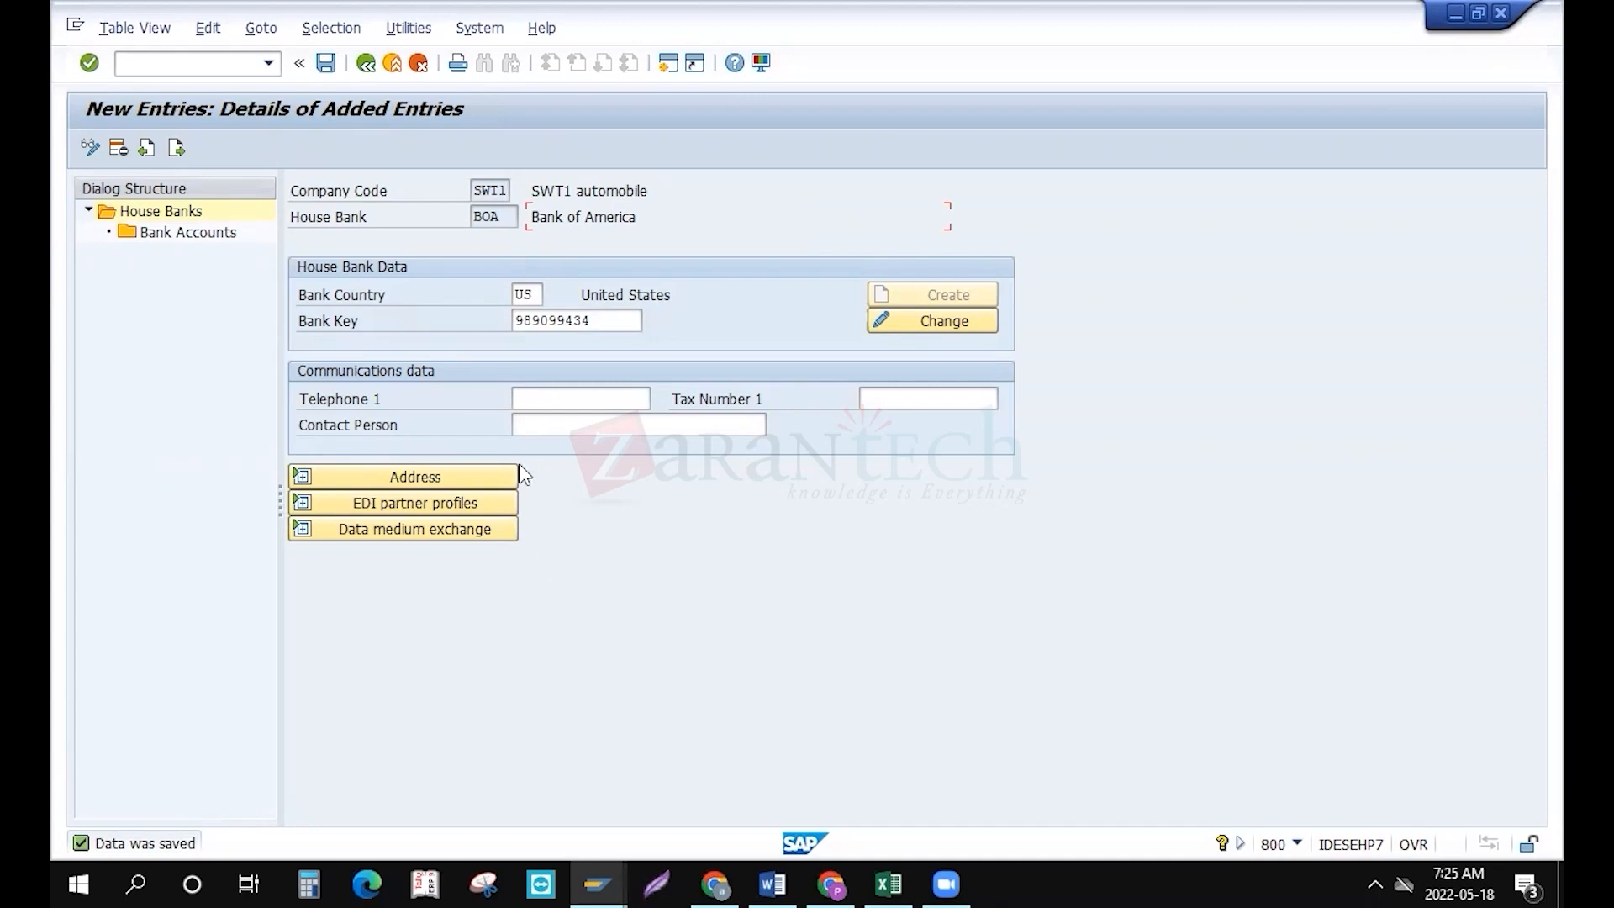
# Start a new bank account entry for house bank BOA with the account ID BOA1
pyautogui.click(224, 237)
pyautogui.doubleClick(221, 237)
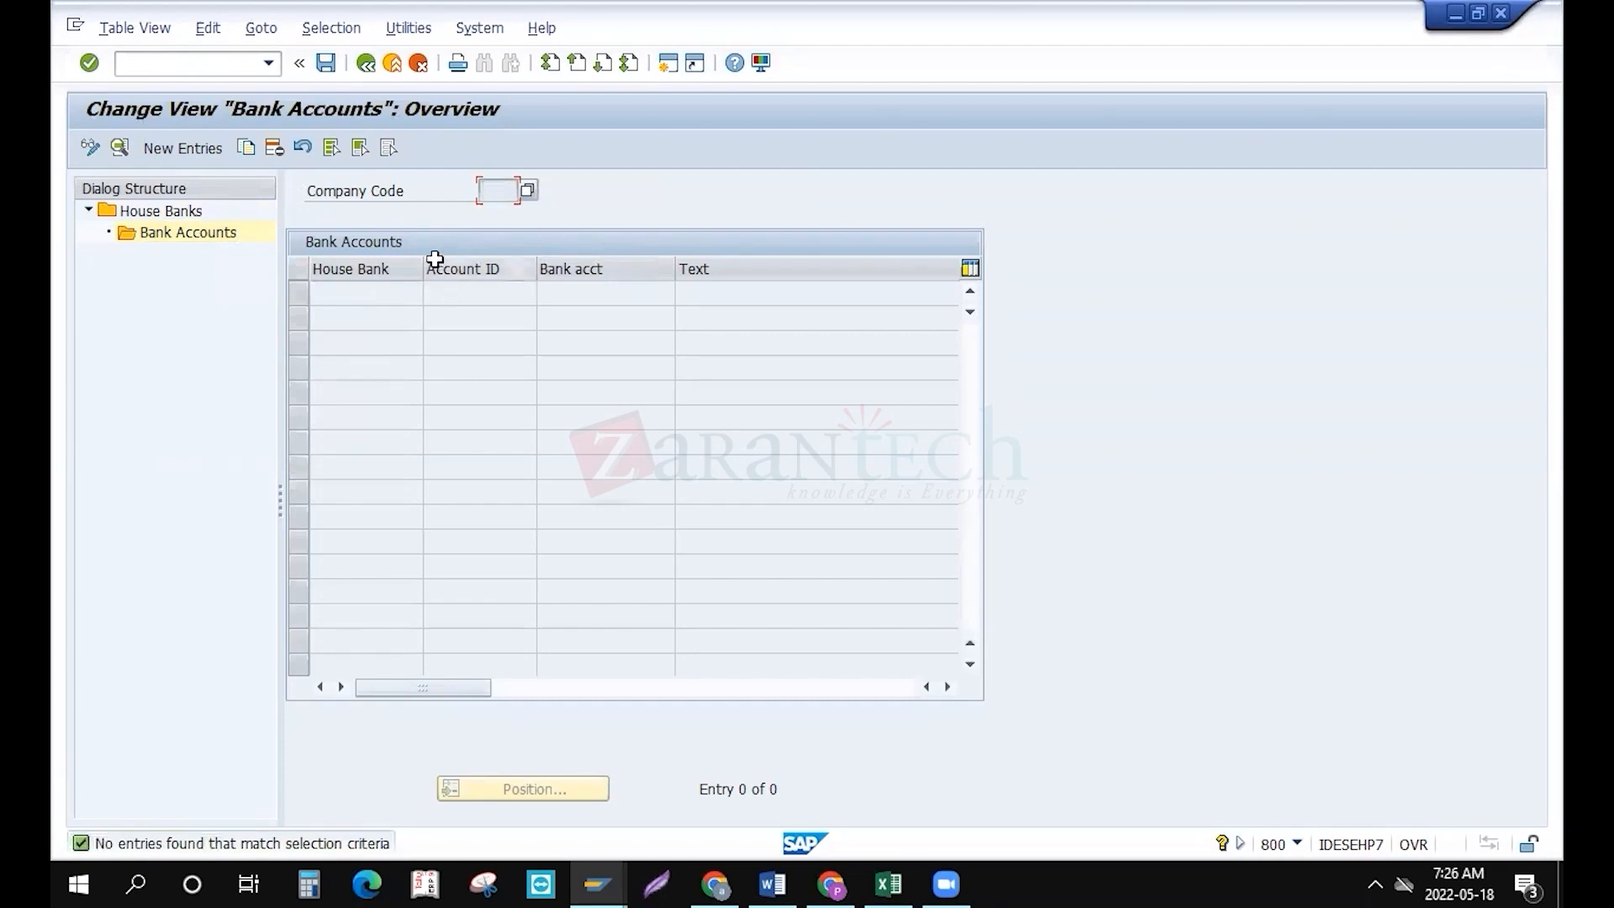
pyautogui.click(190, 155)
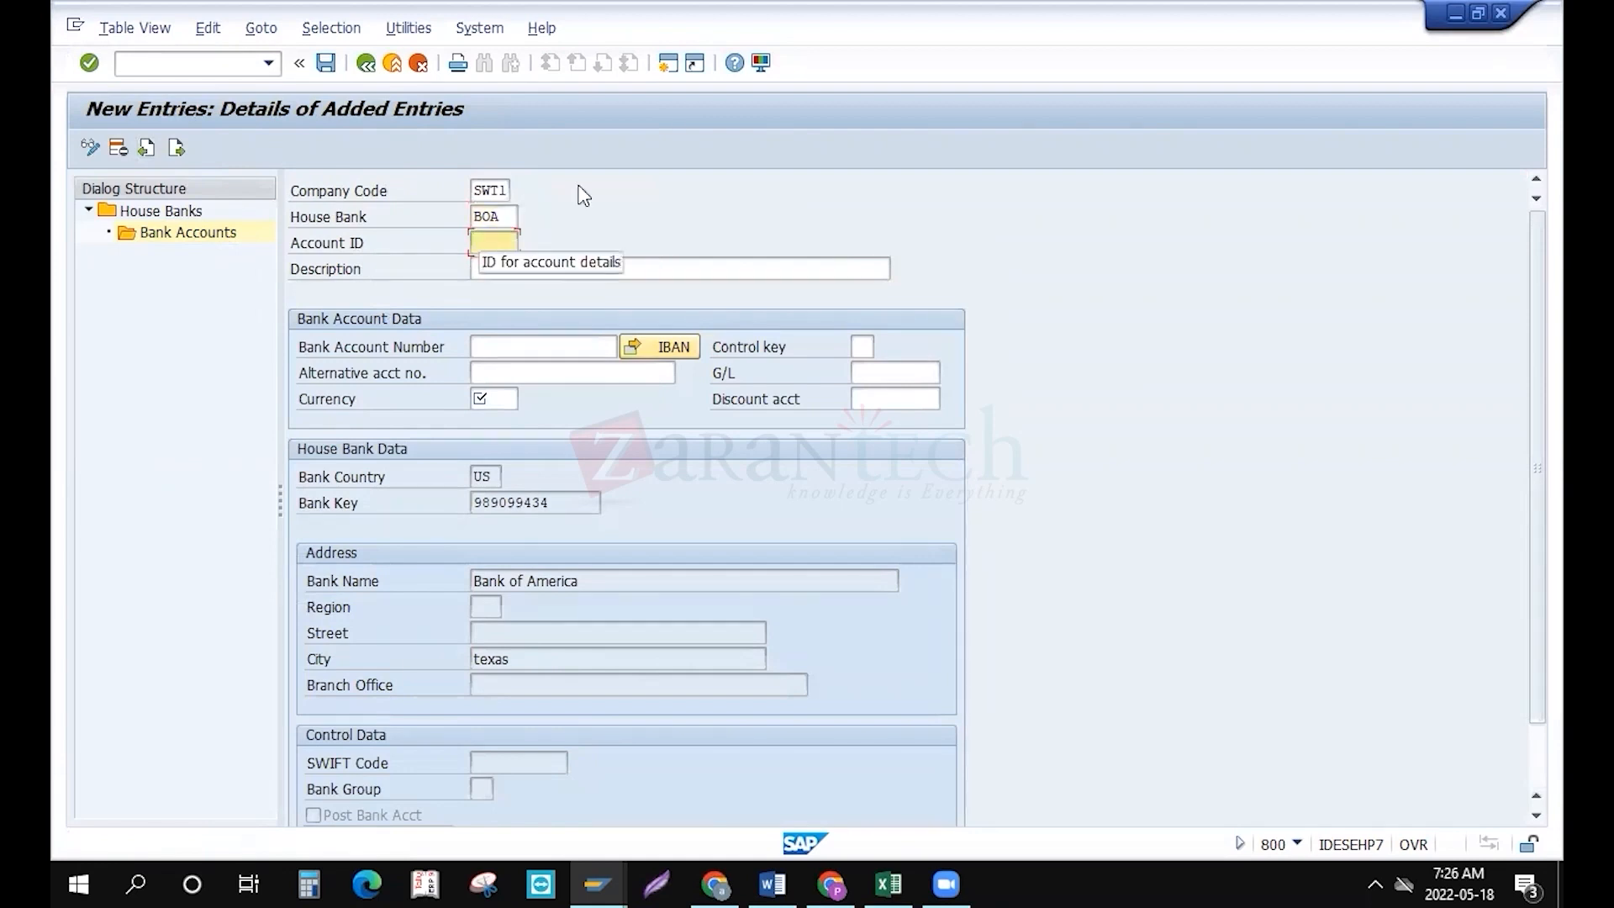
pyautogui.write('BOA')
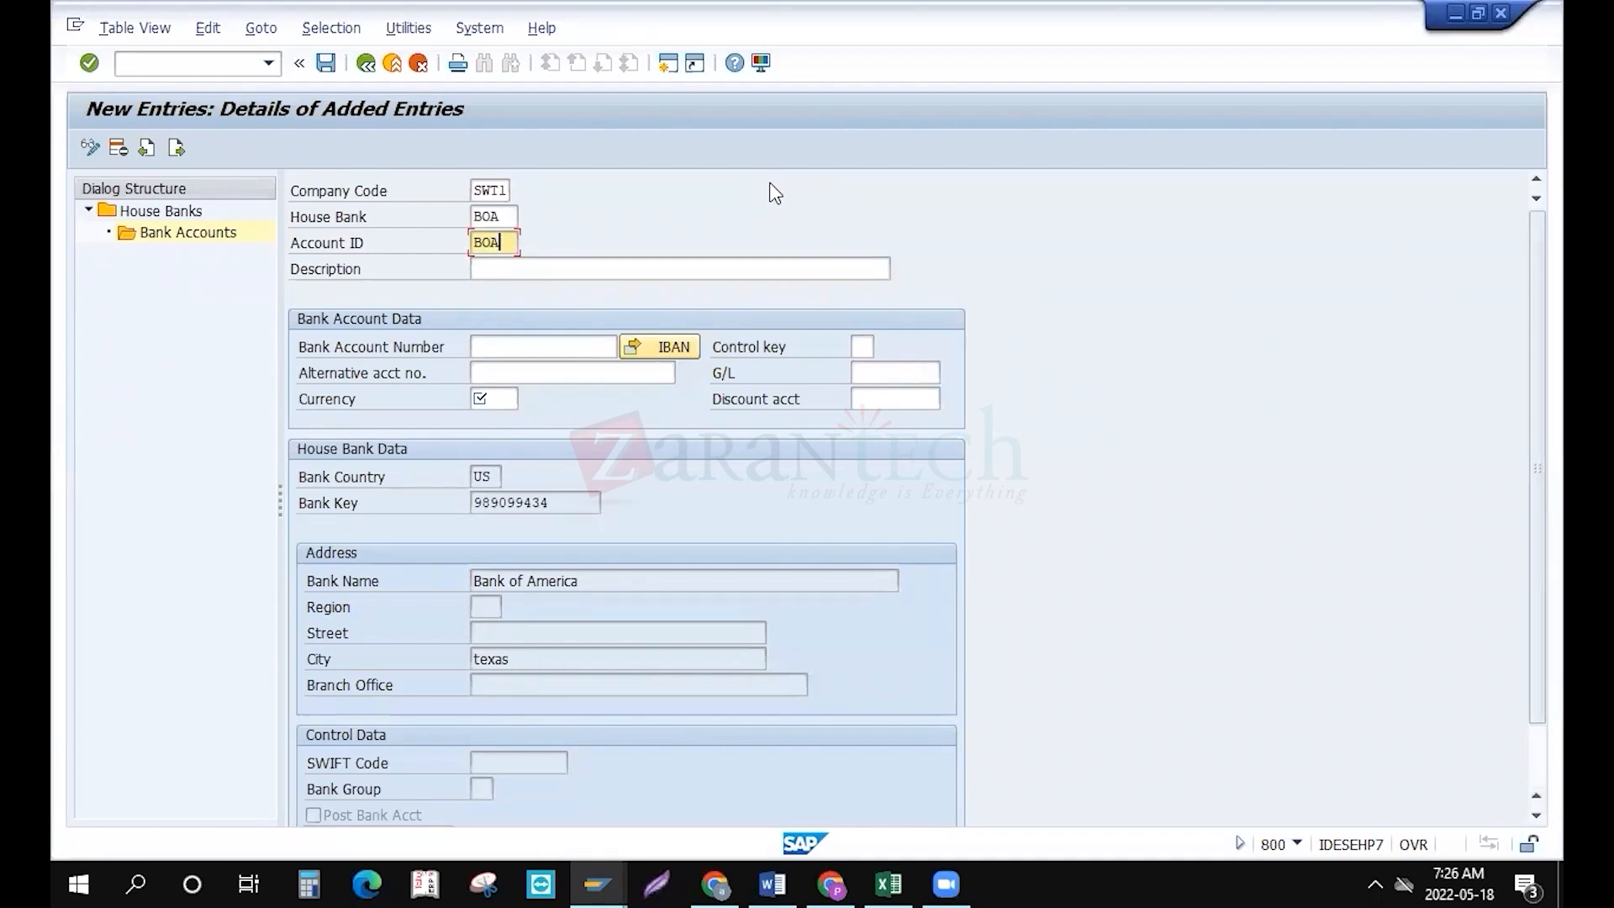
pyautogui.write('1')
pyautogui.press('Tab')
# Describe the new bank account as Bank of America current account
pyautogui.write('bank')
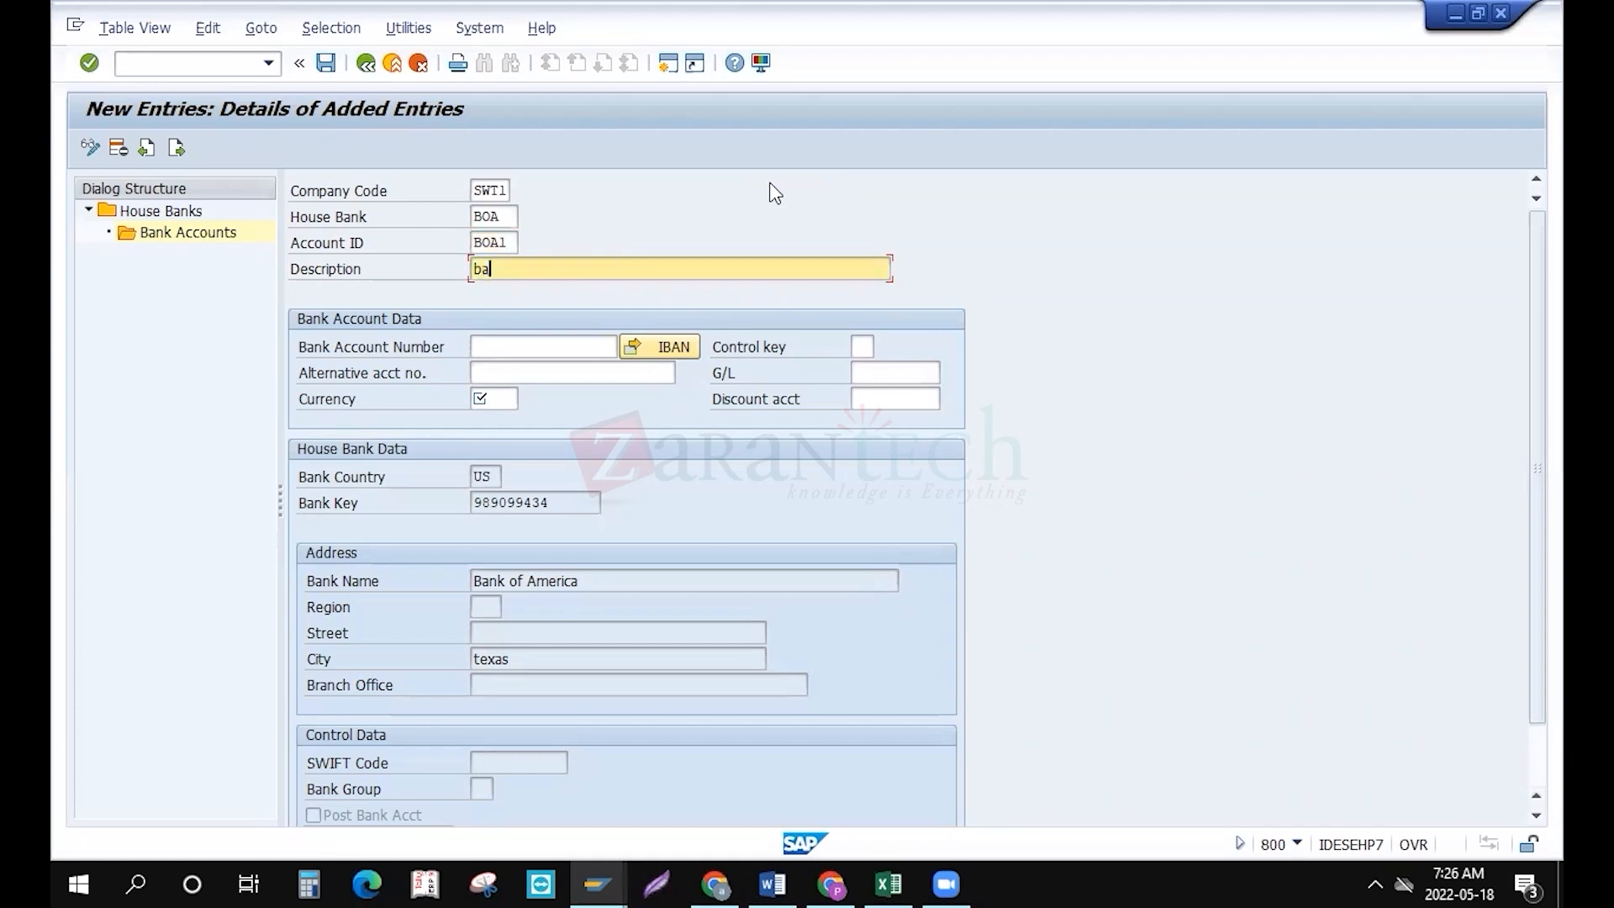
pyautogui.press('BackSpace')
pyautogui.press('BackSpace')
pyautogui.press('BackSpace')
pyautogui.press('BackSpace')
pyautogui.write('Bank of Americ')
pyautogui.press('BackSpace')
pyautogui.press('BackSpace')
pyautogui.write('ica current account')
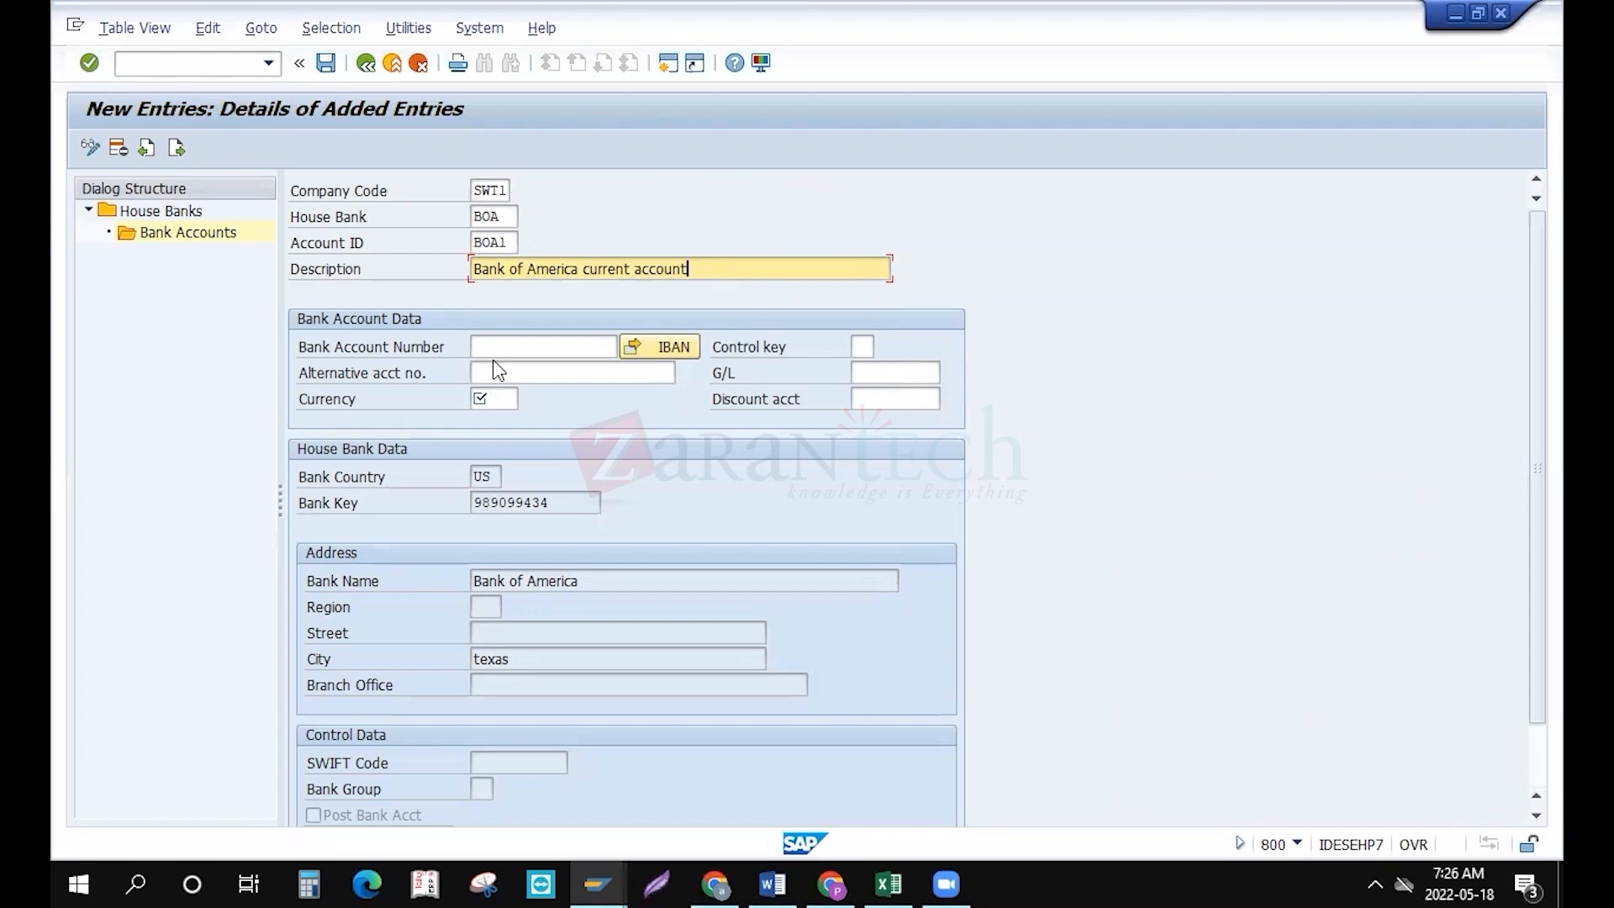
# Enter the bank account number for the new account and set its currency to USD
pyautogui.click(512, 346)
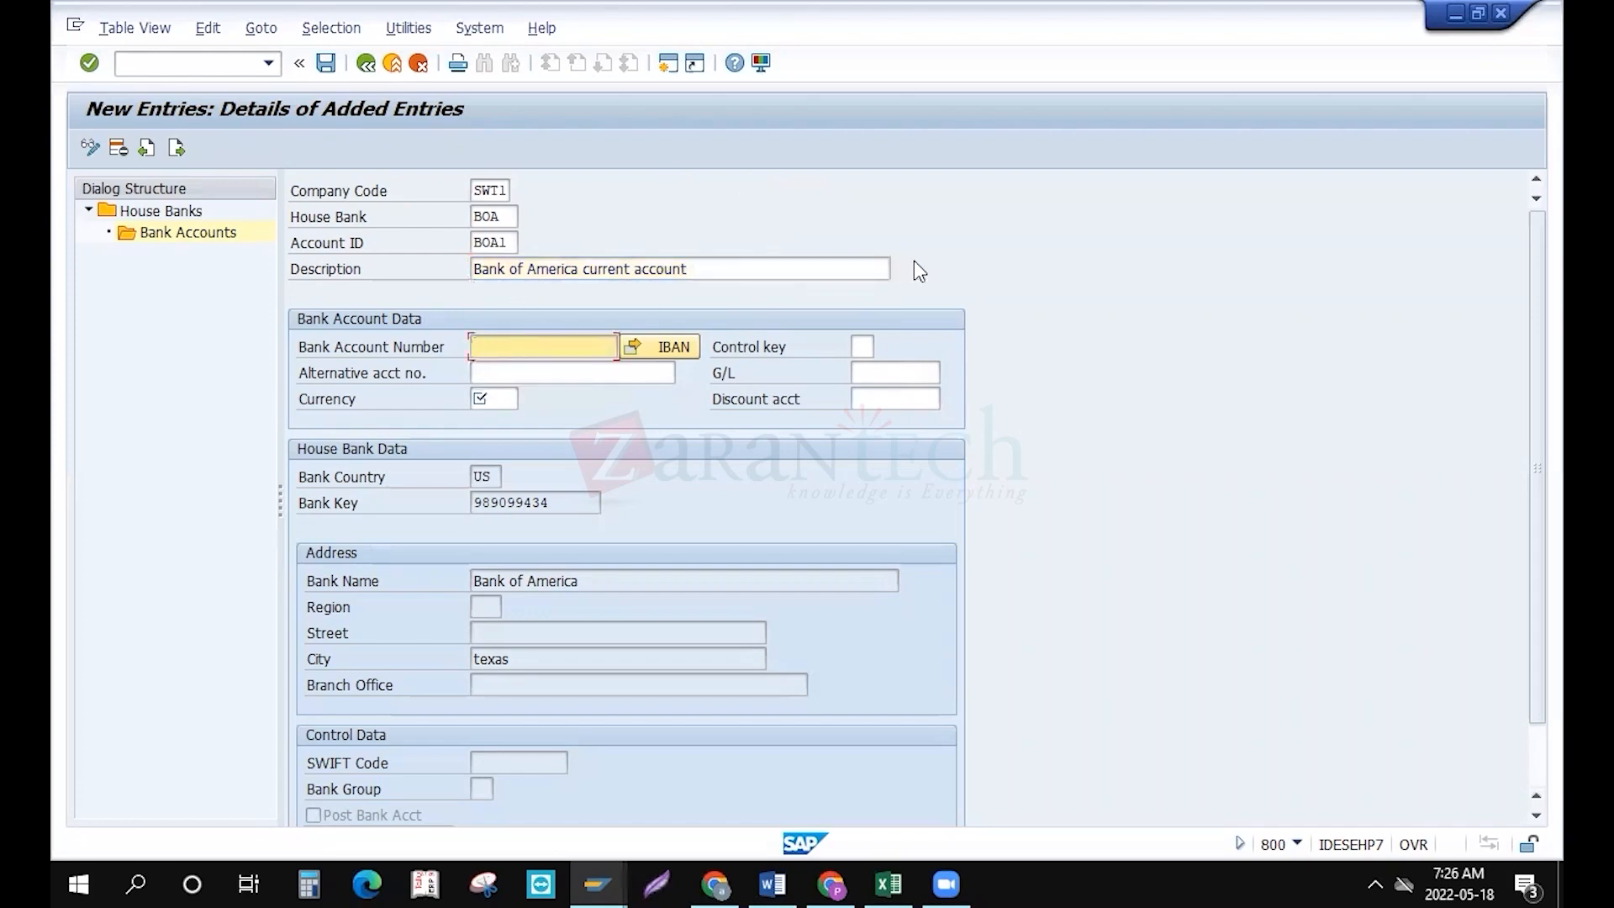
pyautogui.write('98')
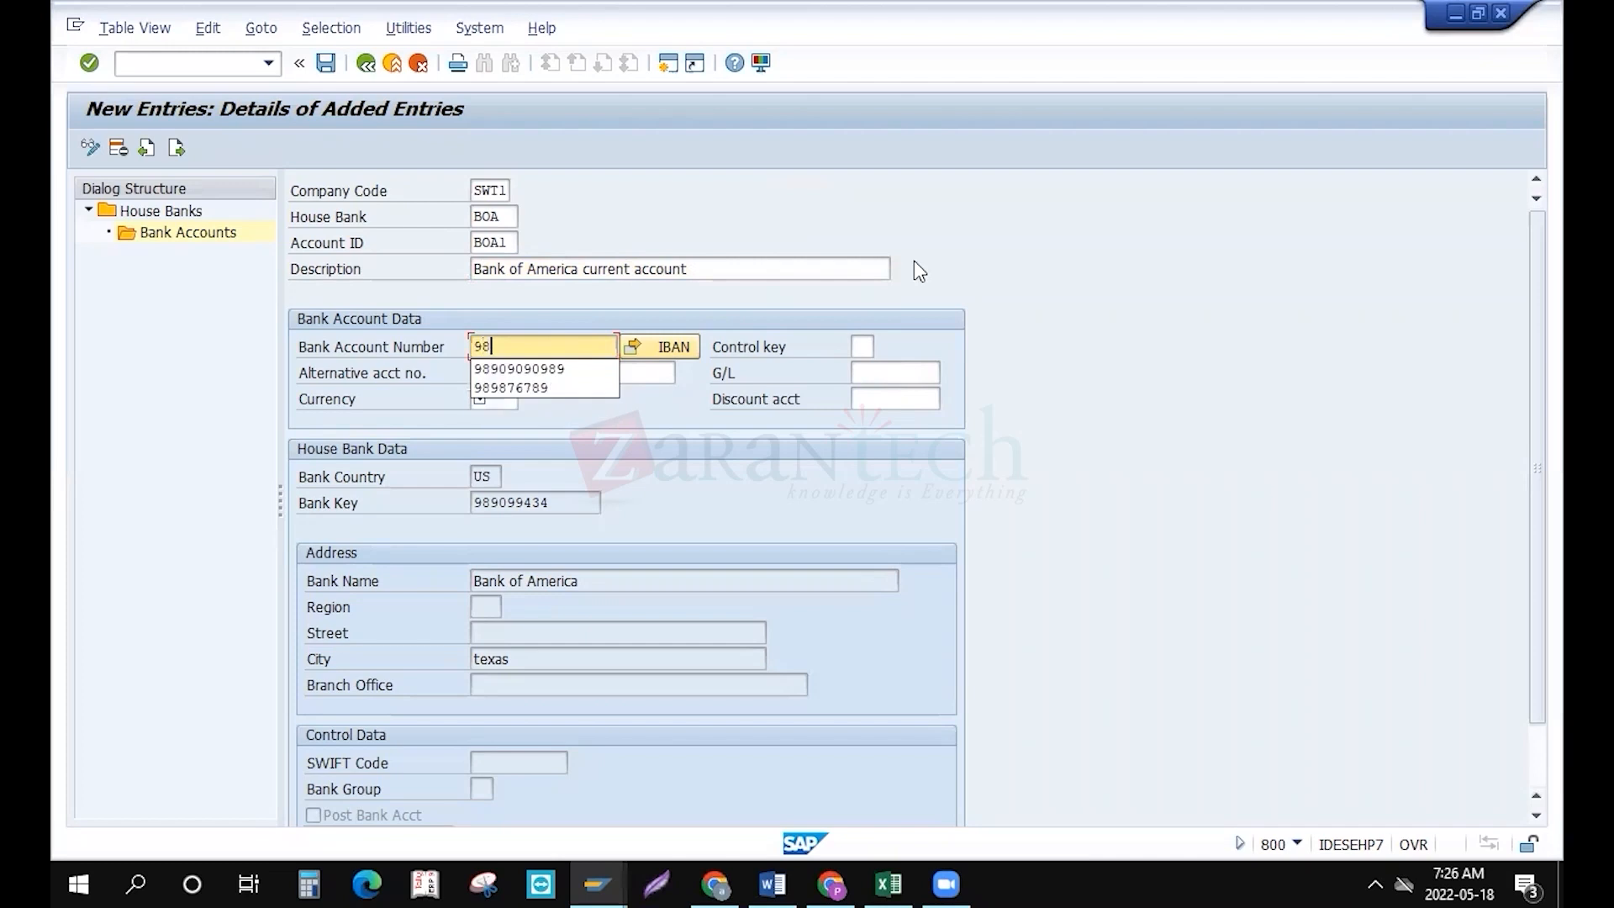
pyautogui.write('78987678')
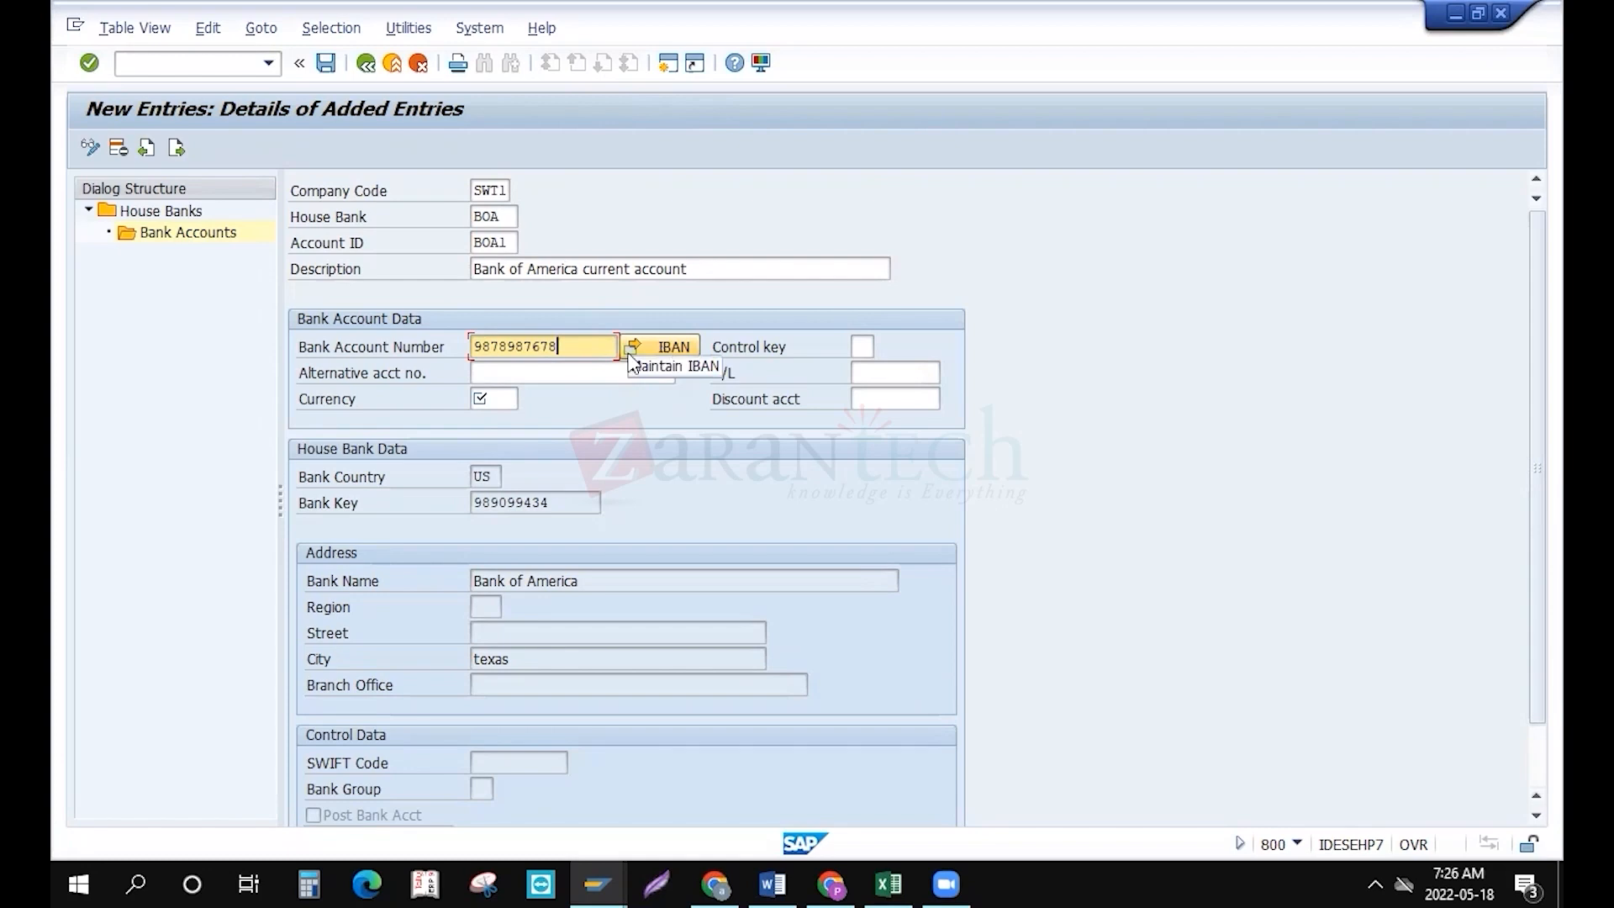
pyautogui.click(505, 399)
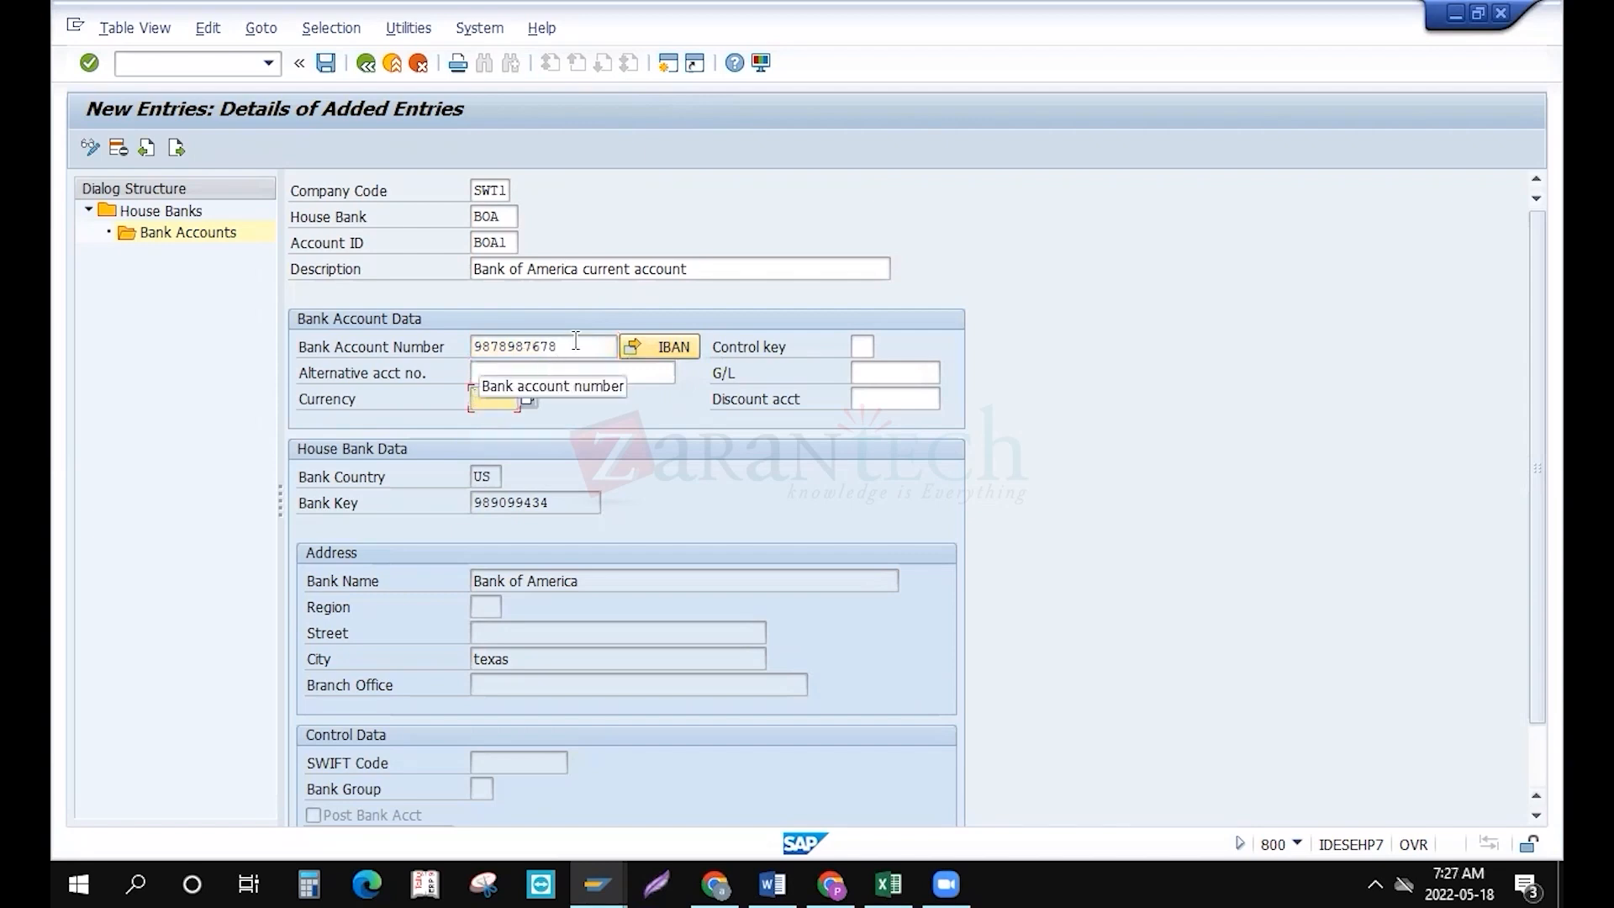
pyautogui.write('U')
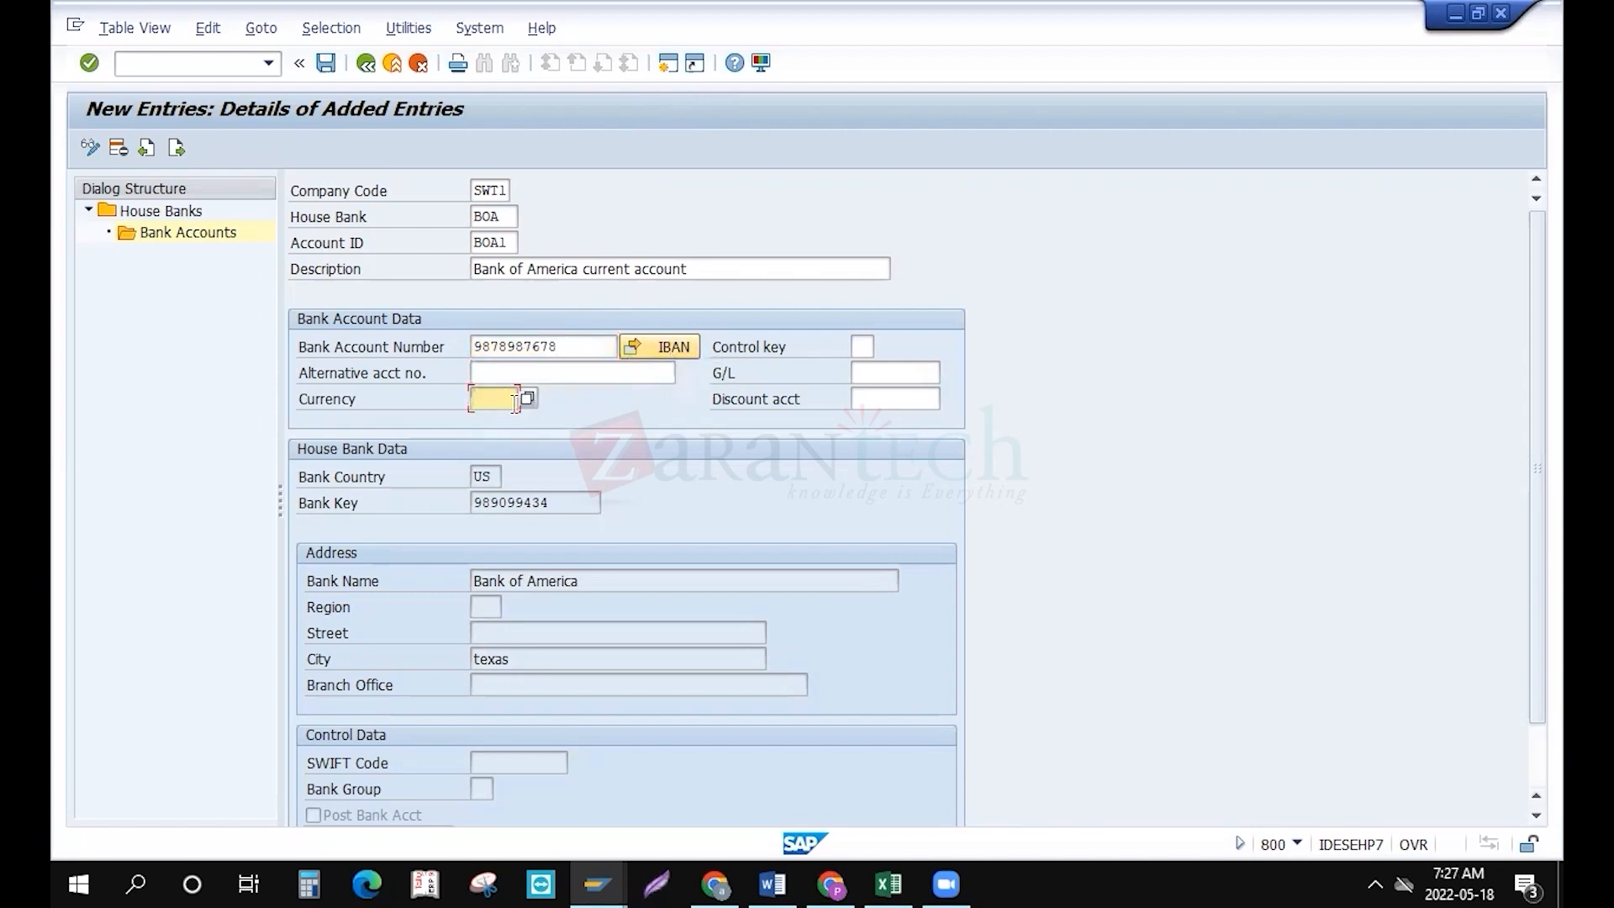
pyautogui.write('SD')
# Look up the SWT1 ledger accounts beginning with 1 and assign Bank account 10001 as the bank account's G/L account
pyautogui.click(871, 370)
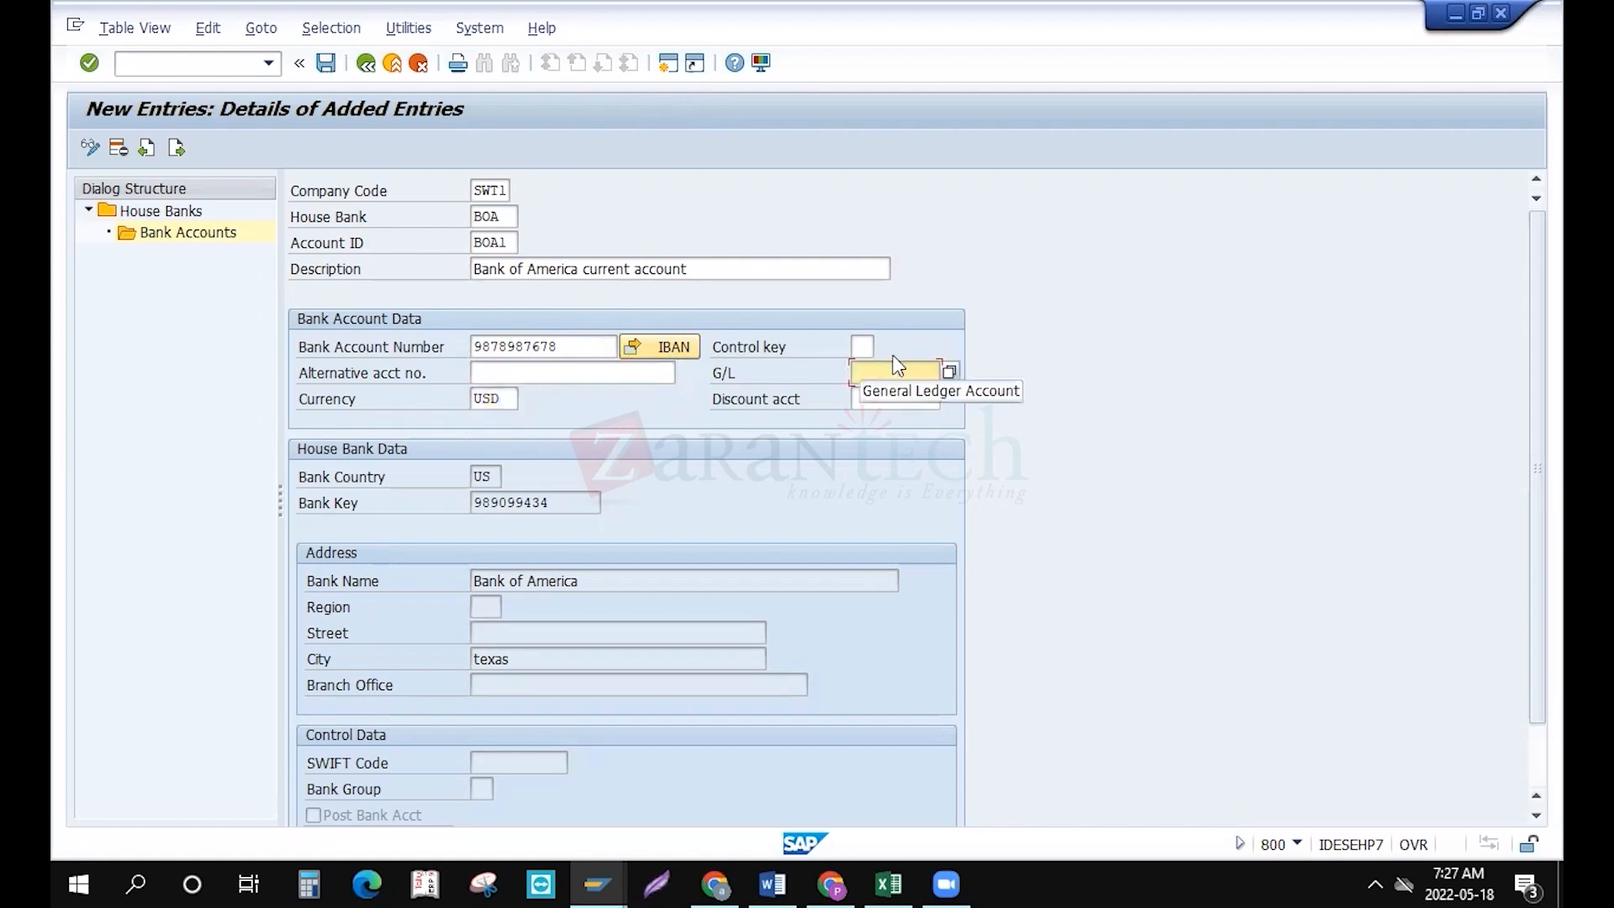
pyautogui.click(950, 372)
pyautogui.write('1*')
pyautogui.press('Return')
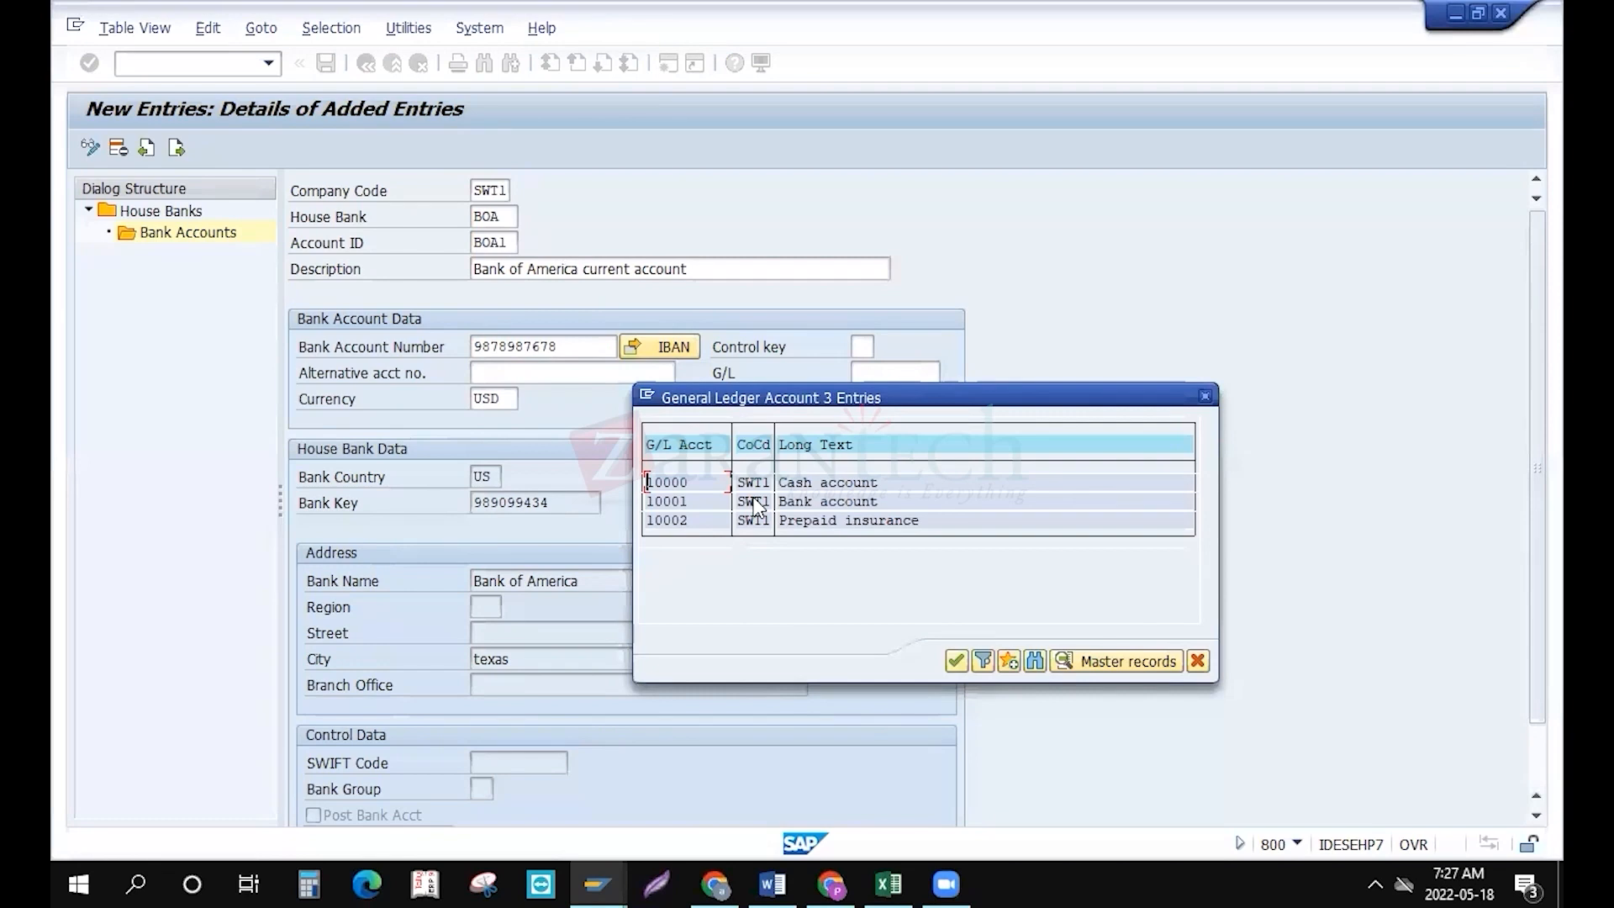
pyautogui.click(782, 499)
pyautogui.doubleClick(783, 501)
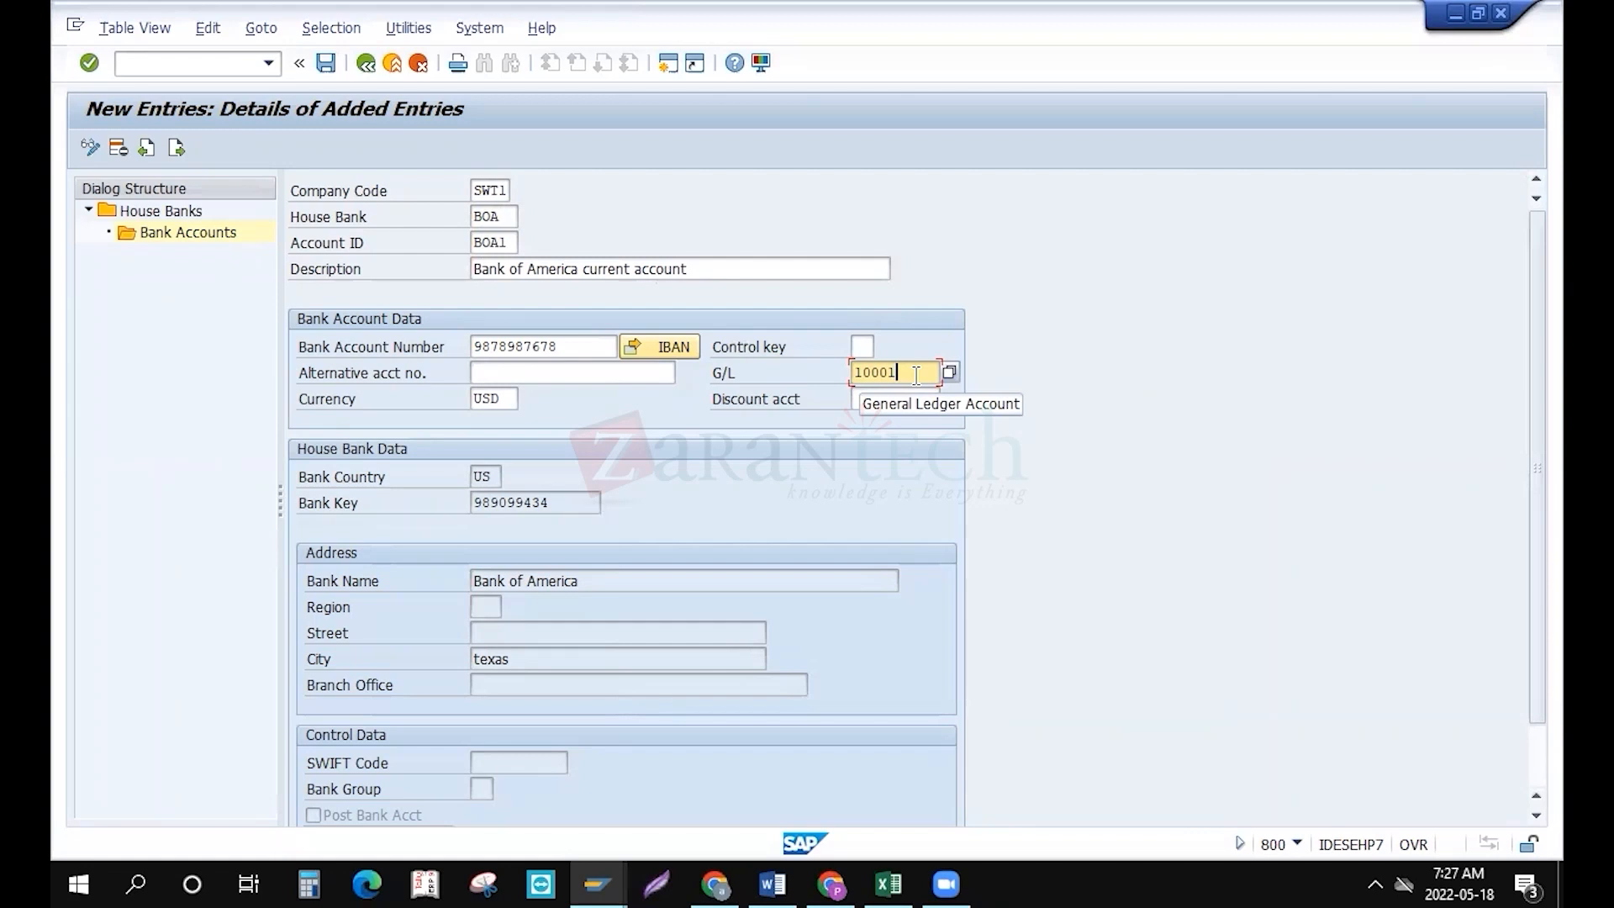
pyautogui.click(514, 242)
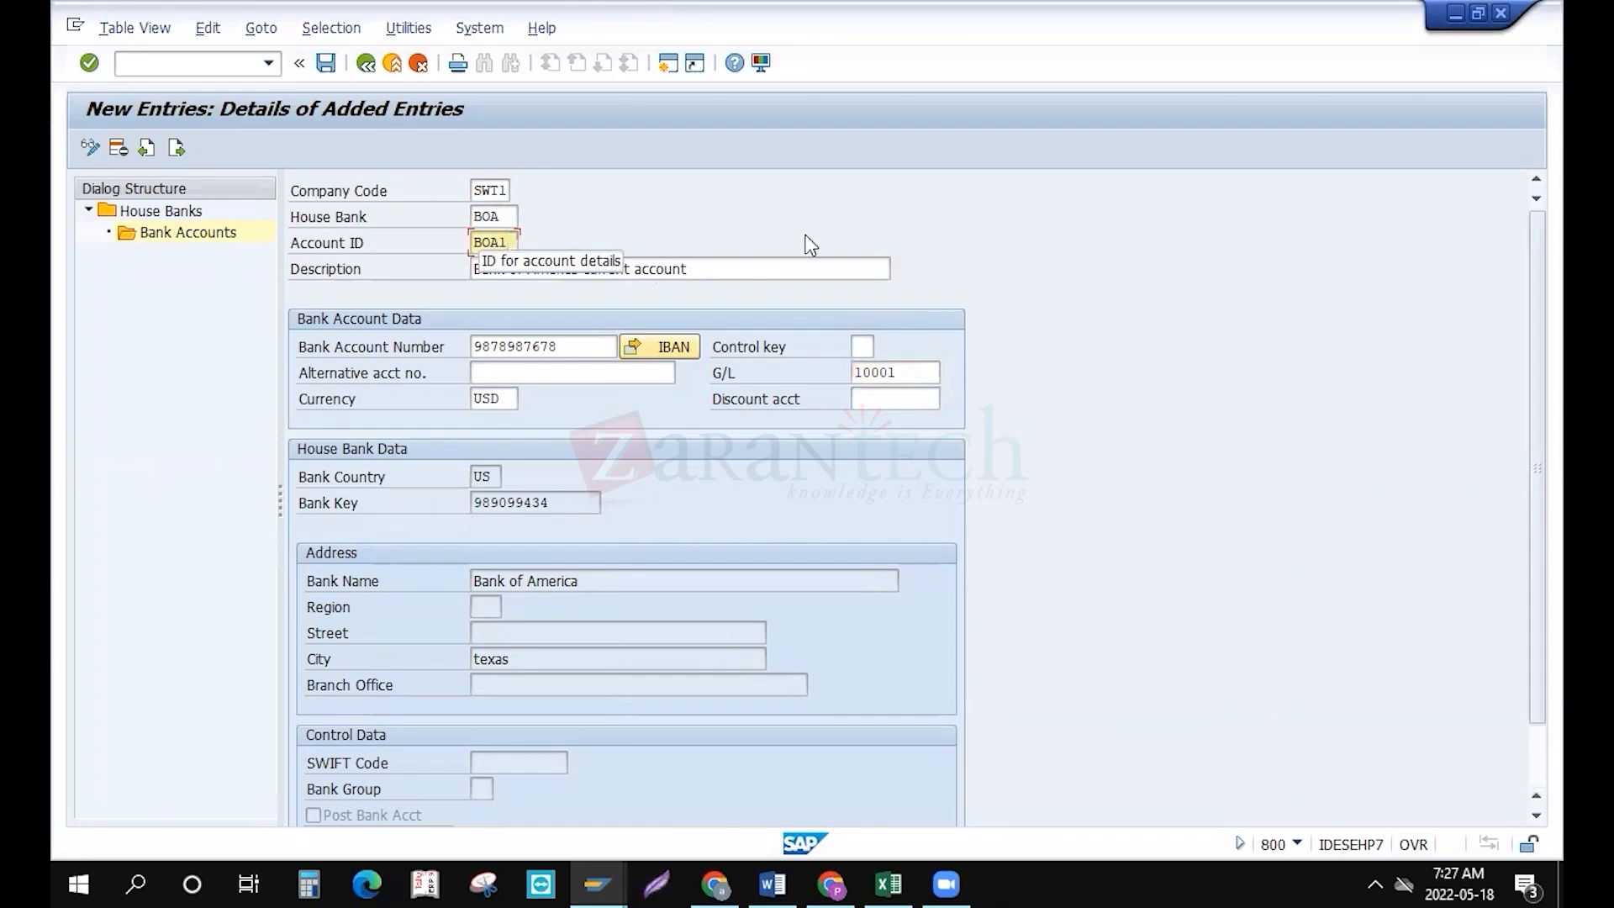
pyautogui.click(911, 373)
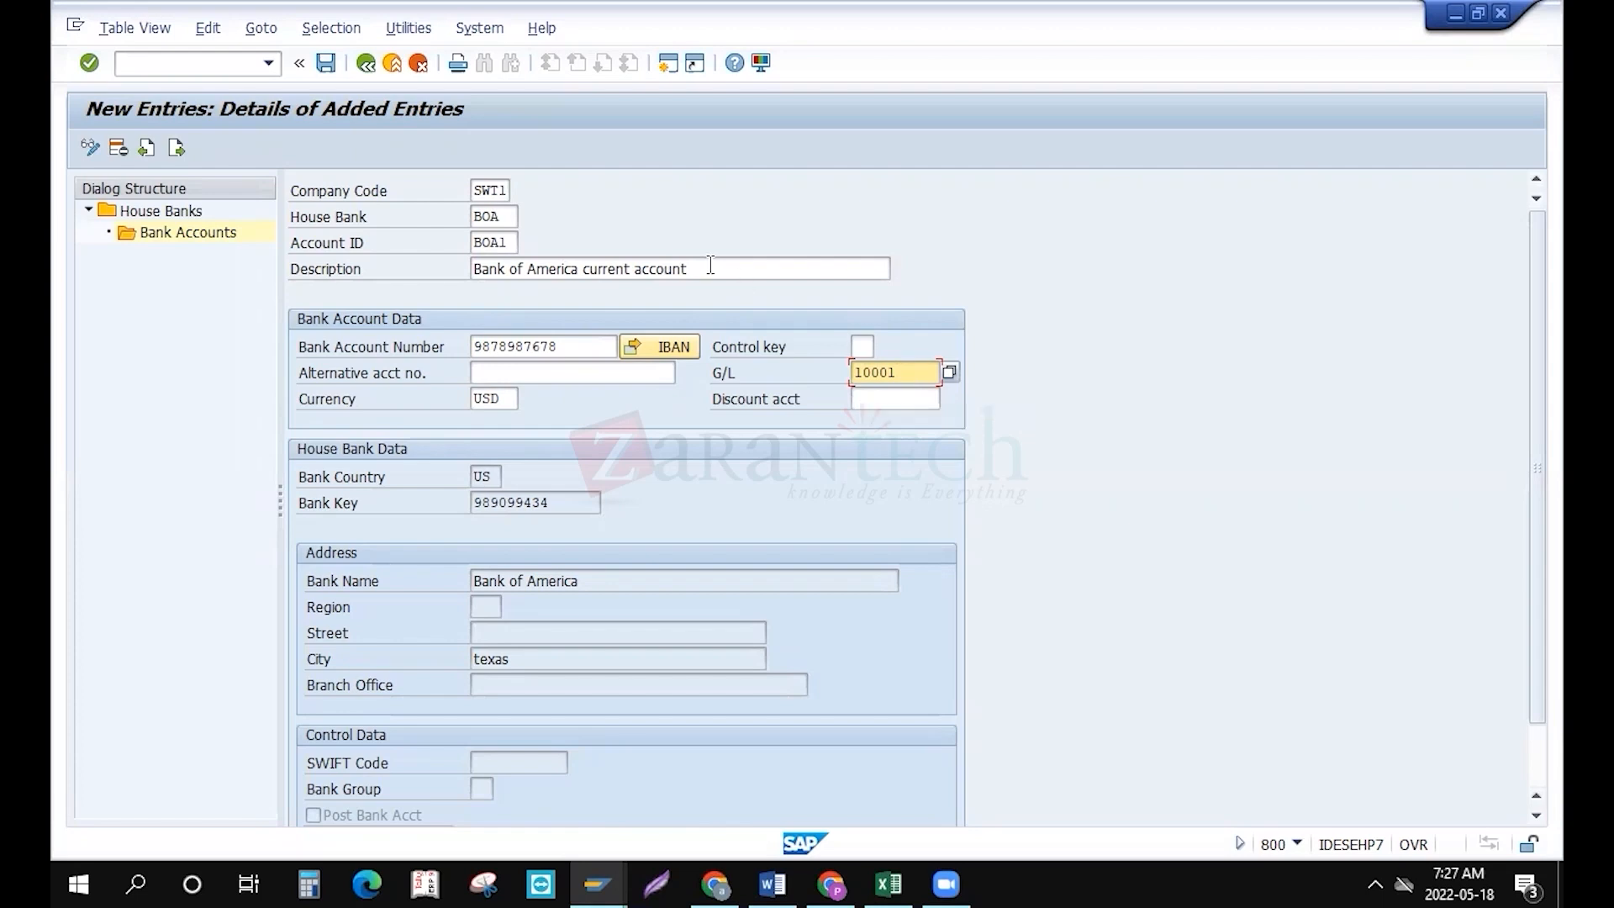
pyautogui.click(683, 189)
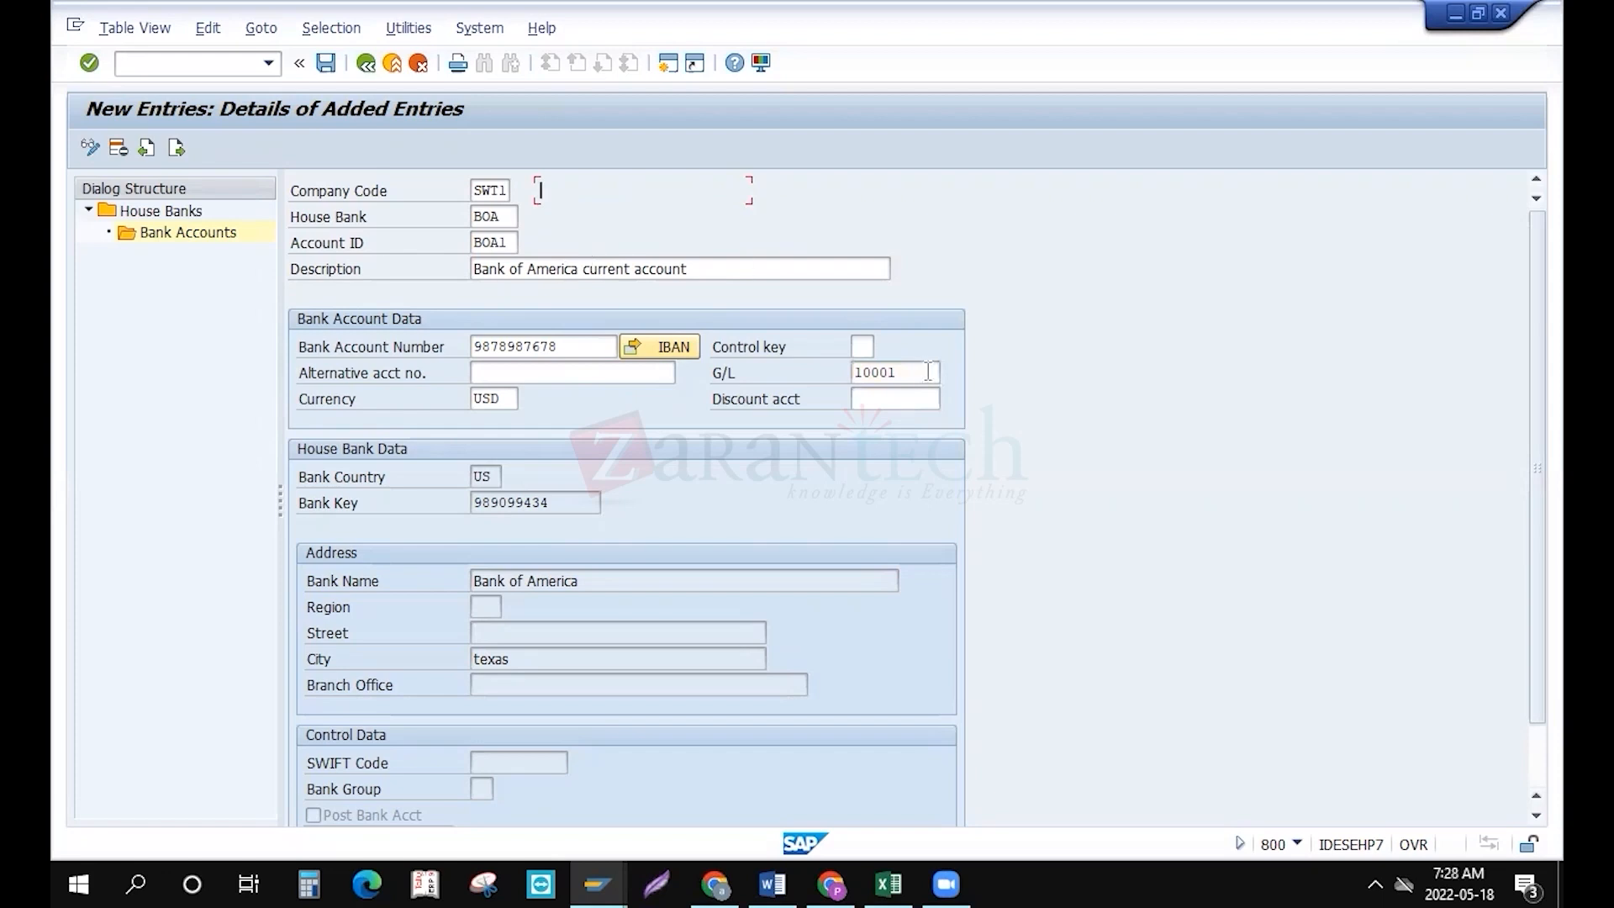
pyautogui.click(900, 378)
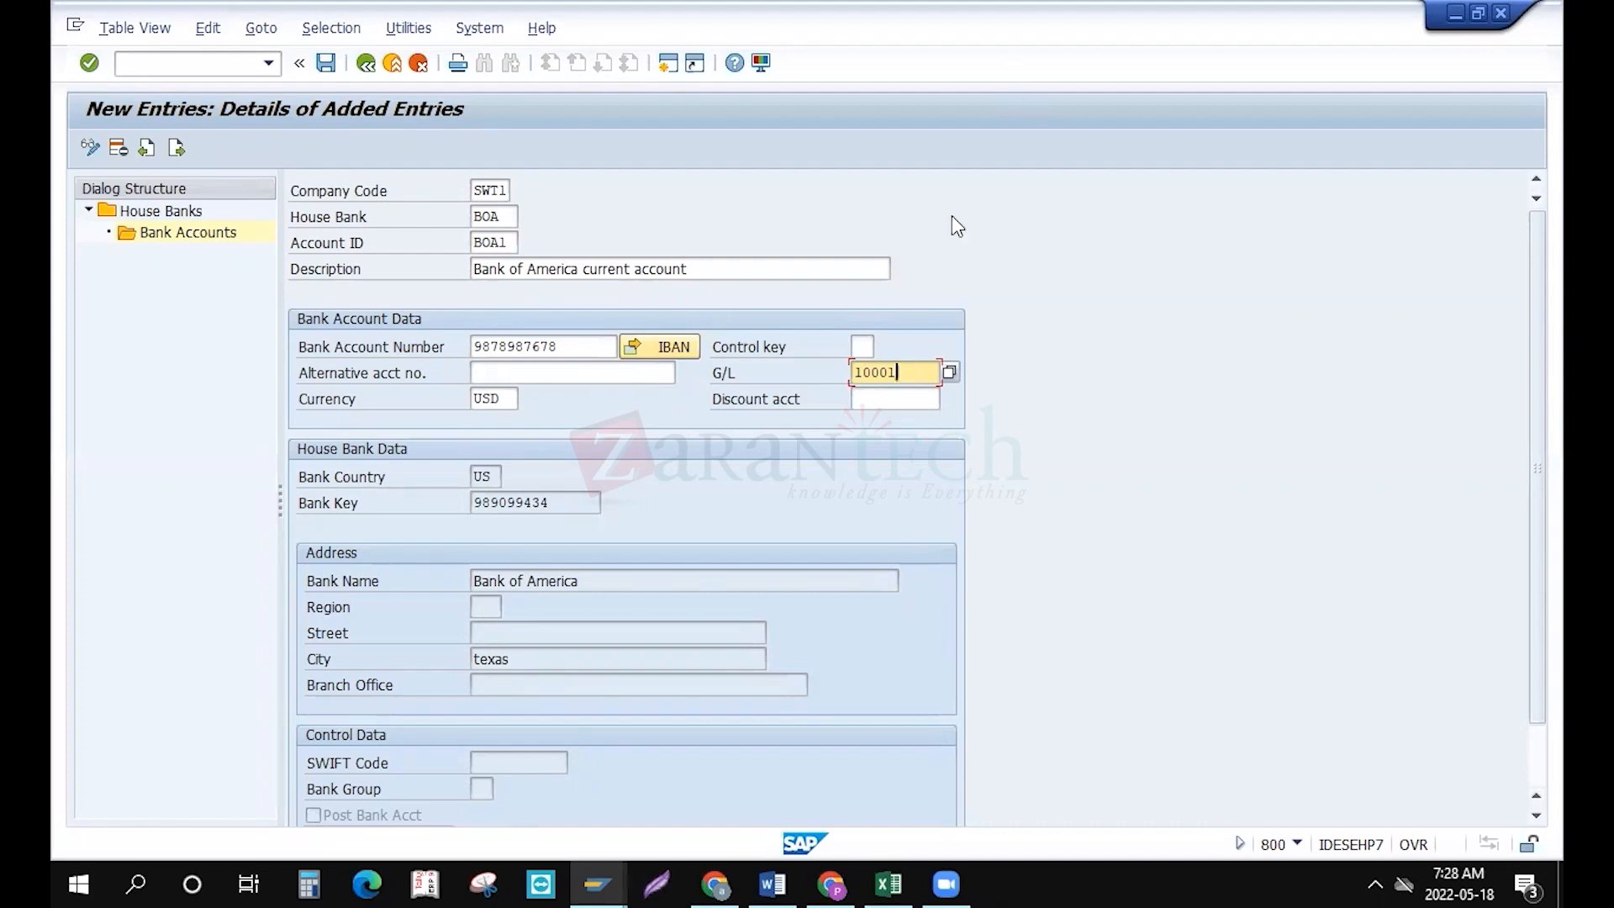
# Save the BOA1 bank account entry and confirm the transport request prompts
pyautogui.press('Return')
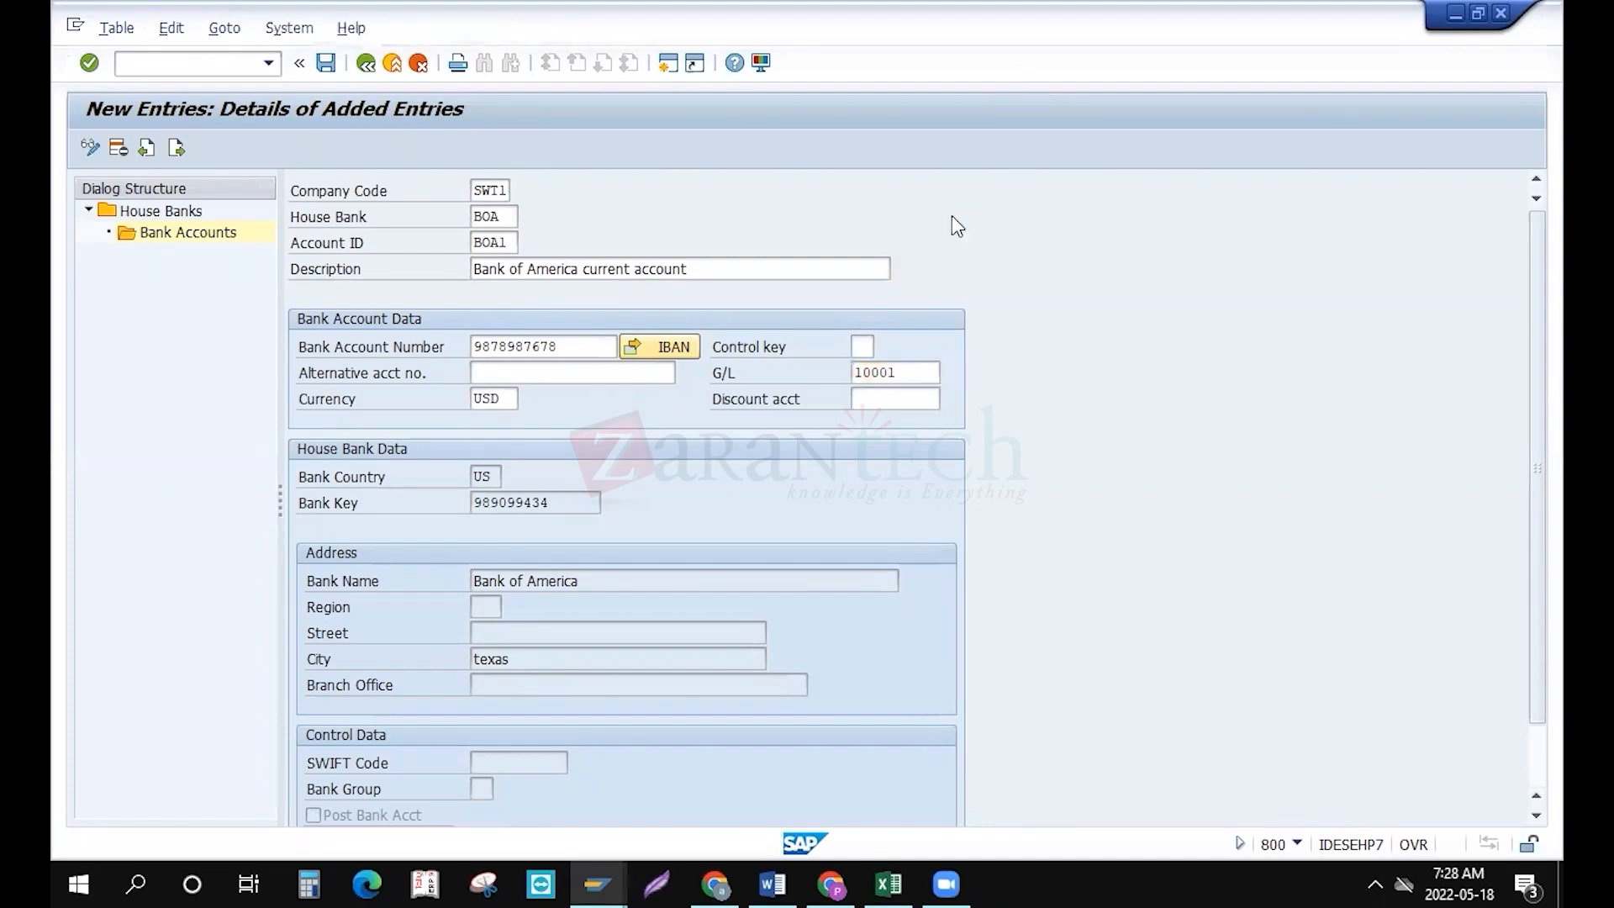
pyautogui.click(395, 447)
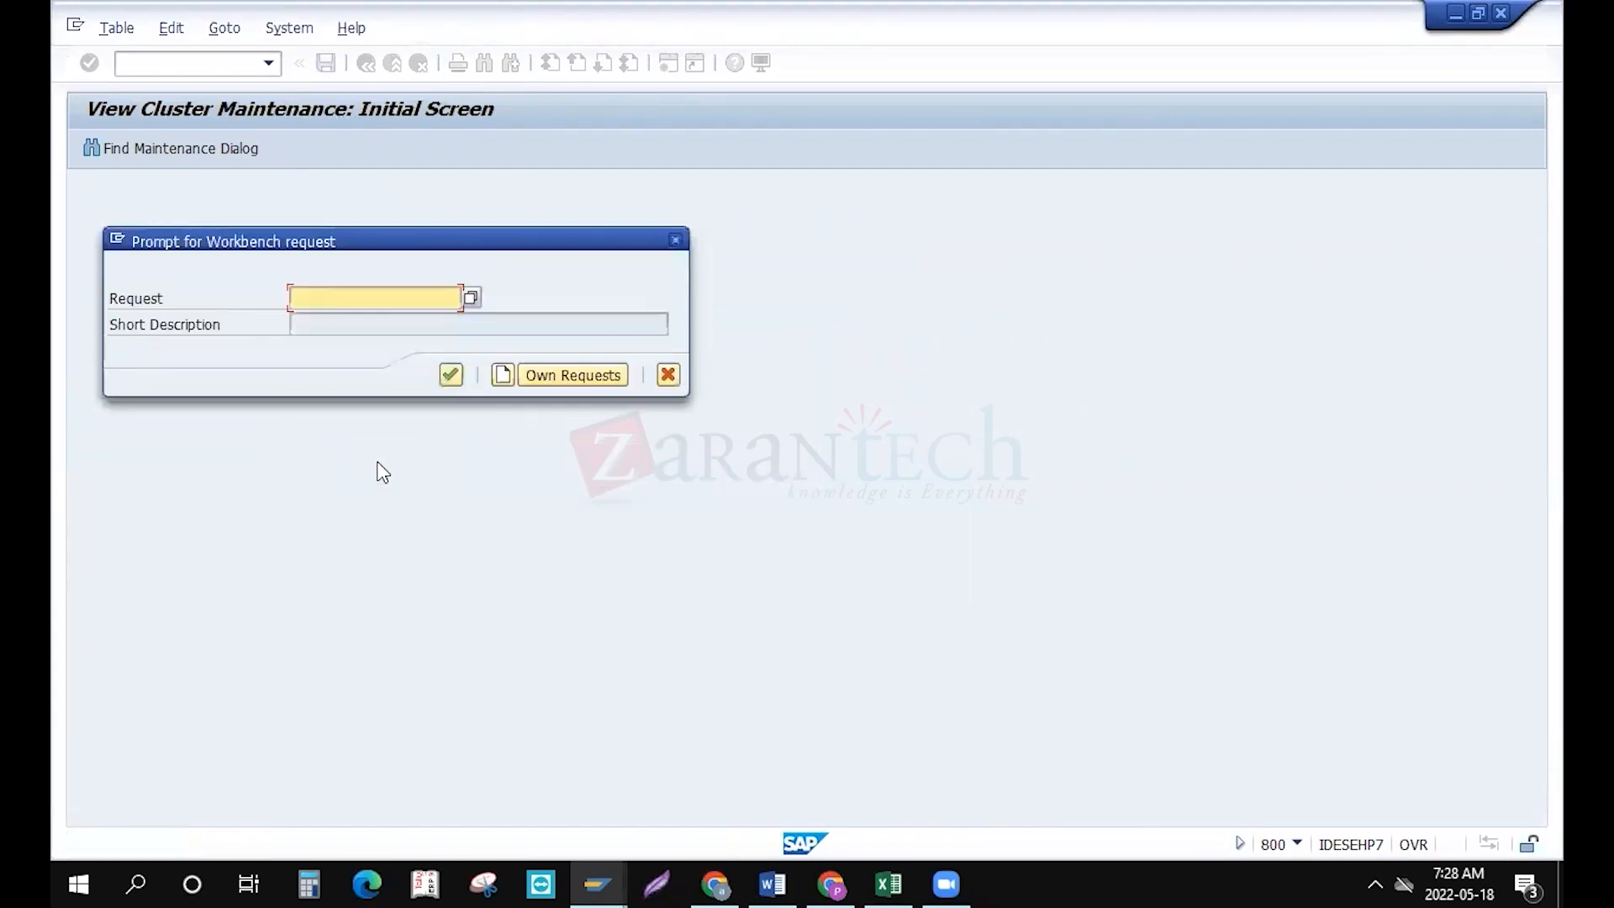
pyautogui.click(430, 380)
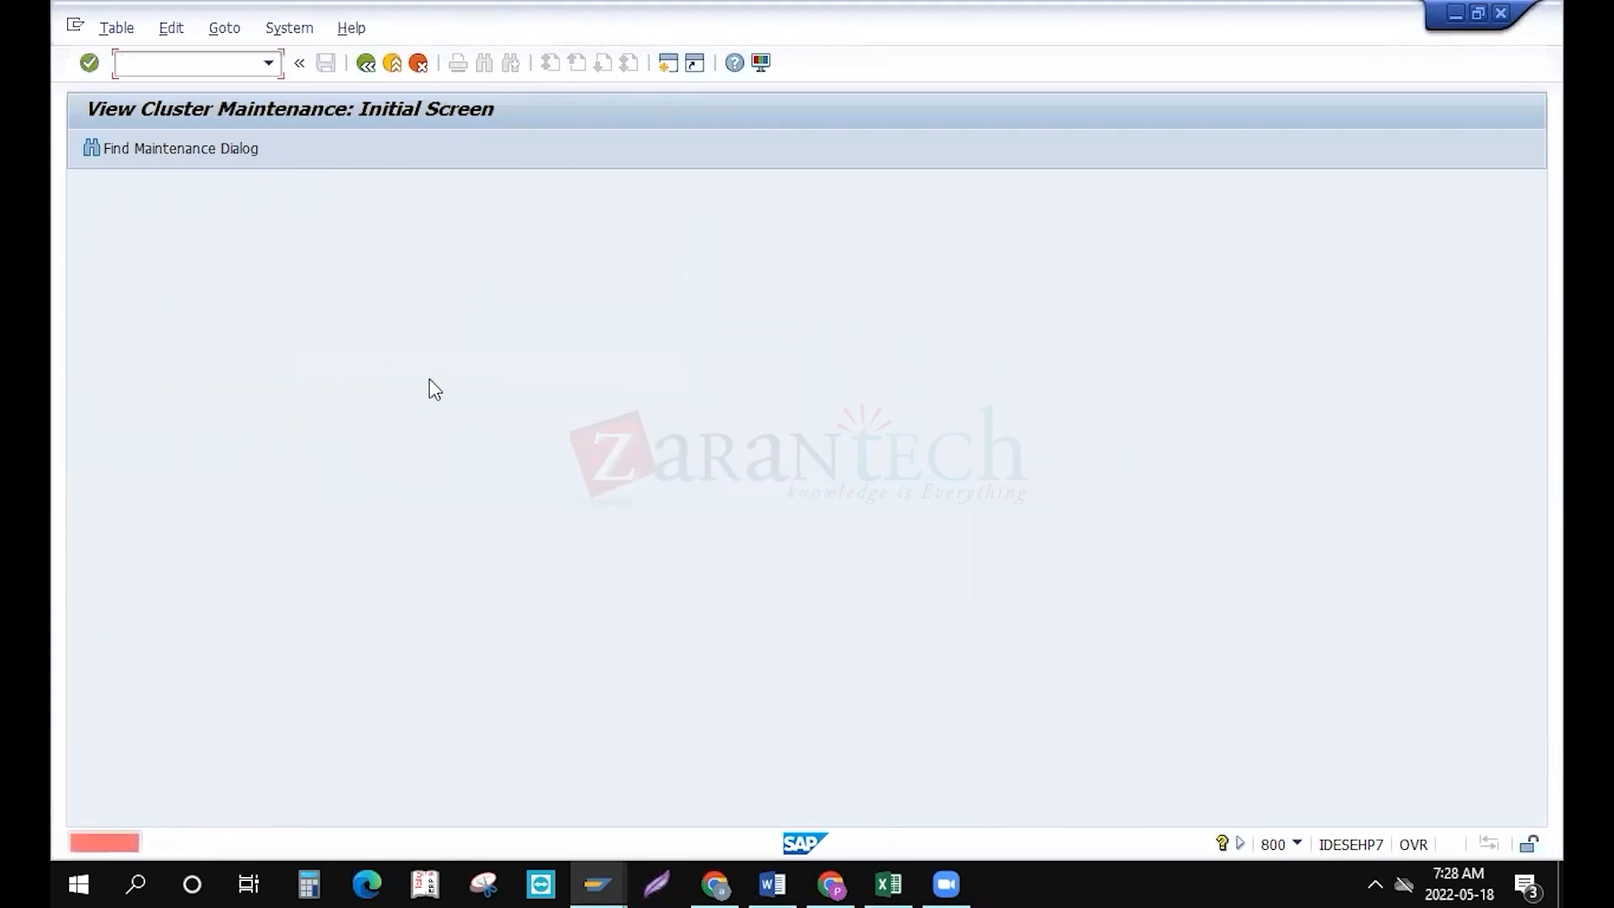
# Return to the implementation guide and reopen Define House Banks to check the saved BOA house bank
pyautogui.click(365, 64)
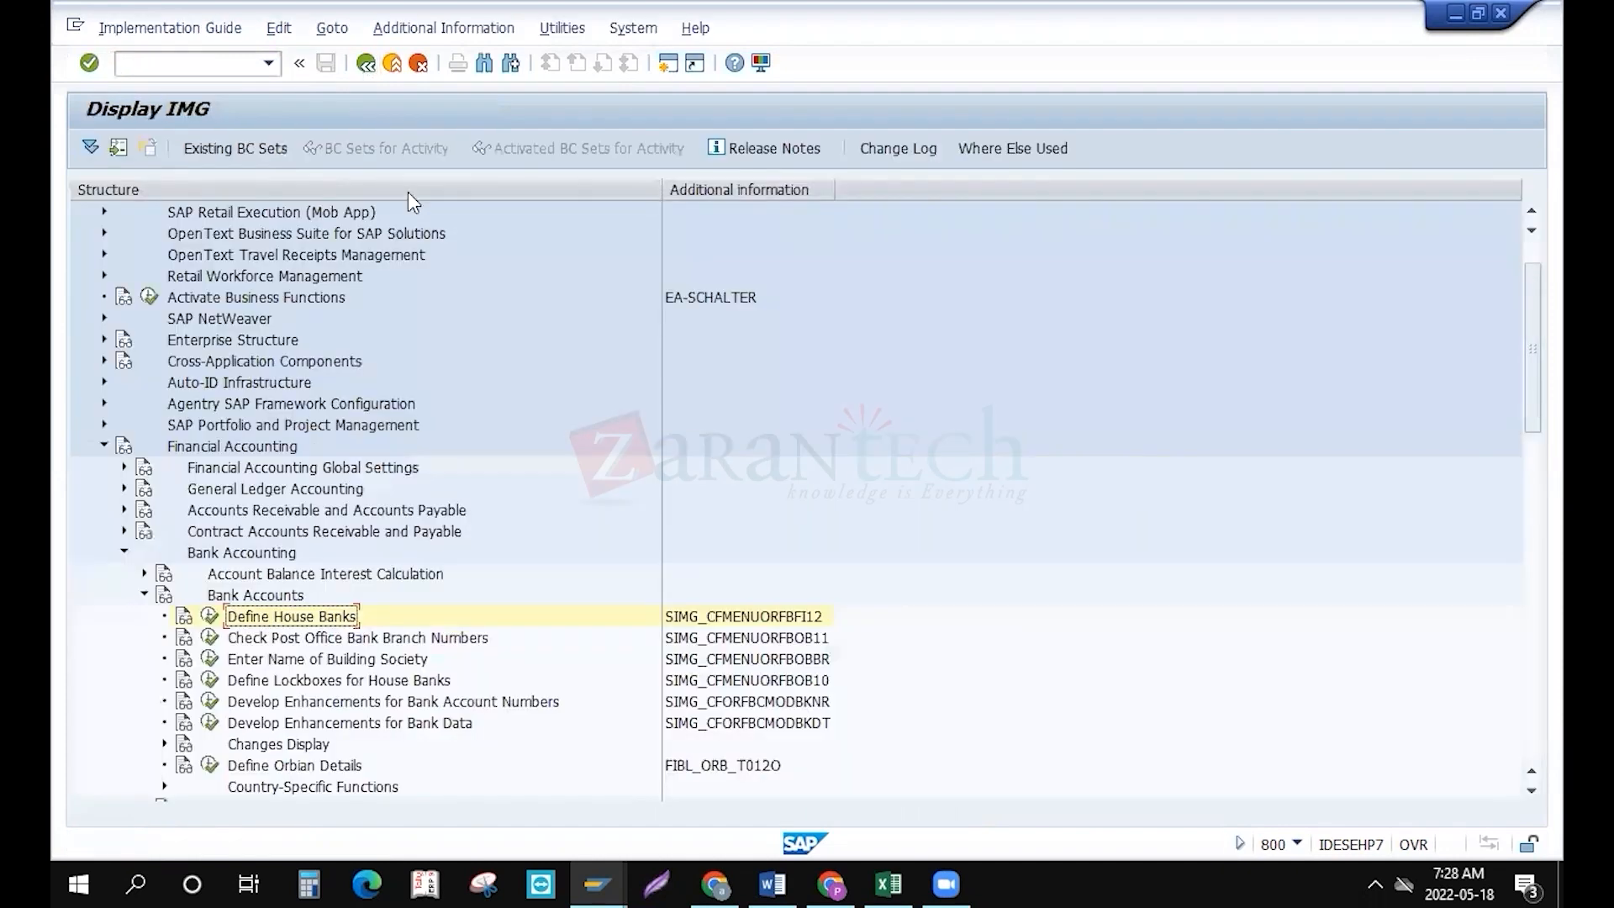
pyautogui.click(210, 618)
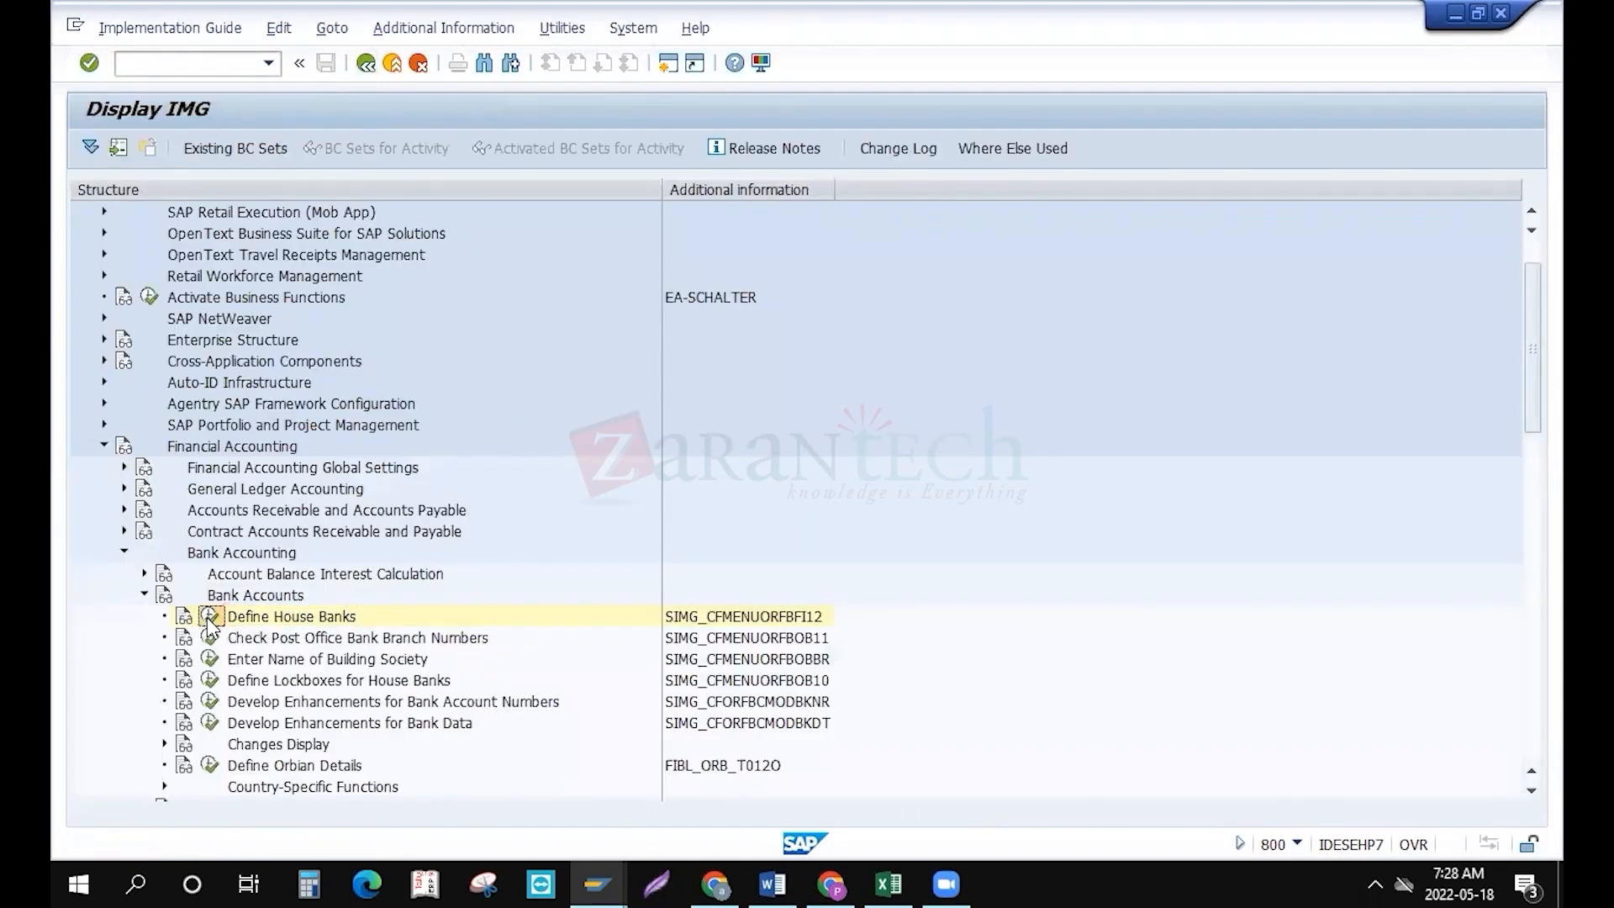
pyautogui.press('Return')
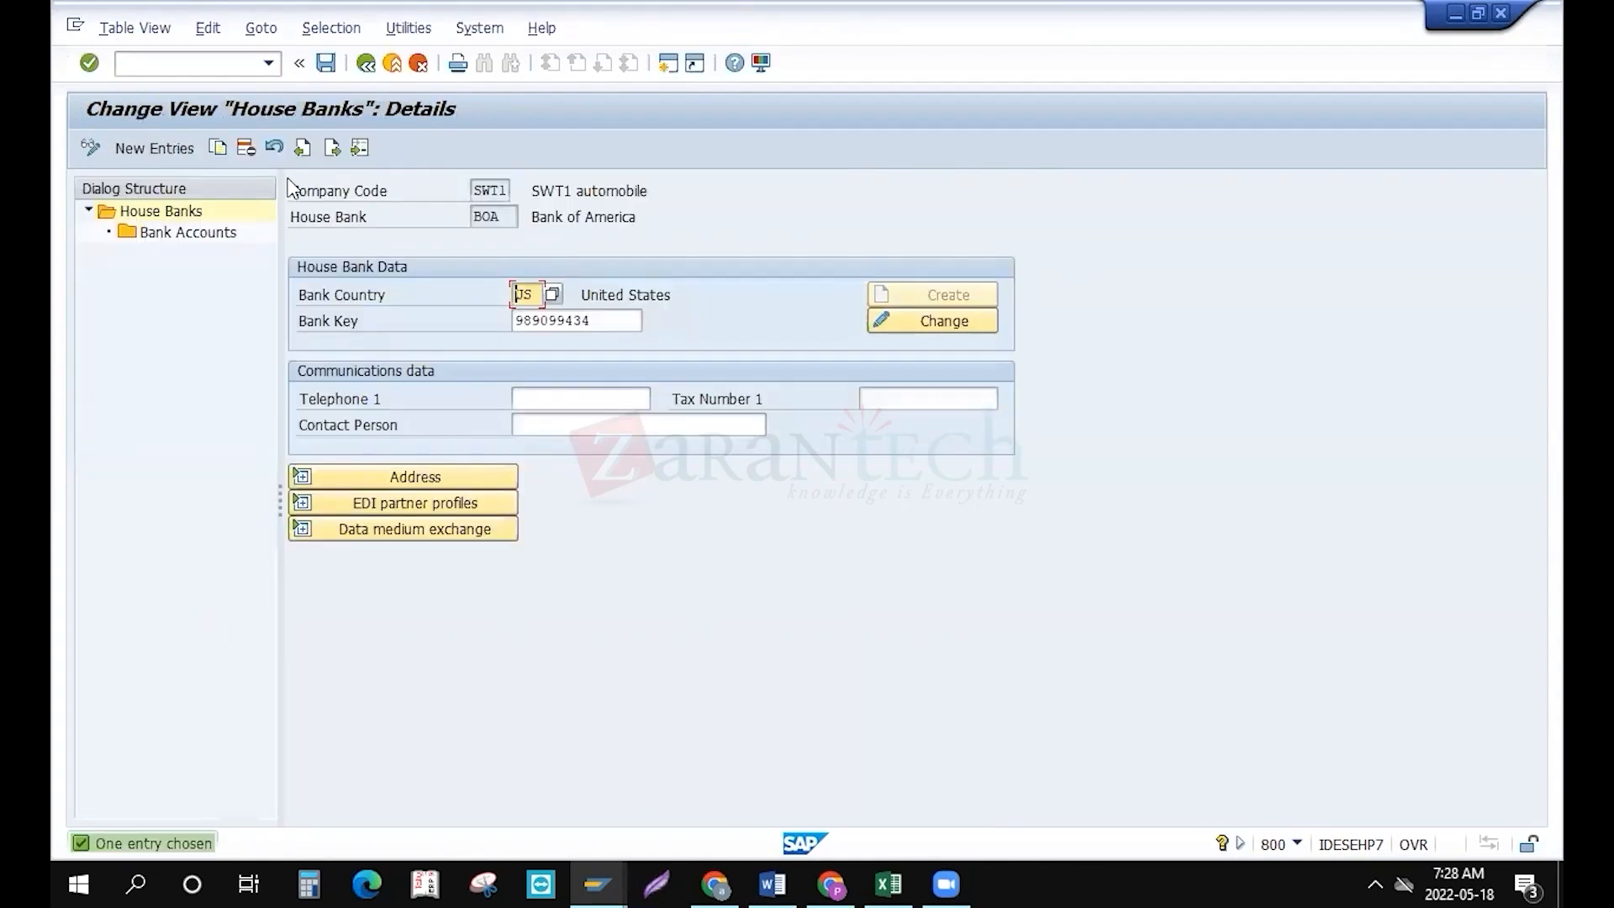
# Review the bank account details of the BOA house bank, save, and return to the customizing project start screen
pyautogui.doubleClick(220, 236)
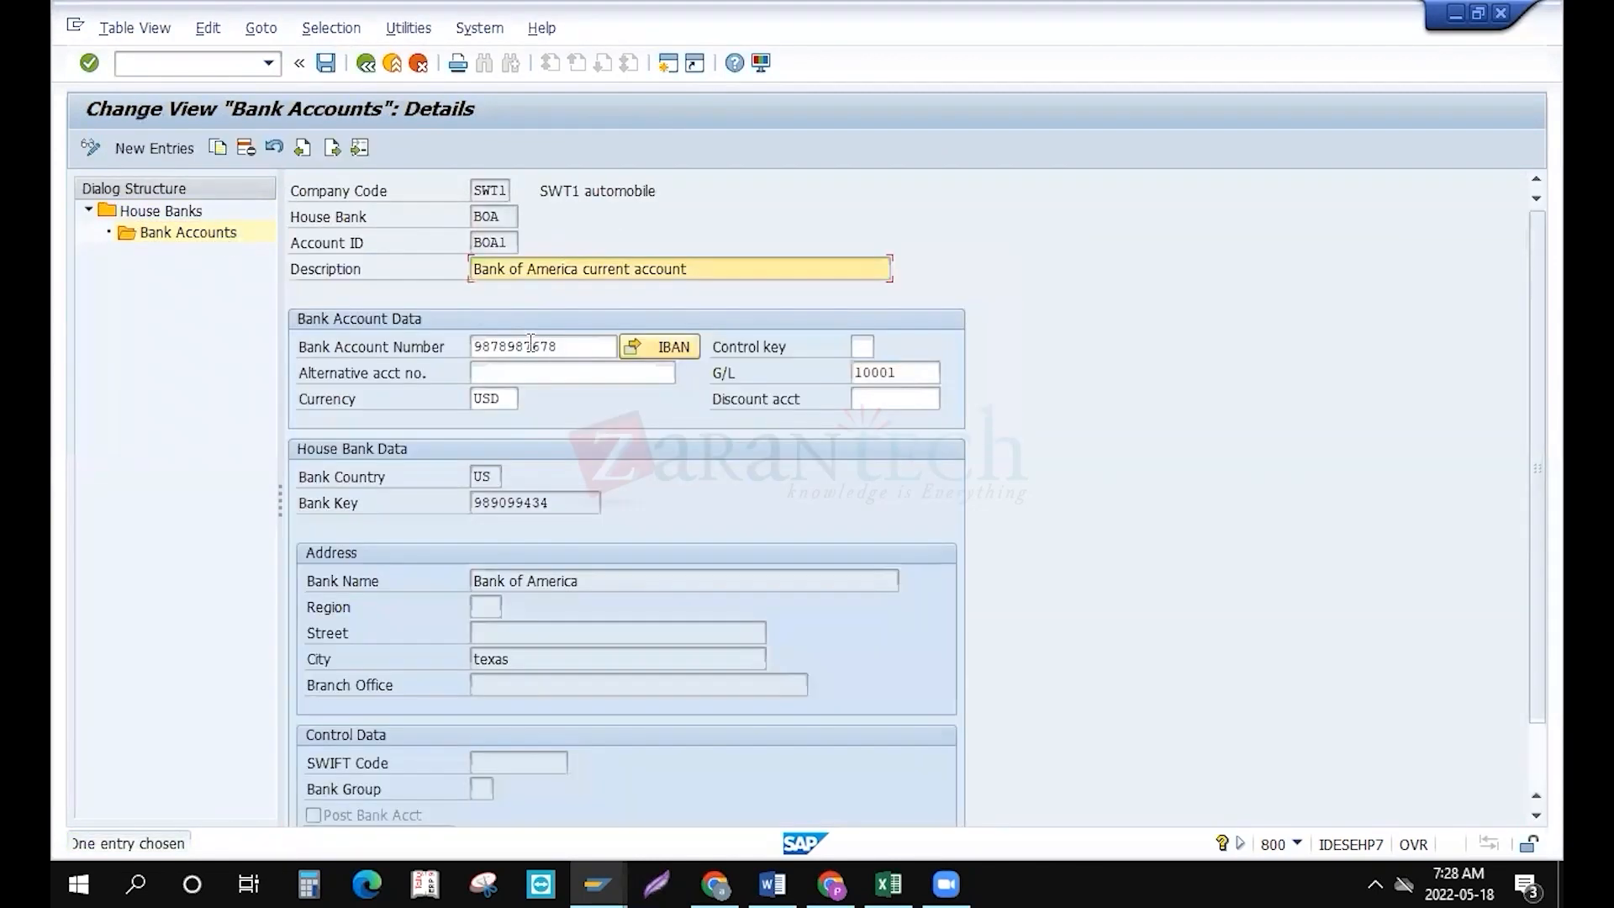
pyautogui.hotkey('ctrl', 's')
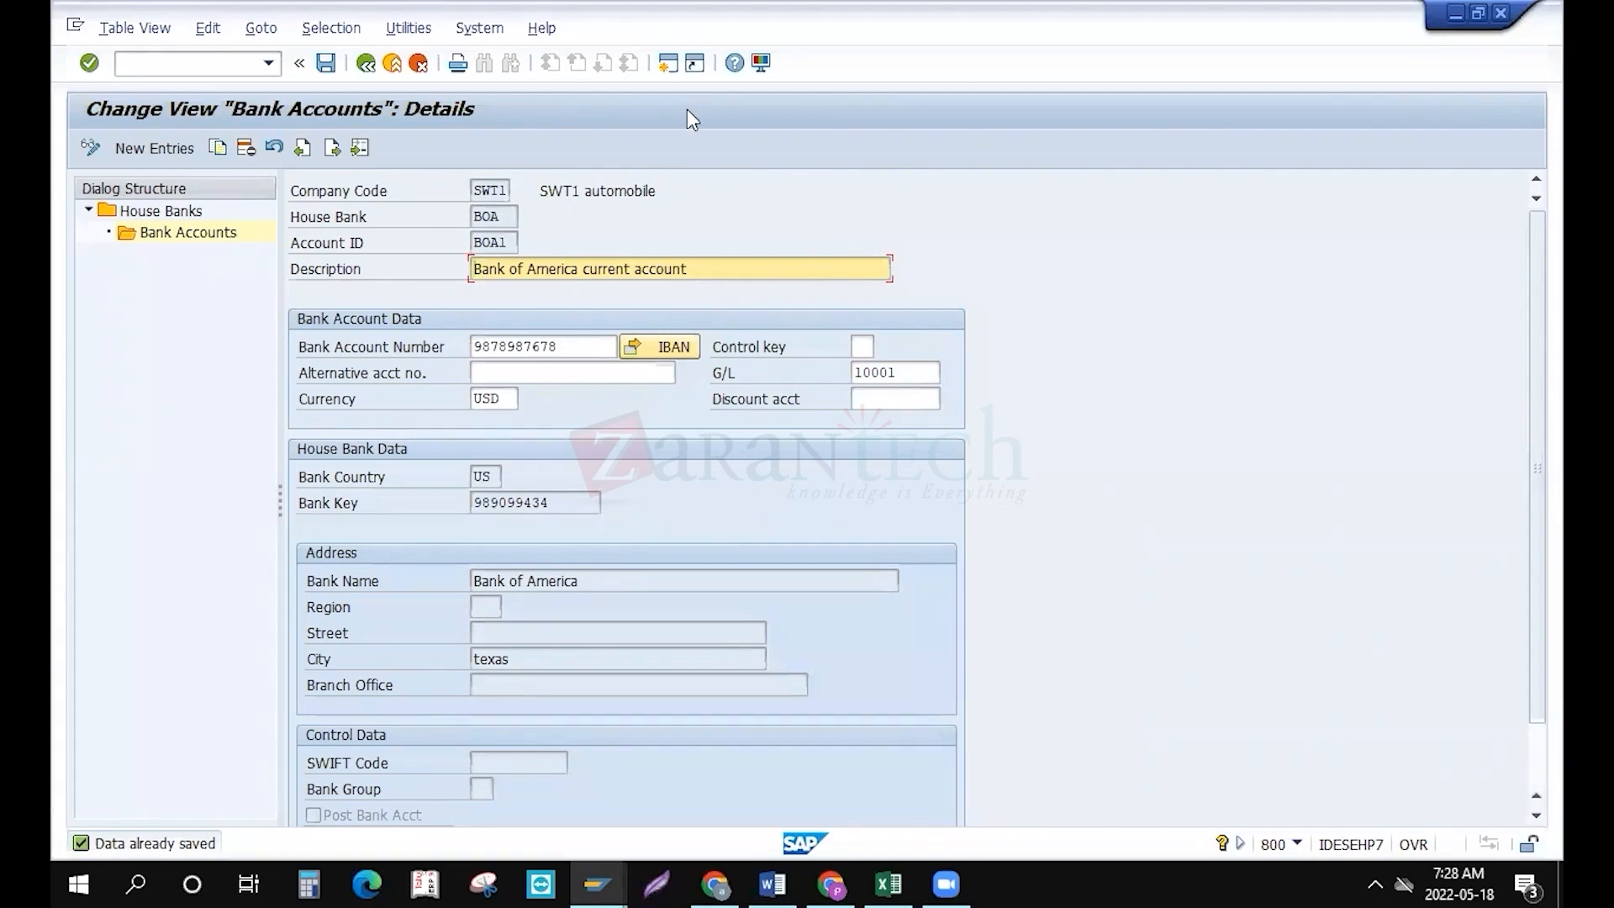
pyautogui.hotkey('alt', 'Tab')
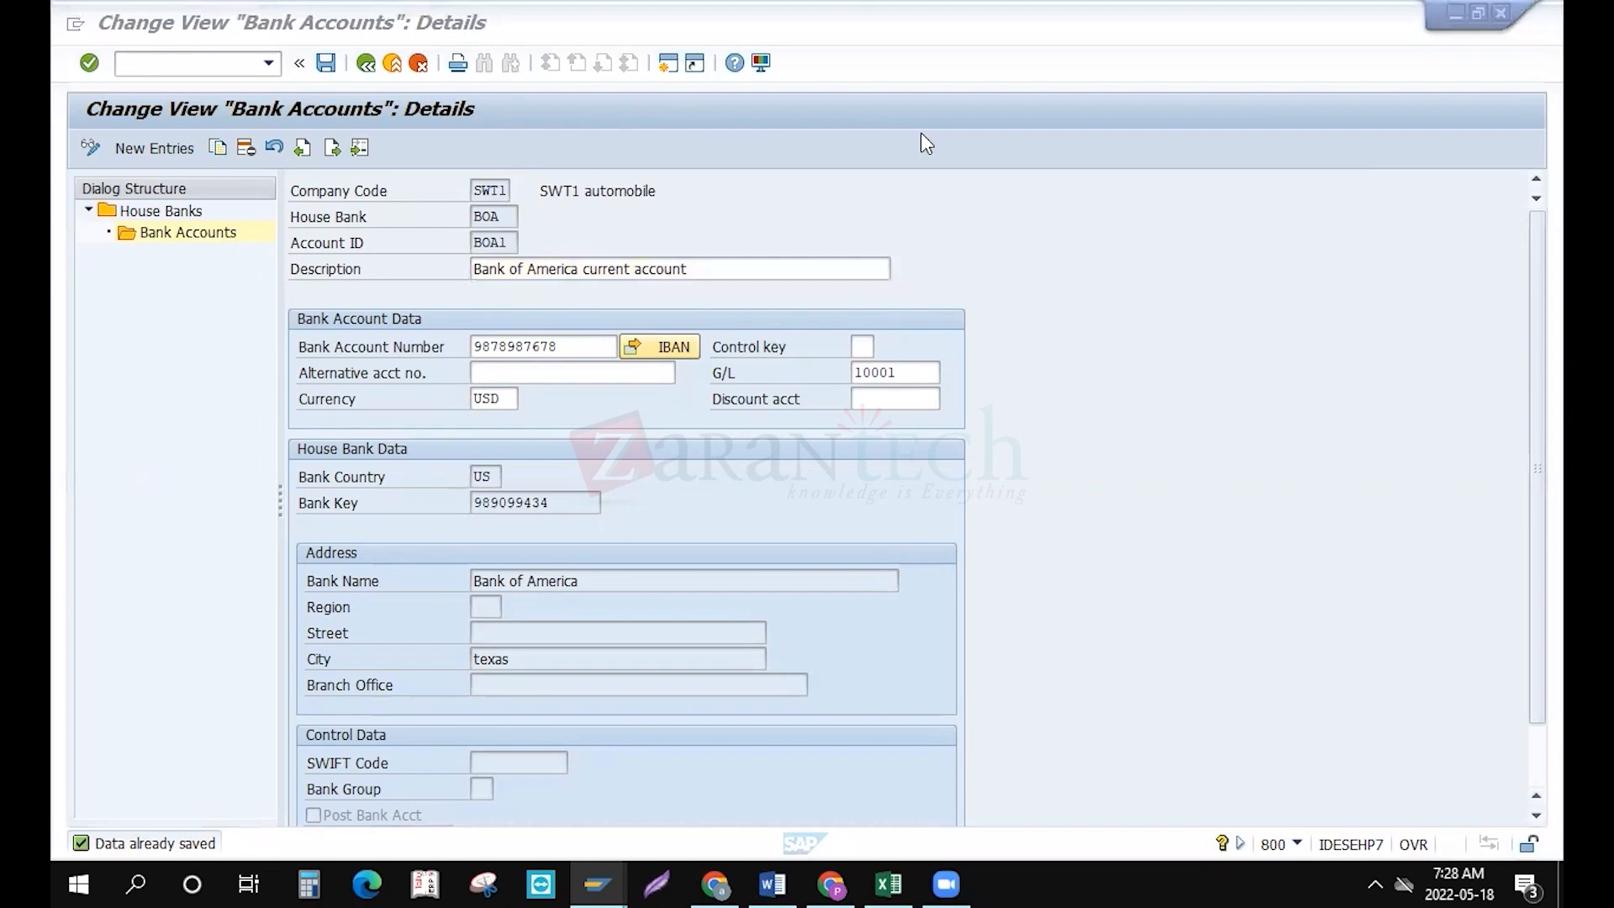
pyautogui.click(363, 67)
pyautogui.click(364, 70)
pyautogui.click(363, 70)
pyautogui.press('F3')
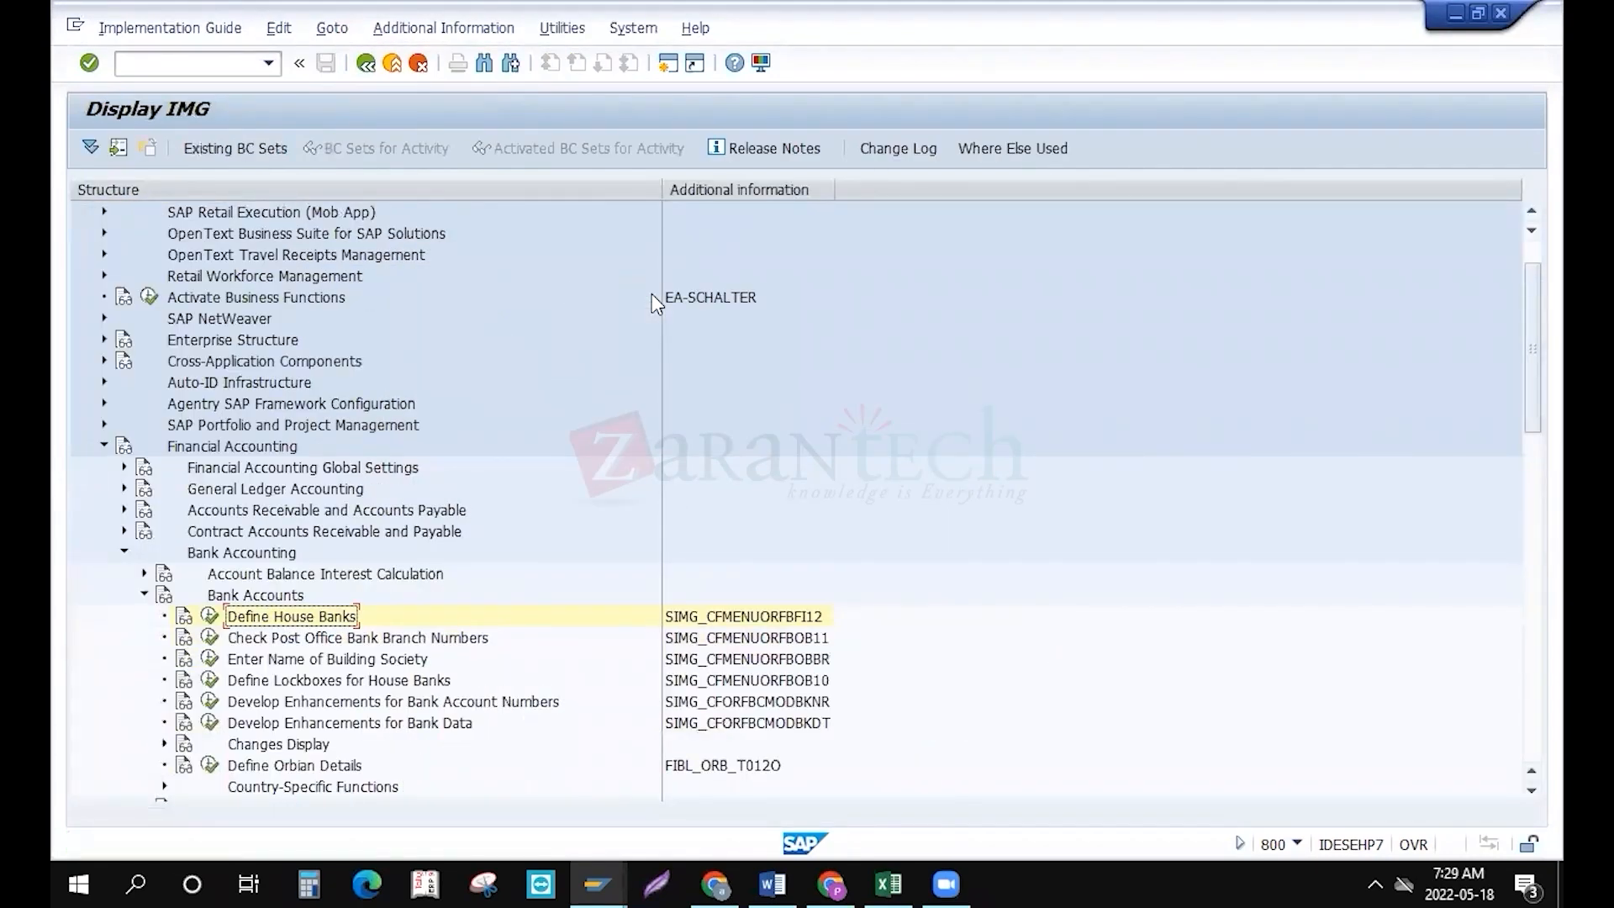
pyautogui.click(363, 69)
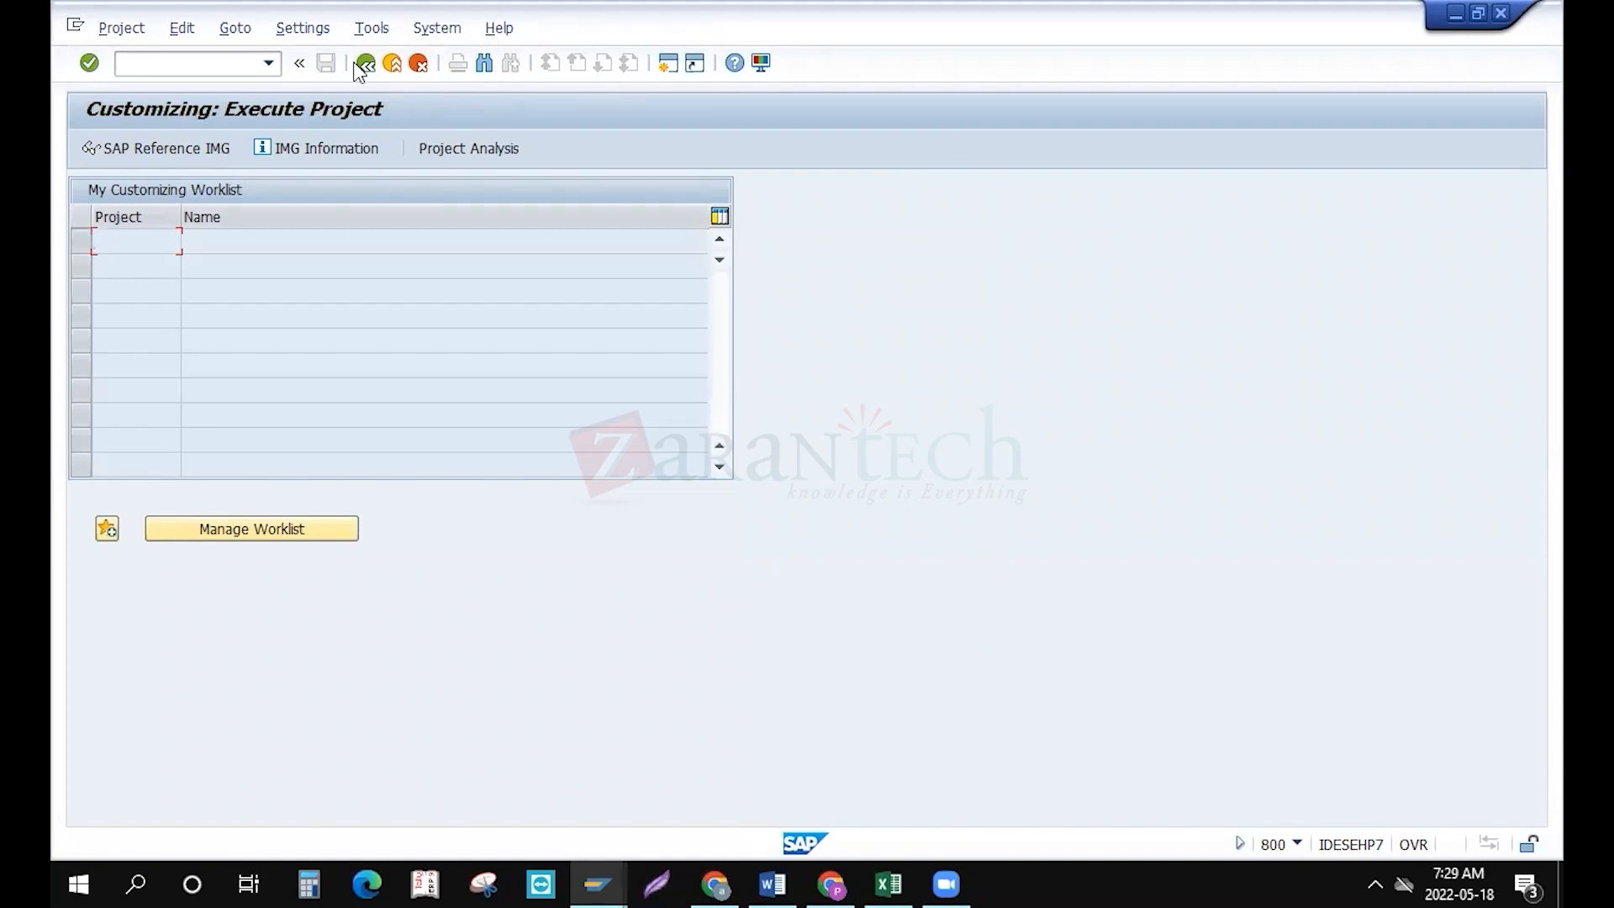
# Reopen the SAP Reference IMG, expand Financial Accounting > Bank Accounting > Bank Accounts, and widen the Additional information column to fit
pyautogui.click(187, 143)
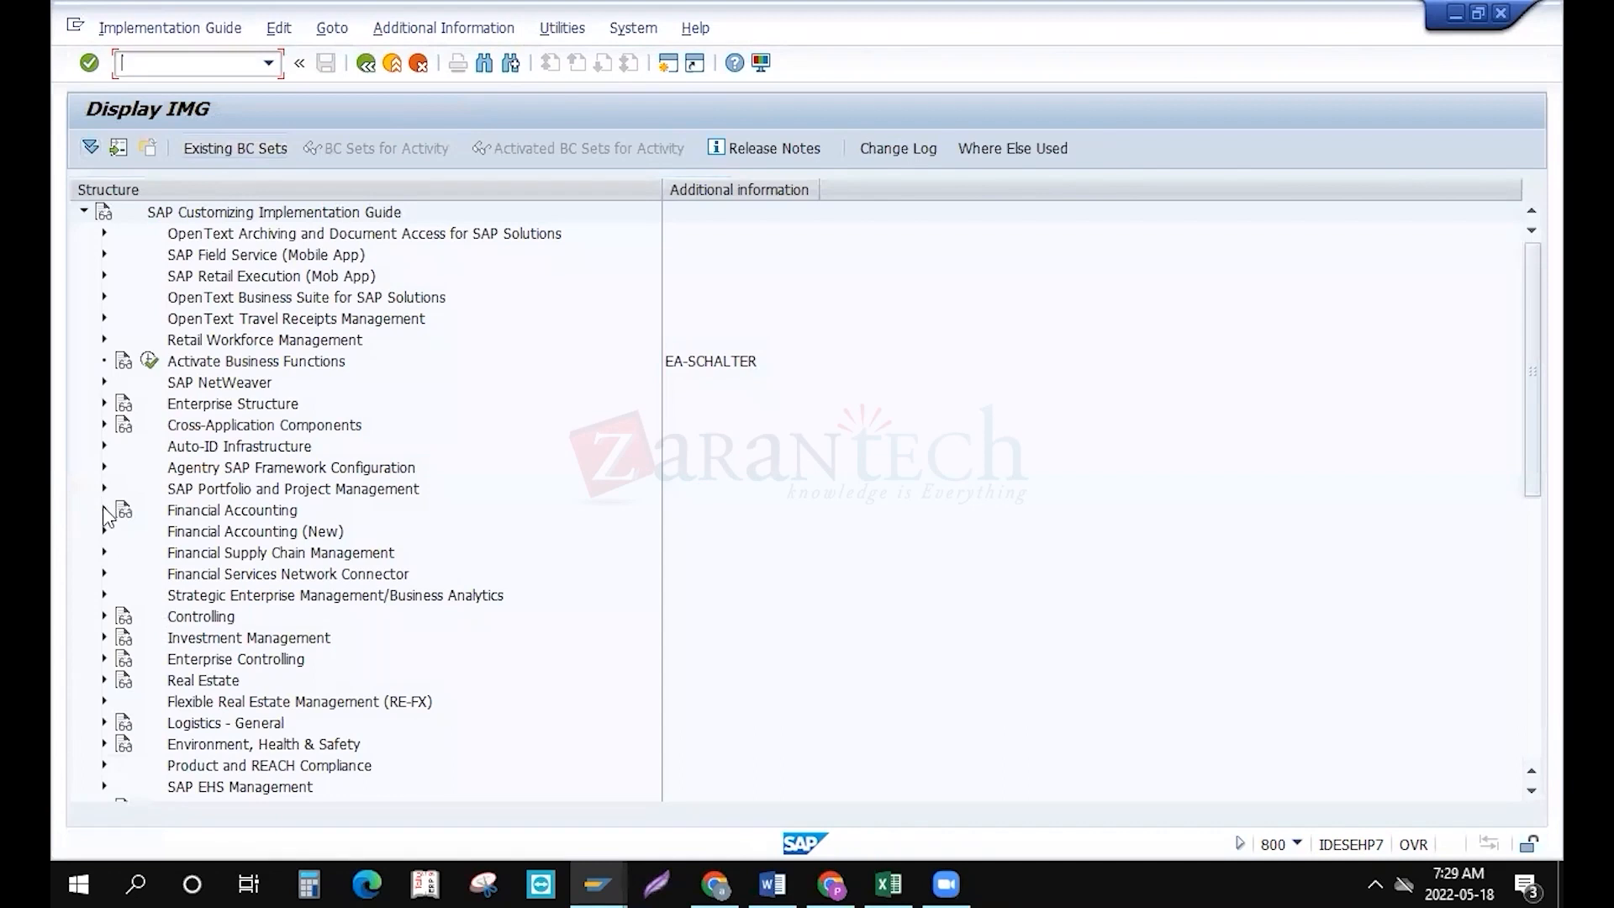
pyautogui.click(103, 510)
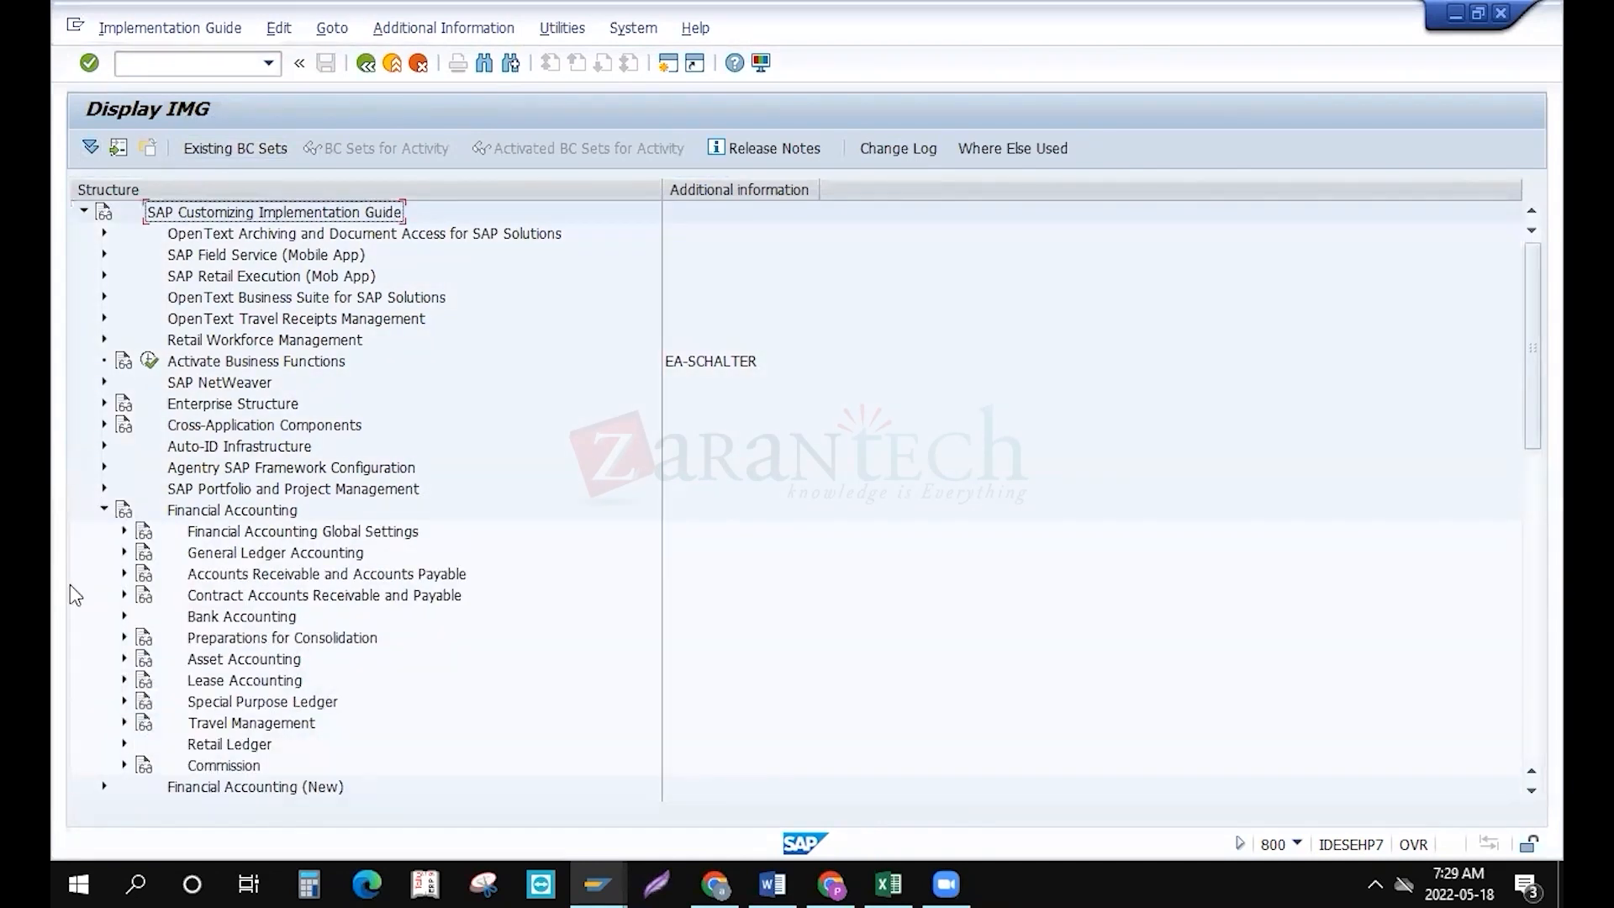
pyautogui.click(123, 617)
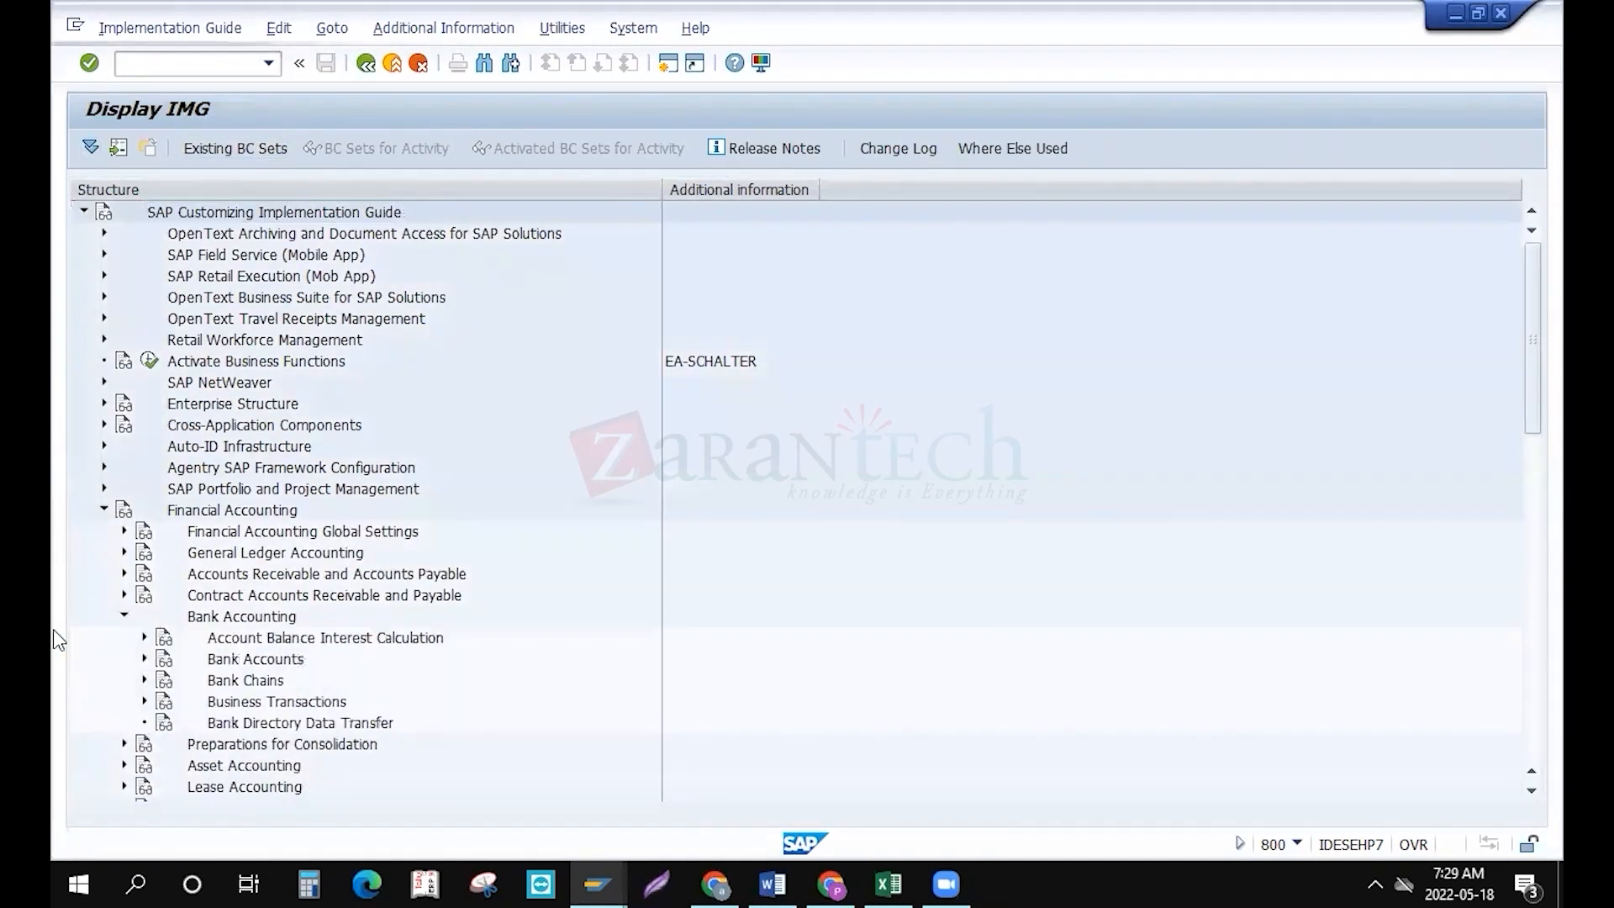
pyautogui.click(144, 659)
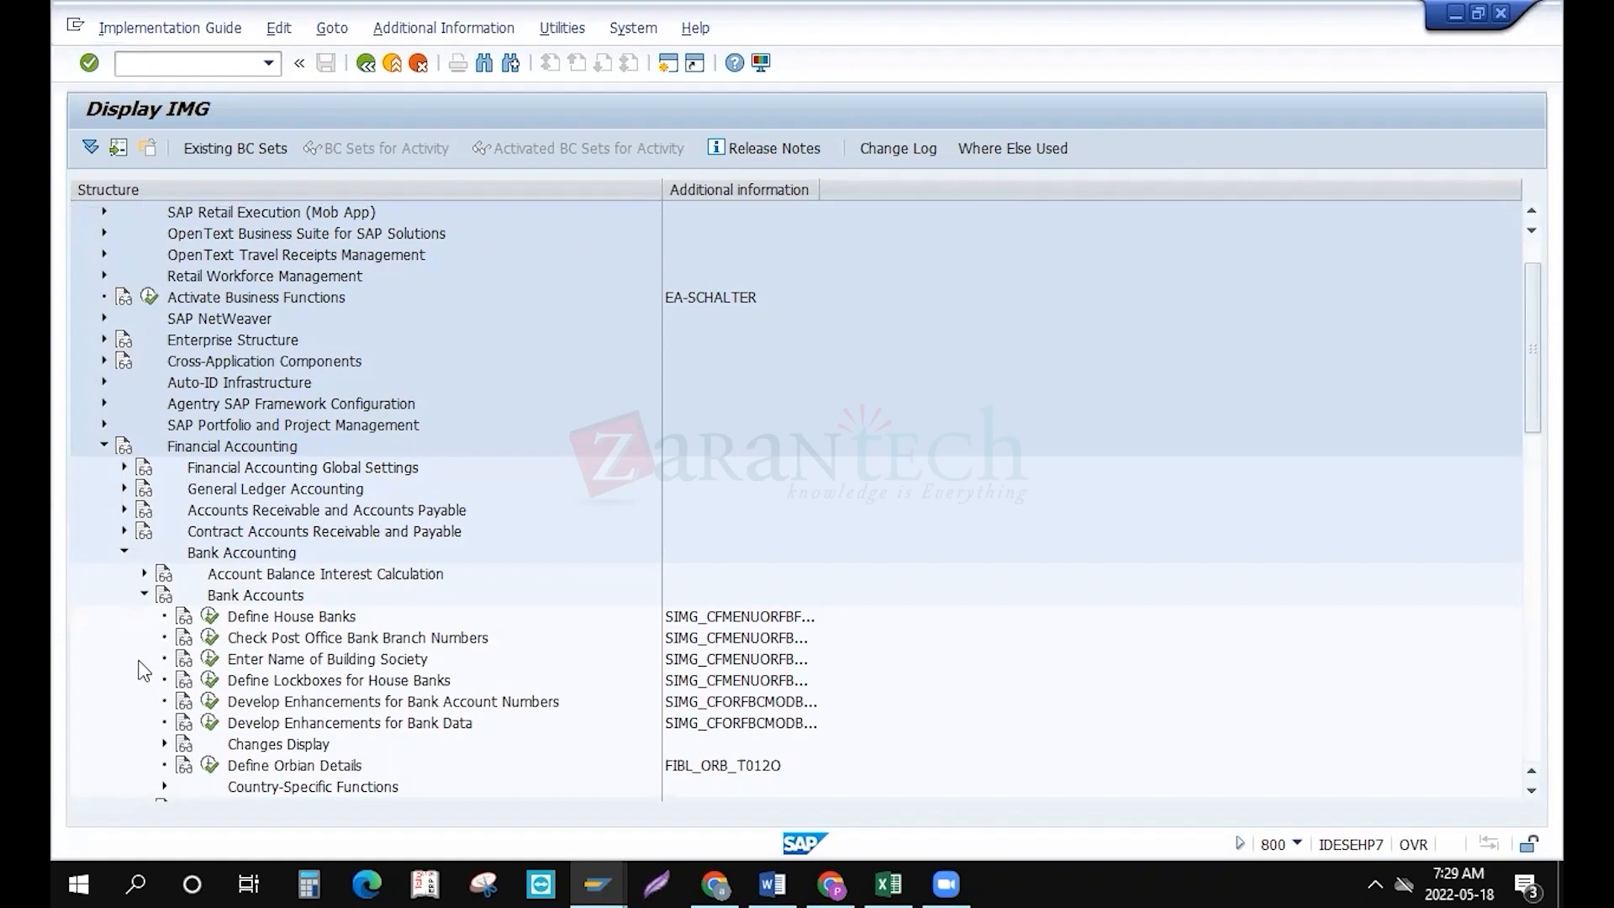
pyautogui.doubleClick(817, 186)
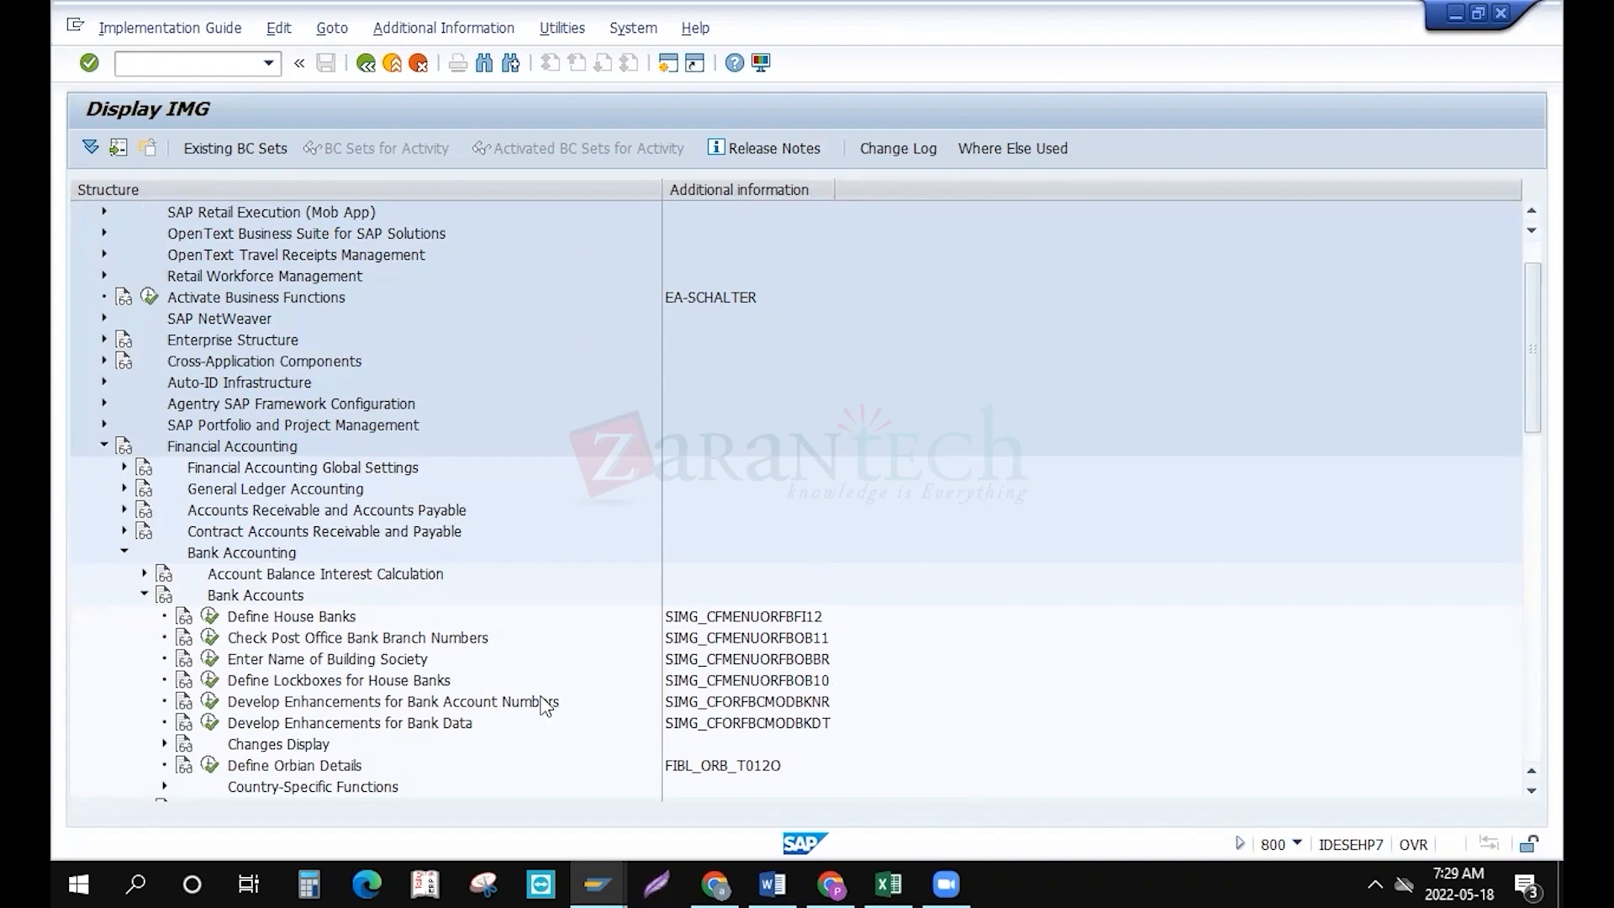
# Examine the Bank Accounting activities under Account Balance Interest Calculation, Bank Accounts, Bank Chains and Business Transactions
pyautogui.click(144, 574)
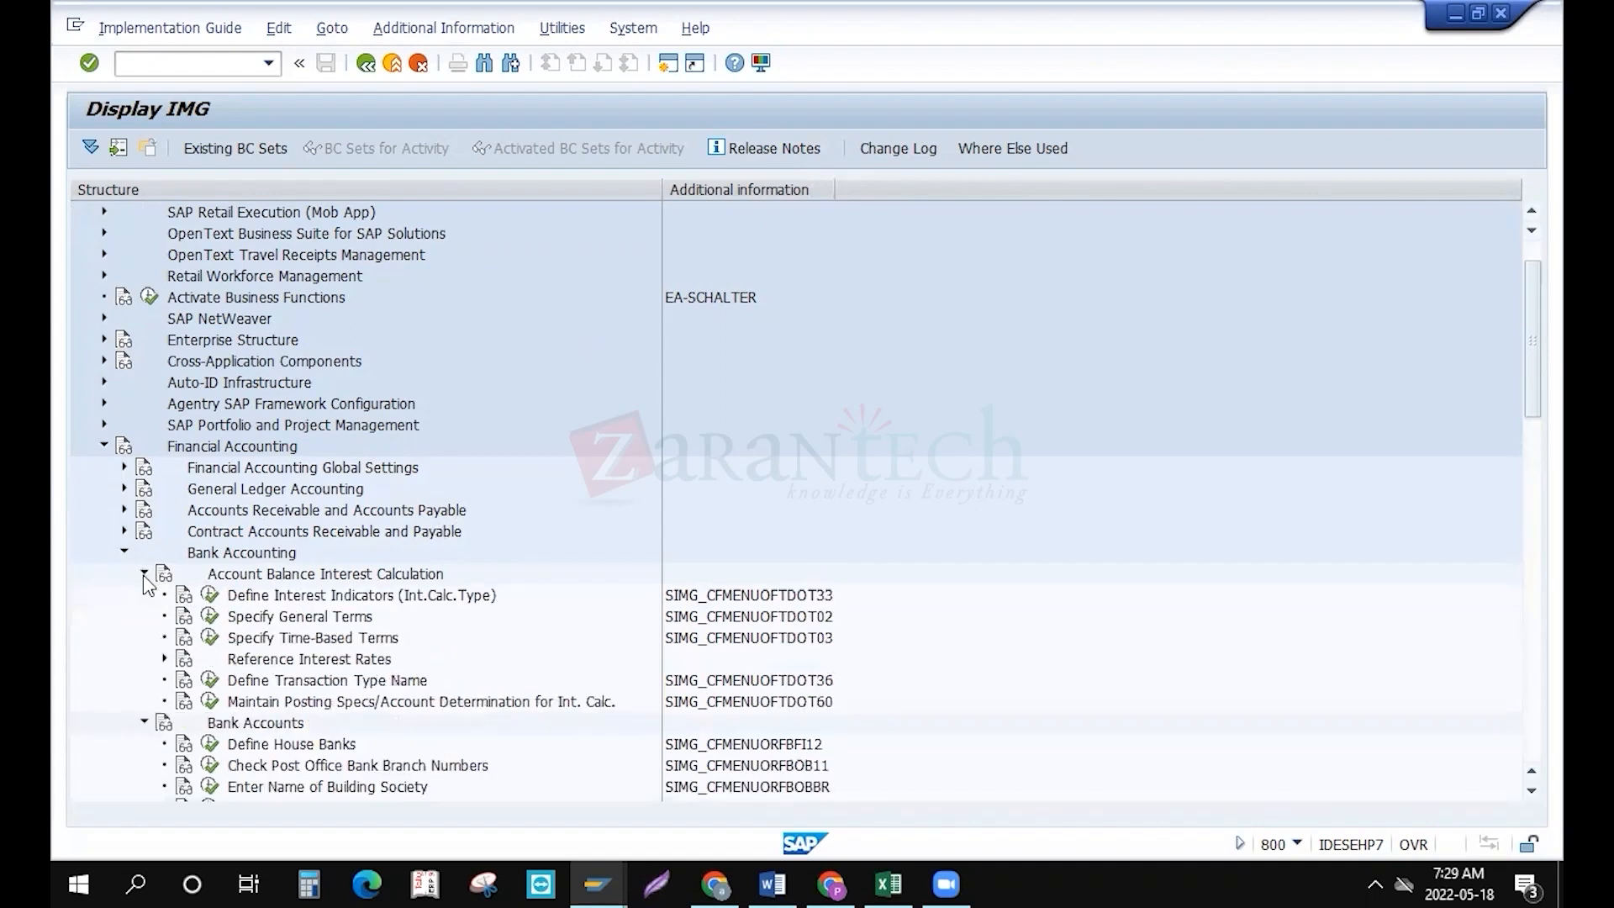
pyautogui.click(144, 574)
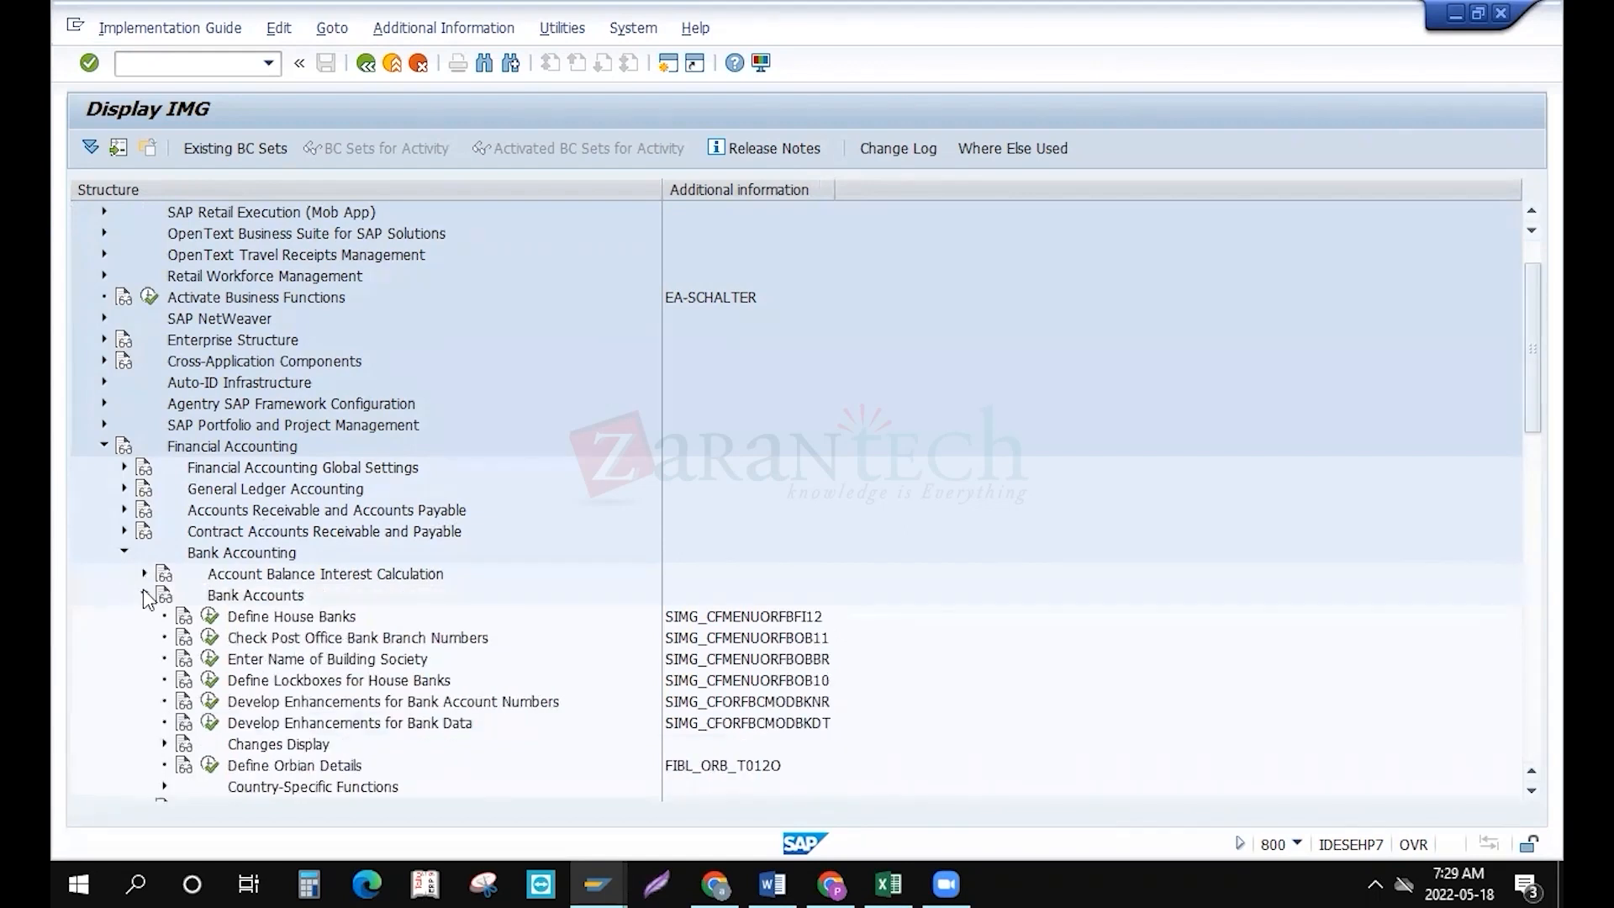
pyautogui.click(144, 594)
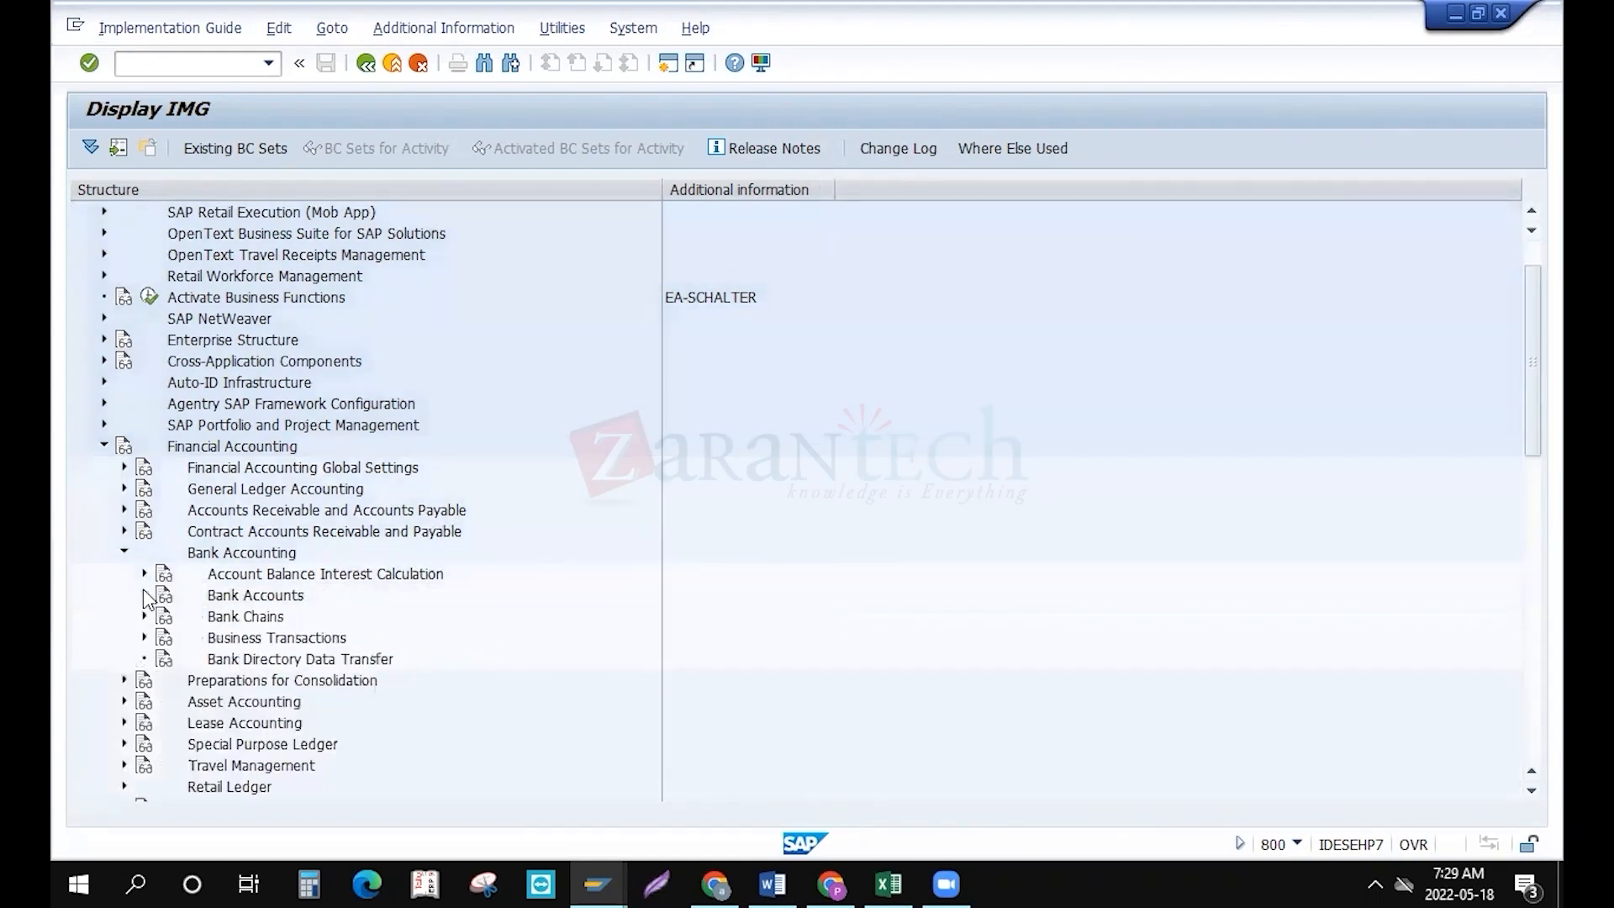
pyautogui.click(144, 638)
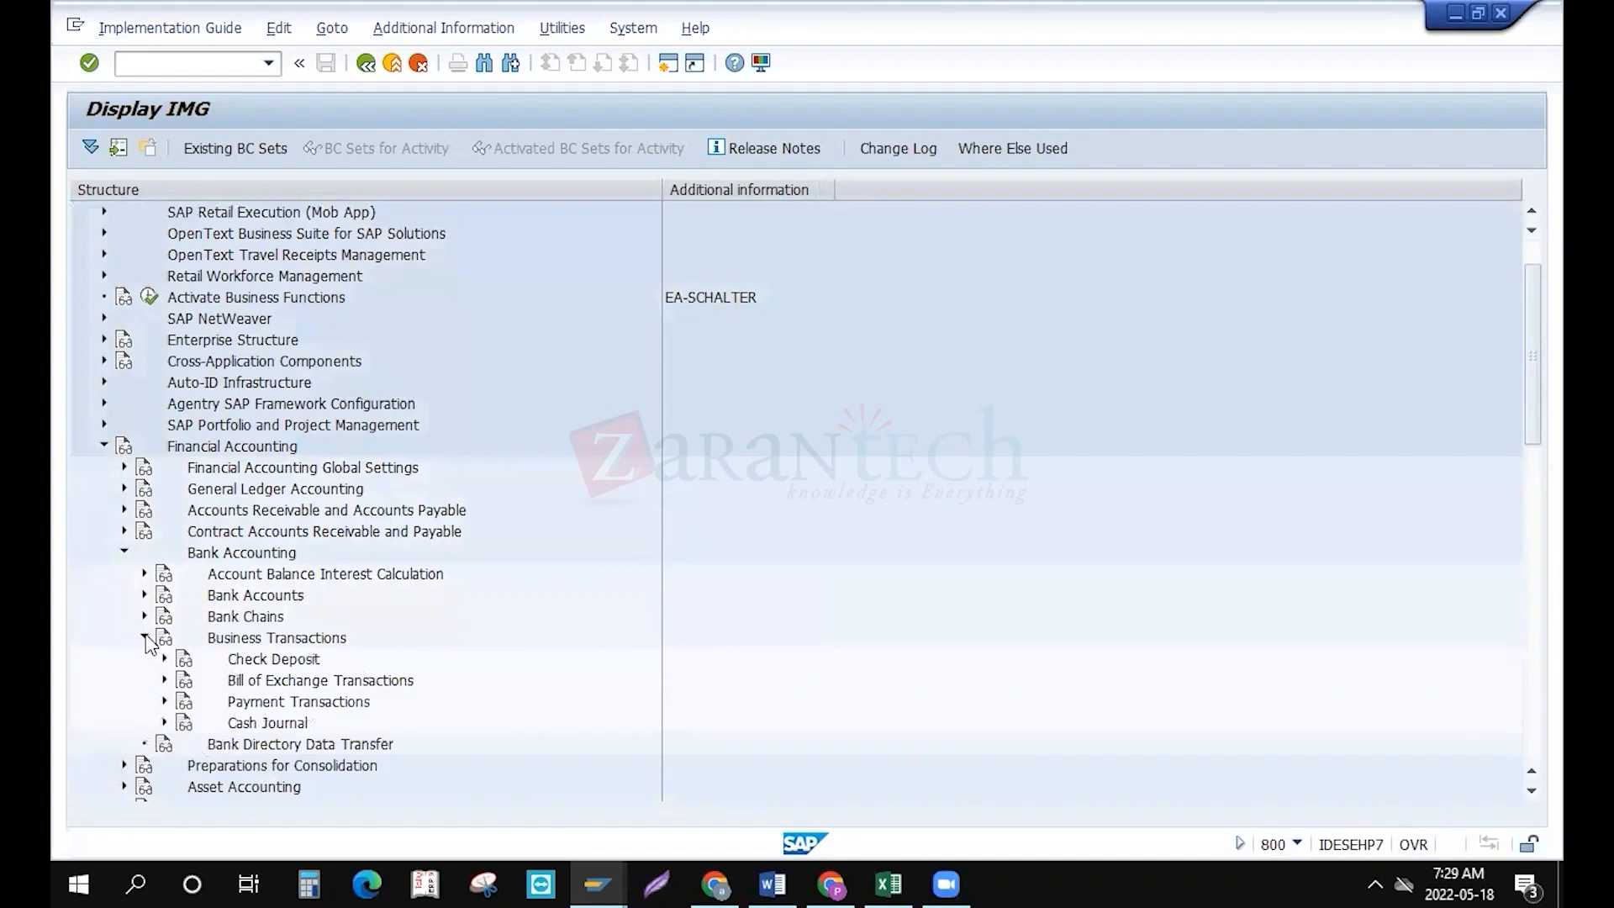
pyautogui.click(145, 616)
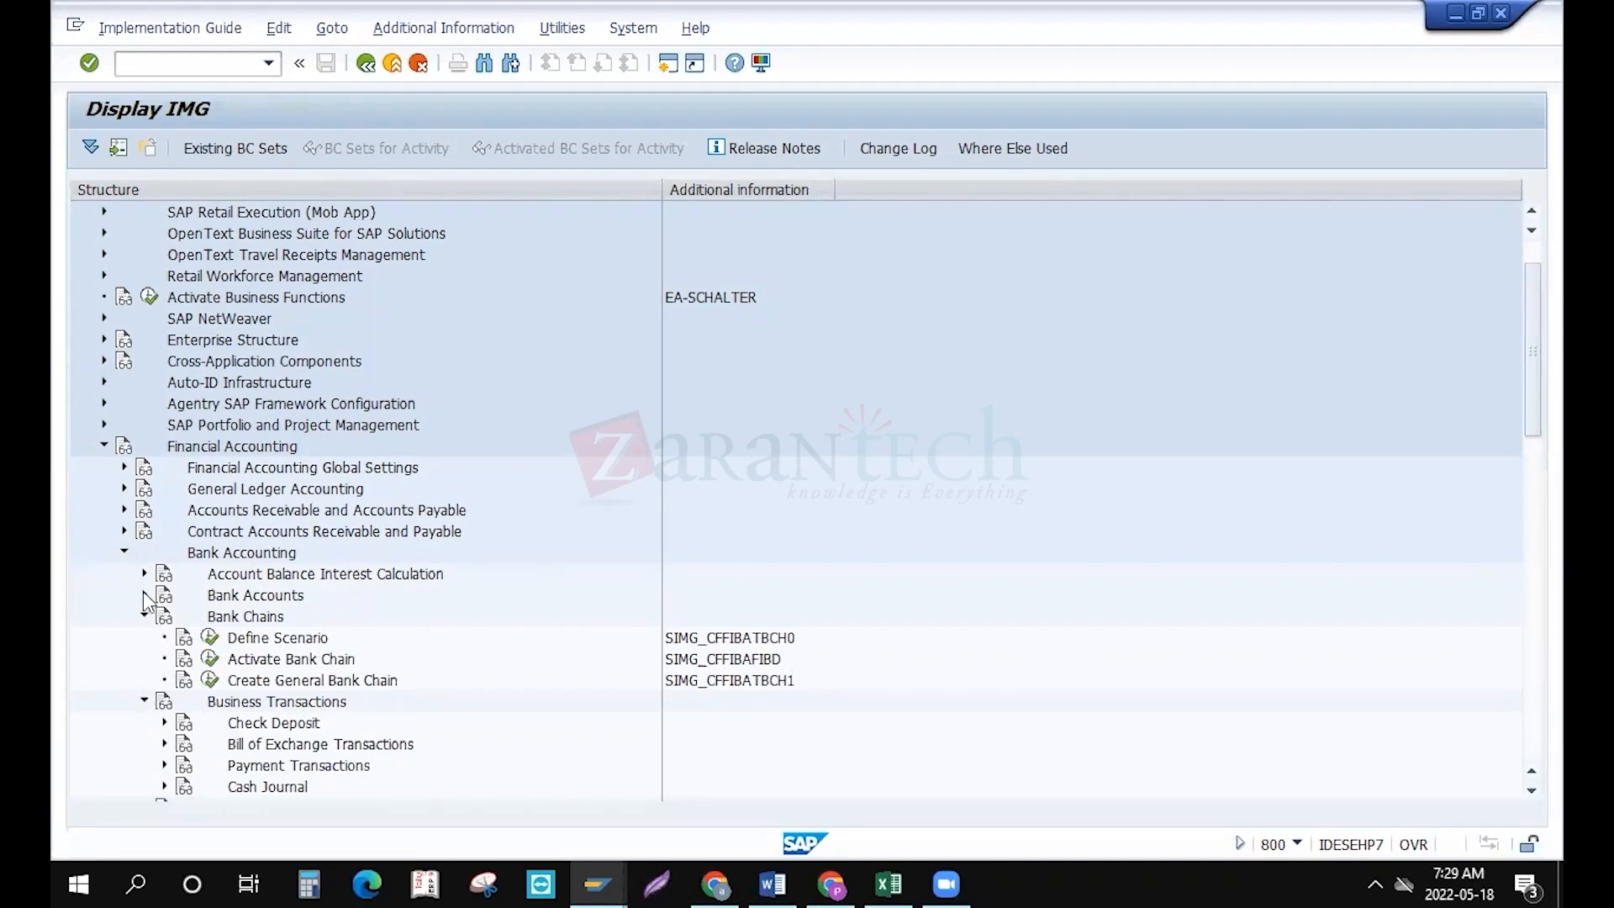
pyautogui.click(144, 595)
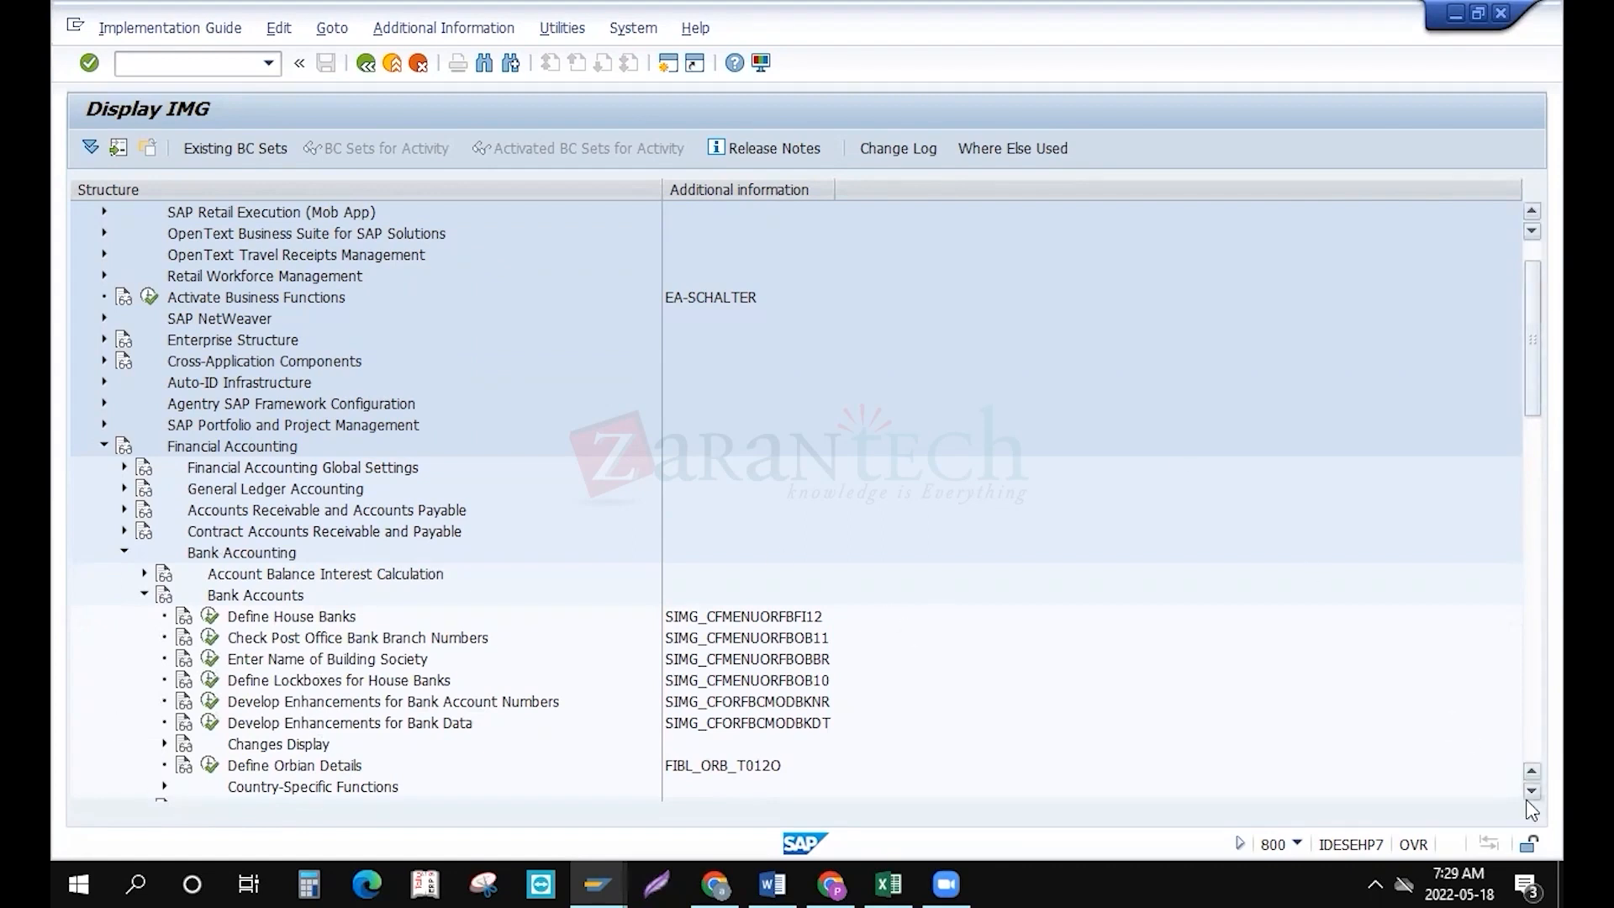
pyautogui.scroll(-3, 1532, 809)
pyautogui.scroll(-5, 1532, 809)
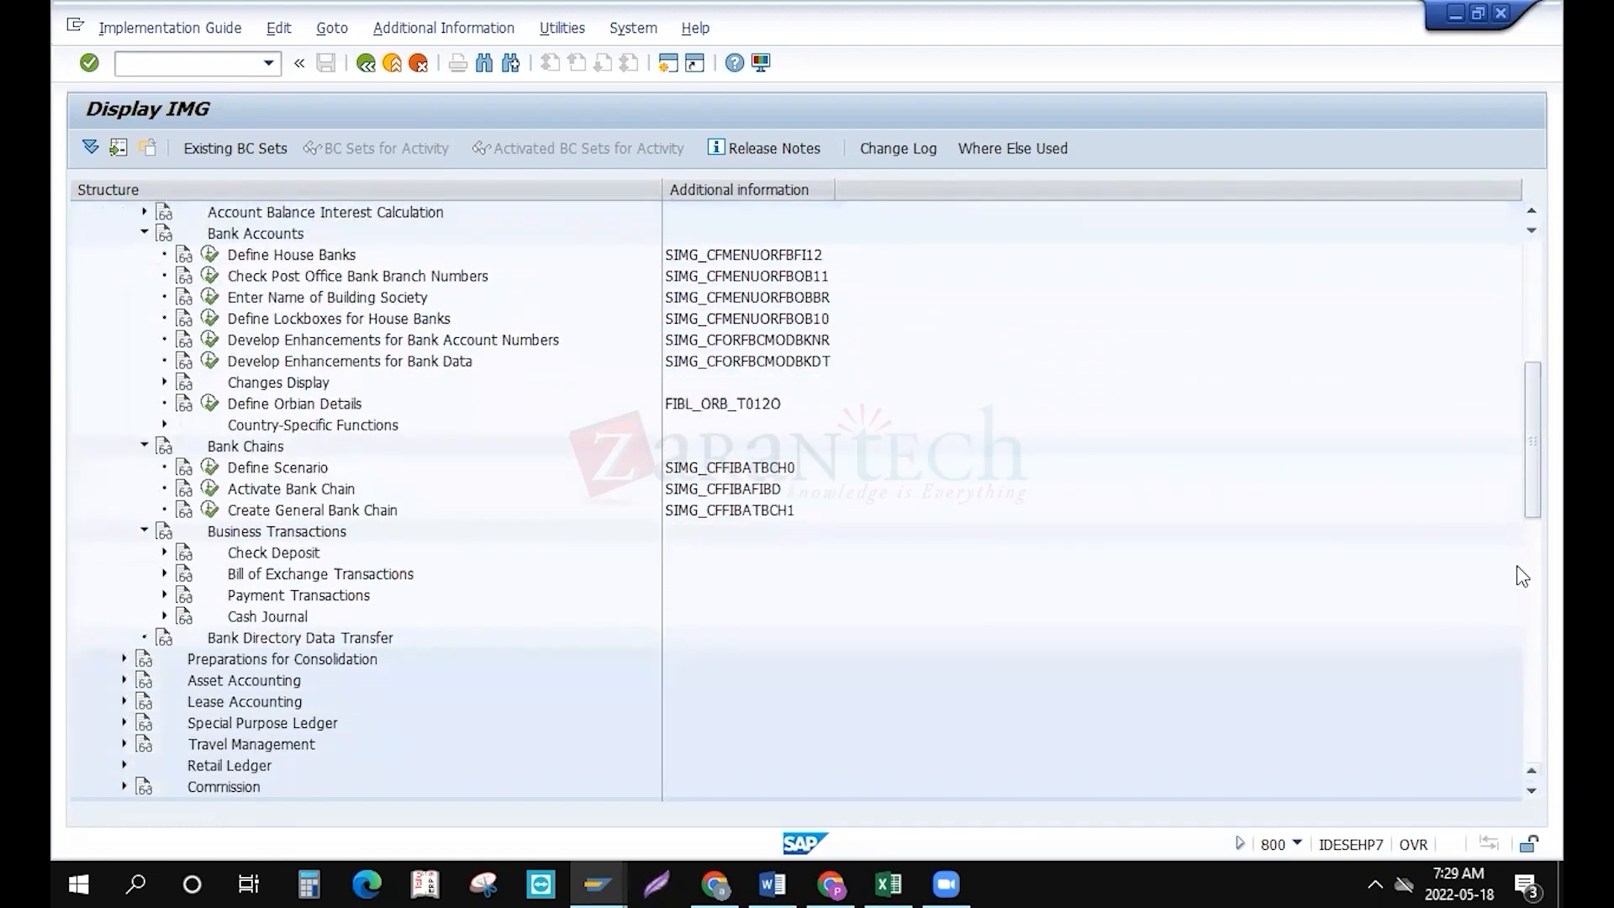
pyautogui.click(1526, 284)
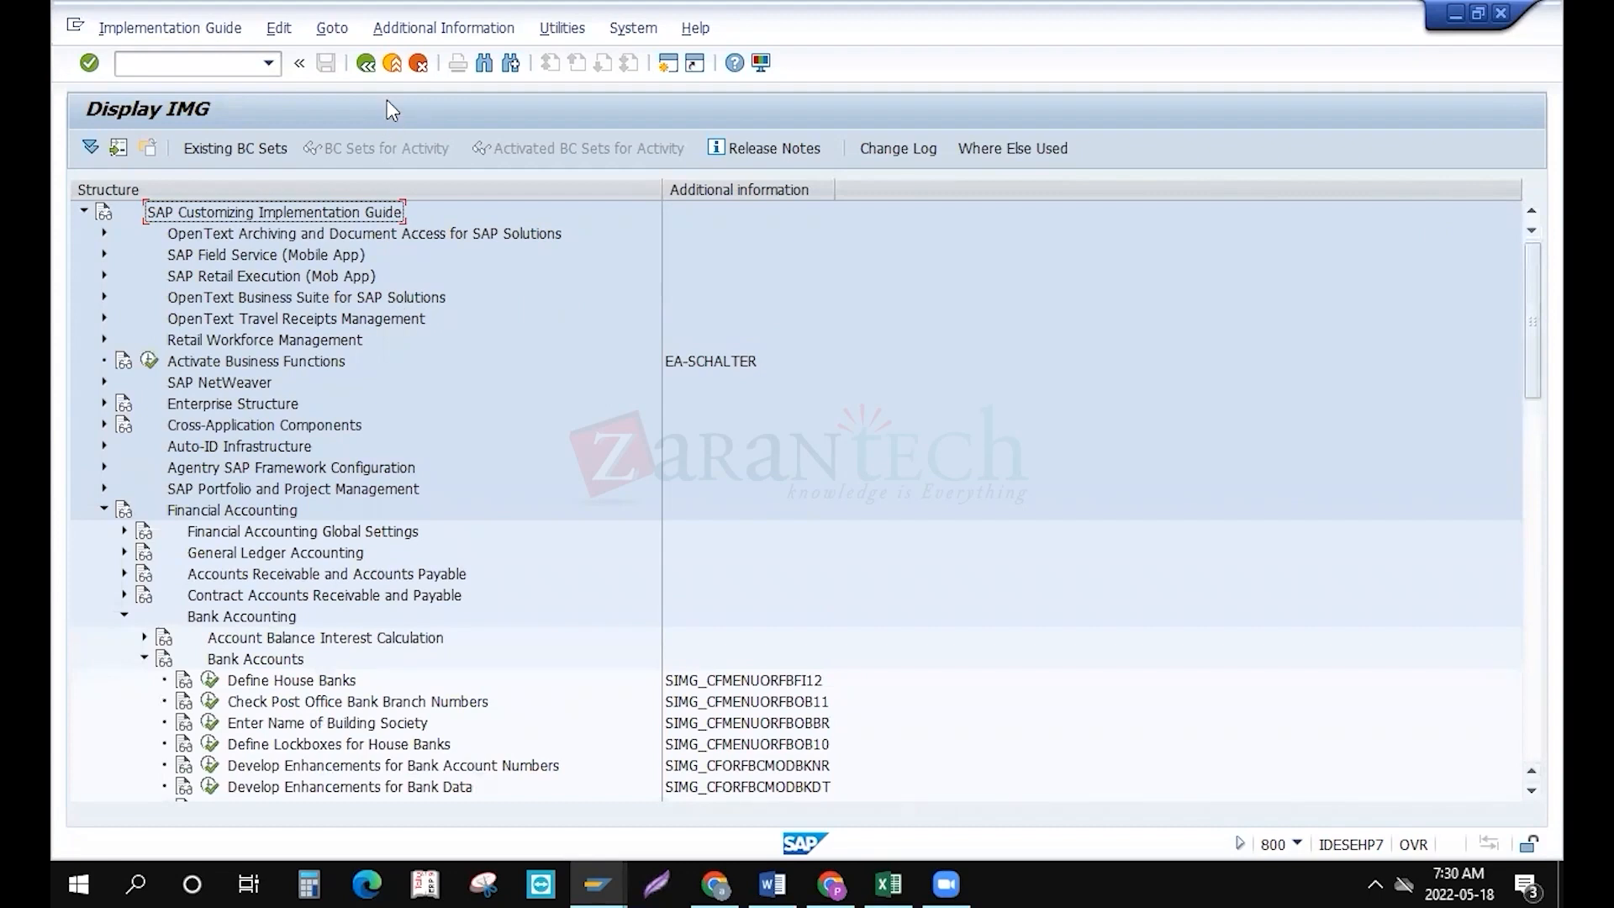
# Return to SAP Easy Access and expand Accounting > Financial Accounting > Banks > Master Data > Bank Master Record
pyautogui.click(366, 63)
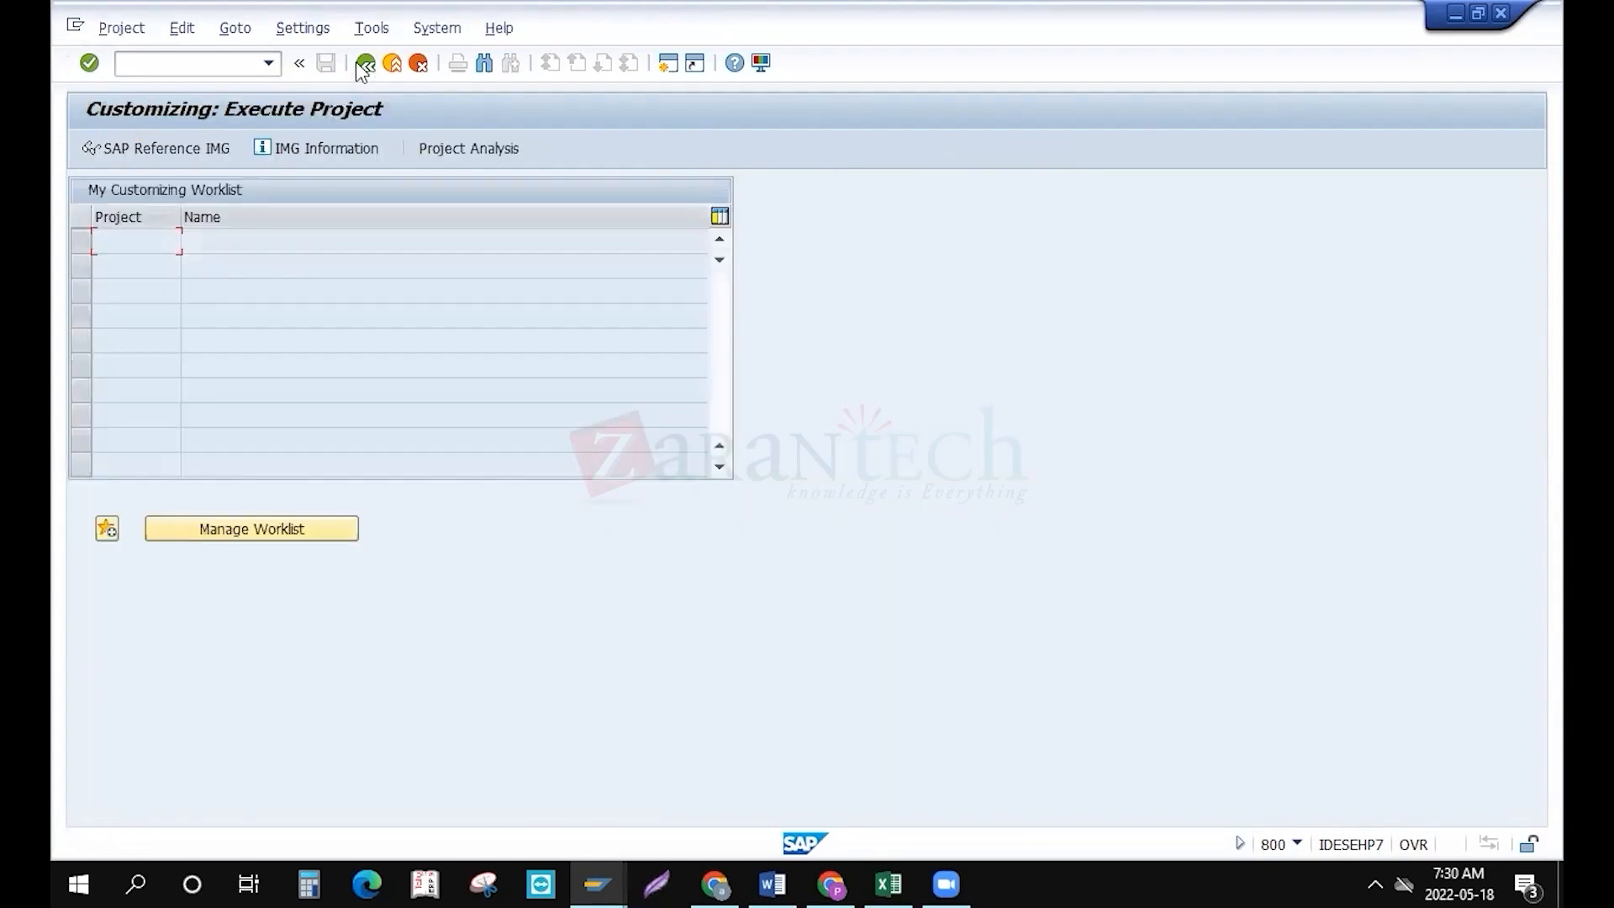
pyautogui.click(358, 63)
pyautogui.click(104, 321)
pyautogui.click(126, 340)
pyautogui.click(145, 425)
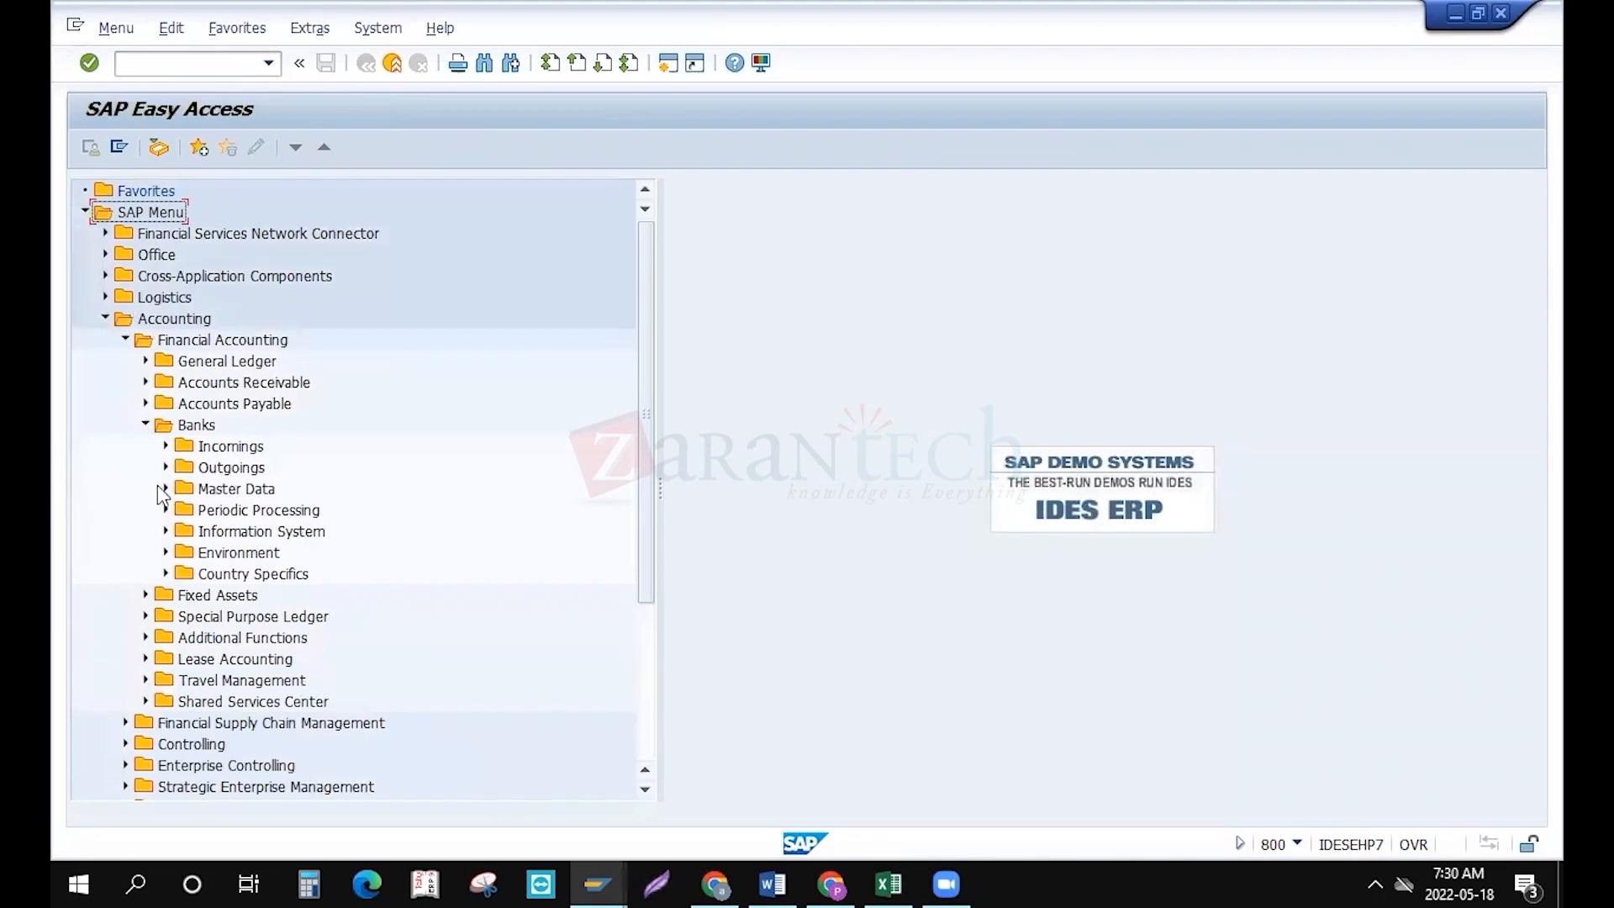
pyautogui.click(164, 489)
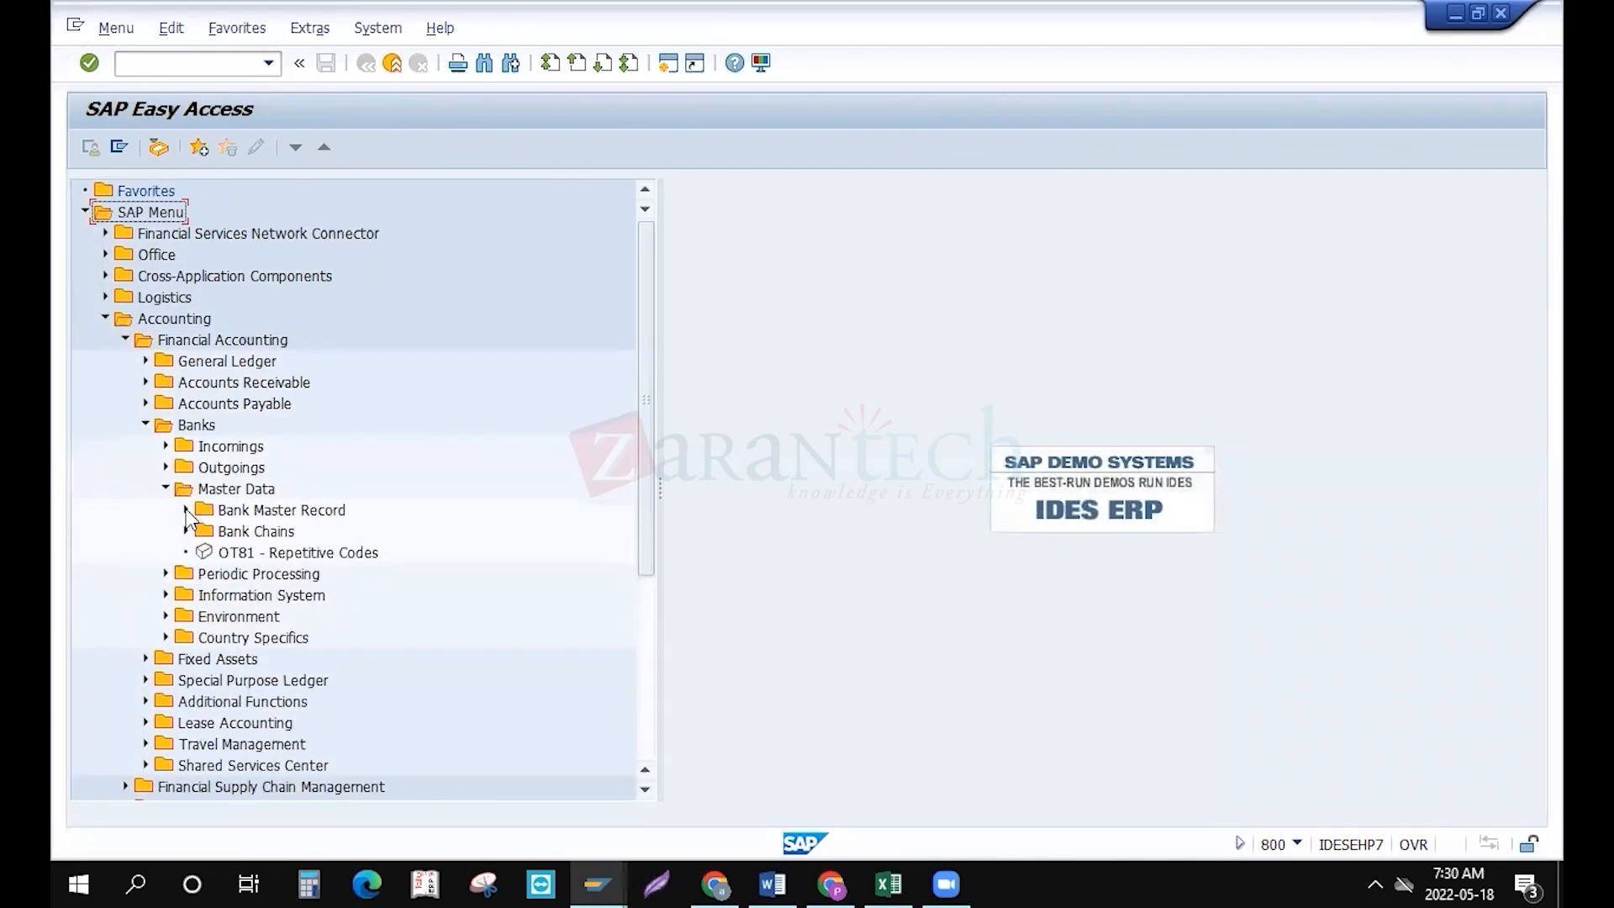
pyautogui.click(187, 510)
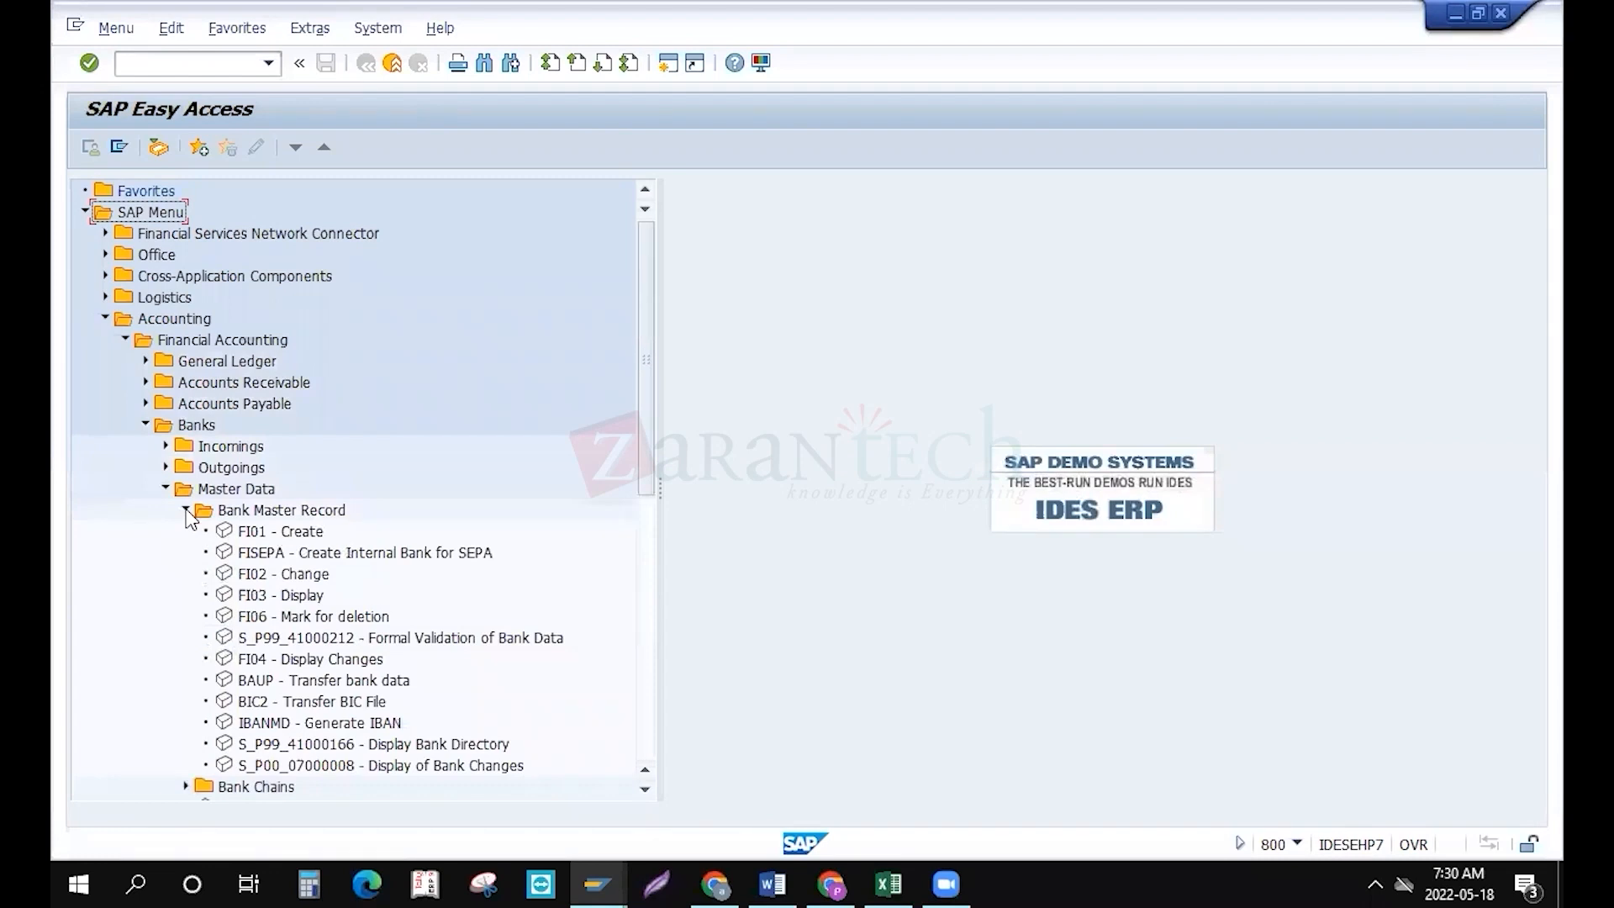
# Start creating a bank master record with FI01 for bank country US and a nine-digit bank key
pyautogui.doubleClick(284, 533)
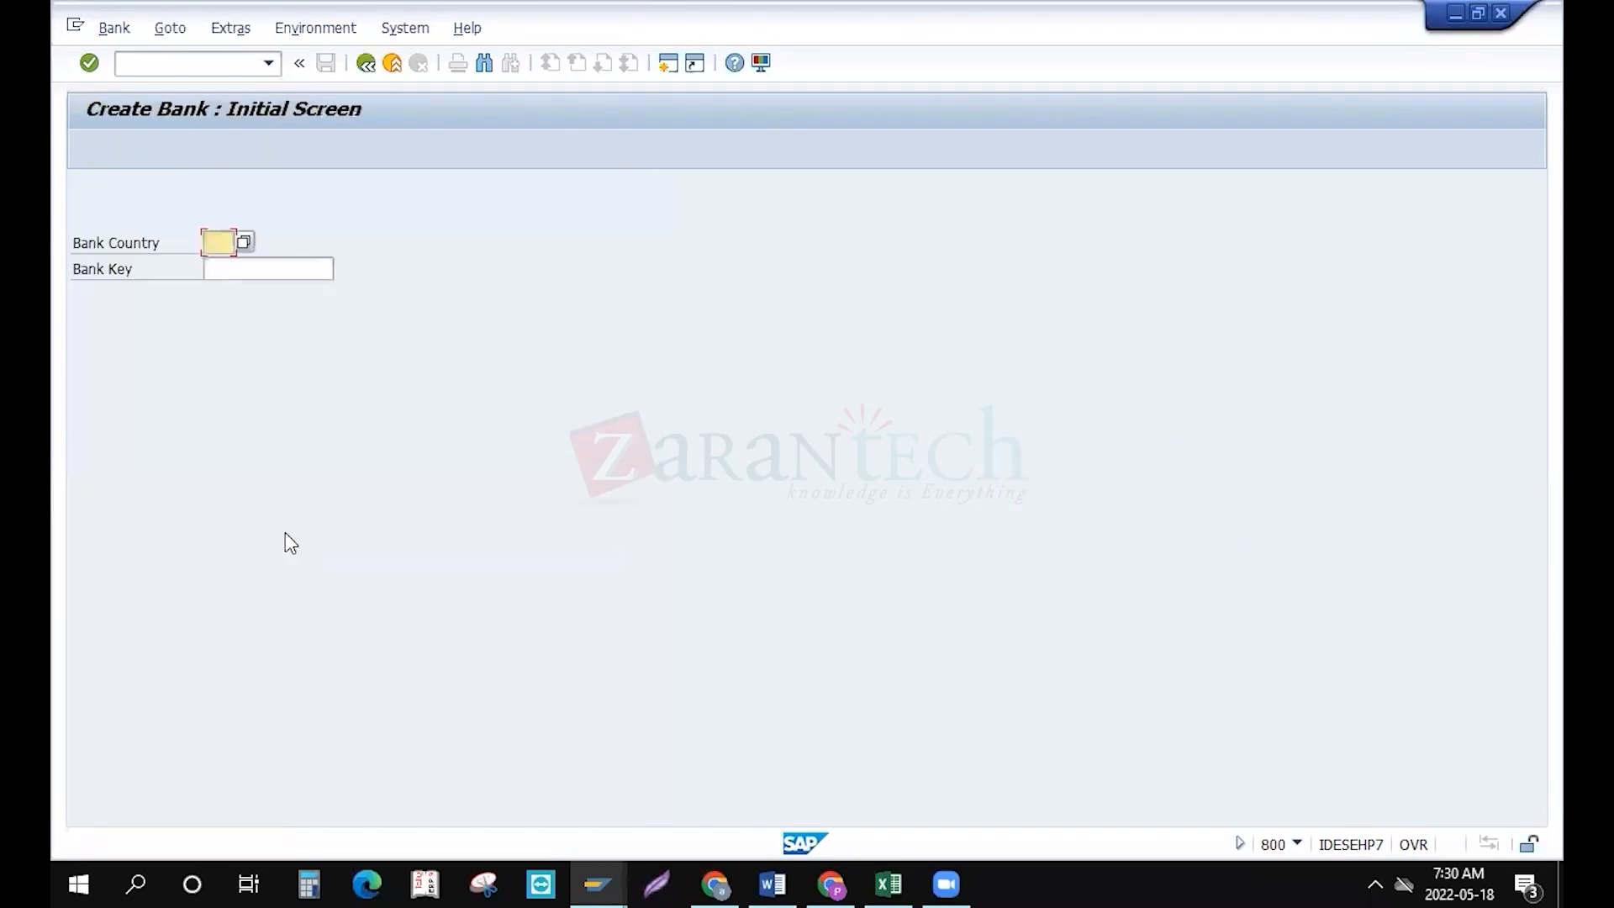
pyautogui.click(360, 68)
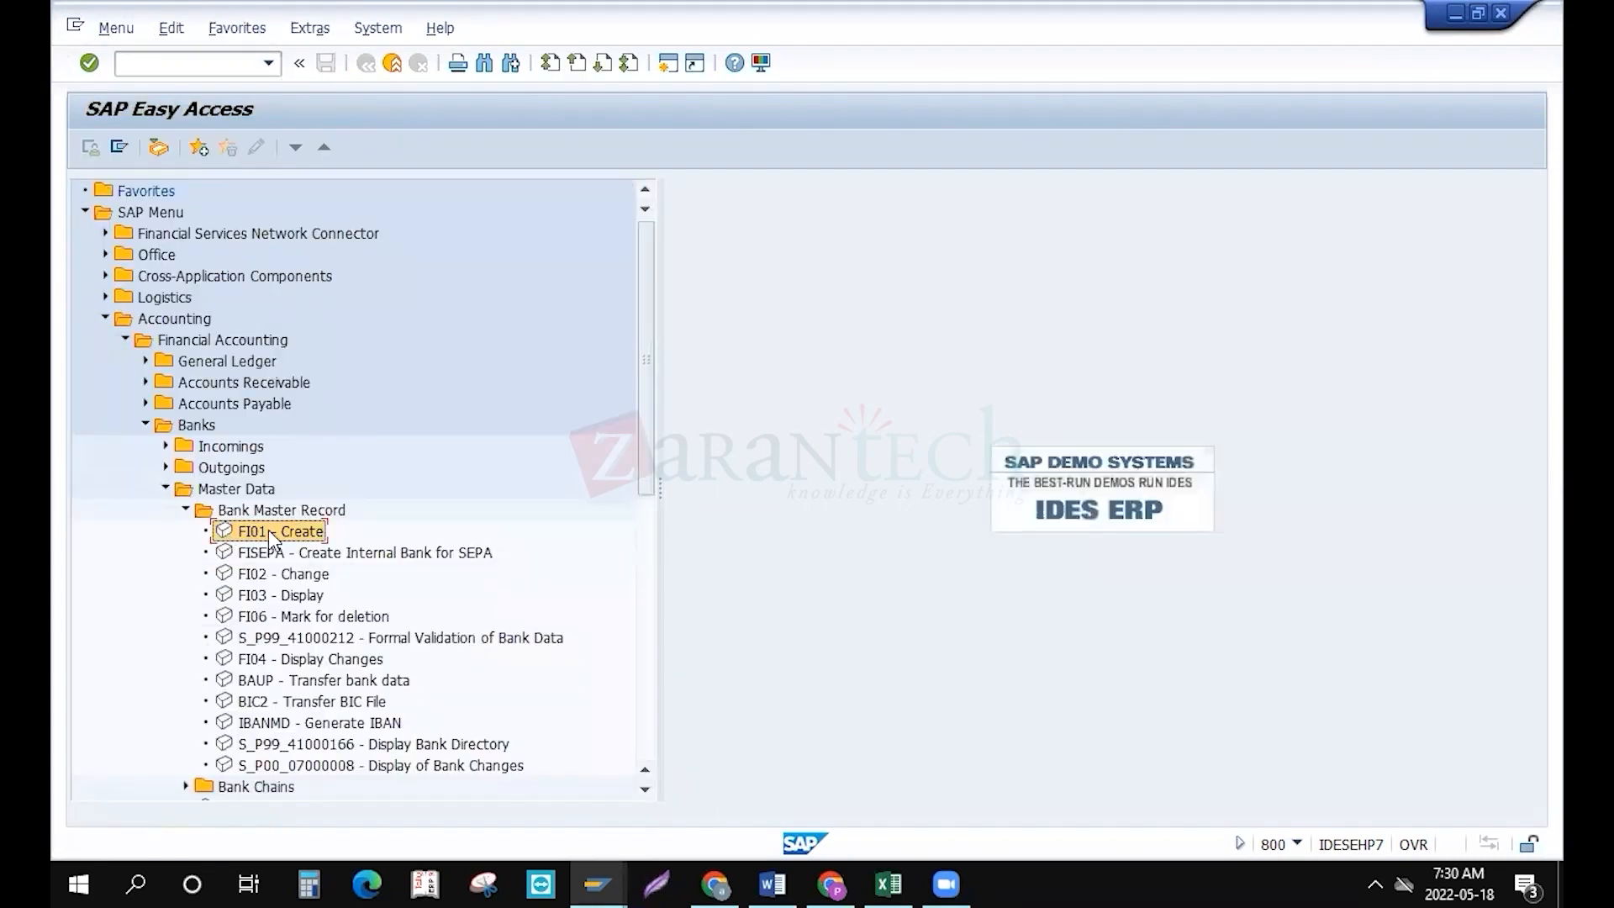
pyautogui.doubleClick(269, 531)
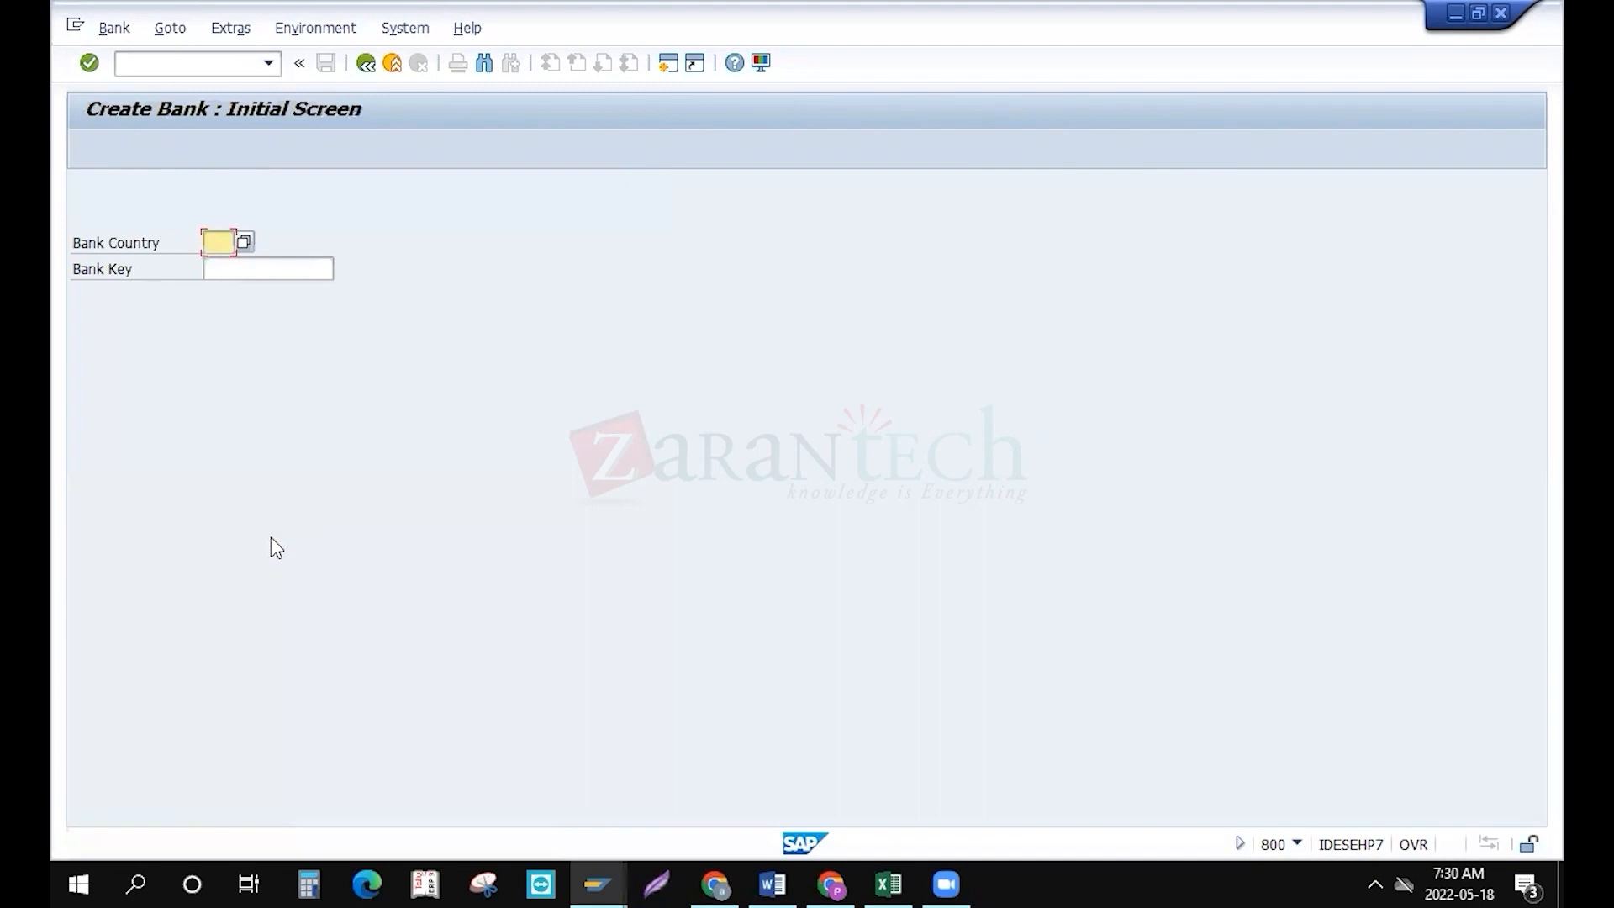
pyautogui.write('us')
pyautogui.press('Tab')
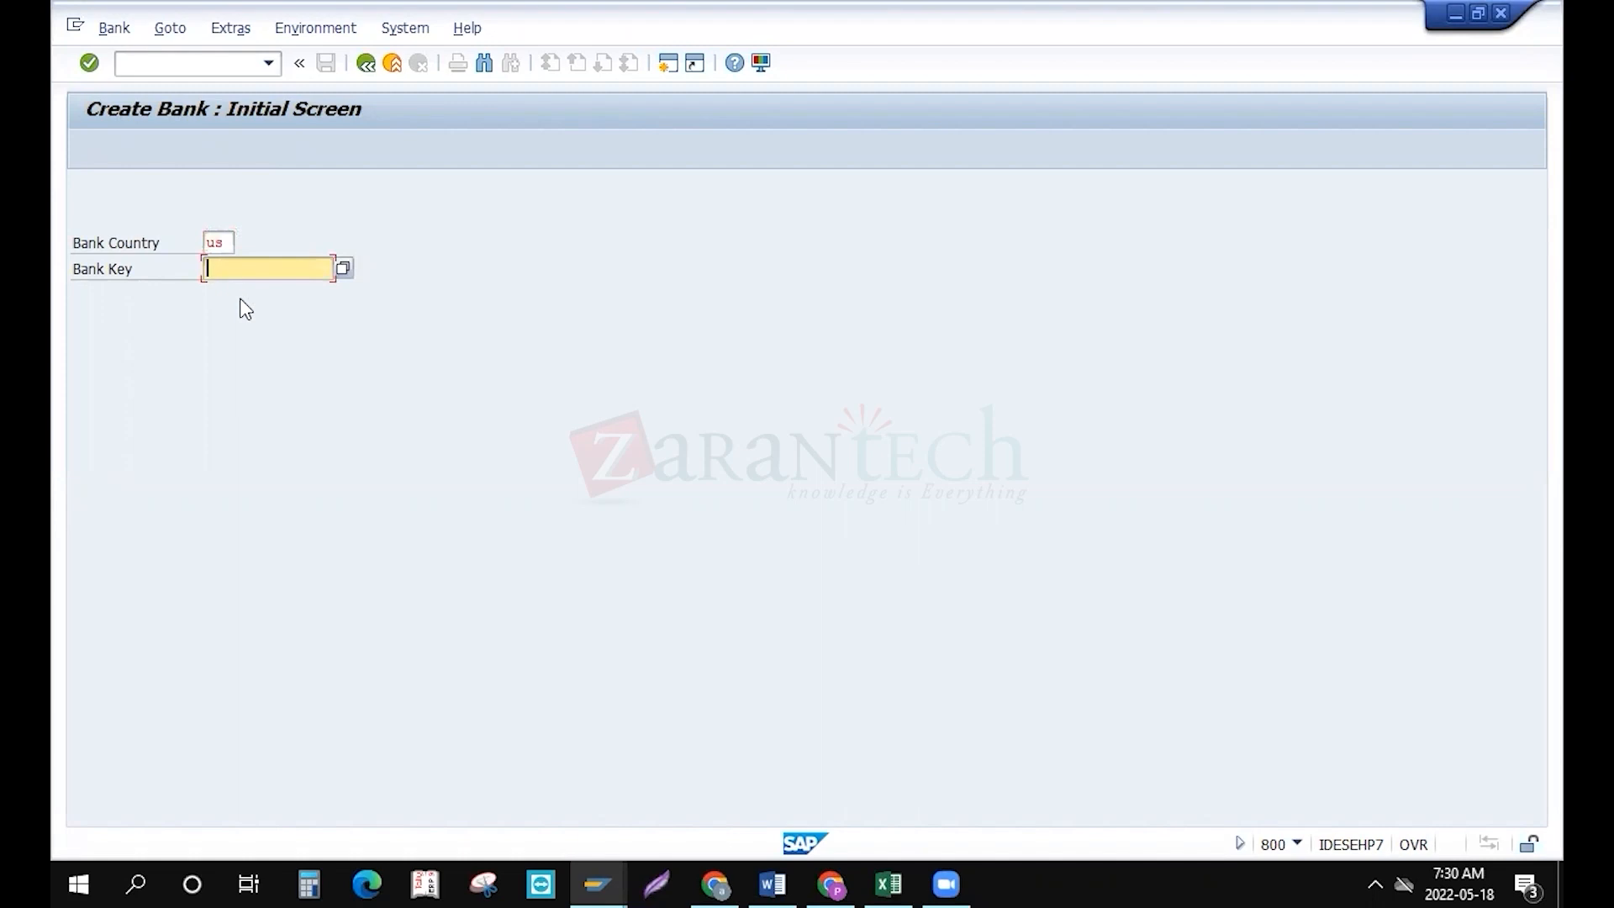
pyautogui.write('98789878')
pyautogui.press('Left')
pyautogui.press('Left')
pyautogui.press('Right')
pyautogui.press('Right')
pyautogui.write('9')
pyautogui.press('Return')
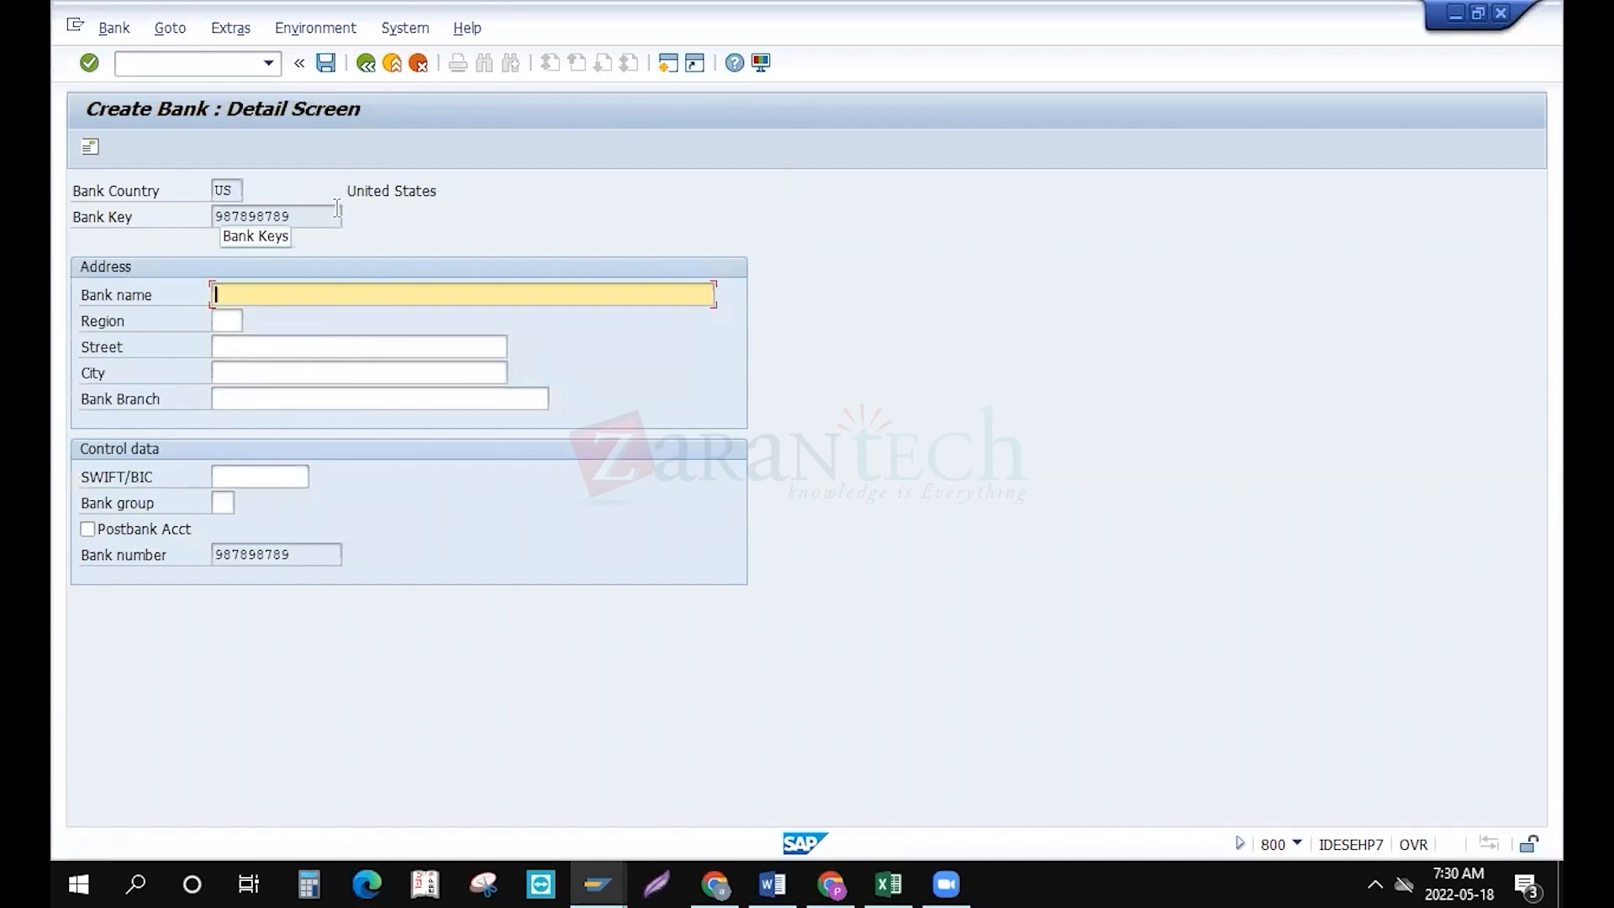
# Check the new bank's key on the detail screen, discard the unsaved bank record, and return to SAP Easy Access
pyautogui.click(243, 216)
pyautogui.click(265, 298)
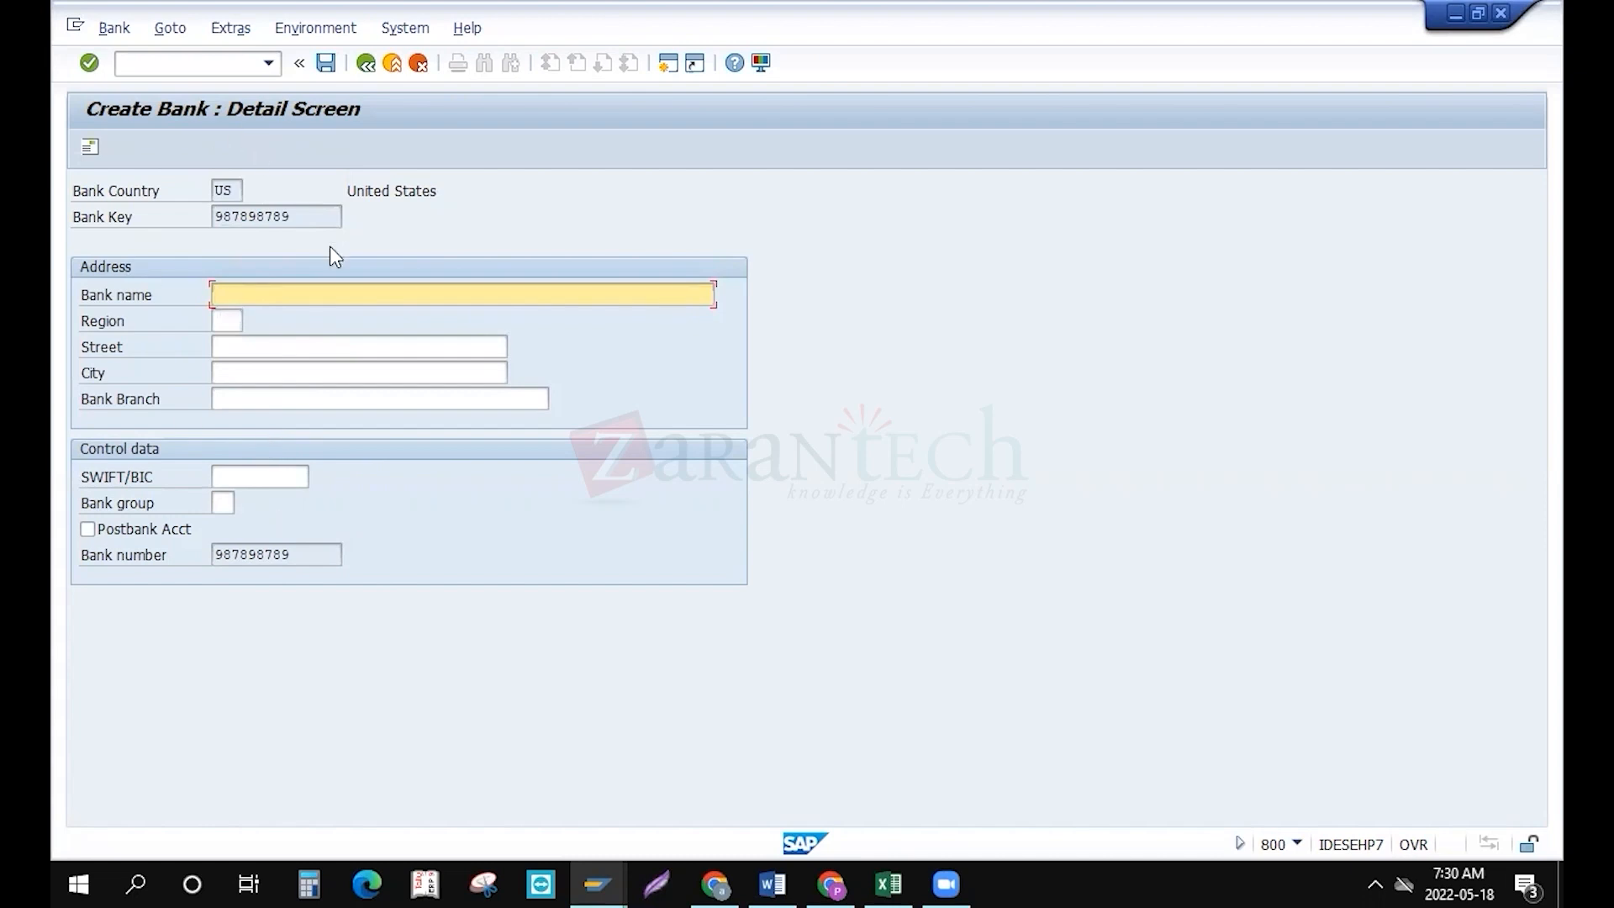
pyautogui.click(313, 218)
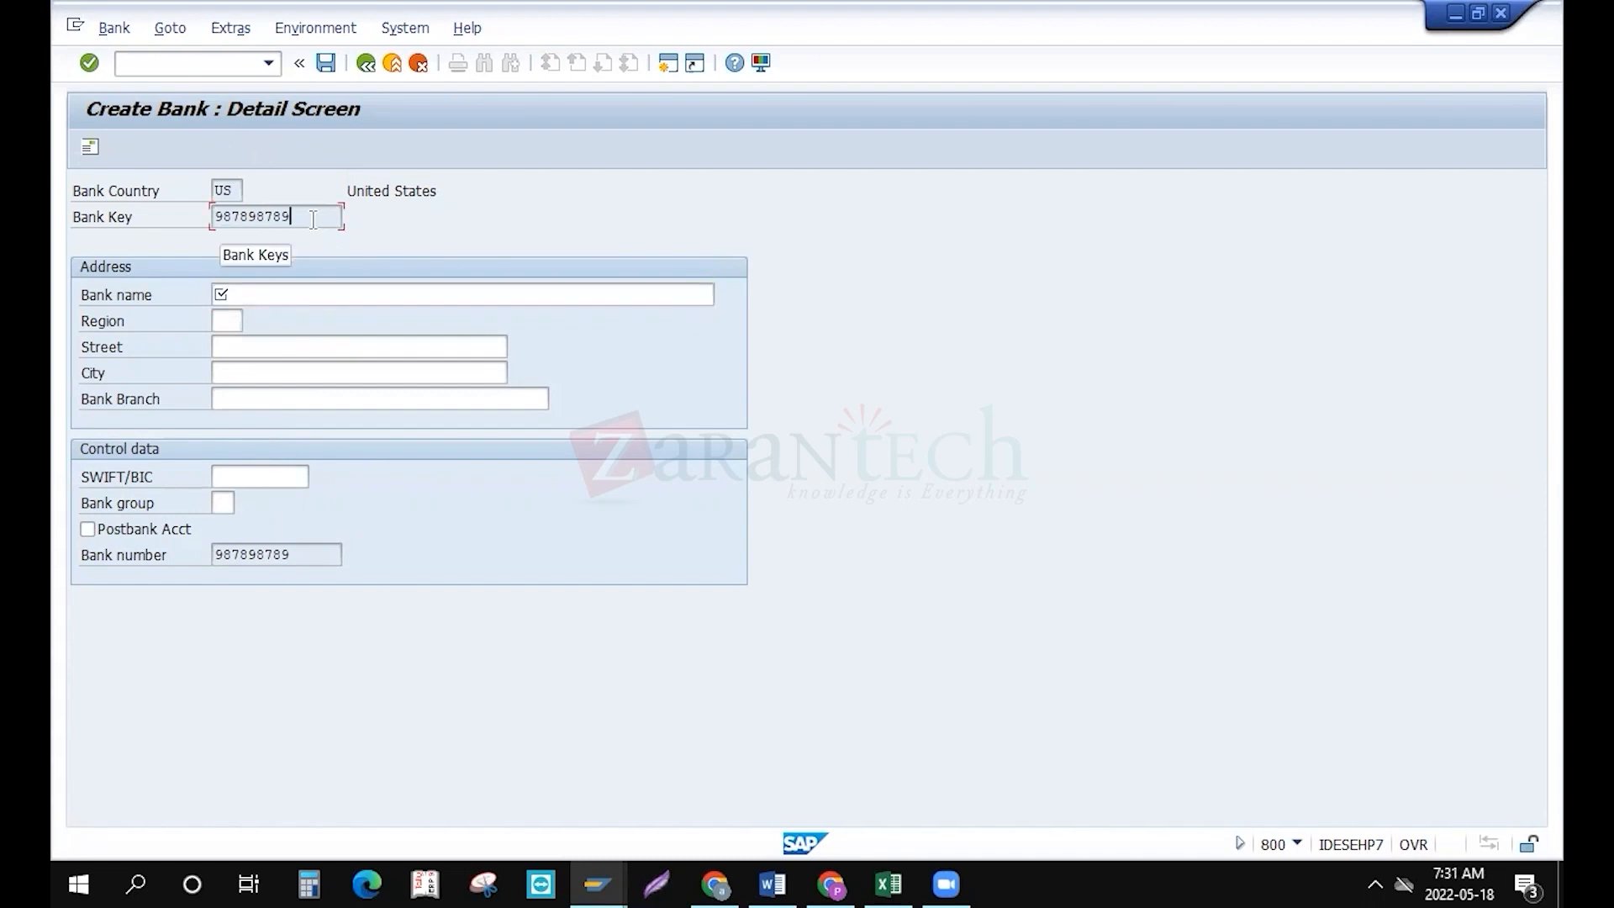
pyautogui.press('F12')
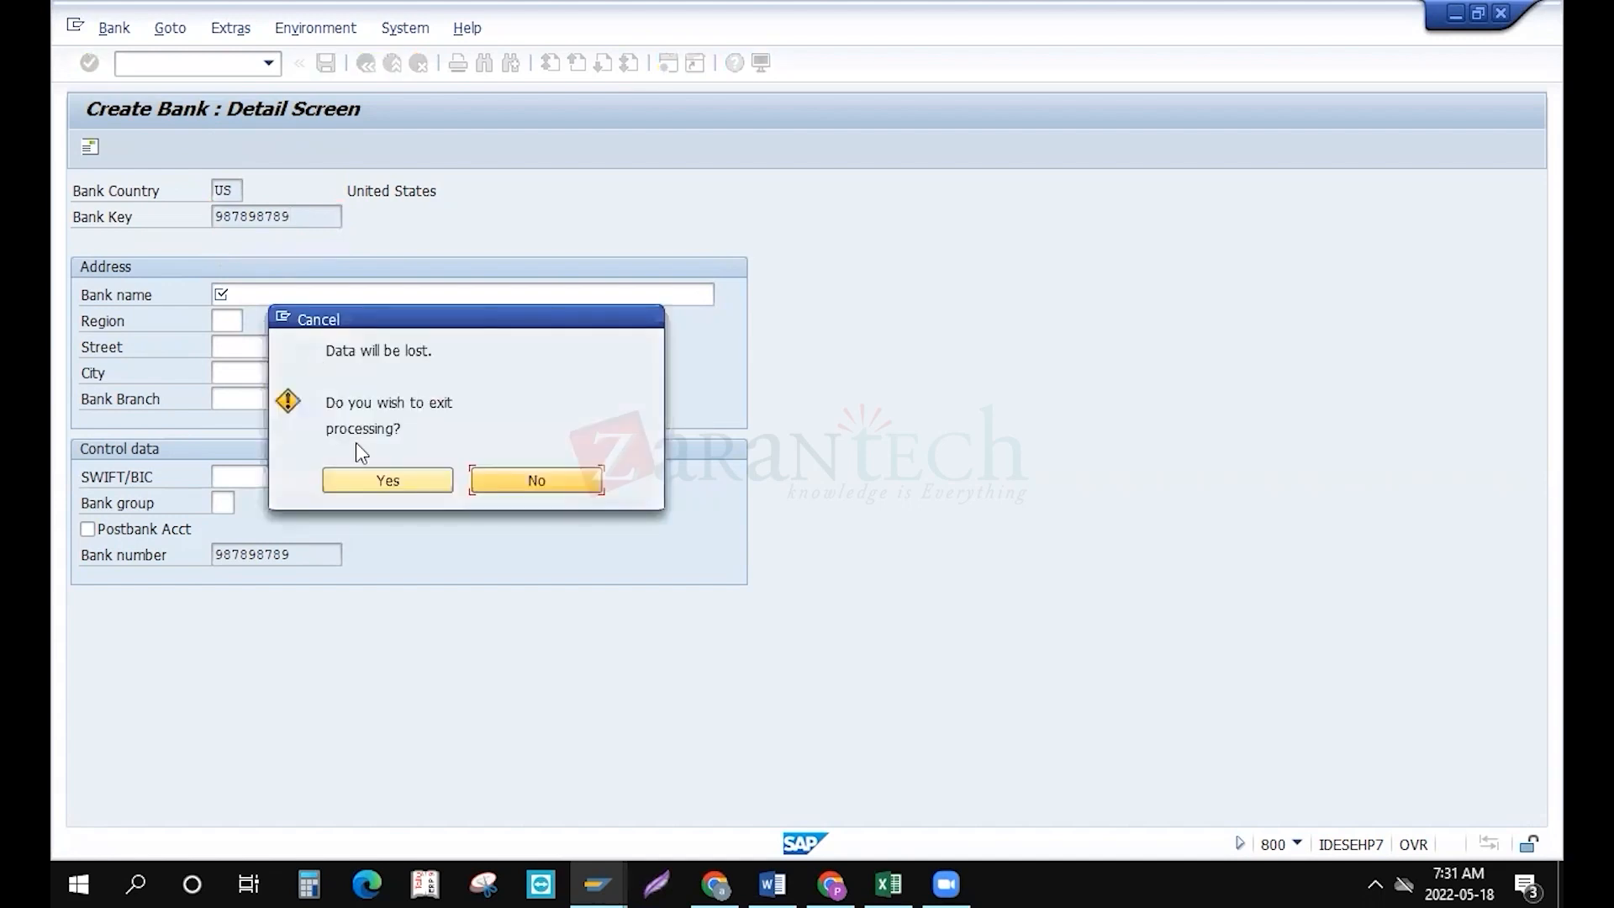
pyautogui.click(389, 486)
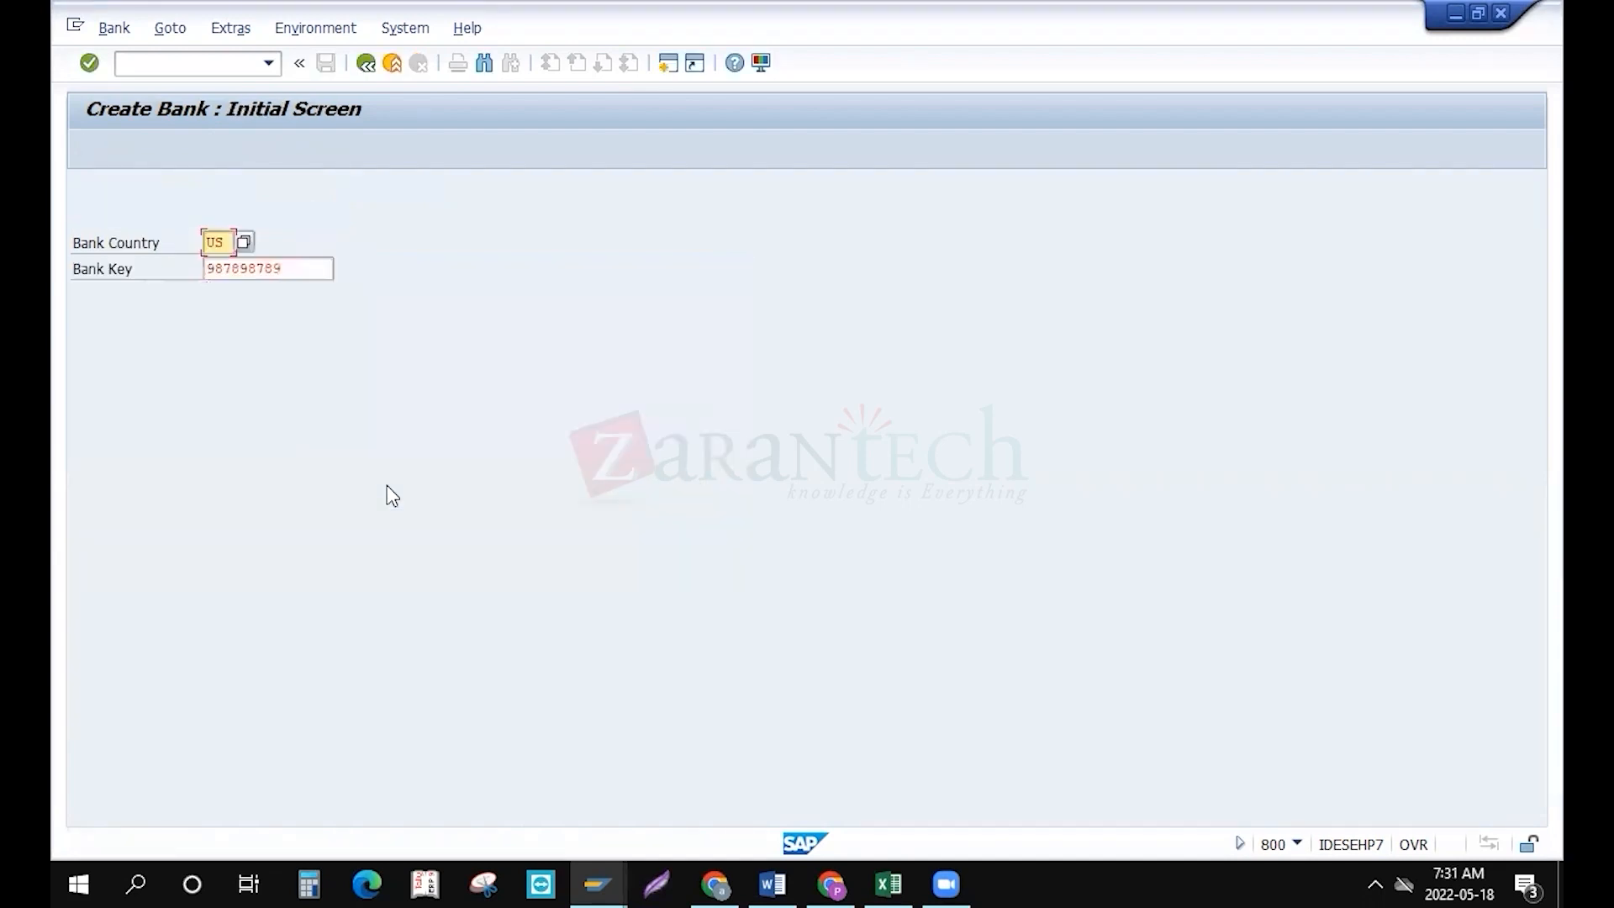
pyautogui.click(366, 63)
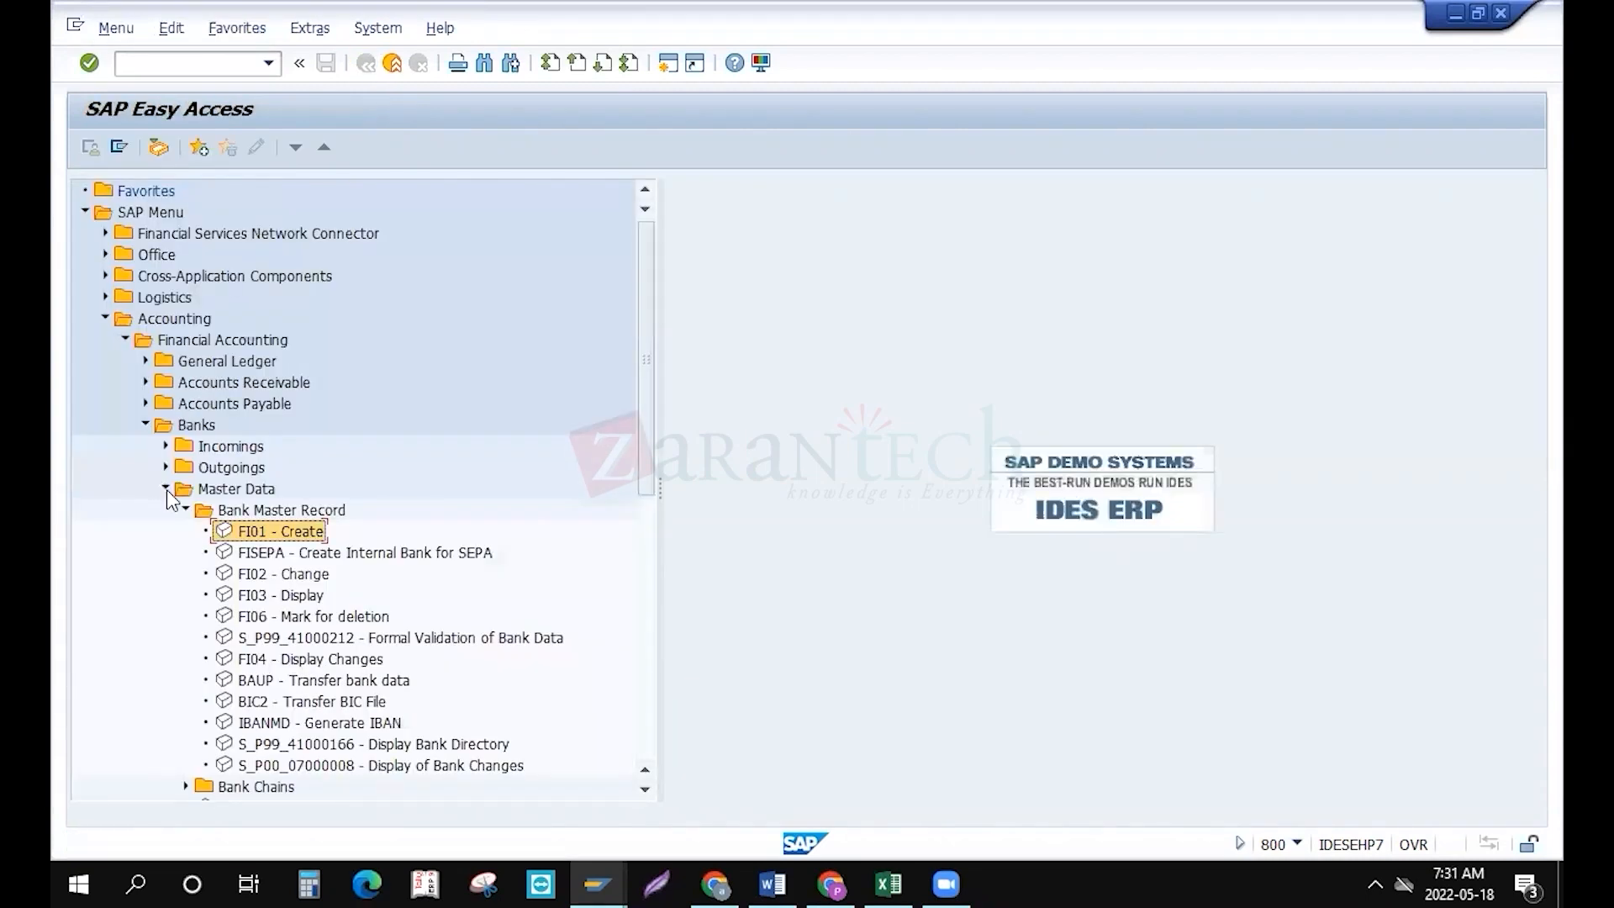
# Collapse the Banks folder, expand Accounts Payable > Periodic Processing, and open transaction F110 - Payments
pyautogui.click(166, 490)
pyautogui.click(146, 426)
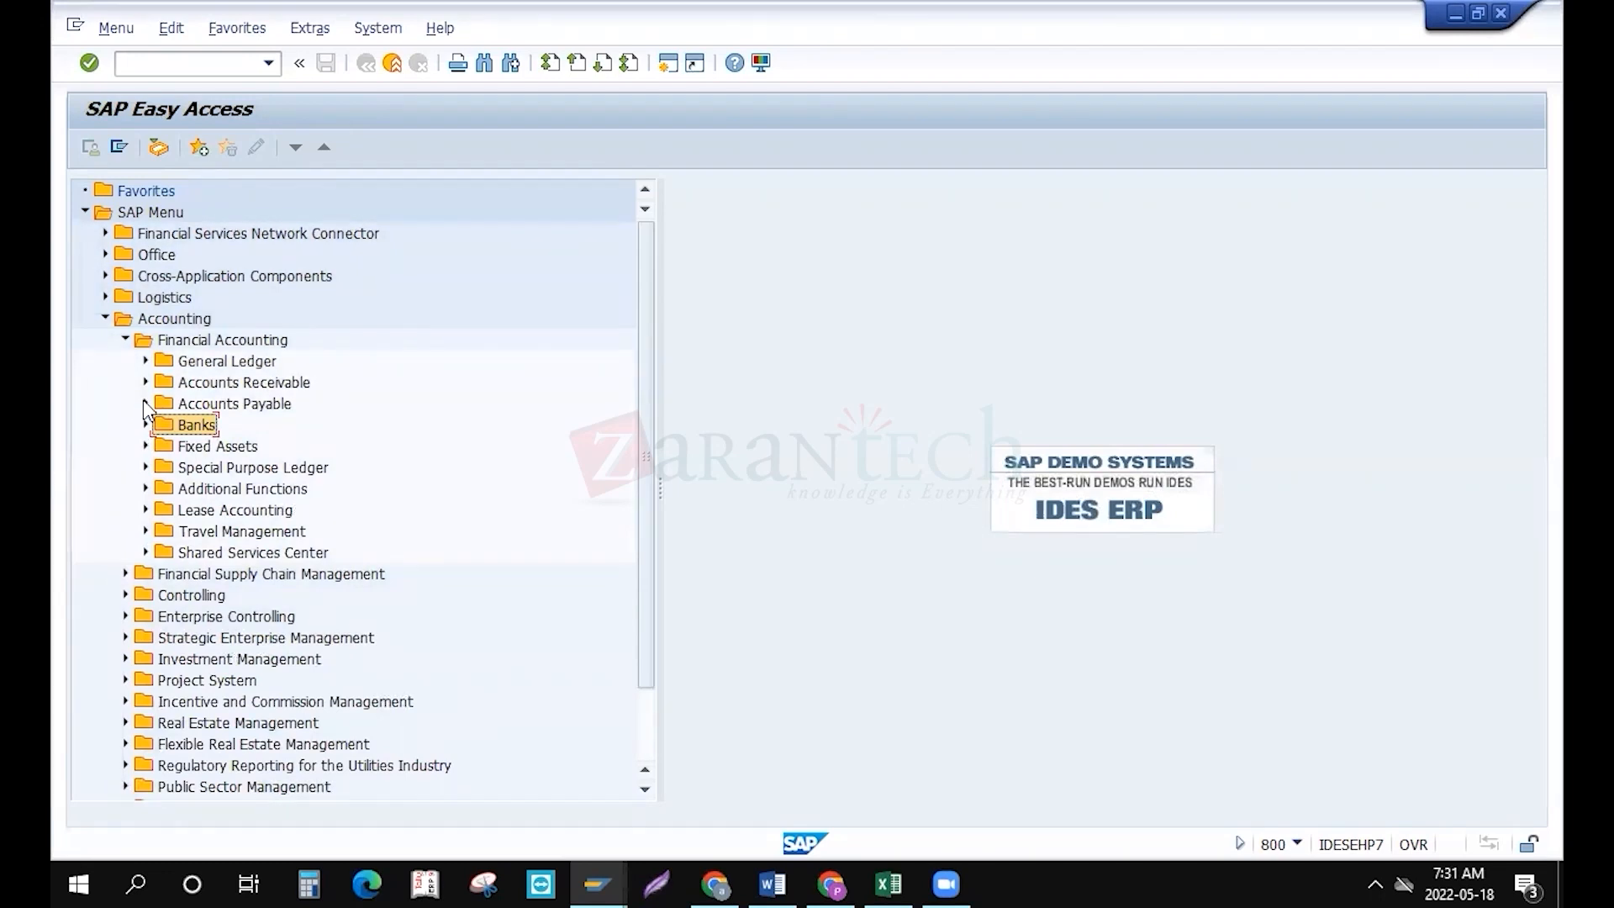
pyautogui.click(145, 404)
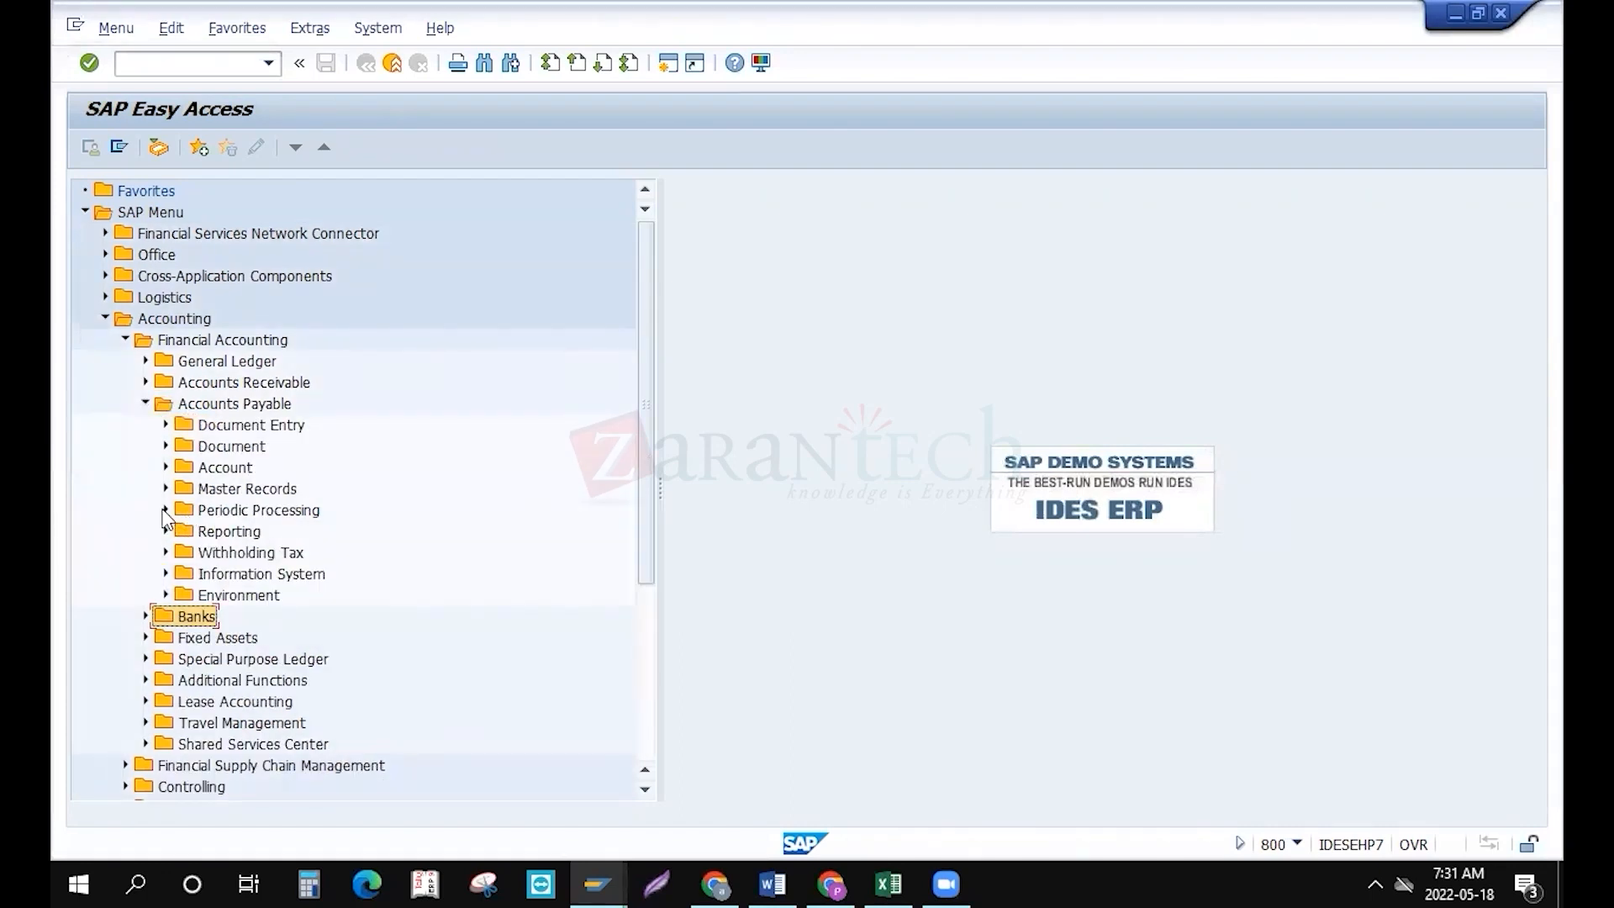
pyautogui.click(164, 509)
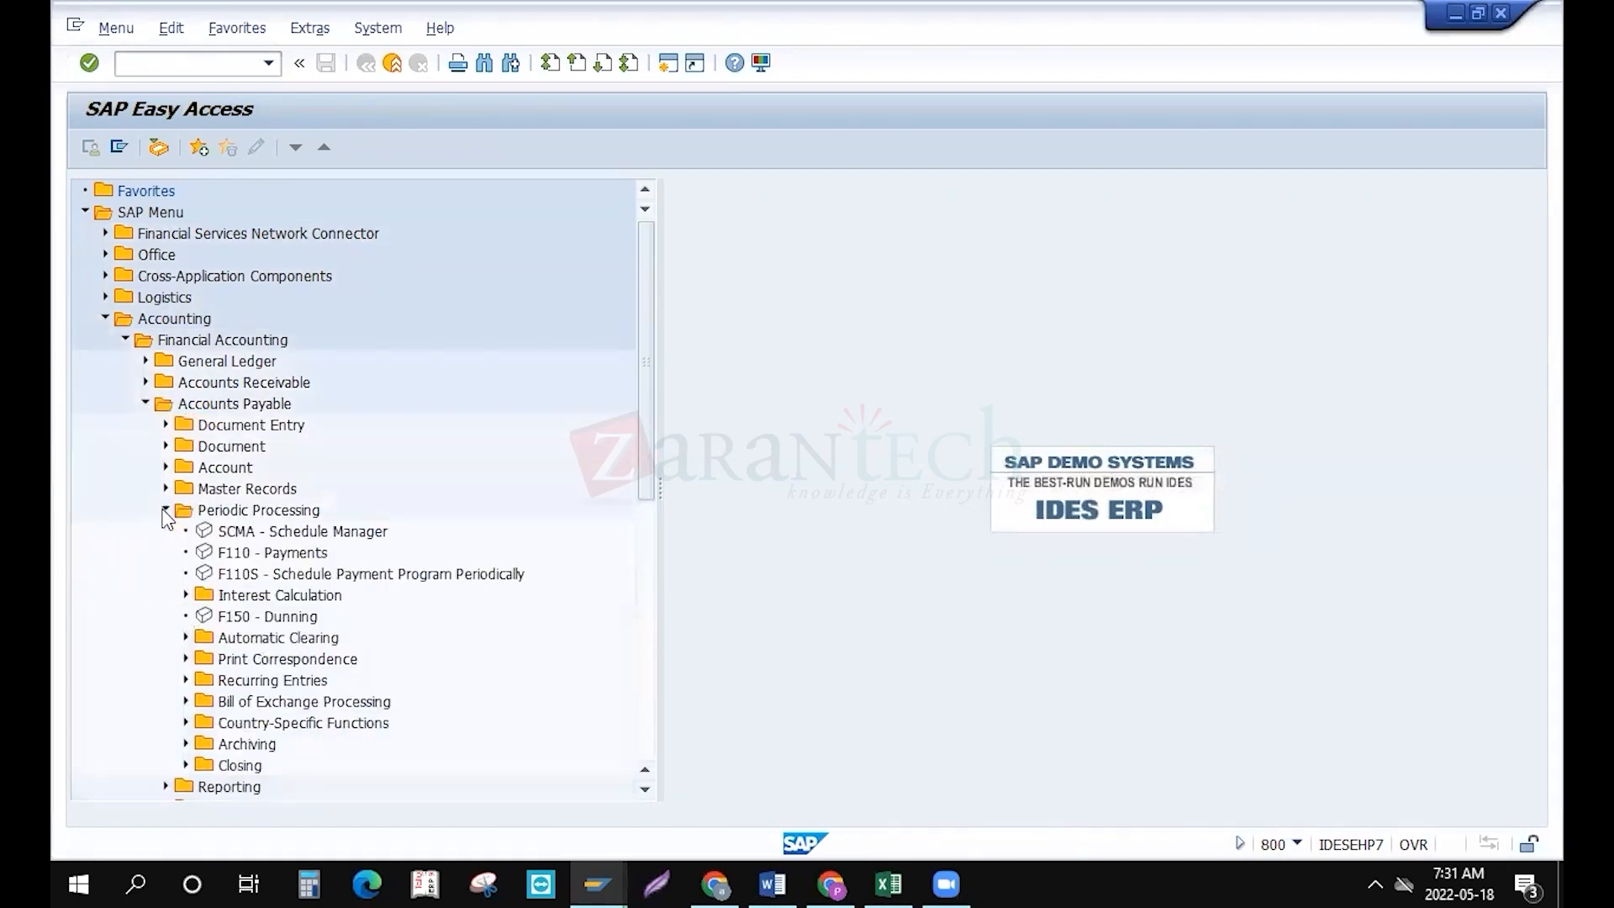
pyautogui.click(269, 554)
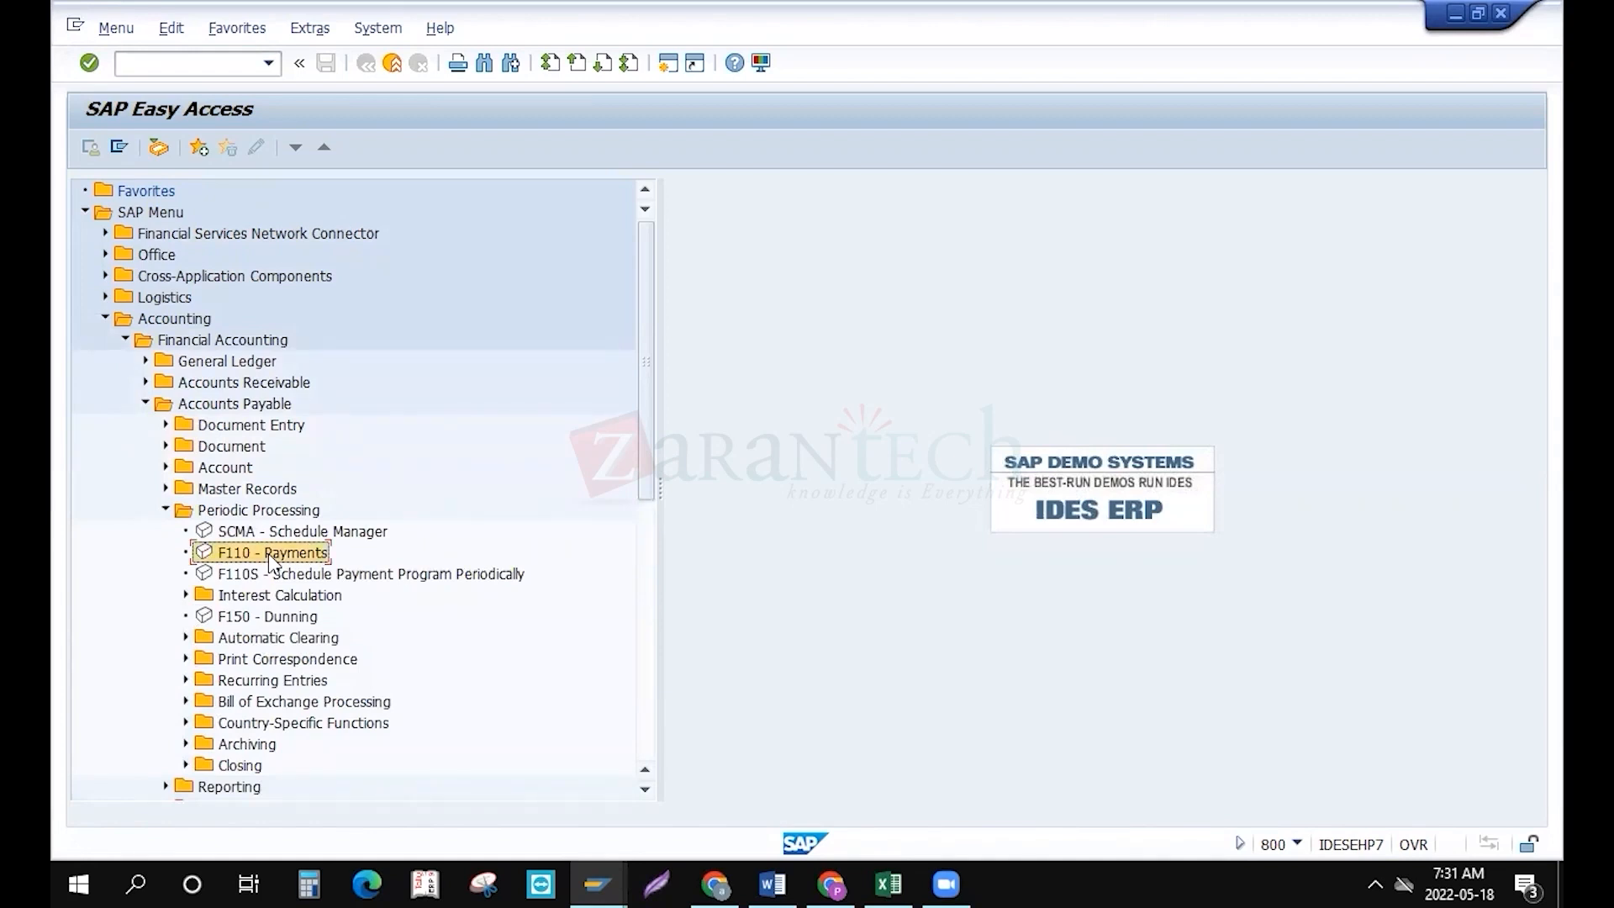
pyautogui.doubleClick(269, 554)
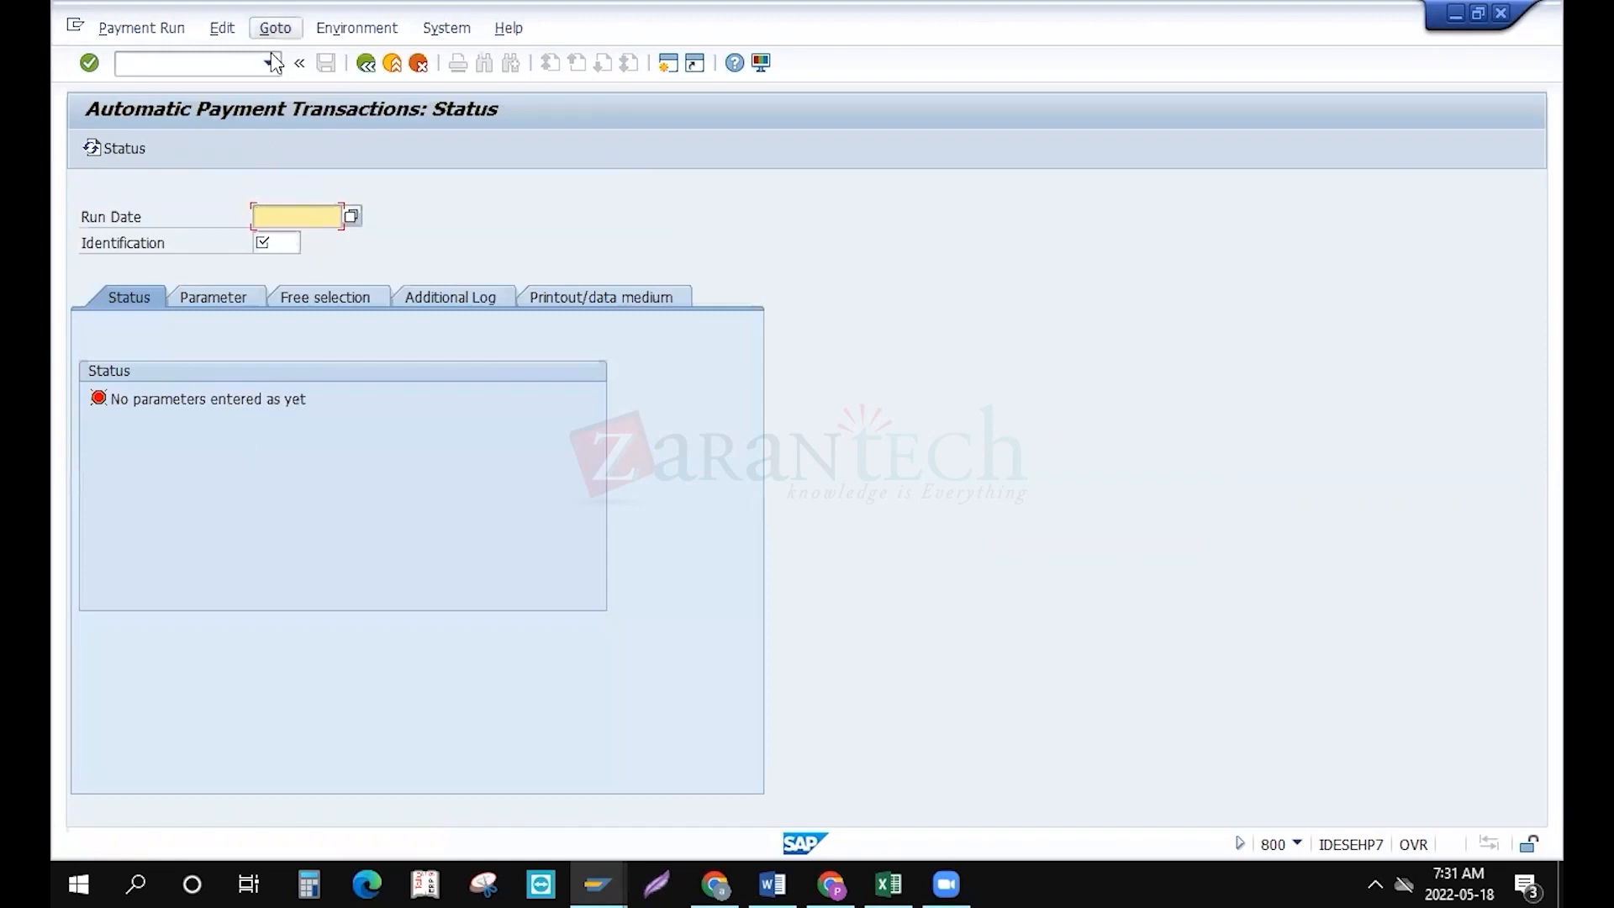
# Open the check information number ranges from the automatic payment transaction and check the Check Lots screen's transaction code
pyautogui.click(357, 28)
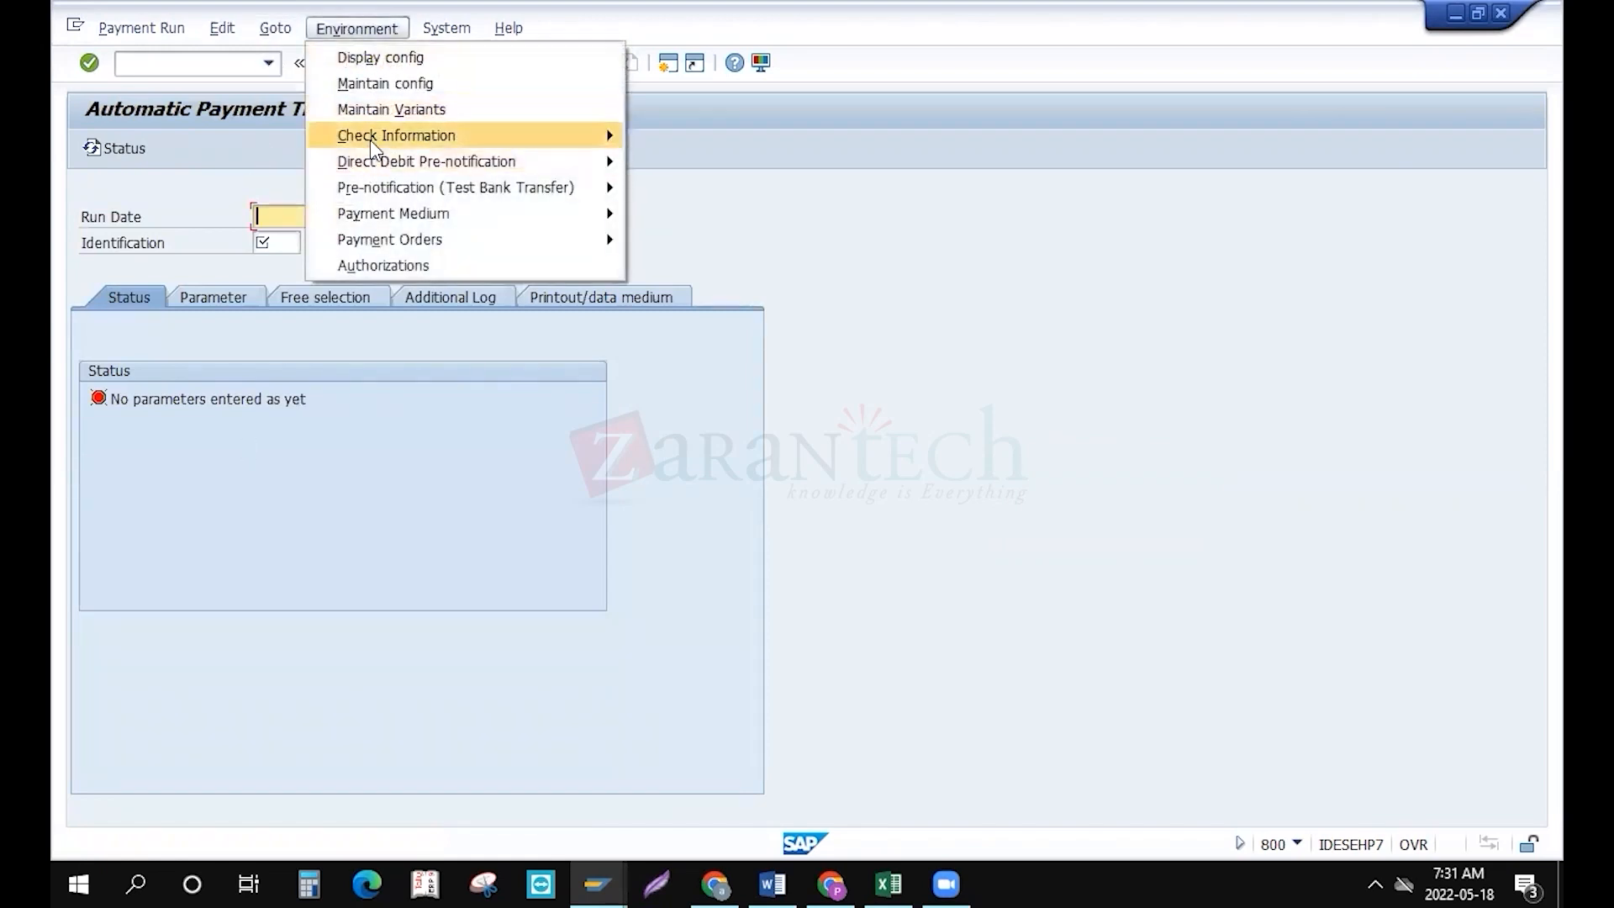
pyautogui.moveTo(371, 141)
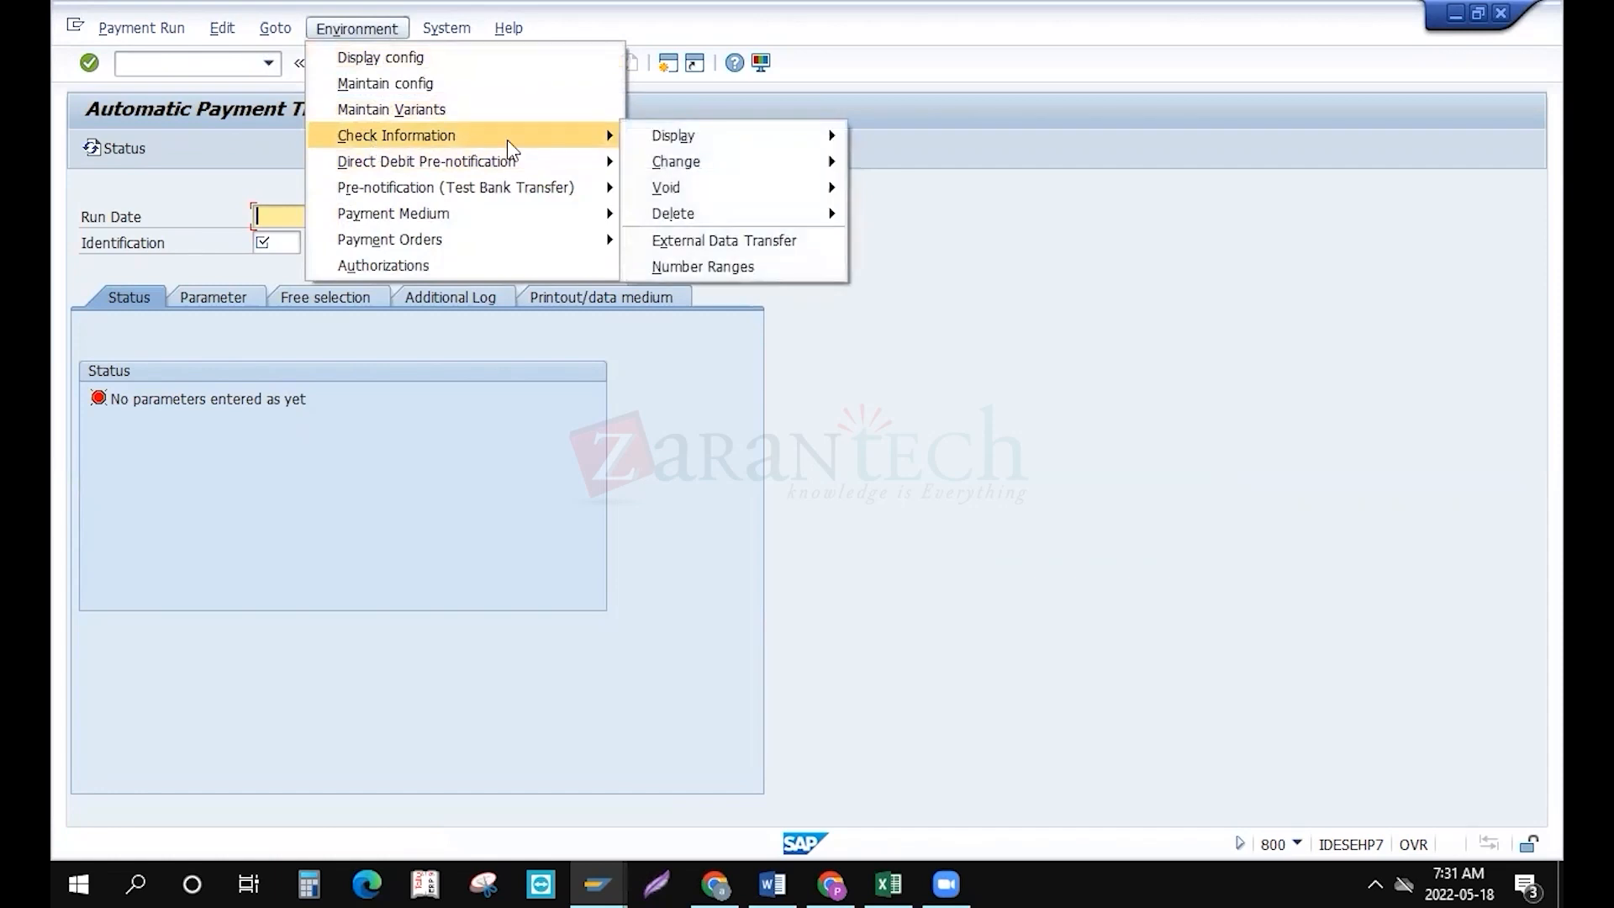
pyautogui.click(713, 264)
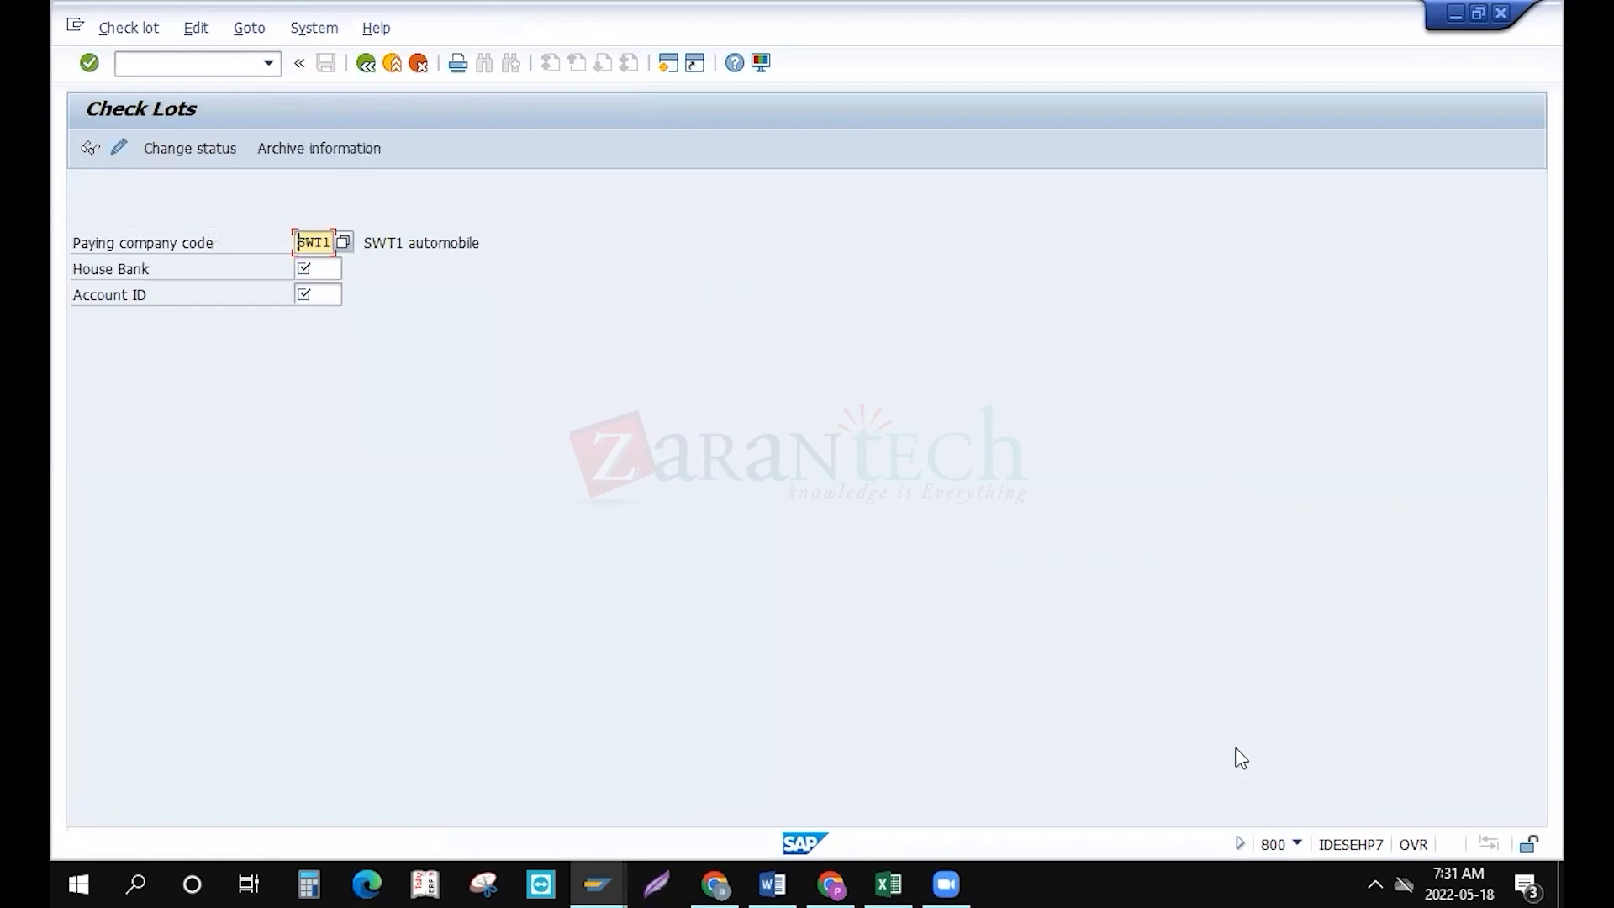
pyautogui.click(1297, 844)
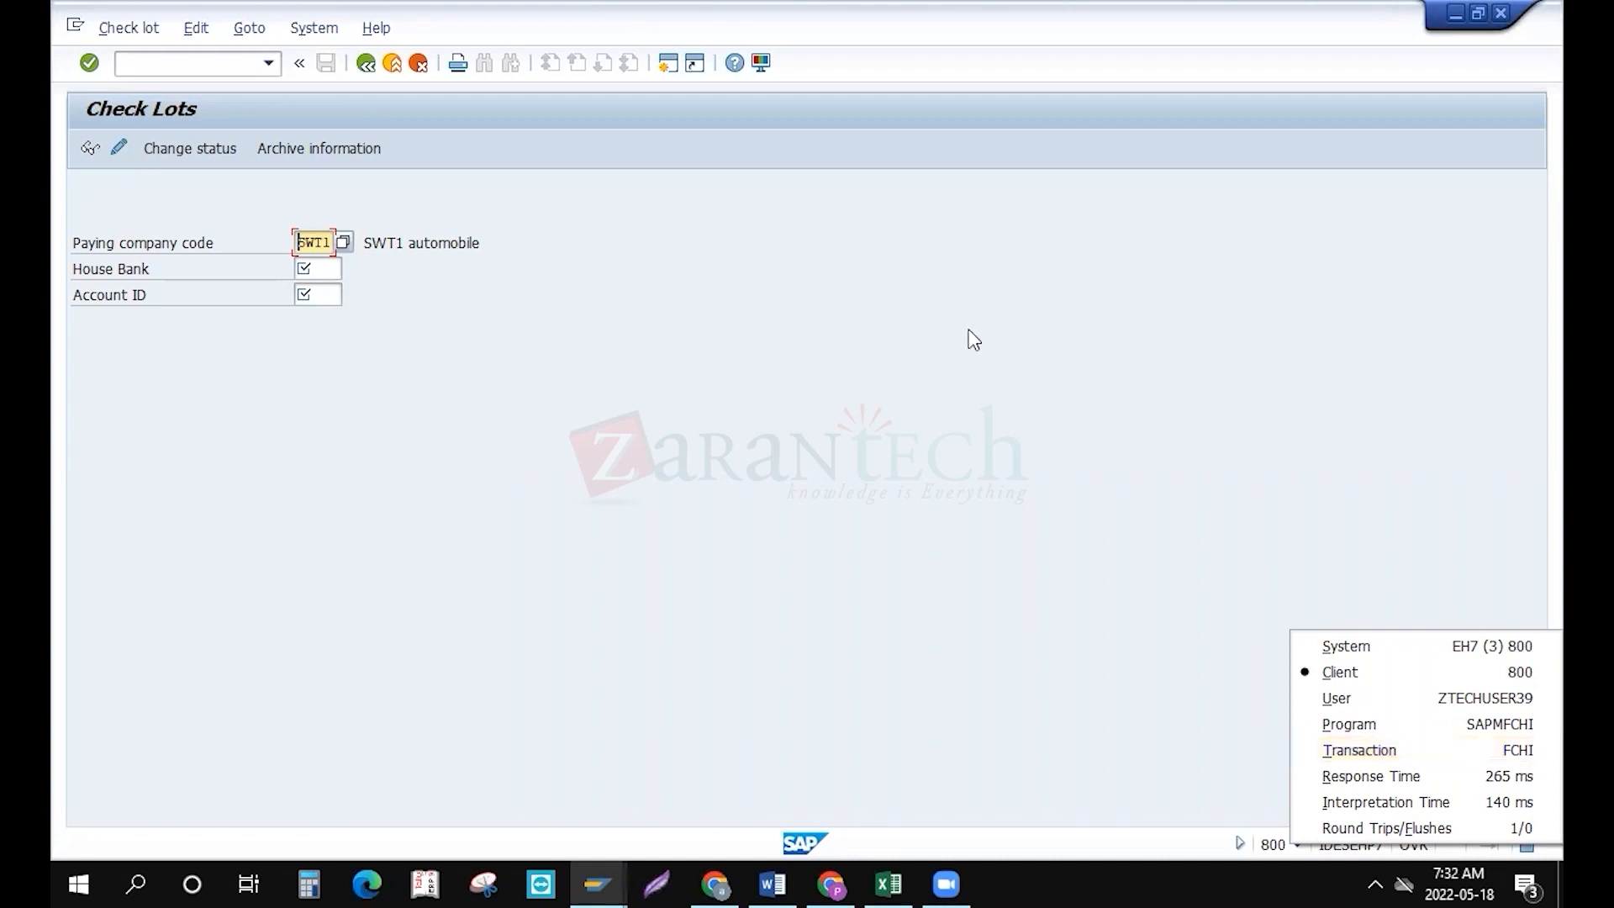
pyautogui.click(496, 302)
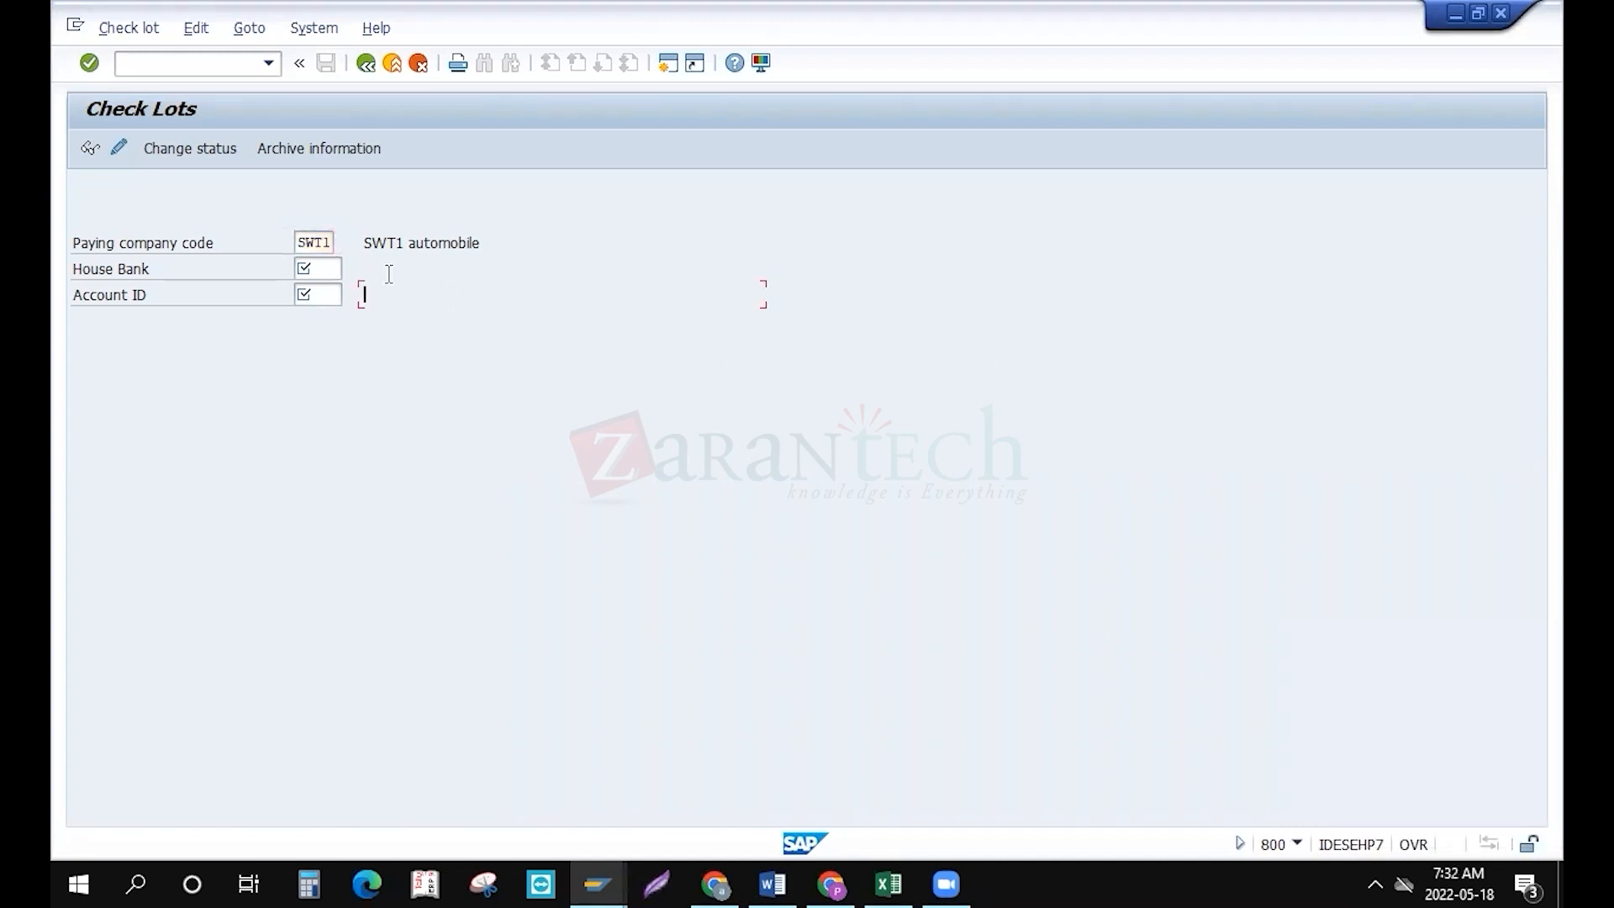
# Specify house bank BOA and account ID BOA1 for paying company code SWT1 on the Check Lots screen
pyautogui.click(319, 244)
pyautogui.click(324, 269)
pyautogui.write('boa')
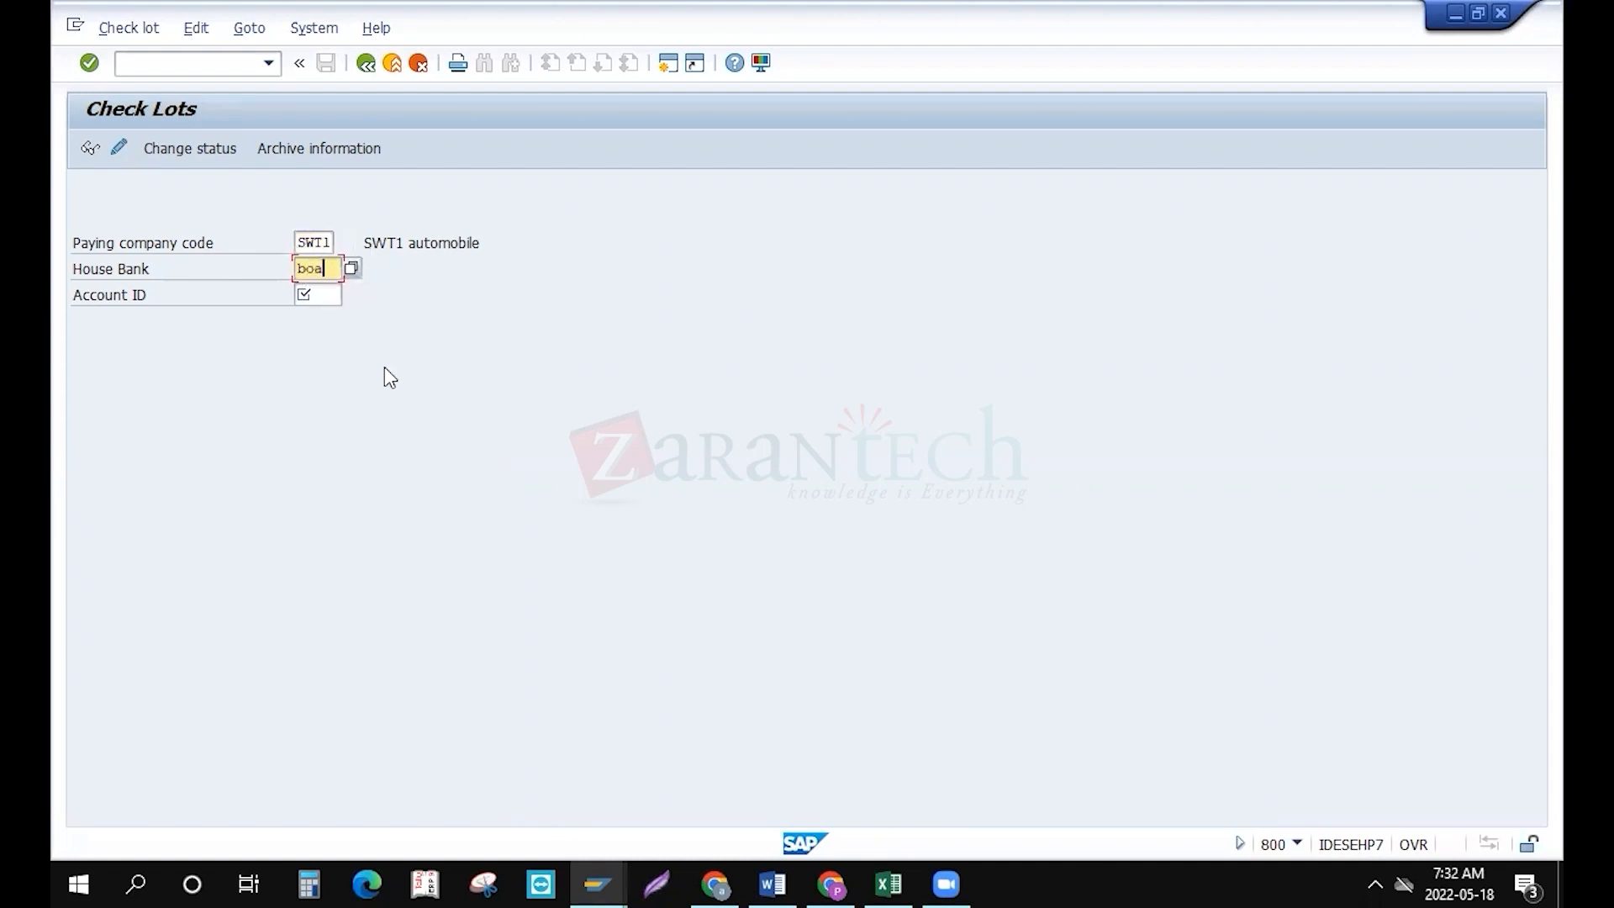
pyautogui.click(319, 295)
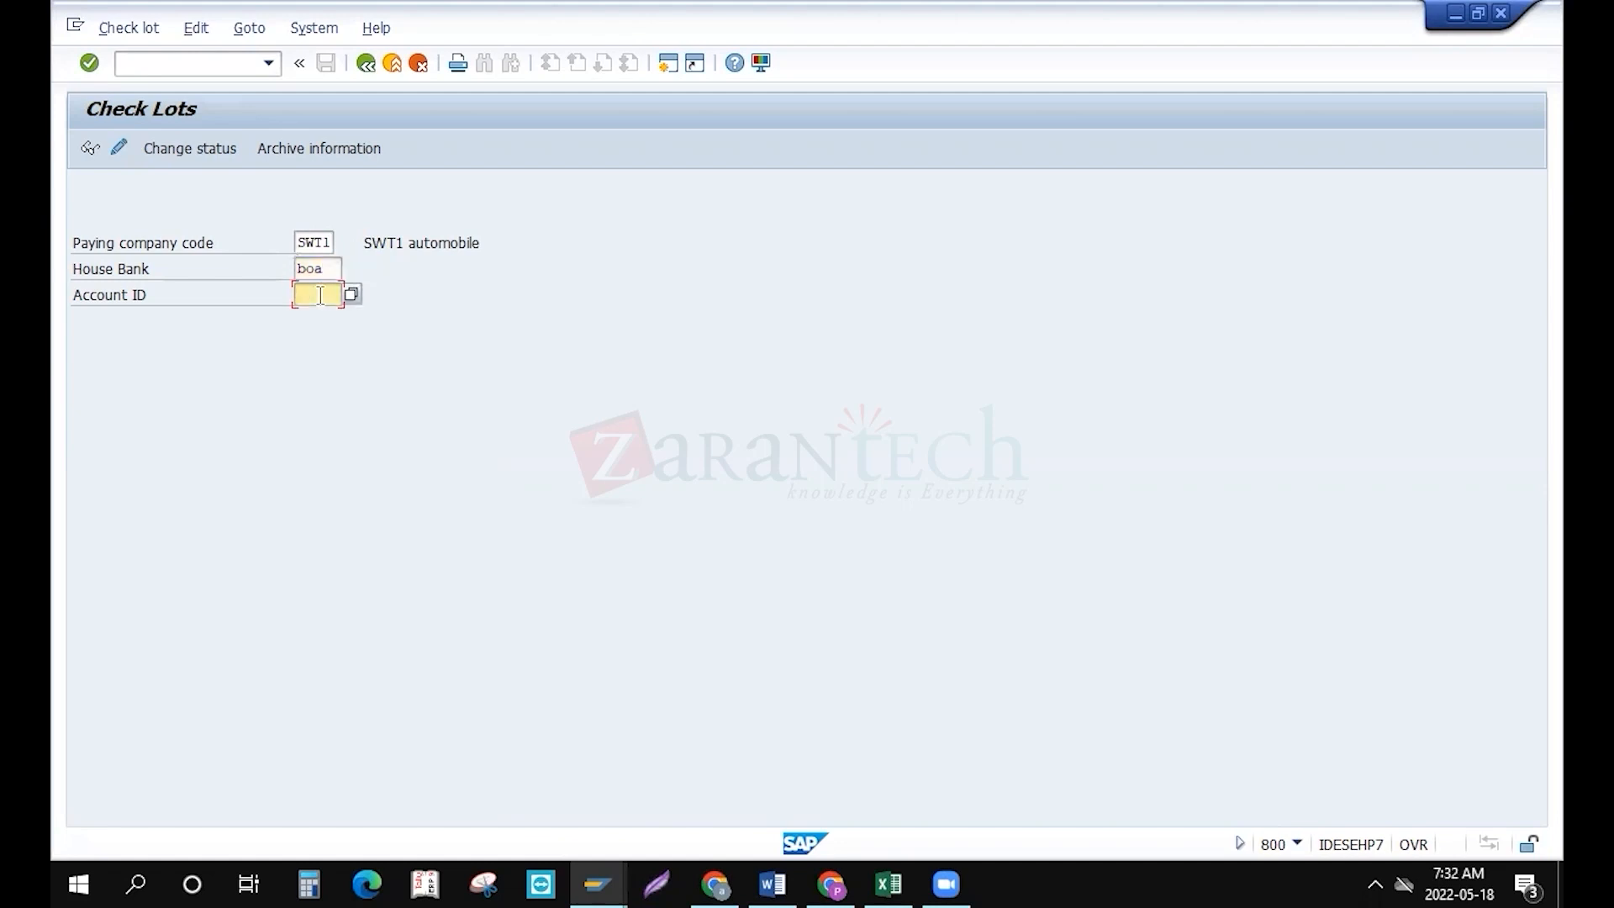
pyautogui.write('boa1')
pyautogui.press('Return')
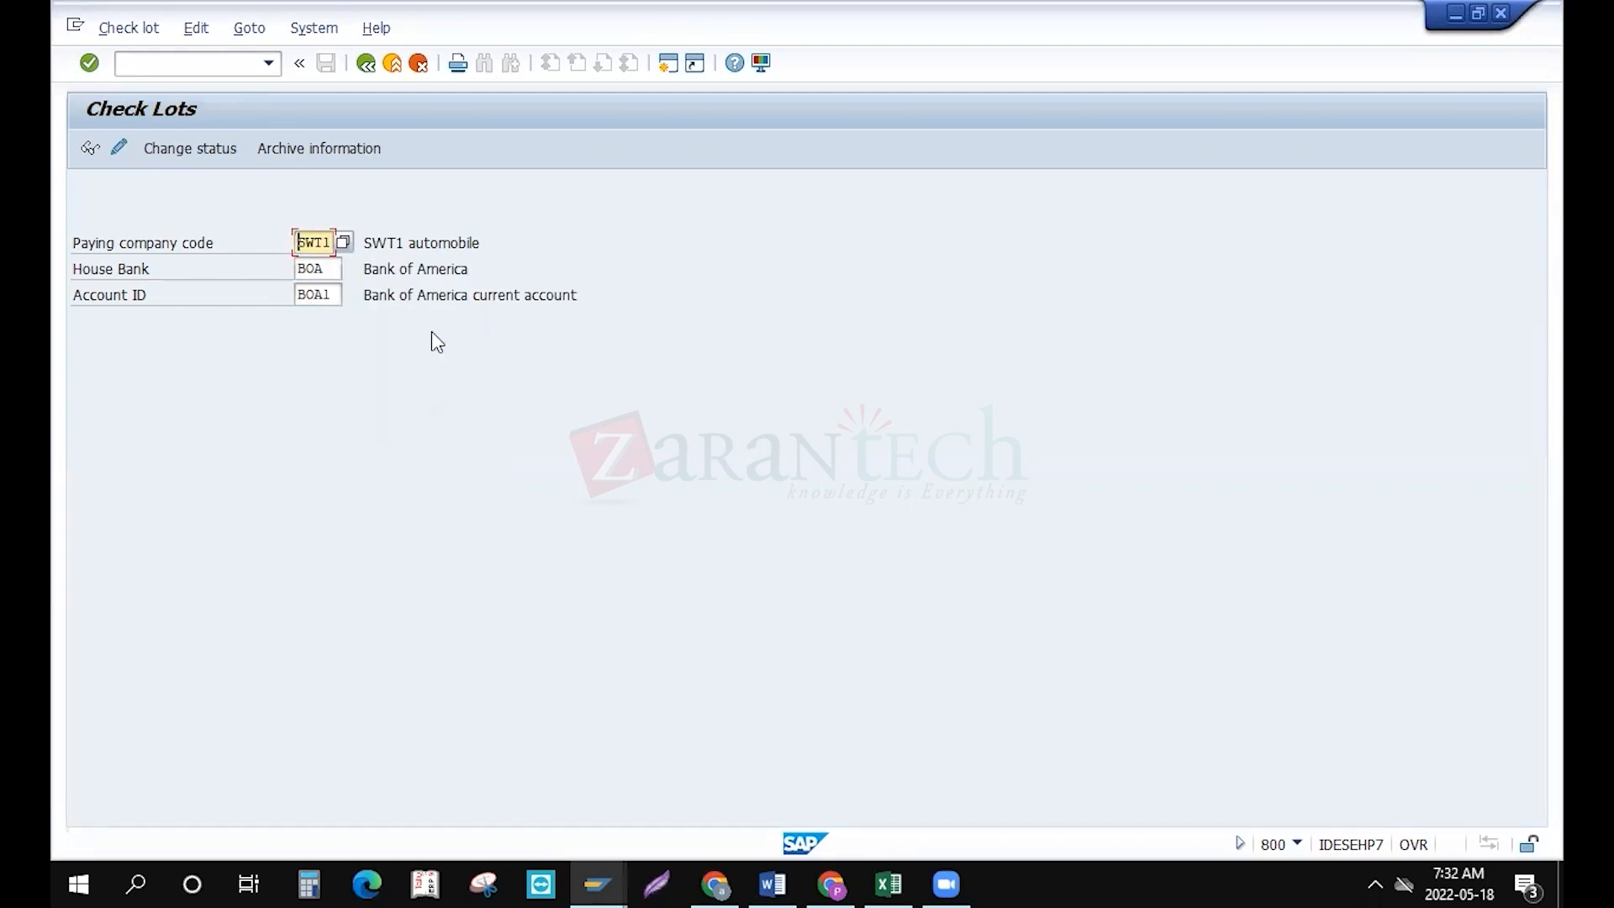
pyautogui.click(339, 269)
pyautogui.click(351, 269)
pyautogui.doubleClick(216, 383)
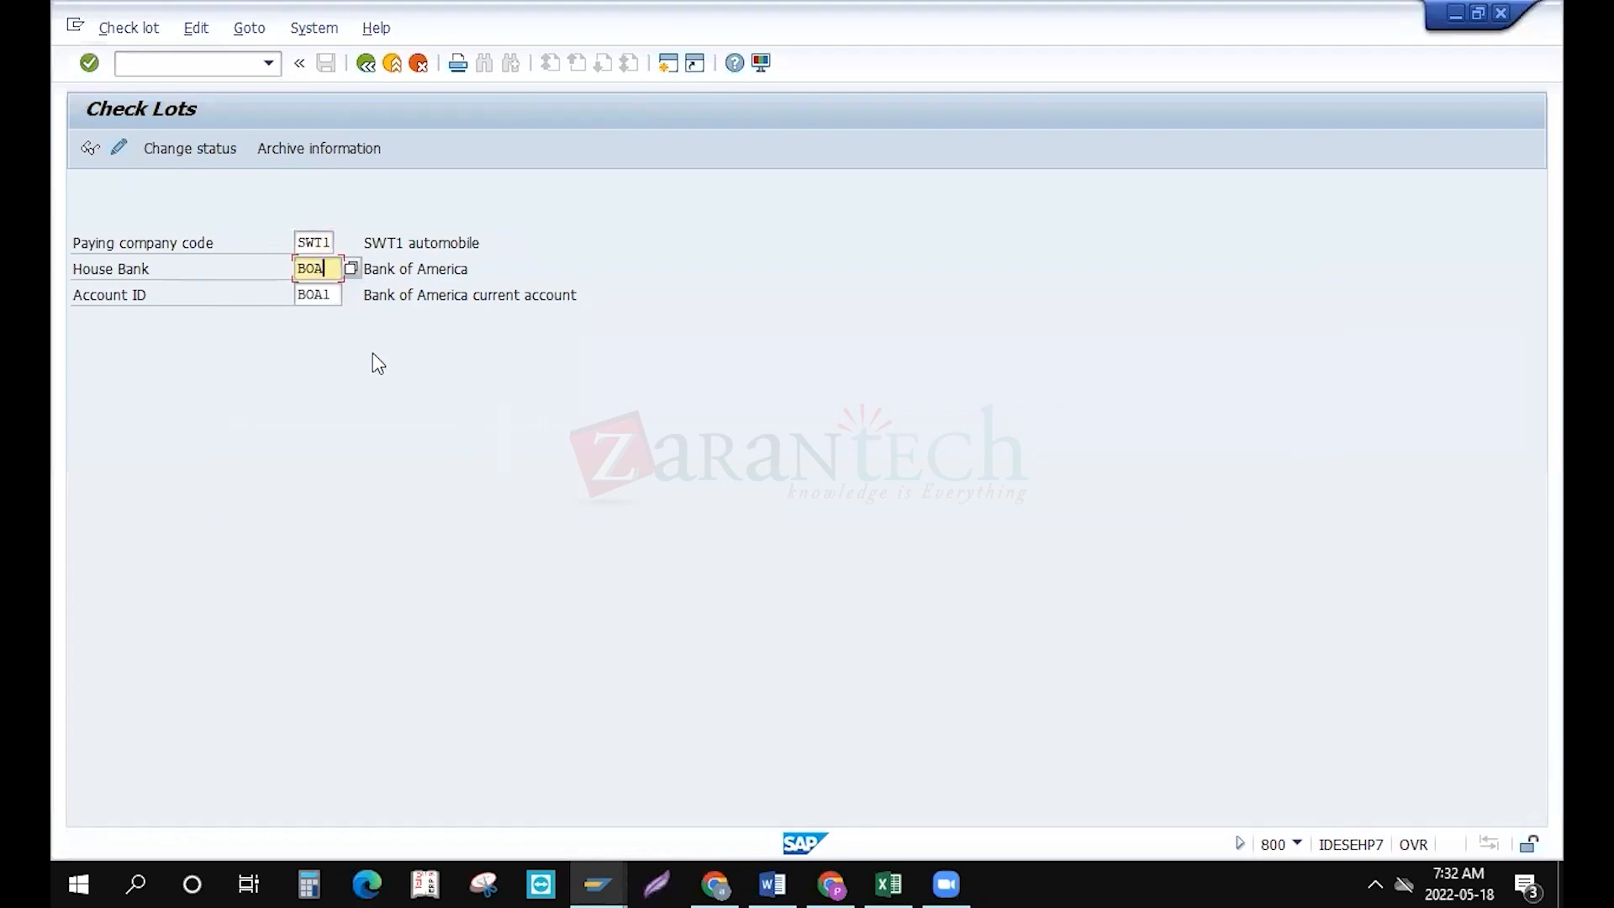
# Start a new check lot in change mode with lot number 1 and check numbers 1000 to 2000
pyautogui.click(121, 148)
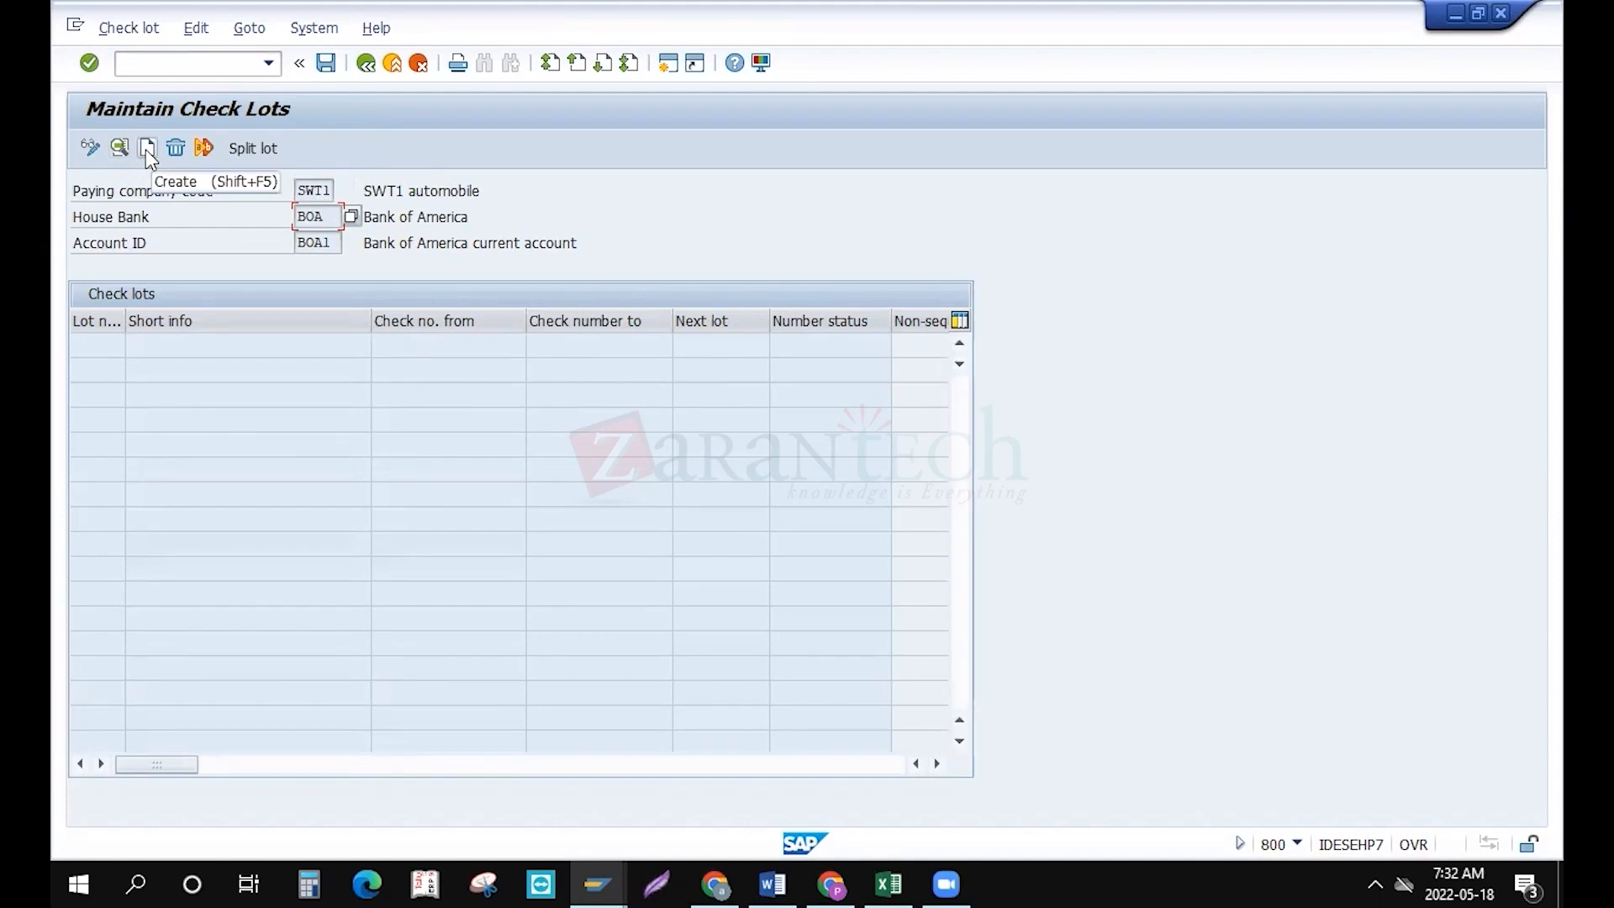
pyautogui.click(146, 149)
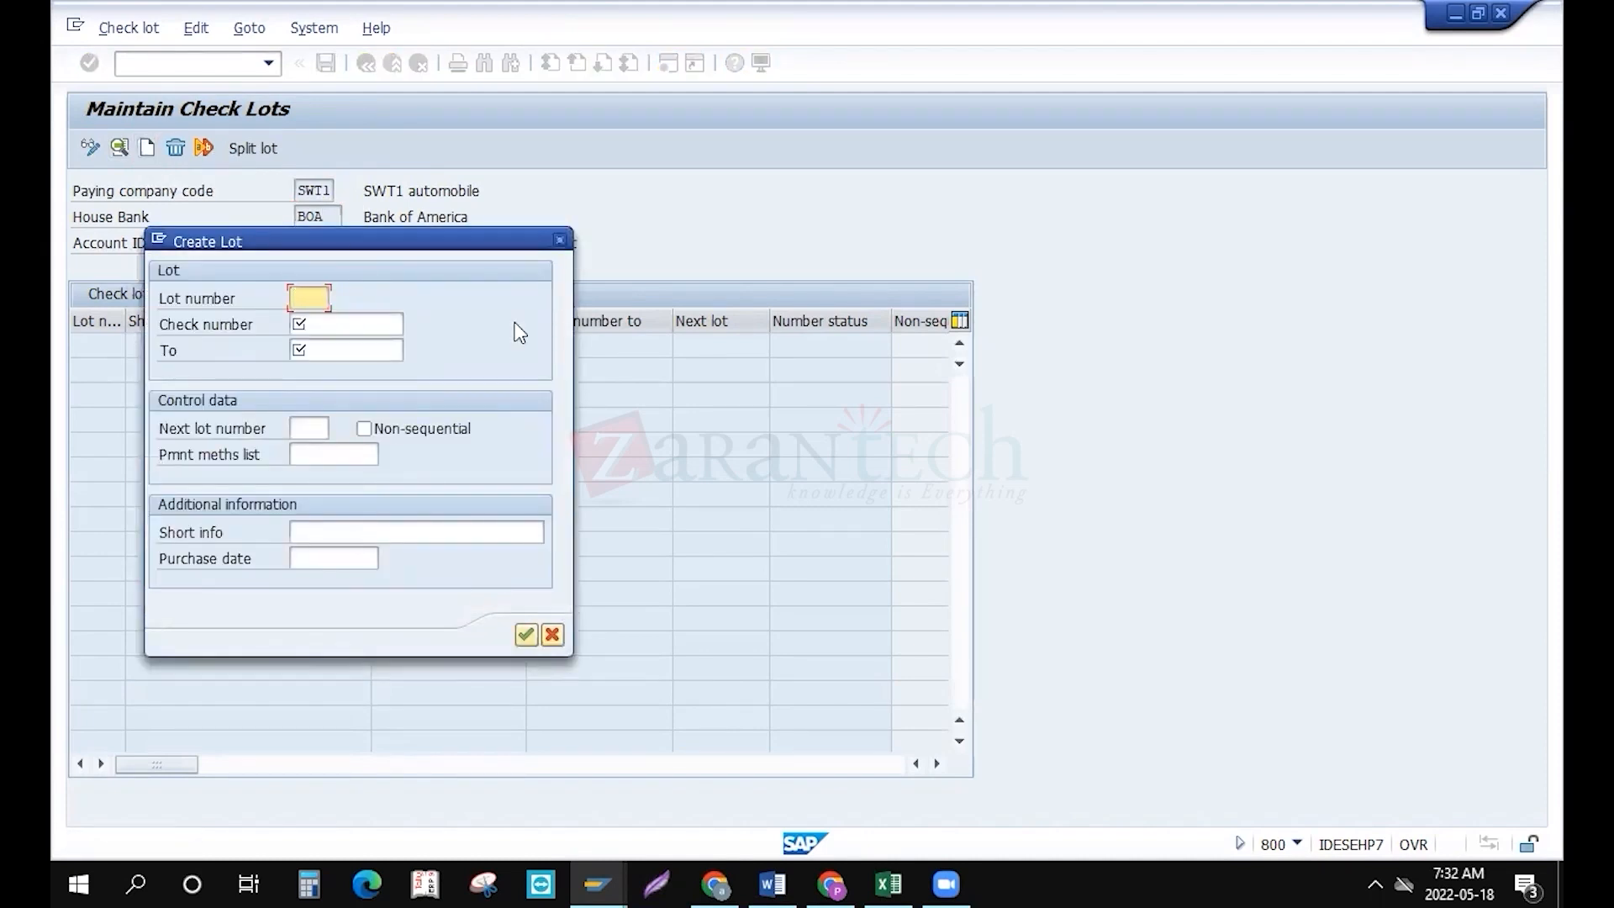
pyautogui.write('1')
pyautogui.click(370, 320)
pyautogui.write('1000')
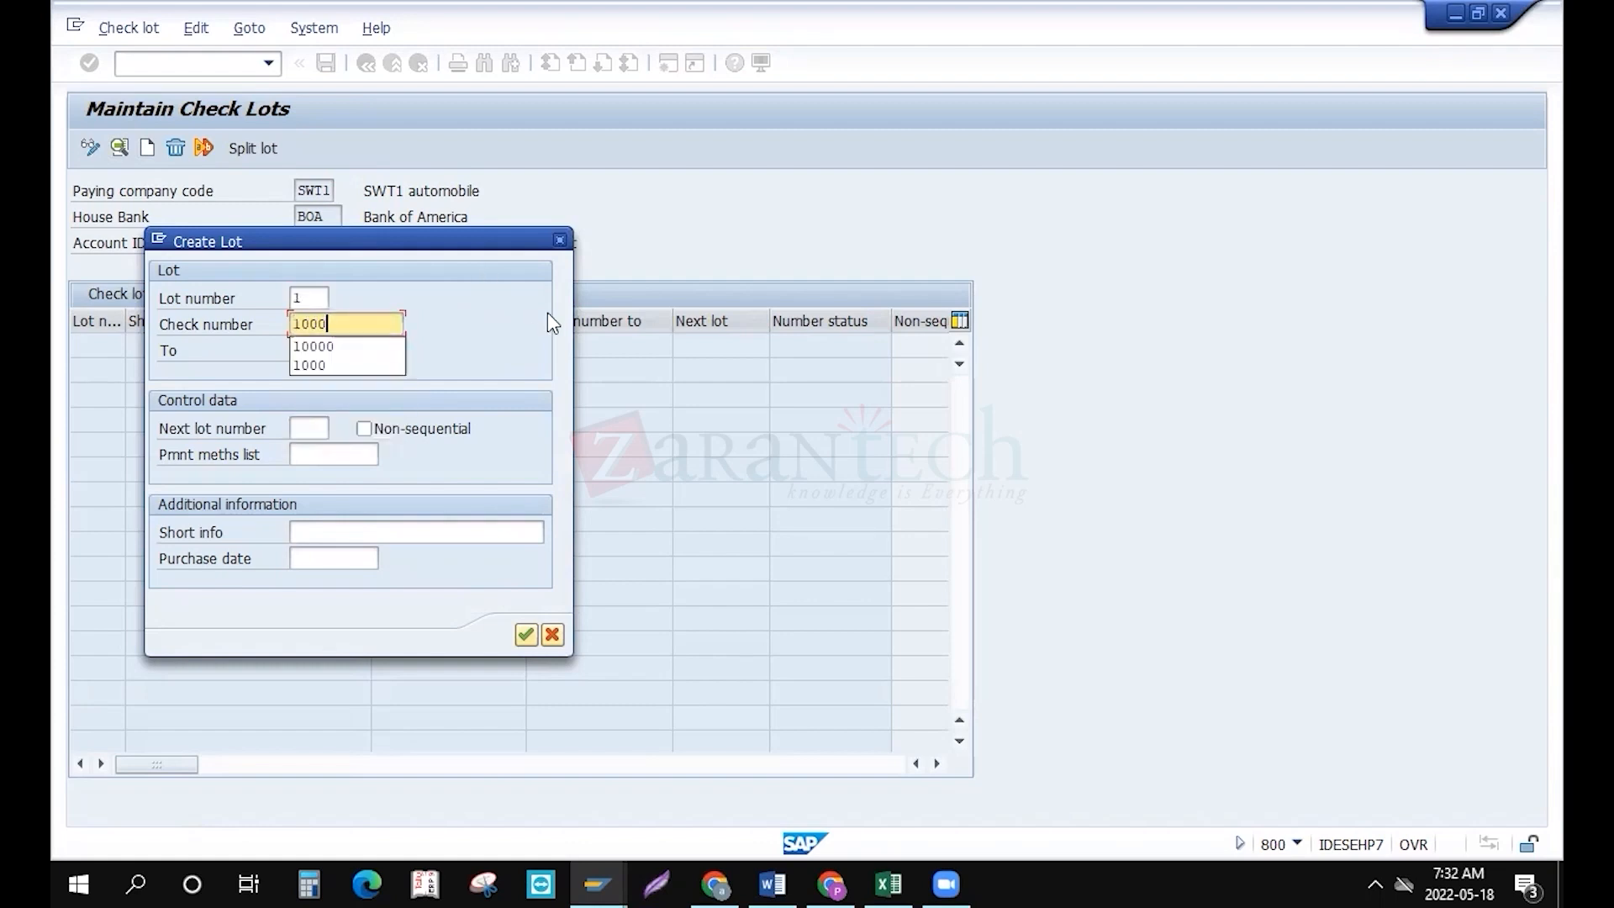
pyautogui.press('Tab')
pyautogui.write('2000')
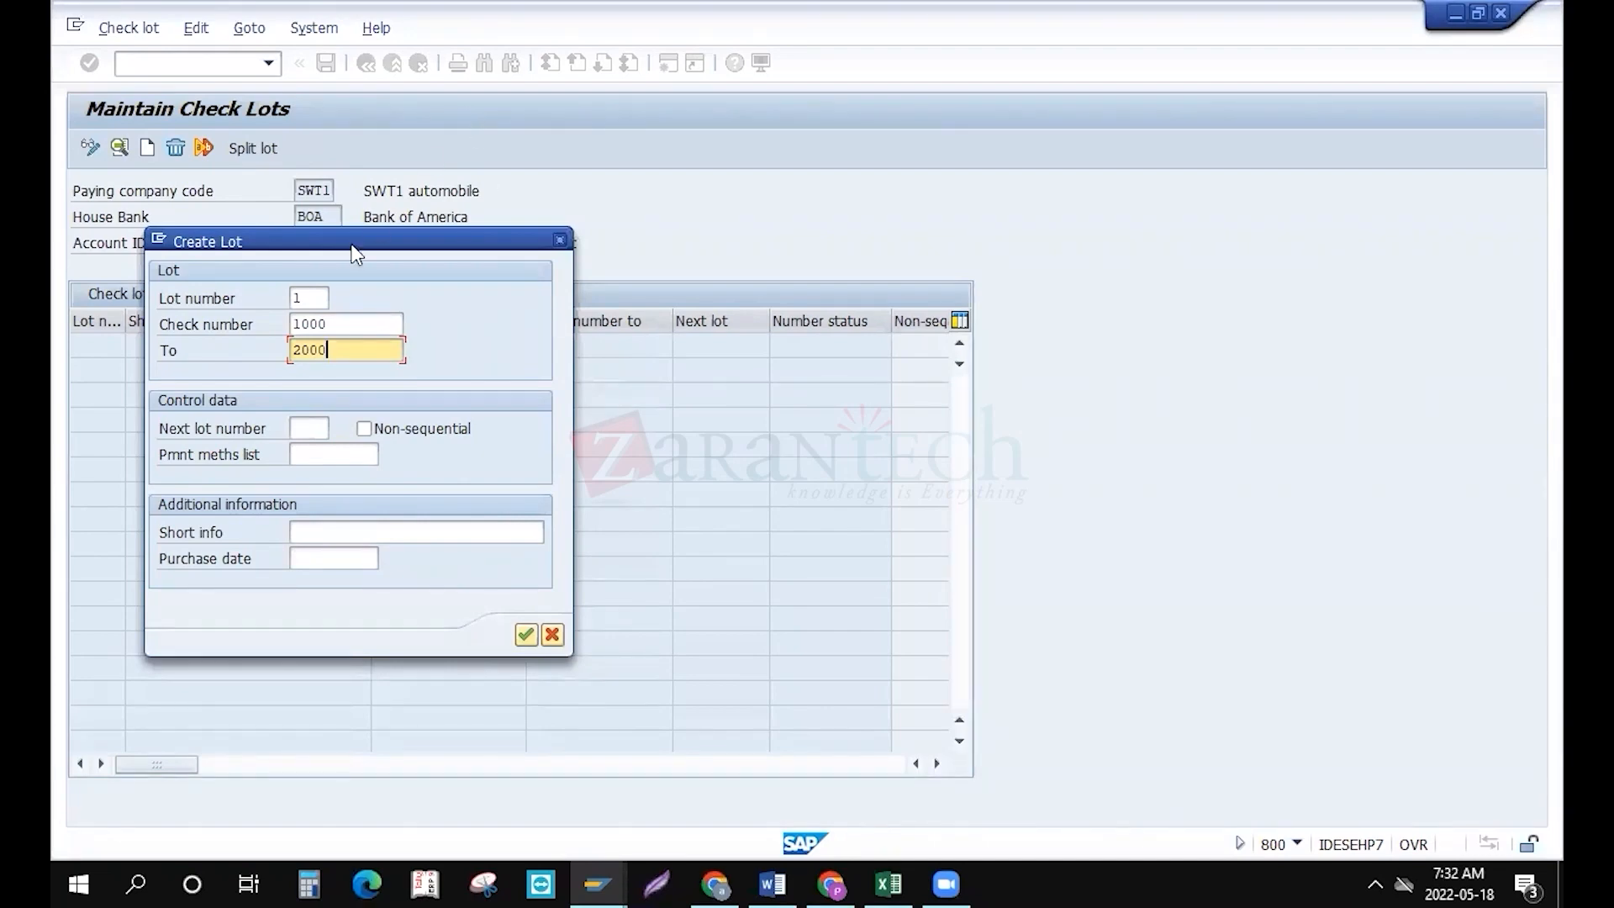
pyautogui.click(316, 290)
pyautogui.click(306, 431)
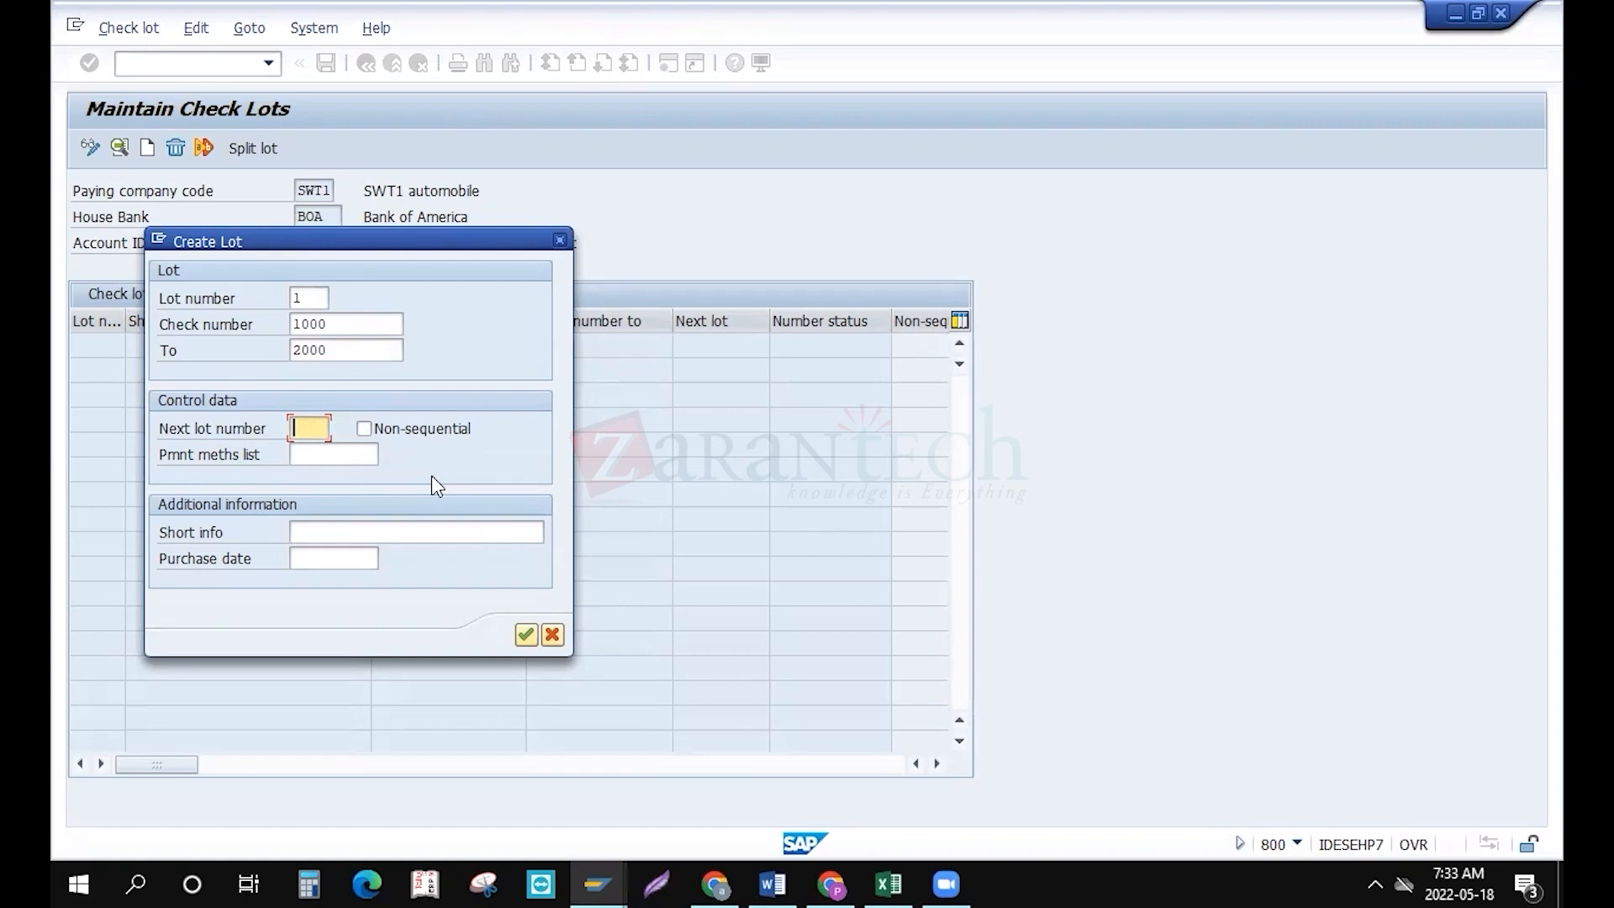
pyautogui.click(356, 328)
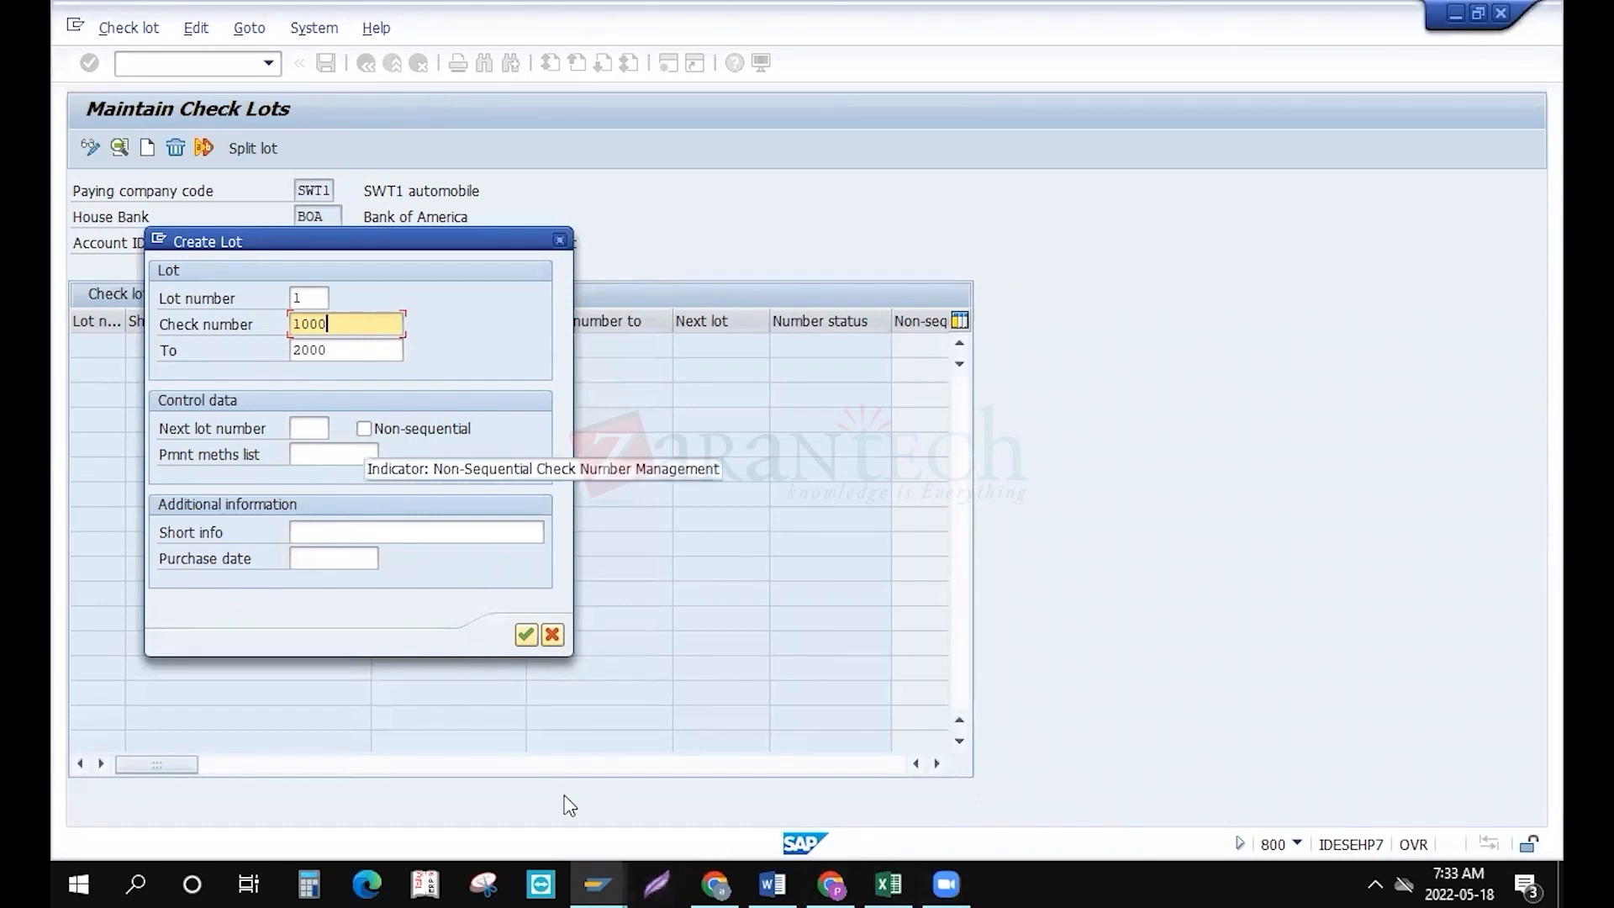
# Set the lot's short info to Automatic Payment Program and its purchase date to 18.05.2022, and confirm the new lot
pyautogui.click(408, 533)
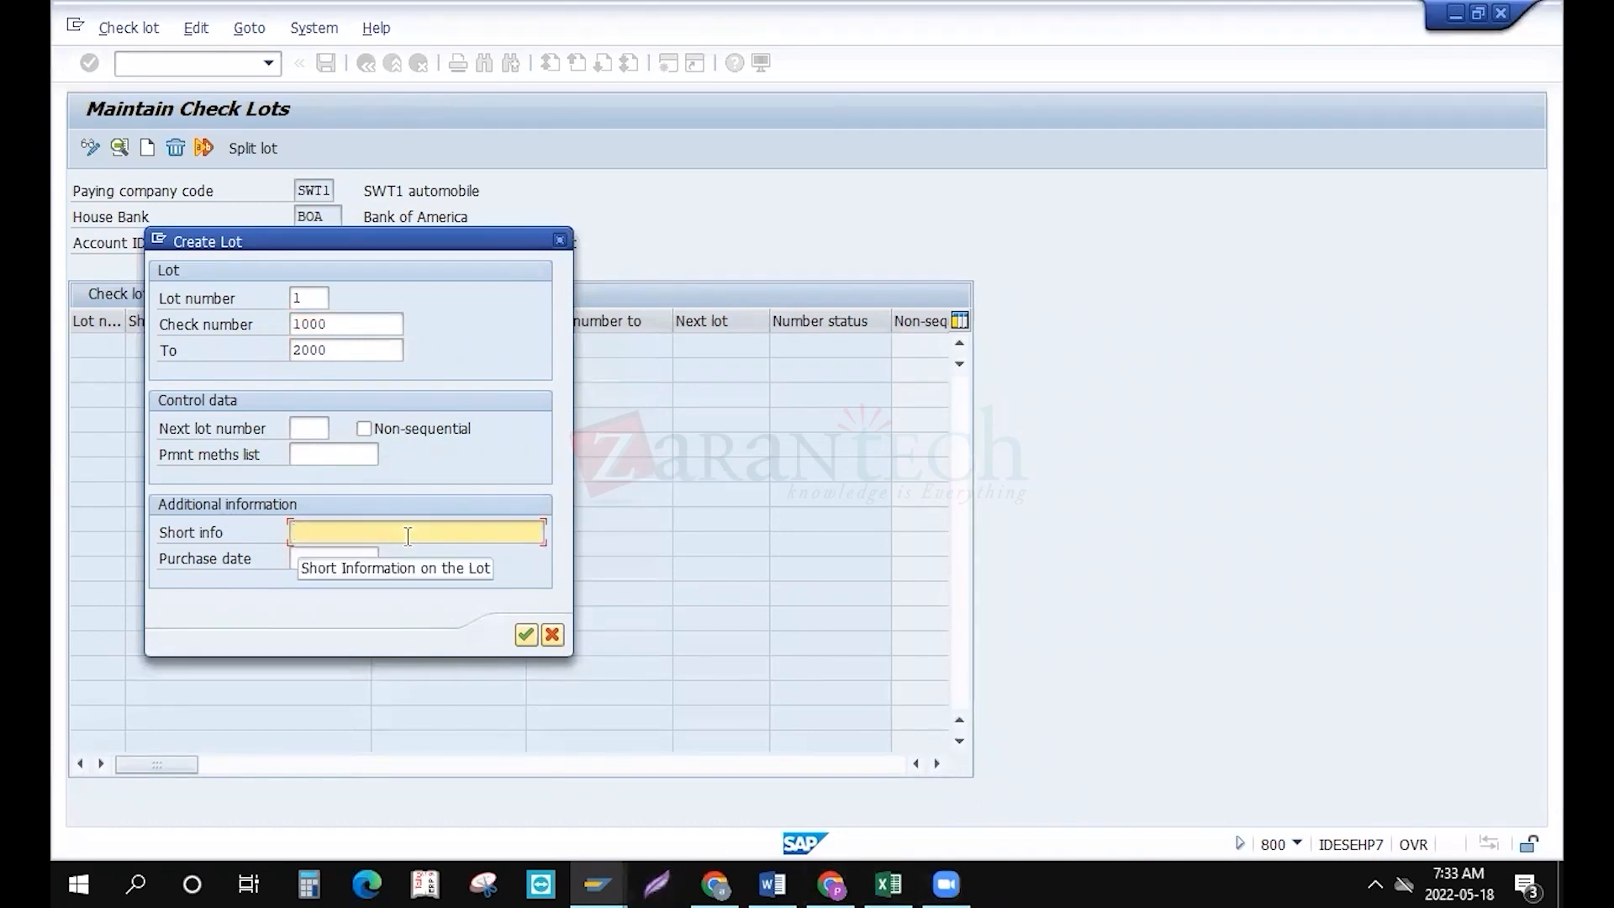
pyautogui.write('Automatic Payment')
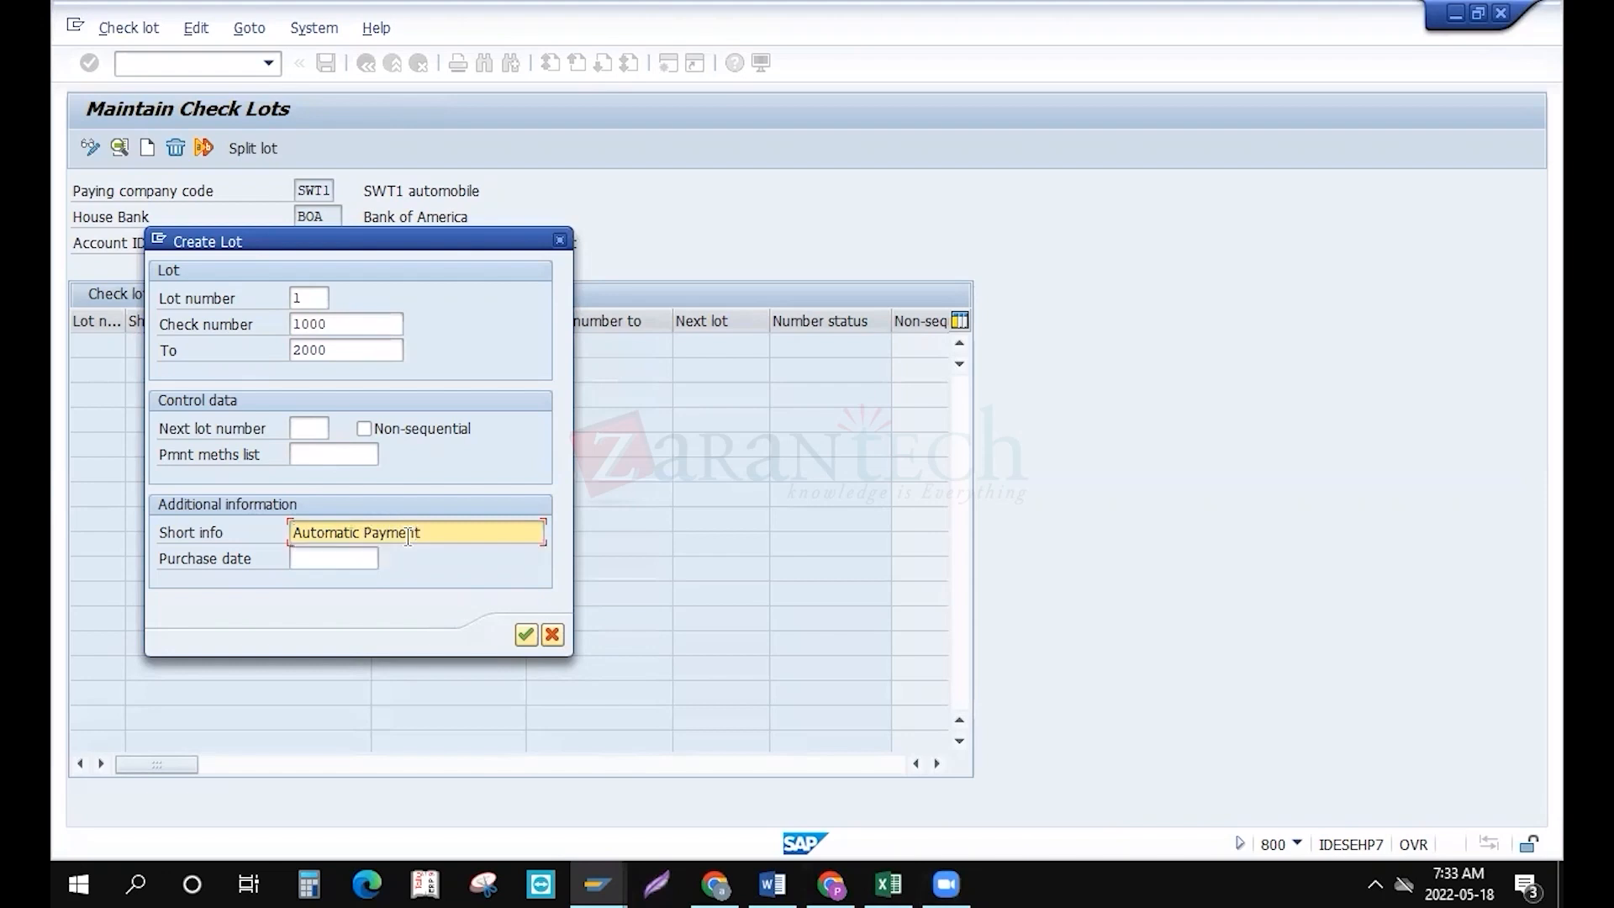
pyautogui.write(' Program')
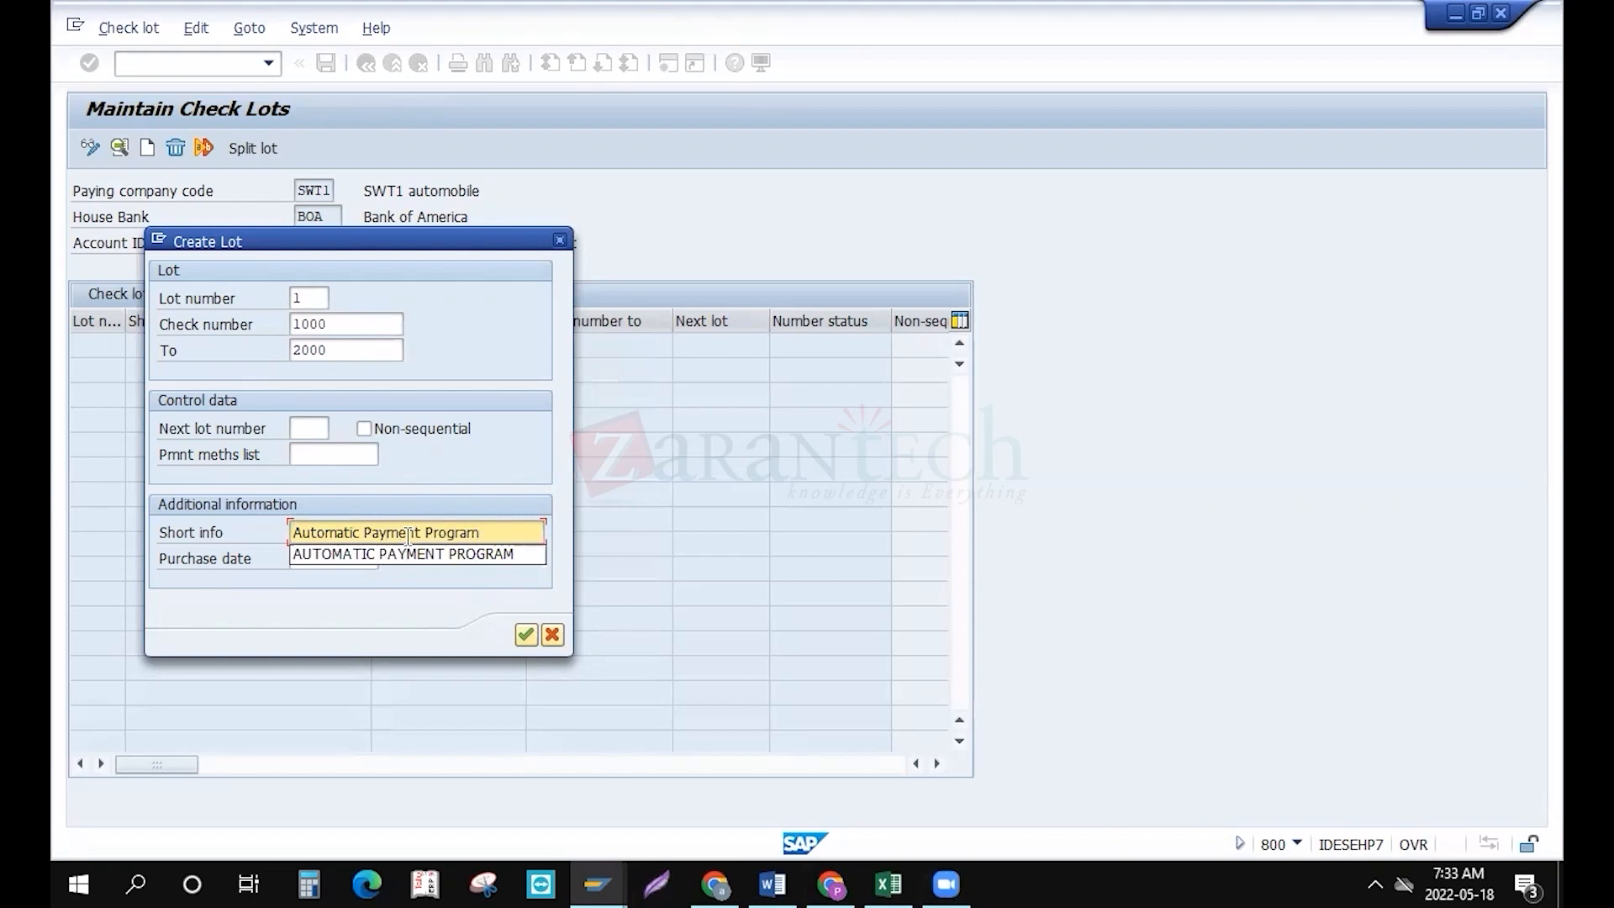
pyautogui.press('Tab')
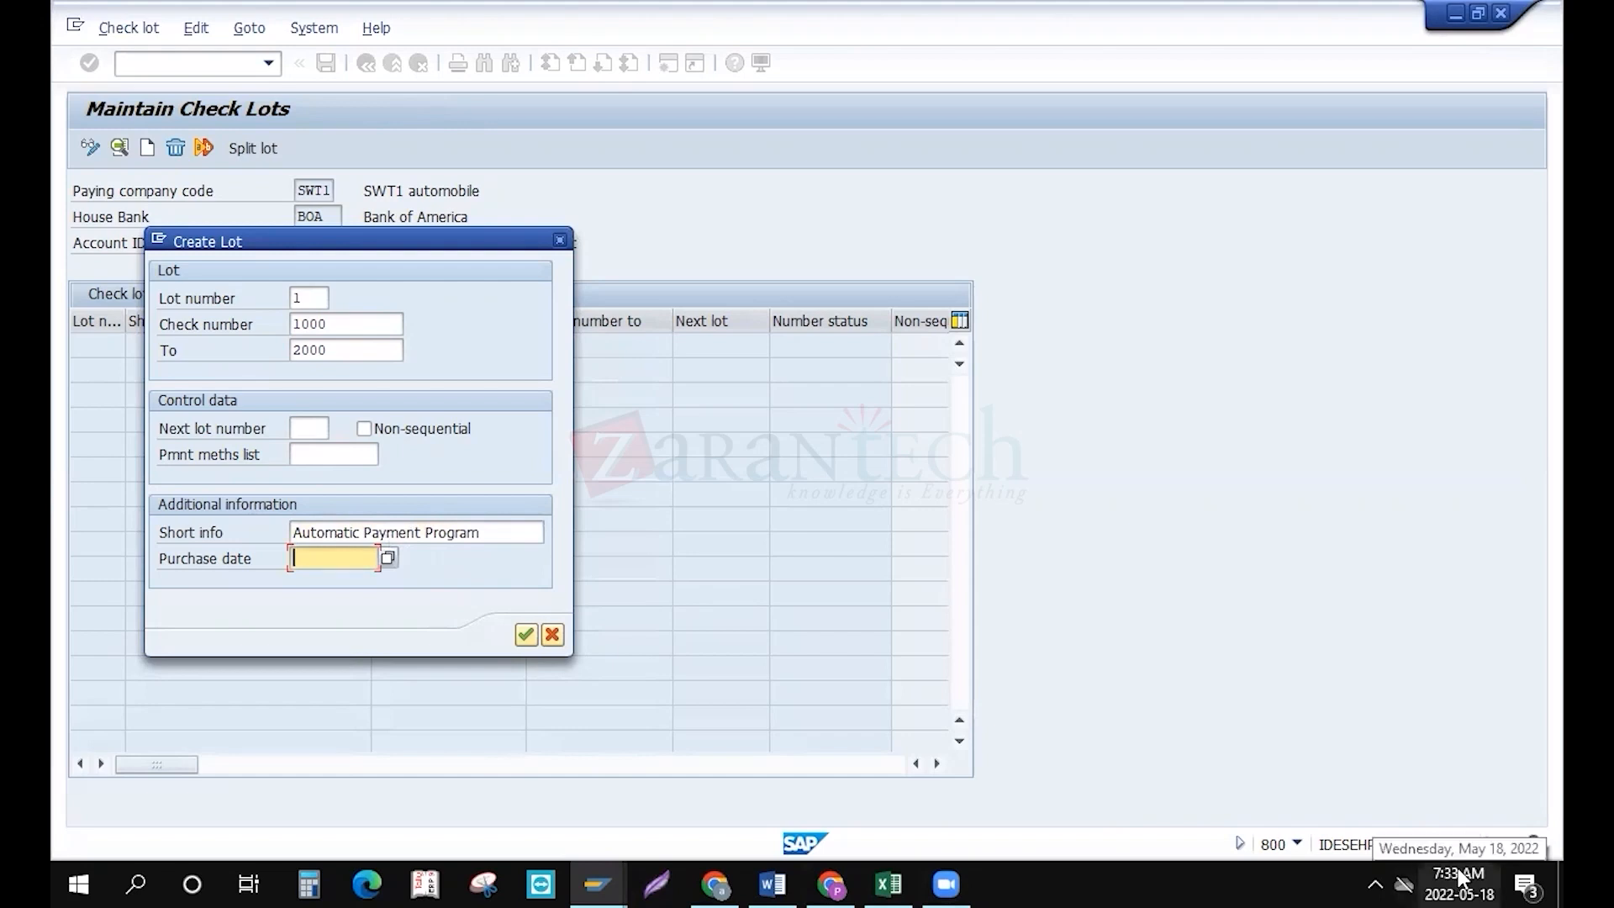
pyautogui.write('18')
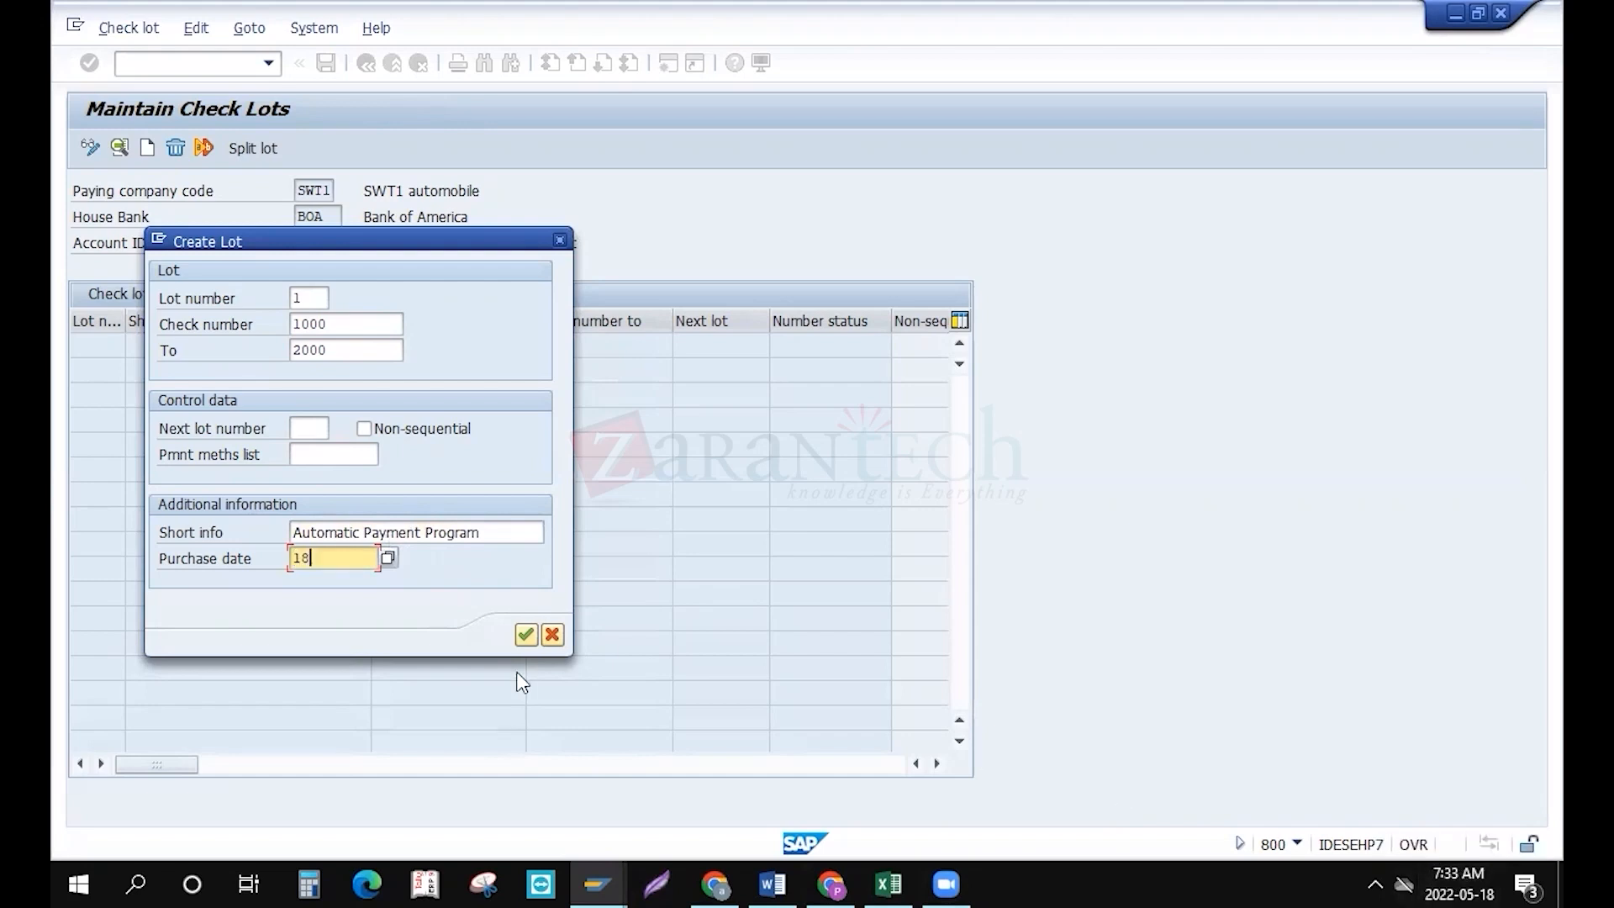
pyautogui.write('.0.202')
pyautogui.press('BackSpace')
pyautogui.press('BackSpace')
pyautogui.press('BackSpace')
pyautogui.press('BackSpace')
pyautogui.write('5.2022')
pyautogui.click(523, 637)
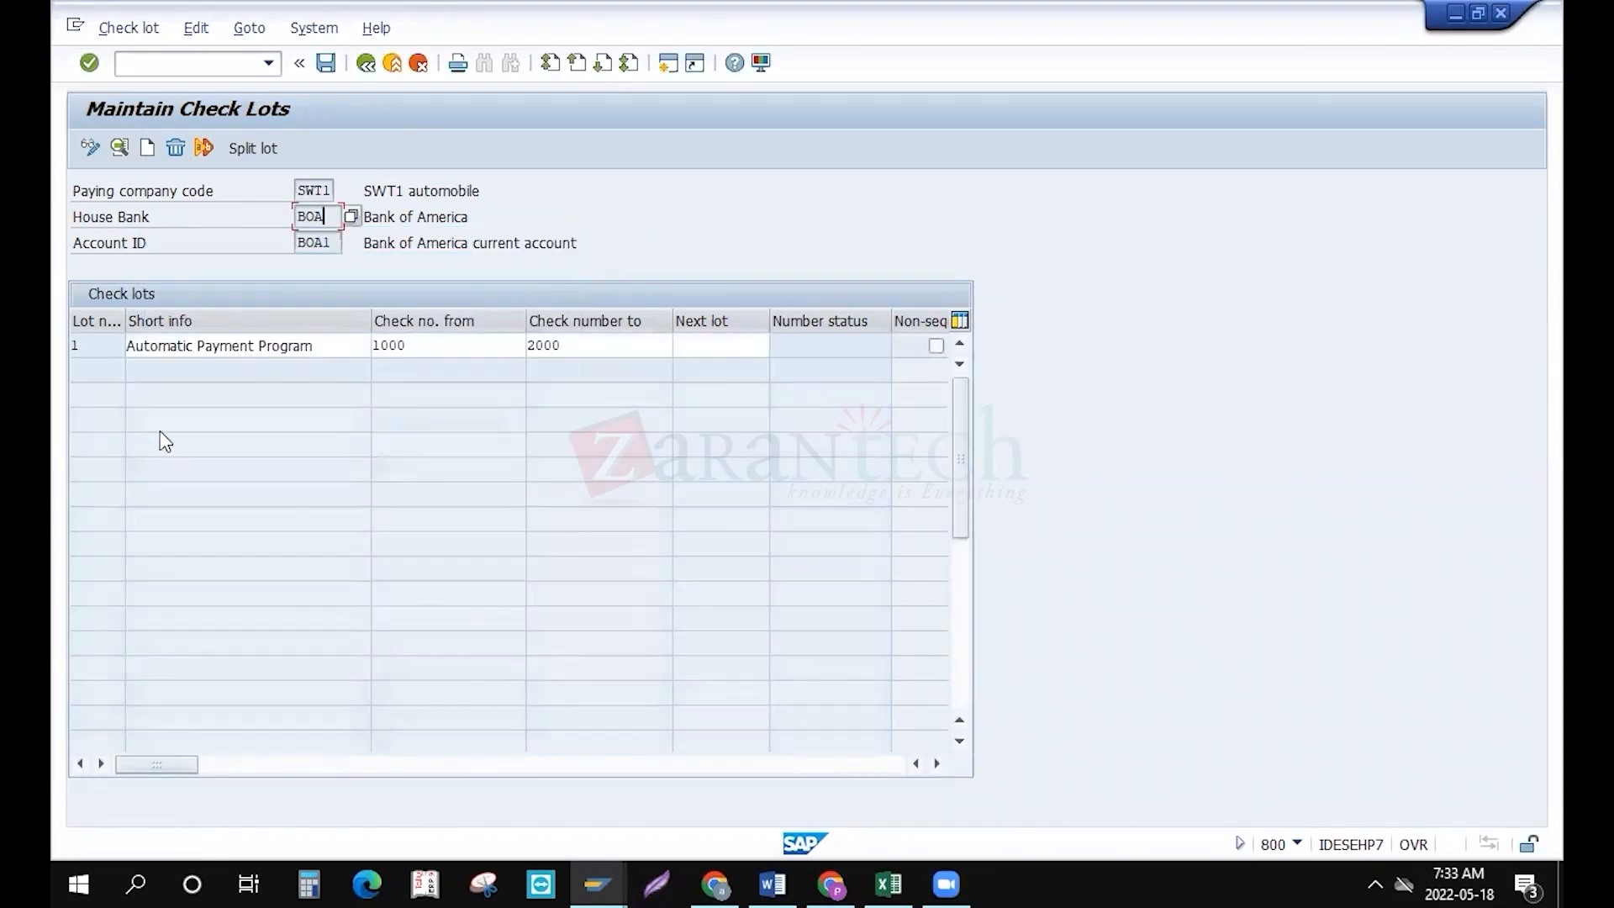
# Change the ending check number of lot 1 to 1999 and save the check lots
pyautogui.click(431, 353)
pyautogui.click(572, 353)
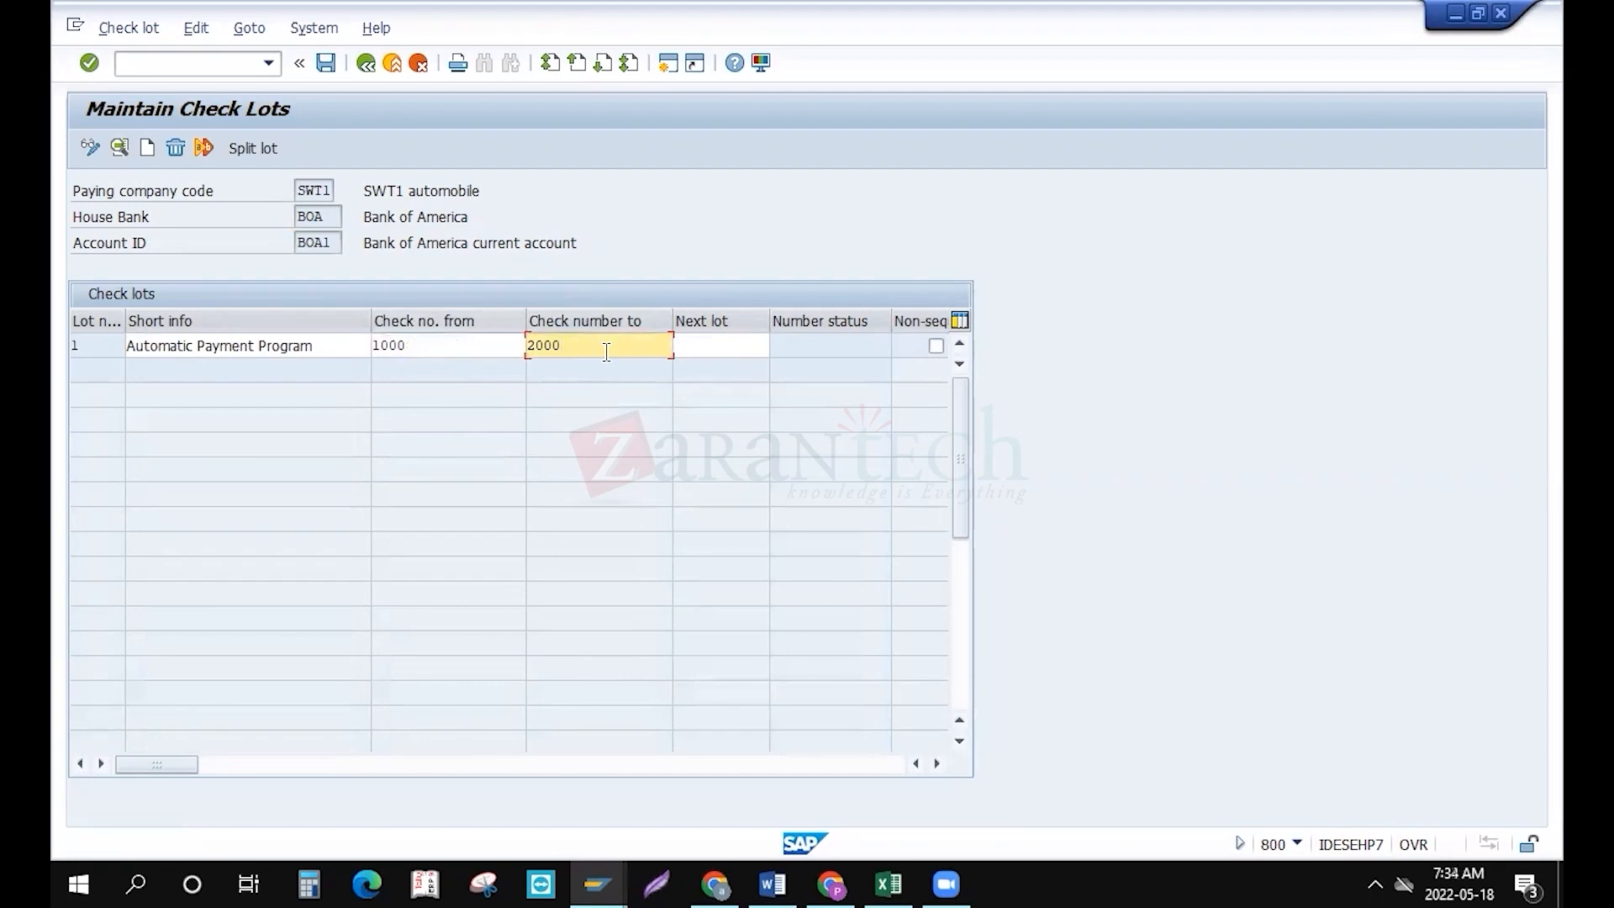
pyautogui.press('BackSpace')
pyautogui.press('BackSpace')
pyautogui.press('BackSpace')
pyautogui.press('BackSpace')
pyautogui.write('1999')
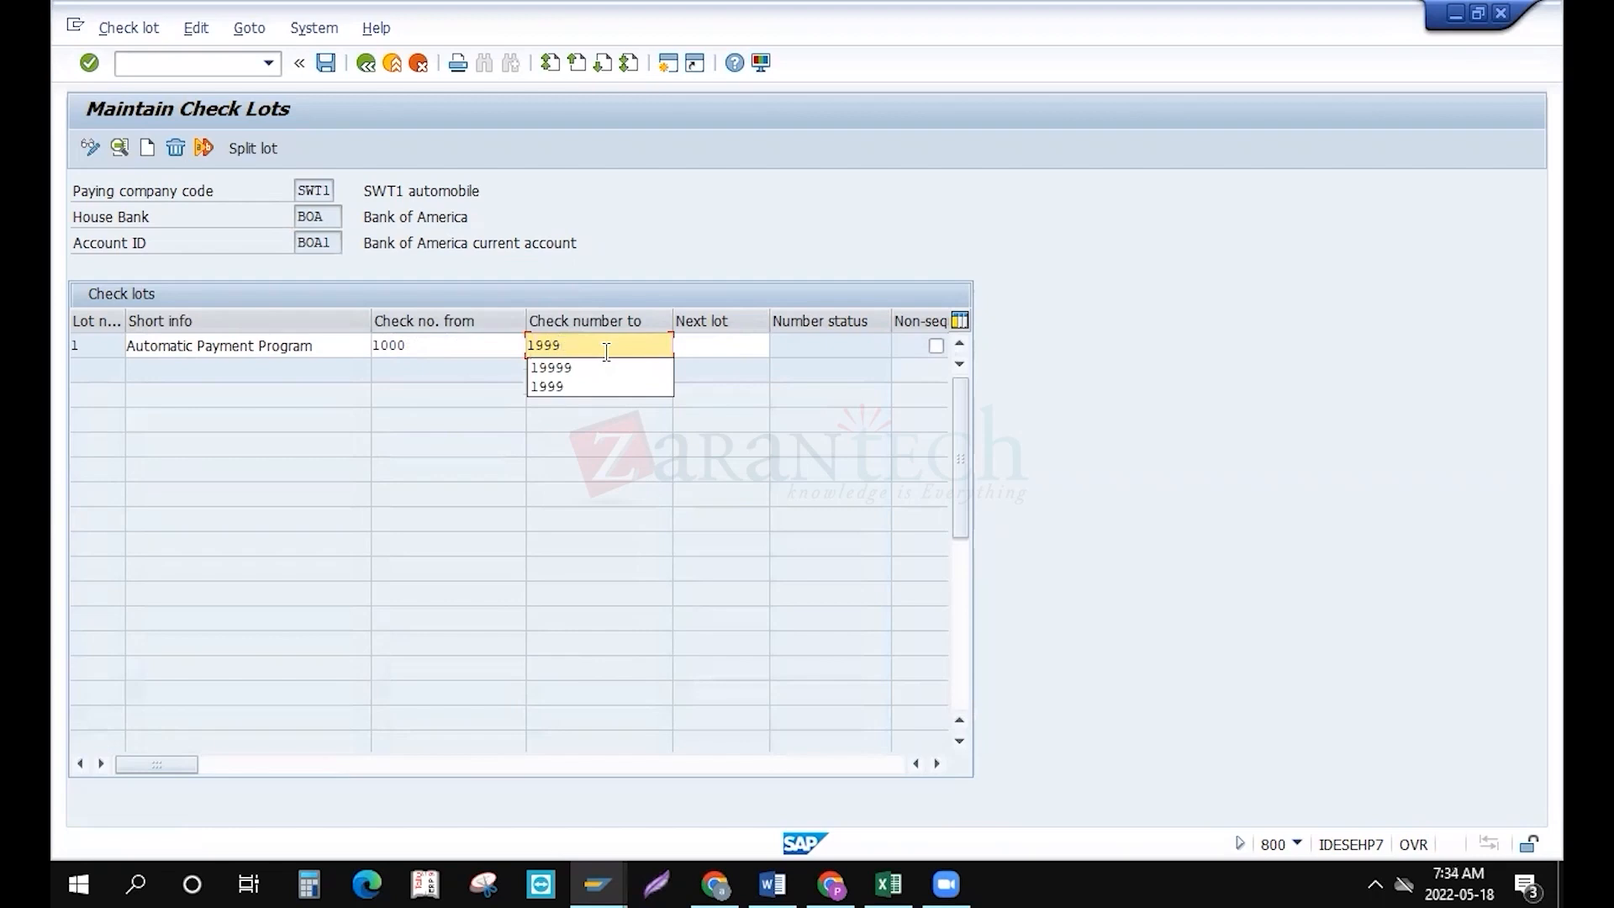
pyautogui.press('Return')
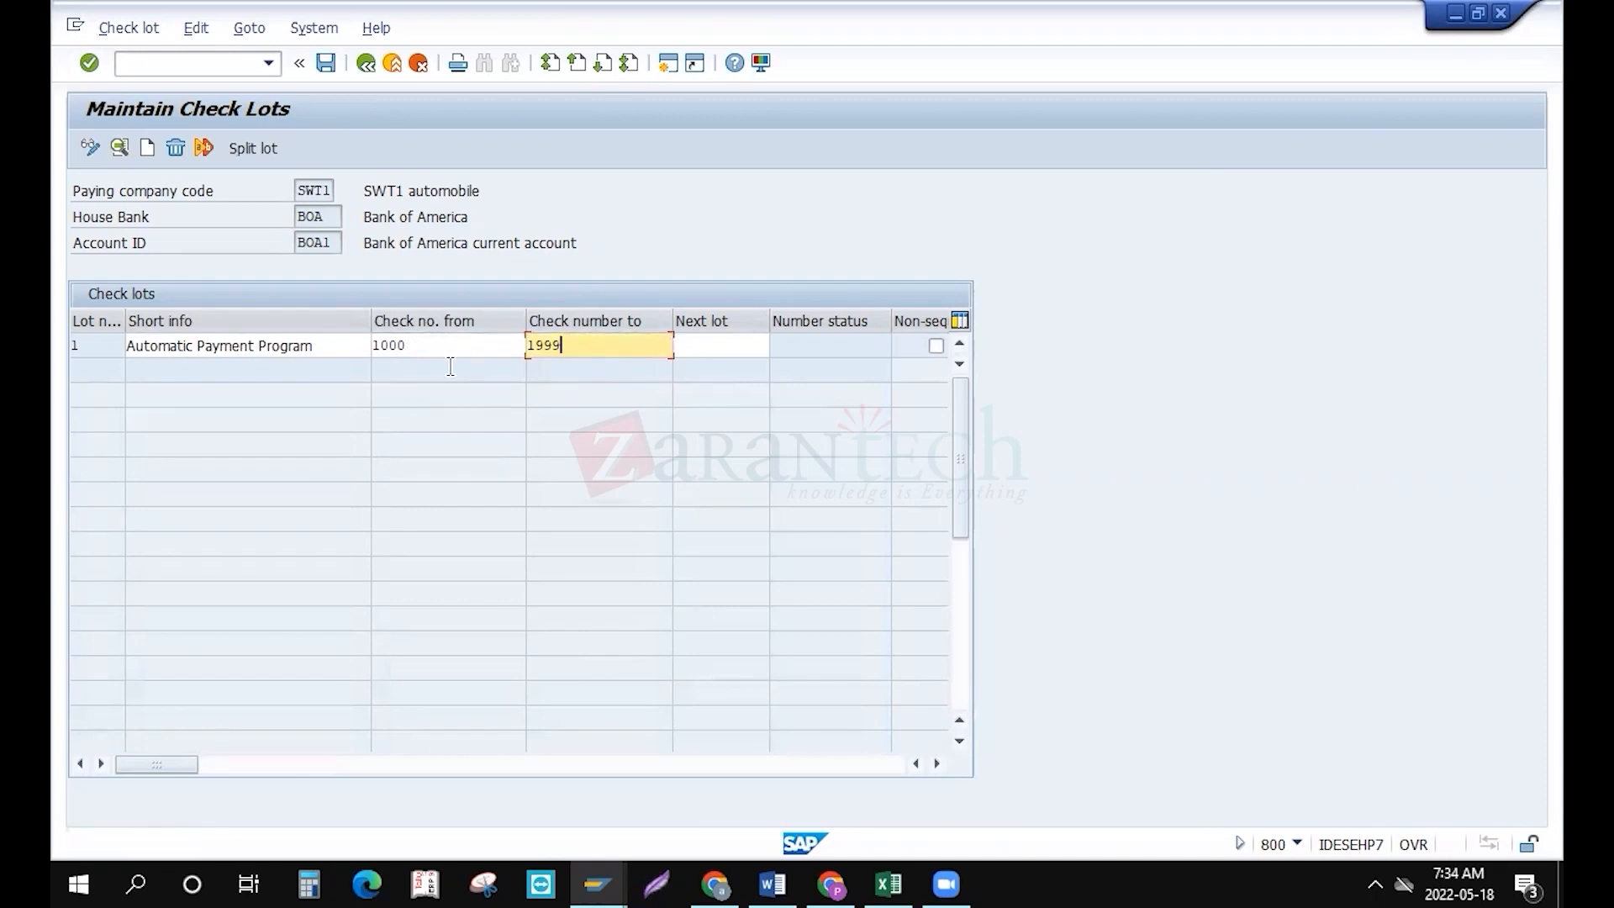
pyautogui.hotkey('ctrl', 's')
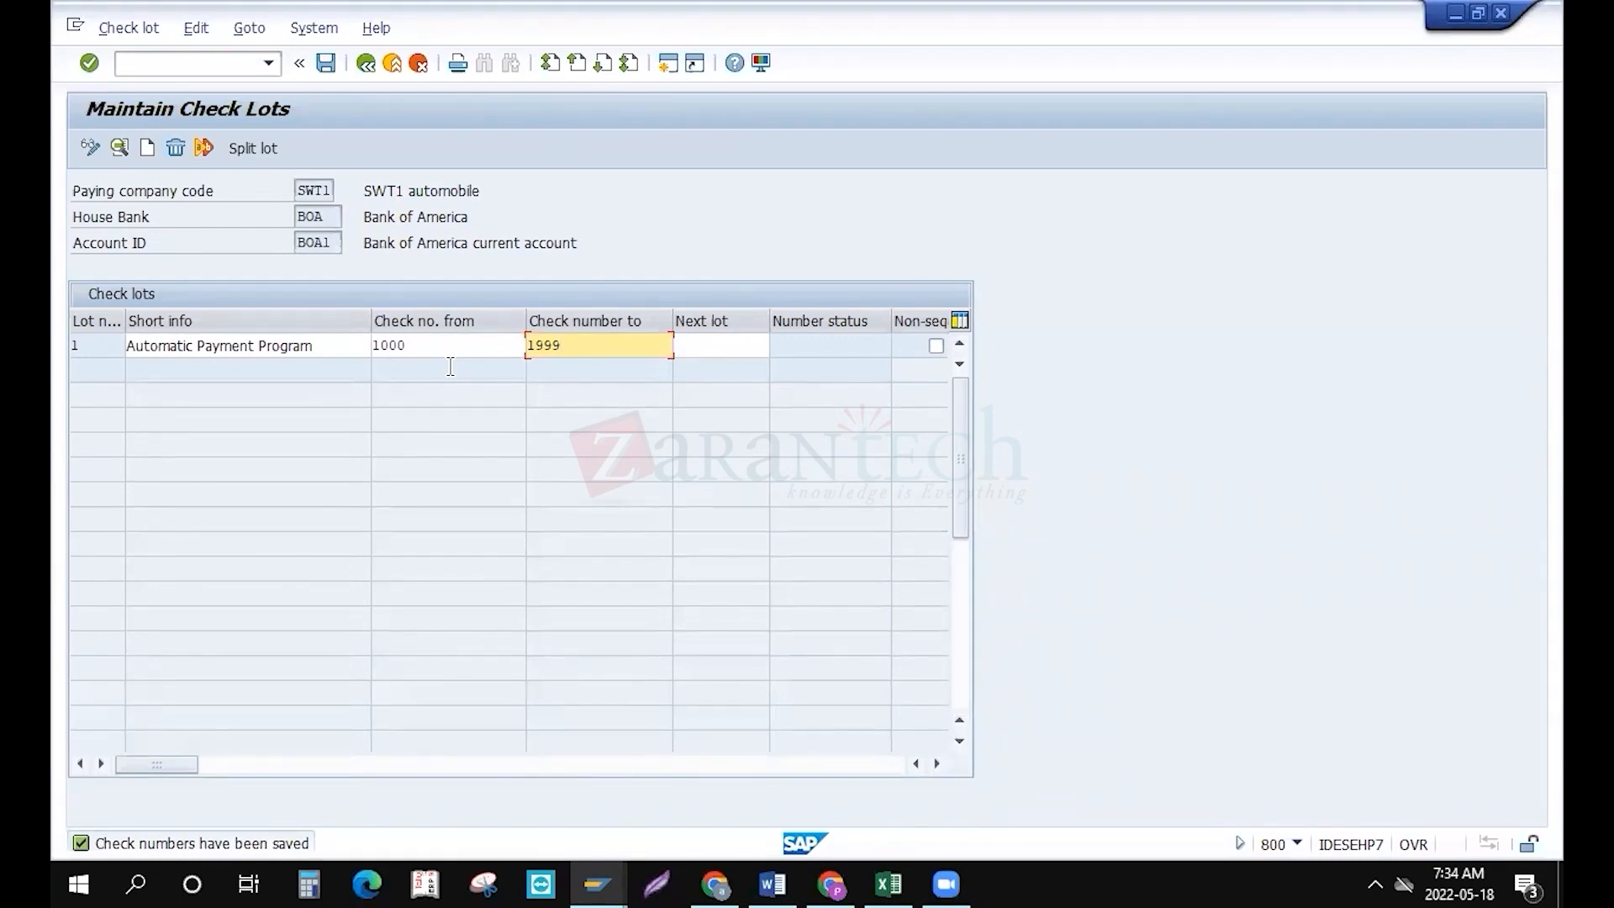
# Leave check lot maintenance and the automatic payment transaction to return to SAP Easy Access
pyautogui.click(368, 72)
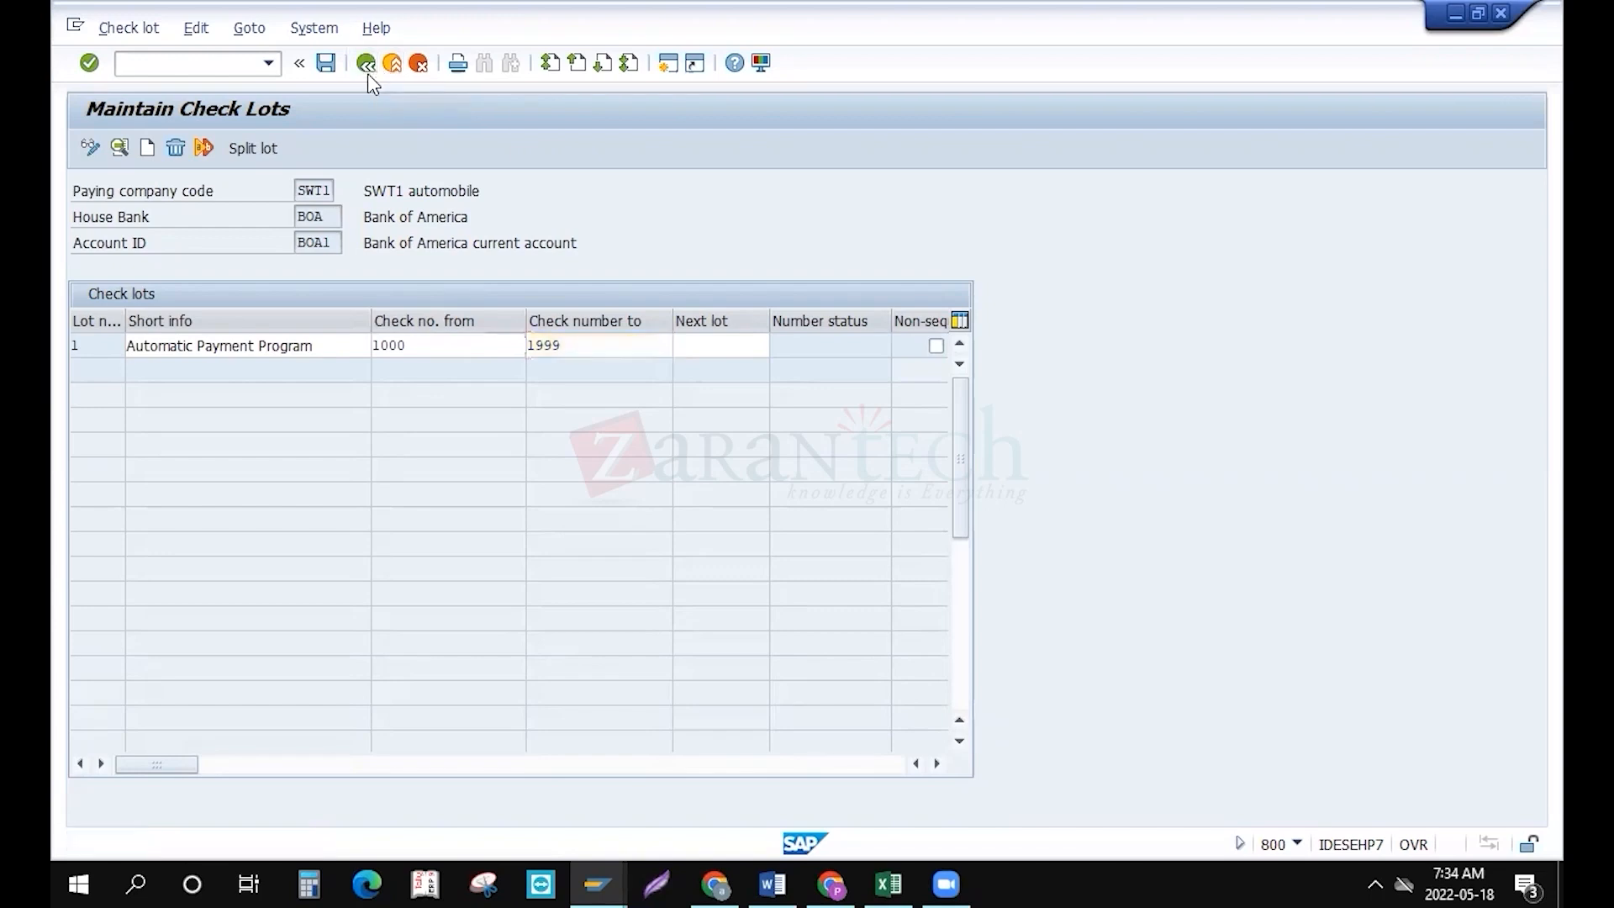
pyautogui.click(366, 64)
pyautogui.click(367, 64)
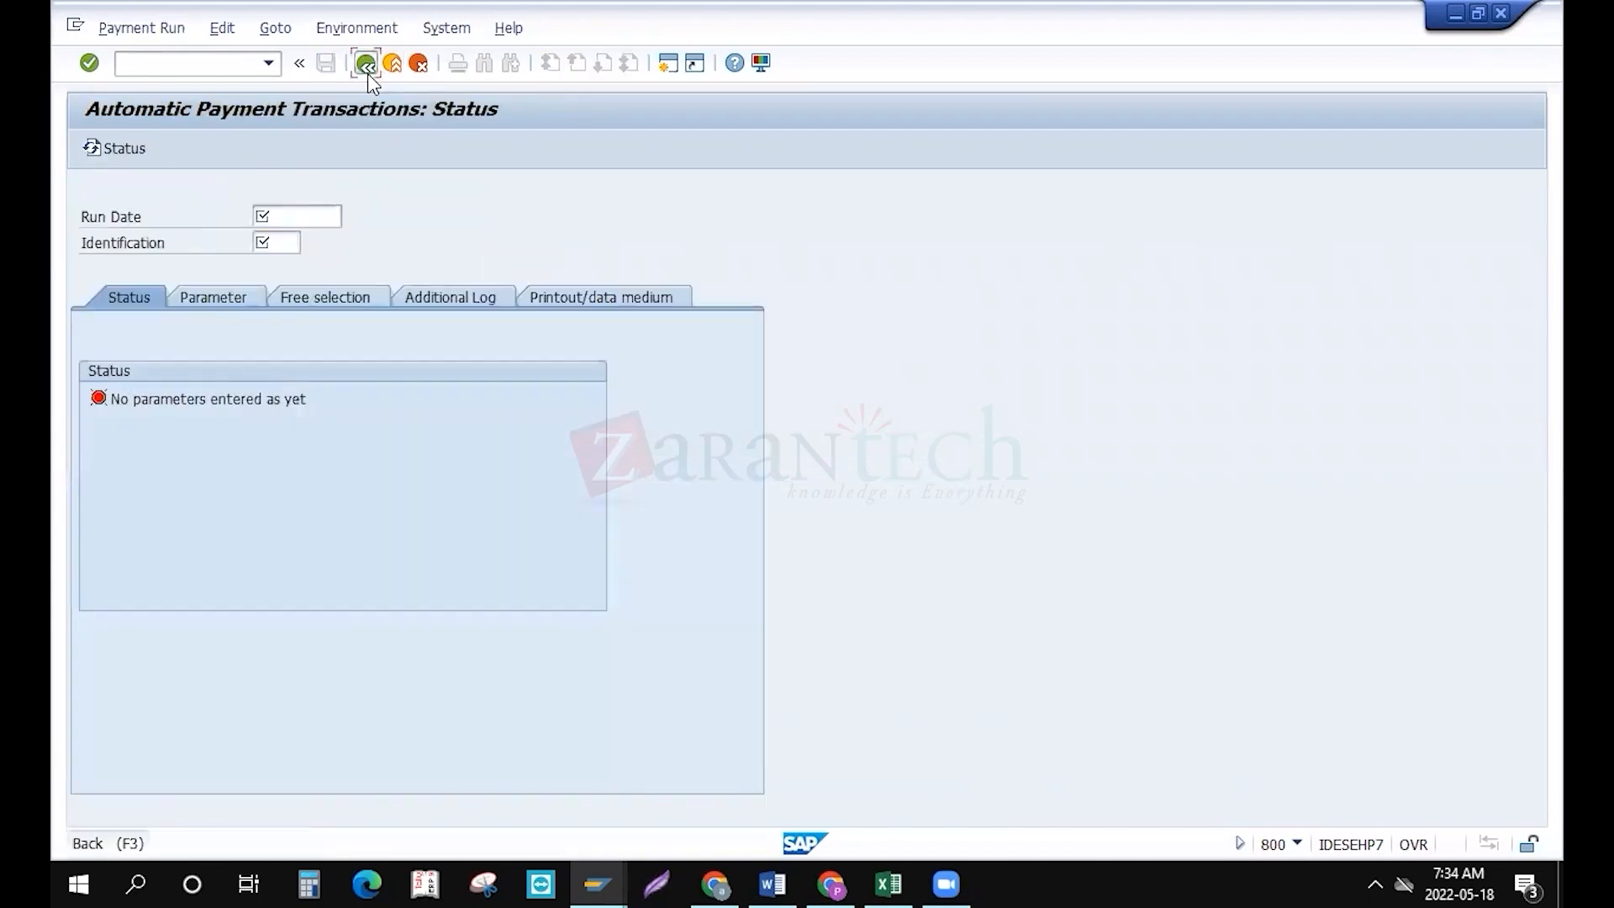
pyautogui.click(366, 64)
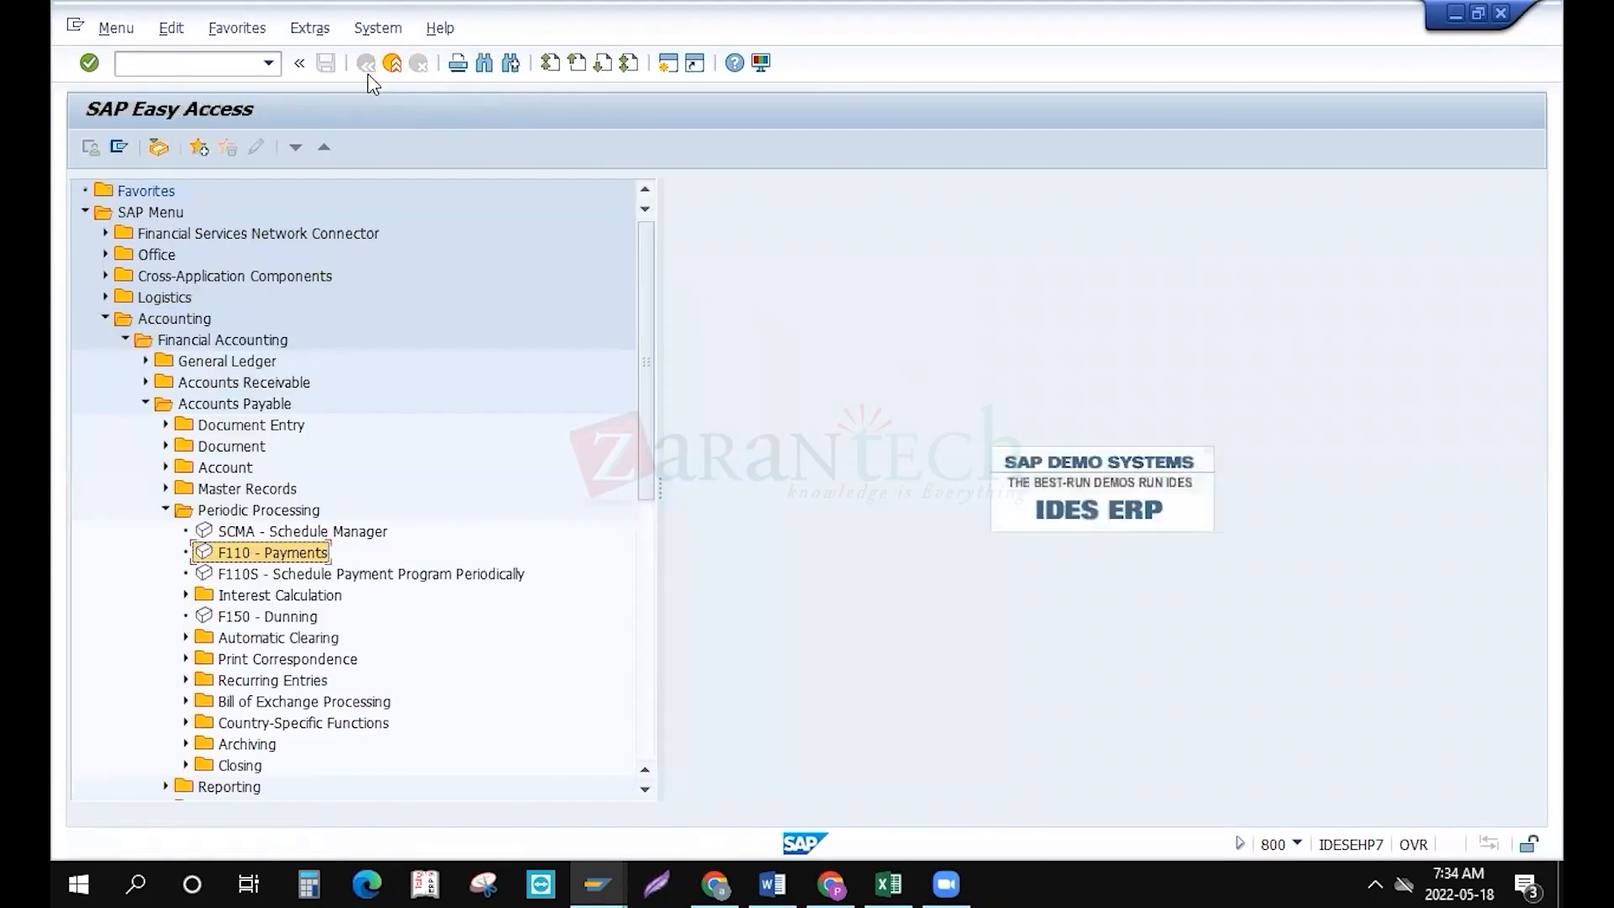
# Switch to the Copy of Zaran Tech.xlsx workbook in Excel and select the Automatic Payment Progamm note in cell A46
pyautogui.hotkey('alt', 'Tab')
pyautogui.hotkey('alt', 'Tab')
pyautogui.hotkey('alt', 'Tab')
pyautogui.hotkey('alt', 'Tab')
pyautogui.hotkey('alt', 'Tab')
pyautogui.hotkey('alt', 'Tab')
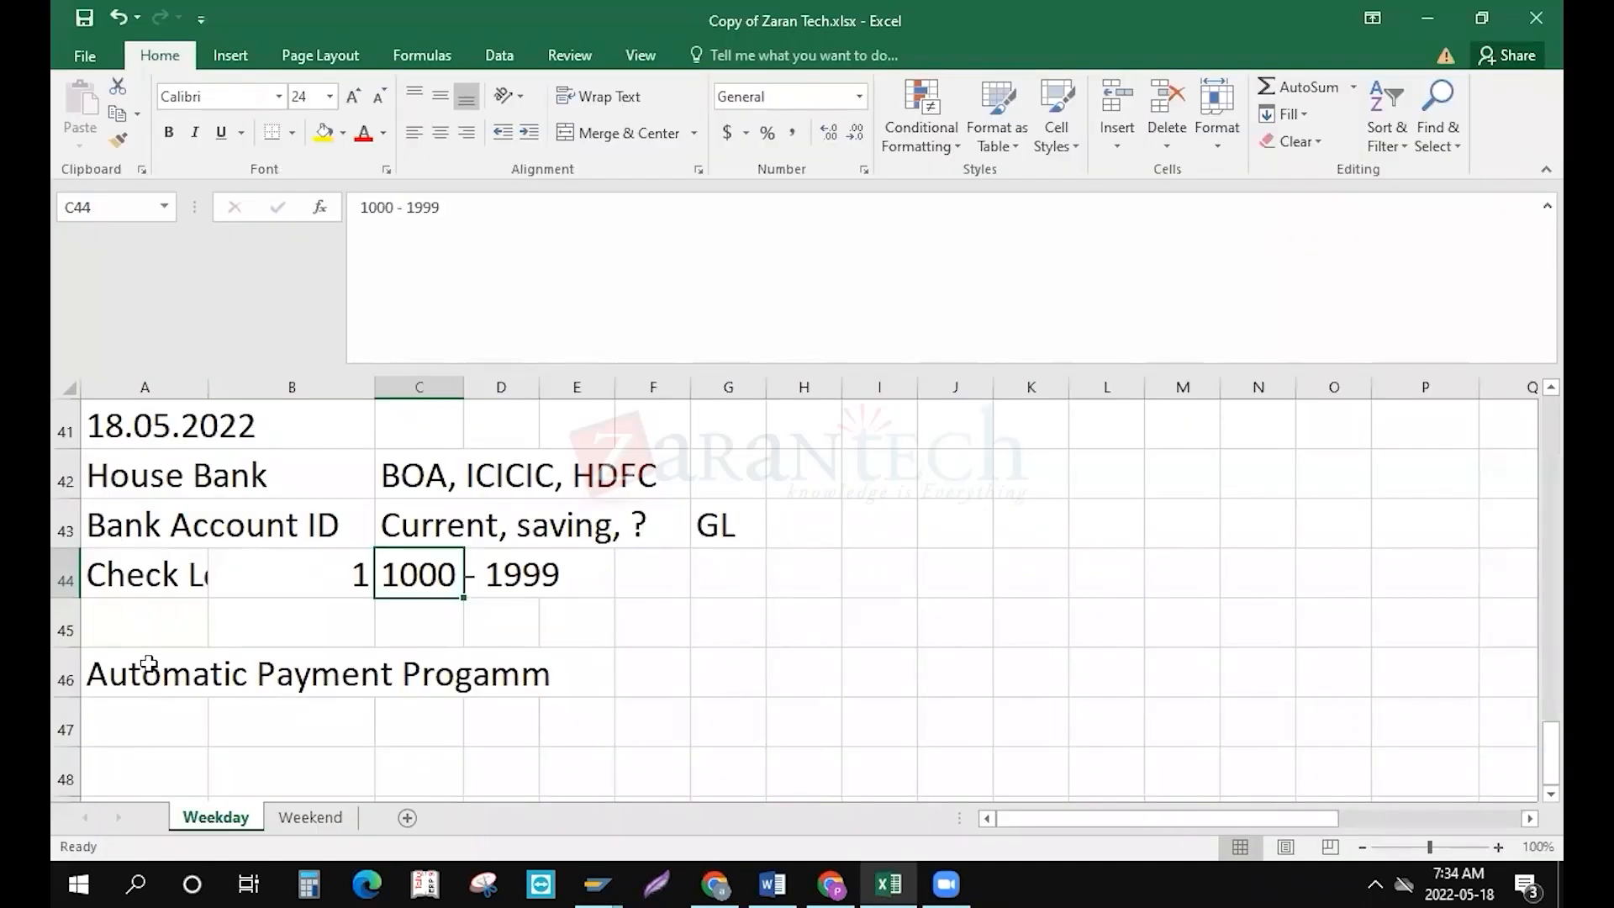
pyautogui.click(148, 664)
# Switch to the presentation slide Customization of APP to review the setup sequence
pyautogui.hotkey('alt', 'Tab')
pyautogui.hotkey('alt', 'Tab')
pyautogui.hotkey('alt', 'Tab')
pyautogui.hotkey('alt', 'Tab')
pyautogui.hotkey('alt', 'Tab')
pyautogui.hotkey('alt', 'Tab')
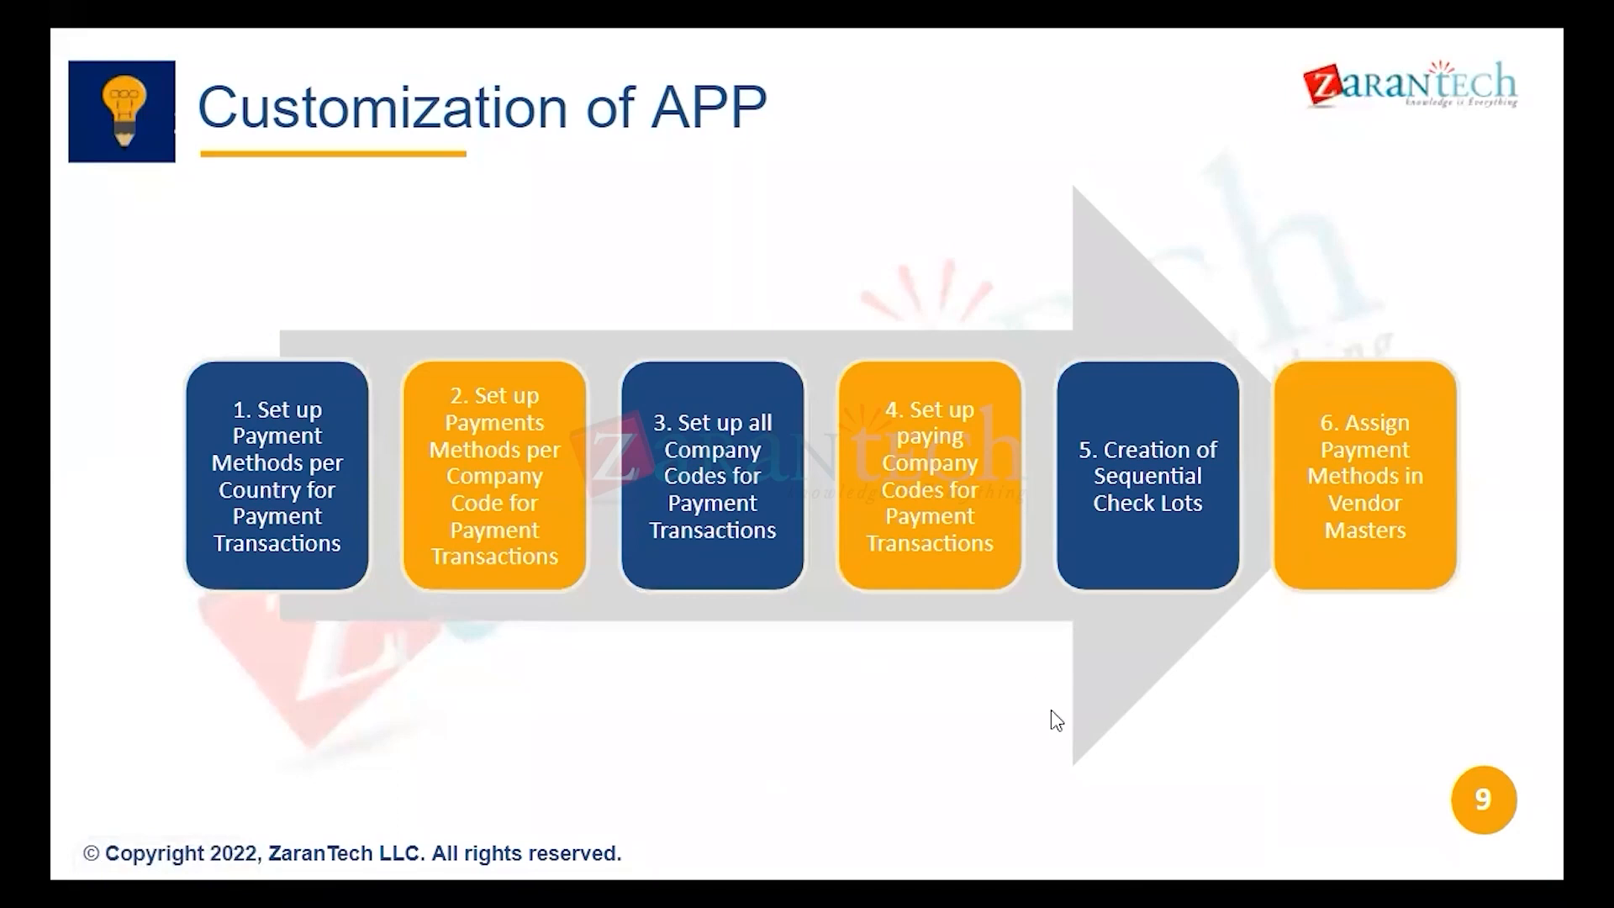
# Return to the Copy of Zaran Tech.xlsx workbook and record the transaction code FBZP in cell A47 below Automatic Payment Progamm
pyautogui.hotkey('alt', 'Tab')
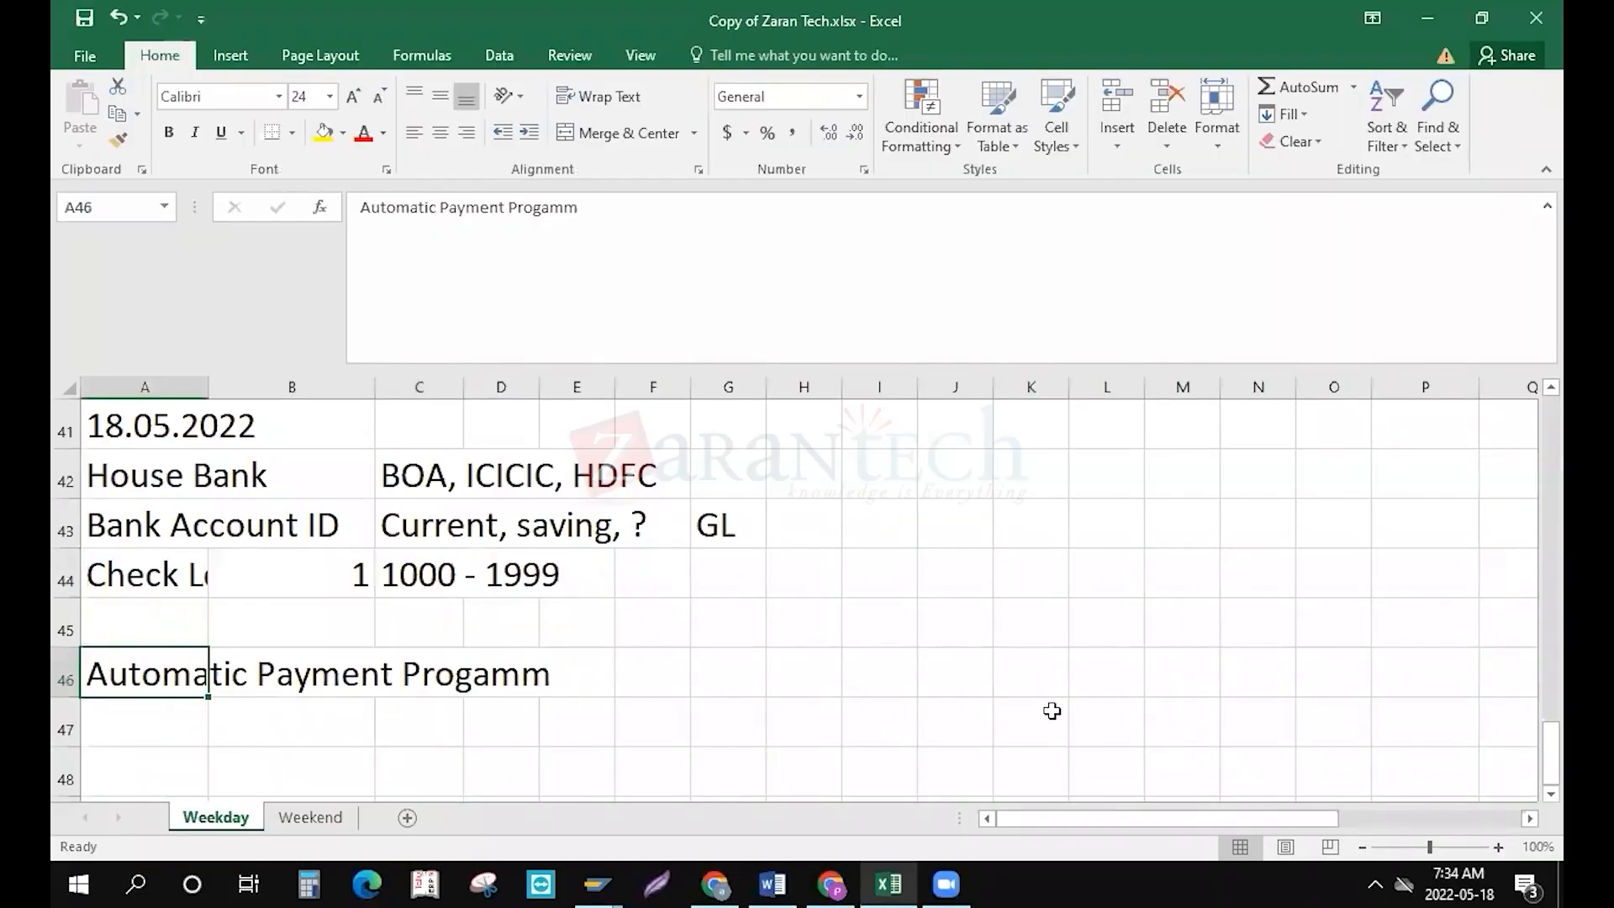
pyautogui.press('Return')
pyautogui.write('F')
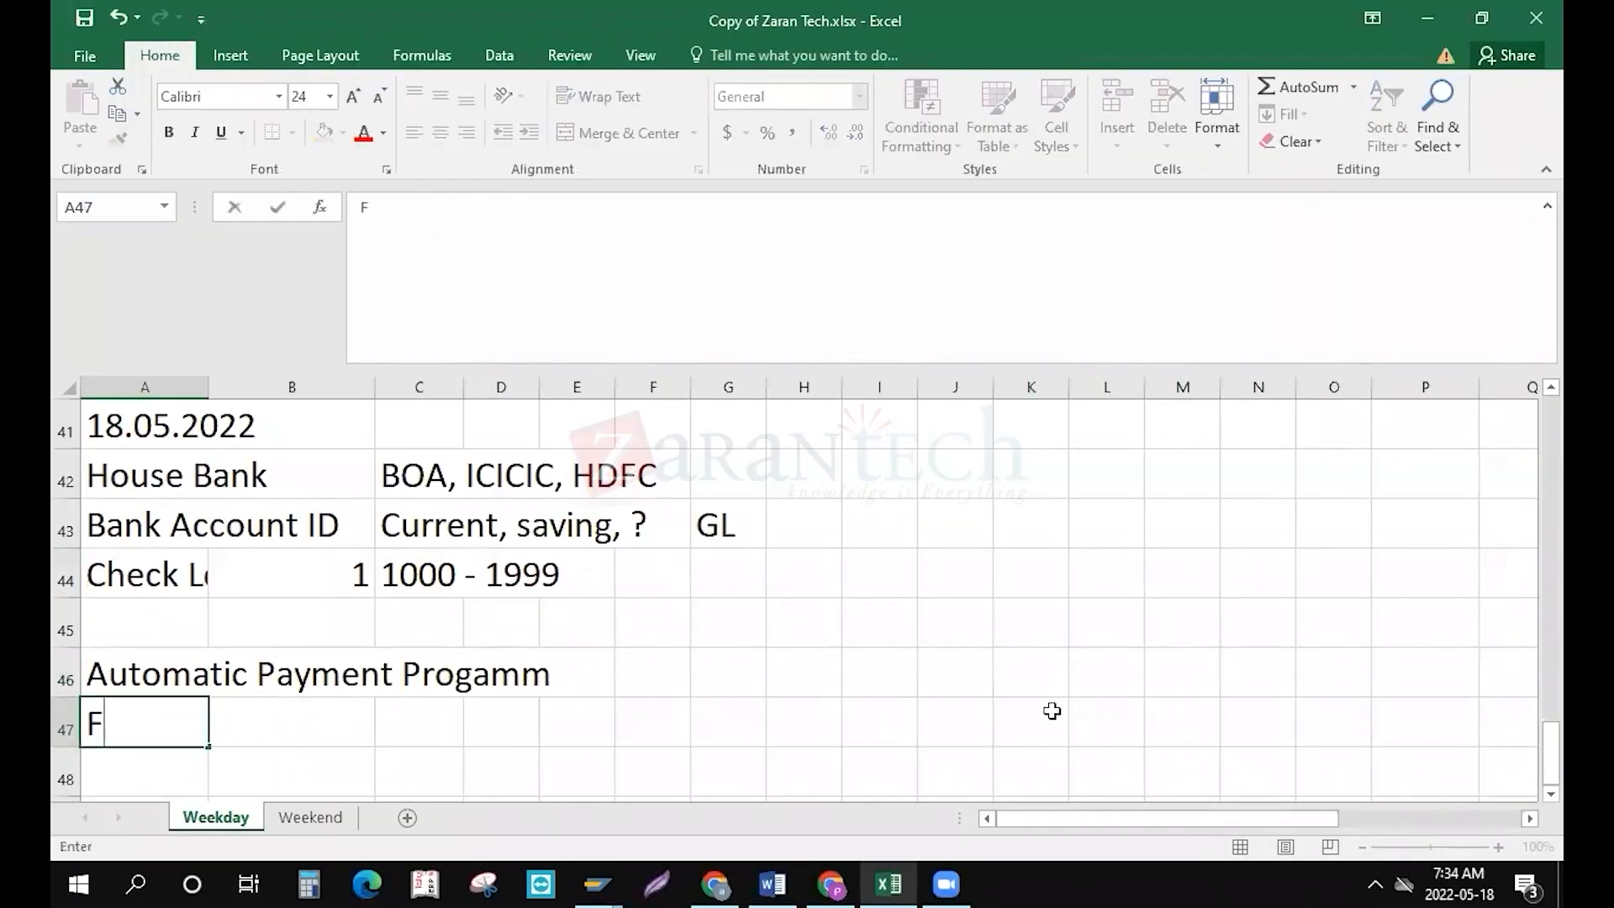
pyautogui.write('BZP')
pyautogui.press('BackSpace')
pyautogui.write('ZP')
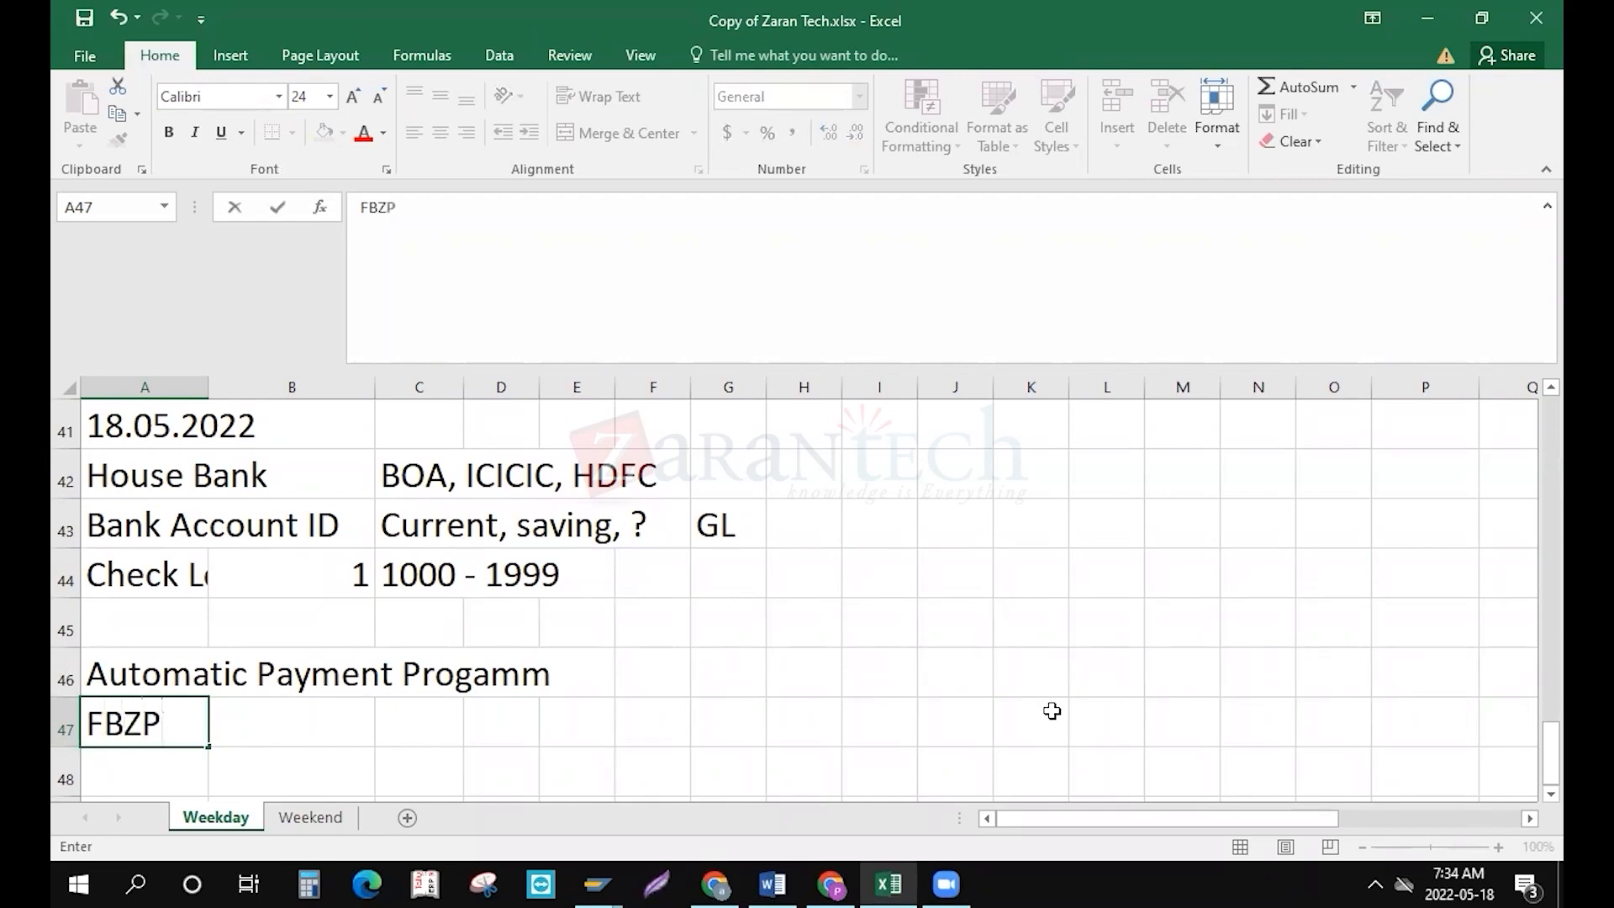
pyautogui.press('Return')
pyautogui.press('Up')
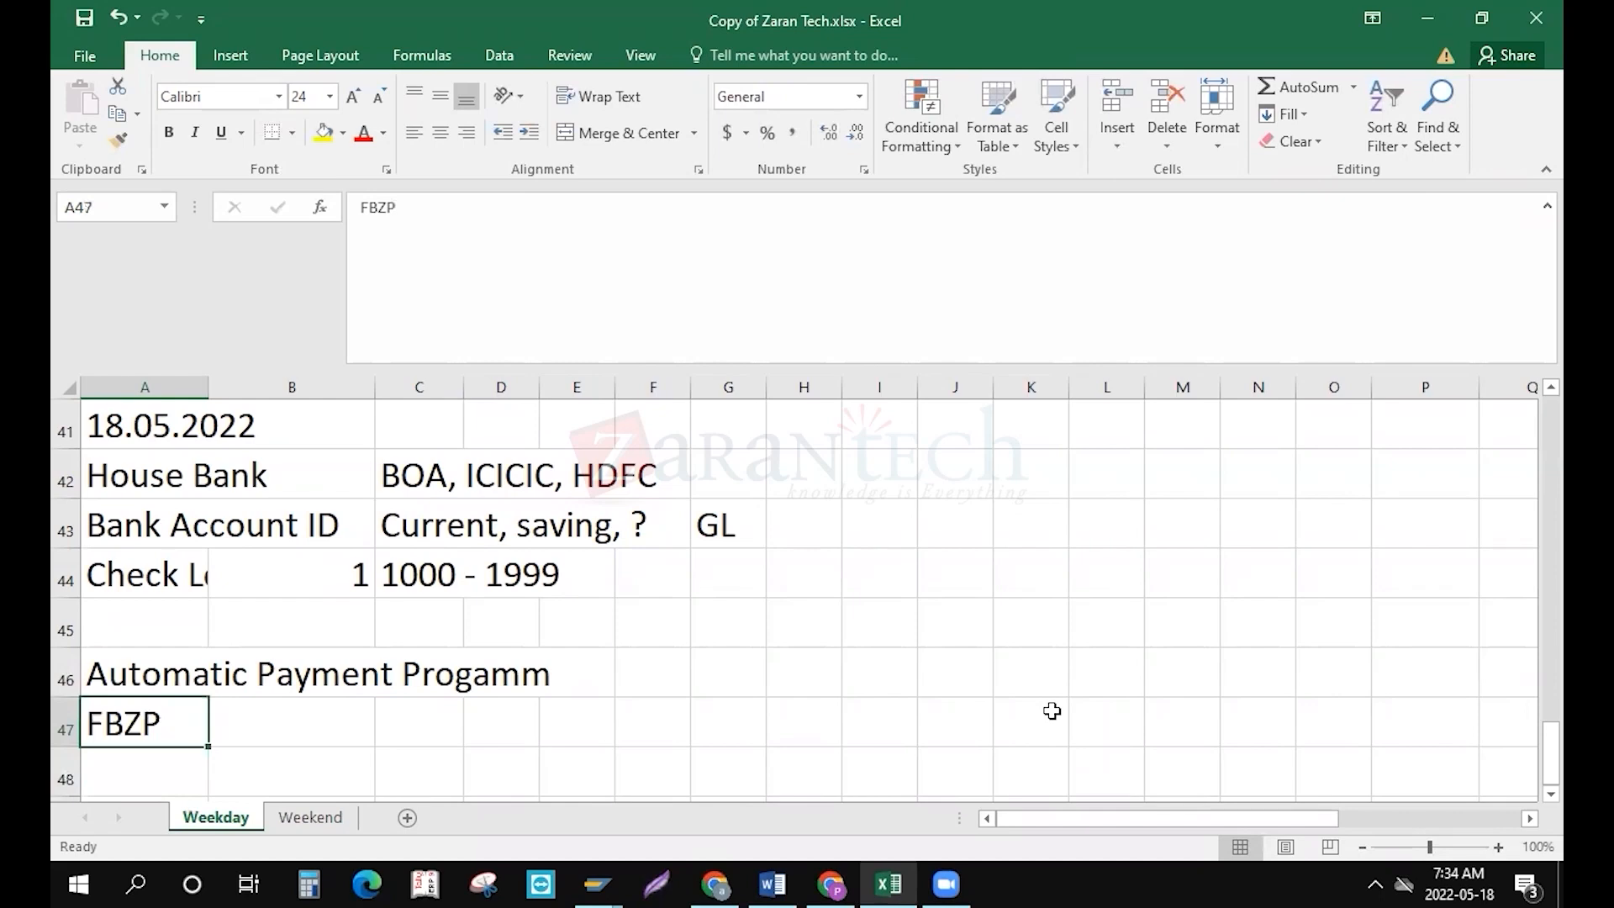
# Copy the FBZP code from the workbook, run it in SAP to view the payment program customizing, and return to SAP Easy Access
pyautogui.hotkey('ctrl', 'c')
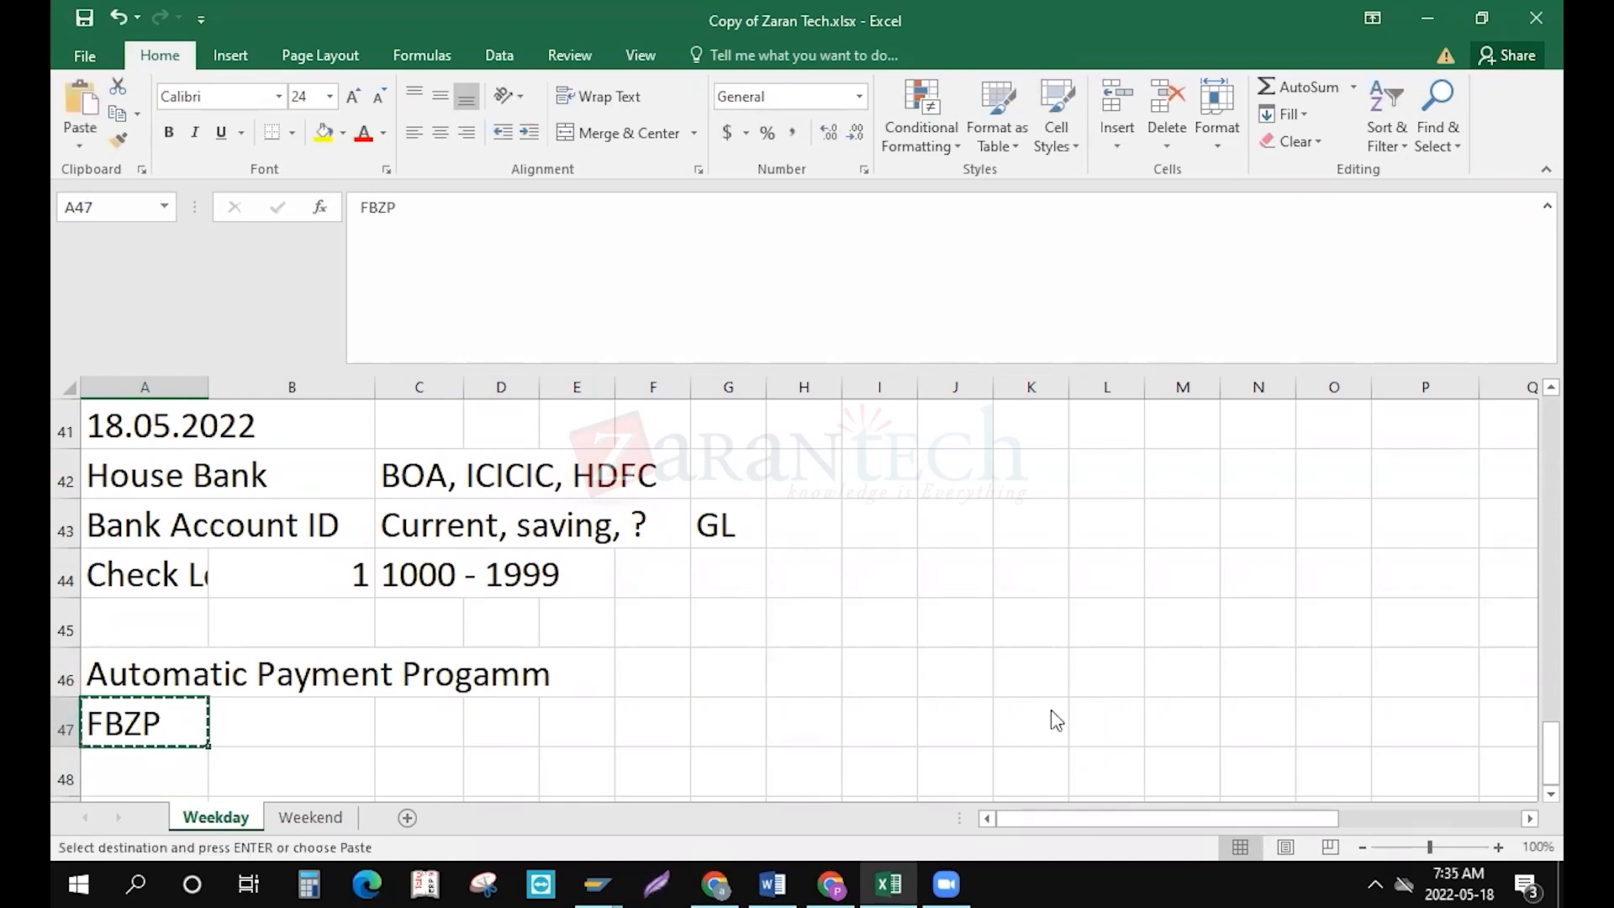
pyautogui.hotkey('alt', 'Tab')
pyautogui.hotkey('alt', 'Tab')
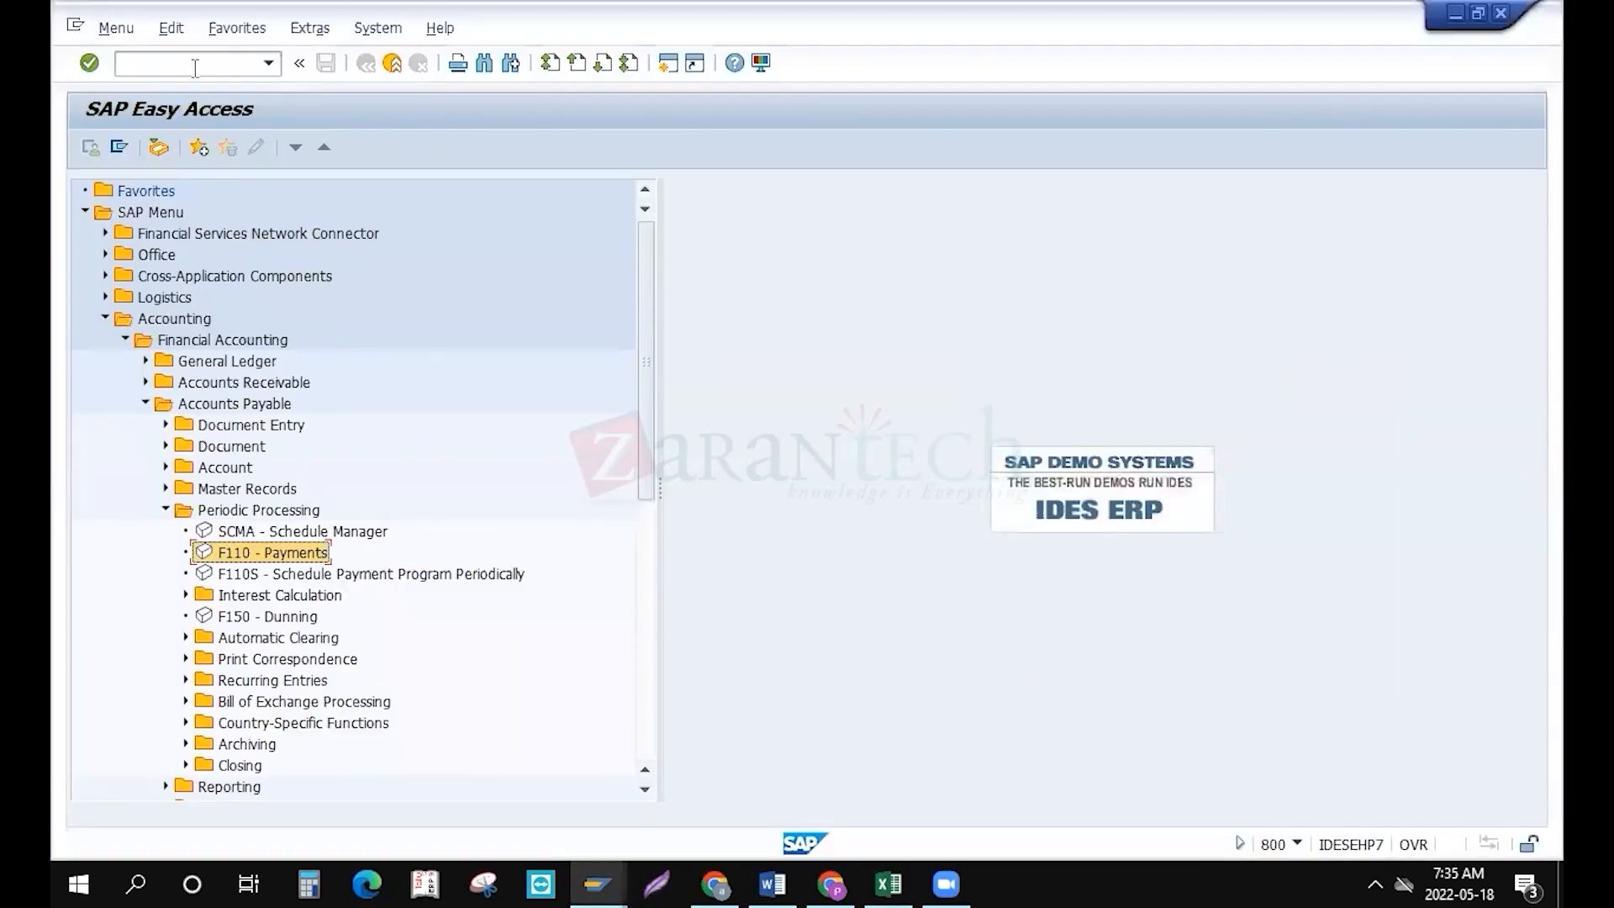
pyautogui.click(194, 68)
pyautogui.hotkey('ctrl', 'v')
pyautogui.press('Return')
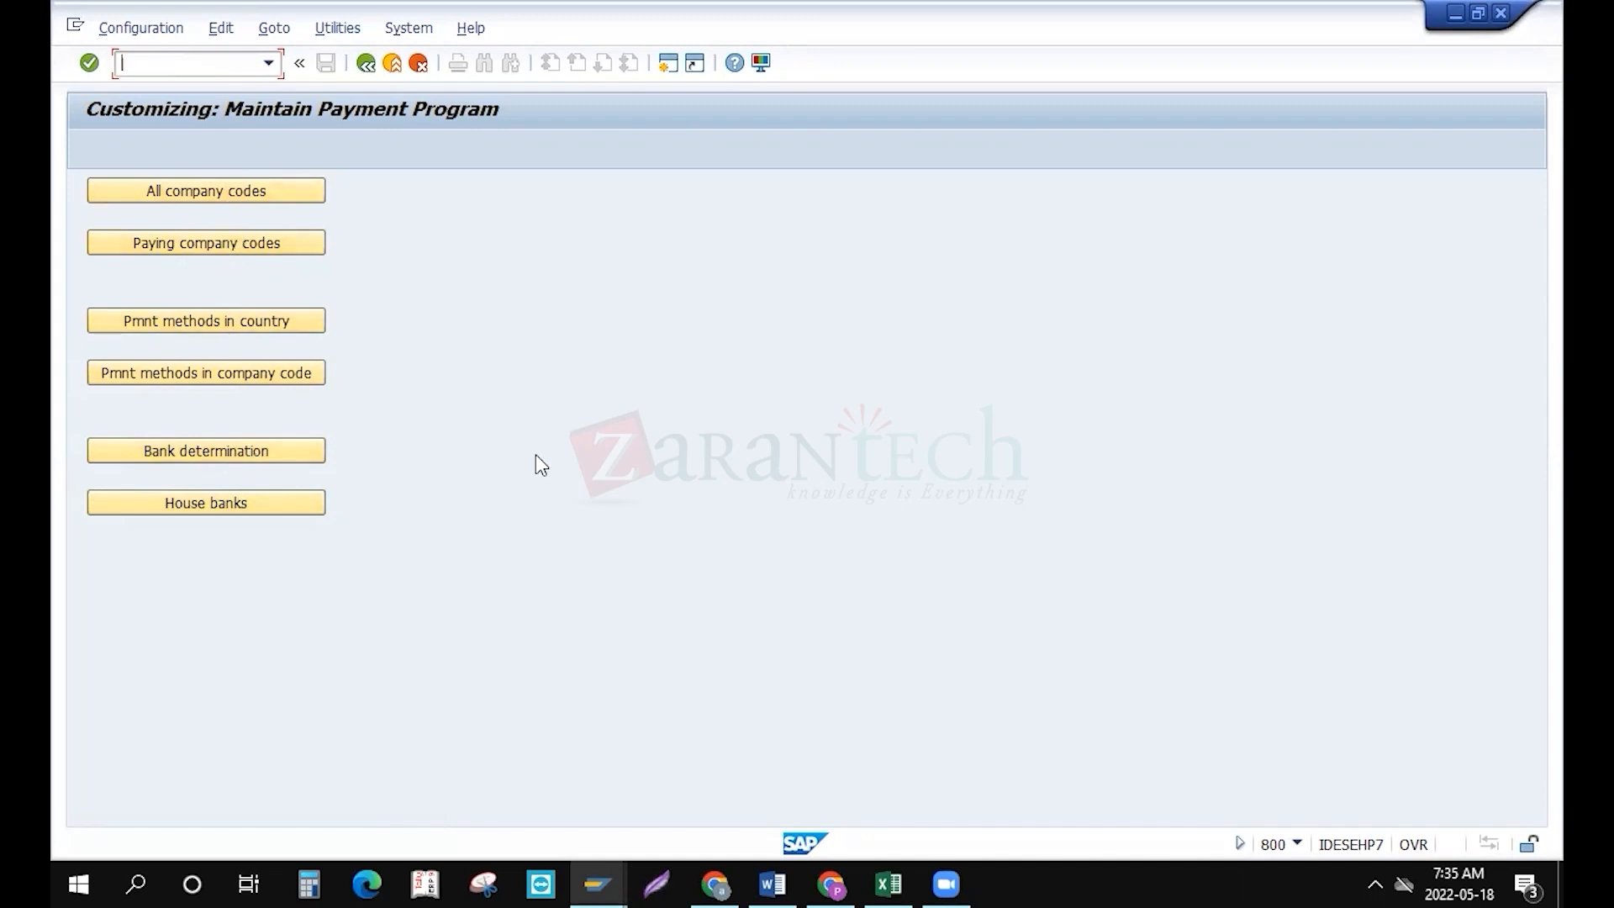
pyautogui.press('F3')
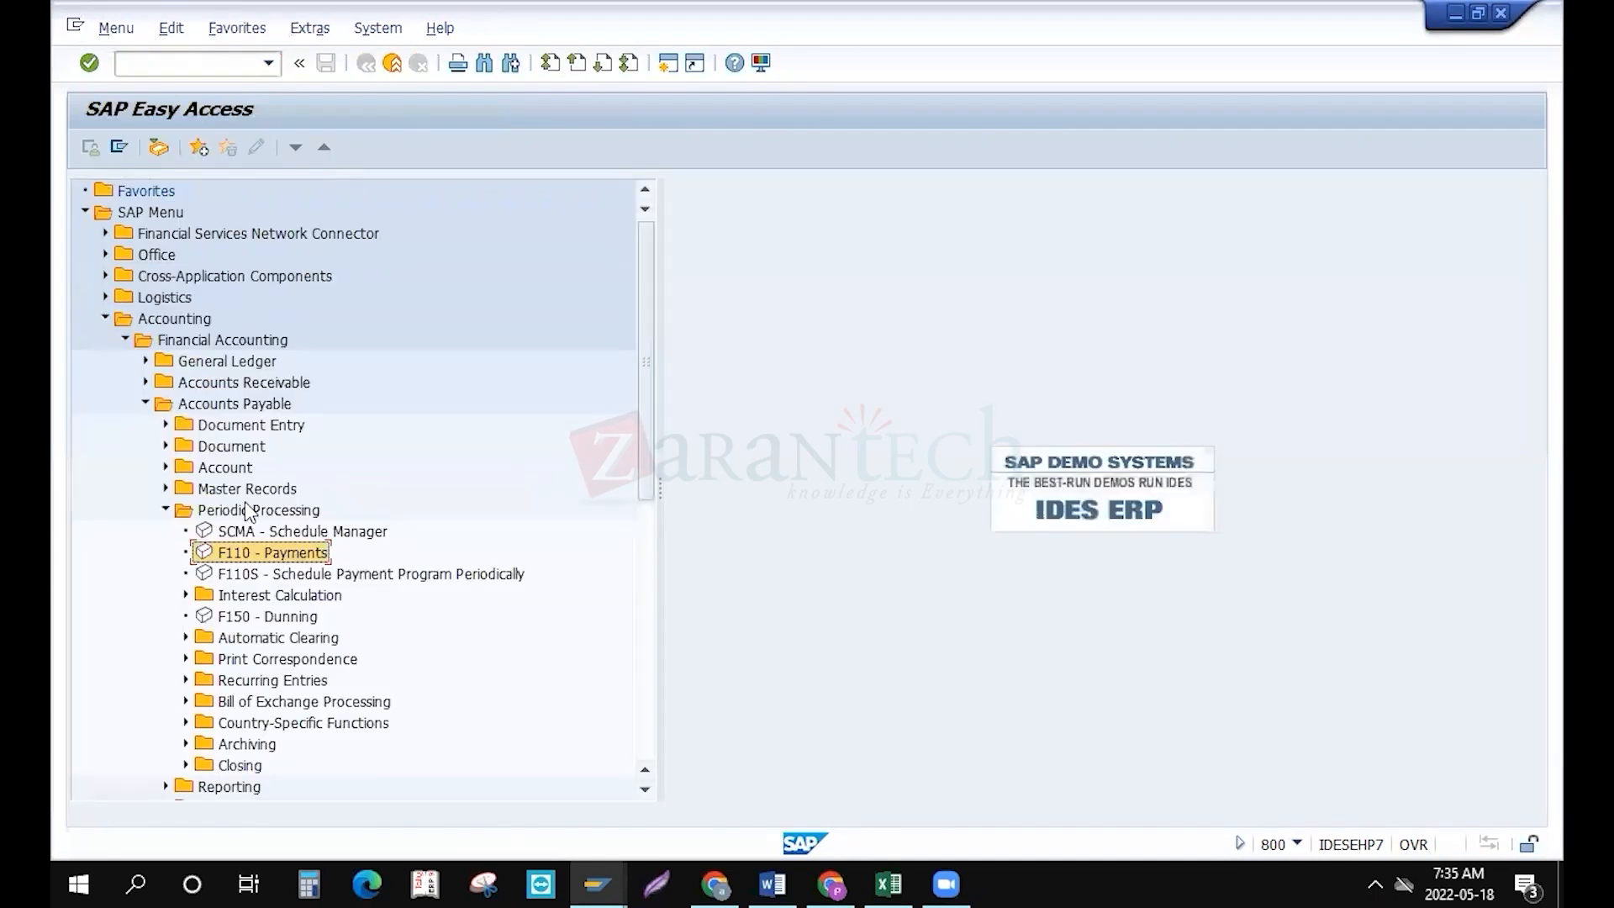
# Open F110 - Payments under Periodic Processing, view its Maintain config screen, and go back to the payment transaction status
pyautogui.click(163, 509)
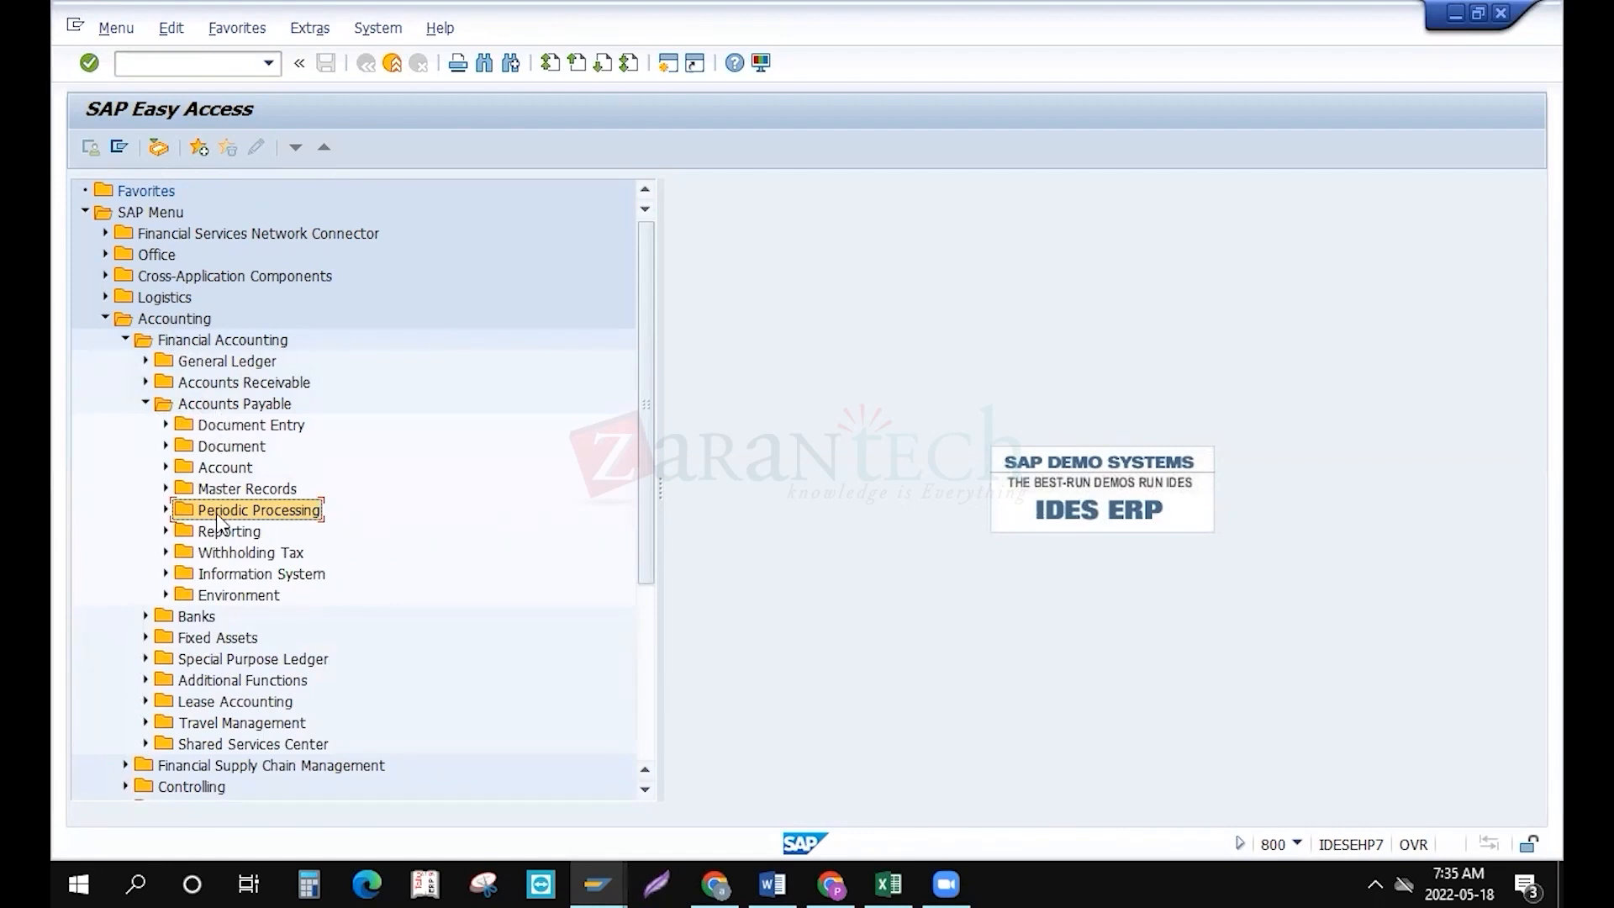
pyautogui.click(165, 511)
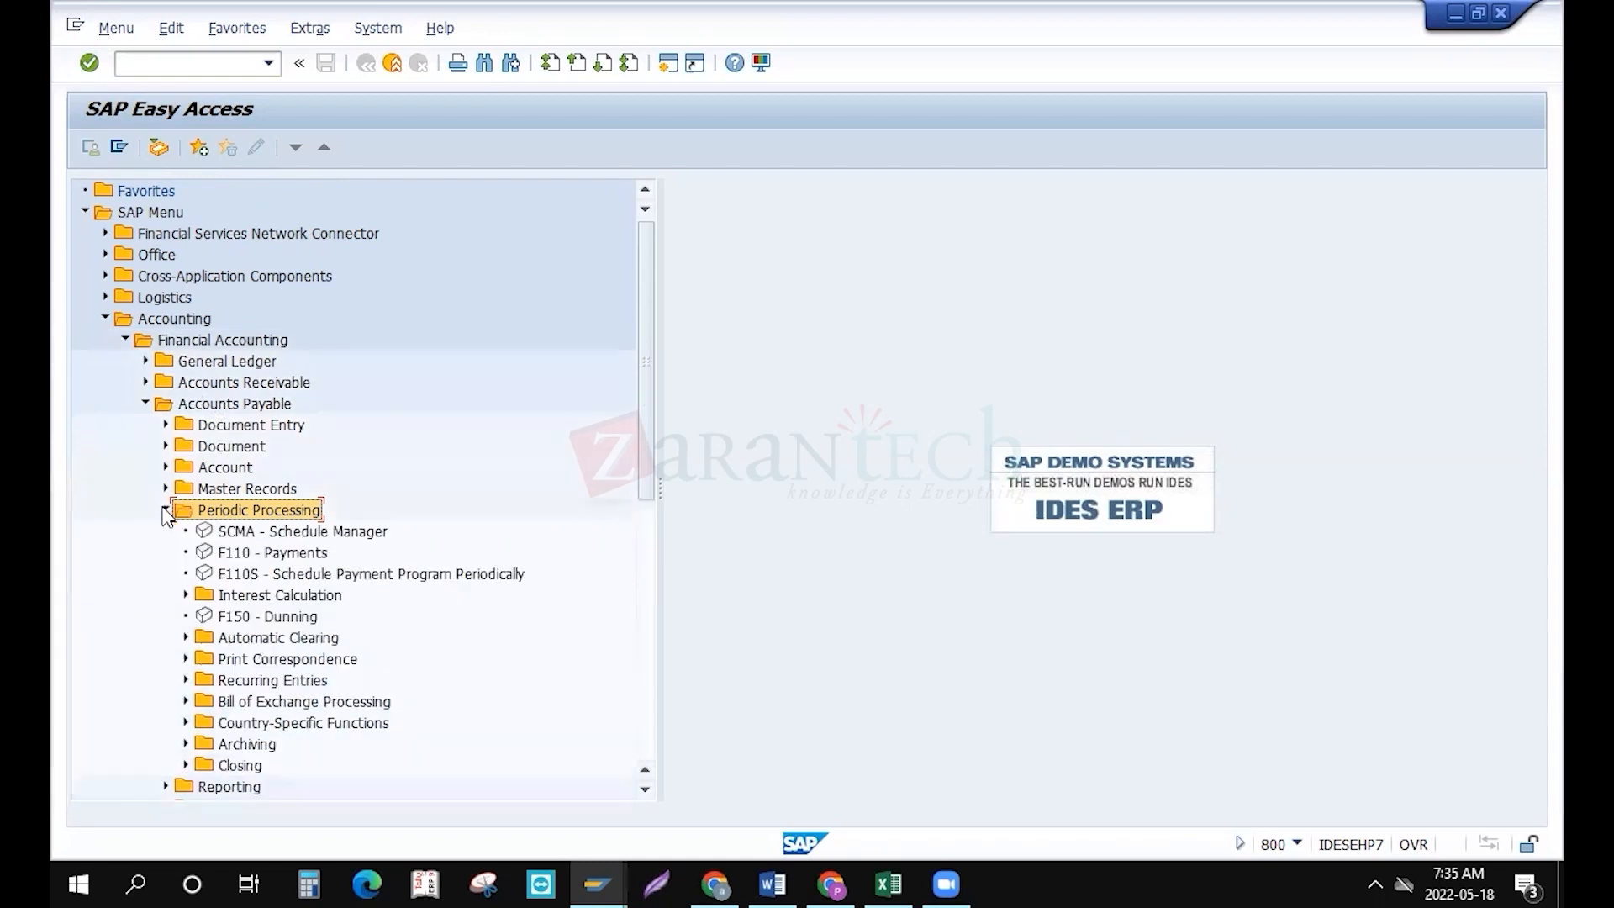
pyautogui.doubleClick(270, 551)
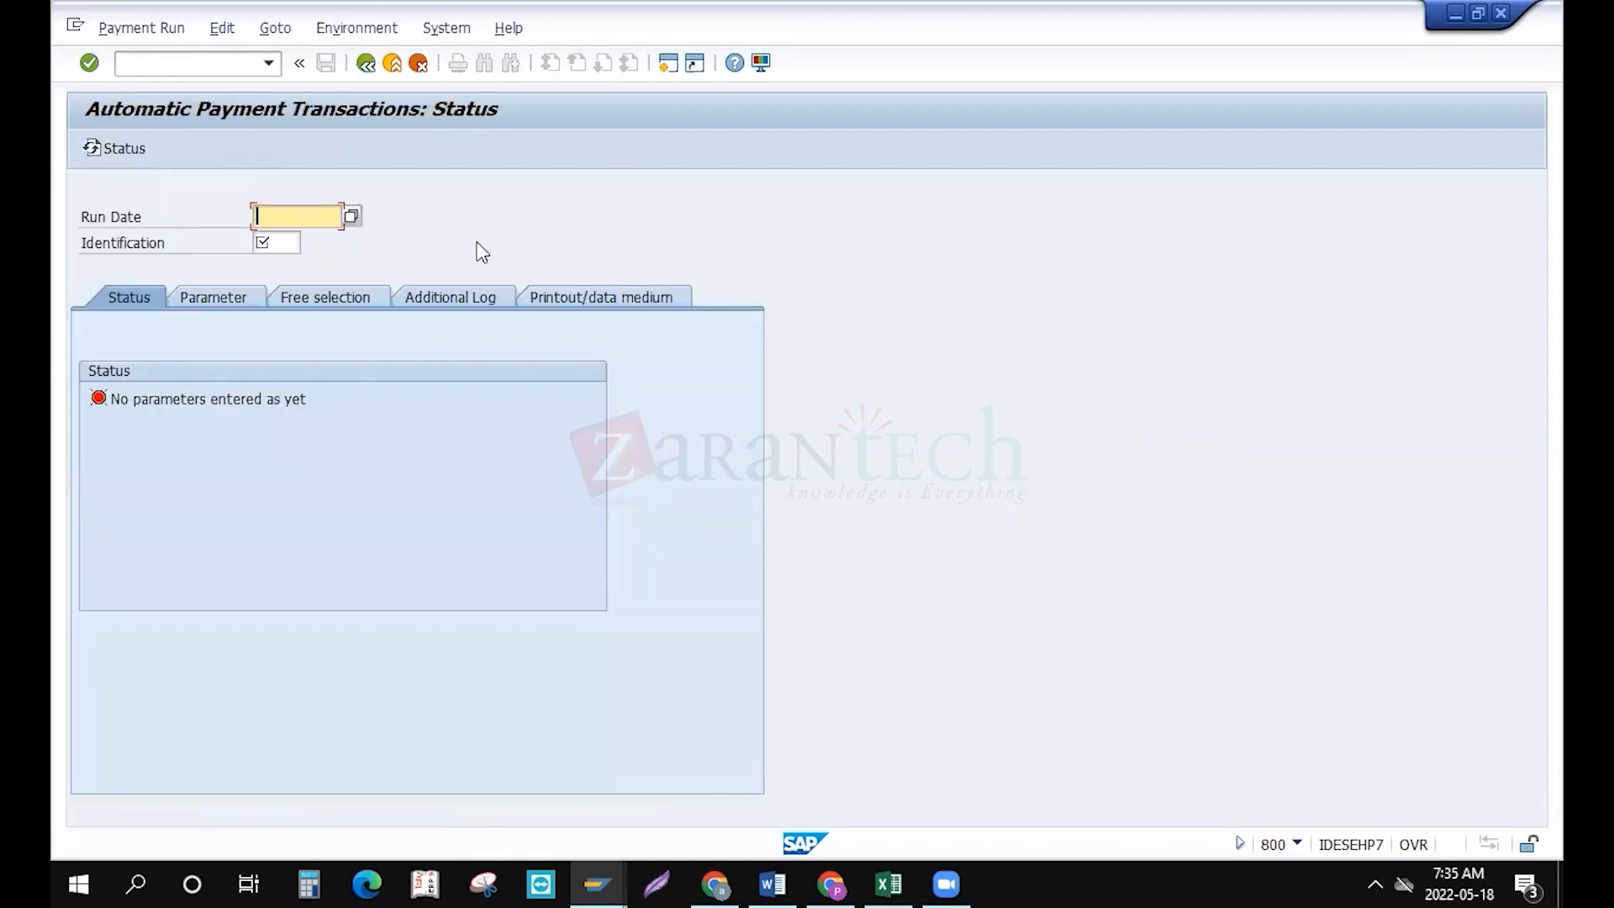
pyautogui.click(356, 28)
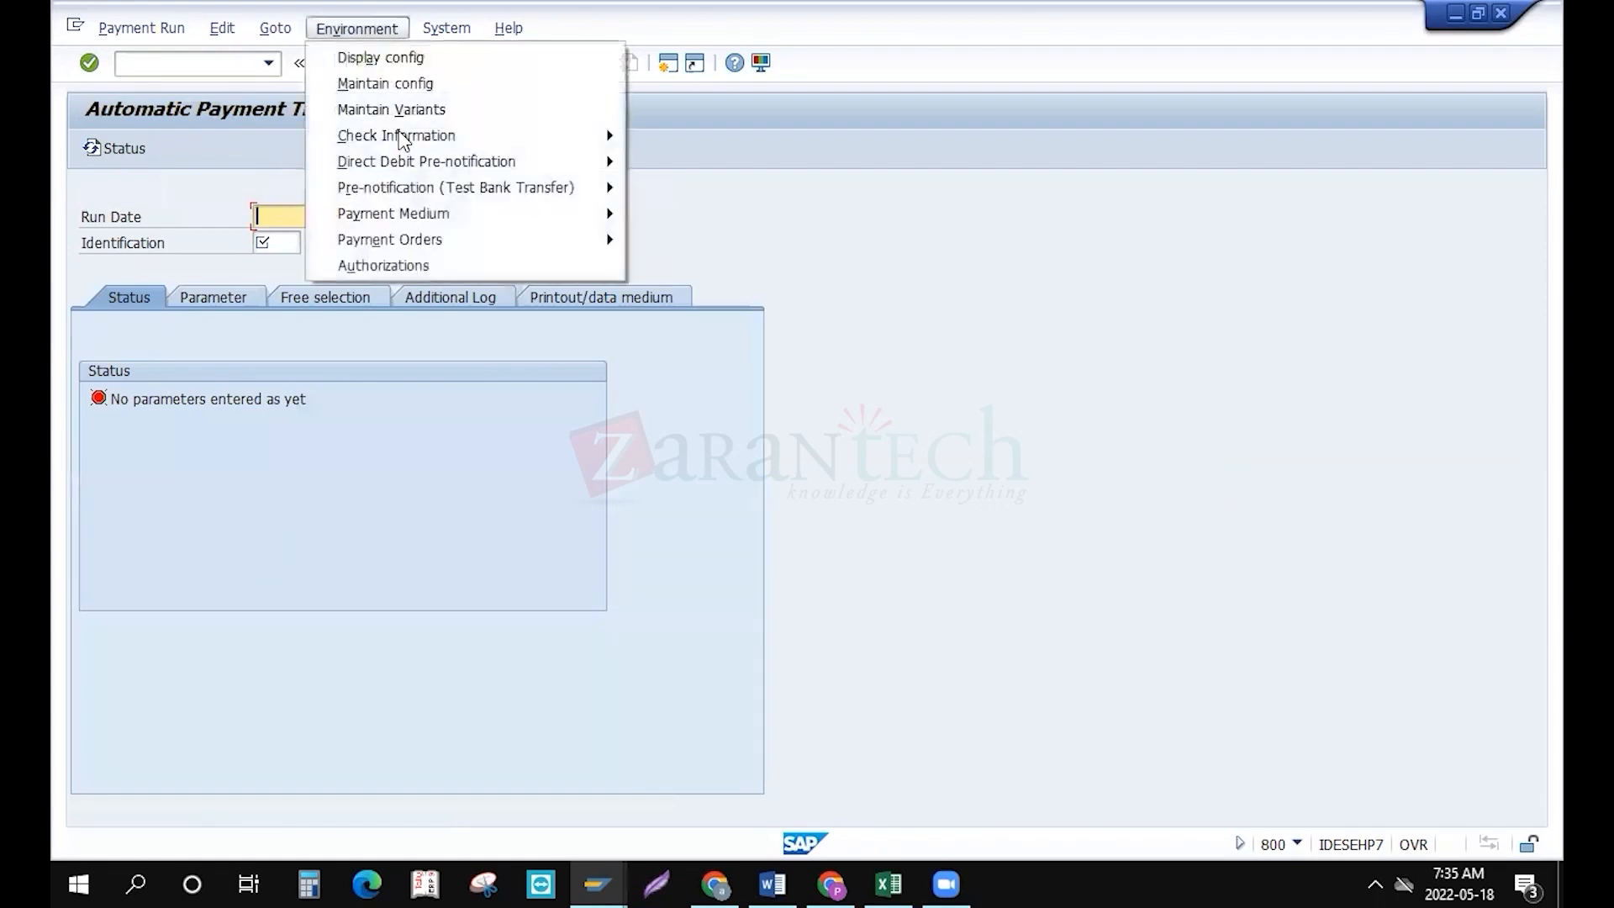
pyautogui.click(360, 83)
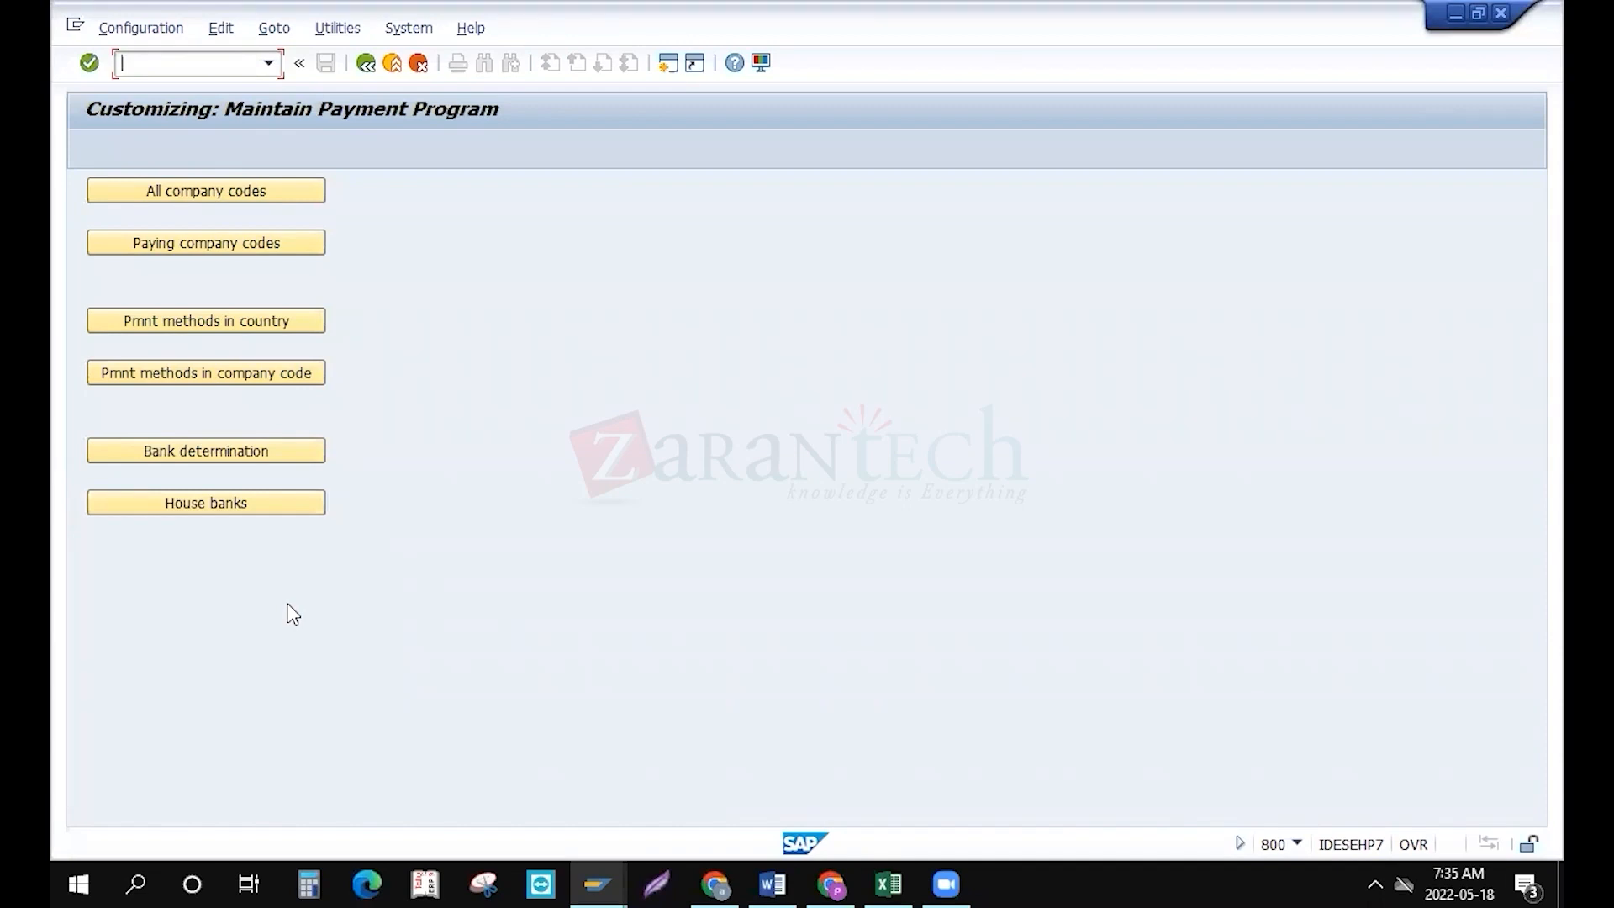
pyautogui.press('F3')
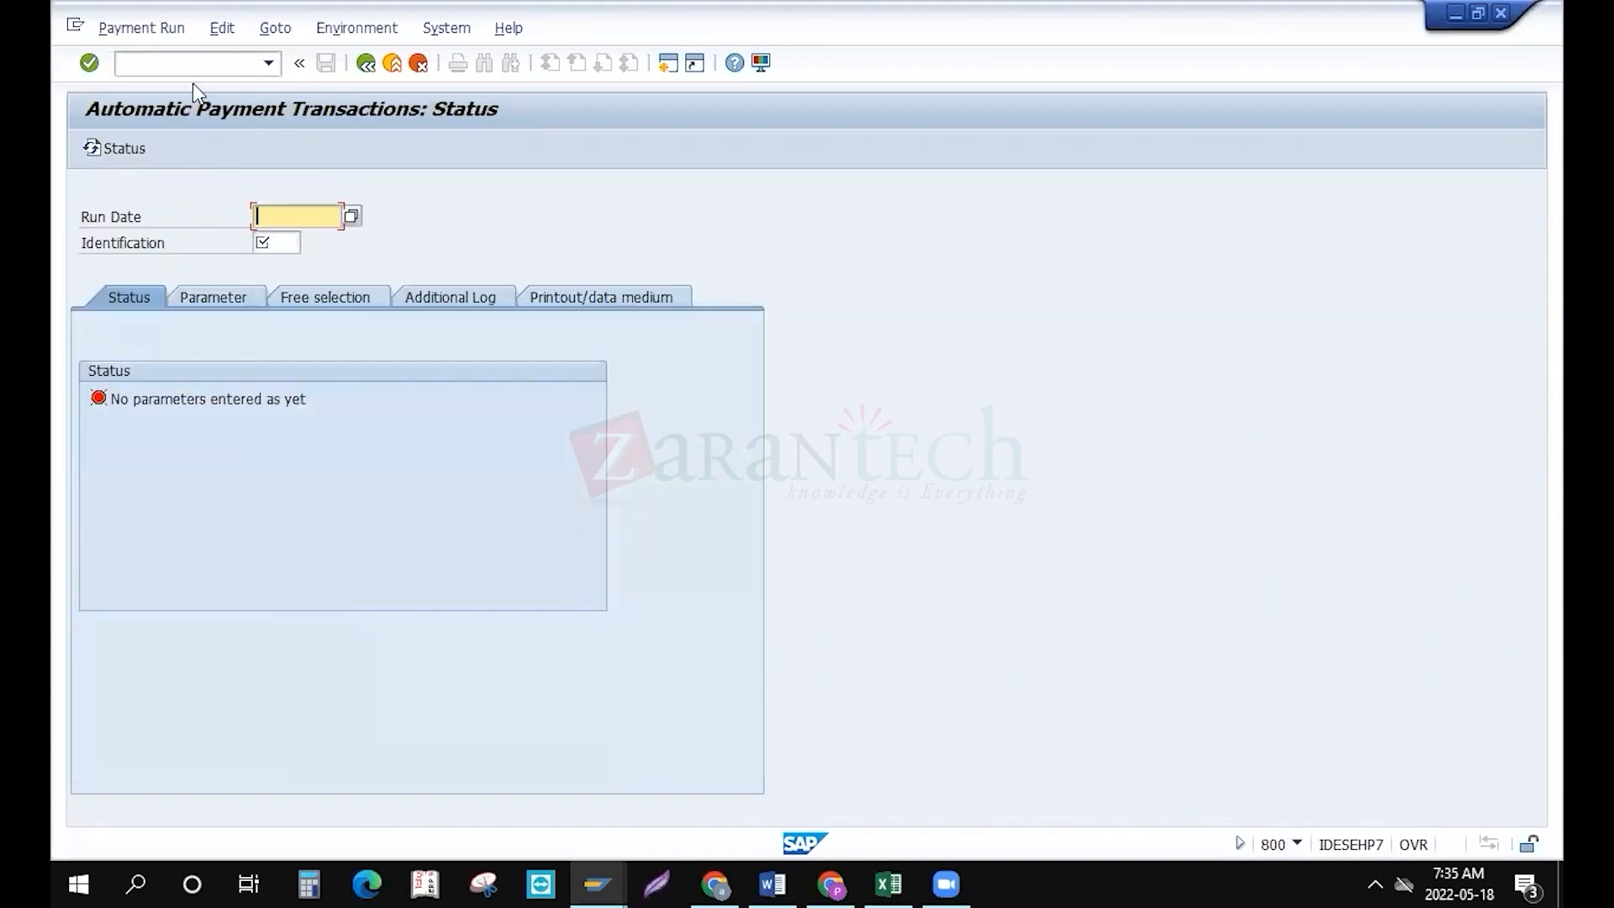
# Start SPRO in a new session with /ospro and open the SAP Reference IMG
pyautogui.click(195, 65)
pyautogui.write('/ospro')
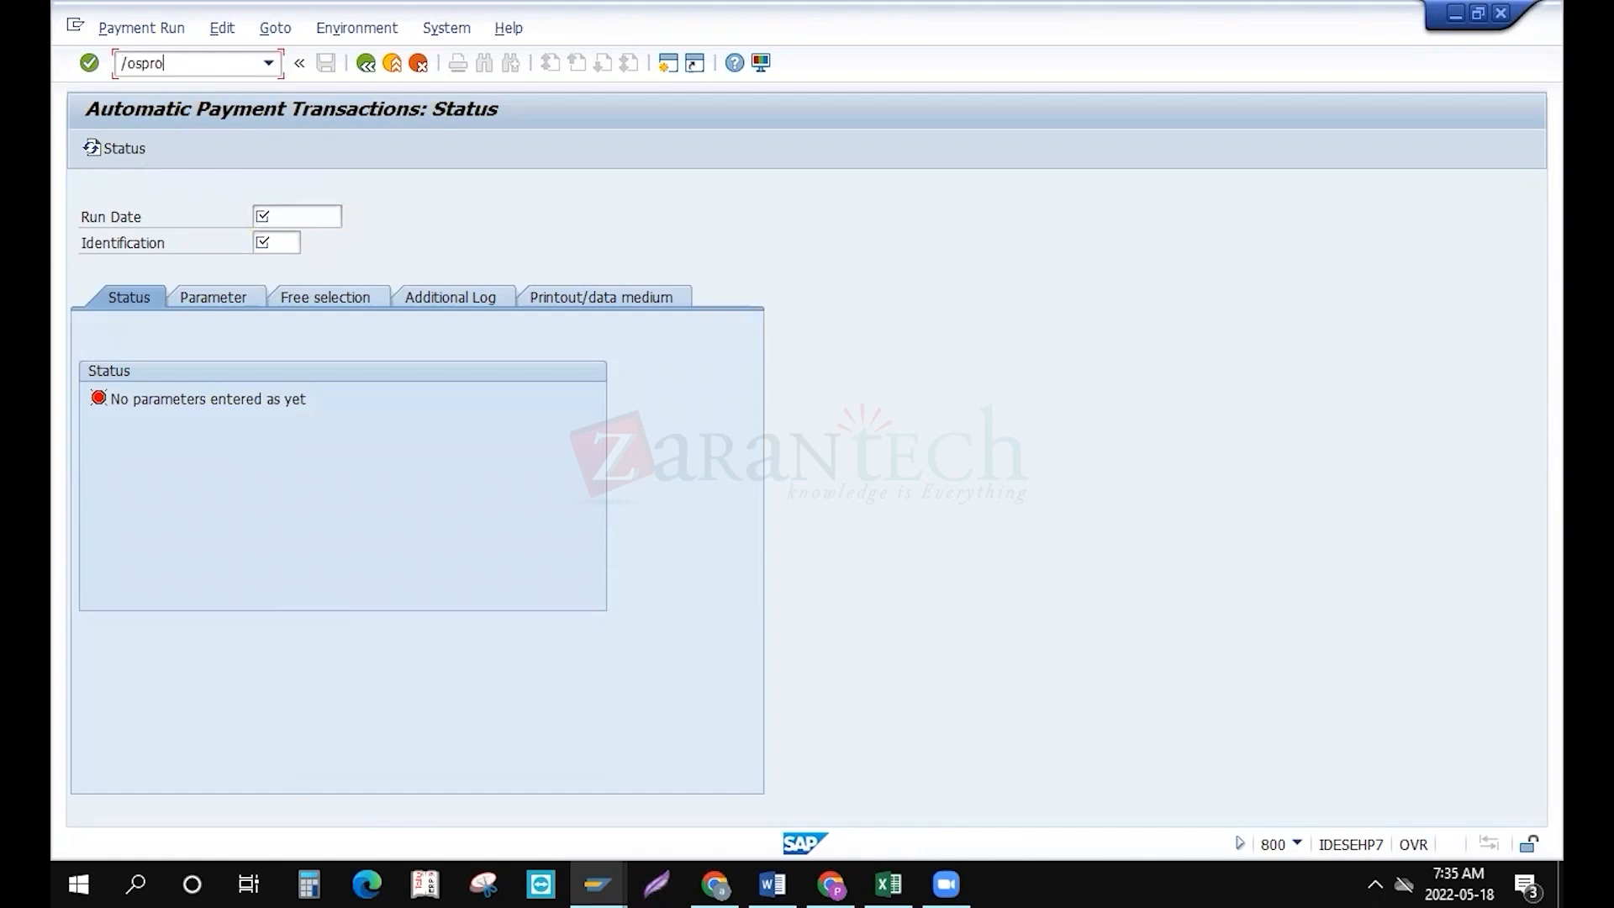
pyautogui.press('Return')
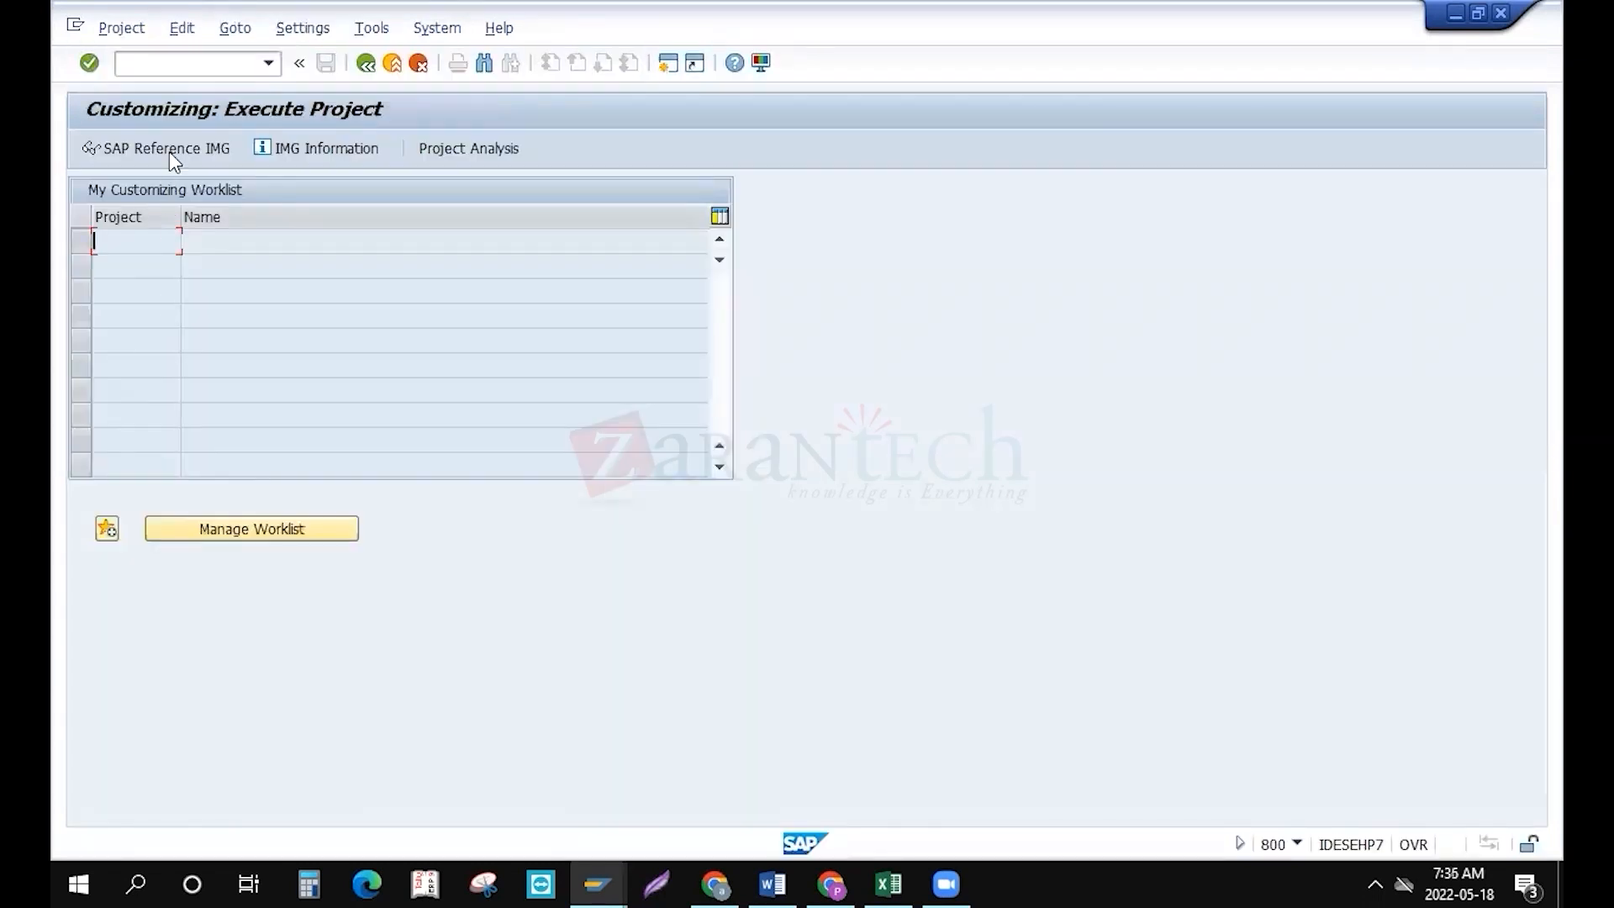
pyautogui.click(169, 151)
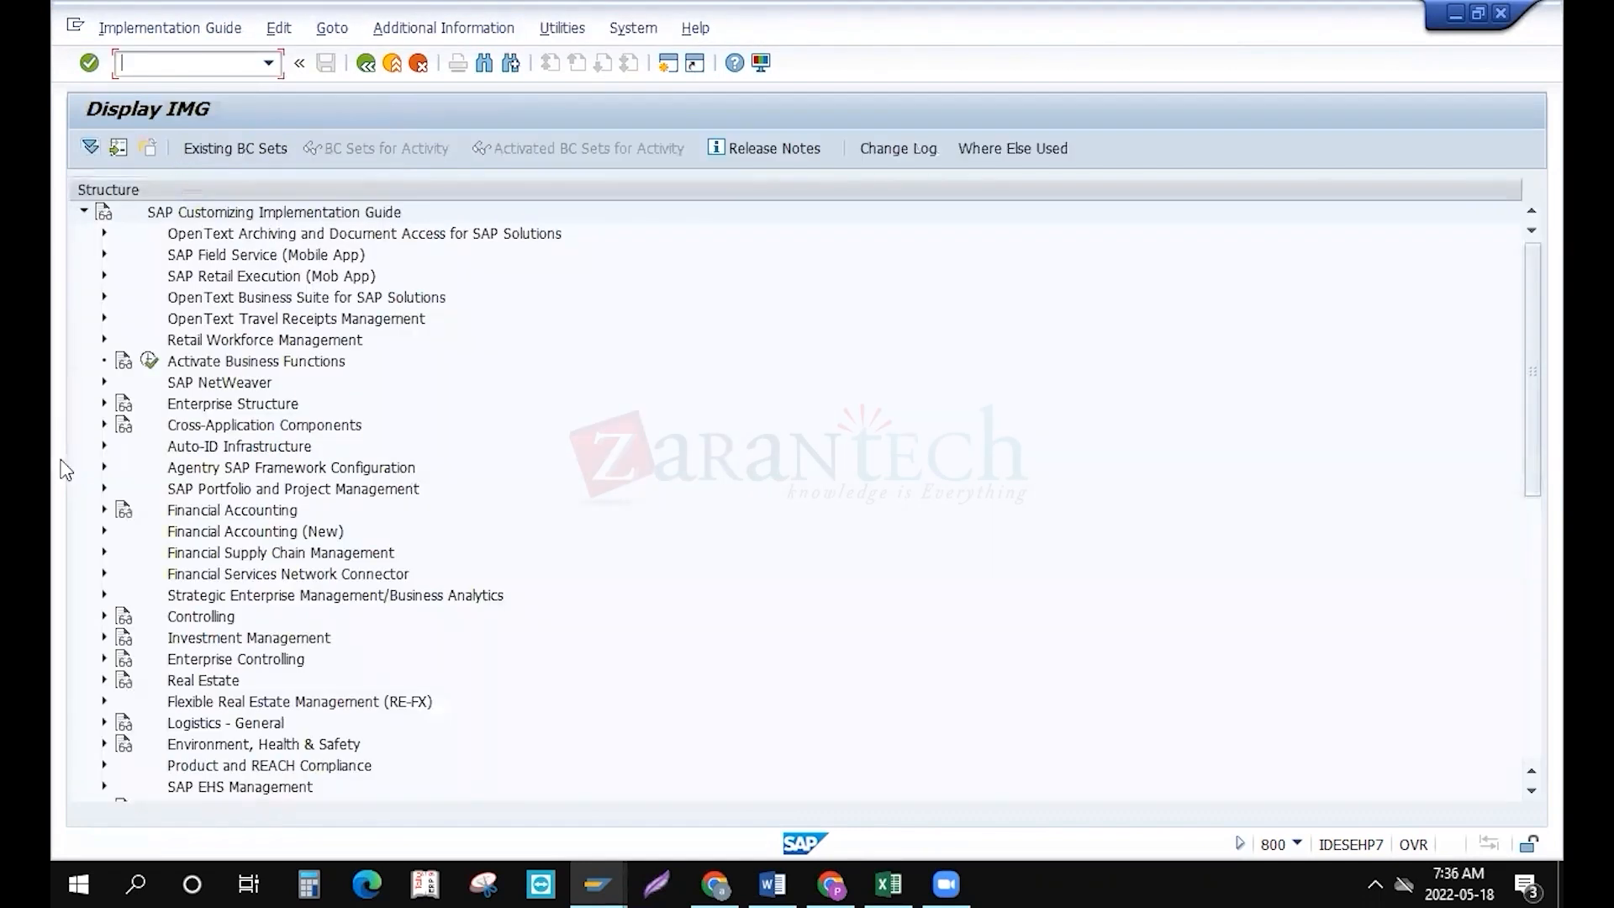
# Expand the IMG through Accounts Receivable and Accounts Payable, Business Transactions and Automatic Outgoing Payments to Payment Method/Bank Selection for Payment Program
pyautogui.click(104, 511)
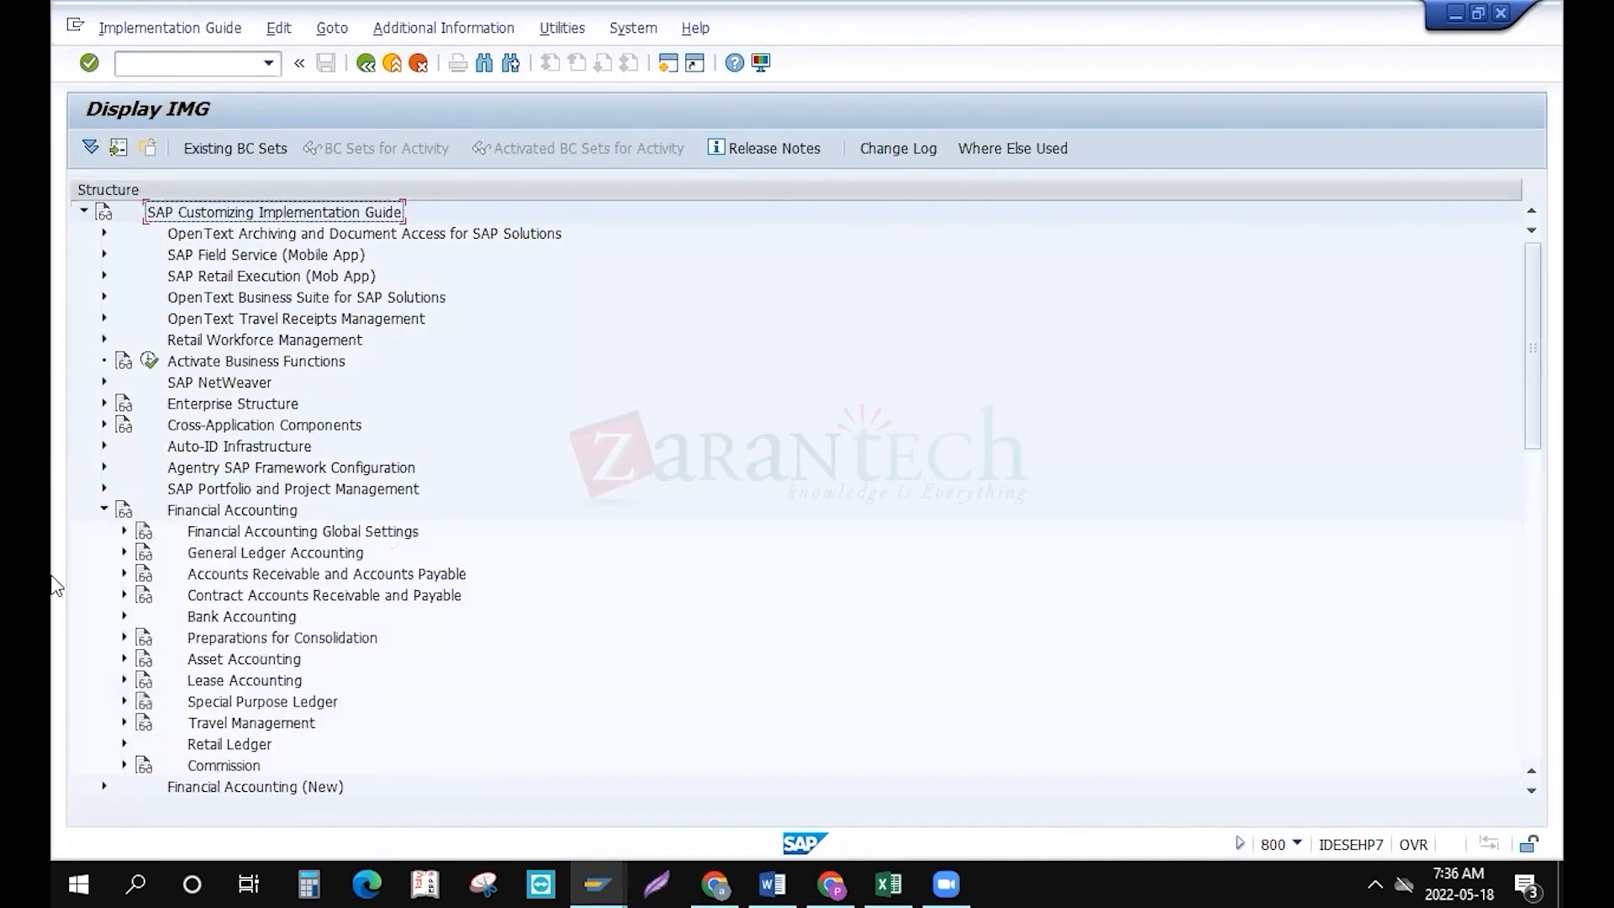
pyautogui.click(124, 574)
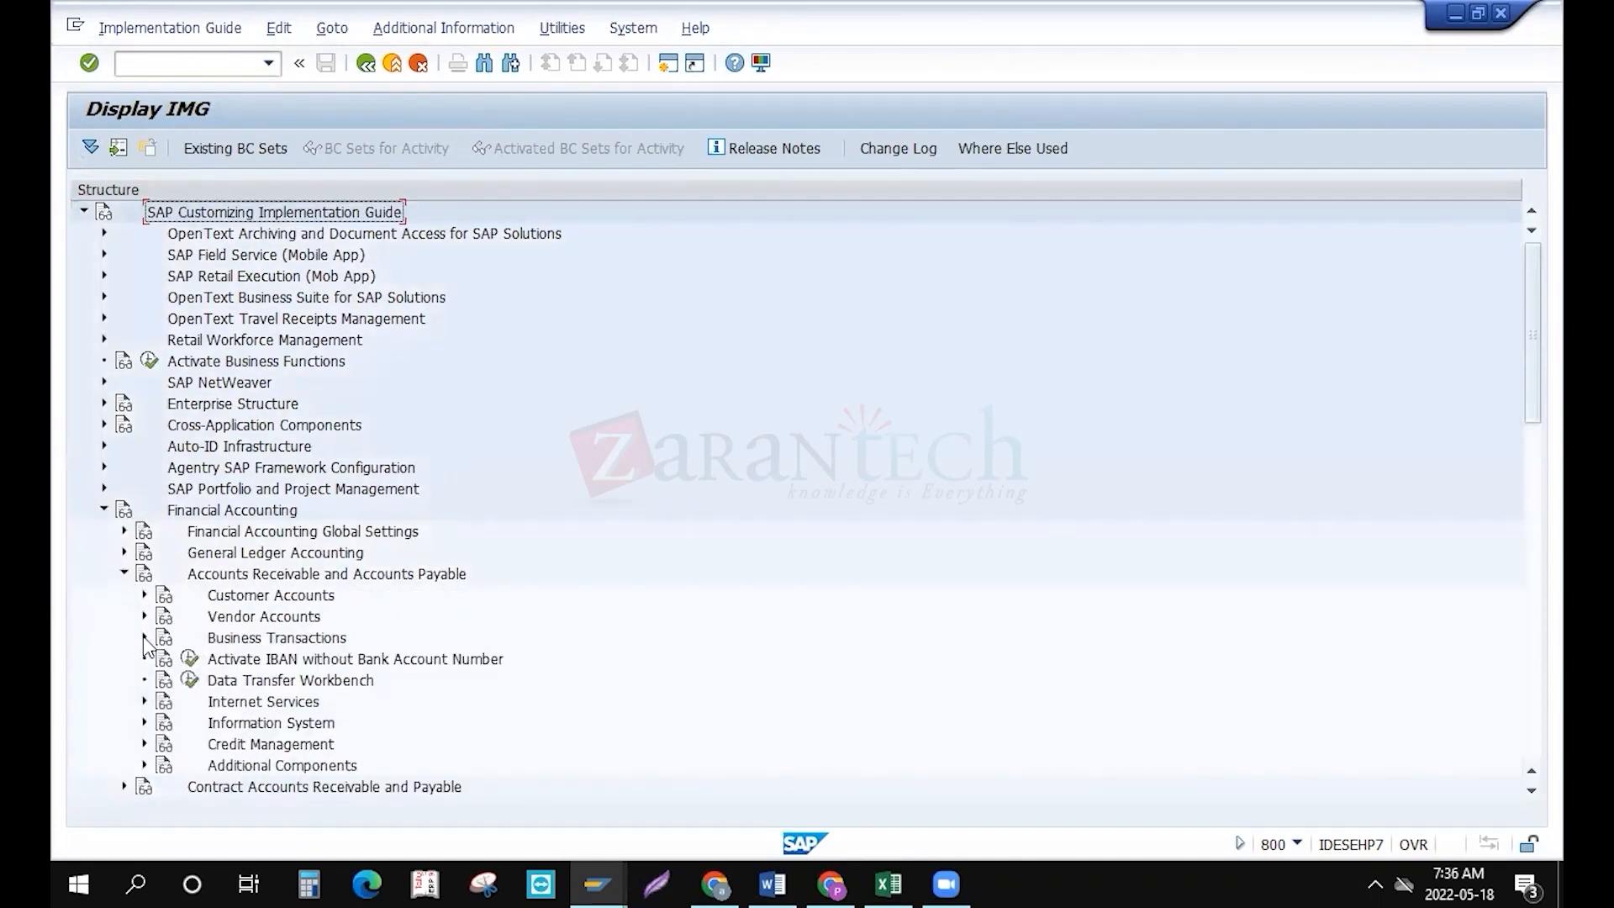
pyautogui.click(145, 638)
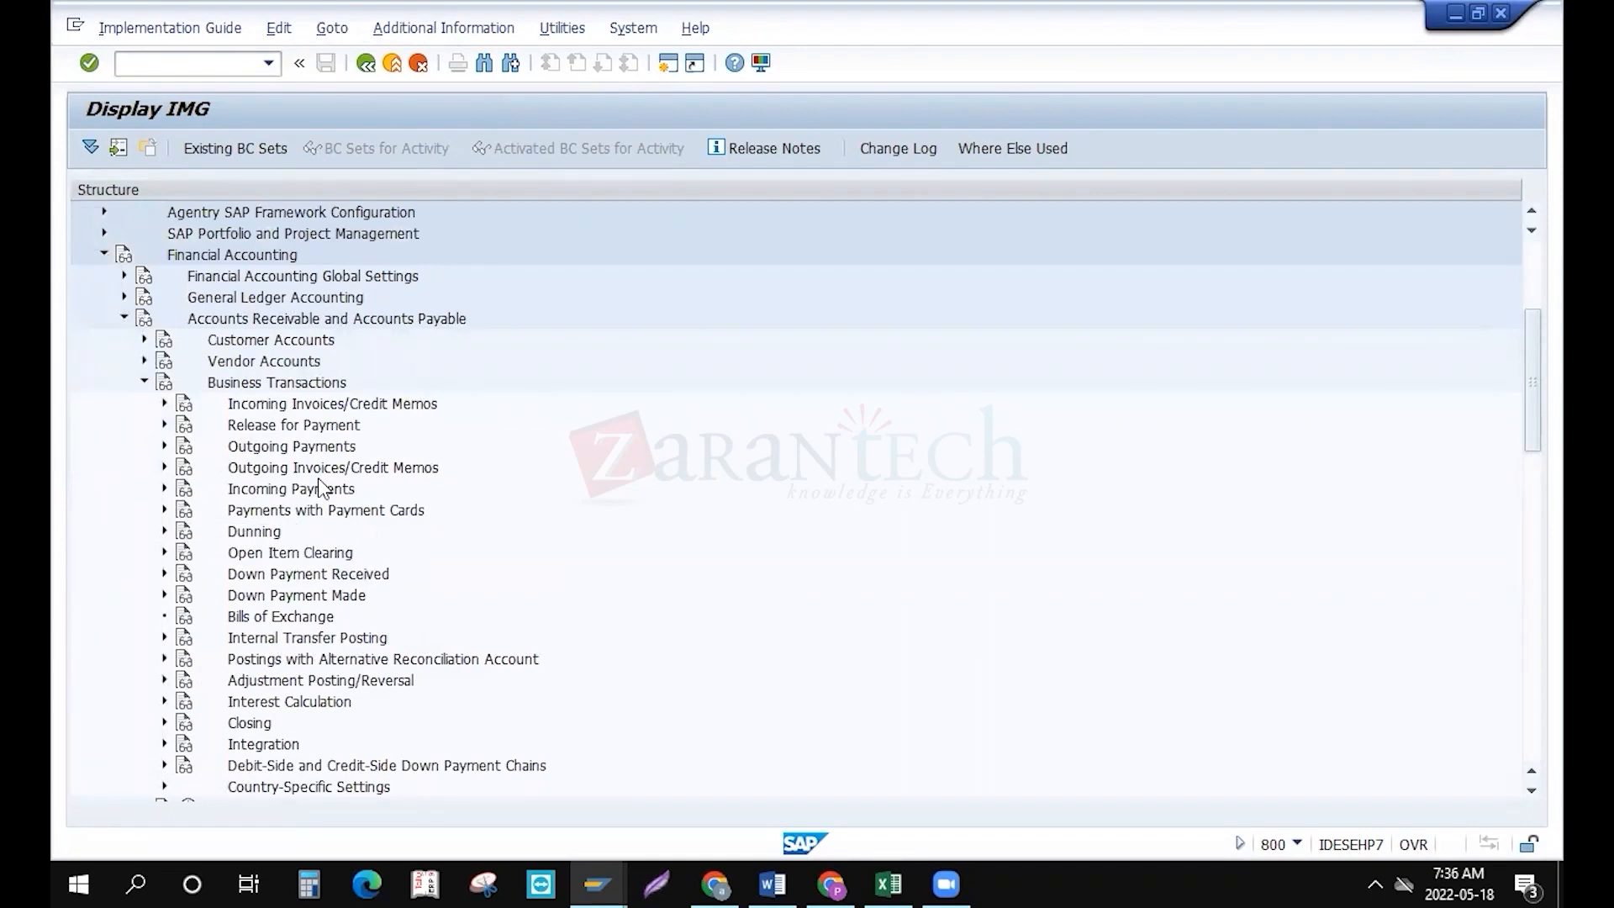
pyautogui.click(165, 468)
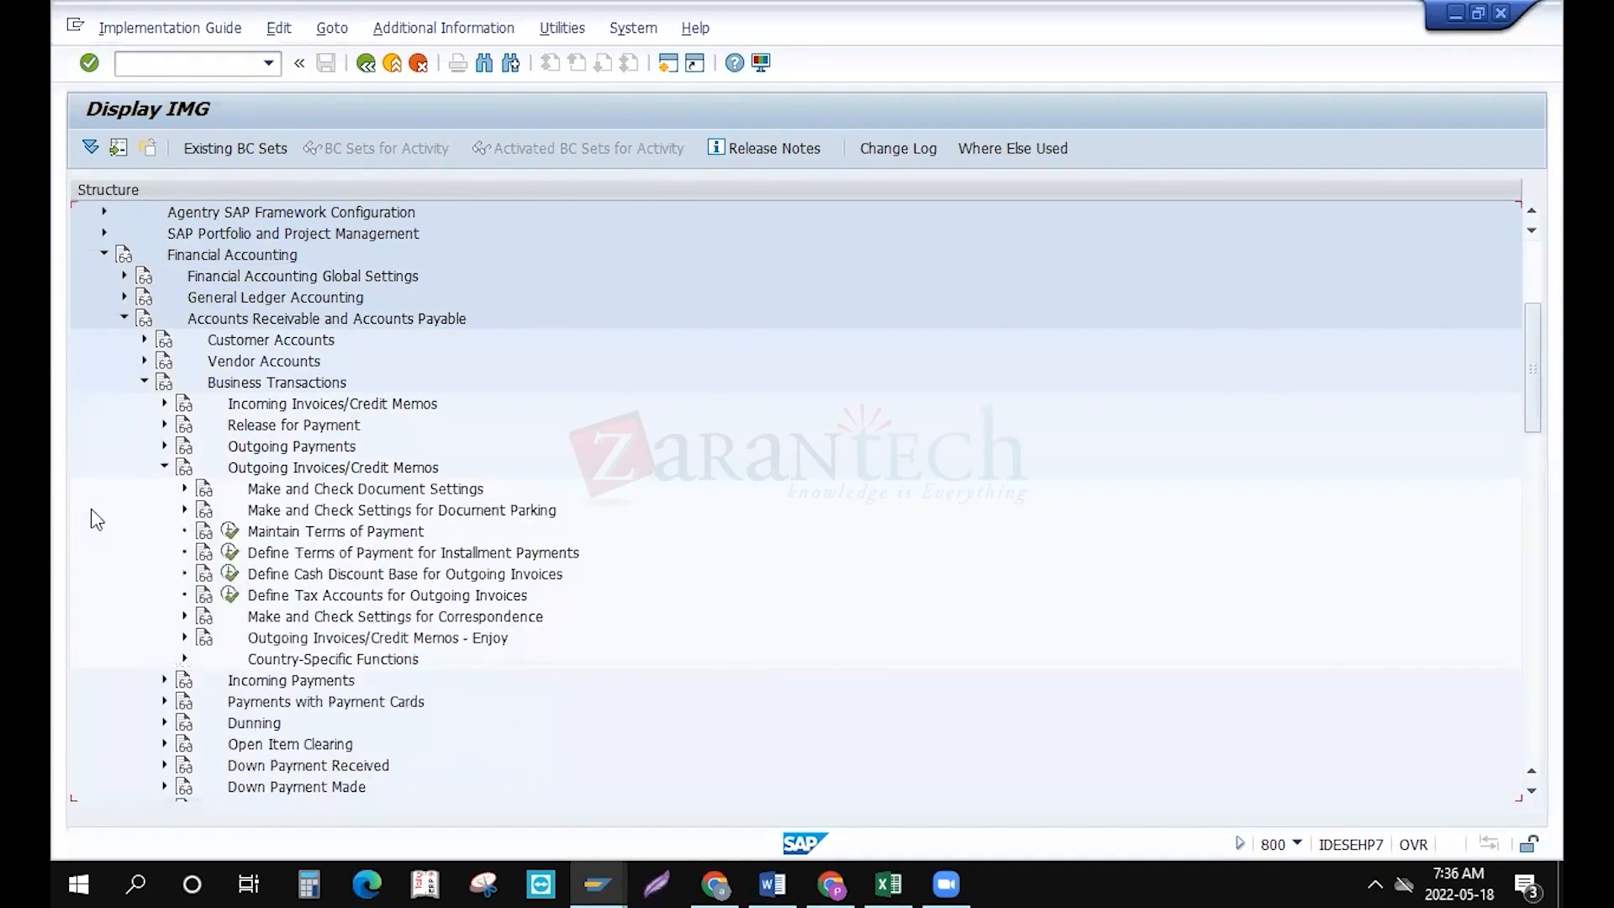
pyautogui.click(155, 445)
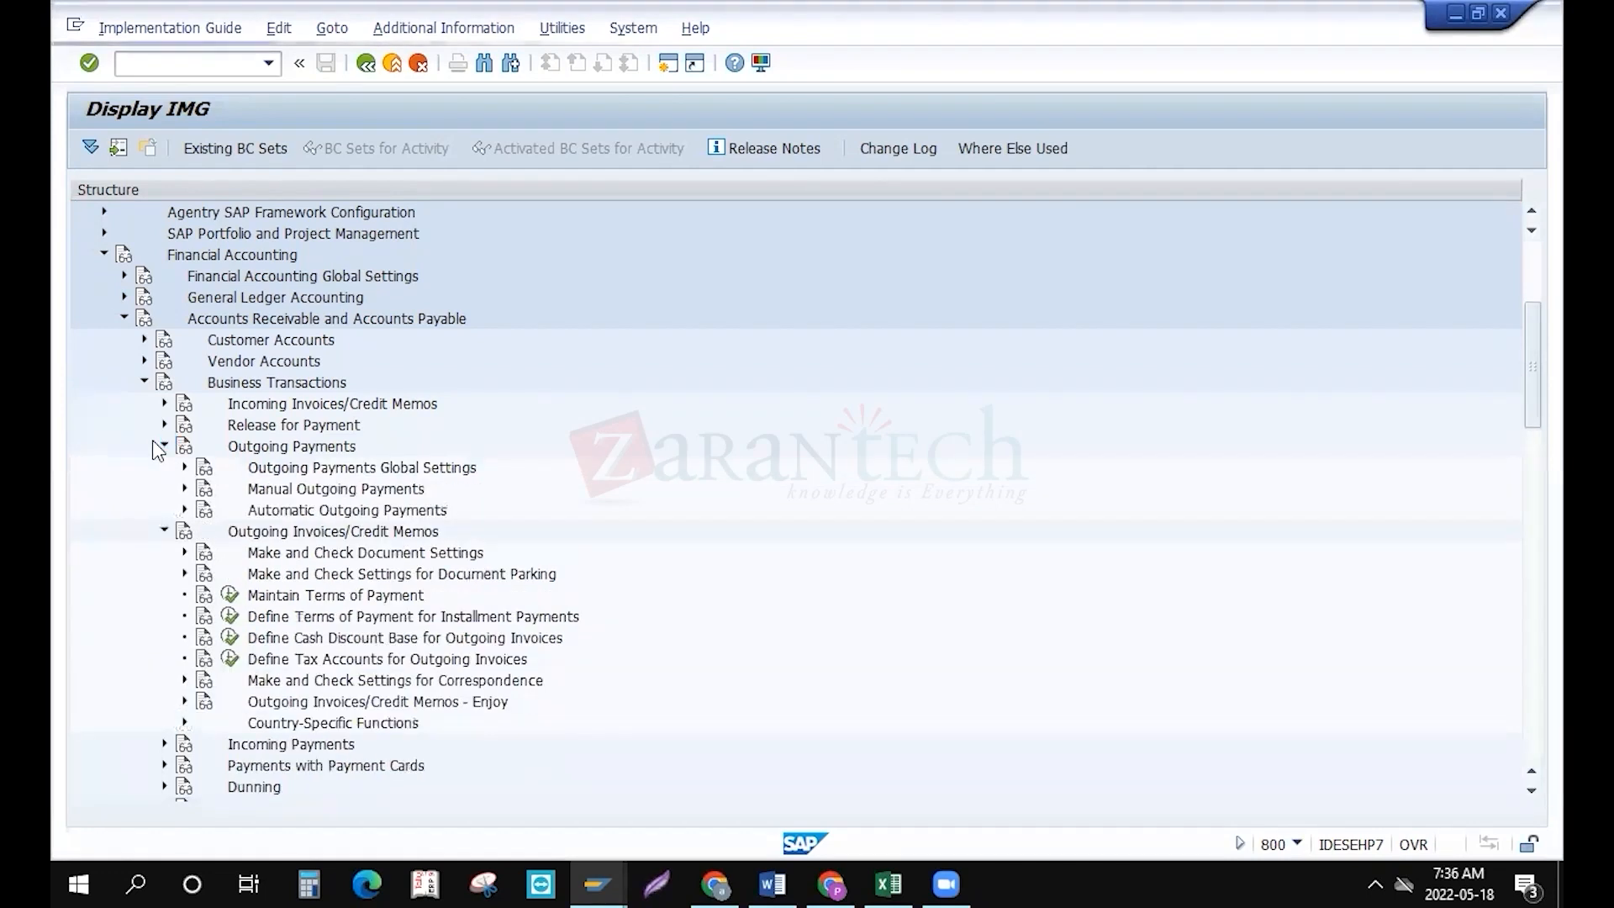
pyautogui.click(166, 530)
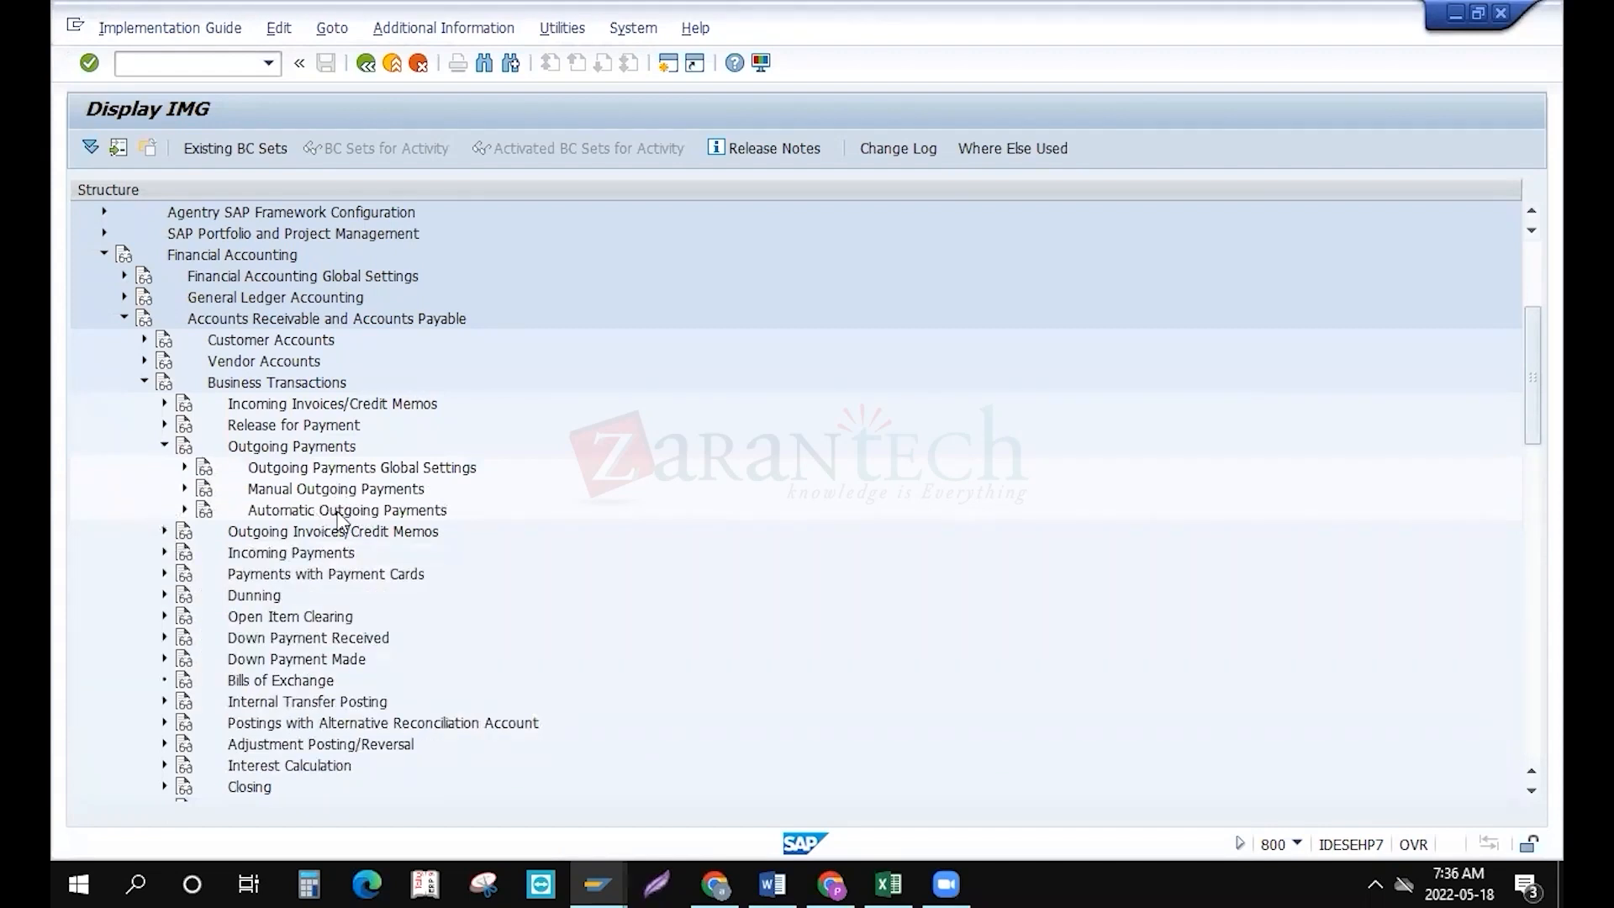
pyautogui.click(185, 511)
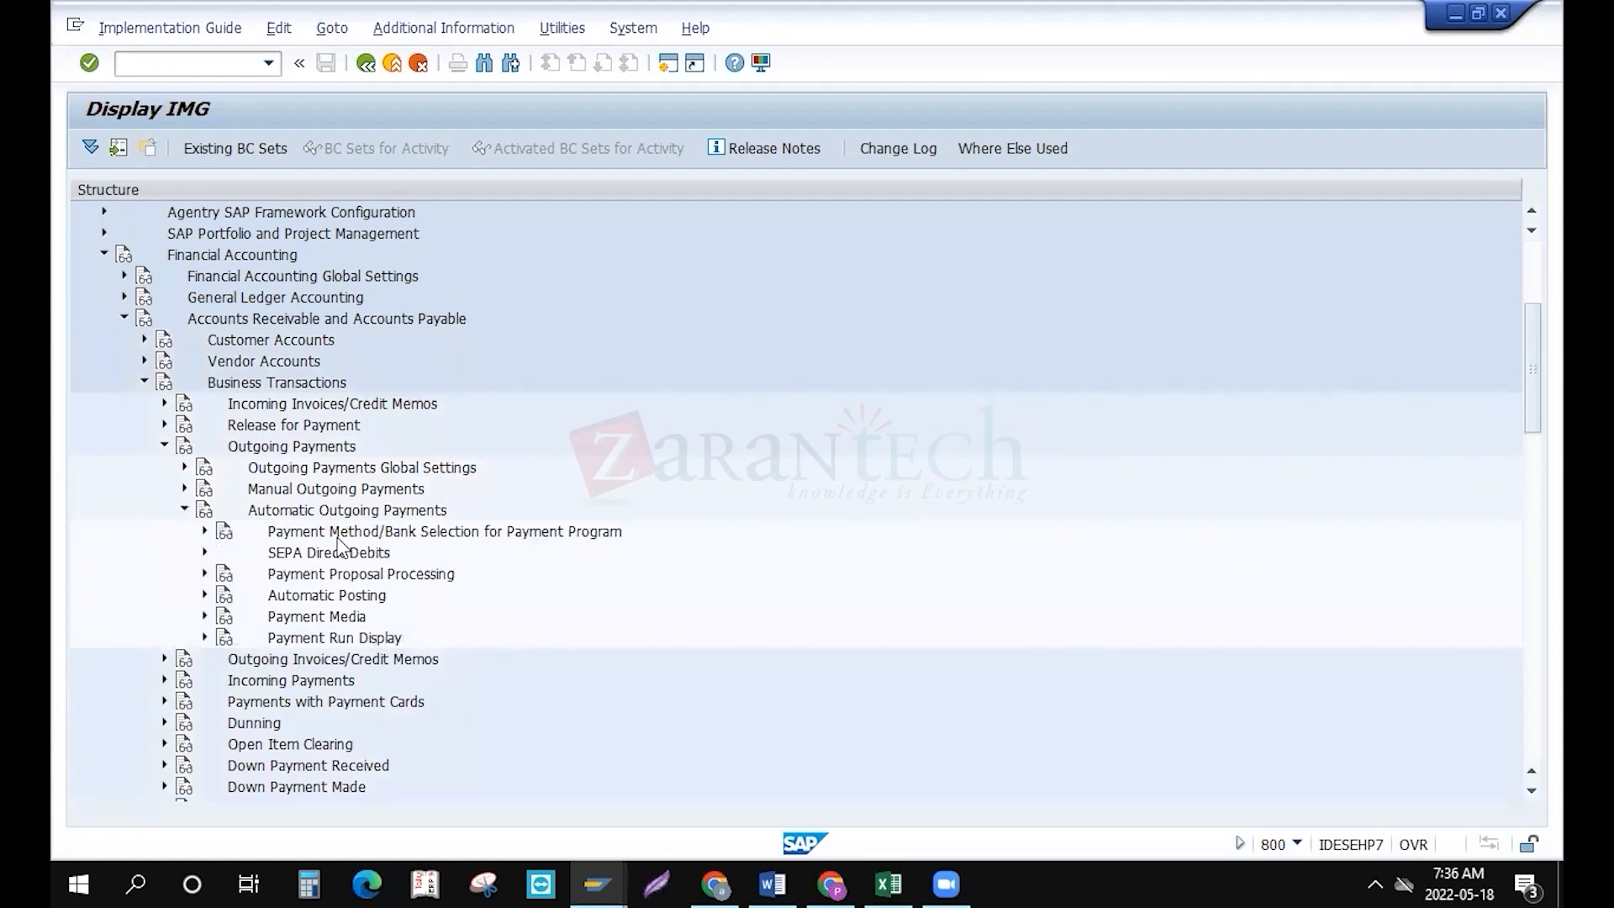
pyautogui.click(204, 531)
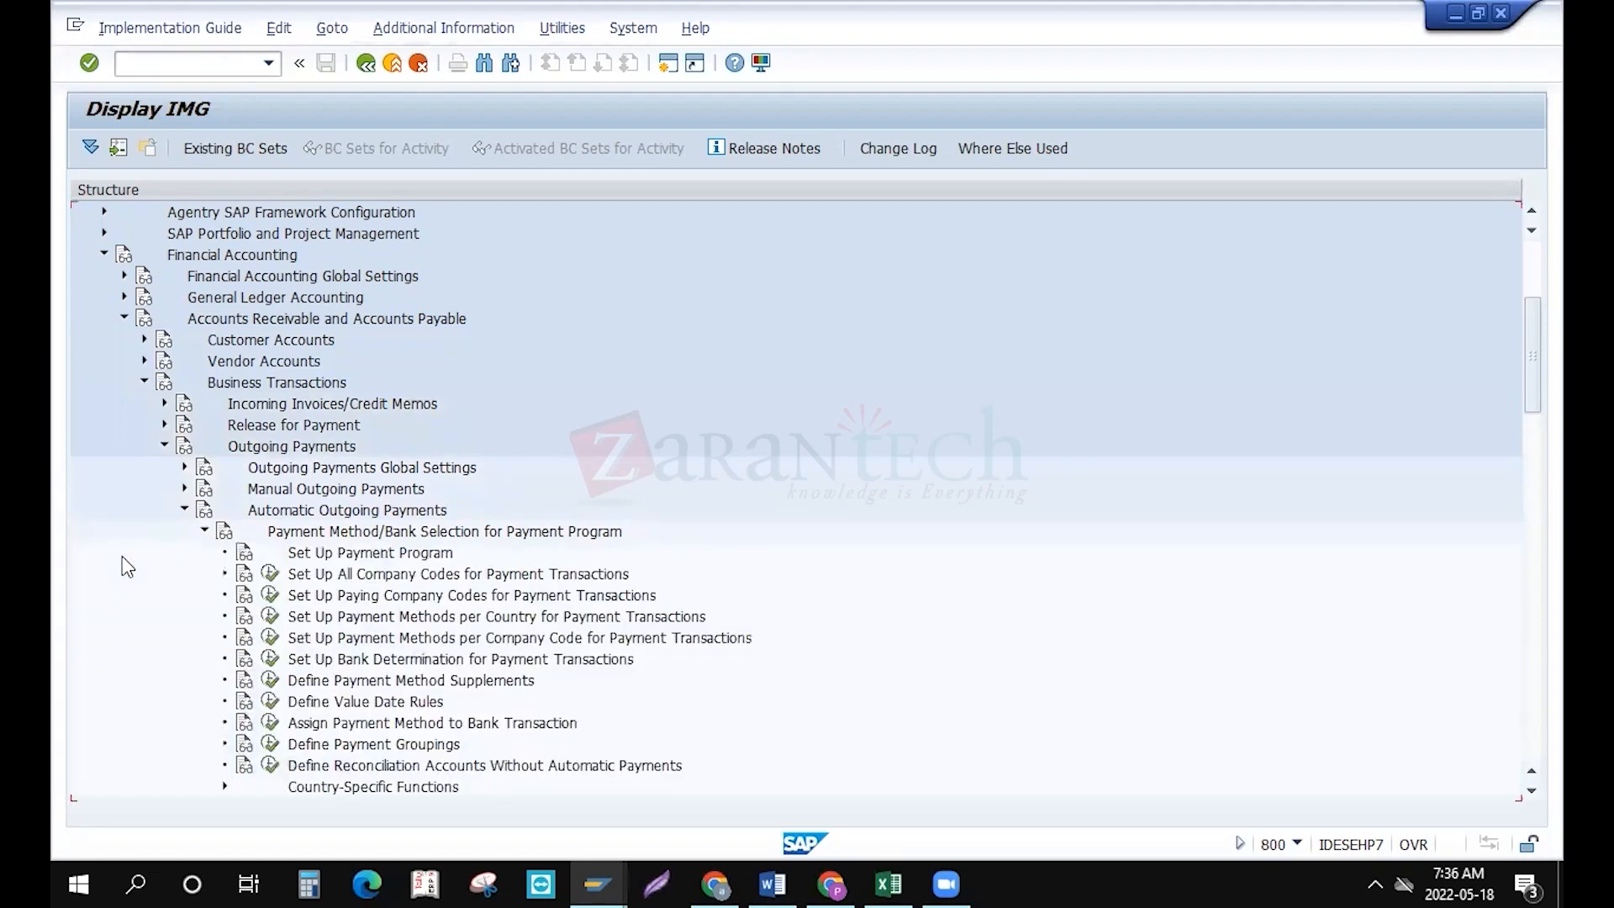
# Display the keys of the IMG activities as additional information and bring the payment program setup activities into view
pyautogui.click(444, 28)
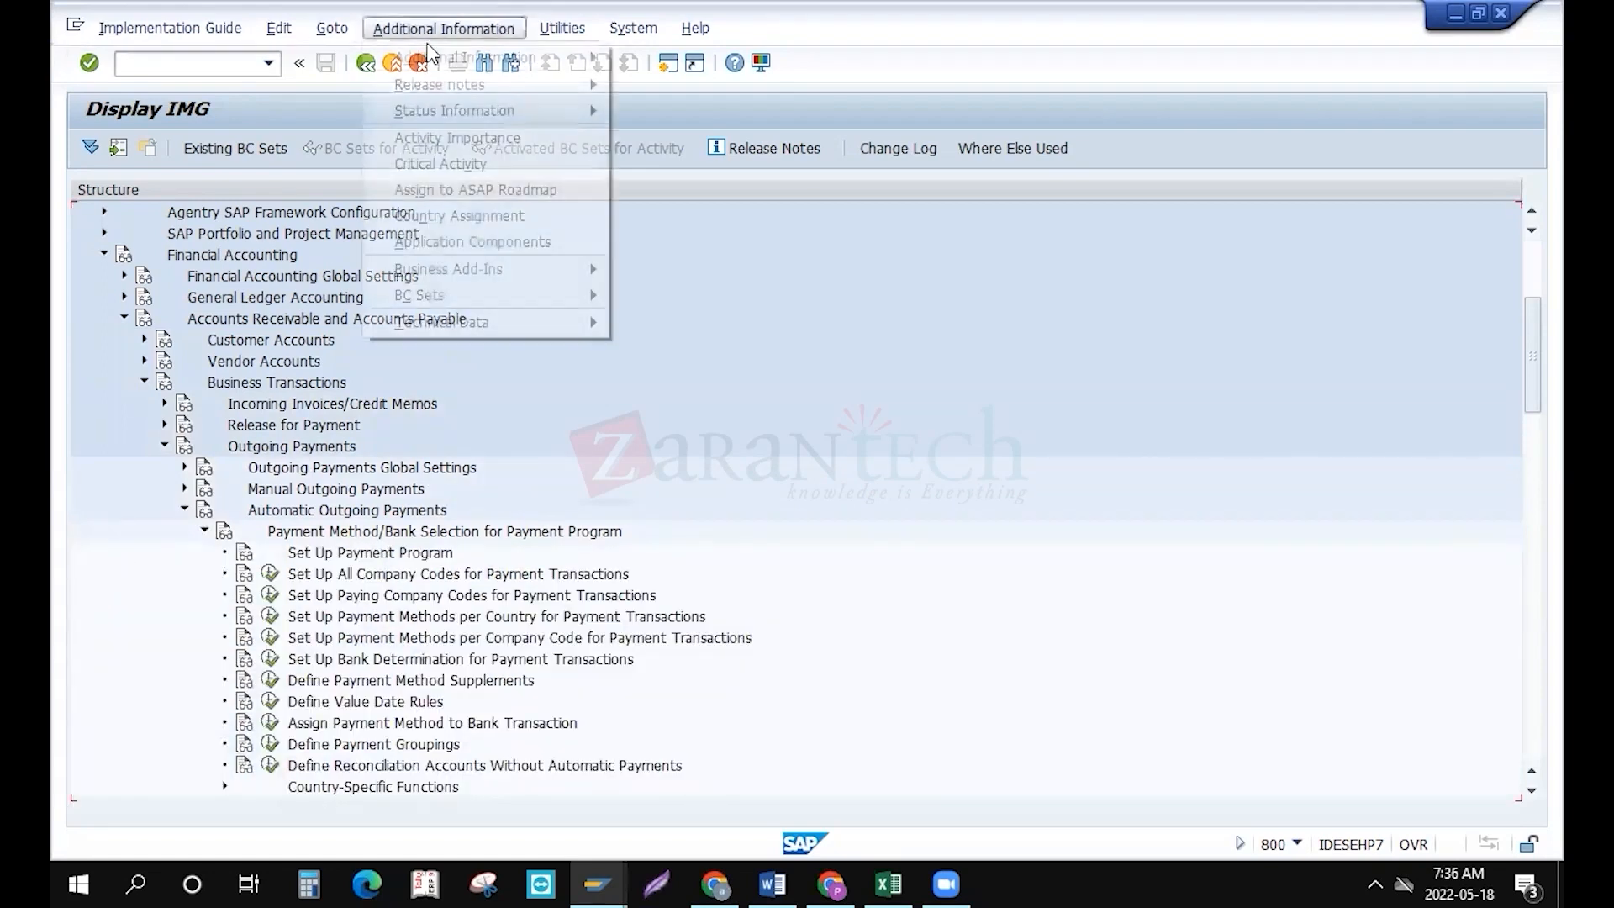
pyautogui.moveTo(443, 61)
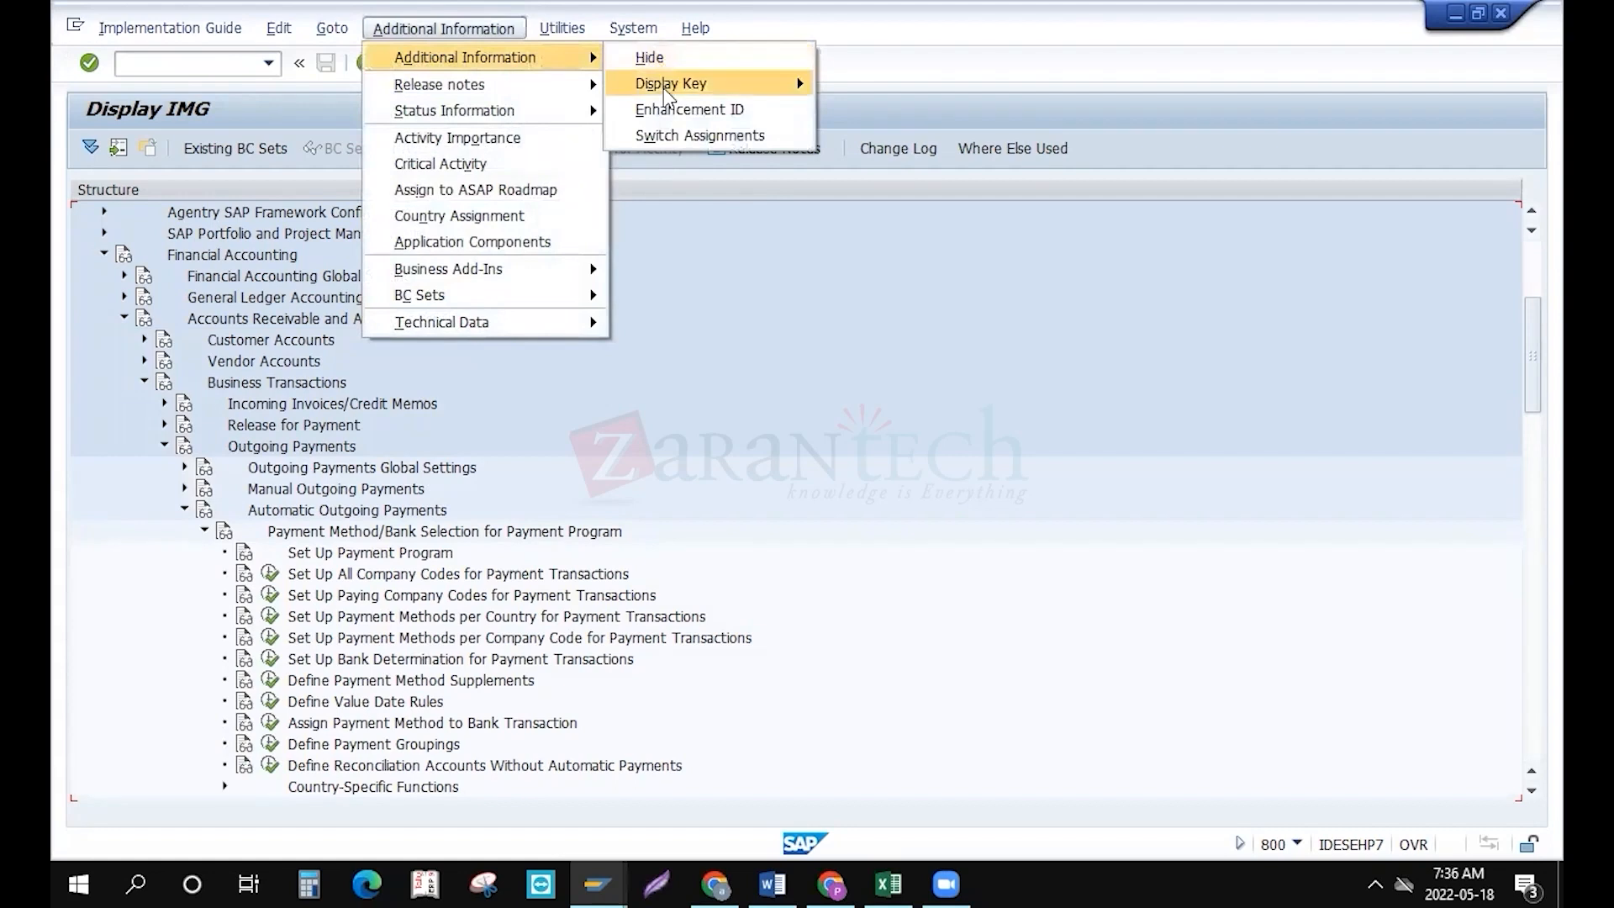
pyautogui.moveTo(710, 87)
pyautogui.click(859, 115)
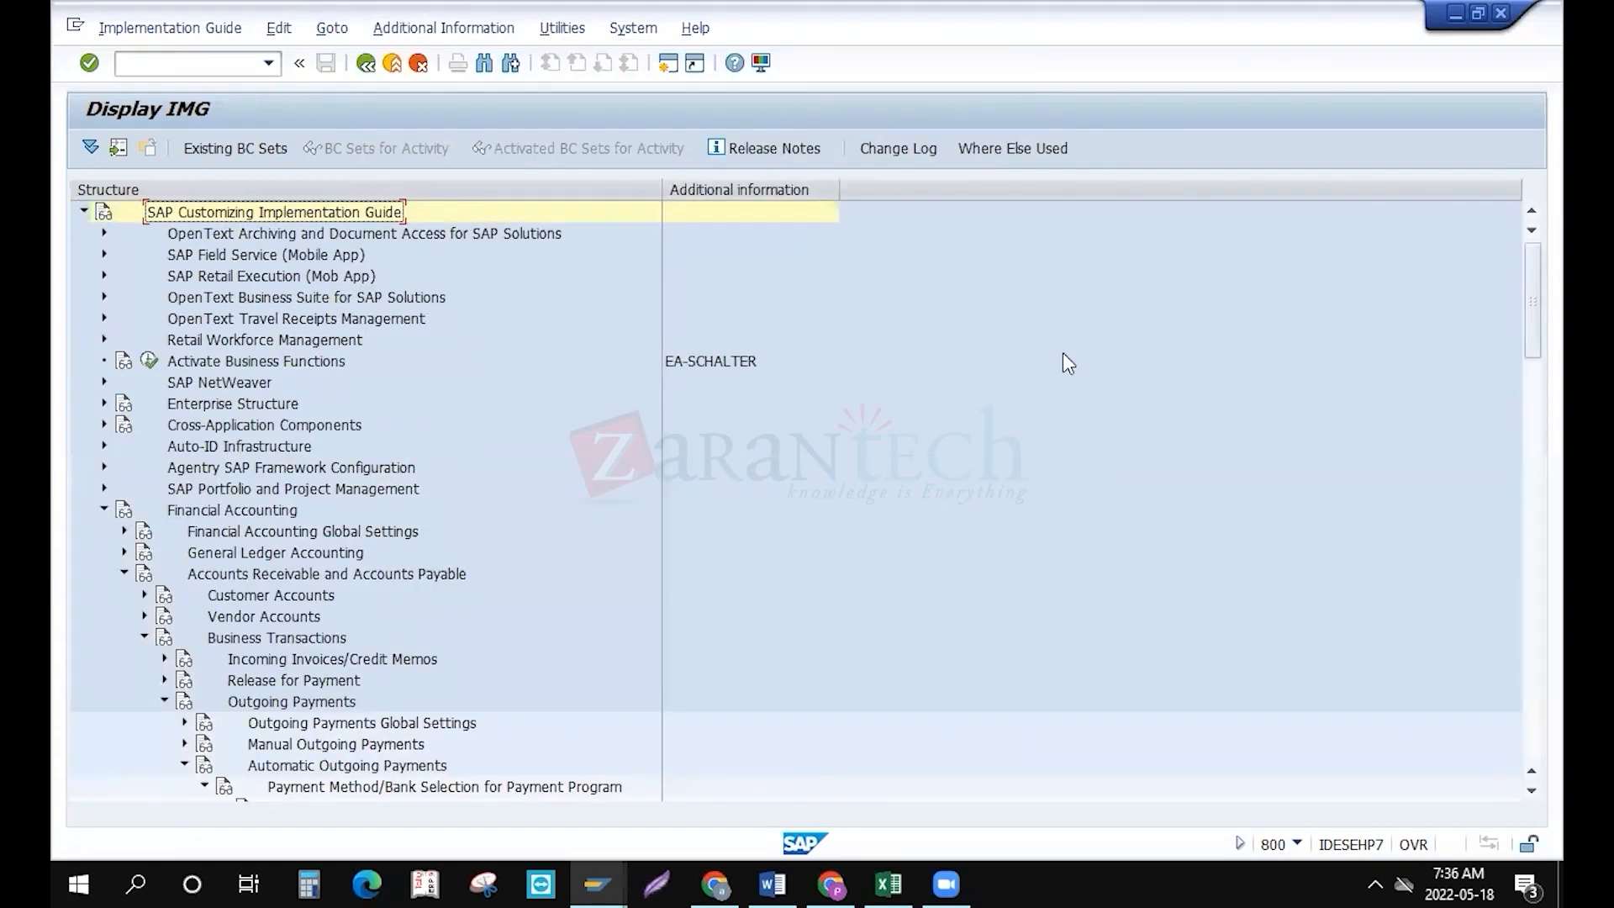
pyautogui.click(1531, 791)
pyautogui.scroll(-4, 1531, 798)
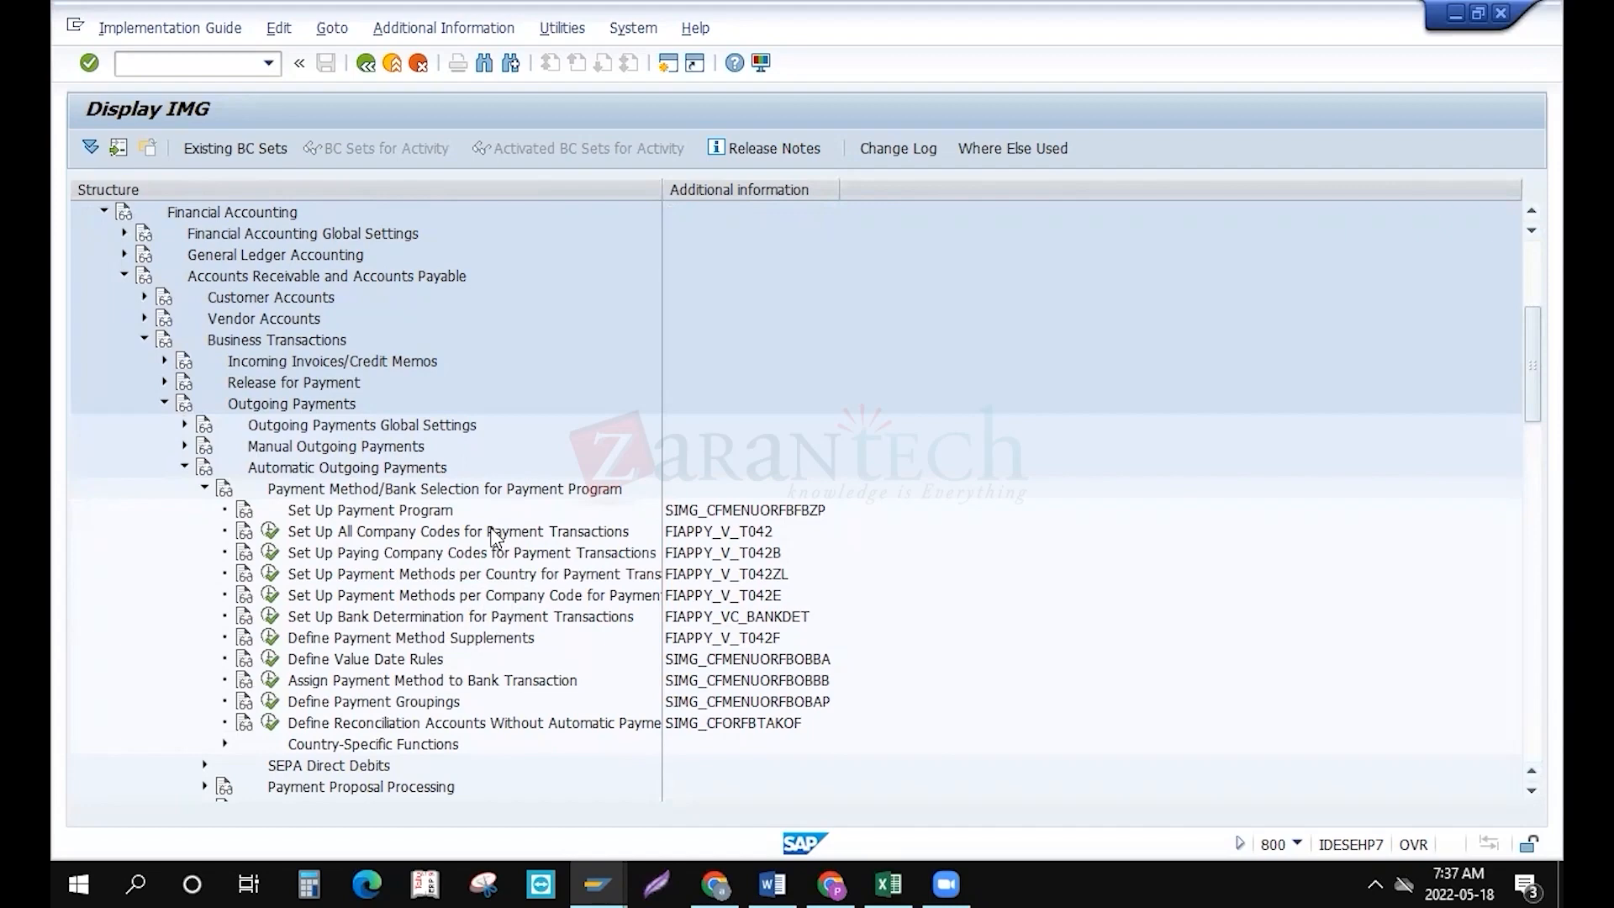
# Return to the Automatic Payment Transactions session, open its configuration maintenance, and show the payment methods in country for the United States
pyautogui.hotkey('alt', 'Tab')
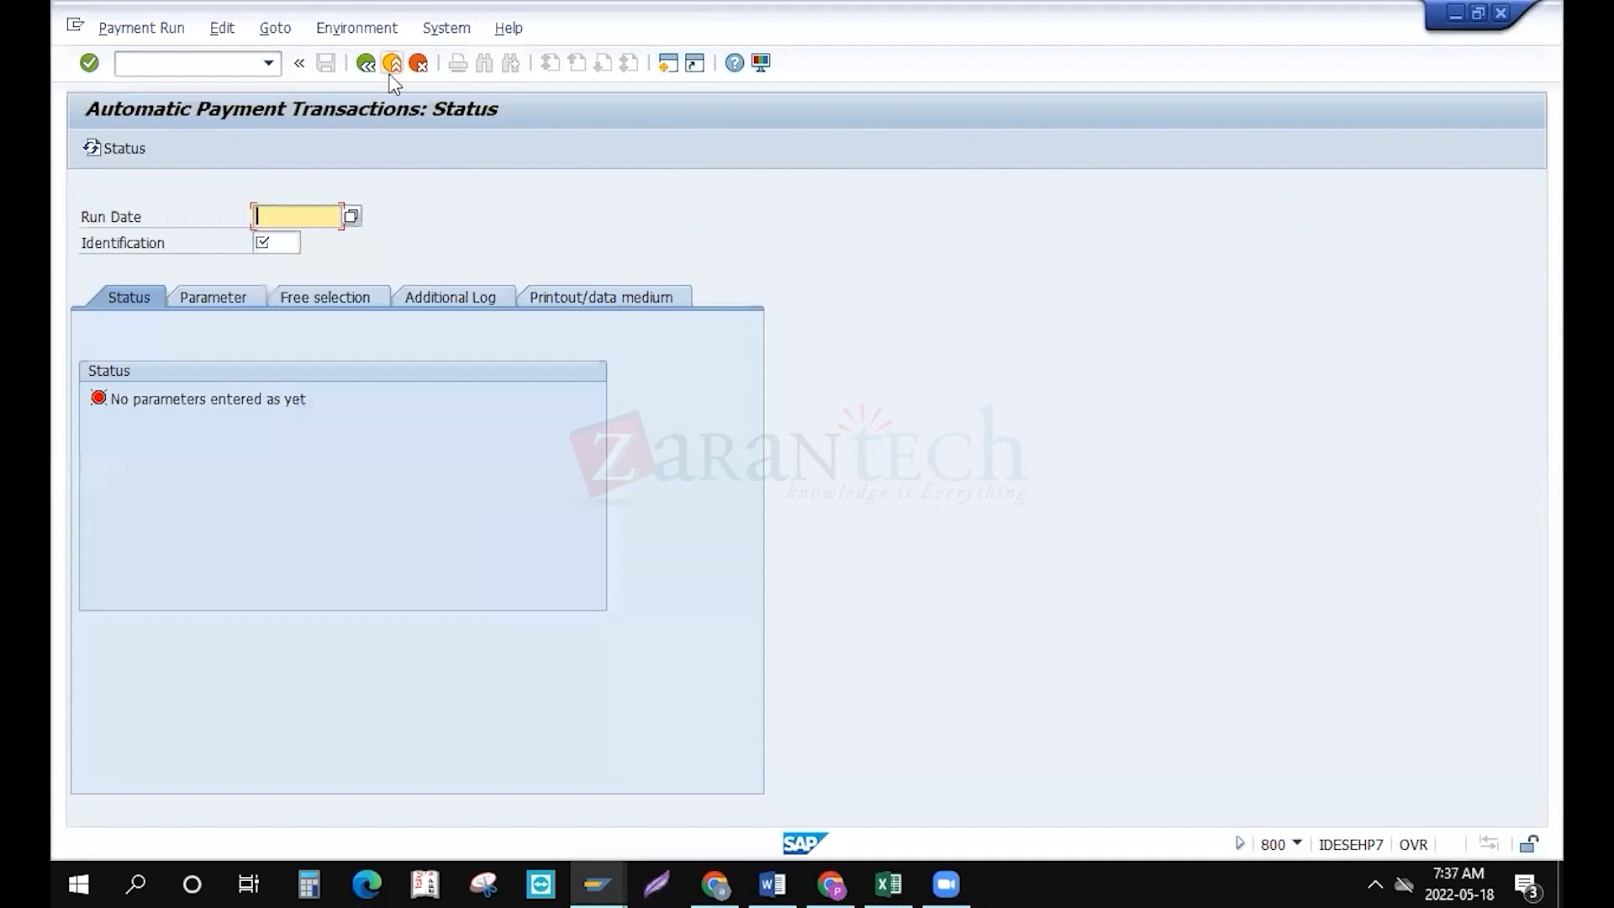
pyautogui.hotkey('alt', 'Tab')
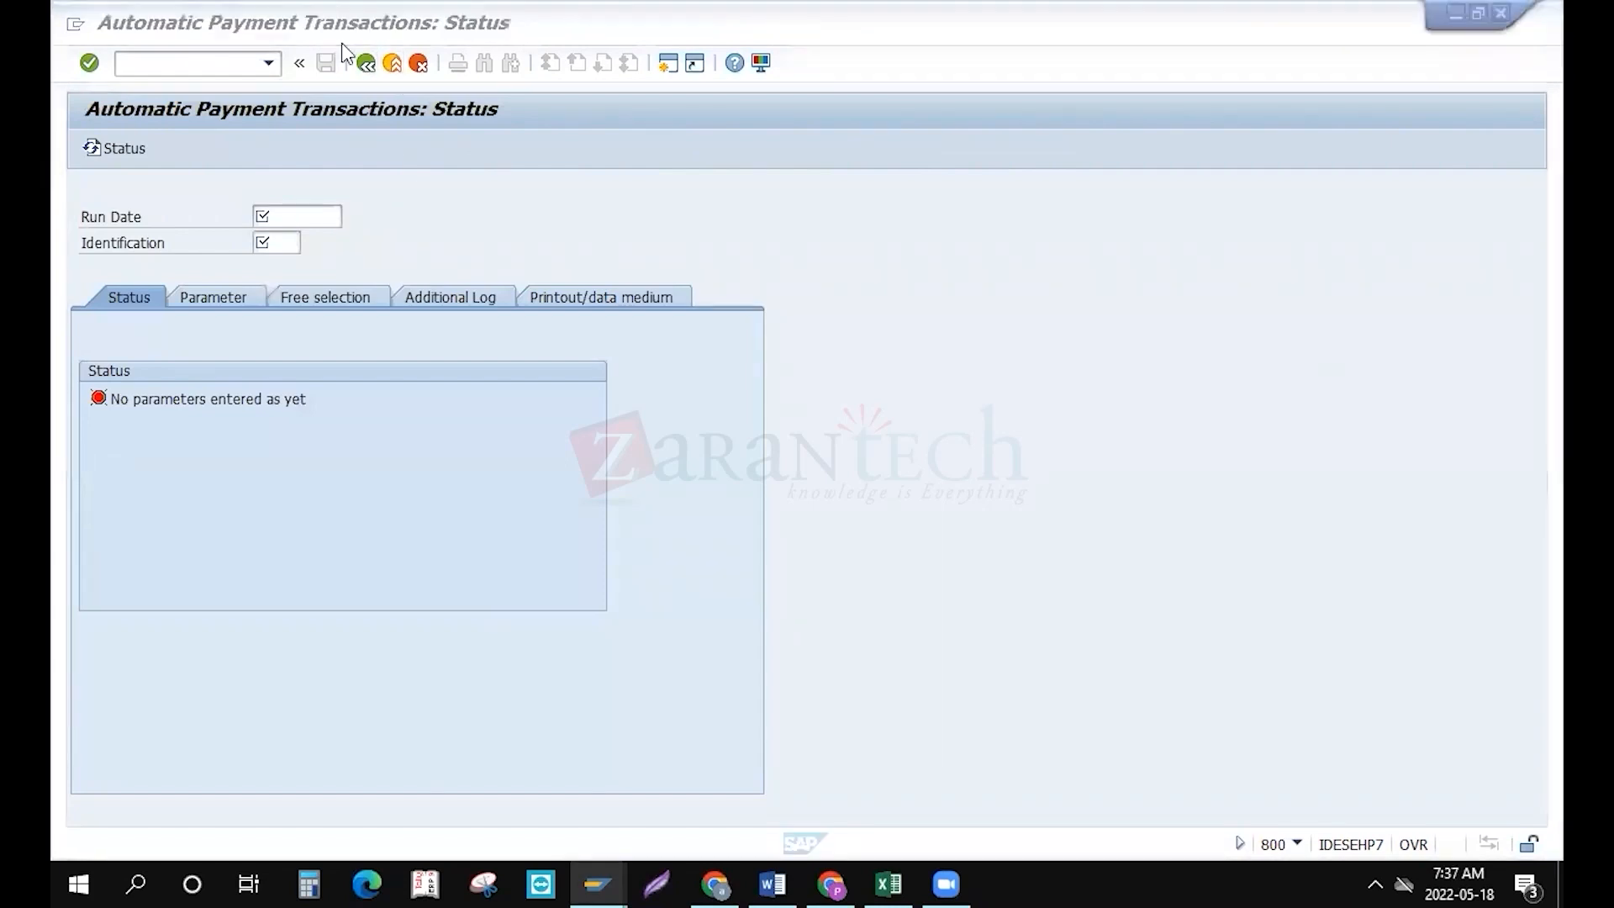
pyautogui.click(429, 254)
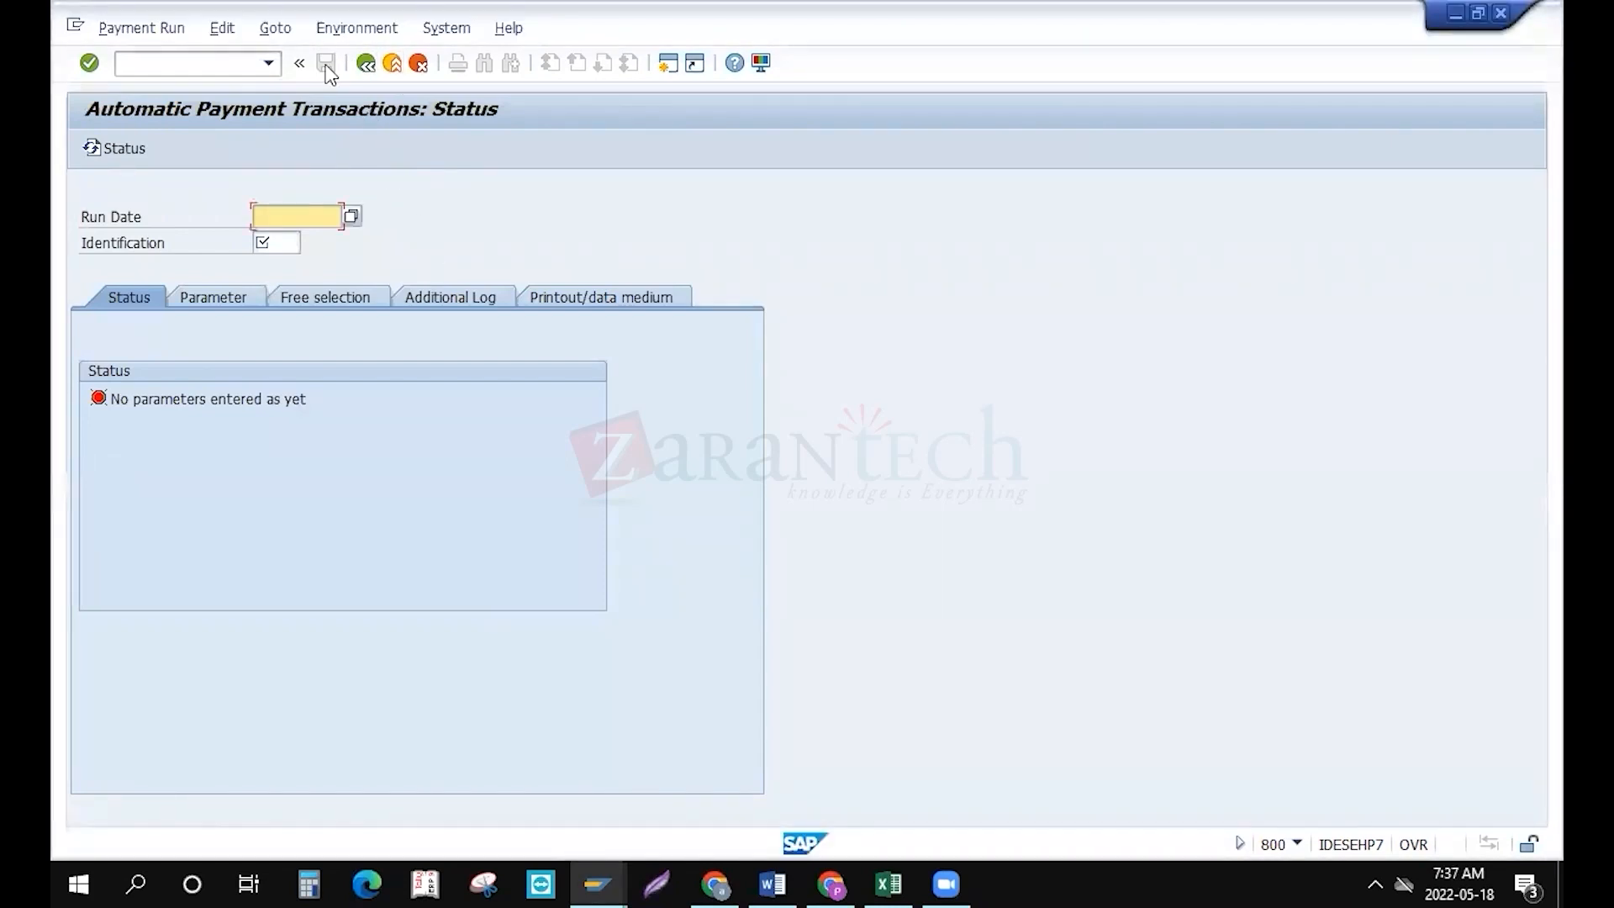
pyautogui.click(349, 29)
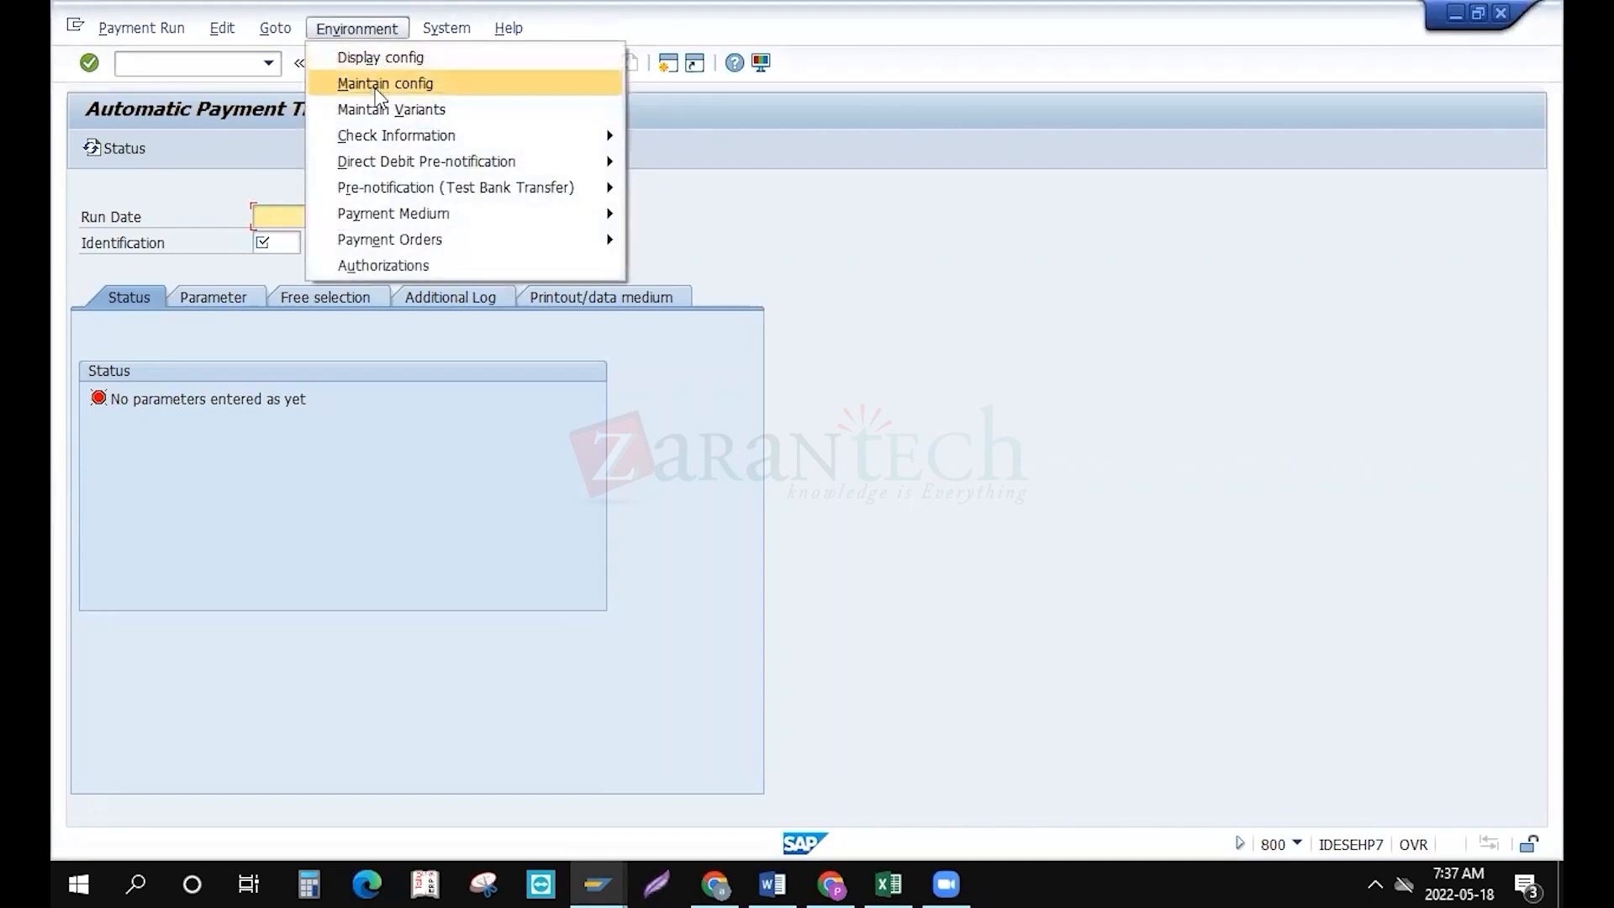
pyautogui.click(378, 84)
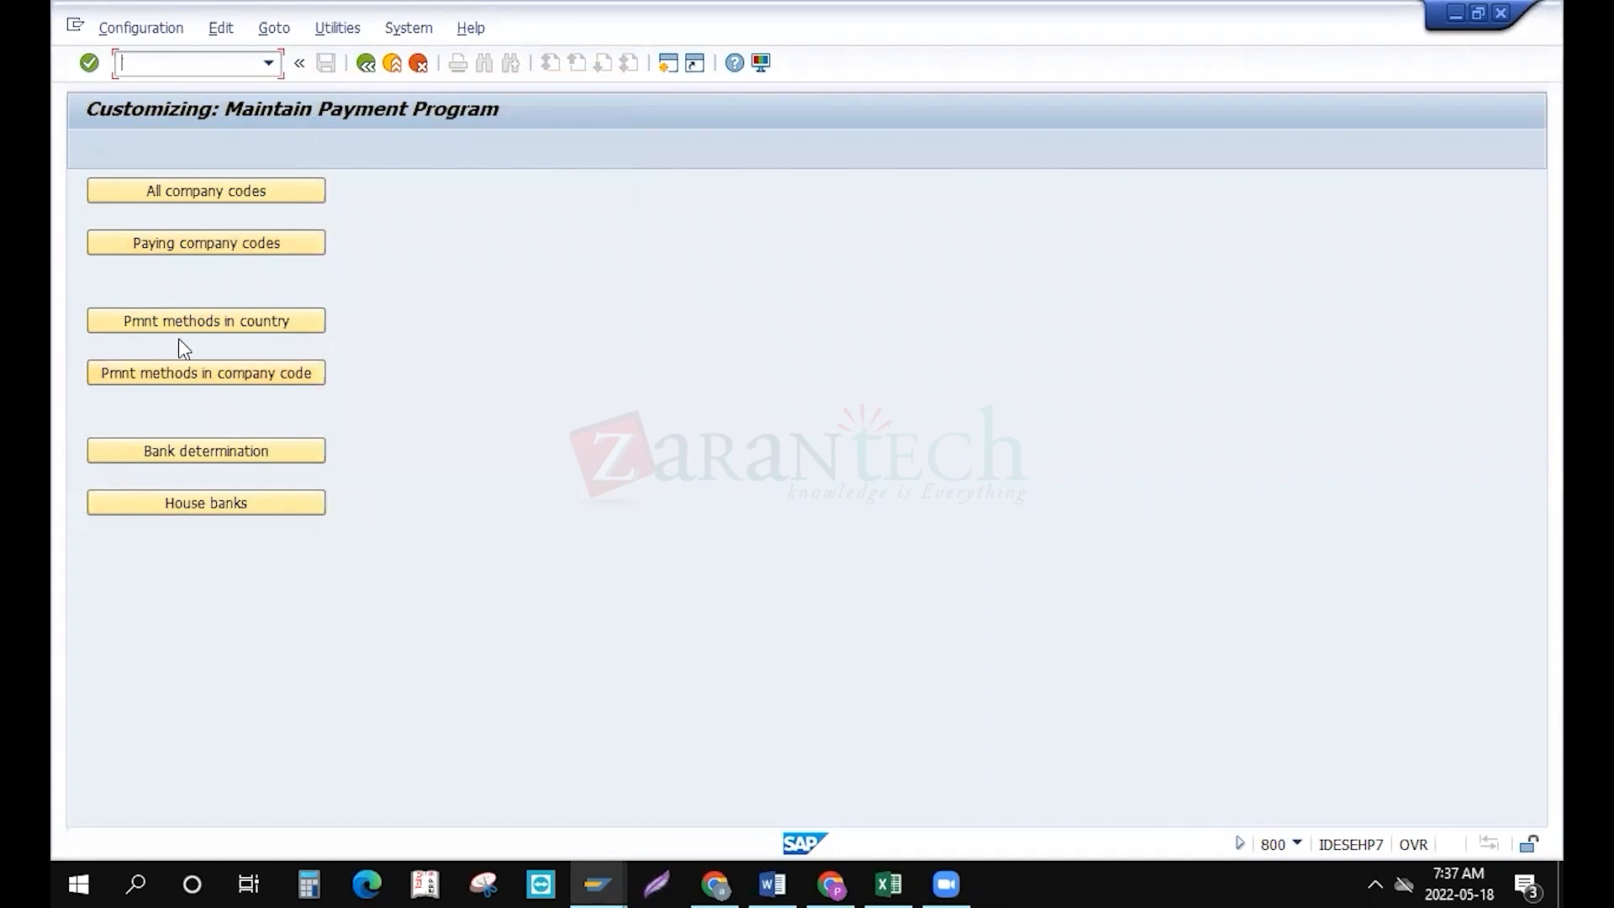
pyautogui.click(236, 322)
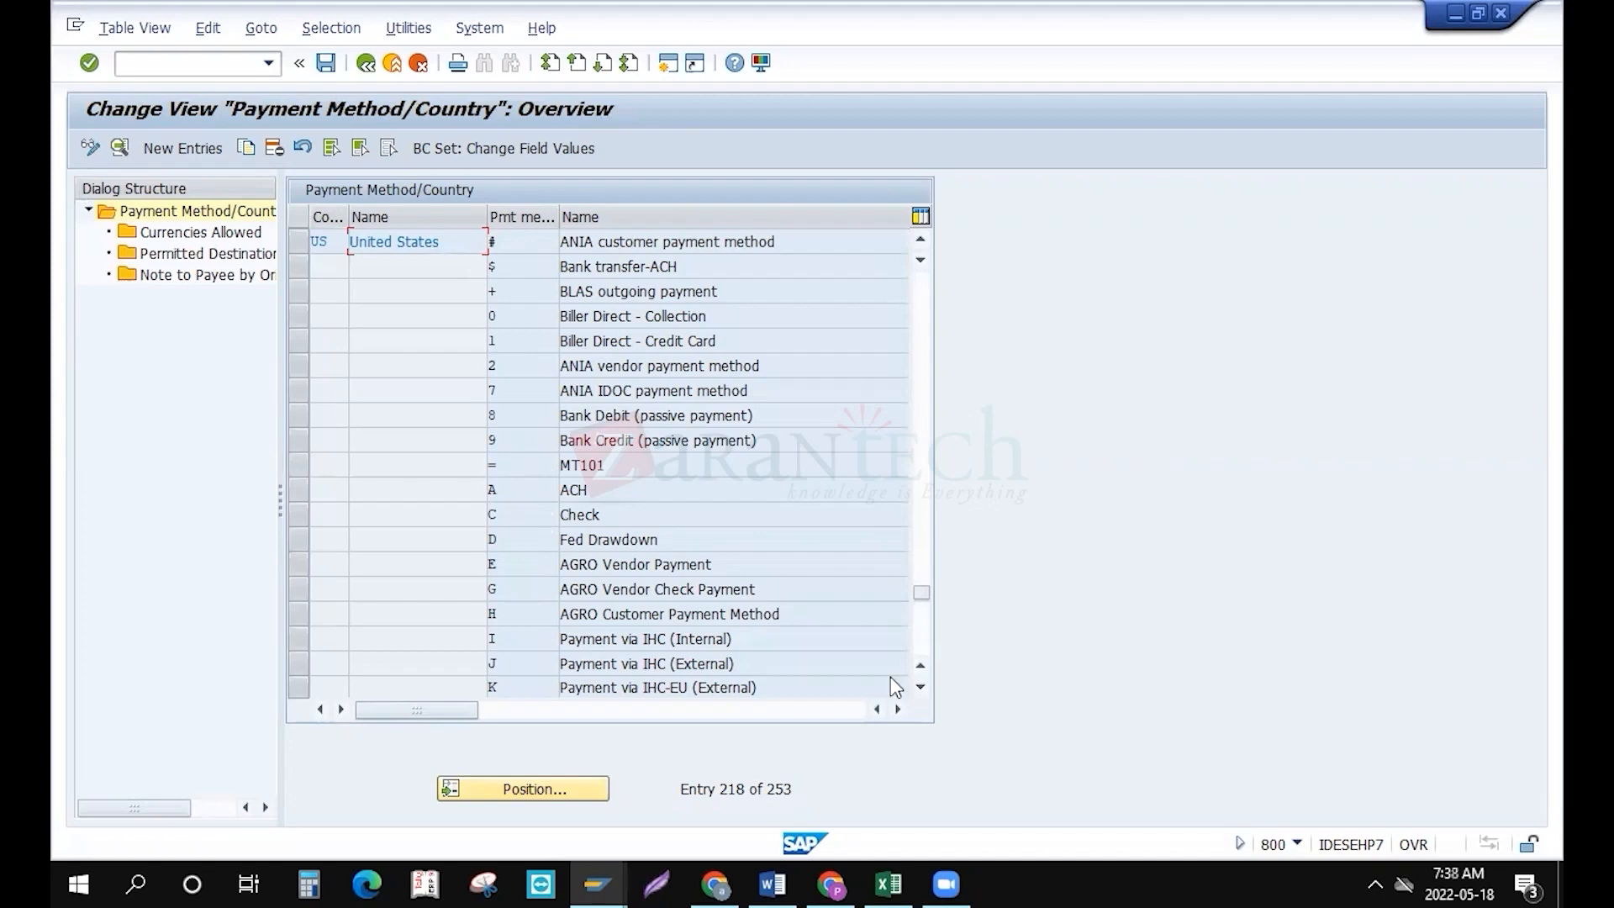
# Find payment method C (Check) among the United States payment methods and open its details
pyautogui.click(923, 686)
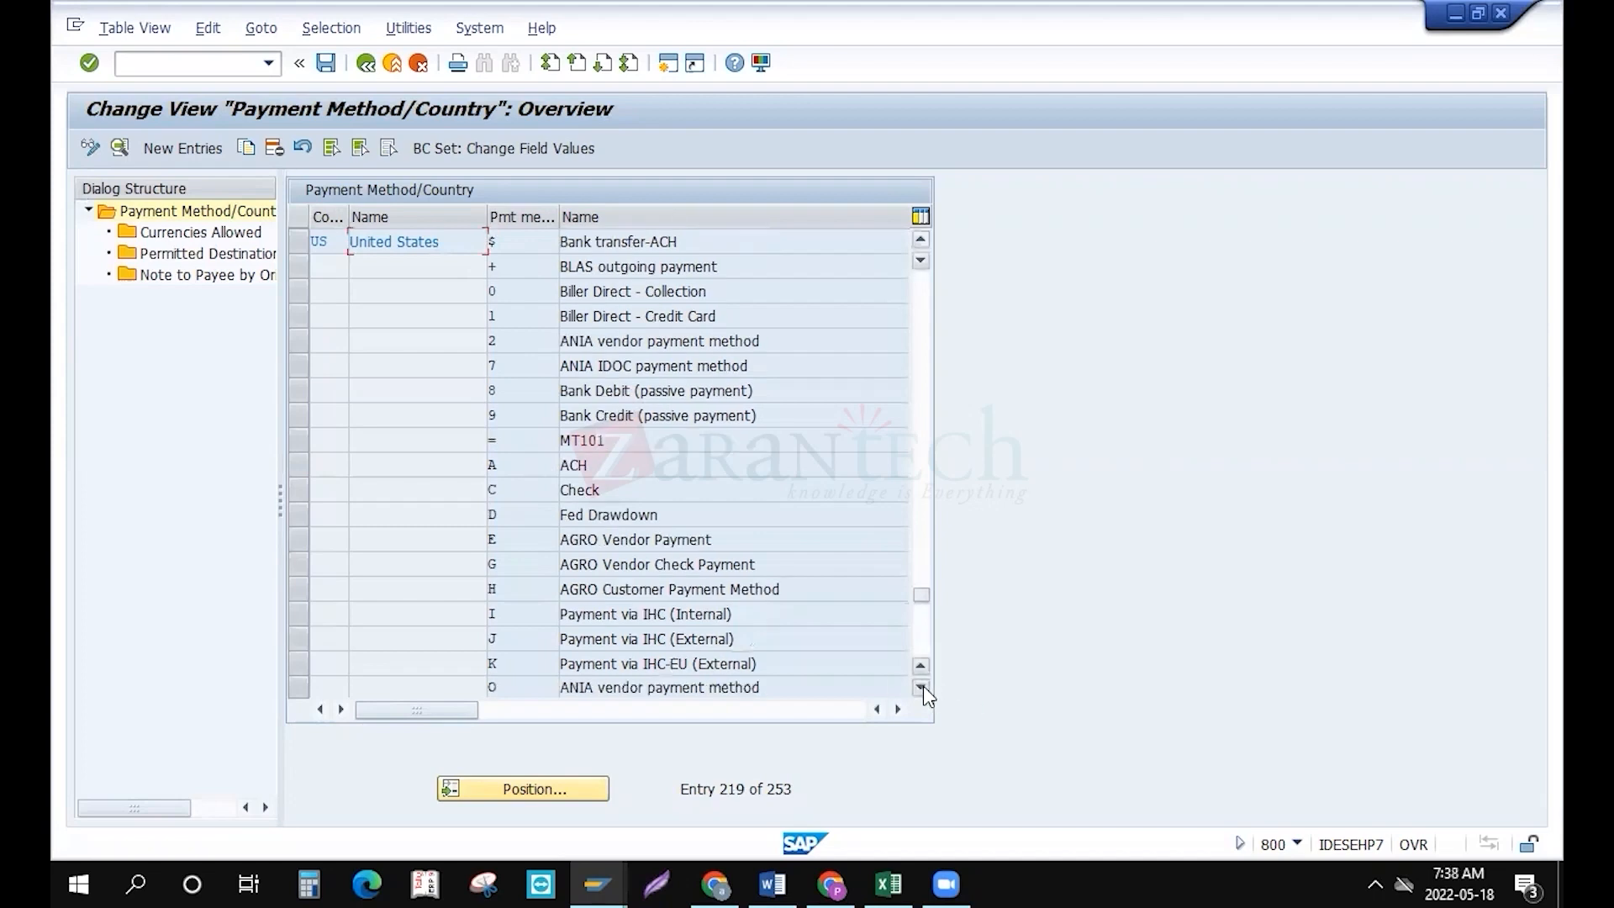
pyautogui.click(922, 686)
pyautogui.click(922, 686)
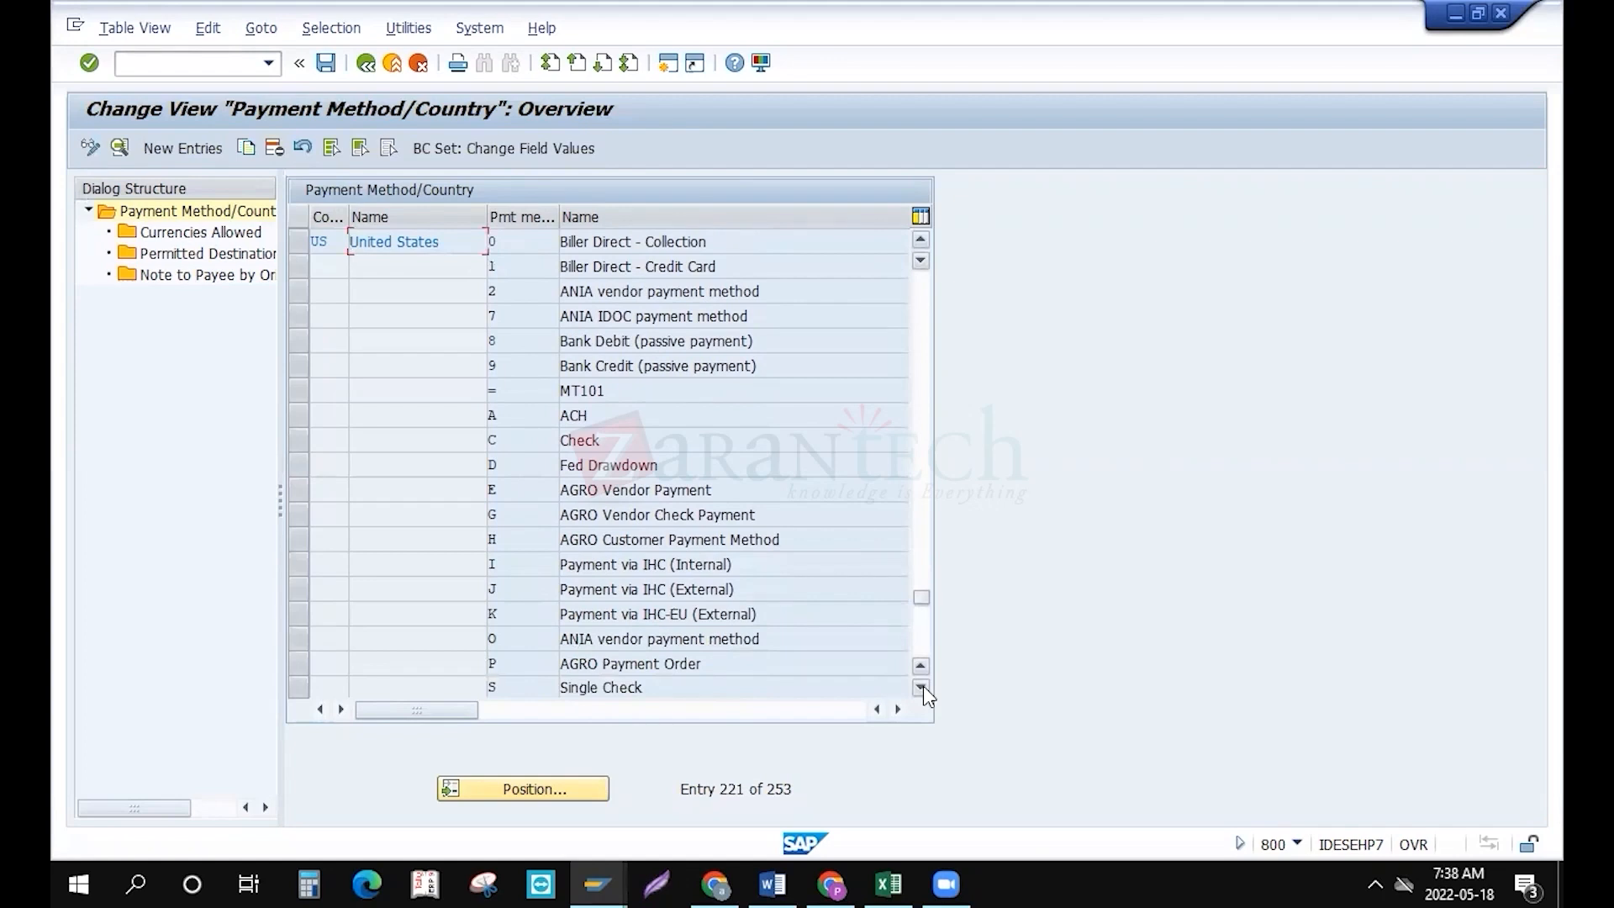
pyautogui.click(921, 687)
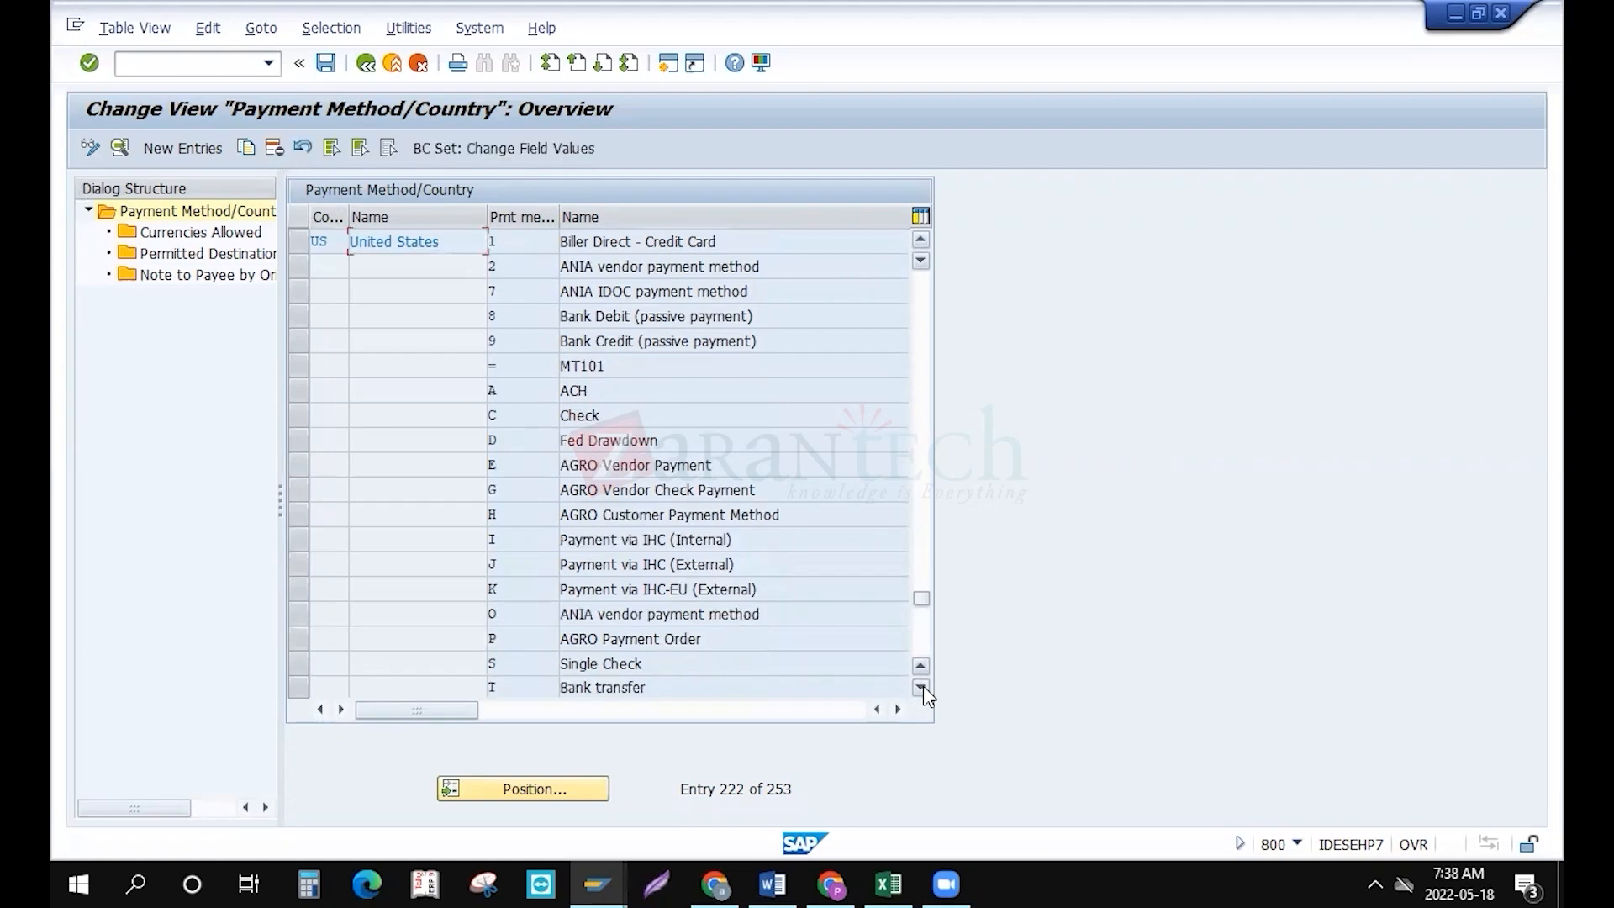
pyautogui.click(922, 687)
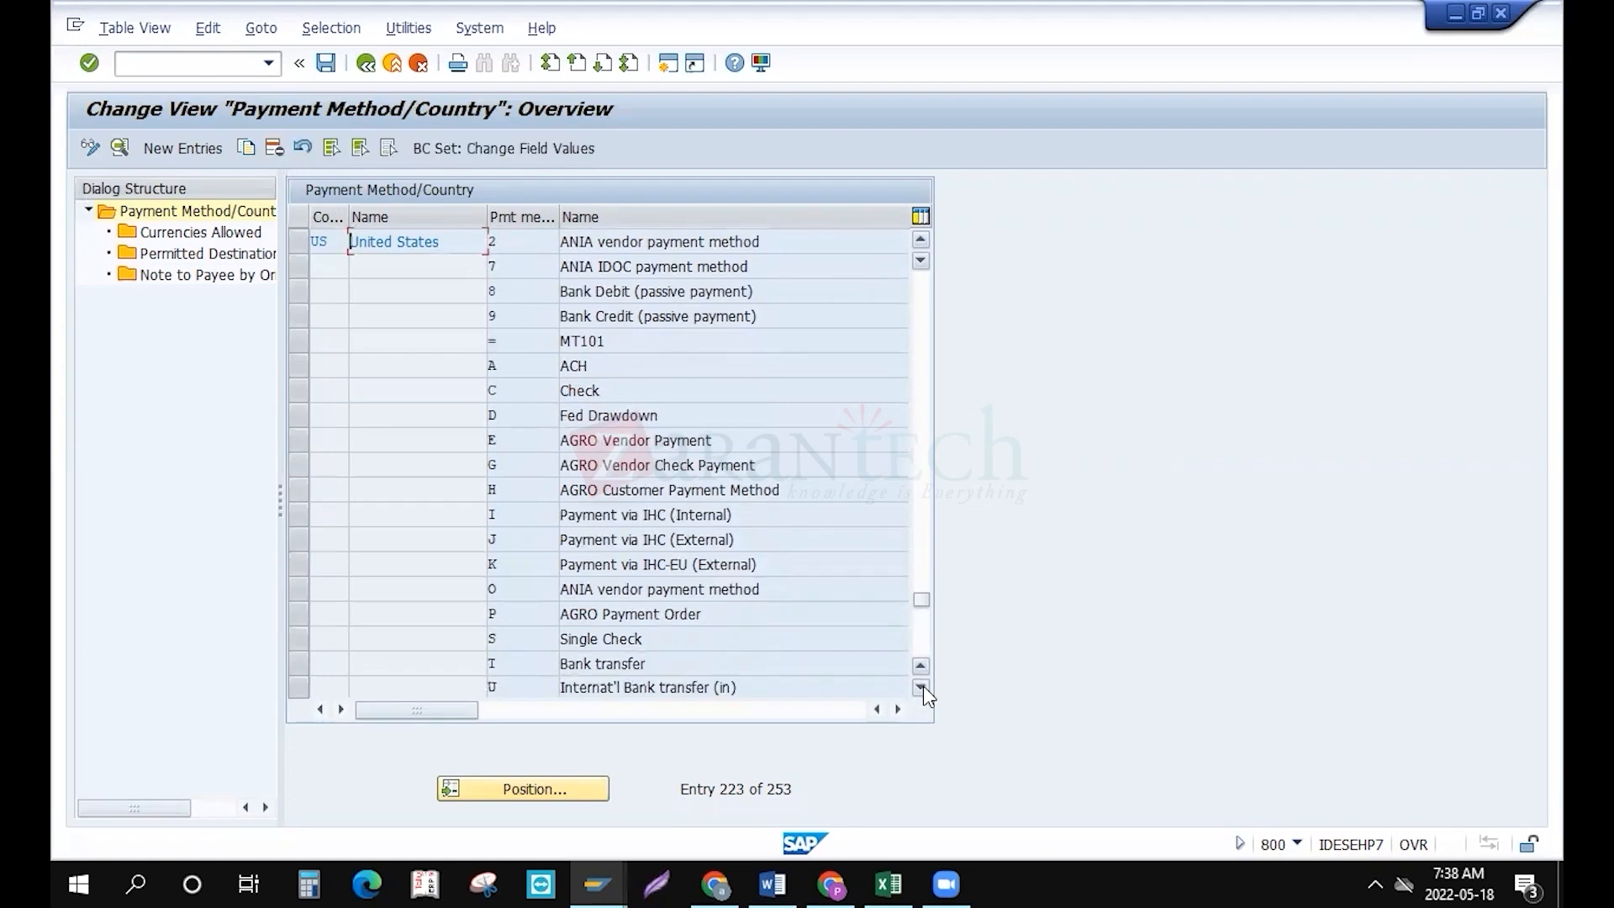
pyautogui.click(922, 687)
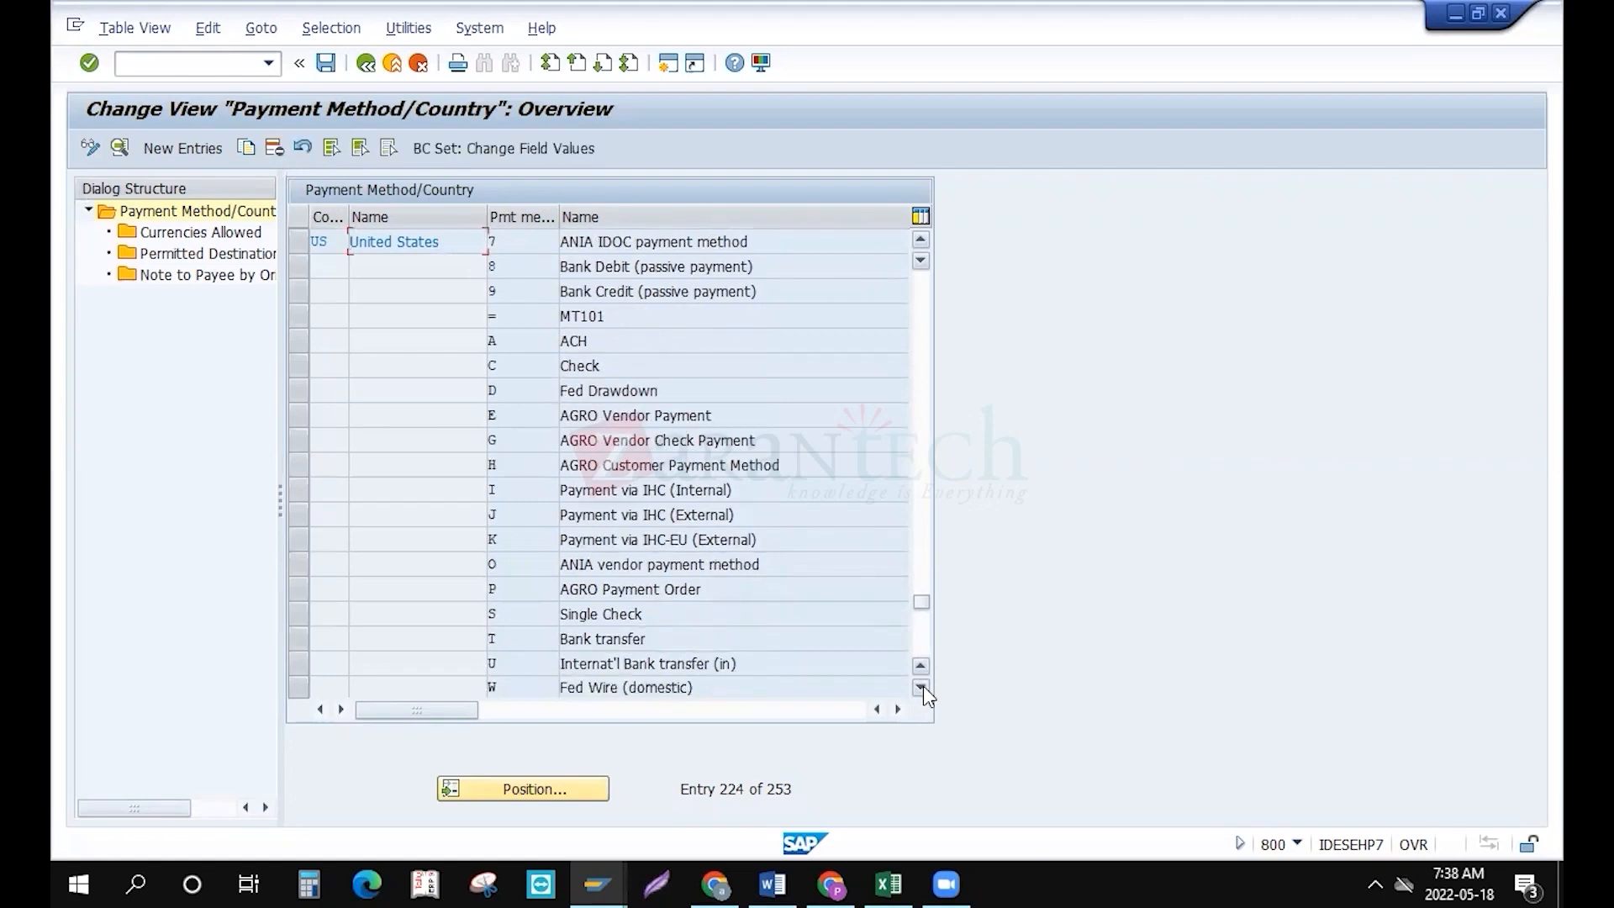
pyautogui.click(922, 687)
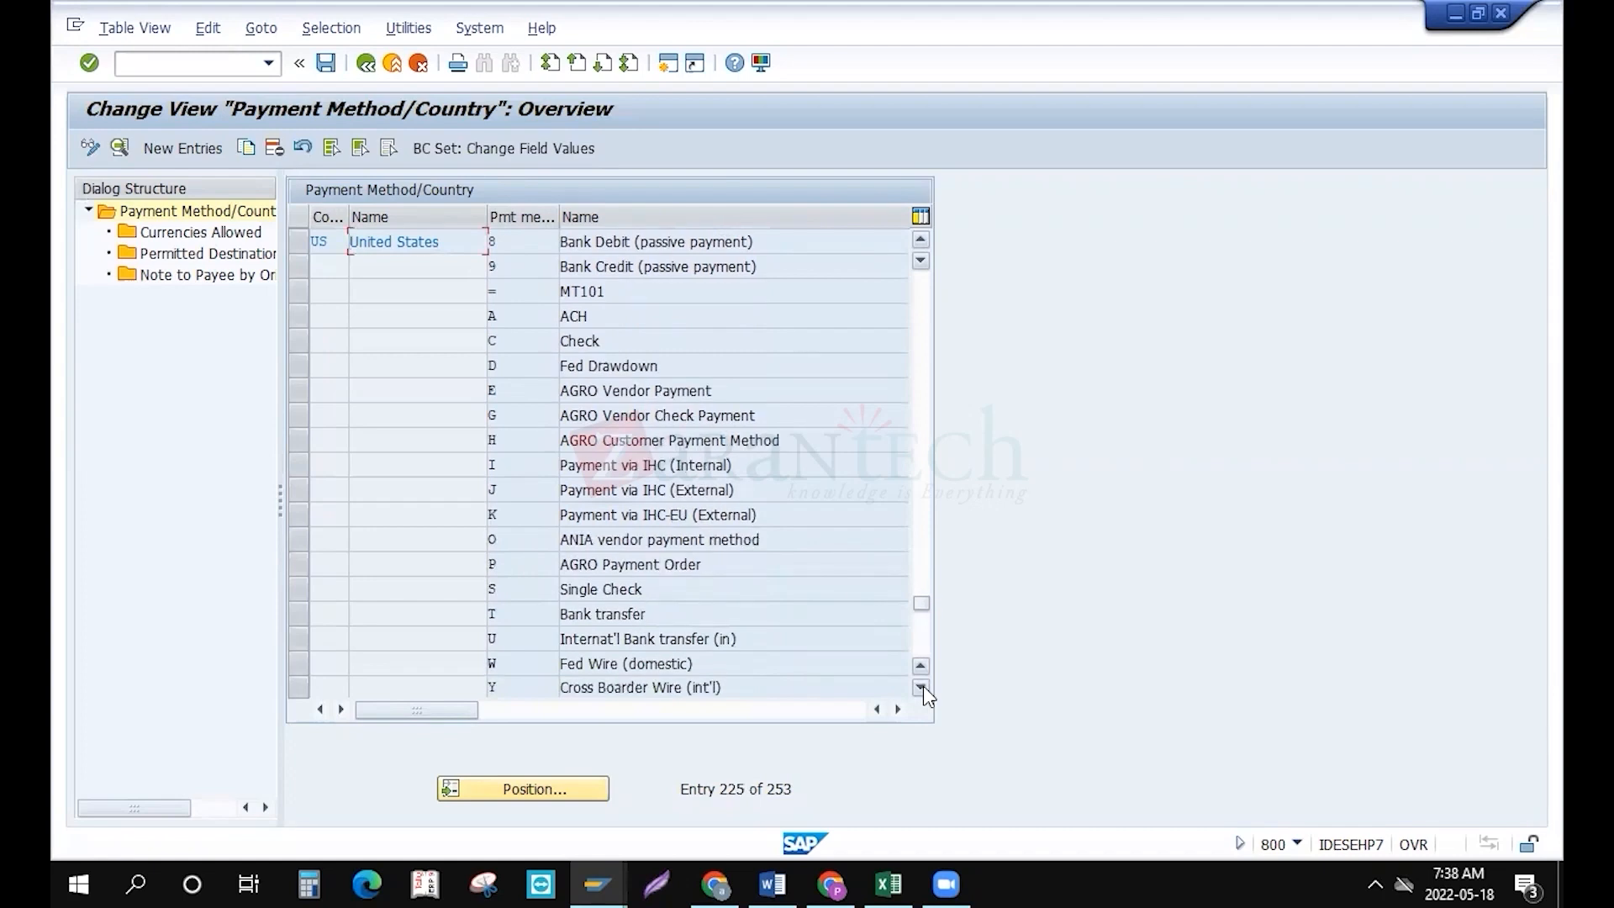
pyautogui.click(921, 687)
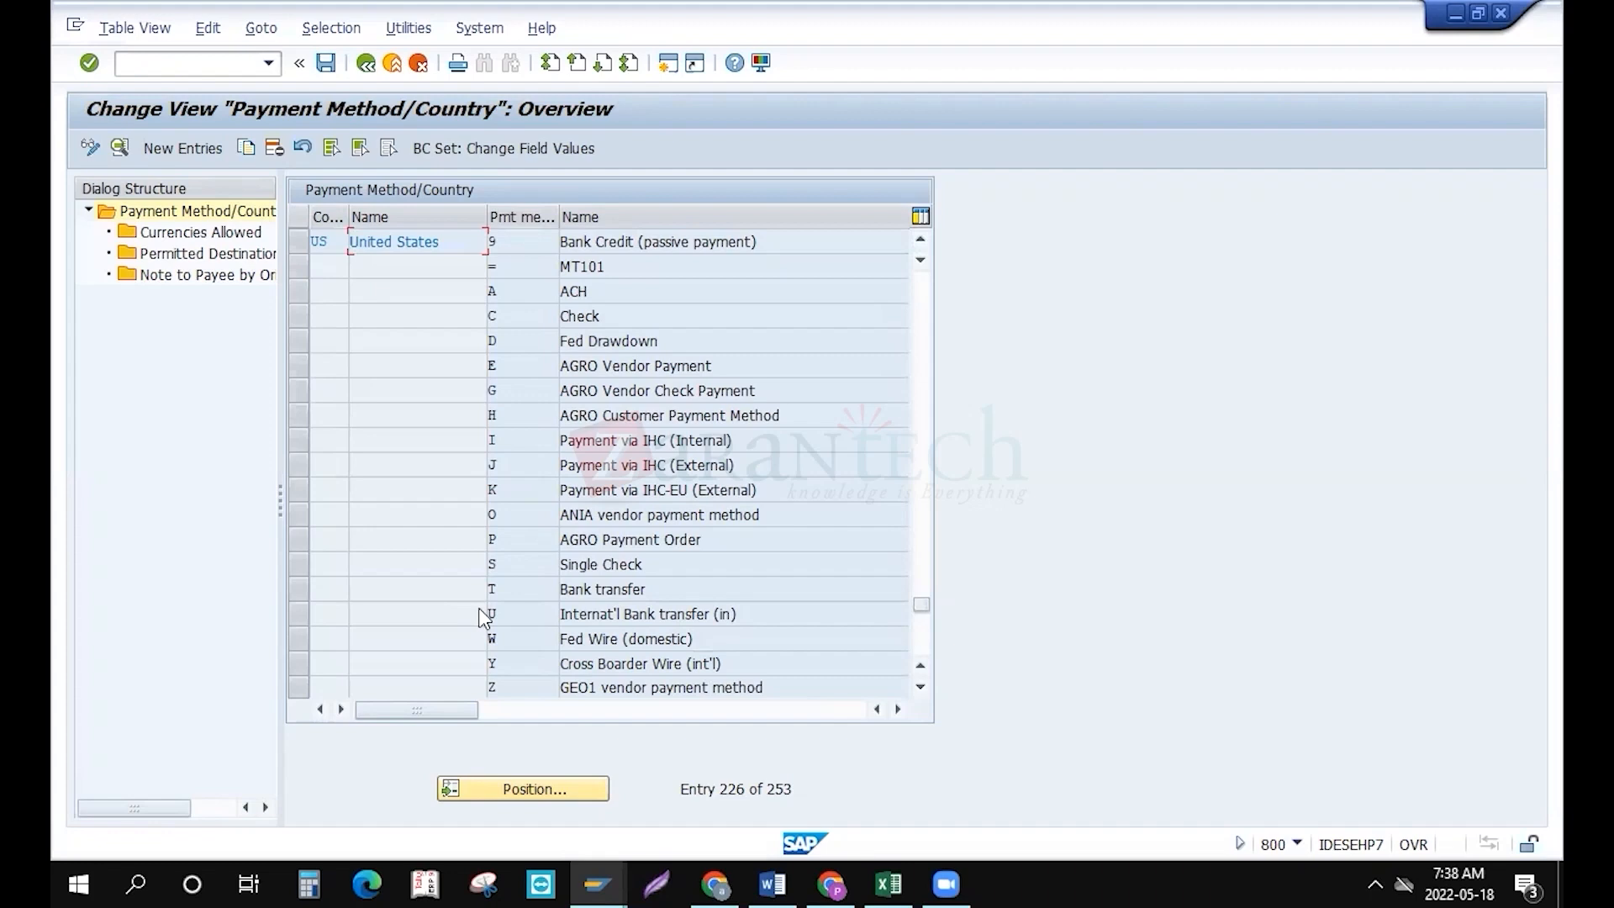
pyautogui.click(531, 315)
pyautogui.doubleClick(527, 325)
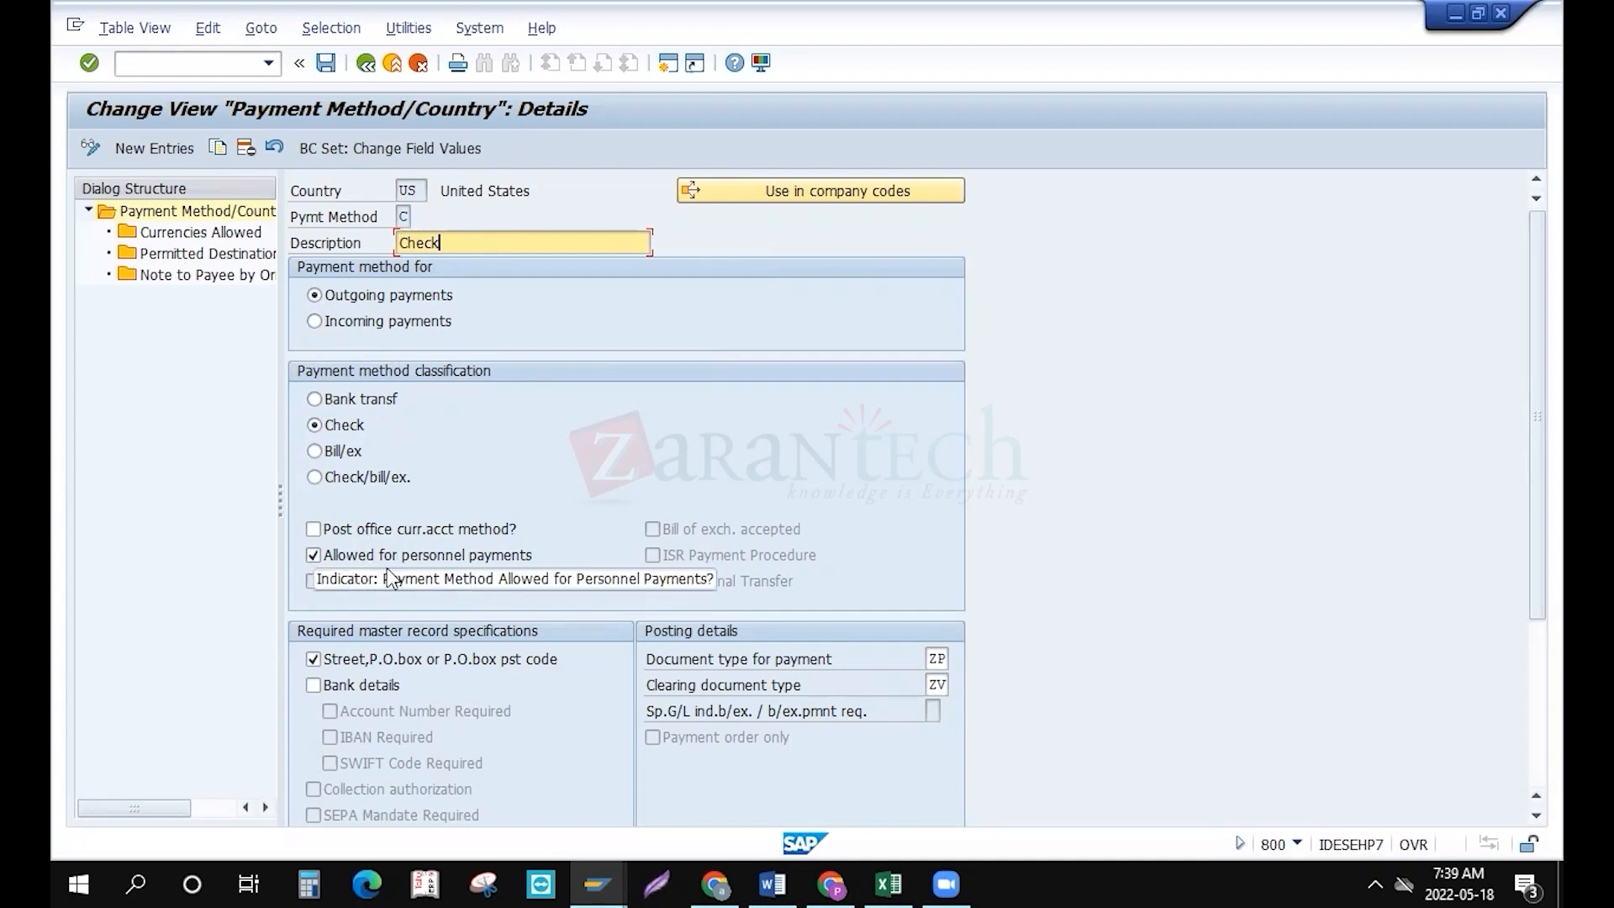
# Remove the street or P.O. box address requirement and set the document type for payment to KZ
pyautogui.click(312, 555)
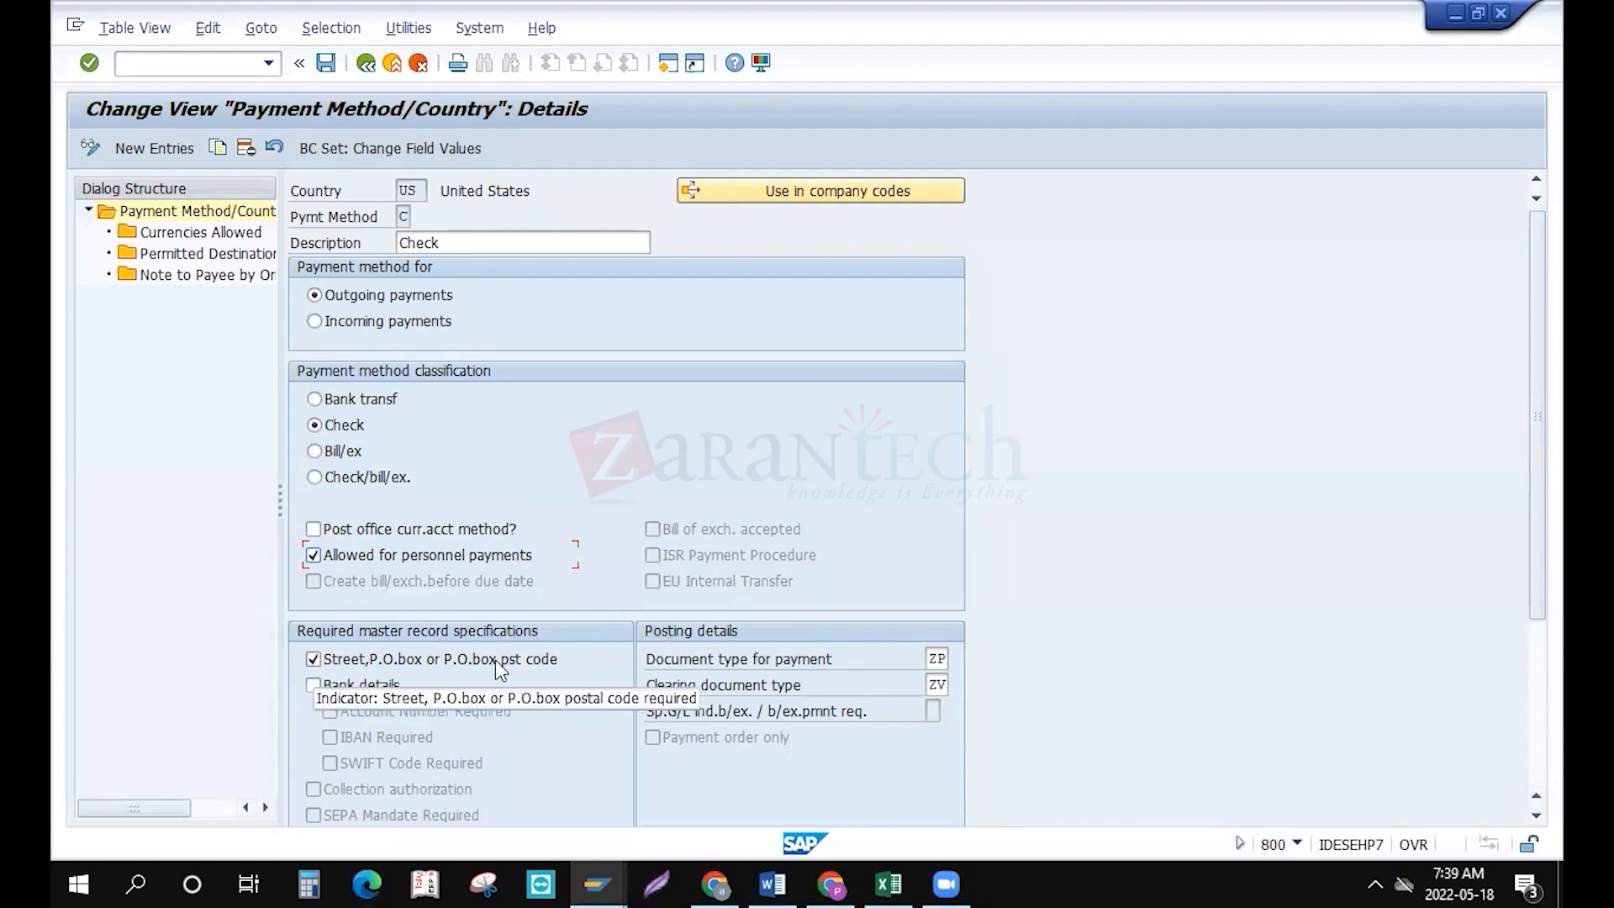
pyautogui.click(313, 660)
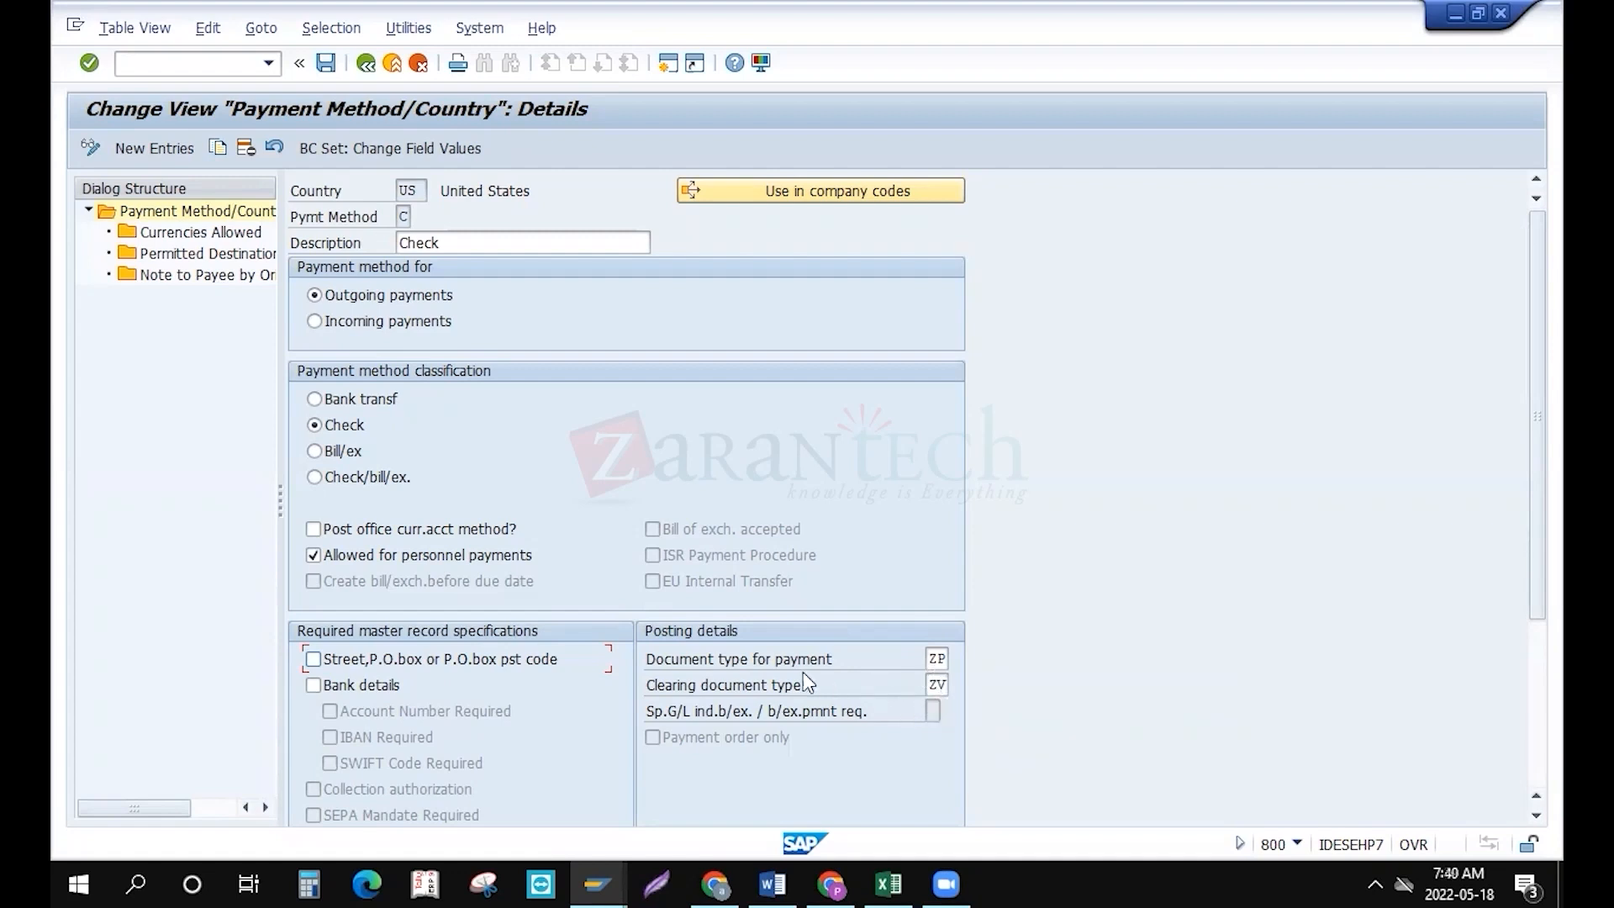
pyautogui.click(934, 660)
pyautogui.write('kz')
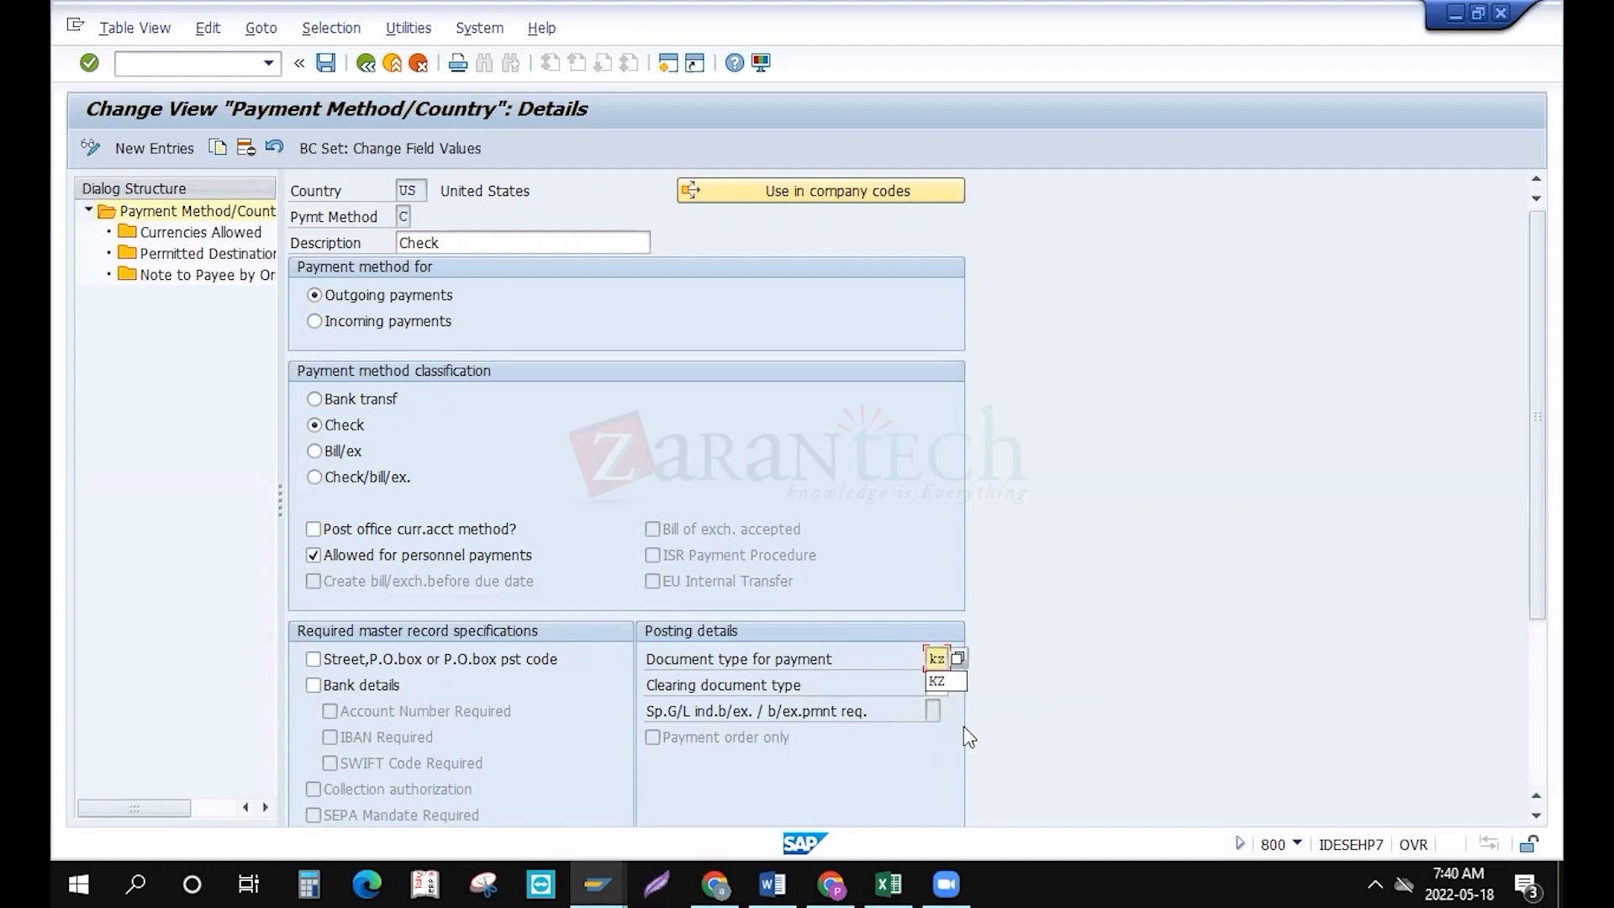
pyautogui.click(1078, 621)
# Set the clearing document type of the Check payment method to KZ
pyautogui.click(936, 686)
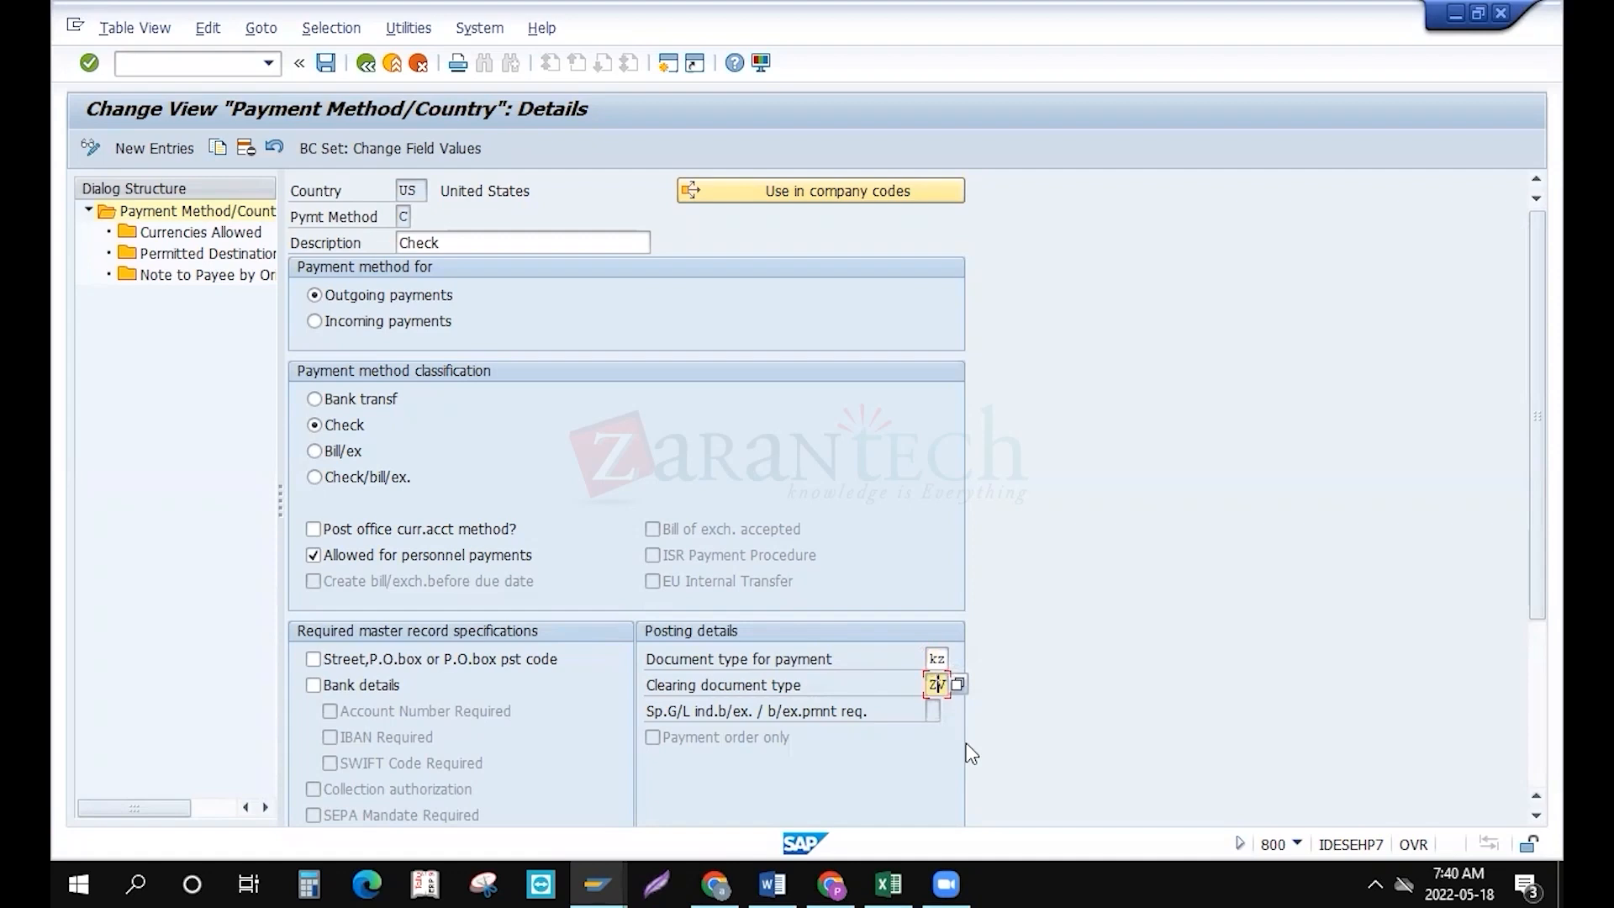
pyautogui.click(1529, 819)
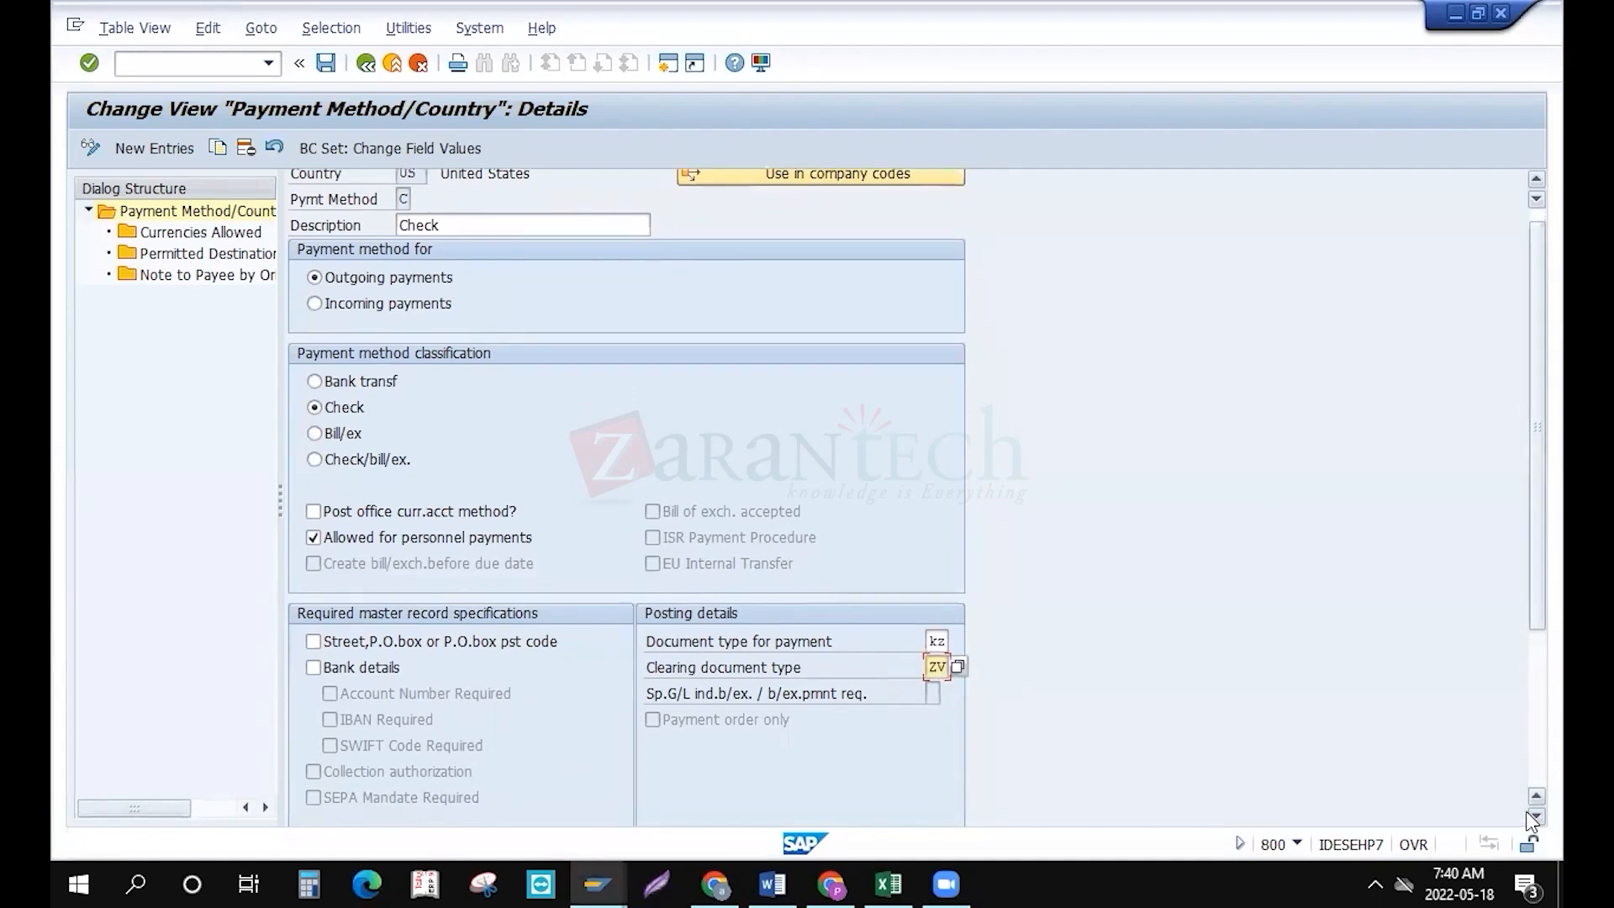
pyautogui.click(1529, 819)
pyautogui.click(1528, 819)
pyautogui.click(1529, 819)
pyautogui.click(1529, 818)
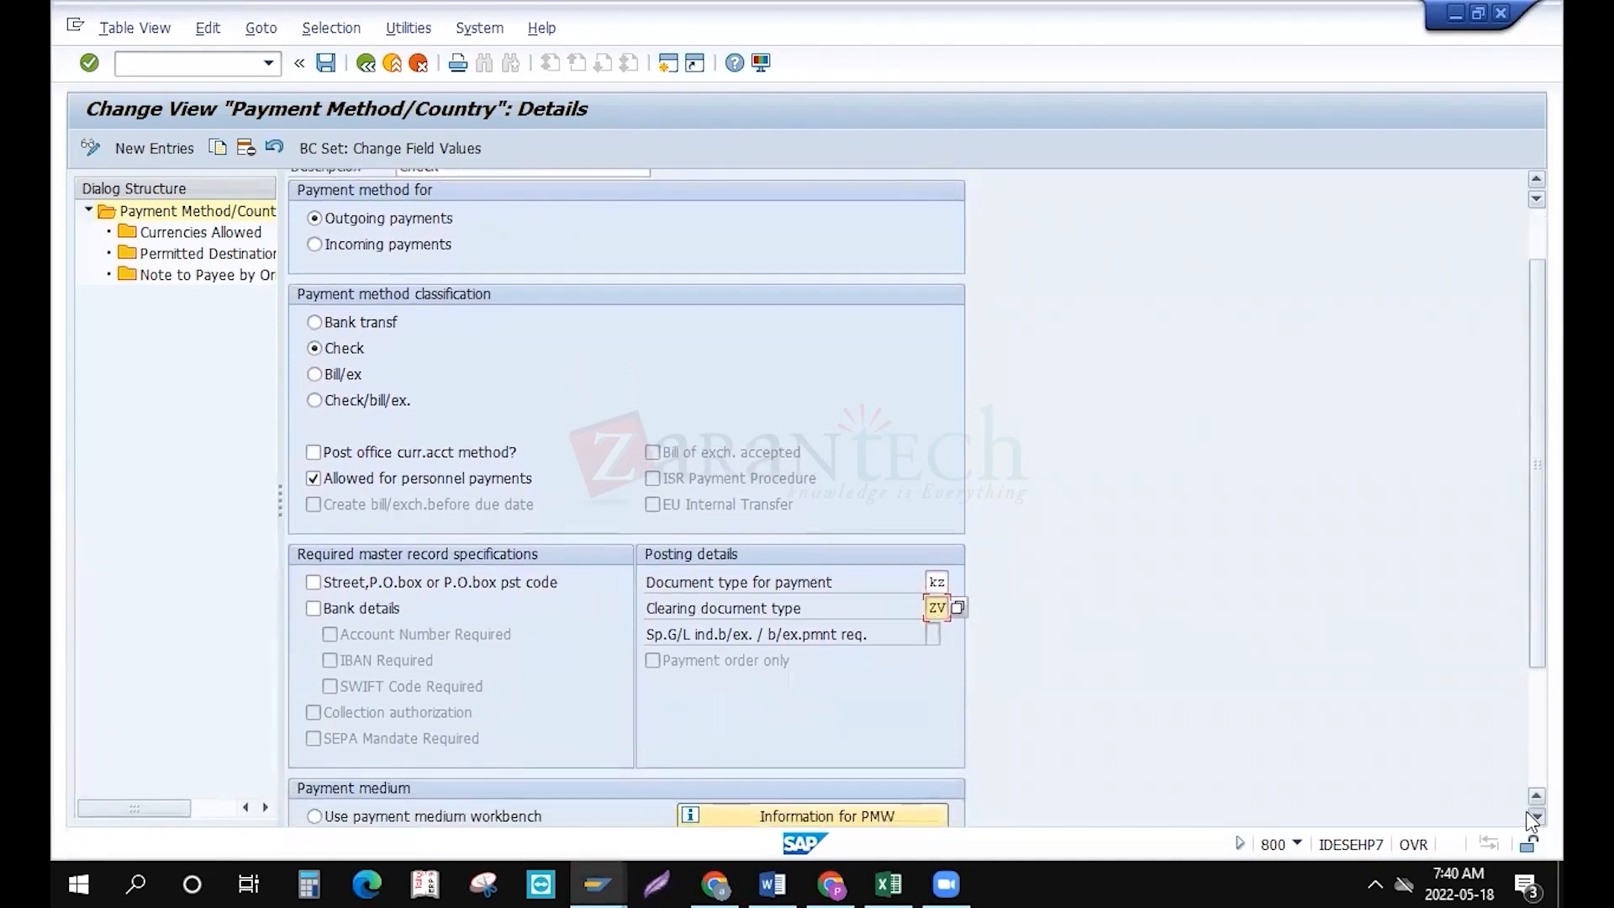
pyautogui.press('BackSpace')
pyautogui.press('BackSpace')
pyautogui.write('kz')
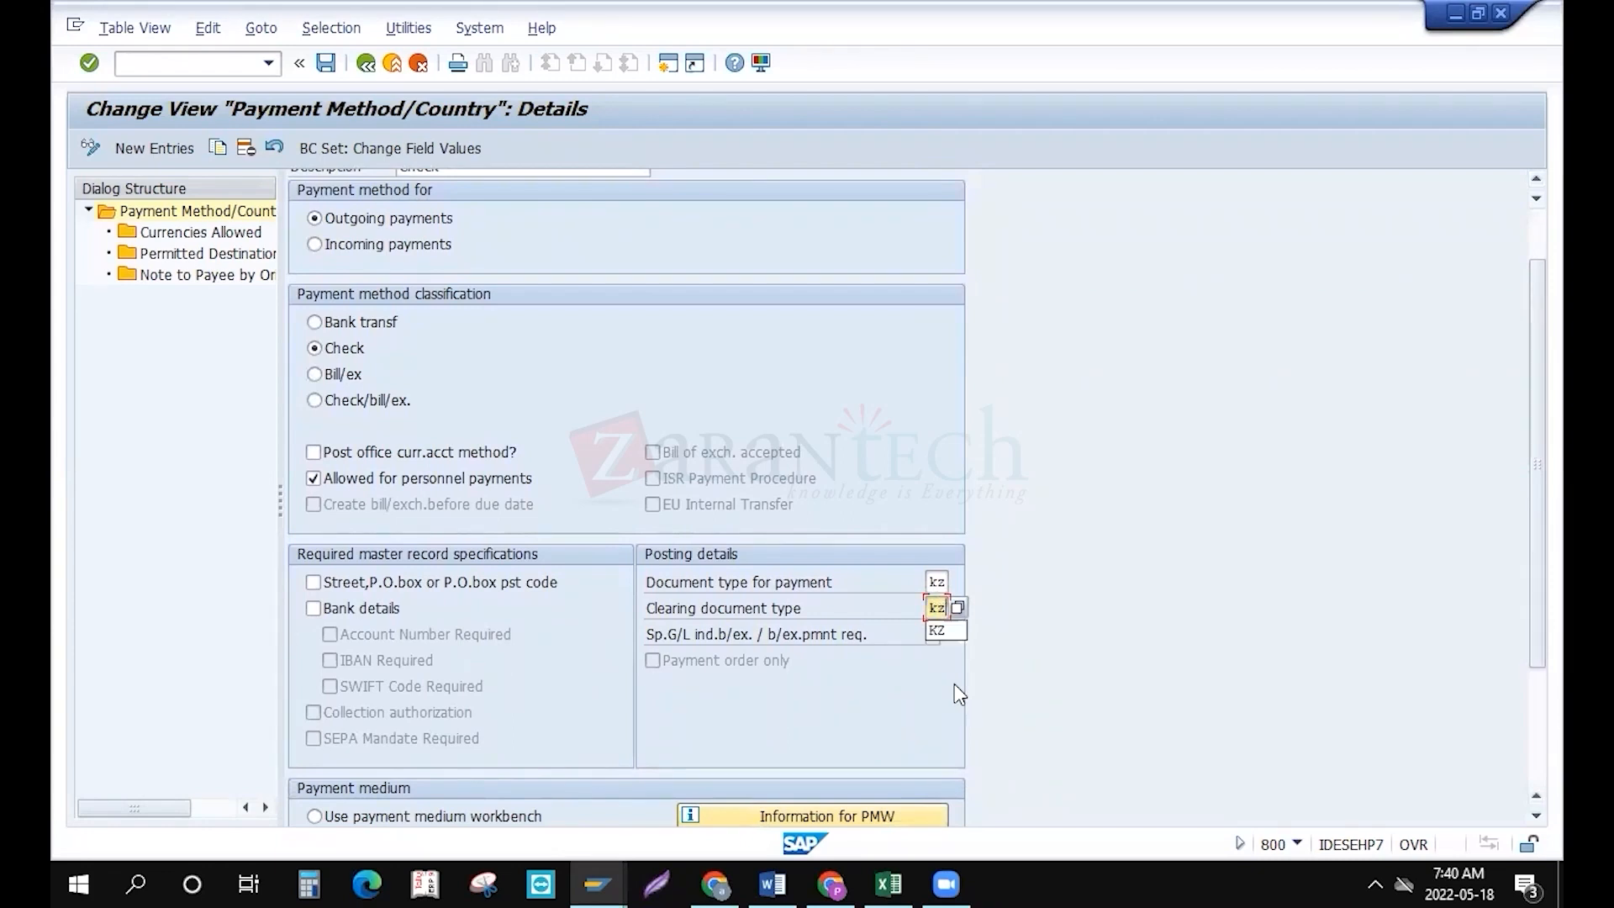
pyautogui.click(1069, 555)
# Check the accounting document number range intervals of company code SWT1 in a new FBN1 session, and return to the payment method details
pyautogui.click(181, 62)
pyautogui.write('/ofbn1')
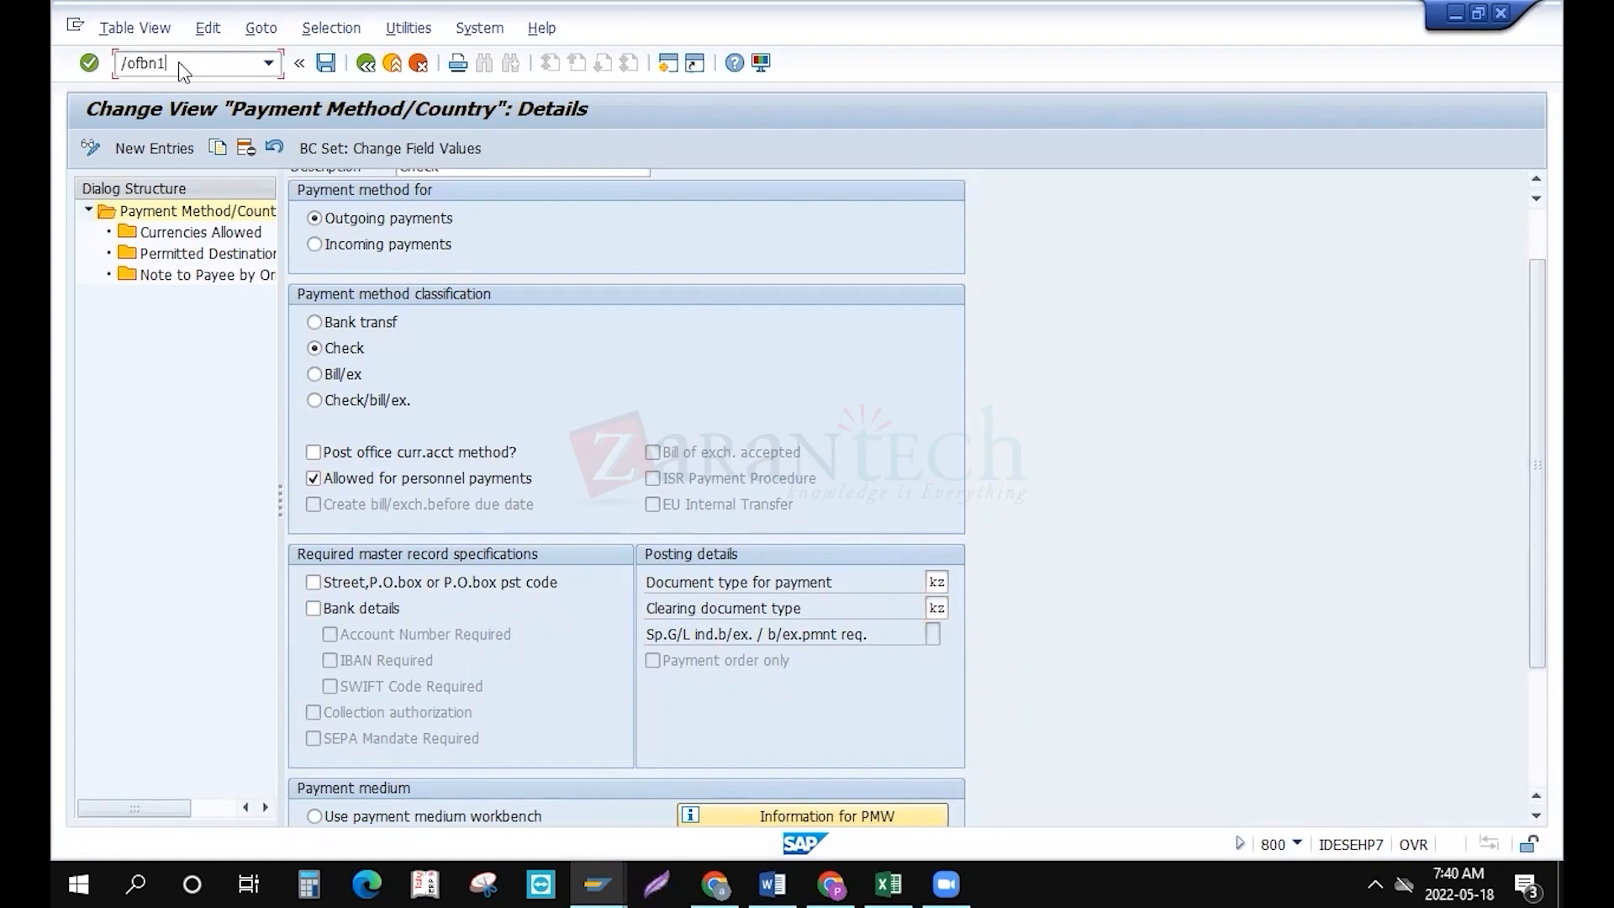
pyautogui.press('Return')
pyautogui.write('swt1')
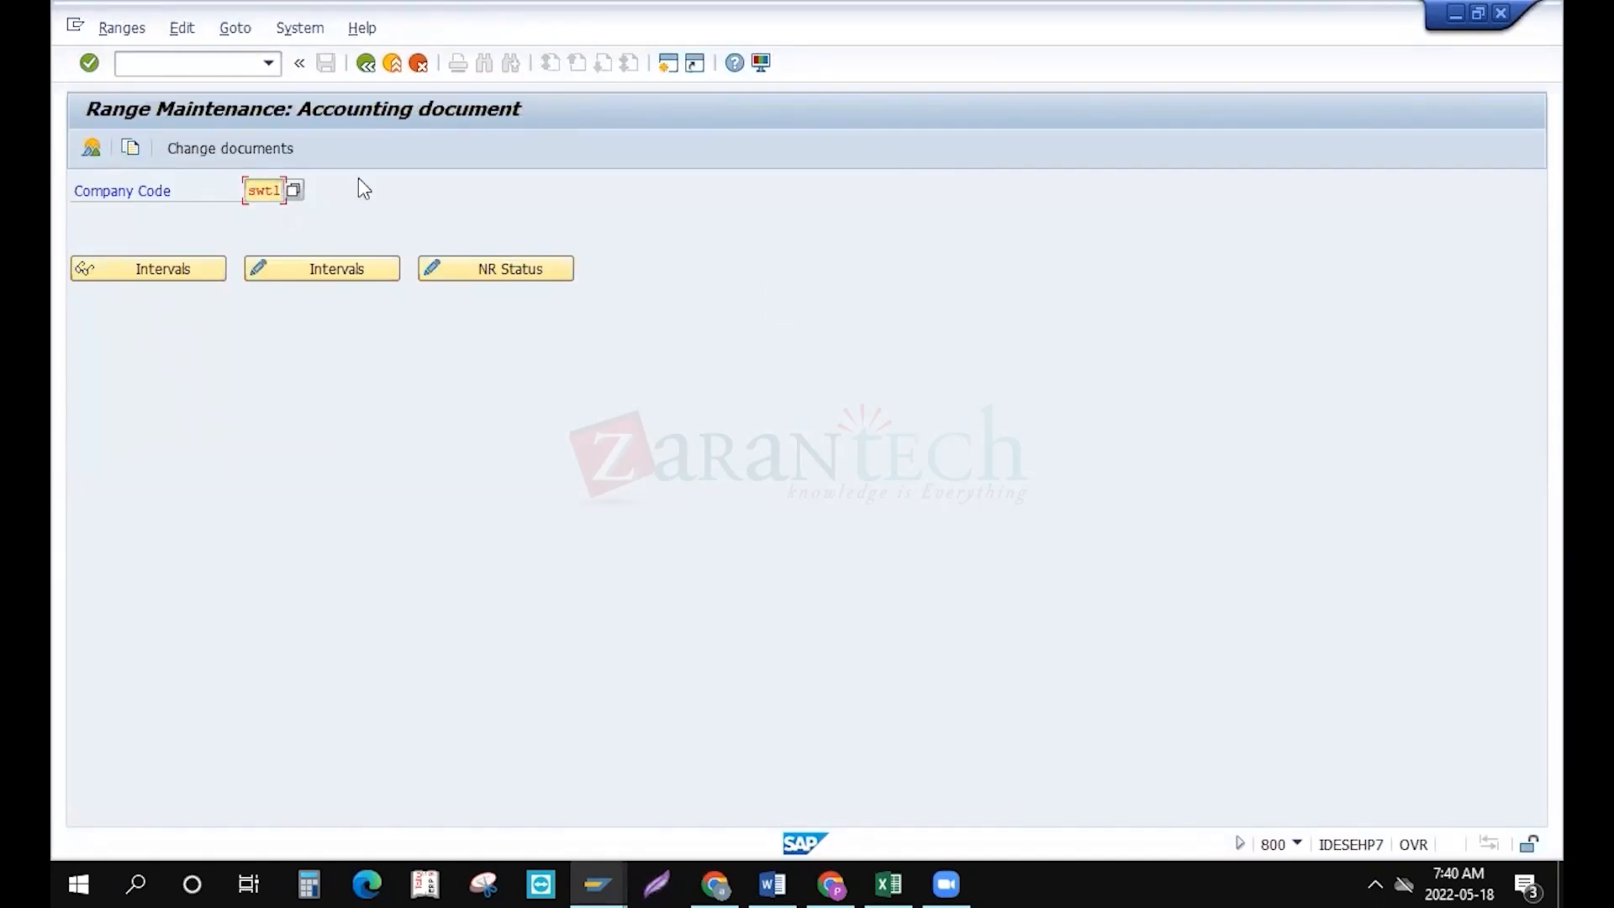
pyautogui.click(319, 271)
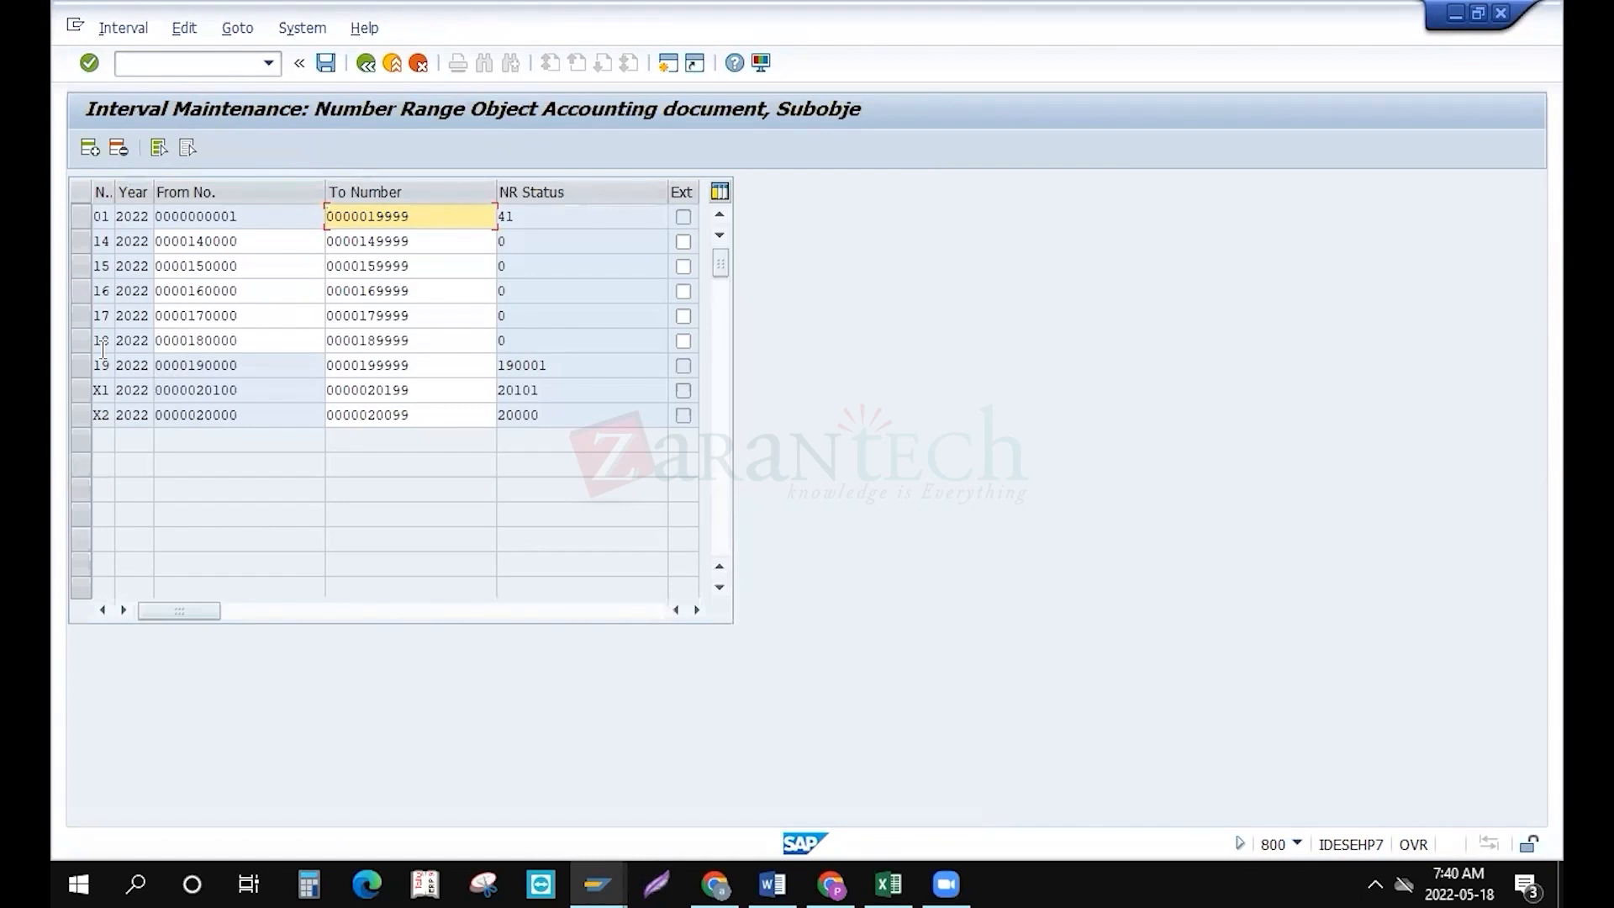
pyautogui.click(252, 265)
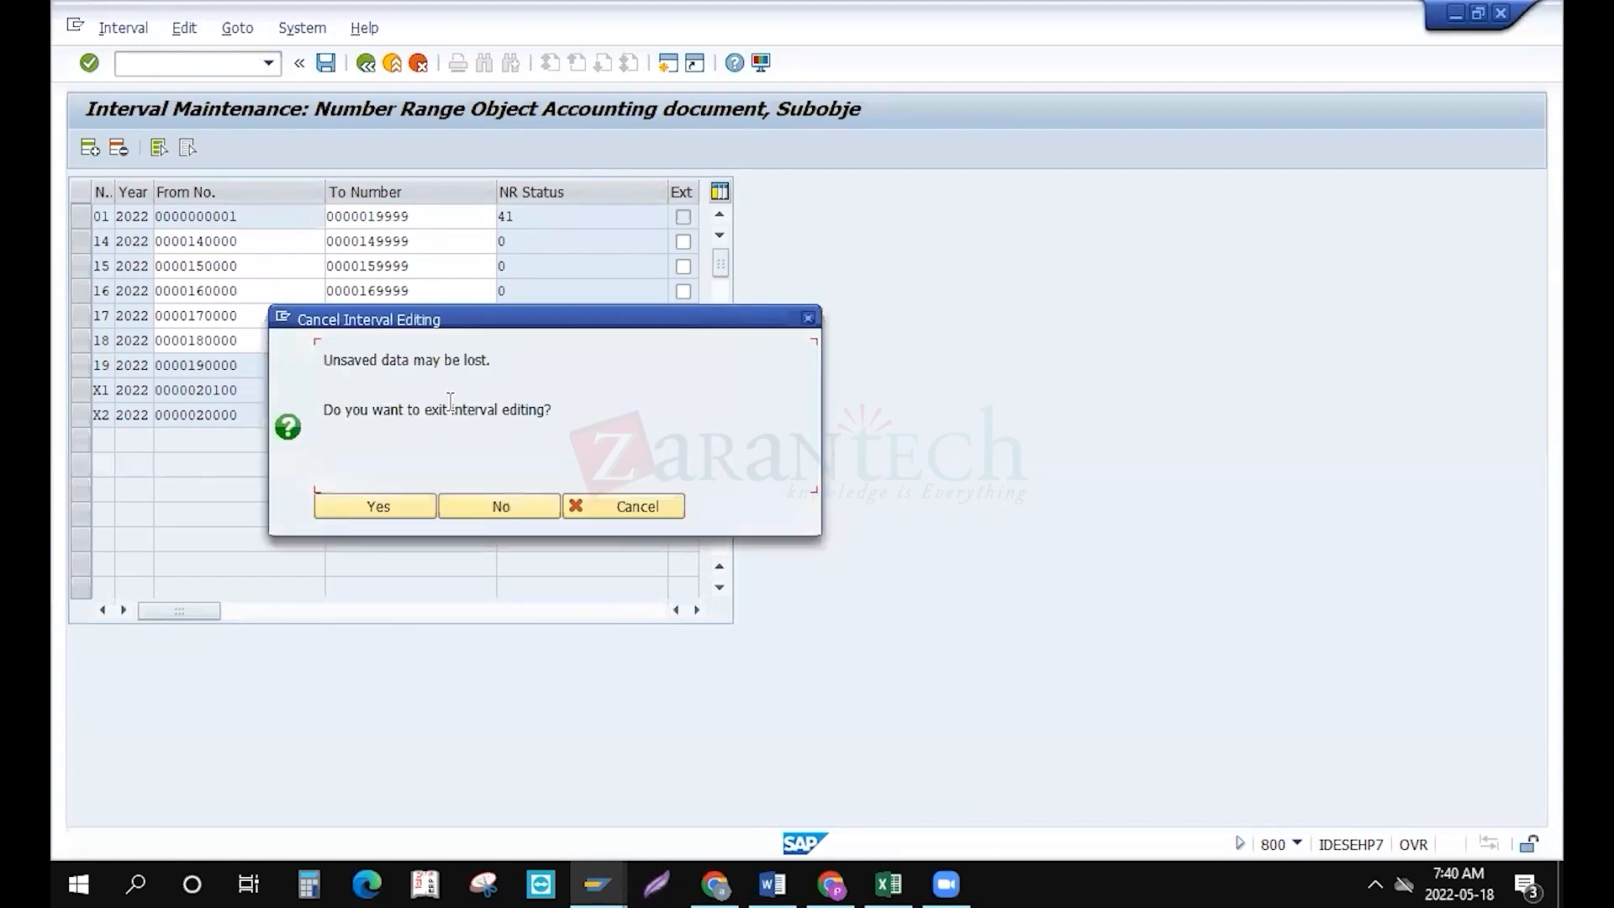
pyautogui.click(375, 506)
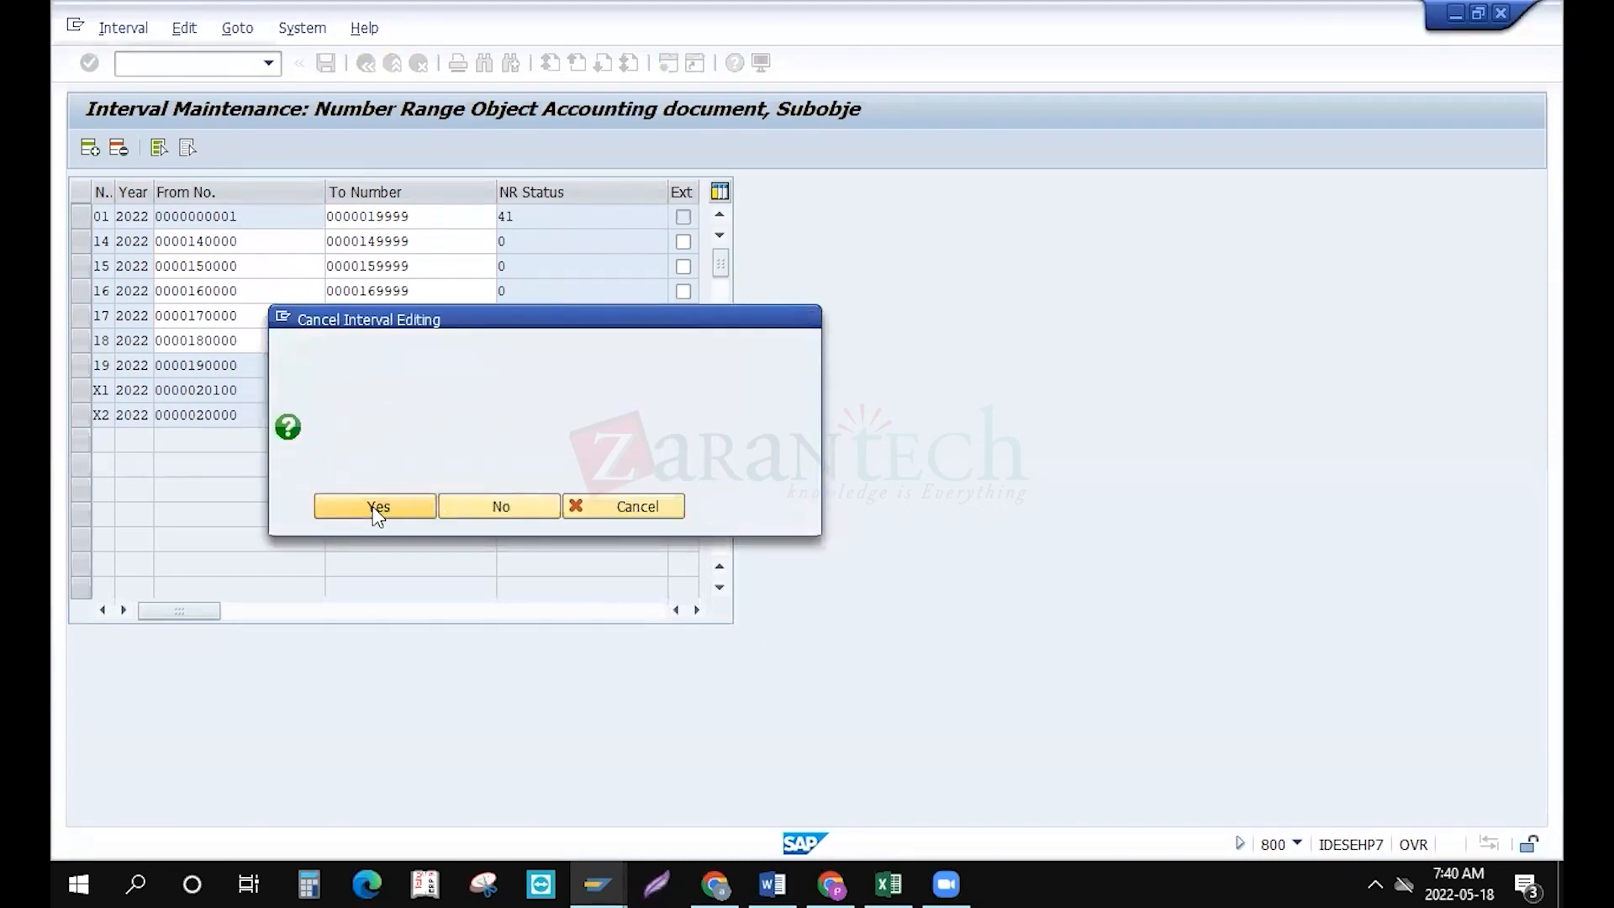
pyautogui.hotkey('alt', 'Tab')
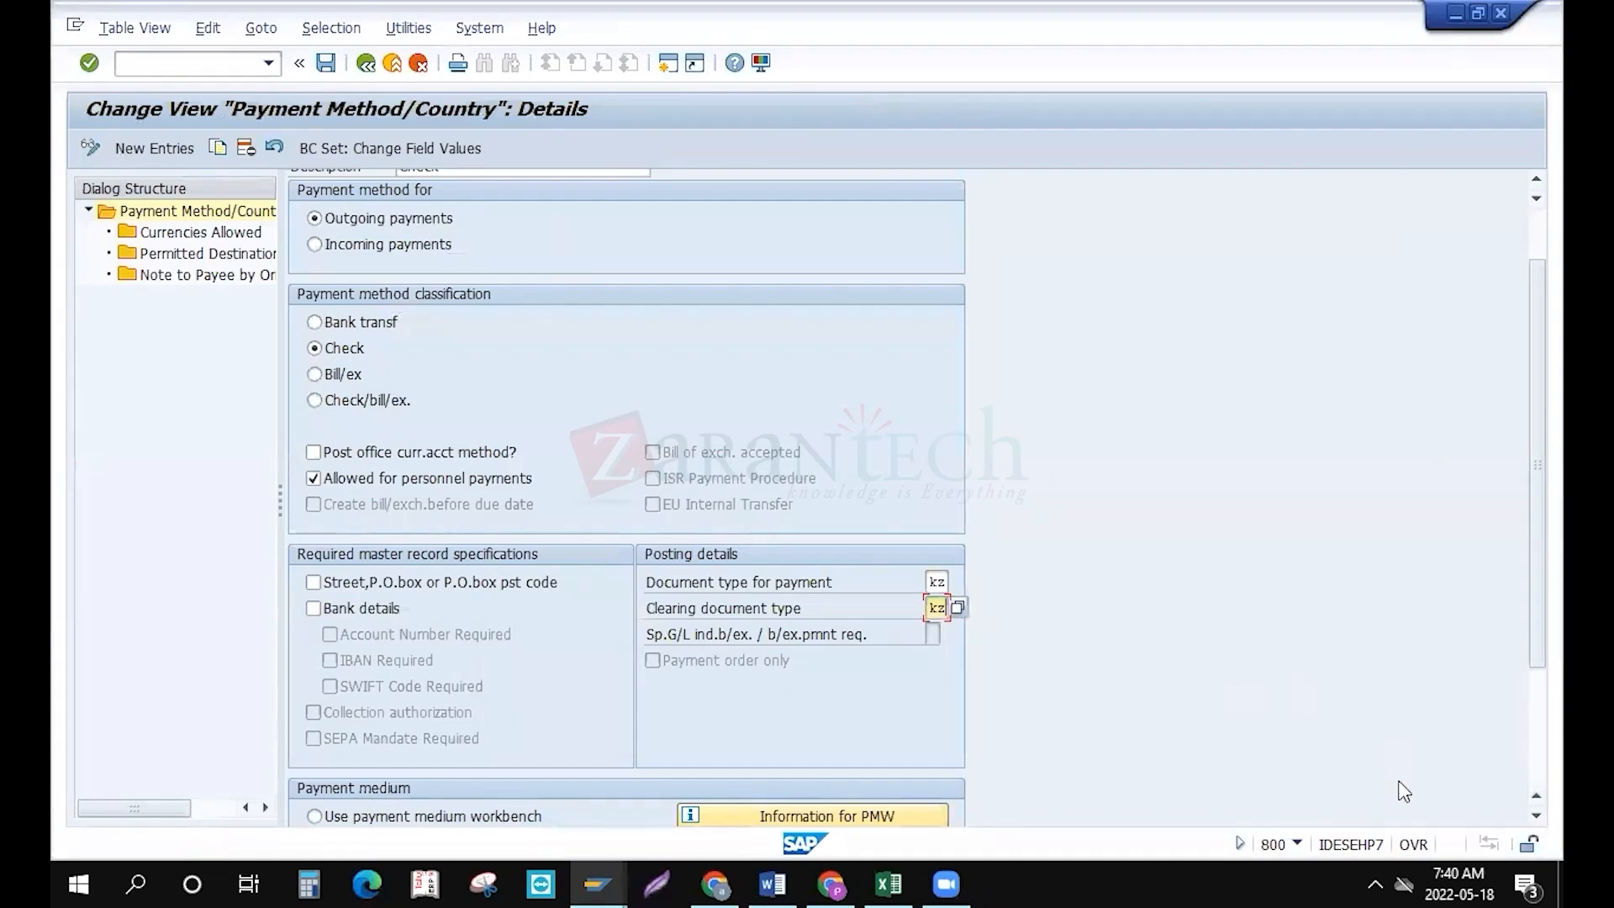
# Review the payment medium settings of the Check method, including the classic payment medium program and print dataset
pyautogui.scroll(3, 1532, 814)
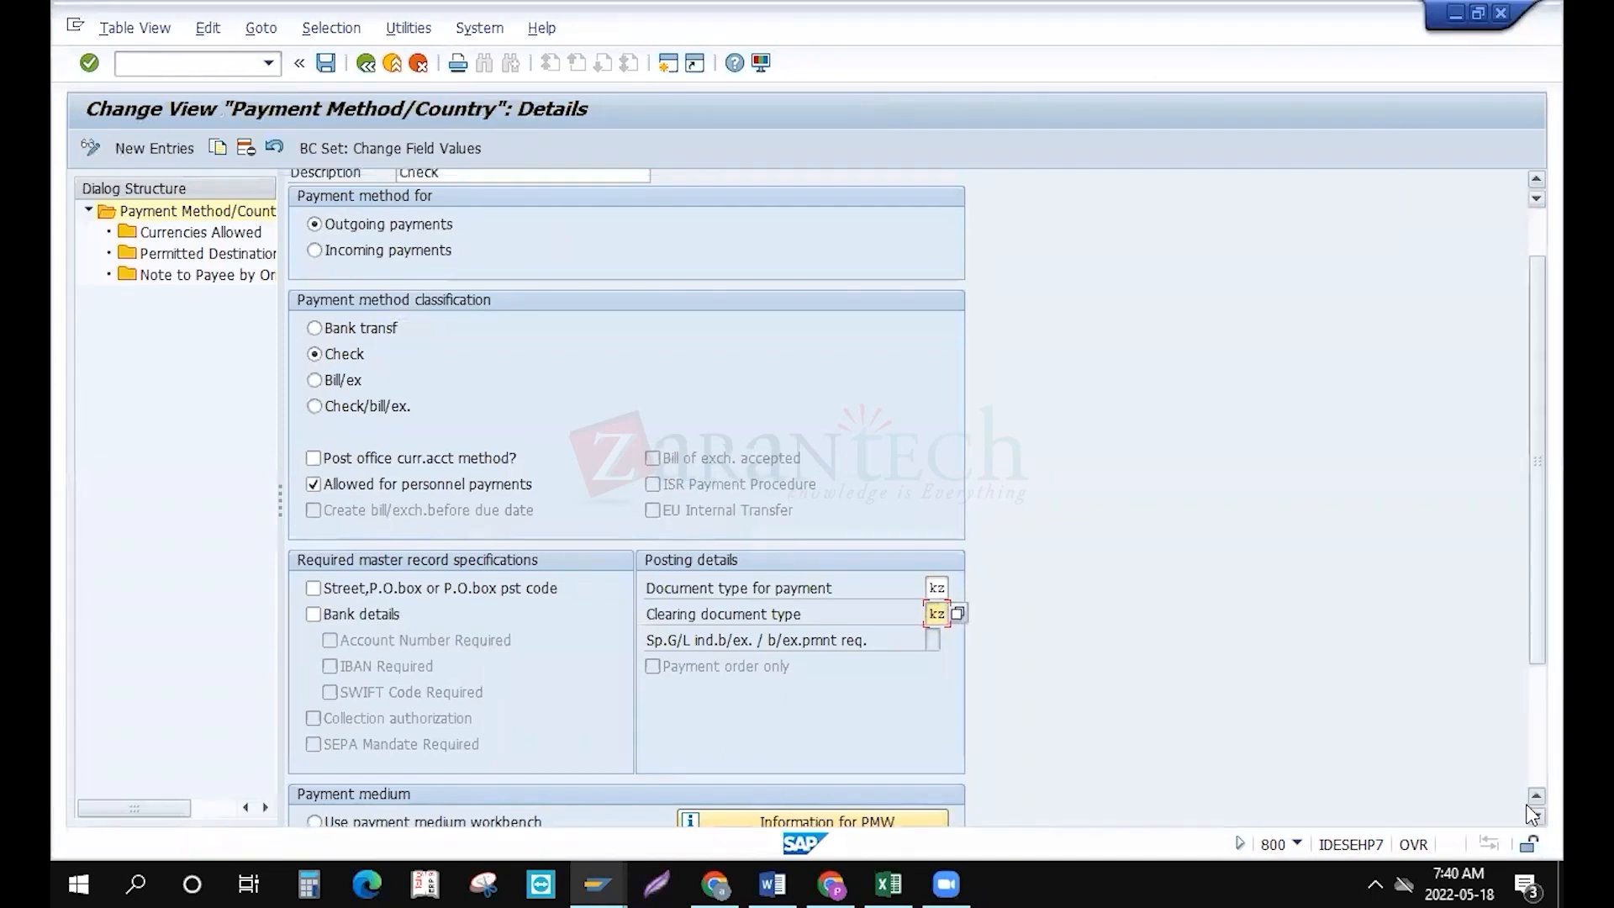
pyautogui.scroll(-3, 1532, 822)
pyautogui.scroll(-5, 1529, 824)
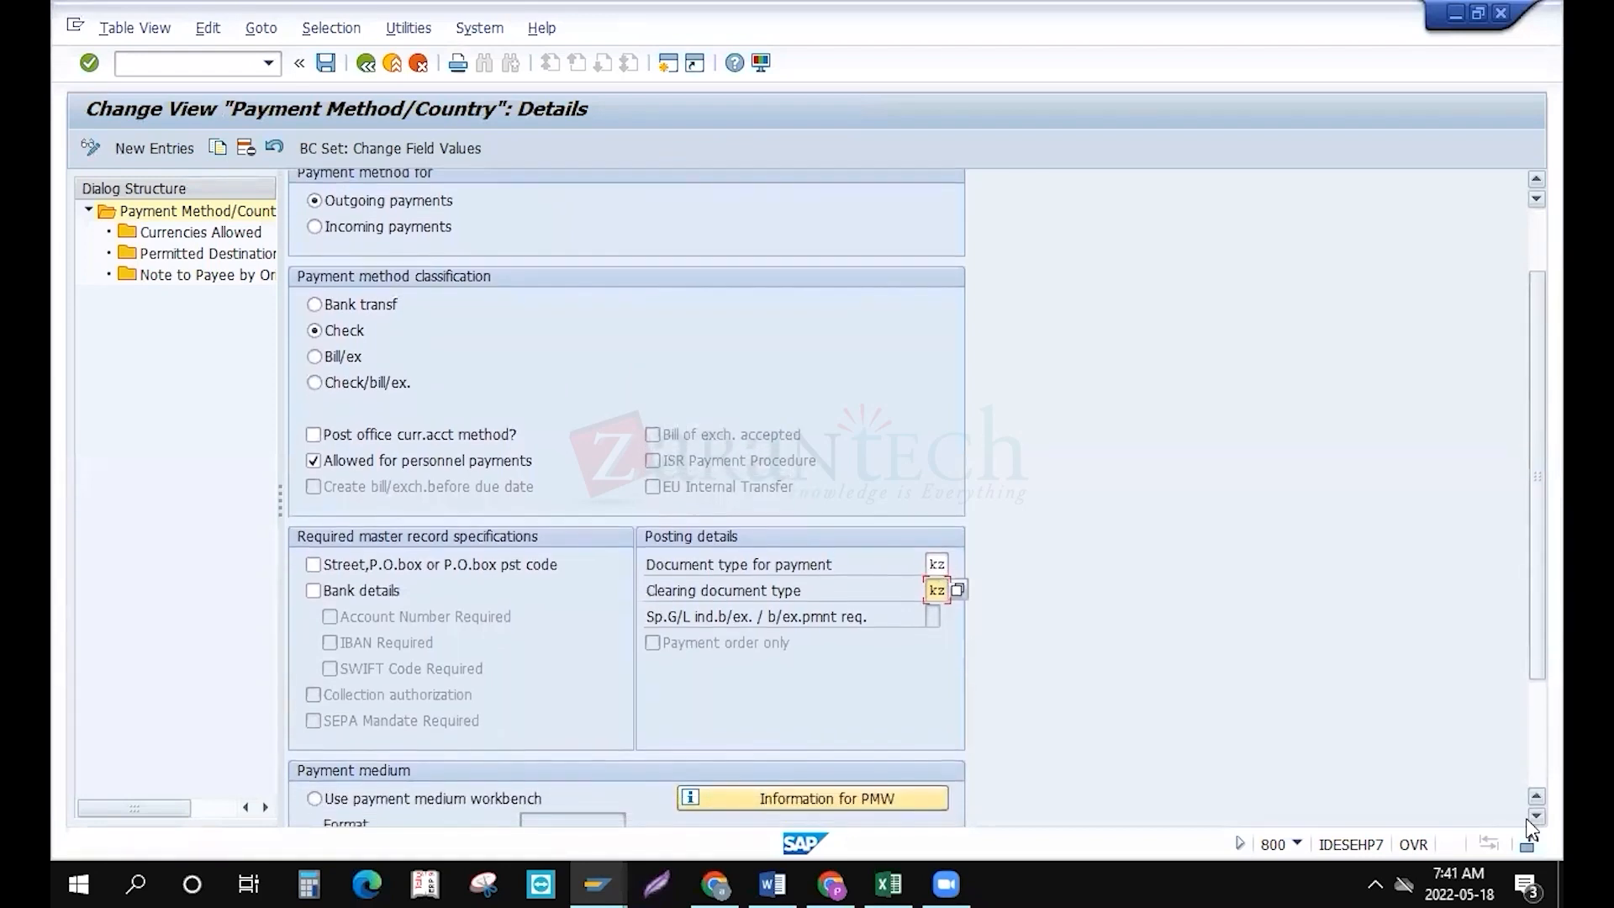
pyautogui.scroll(-2, 1528, 823)
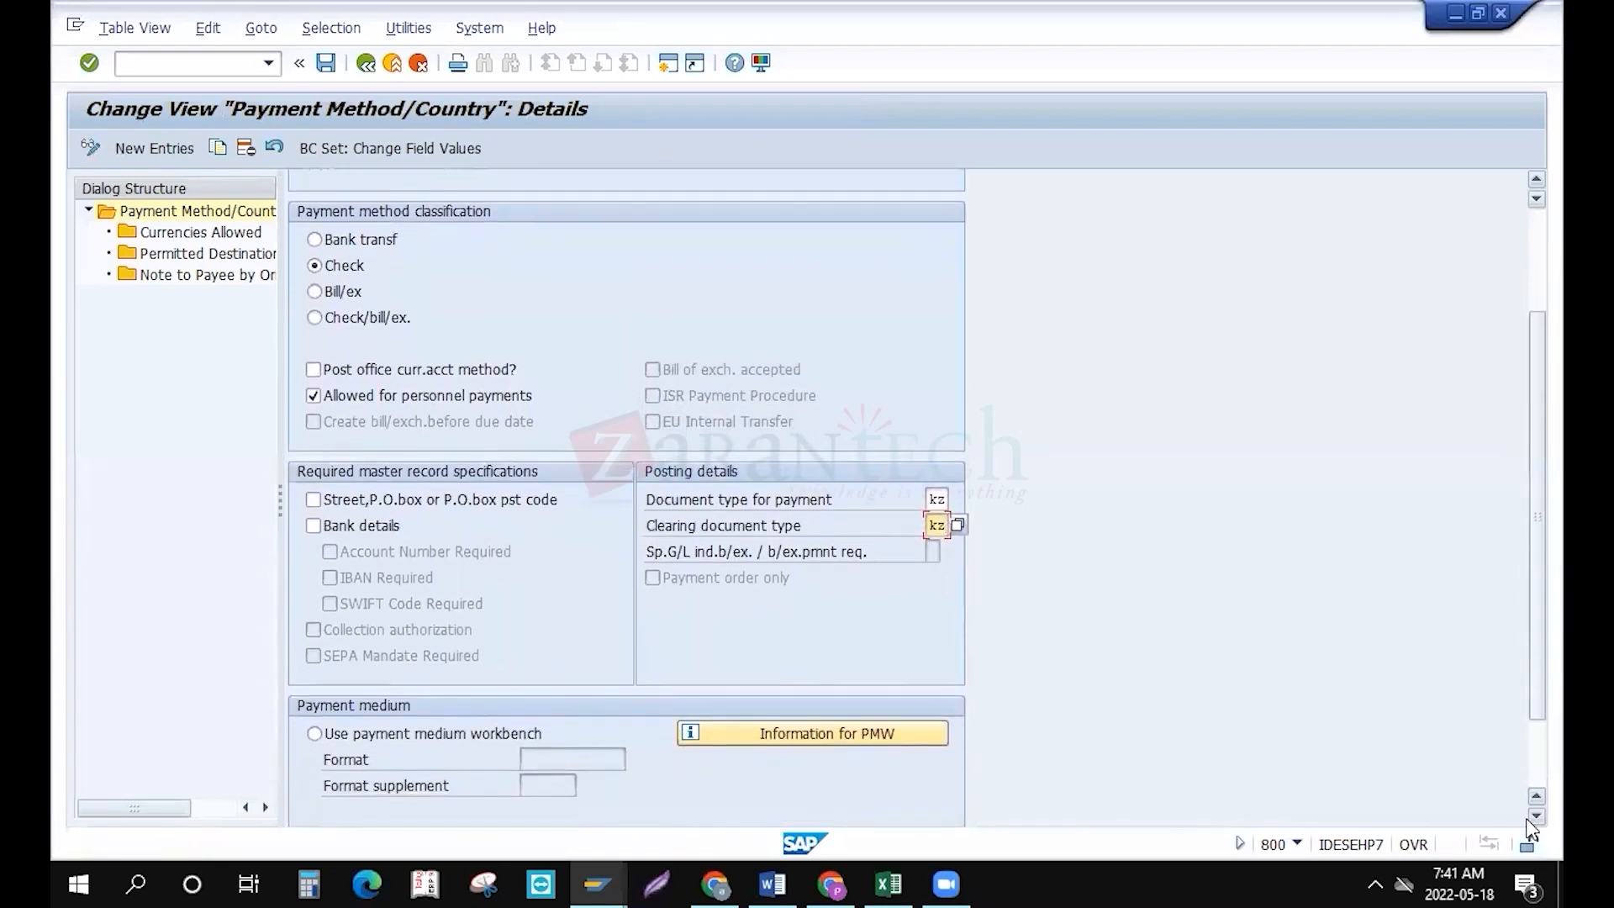
pyautogui.scroll(-5, 1528, 756)
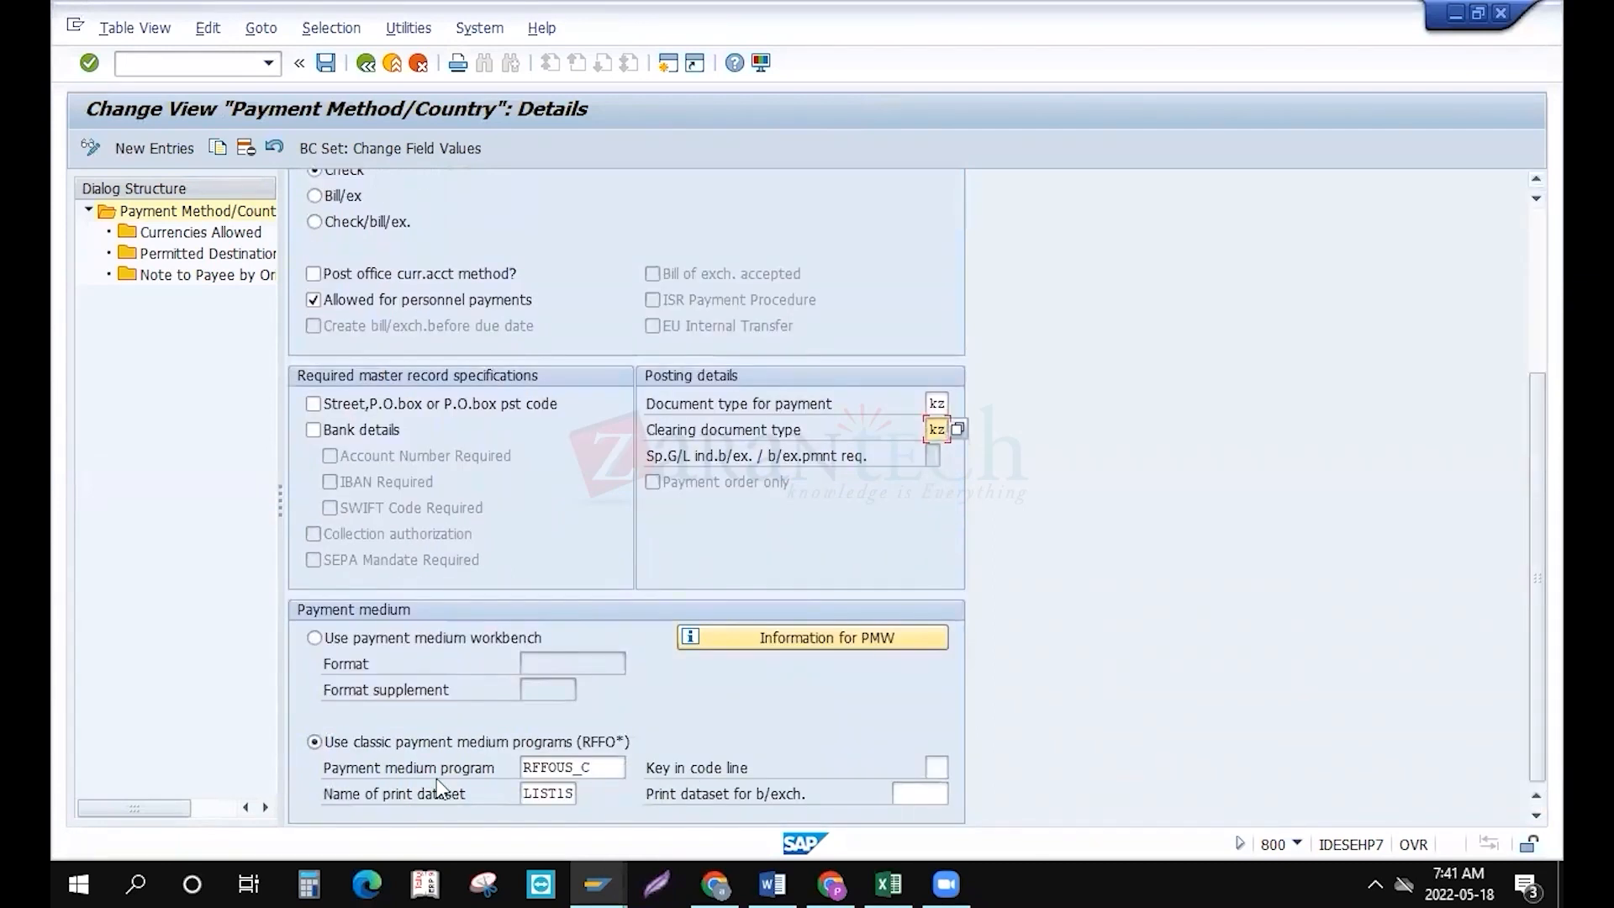
pyautogui.click(592, 767)
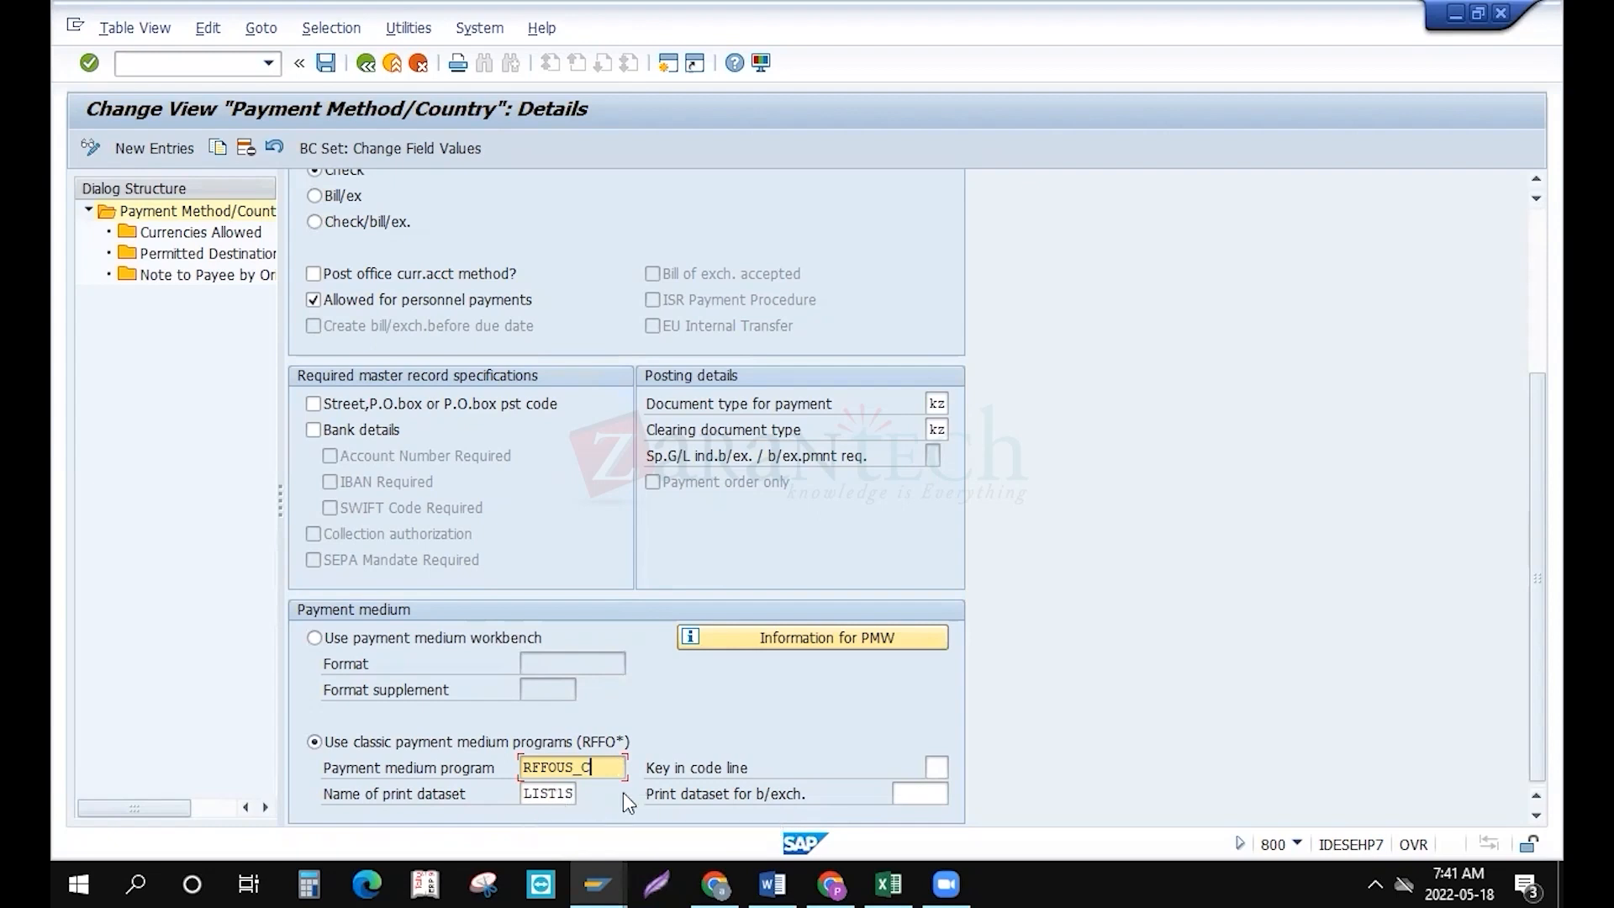
pyautogui.doubleClick(1527, 820)
pyautogui.click(1527, 764)
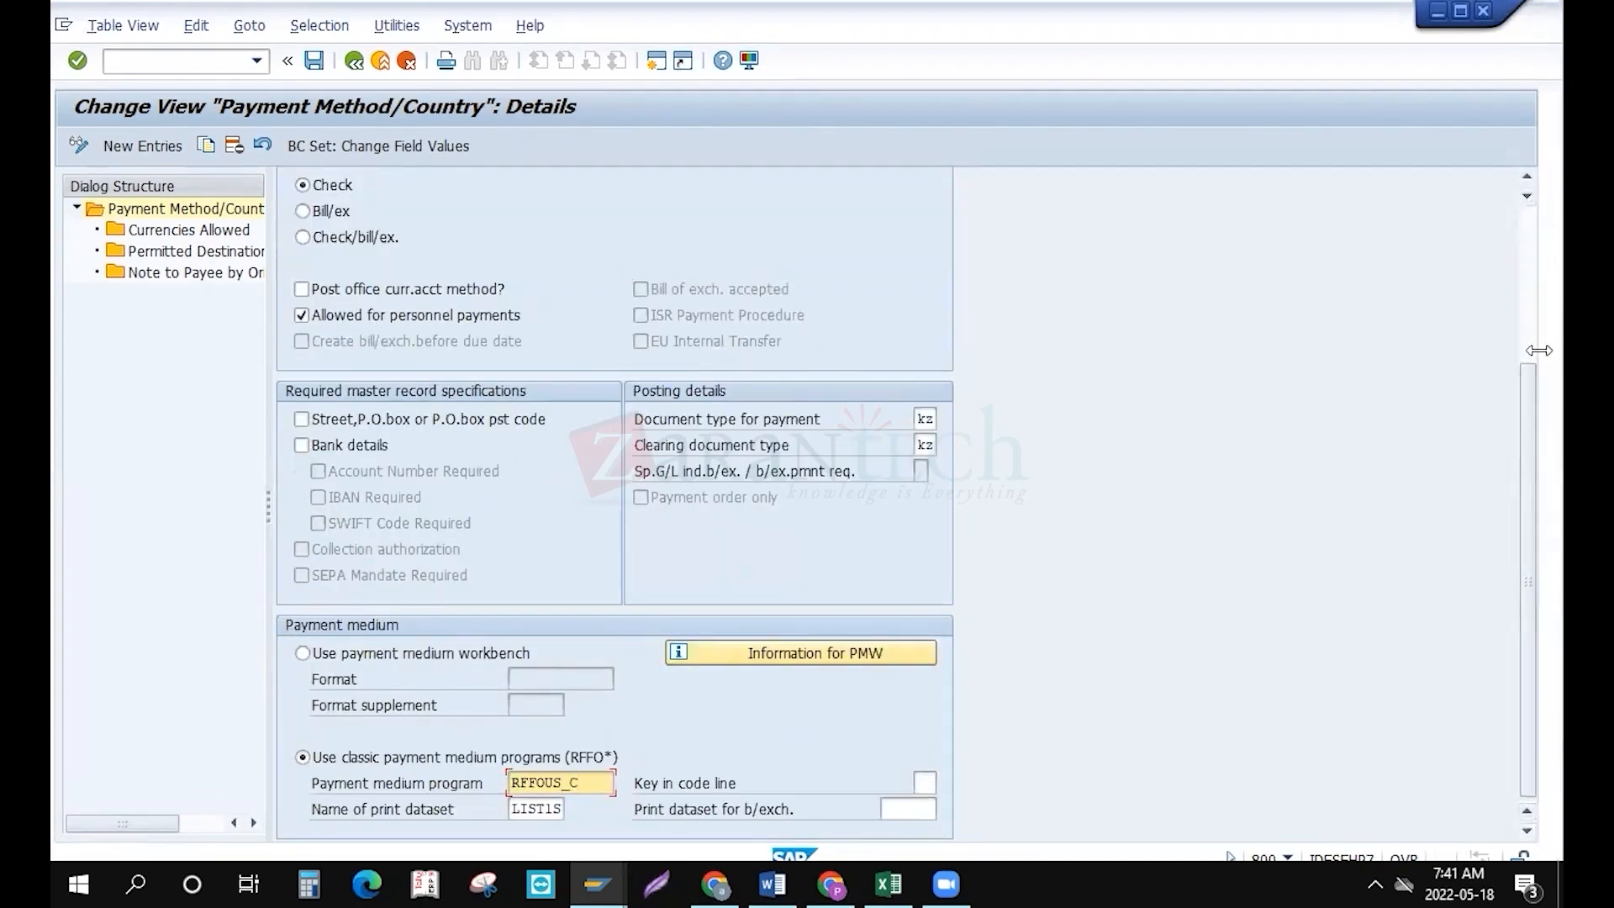
# Save the Check payment method to customizing request EH7K901217
pyautogui.click(1526, 286)
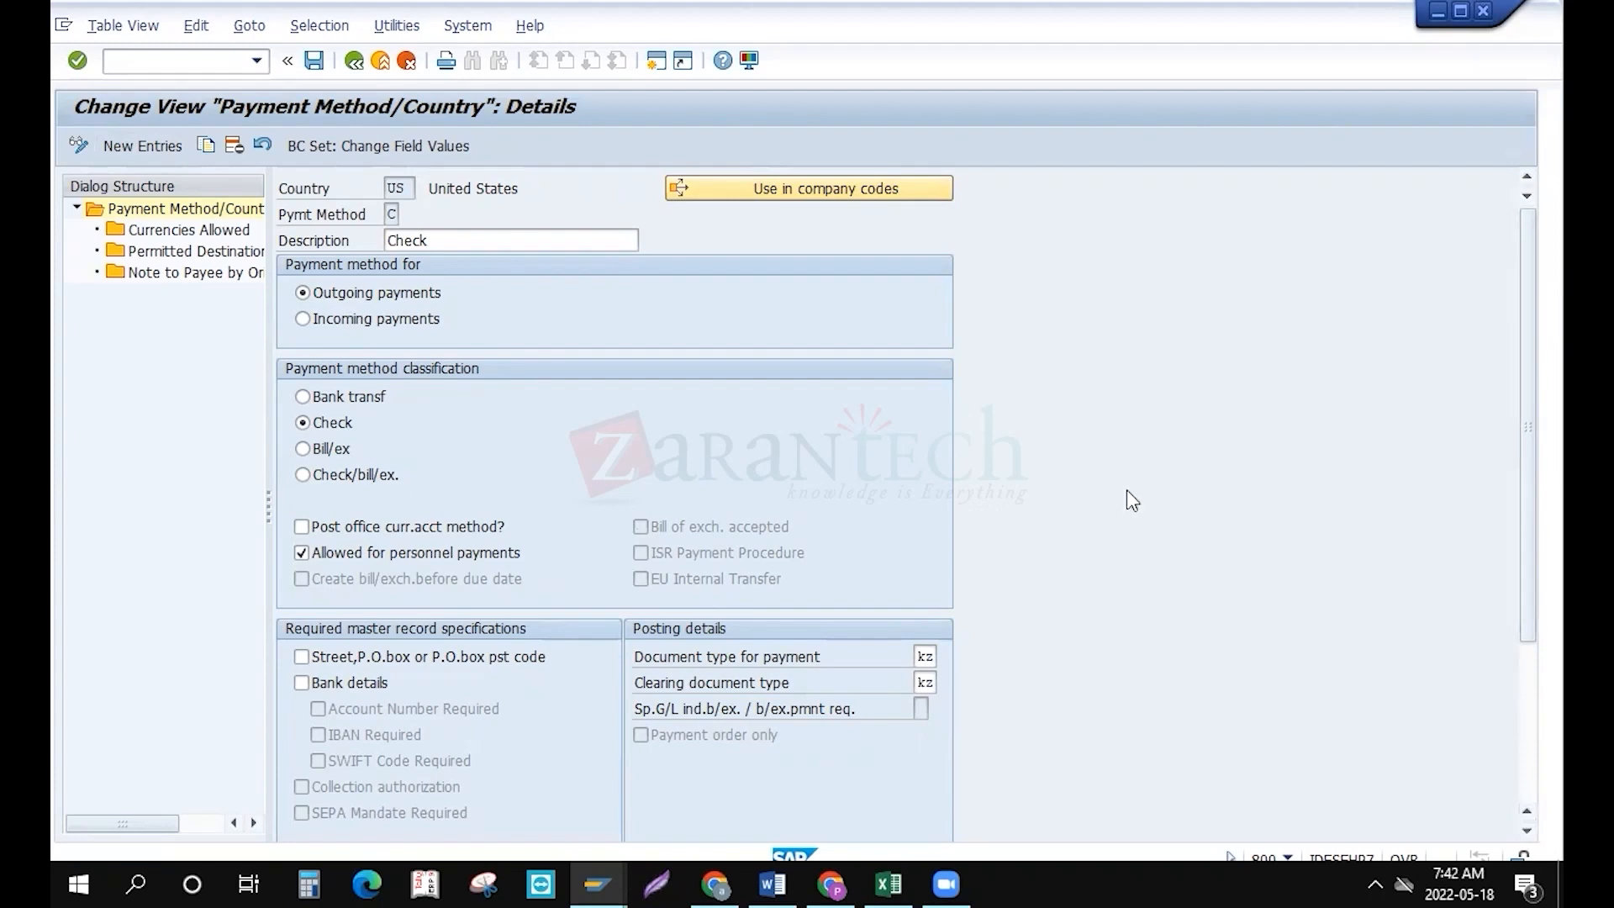
pyautogui.click(314, 62)
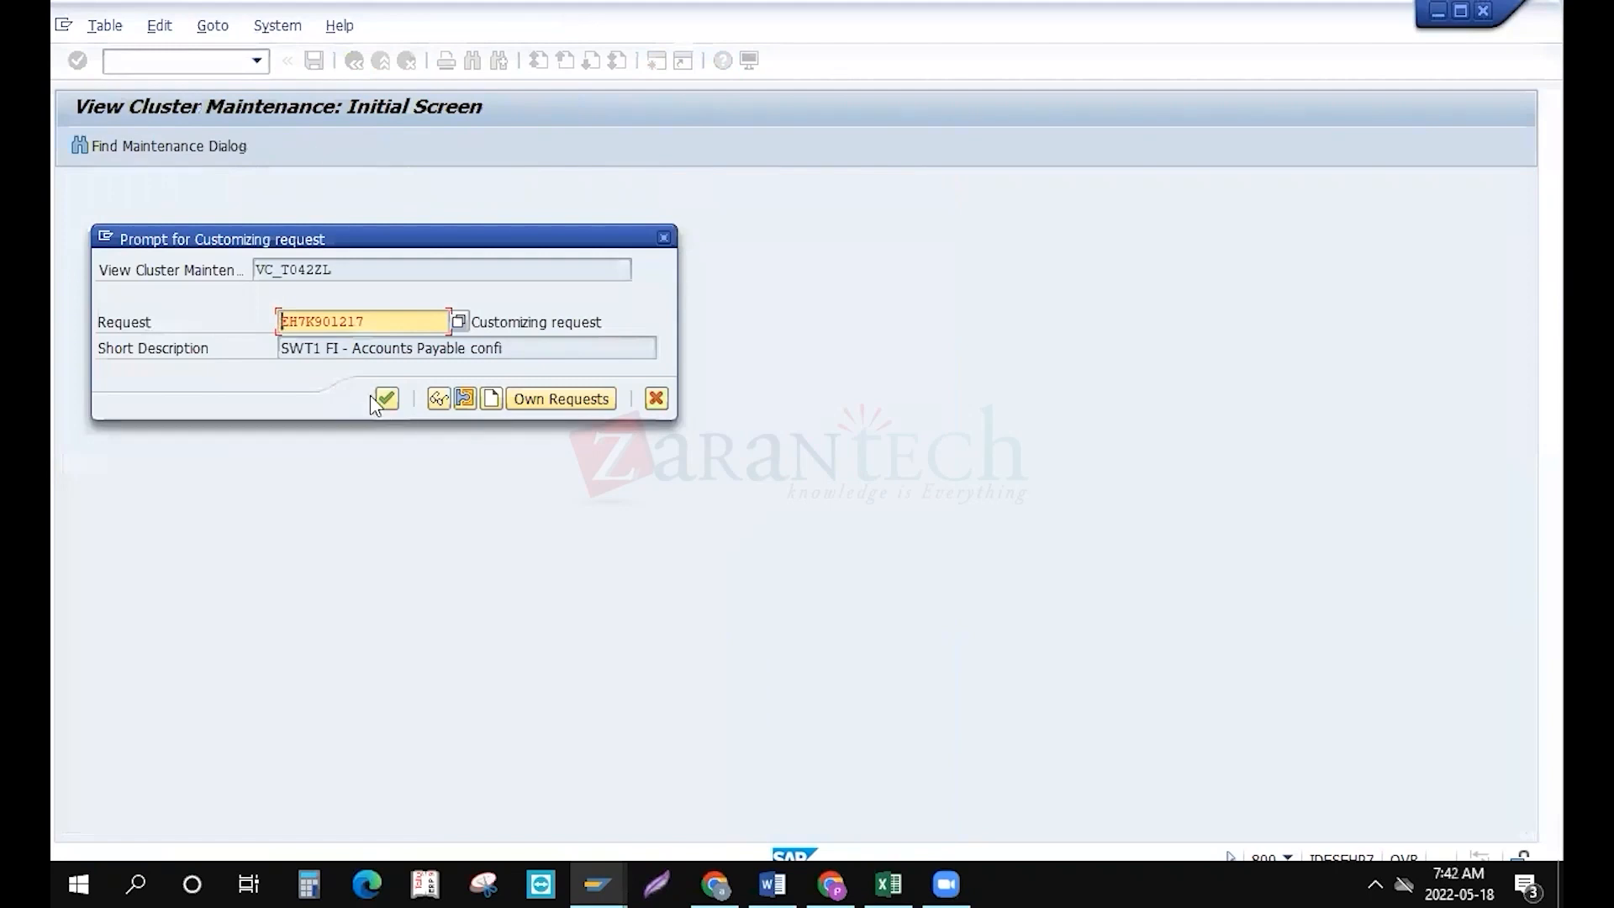
pyautogui.click(388, 404)
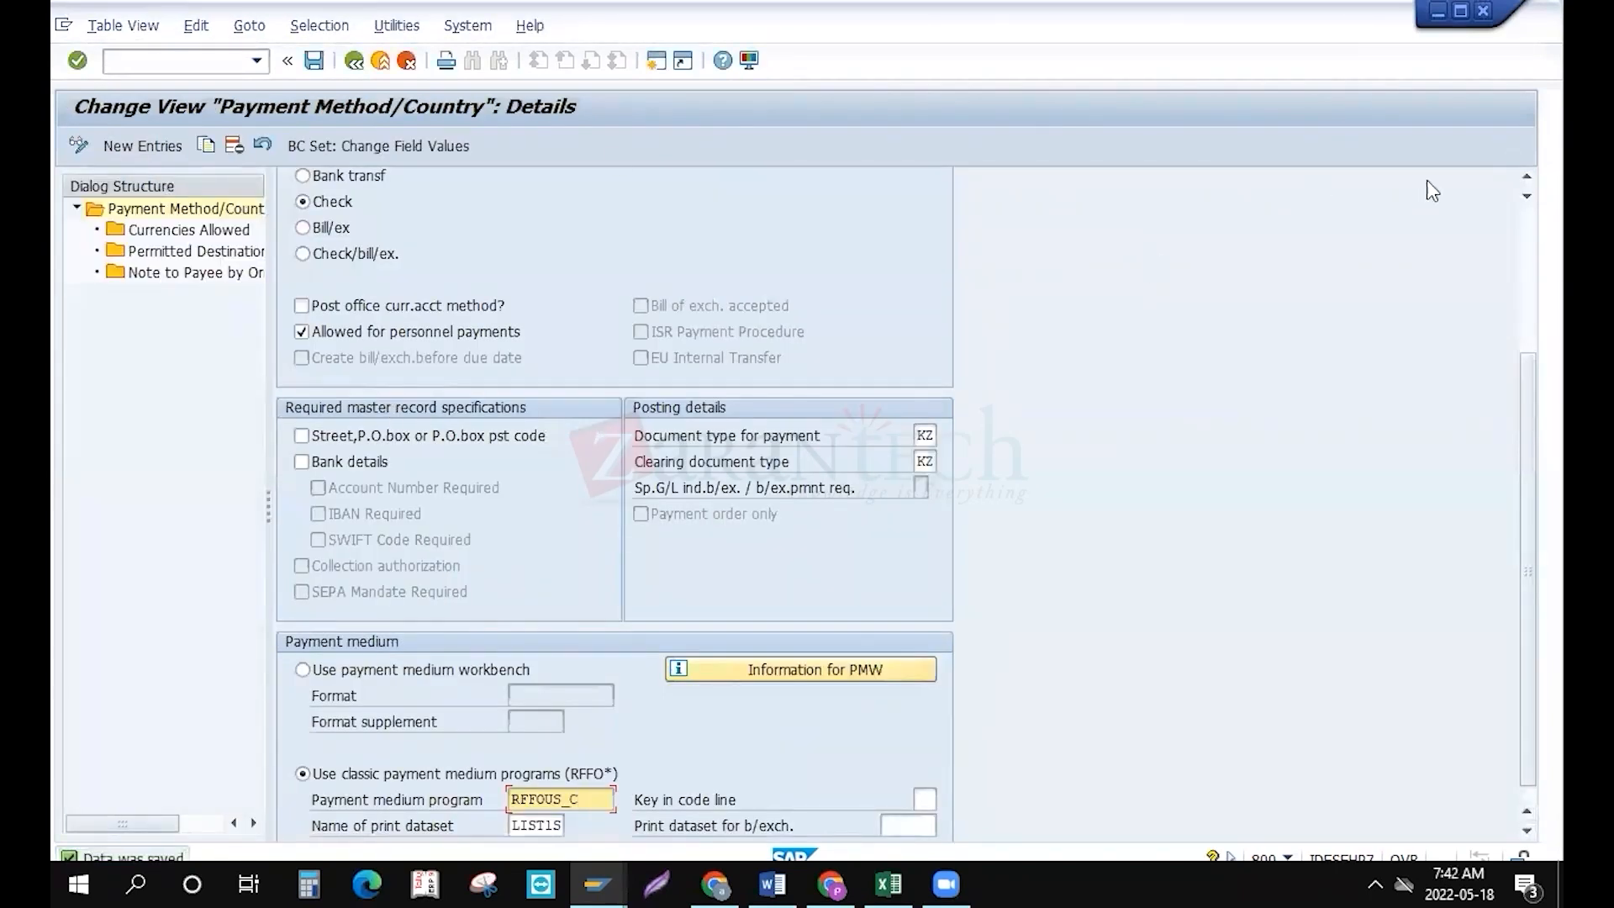
pyautogui.click(1526, 239)
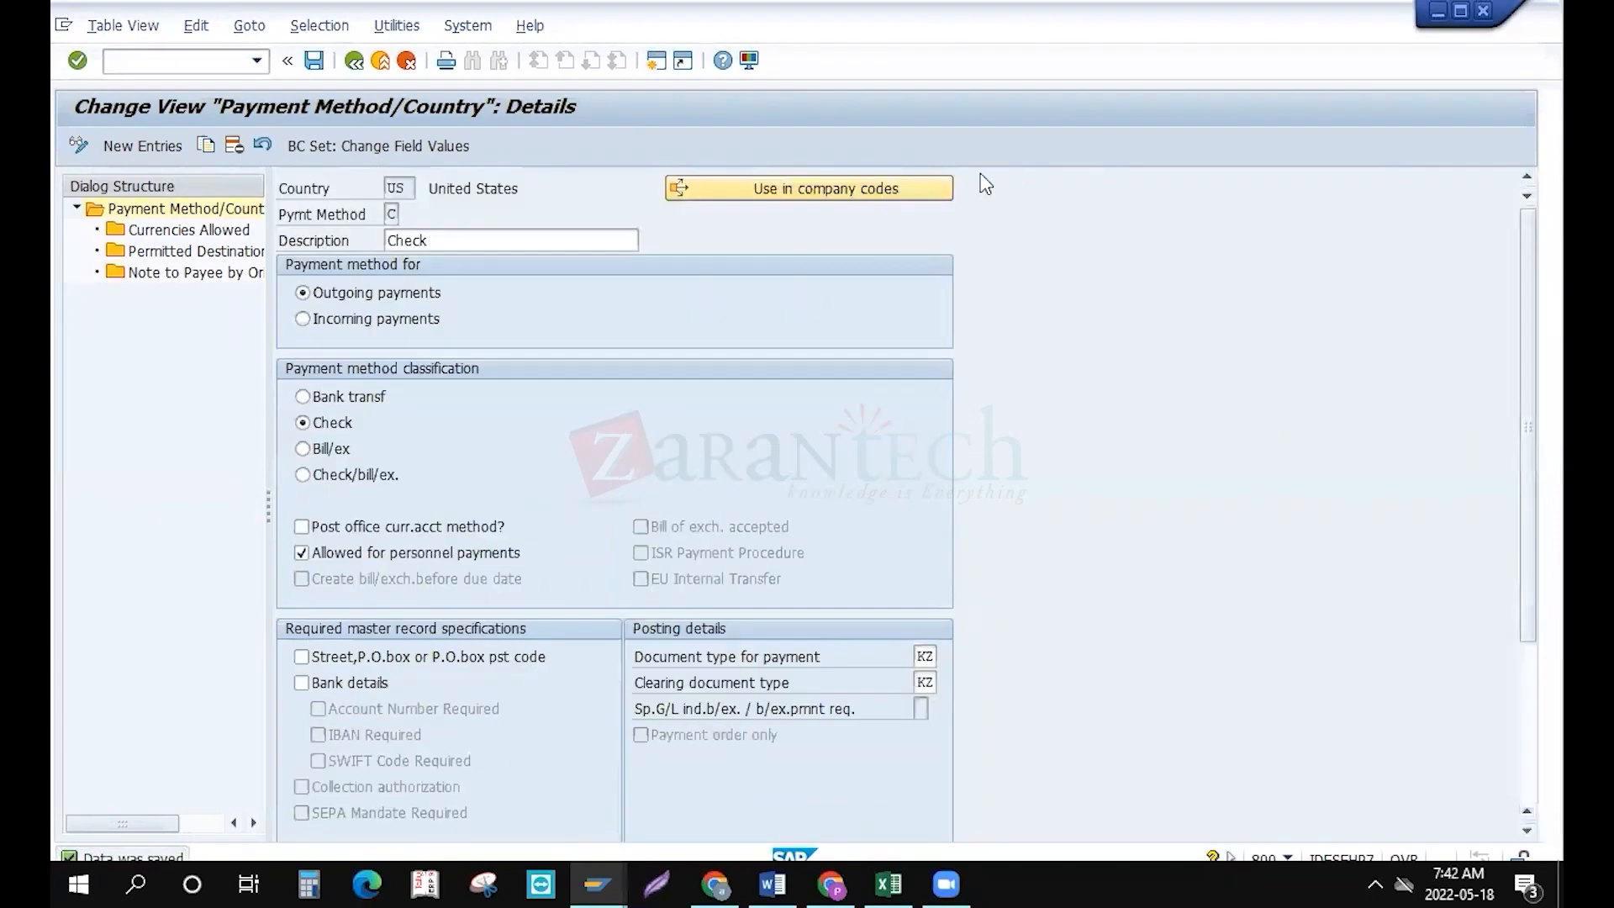
pyautogui.click(145, 149)
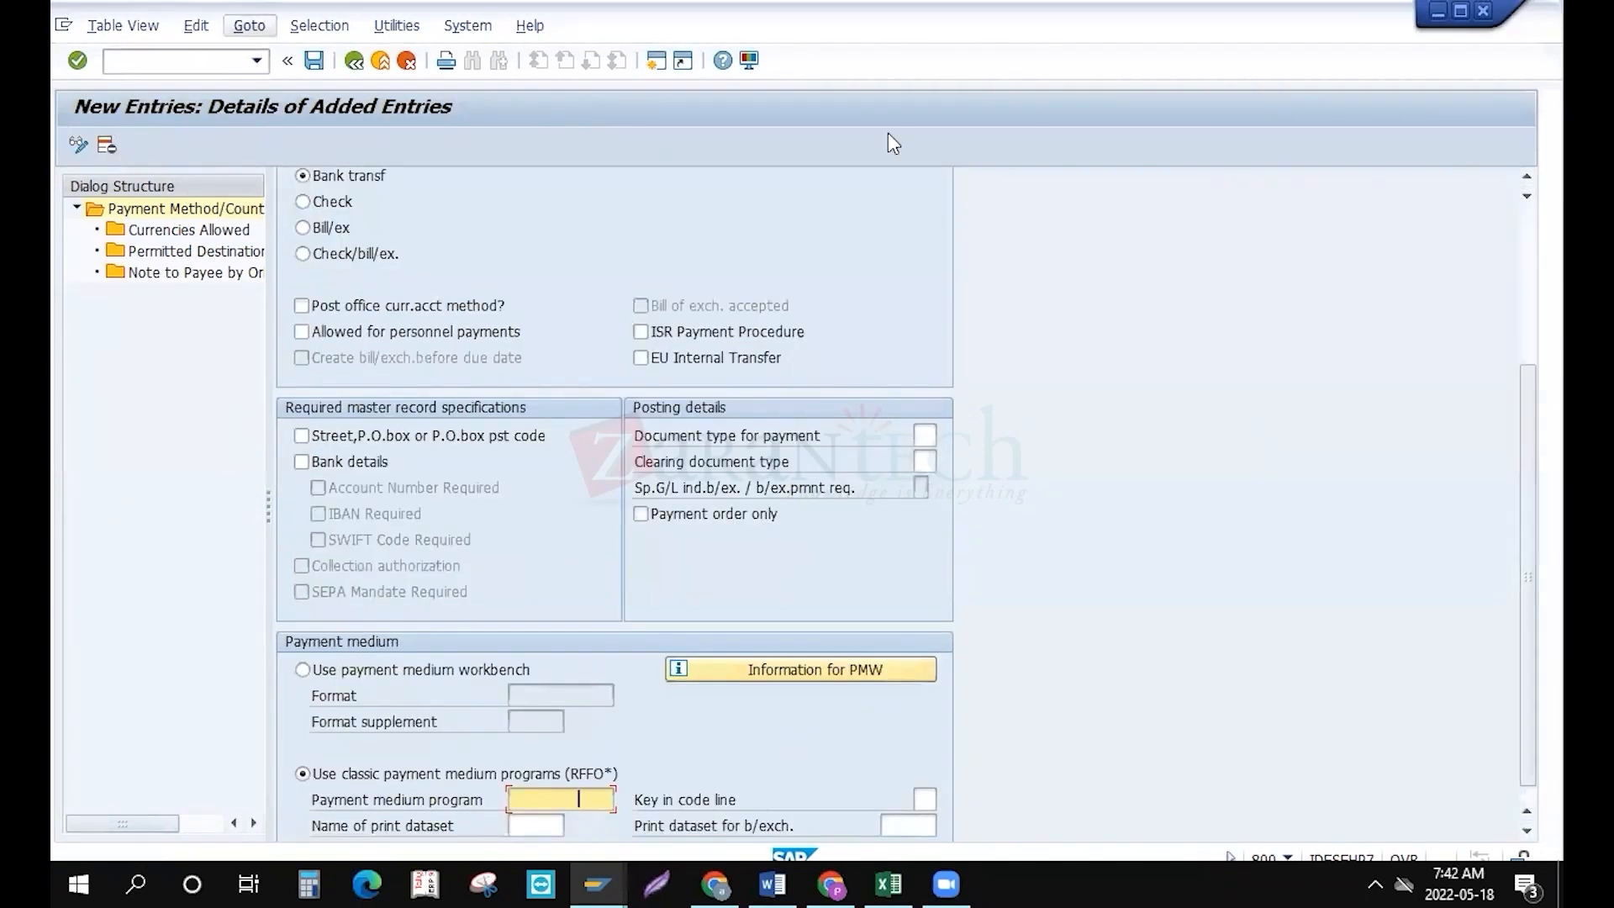
pyautogui.click(1529, 240)
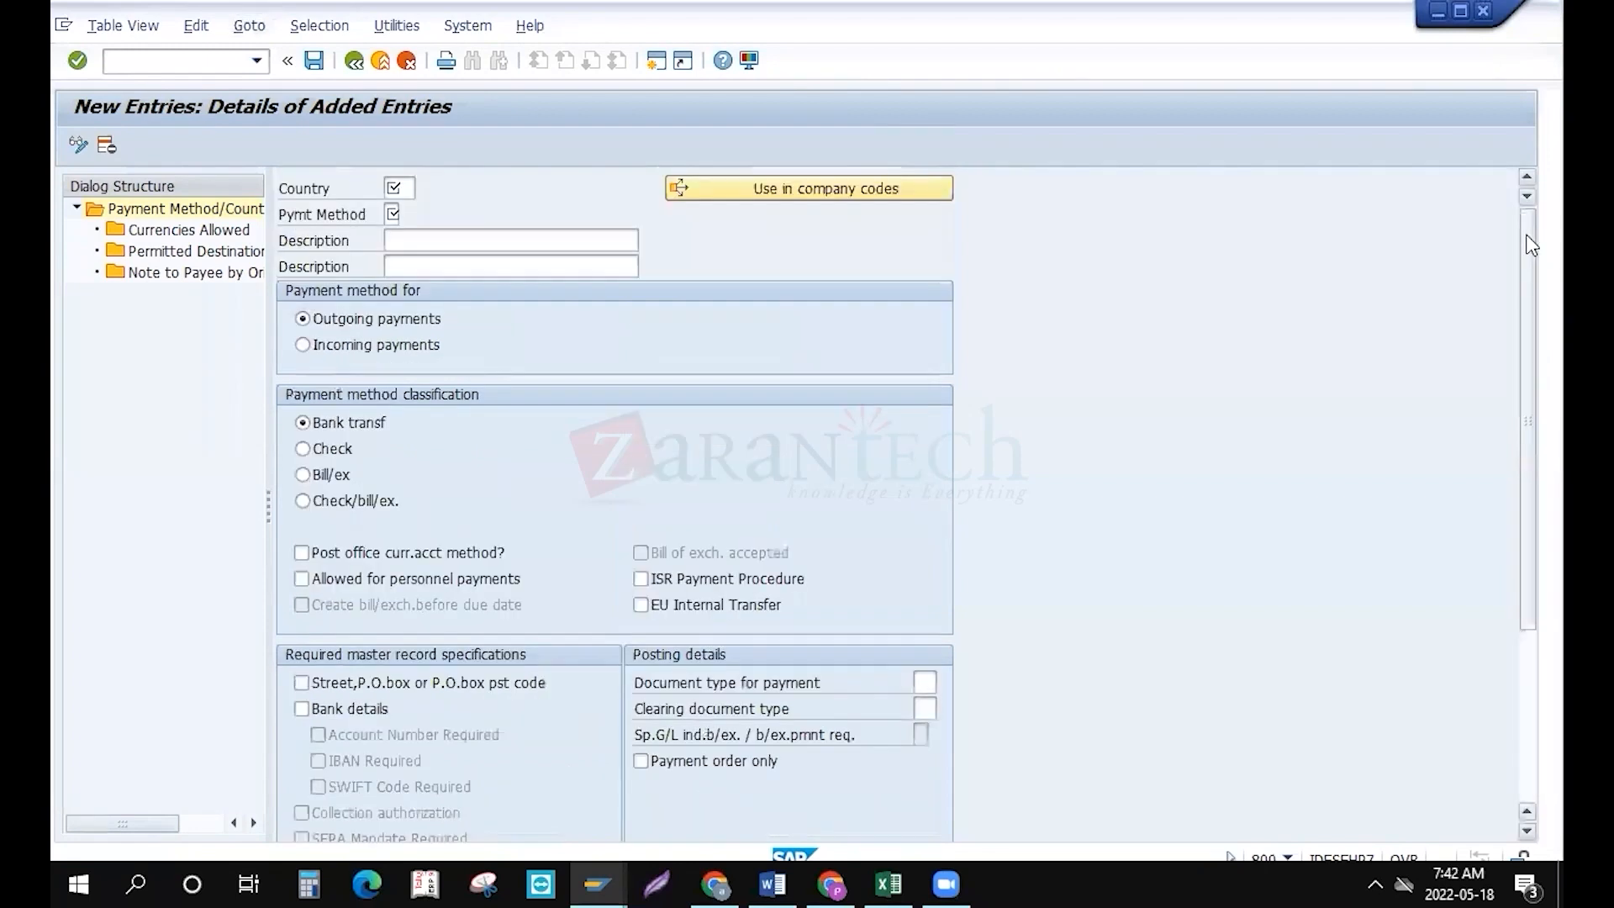
pyautogui.click(405, 190)
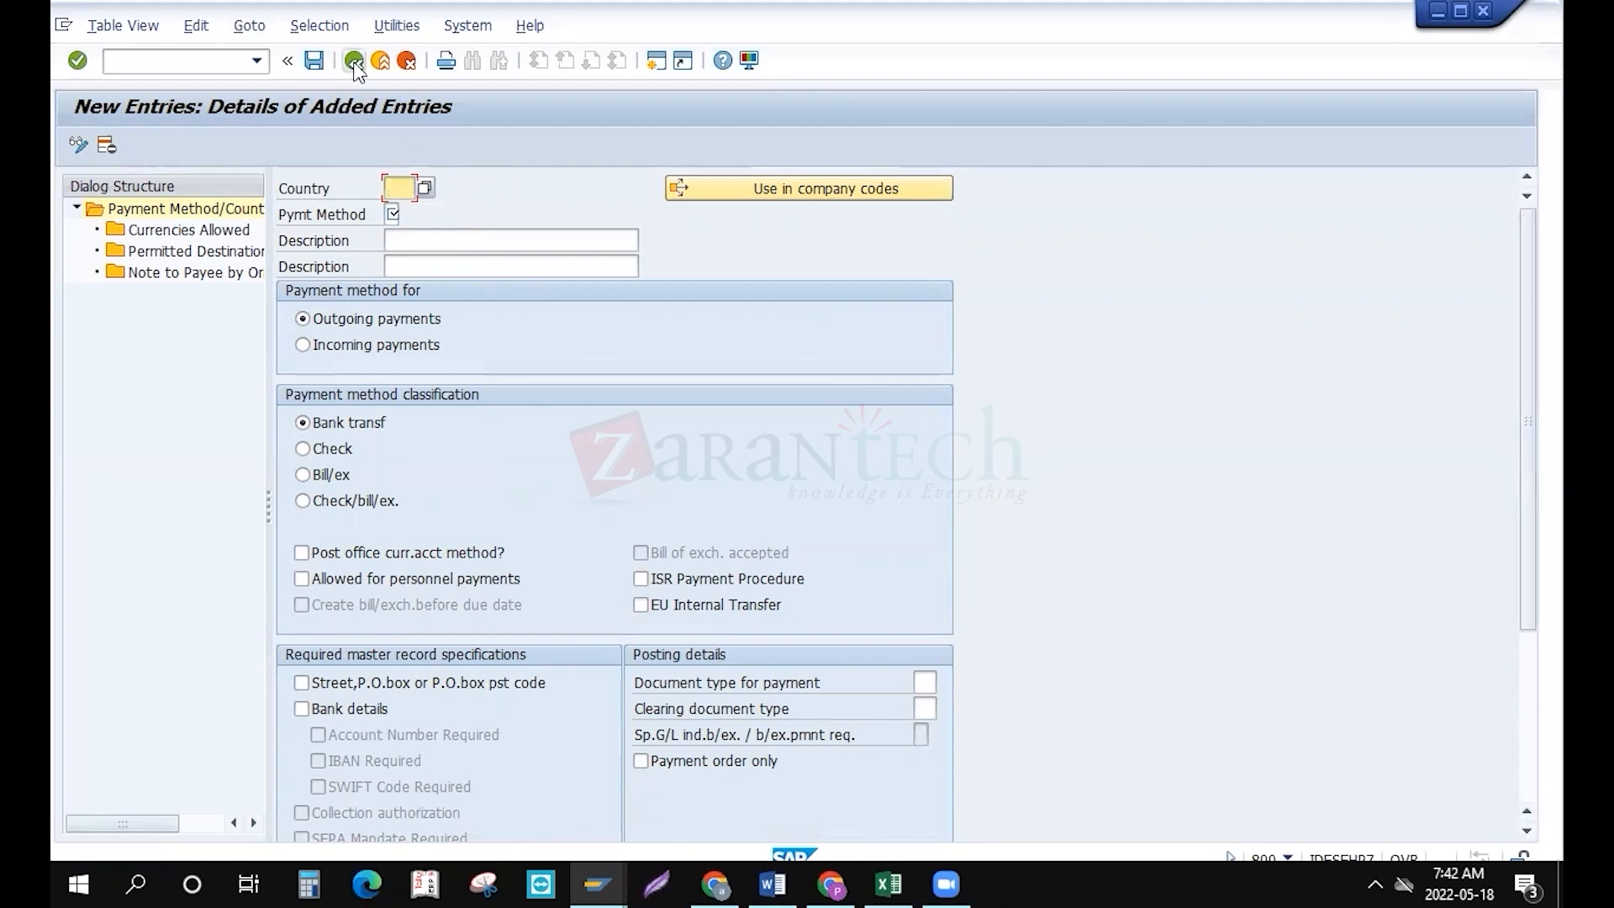
pyautogui.click(407, 62)
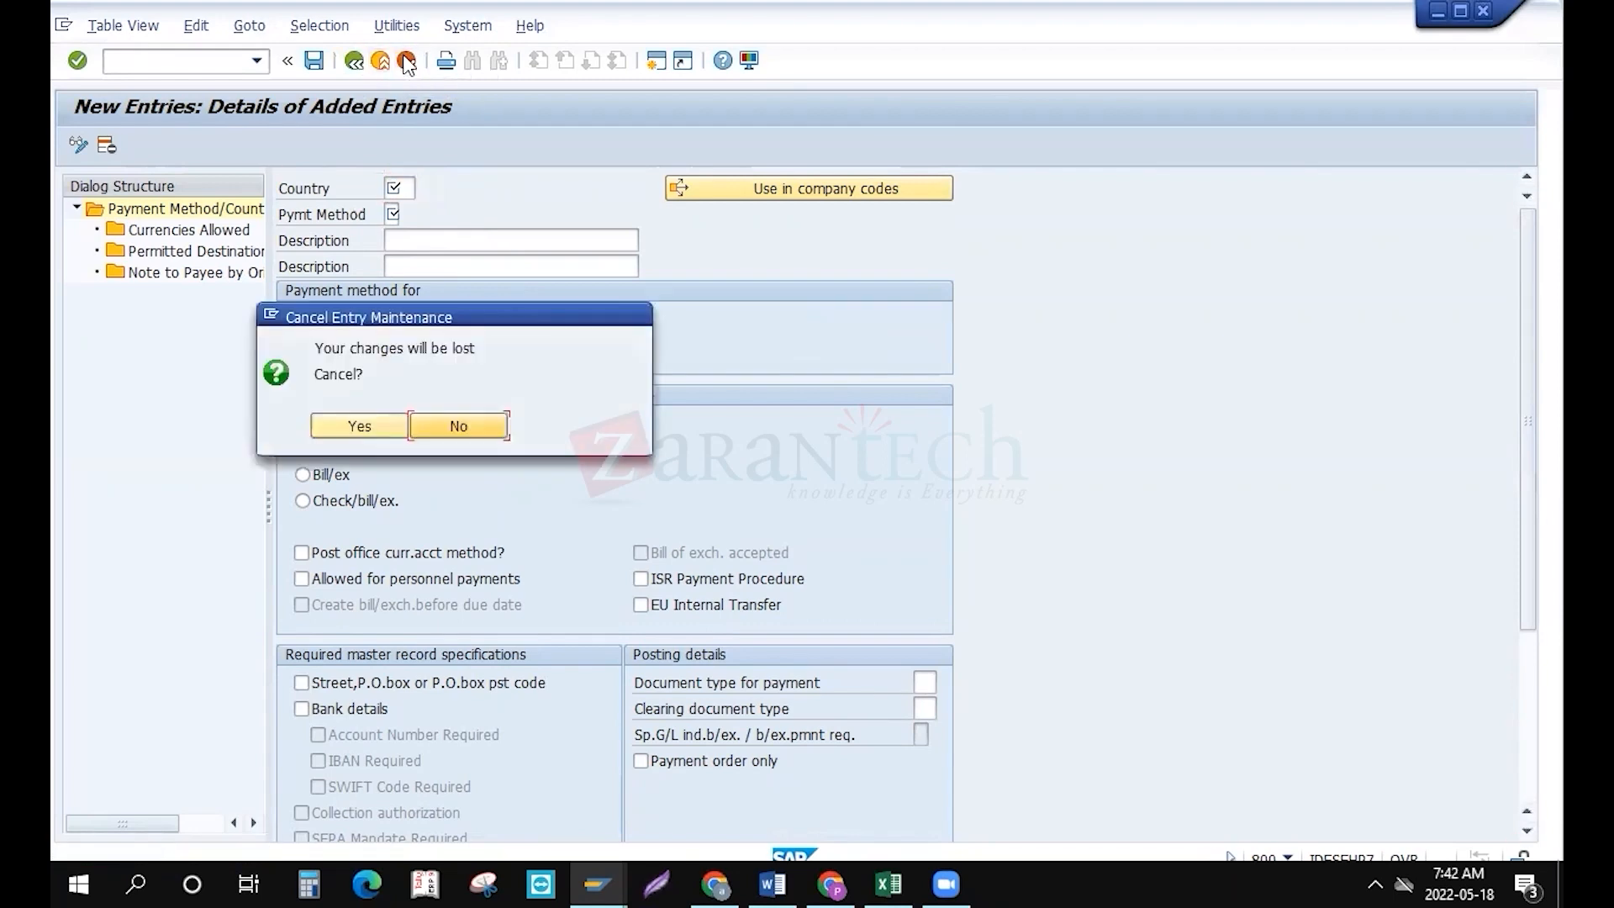
pyautogui.click(359, 427)
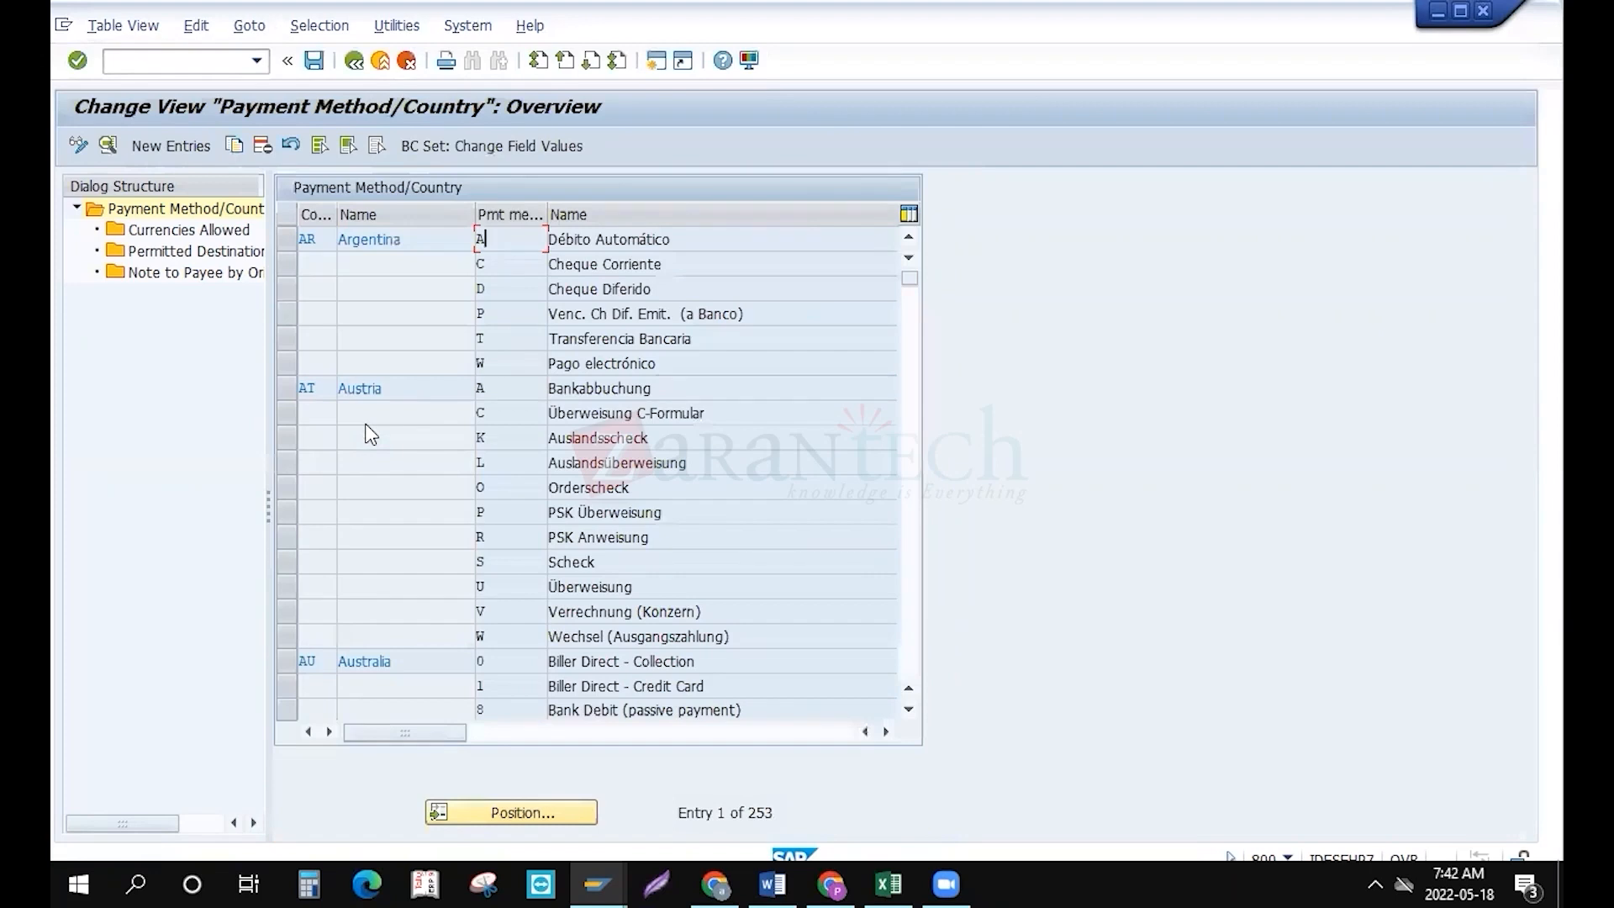
# Return to the payment program customizing overview and start a new paying company code entry for SWT1, leaving the minimum payment amounts blank
pyautogui.click(388, 63)
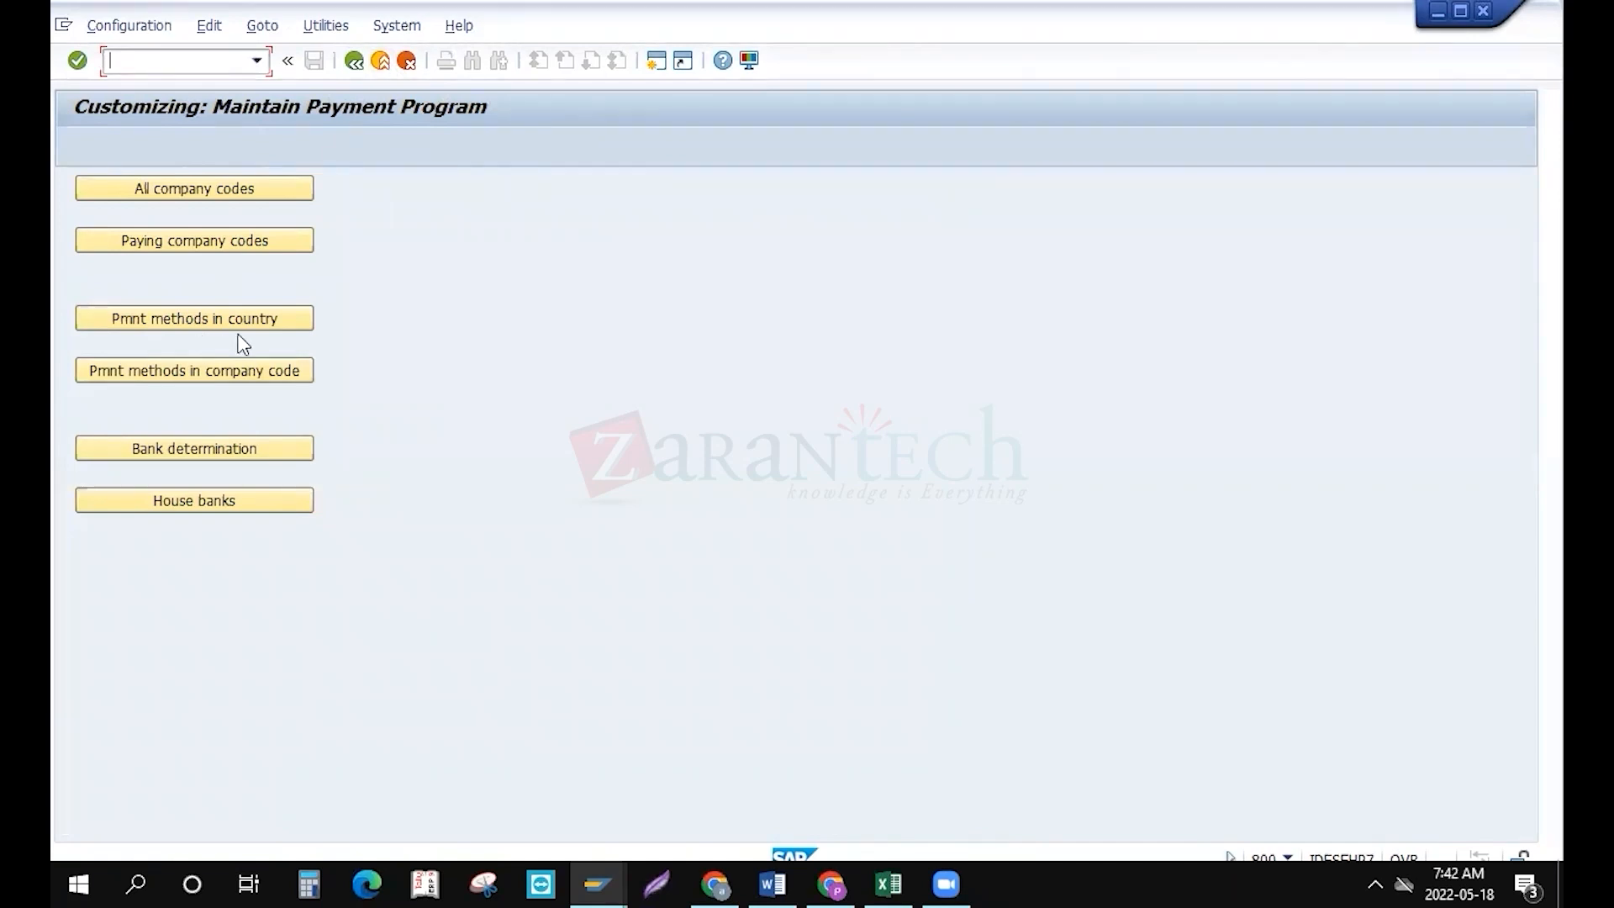
pyautogui.click(207, 247)
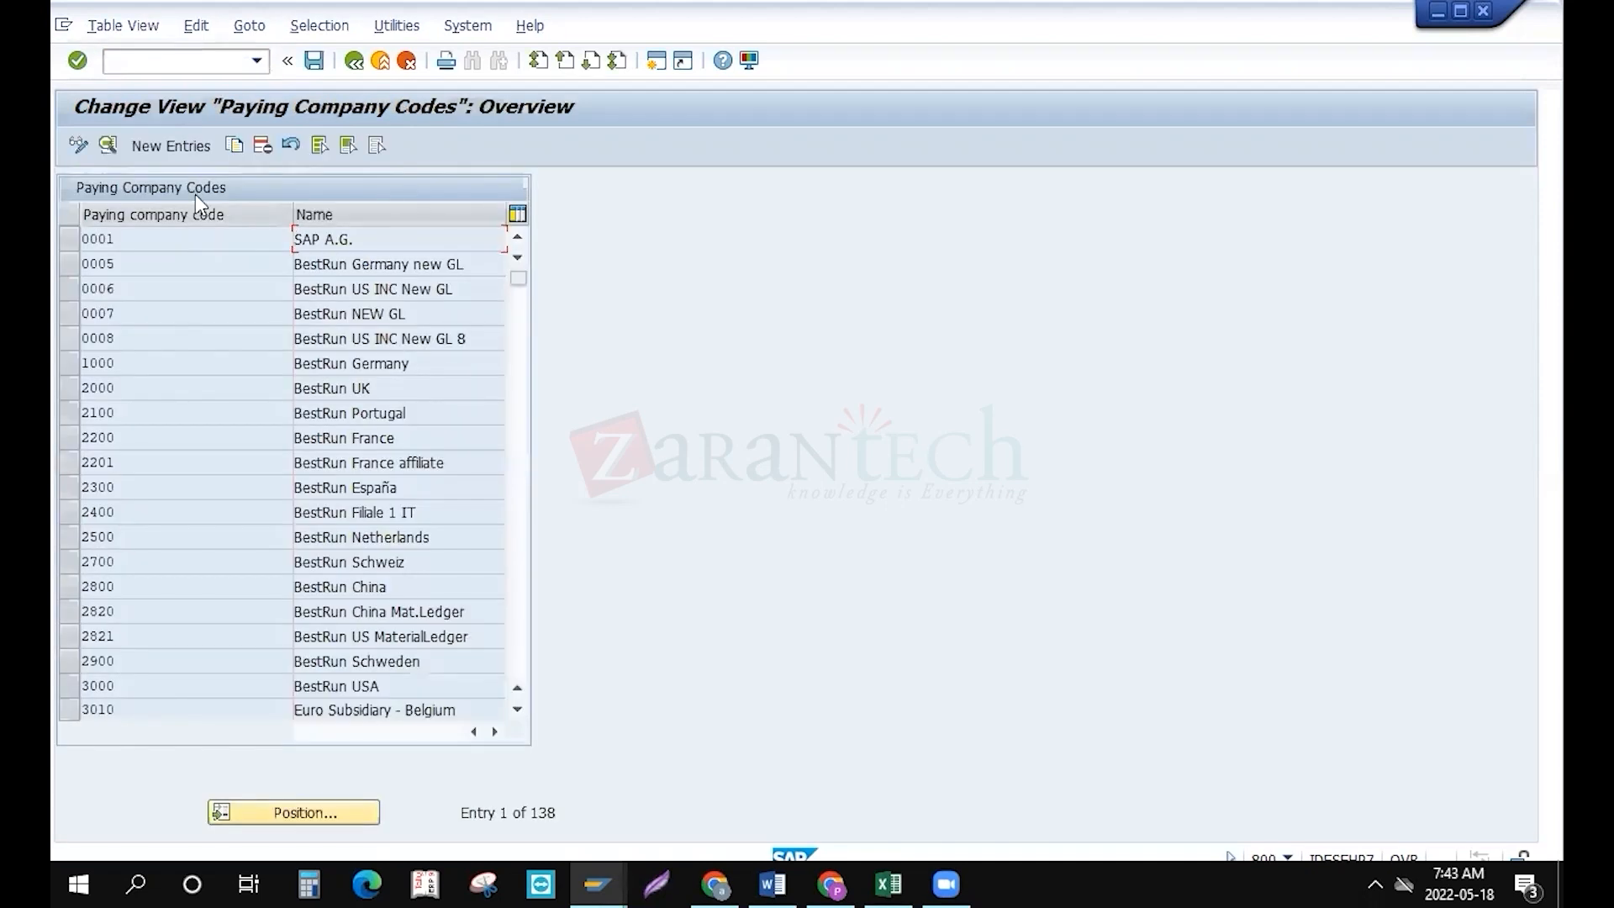
pyautogui.click(180, 144)
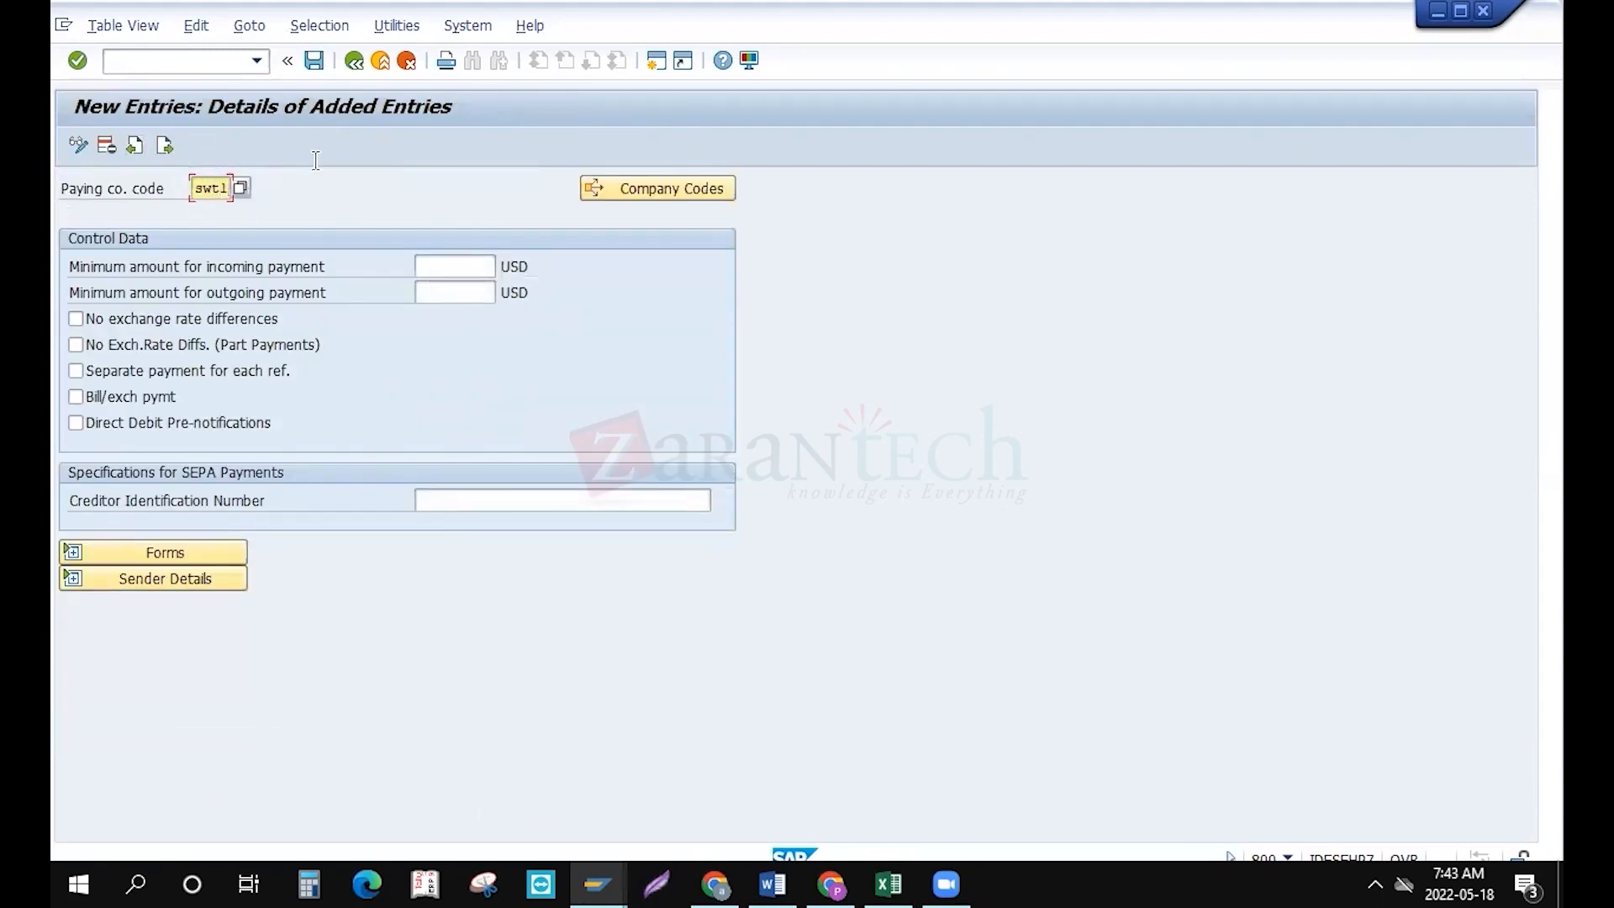
pyautogui.click(479, 261)
pyautogui.click(445, 291)
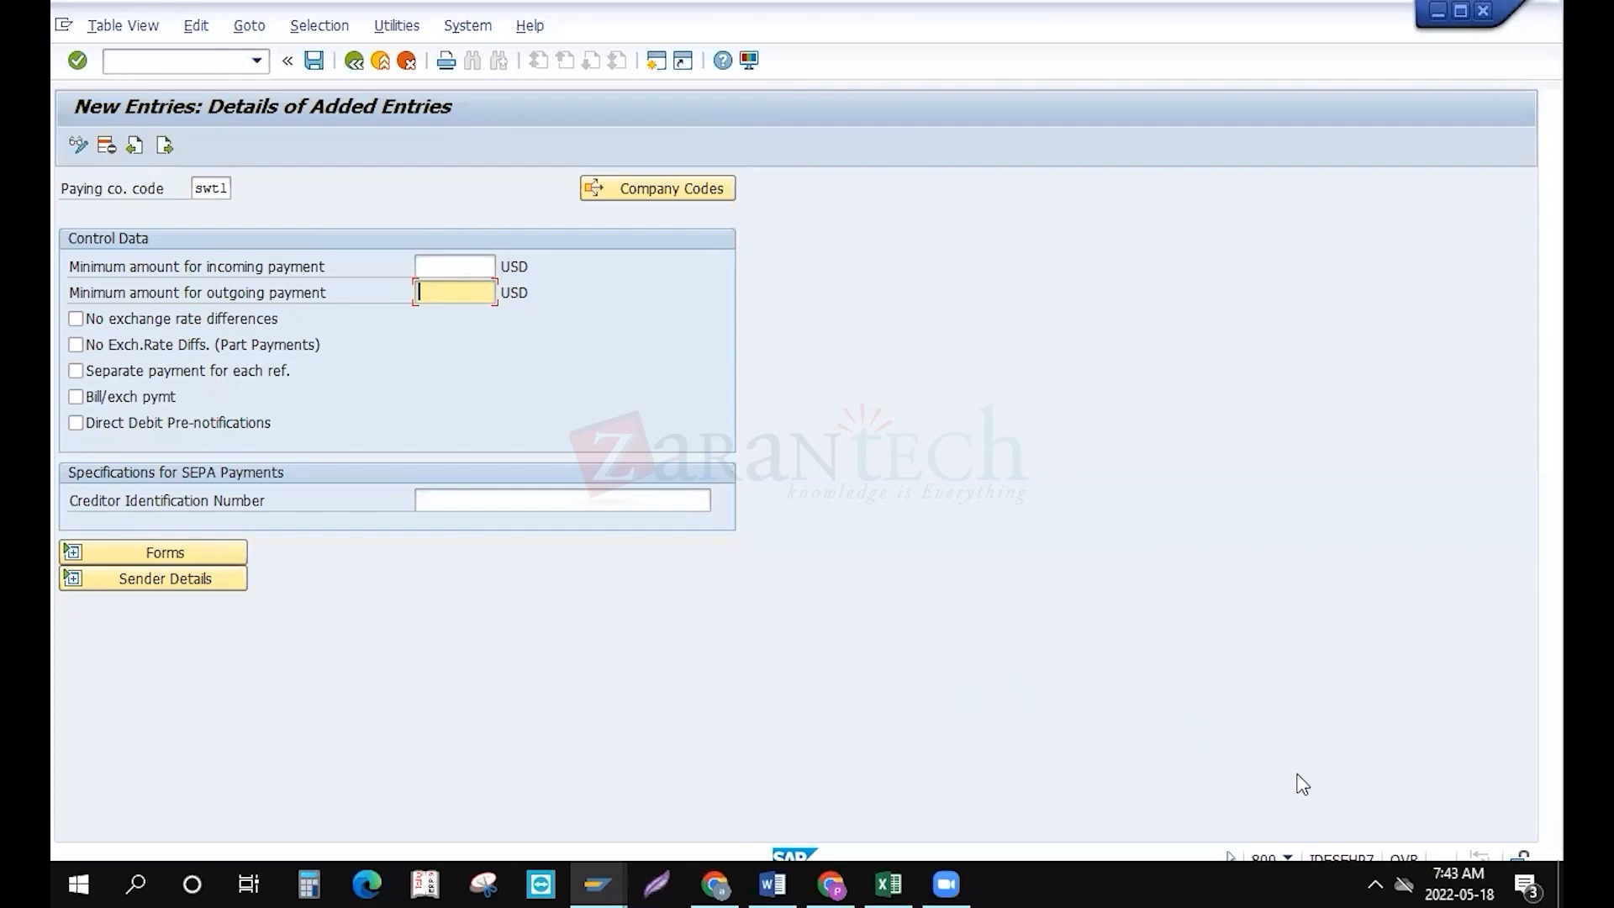
pyautogui.click(1376, 883)
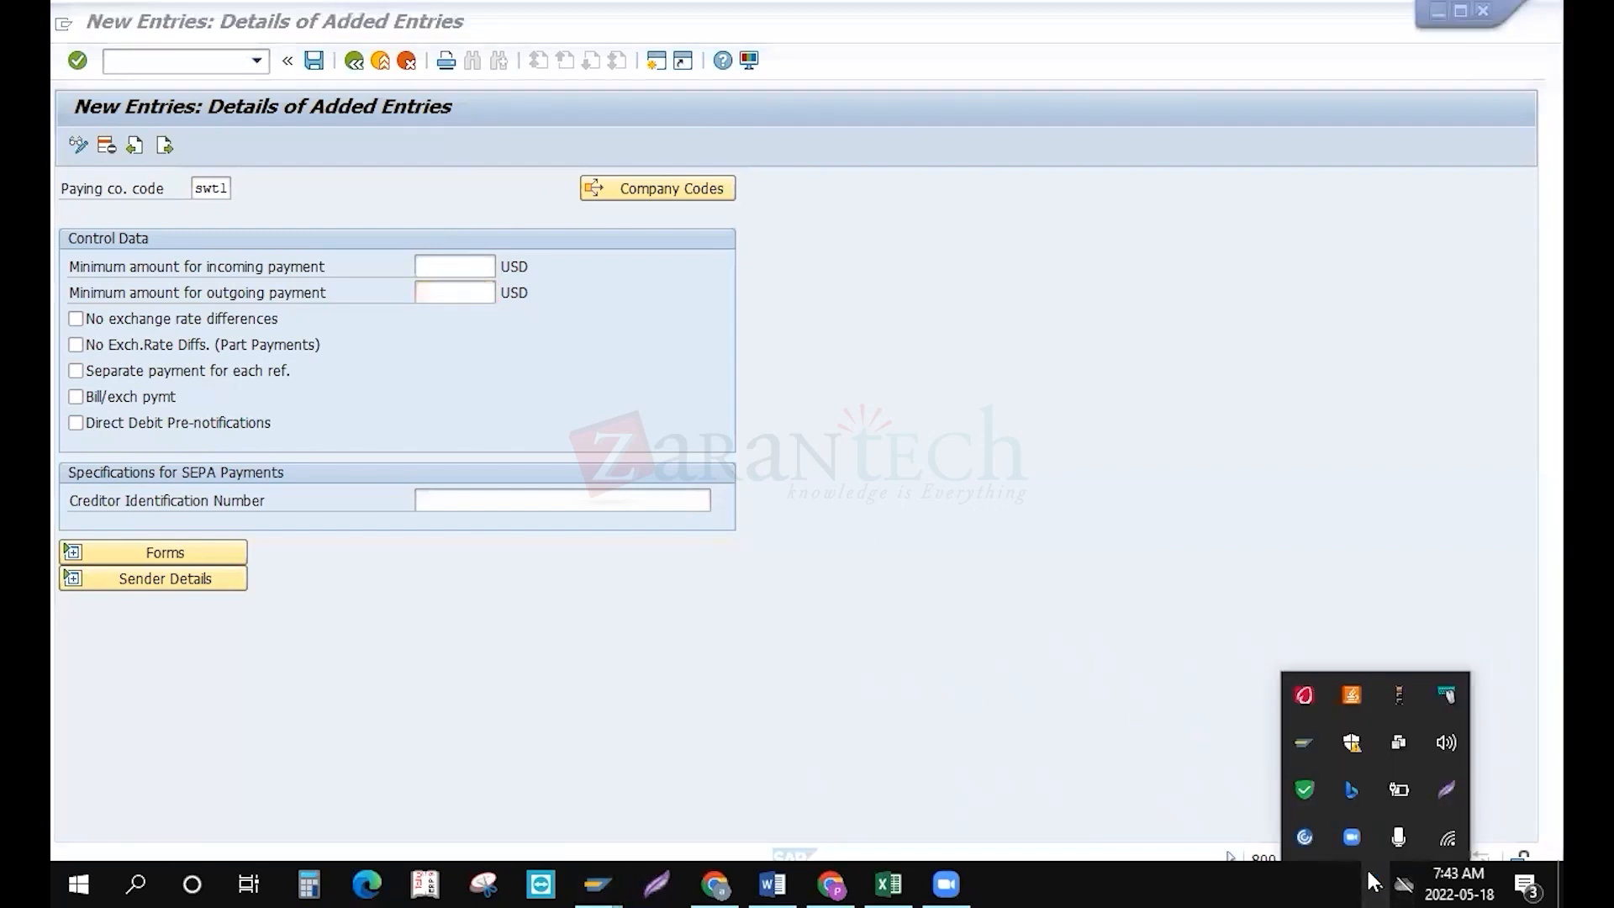
pyautogui.click(1061, 553)
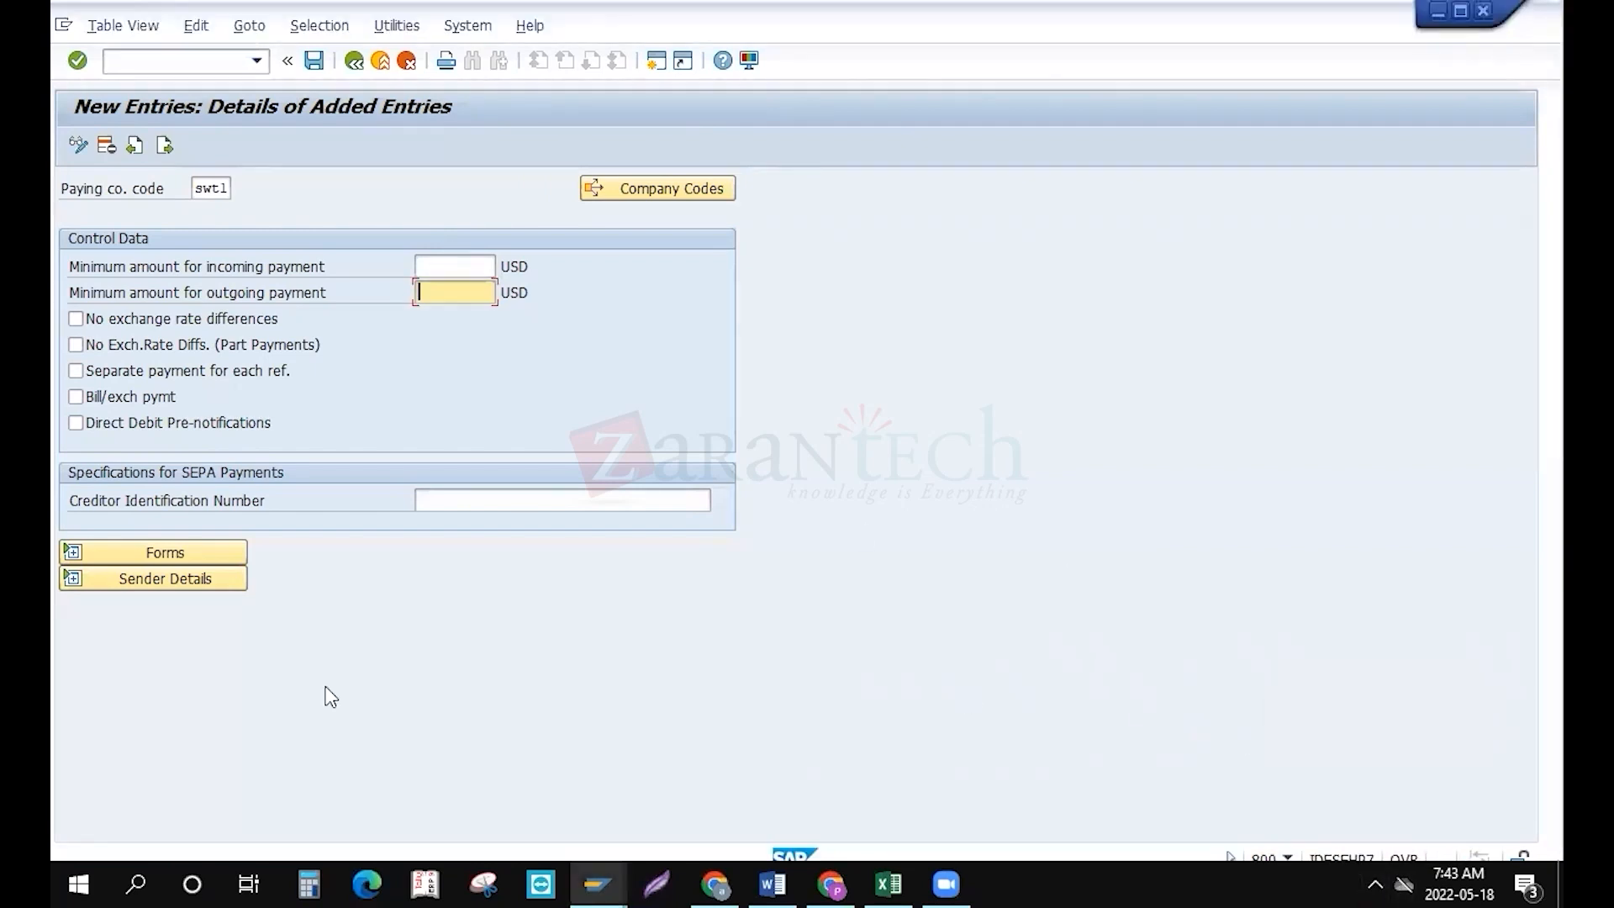
# Expand the forms section of paying company code SWT1 and browse the SAPscript form tree for the payment advice form, showing the Germany forms
pyautogui.click(73, 555)
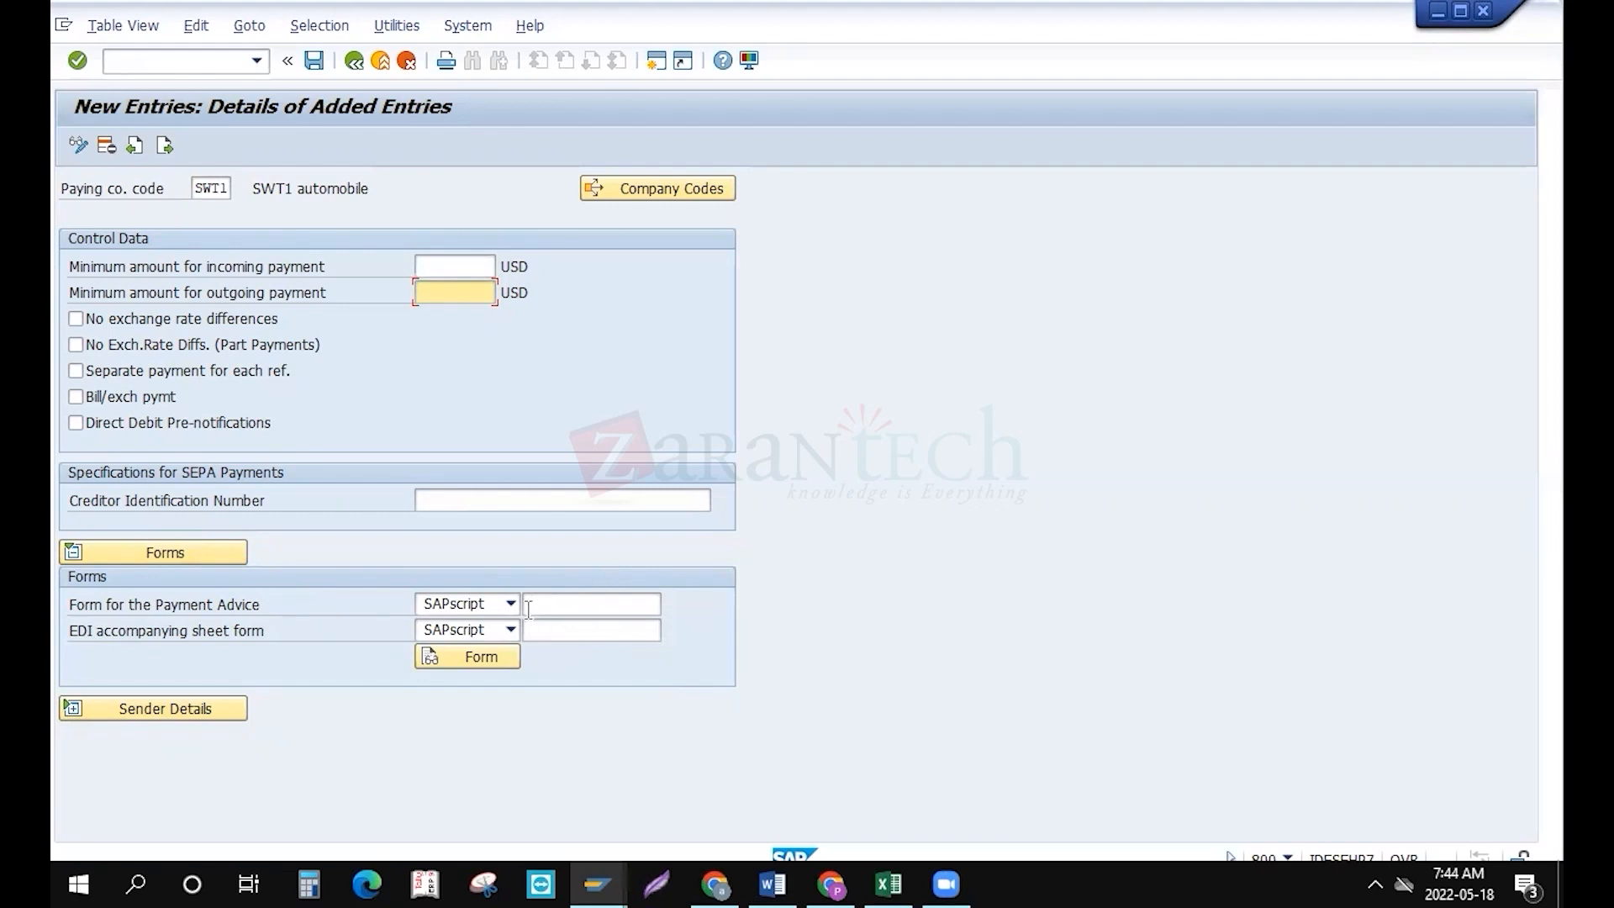
pyautogui.click(563, 605)
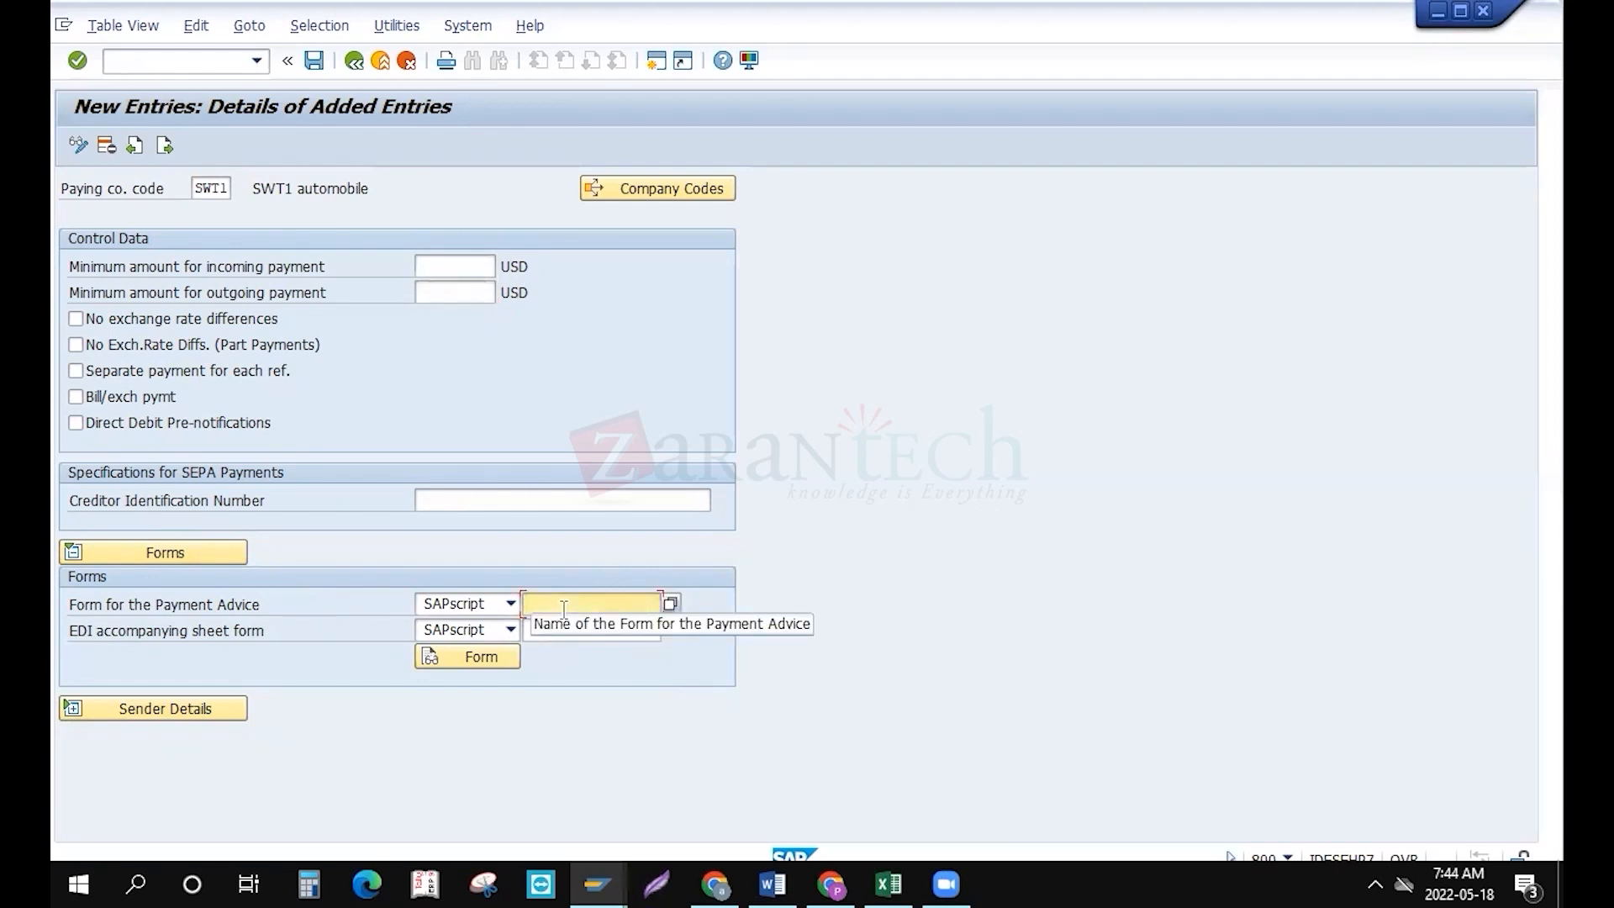
pyautogui.click(670, 604)
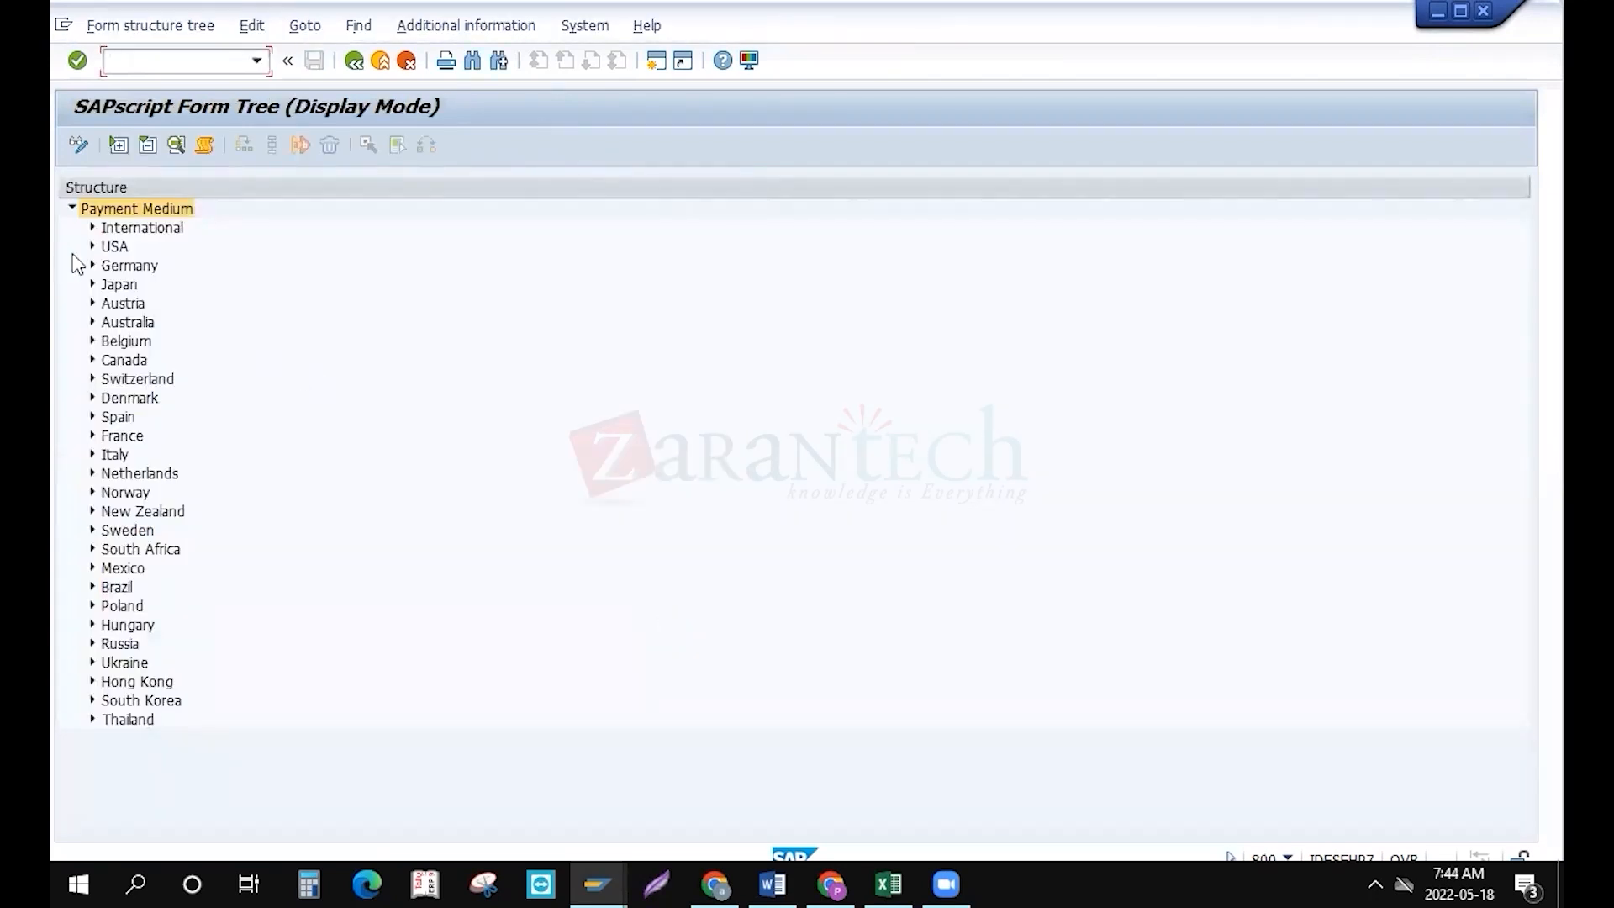
pyautogui.click(94, 266)
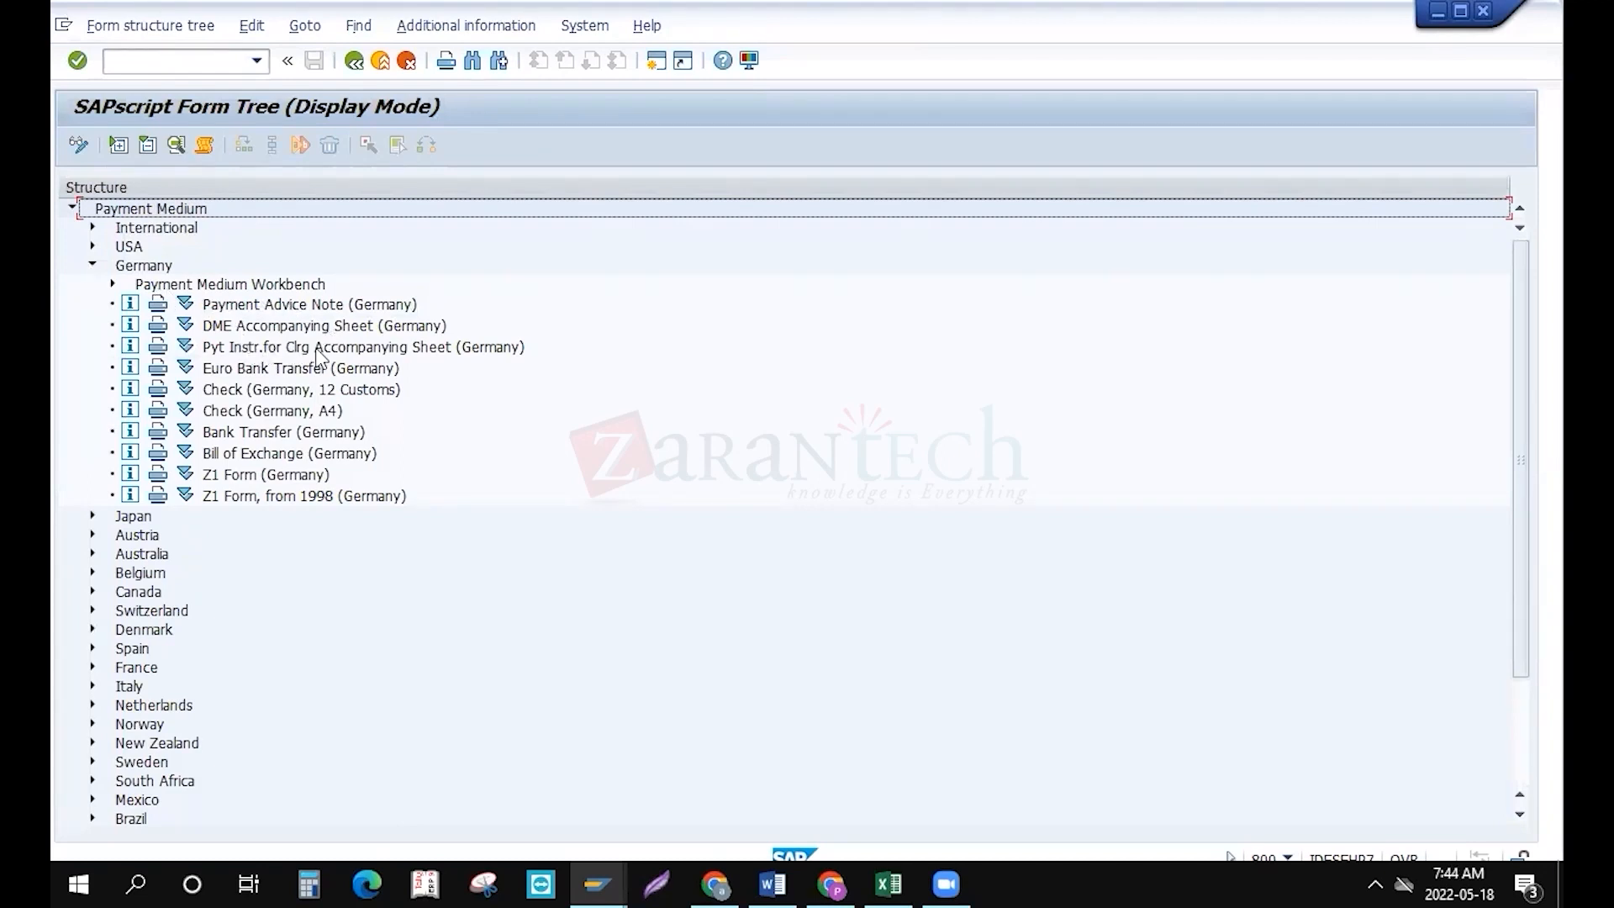
pyautogui.click(157, 304)
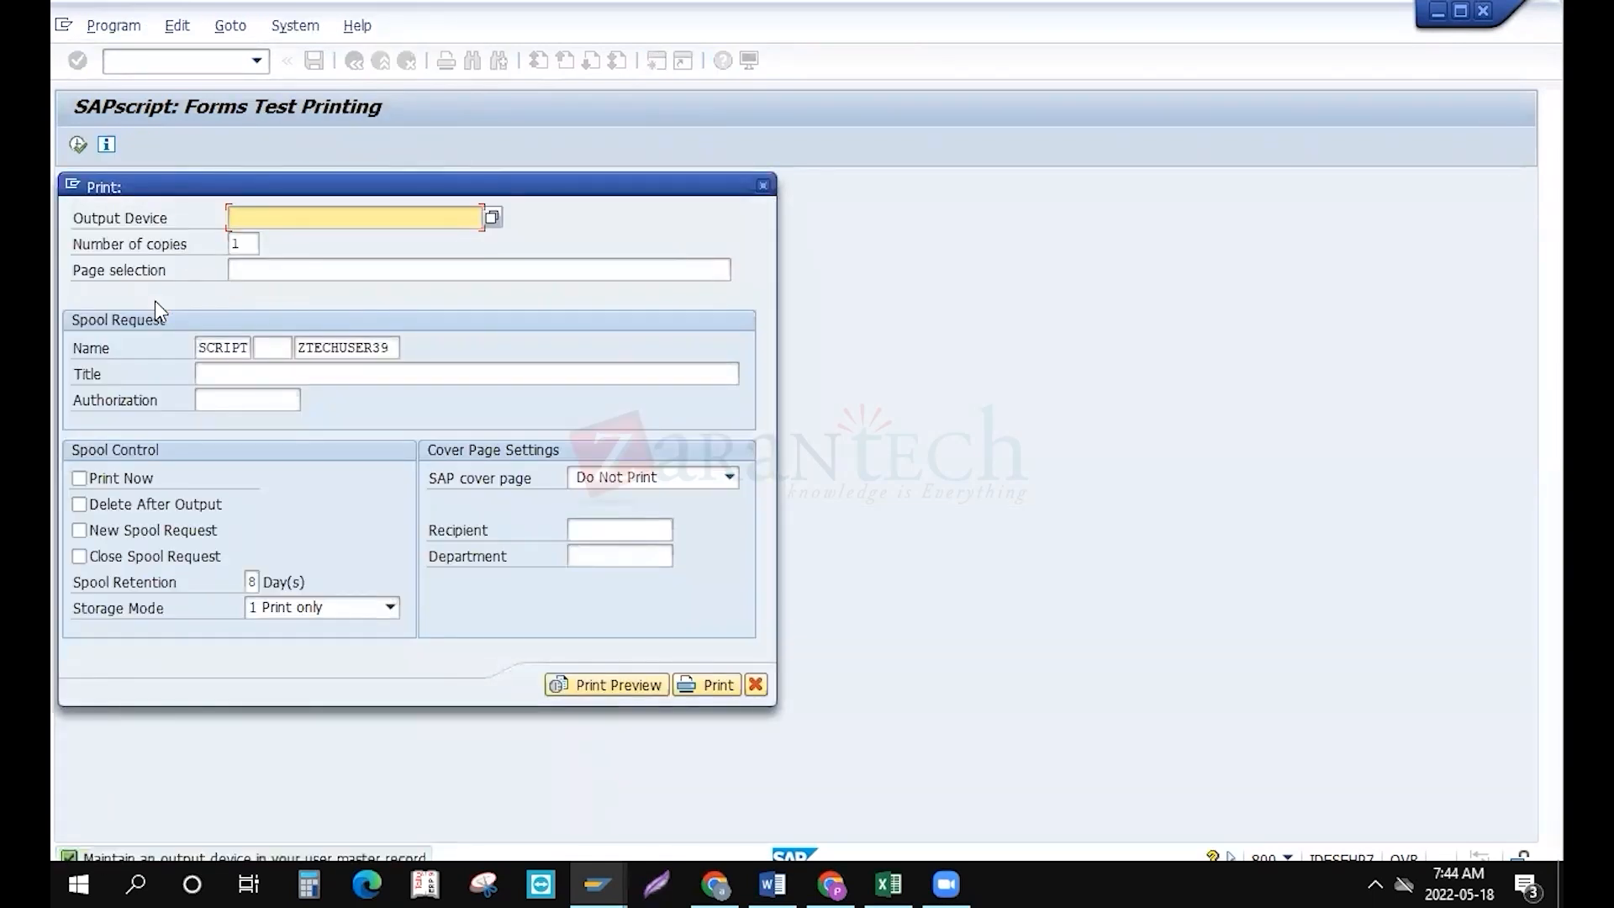
pyautogui.write('lp01')
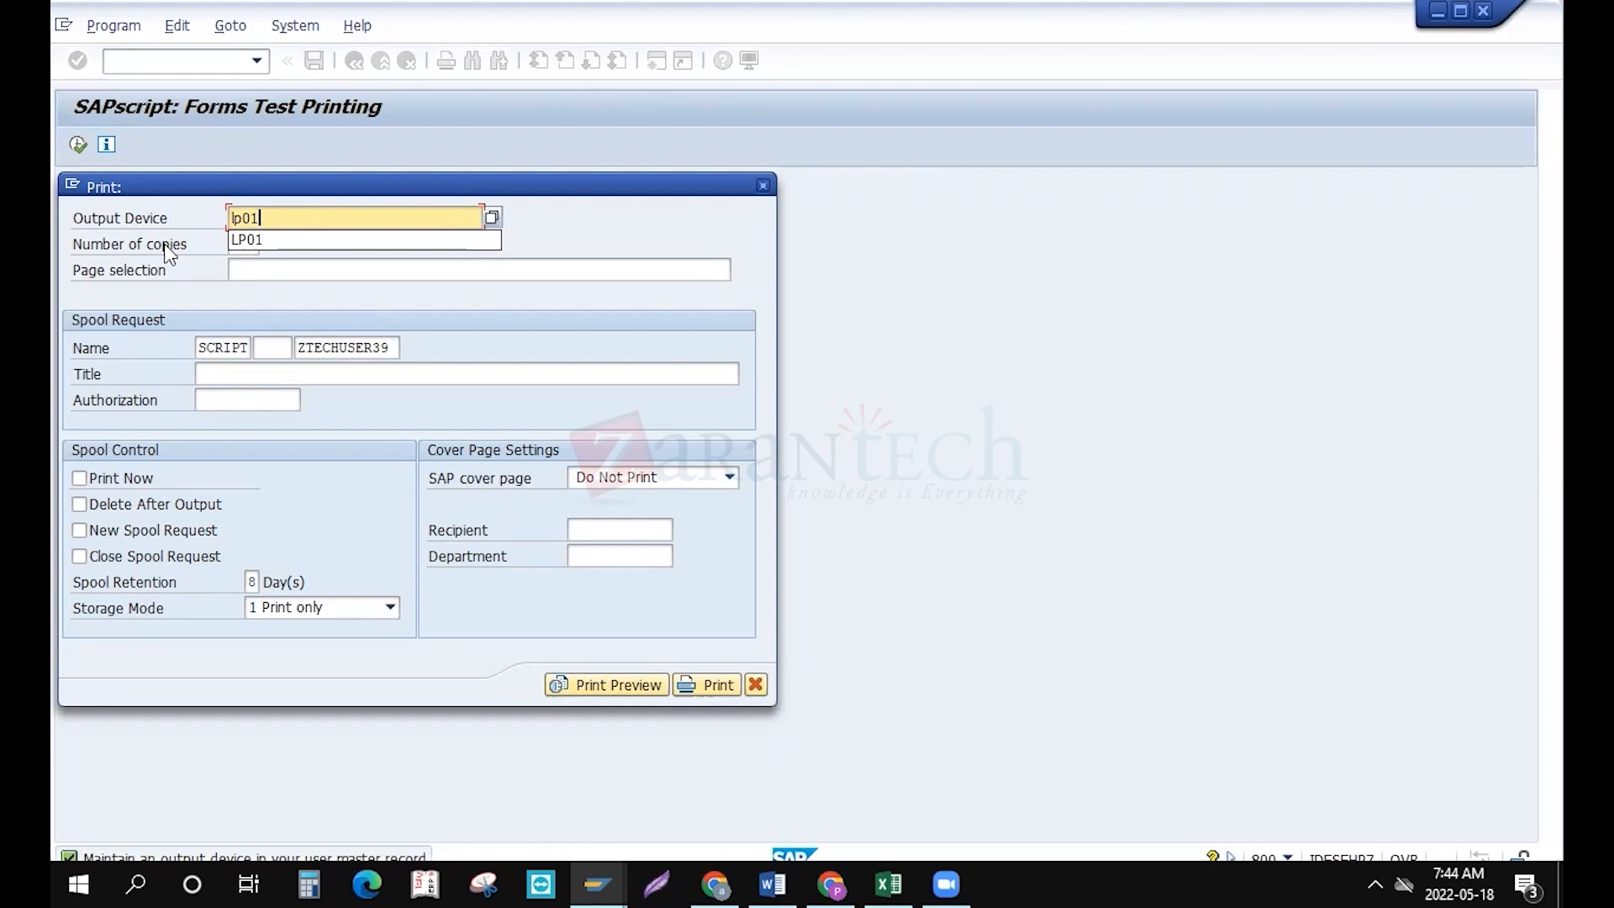
pyautogui.press('Return')
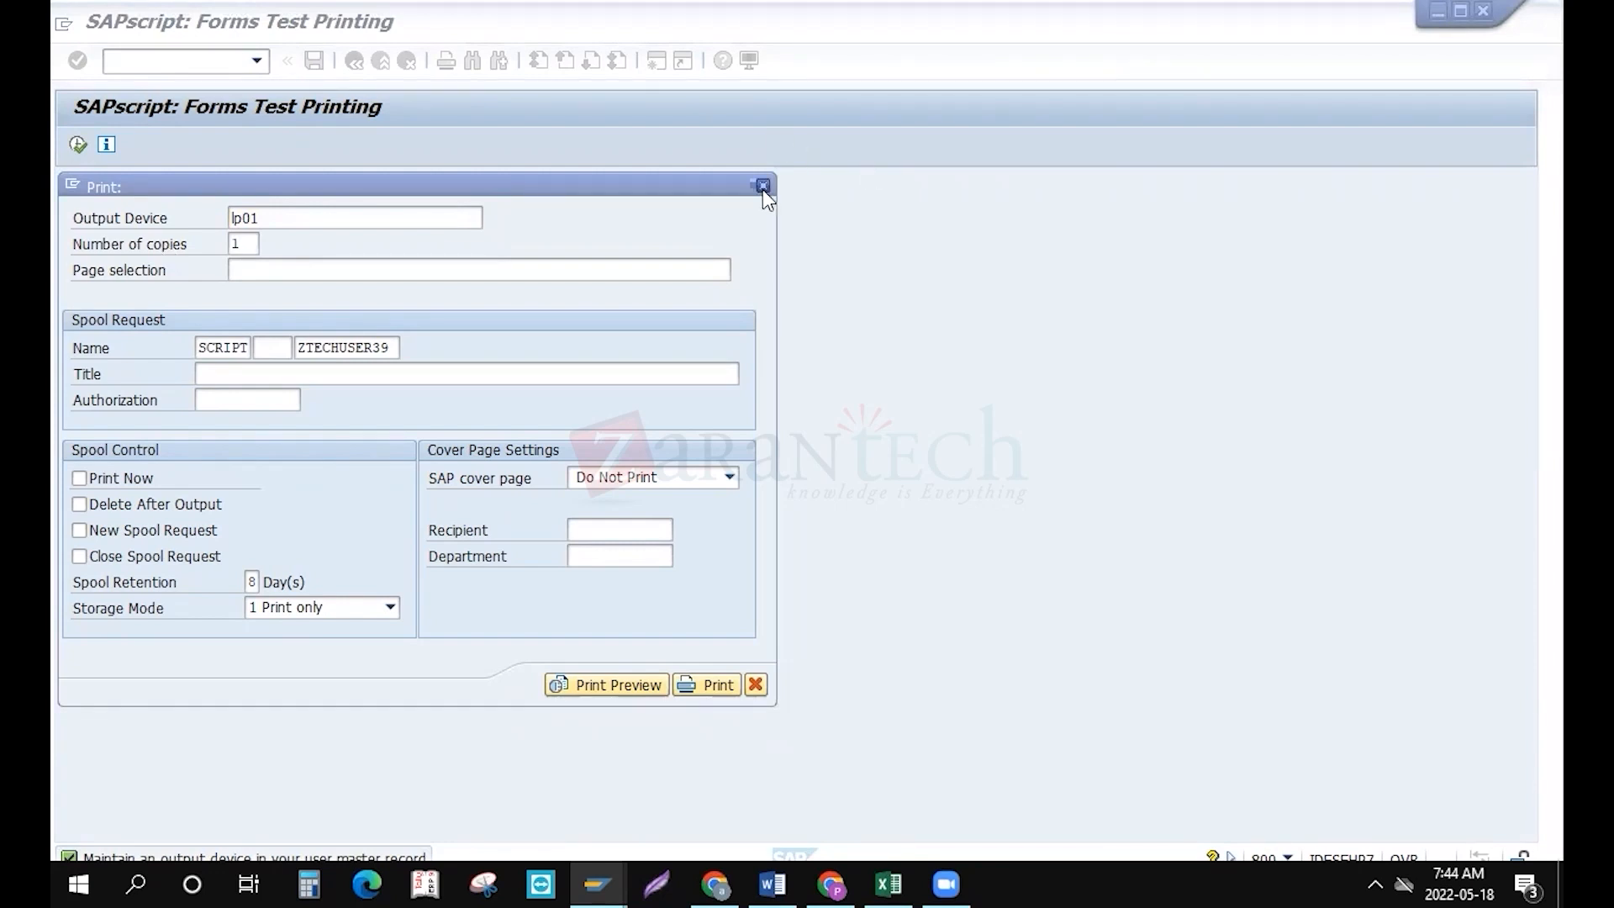
pyautogui.click(720, 202)
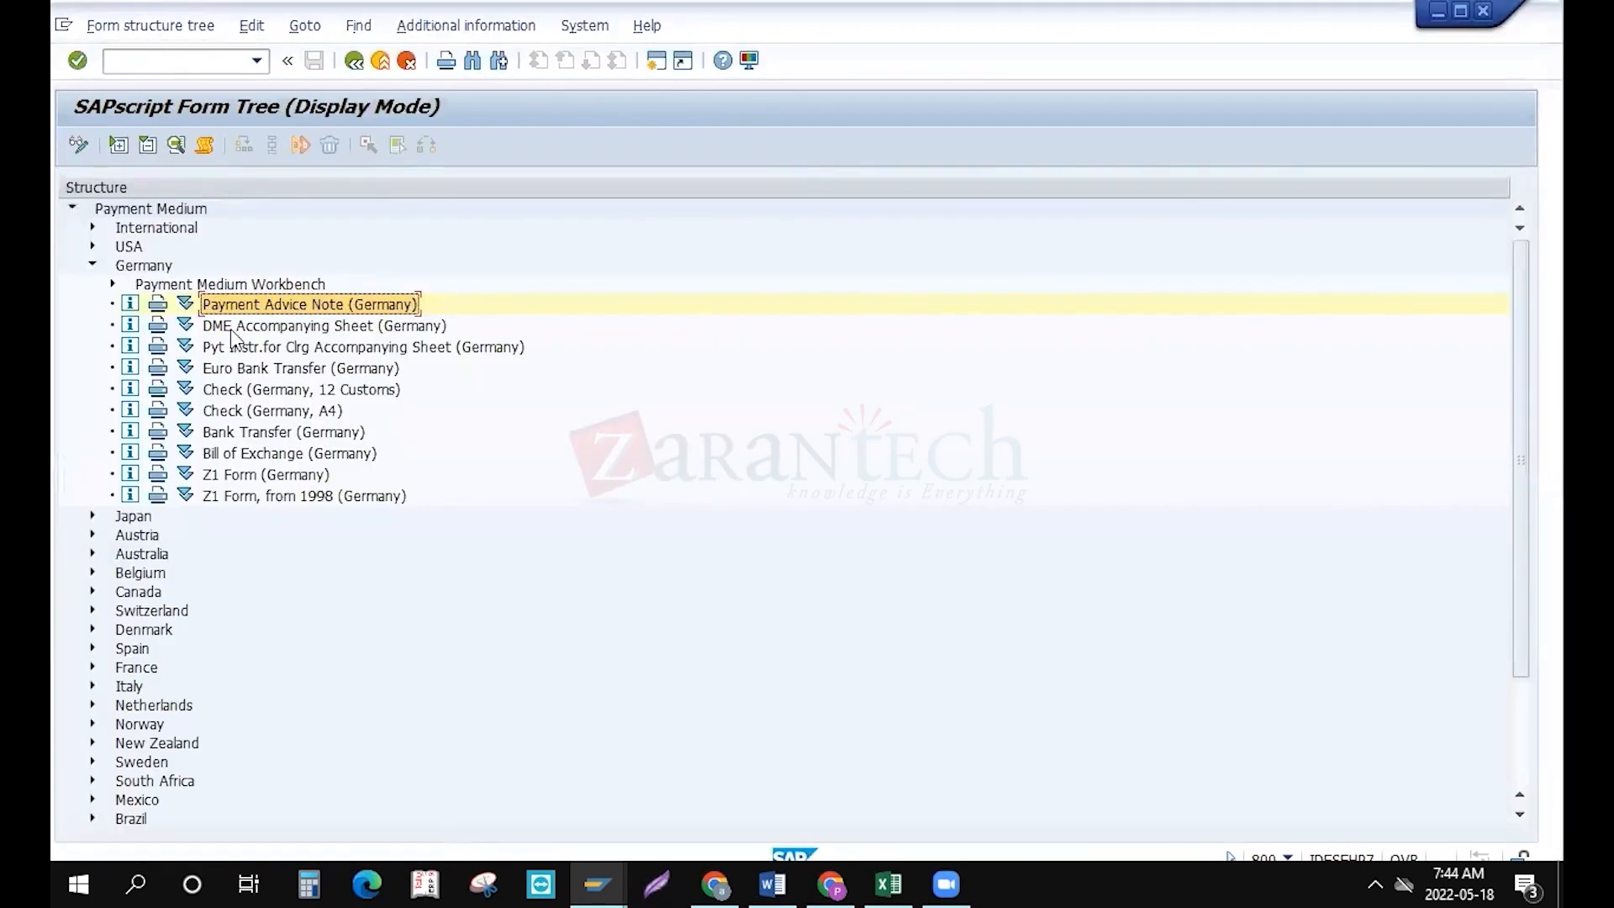
# Expand the USA forms and open a print preview of Payment Advice Note (Germany) with output device LP01
pyautogui.click(92, 246)
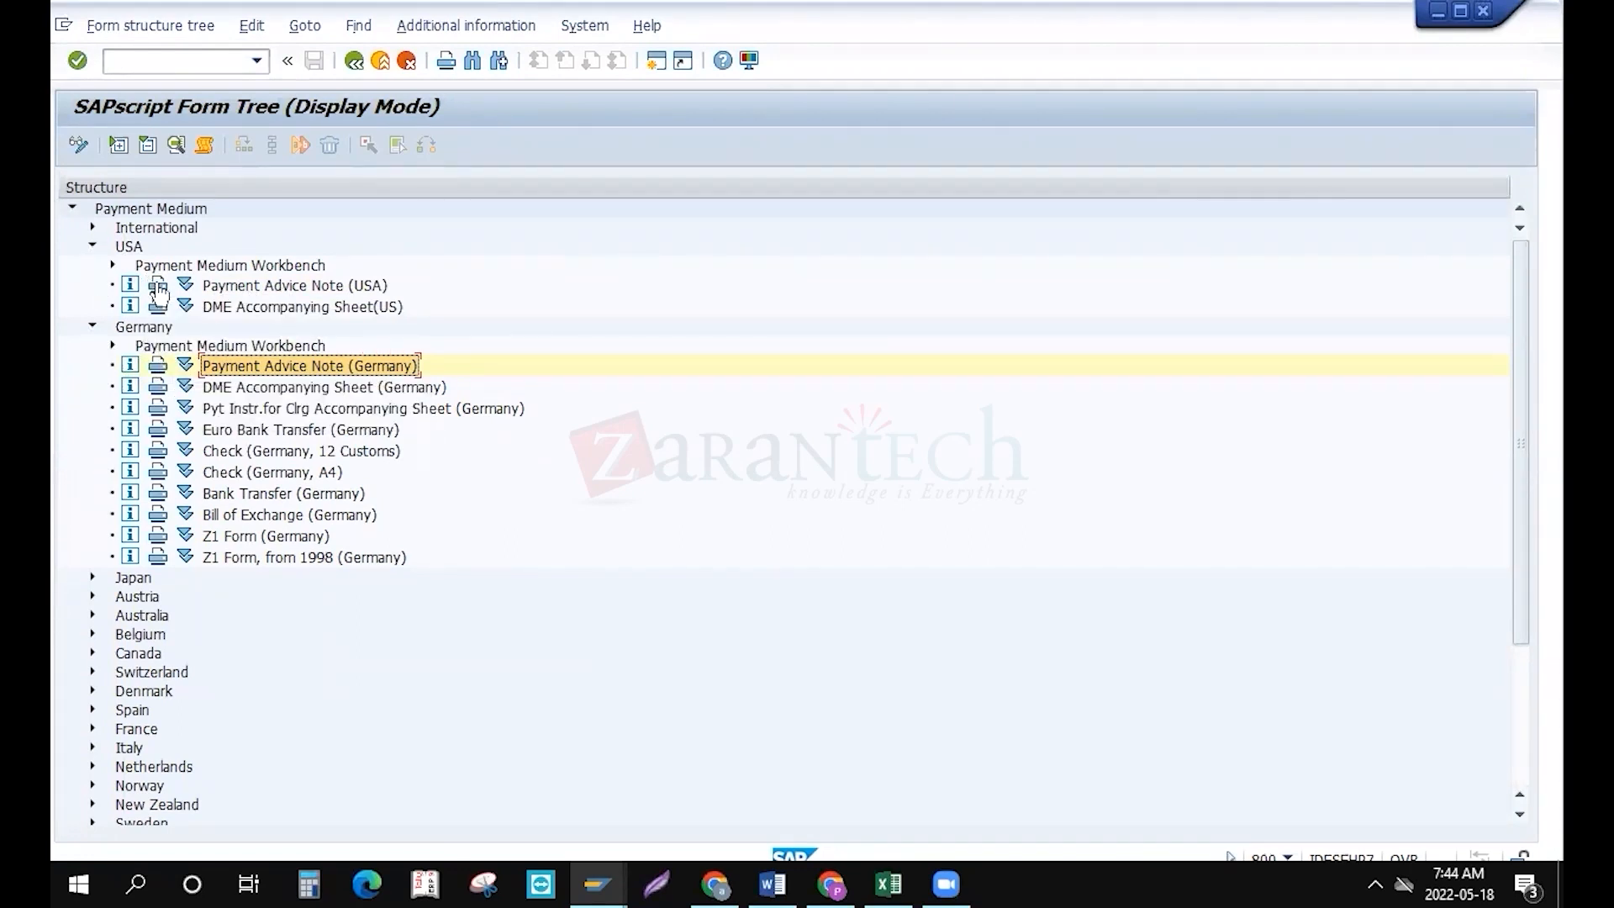
pyautogui.click(157, 372)
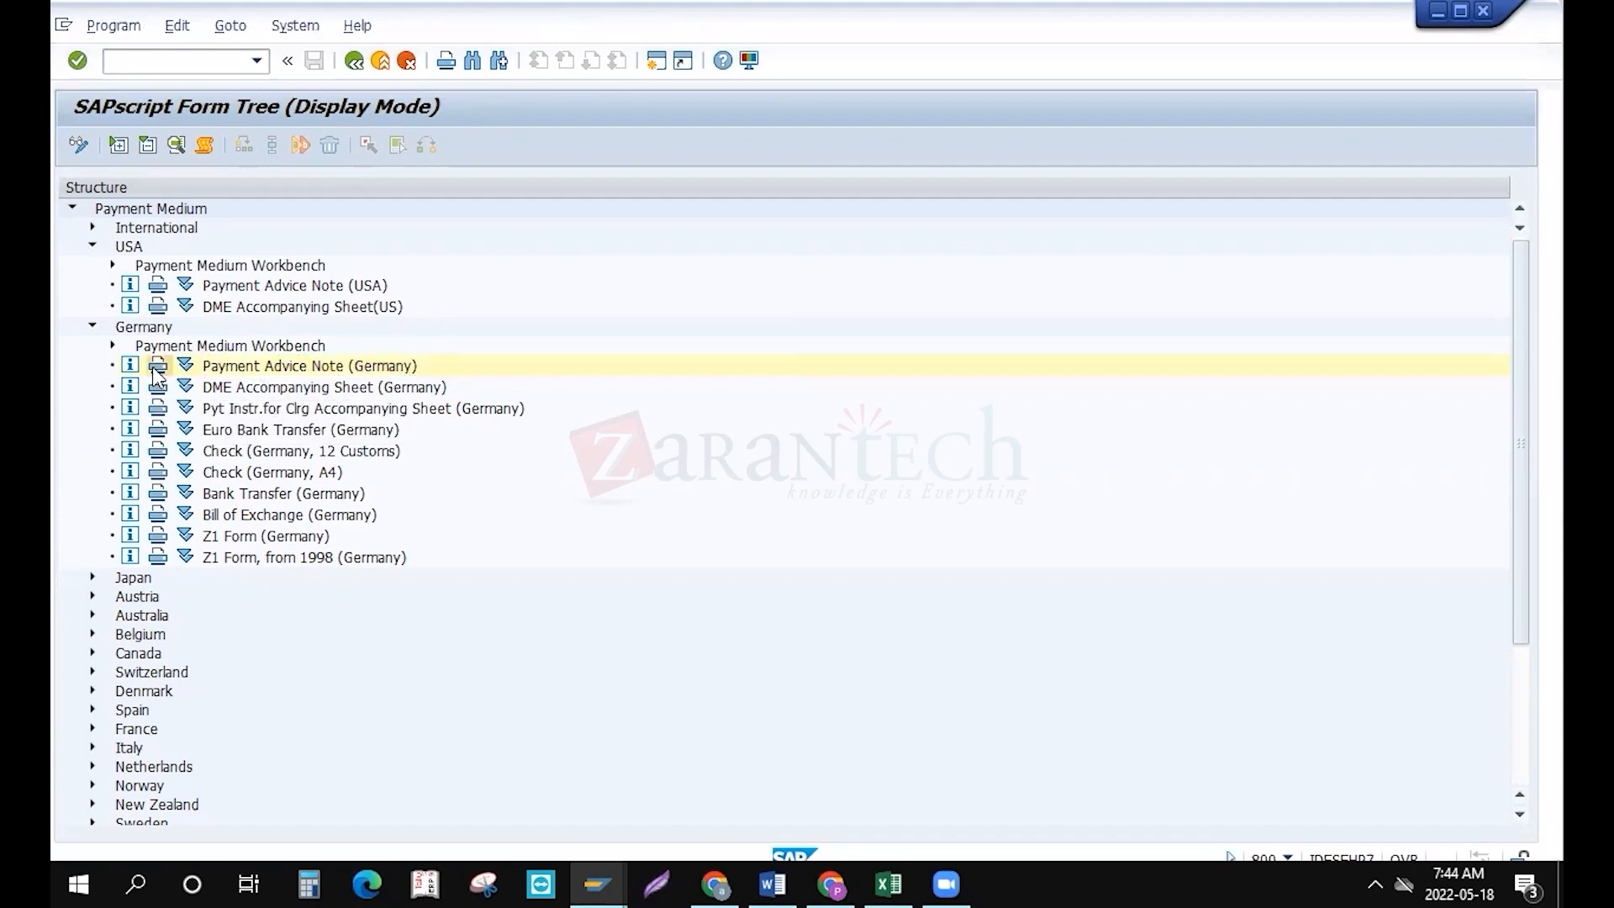
pyautogui.write('lp01')
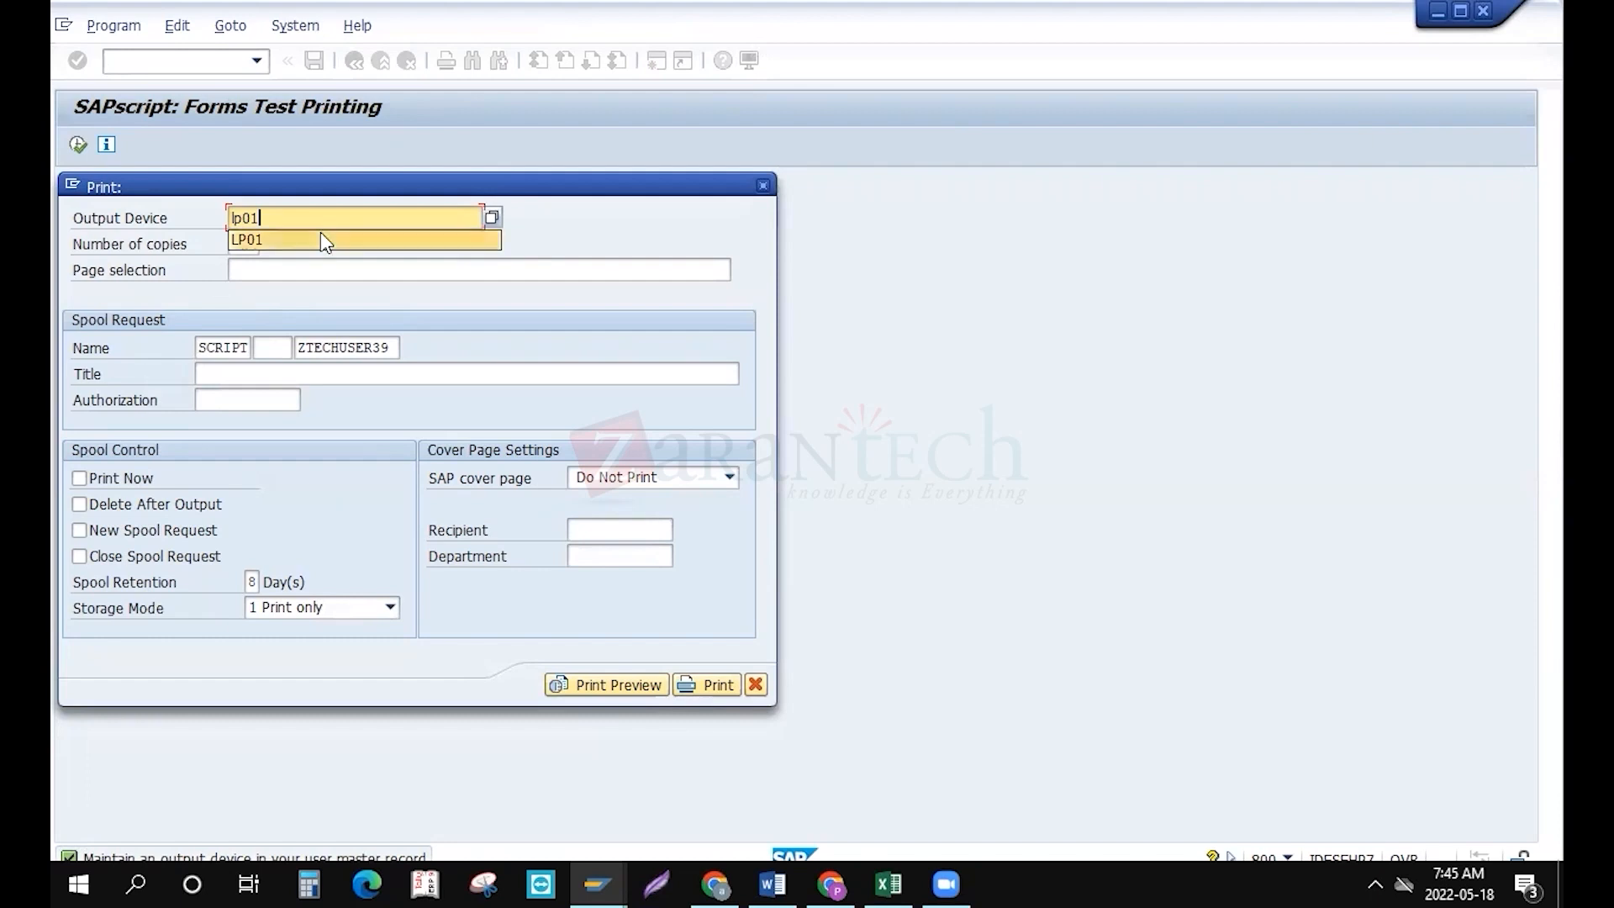
pyautogui.click(540, 241)
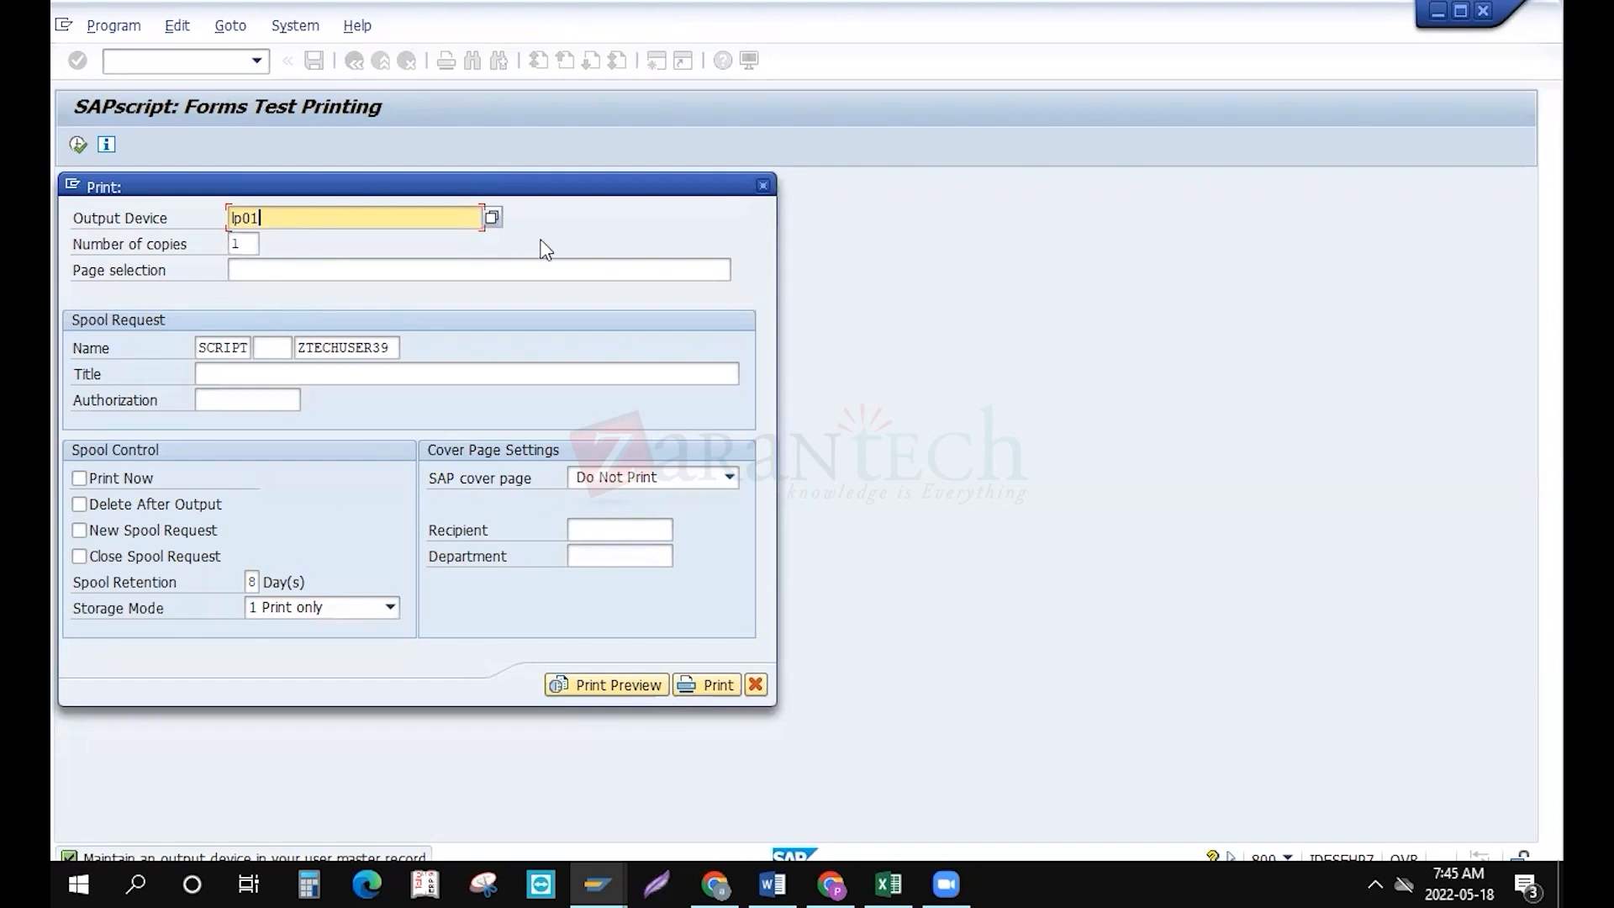
pyautogui.click(634, 683)
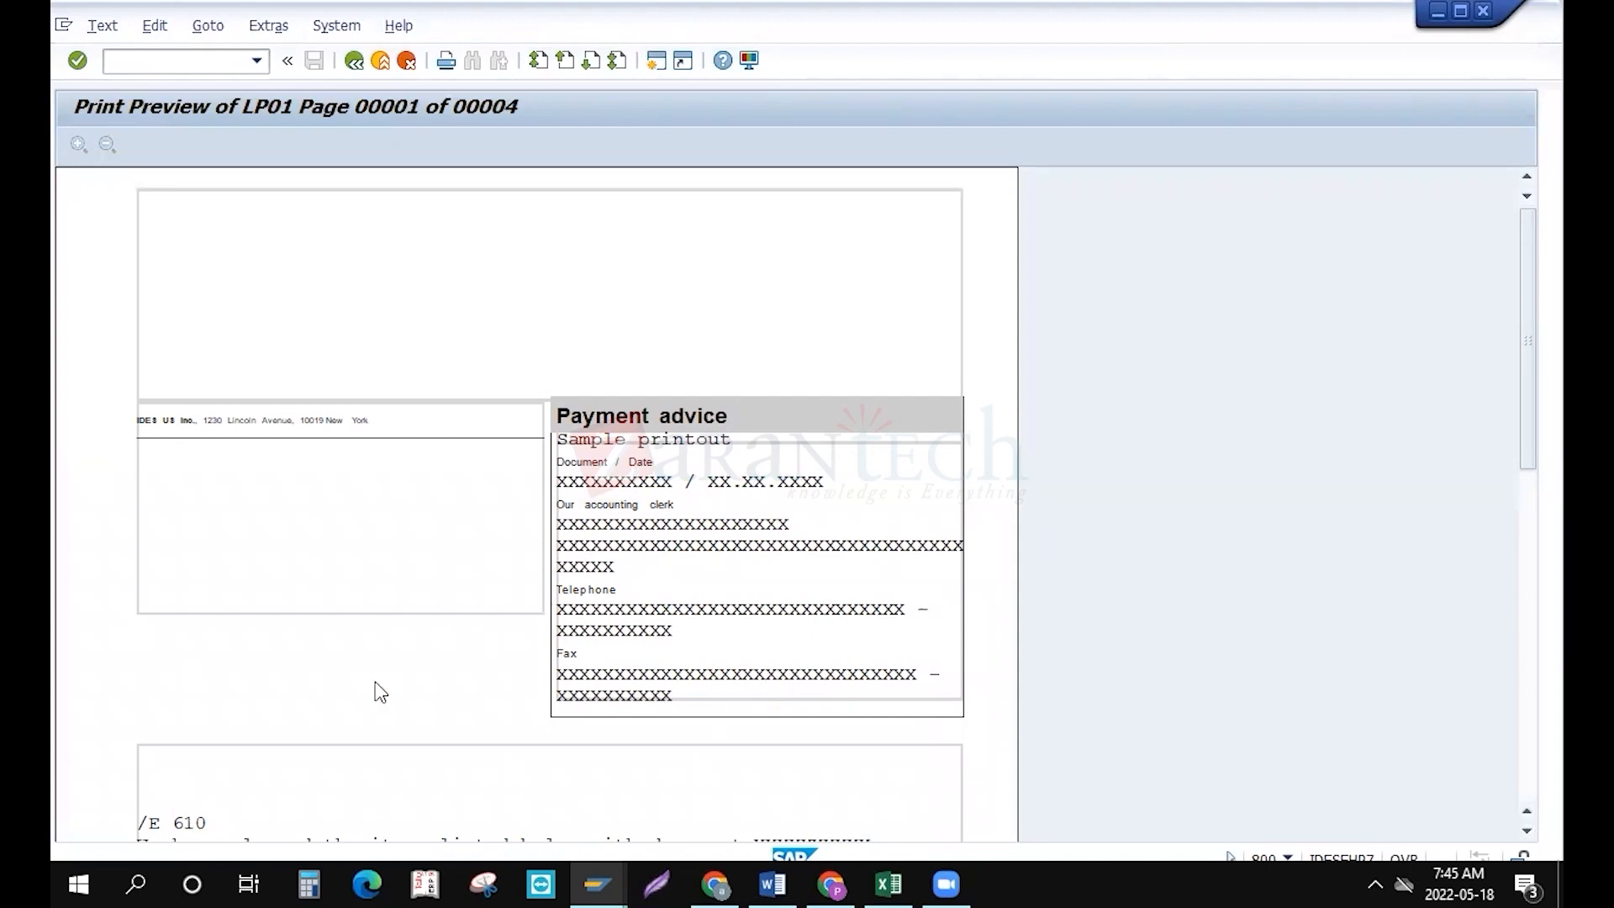
# Examine the first page of the payment advice preview down to its end, and return to its start
pyautogui.scroll(-3, 378, 692)
pyautogui.scroll(-3, 377, 691)
pyautogui.scroll(-2, 377, 692)
pyautogui.scroll(-1, 380, 692)
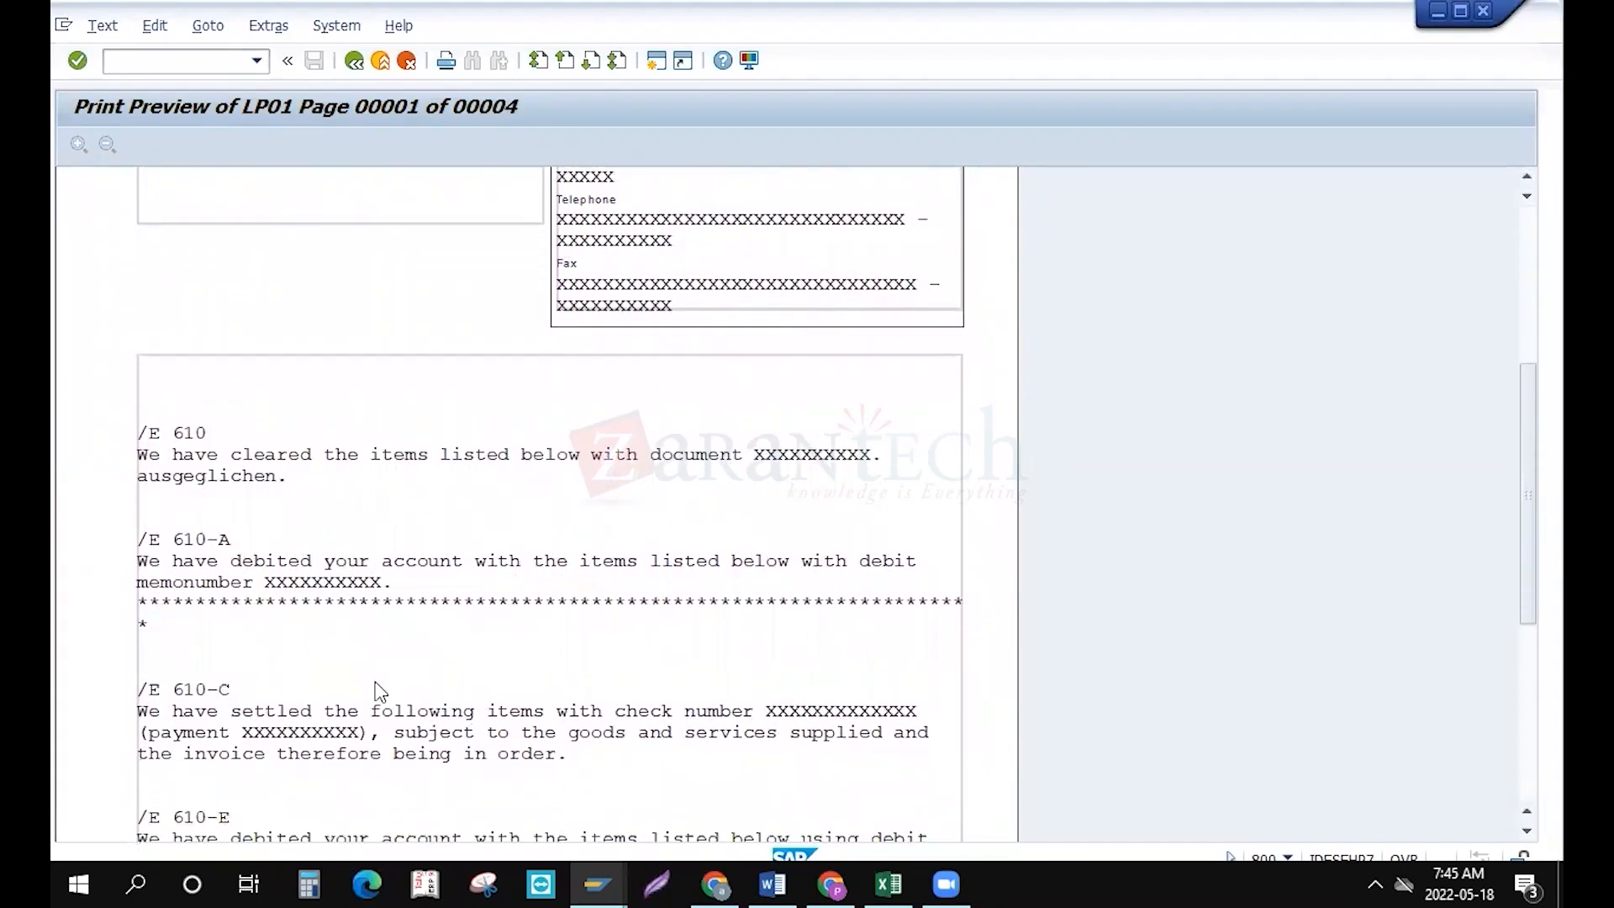
pyautogui.scroll(-4, 380, 692)
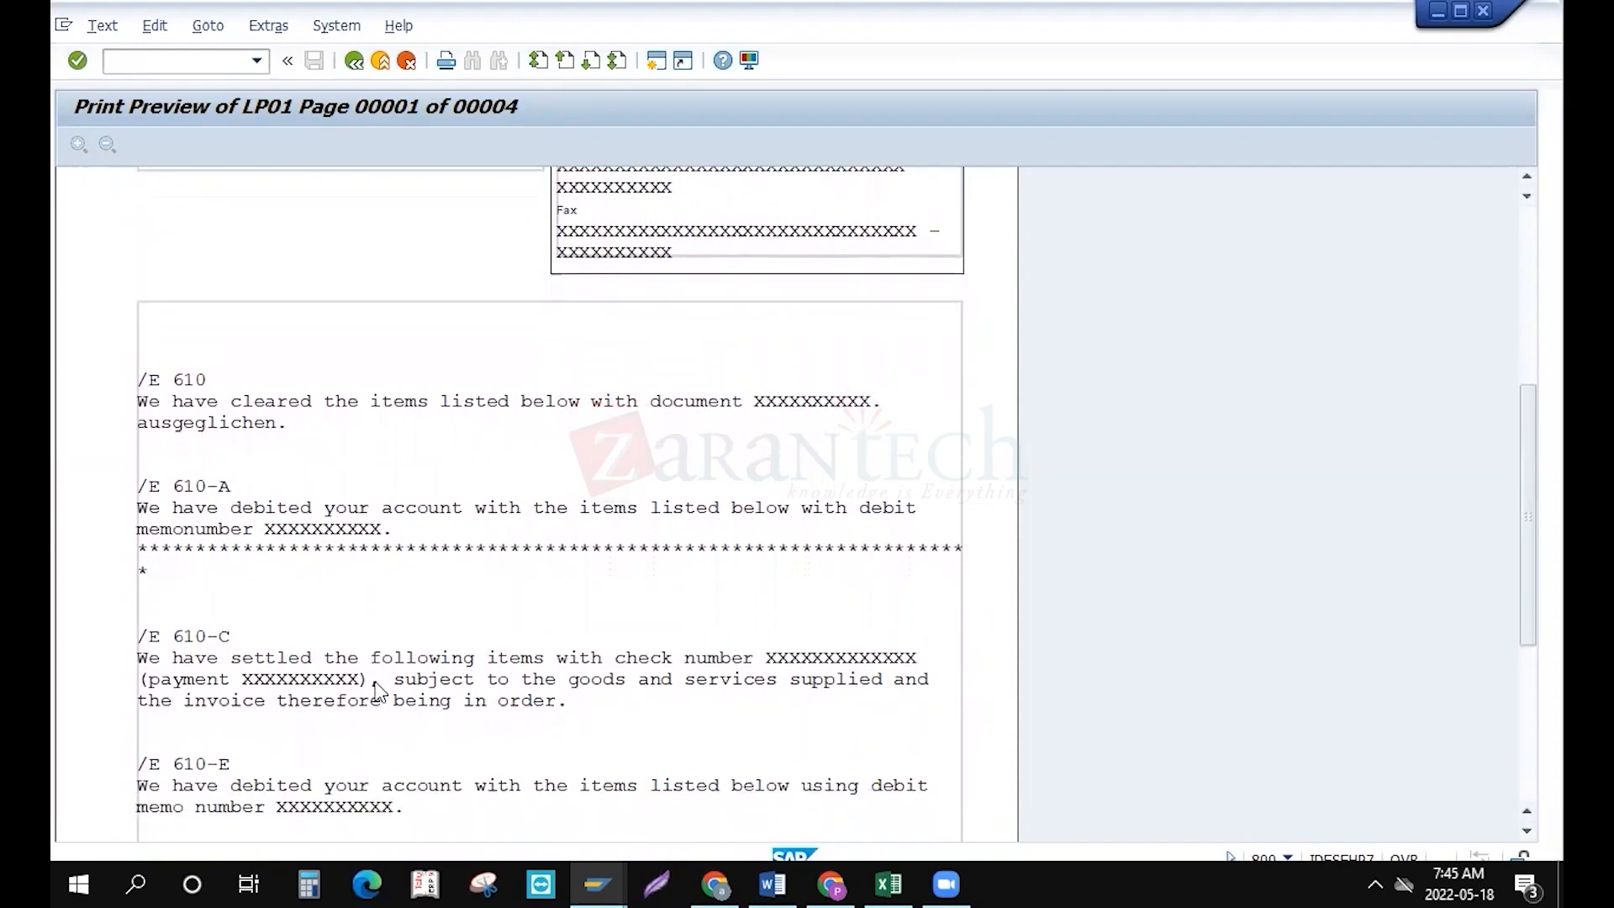
pyautogui.scroll(-7, 377, 691)
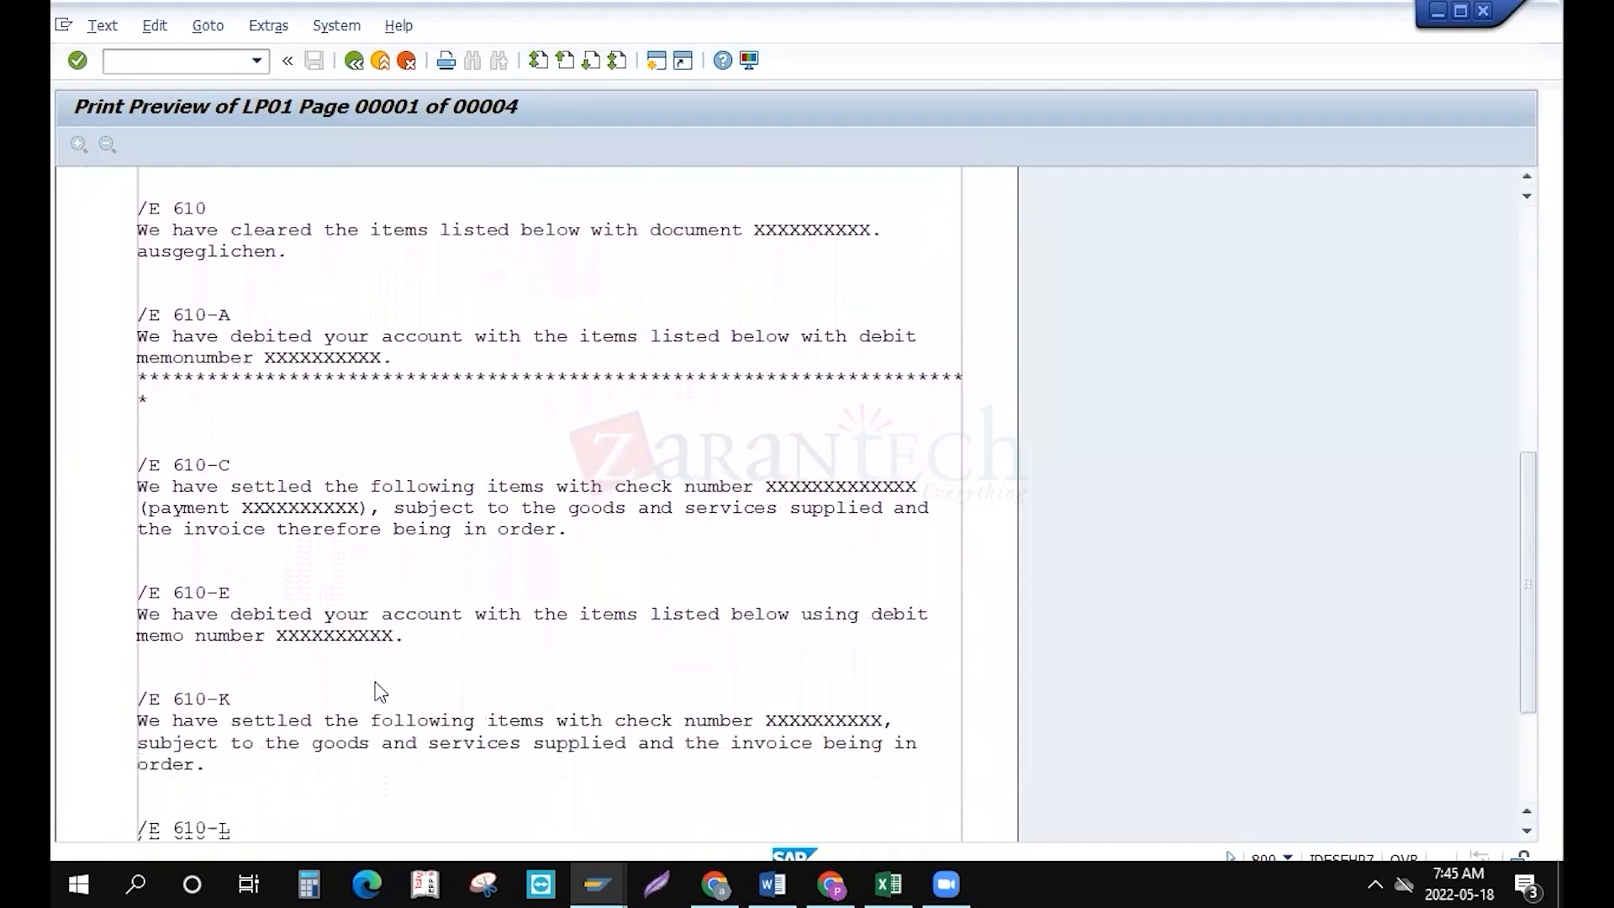
pyautogui.scroll(-2, 377, 692)
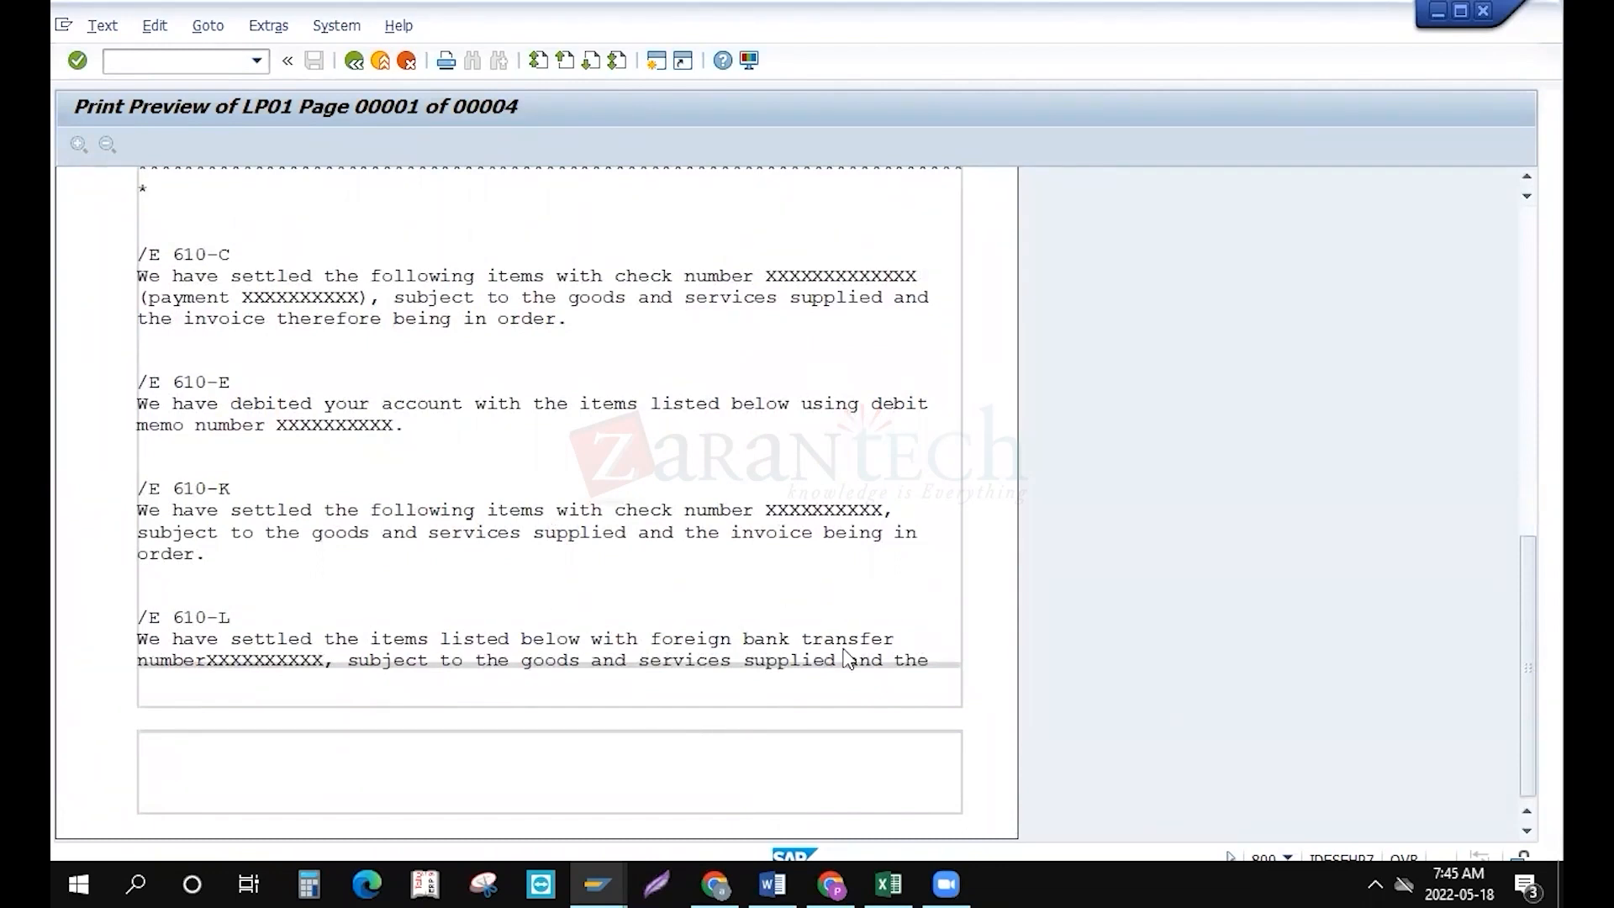
pyautogui.click(1530, 234)
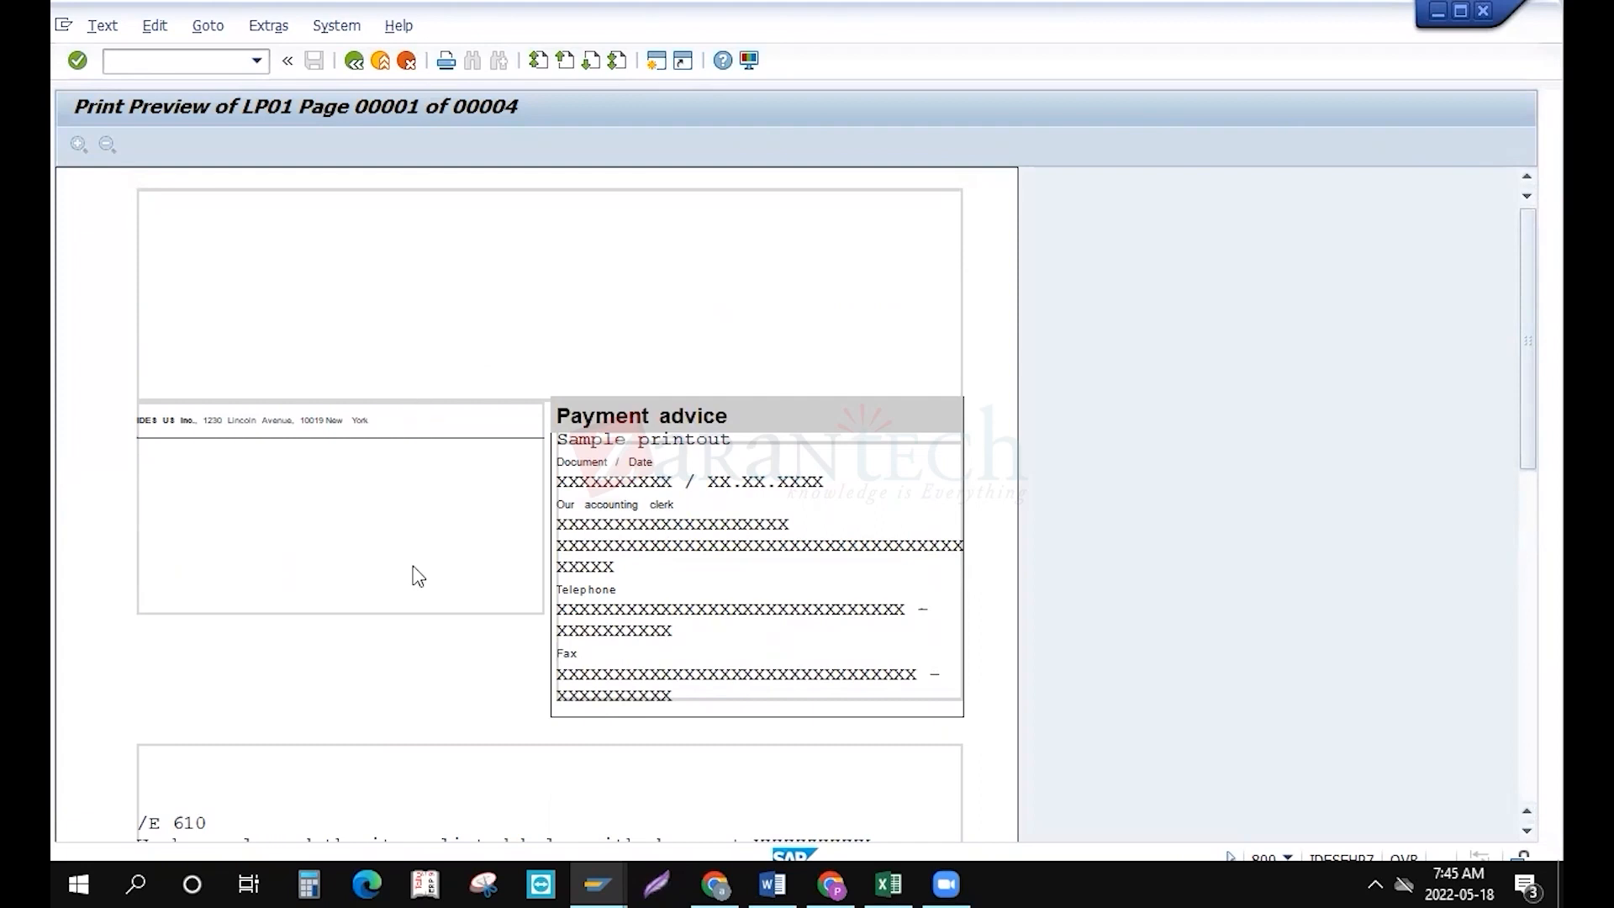
# Page back and forth through all four pages of the payment advice preview to examine the form's layout and text elements
pyautogui.press('pagedown')
pyautogui.press('pagedown')
pyautogui.press('pagedown')
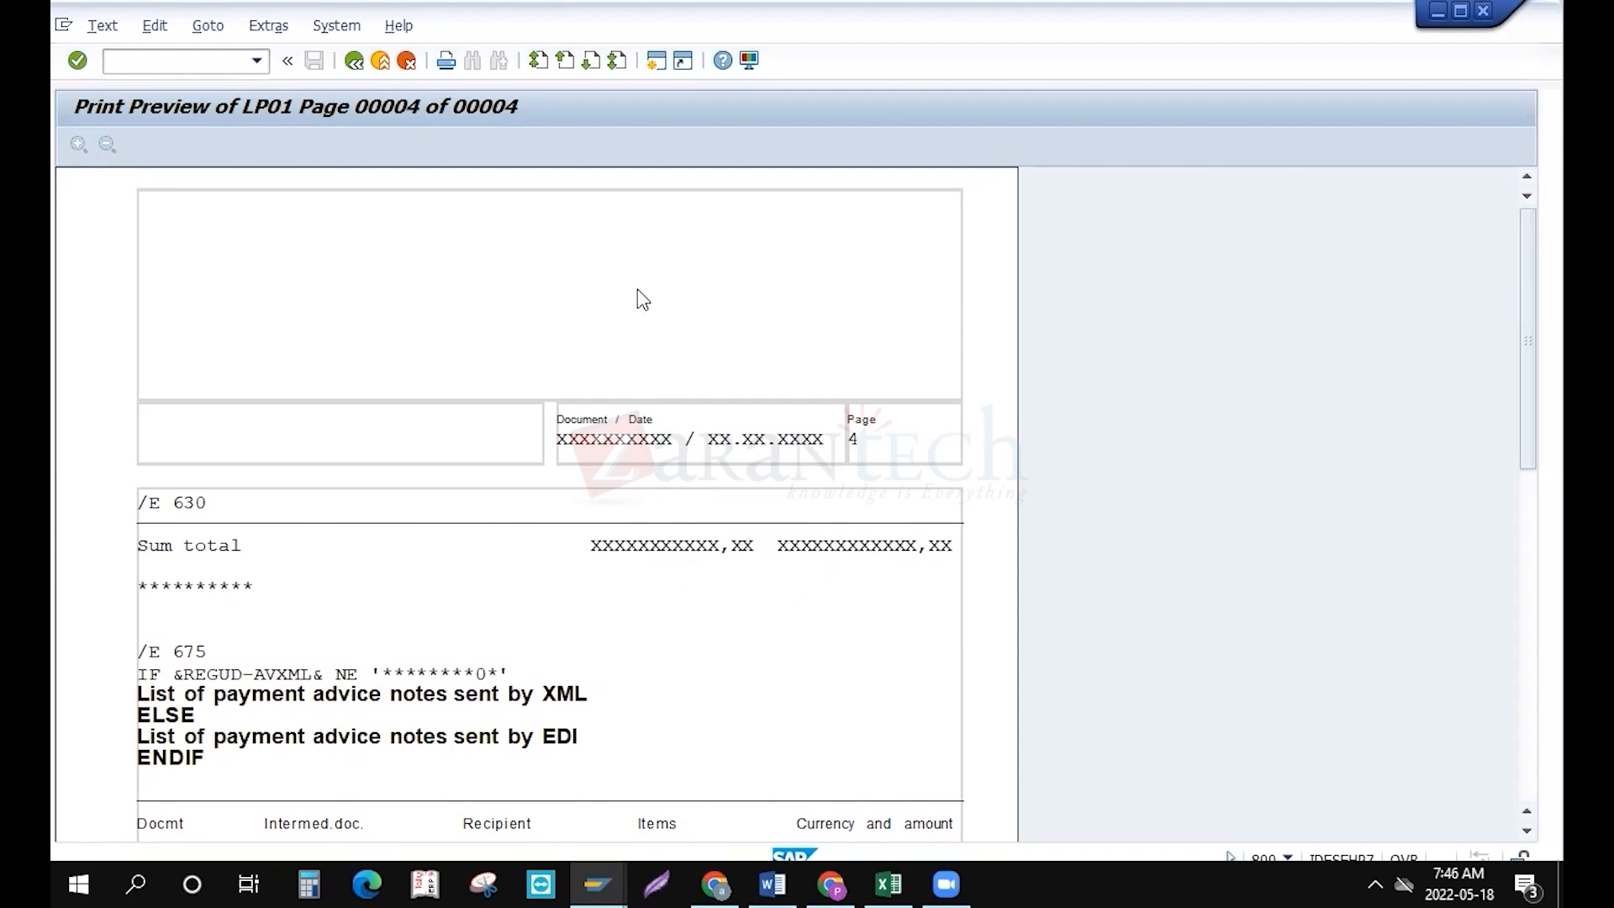
pyautogui.press('pageup')
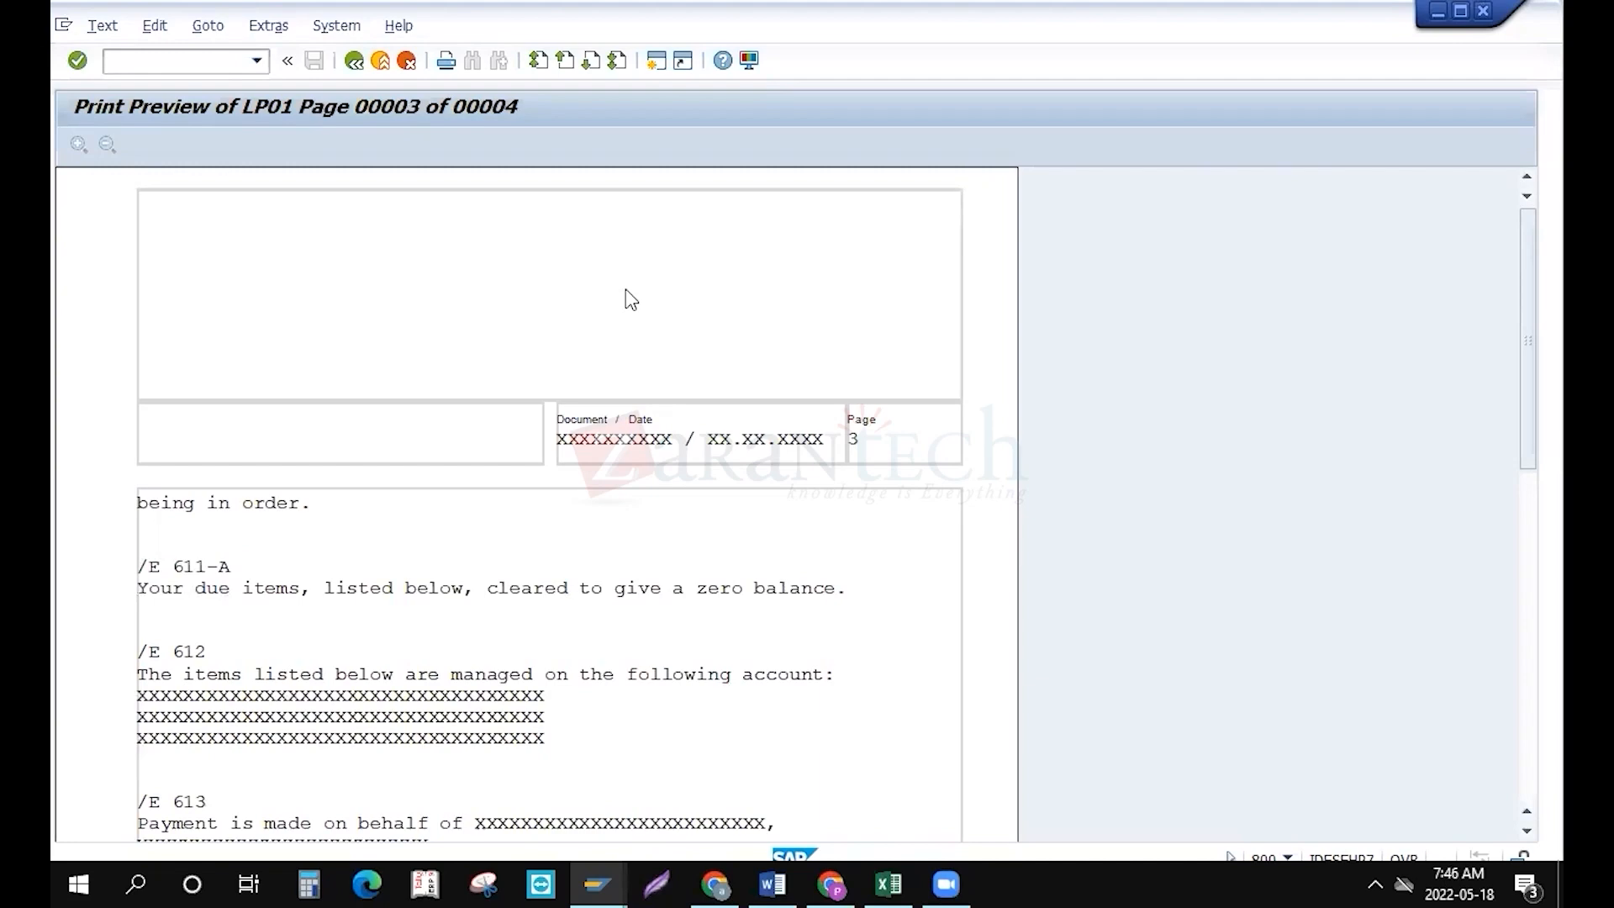
pyautogui.press('pagedown')
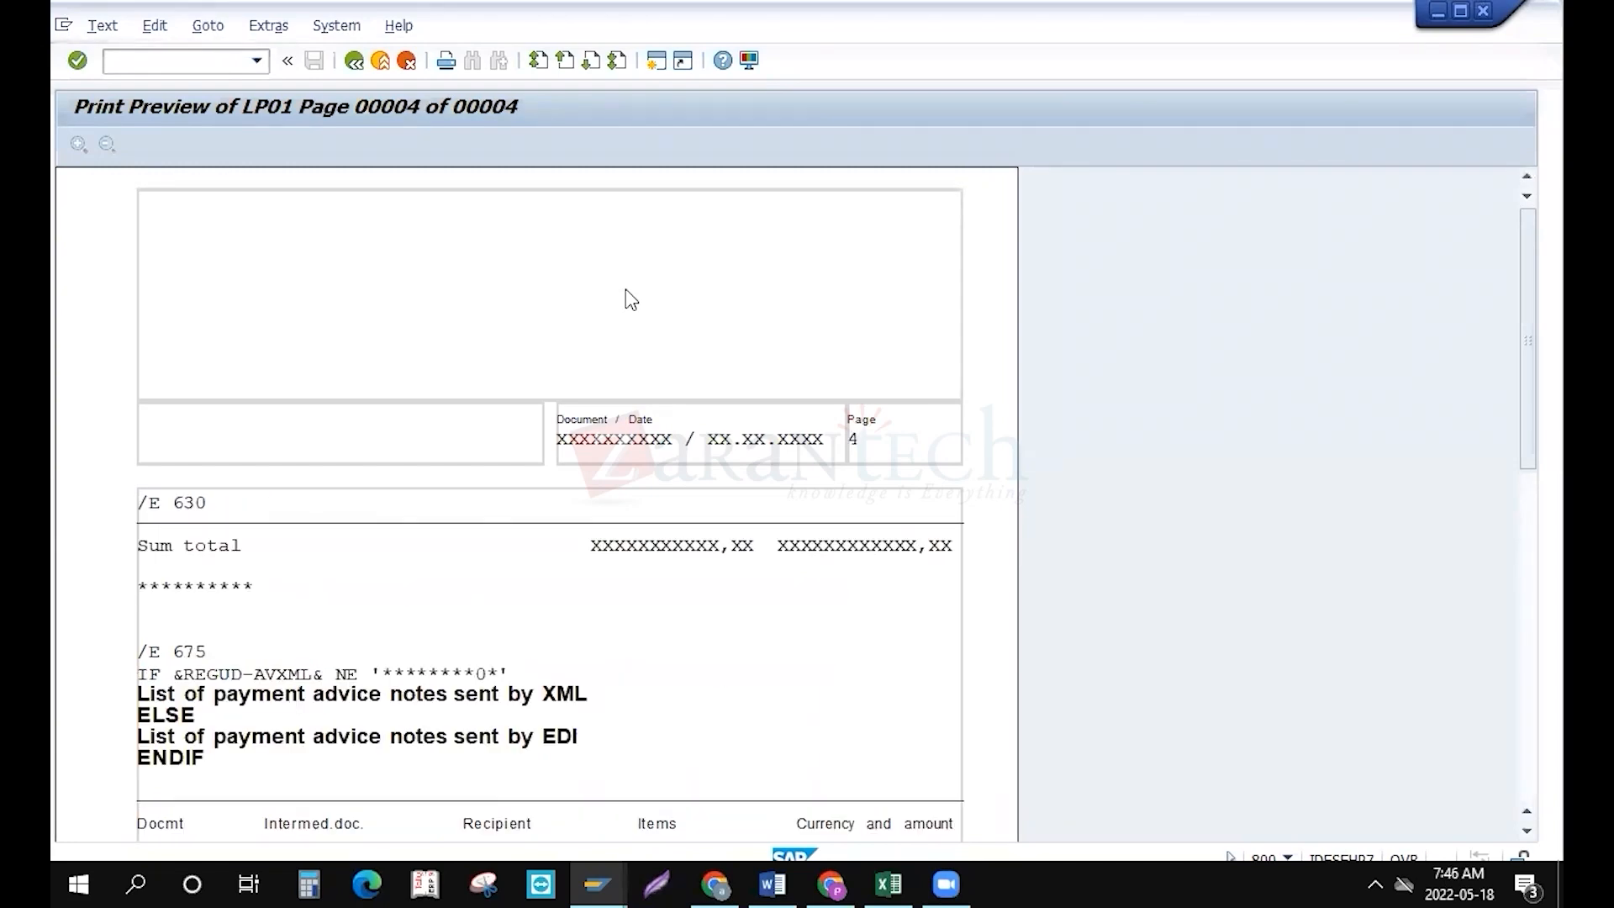
pyautogui.press('pageup')
pyautogui.press('pageup')
pyautogui.press('pageup')
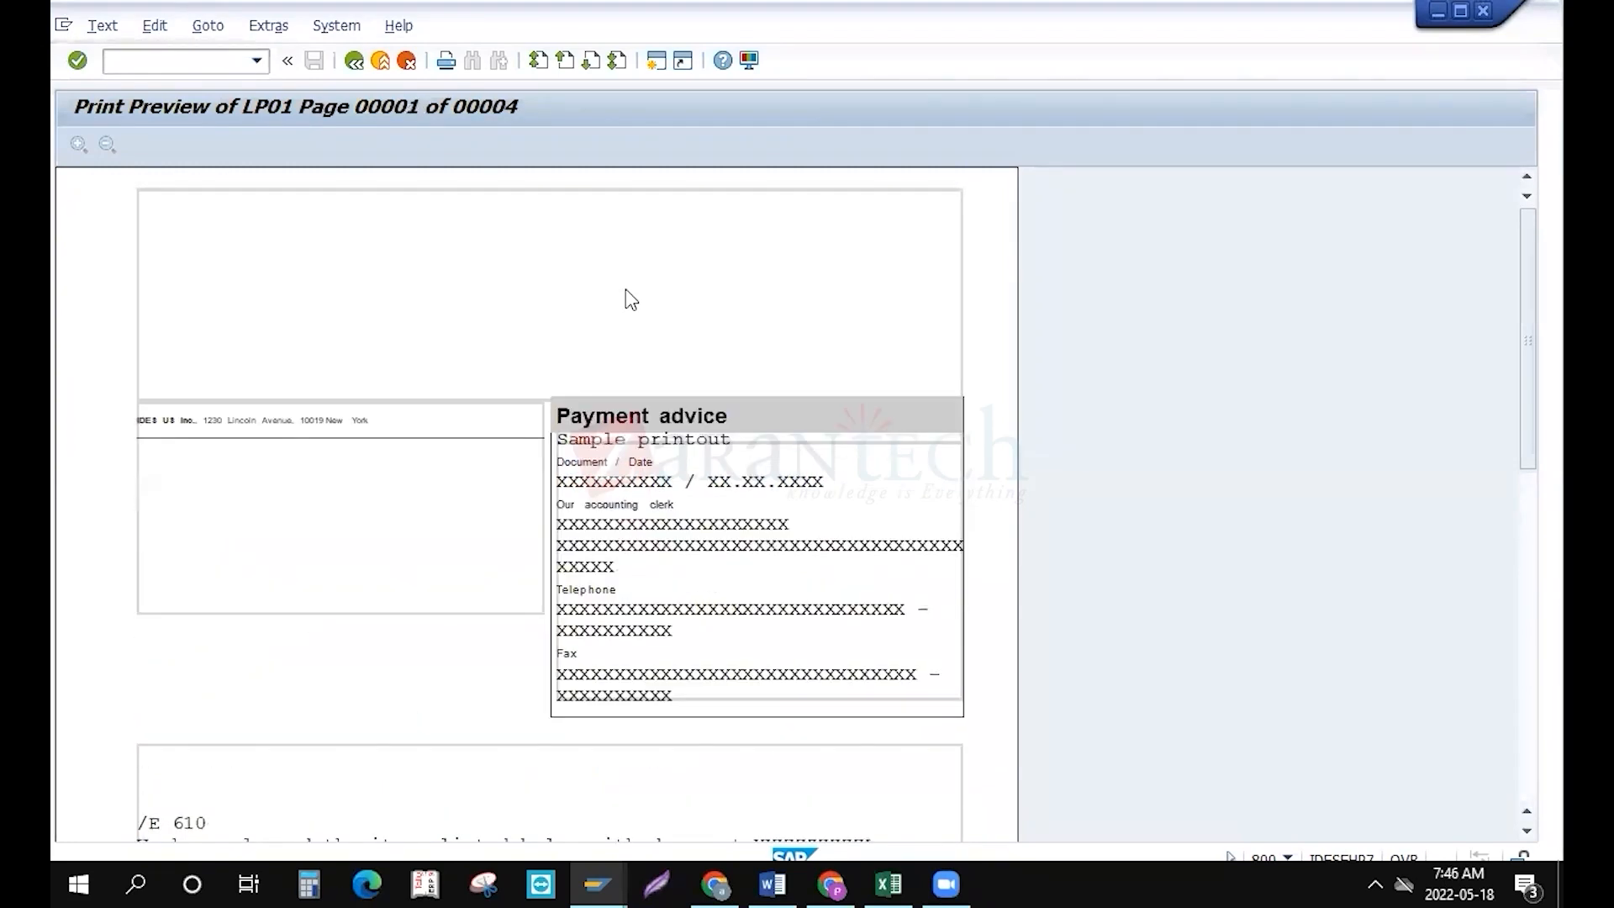
pyautogui.press('pagedown')
pyautogui.press('pagedown')
pyautogui.press('pagedown')
pyautogui.press('pageup')
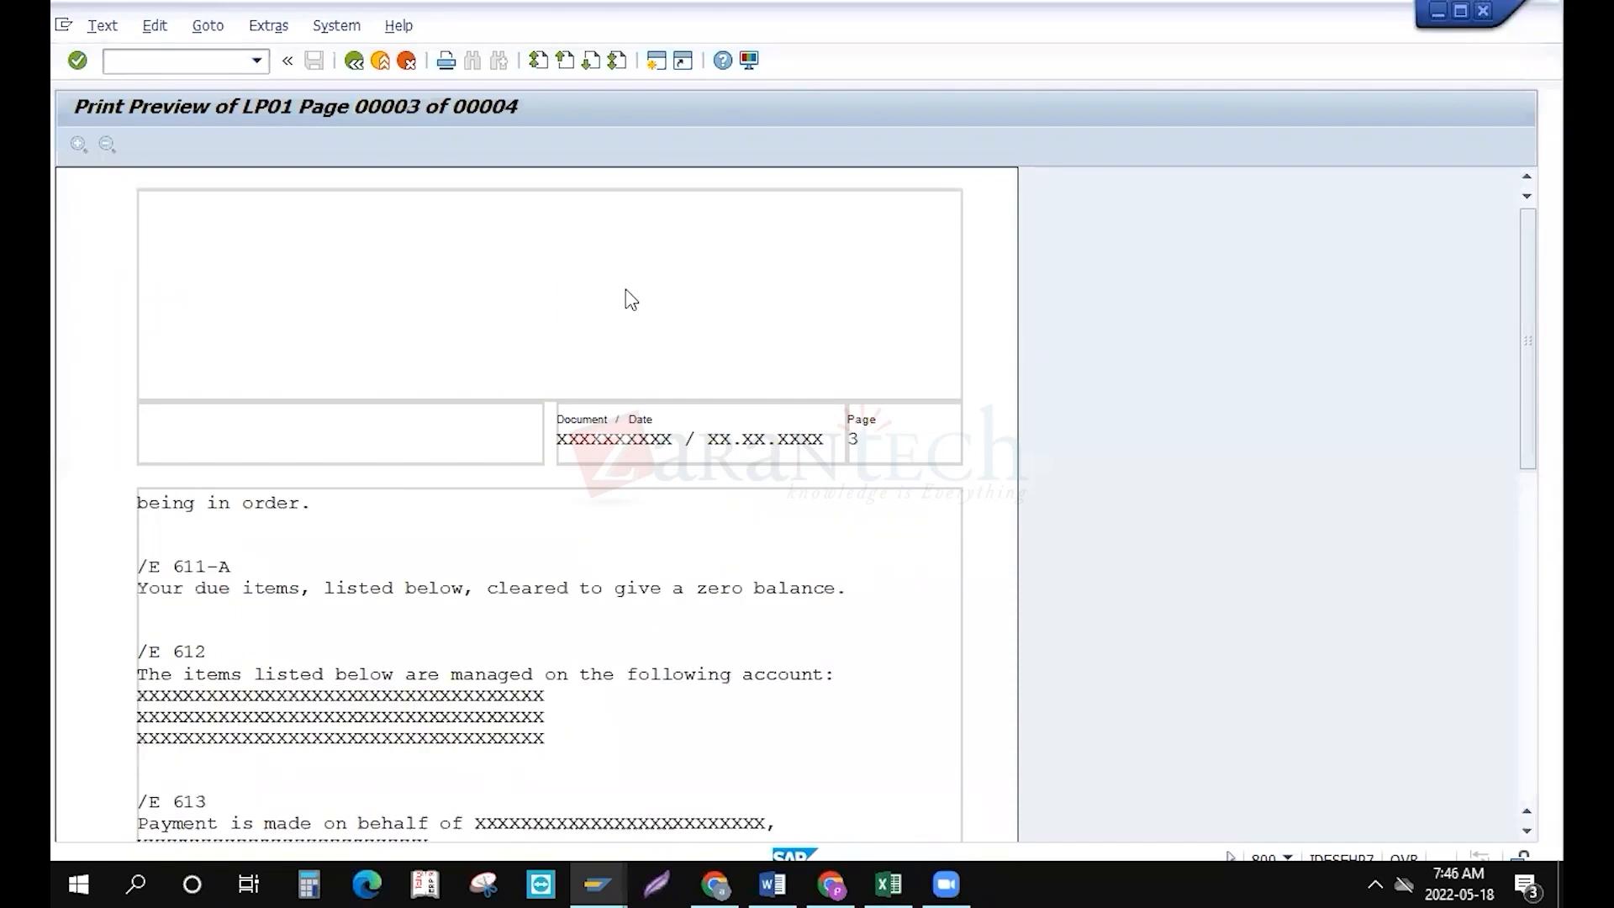
pyautogui.press('pagedown')
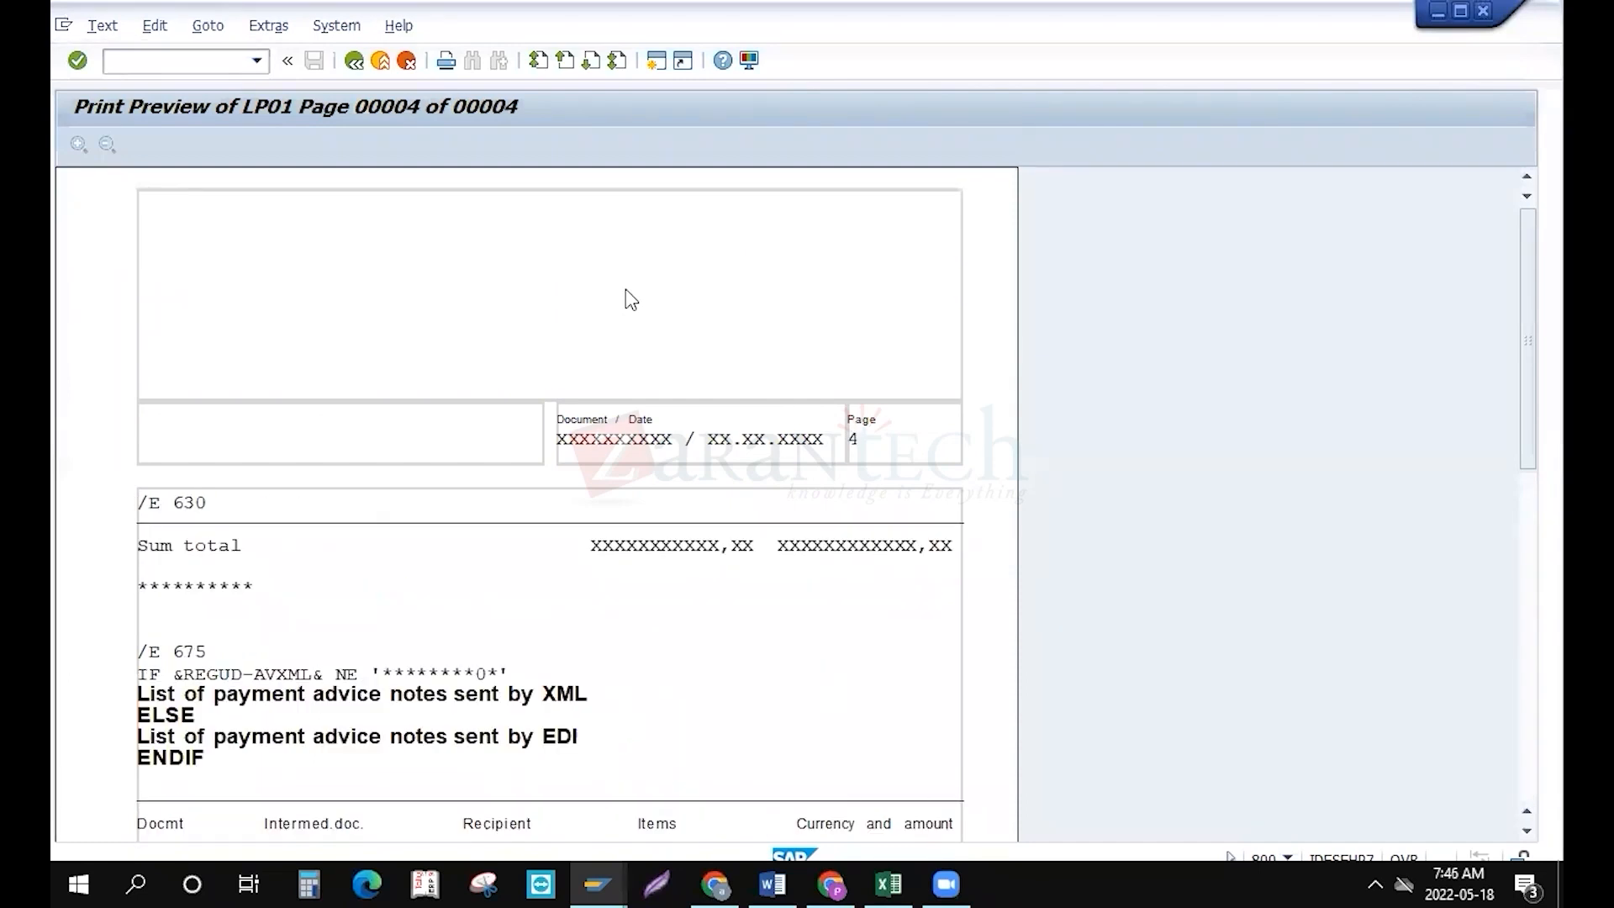
# Close the Germany form's preview and open a print preview of Payment Advice Note (USA) with output device LP01
pyautogui.click(354, 61)
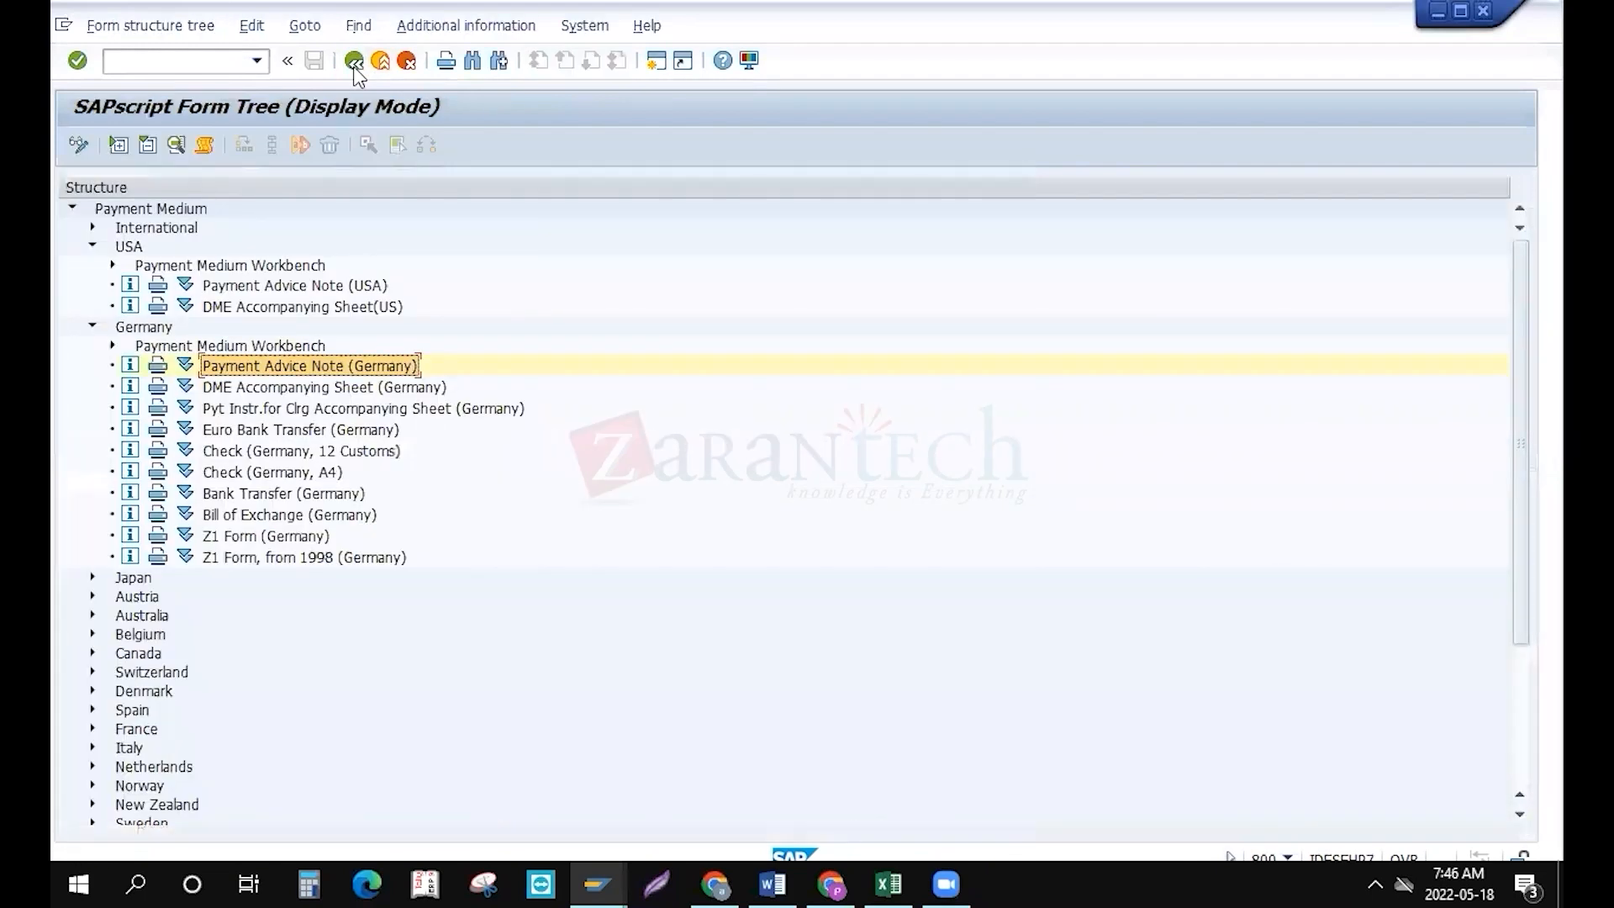
pyautogui.click(157, 286)
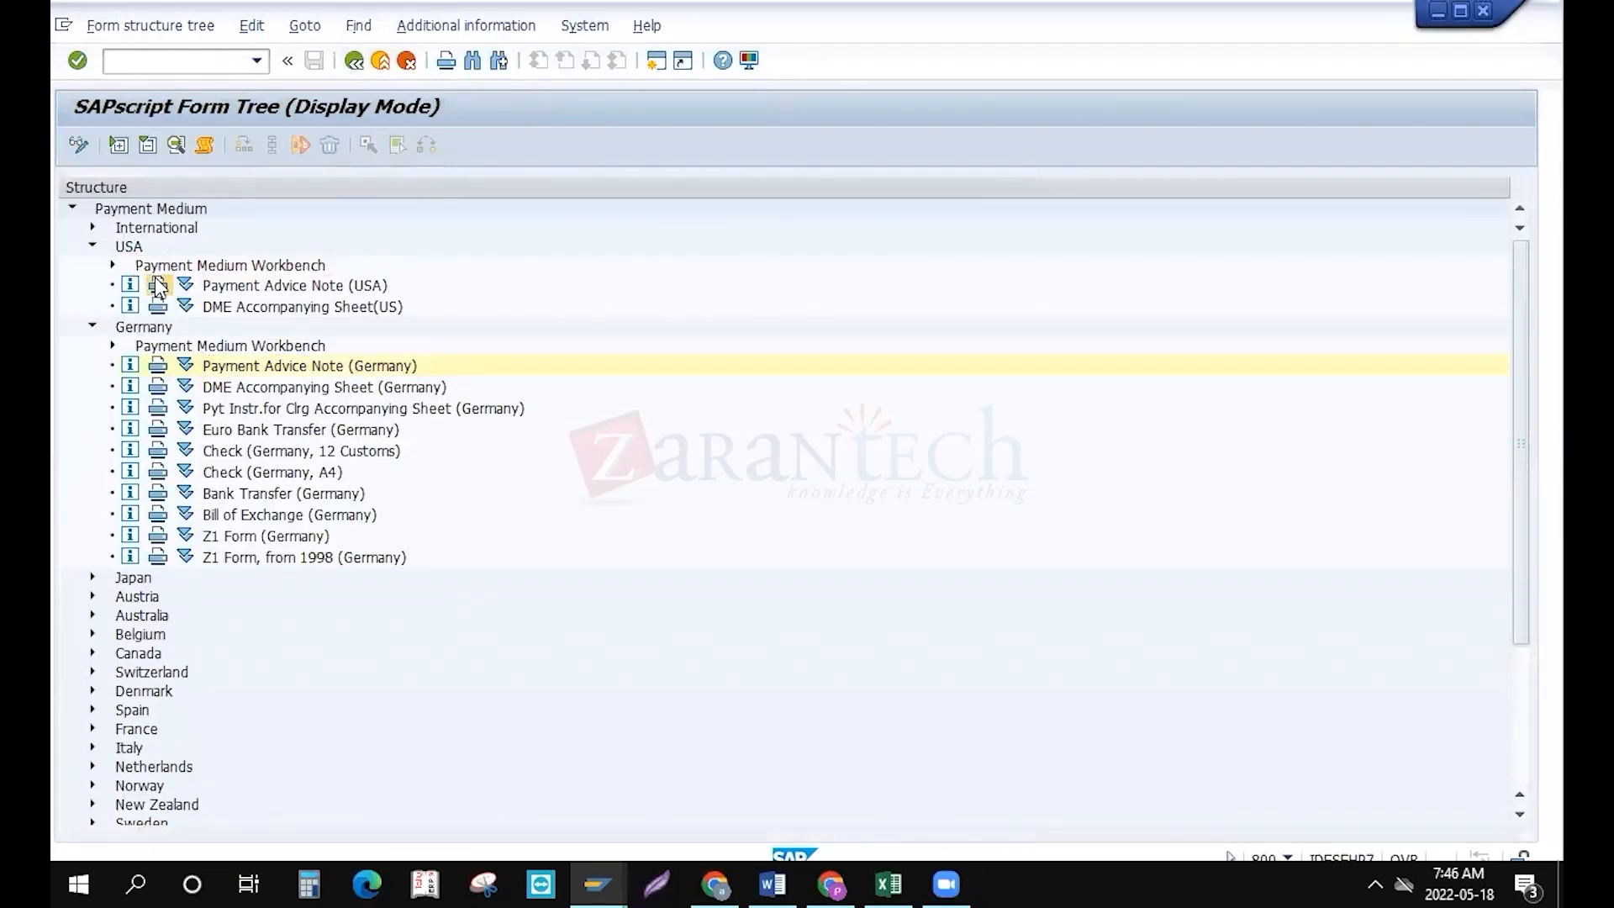
pyautogui.write('lp01')
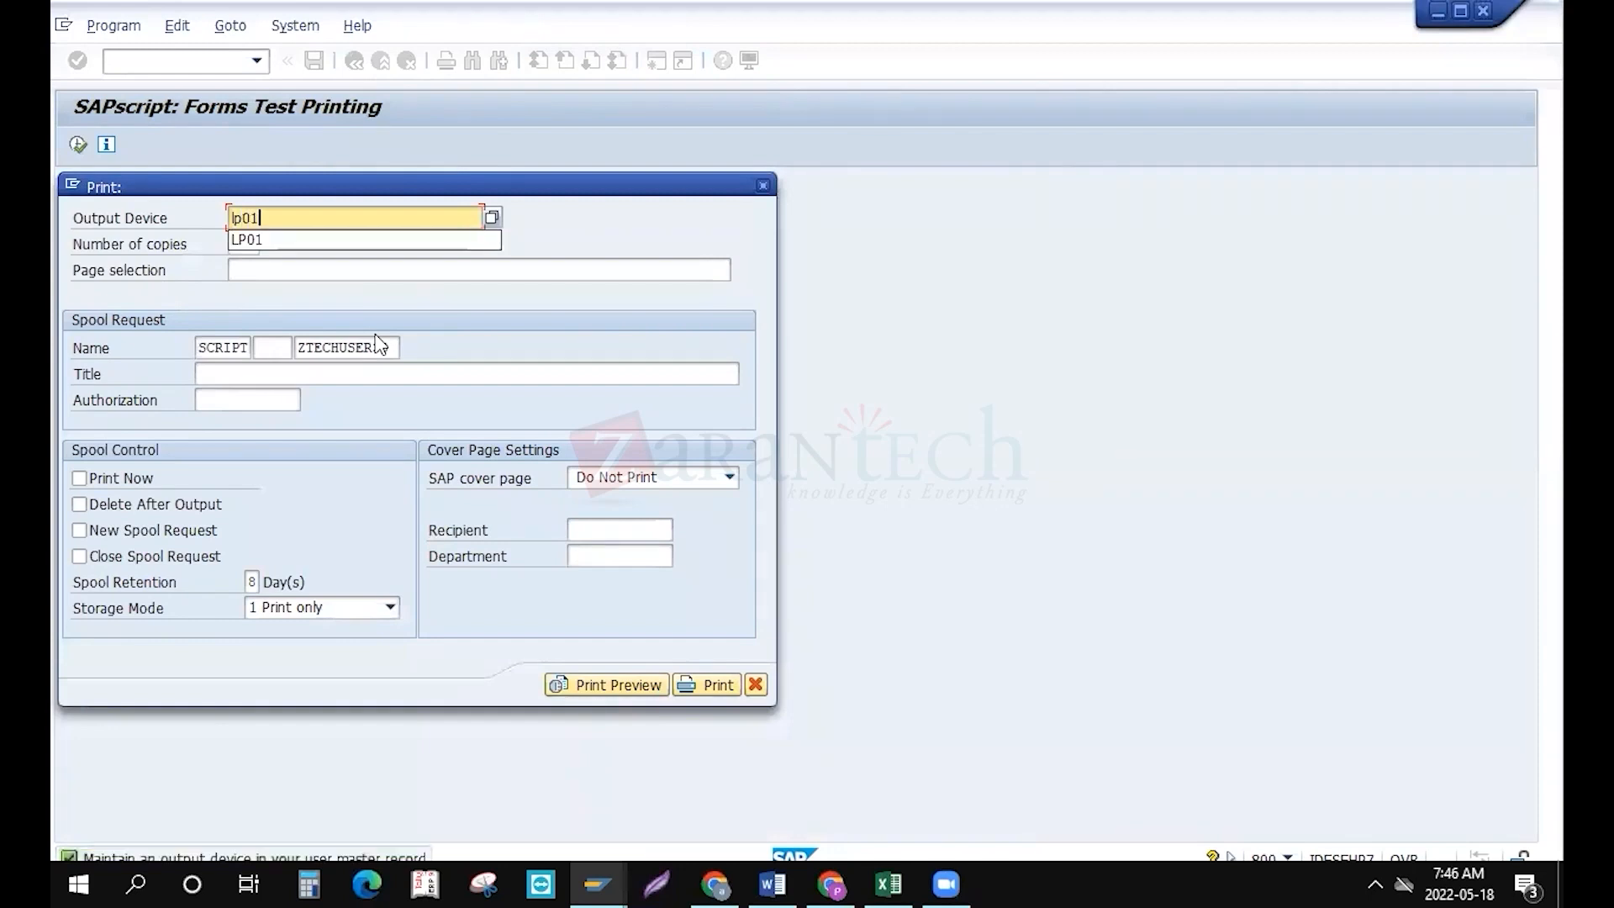
pyautogui.press('Return')
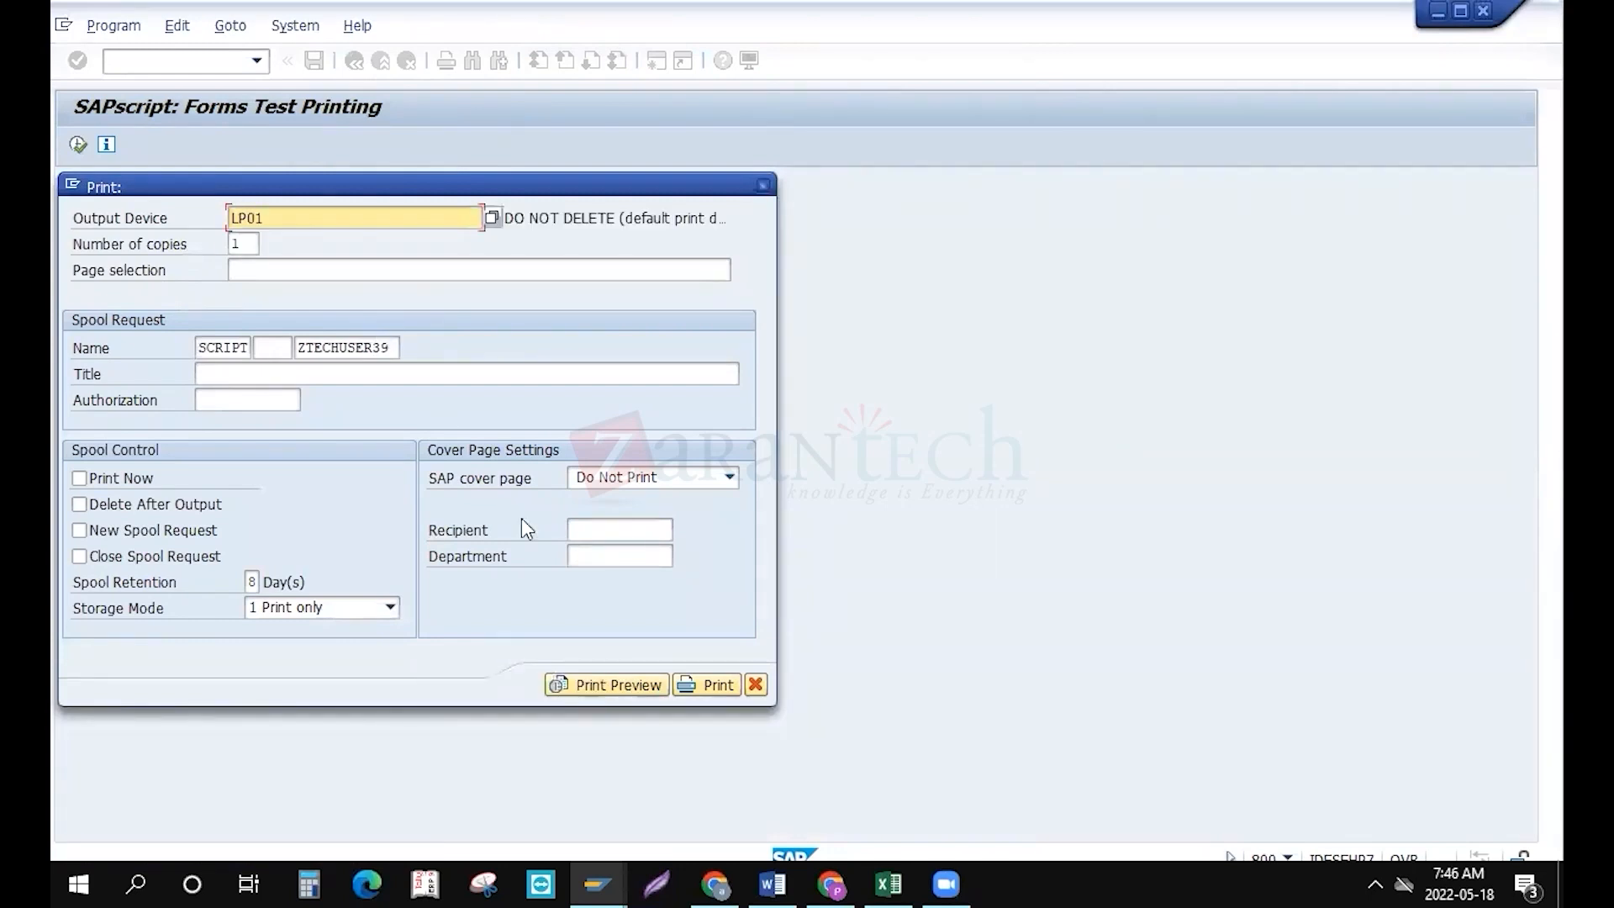
pyautogui.click(588, 686)
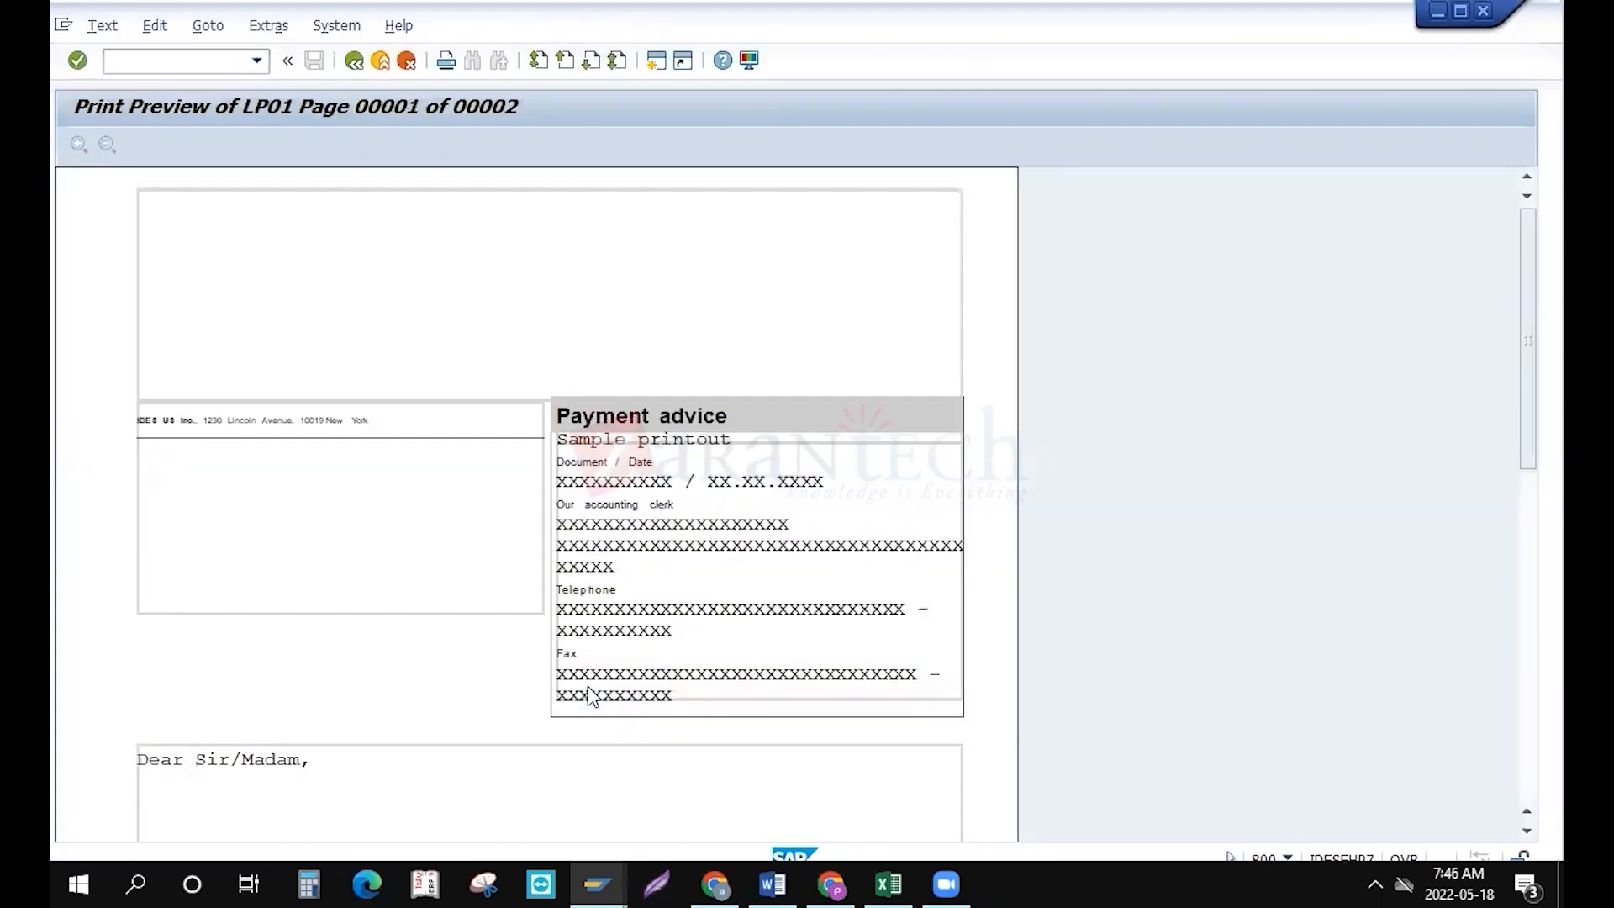
# Examine the text elements of the USA payment advice preview through to its second page, and return to the start of the first page
pyautogui.scroll(-3, 335, 572)
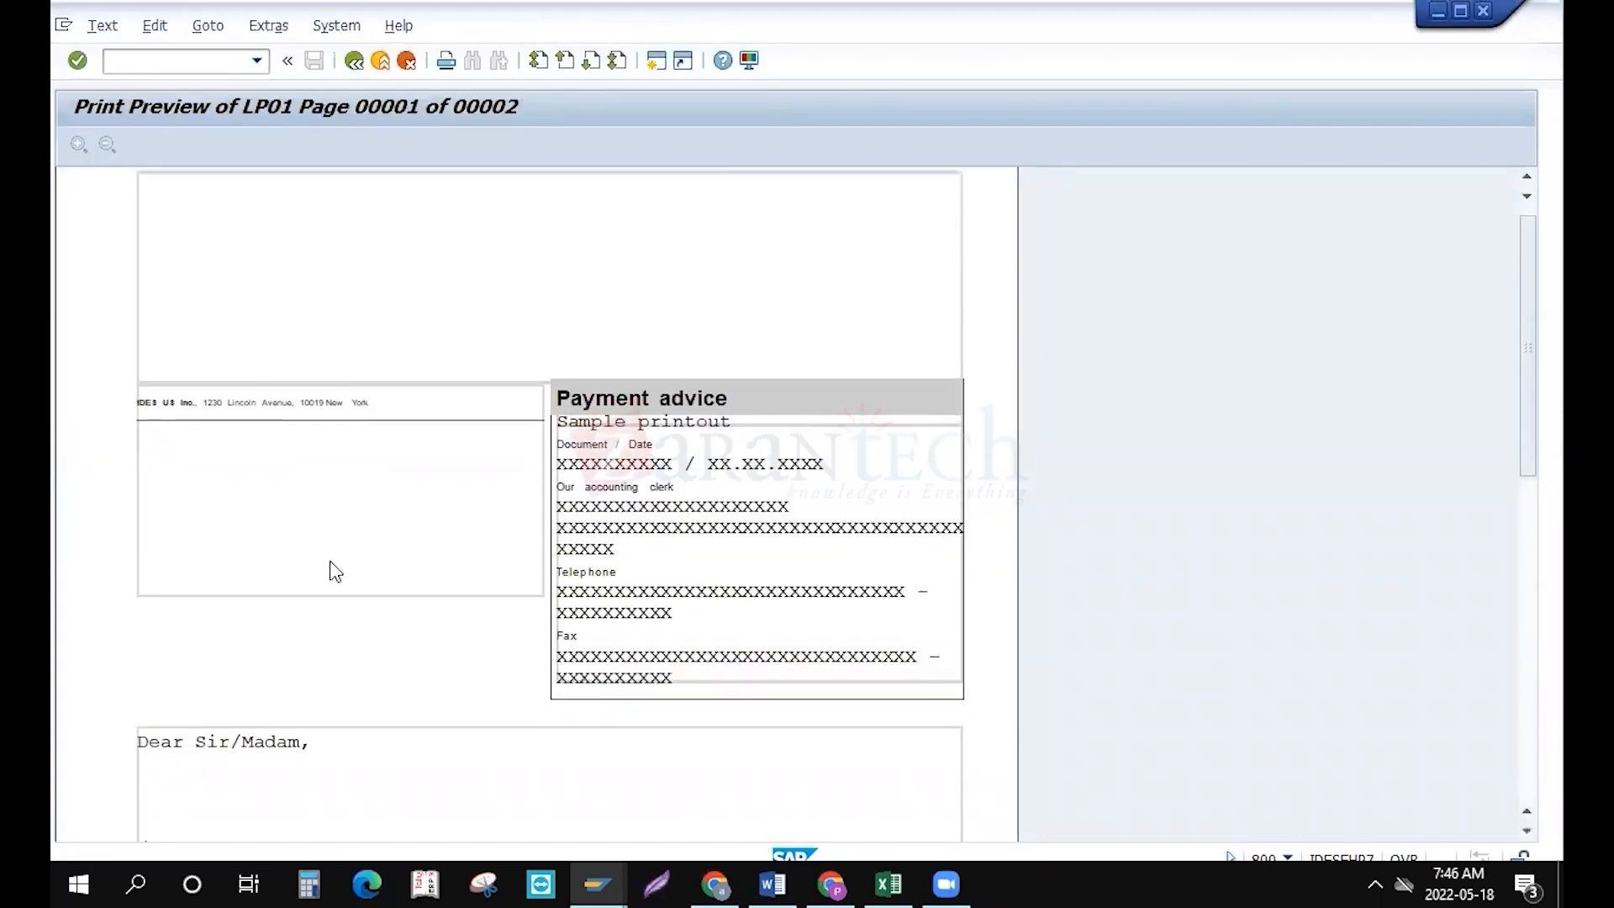
pyautogui.scroll(-5, 336, 571)
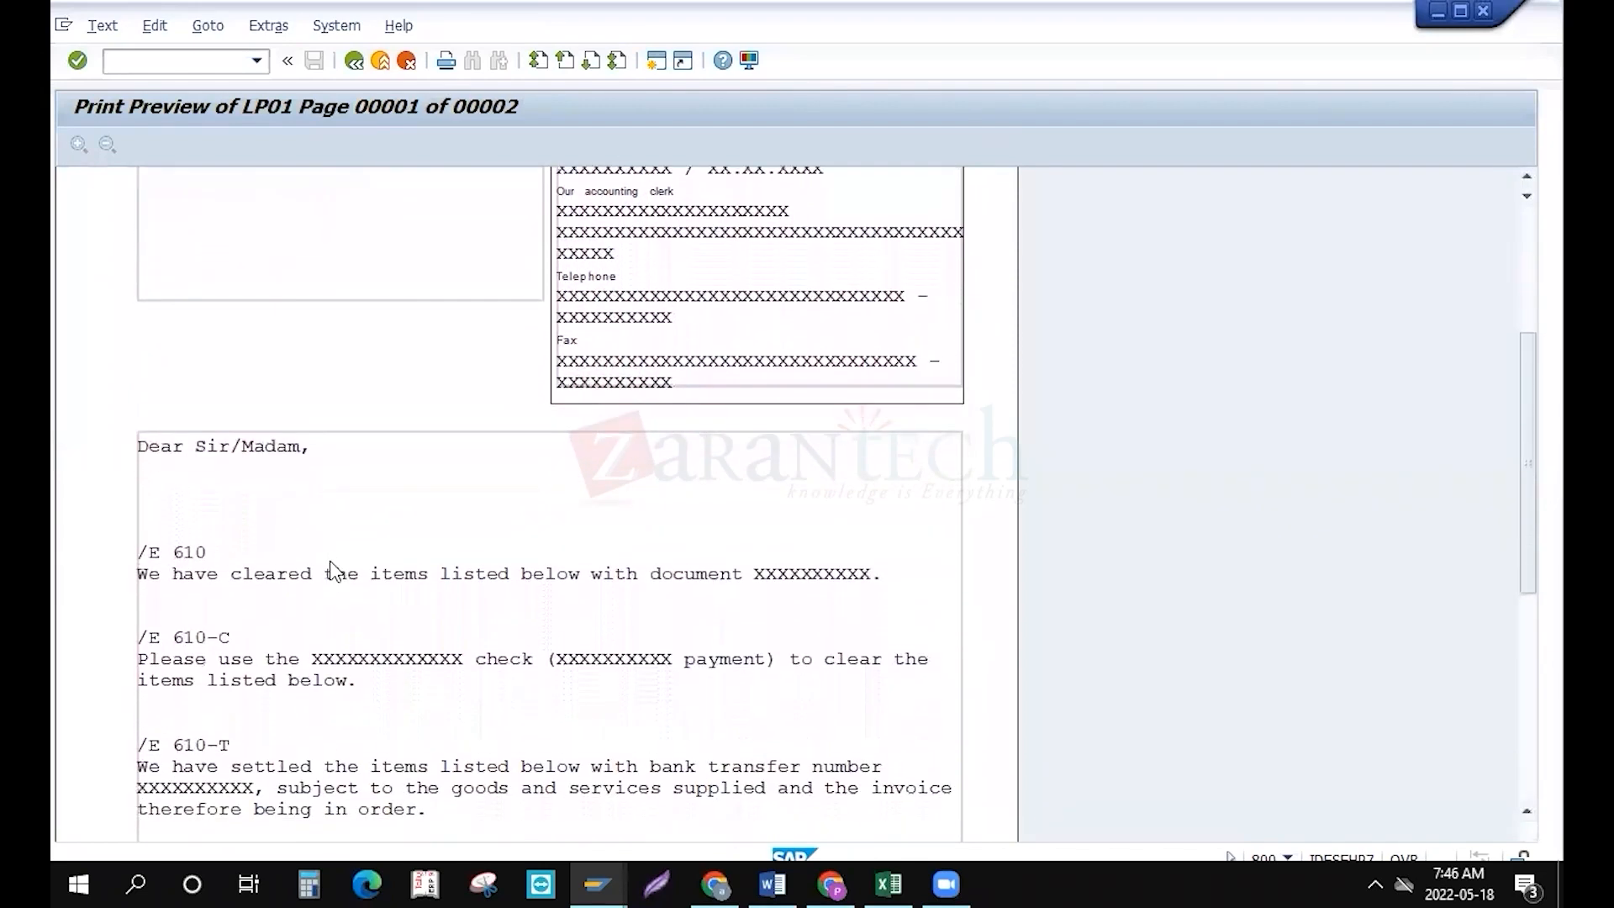
pyautogui.scroll(-5, 335, 572)
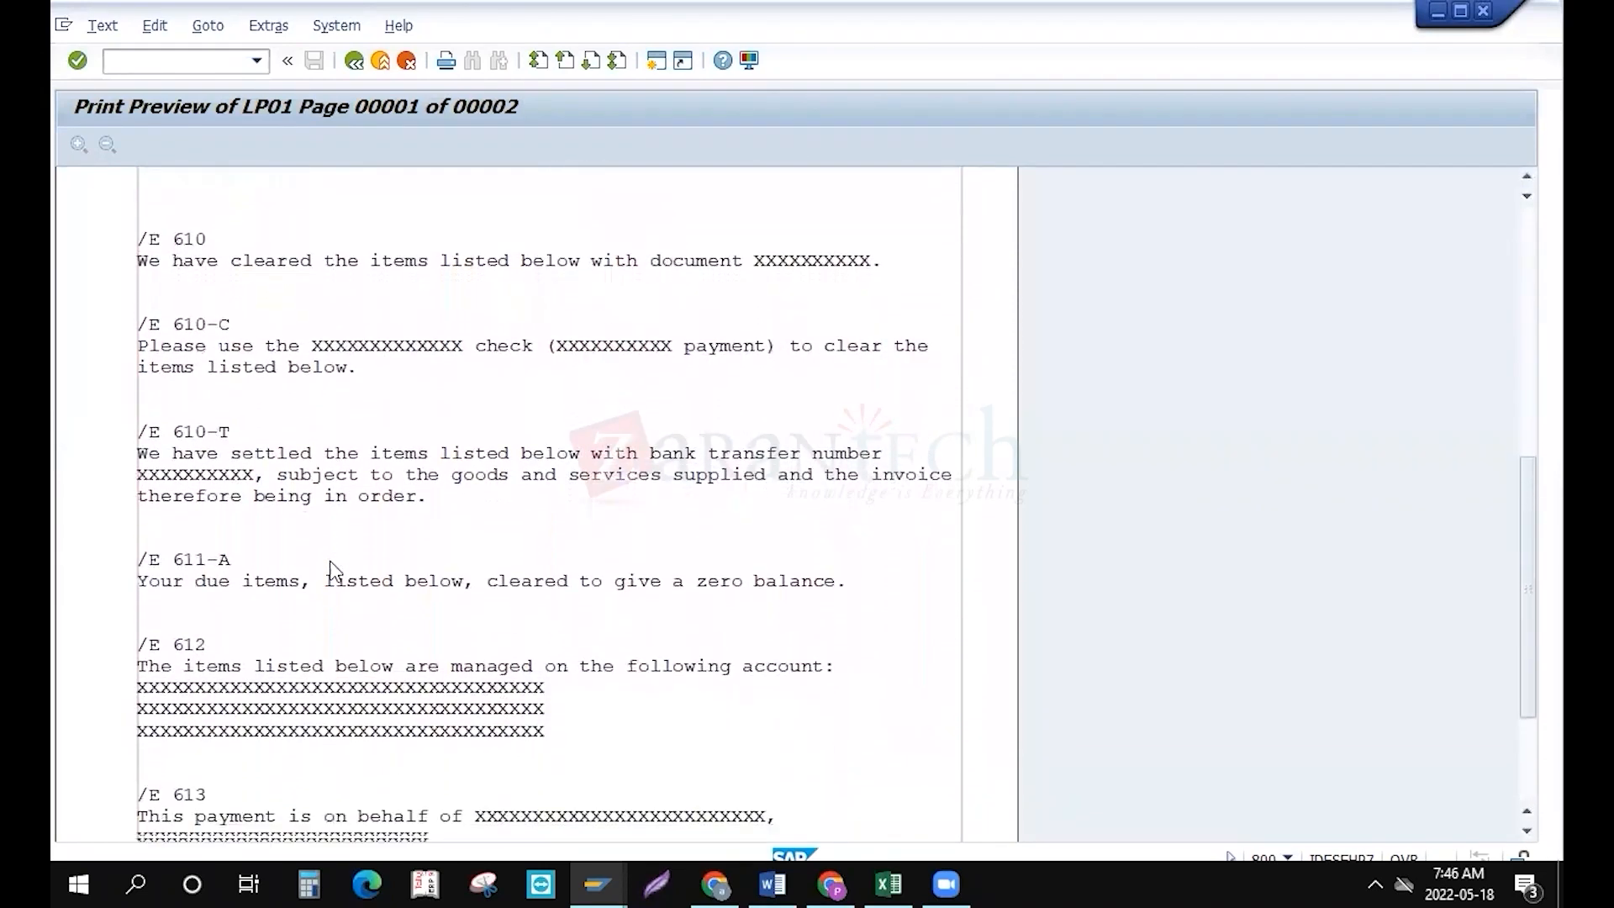
pyautogui.scroll(-2, 335, 572)
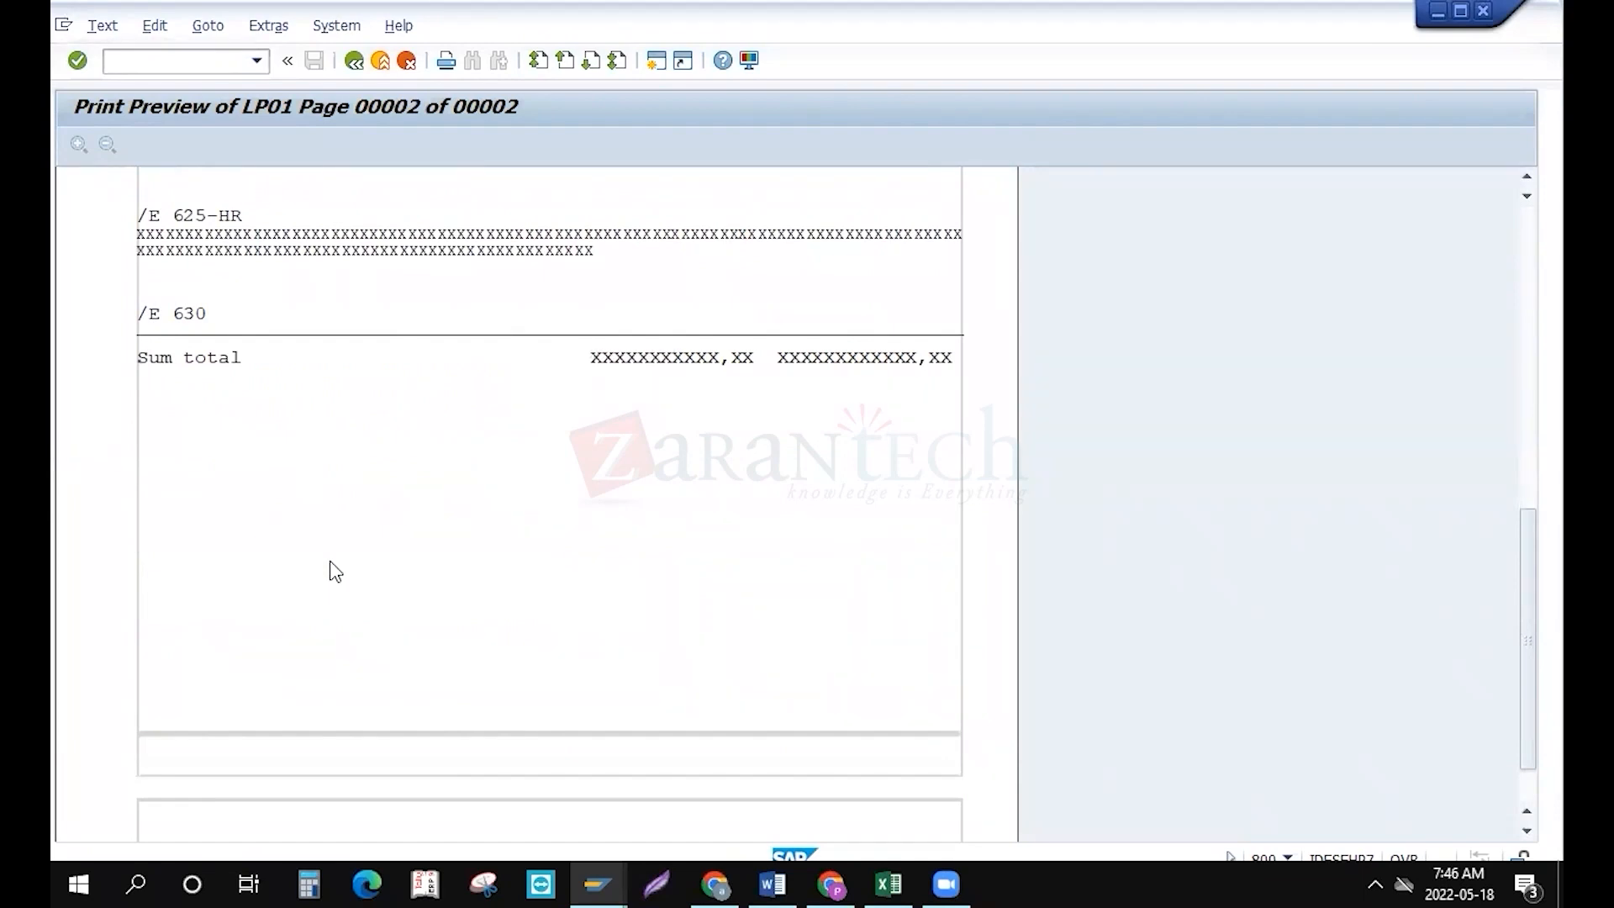
pyautogui.scroll(-1, 335, 572)
pyautogui.scroll(-3, 335, 572)
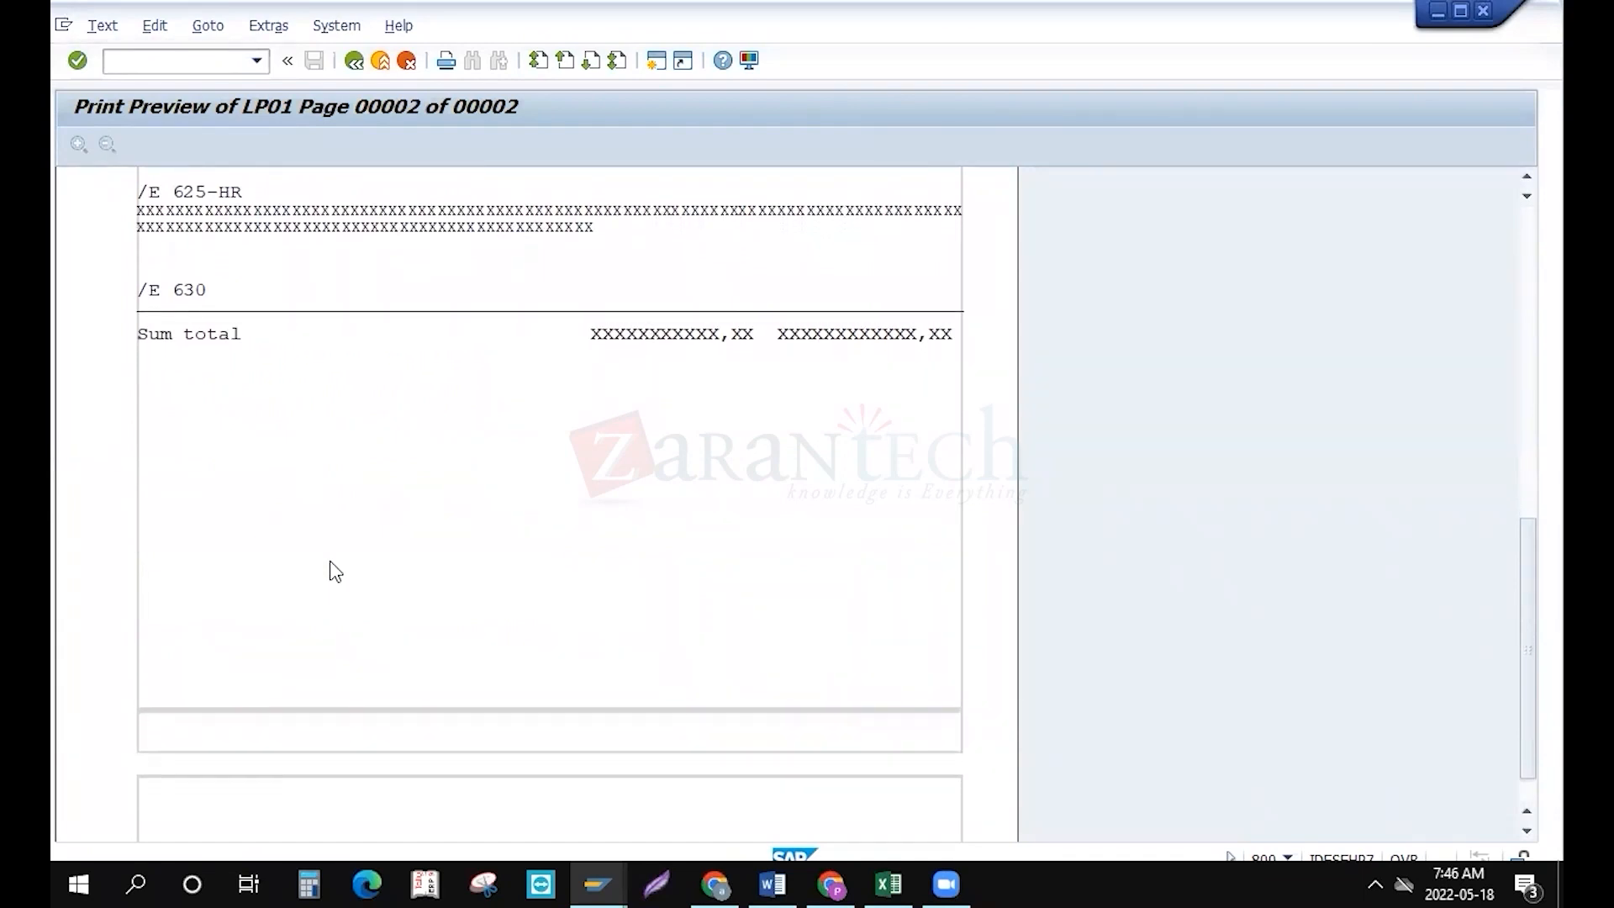
pyautogui.press('pageup')
pyautogui.scroll(7, 335, 571)
pyautogui.scroll(15, 331, 570)
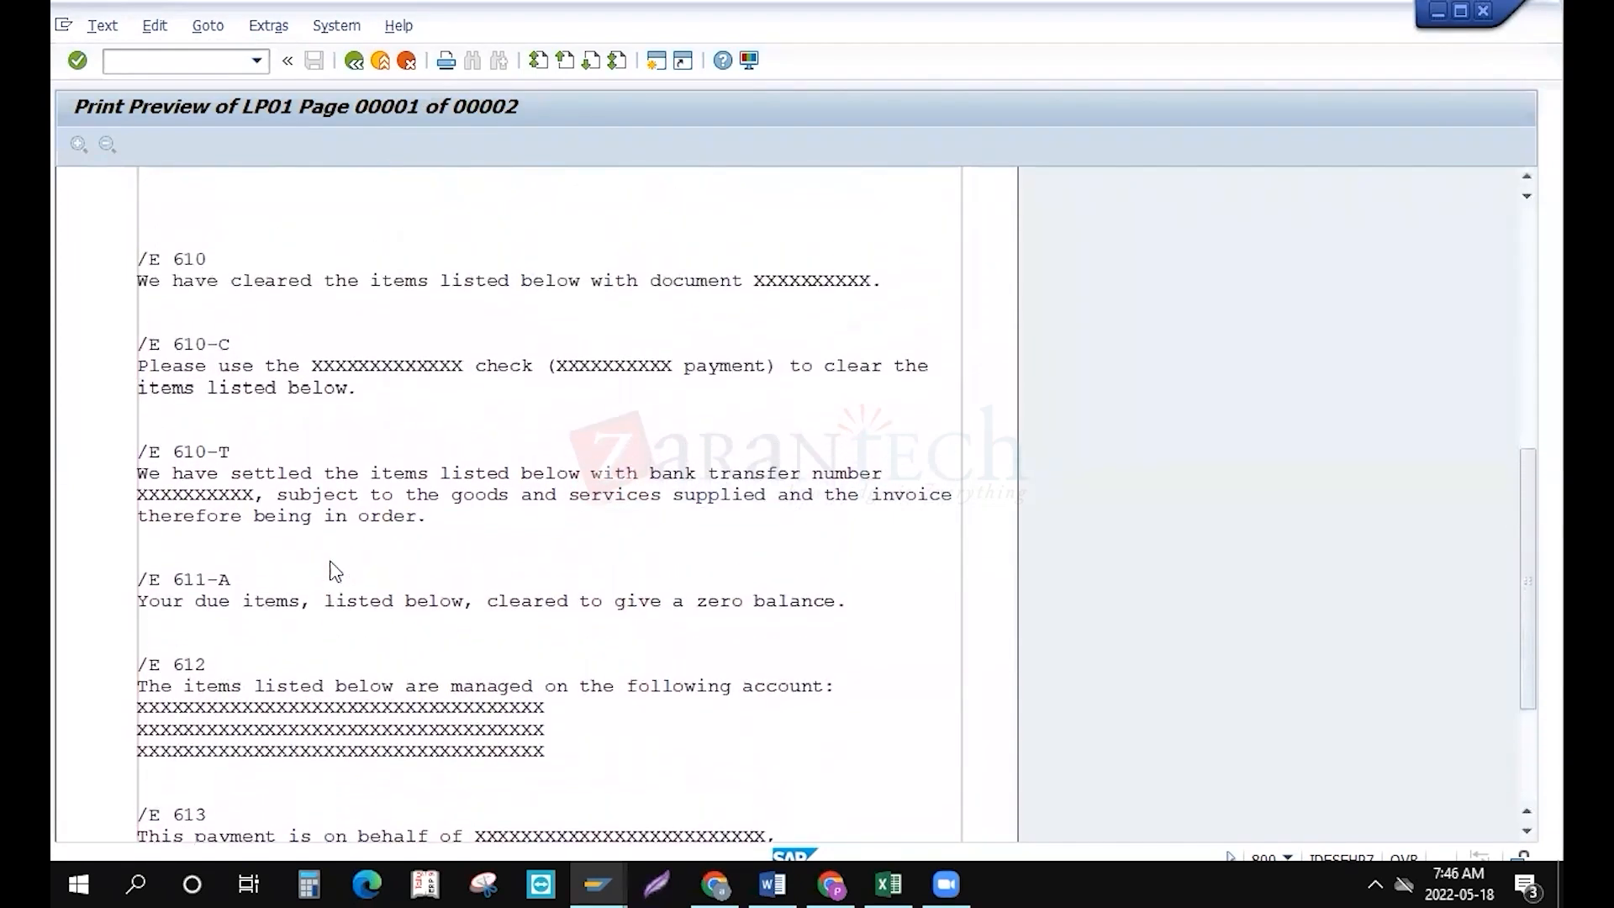
pyautogui.scroll(14, 332, 569)
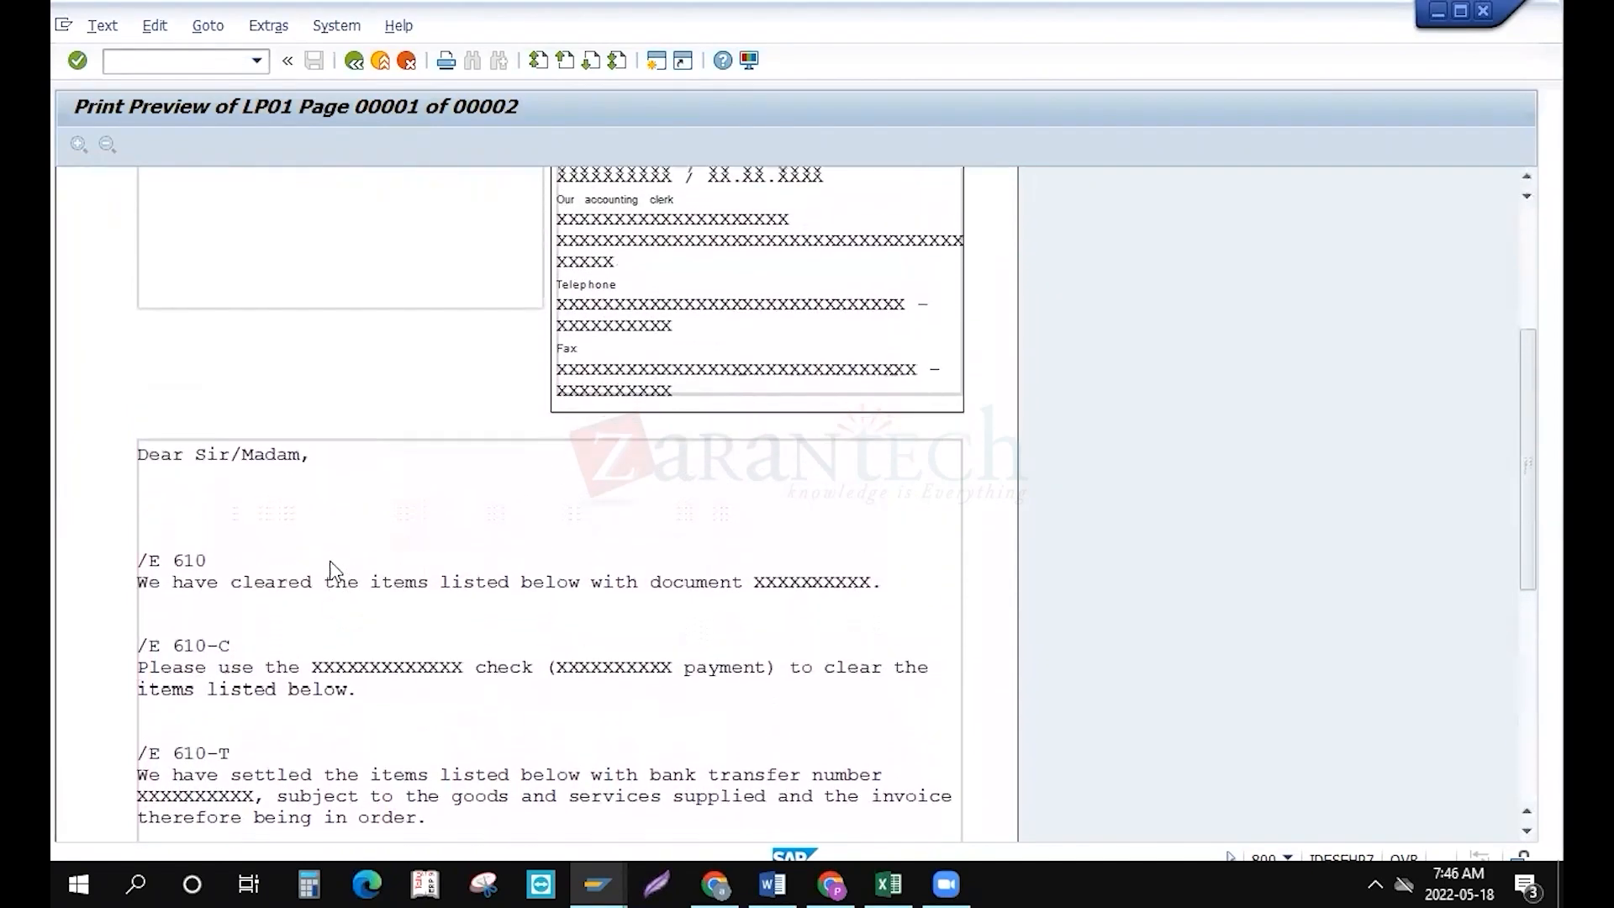
pyautogui.scroll(6, 335, 571)
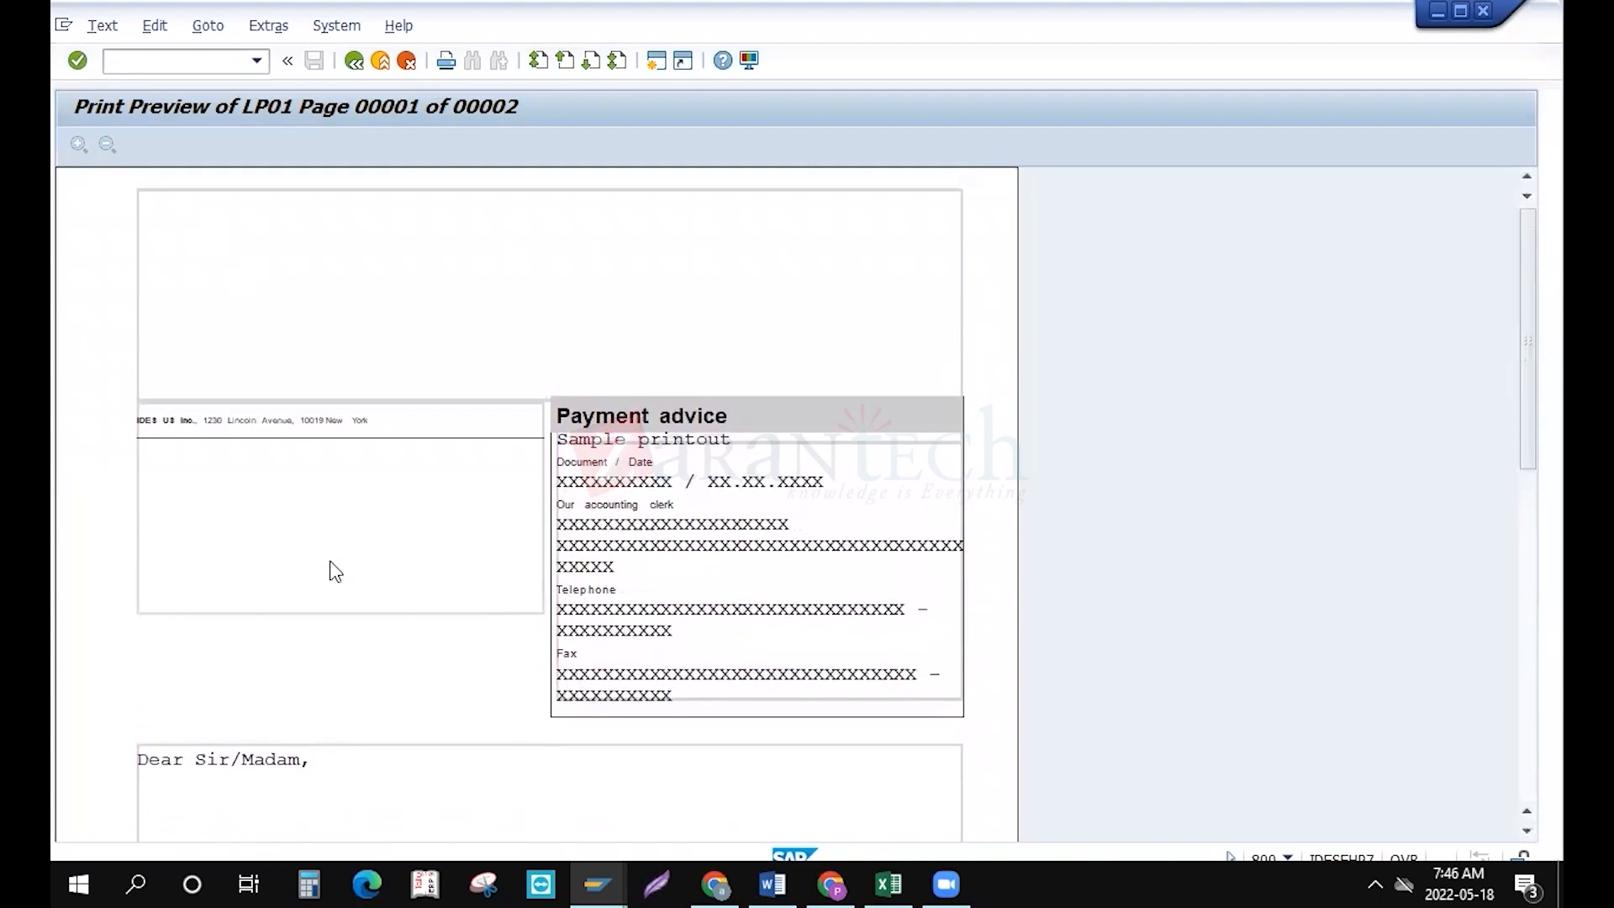
# Examine the second page of the USA payment advice preview down to its end
pyautogui.press('pagedown')
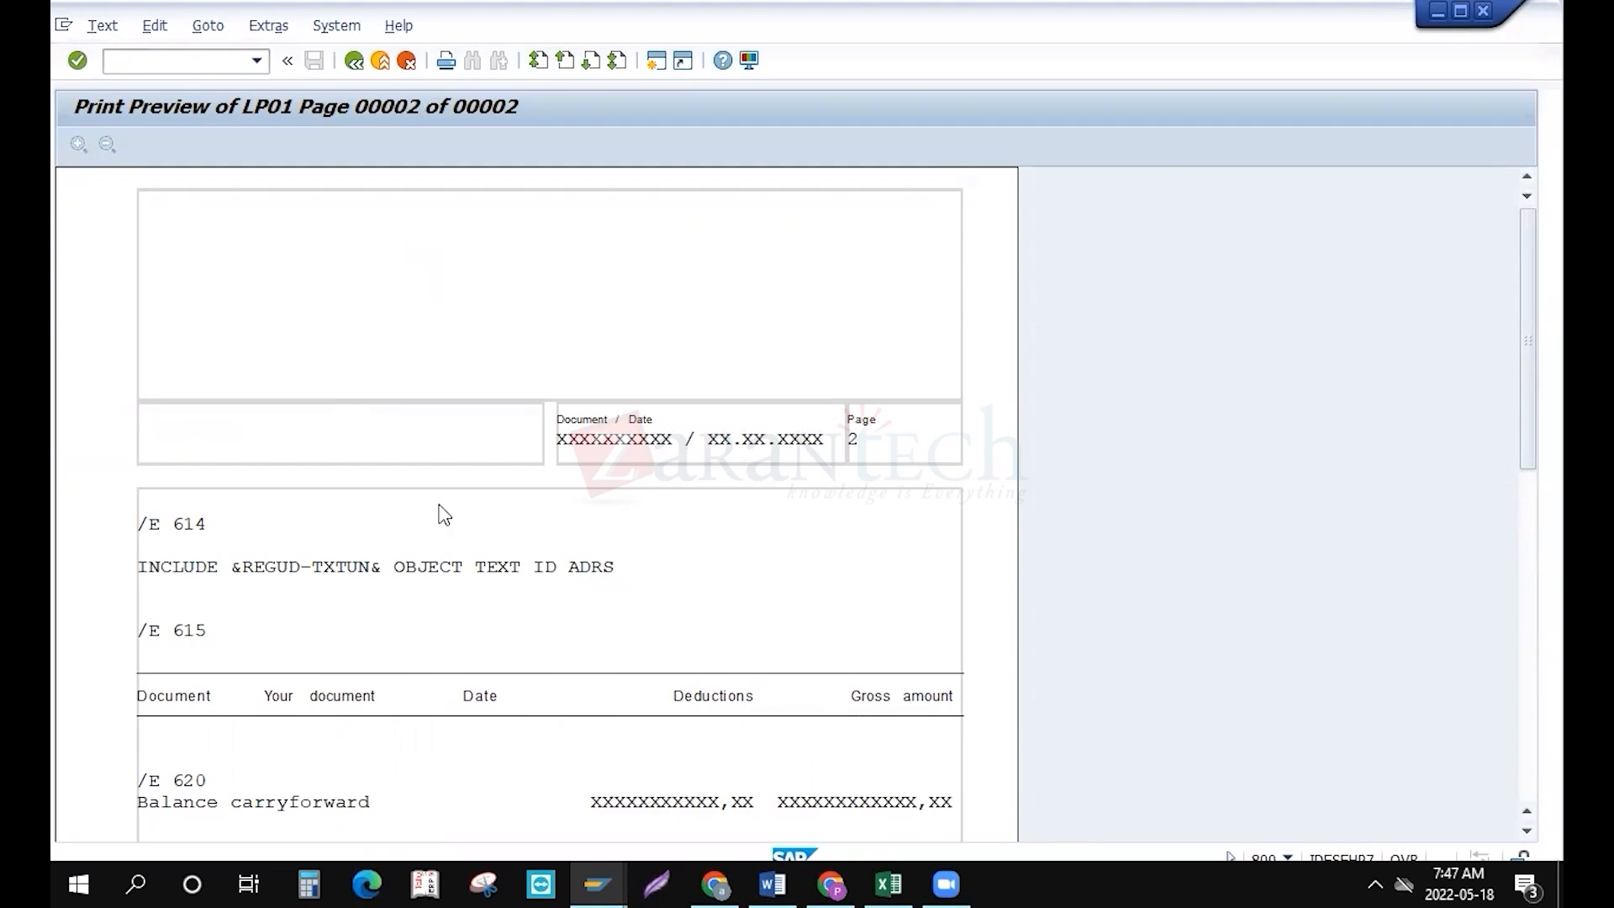
pyautogui.scroll(-2, 444, 514)
pyautogui.scroll(-10, 444, 515)
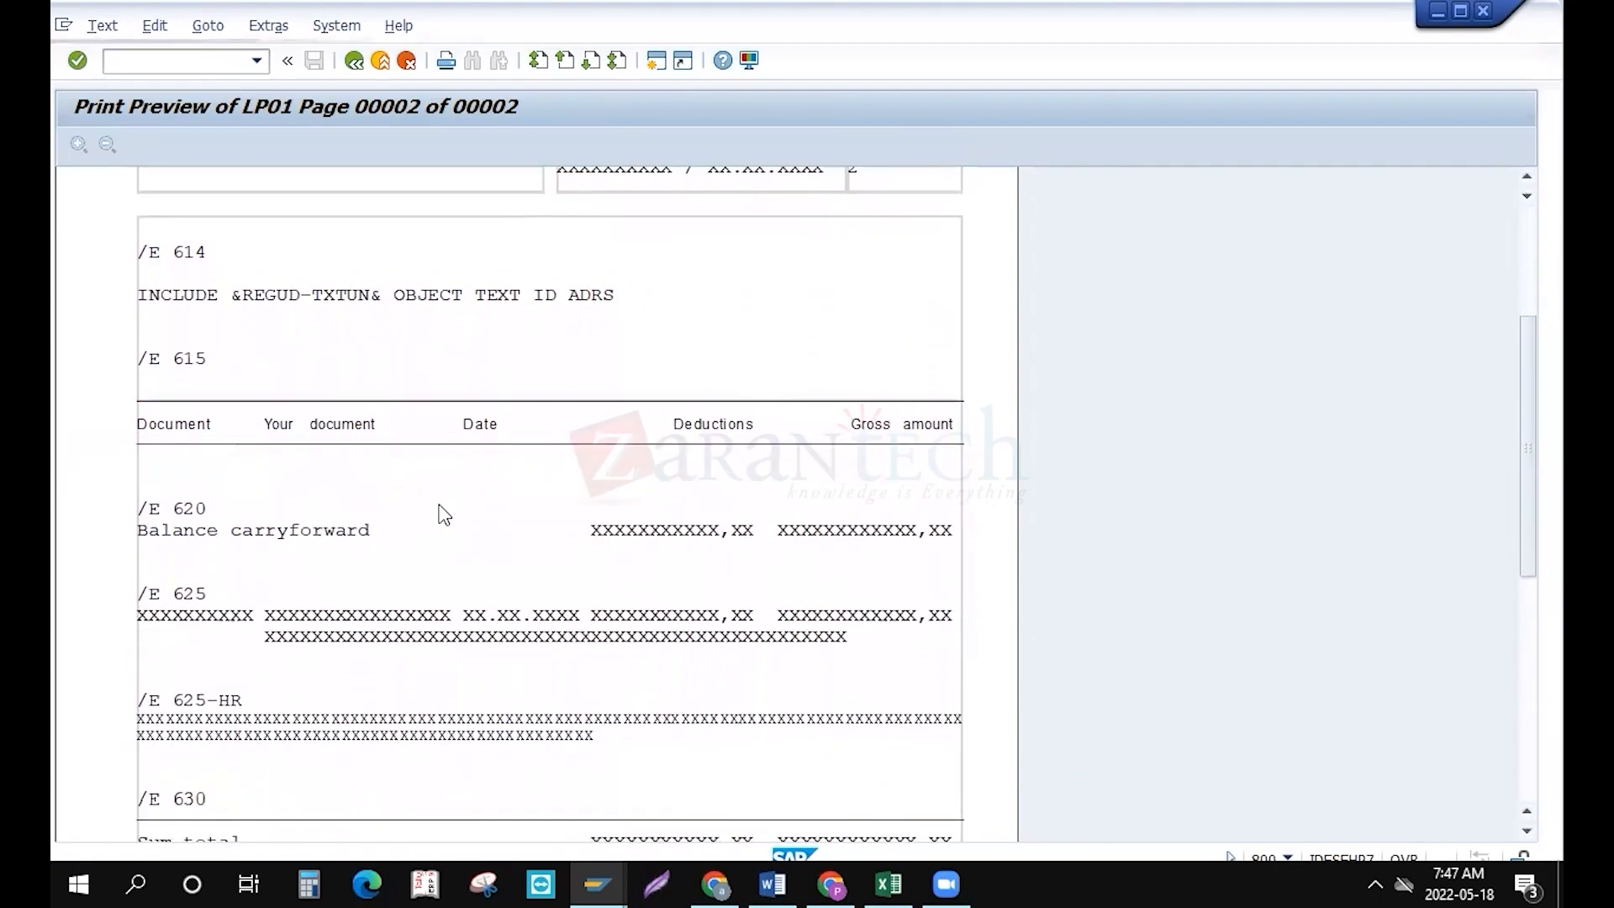
pyautogui.click(1531, 683)
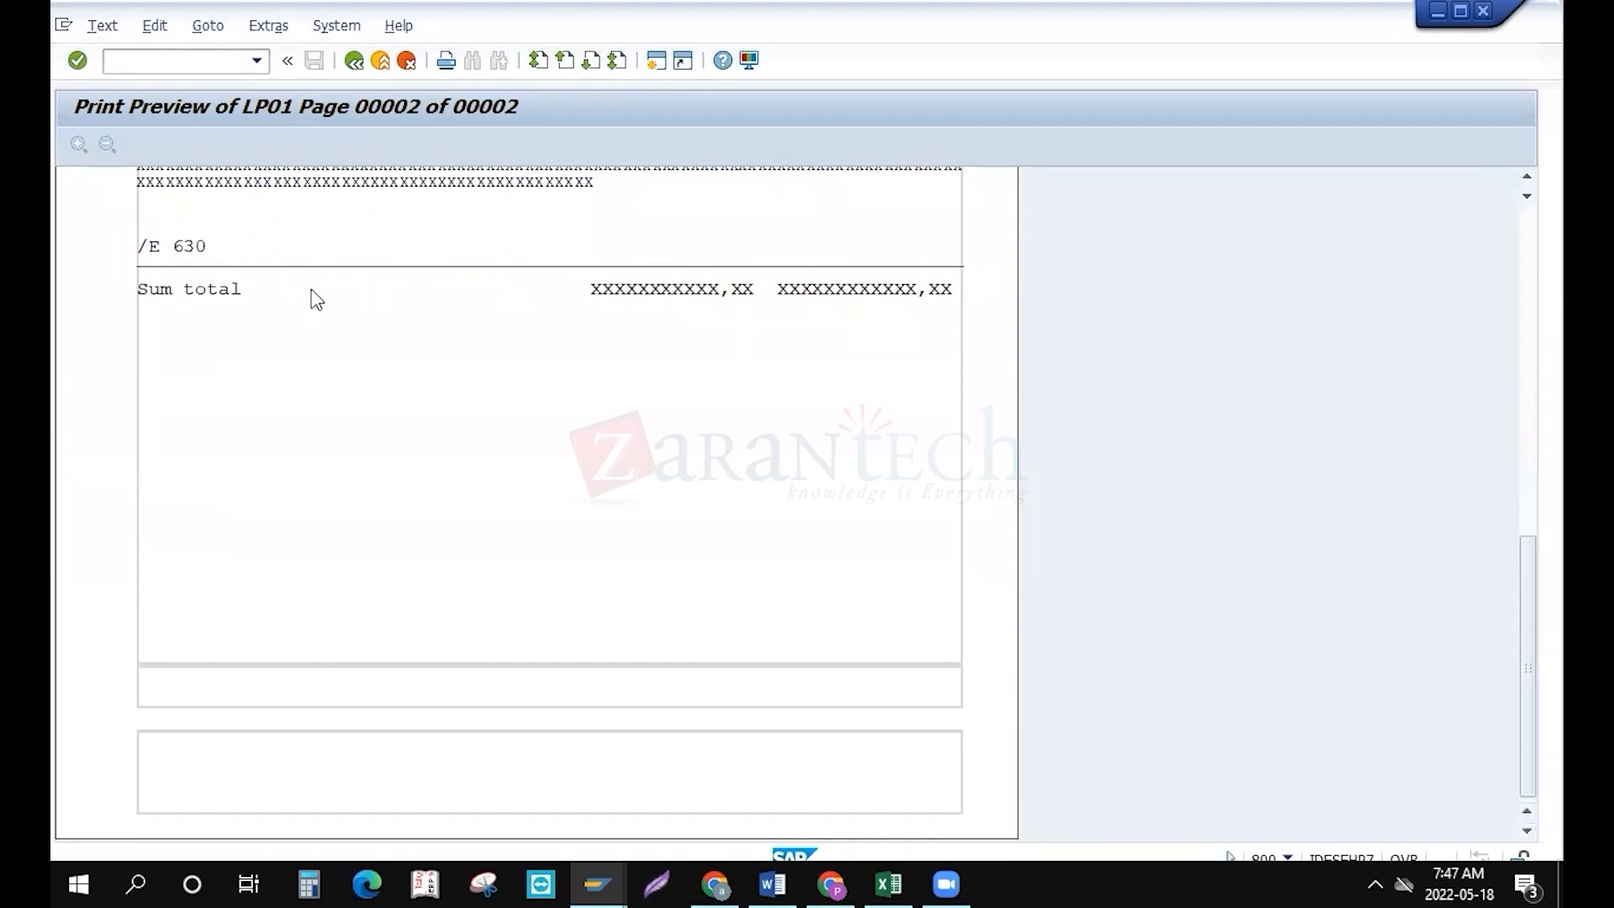
pyautogui.click(1528, 231)
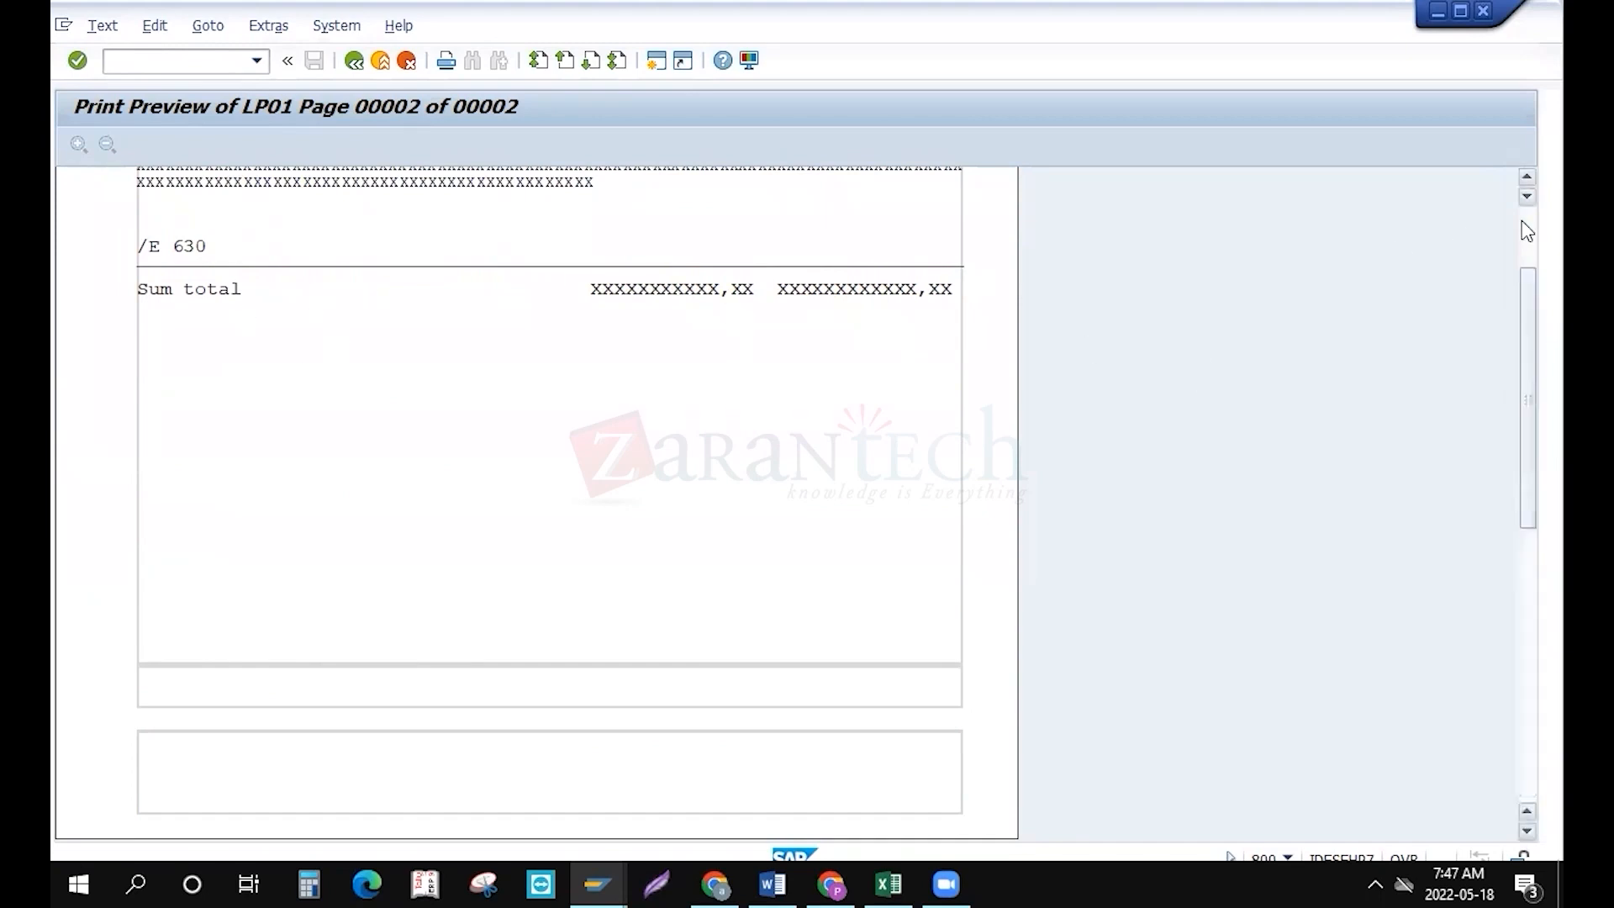
# Leave the preview and assign Payment Advice Note (Germany), F110_D_AVIS, as the form for the payment advice
pyautogui.press('F3')
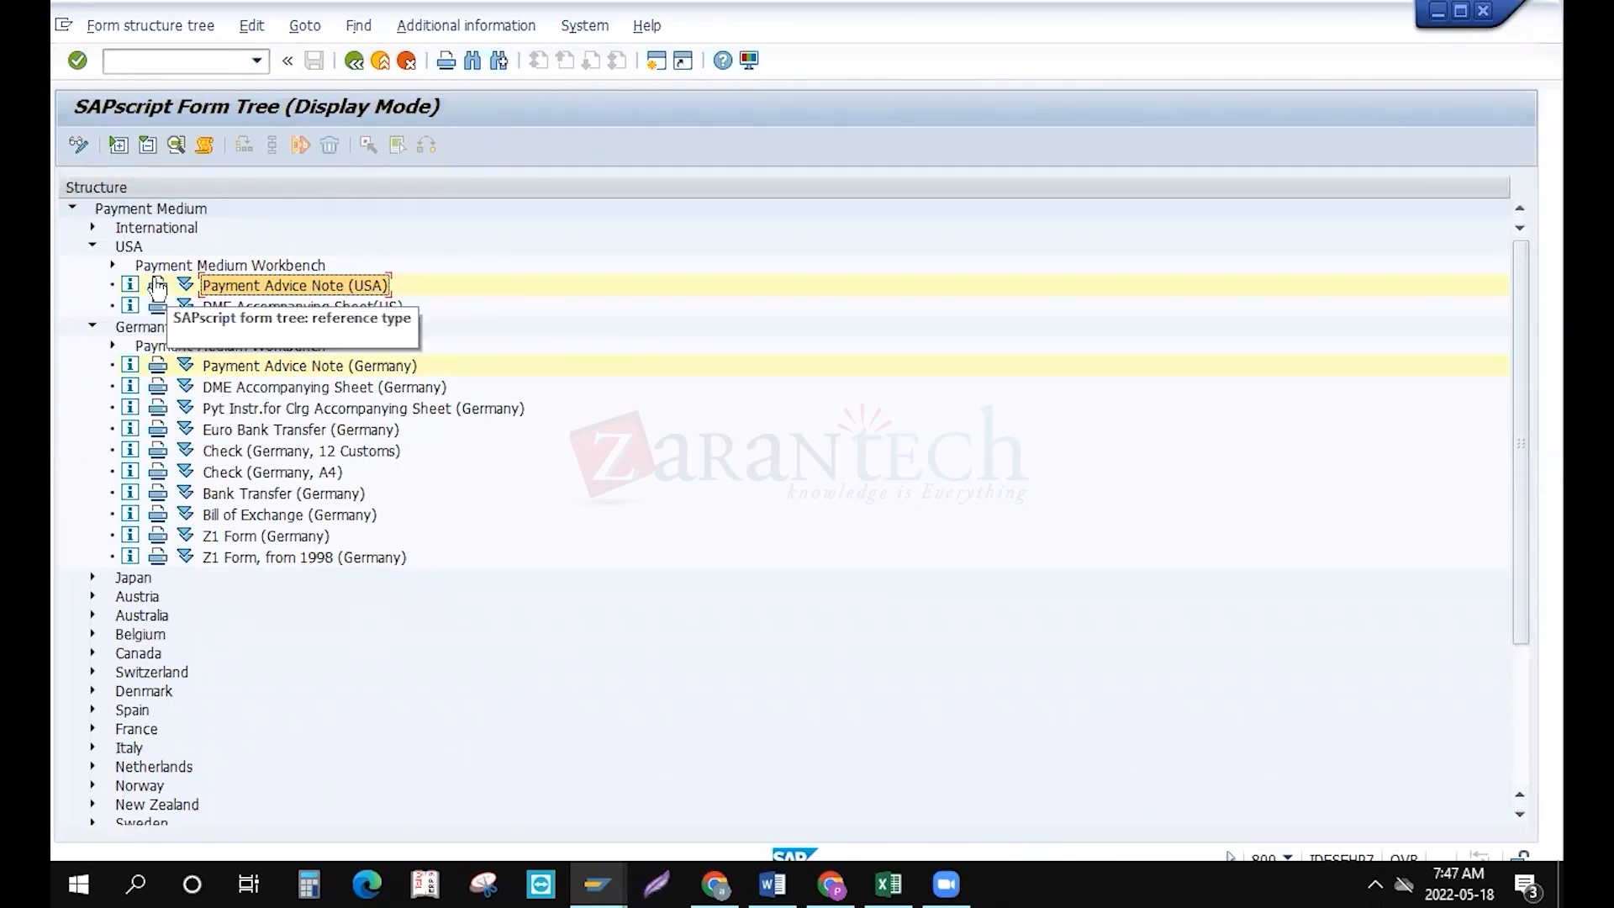
pyautogui.click(354, 61)
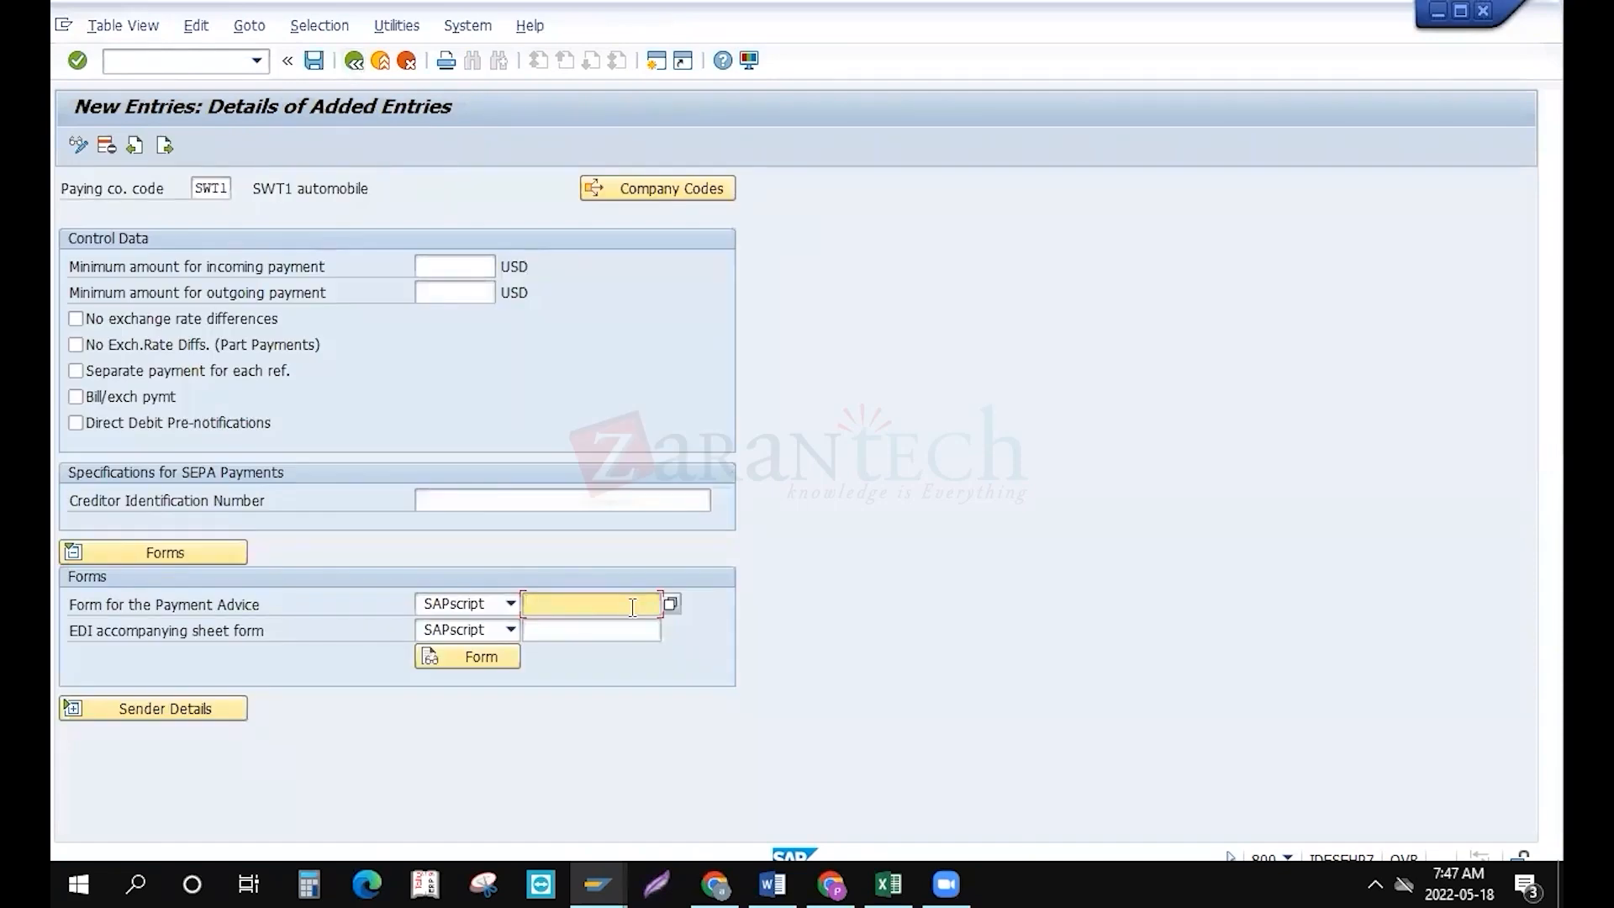
pyautogui.click(670, 604)
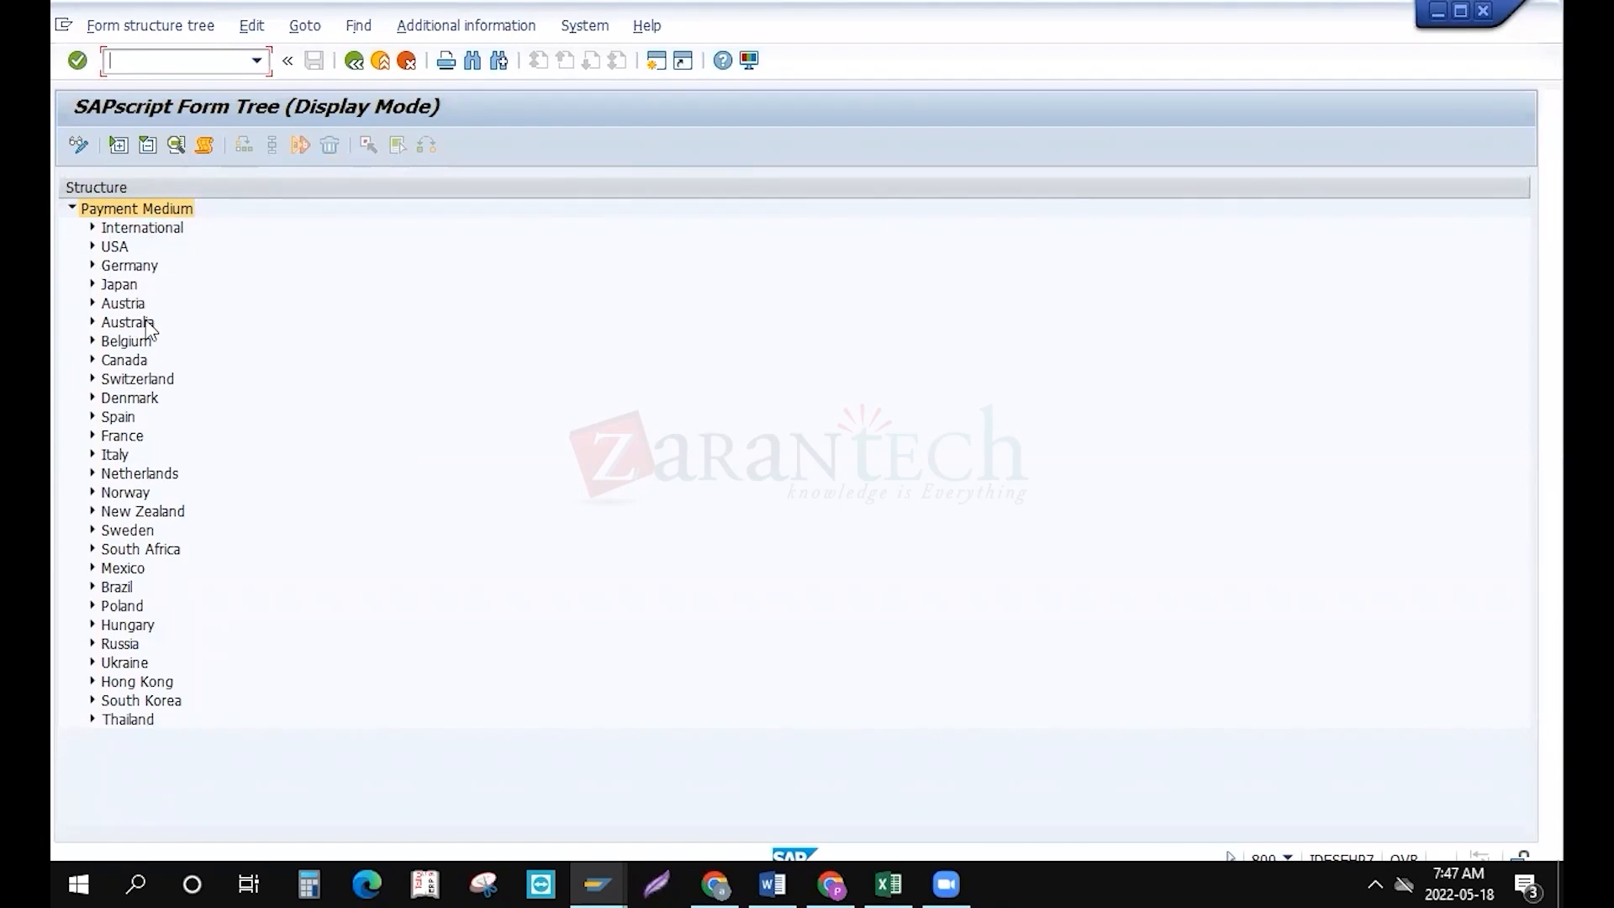
pyautogui.click(93, 266)
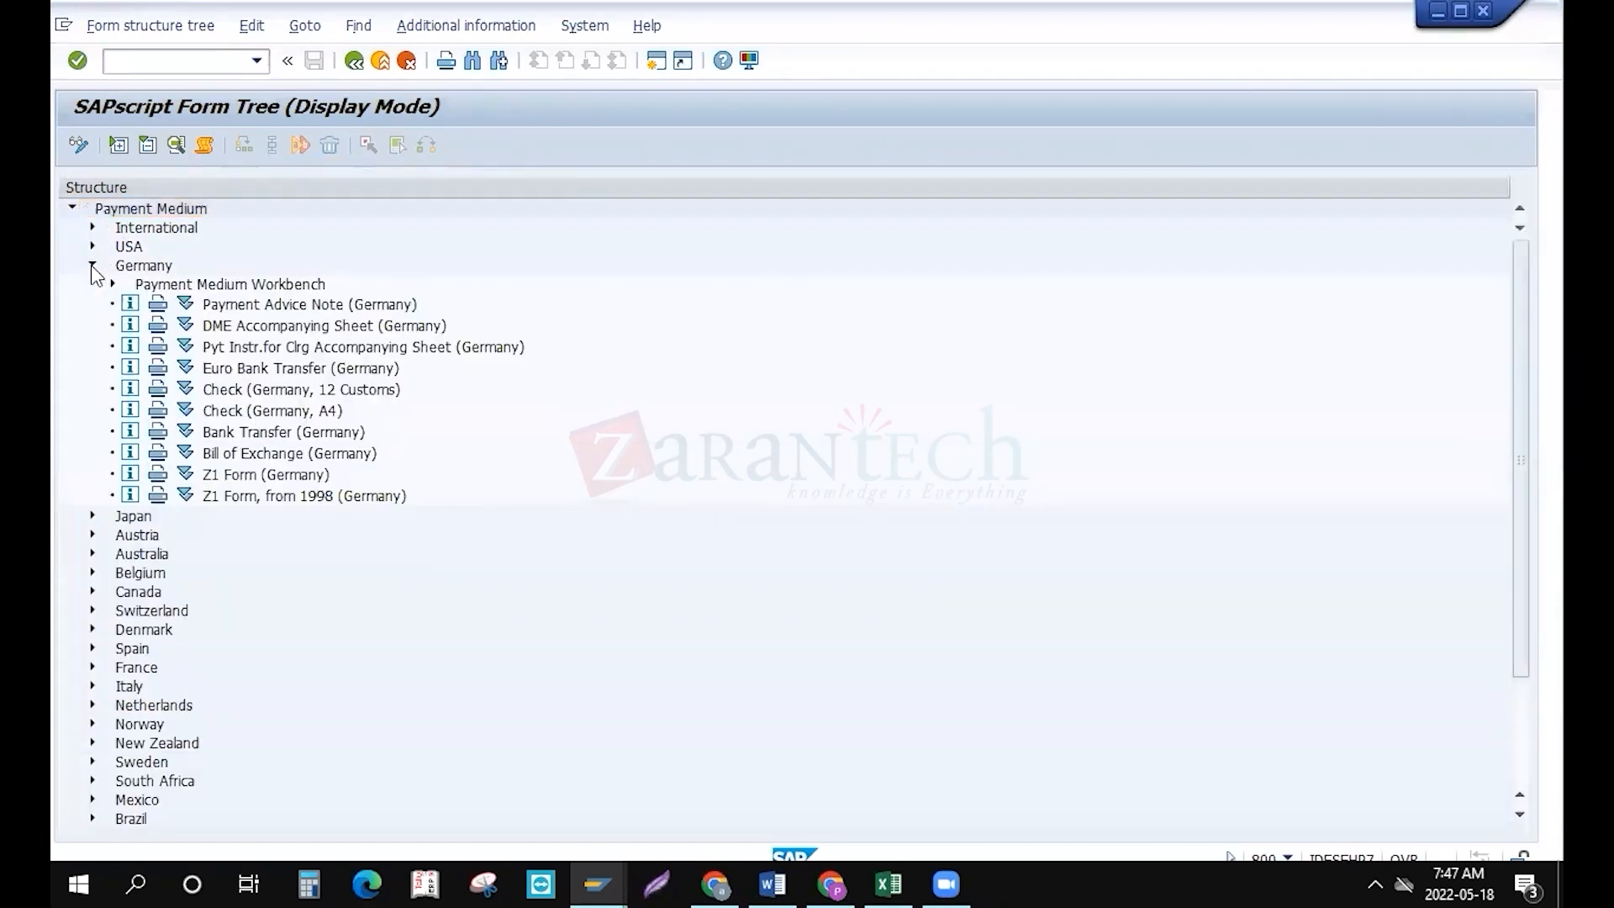
pyautogui.click(158, 305)
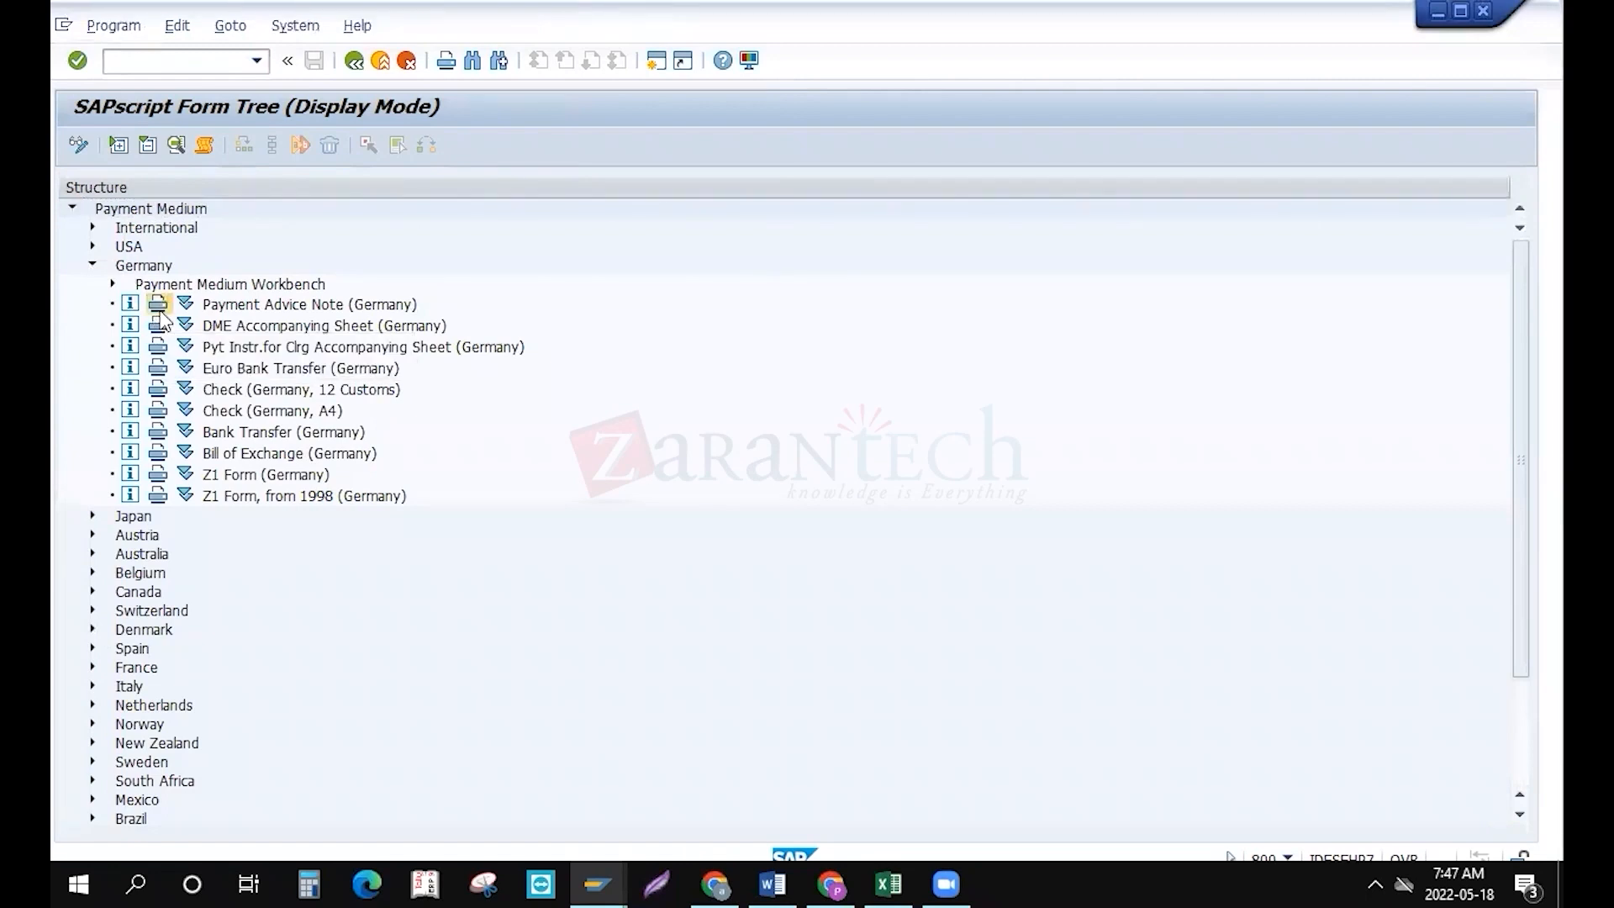
pyautogui.press('Escape')
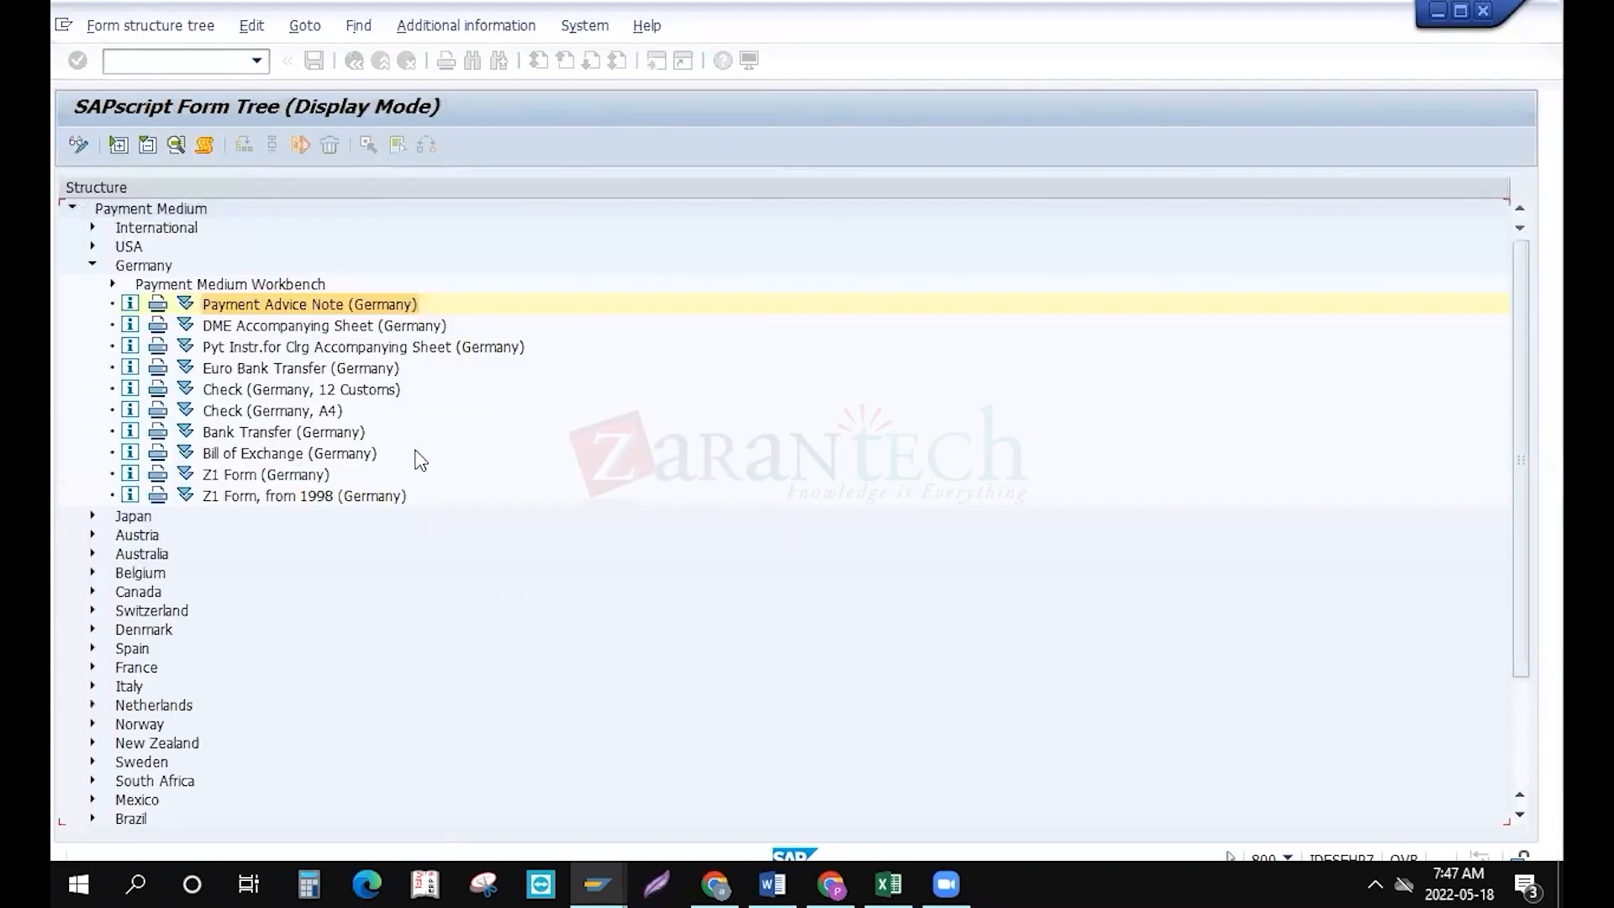
pyautogui.doubleClick(232, 306)
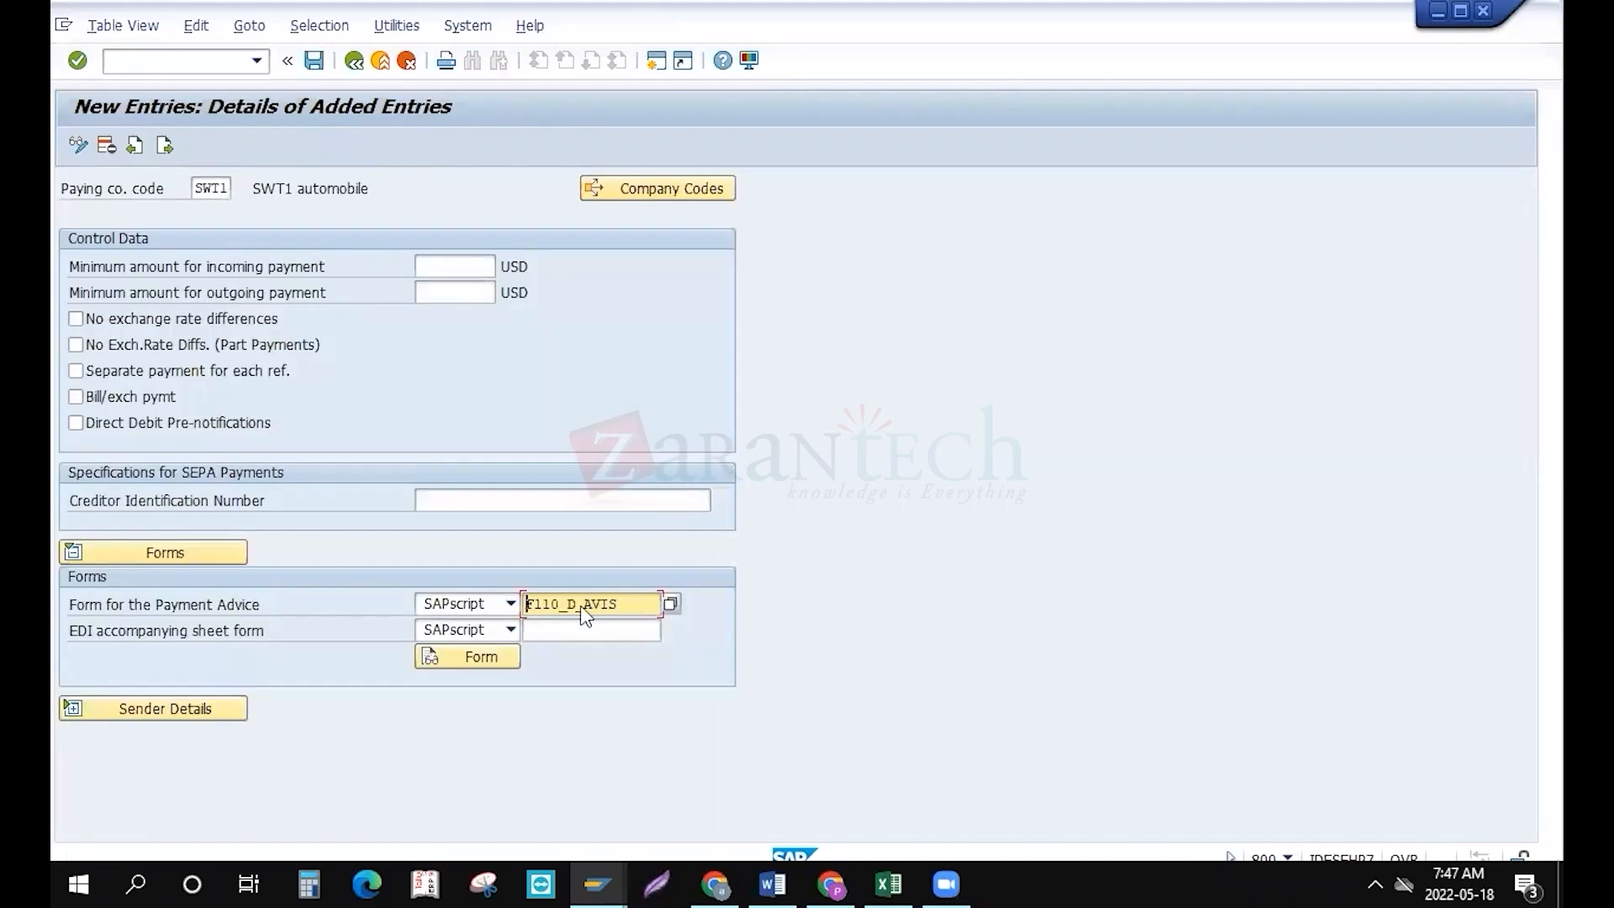
# Assign Payment Advice Note (Germany), F110_D_AVIS, as the EDI accompanying sheet form
pyautogui.click(633, 605)
pyautogui.click(632, 628)
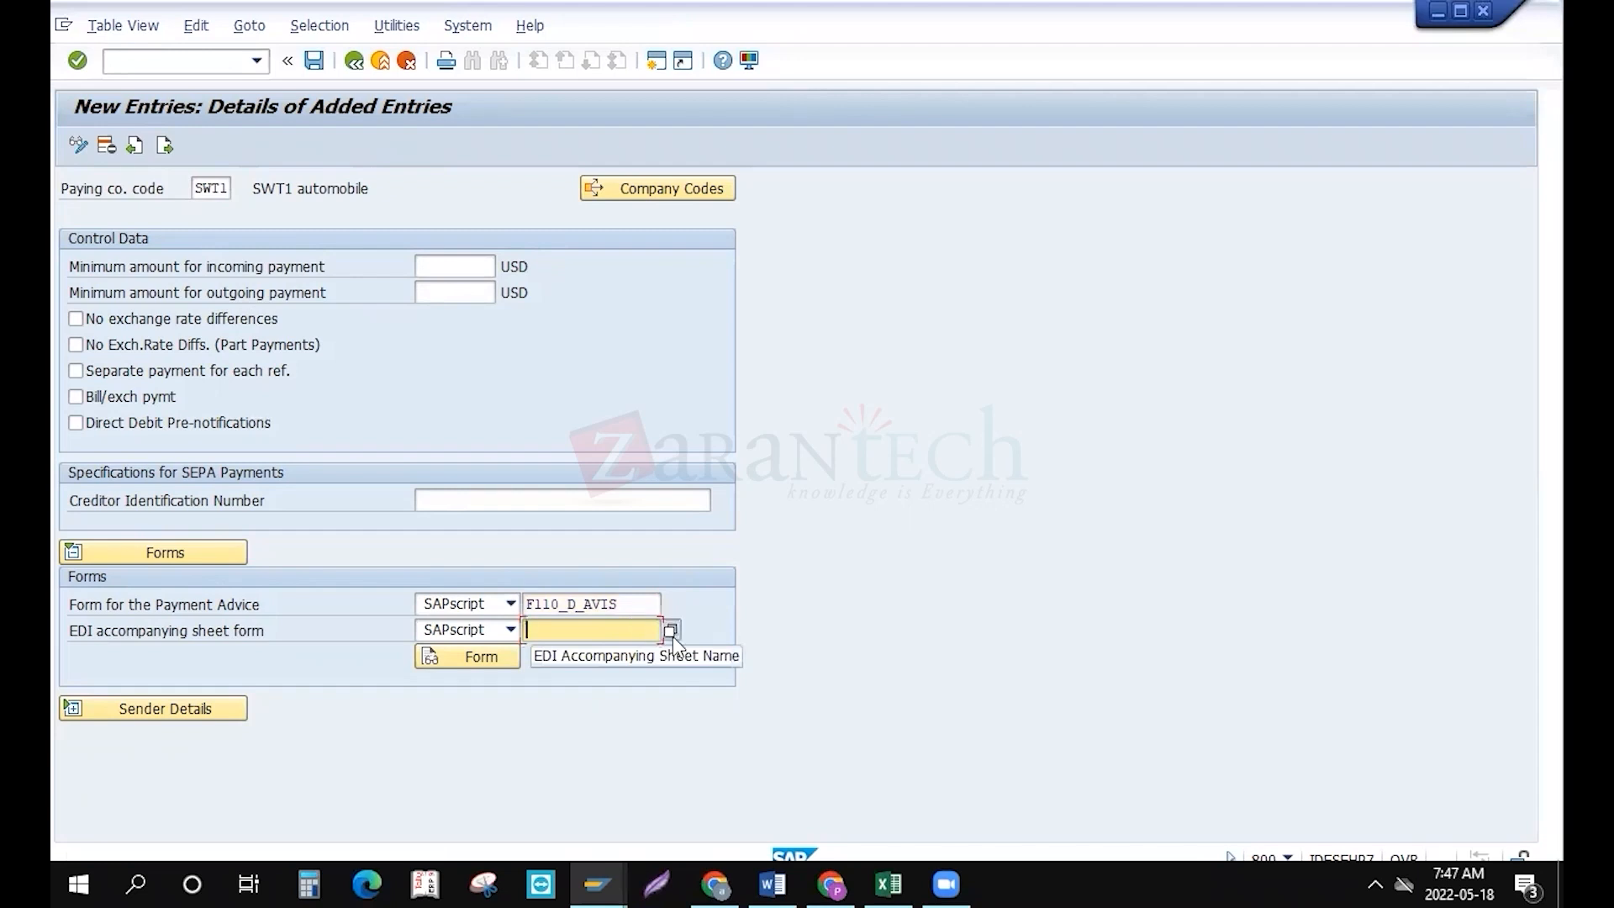
pyautogui.click(672, 632)
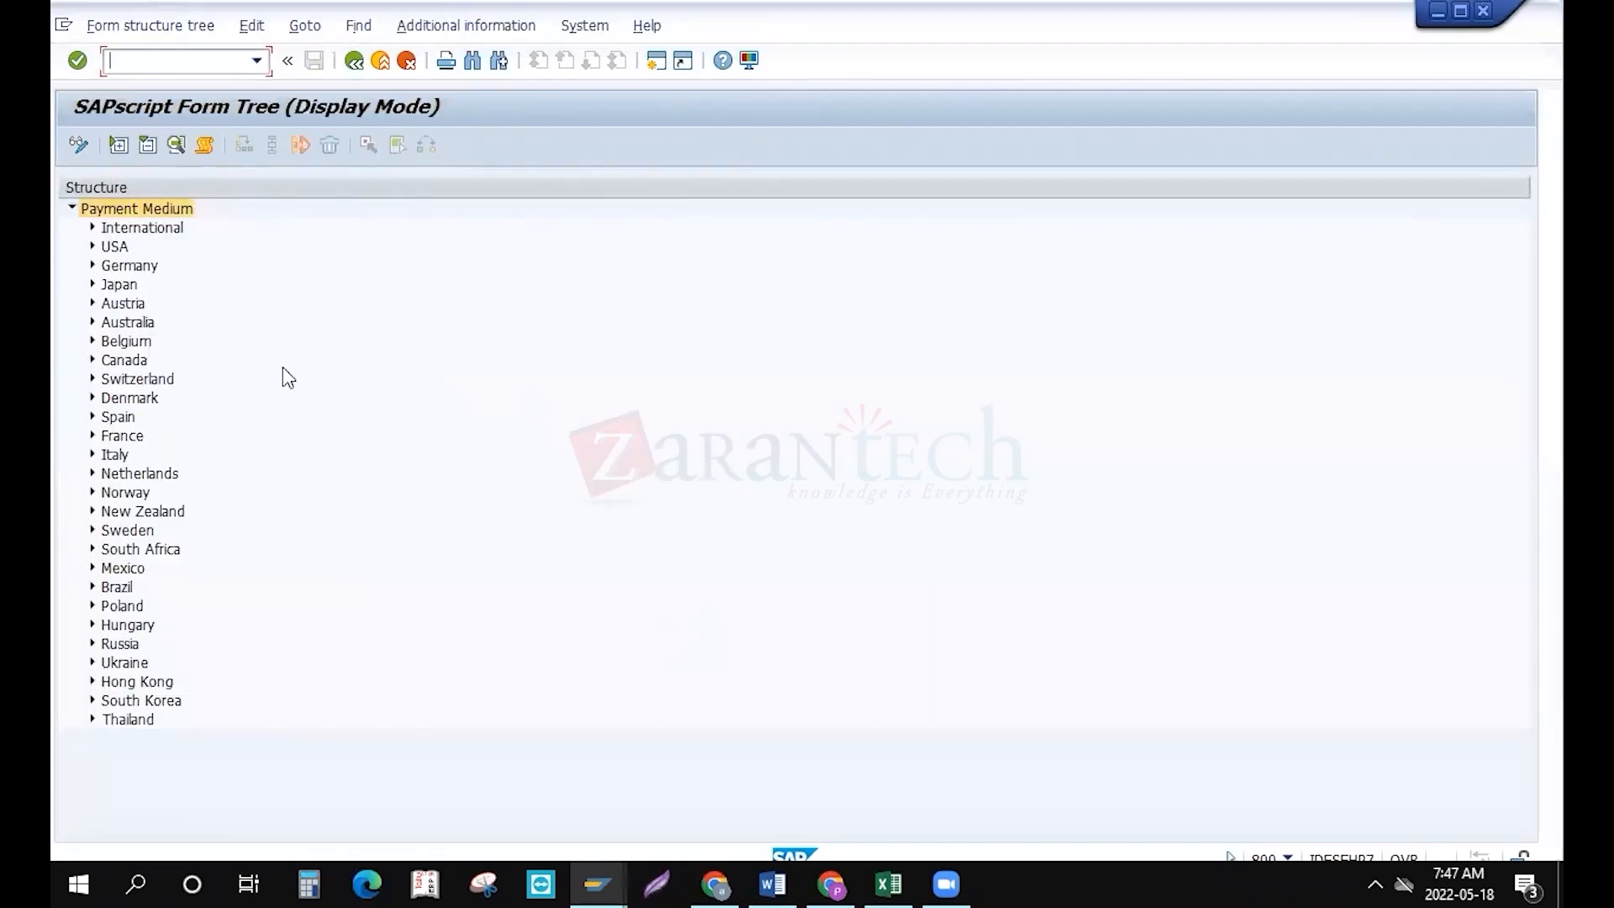
pyautogui.click(92, 266)
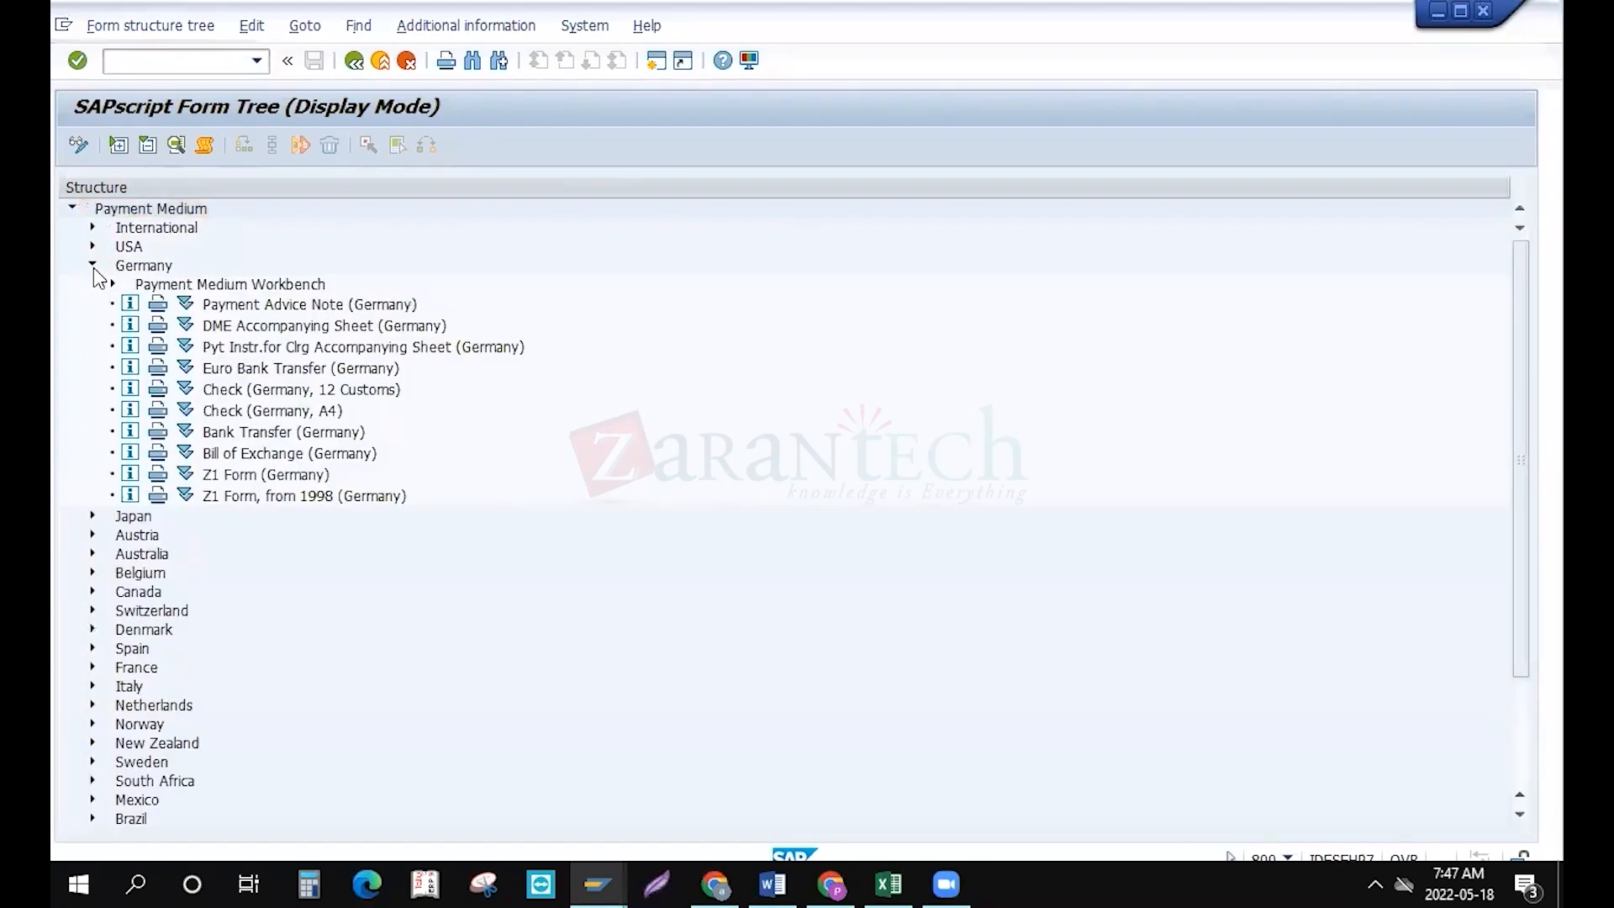
pyautogui.doubleClick(305, 305)
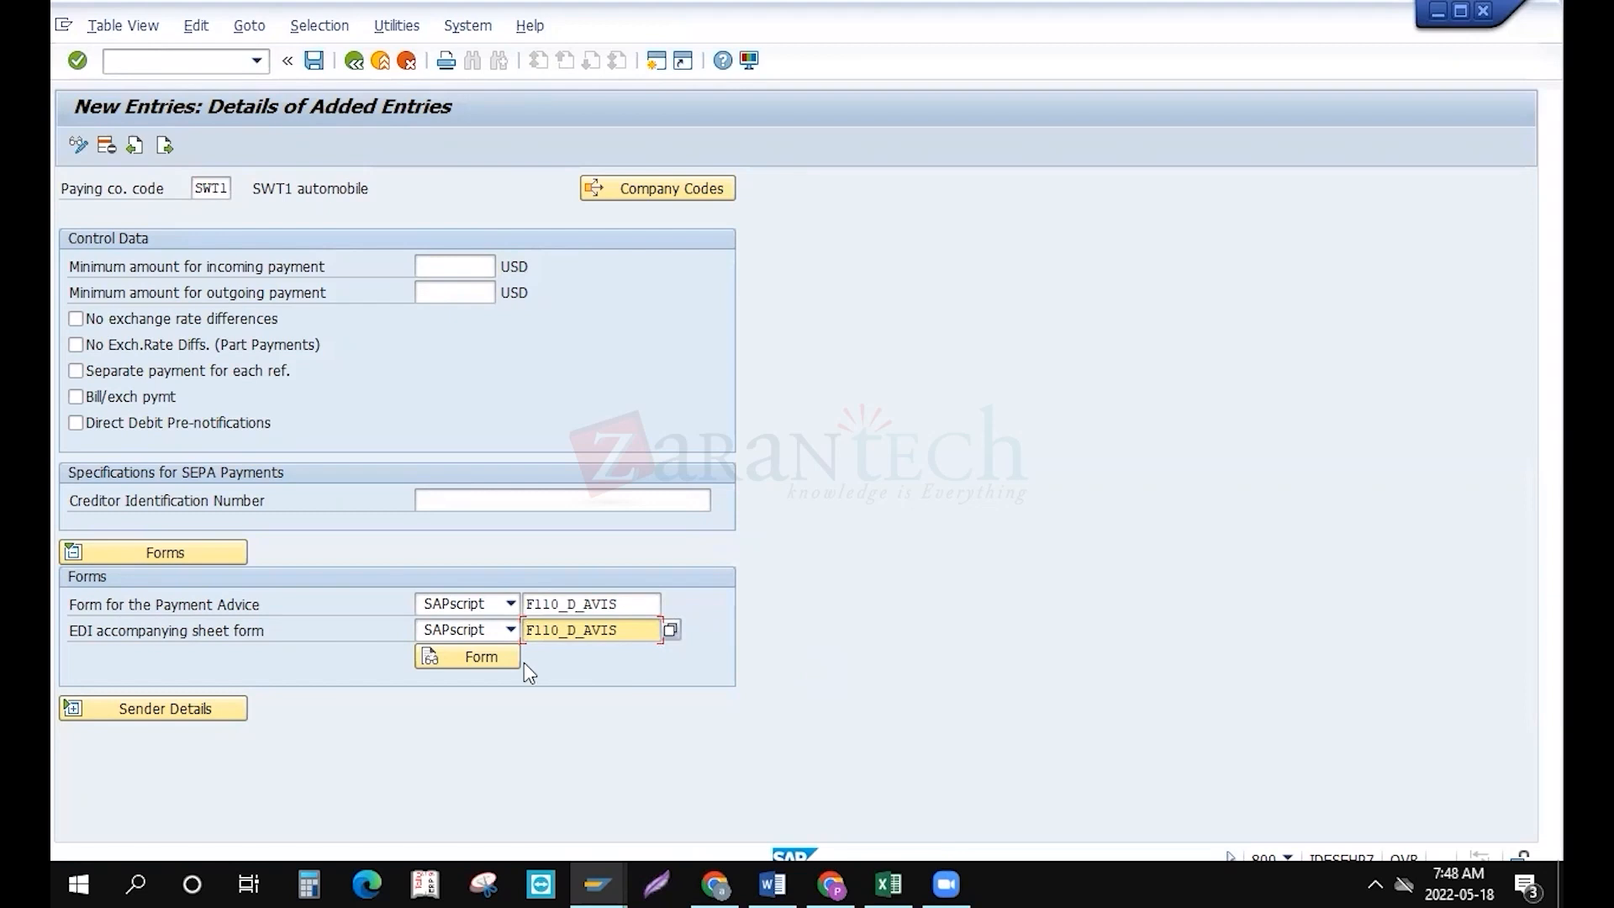
# Display the definition of form F110_D_AVIS, examine its header and page windows, and return to the paying company code details
pyautogui.click(479, 660)
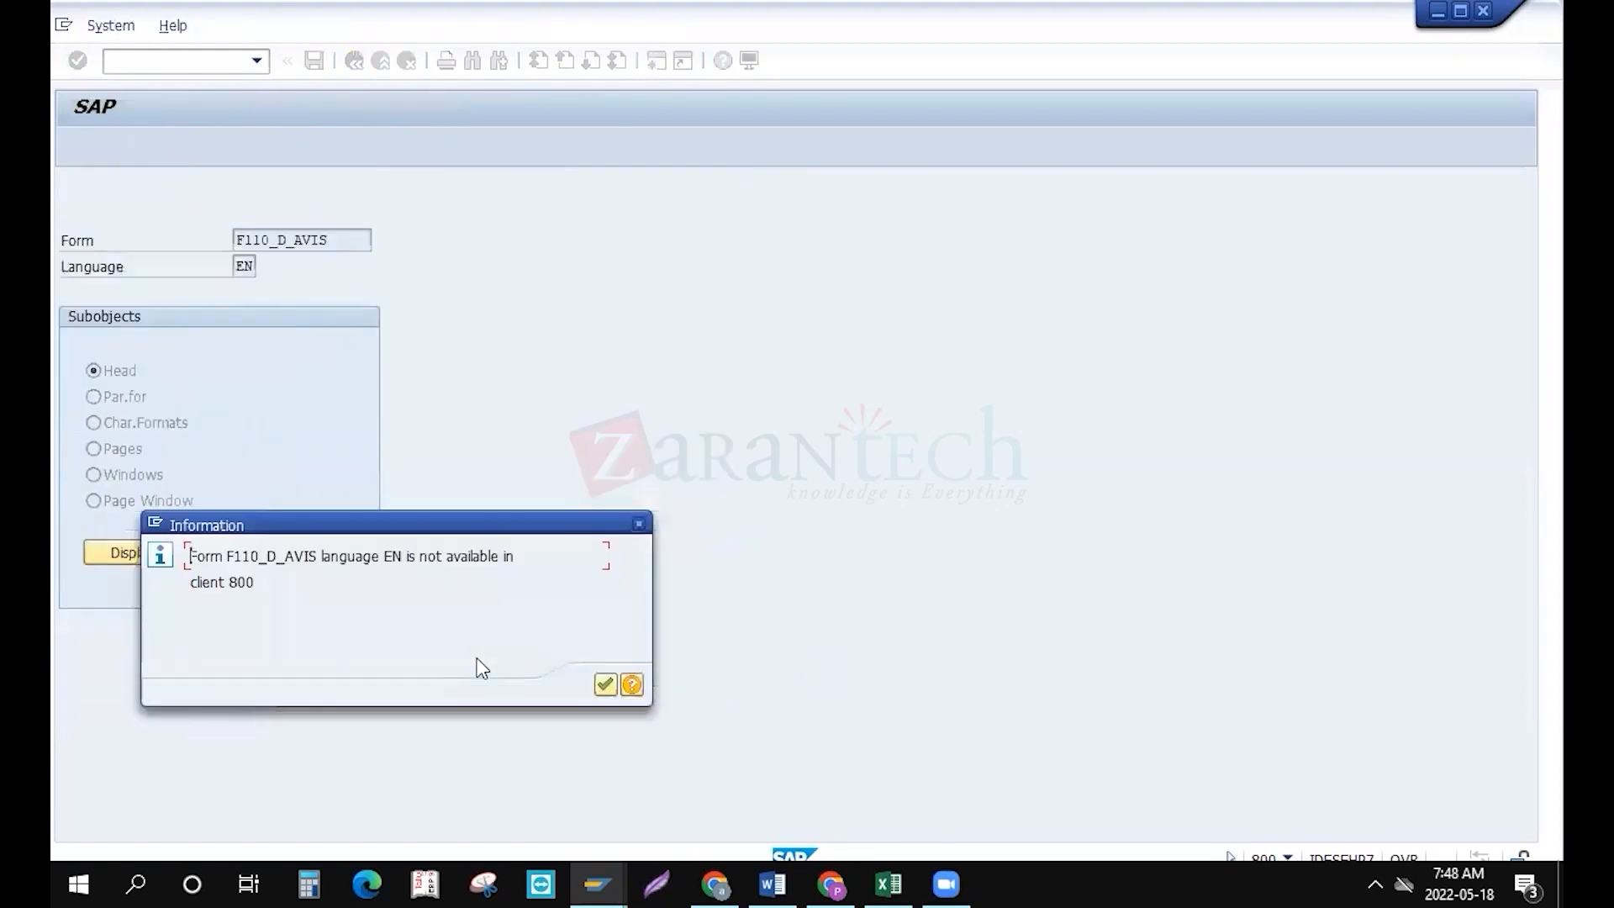
pyautogui.click(605, 684)
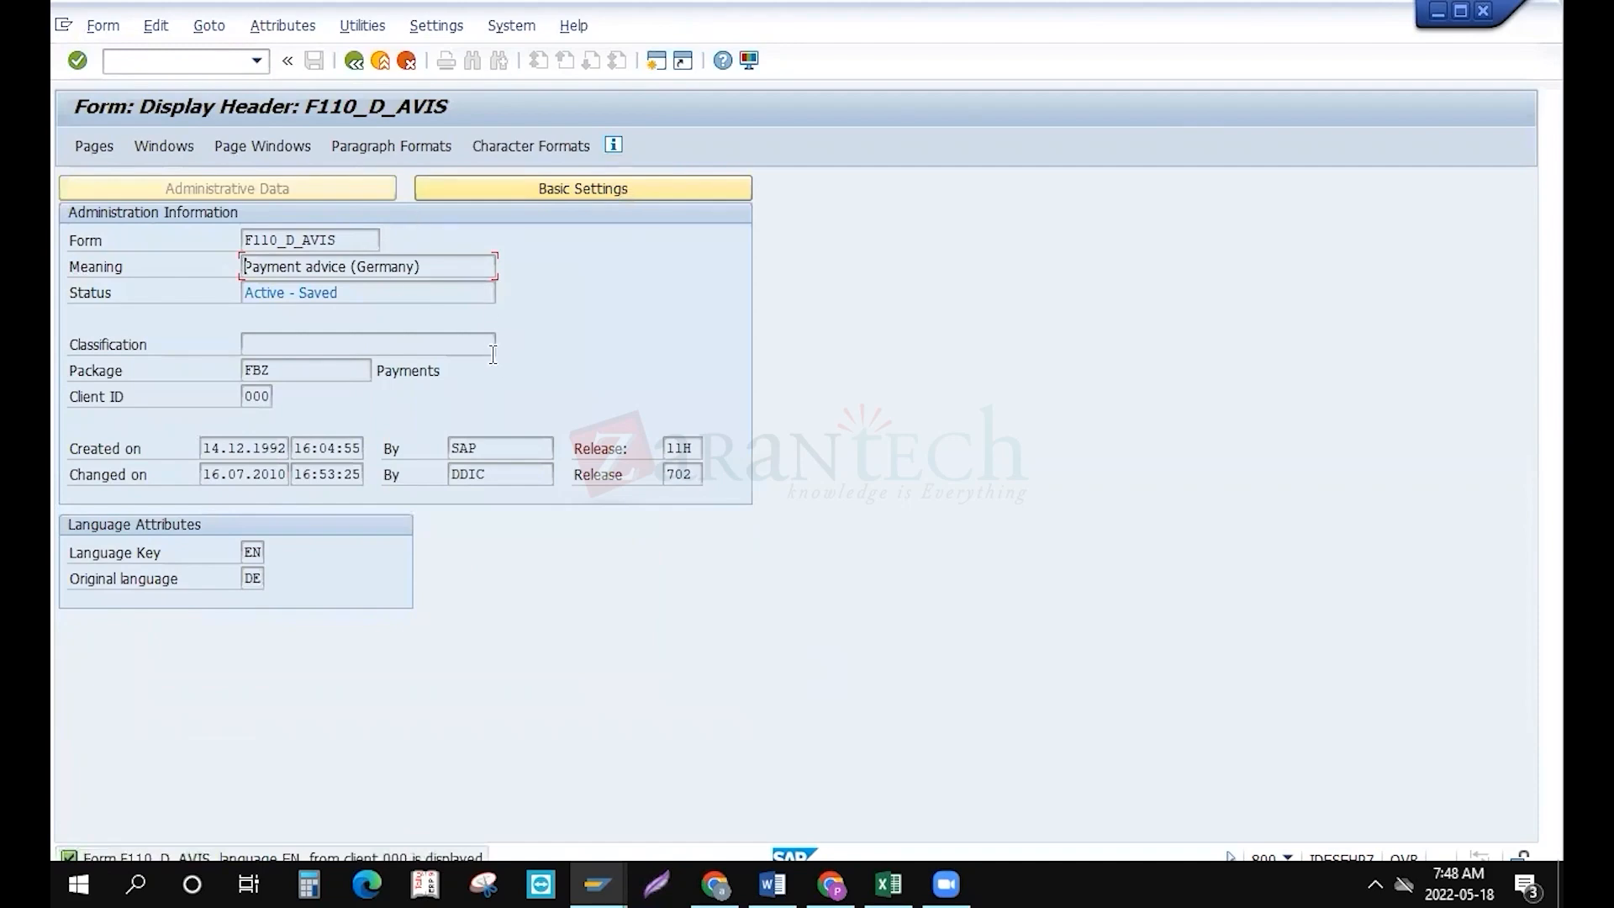
pyautogui.click(382, 146)
pyautogui.click(261, 150)
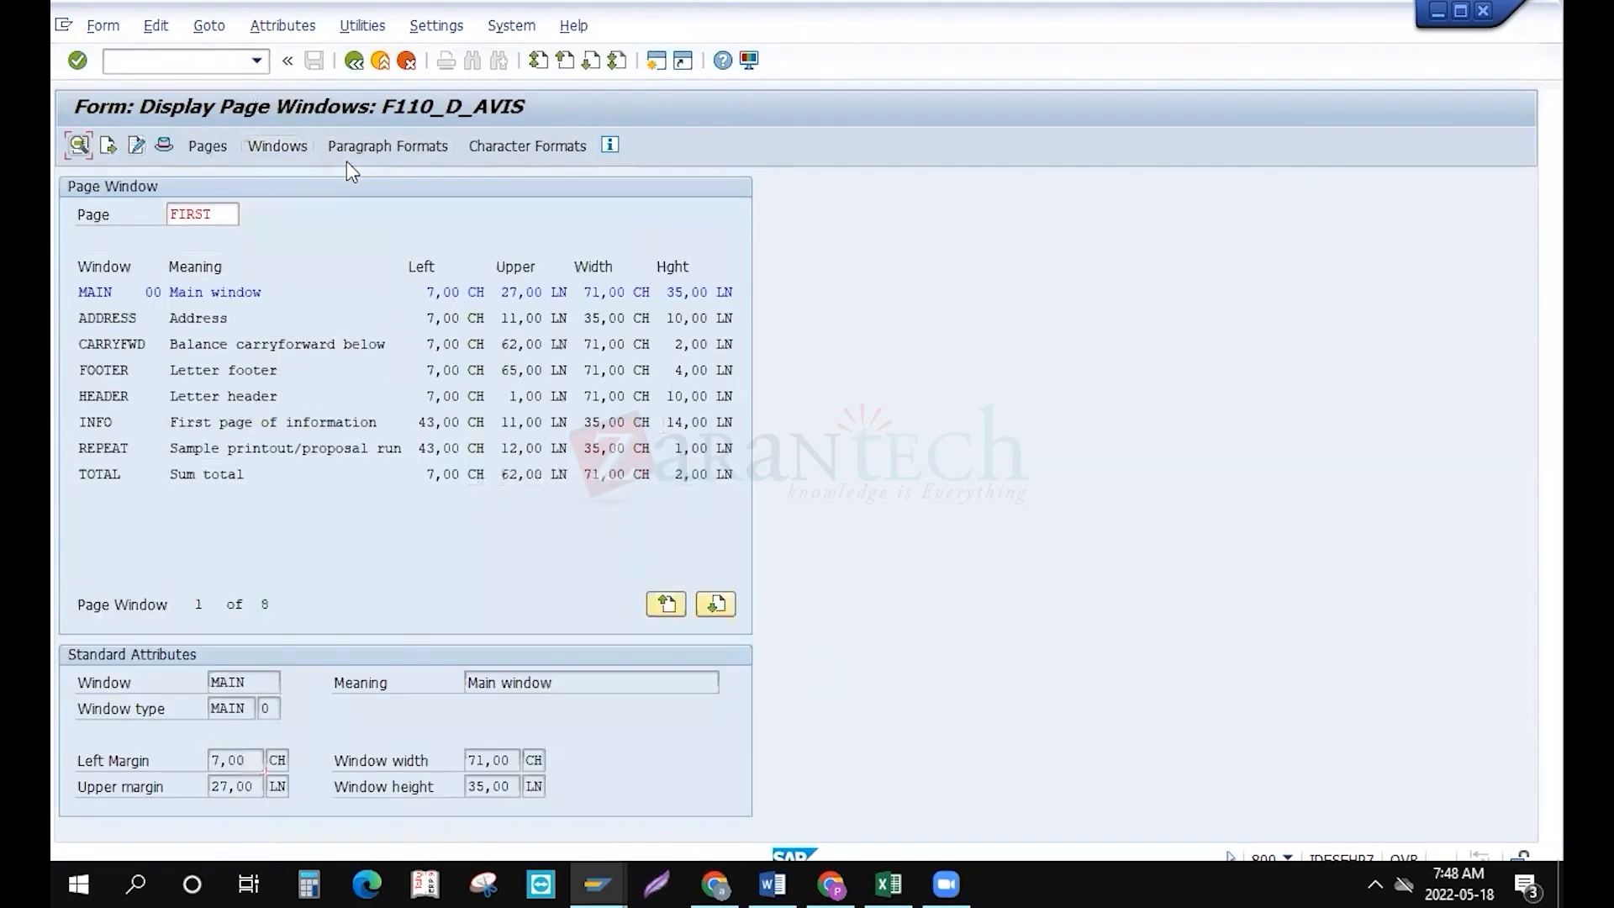
pyautogui.click(509, 149)
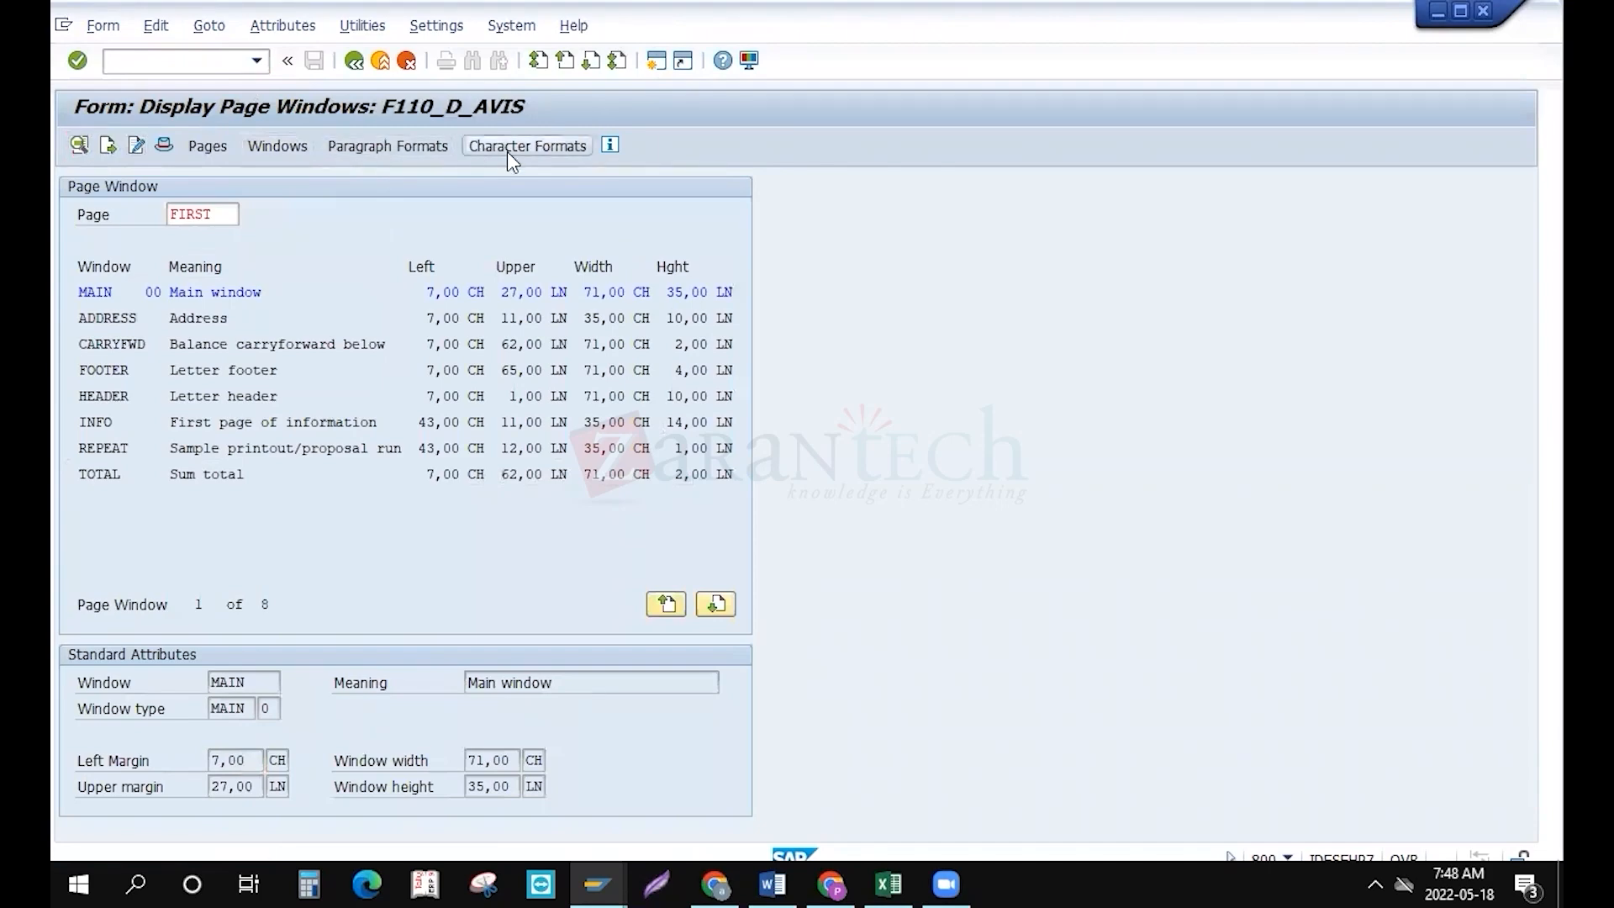
pyautogui.click(328, 153)
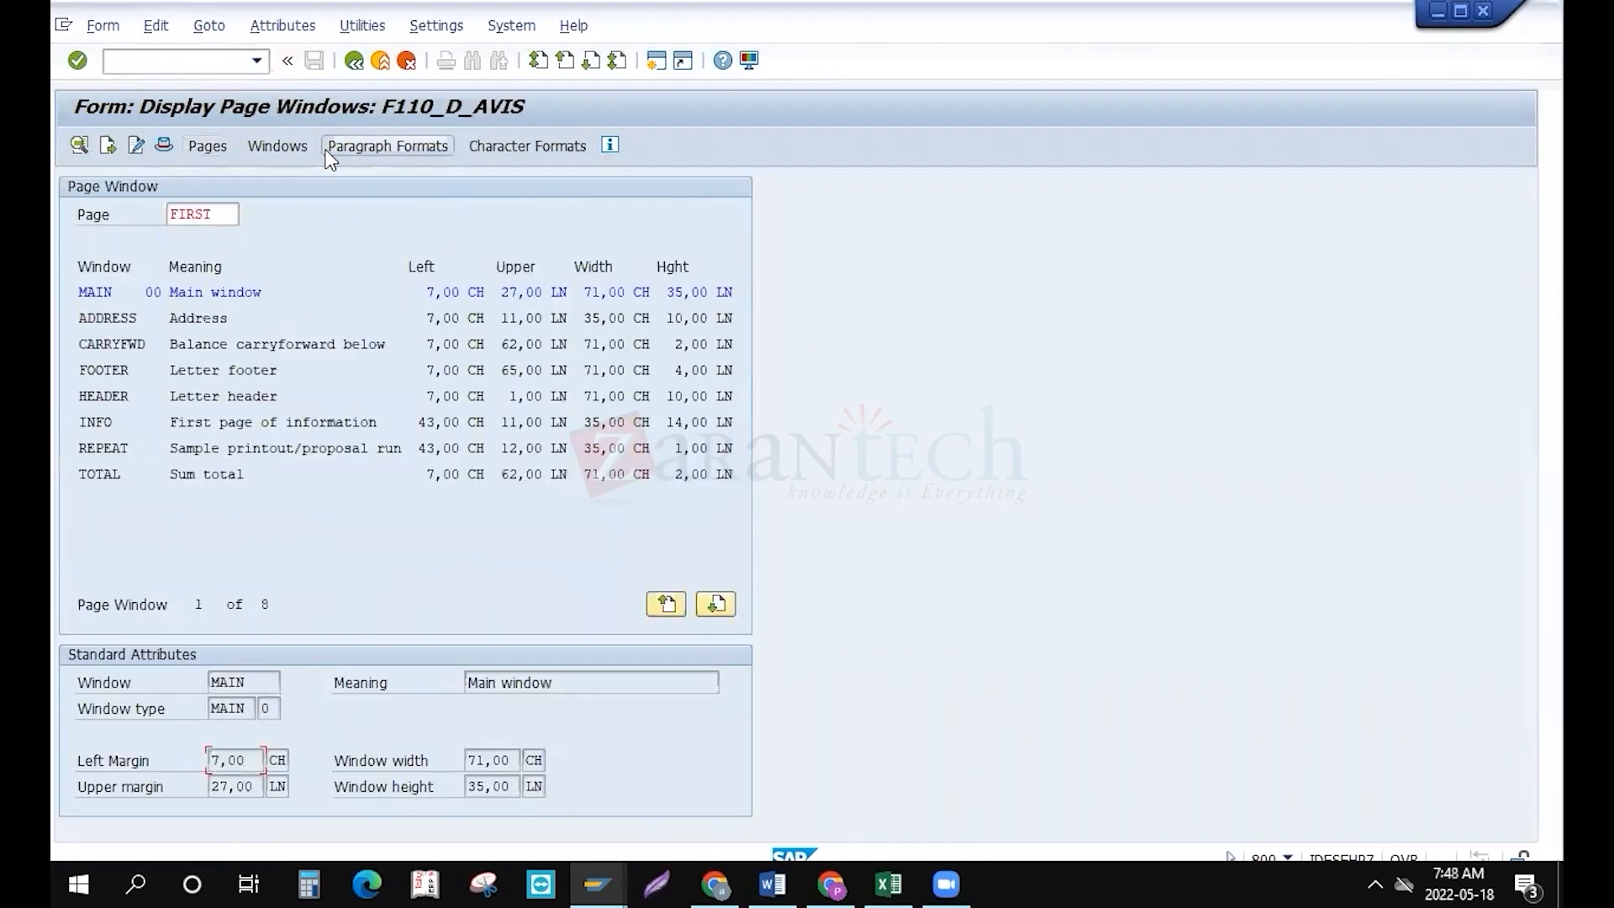
pyautogui.press('F3')
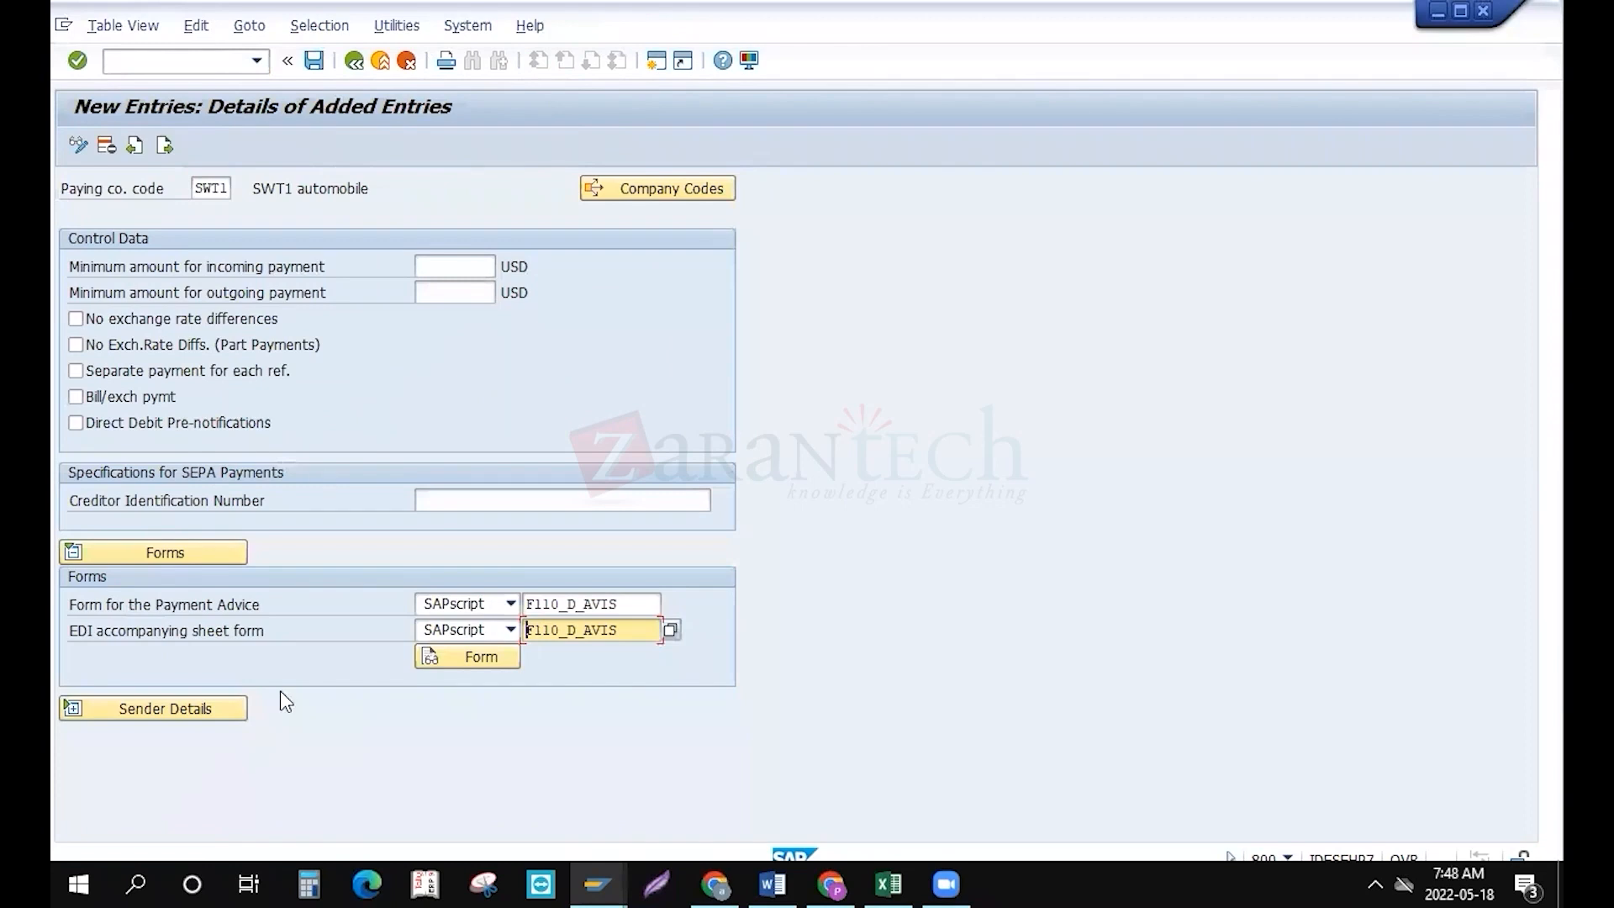
# Expand the sender details and set the SAPscript text ID to ADRS with ADRS_HEADER as the letter header
pyautogui.click(77, 713)
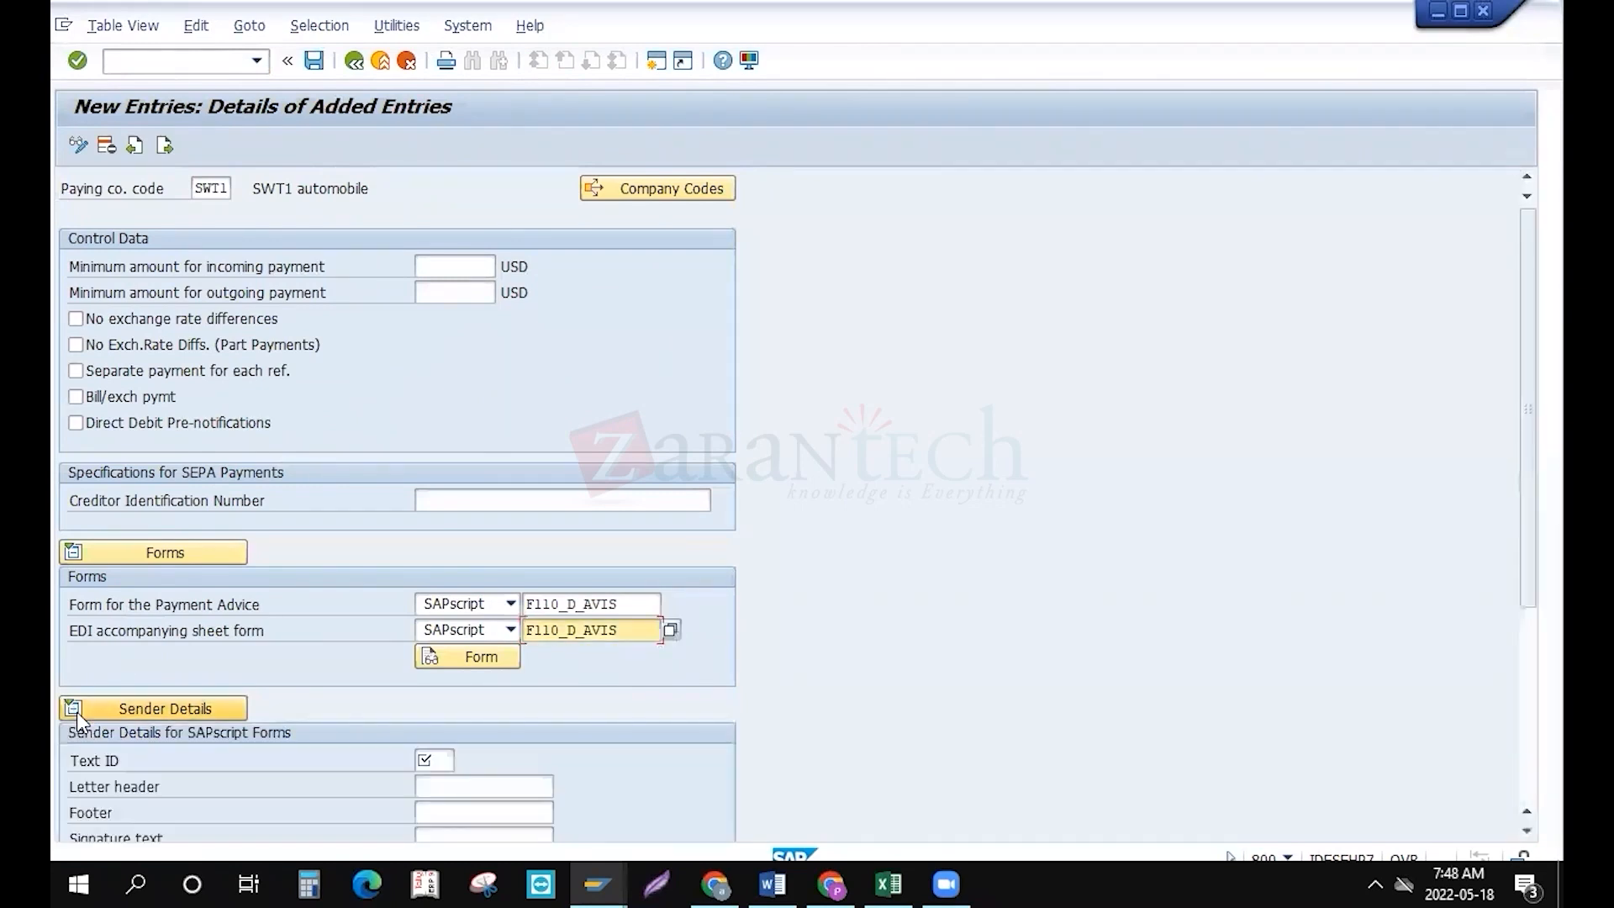
pyautogui.click(1530, 660)
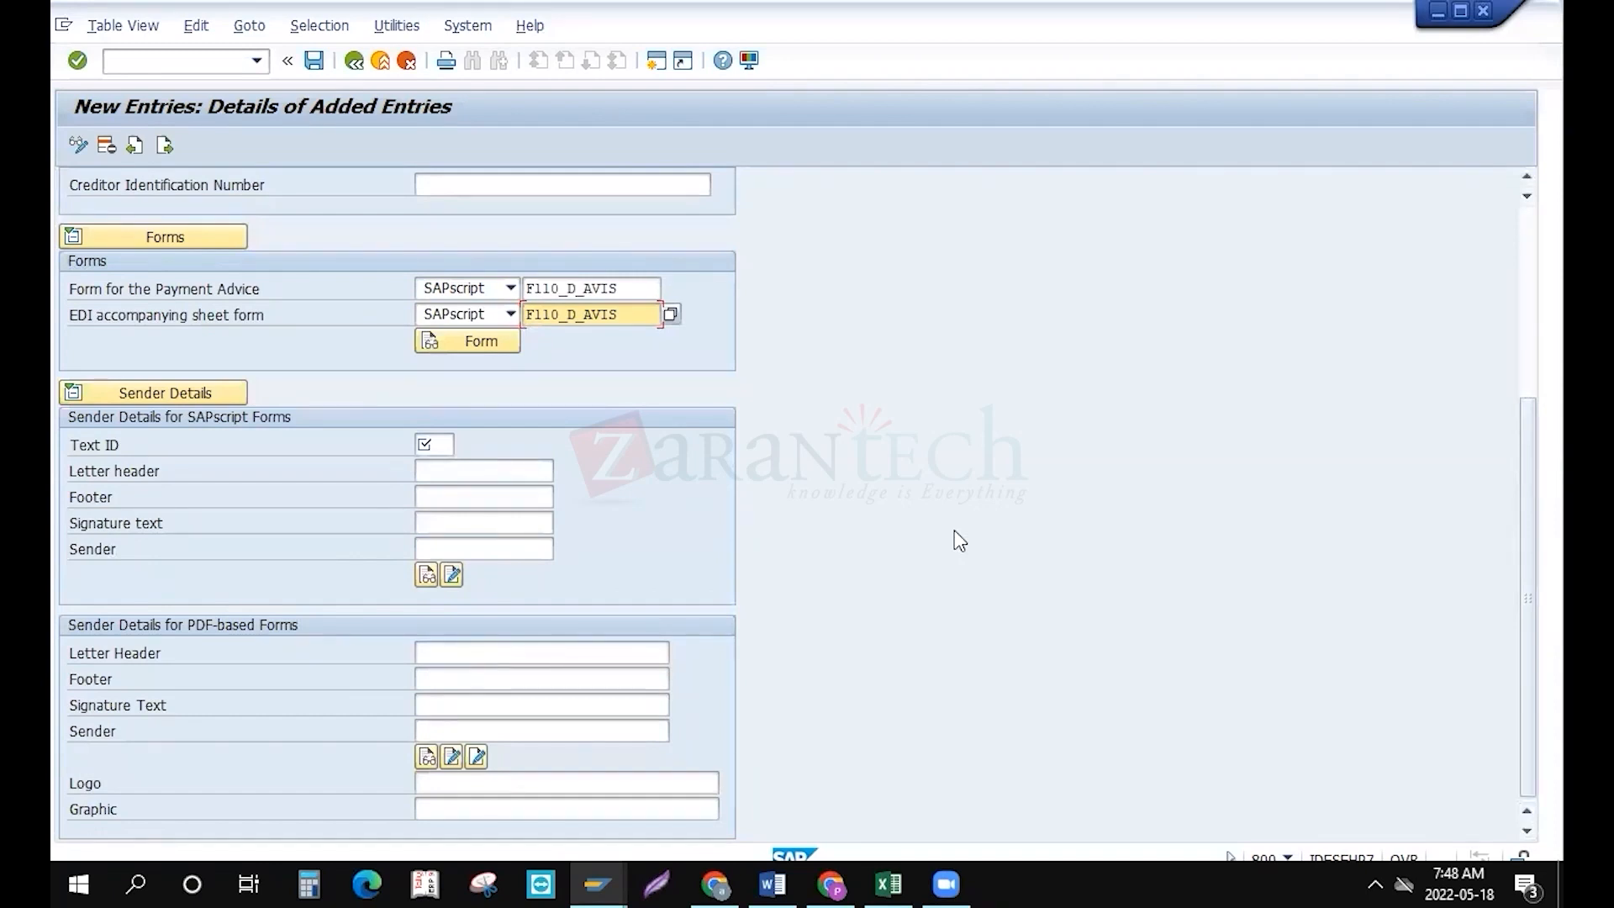
pyautogui.click(458, 657)
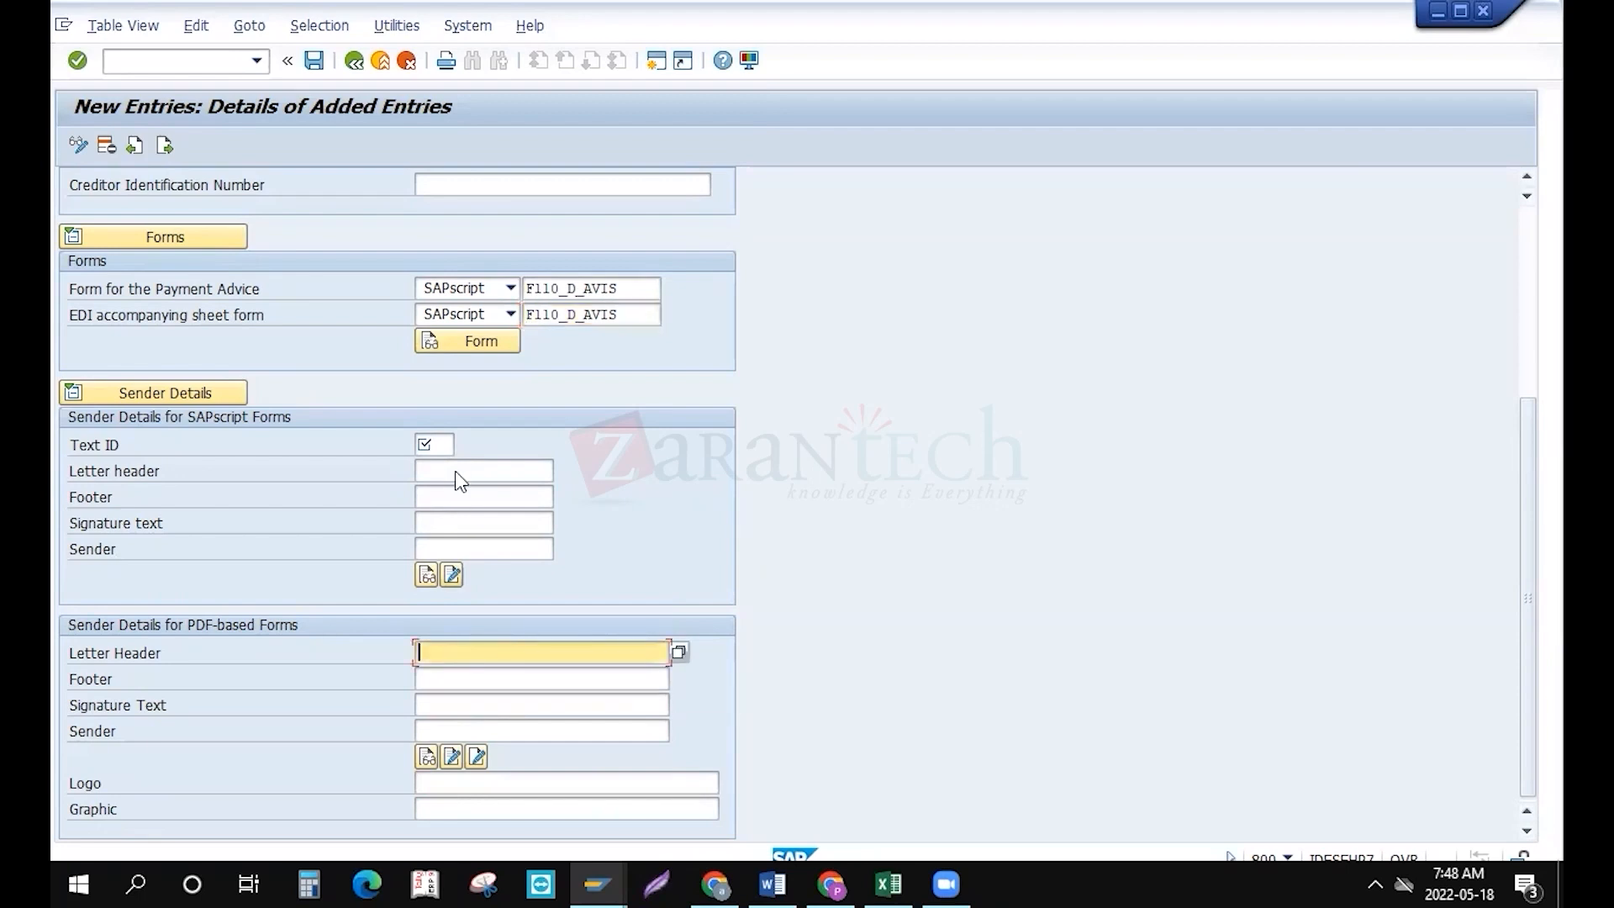
pyautogui.click(444, 439)
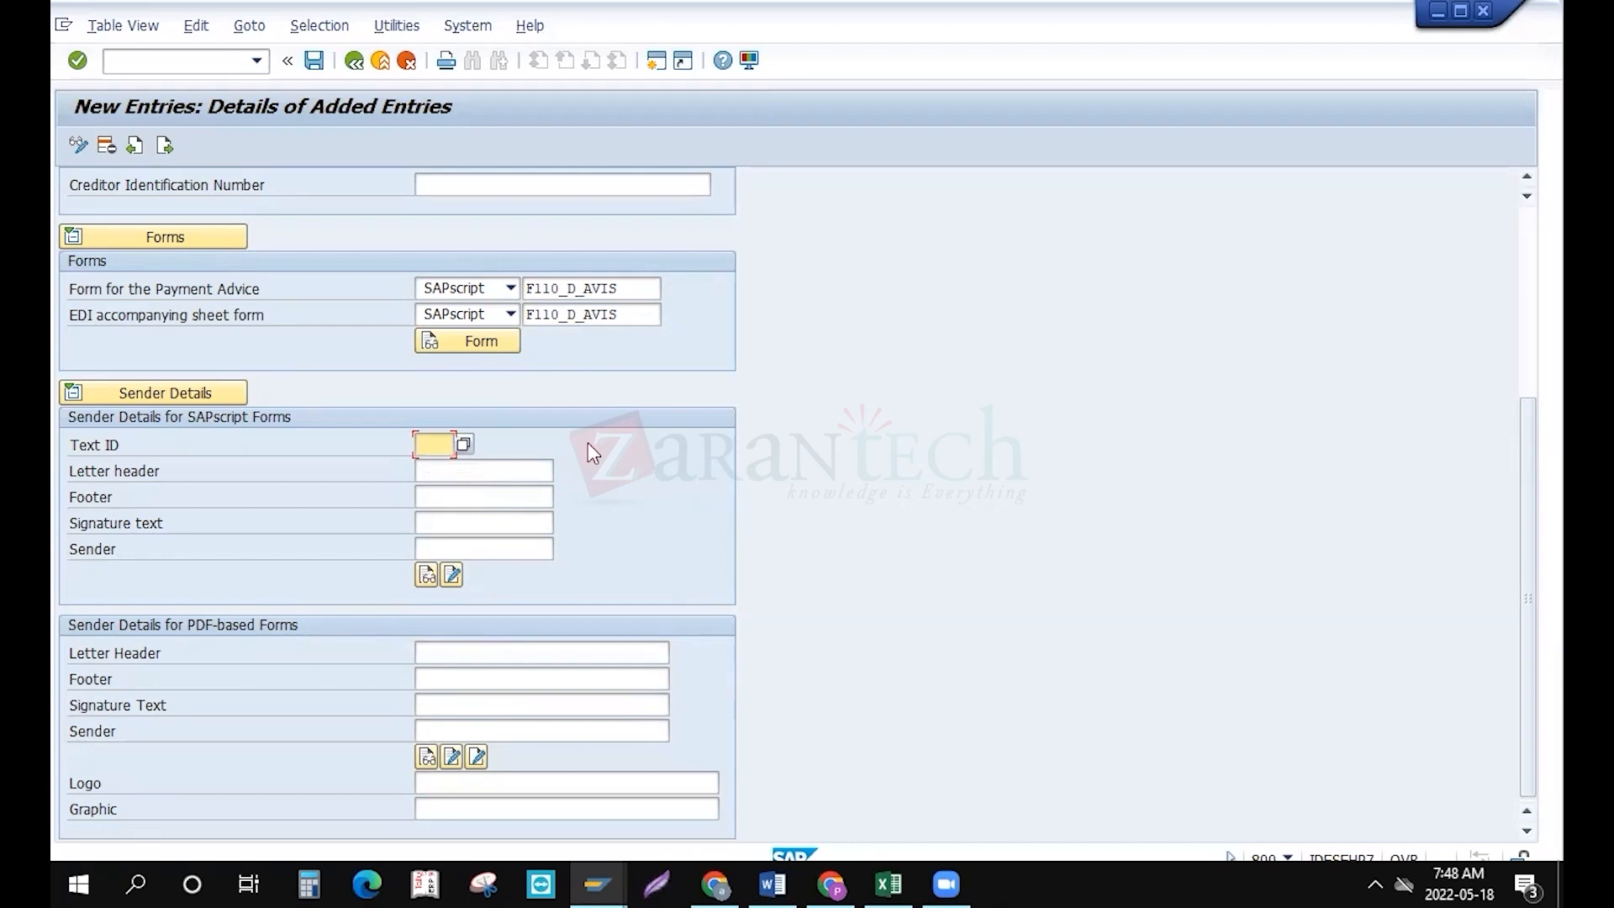
pyautogui.write('ad')
pyautogui.press('Tab')
pyautogui.write('ad')
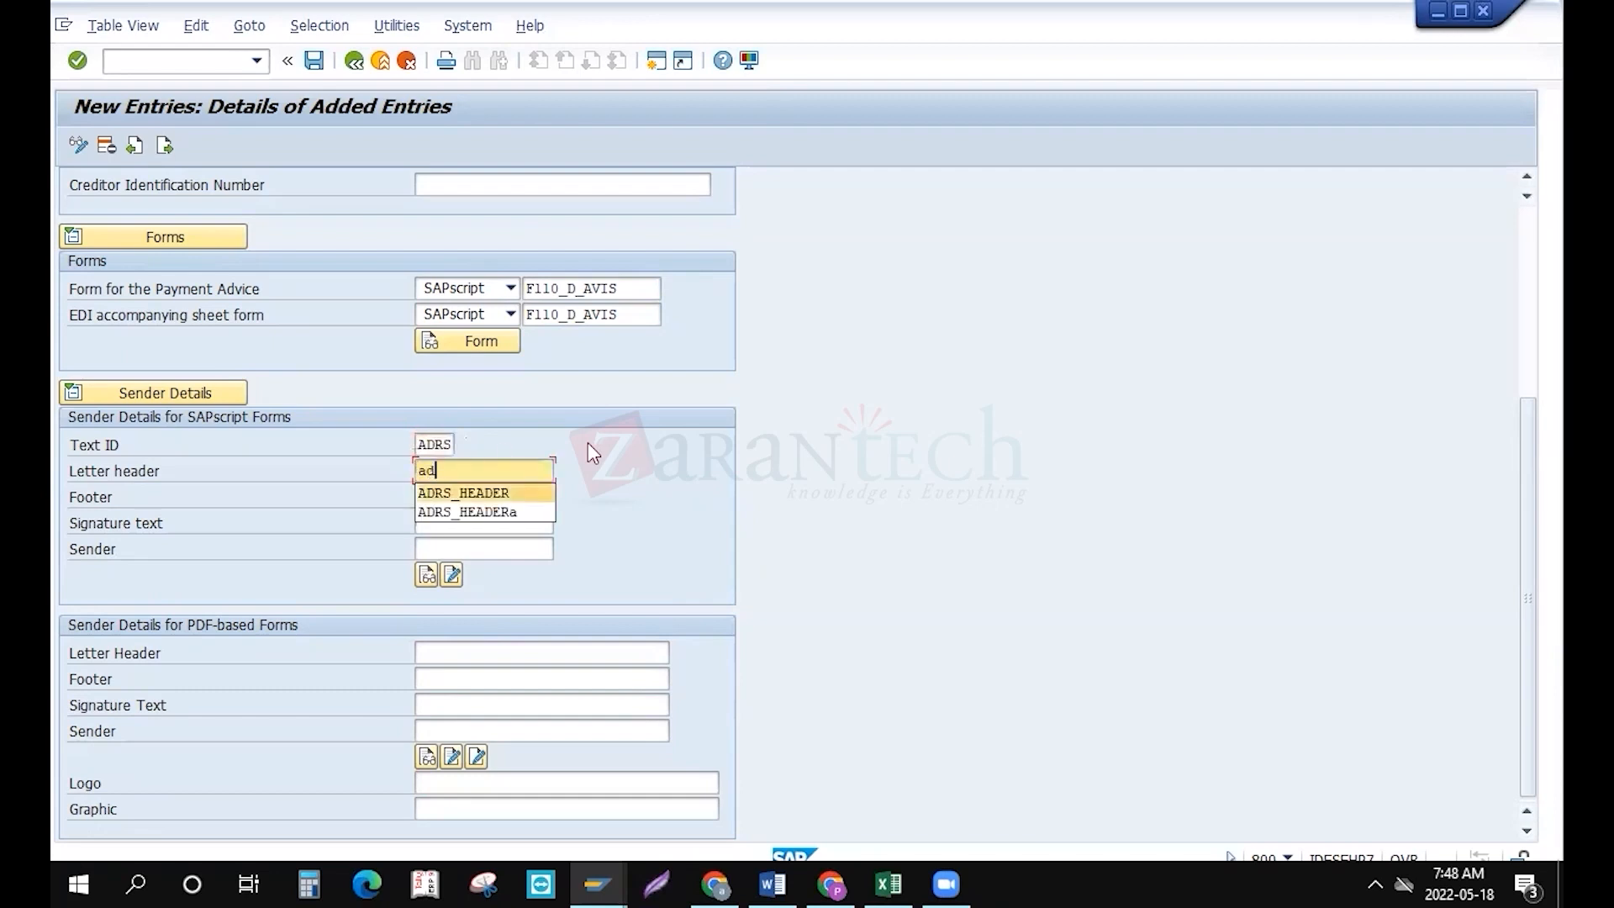
pyautogui.press('Tab')
# Complete the SAPscript sender details with footer ADRS_FOOTER, signature text ADRS_SGINATURE and sender ADRS_SENDER
pyautogui.write('ad')
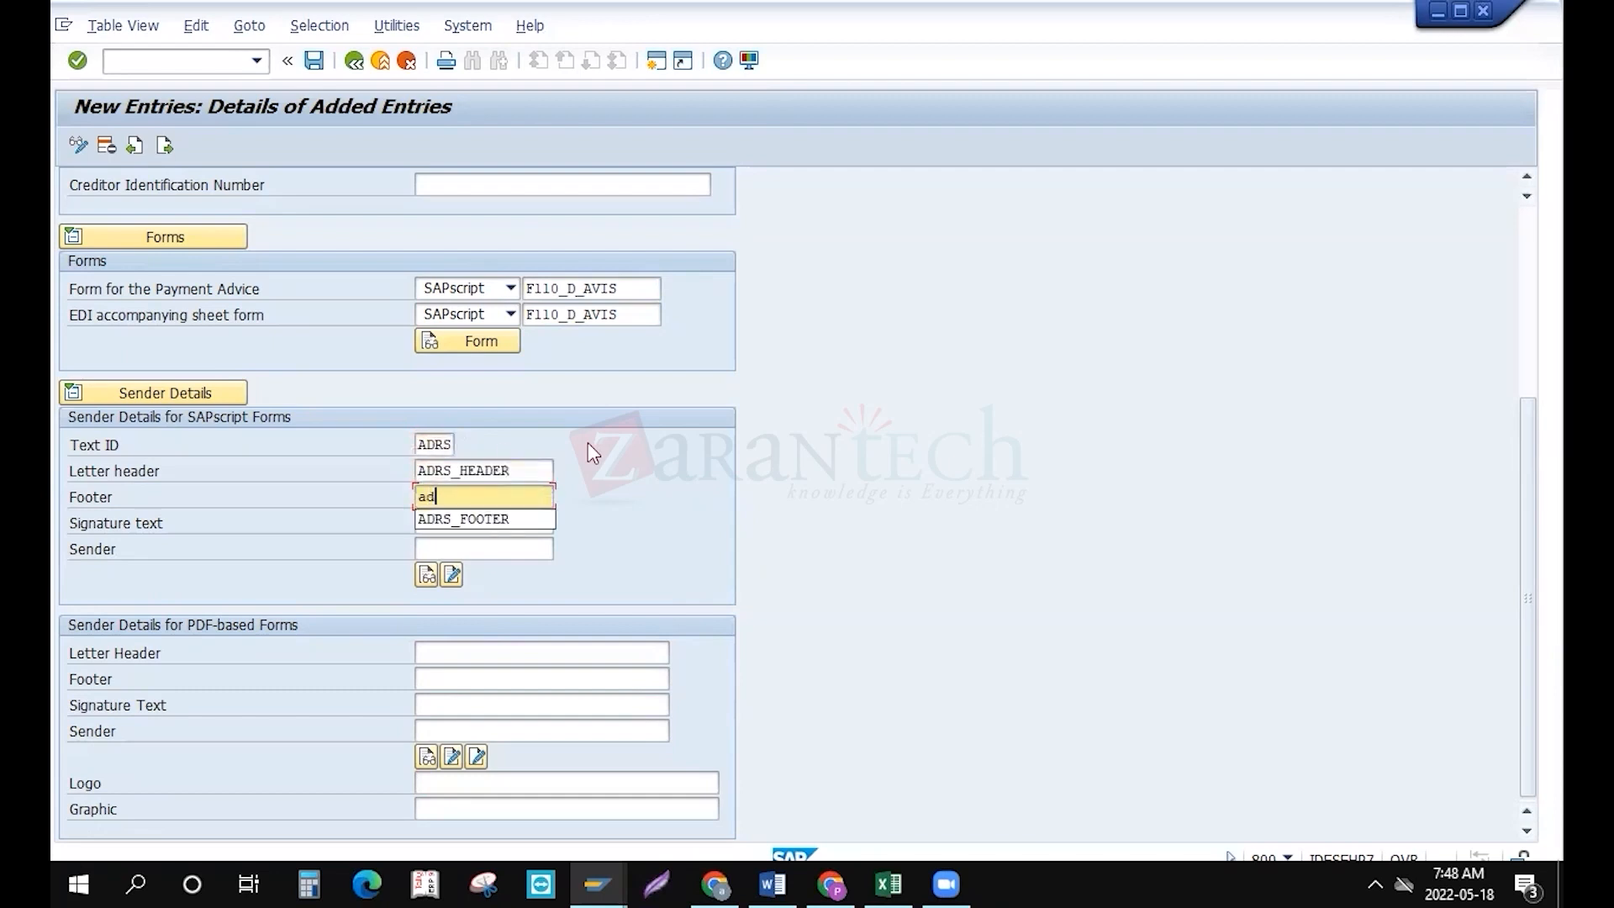
pyautogui.press('Tab')
pyautogui.write('a')
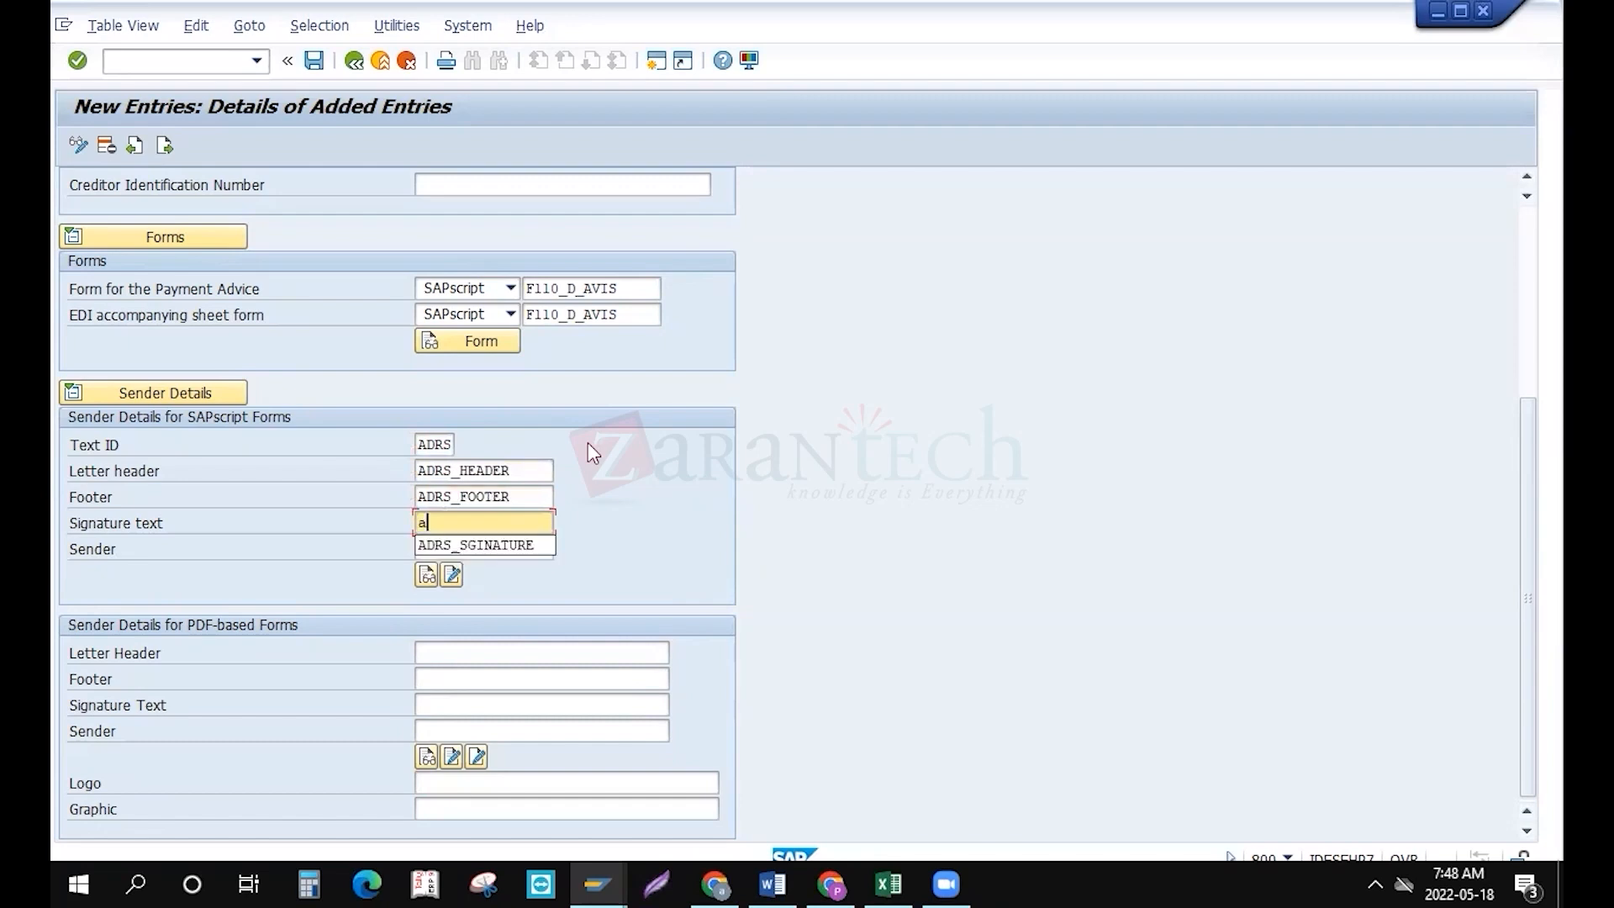
pyautogui.press('Tab')
pyautogui.write('ad')
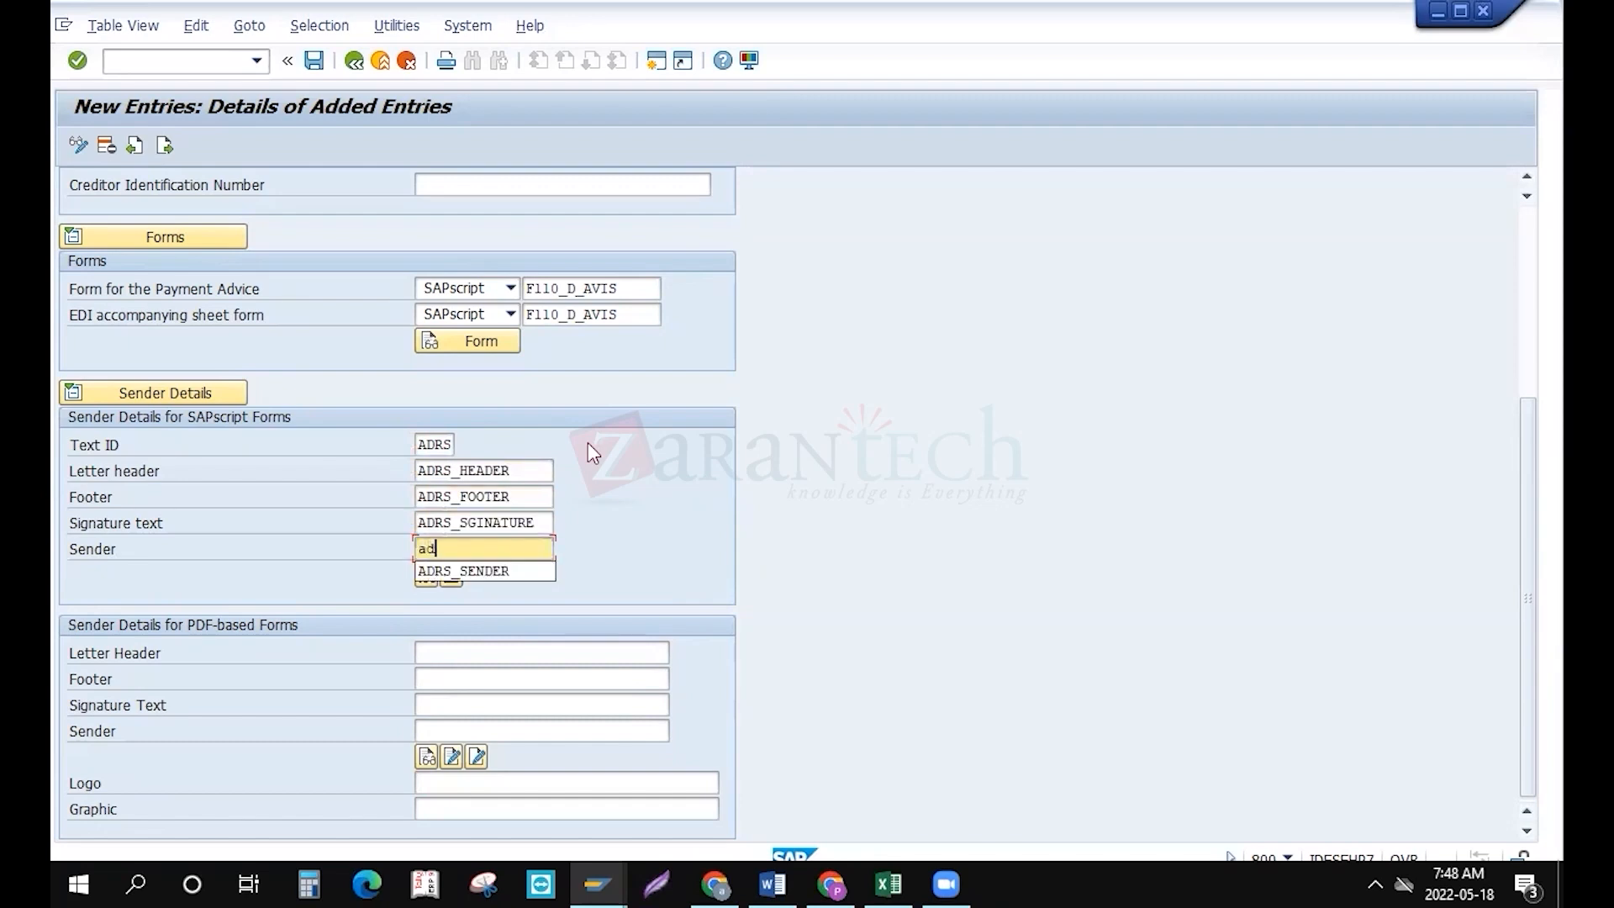
pyautogui.press('Tab')
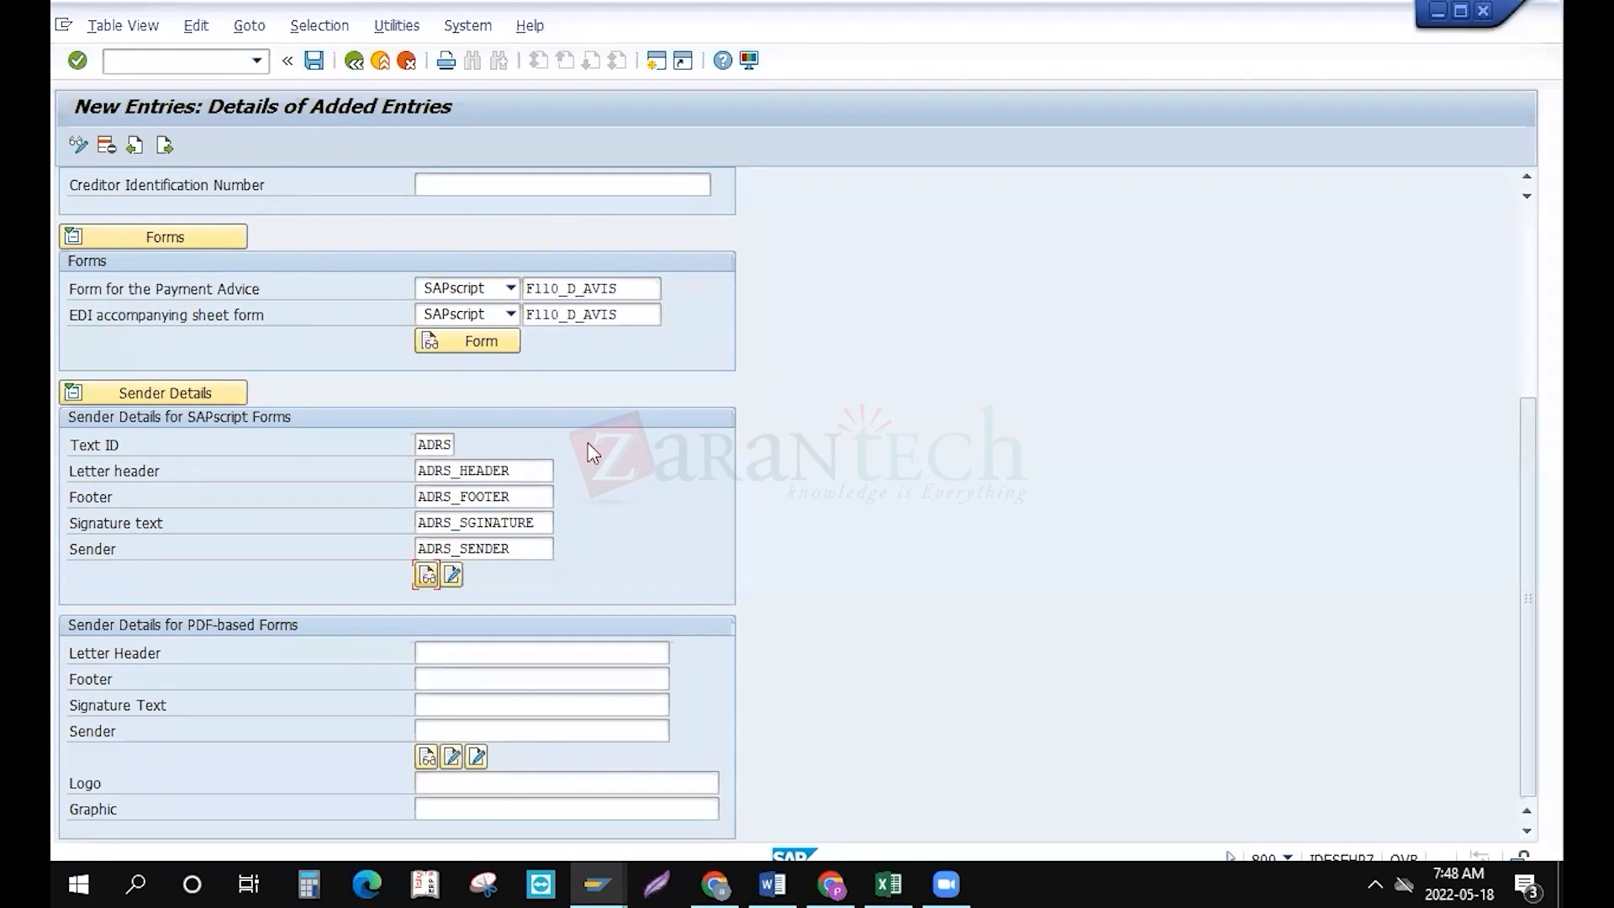
# Save the paying company code in the SWT1 FI - Accounts Payable customizing request and return to the payment program overview
pyautogui.click(445, 442)
pyautogui.hotkey('ctrl', 's')
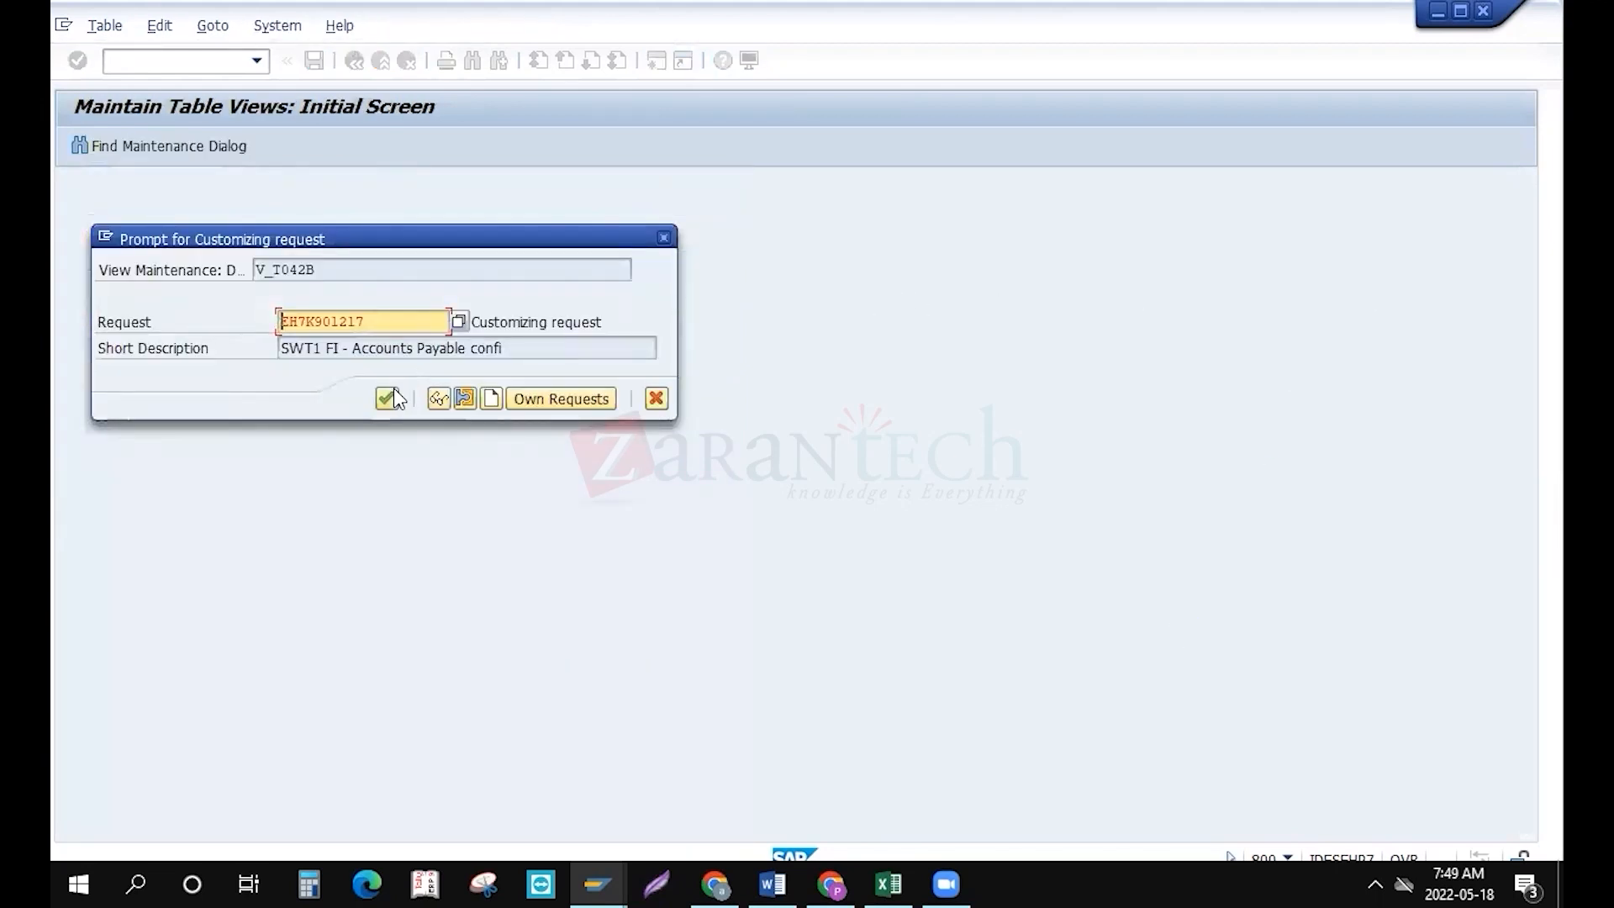
pyautogui.click(390, 393)
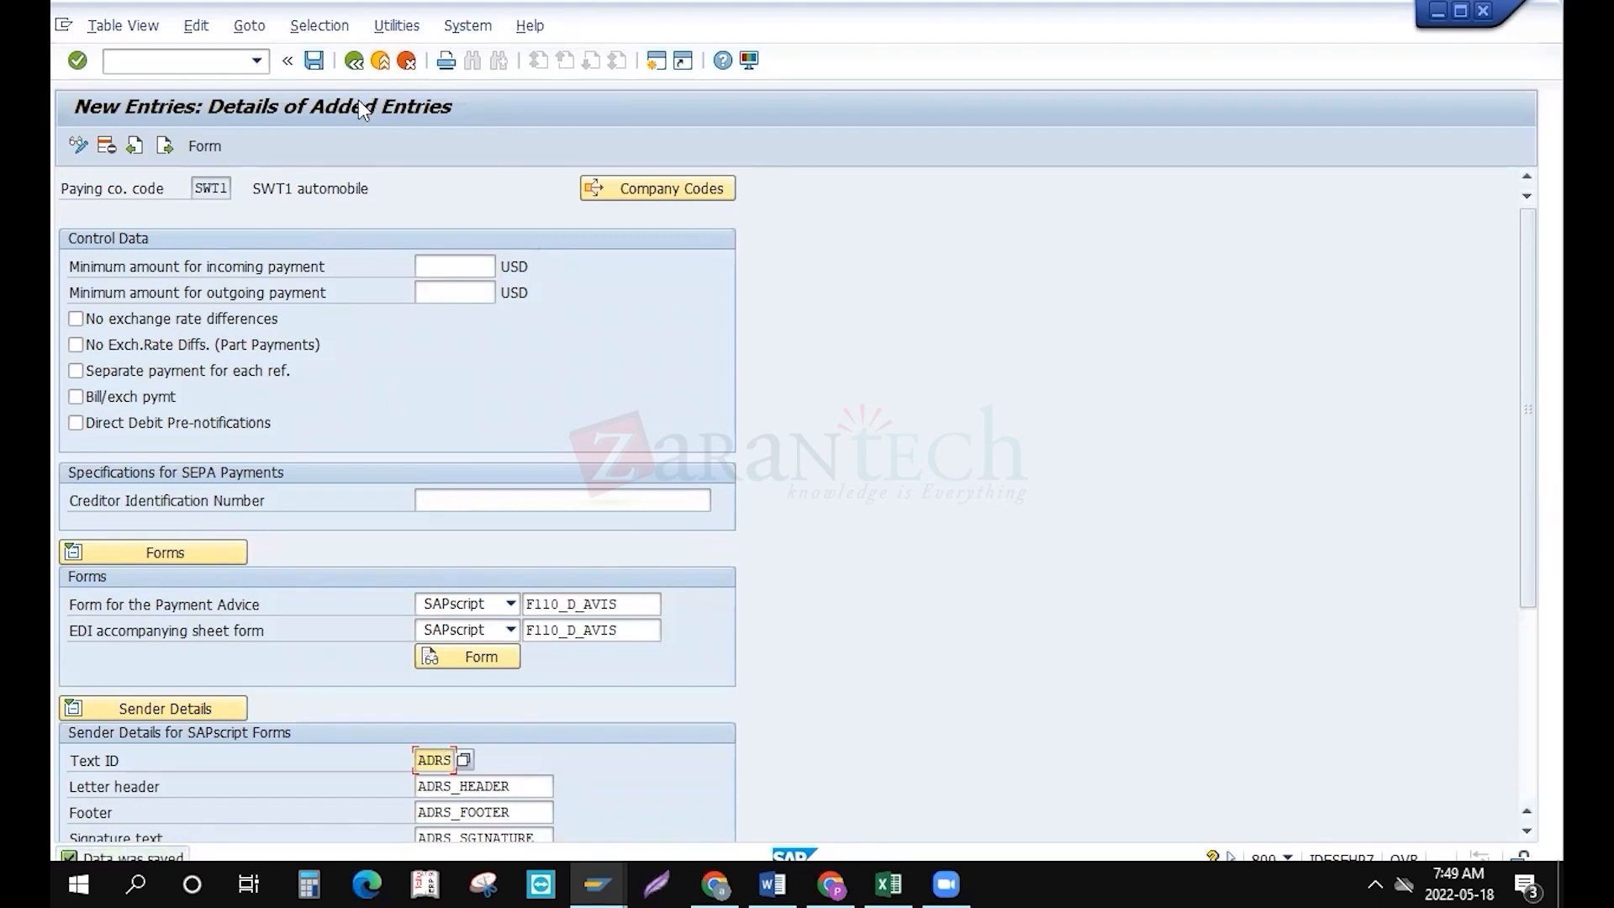
pyautogui.click(356, 70)
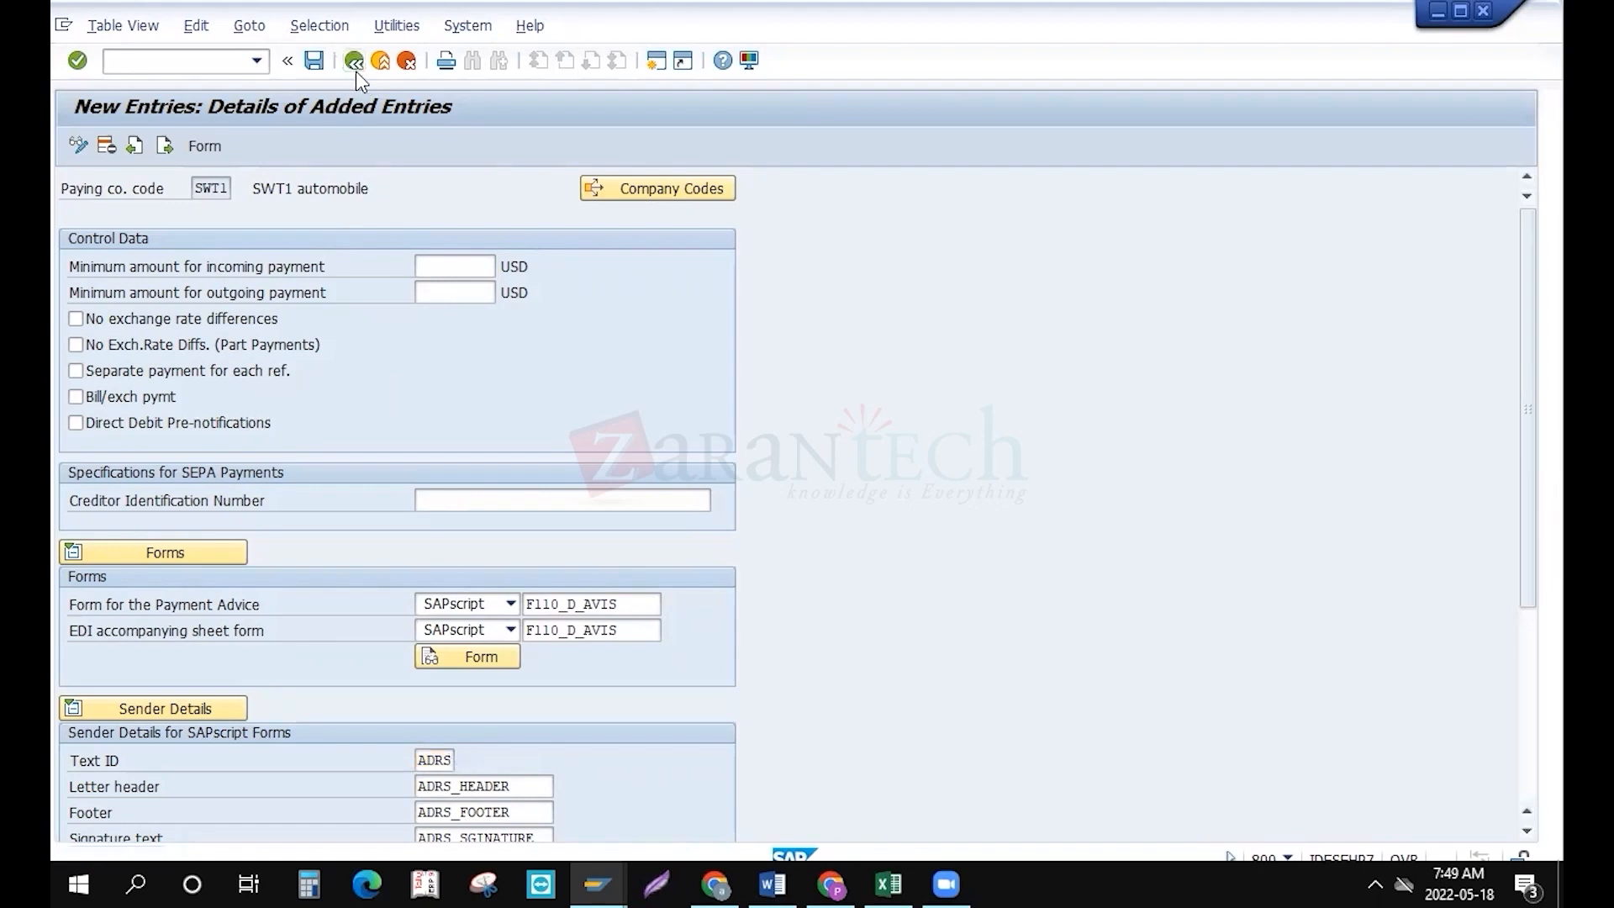
pyautogui.click(356, 71)
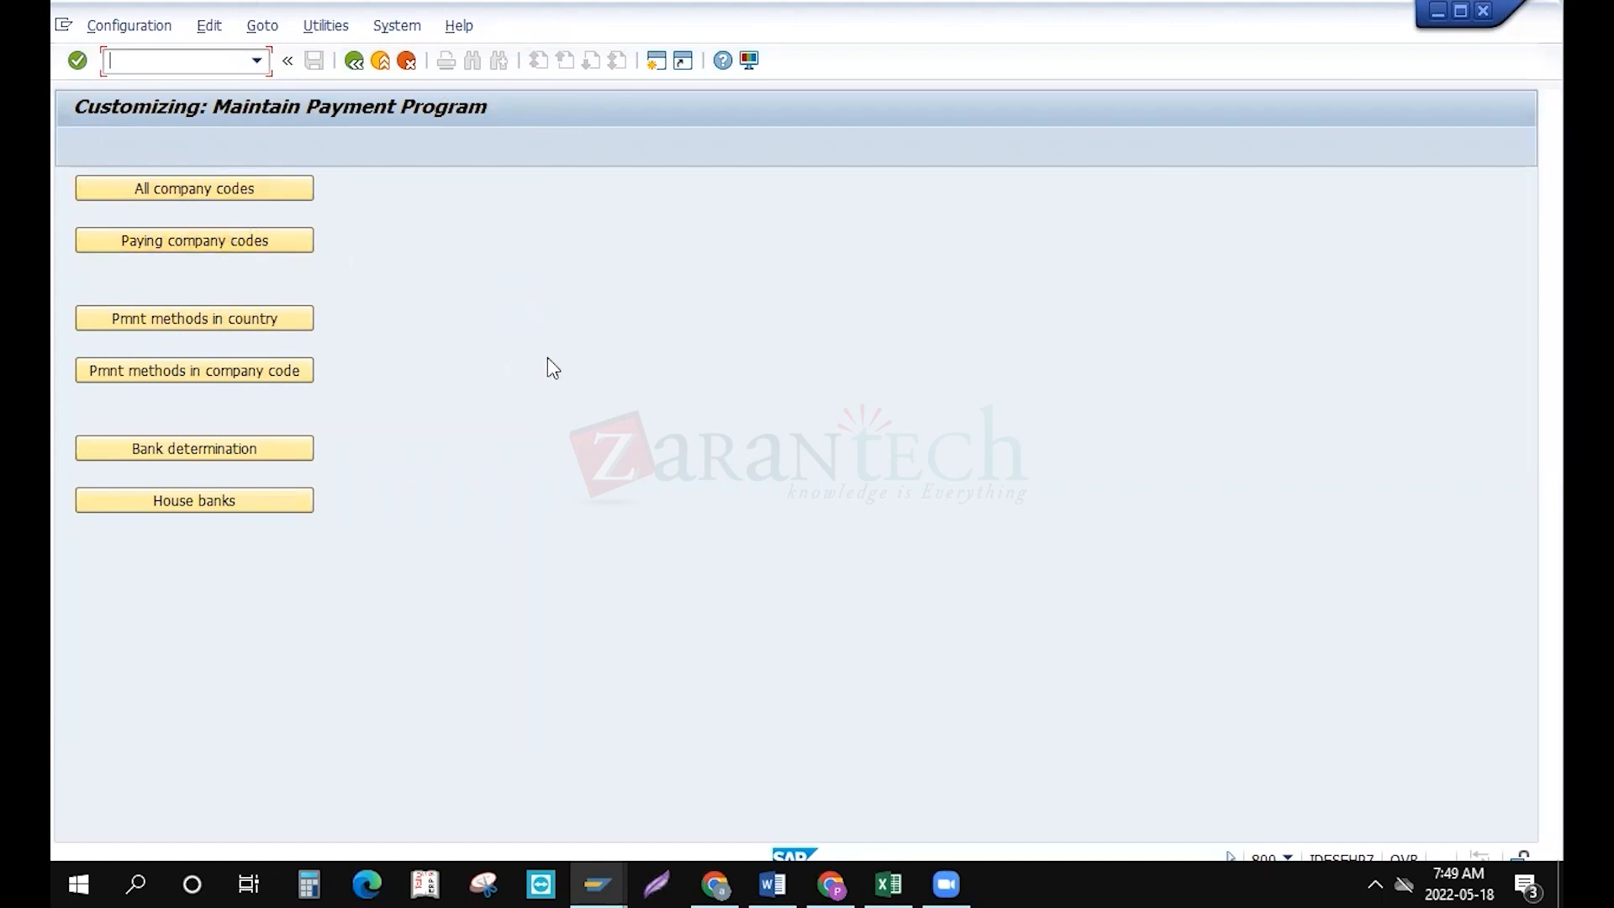
# Switch to the Copy of Zaran Tech.xlsx workbook in Excel and enter Com Code in A49 with SWT1 beneath it in A50
pyautogui.hotkey('alt', 'Tab')
pyautogui.hotkey('alt', 'Tab')
pyautogui.hotkey('alt', 'Tab')
pyautogui.hotkey('alt', 'Tab')
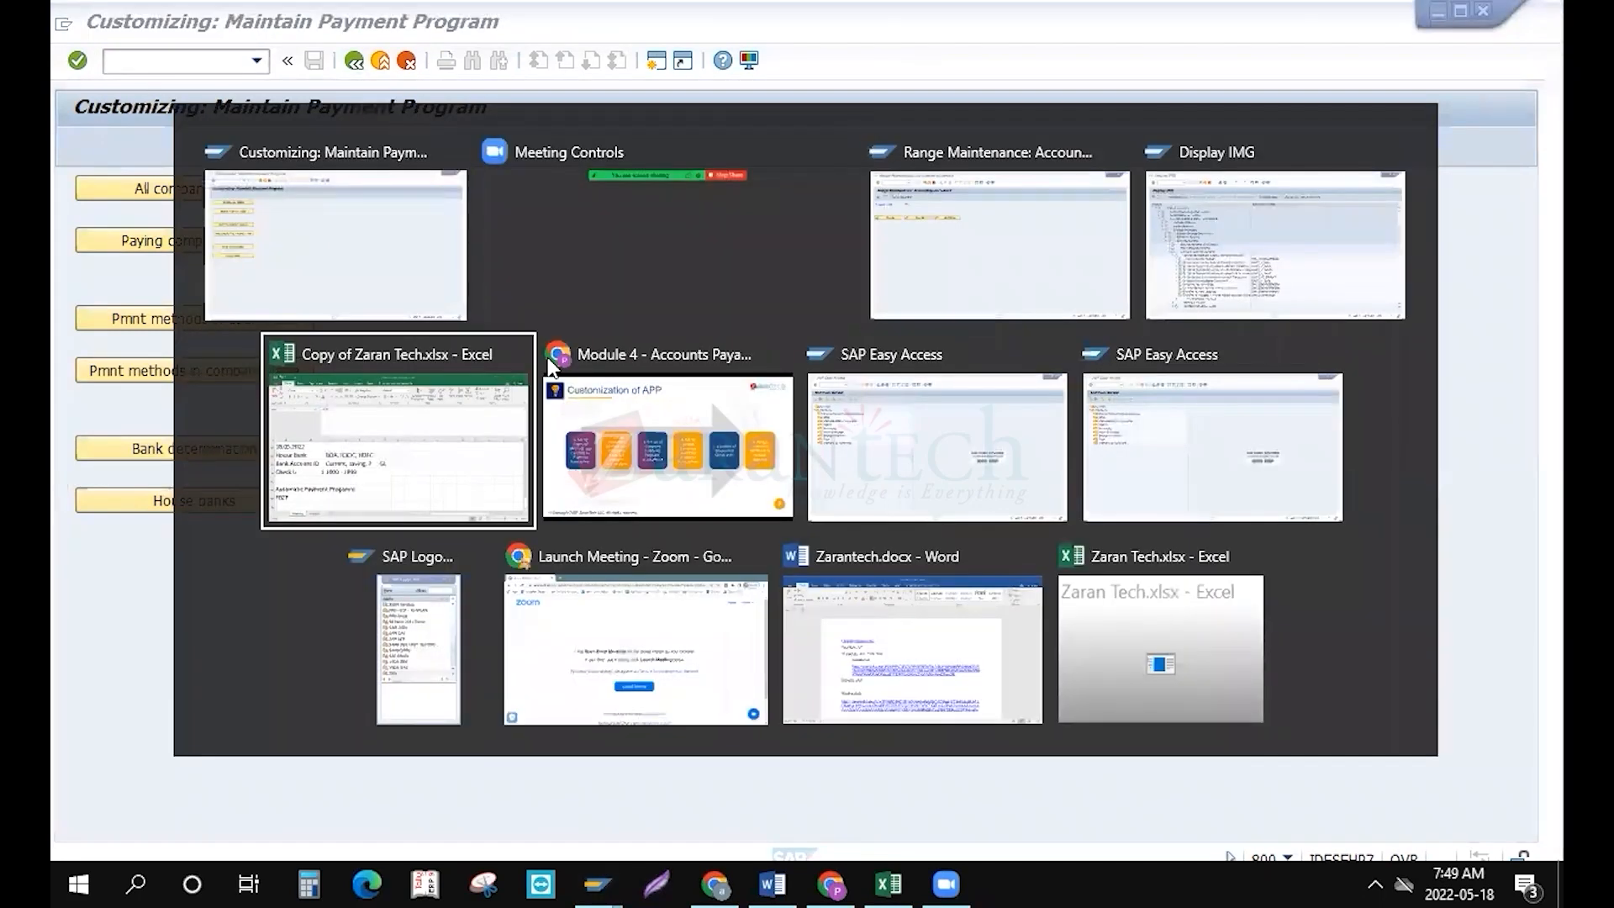
pyautogui.press('Down')
pyautogui.press('Down')
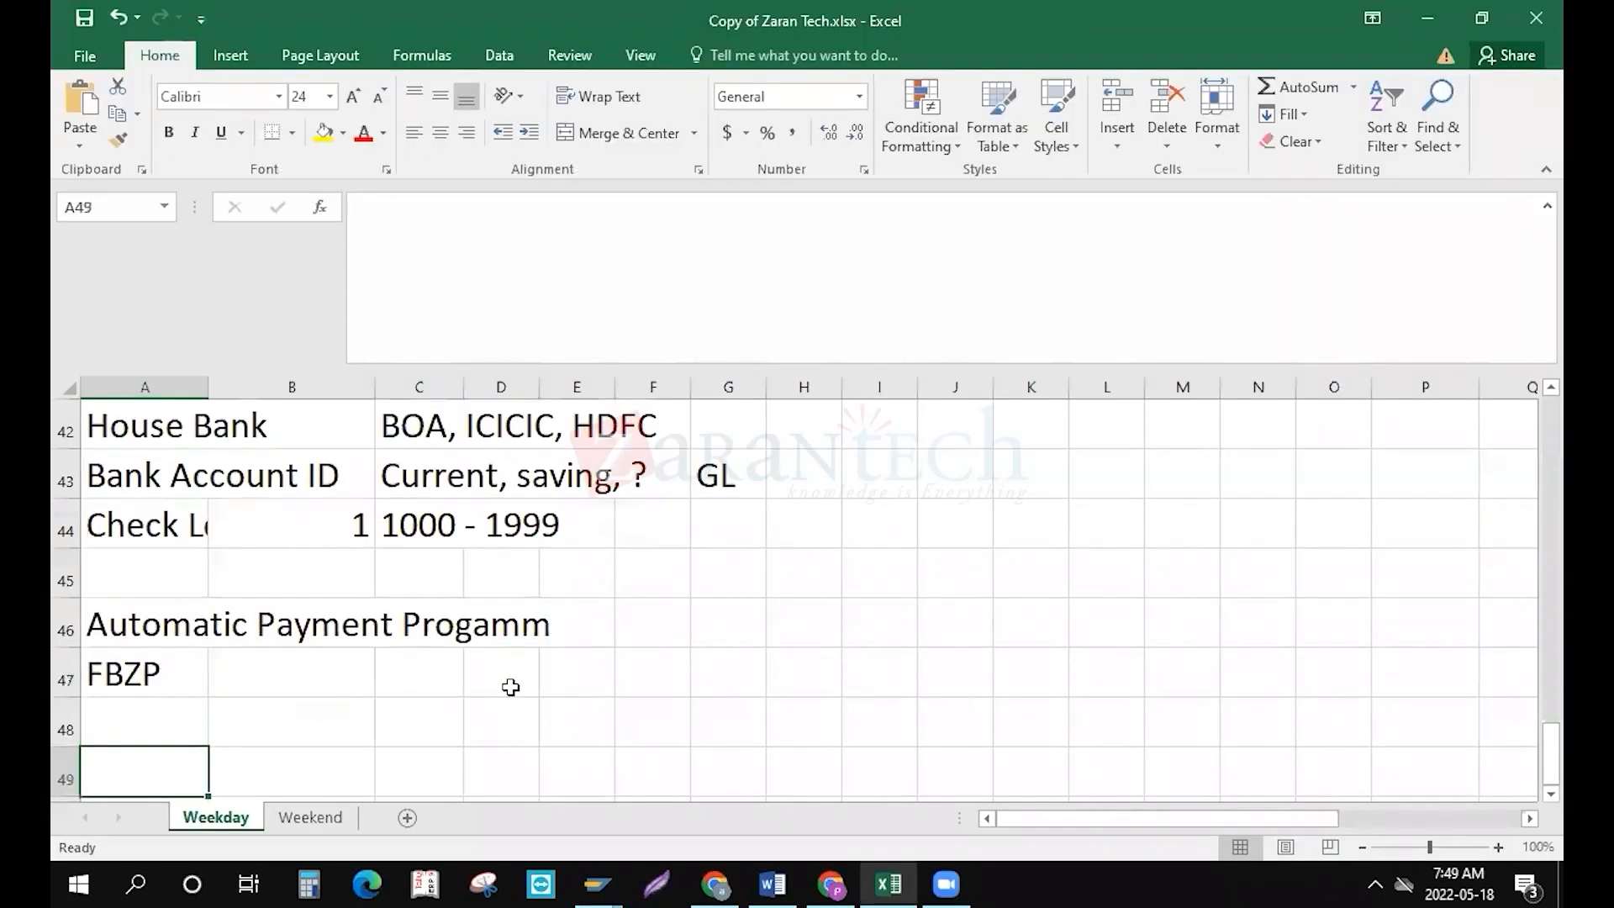
pyautogui.write('Com Code')
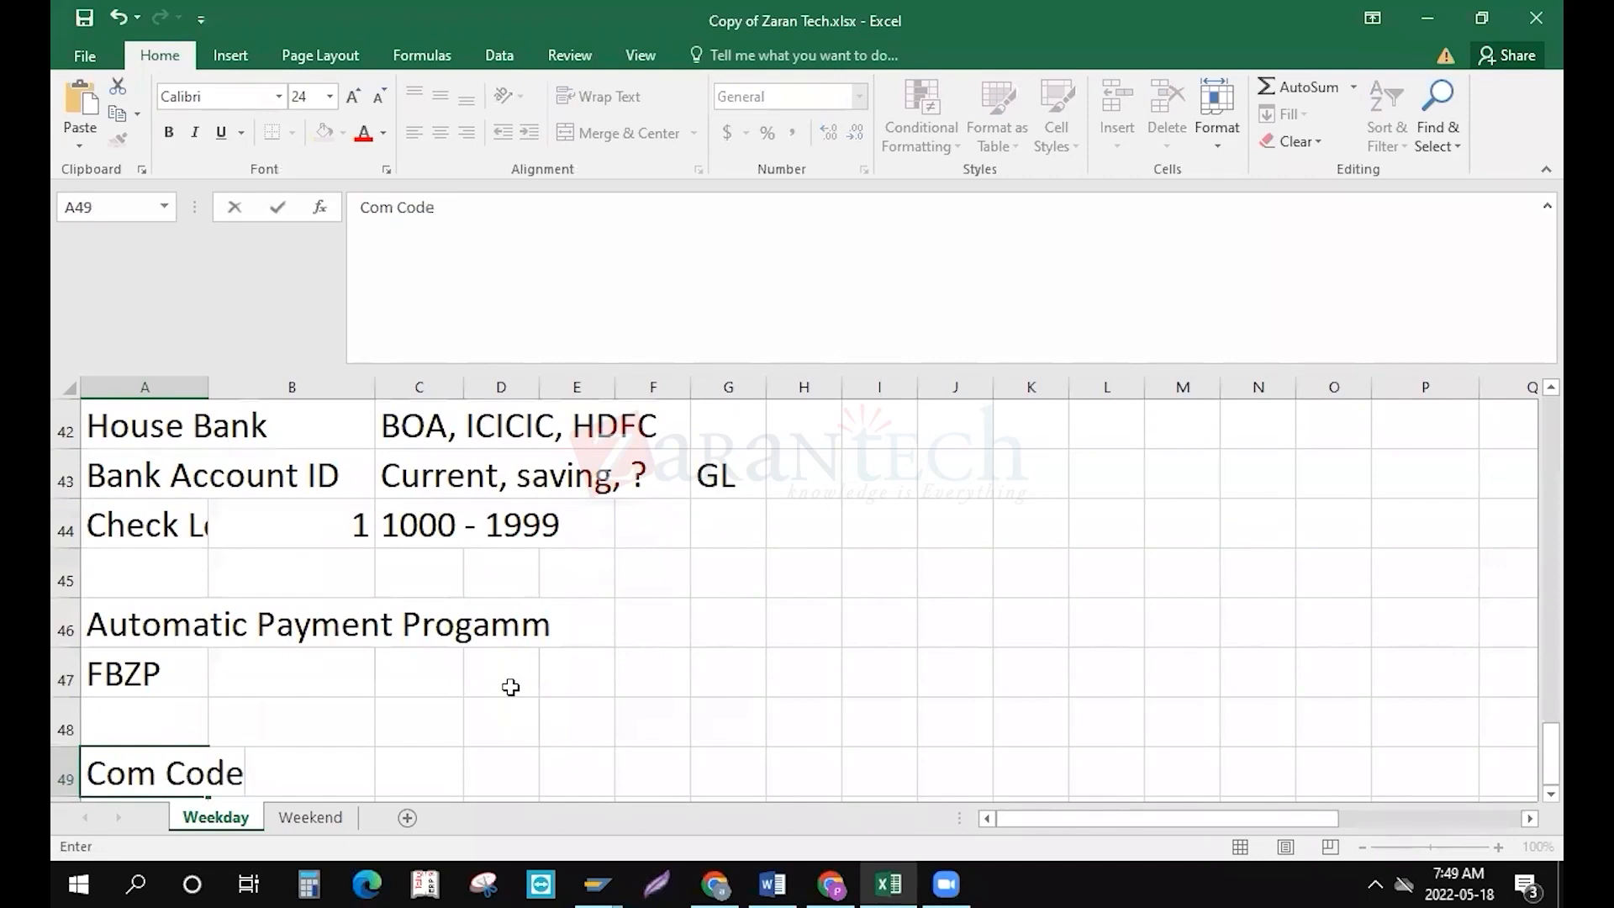
pyautogui.press('Return')
pyautogui.write('SWT1')
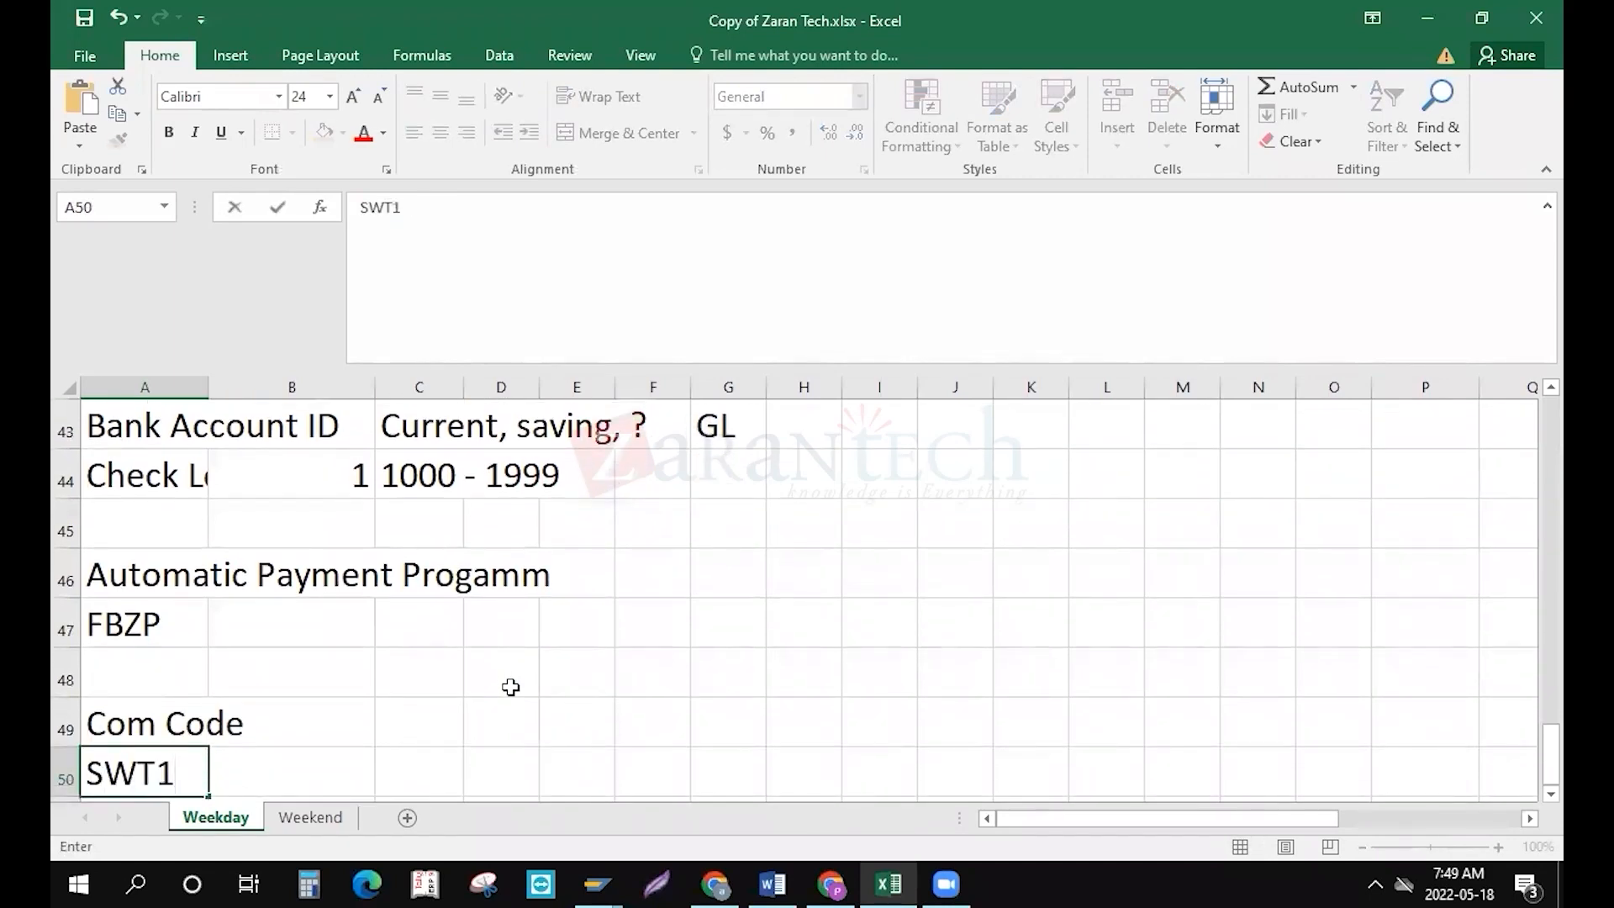
# Enter Paying co code in cell B50, beside SWT1
pyautogui.press('Return')
pyautogui.press('Up')
pyautogui.press('Right')
pyautogui.write('Pay')
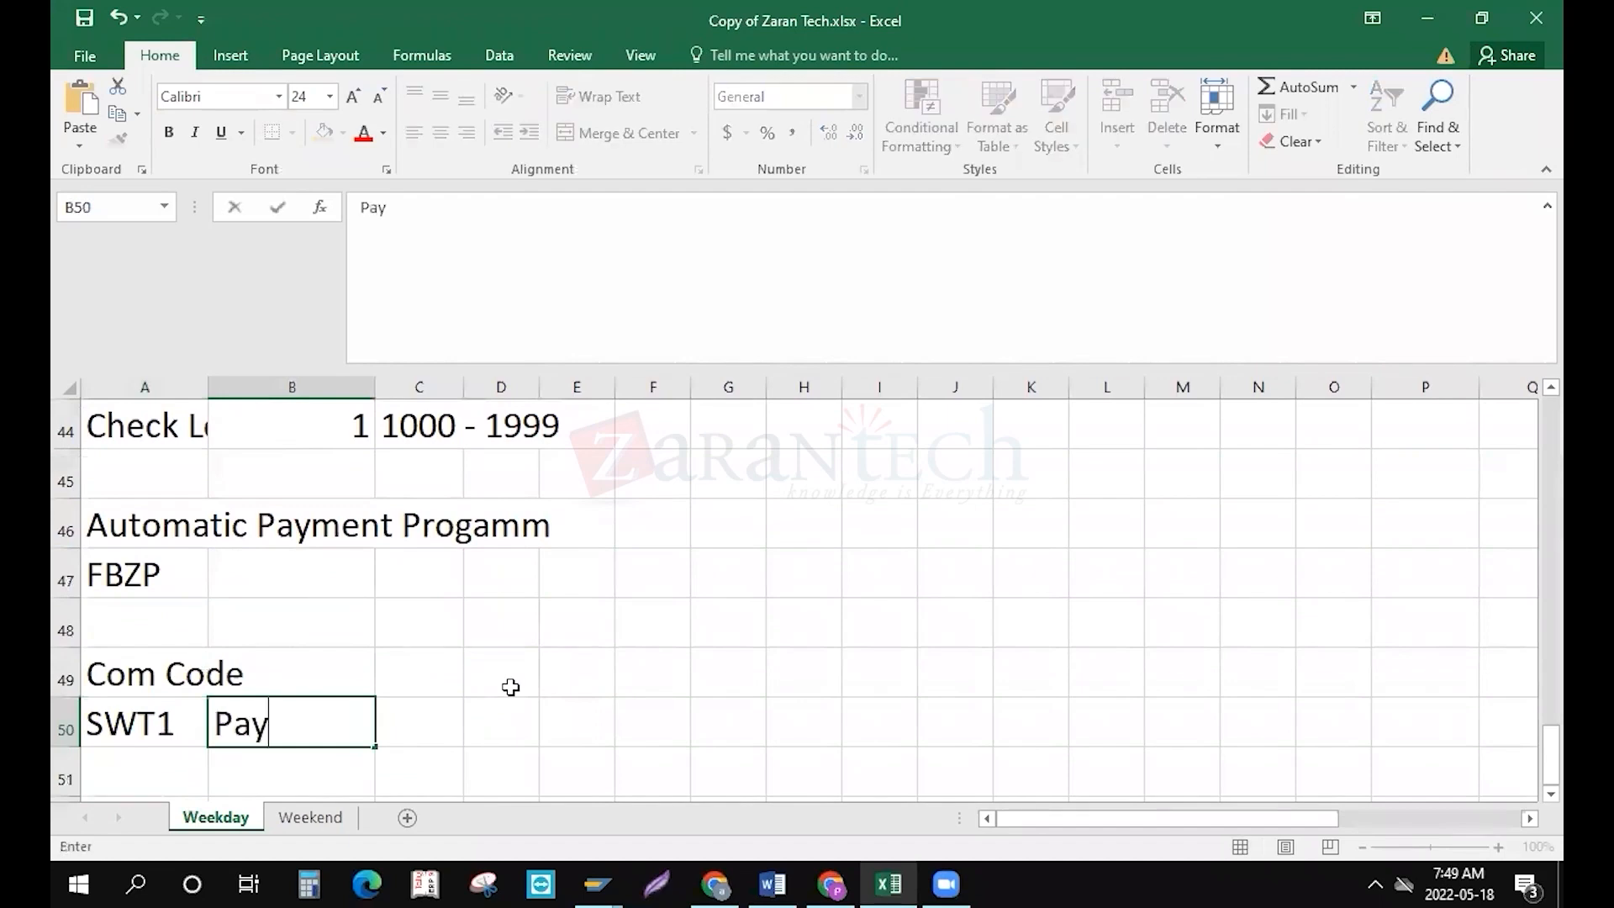
pyautogui.write('ing co code')
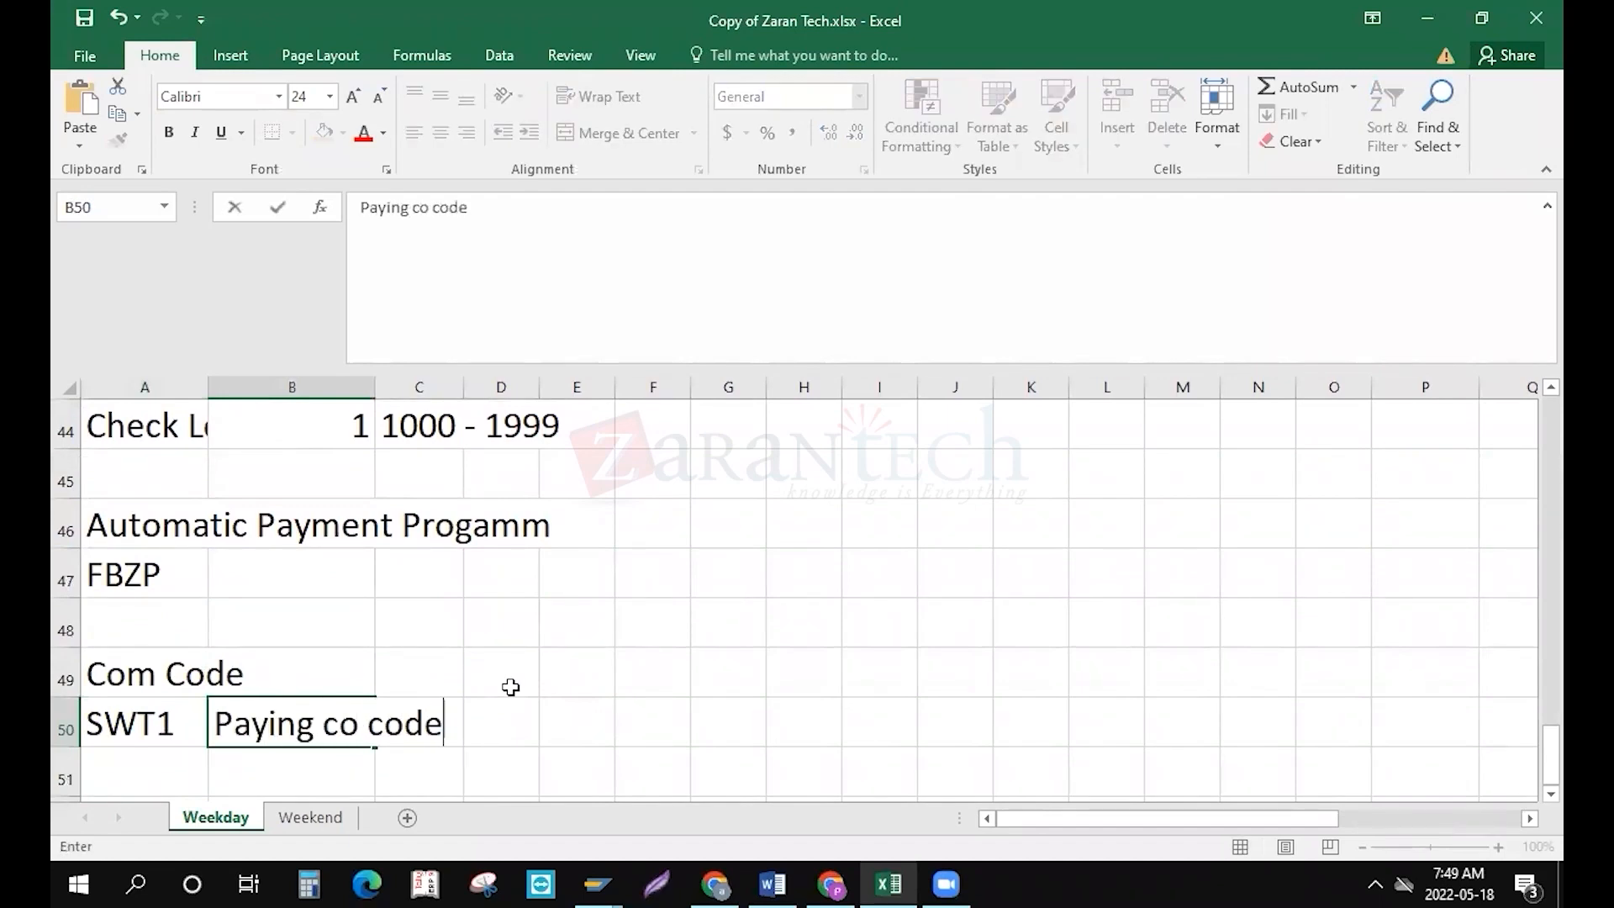
pyautogui.press('Right')
# List the company codes SWT1, SWT2 and SWT3 in cells F49 to F51
pyautogui.press('Right')
pyautogui.press('Right')
pyautogui.press('Right')
pyautogui.press('Up')
pyautogui.write('Sw=')
pyautogui.press('BackSpace')
pyautogui.press('BackSpace')
pyautogui.press('BackSpace')
pyautogui.write('SWT1')
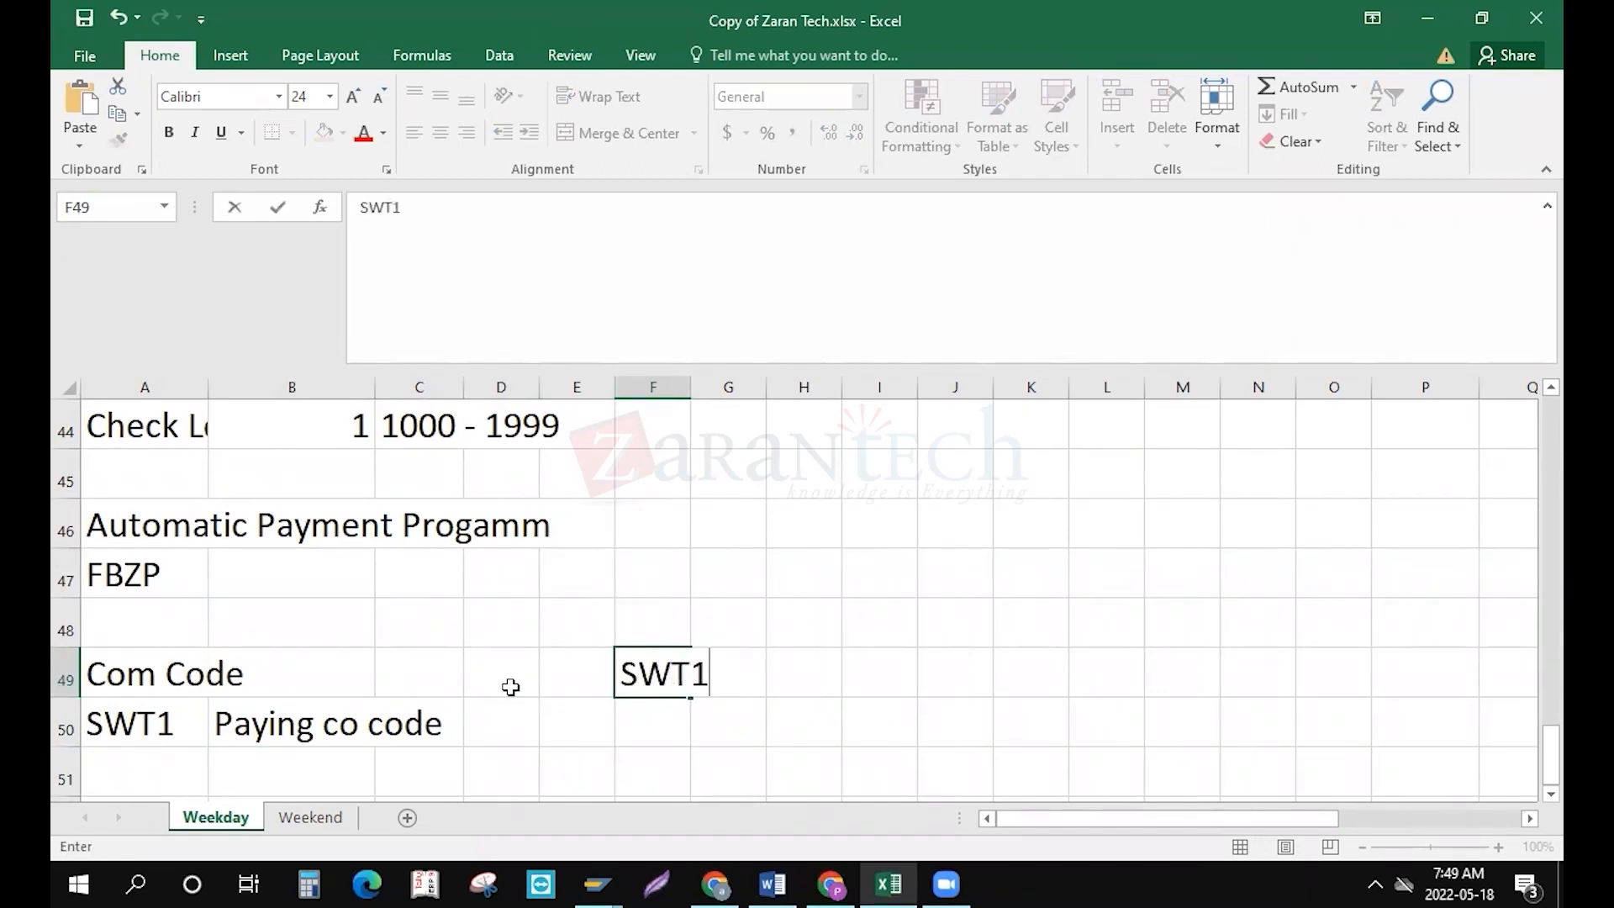
pyautogui.press('Return')
pyautogui.write('SWt')
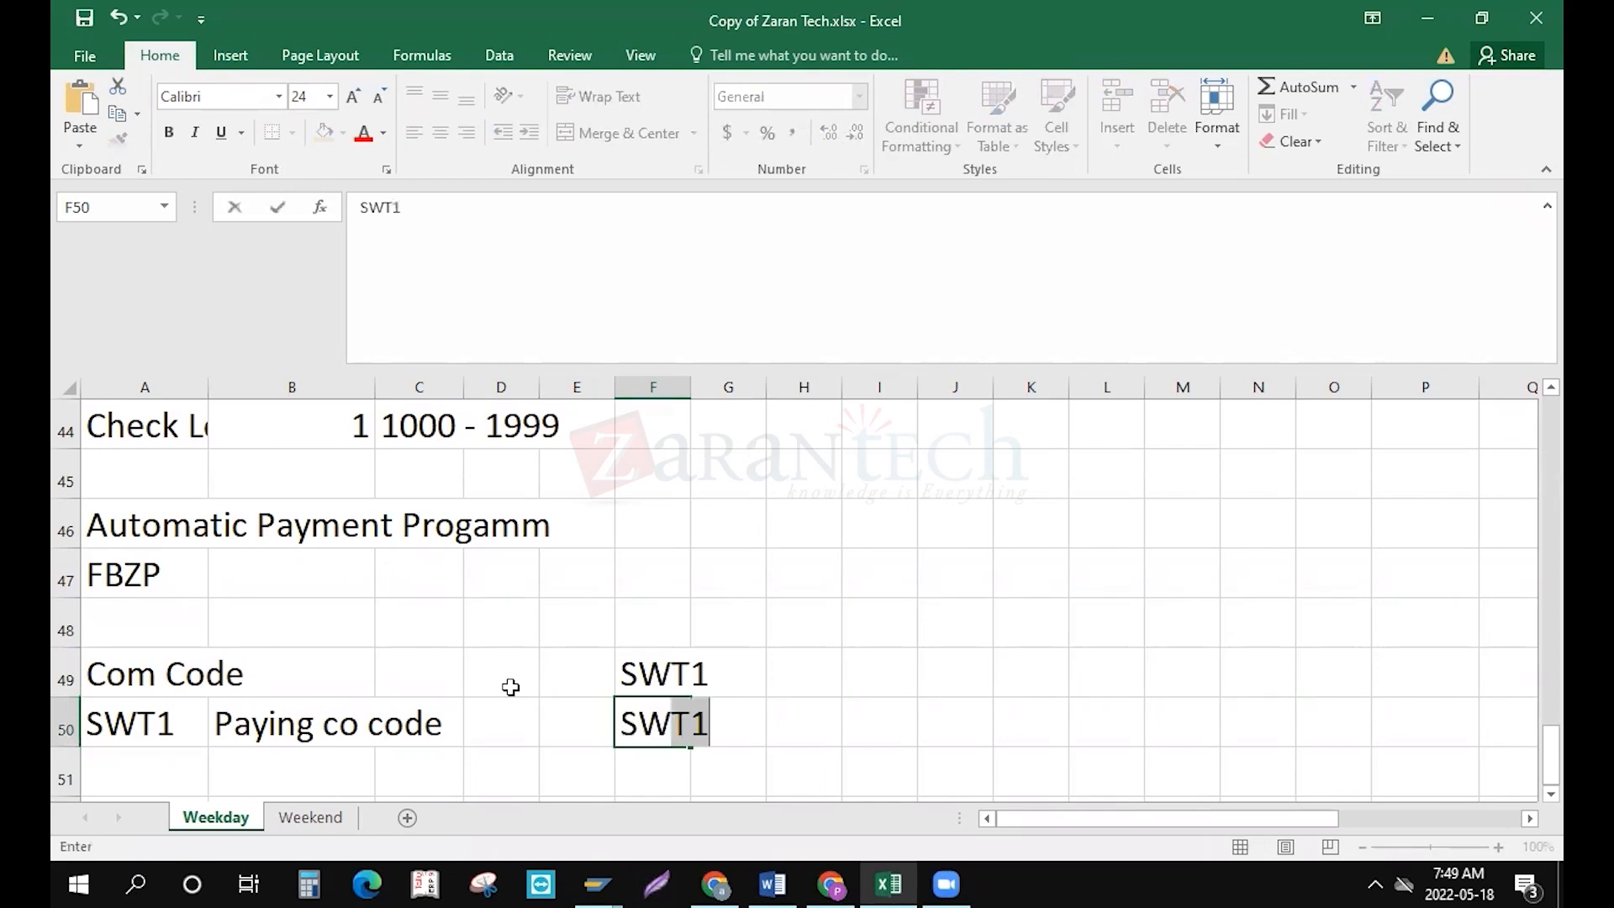
pyautogui.press('BackSpace')
pyautogui.press('BackSpace')
pyautogui.write('T2')
pyautogui.press('Return')
pyautogui.write('SWT3')
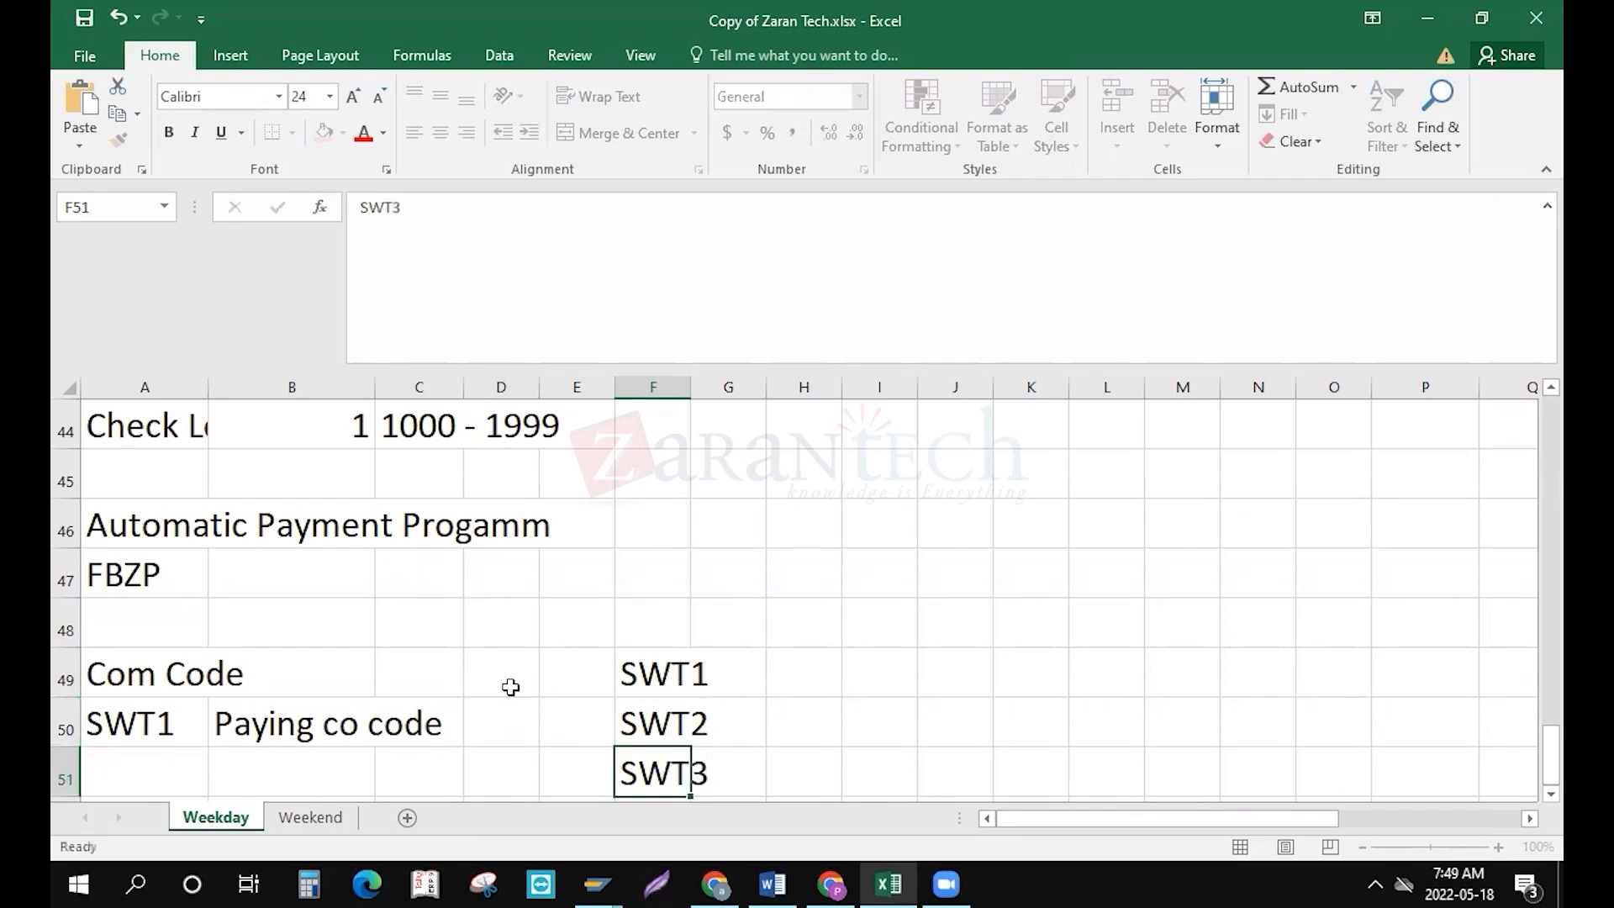
pyautogui.press('Return')
# Add the heading co codes in F48, above the company code list
pyautogui.press('Up')
pyautogui.press('Up')
pyautogui.press('Up')
pyautogui.press('Up')
pyautogui.write('co coe')
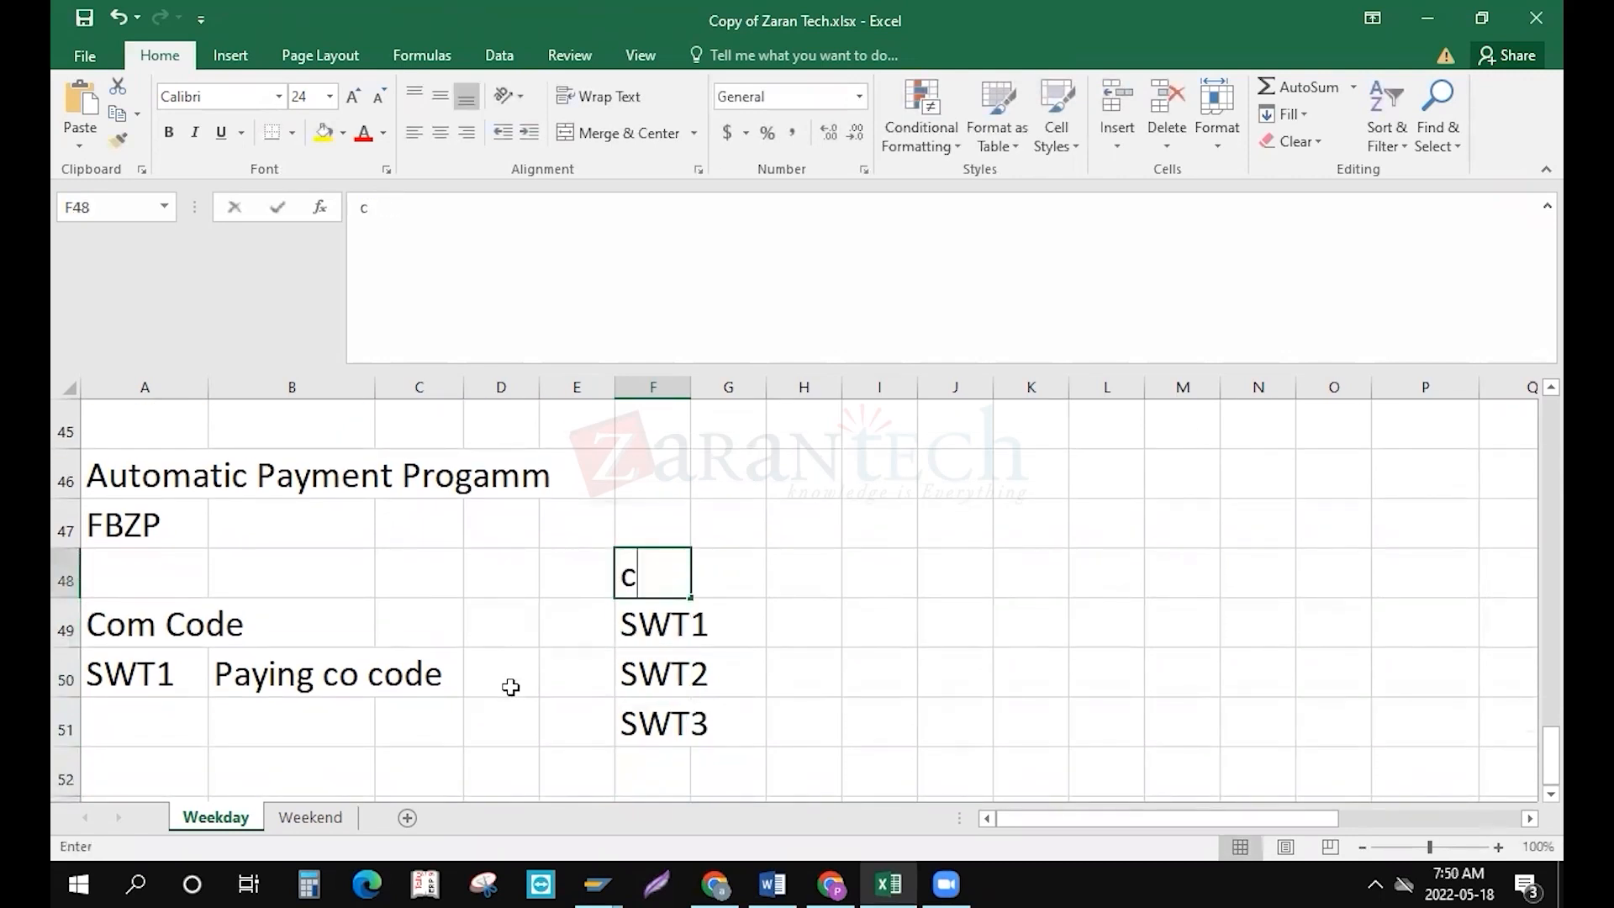
pyautogui.press('BackSpace')
pyautogui.write('des')
pyautogui.press('Return')
pyautogui.press('Right')
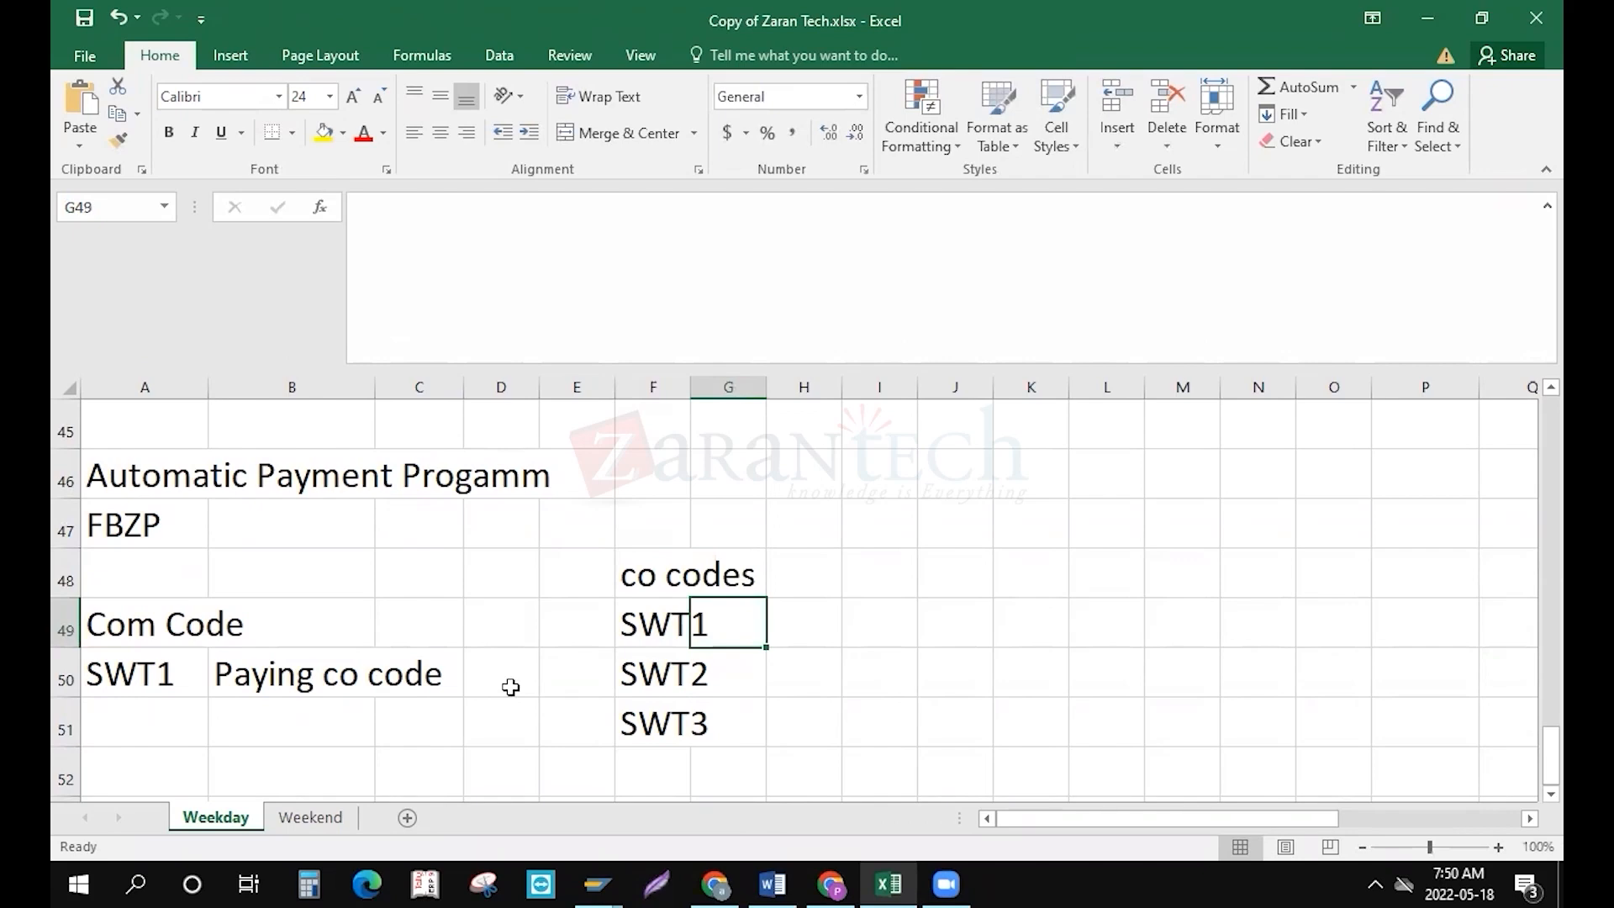
pyautogui.press('Left')
pyautogui.press('Left')
pyautogui.press('Left')
pyautogui.press('Left')
pyautogui.press('Left')
pyautogui.press('Left')
pyautogui.press('Down')
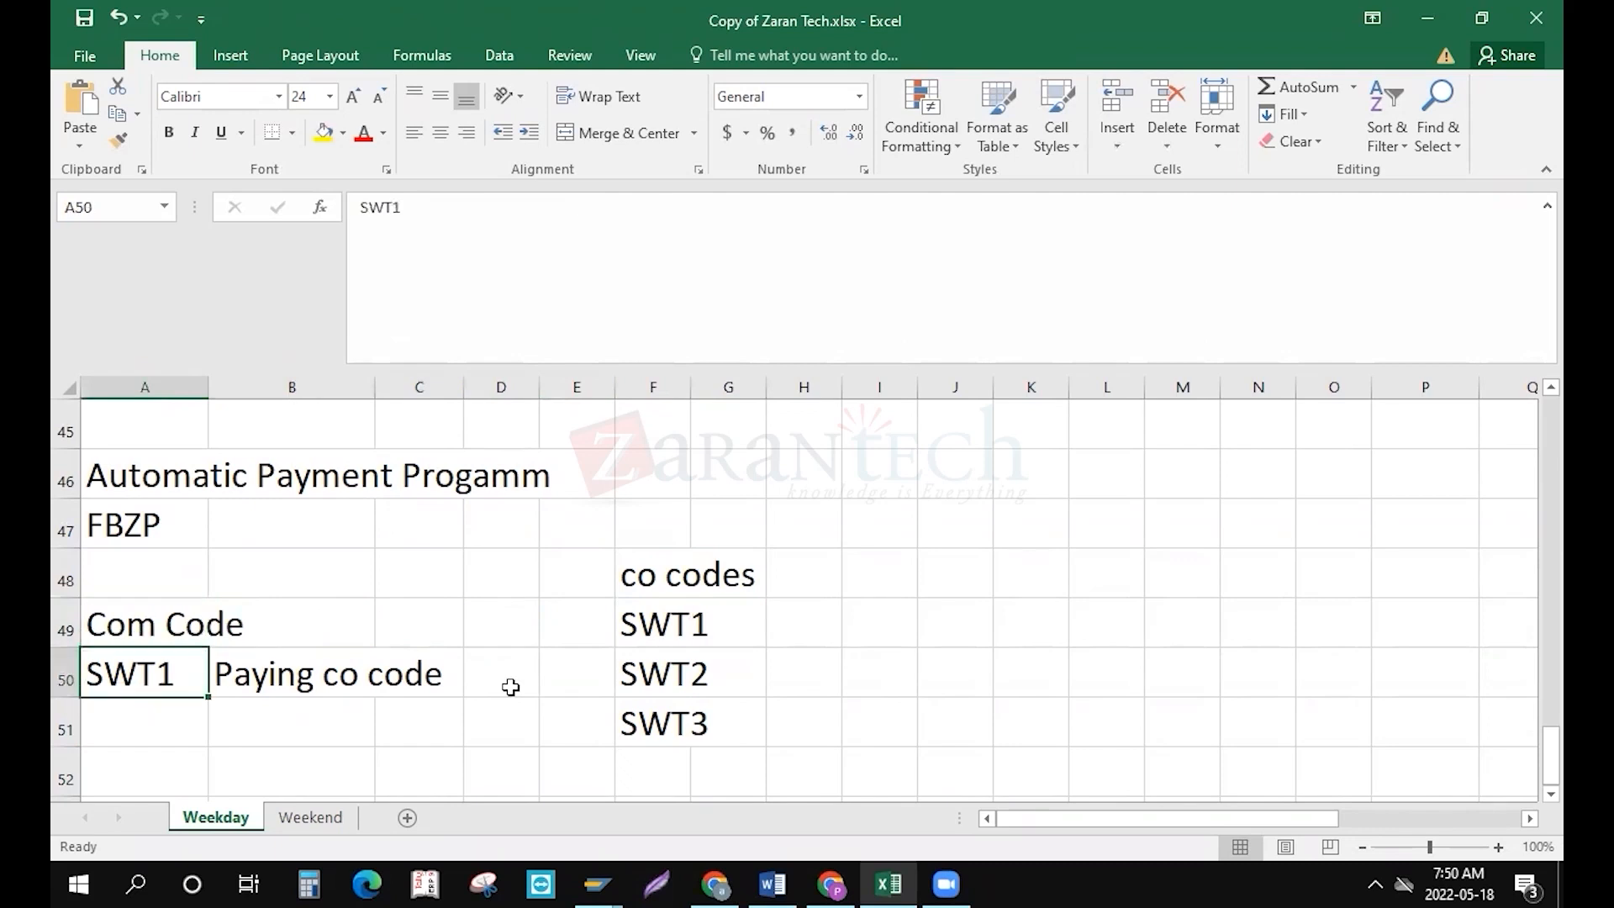
# Add the heading Paying co code in H48 and enter SWT1 beneath it in H49
pyautogui.press('Right')
pyautogui.press('Right')
pyautogui.press('Right')
pyautogui.press('Right')
pyautogui.press('Right')
pyautogui.press('Right')
pyautogui.press('Right')
pyautogui.press('Up')
pyautogui.press('Up')
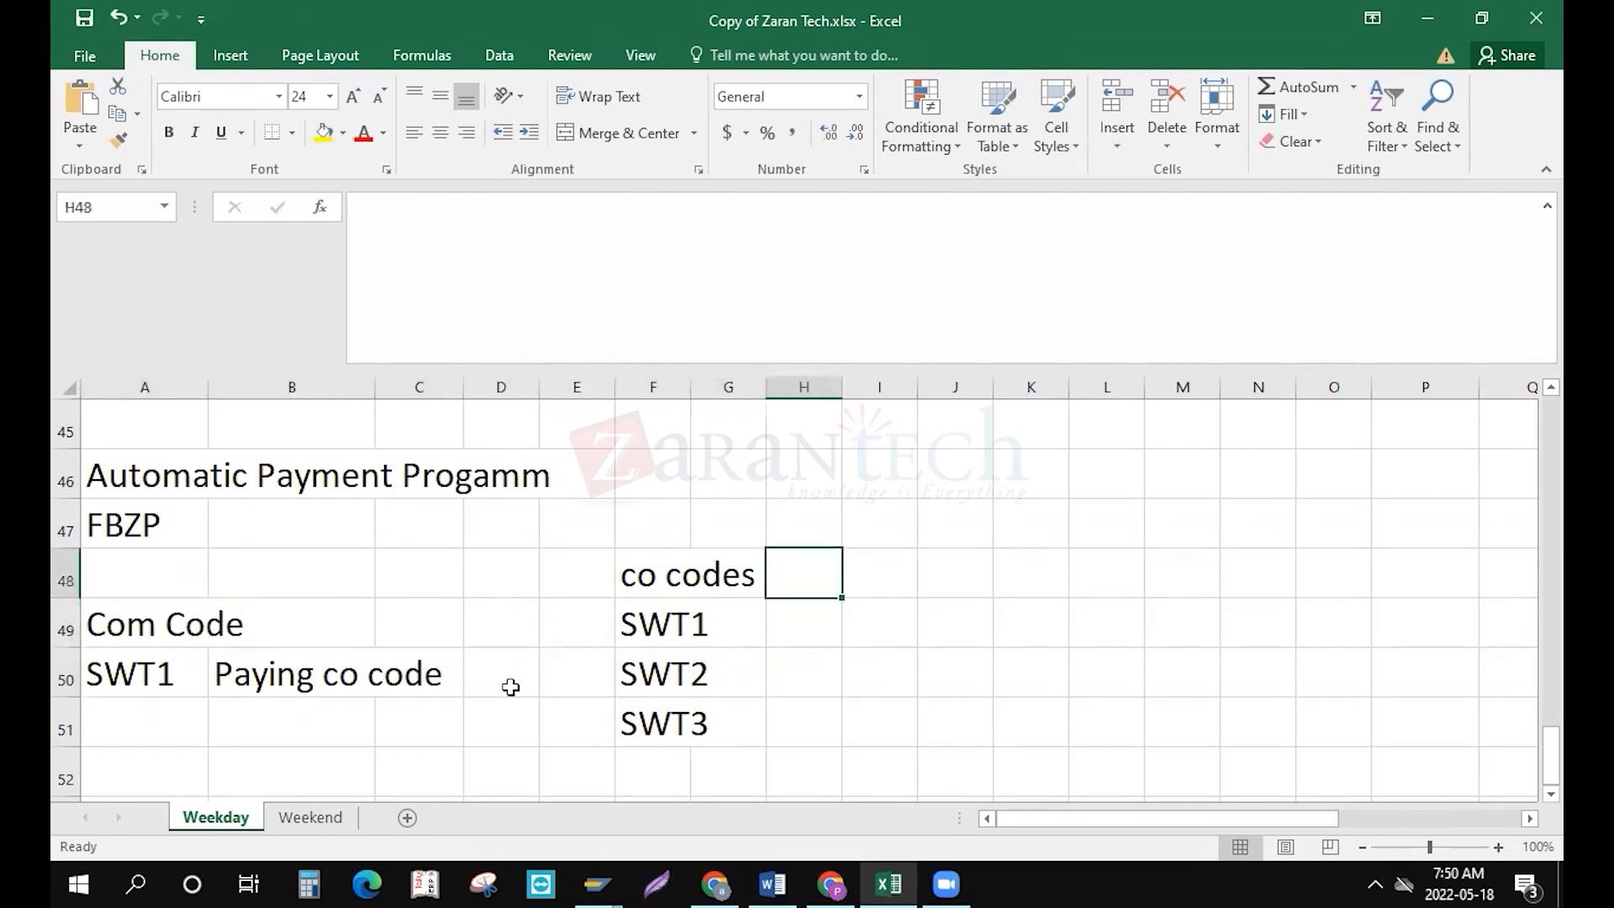
pyautogui.write('Paying co cod')
pyautogui.press('BackSpace')
pyautogui.write('d')
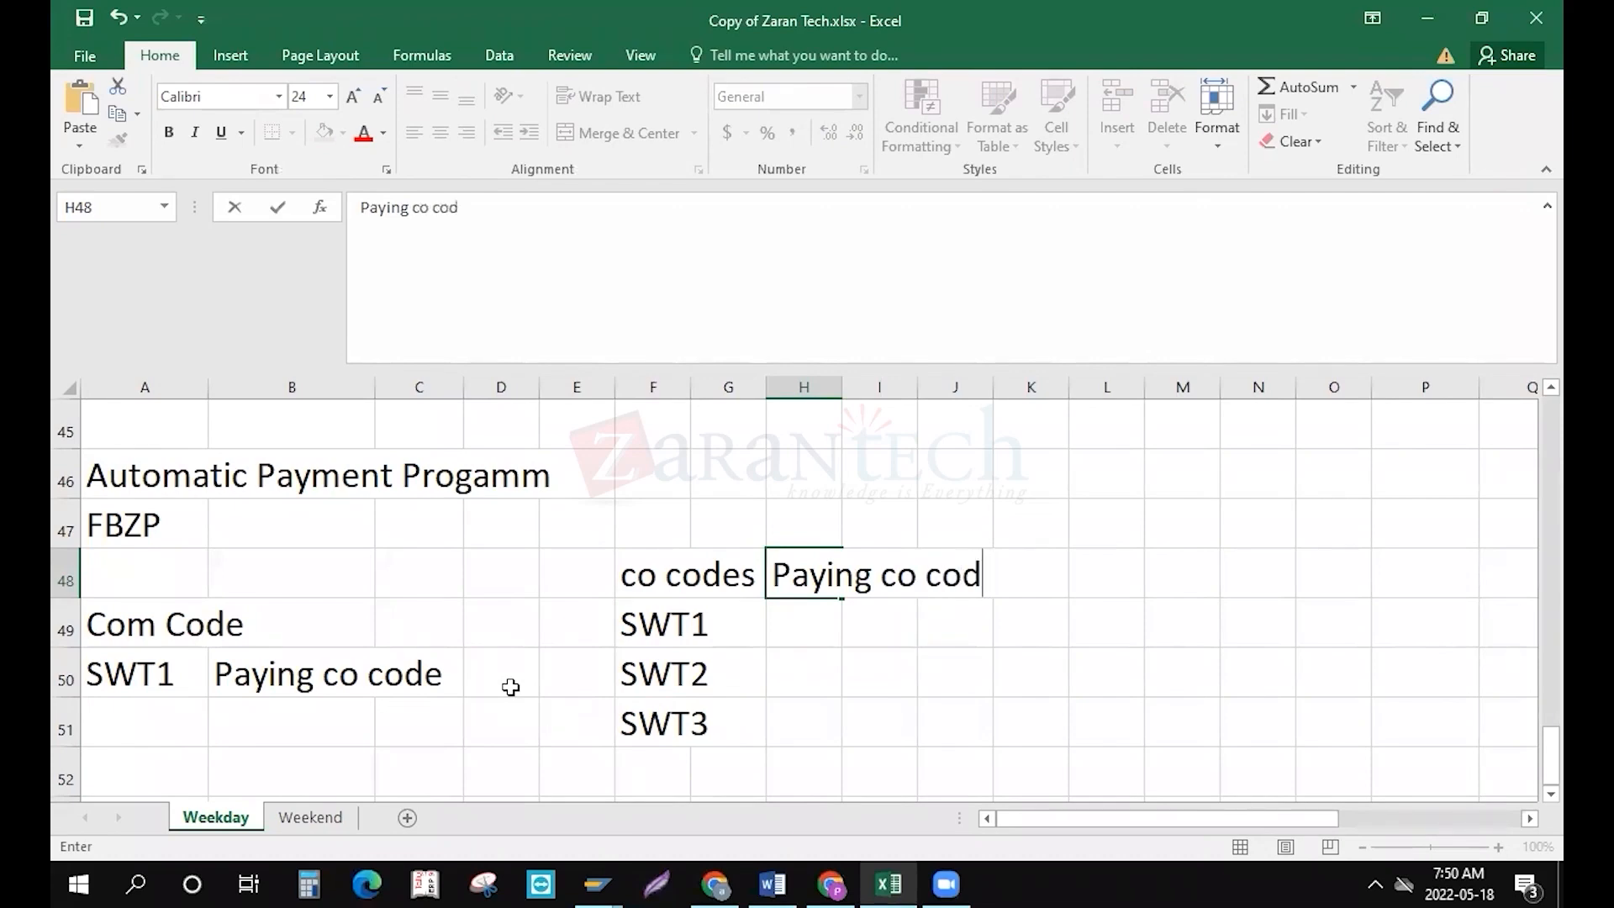
pyautogui.write('e')
pyautogui.press('Return')
pyautogui.write('SW')
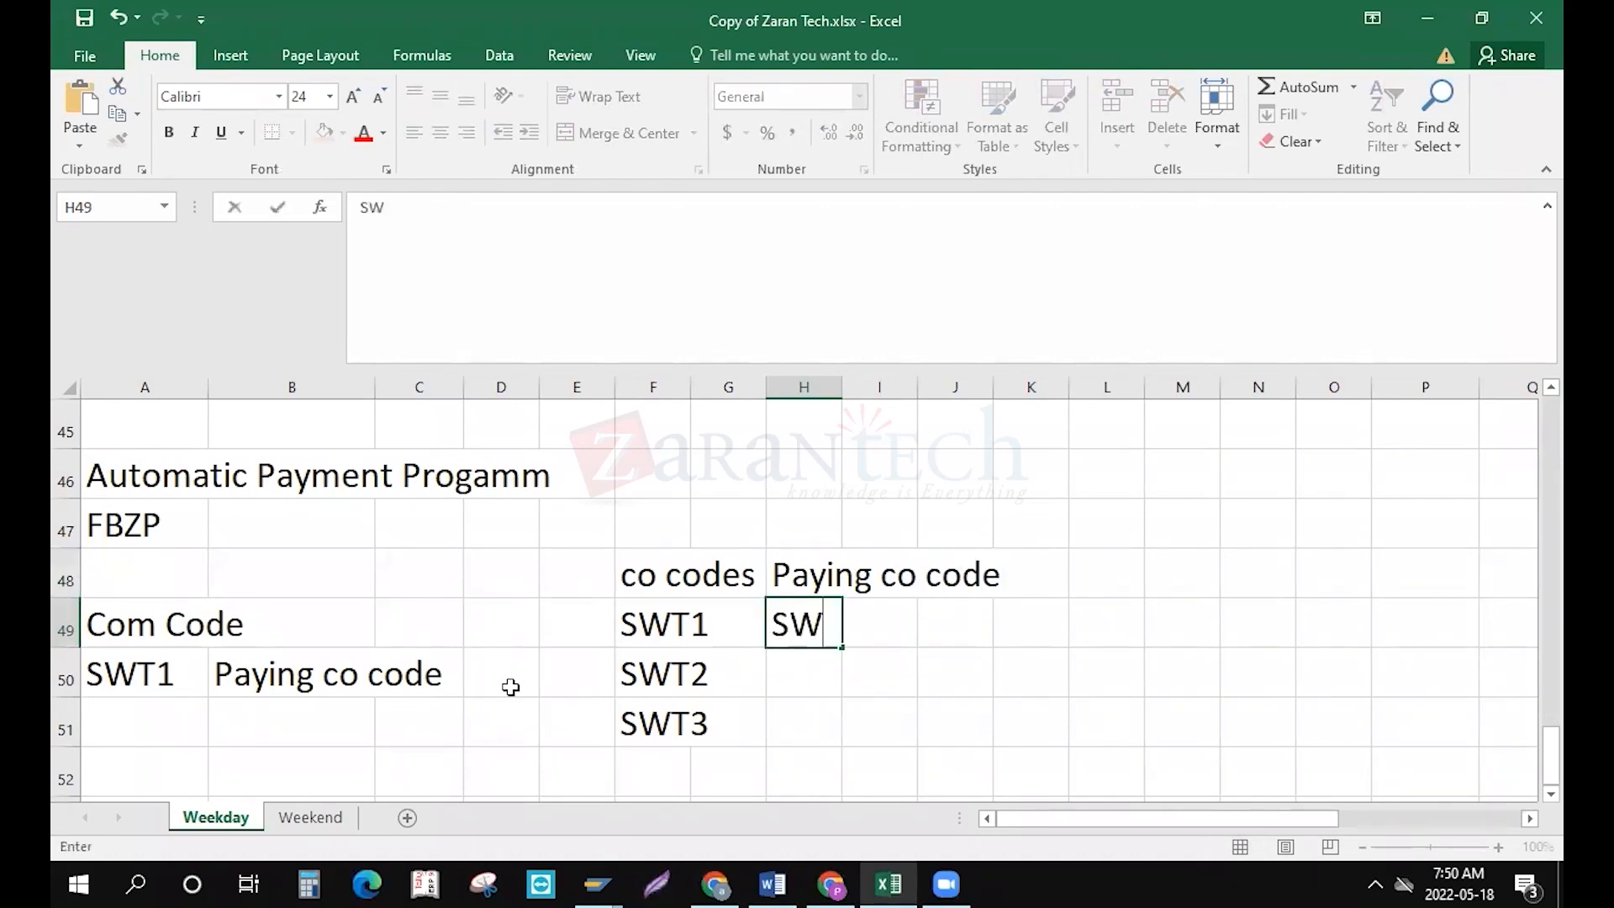
pyautogui.write('T1')
pyautogui.press('Return')
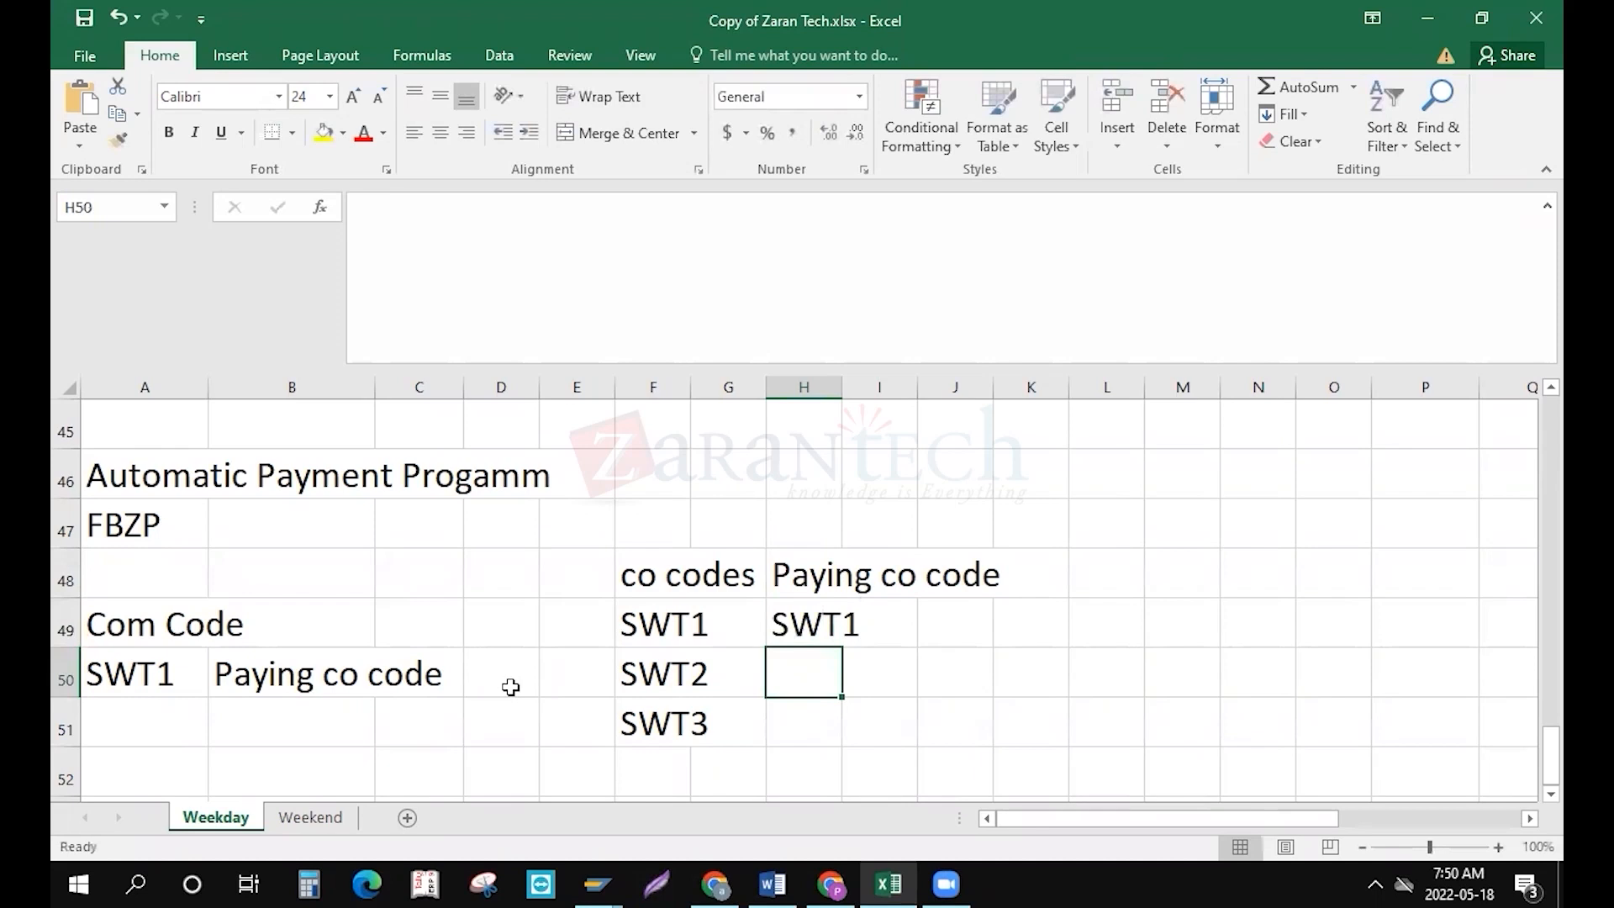
# Fill SWT1 from H49 down to H51 as the paying company code for all three company codes
pyautogui.press('Up')
pyautogui.press('Left')
pyautogui.press('Left')
pyautogui.press('Down')
pyautogui.press('Down')
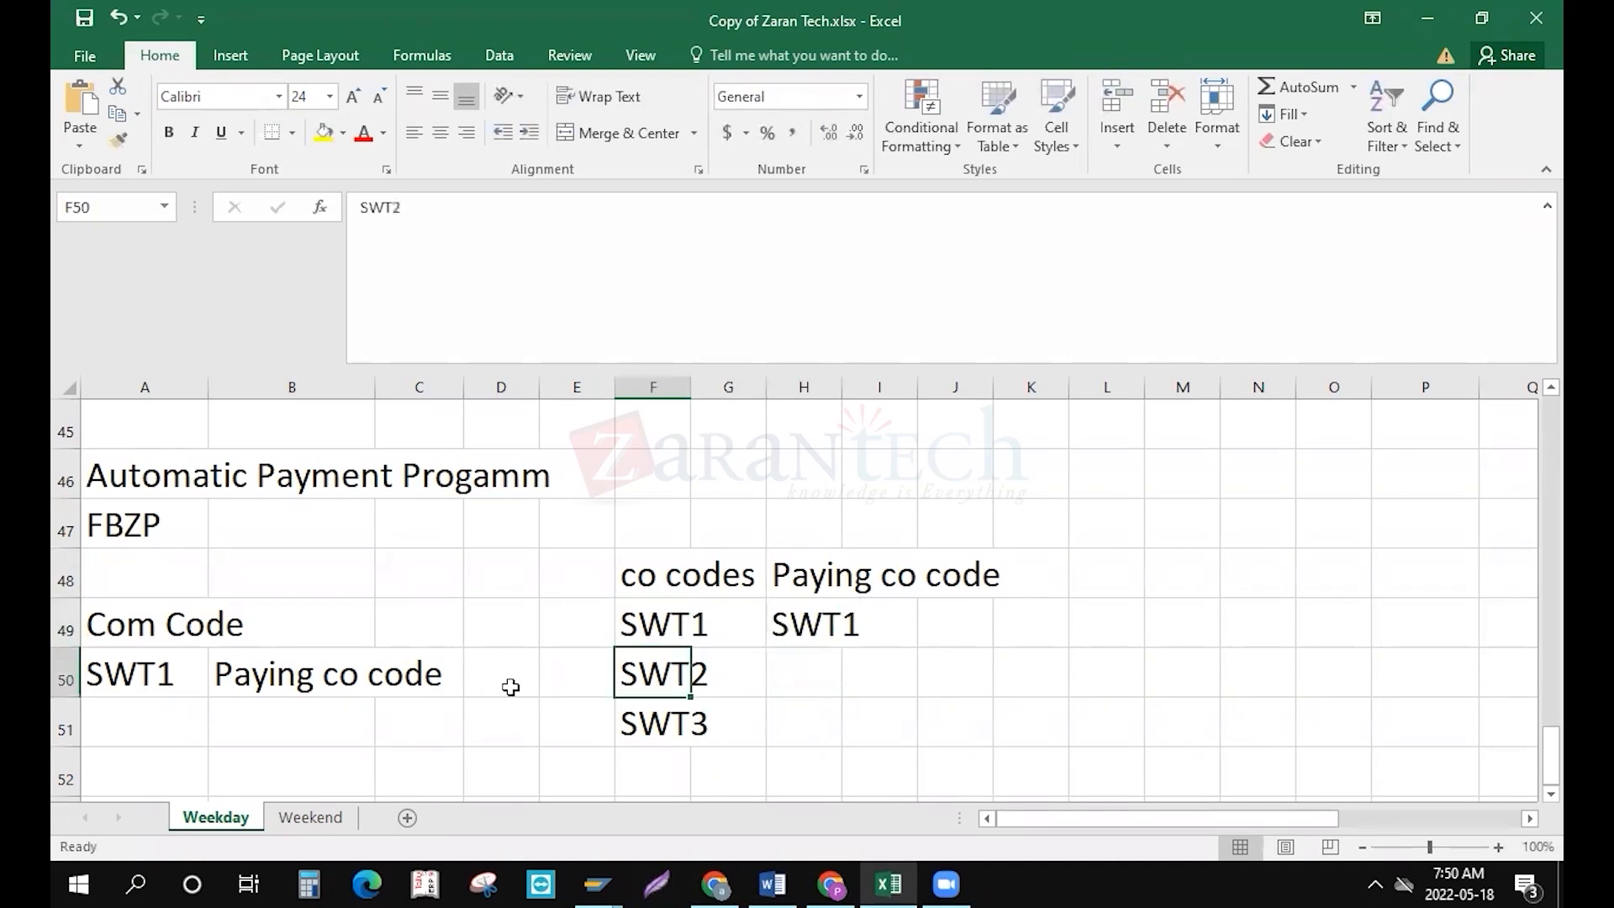
pyautogui.press('Right')
pyautogui.press('Right')
pyautogui.press('Right')
pyautogui.press('Up')
pyautogui.press('Up')
pyautogui.press('Left')
pyautogui.hotkey('shift', 'Down')
pyautogui.hotkey('shift', 'Down')
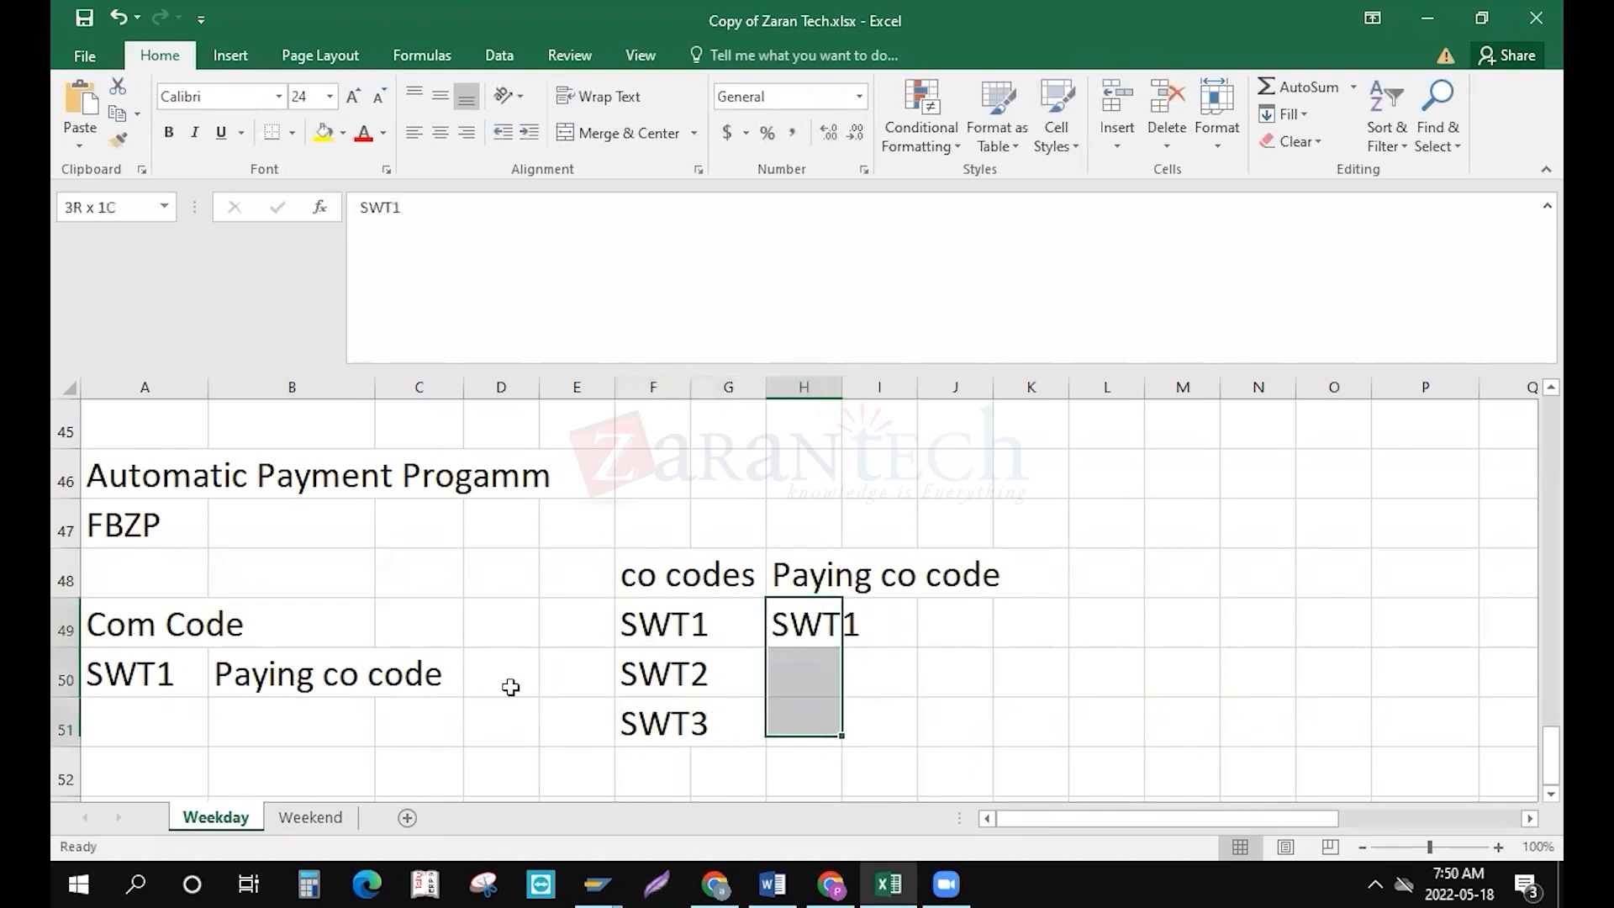
pyautogui.hotkey('ctrl', 'd')
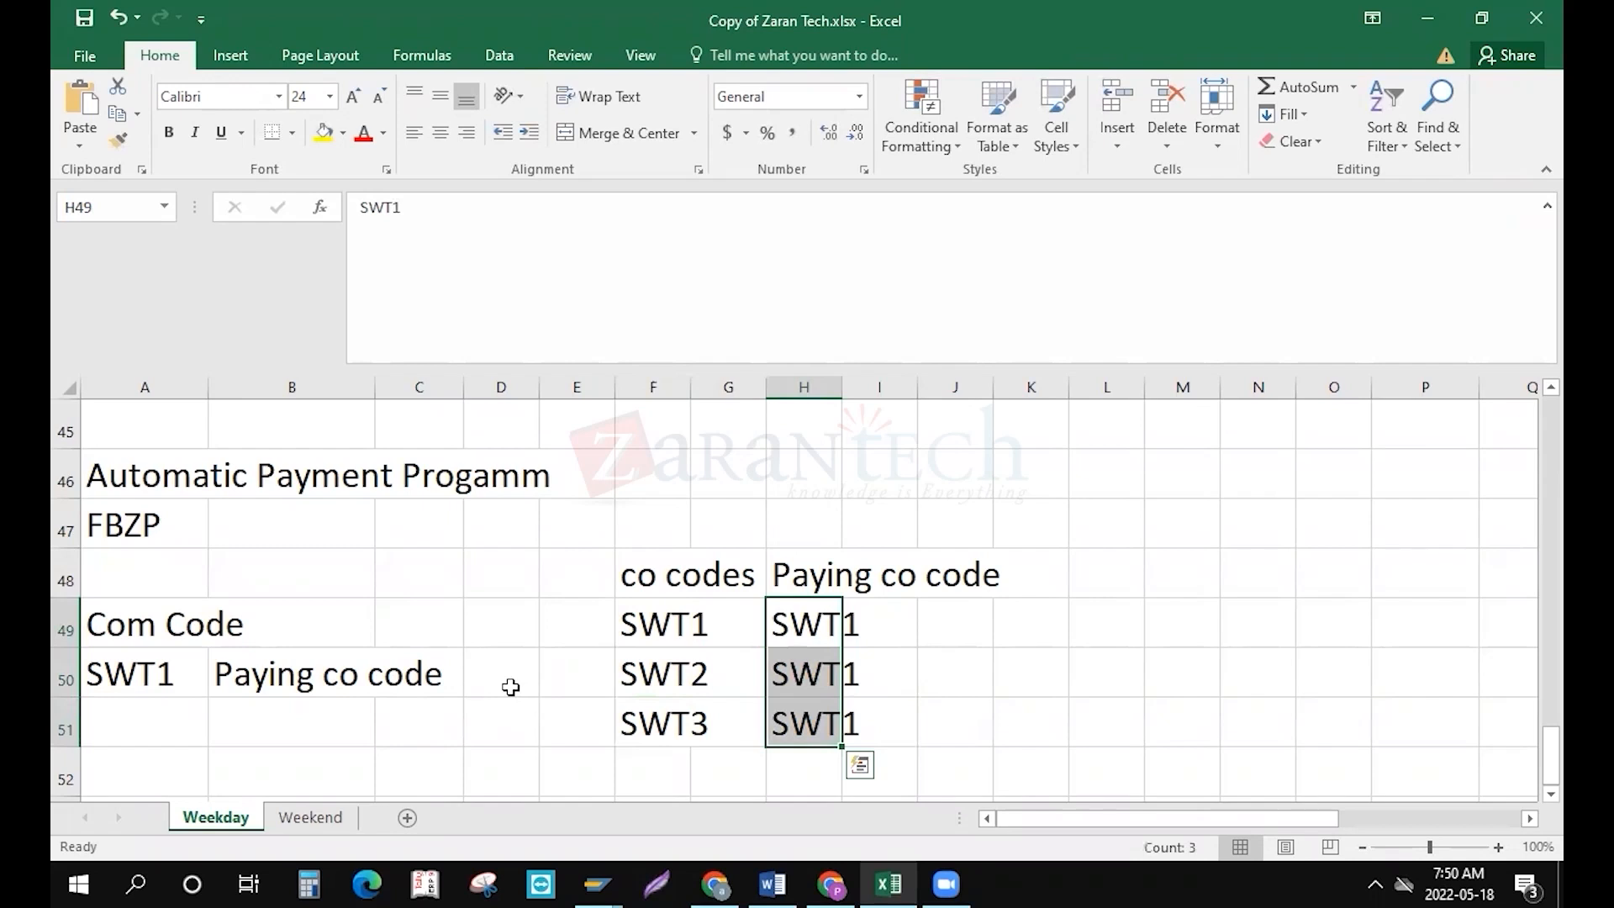
pyautogui.press('Up')
pyautogui.press('Left')
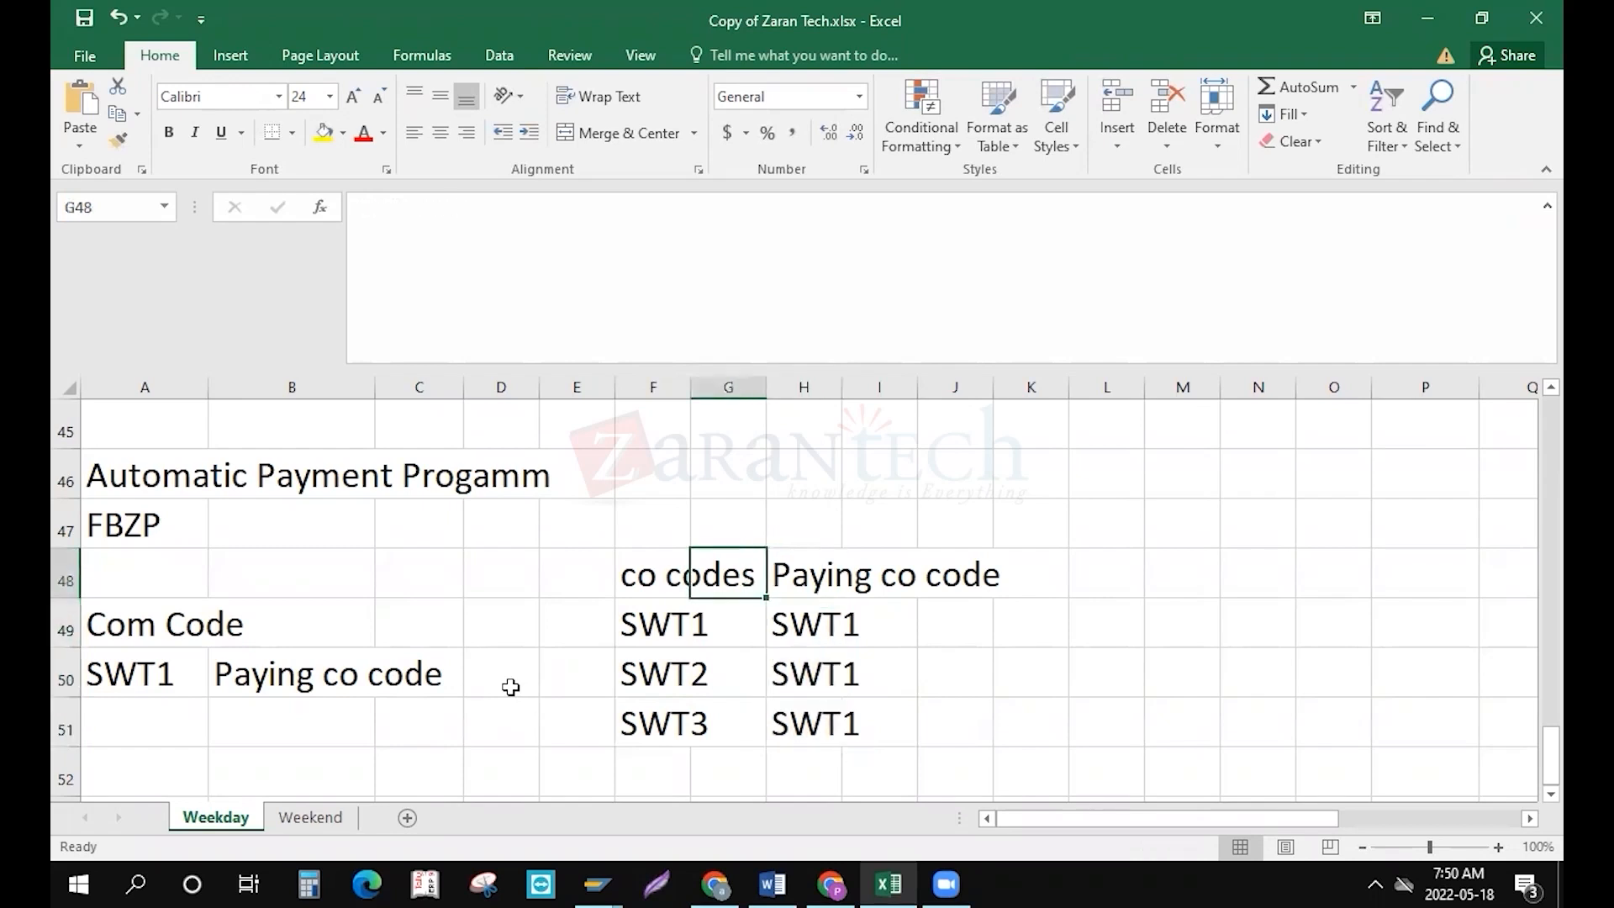
pyautogui.press('Down')
pyautogui.press('Left')
pyautogui.press('Right')
pyautogui.press('Right')
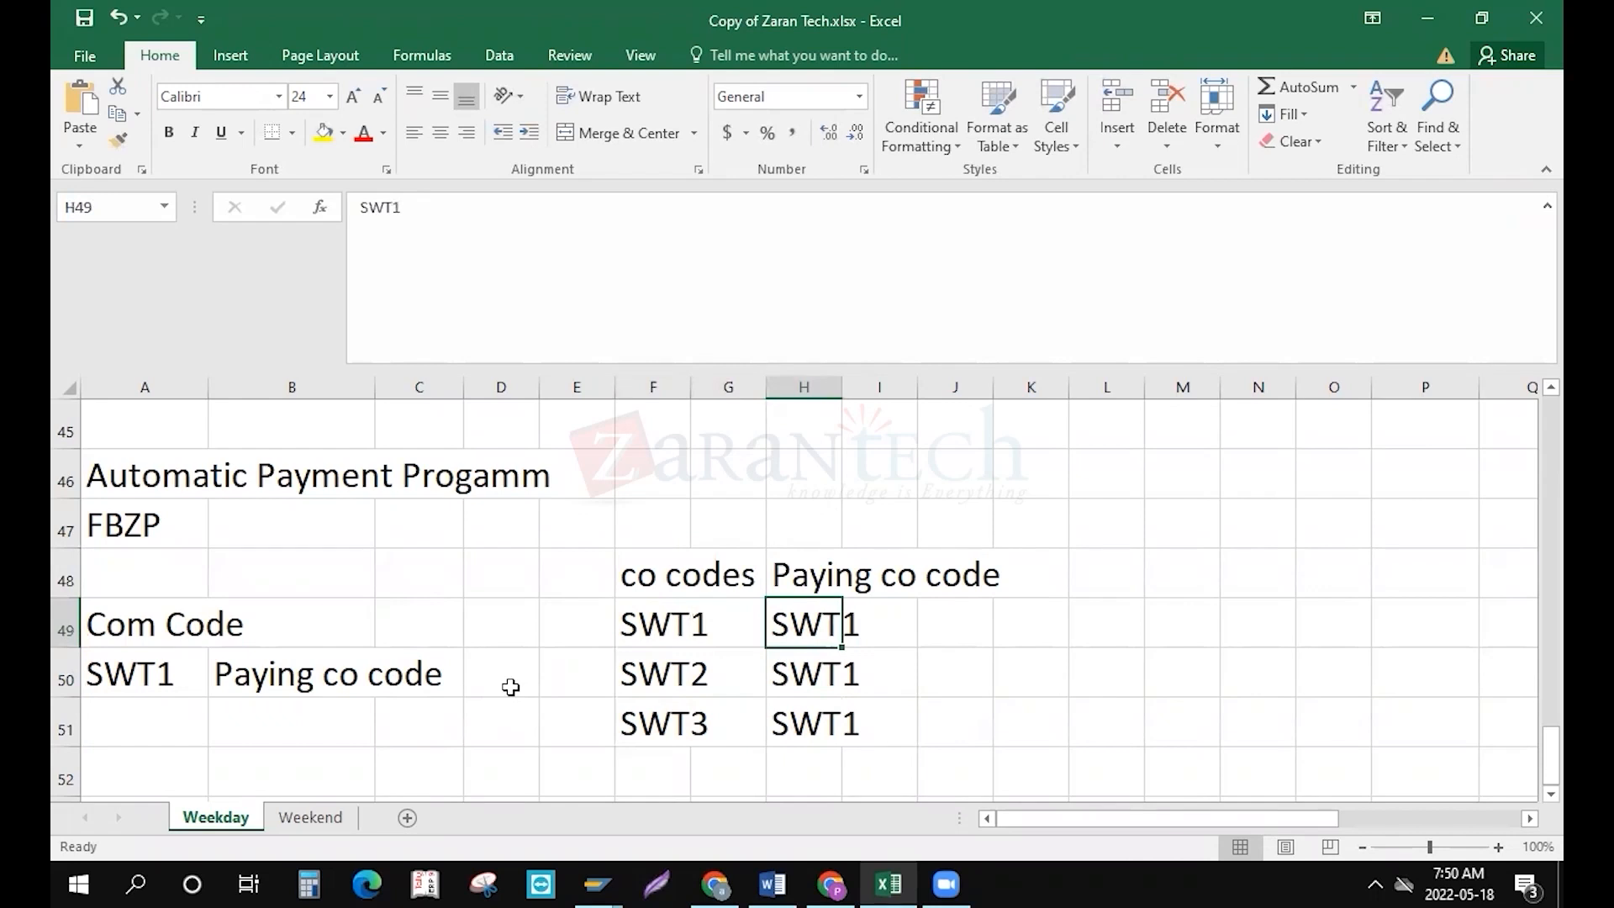
pyautogui.press('Left')
pyautogui.press('Left')
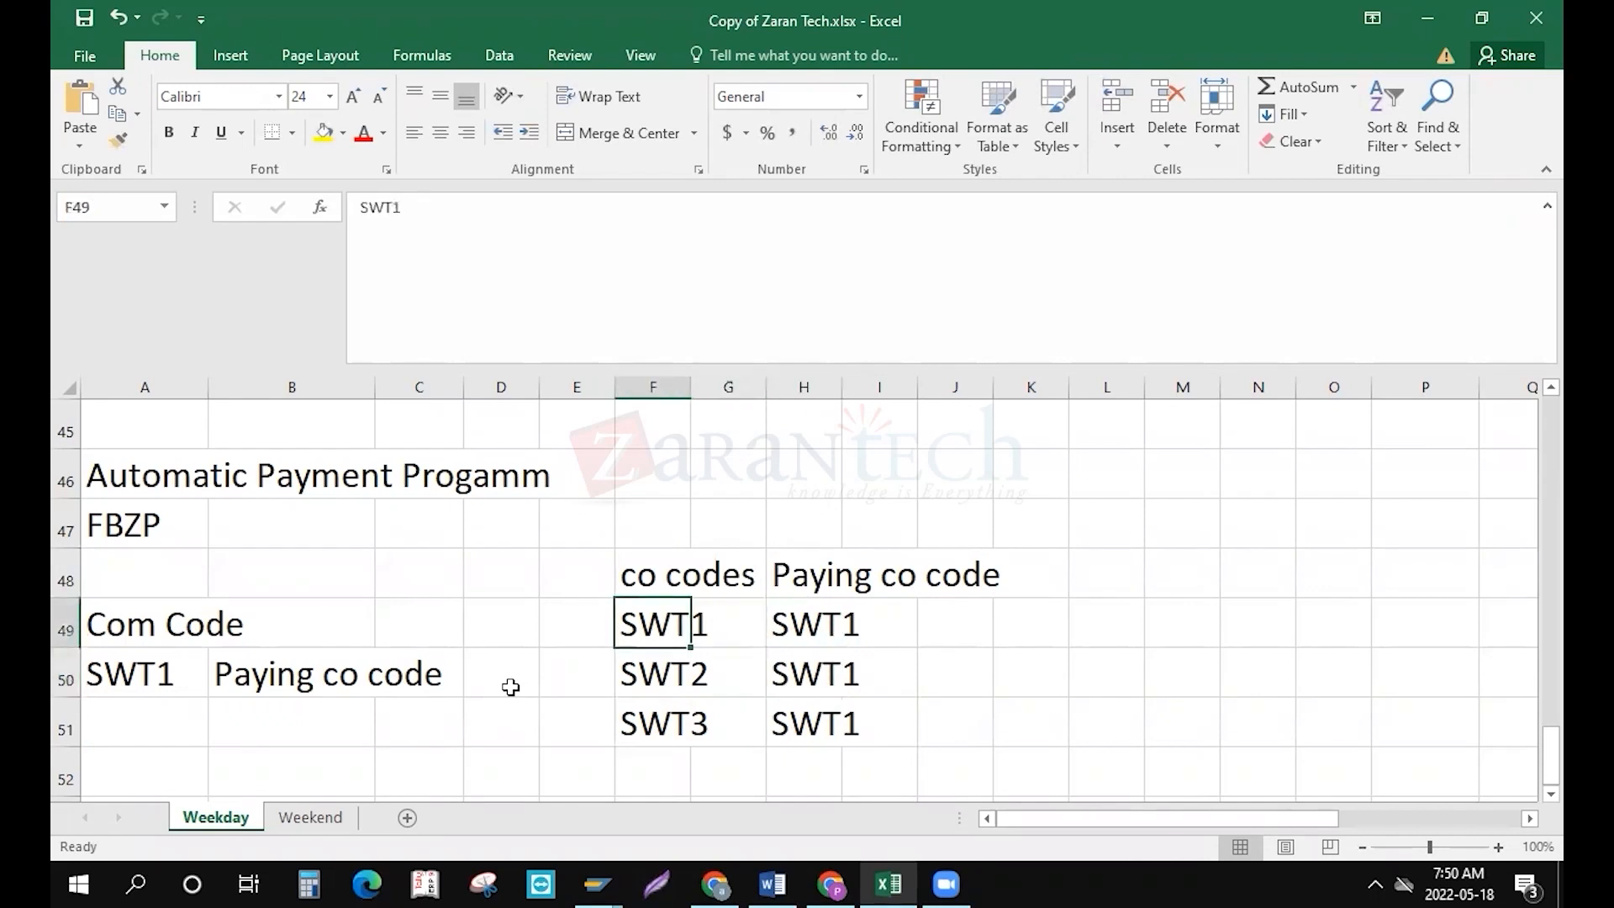
# Change the paying company code to SWT2 for SWT2 and SWT3 in cells H50 and H51
pyautogui.press('Right')
pyautogui.press('Right')
pyautogui.press('Down')
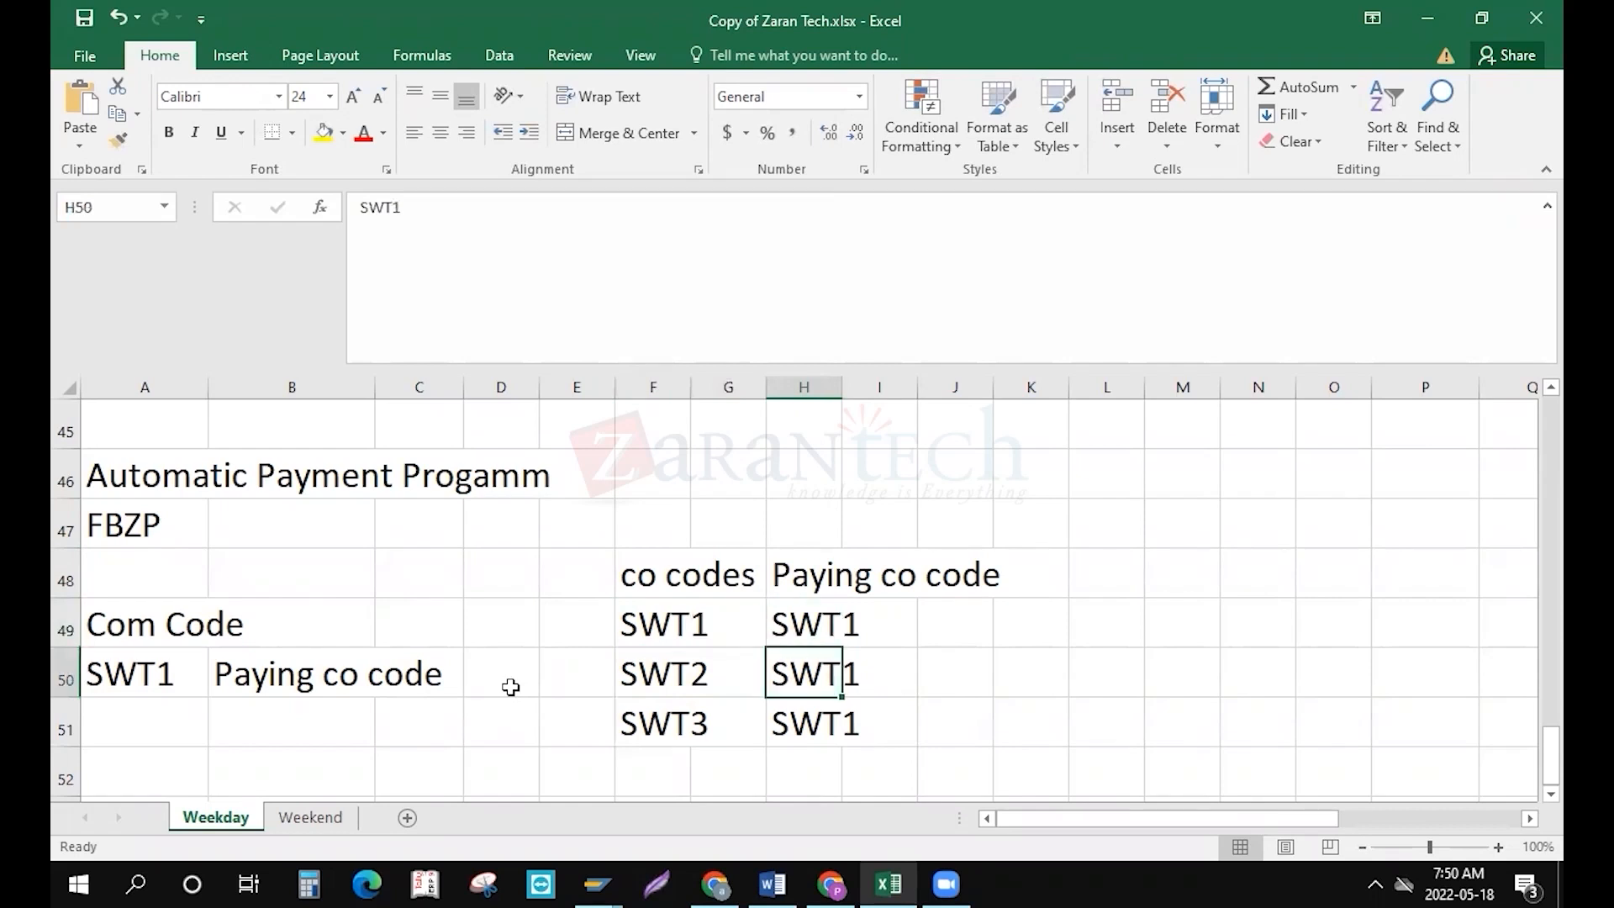
pyautogui.write('SWTs')
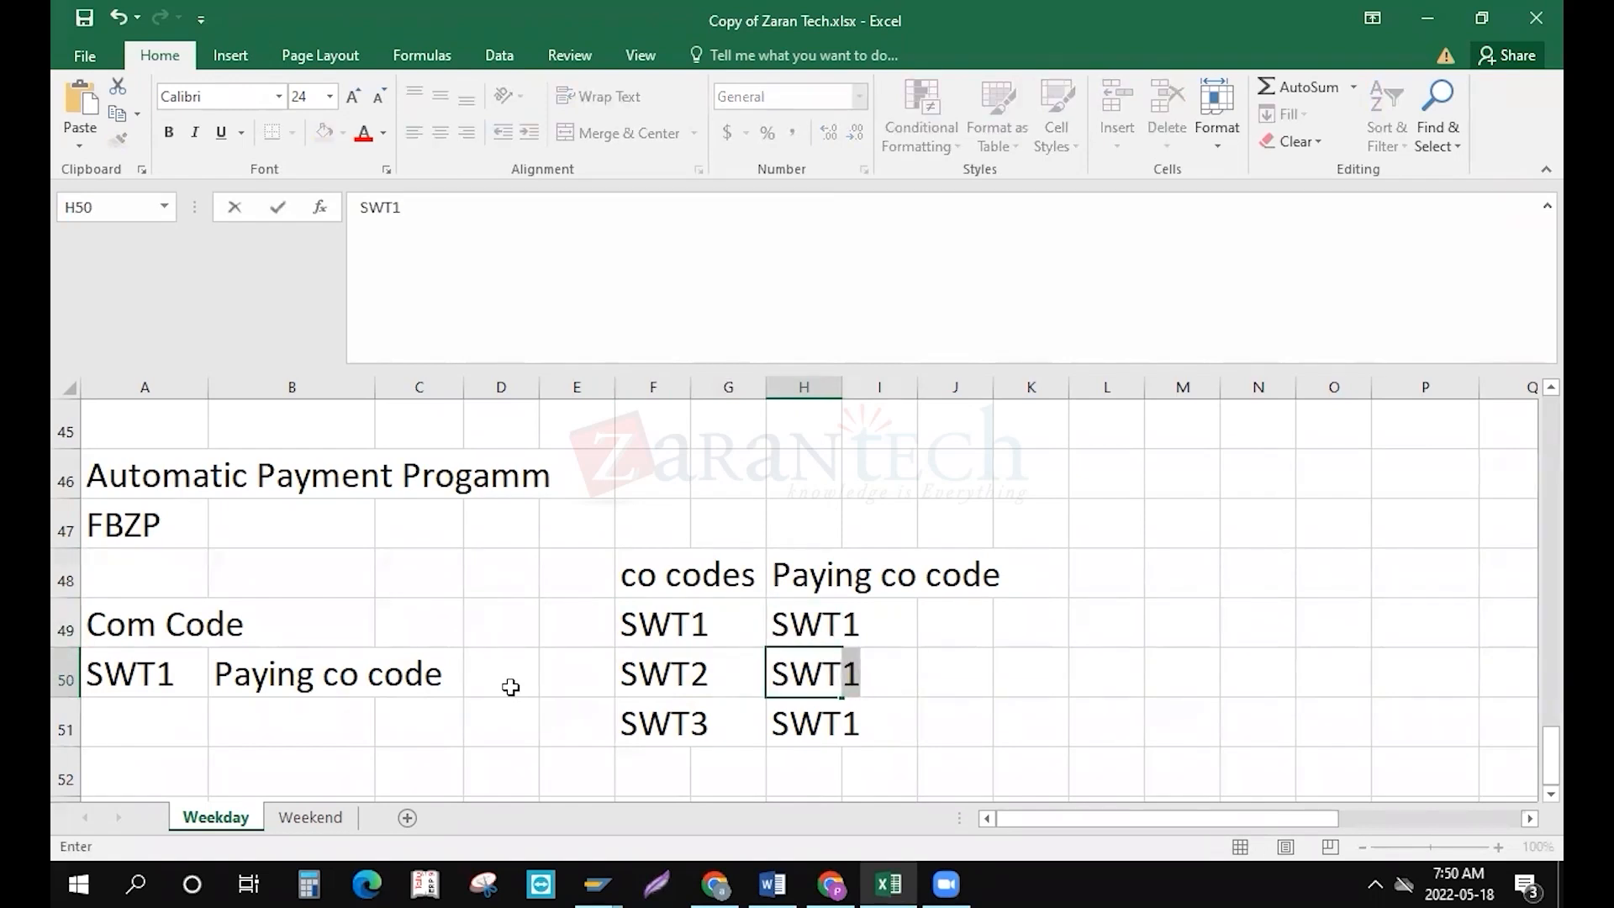
pyautogui.press('BackSpace')
pyautogui.write('2')
pyautogui.hotkey('ctrl', 'Return')
pyautogui.hotkey('ctrl', 'c')
pyautogui.press('Down')
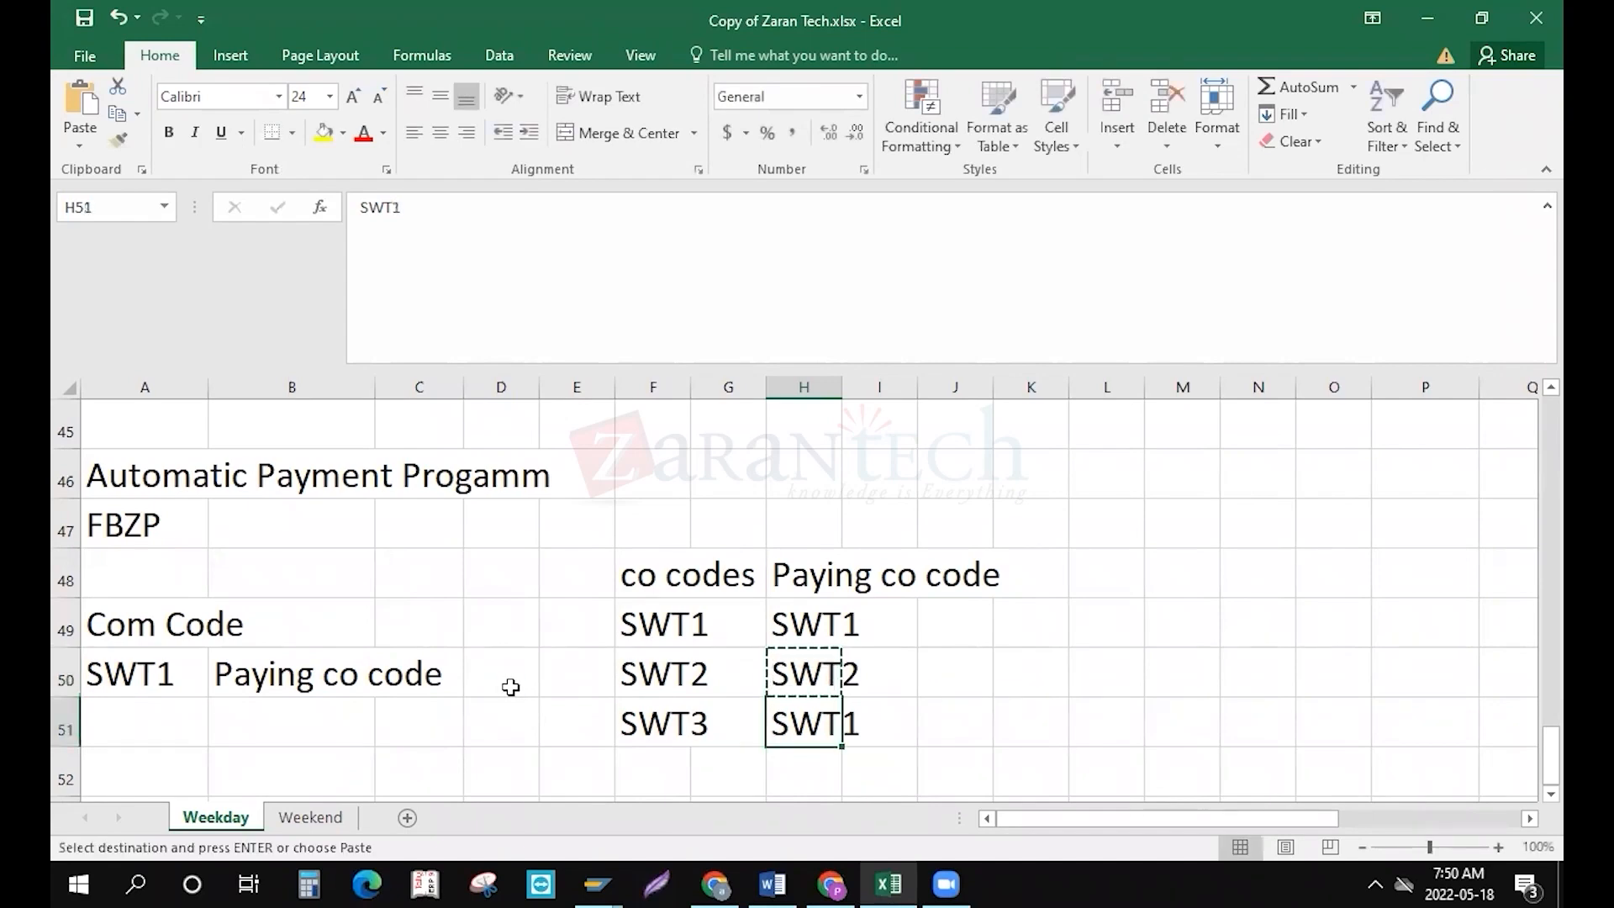
pyautogui.hotkey('ctrl', 'v')
pyautogui.press('Up')
pyautogui.hotkey('shift', 'Down')
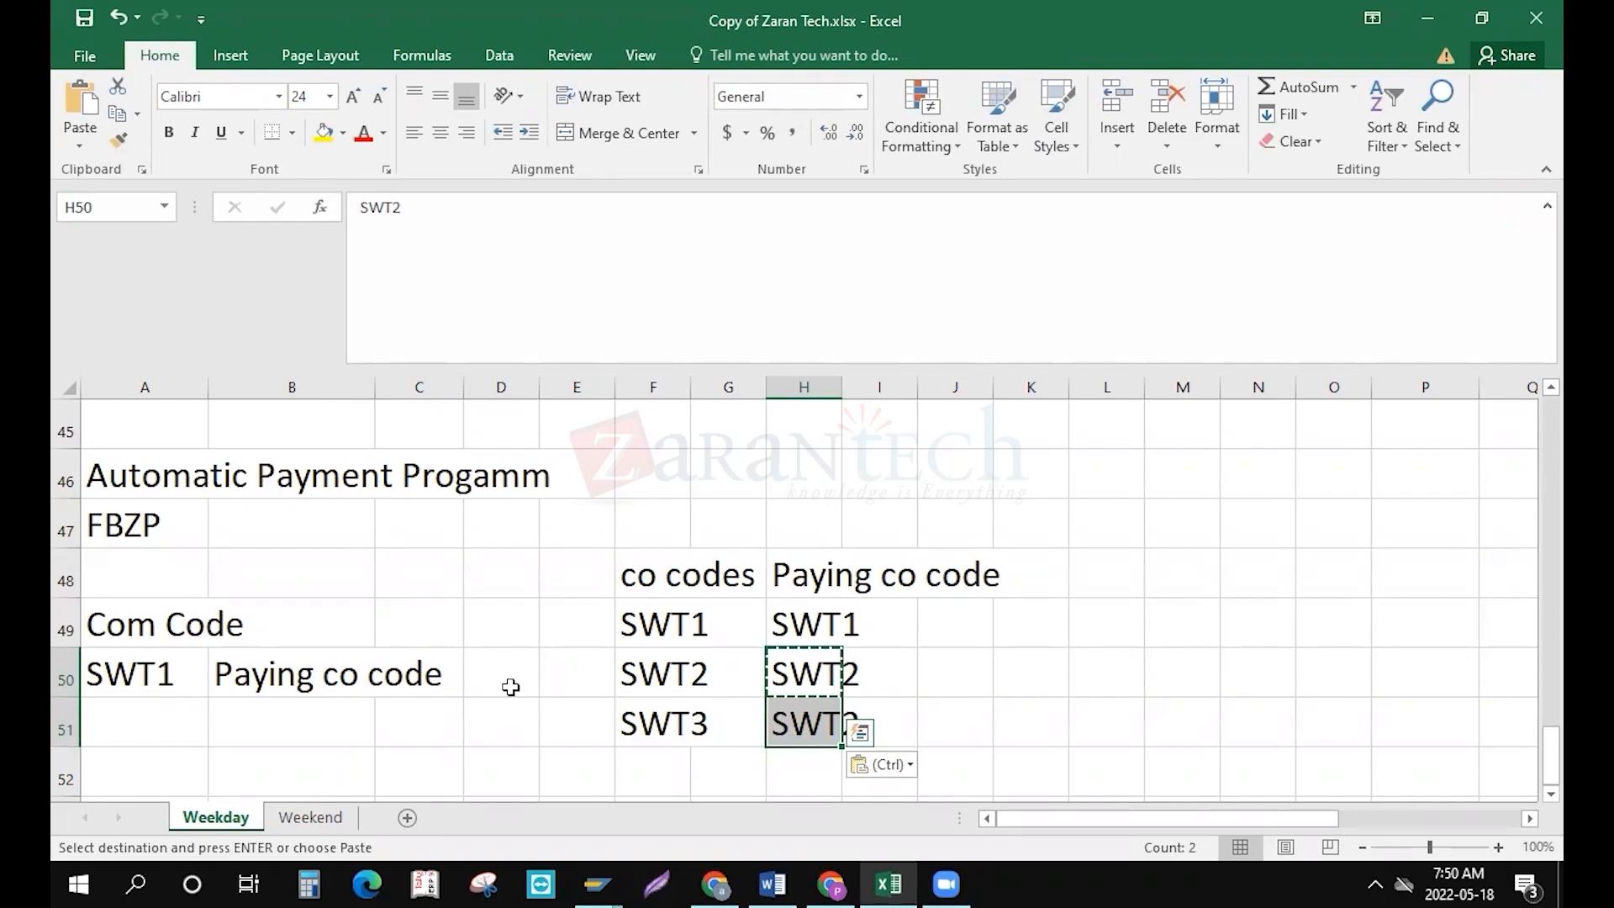
# Switch to SAP and start a new entry in the all company codes settings for company code SWT1
pyautogui.hotkey('alt', 'Tab')
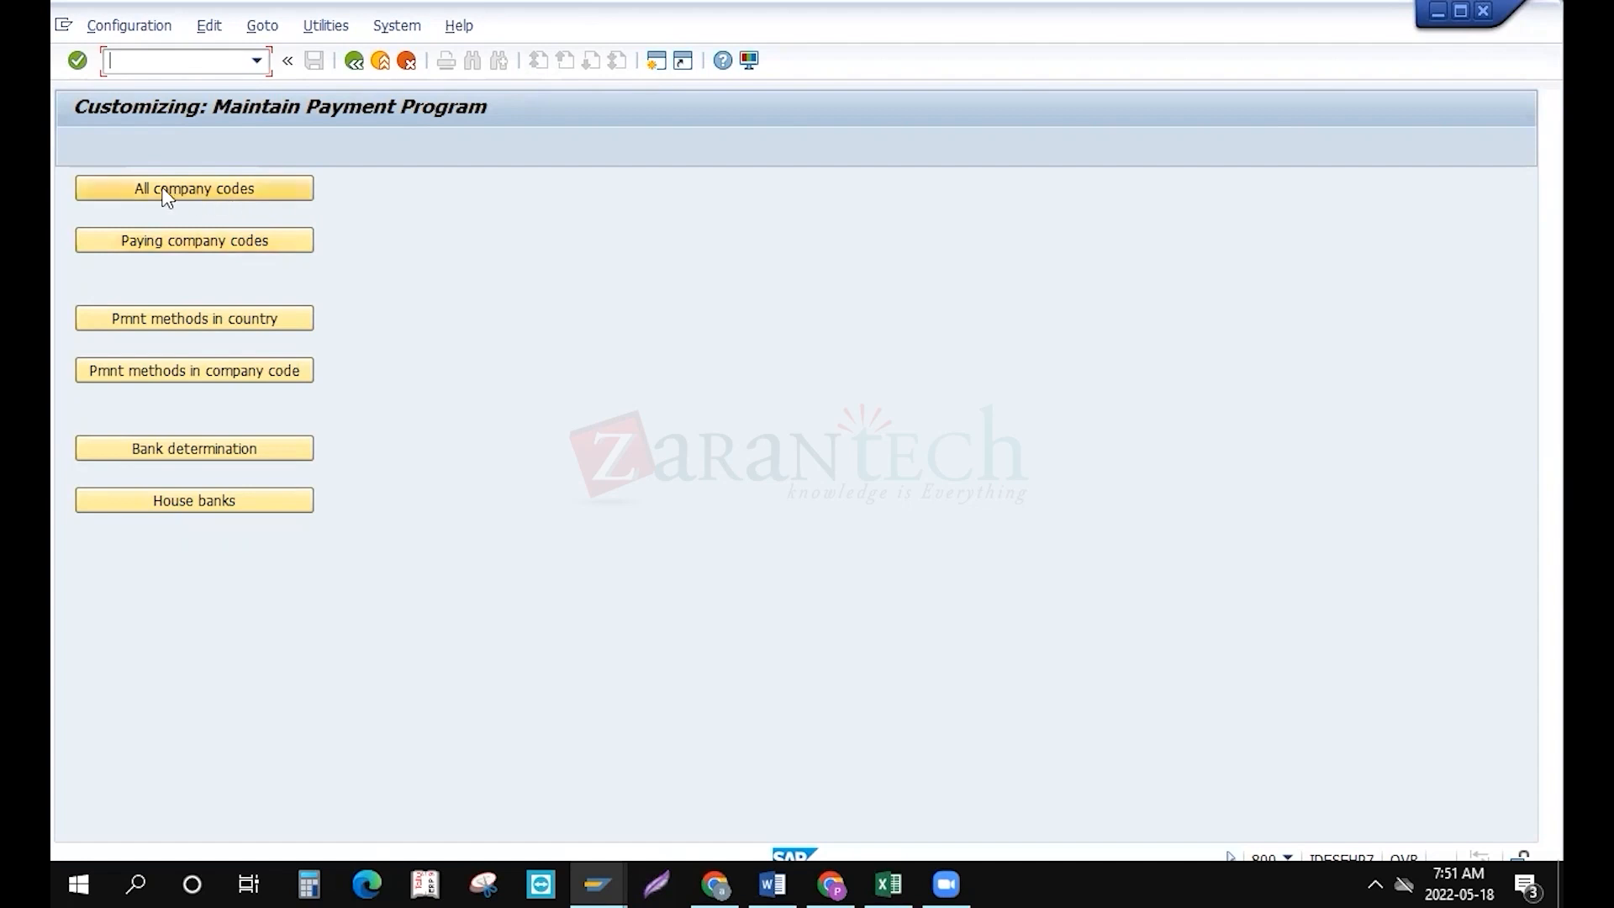
pyautogui.click(232, 195)
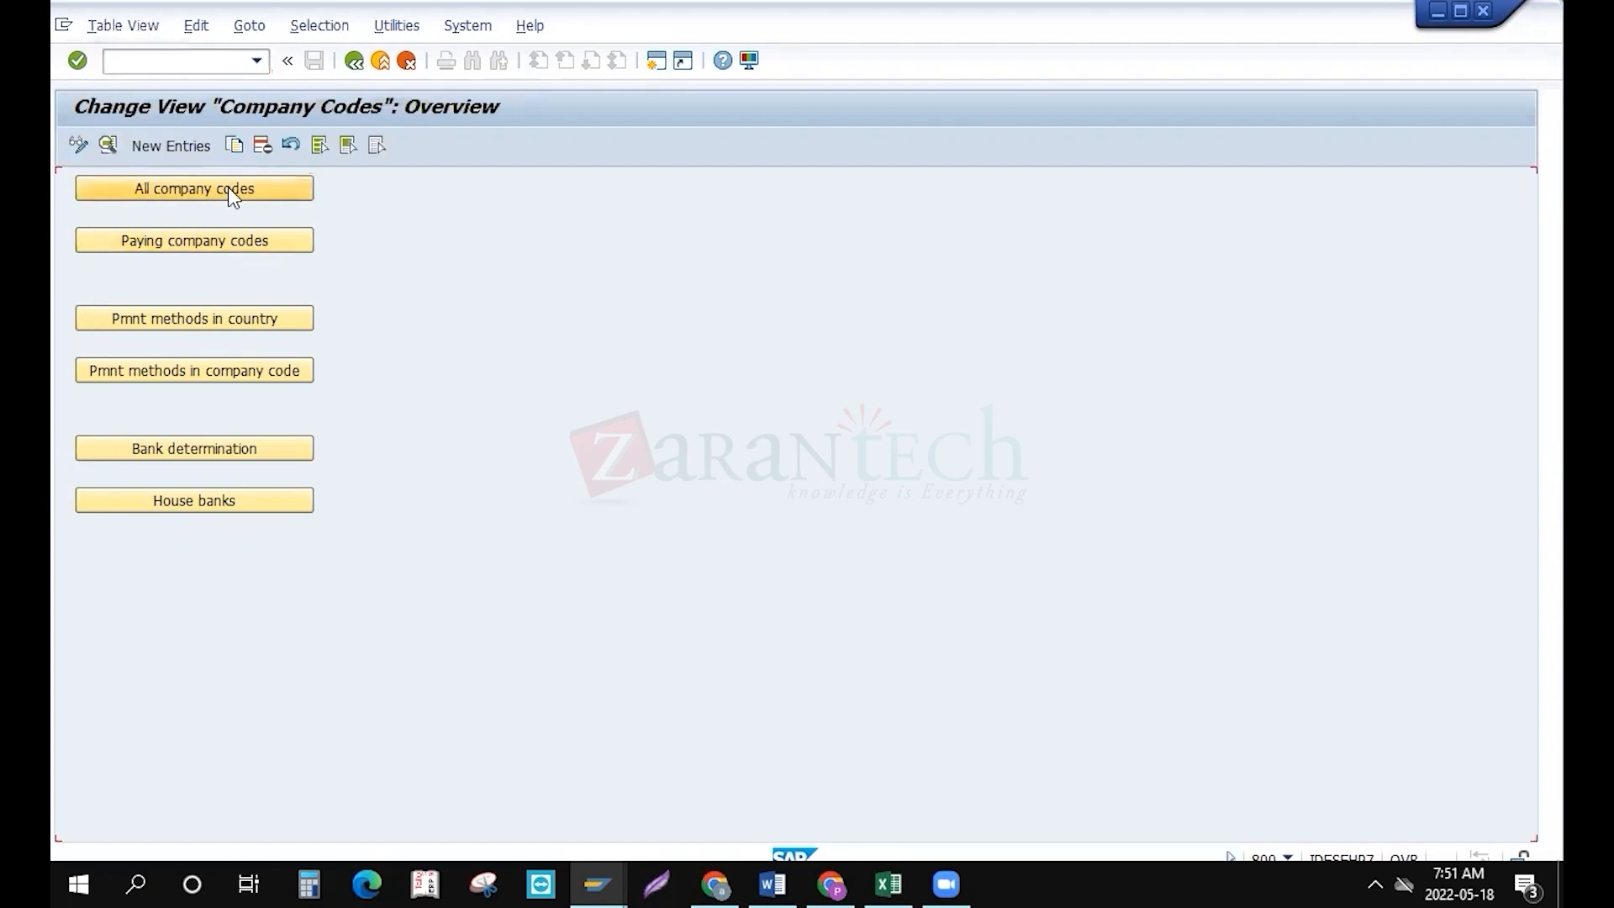
pyautogui.click(168, 146)
pyautogui.write('swt1')
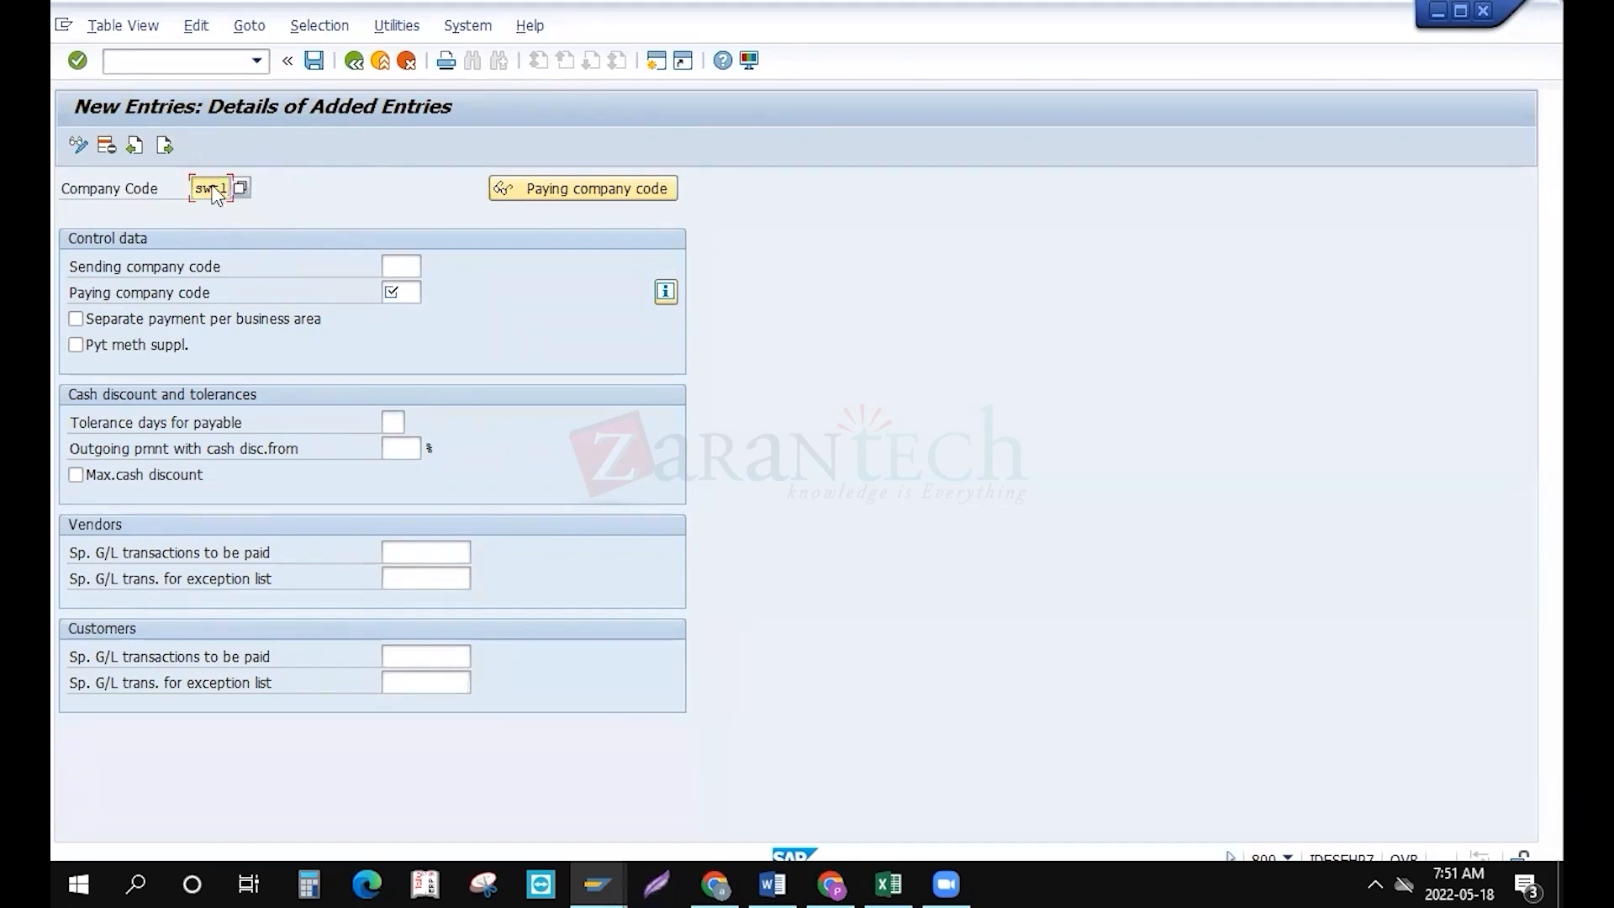
# Check SWT1's paying company code in the Excel mapping, and enter SWT1 as the paying company code in SAP
pyautogui.click(413, 295)
pyautogui.hotkey('alt', 'Tab')
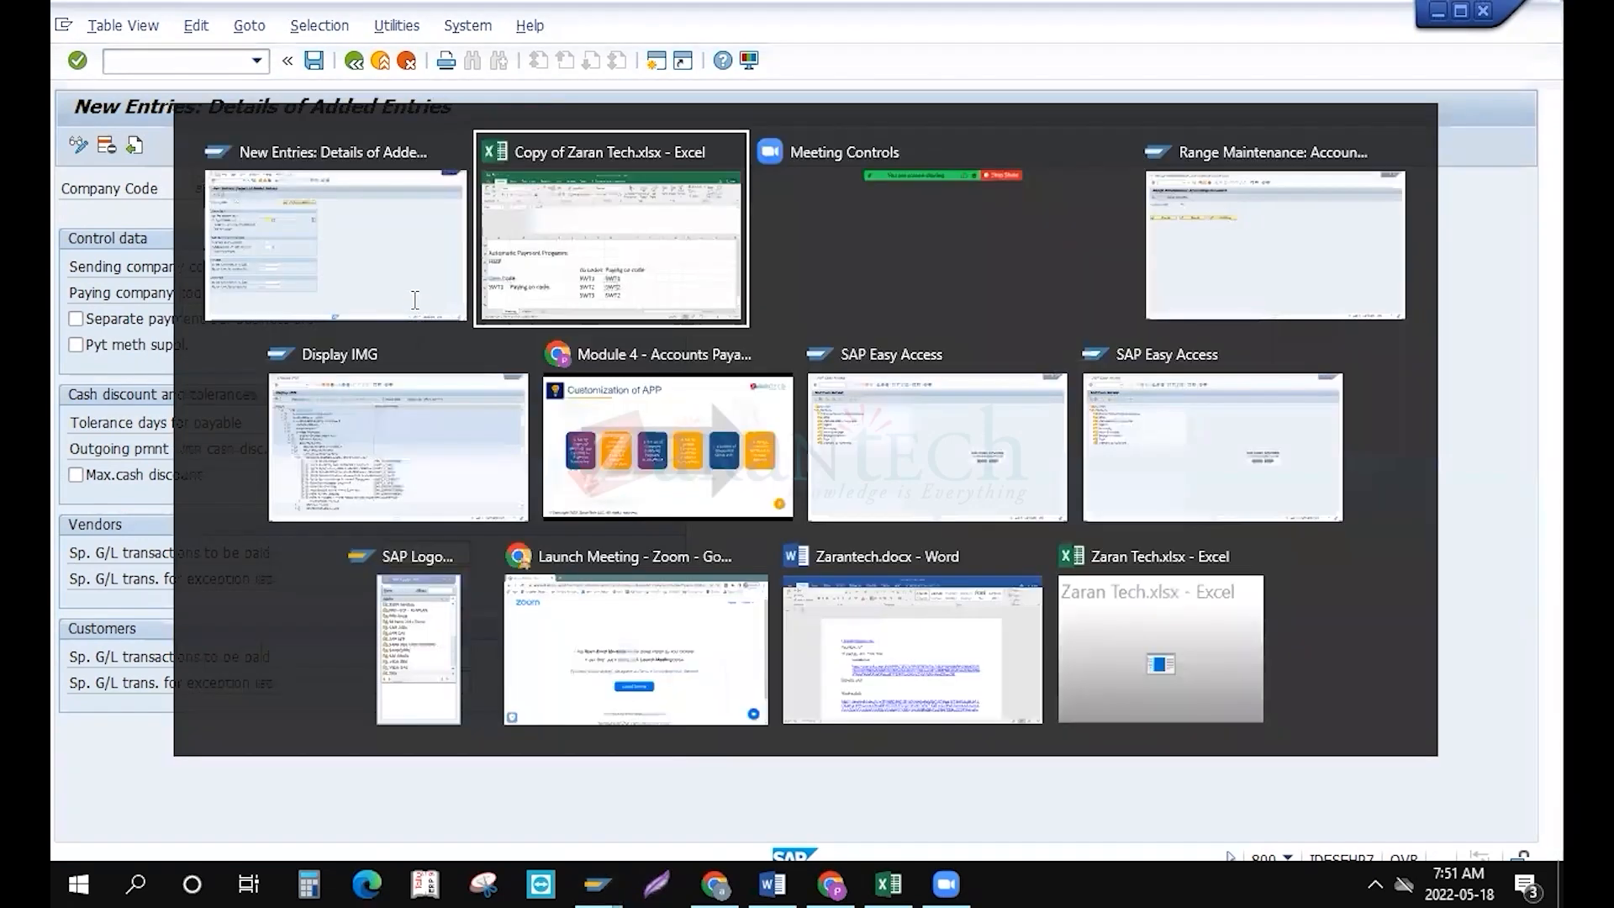
pyautogui.click(710, 623)
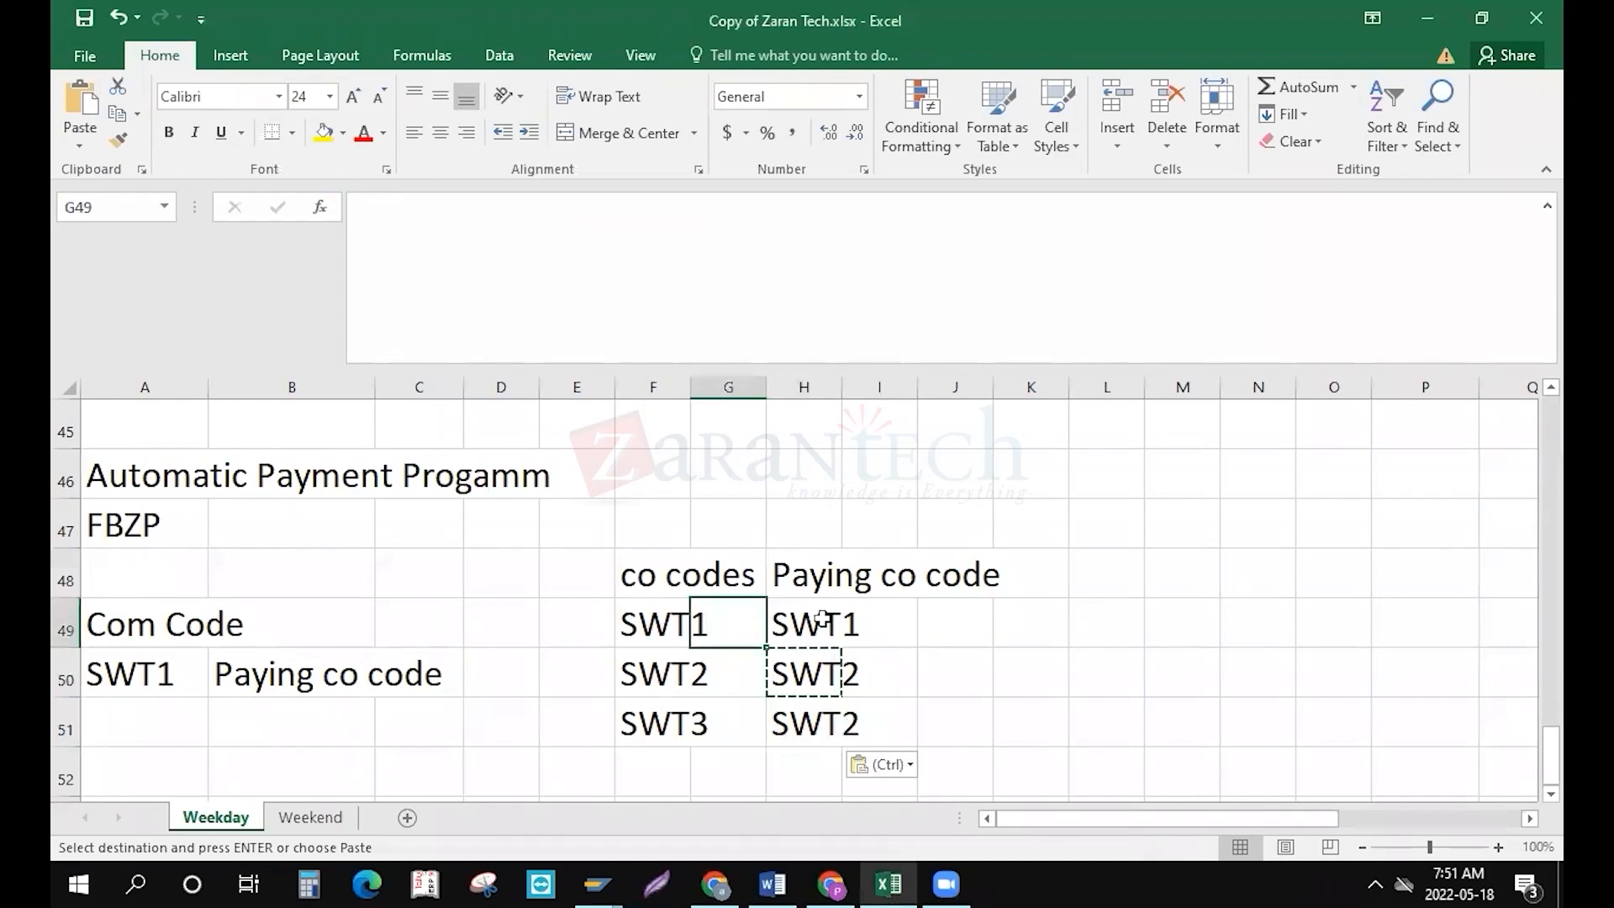
pyautogui.click(791, 622)
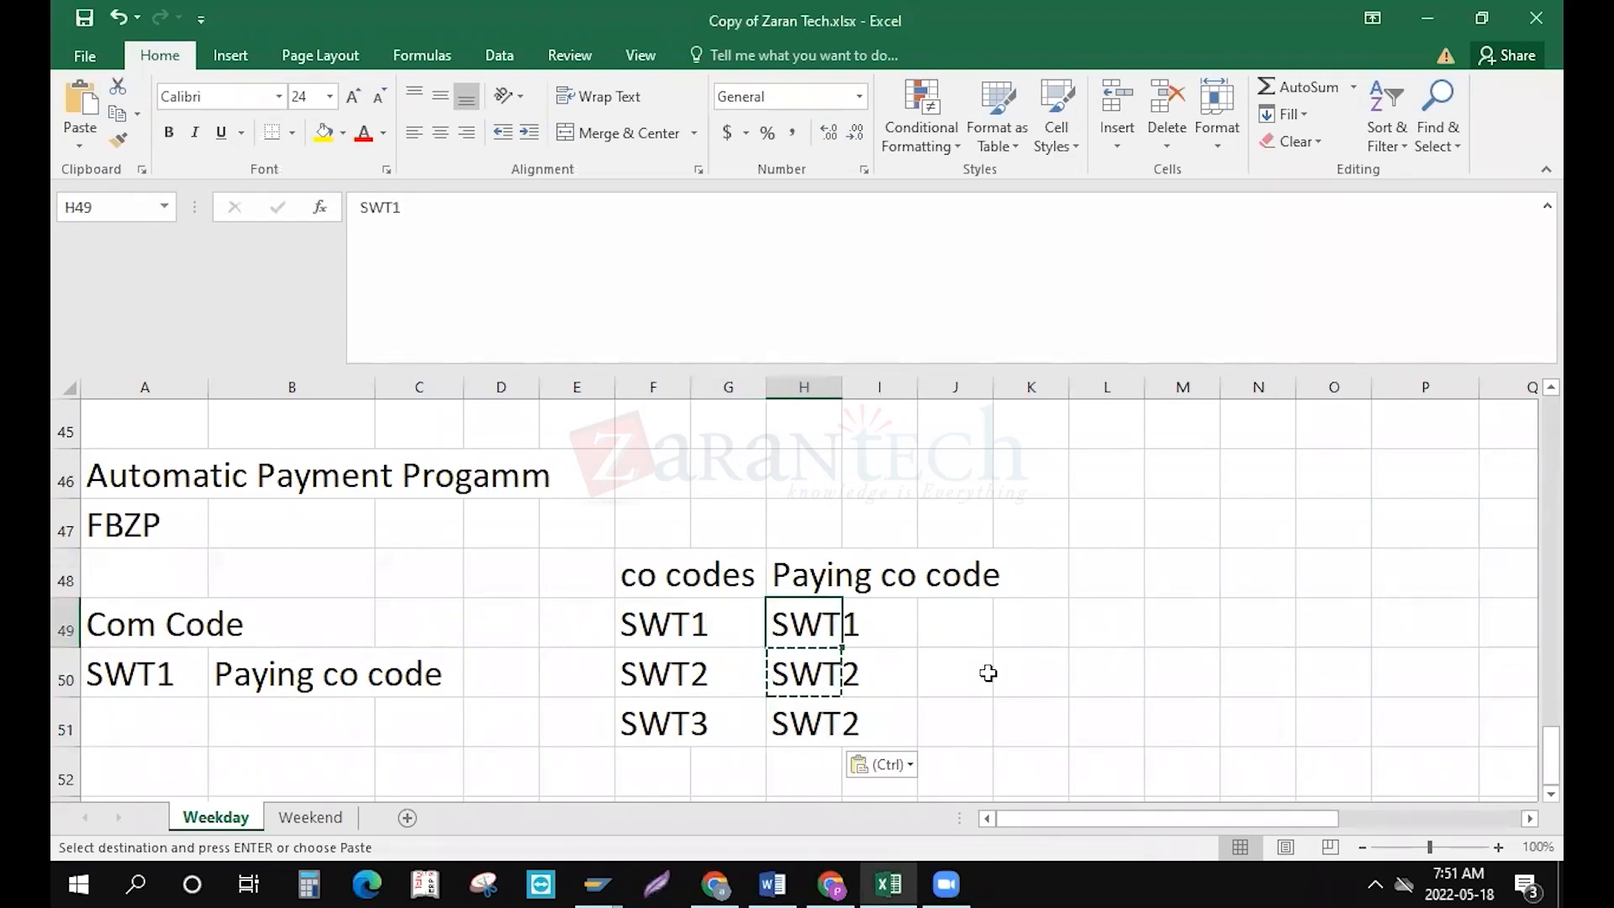
pyautogui.hotkey('alt', 'Tab')
pyautogui.write('swt1')
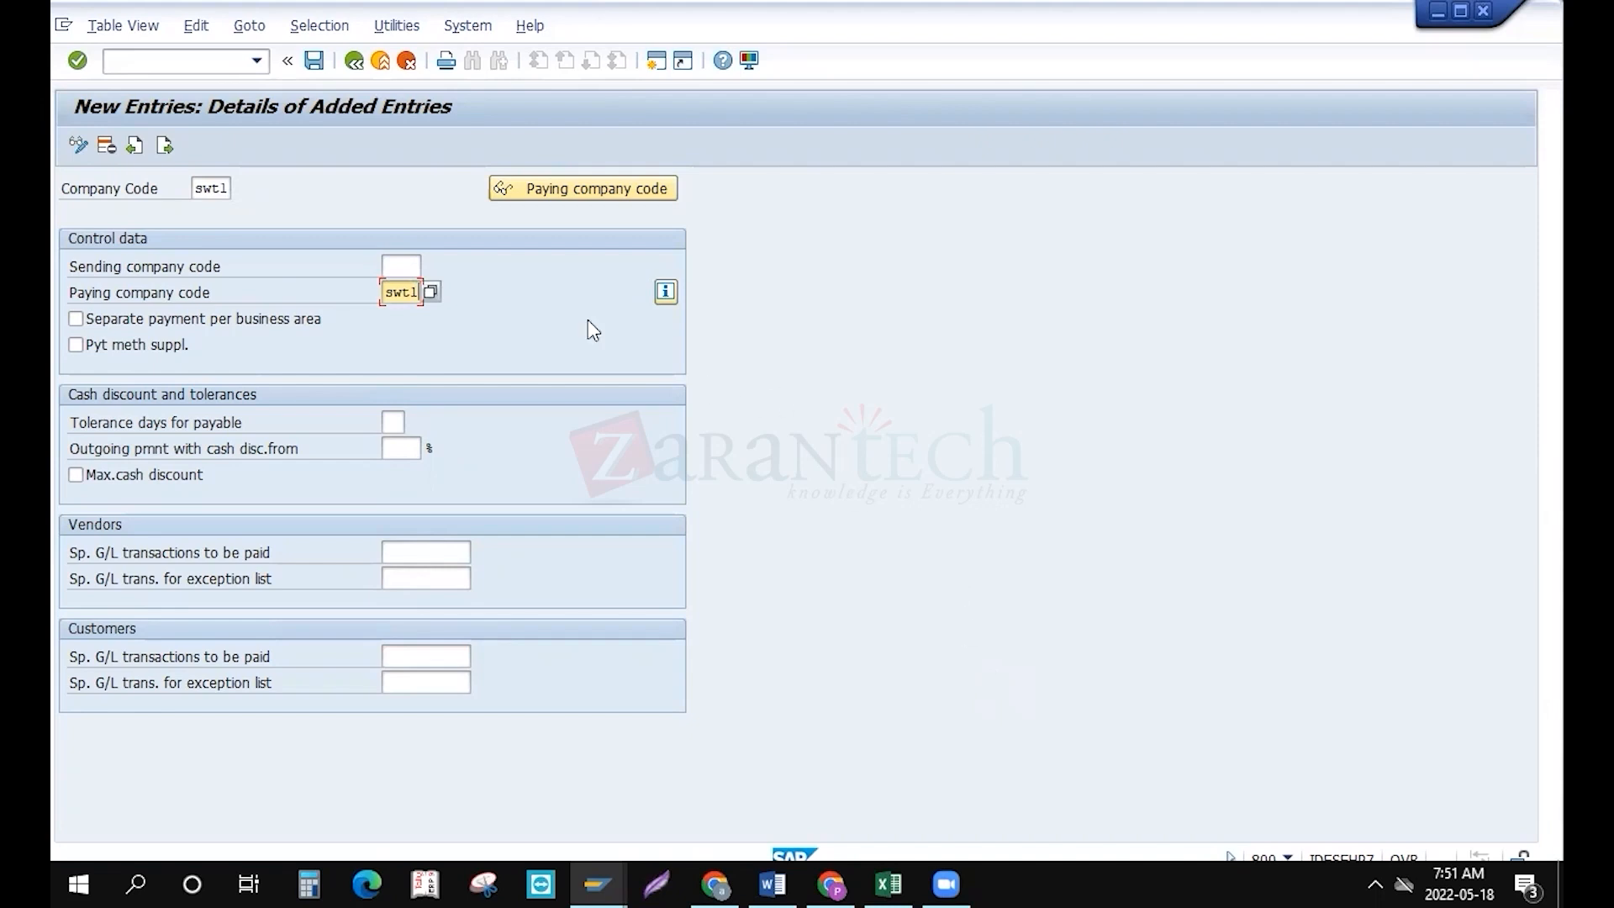
# Set the sending company code to SWT1 and save the new company code entry
pyautogui.click(413, 271)
pyautogui.write('swtl')
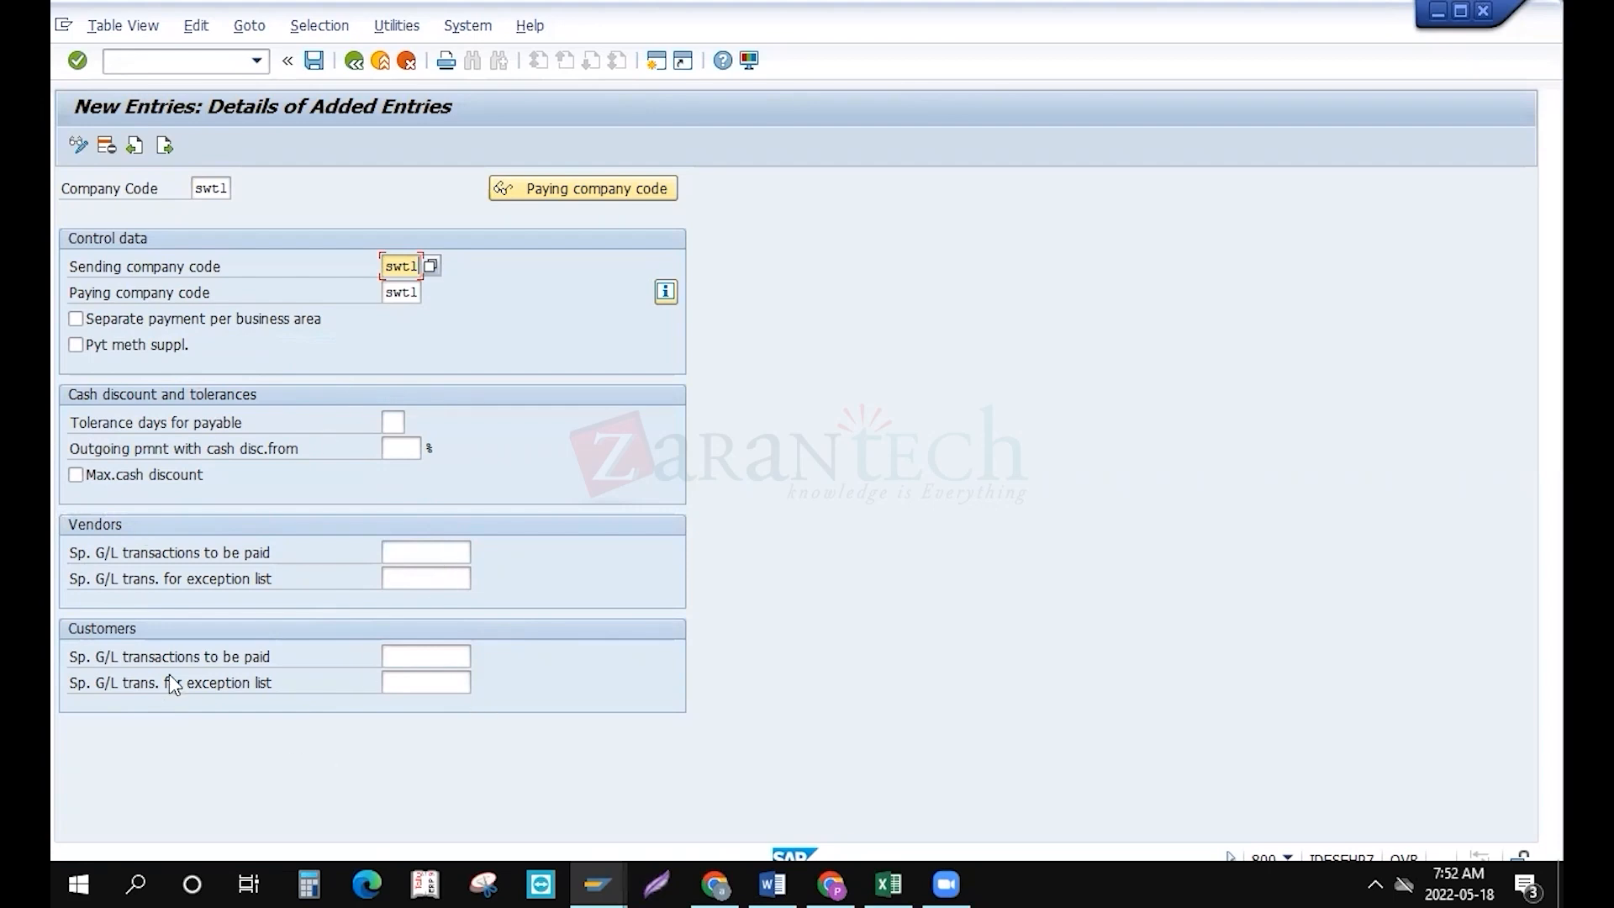
pyautogui.click(75, 319)
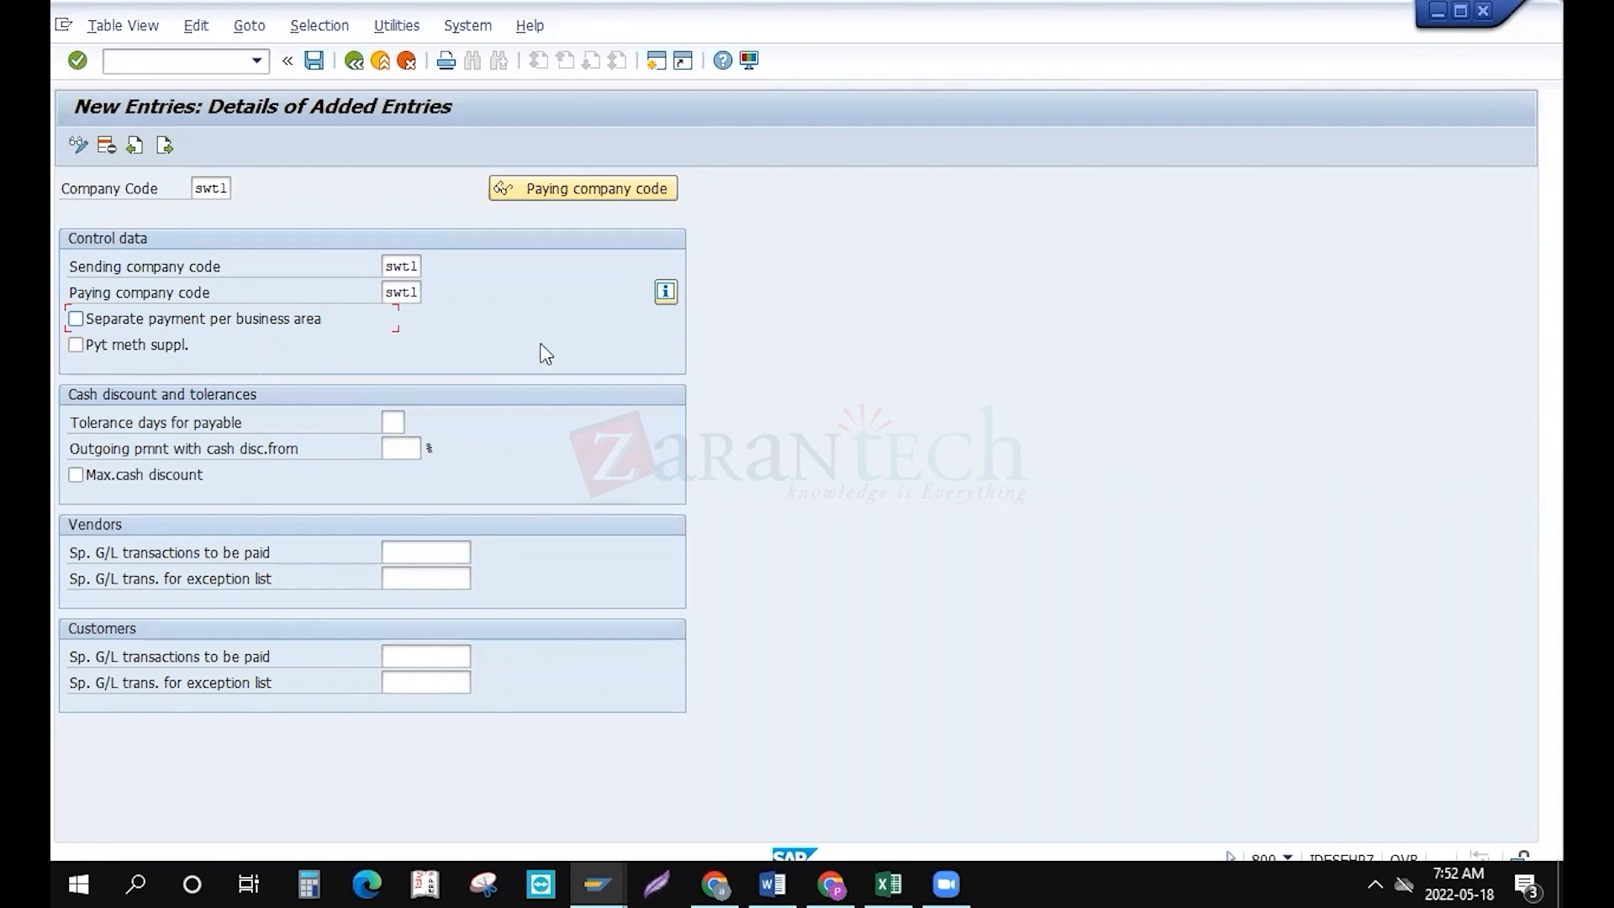
pyautogui.hotkey('ctrl', 's')
pyautogui.click(387, 400)
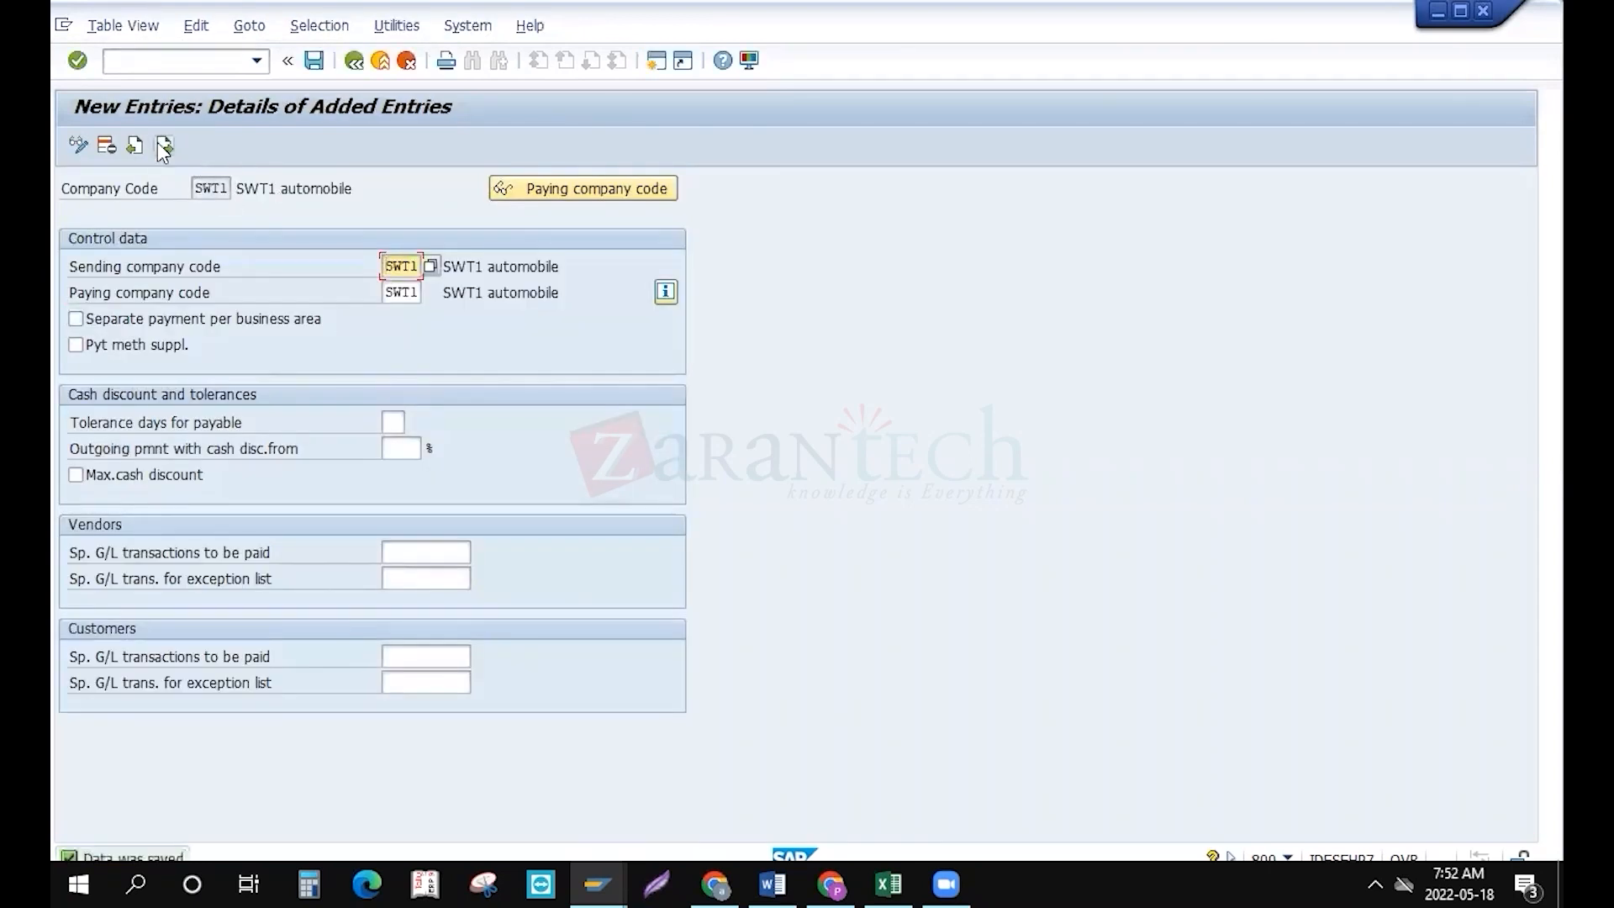
pyautogui.click(164, 145)
pyautogui.write('swt2')
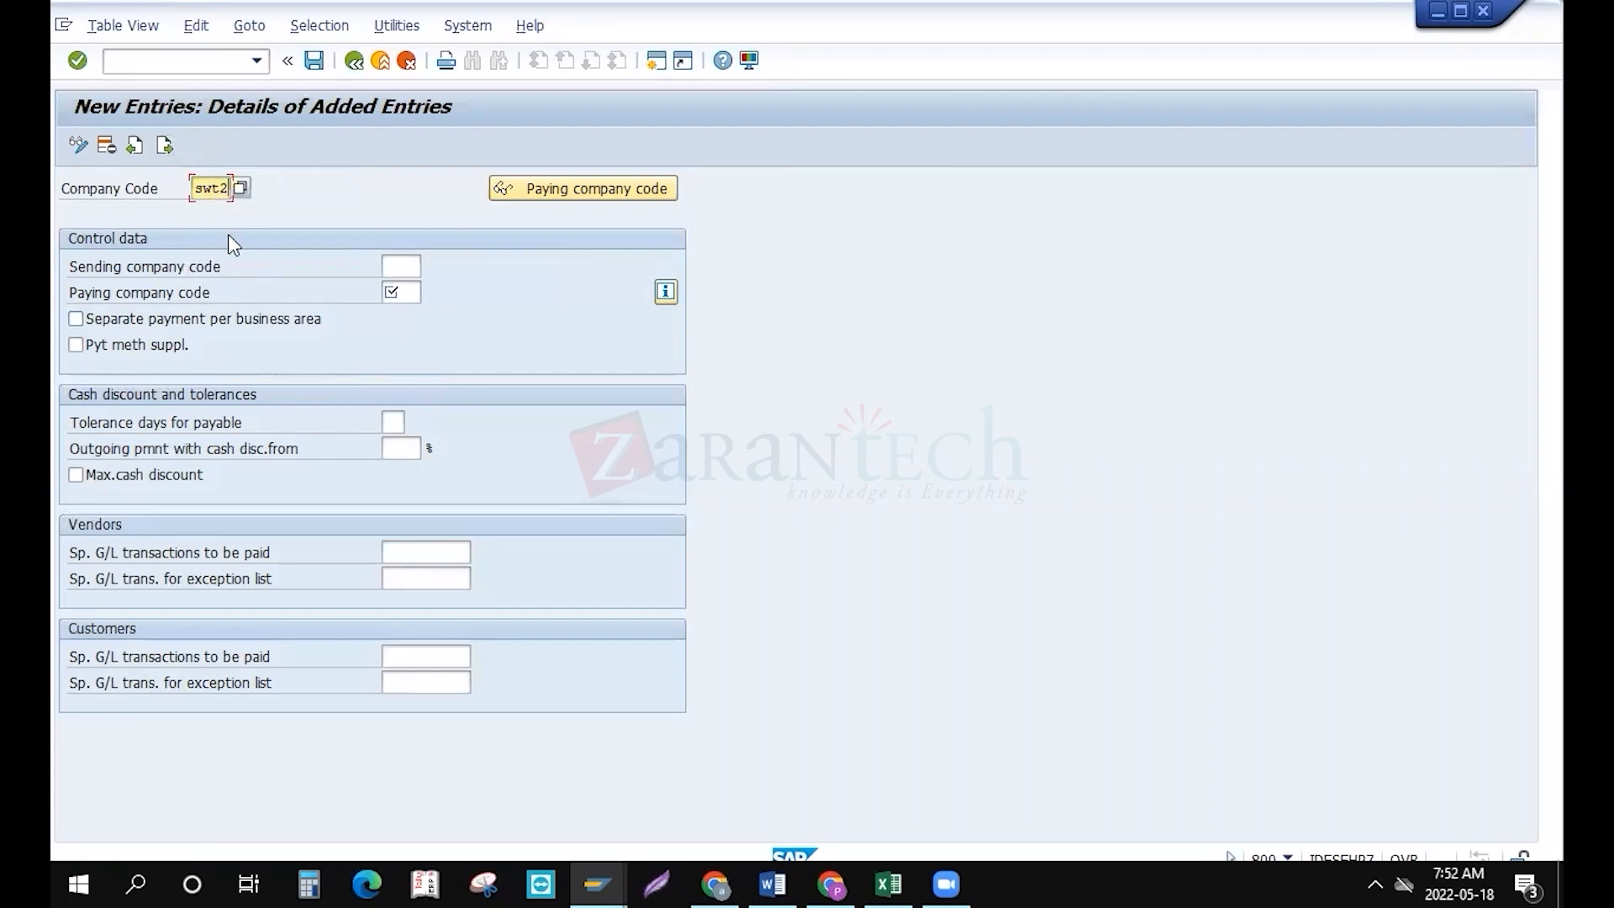
pyautogui.click(389, 292)
pyautogui.write('swt1')
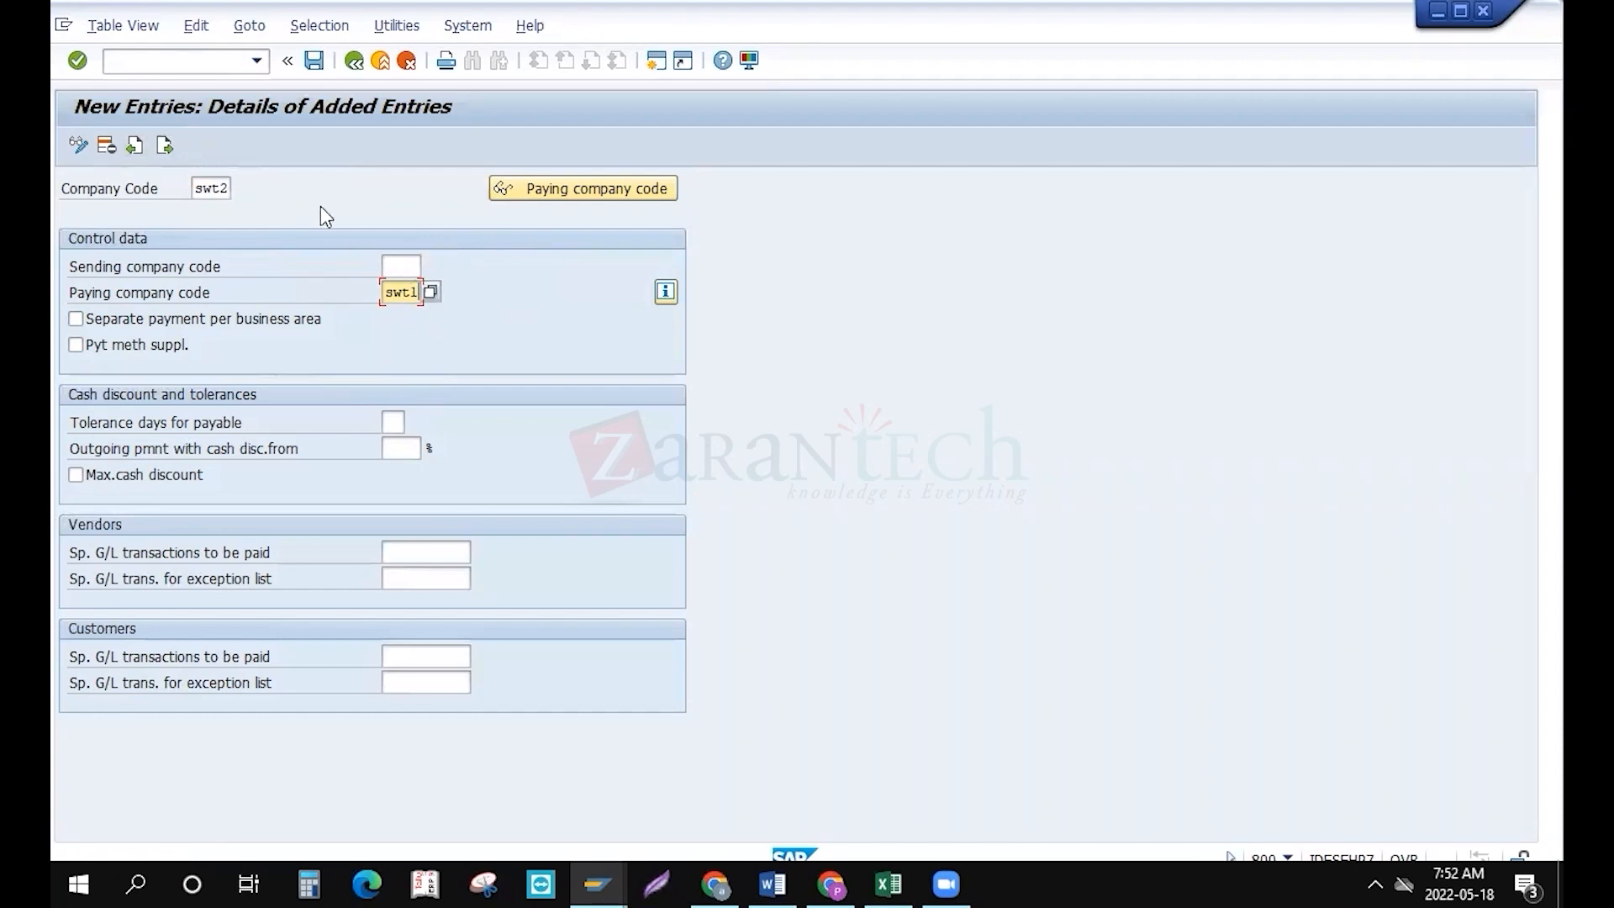
pyautogui.click(397, 268)
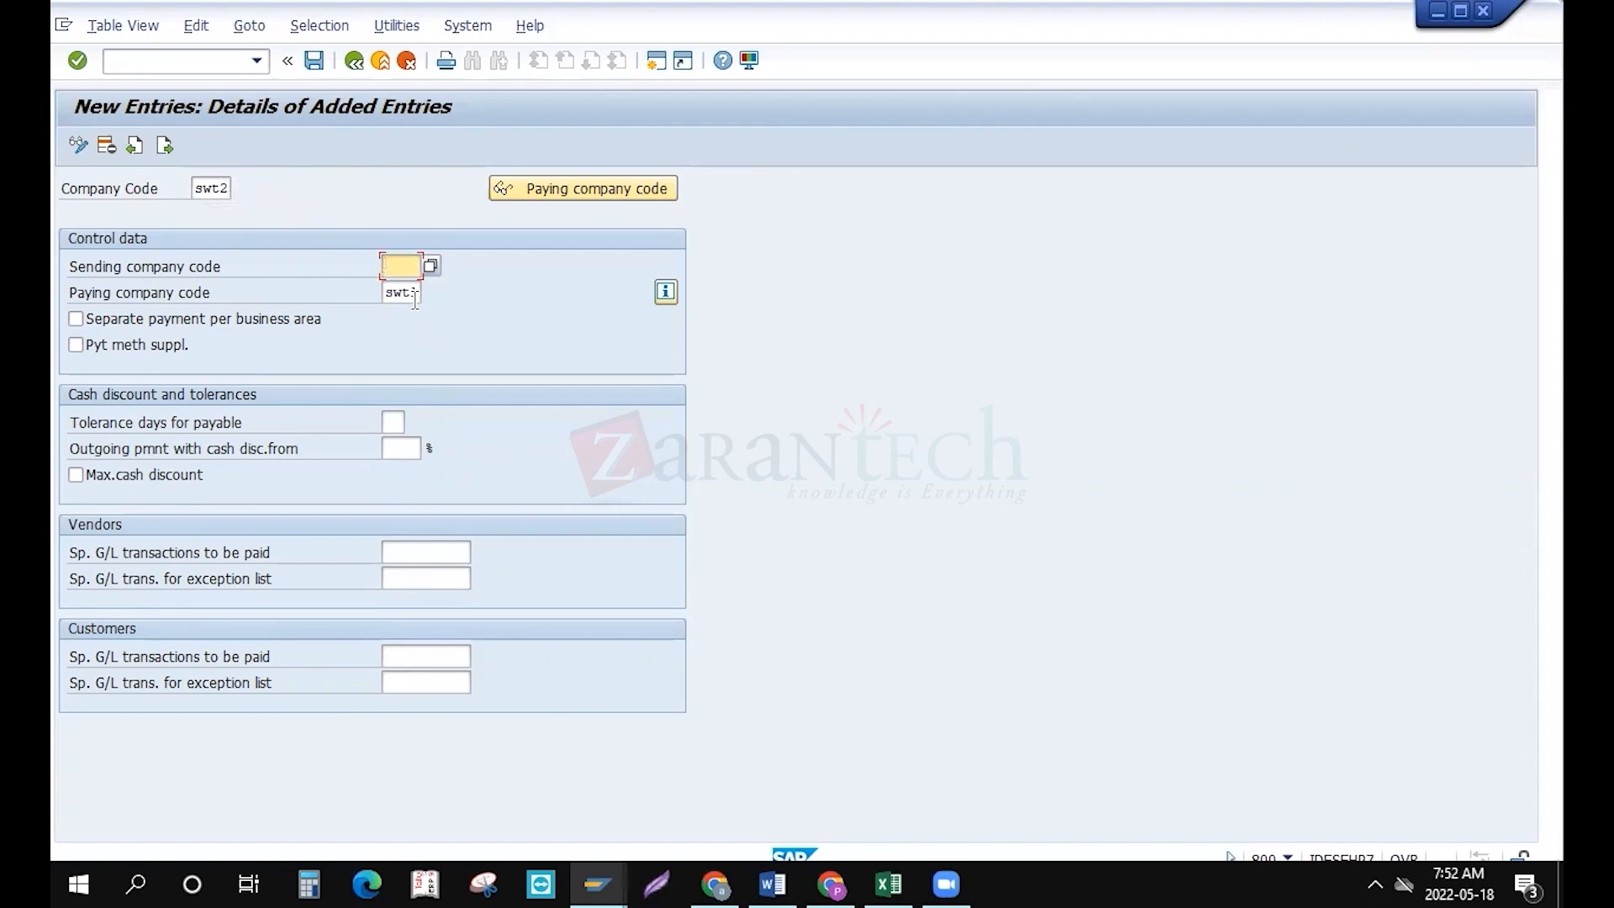
pyautogui.click(404, 293)
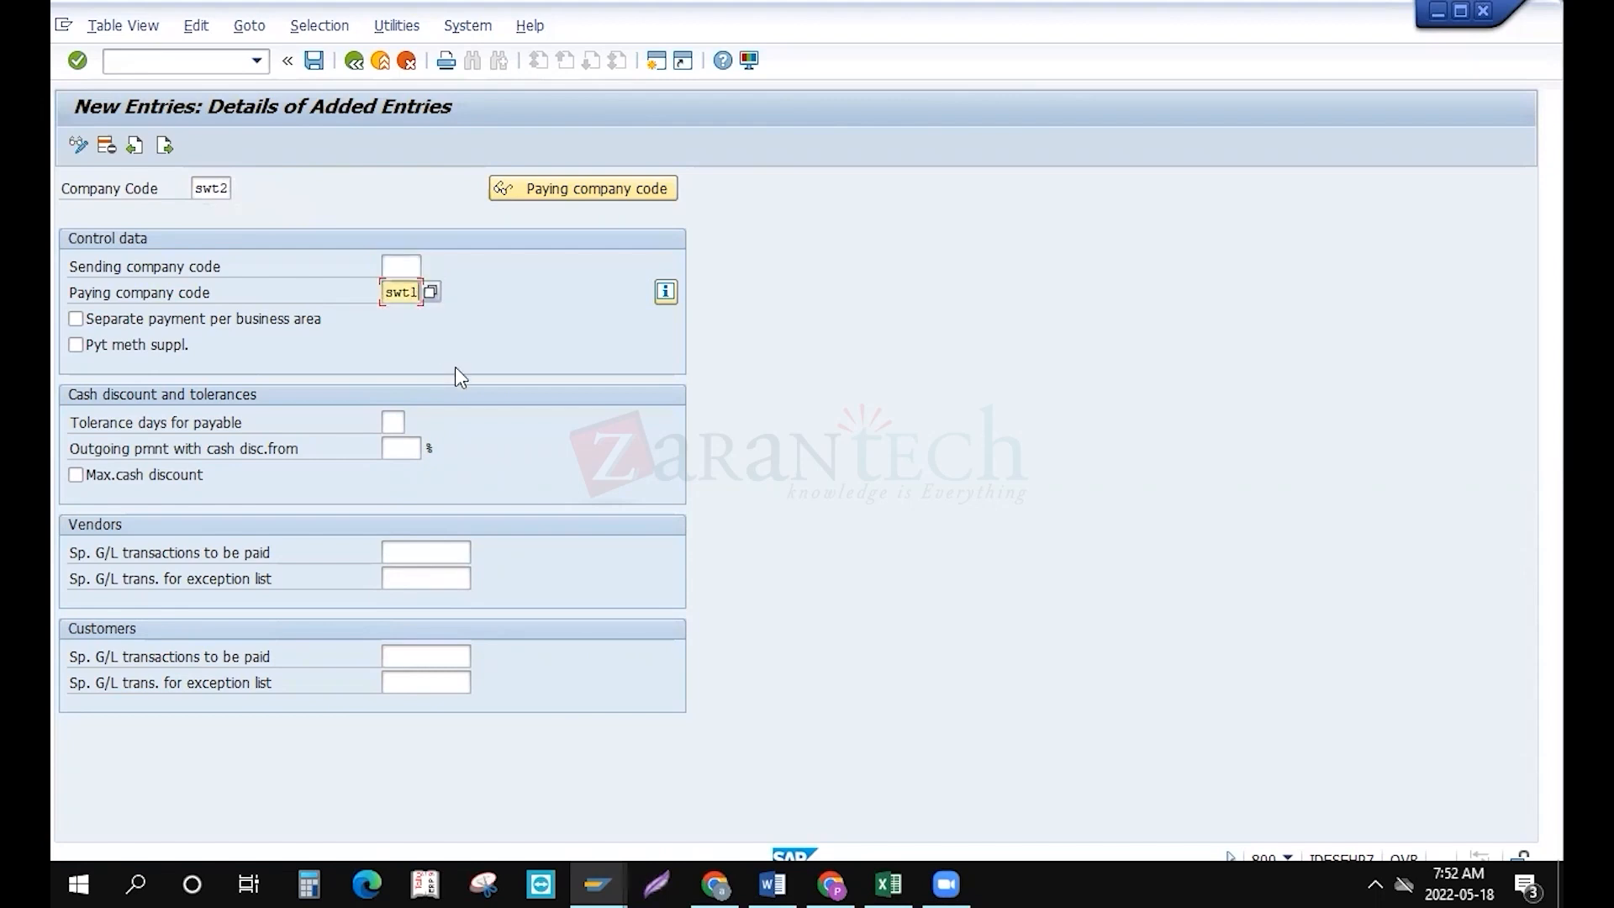
pyautogui.press('BackSpace')
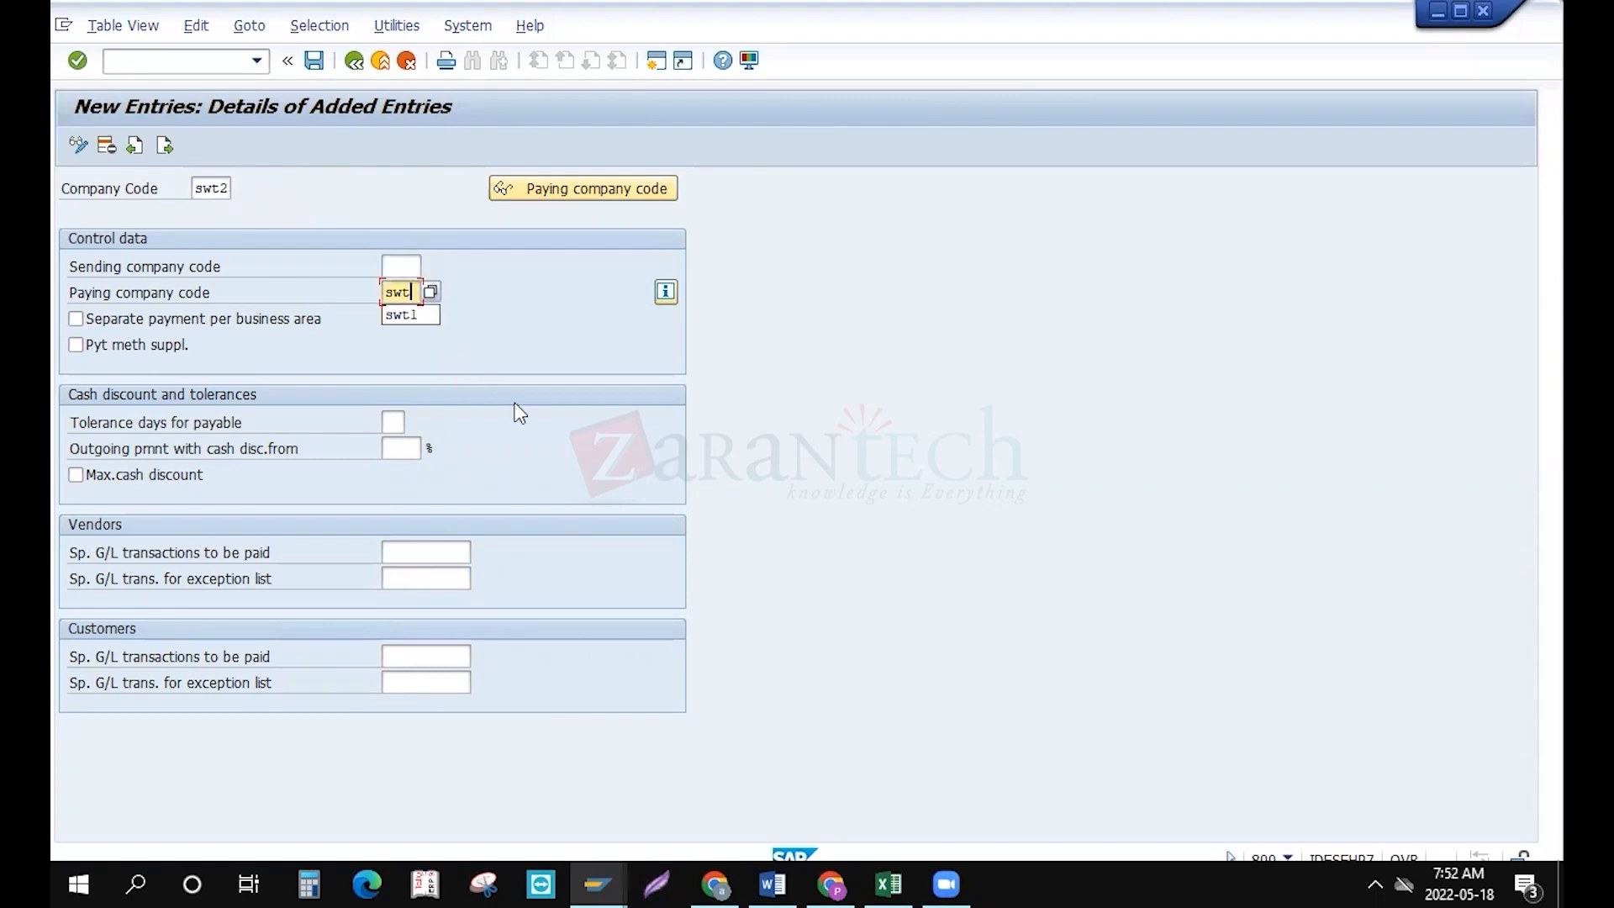
pyautogui.write('2')
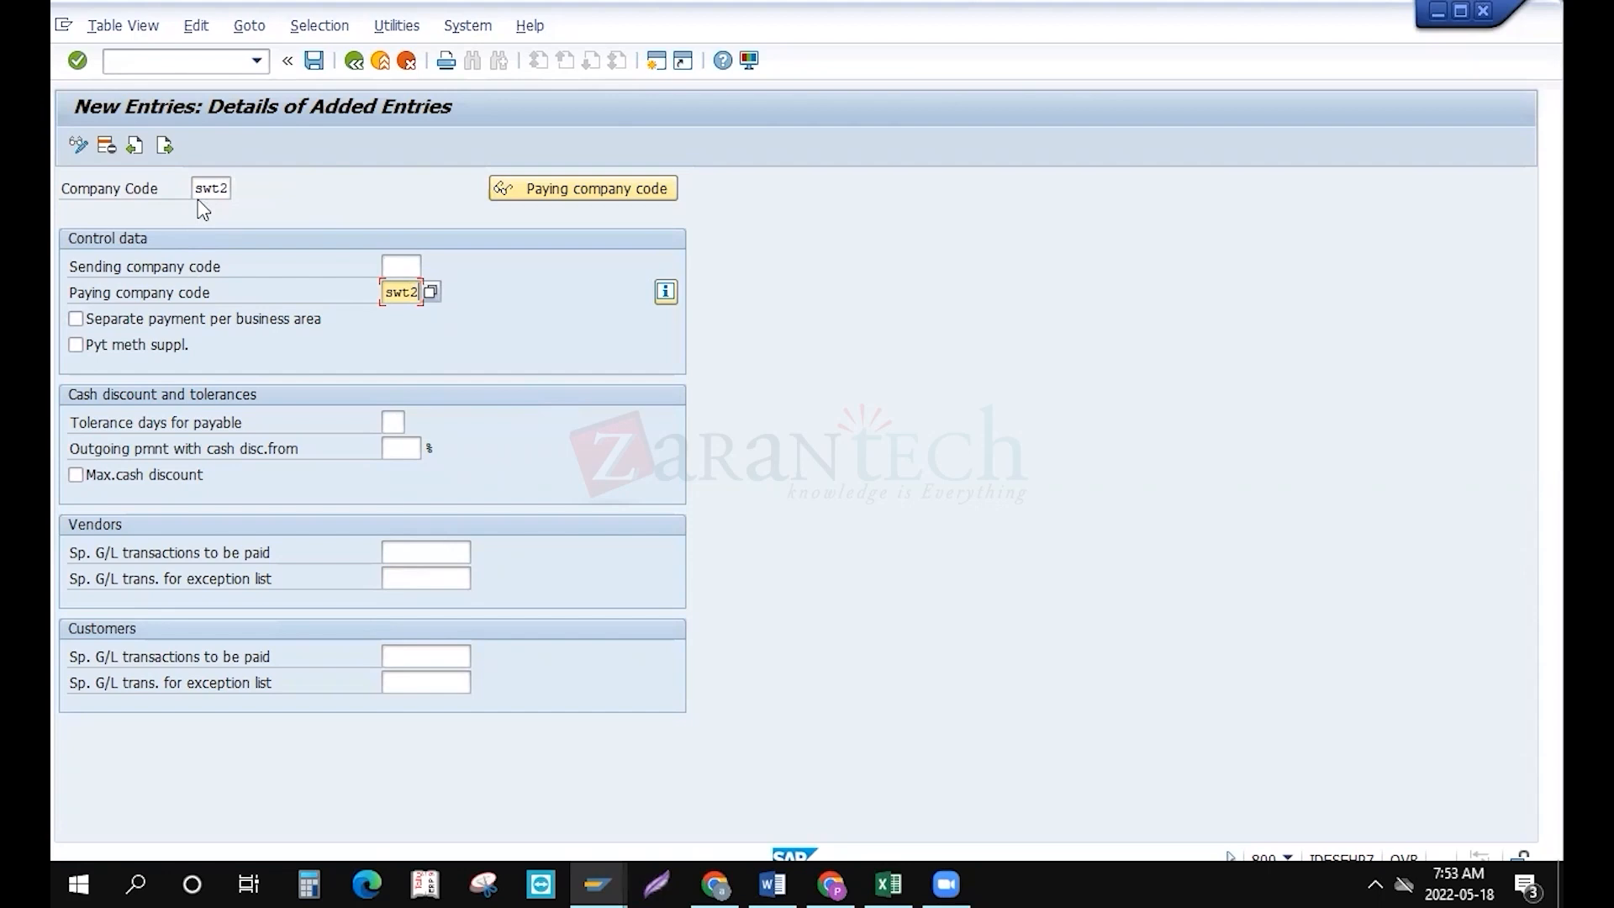
pyautogui.press('F12')
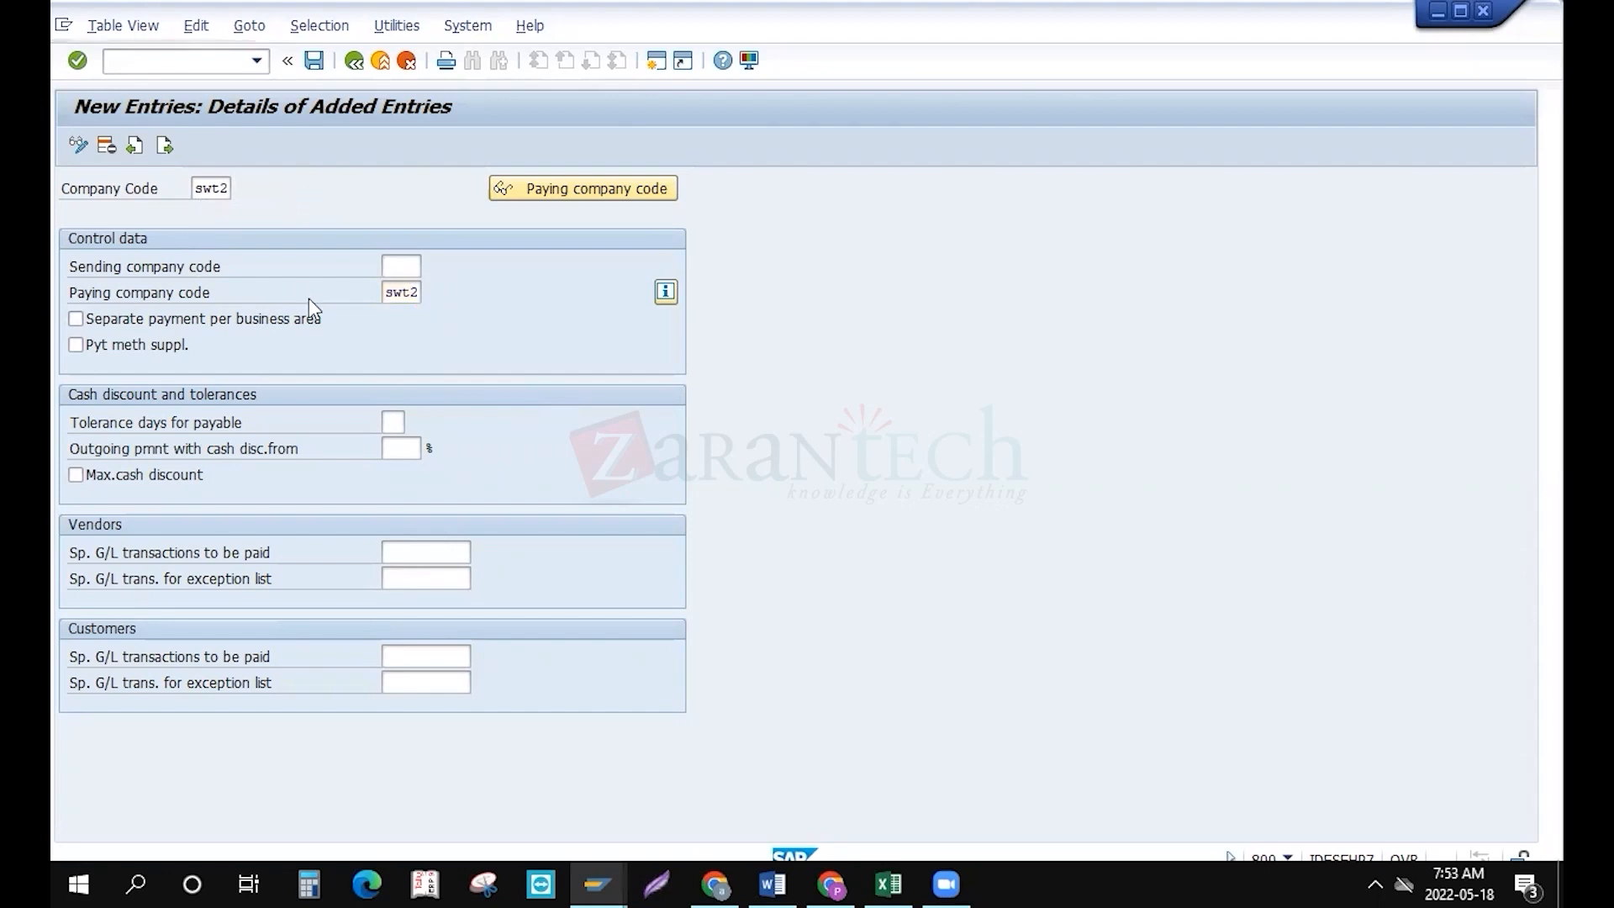
pyautogui.click(353, 424)
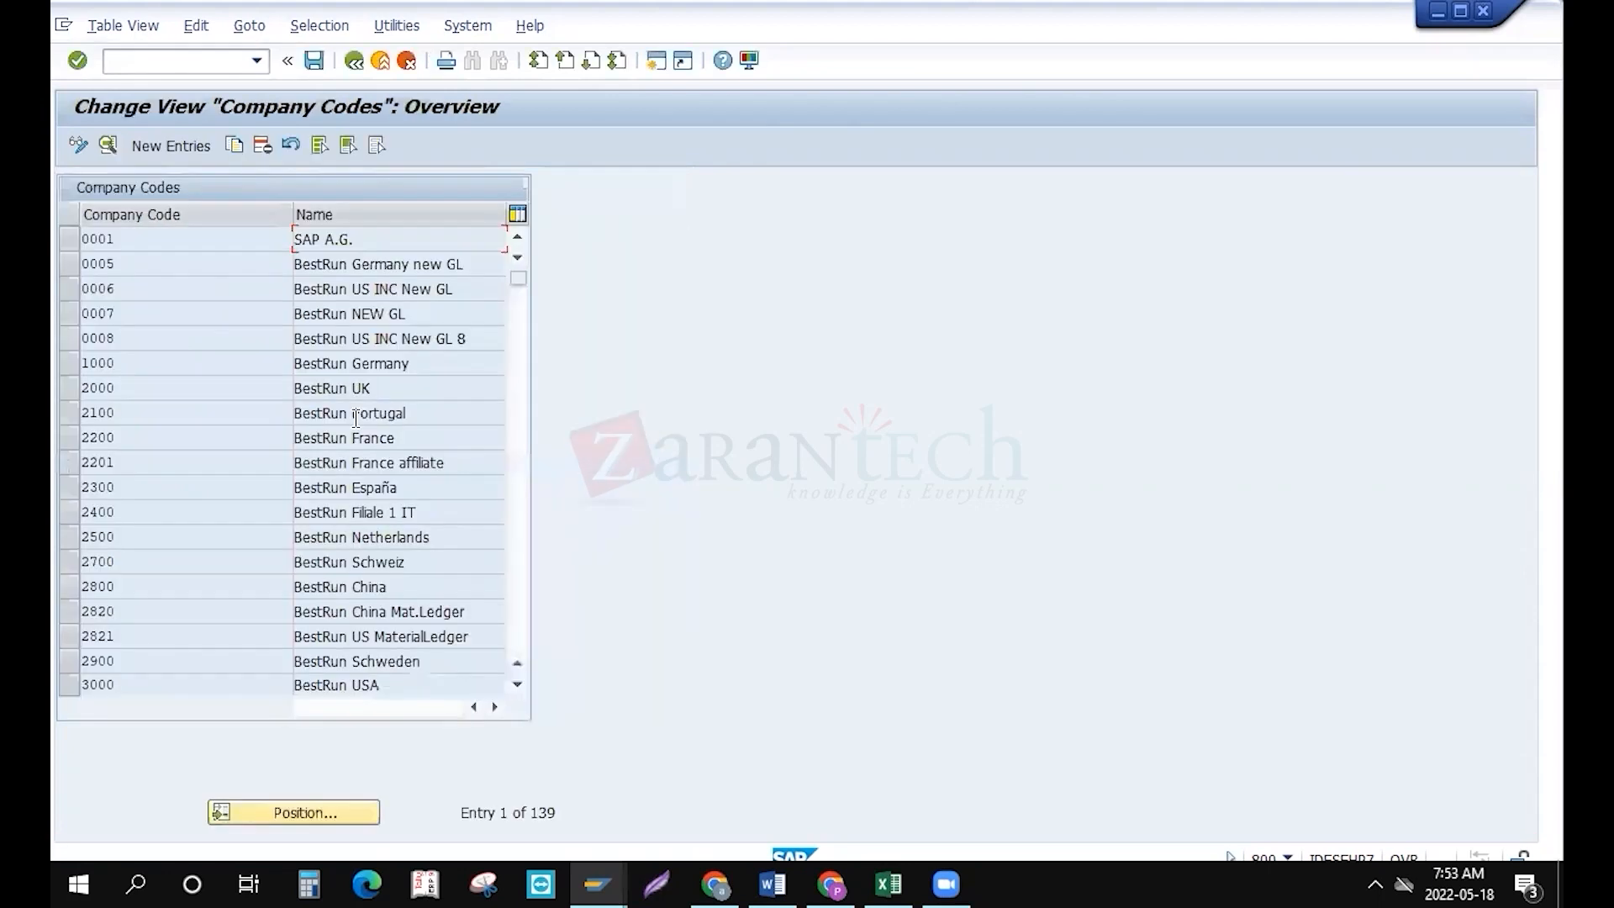
# Return to the payment program overview, open the payment methods in company code, and position the list at SWT1
pyautogui.press('F3')
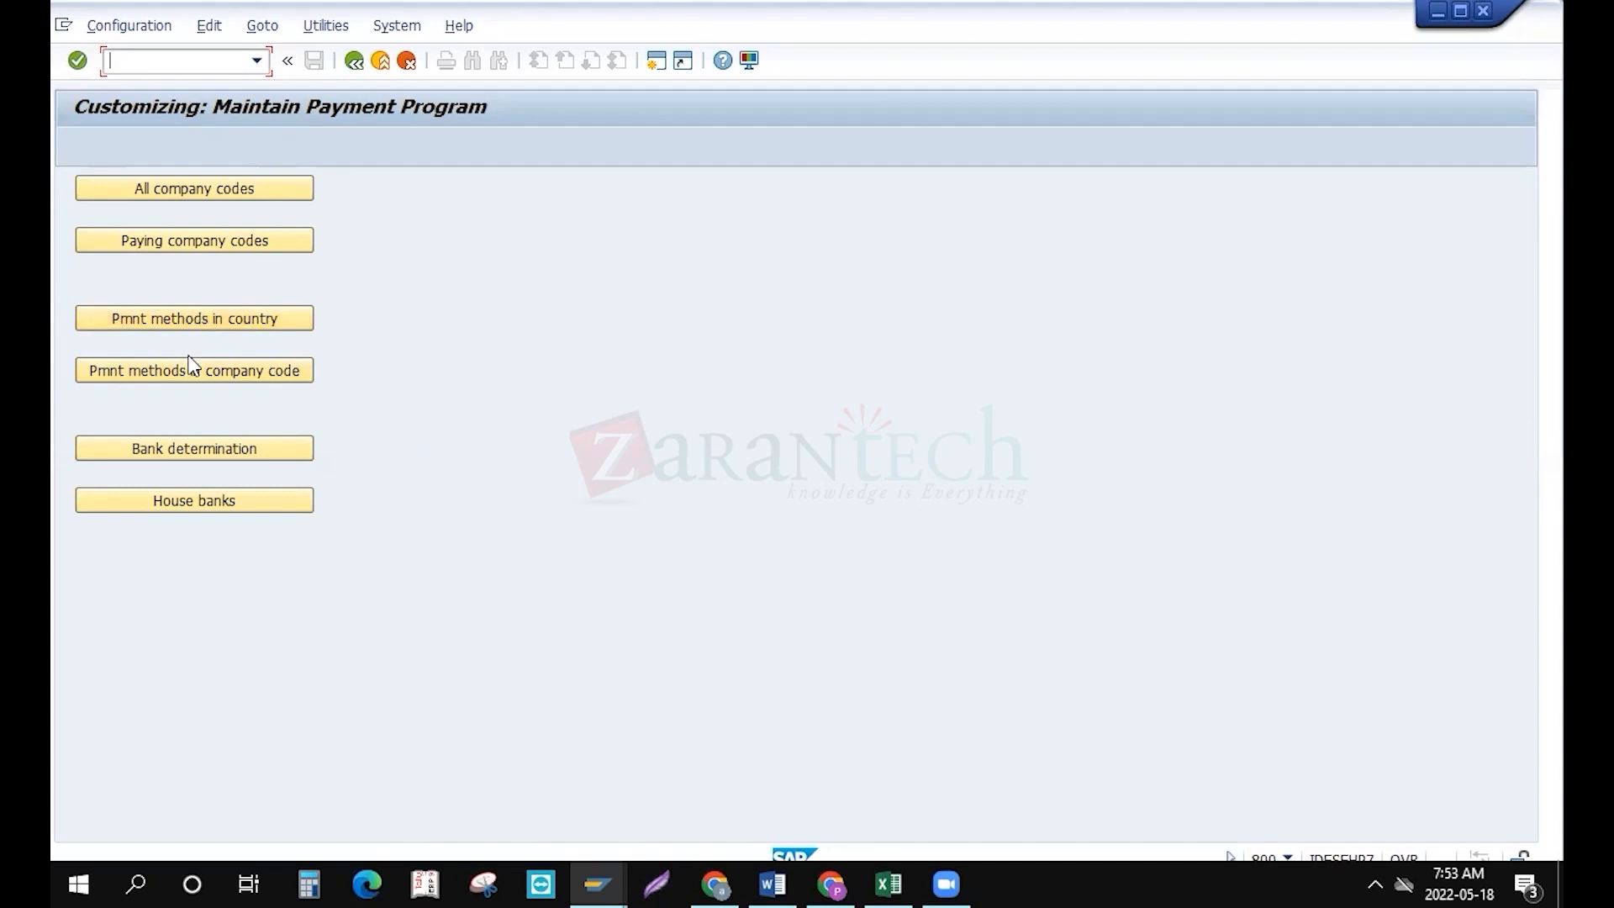
pyautogui.click(139, 378)
pyautogui.click(330, 809)
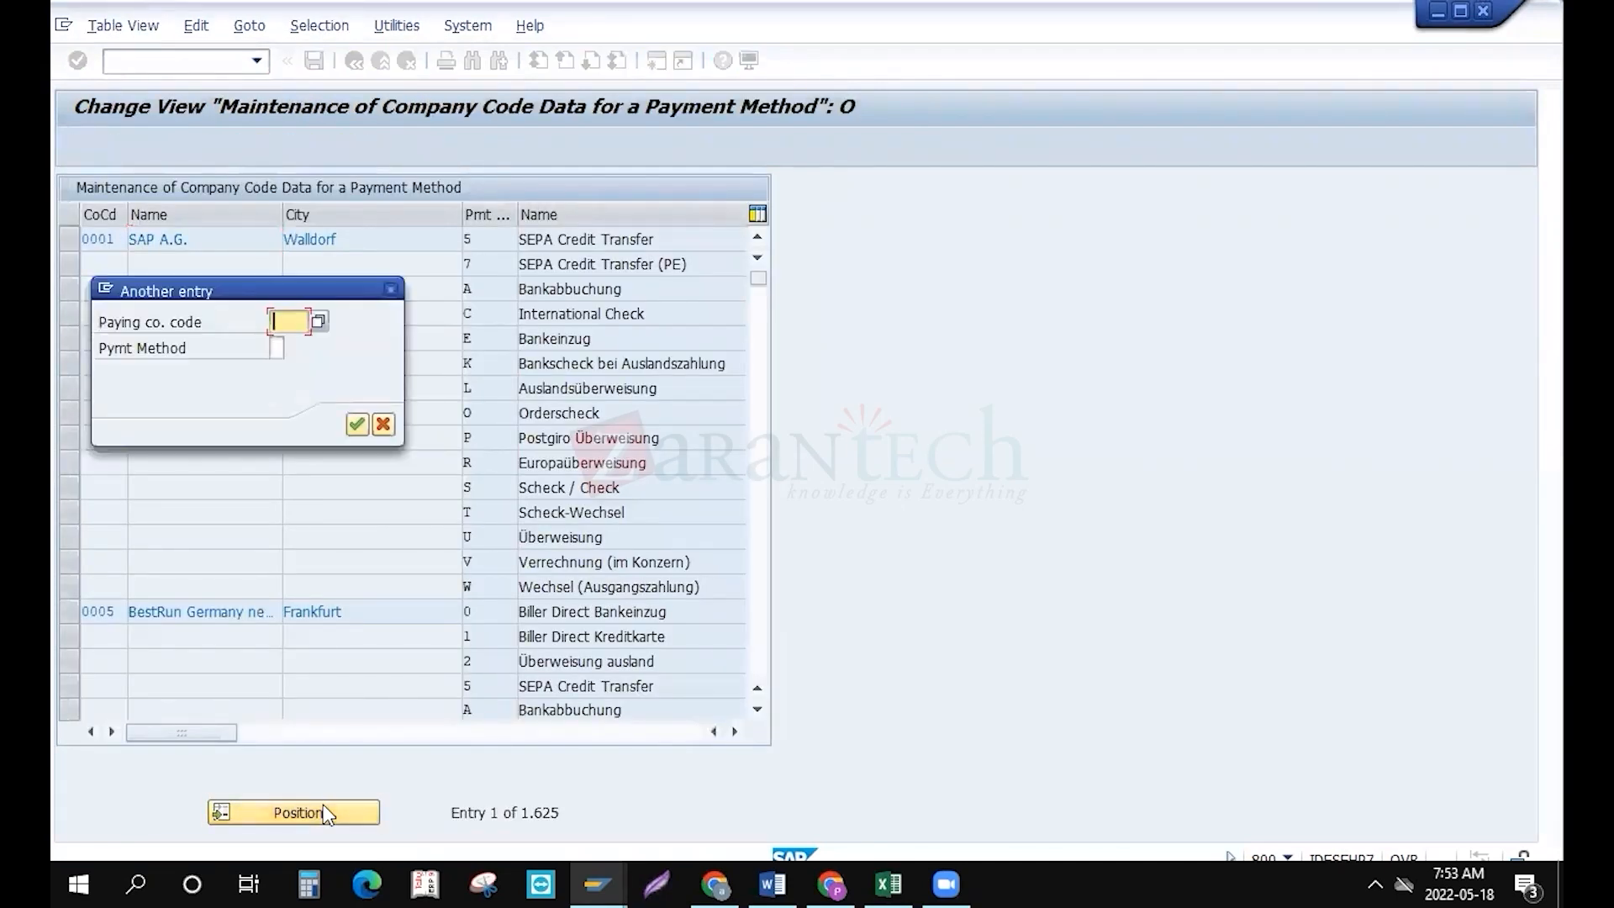
pyautogui.write('swt1')
pyautogui.press('Return')
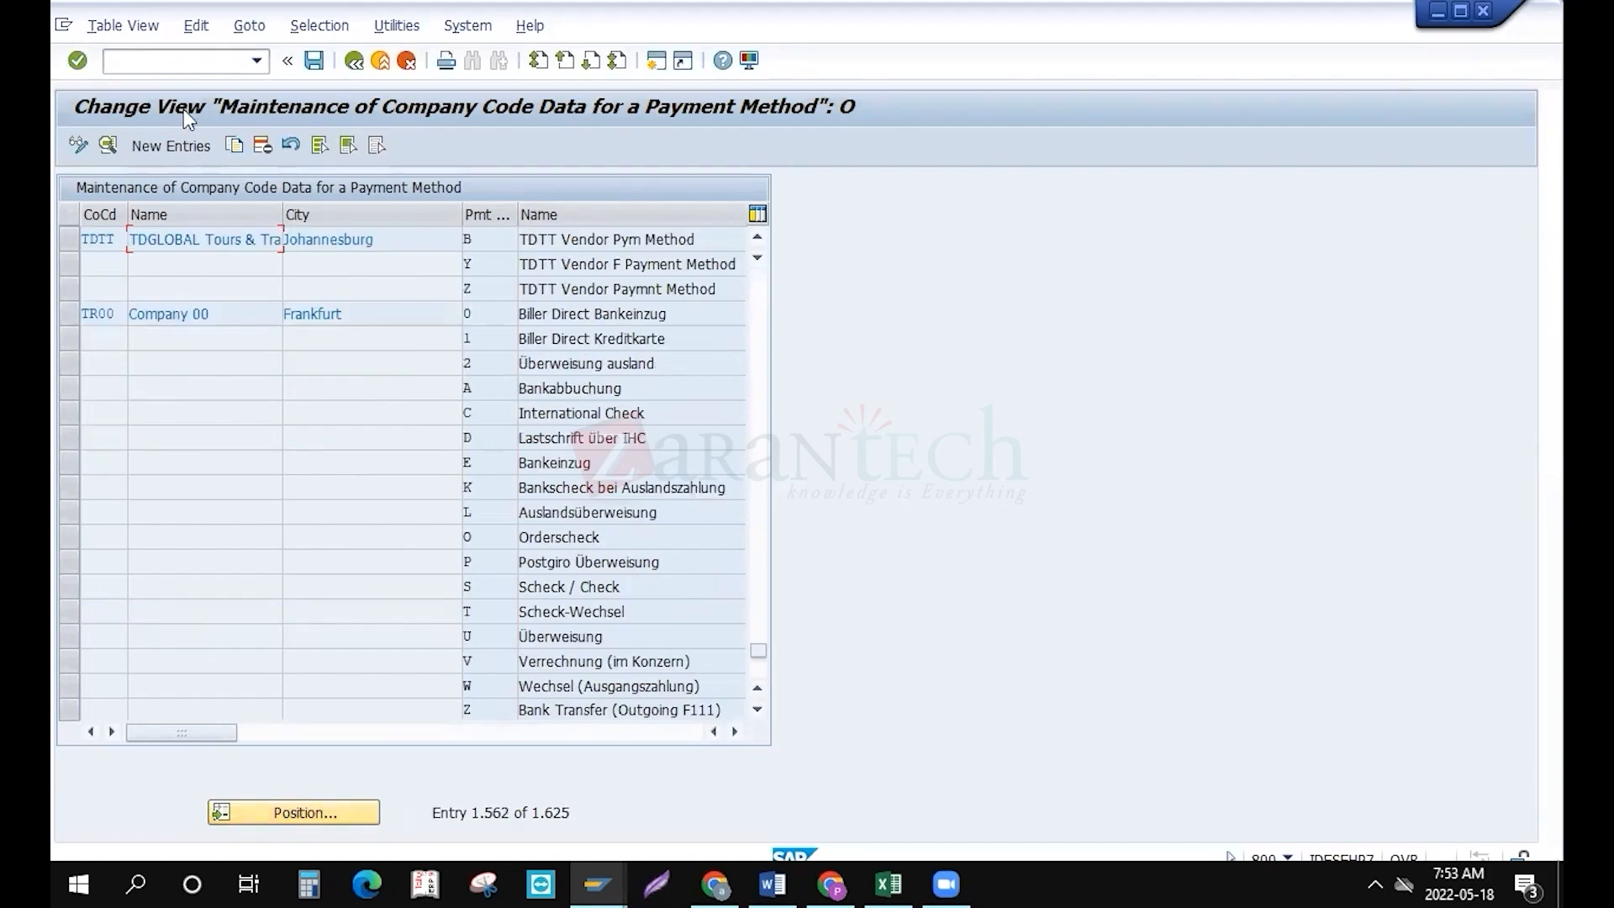
# Start a new entry for paying company code SWT1 with payment method C
pyautogui.click(168, 141)
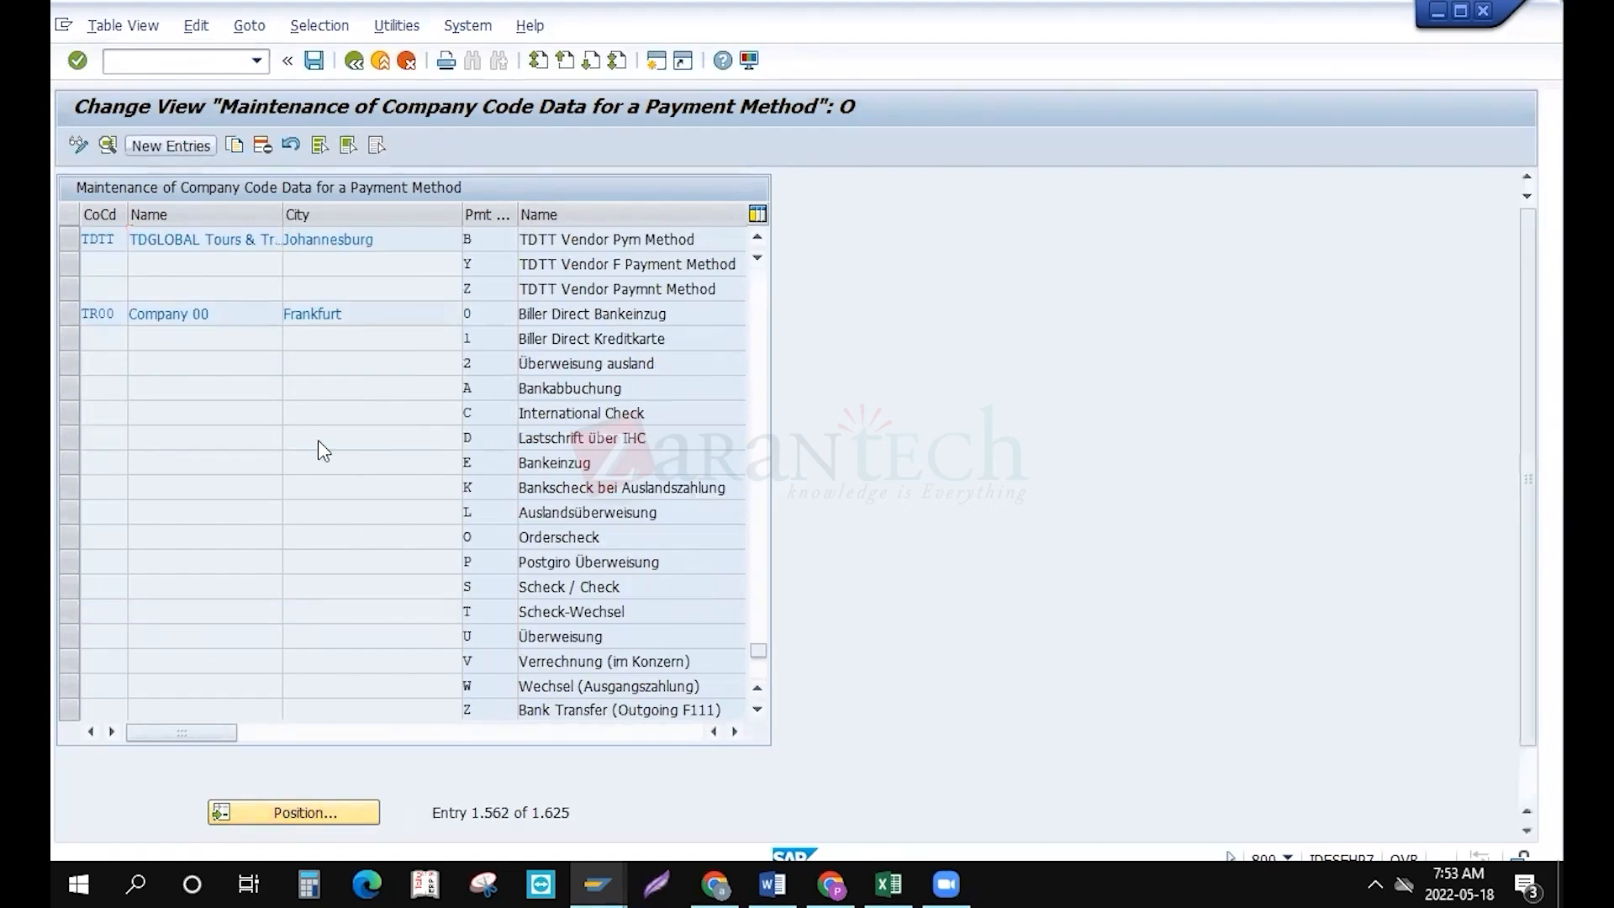
pyautogui.write('swt1')
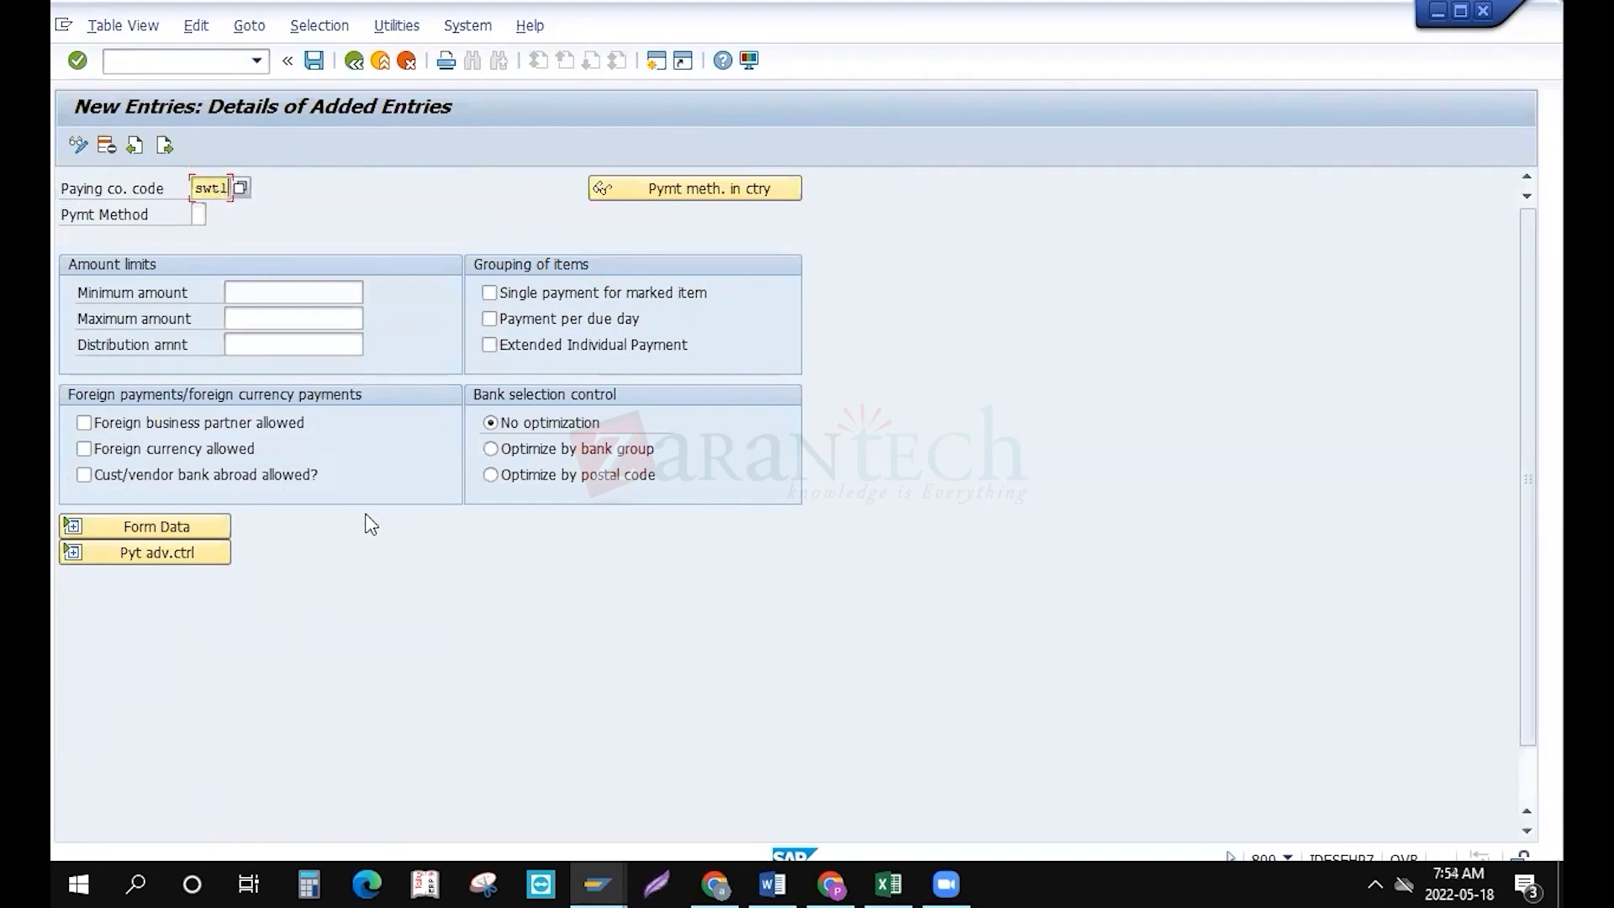
pyautogui.click(198, 214)
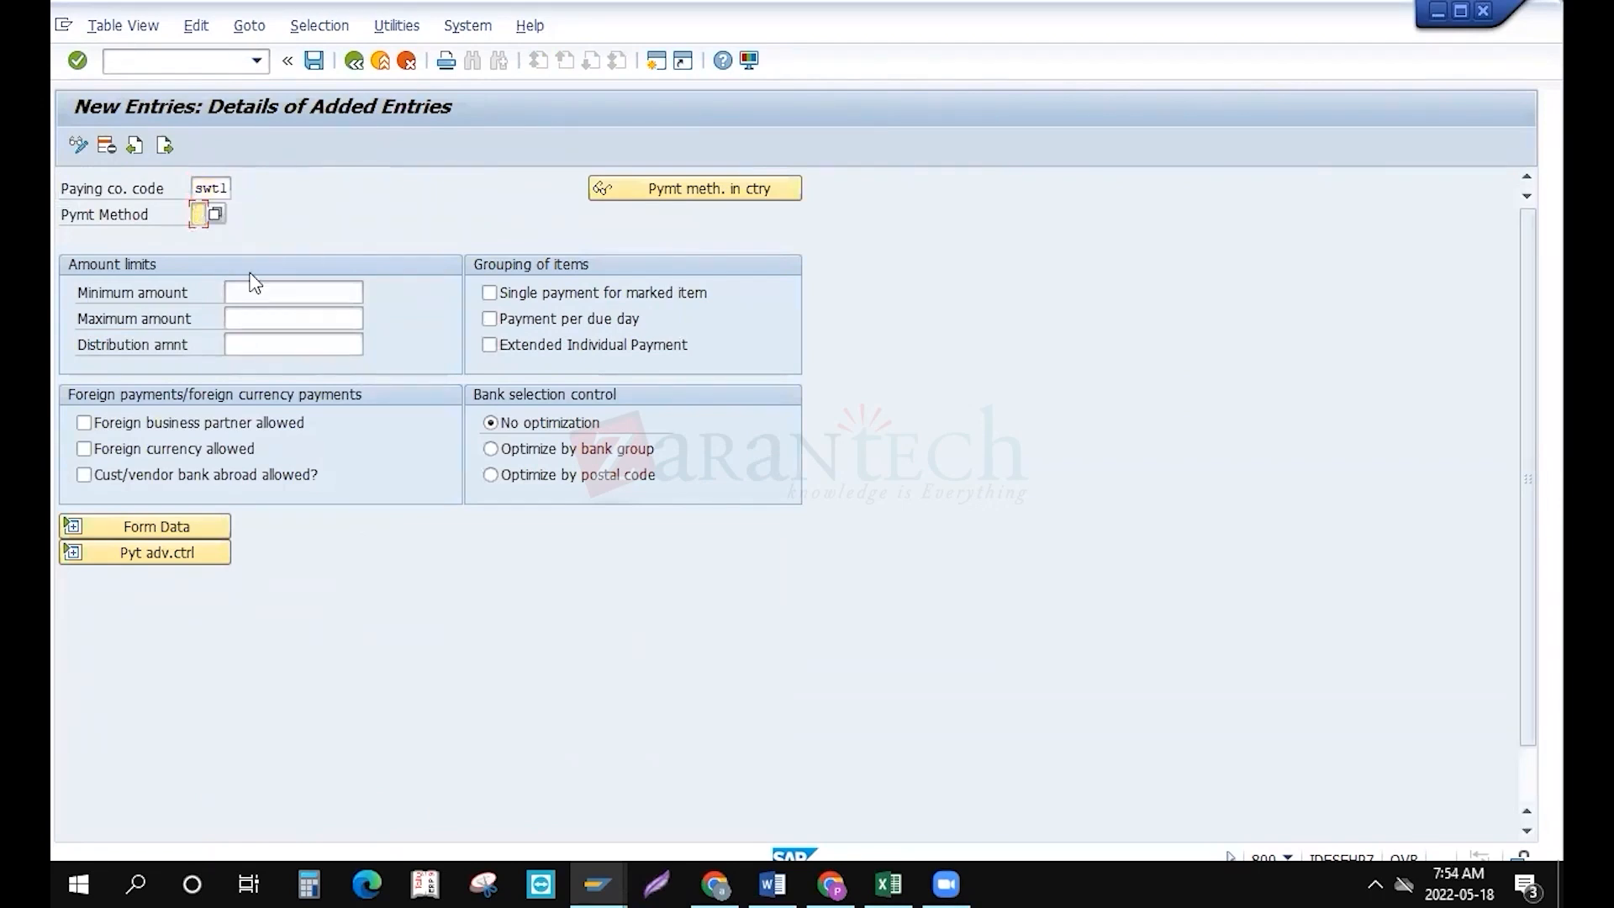
pyautogui.write('C')
pyautogui.click(259, 290)
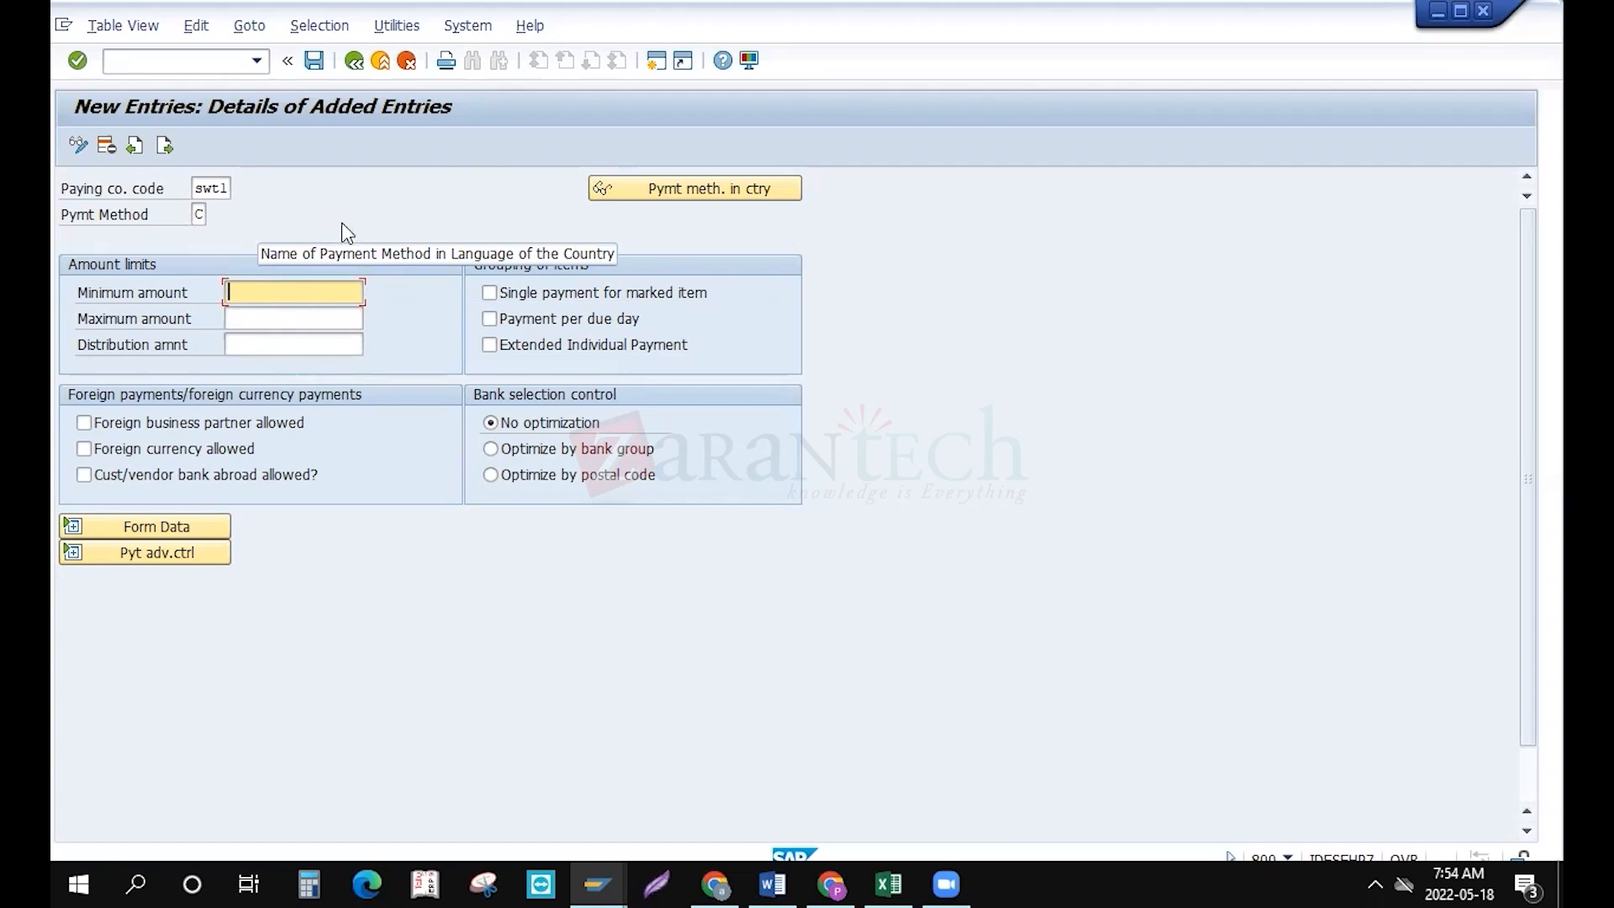
pyautogui.click(263, 327)
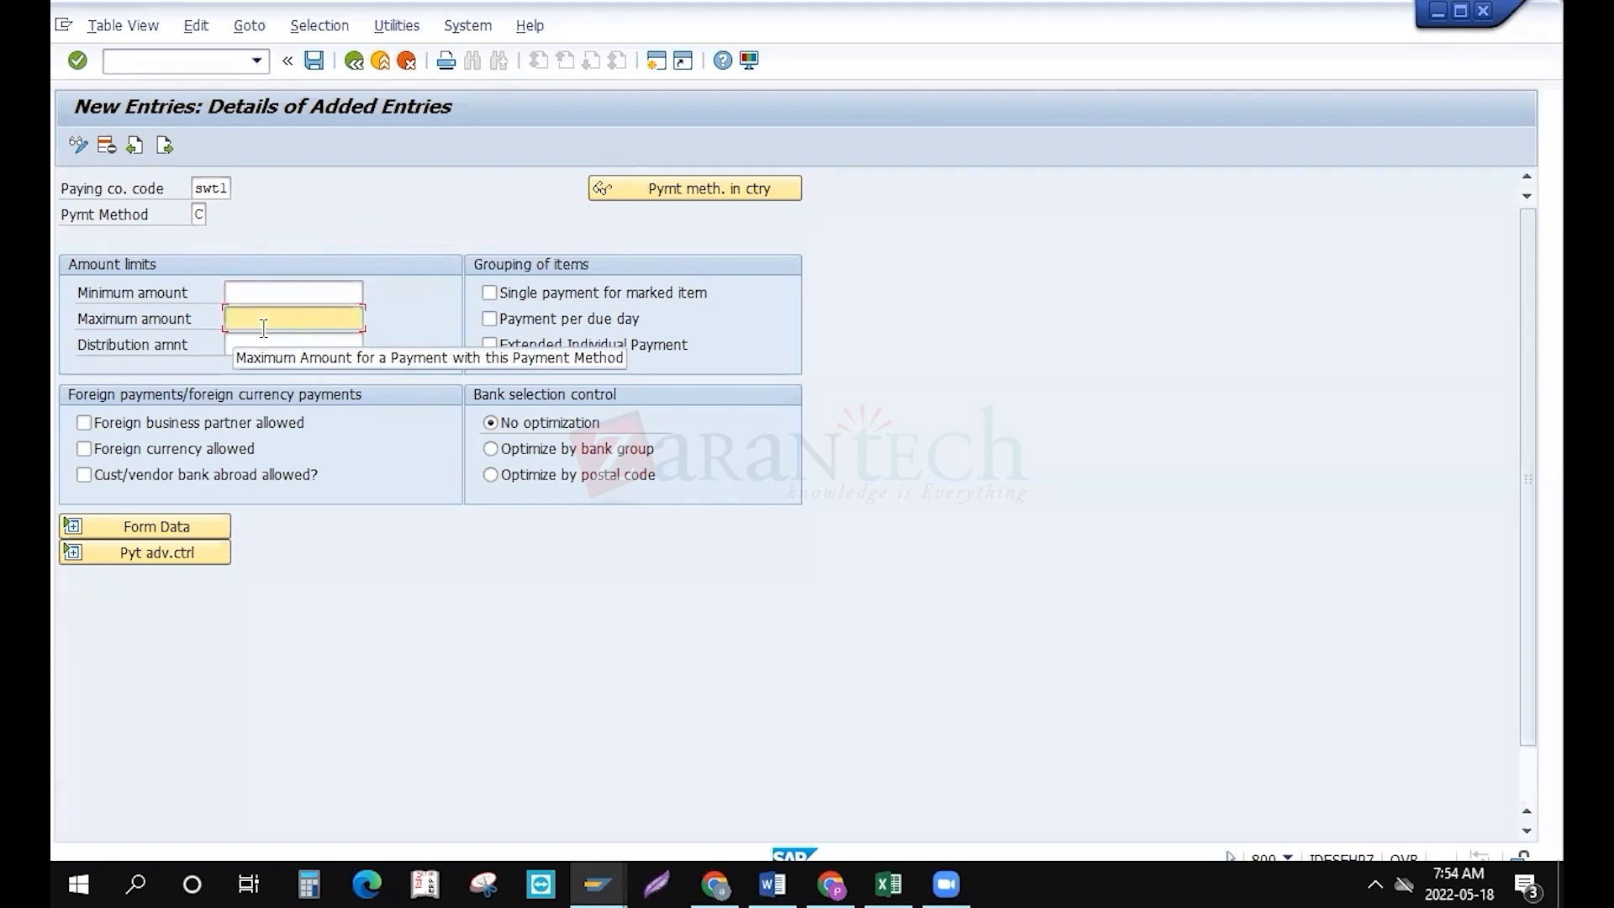
pyautogui.click(256, 291)
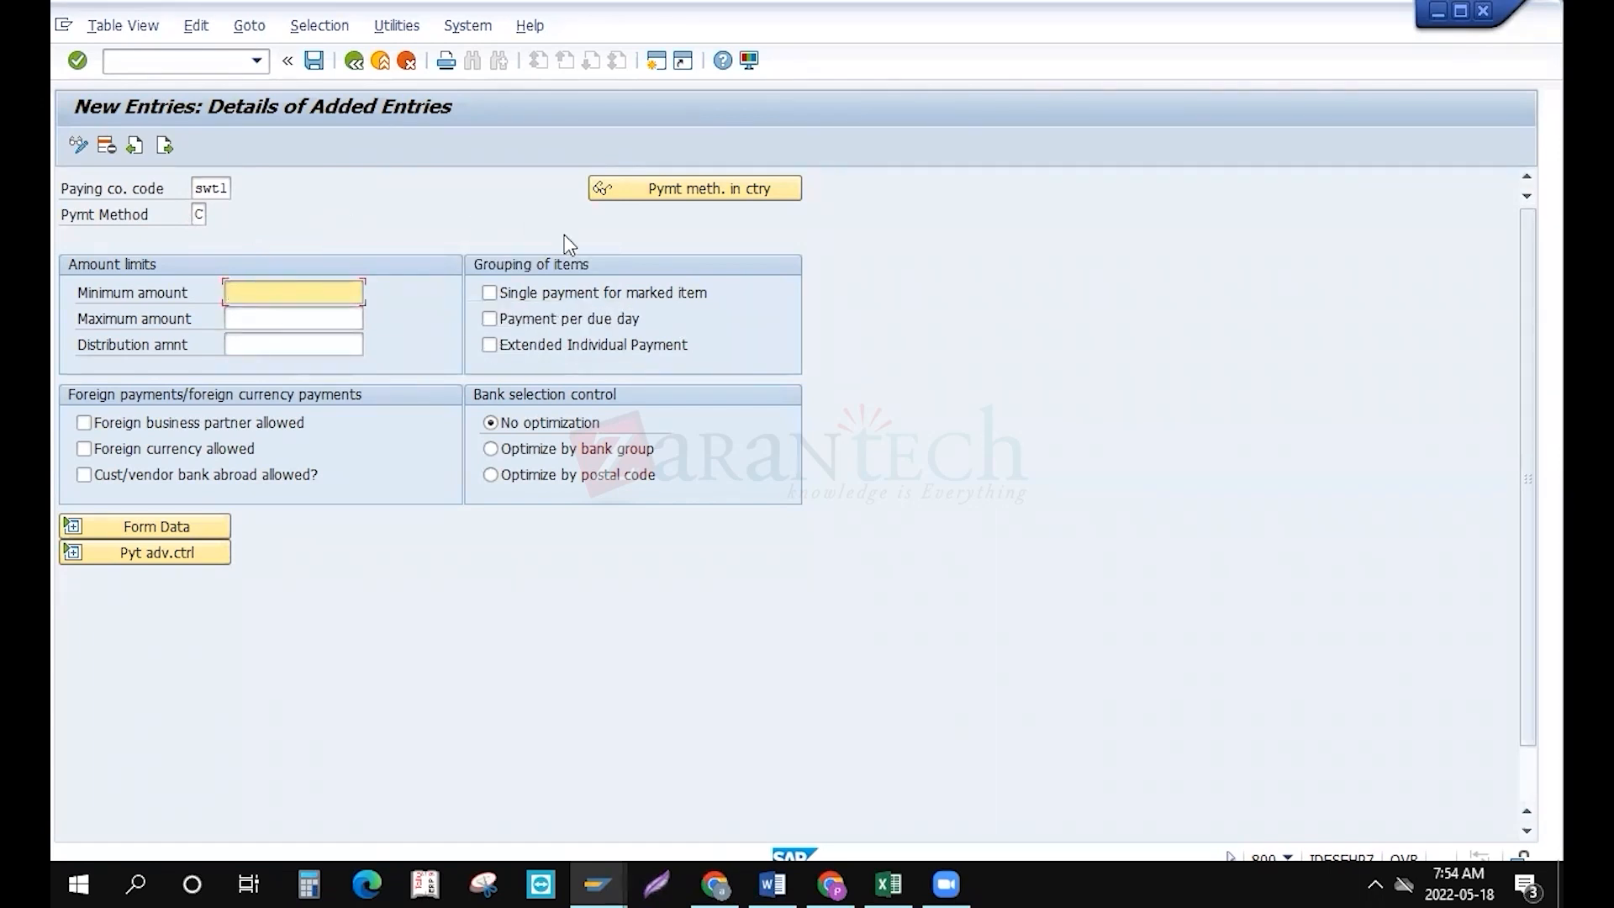
# In the form data, choose Germany's Payment Advice Note form F110_D_AVIS for the payment medium and enter Vendor as the first drawer line
pyautogui.click(64, 530)
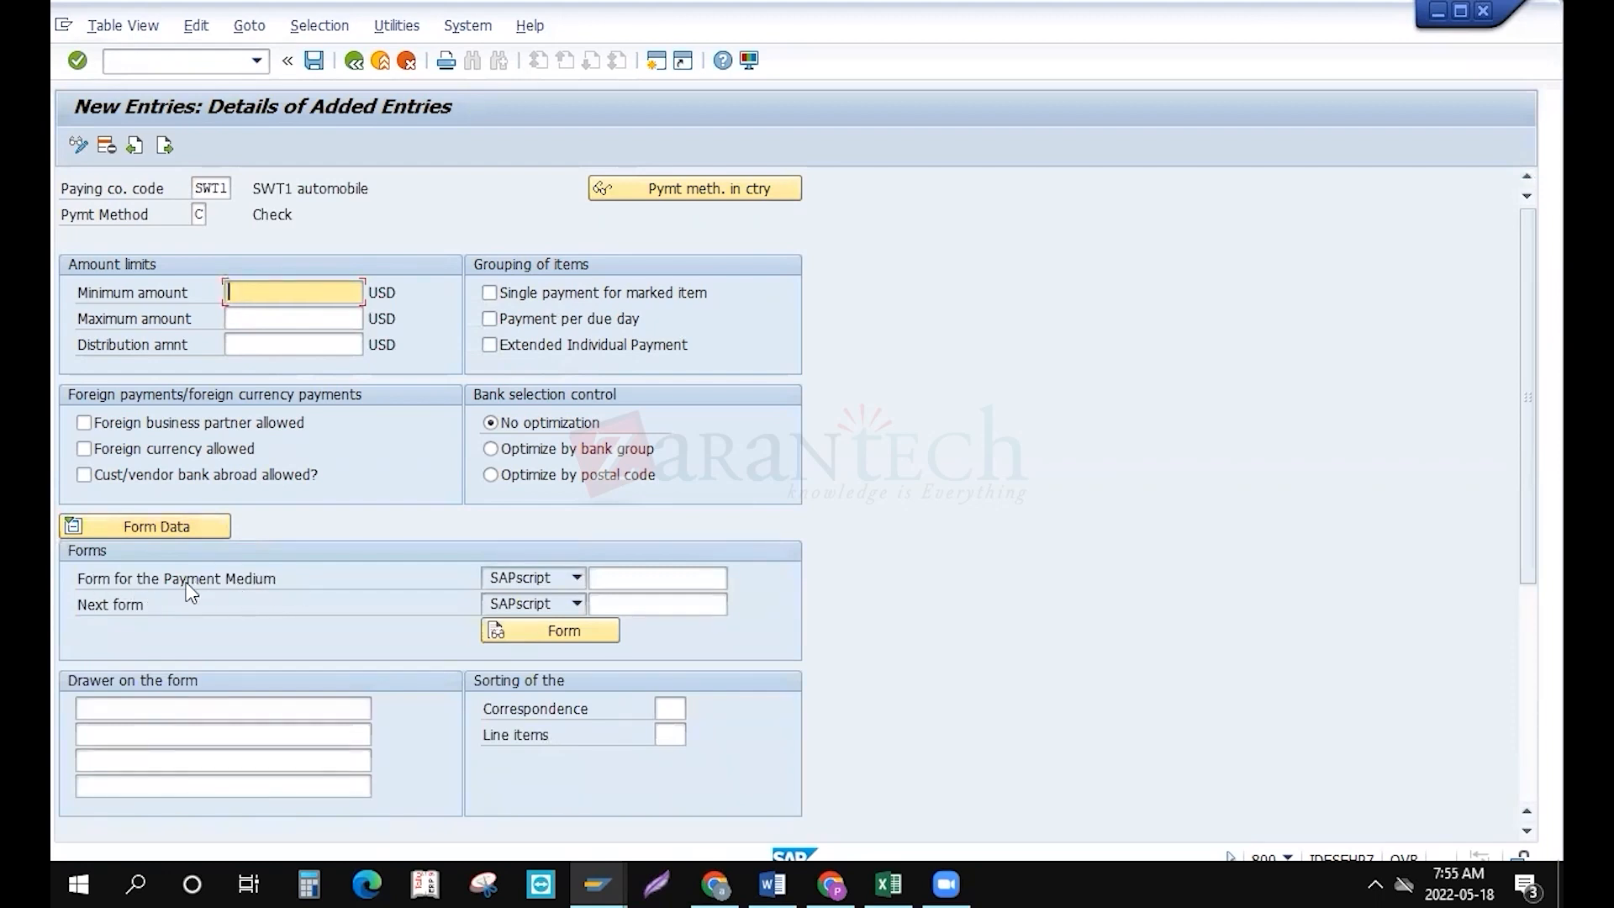
pyautogui.click(611, 579)
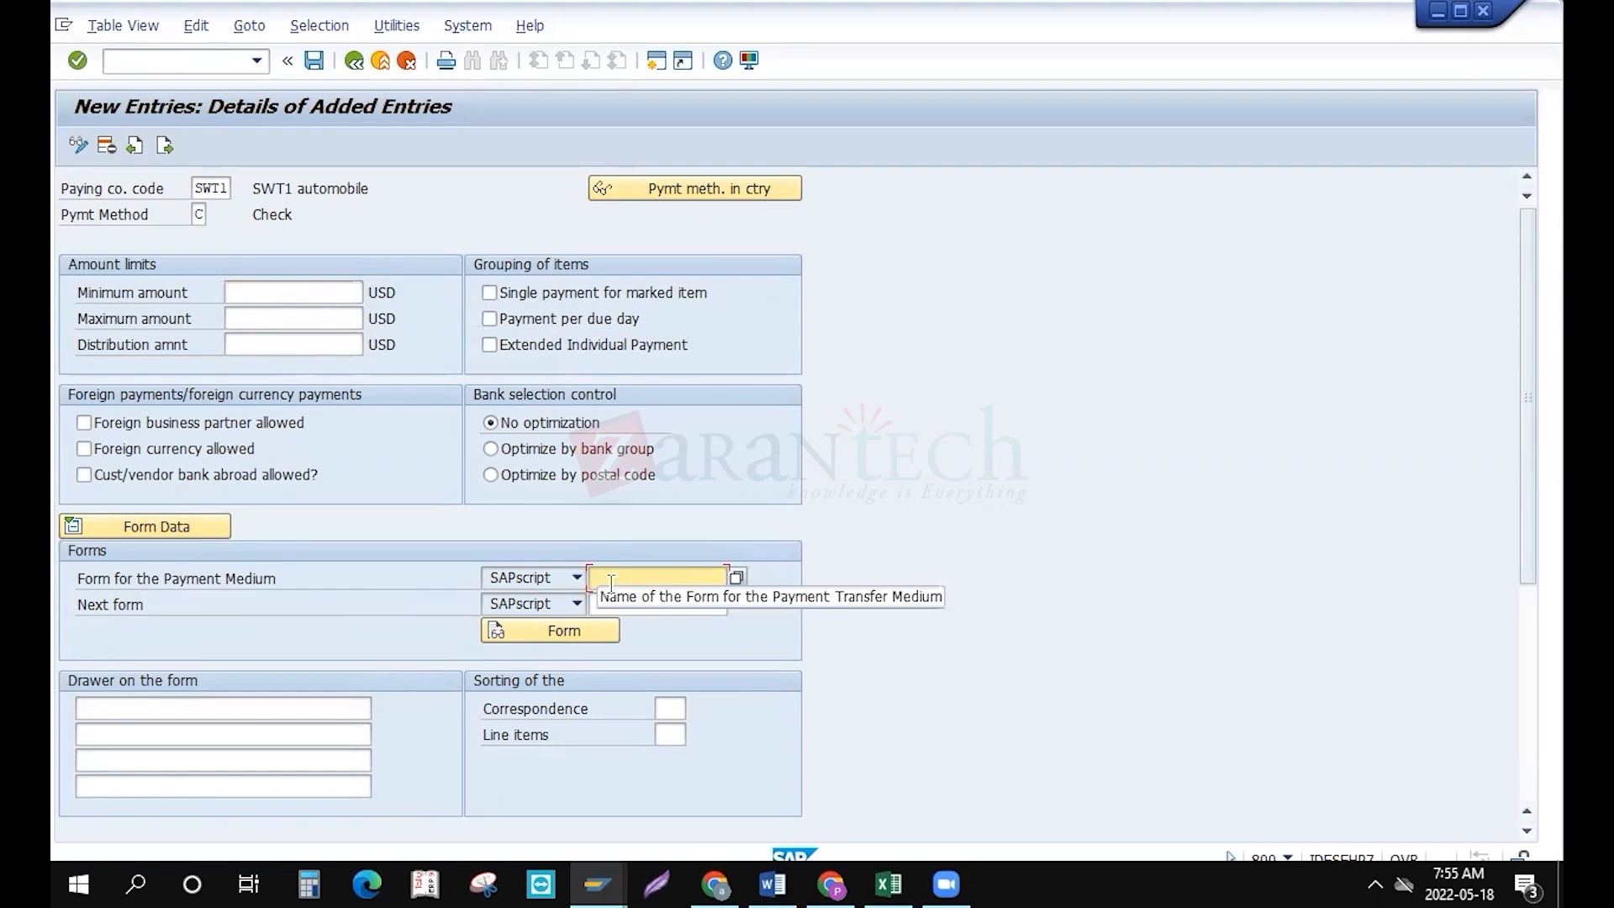
pyautogui.click(739, 579)
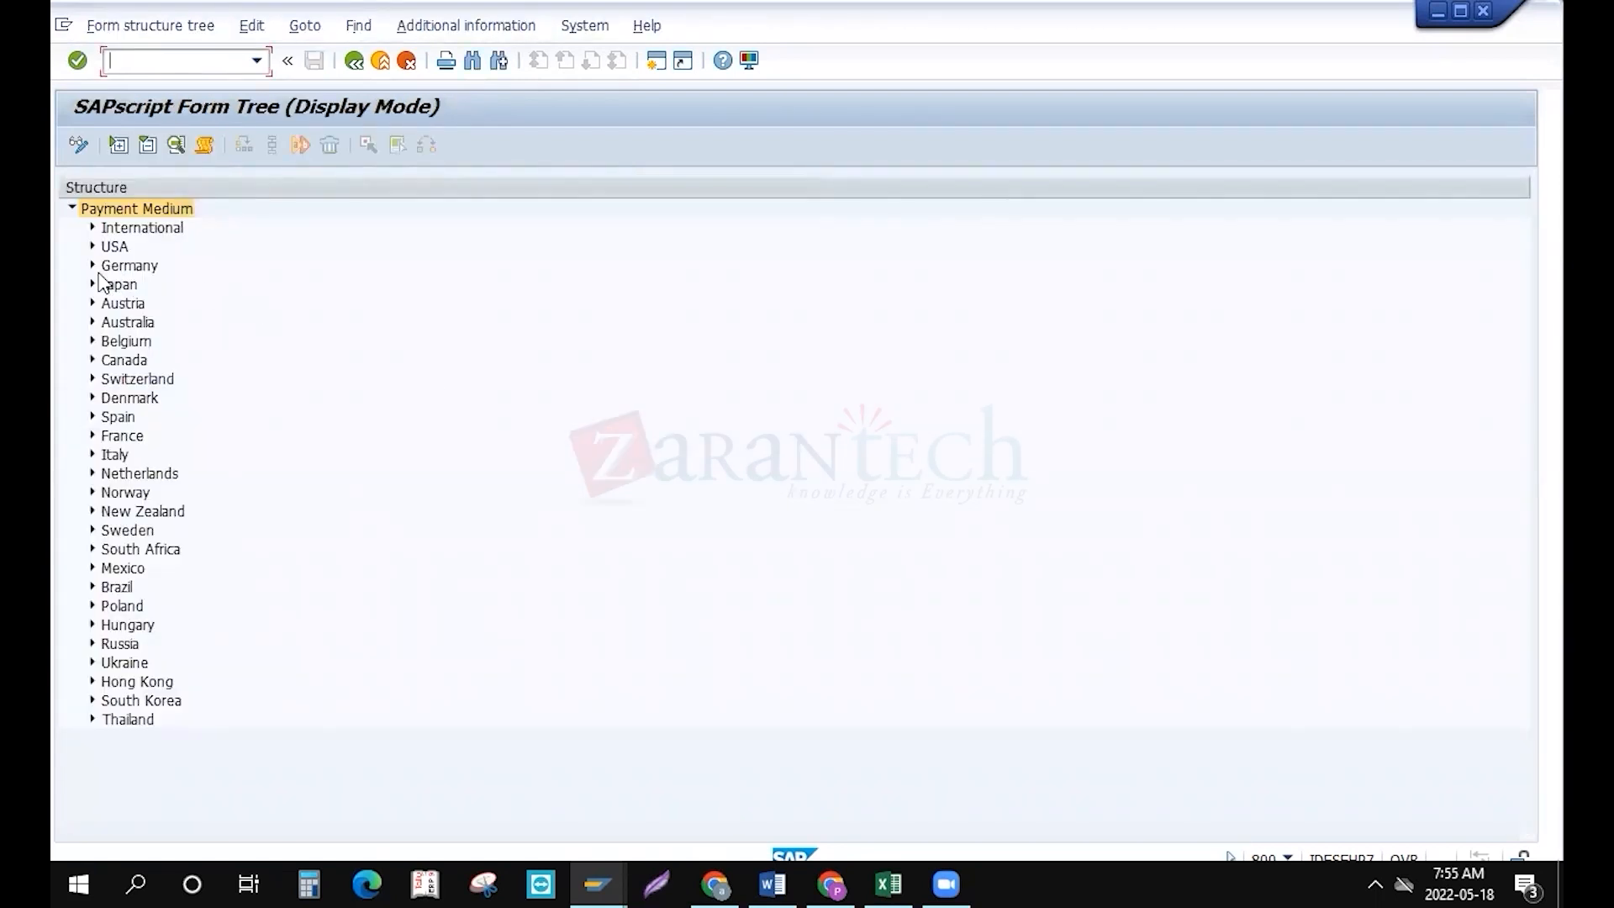
pyautogui.click(93, 267)
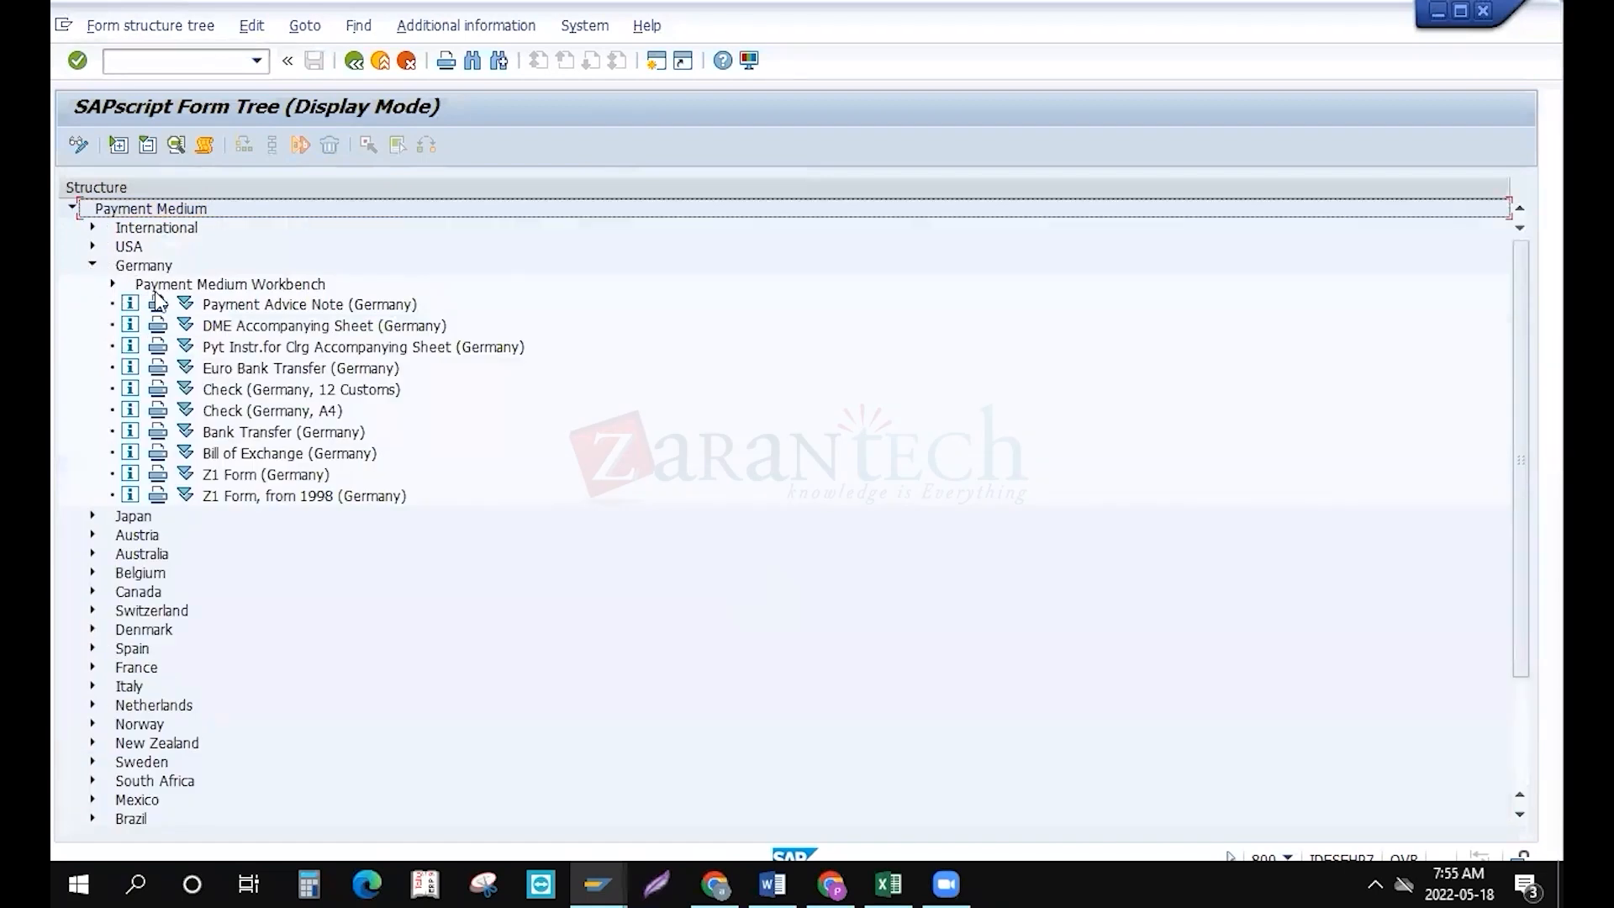
pyautogui.doubleClick(216, 314)
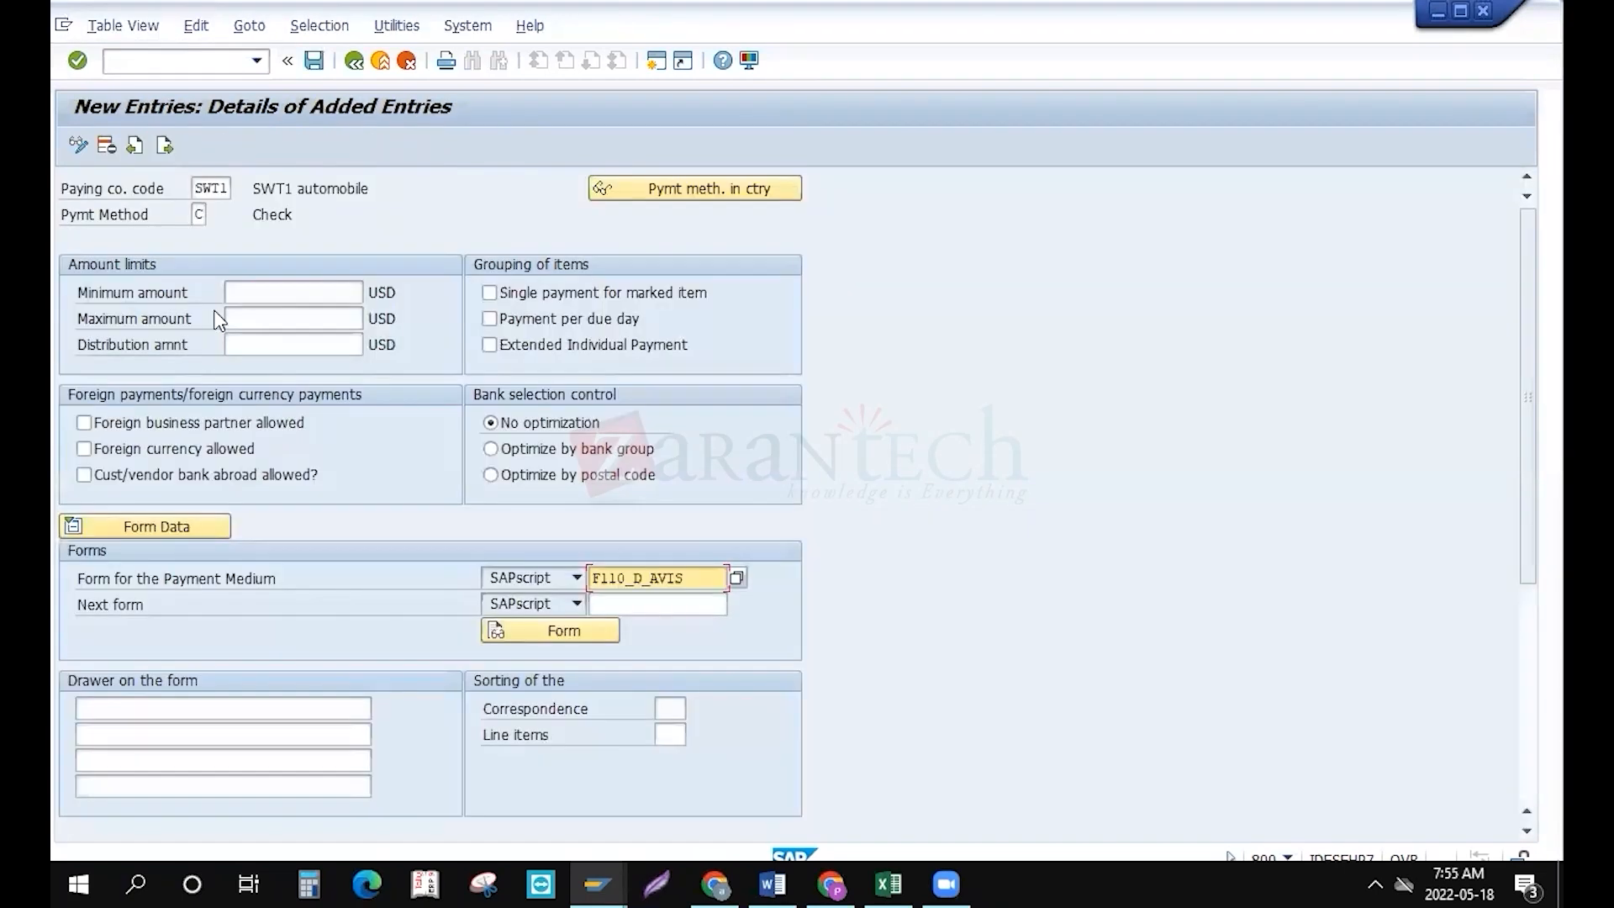
pyautogui.click(688, 580)
pyautogui.click(176, 703)
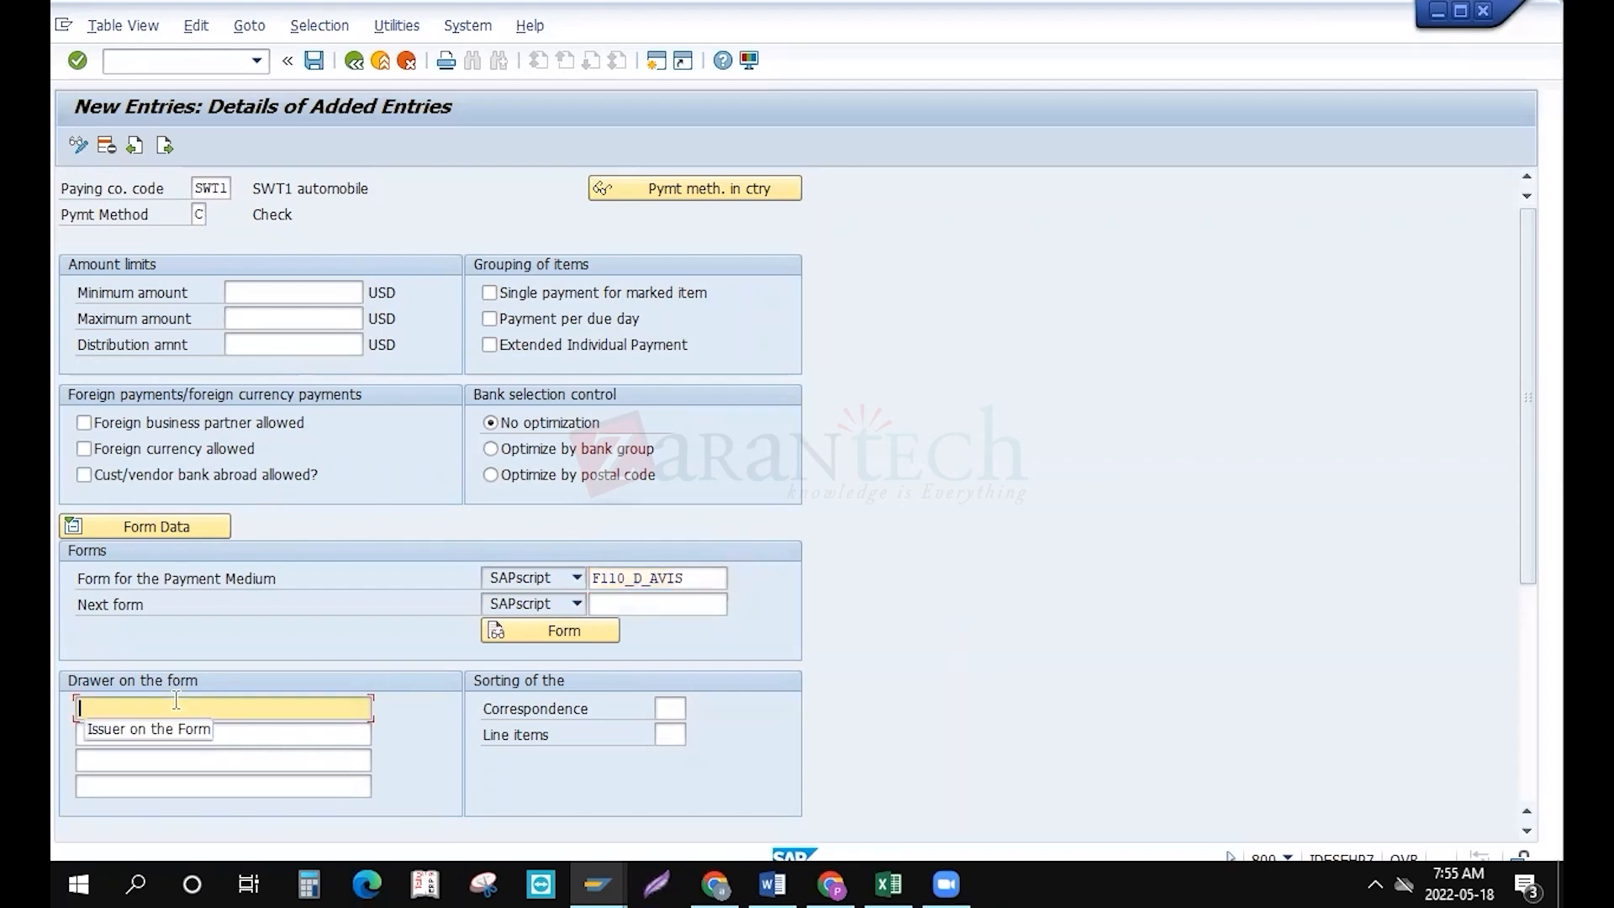
pyautogui.write('Vendor')
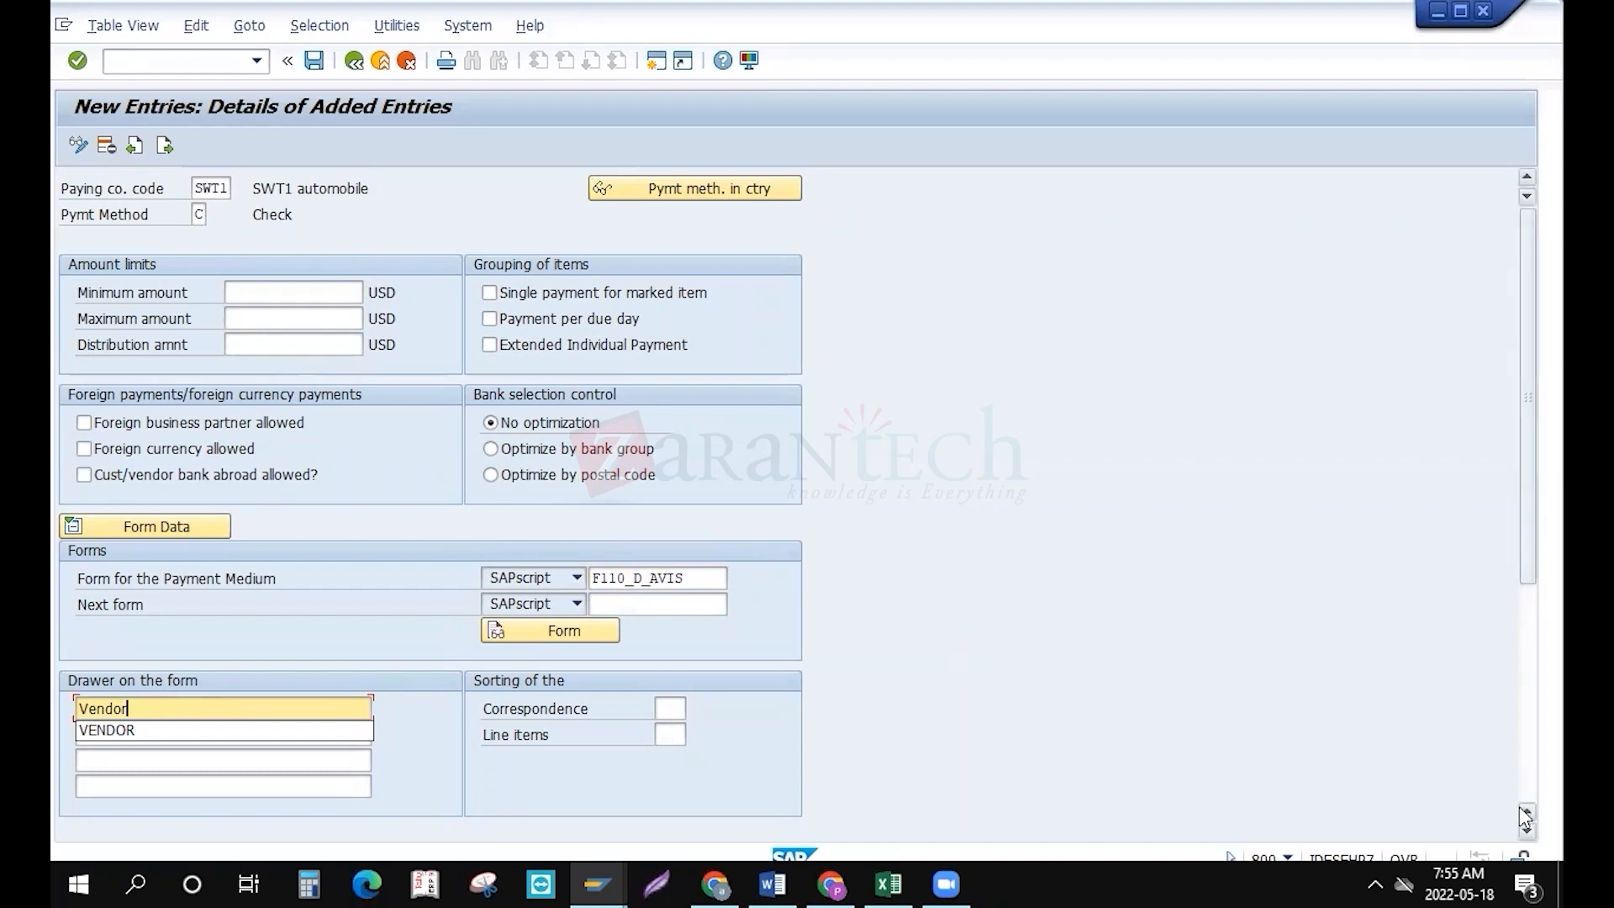
# Expand the payment advice control and set the note to payee lines on the form to as many as required
pyautogui.click(1527, 837)
pyautogui.click(1528, 837)
pyautogui.click(1527, 837)
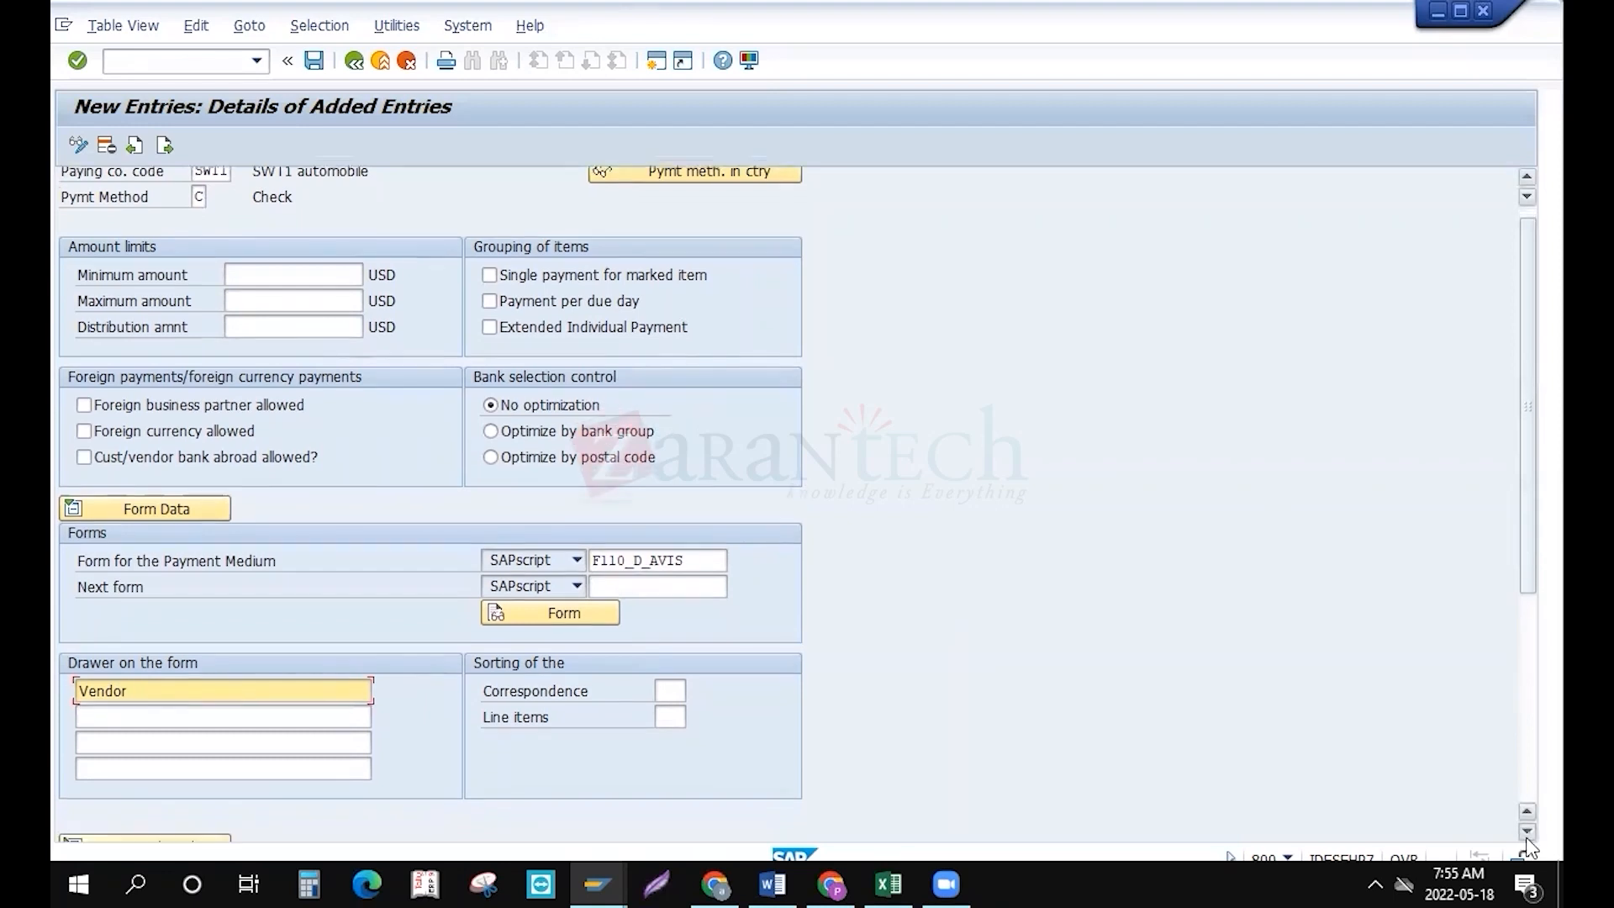
pyautogui.click(1528, 837)
pyautogui.click(1527, 837)
pyautogui.click(1527, 837)
pyautogui.click(1527, 837)
pyautogui.click(1526, 837)
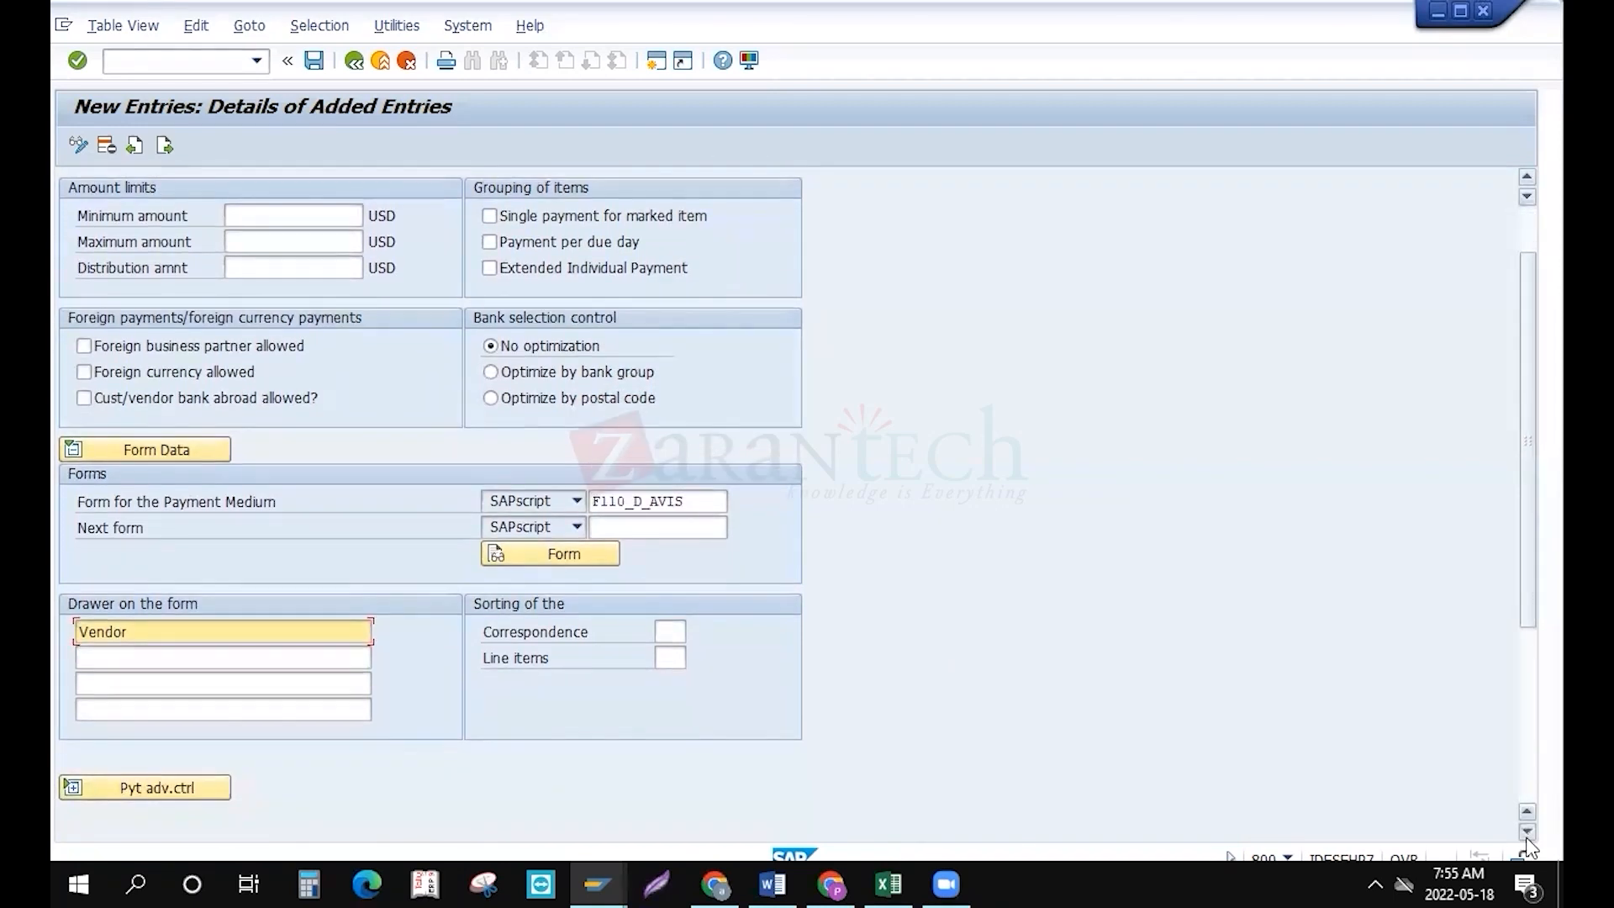
pyautogui.click(1527, 838)
pyautogui.click(1527, 837)
pyautogui.click(1527, 837)
pyautogui.click(1527, 837)
pyautogui.click(1527, 838)
pyautogui.click(1526, 837)
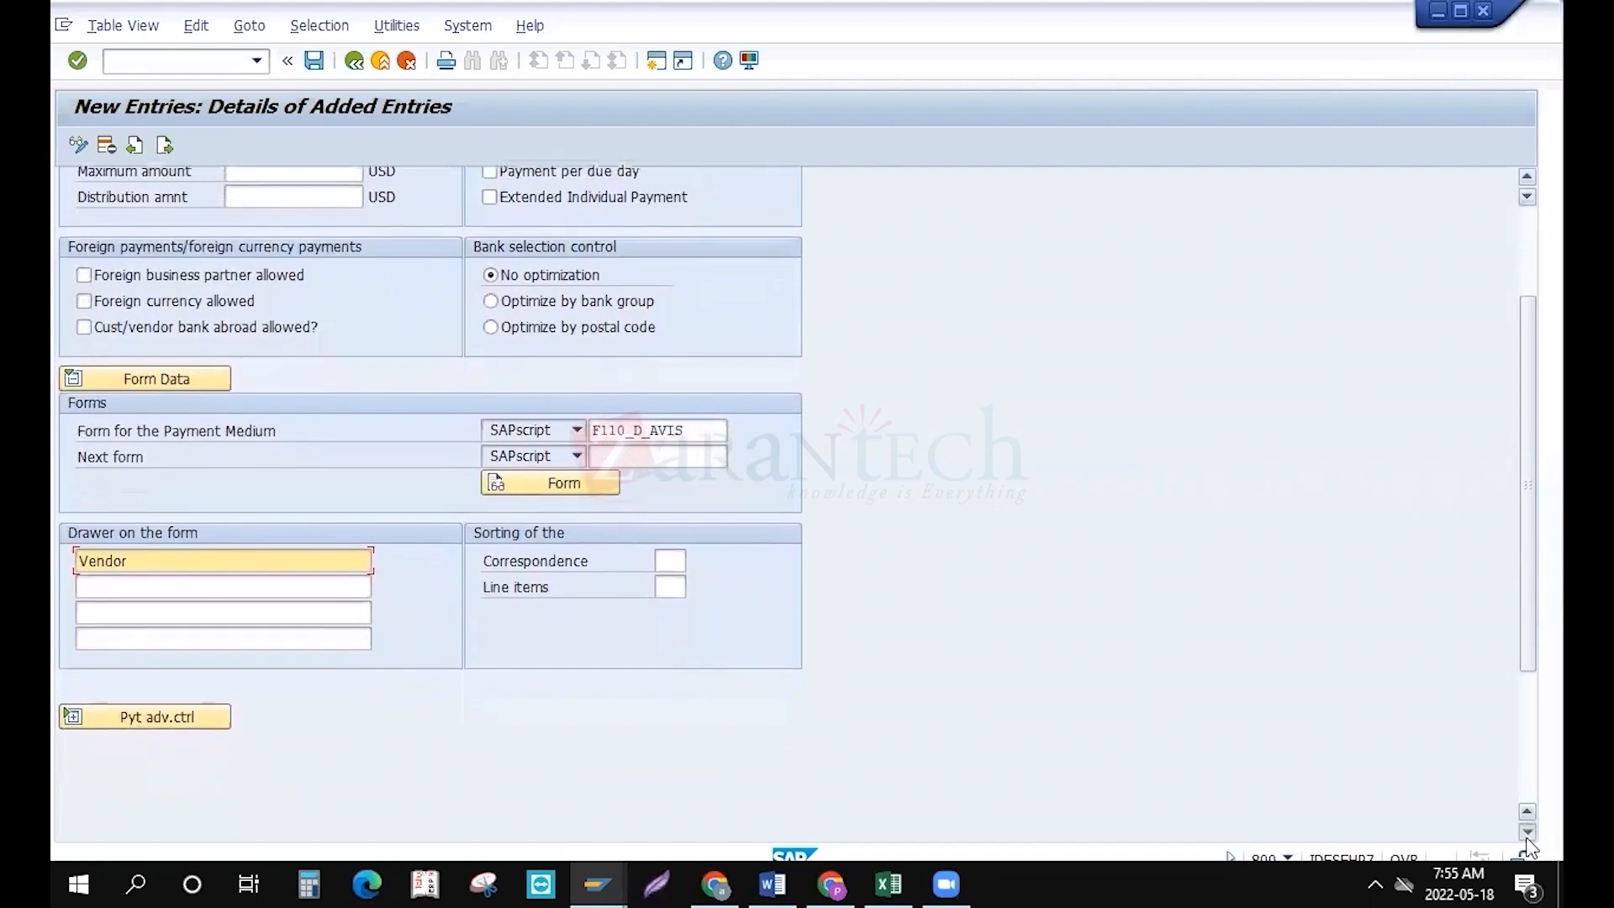
pyautogui.click(1527, 837)
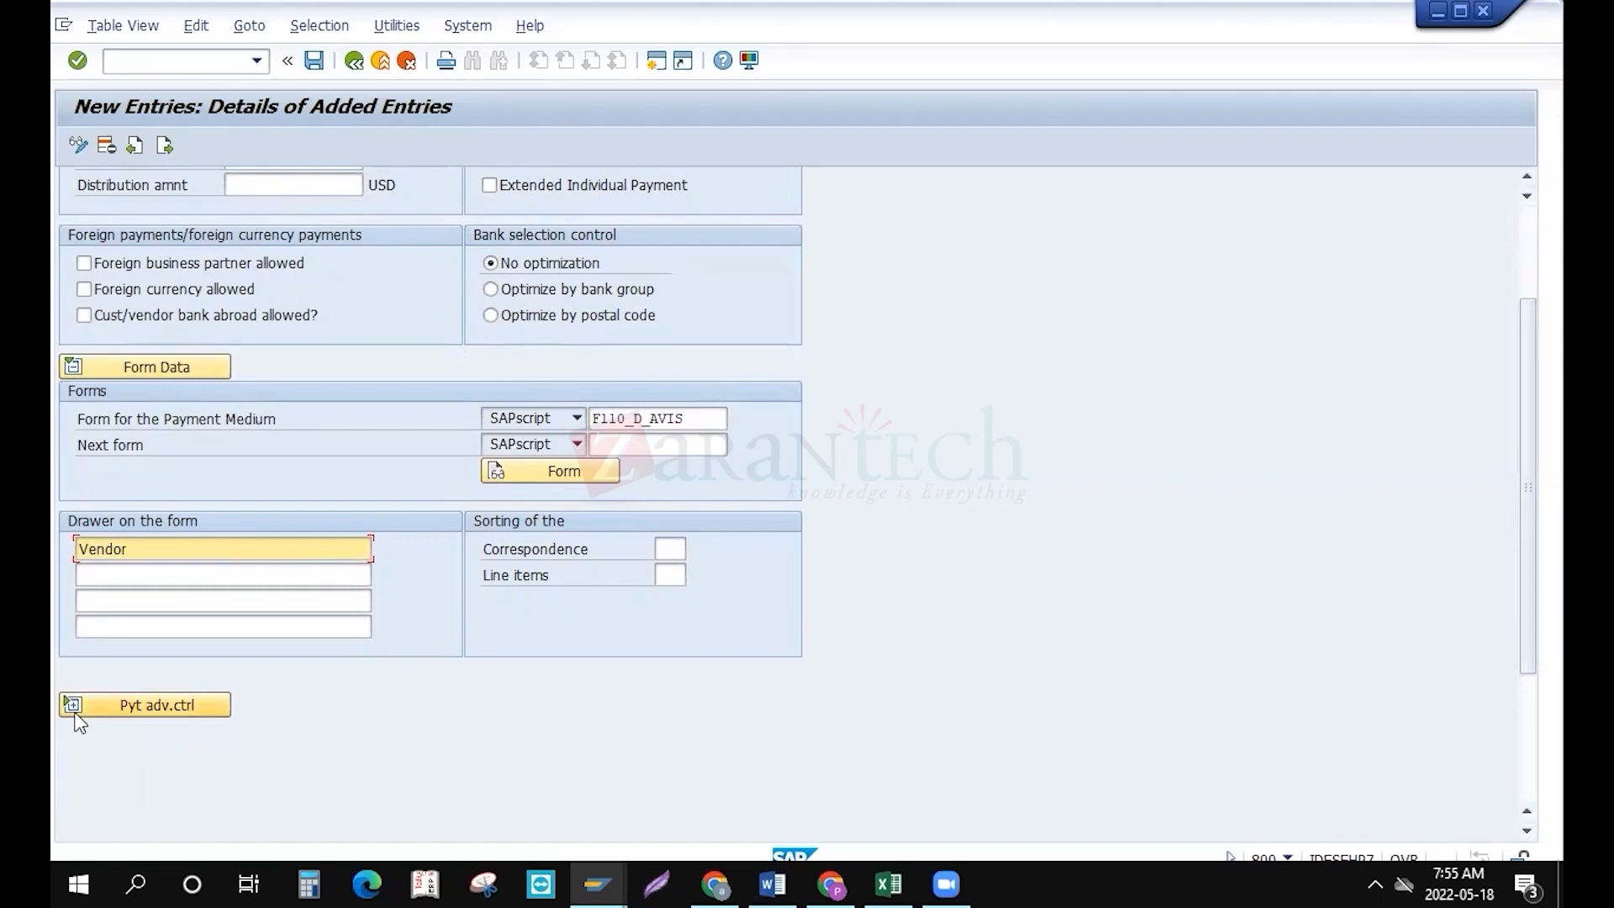
pyautogui.scroll(3, 76, 711)
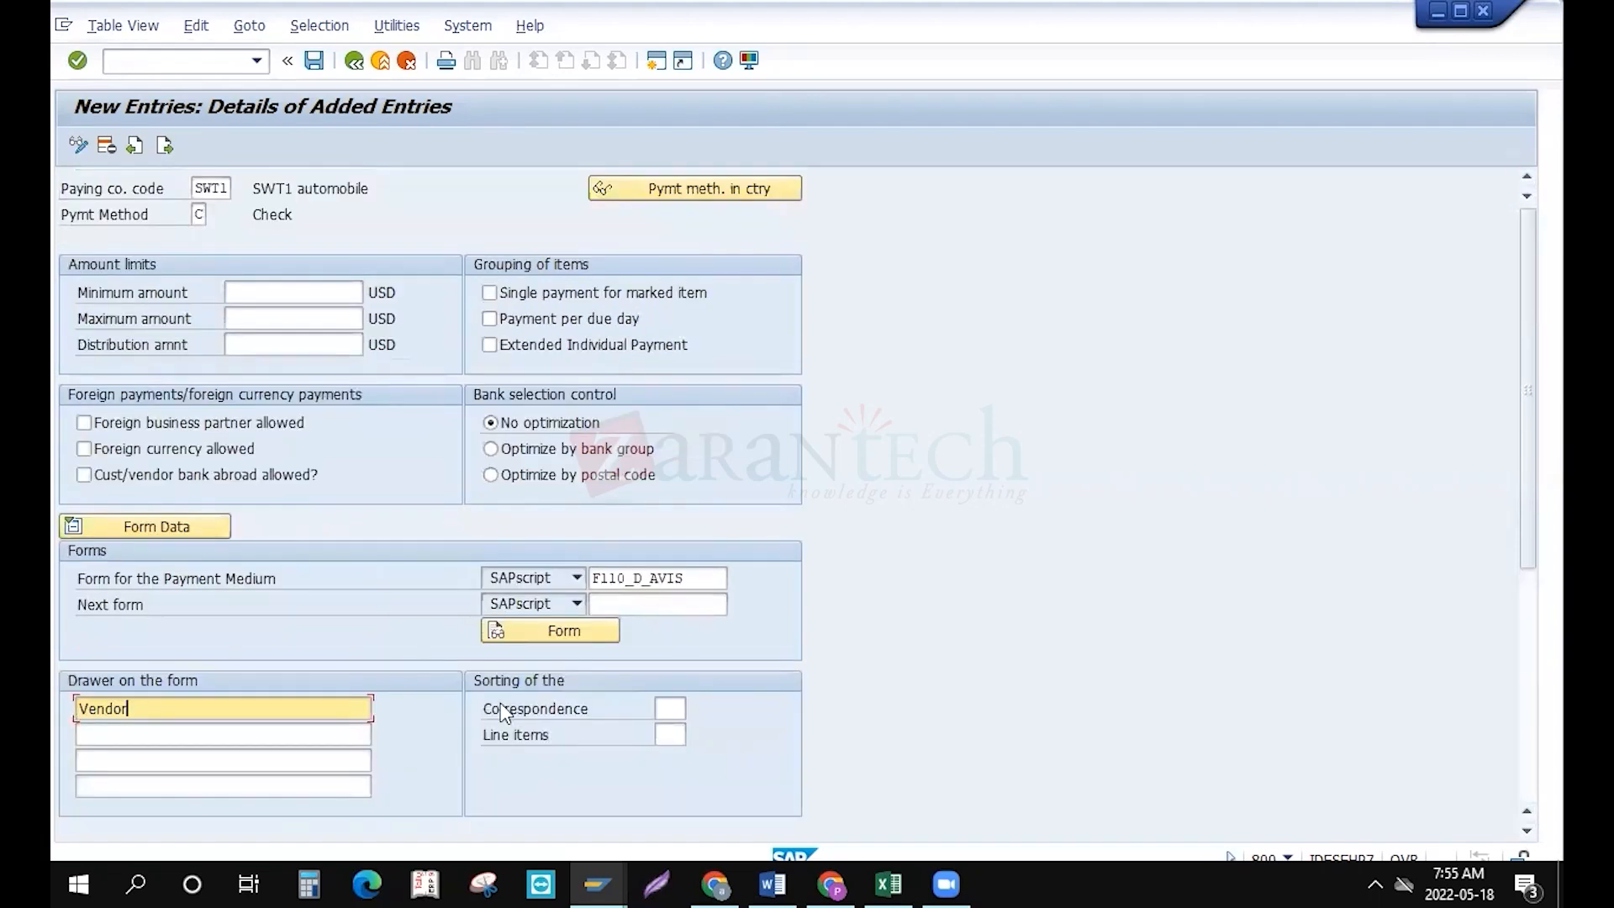
pyautogui.click(1532, 678)
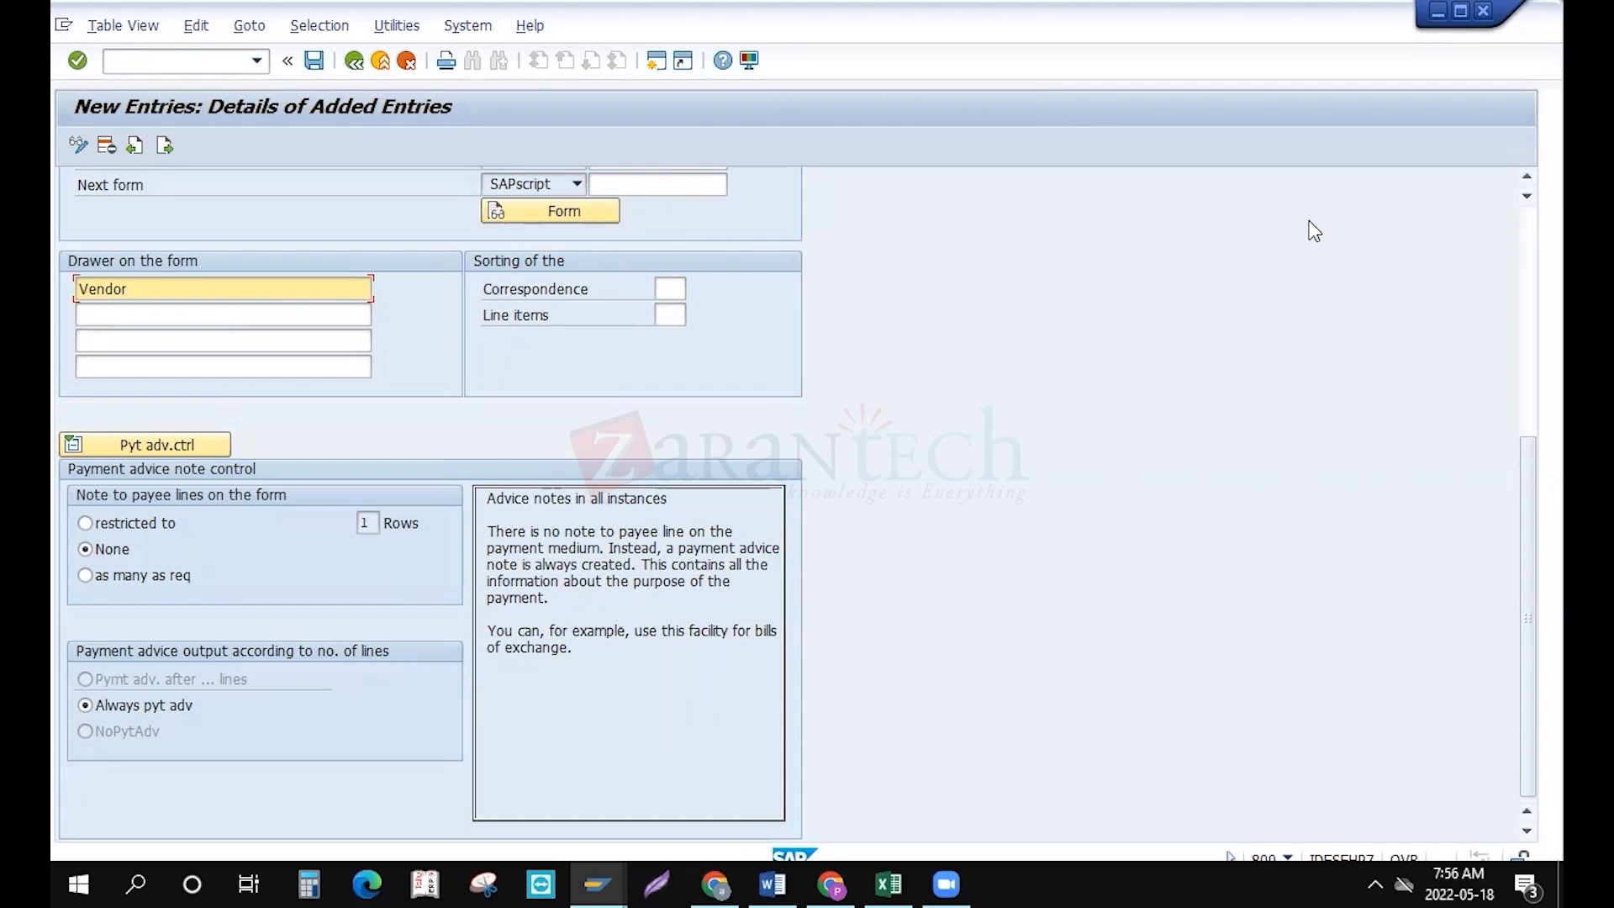
pyautogui.click(1526, 178)
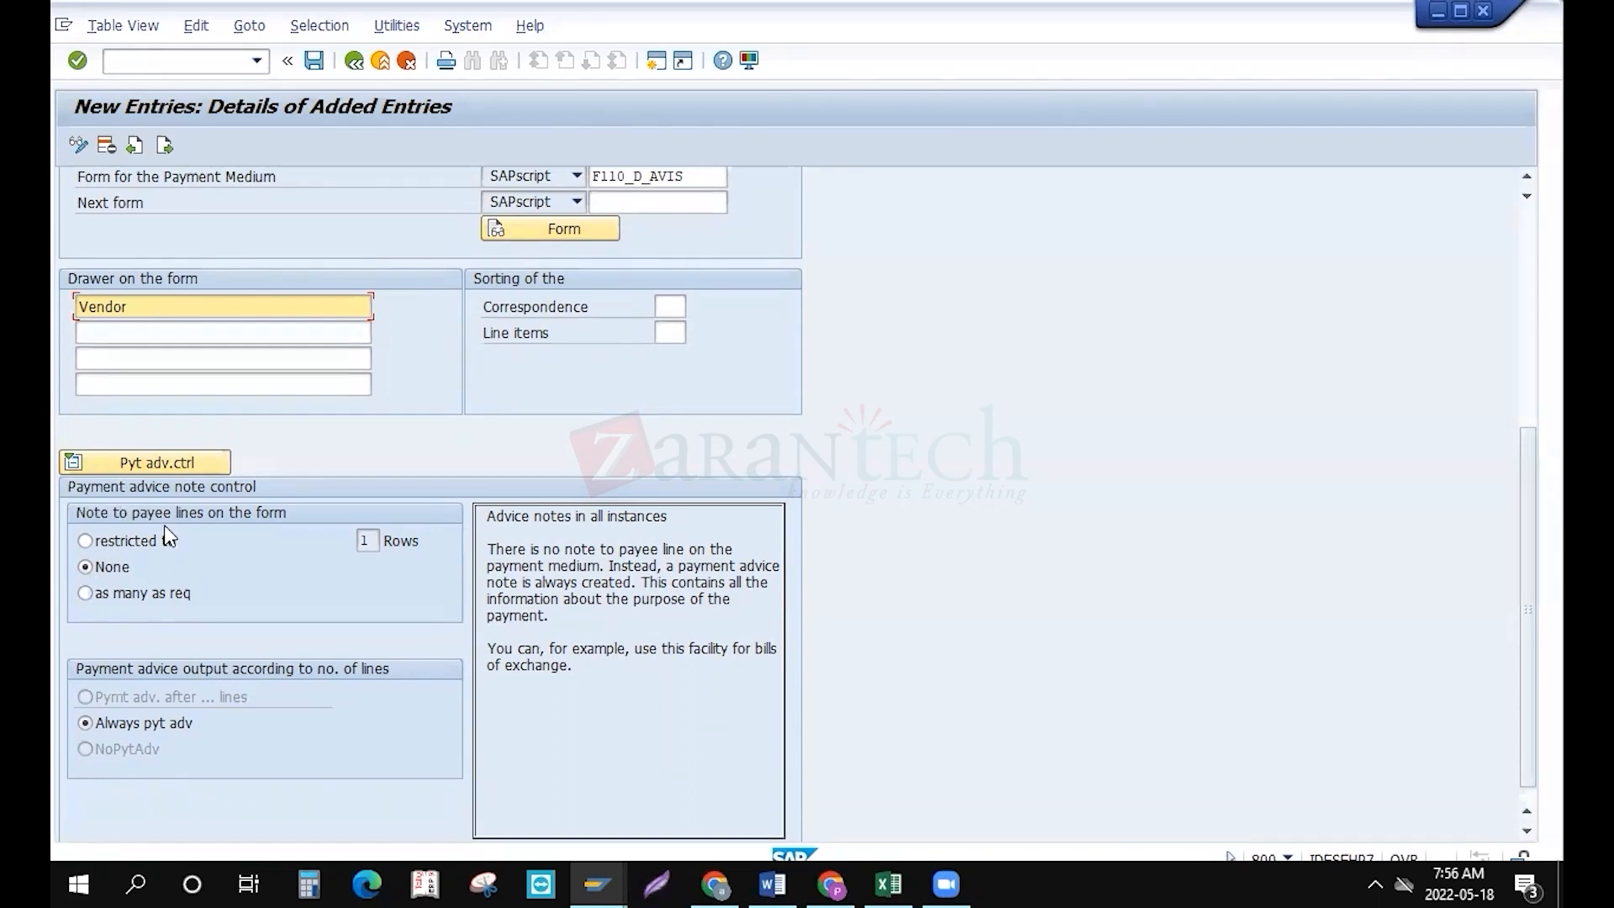
pyautogui.click(82, 601)
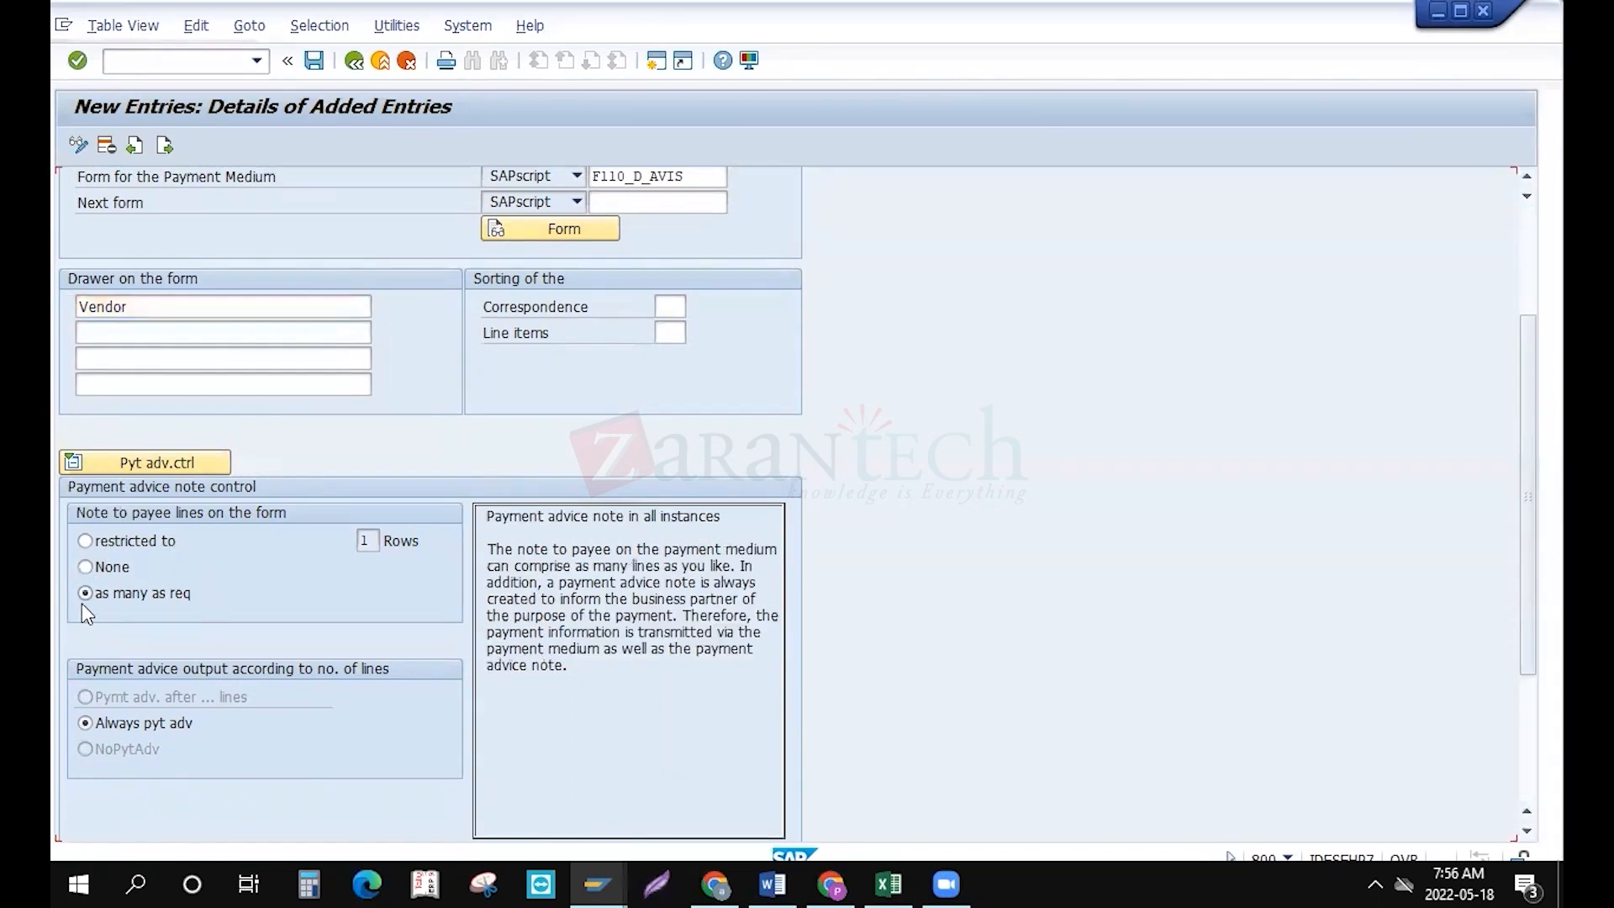
# Keep payment advice output on Always pyt adv and save the entry to customizing request EH7K901217
pyautogui.click(1524, 702)
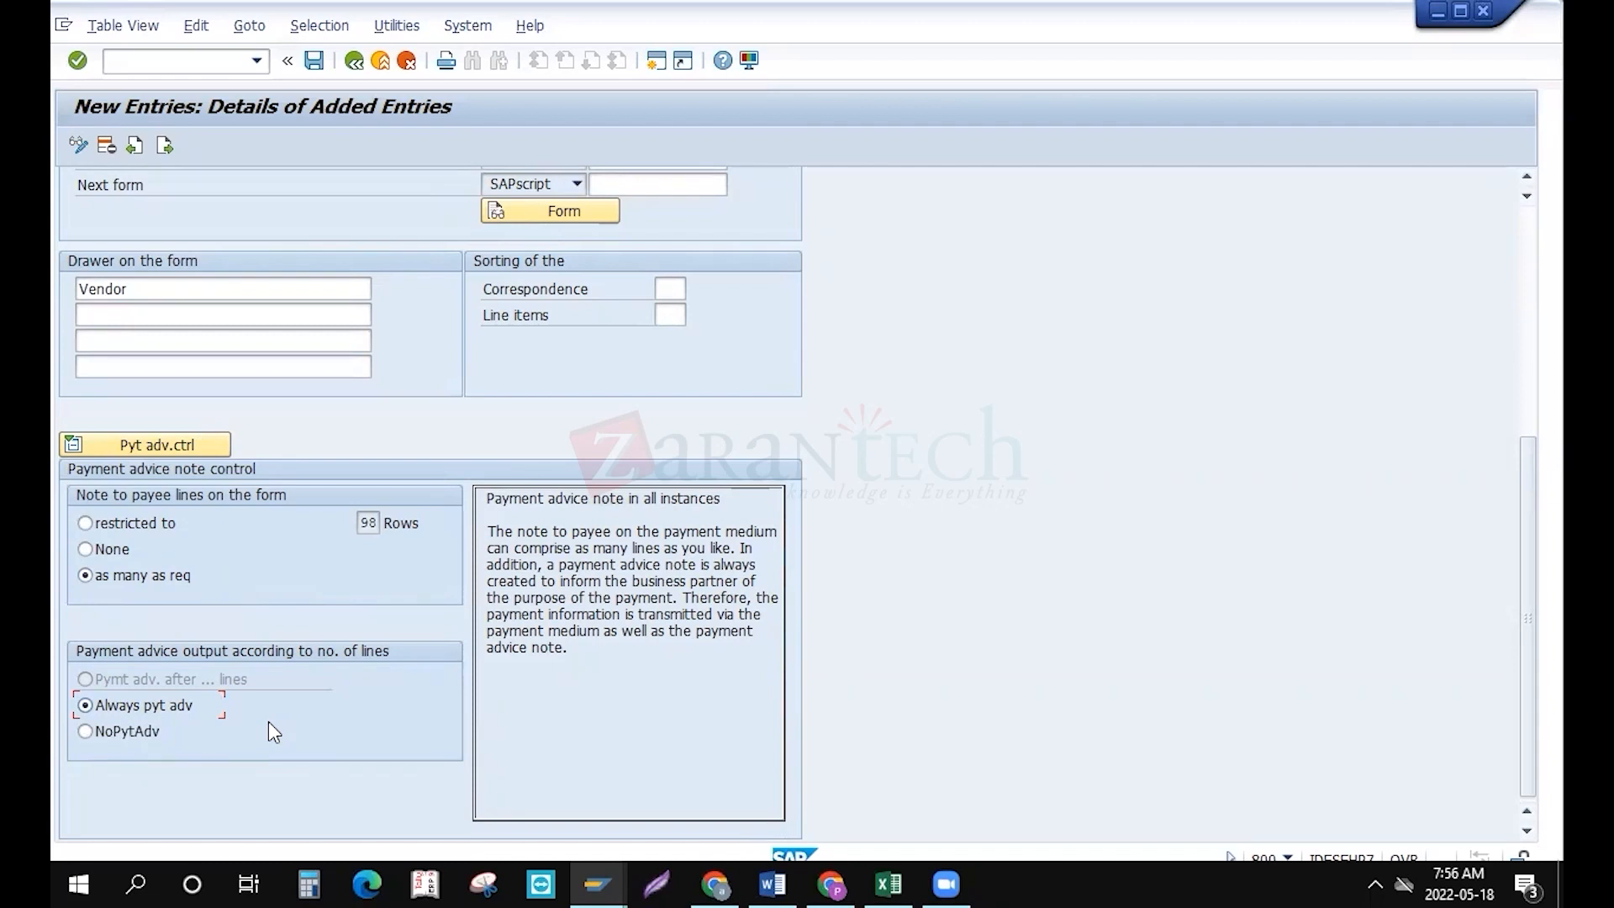
pyautogui.hotkey('ctrl', 's')
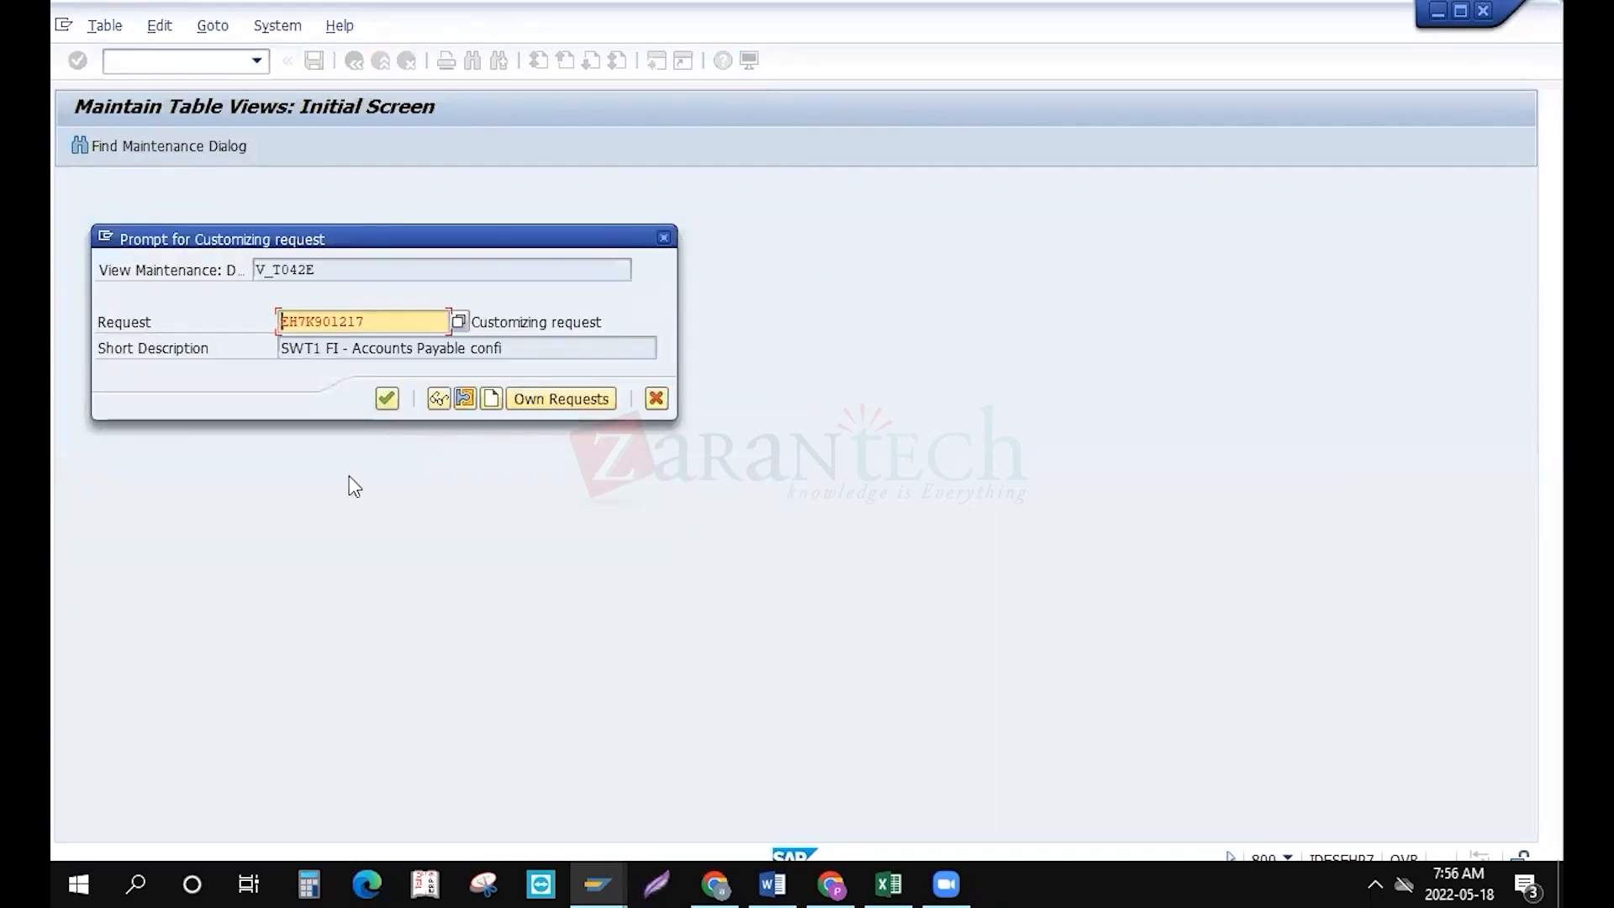
pyautogui.click(383, 410)
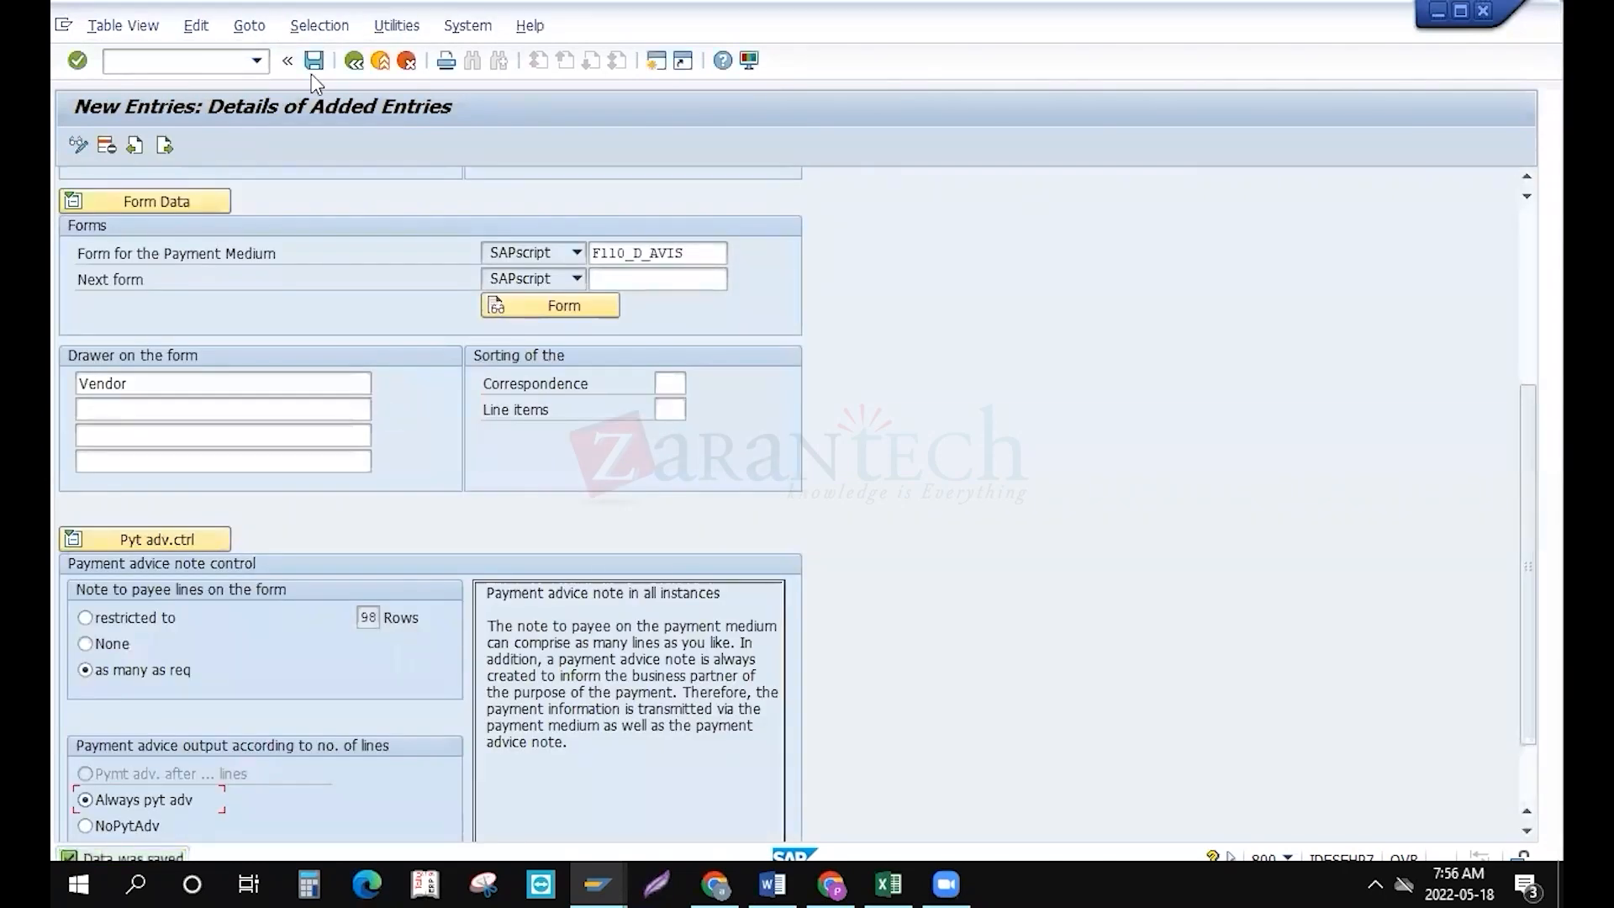
# Leave the company code payment method data and open the house bank details for company code SWT1
pyautogui.click(361, 68)
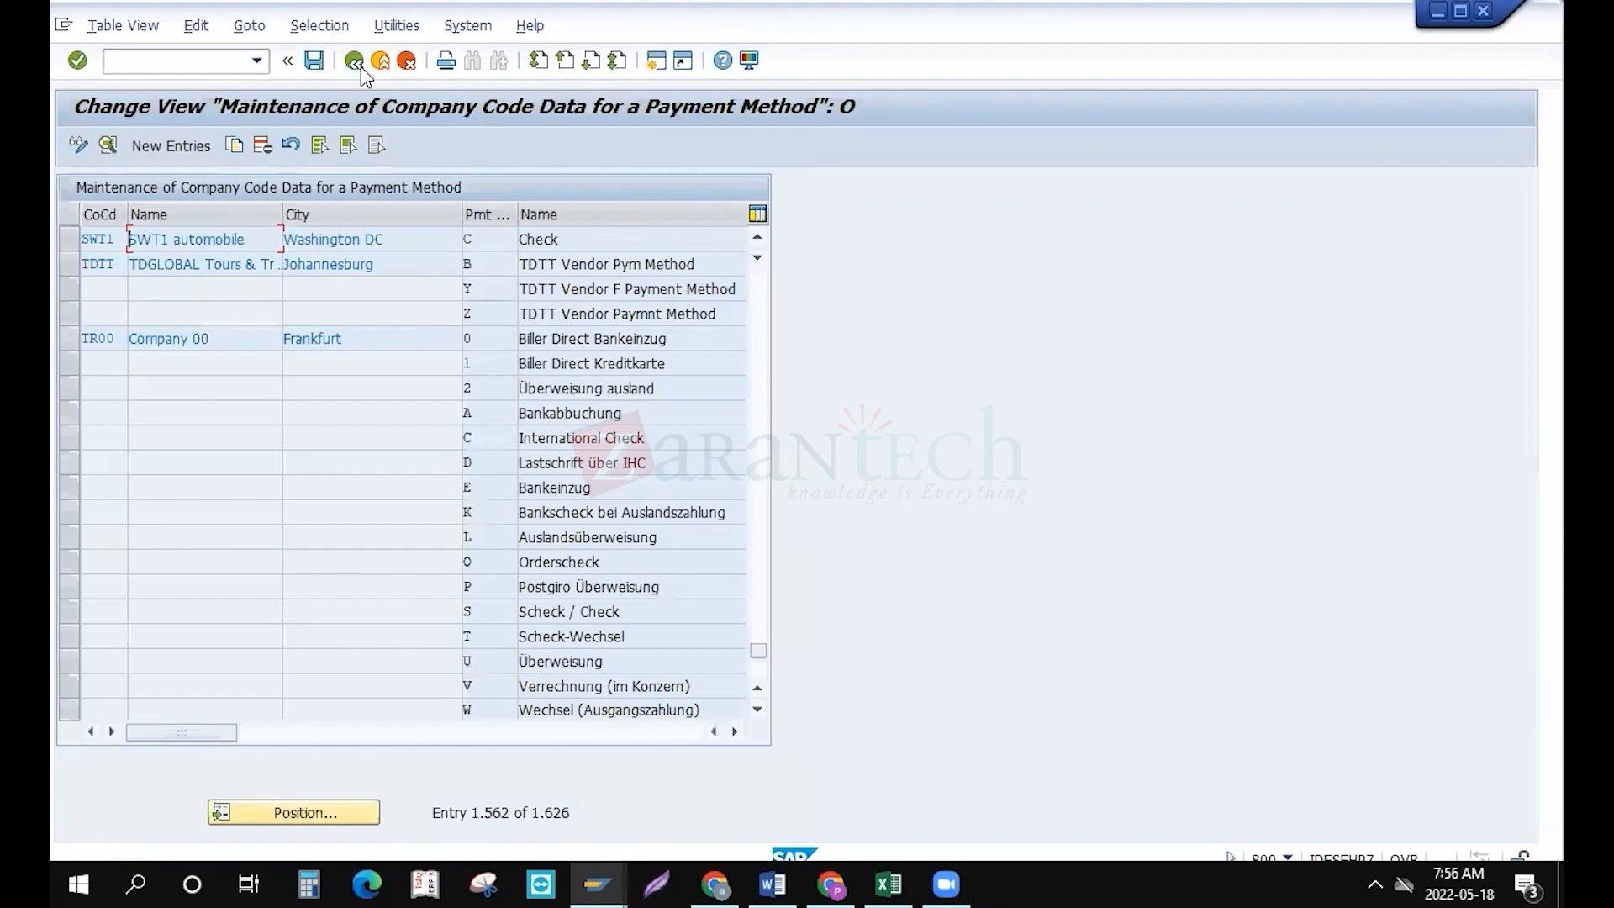
pyautogui.click(360, 68)
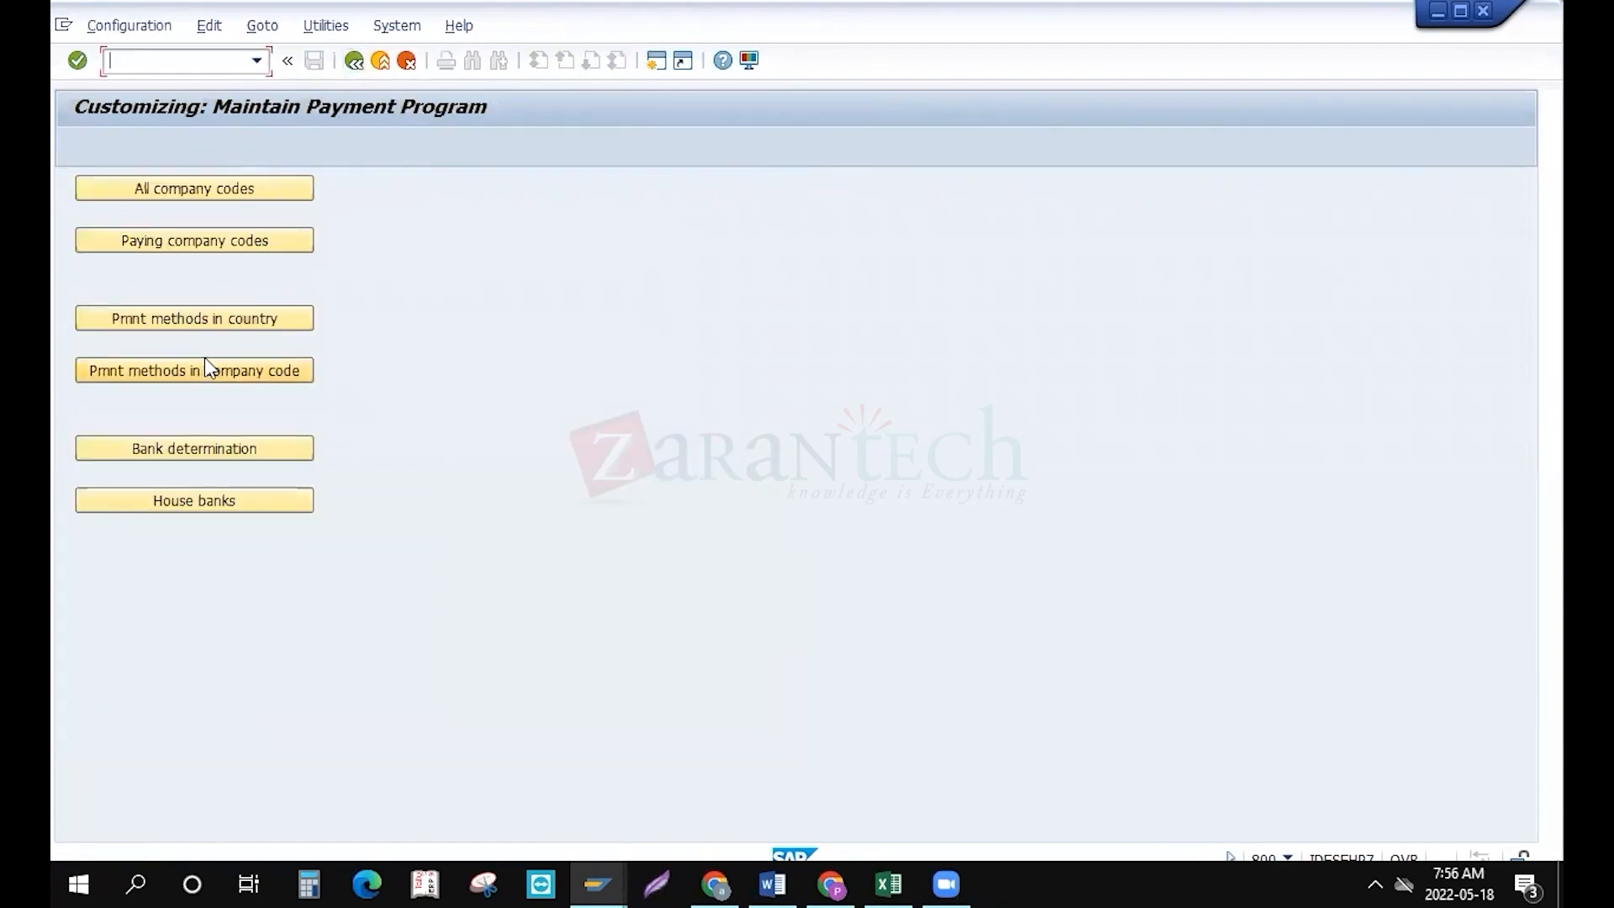
pyautogui.click(178, 504)
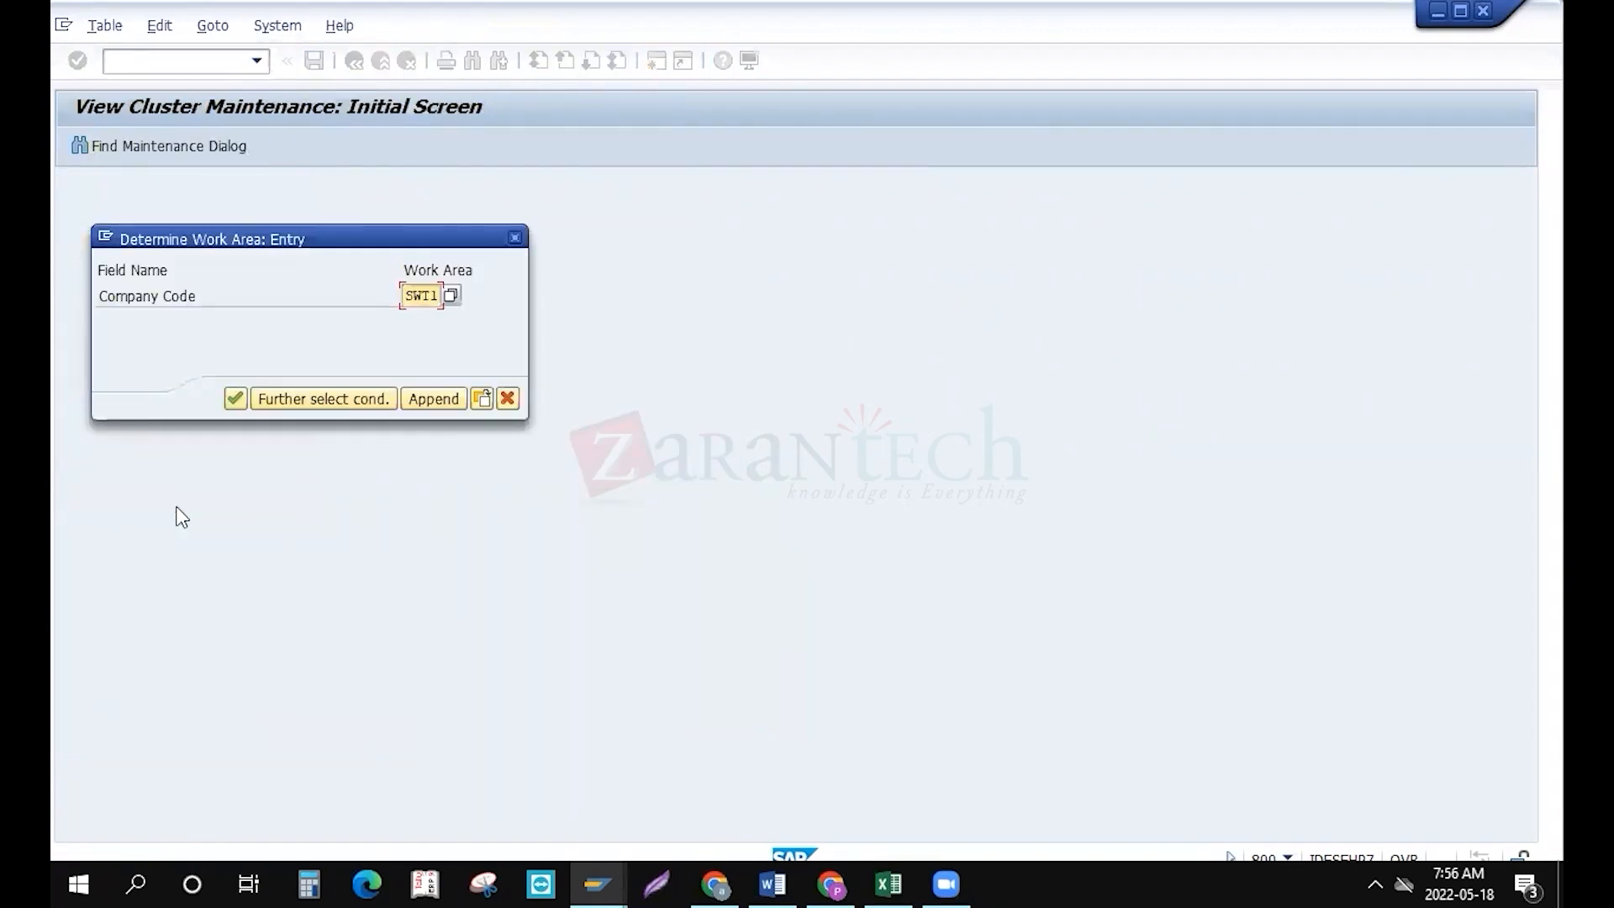
pyautogui.press('Return')
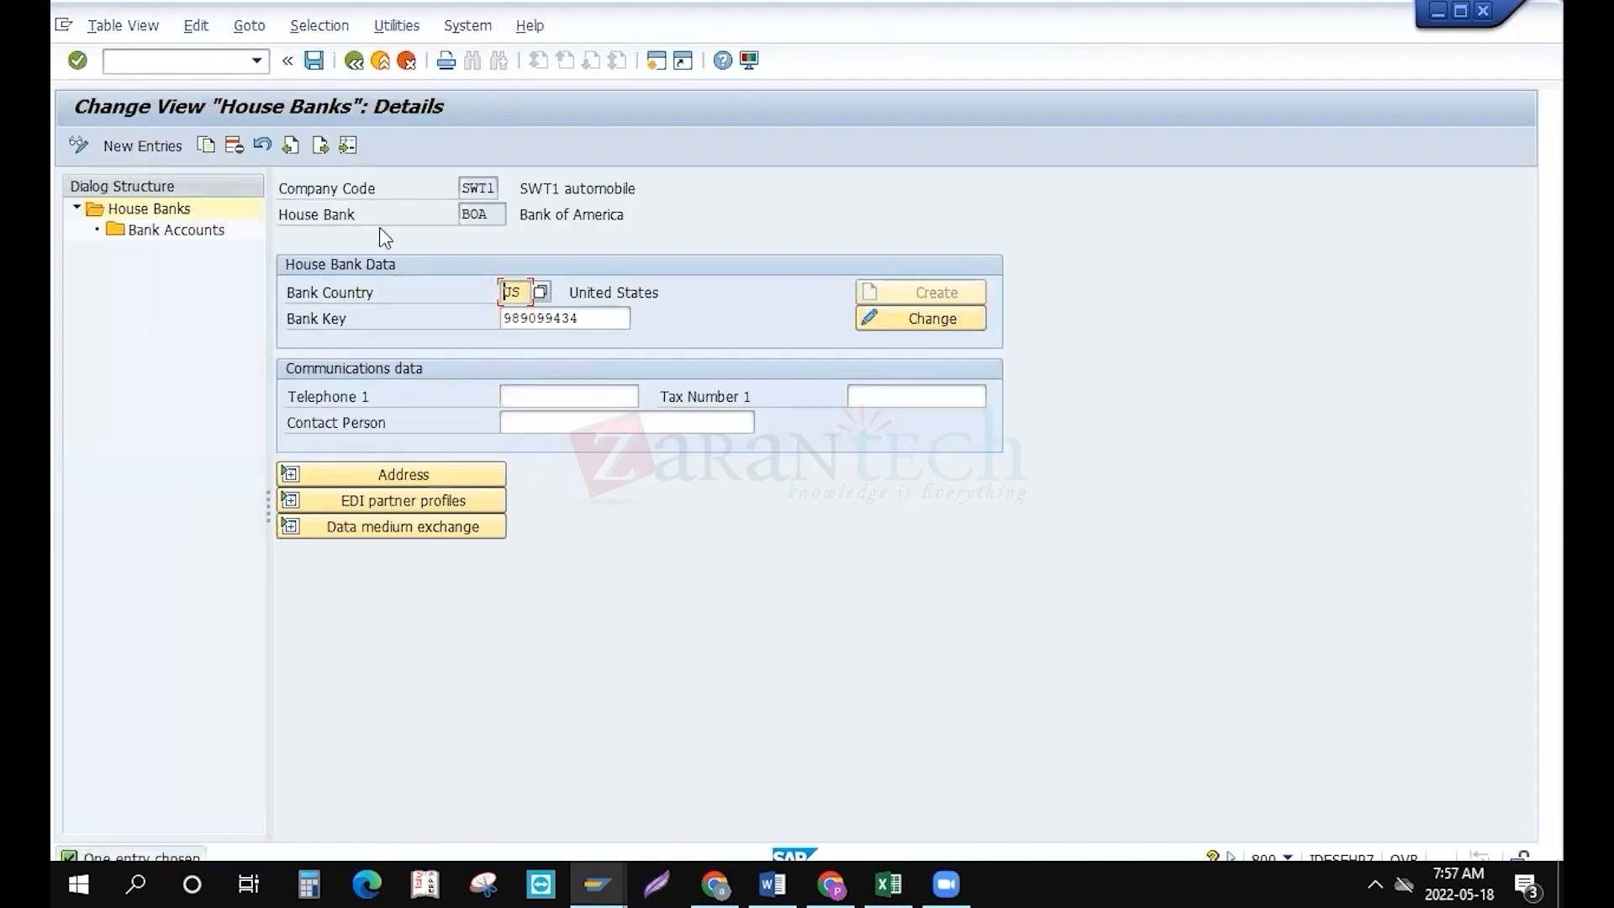
# Check the details of the house bank's bank account, then return to the payment program configuration overview
pyautogui.doubleClick(203, 235)
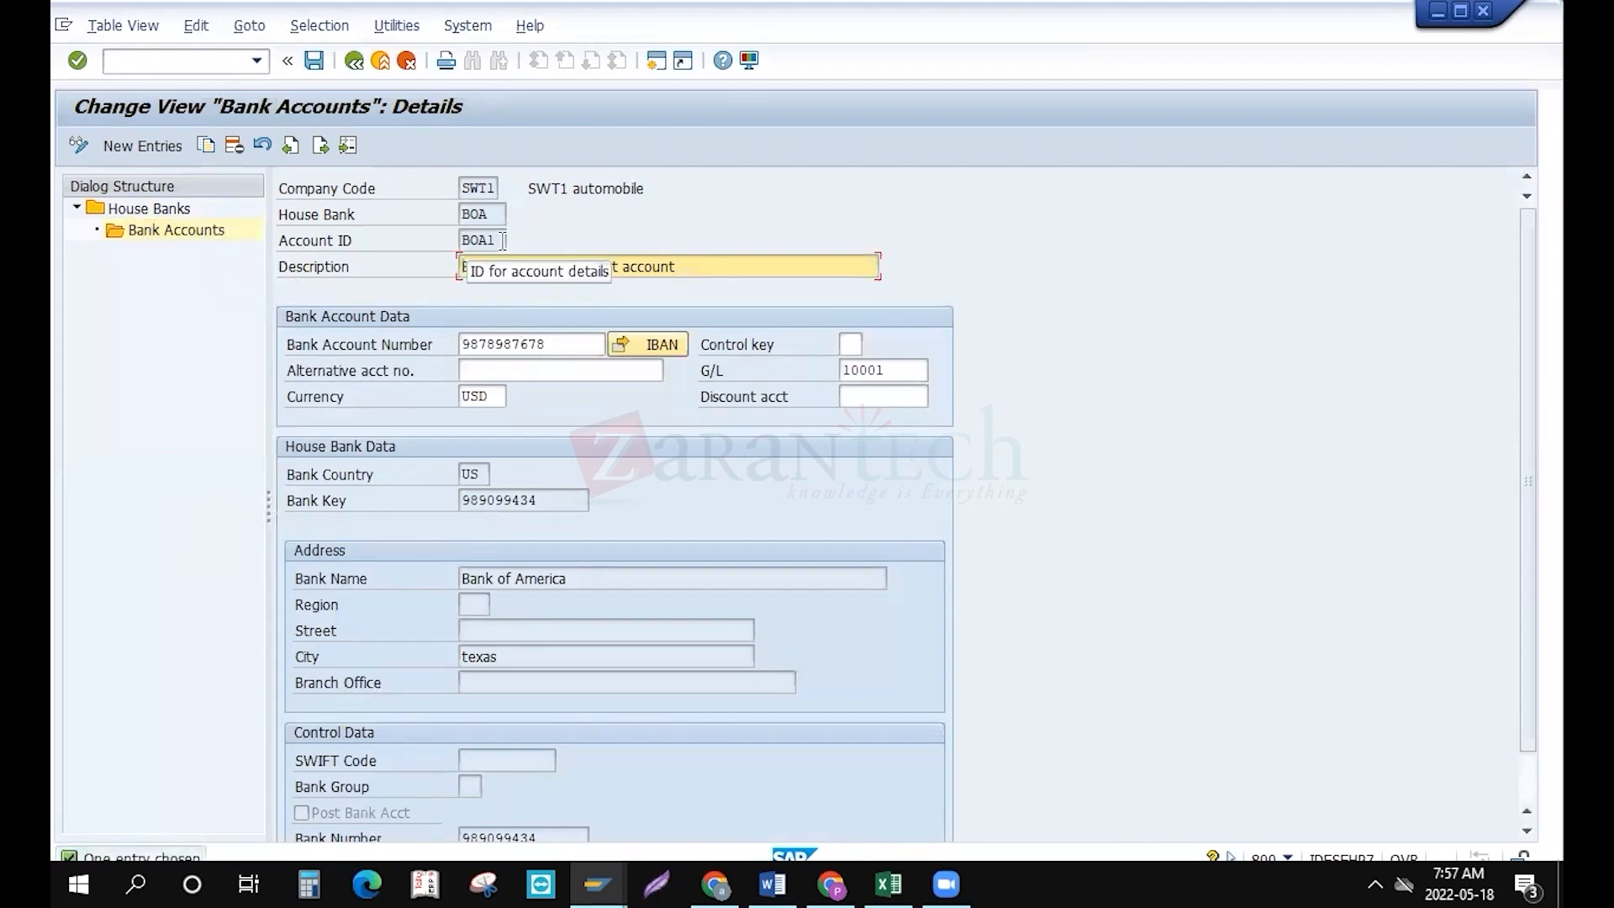
pyautogui.press('F3')
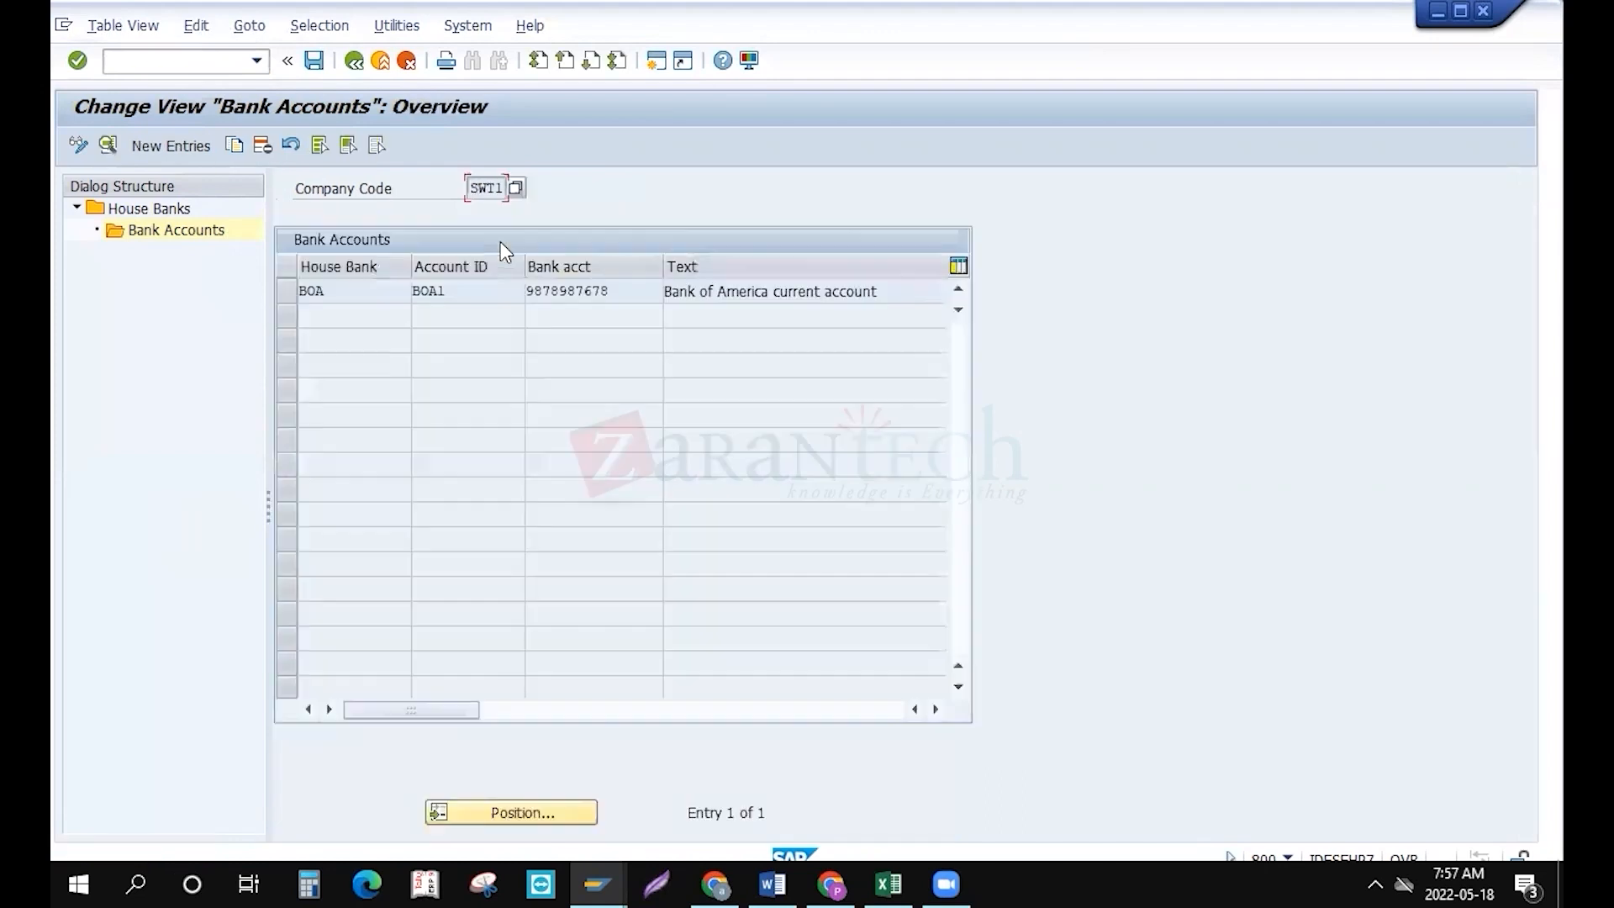
pyautogui.press('F3')
pyautogui.press('F3')
pyautogui.press('F3')
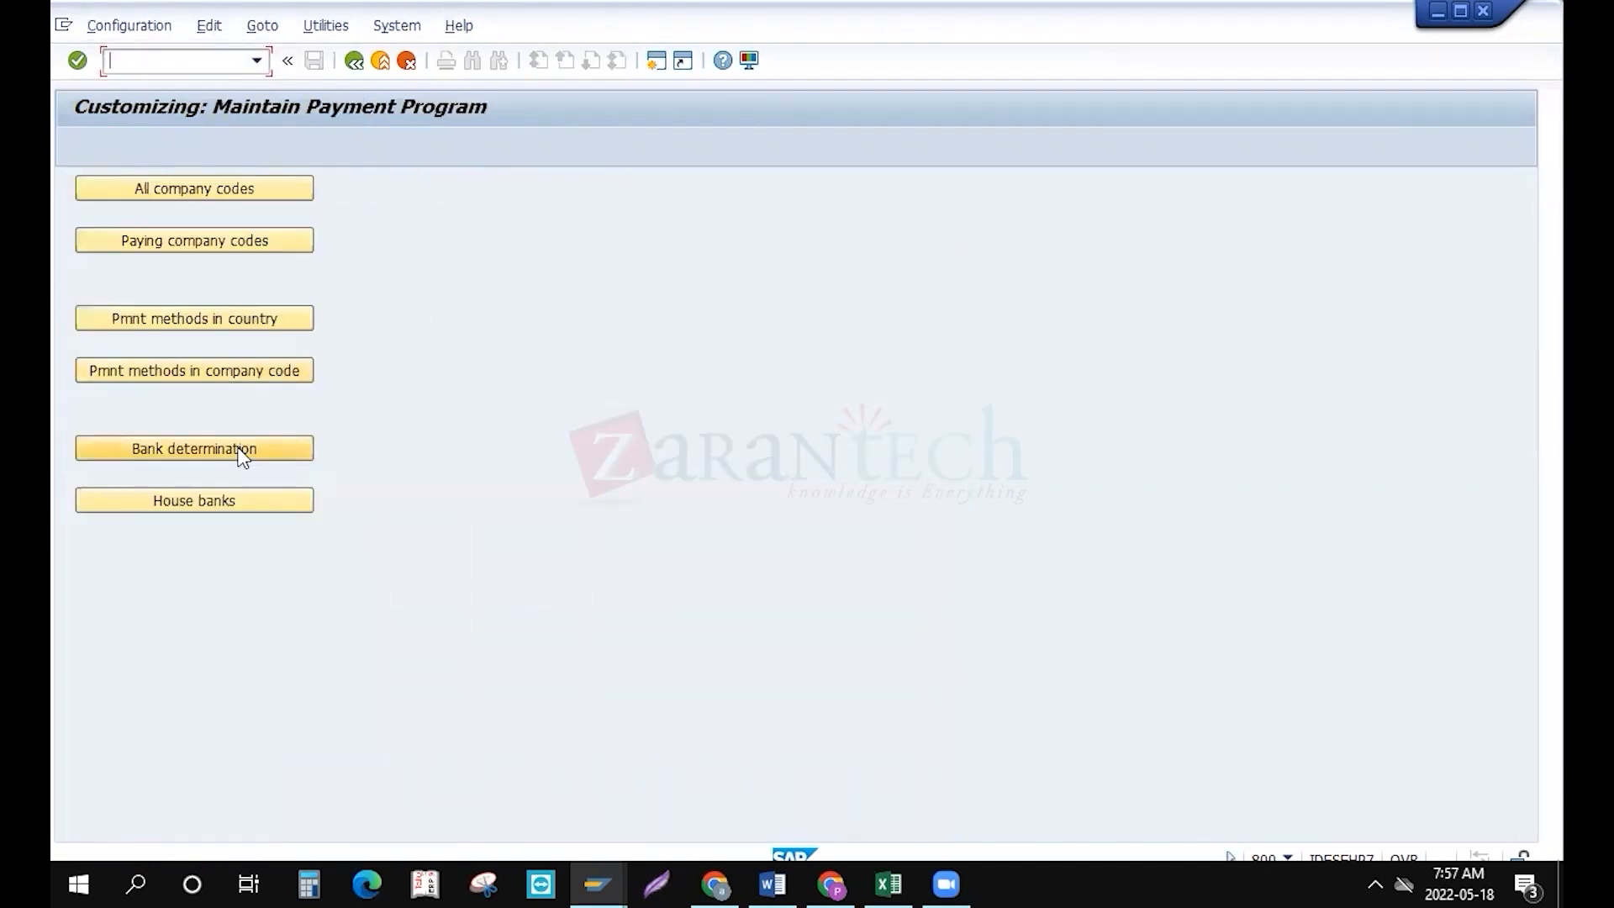
# Open bank determination, locate paying company code SWT1 and select its row
pyautogui.click(243, 456)
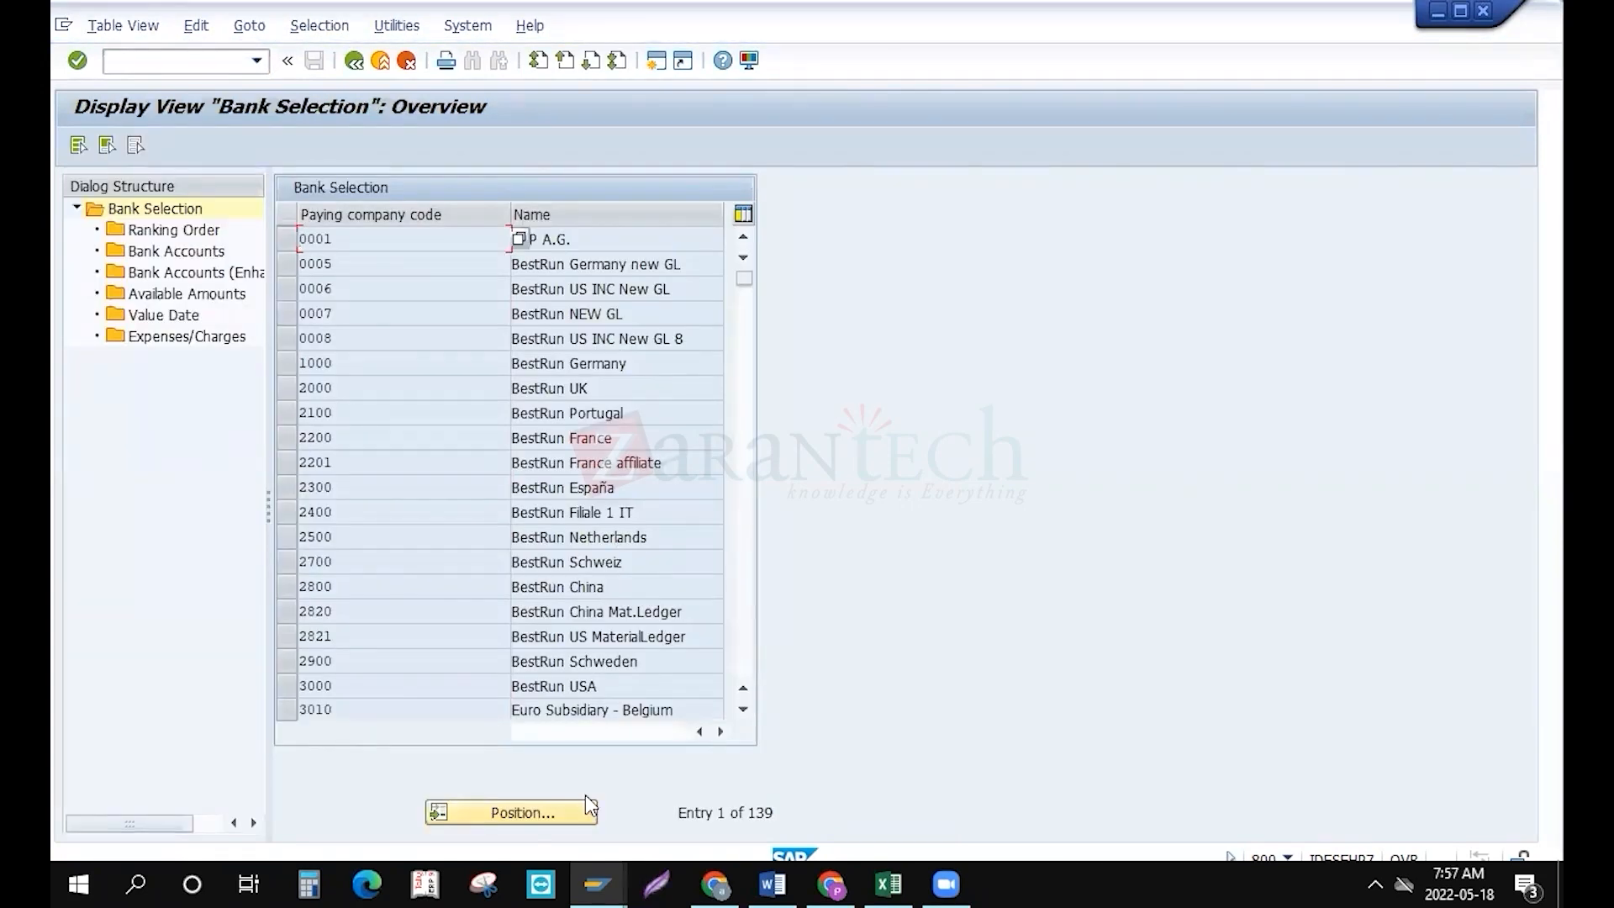
pyautogui.click(533, 814)
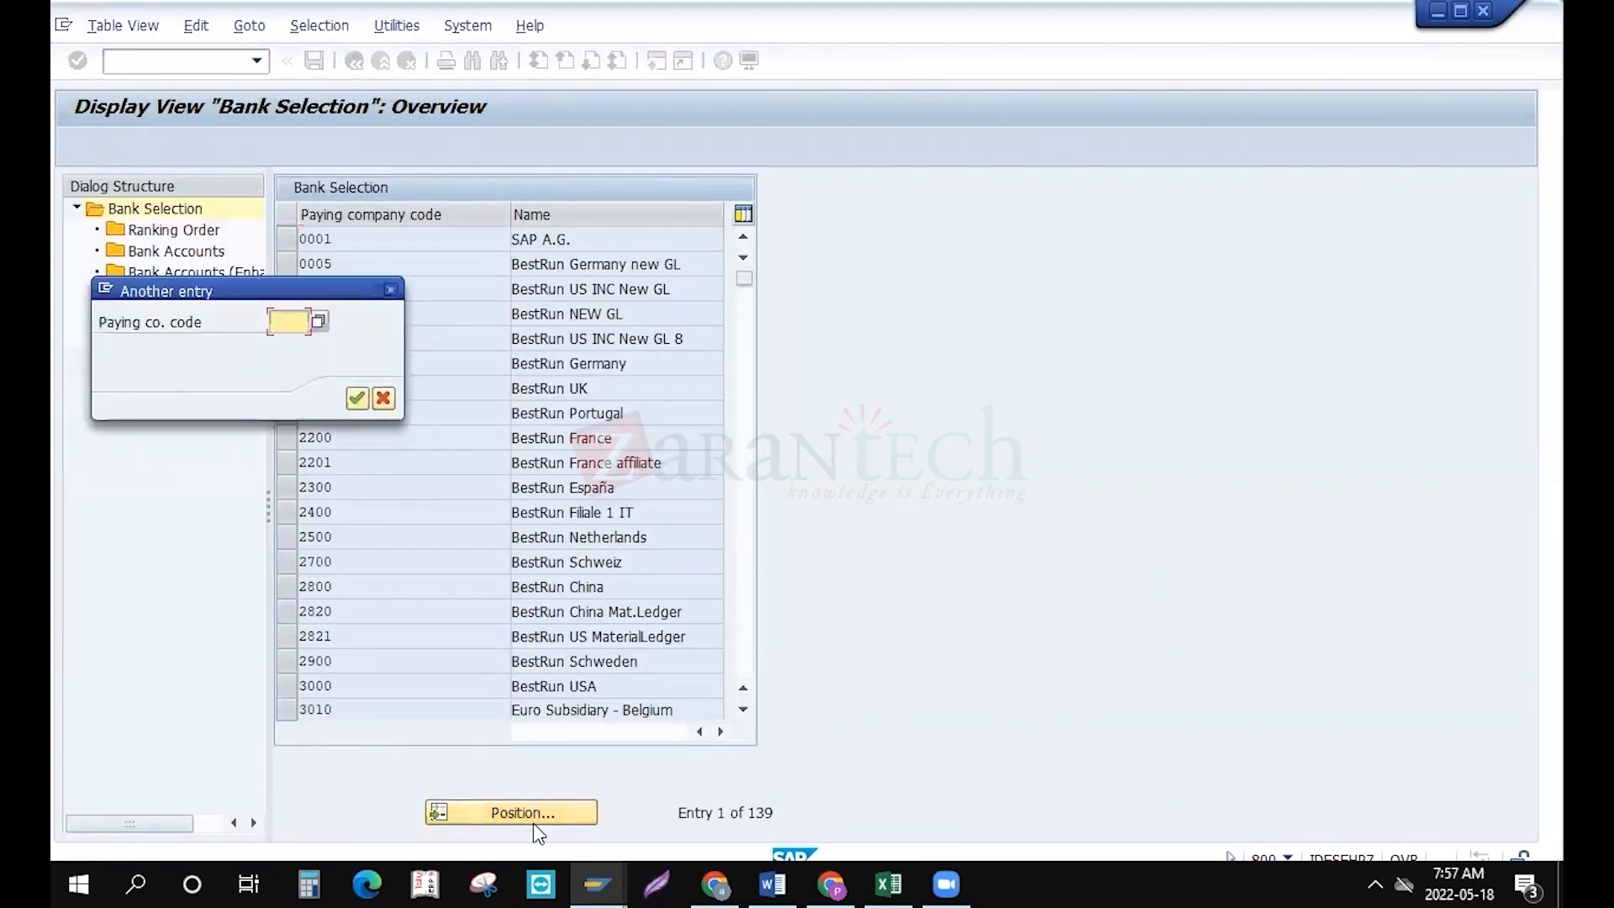
pyautogui.write('swt1')
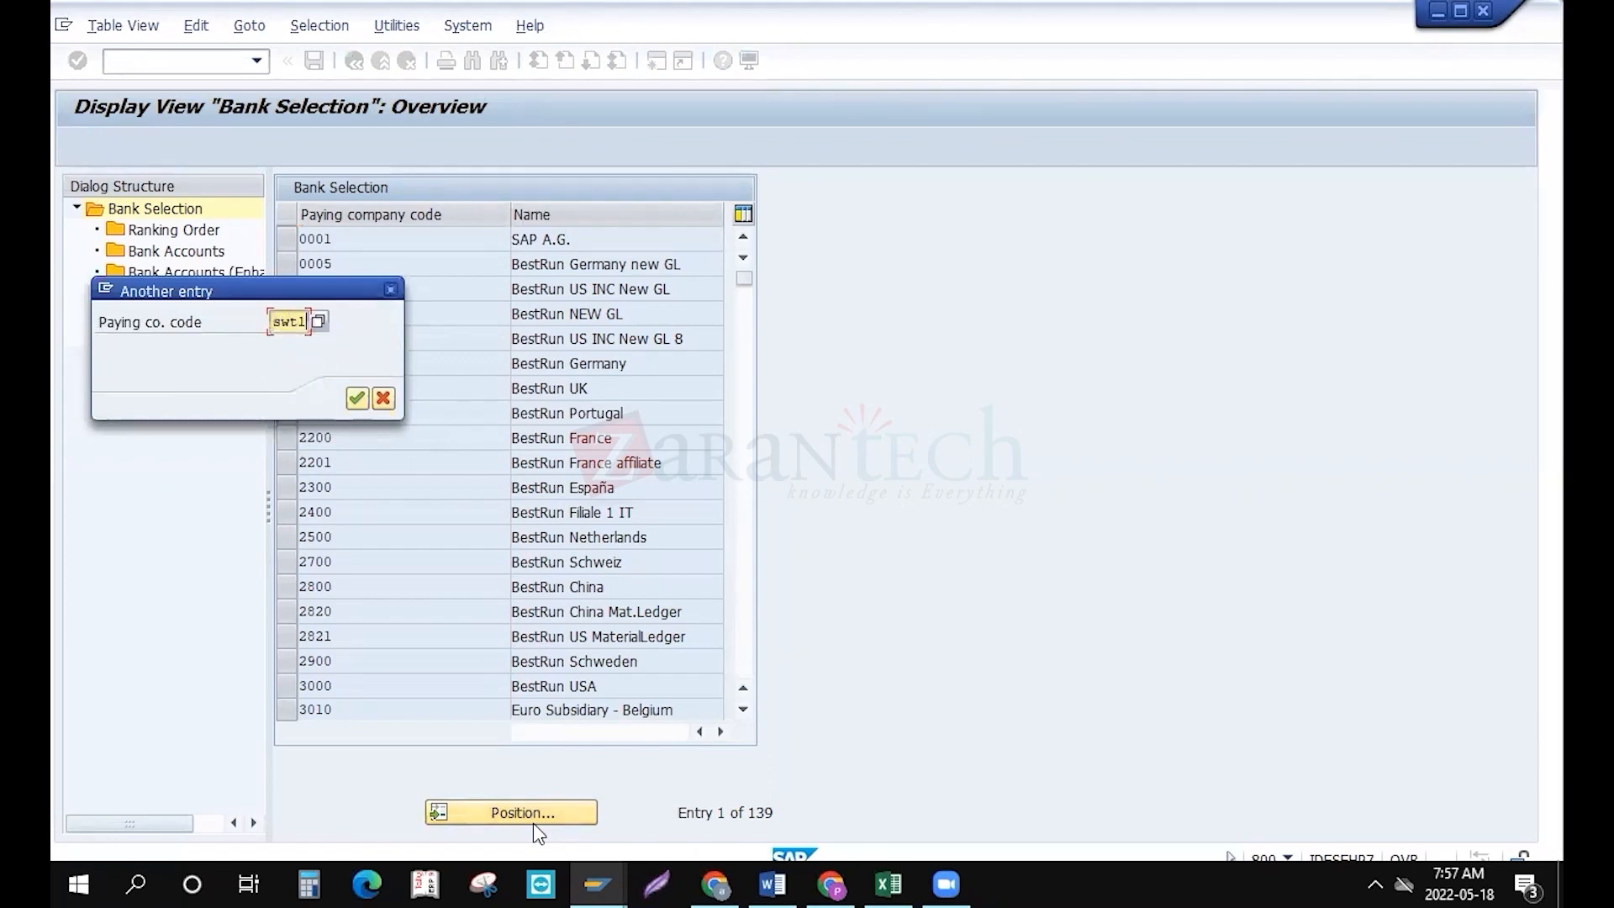
pyautogui.press('Return')
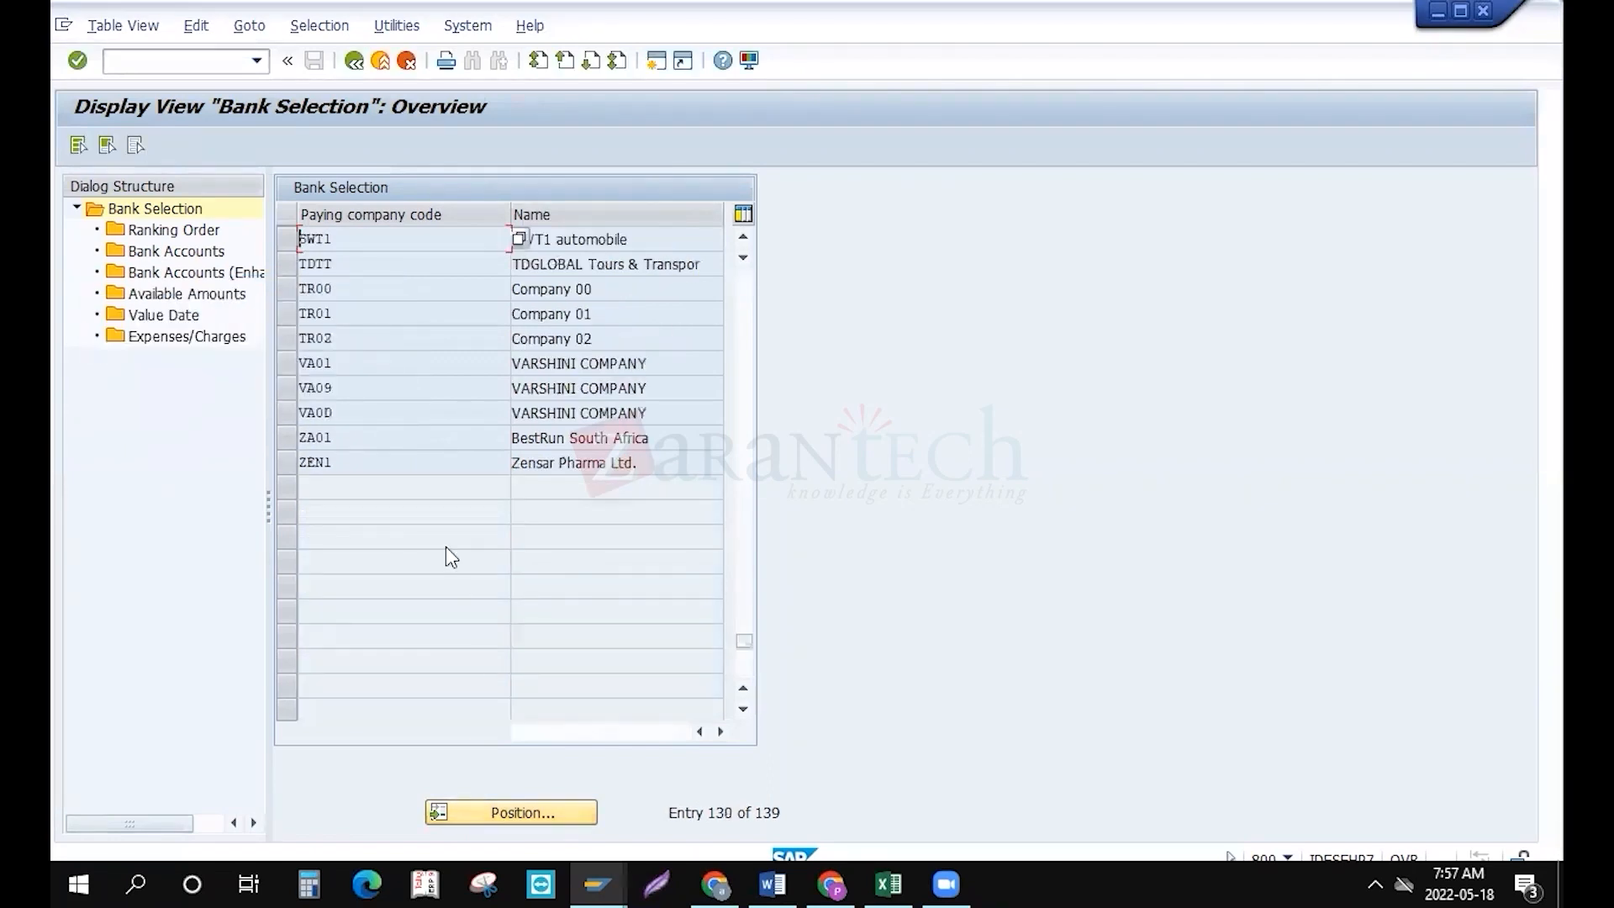
pyautogui.click(294, 249)
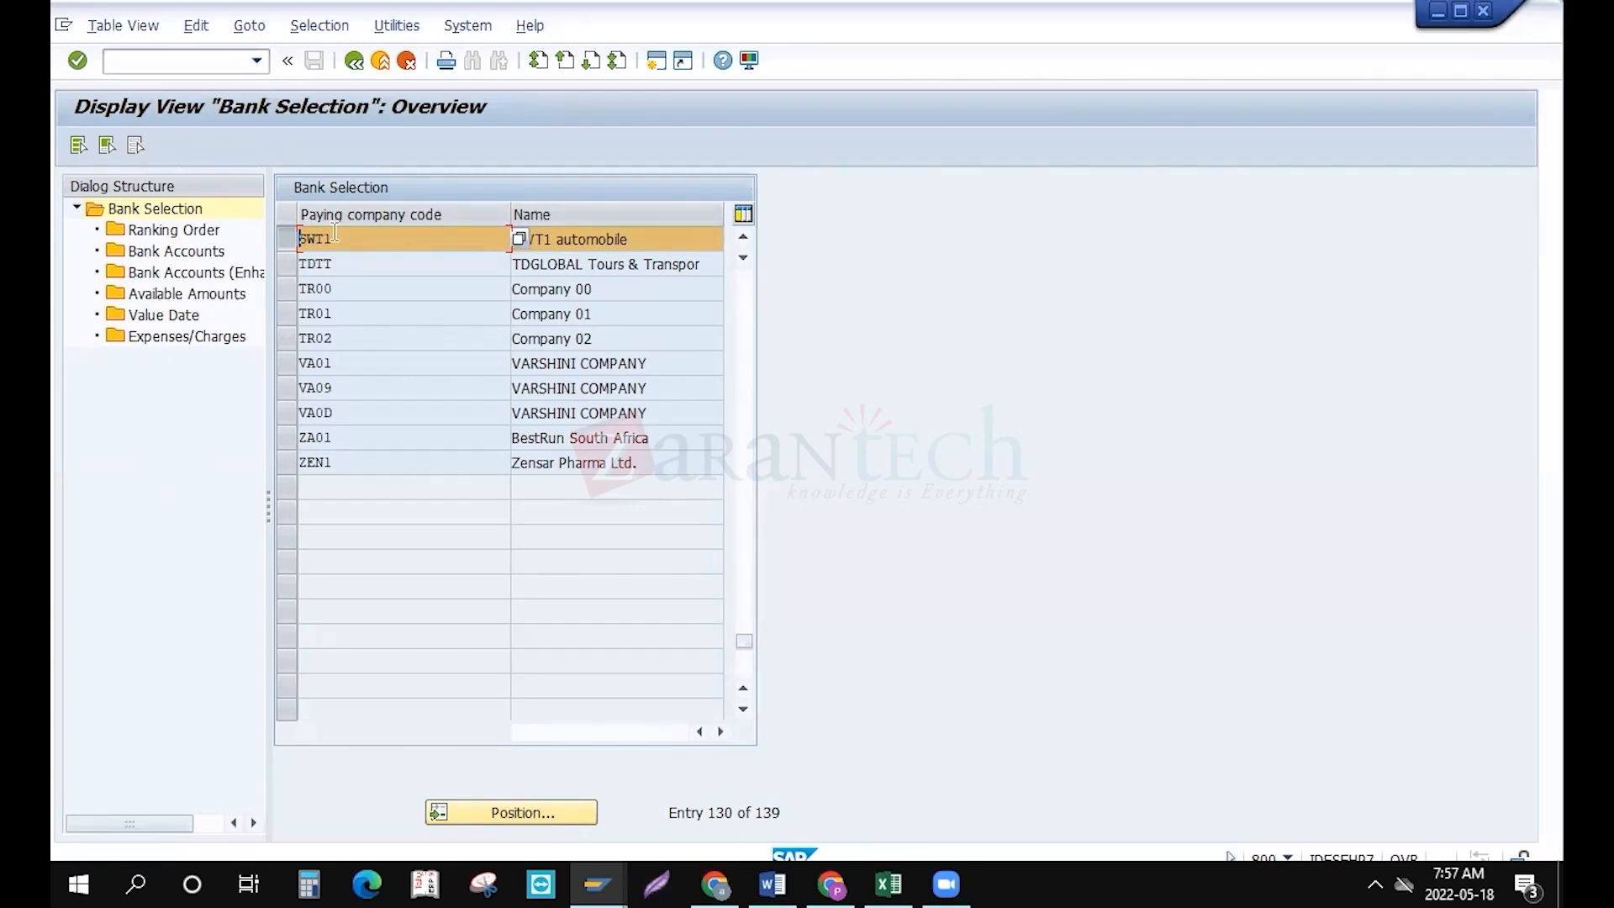
# Add a ranking order entry with payment method C, currency USD, rank 1 and house bank BOA, and save it to the proposed customizing request
pyautogui.click(165, 229)
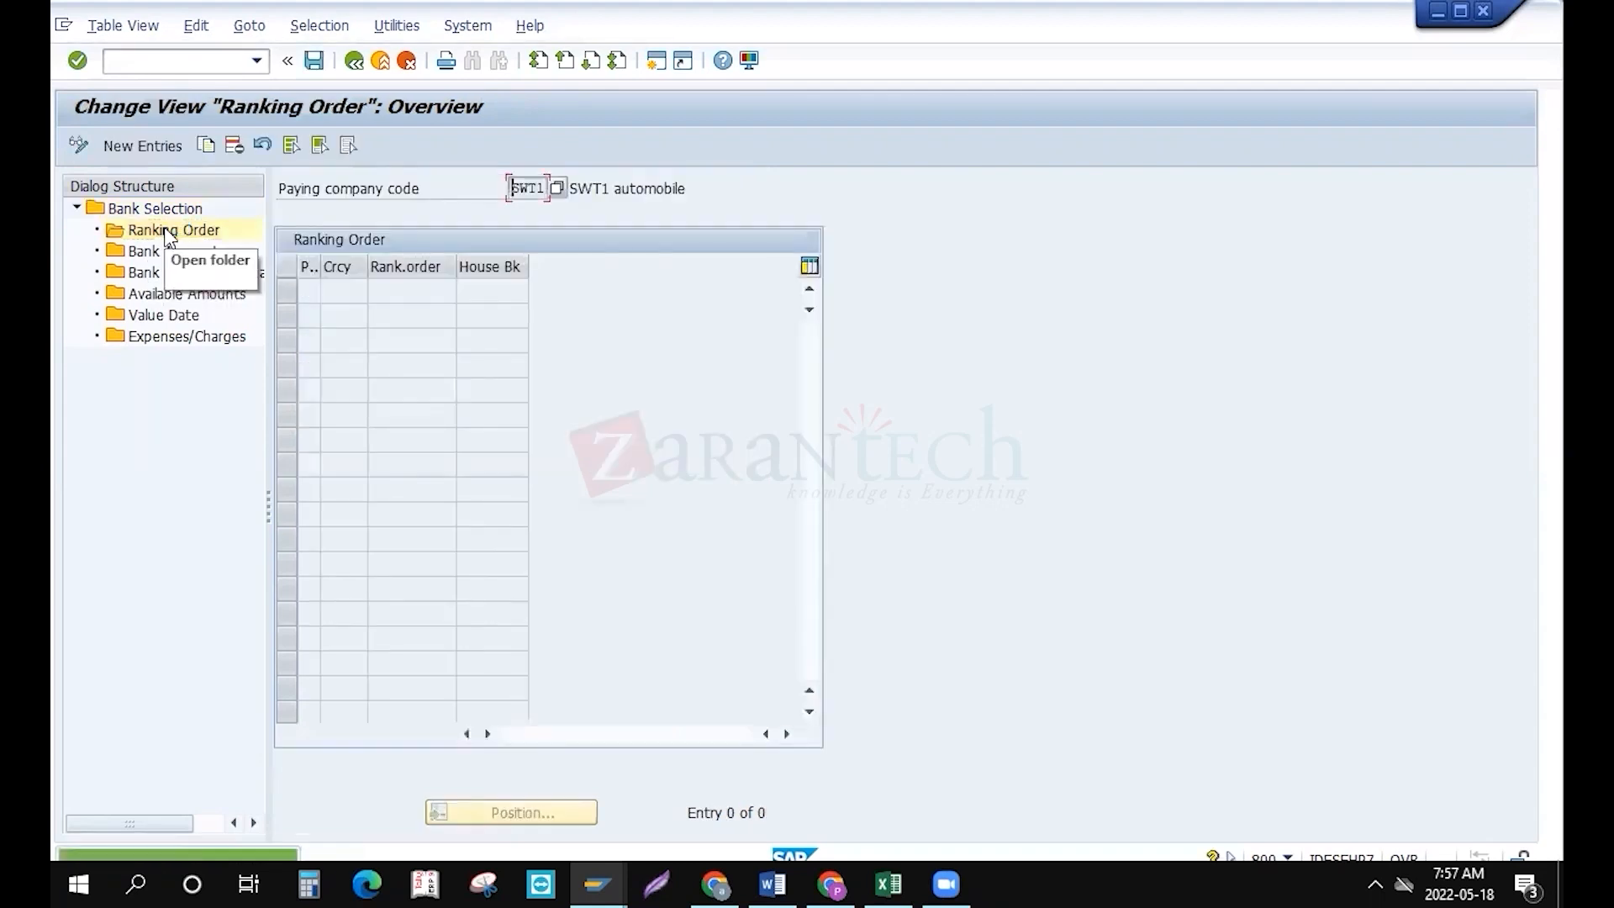
pyautogui.click(132, 145)
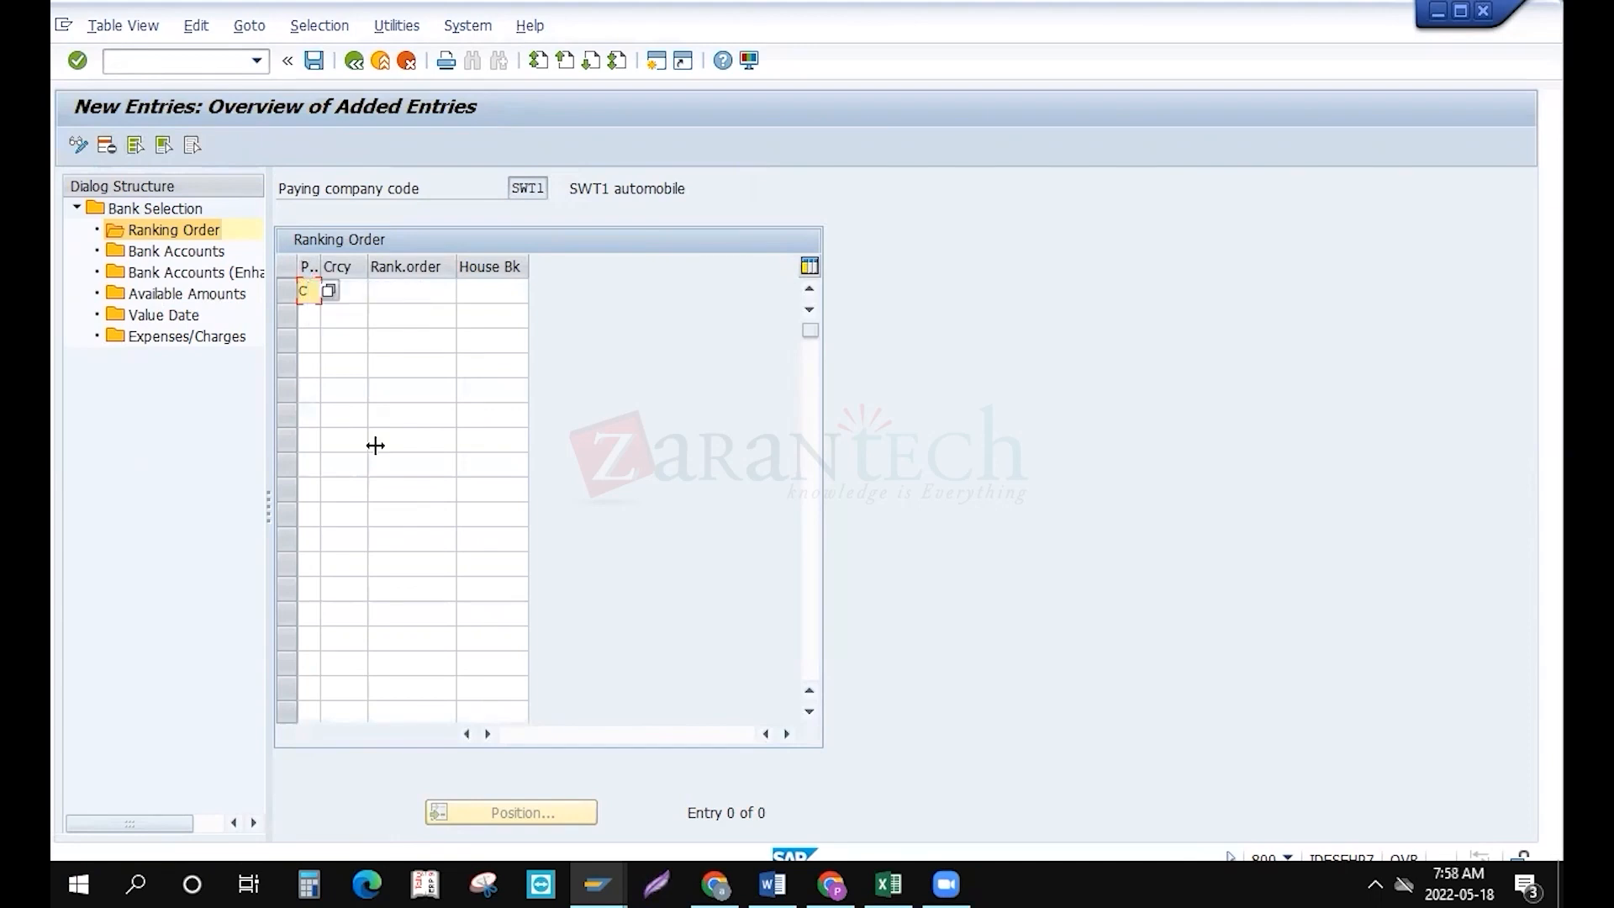
pyautogui.write('C')
pyautogui.write('USD')
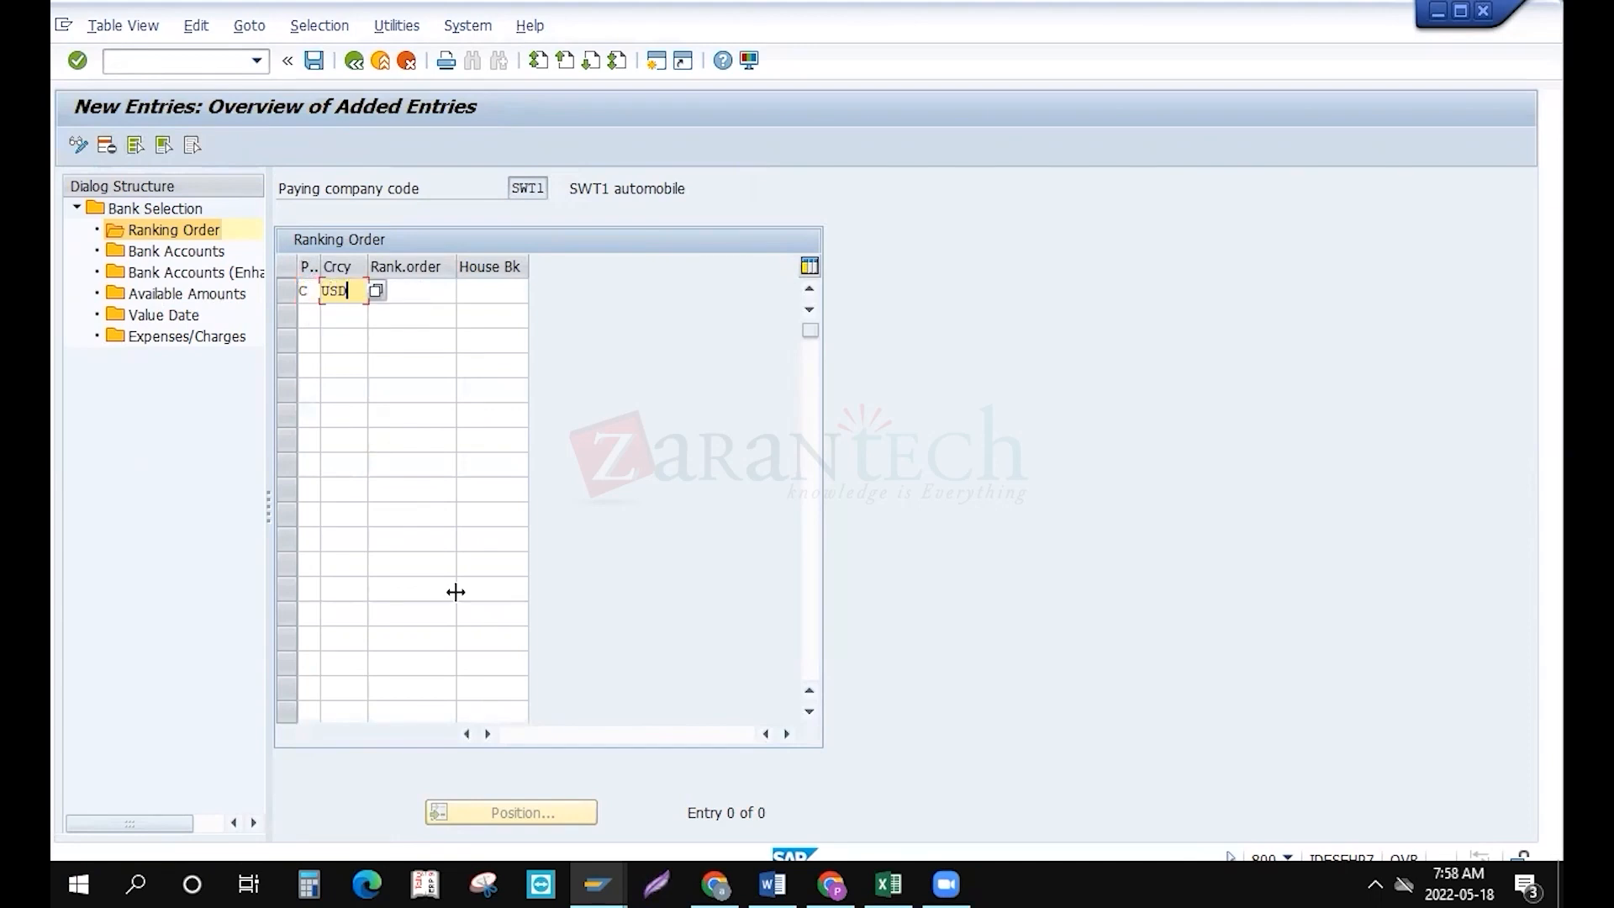
pyautogui.press('Tab')
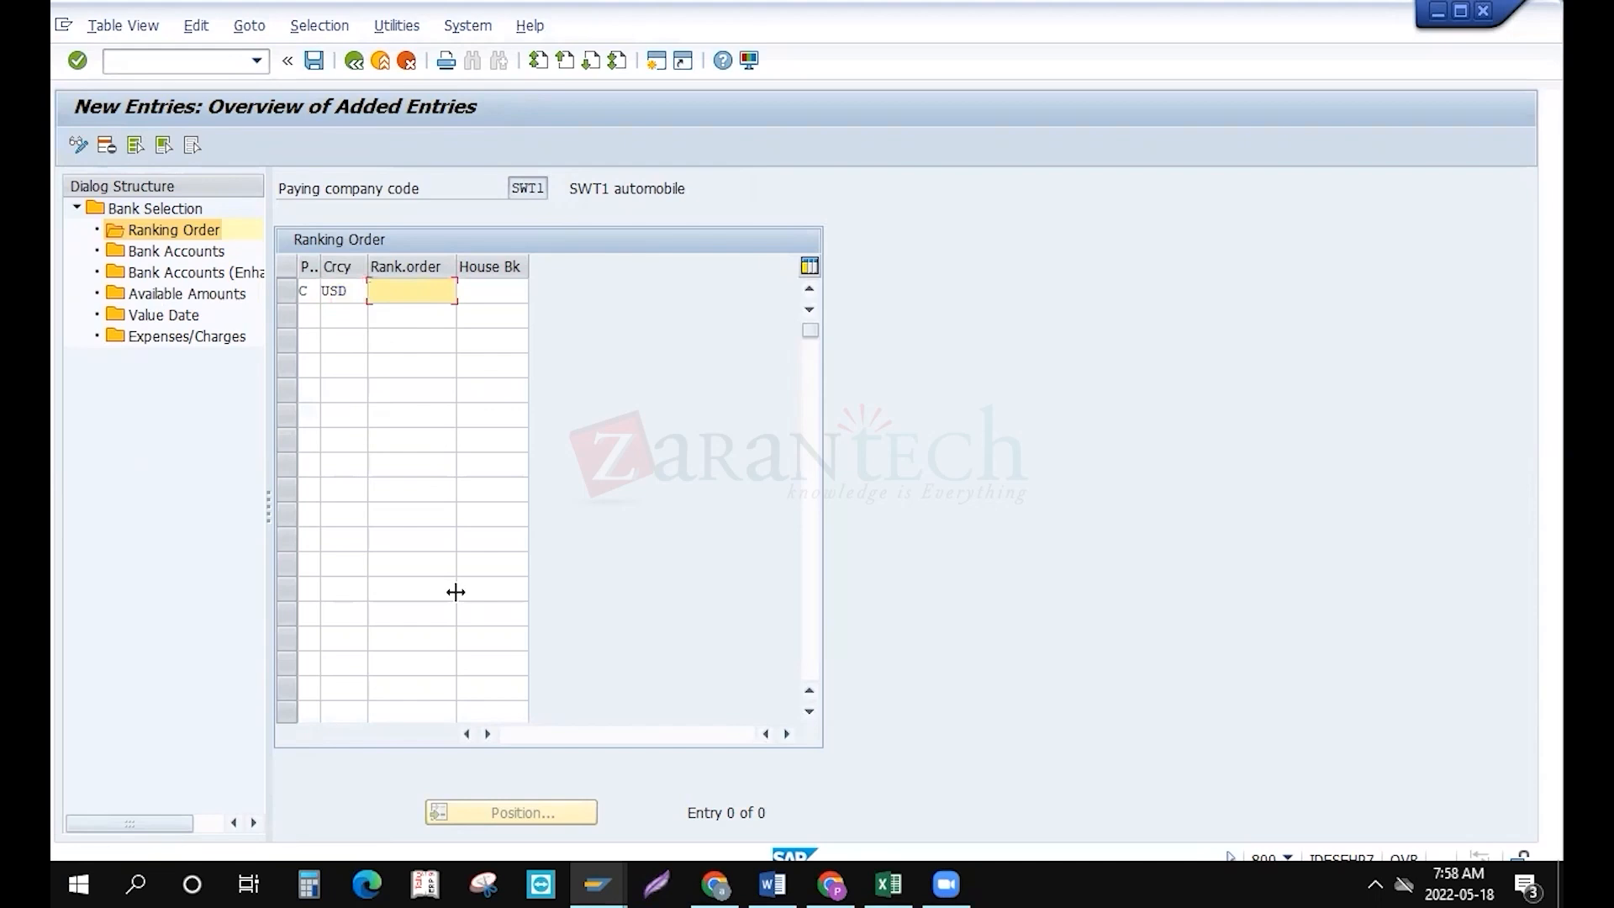
pyautogui.write('1')
pyautogui.press('Tab')
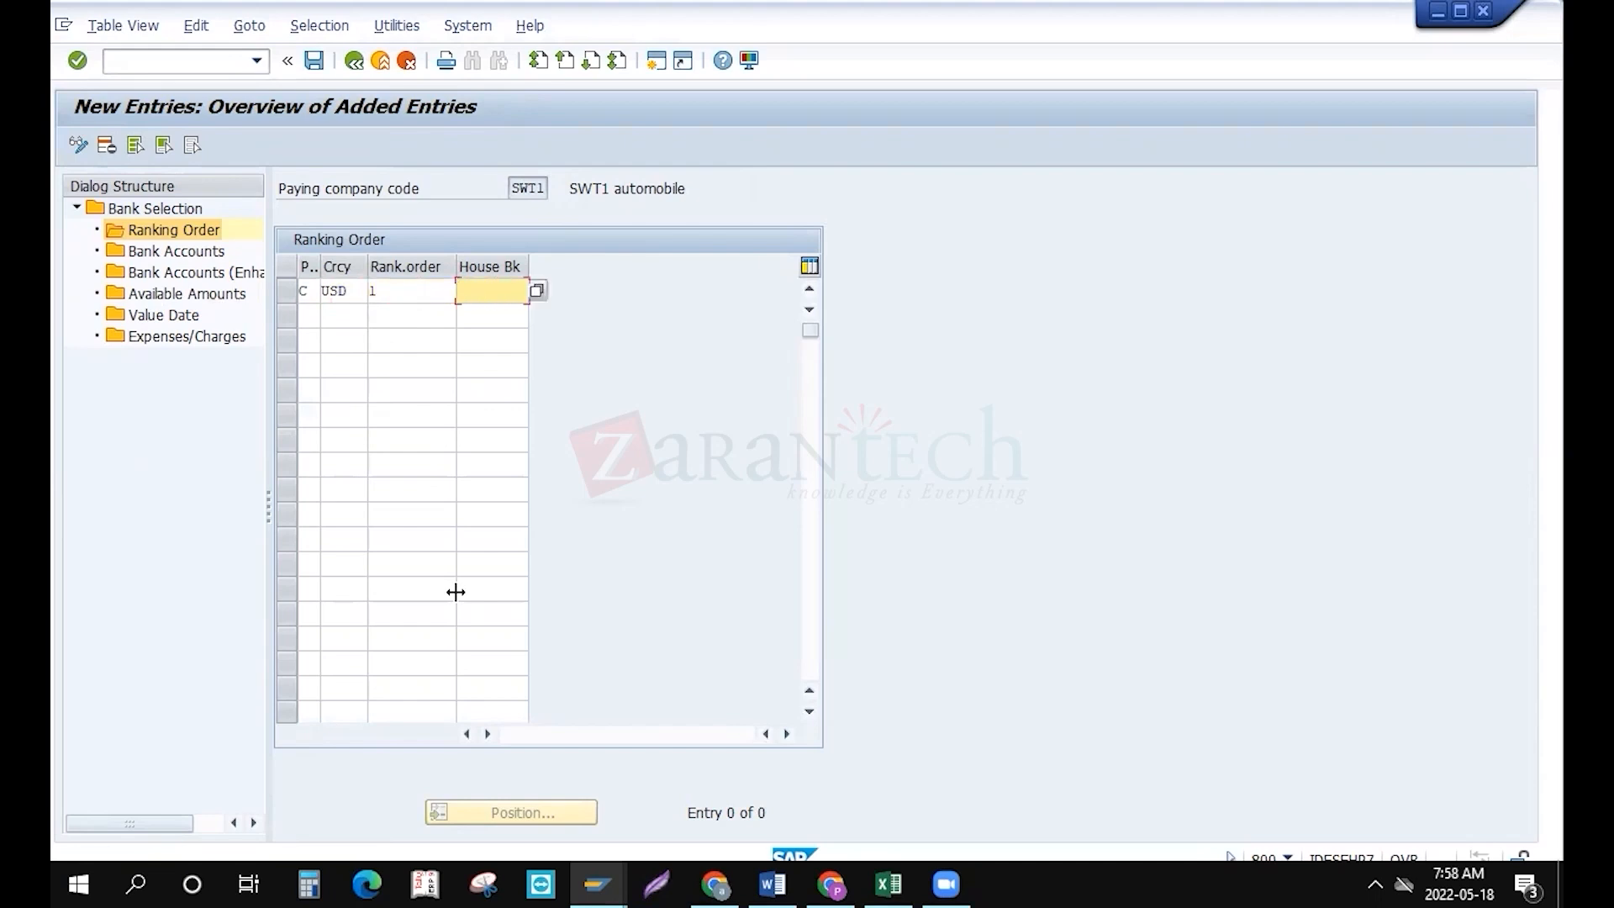
pyautogui.write('BOA')
pyautogui.hotkey('ctrl', 's')
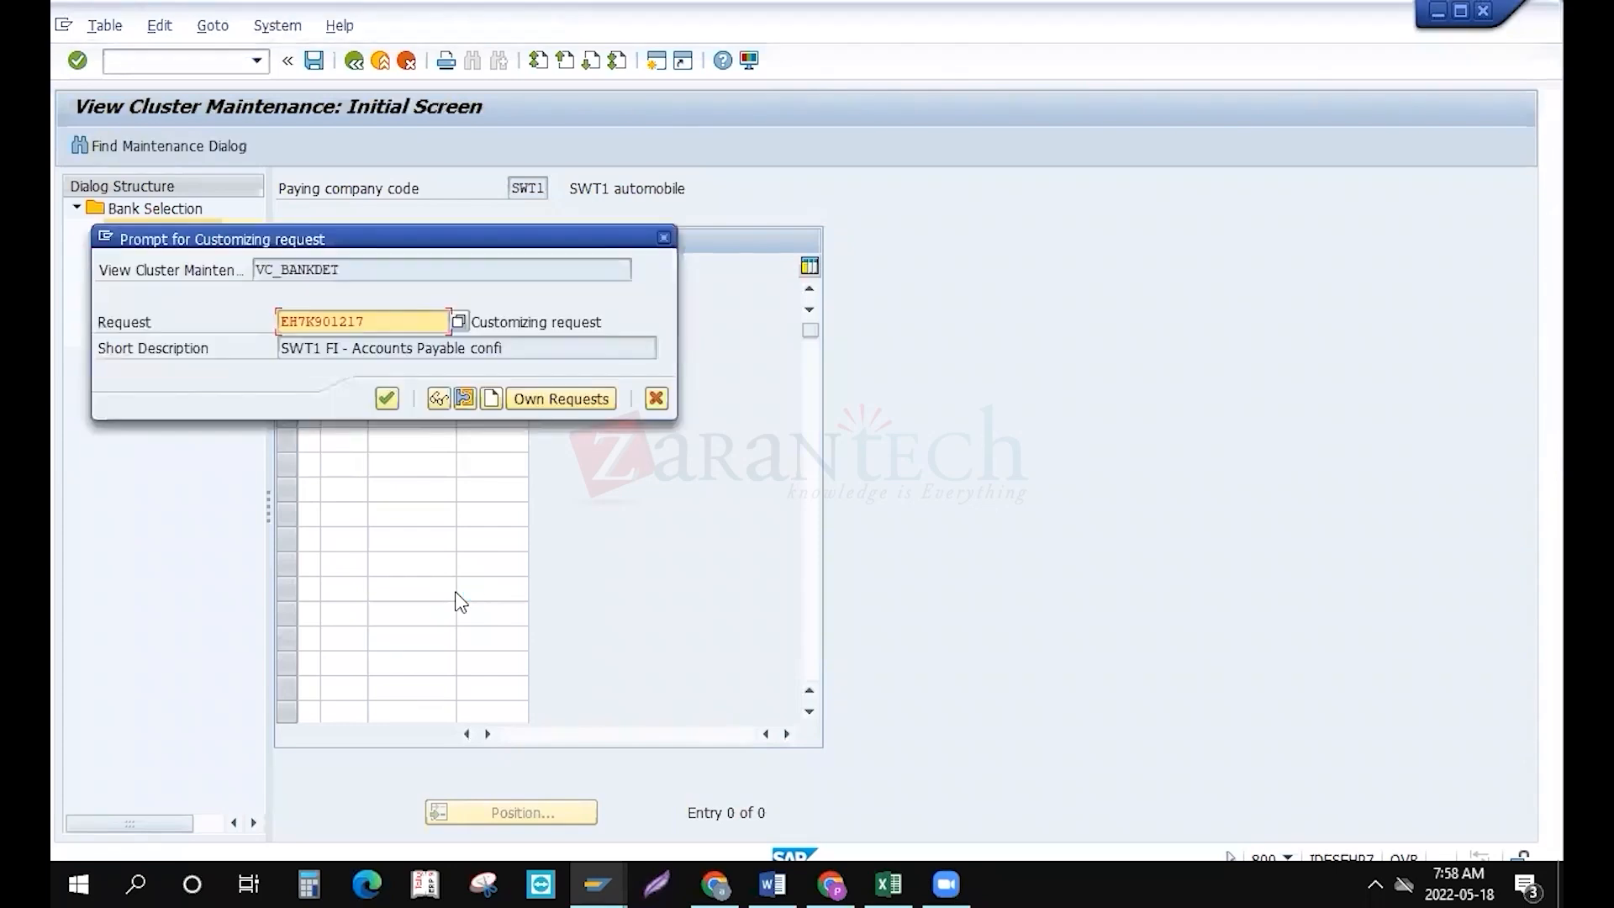
pyautogui.click(387, 396)
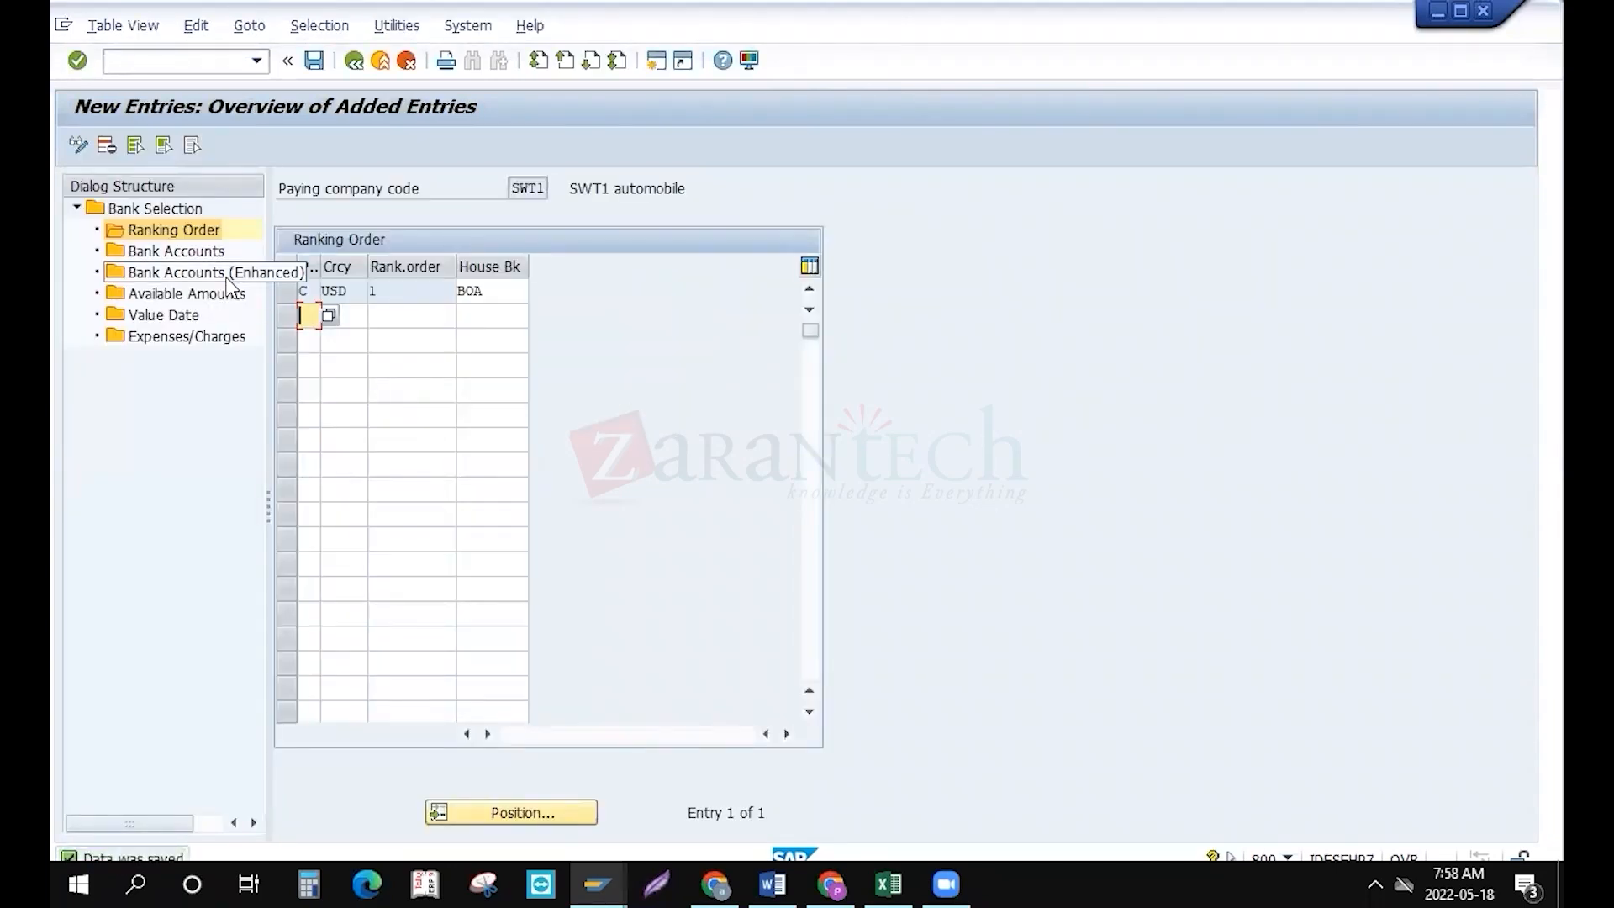
# Create a bank accounts entry for SWT1 with house bank BOA, payment method C, currency USD and account ID BOA1
pyautogui.doubleClick(206, 255)
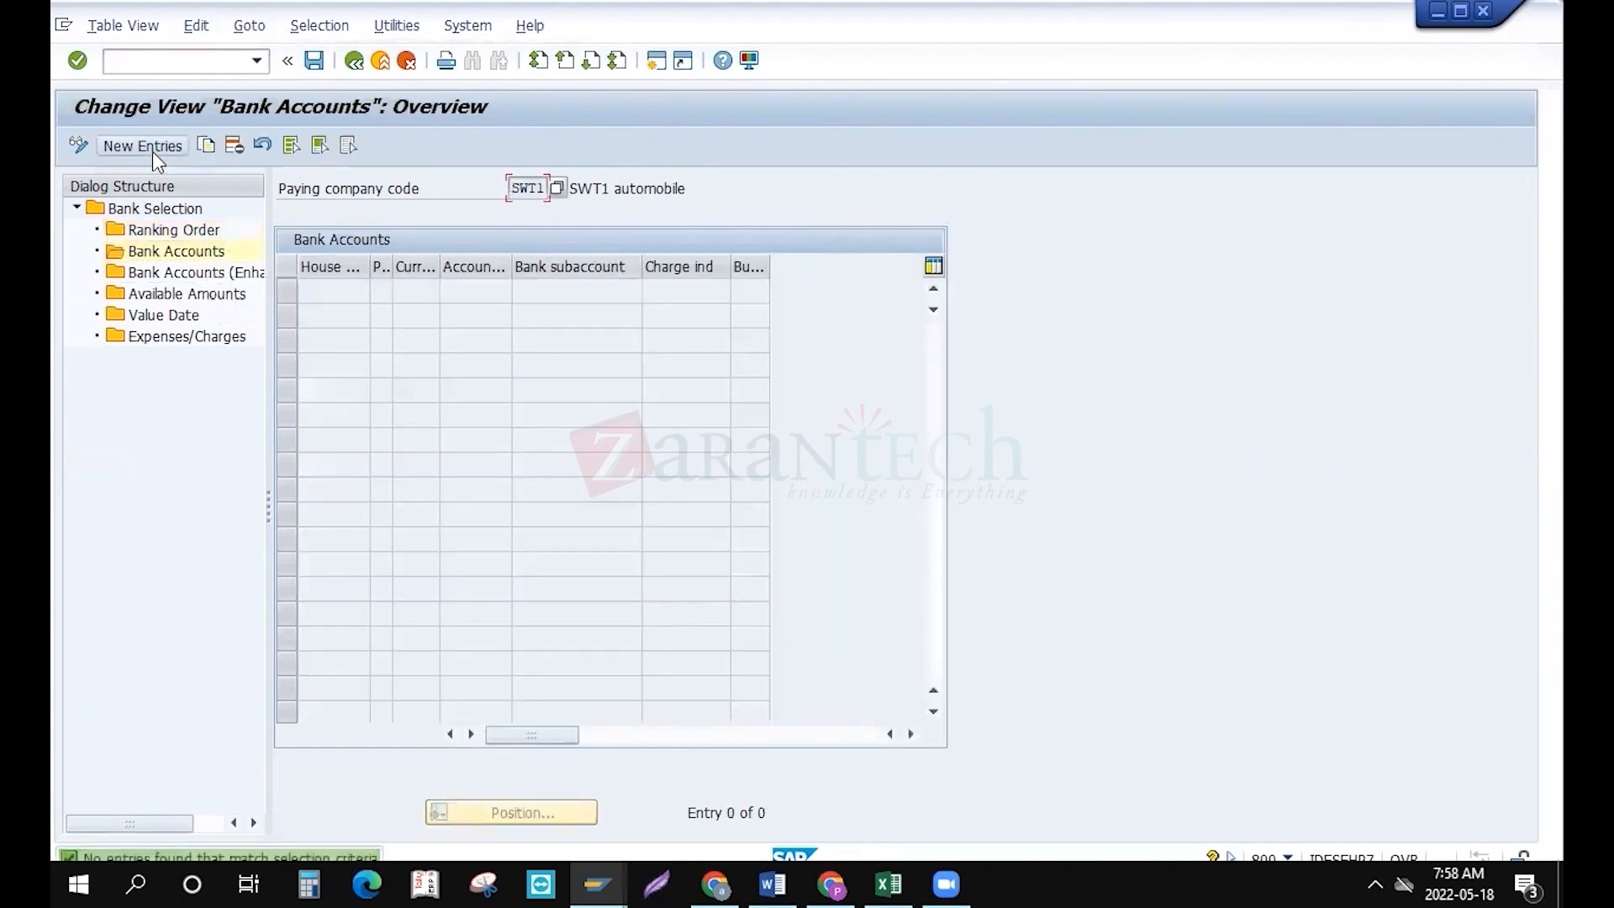
pyautogui.click(153, 148)
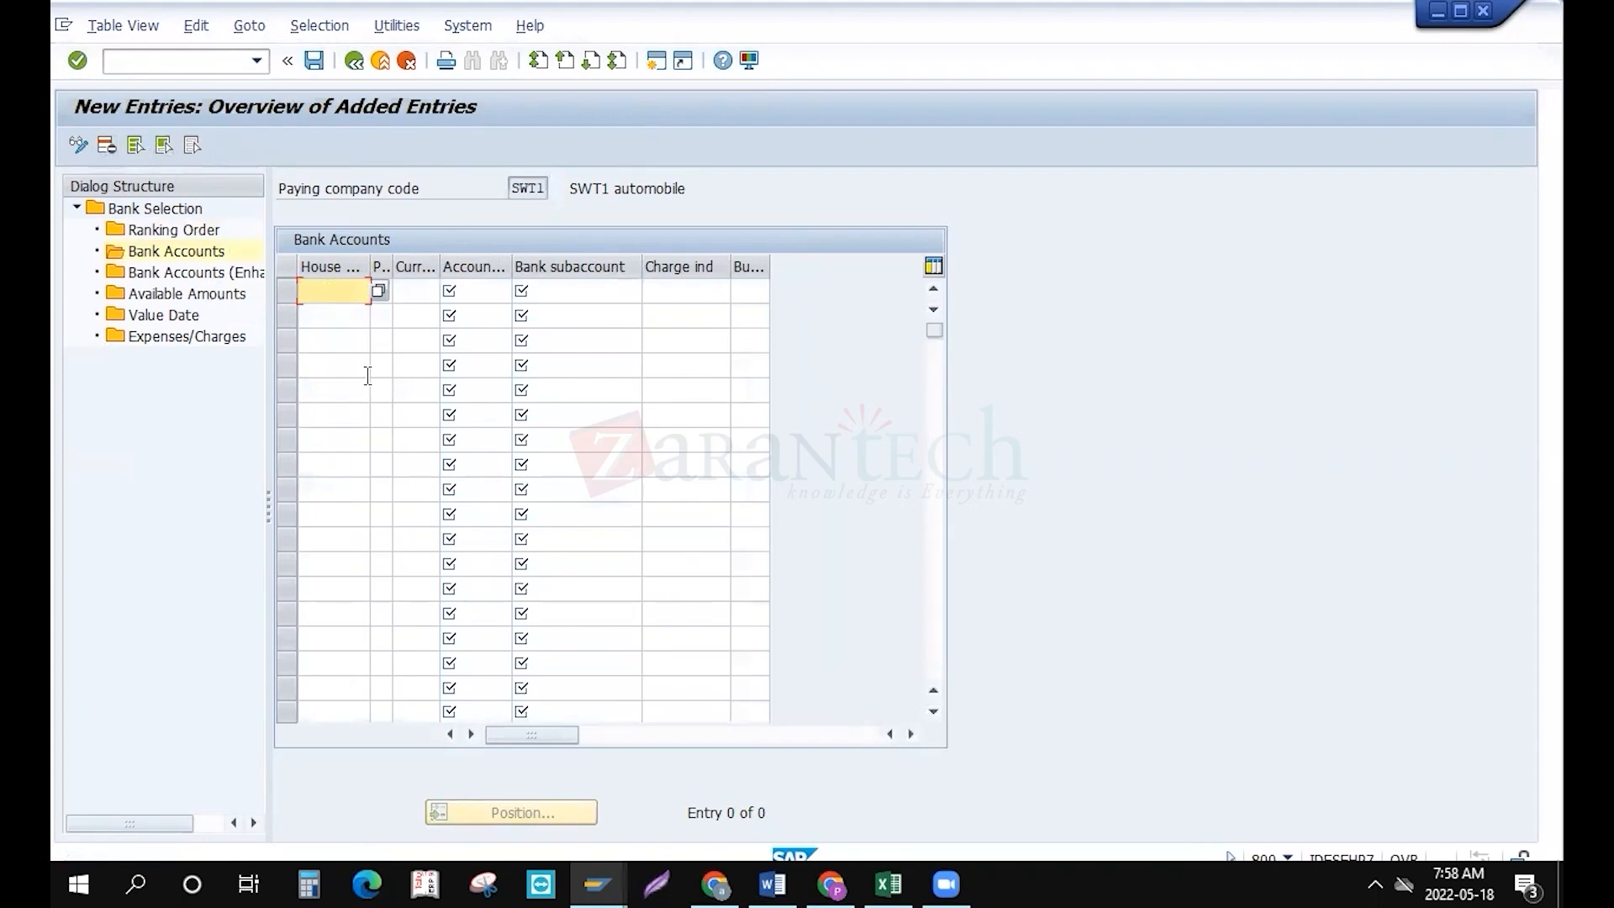
pyautogui.write('boa')
pyautogui.press('Tab')
pyautogui.write('c')
pyautogui.press('Tab')
pyautogui.write('d')
pyautogui.press('Tab')
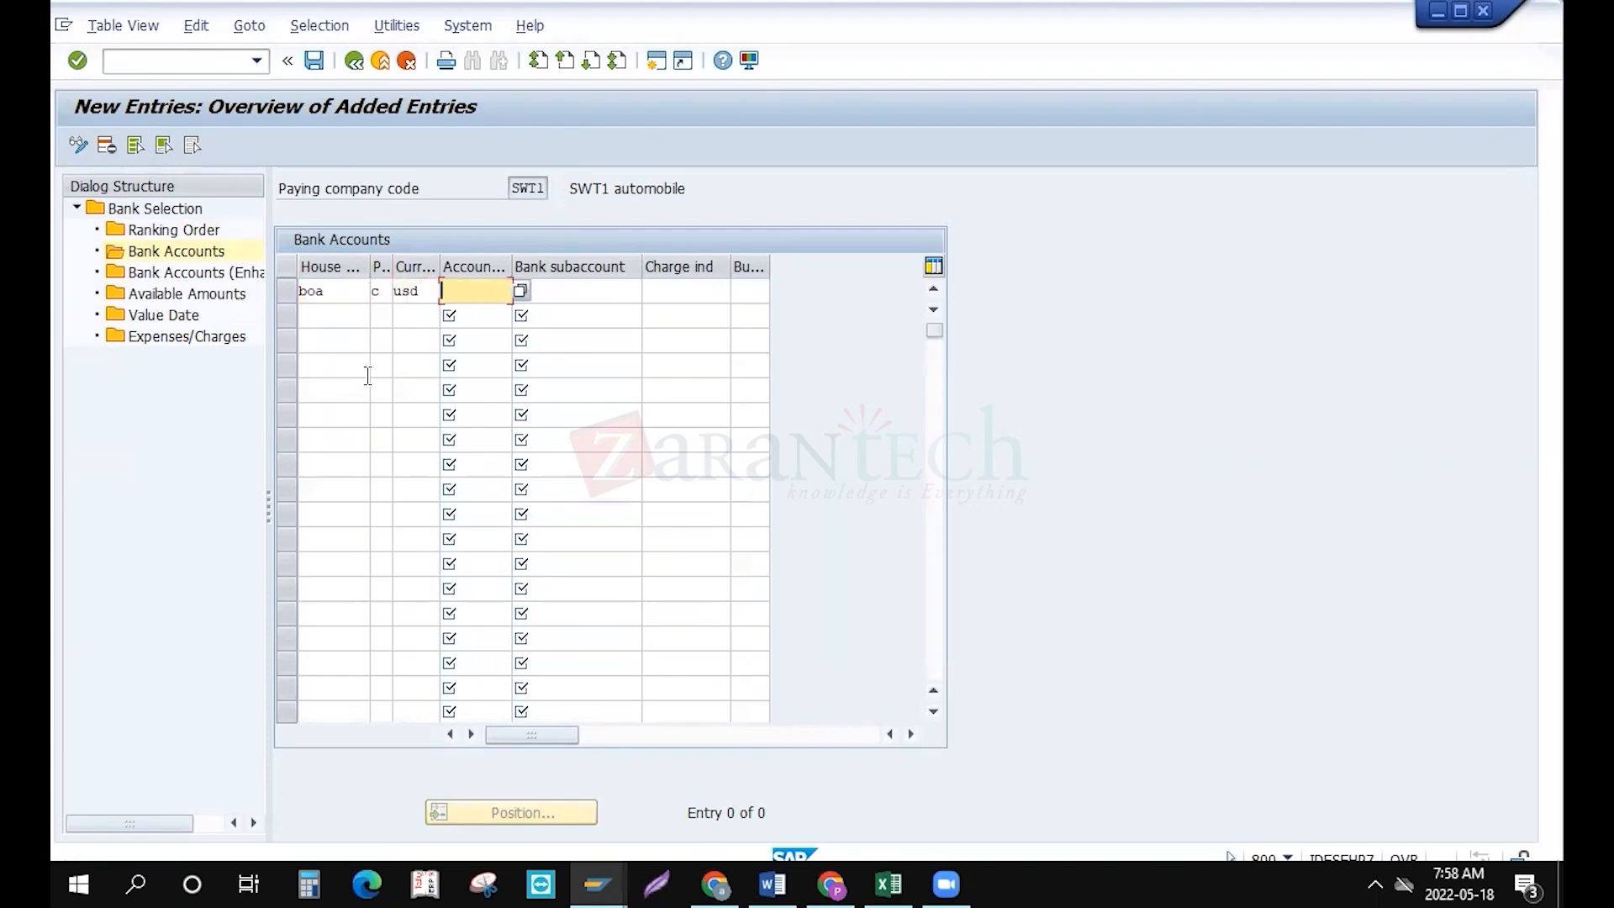
pyautogui.write('boal')
pyautogui.press('Tab')
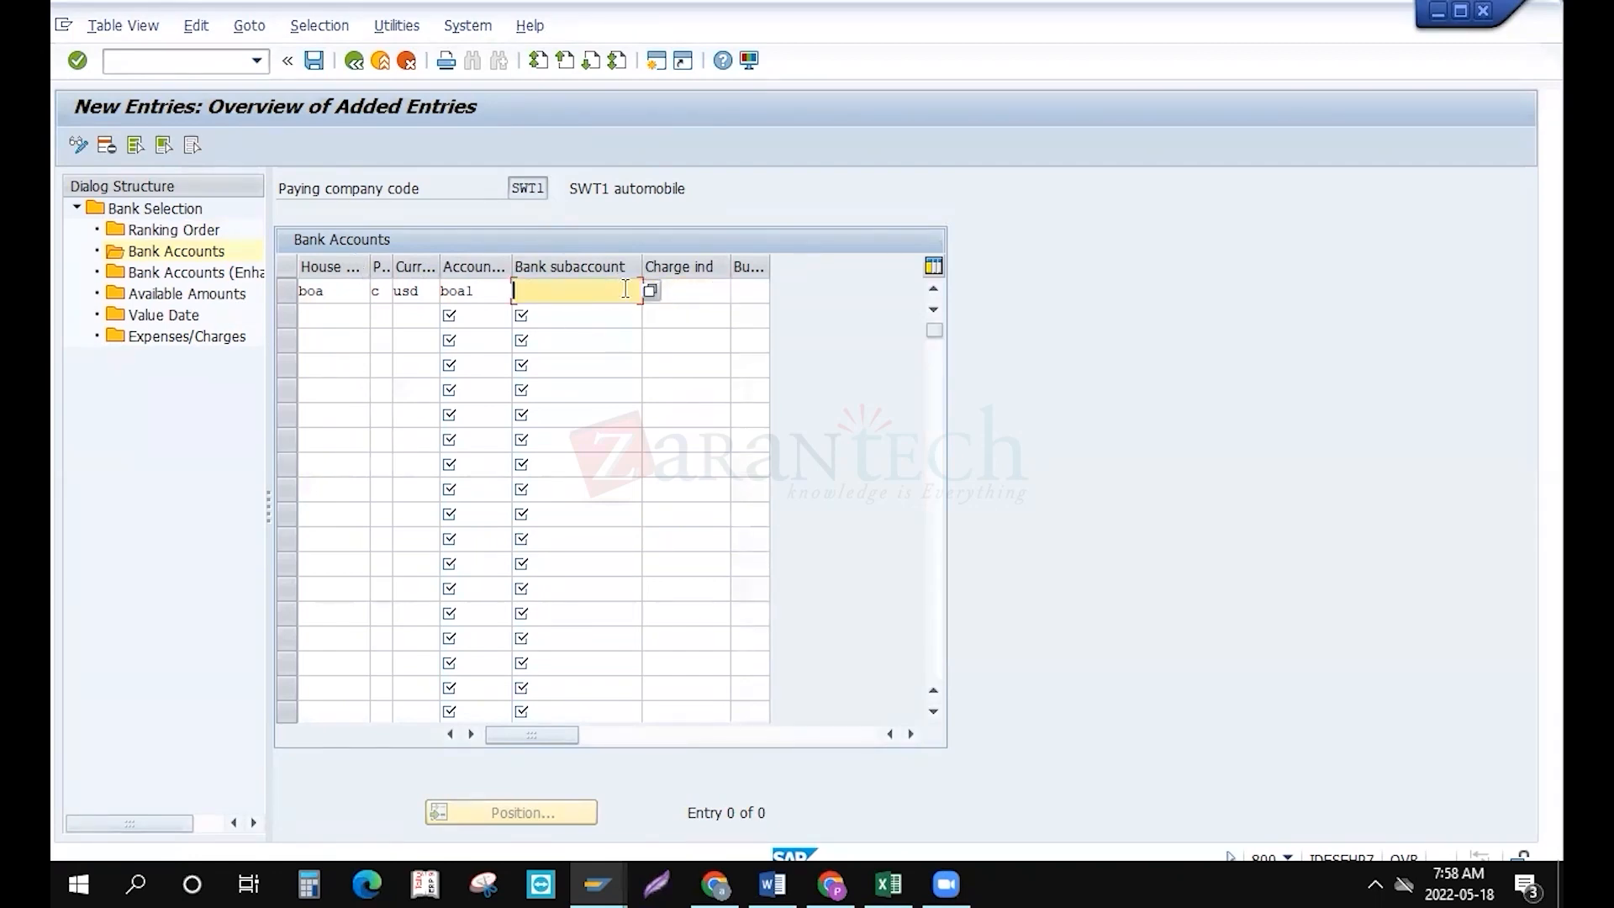
# Look up G/L accounts starting with 1, assign bank account 10001 as the bank subaccount, and save the entry
pyautogui.click(651, 294)
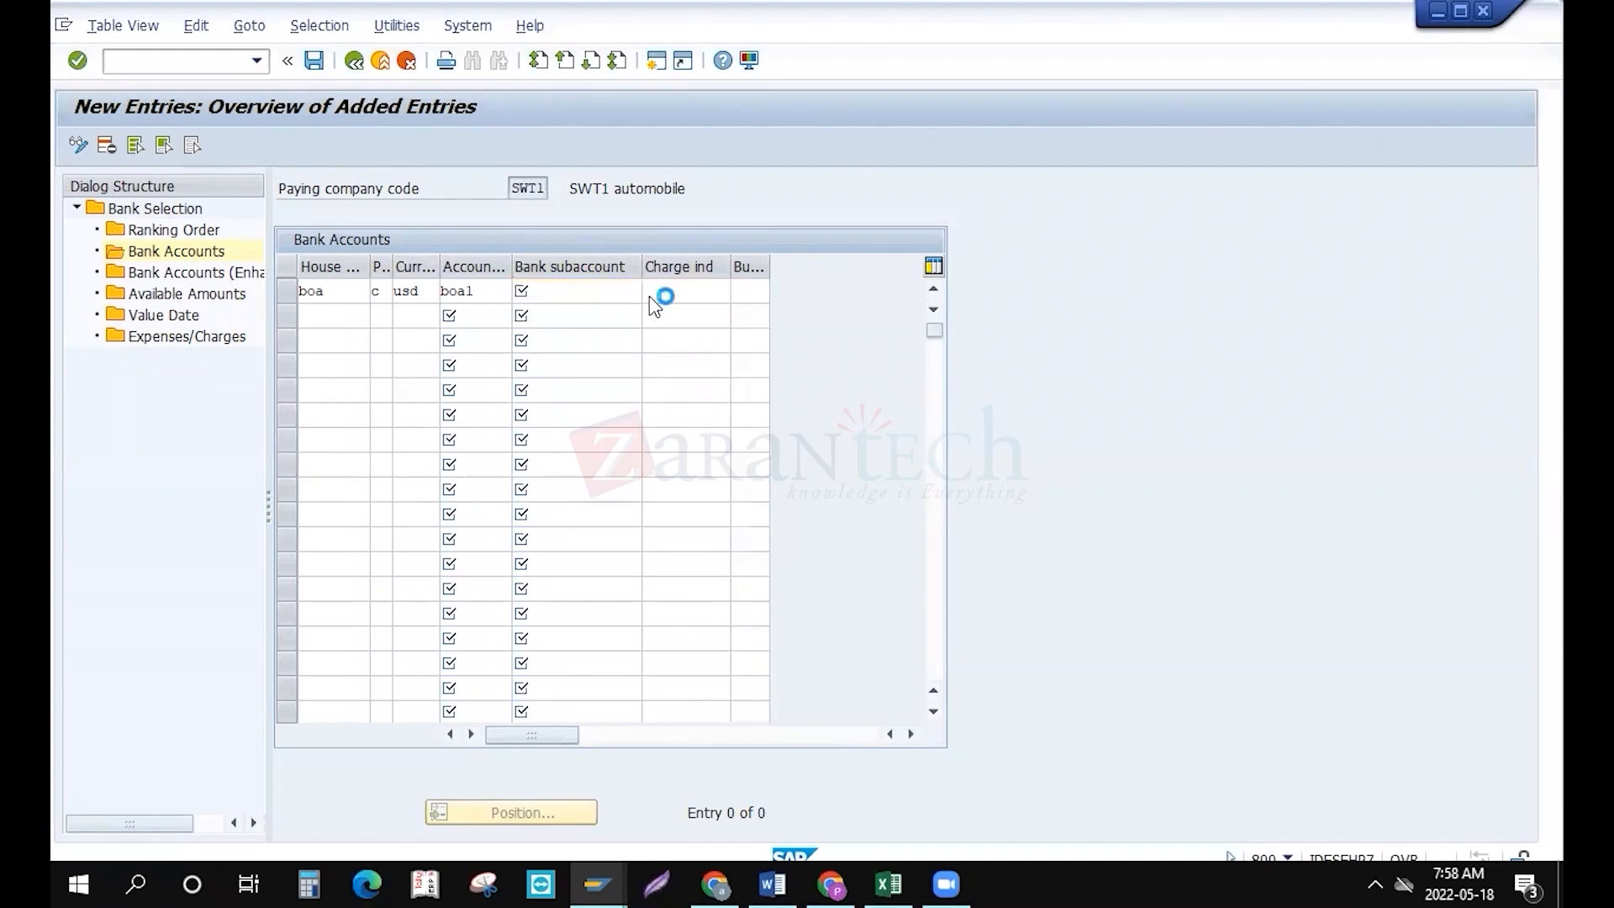
pyautogui.write('1*')
pyautogui.press('Return')
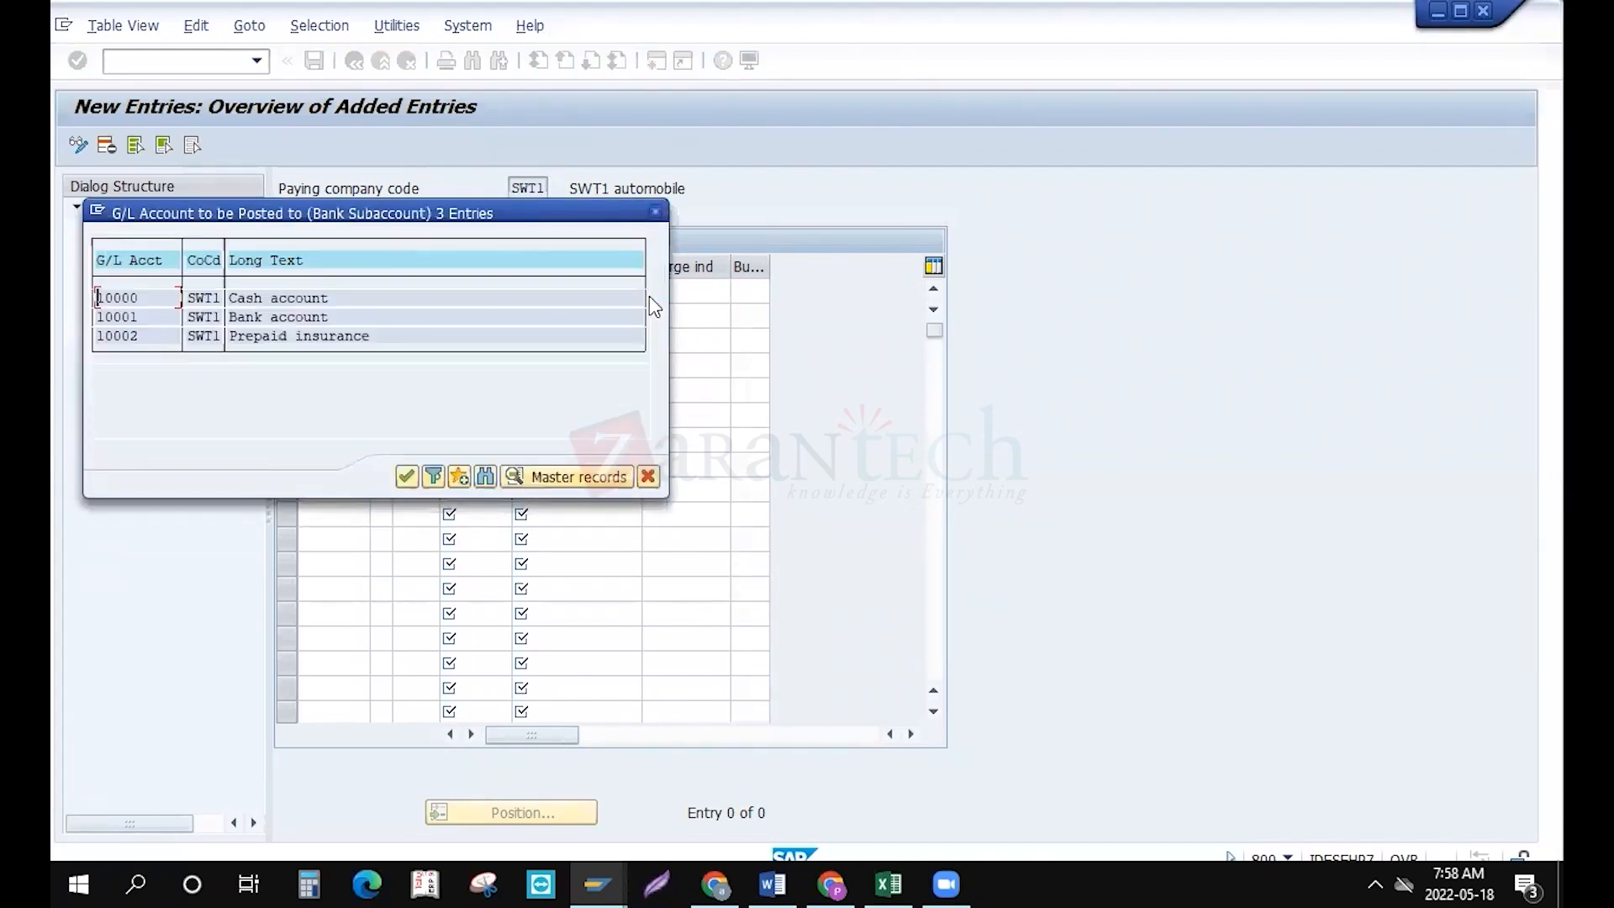
pyautogui.doubleClick(243, 323)
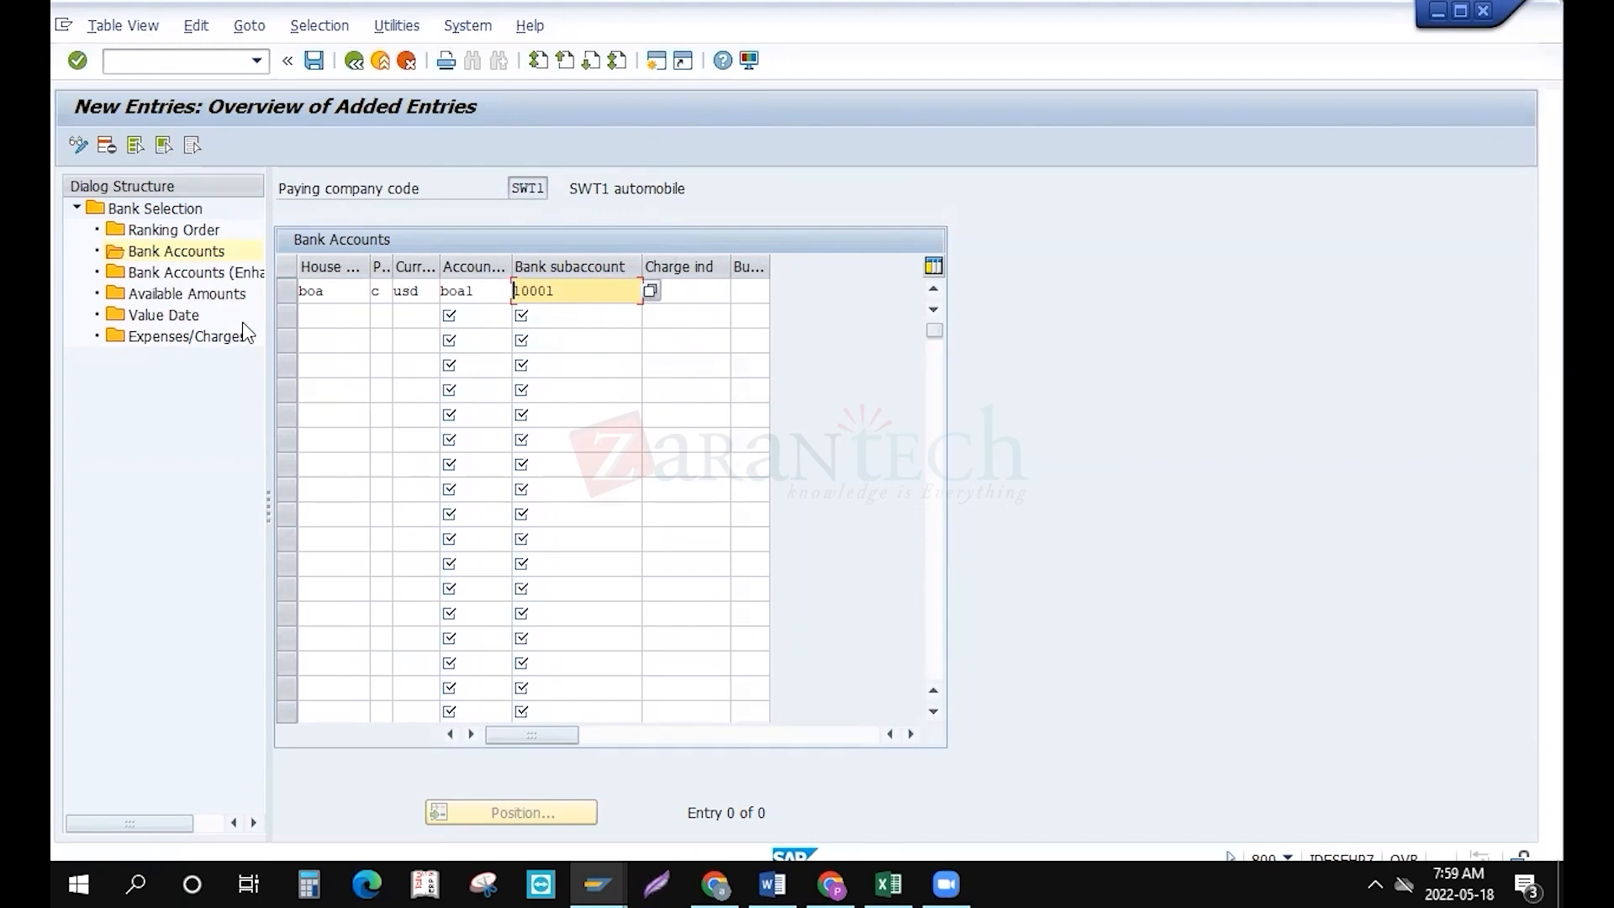
pyautogui.hotkey('ctrl', 's')
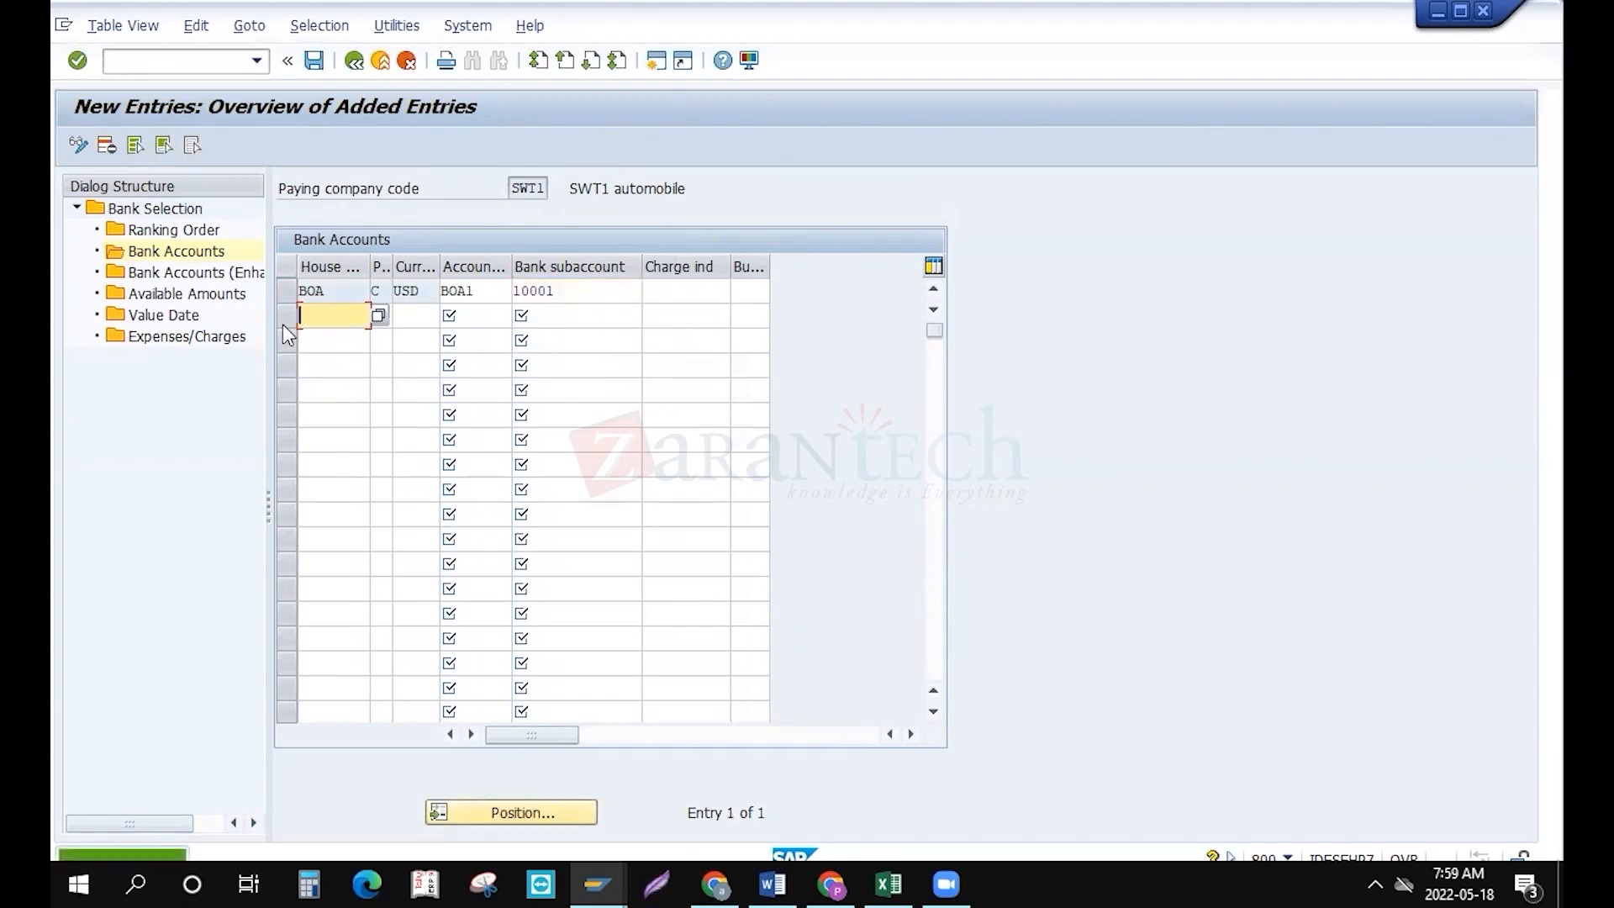
# Create an available amounts entry for SWT1 with house bank BOA, account ID BOA1, 10 days and currency USD
pyautogui.click(210, 300)
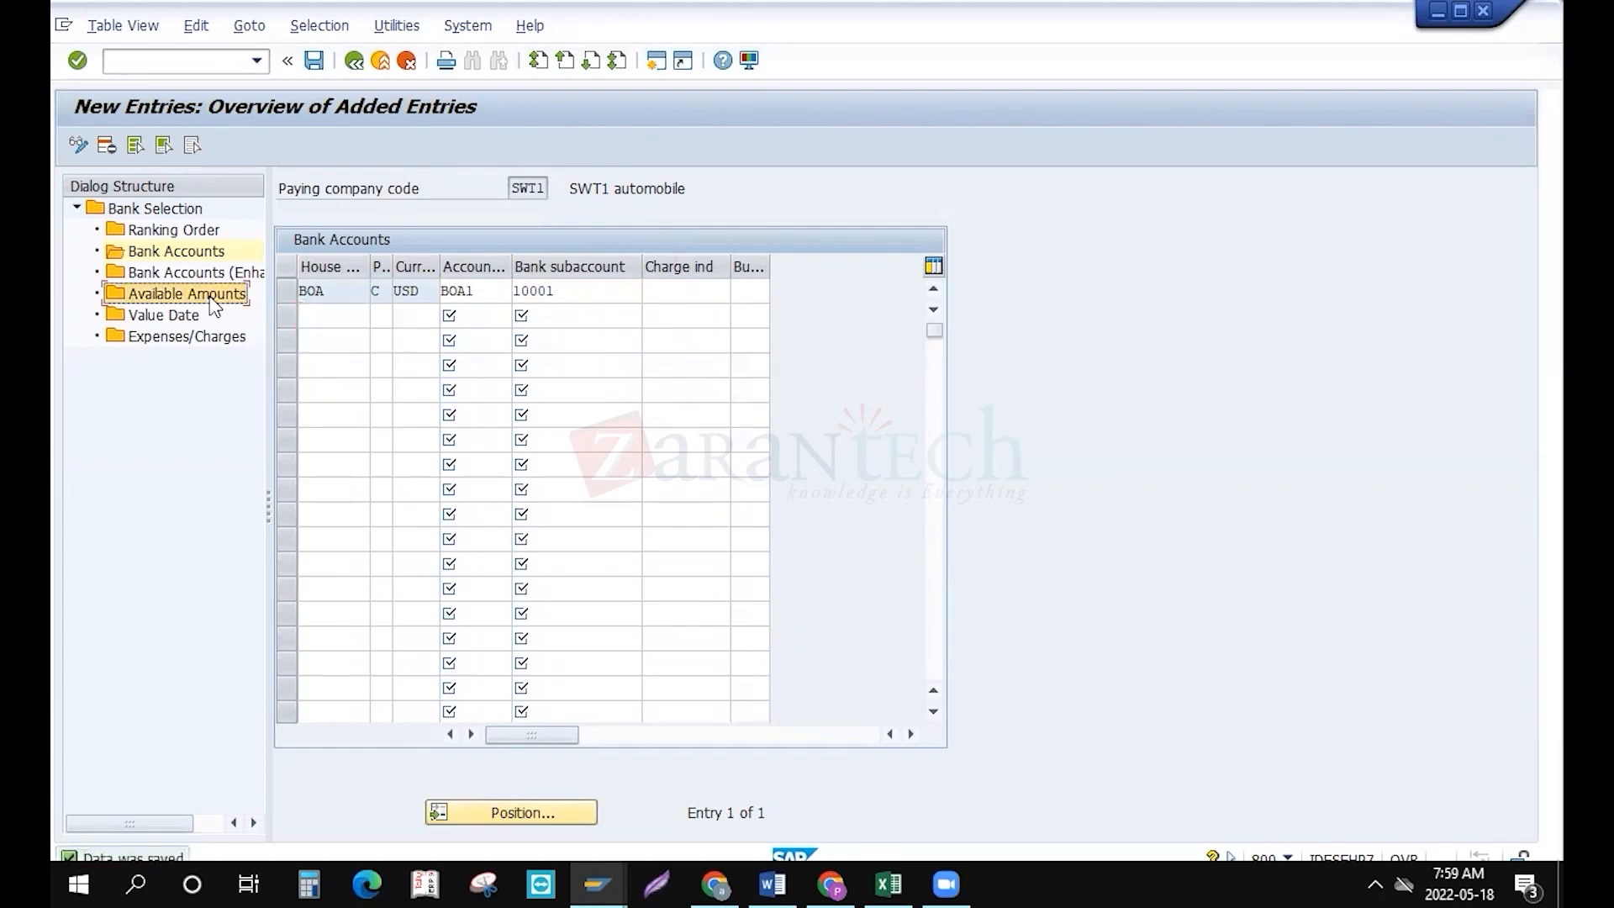
pyautogui.doubleClick(210, 301)
pyautogui.click(139, 148)
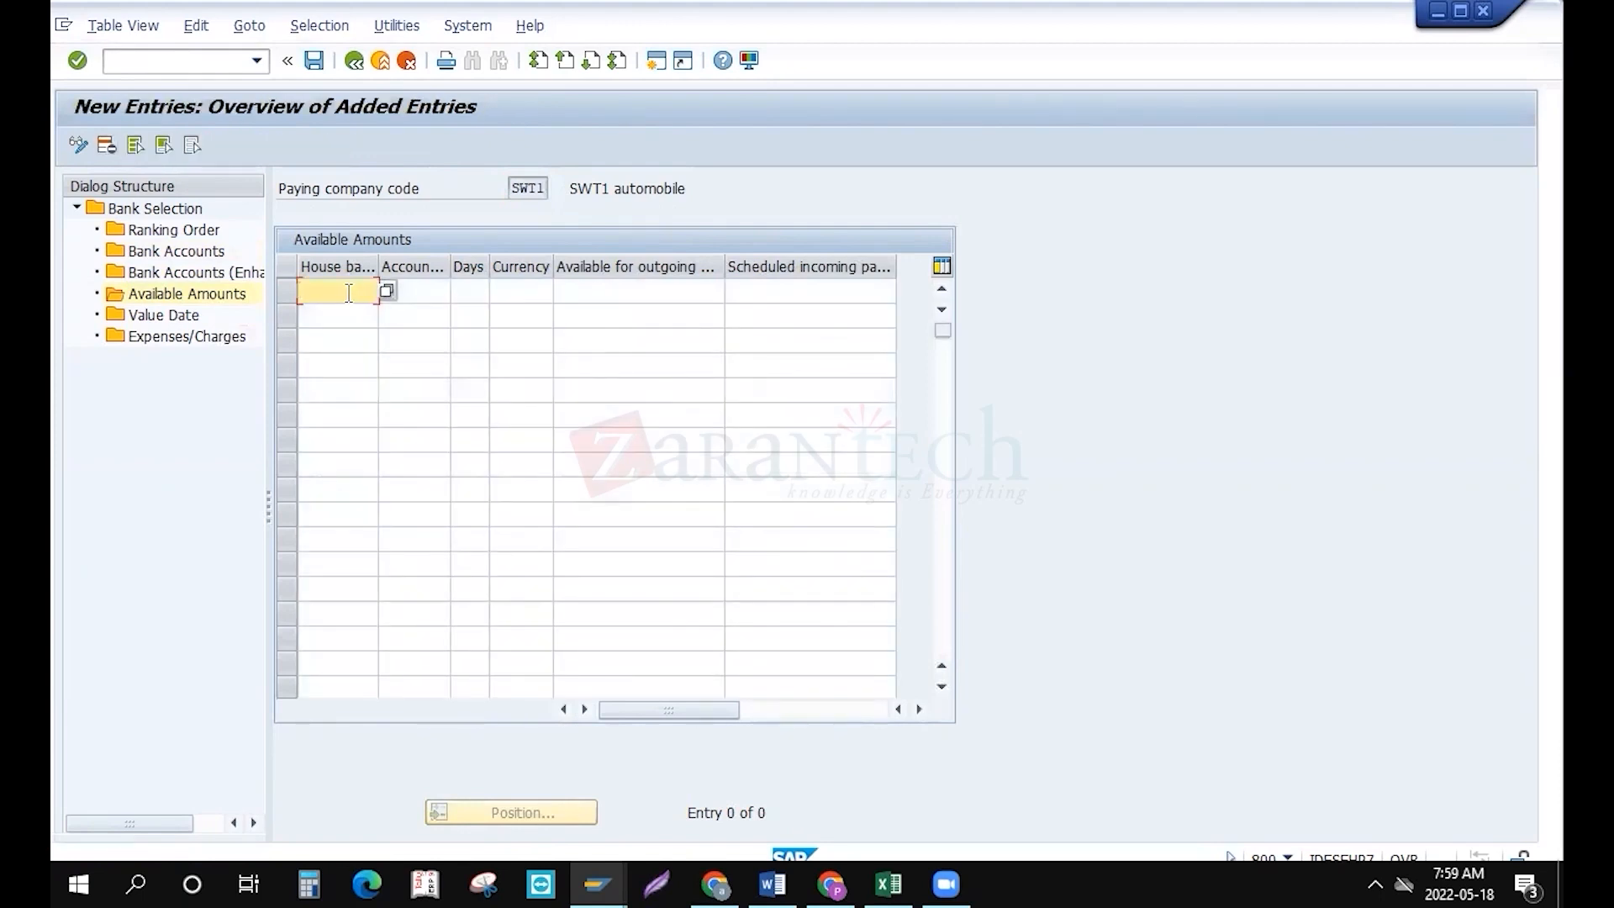
pyautogui.write('boa')
pyautogui.press('Tab')
pyautogui.write('b')
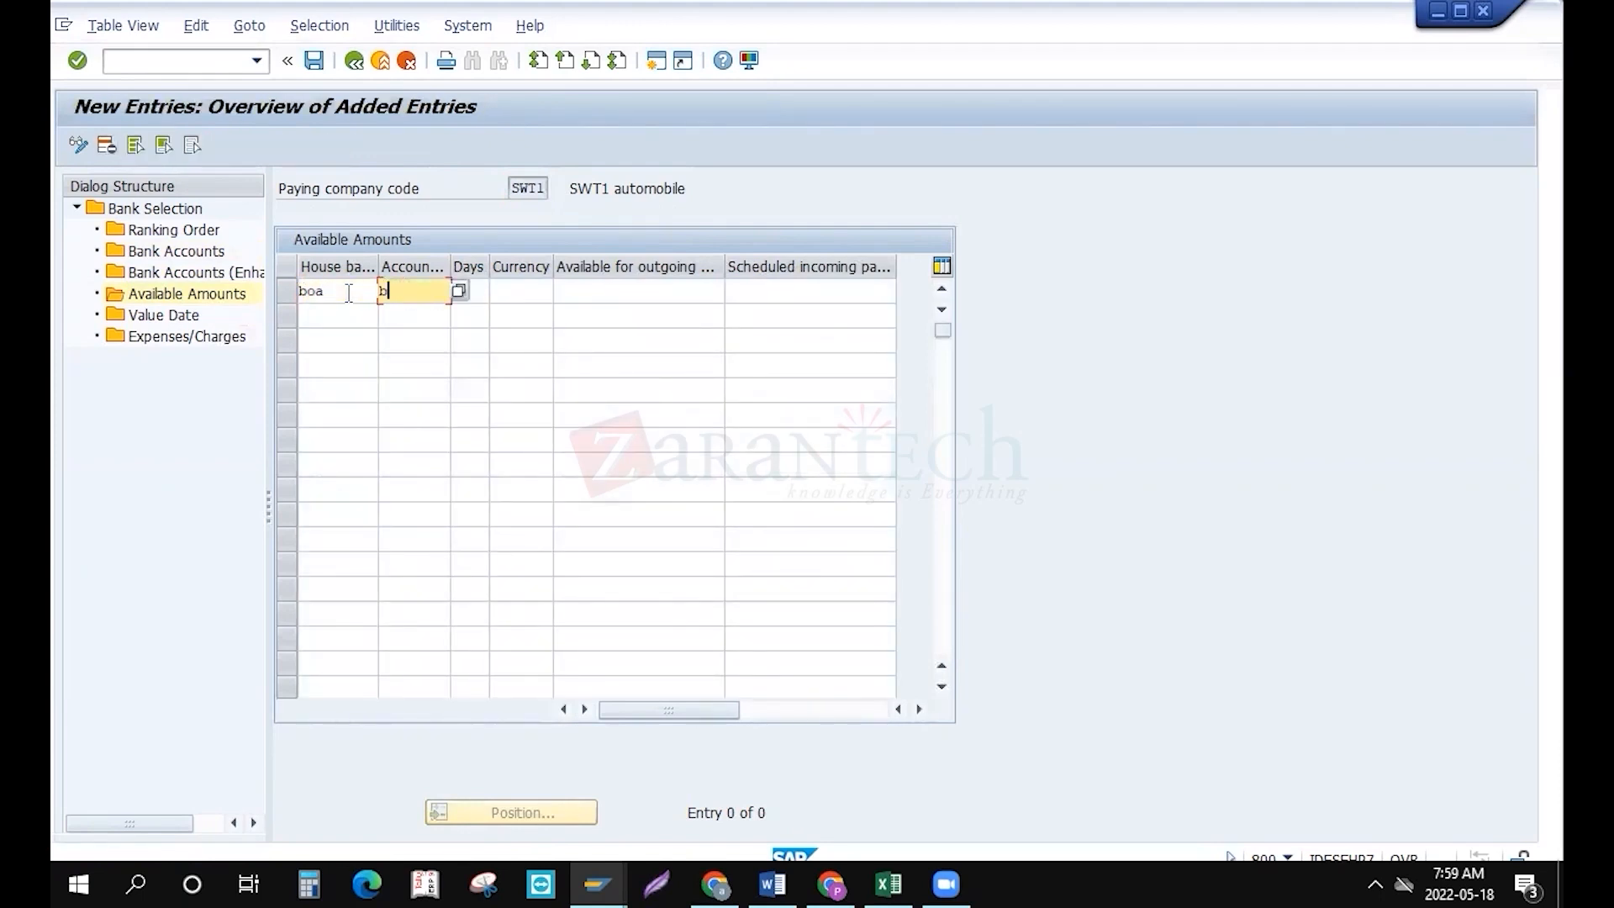
pyautogui.write('oal')
pyautogui.press('Tab')
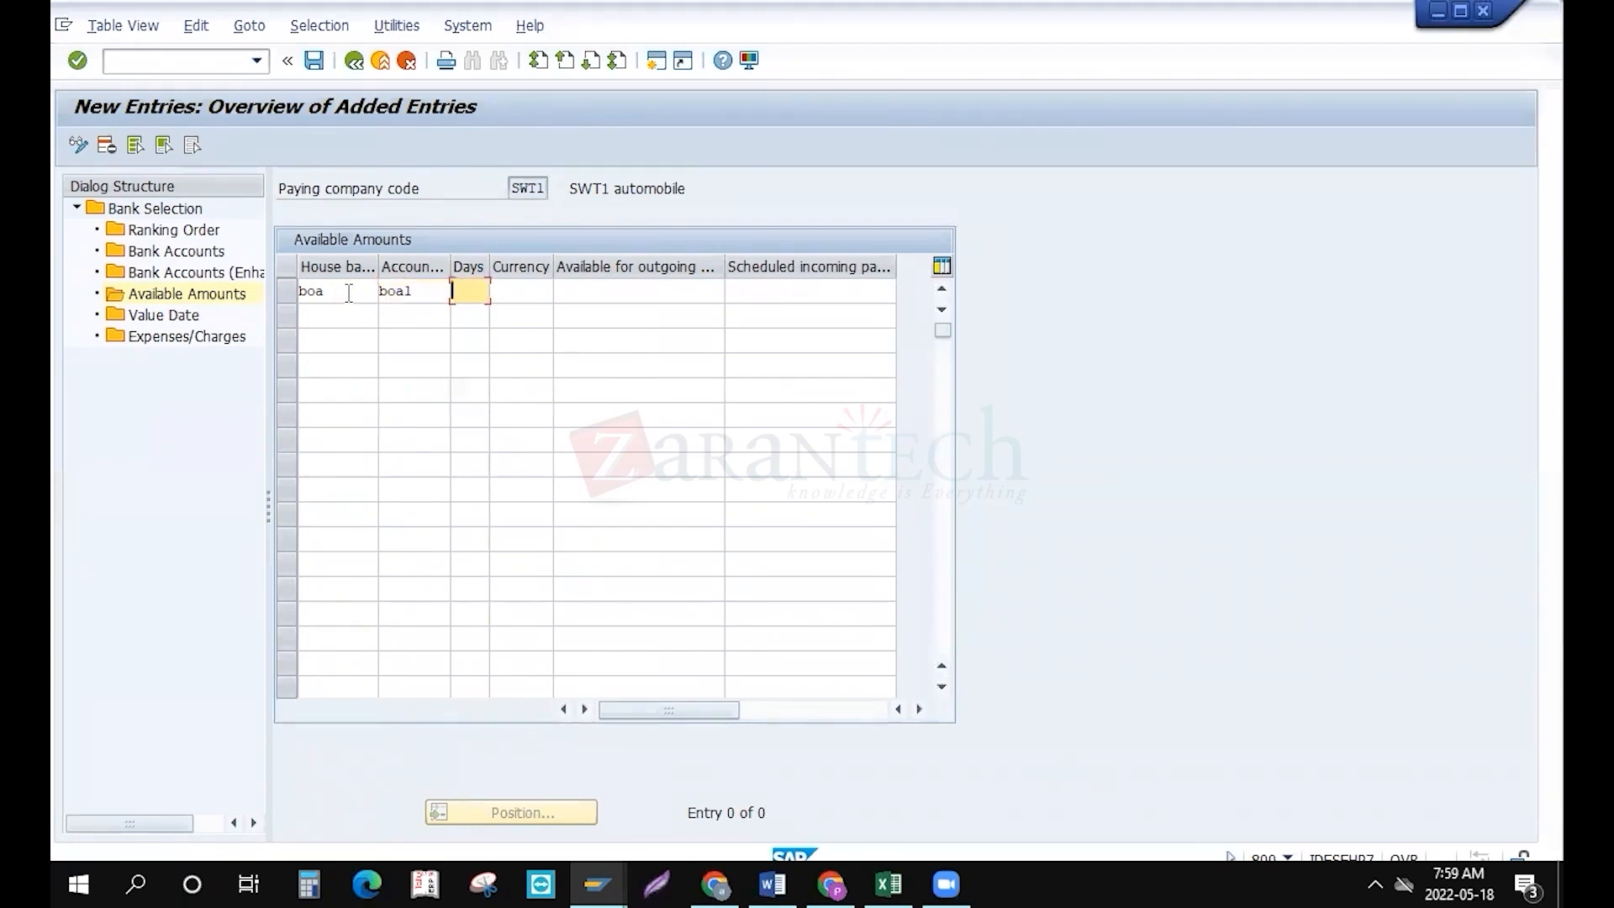
pyautogui.write('10')
pyautogui.press('Tab')
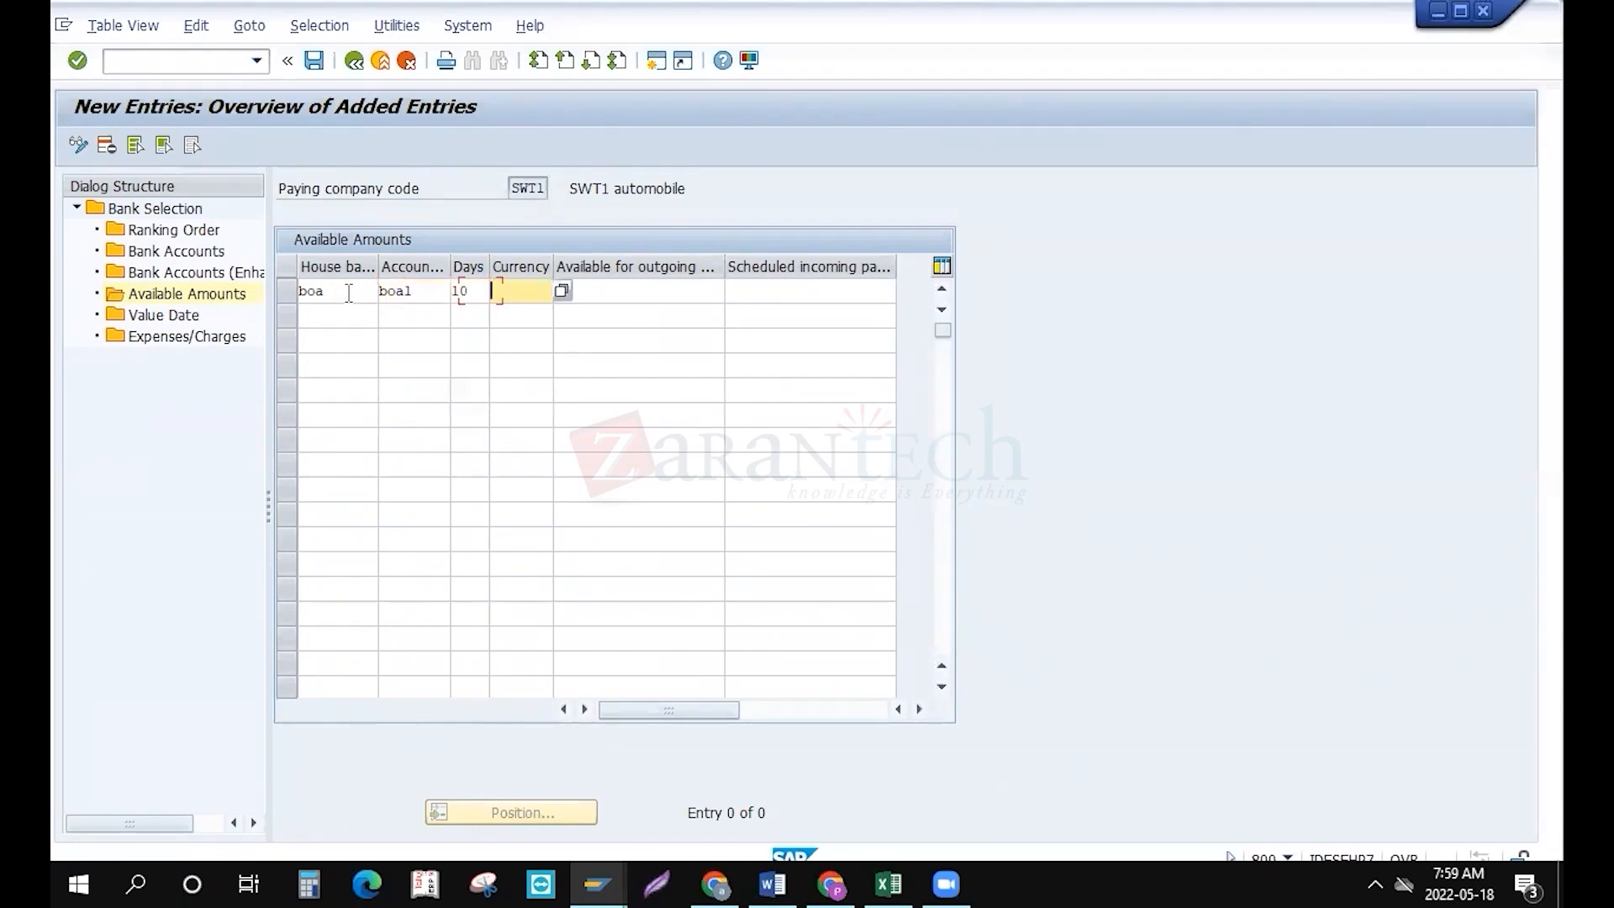
pyautogui.write('usd')
pyautogui.press('Tab')
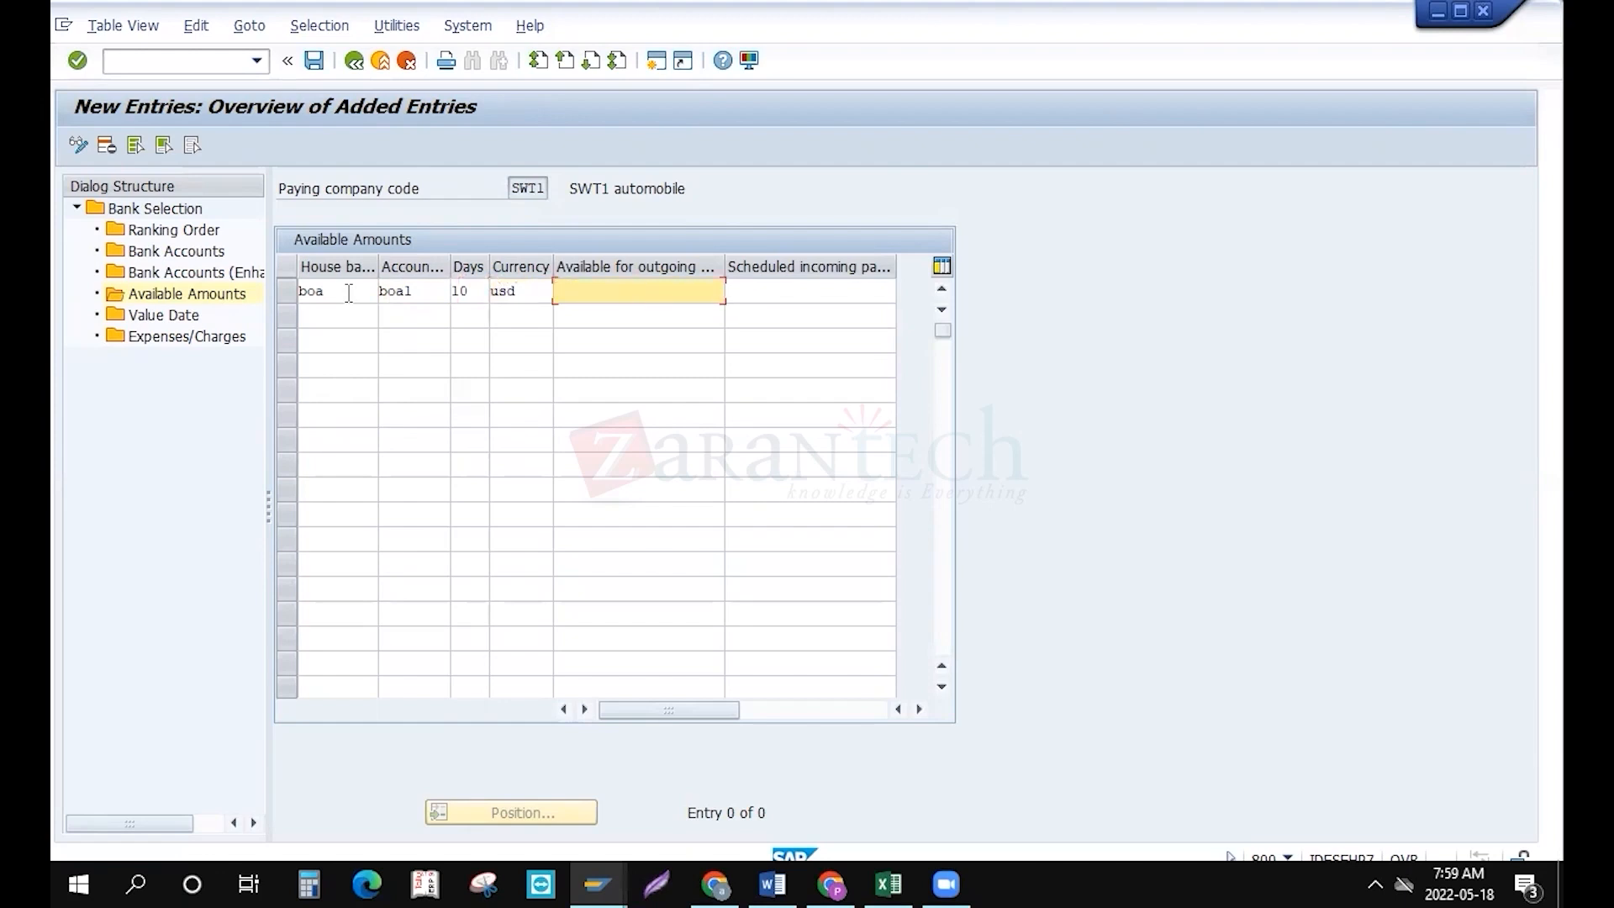
# Set the amount available for outgoing payments to 100000 in the BOA entry and save it
pyautogui.write('10000000')
pyautogui.press('BackSpace')
pyautogui.press('BackSpace')
pyautogui.press('Left')
pyautogui.press('Left')
pyautogui.press('Left')
pyautogui.press('Right')
pyautogui.press('Right')
pyautogui.press('Right')
pyautogui.press('Return')
pyautogui.hotkey('ctrl', 's')
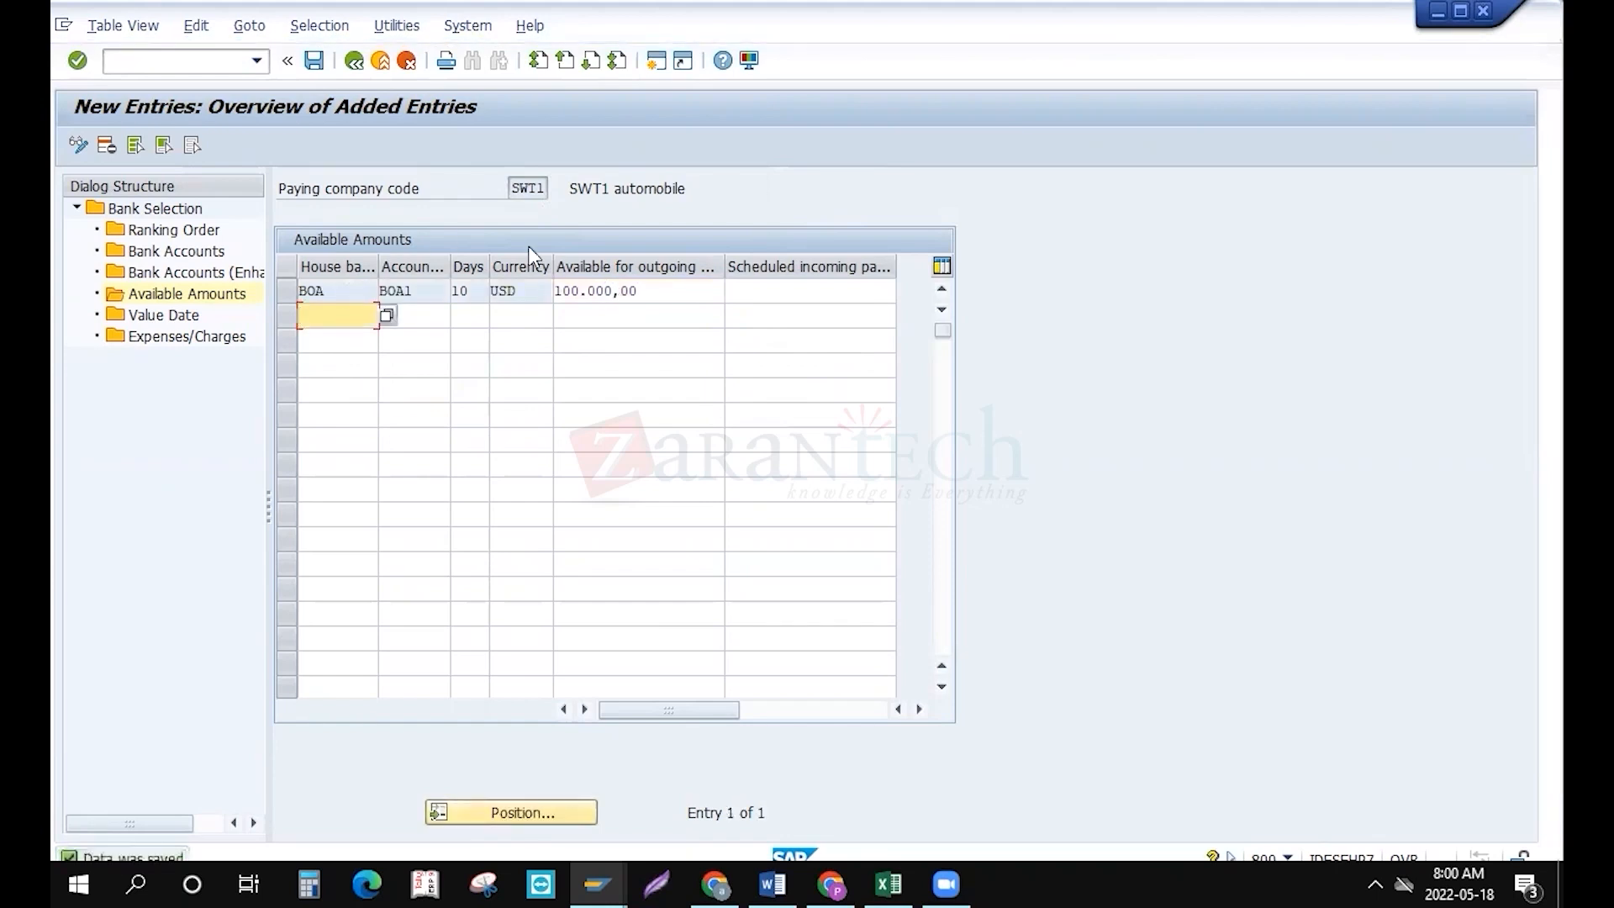
pyautogui.click(647, 289)
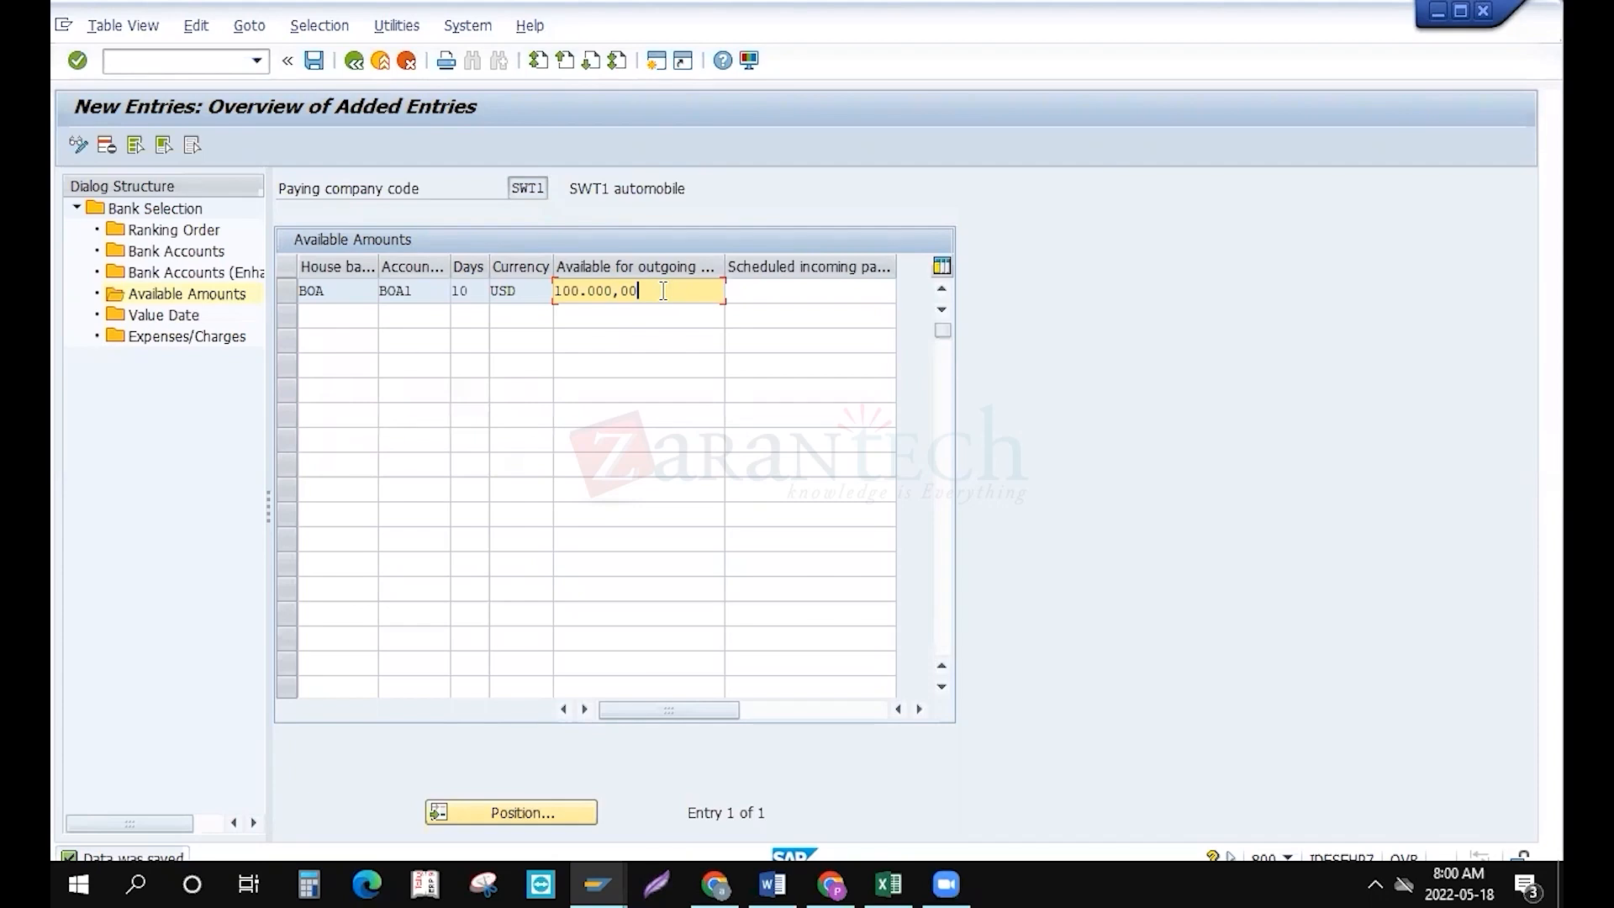
# Try to add a ranking order entry with payment method C, currency USDD, rank 2 and house bank HSBC, and open the bank accounts
pyautogui.doubleClick(170, 234)
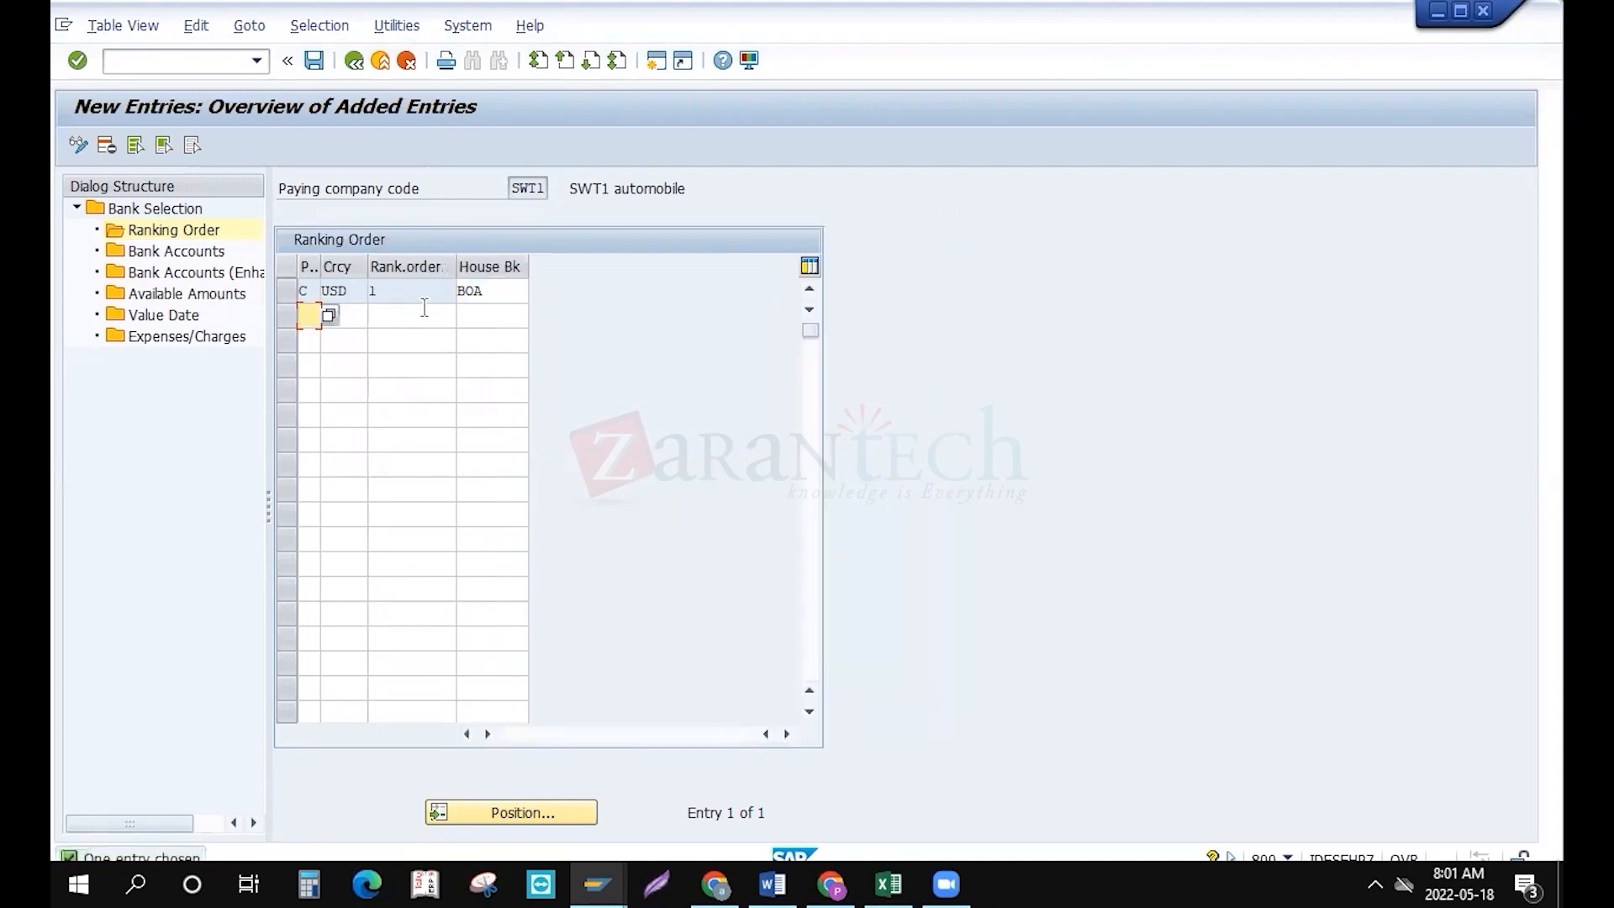
pyautogui.click(486, 316)
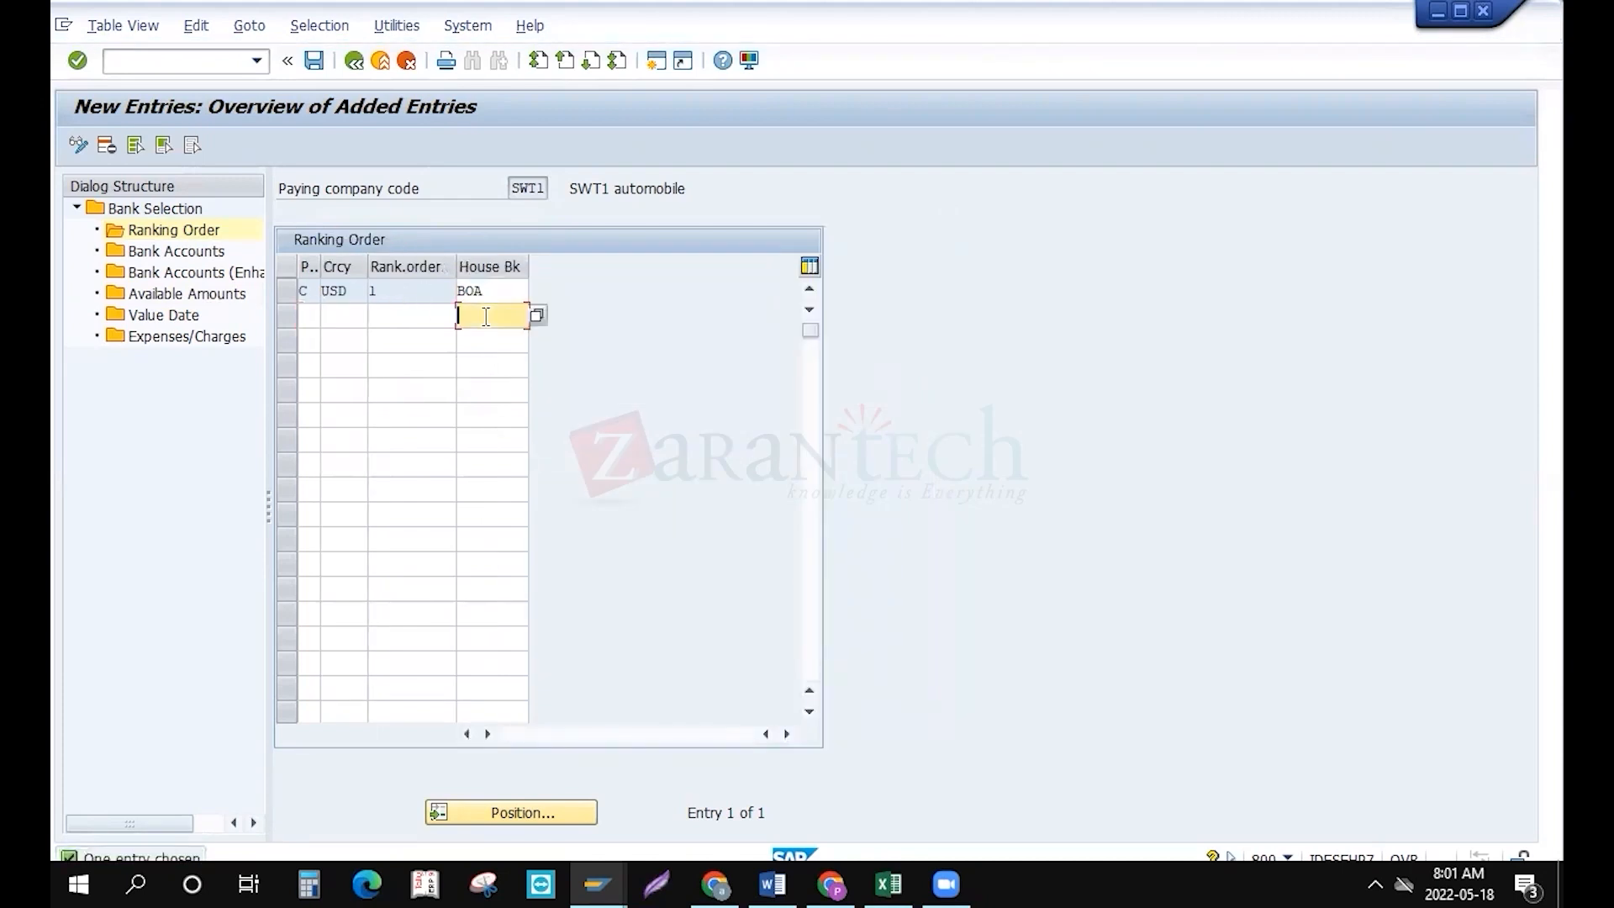
pyautogui.write('ha')
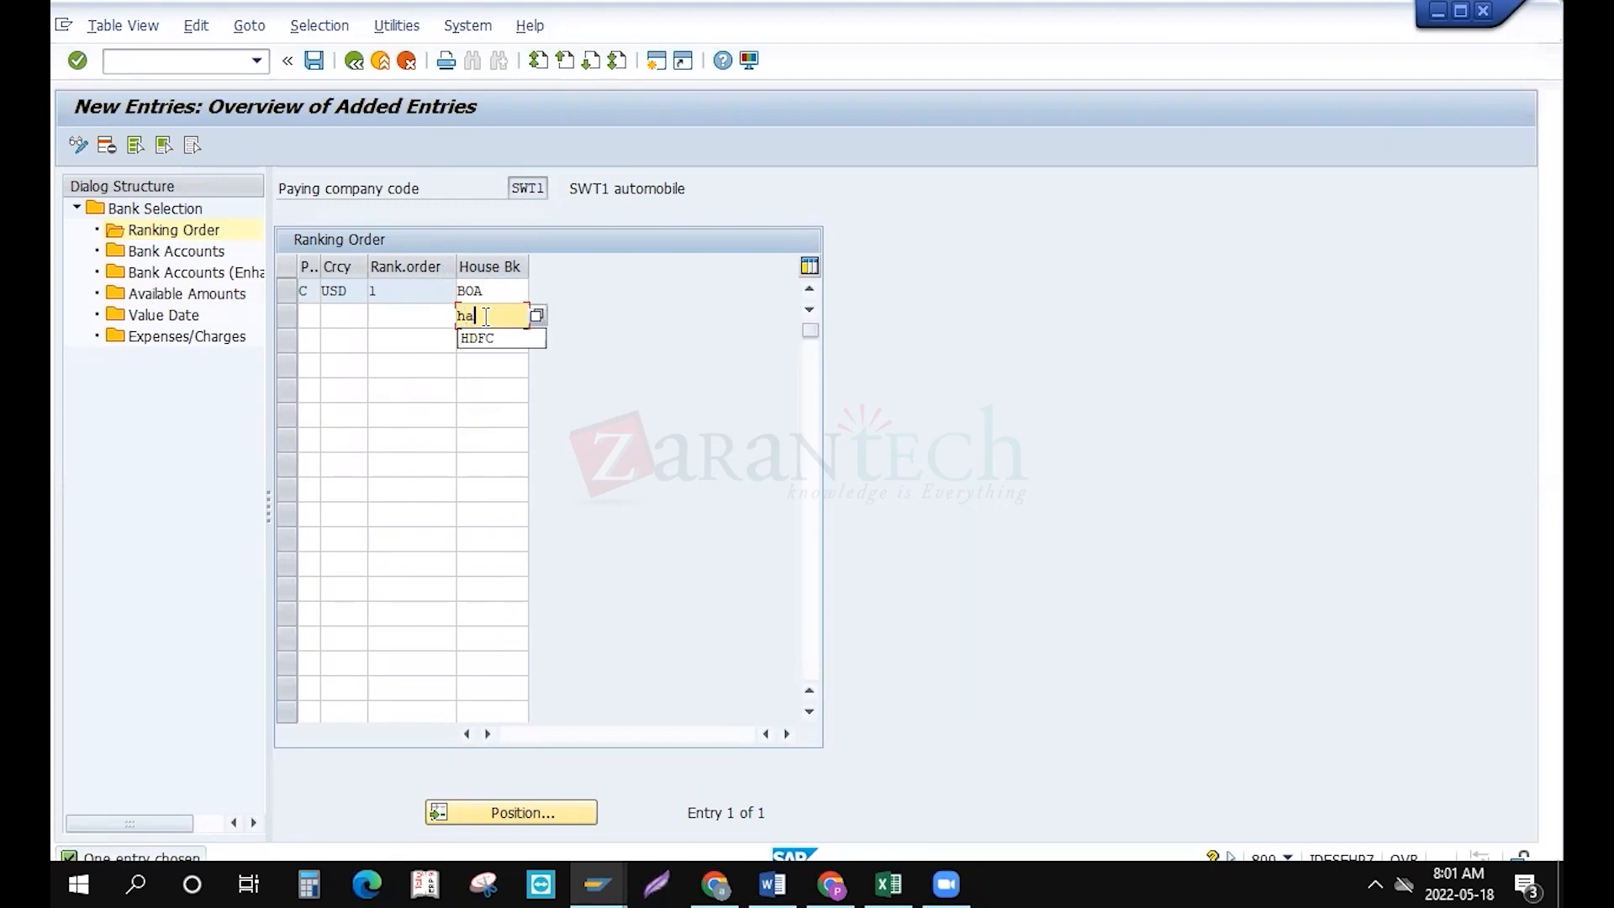
pyautogui.press('BackSpace')
pyautogui.write('sbc')
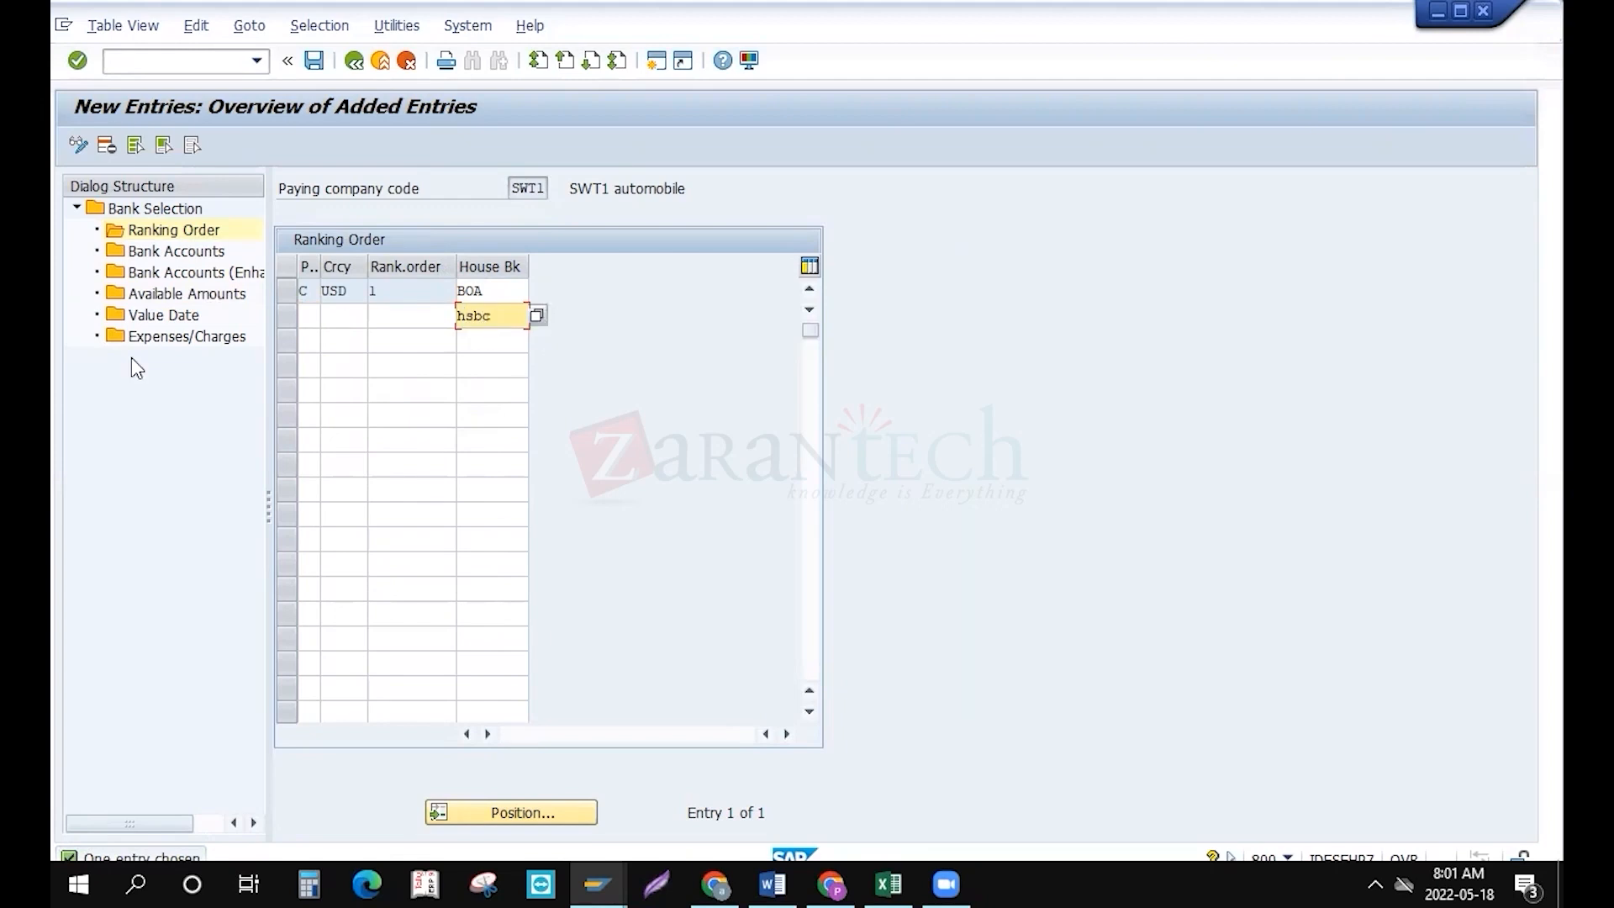
pyautogui.click(315, 323)
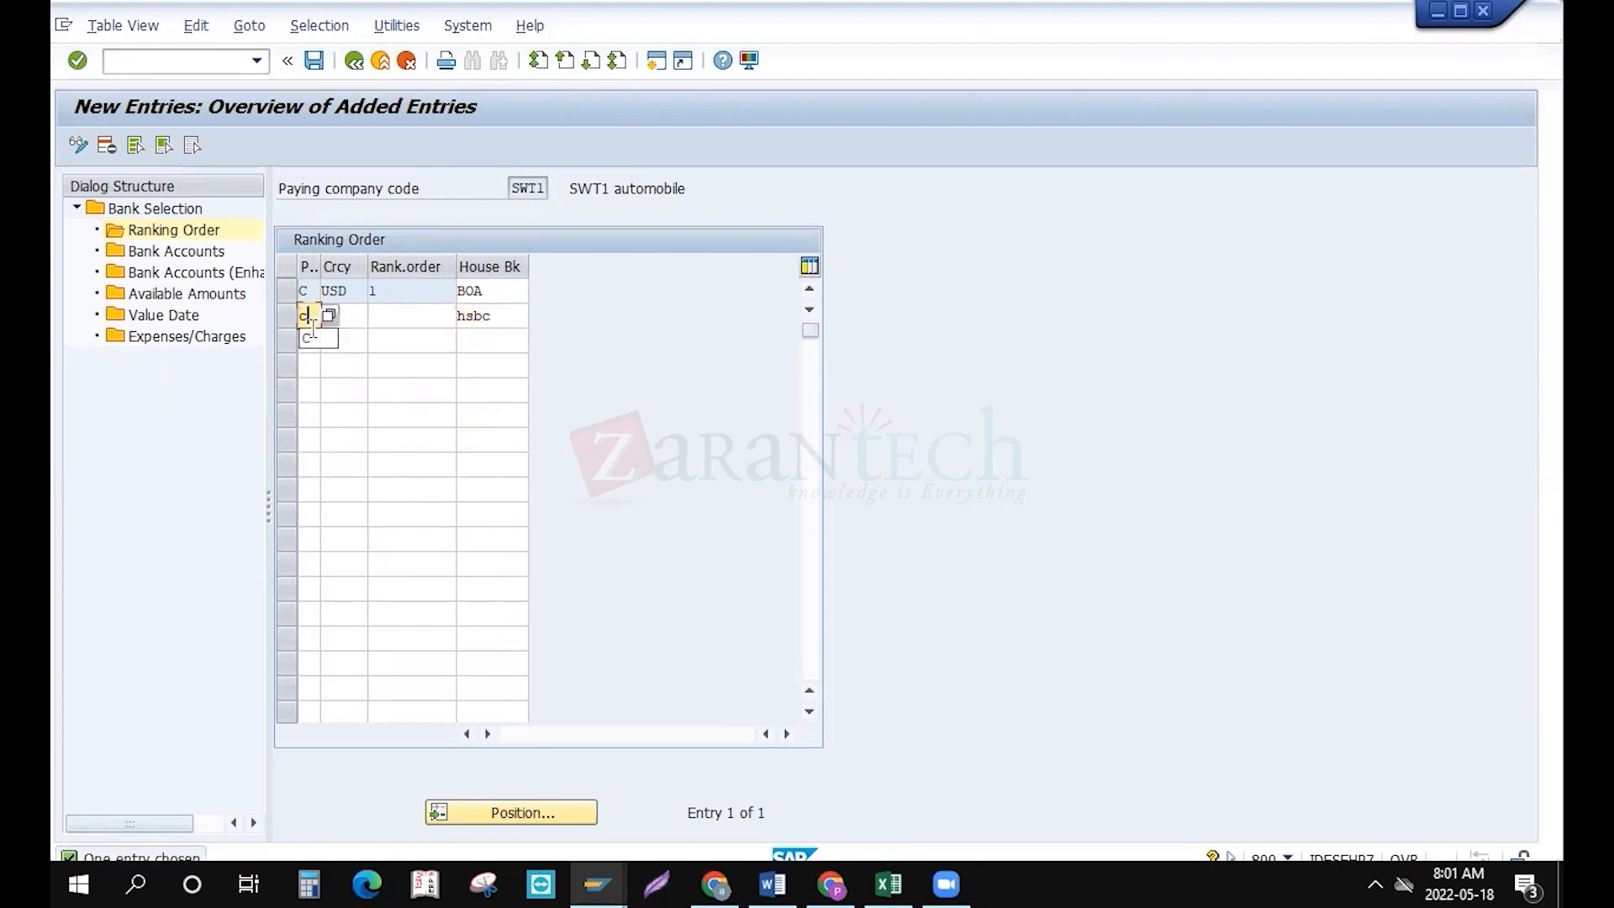
pyautogui.write('cusdd')
pyautogui.press('Tab')
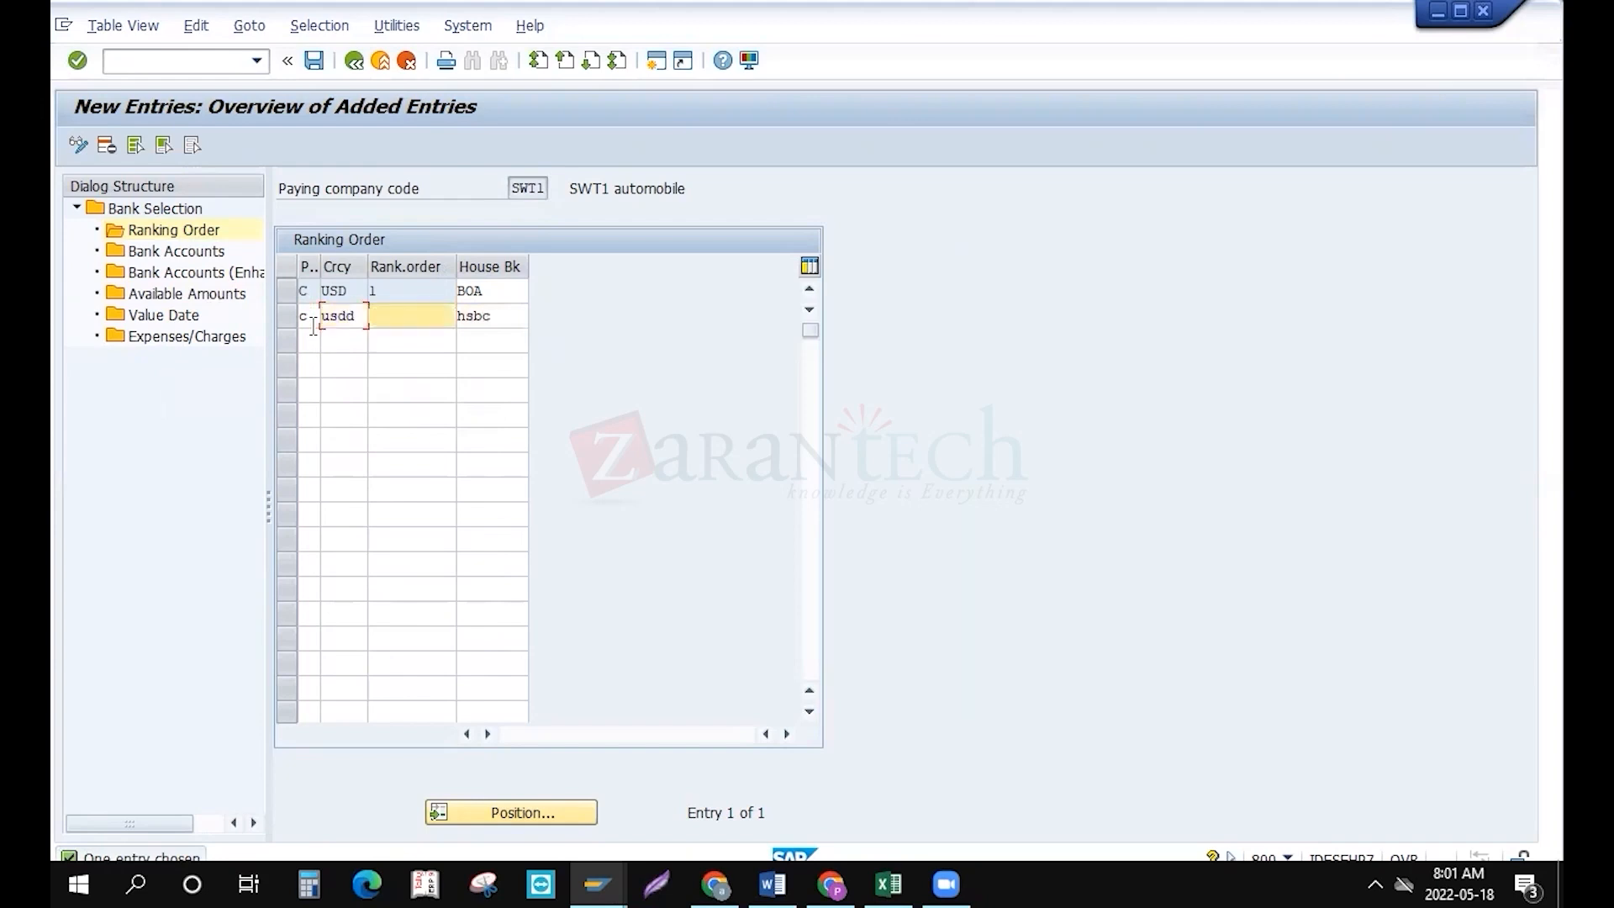
pyautogui.write('2')
pyautogui.click(485, 291)
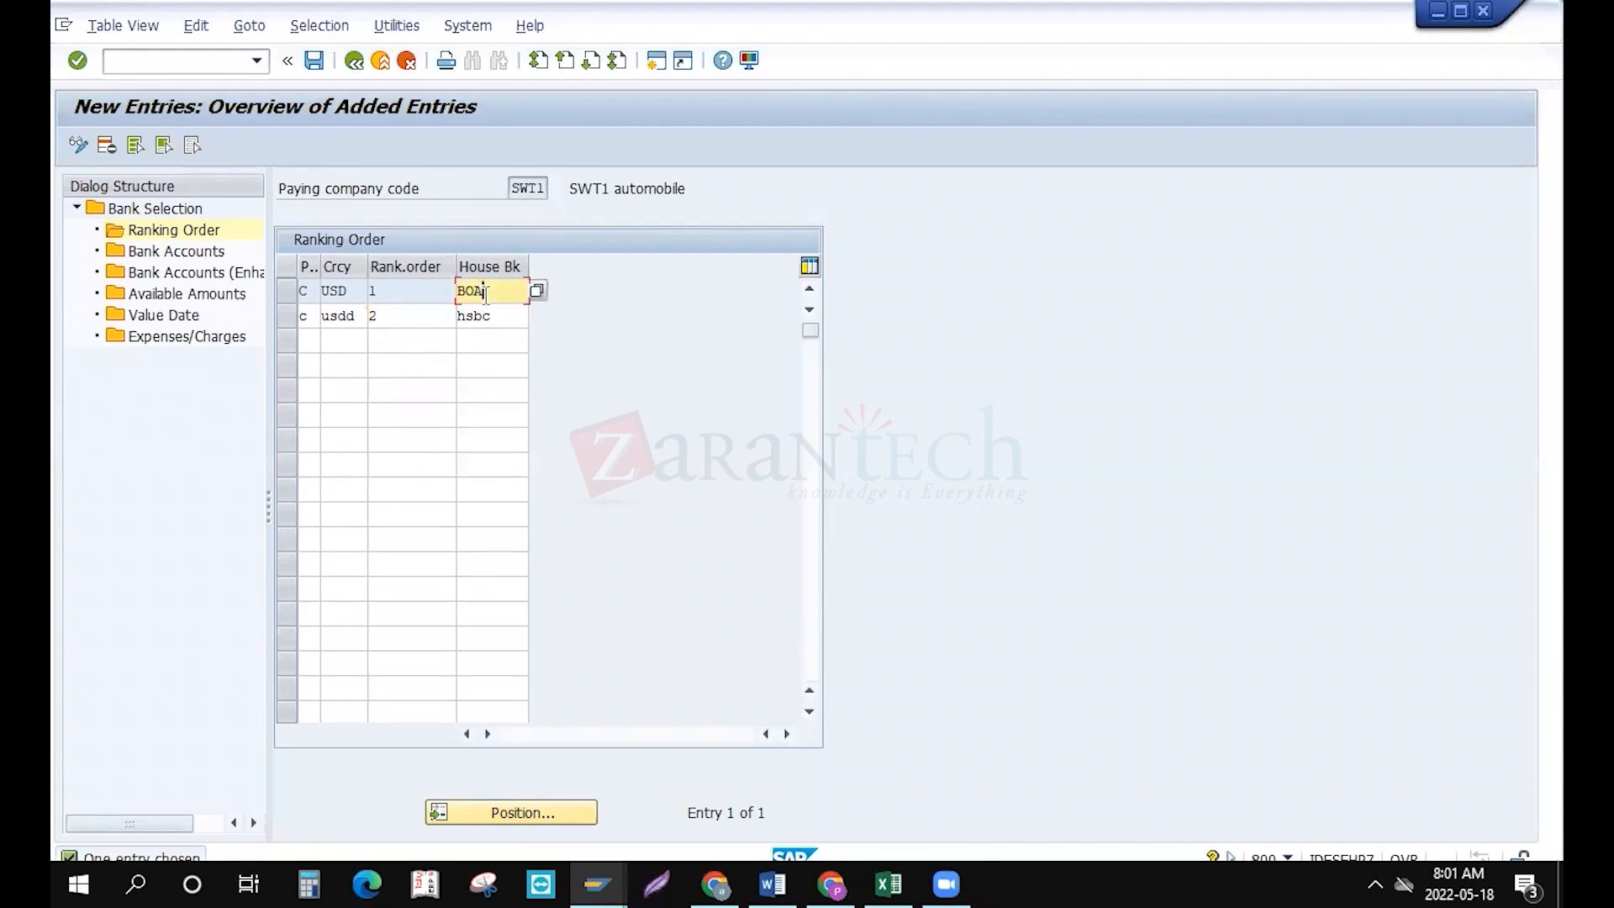
pyautogui.doubleClick(180, 252)
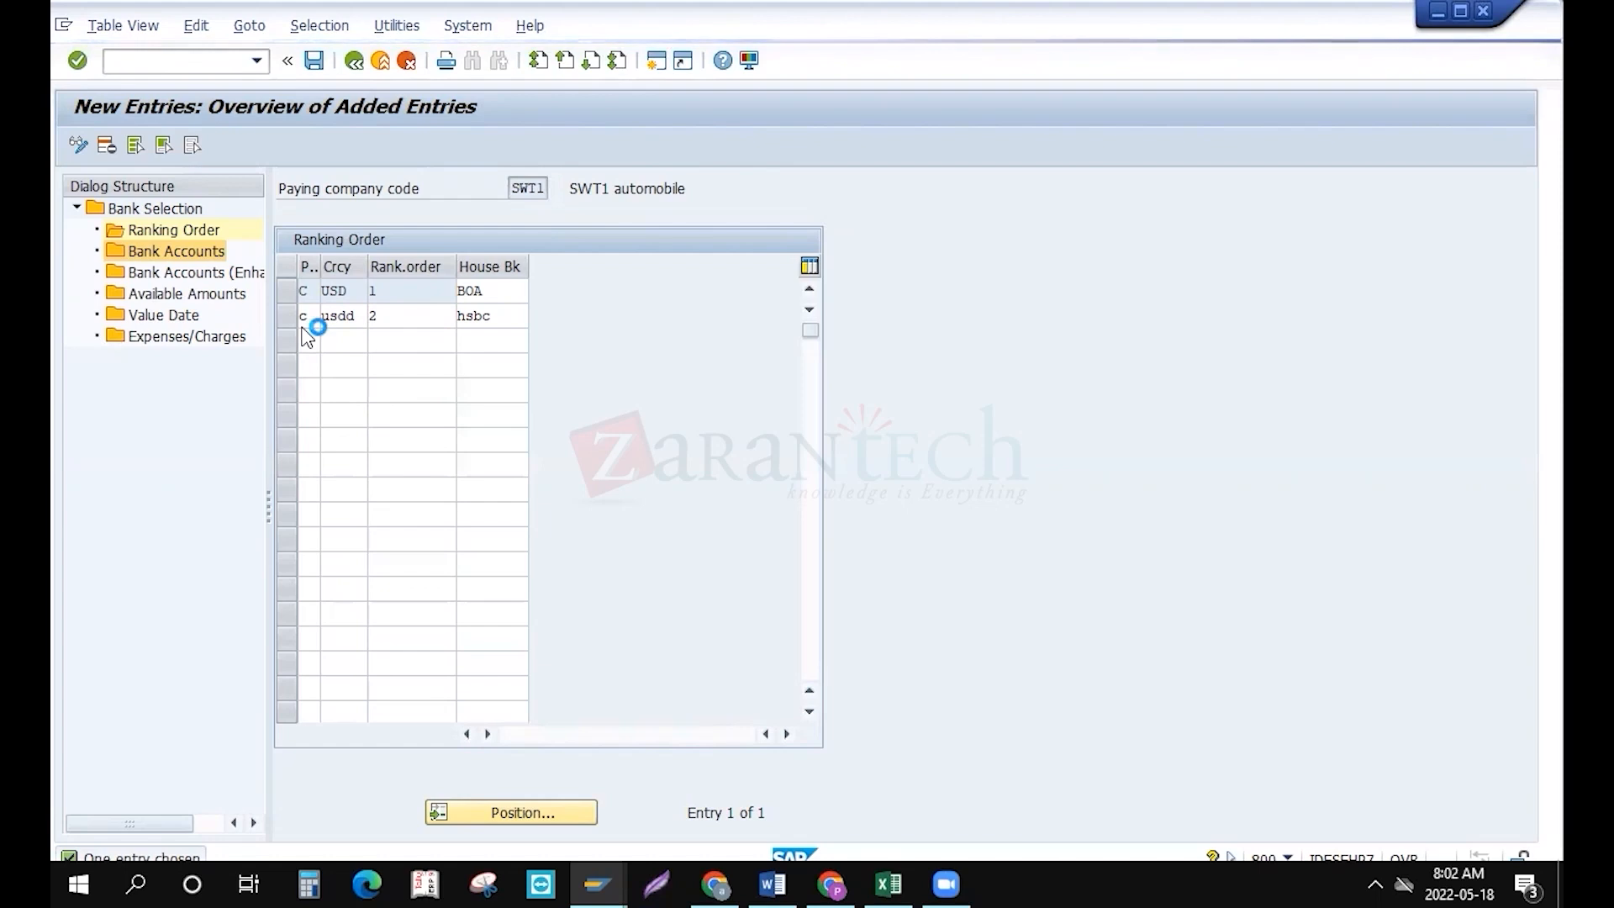
pyautogui.write('c')
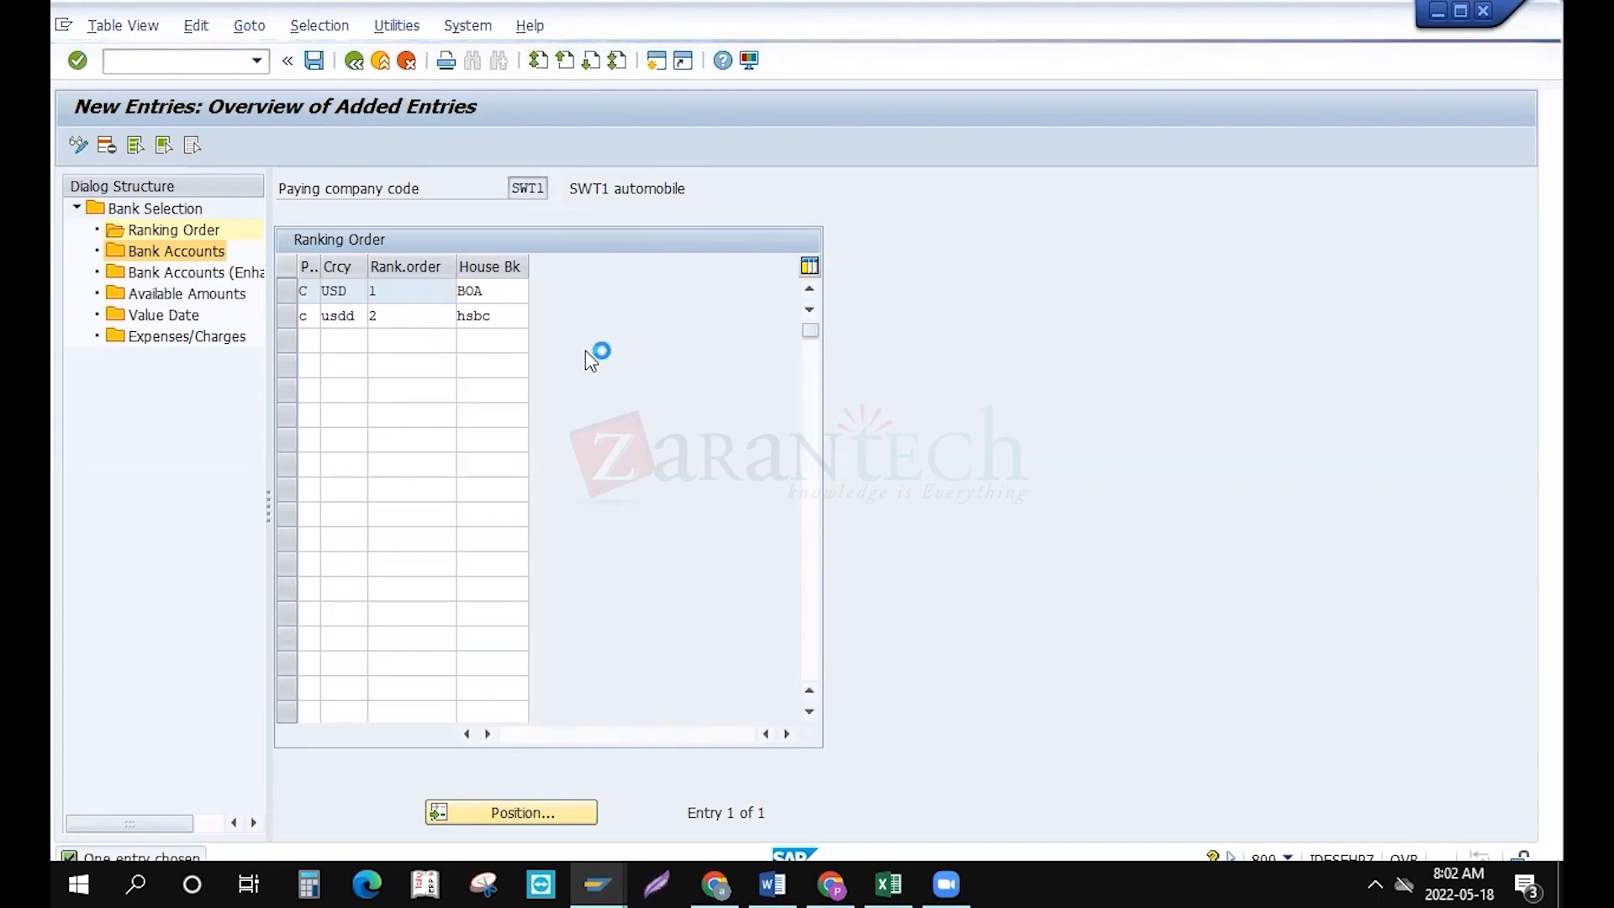
# Switch to the accounting document range maintenance session and try to stop its transaction
pyautogui.hotkey('alt', 'Tab')
pyautogui.hotkey('alt', 'Tab')
pyautogui.hotkey('alt', 'Tab')
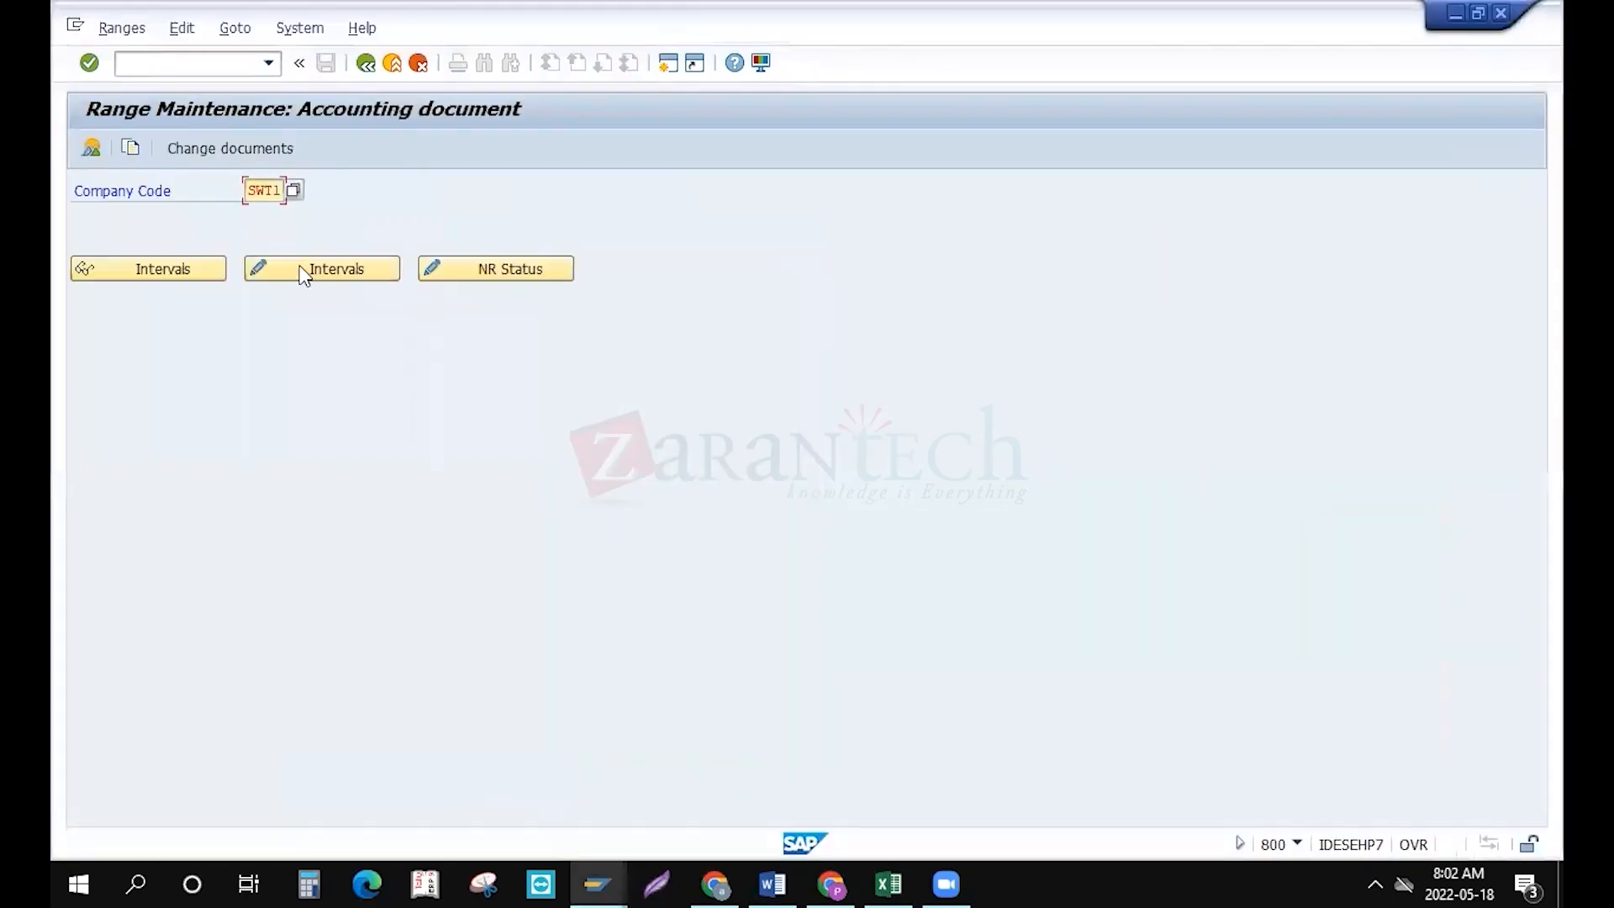
pyautogui.click(361, 67)
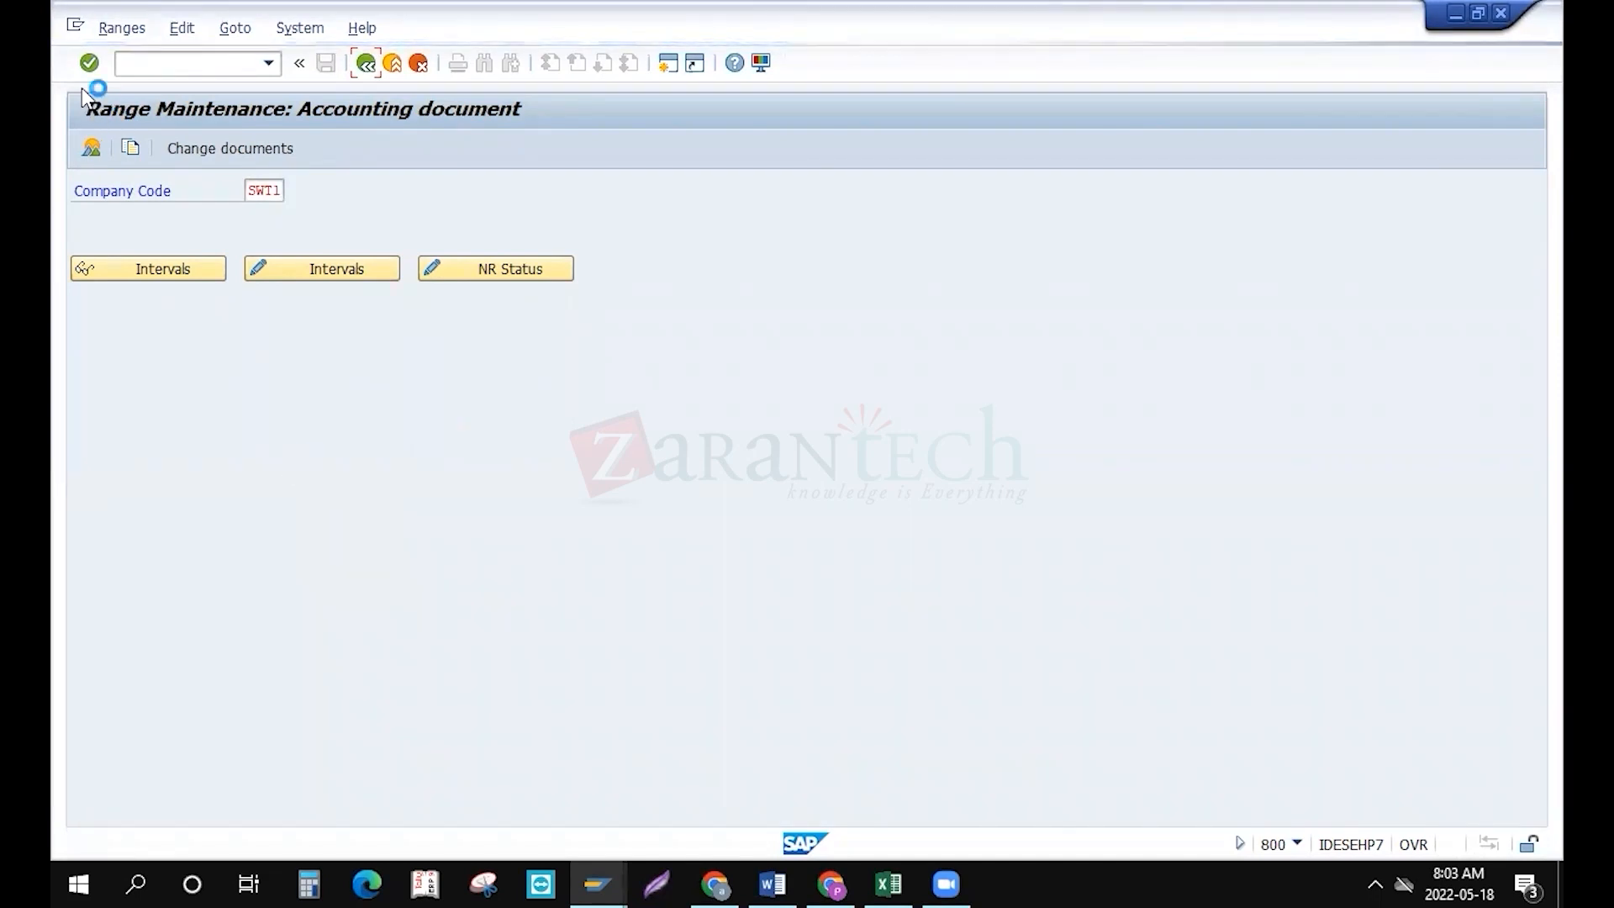
pyautogui.click(75, 24)
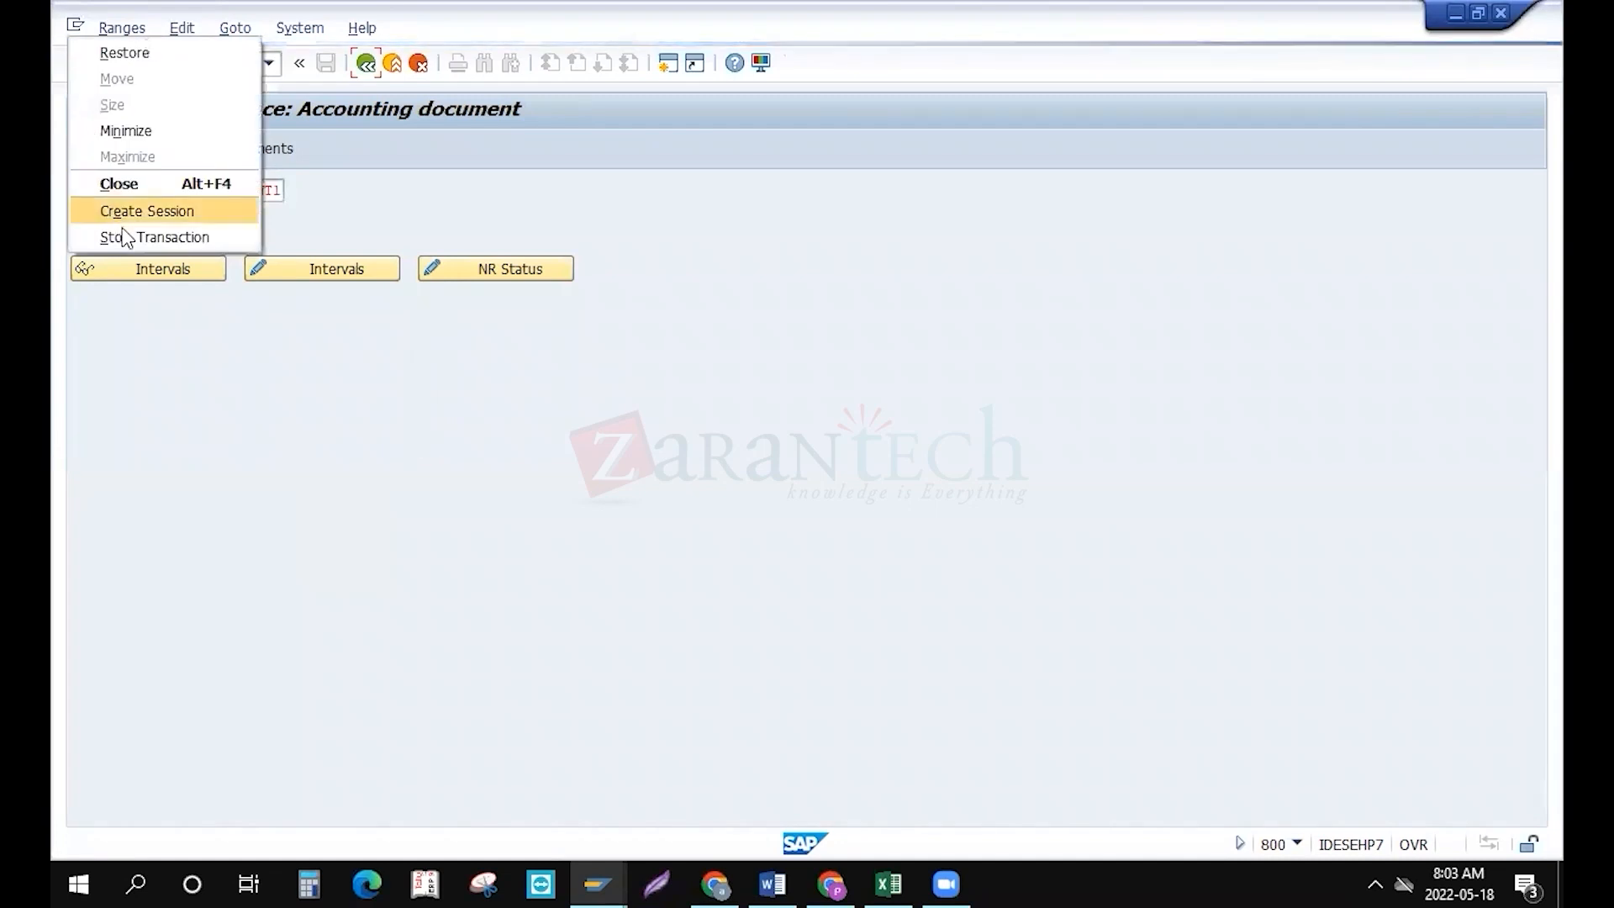
pyautogui.click(126, 237)
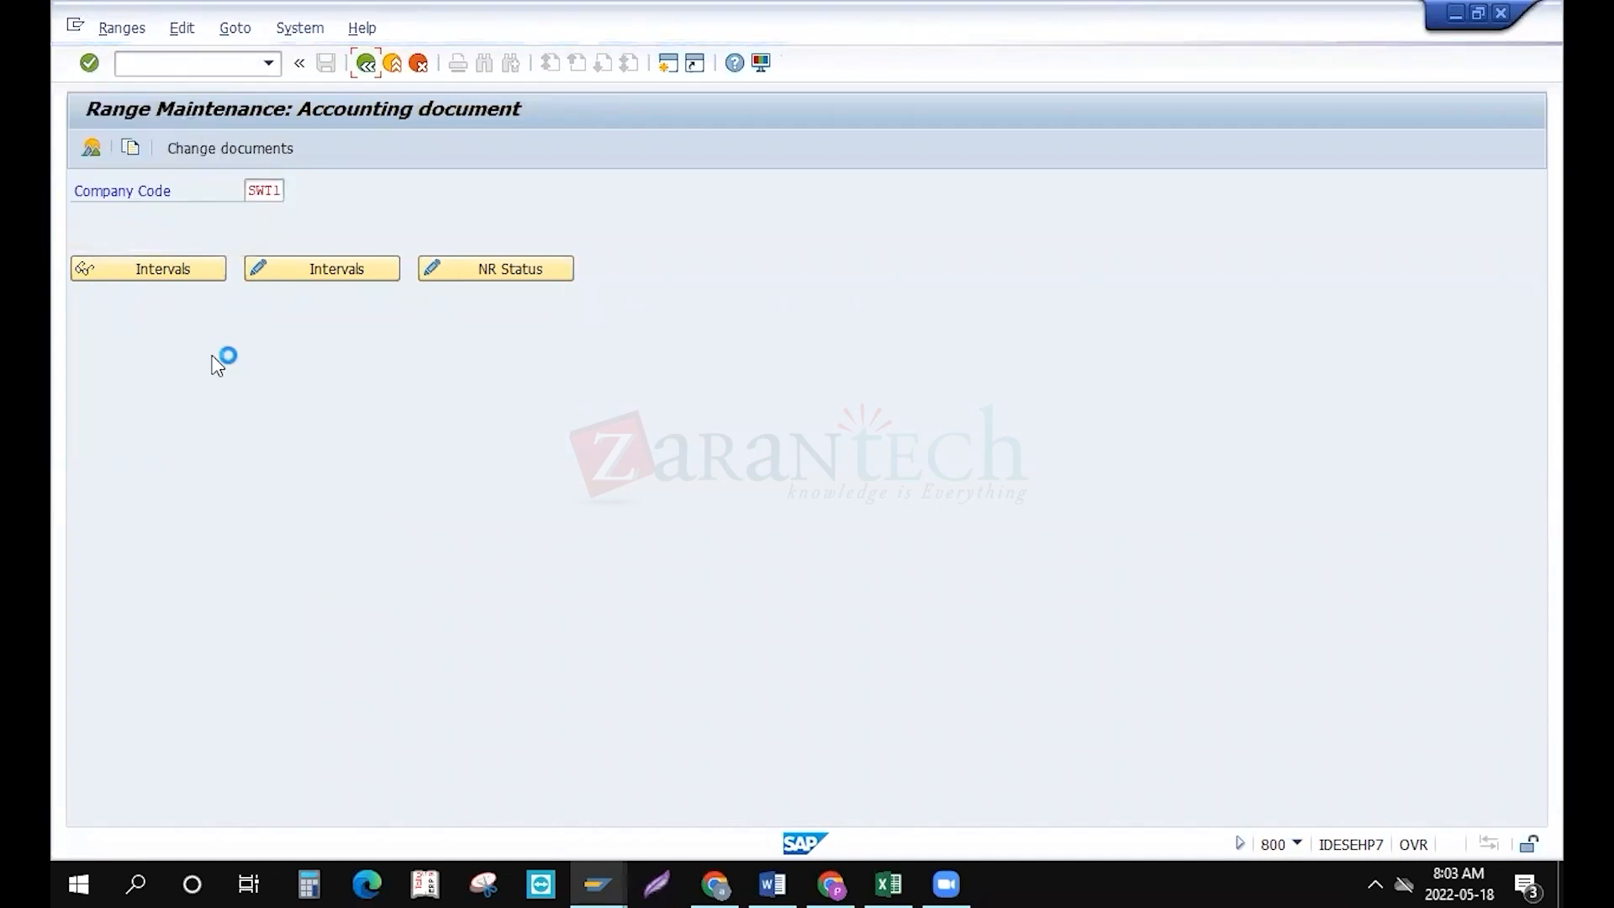
# Try to reconnect to the Zara system from SAP Logon, declining the detailed error descriptions
pyautogui.click(588, 870)
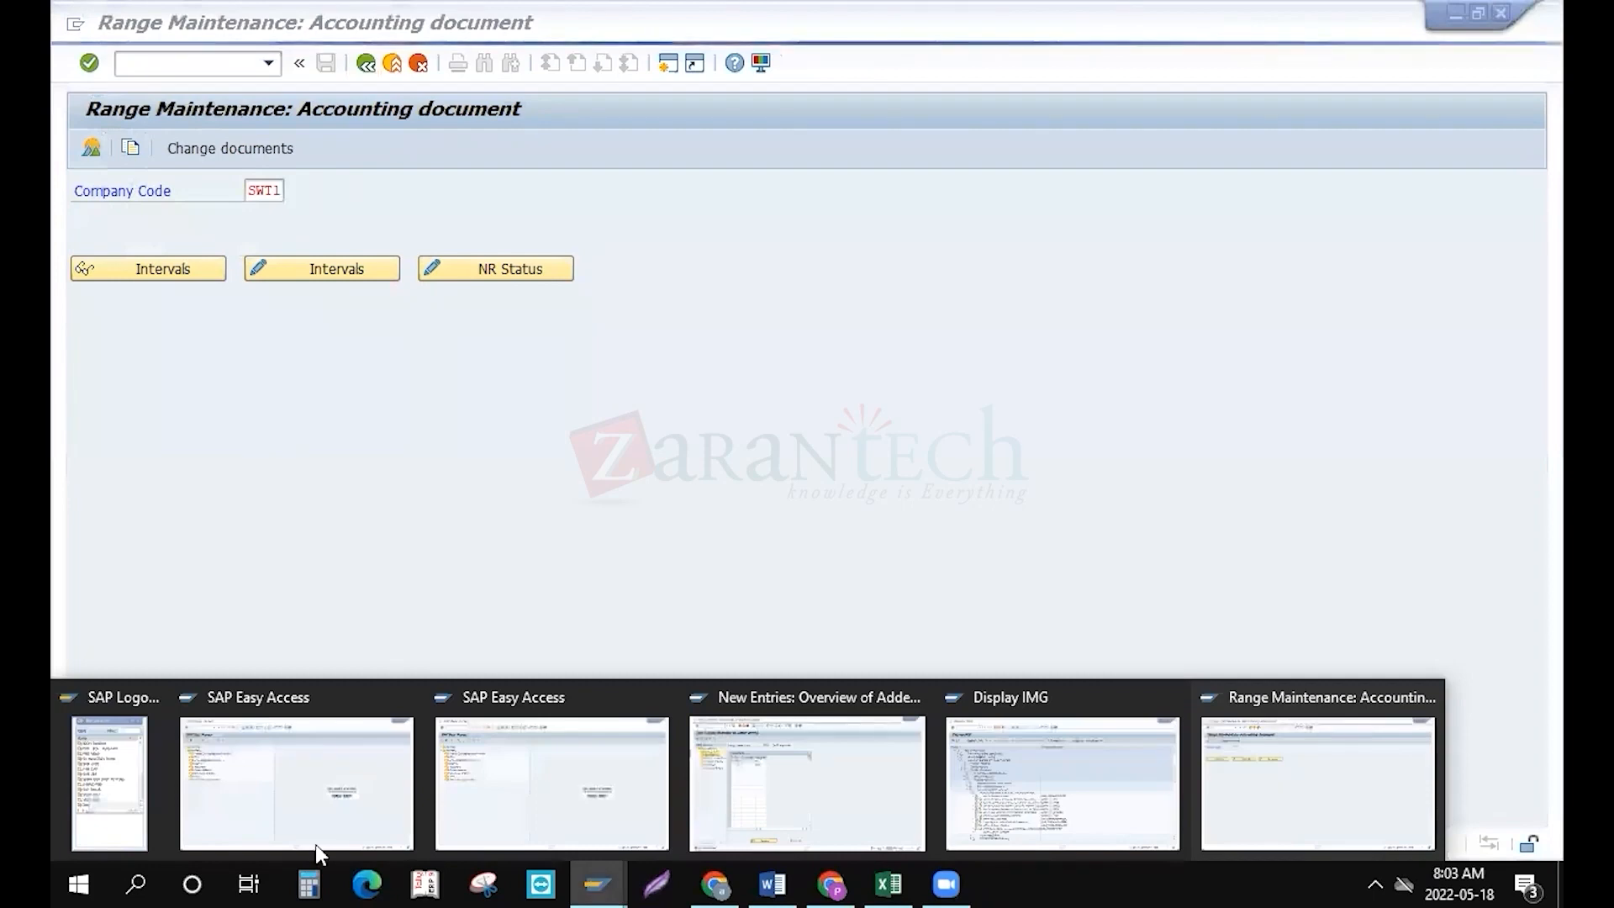
pyautogui.click(101, 794)
pyautogui.doubleClick(166, 465)
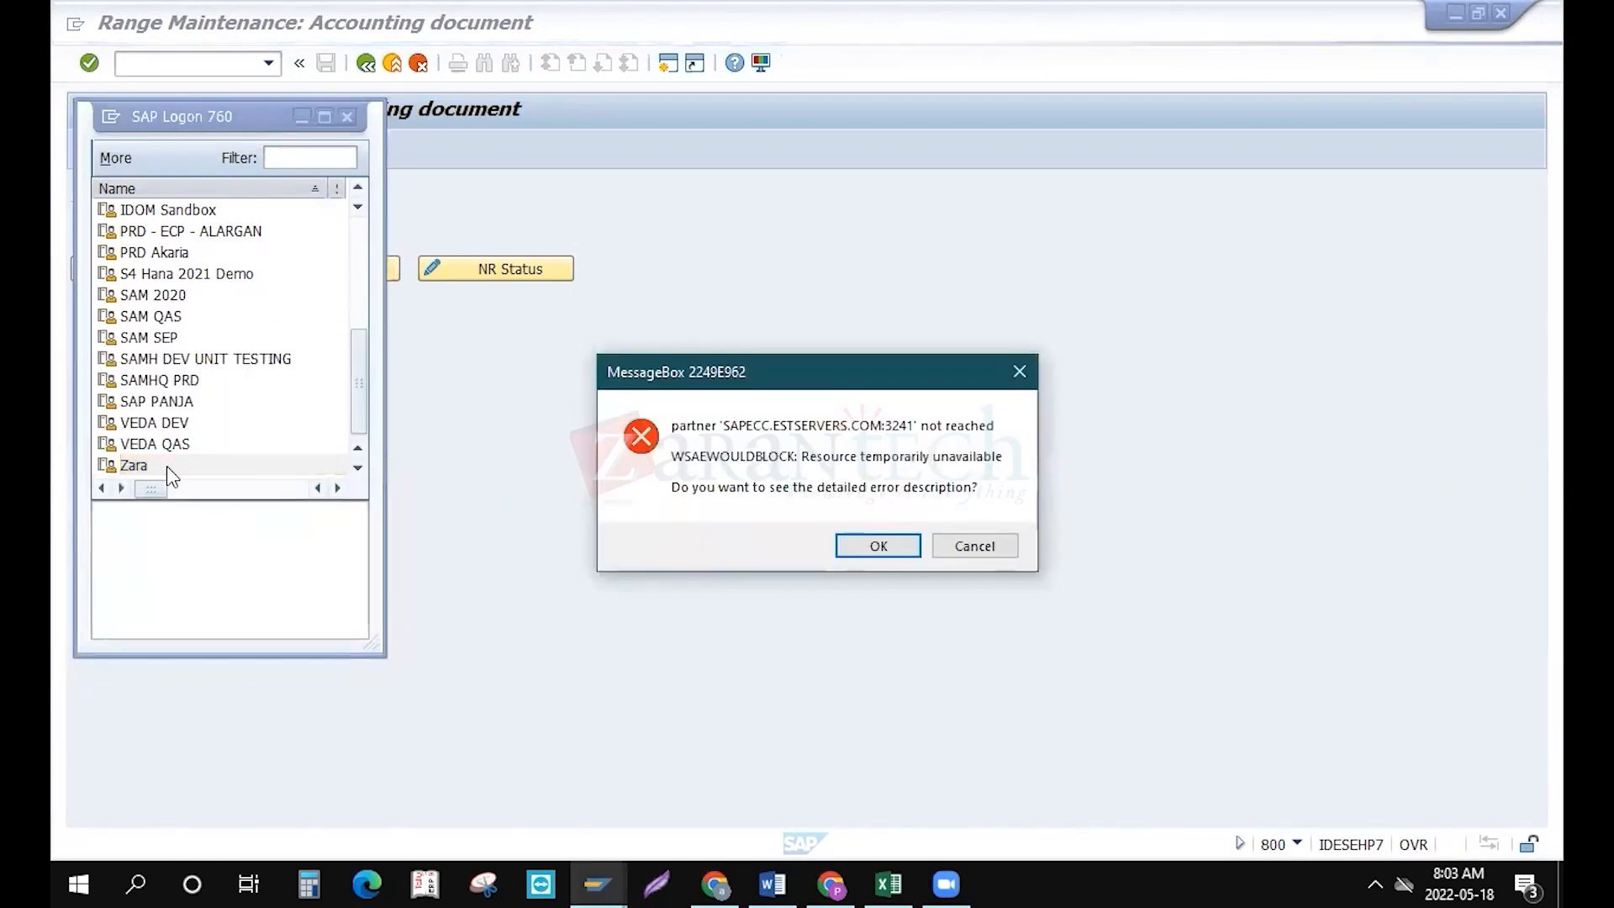
pyautogui.doubleClick(167, 467)
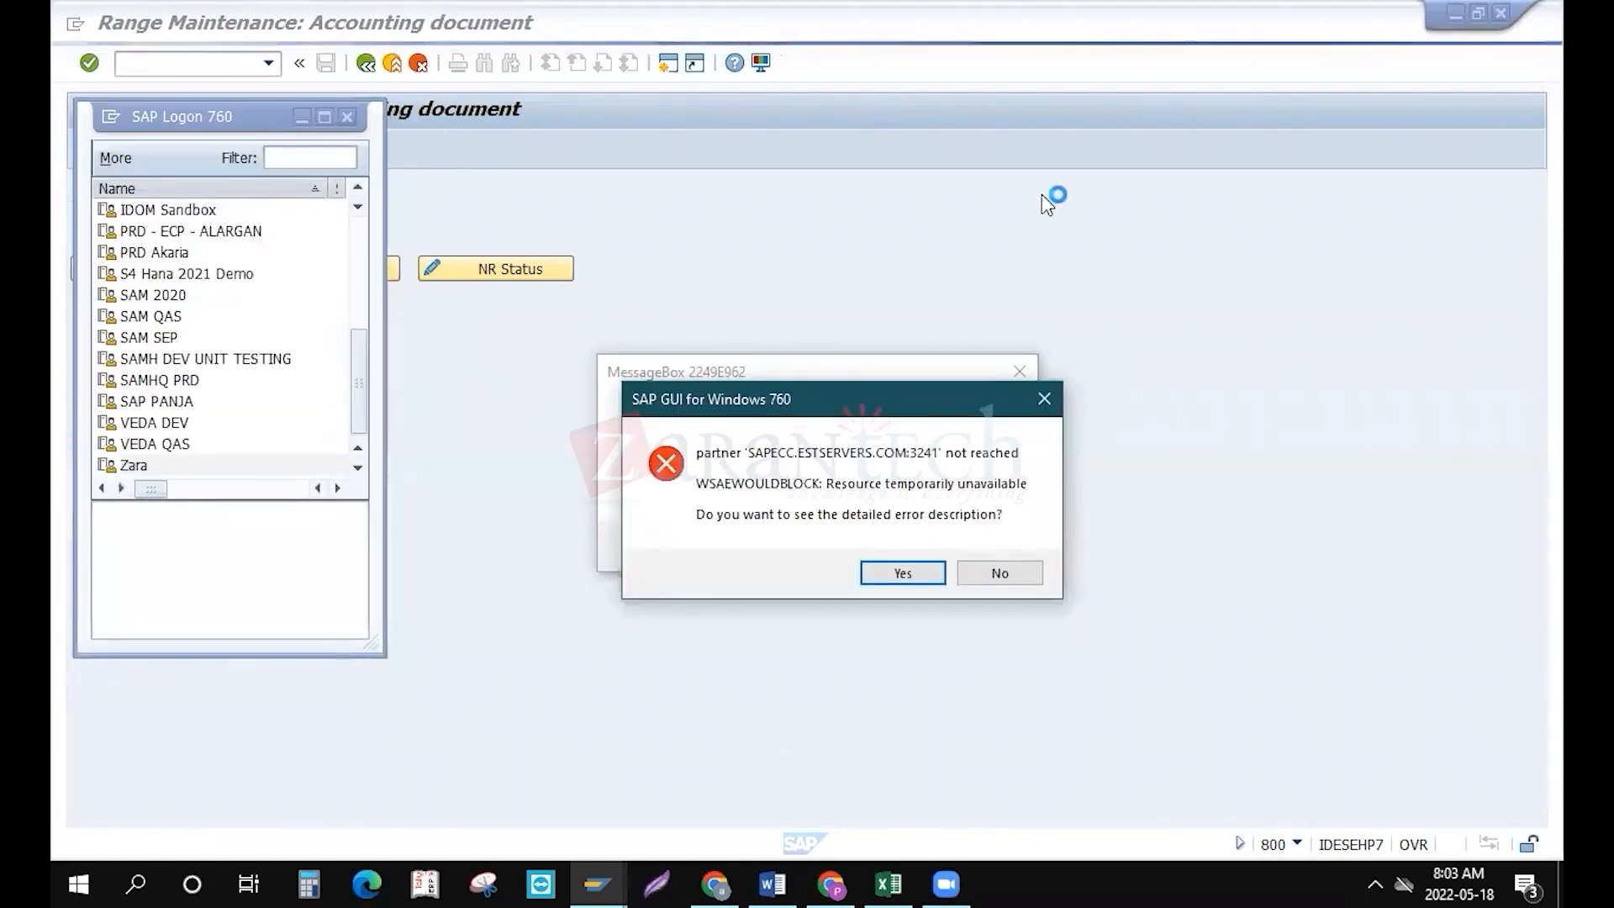
pyautogui.click(997, 563)
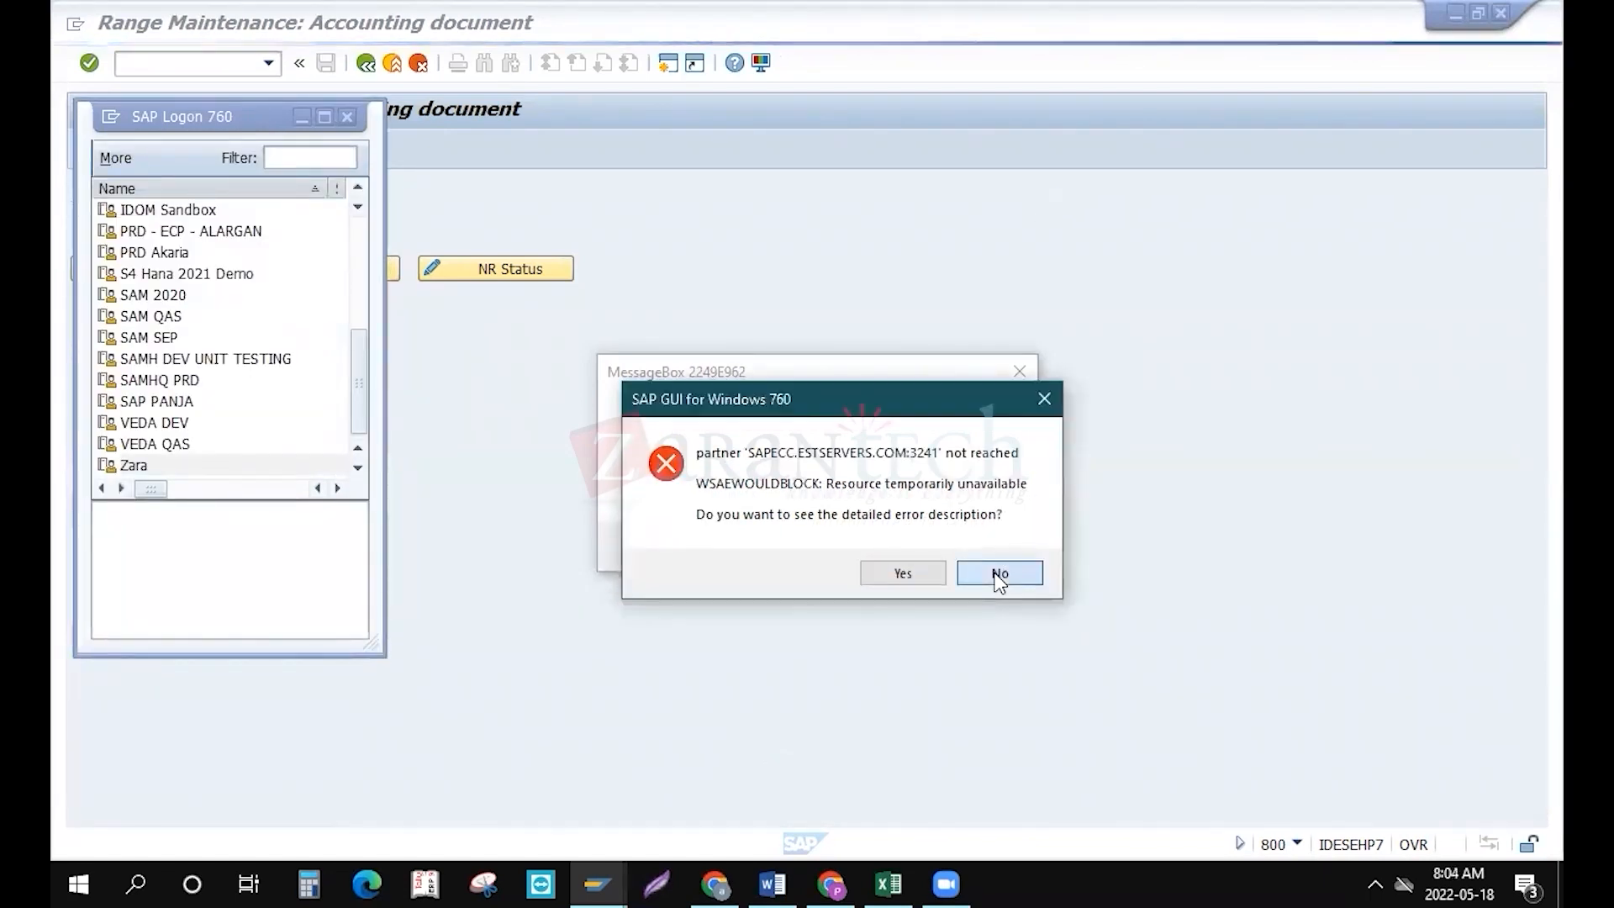
pyautogui.click(972, 543)
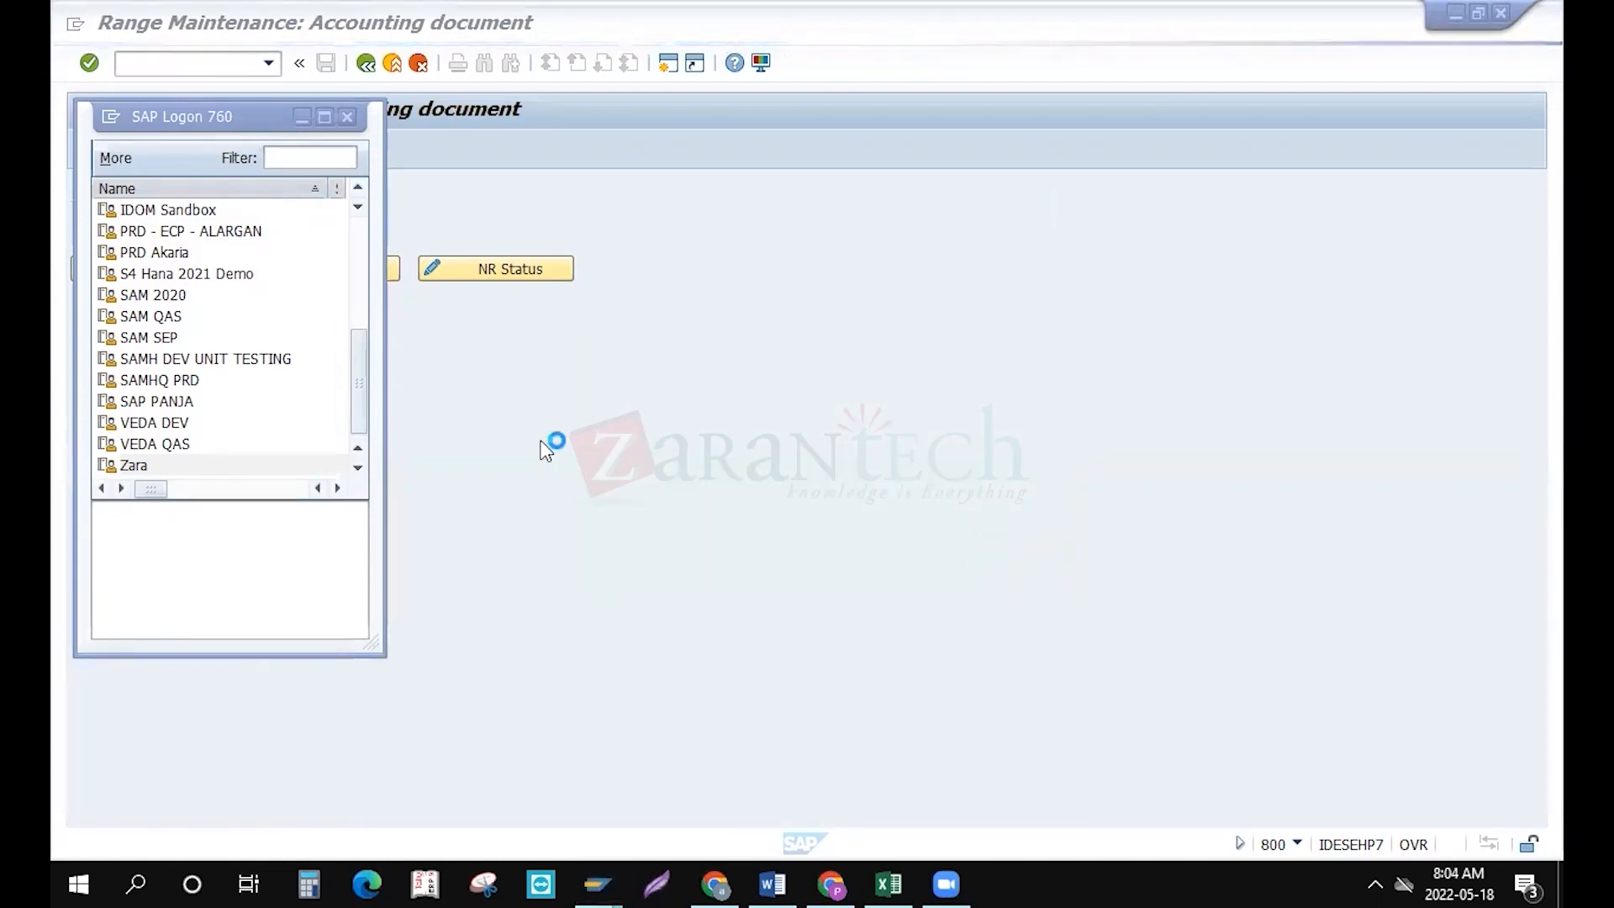
pyautogui.doubleClick(233, 469)
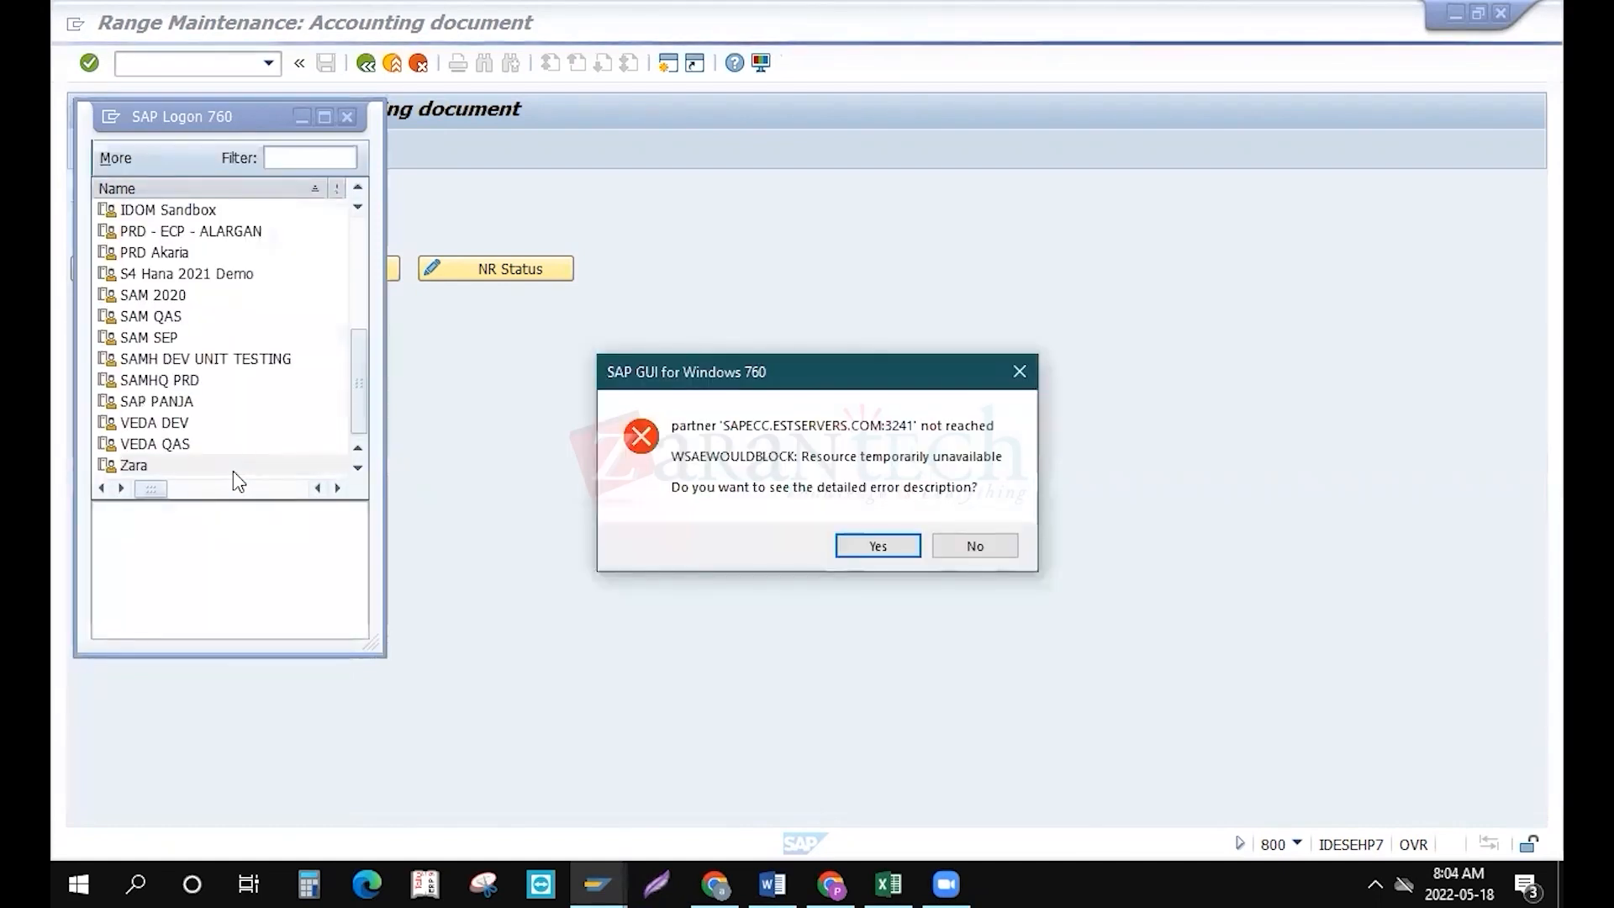
pyautogui.click(950, 555)
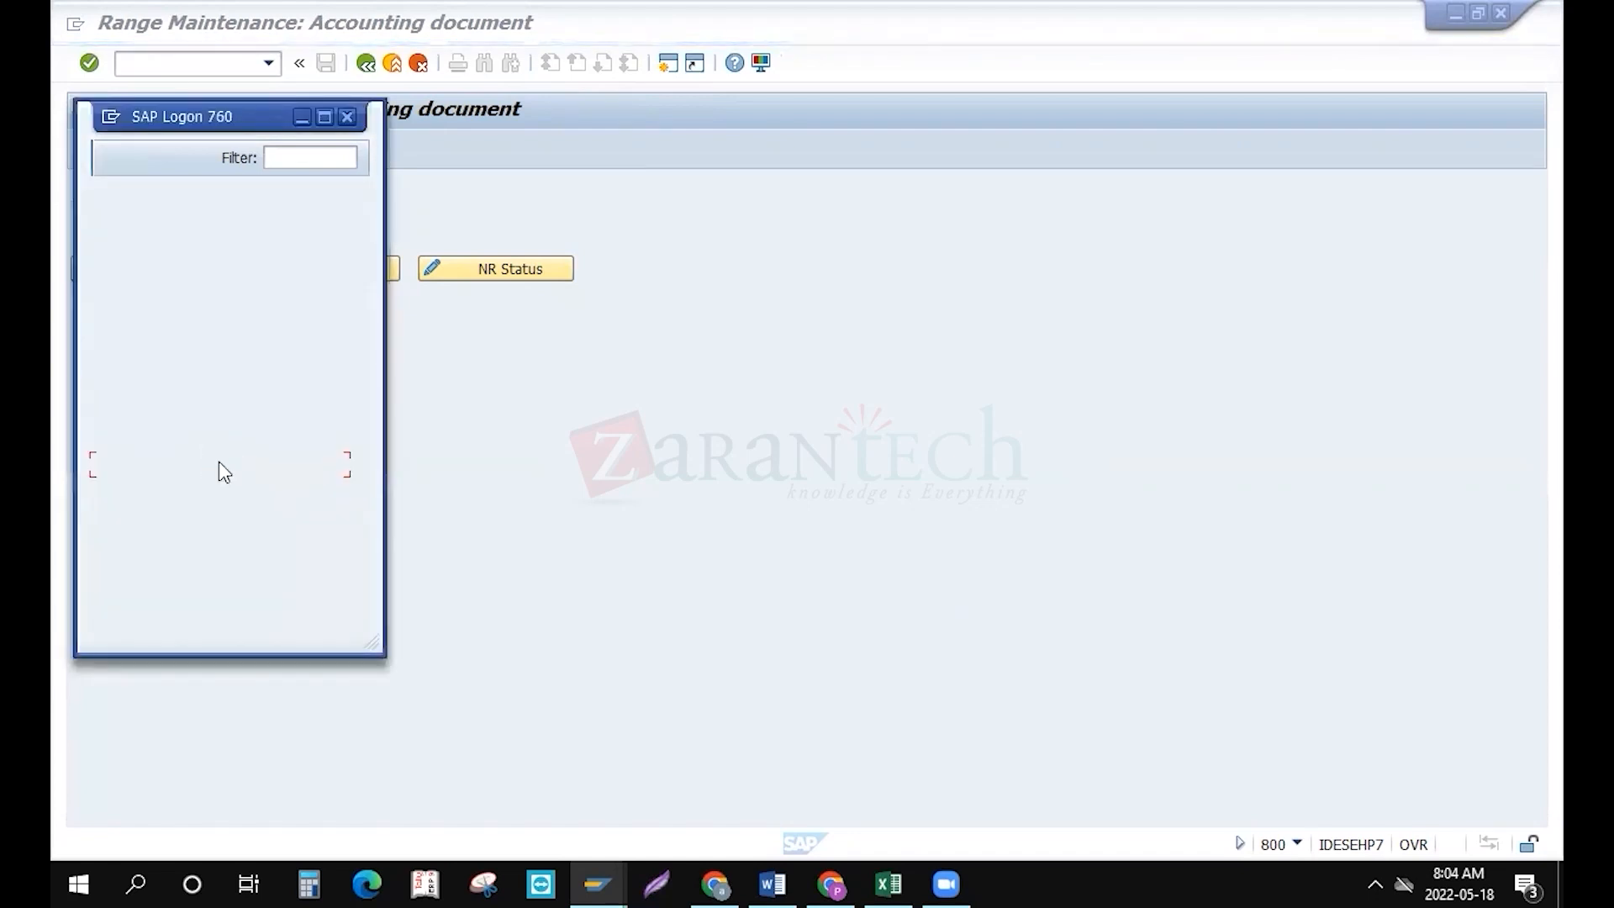
pyautogui.doubleClick(223, 472)
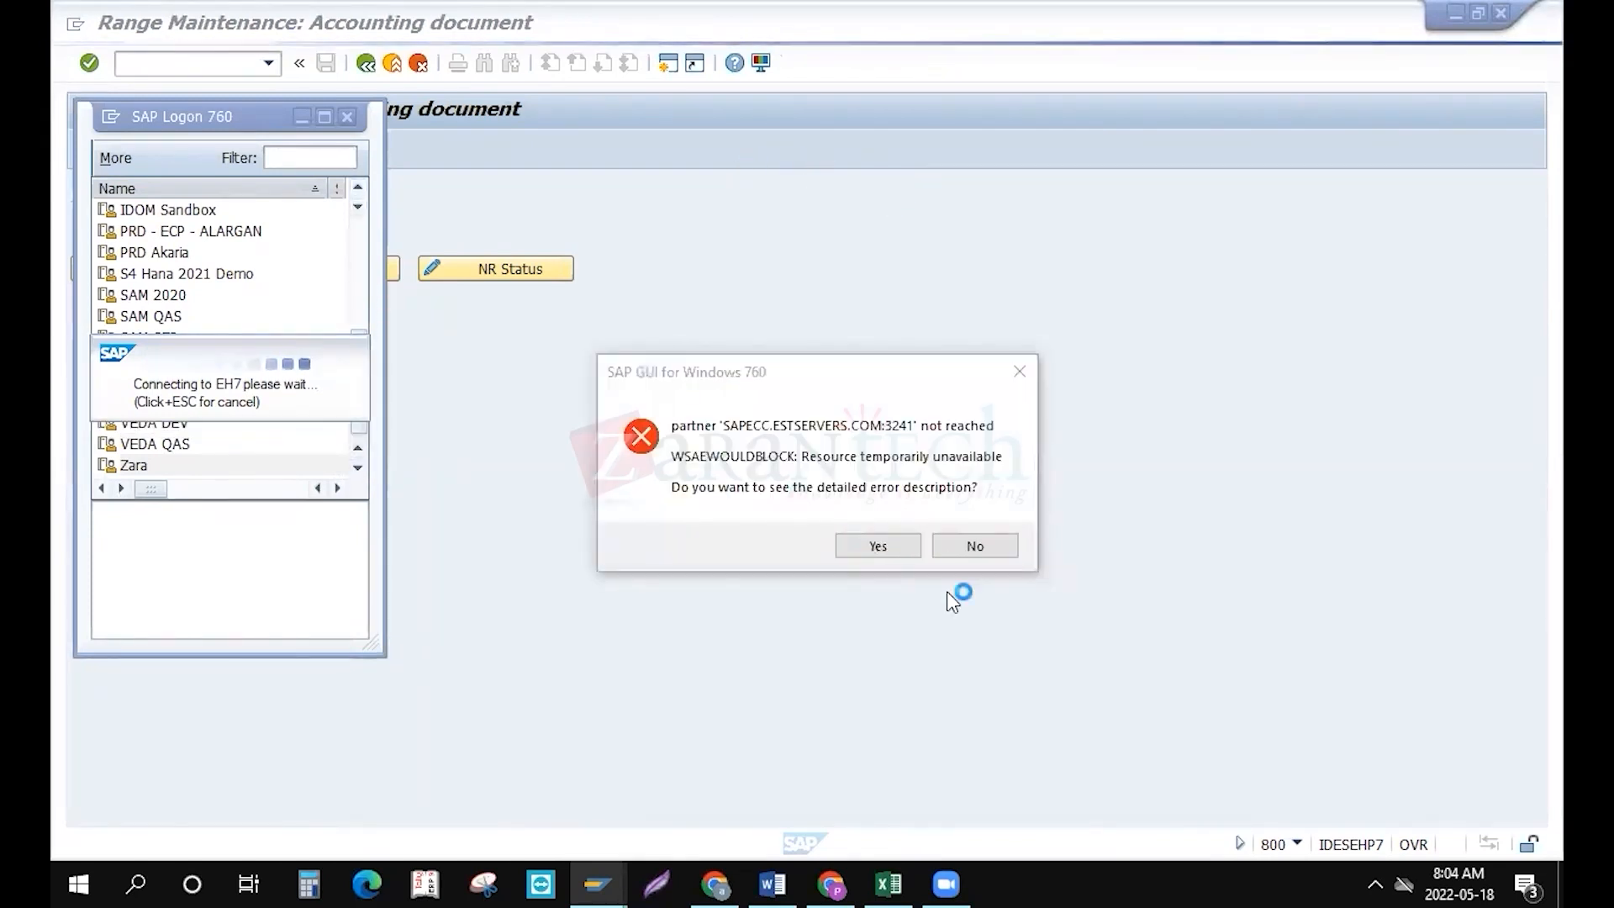
pyautogui.click(972, 545)
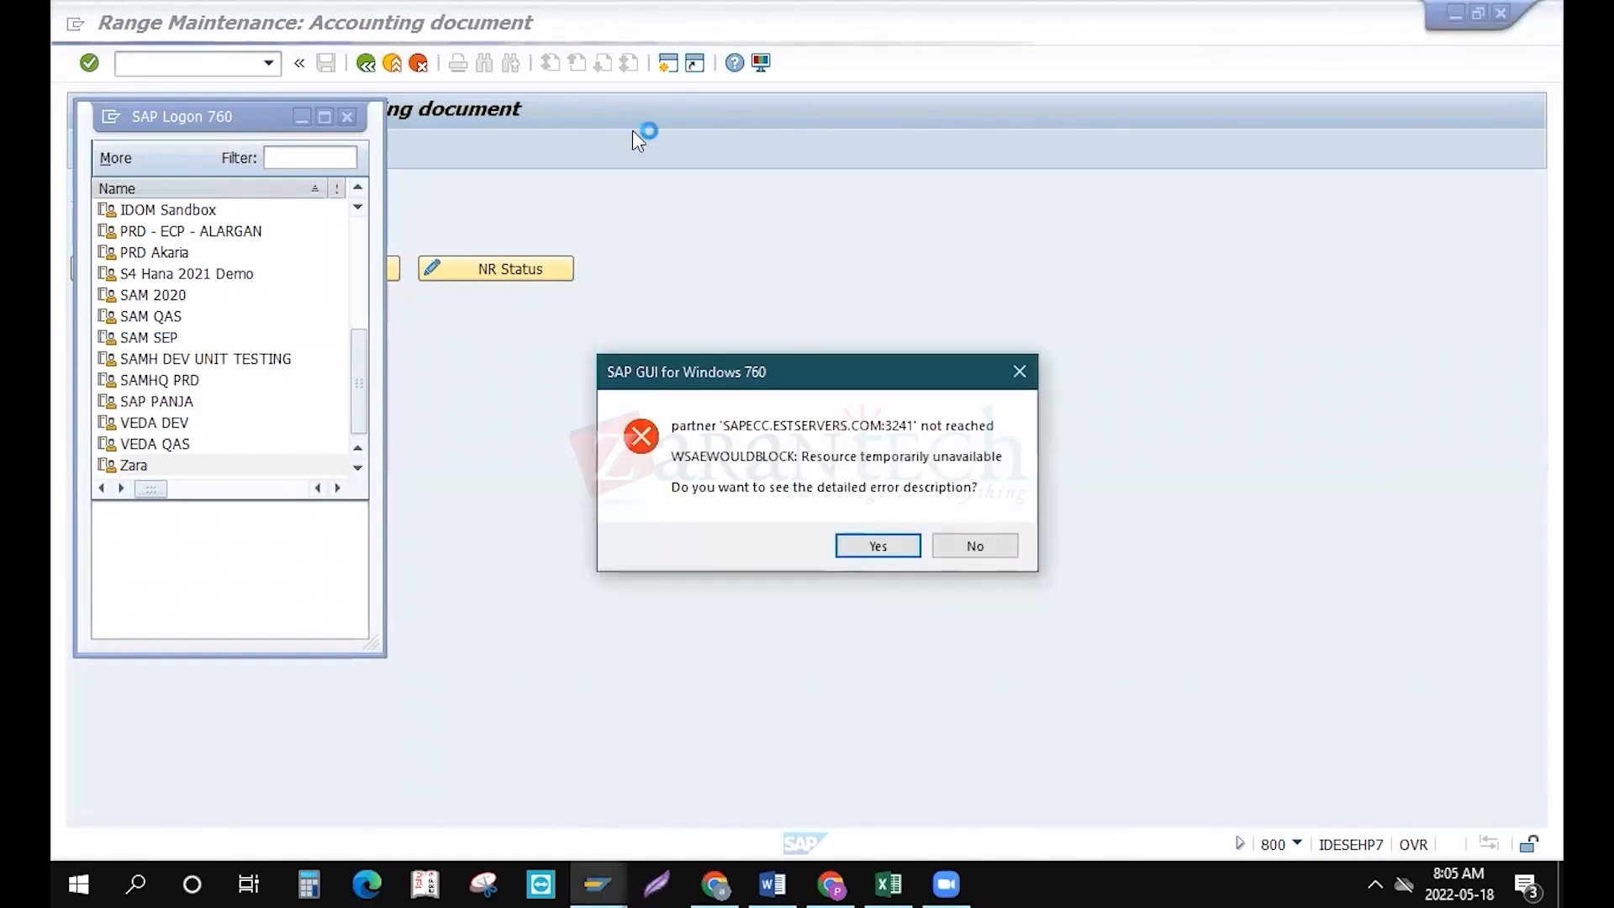
pyautogui.click(966, 551)
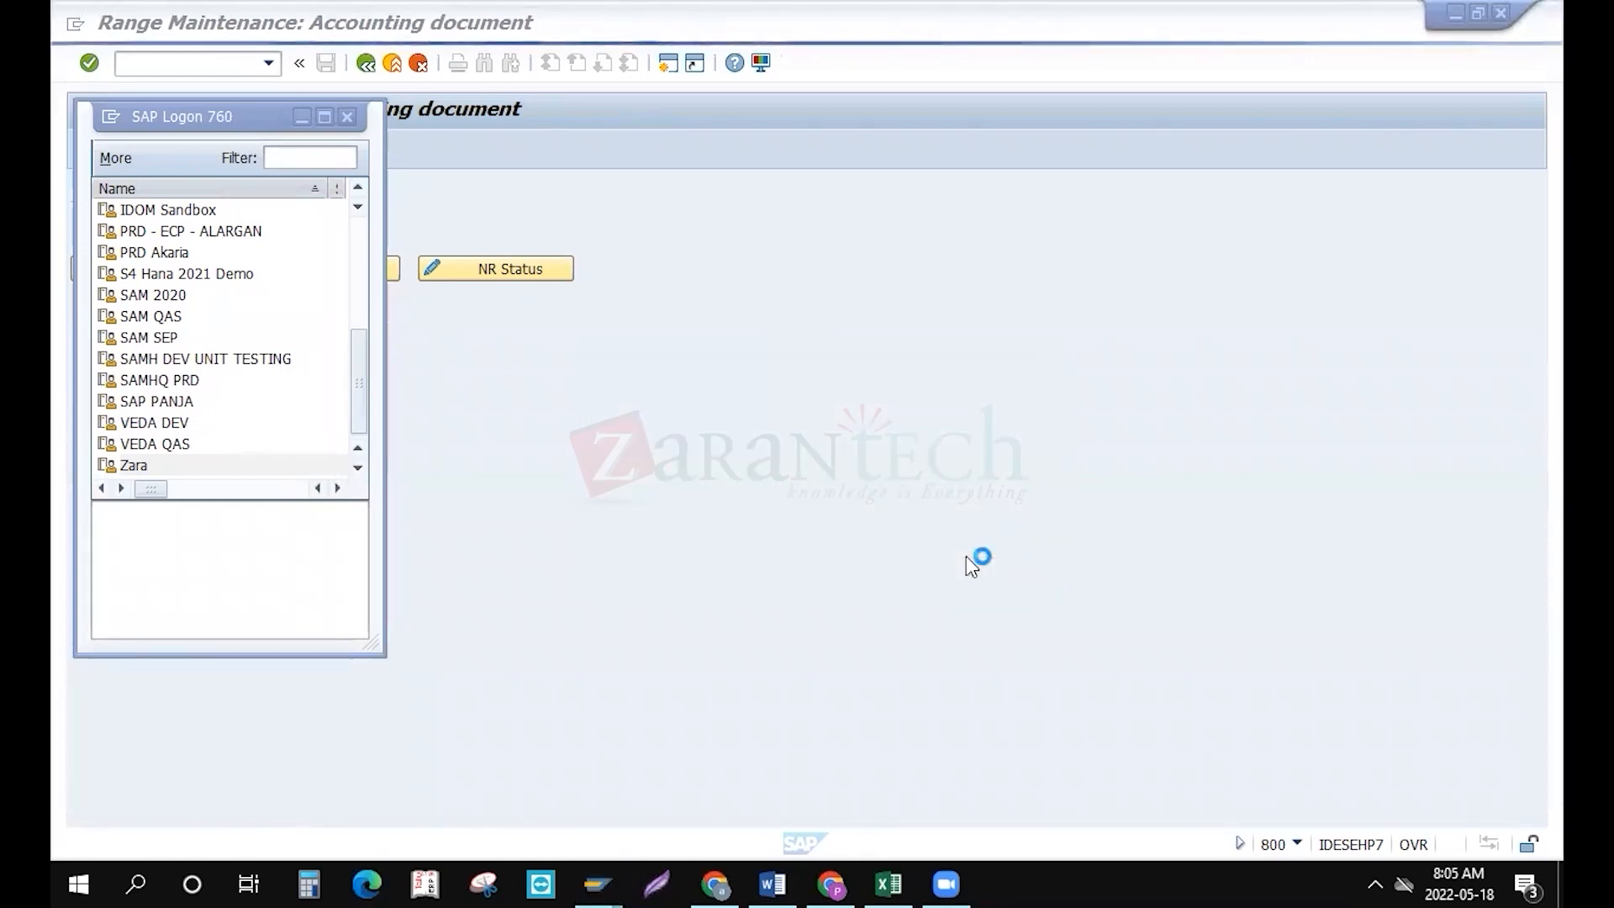
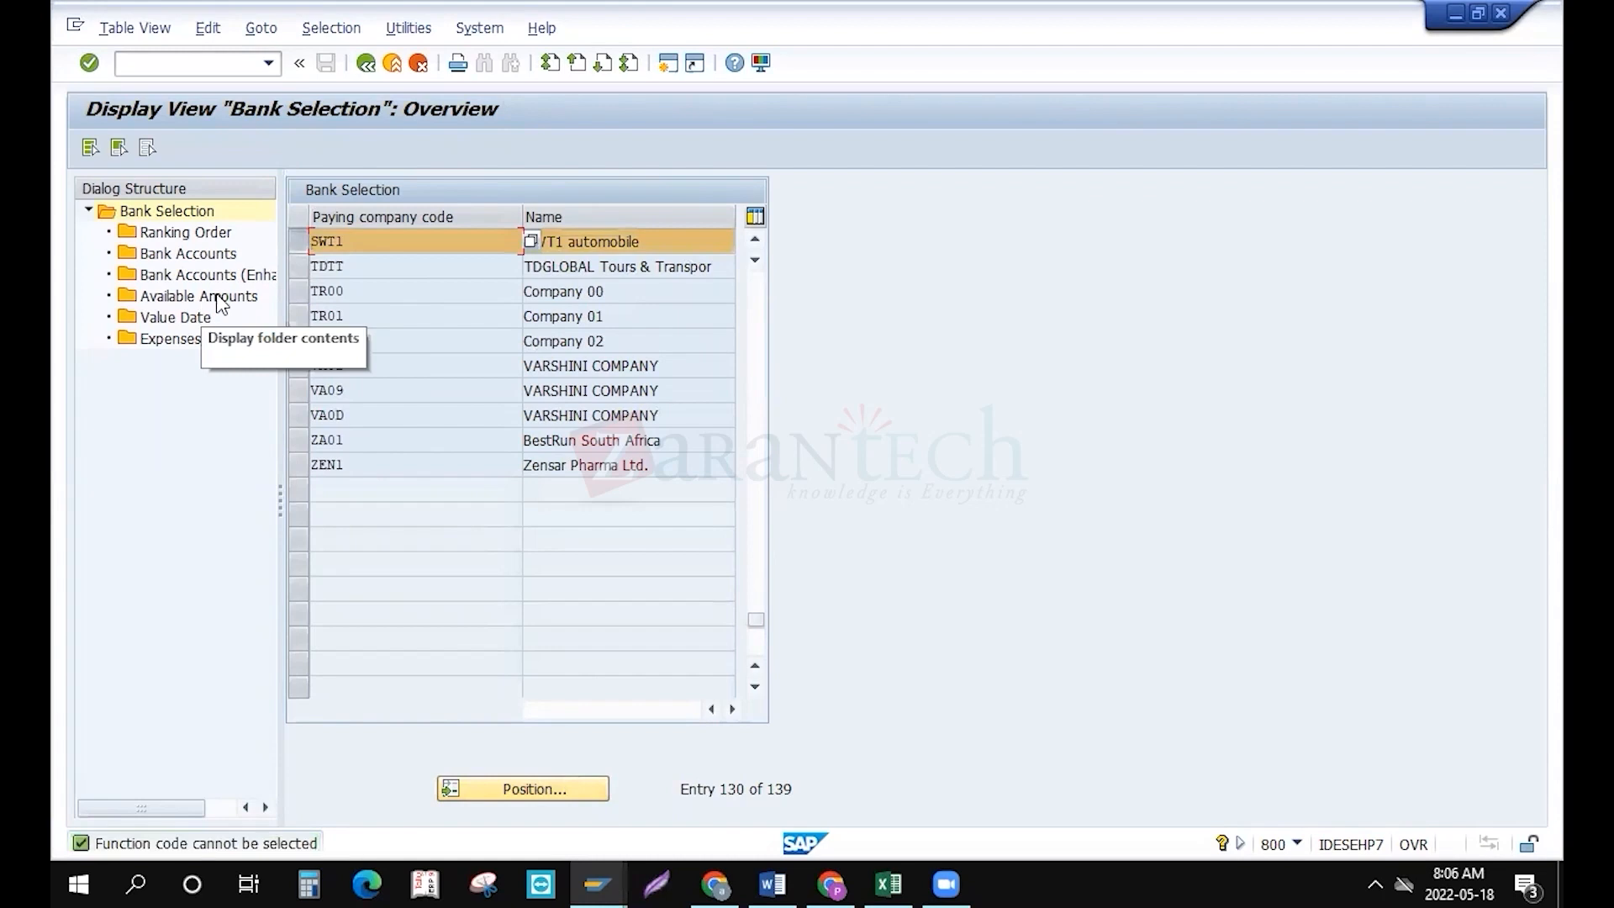
# Set the amount available for outgoing payments to 100000000 in SWT1's BOA entry and save it to the proposed customizing request
pyautogui.click(694, 294)
pyautogui.press('BackSpace')
pyautogui.press('BackSpace')
pyautogui.press('BackSpace')
pyautogui.press('BackSpace')
pyautogui.press('BackSpace')
pyautogui.press('BackSpace')
pyautogui.press('BackSpace')
pyautogui.press('BackSpace')
pyautogui.press('BackSpace')
pyautogui.press('BackSpace')
pyautogui.write('100000')
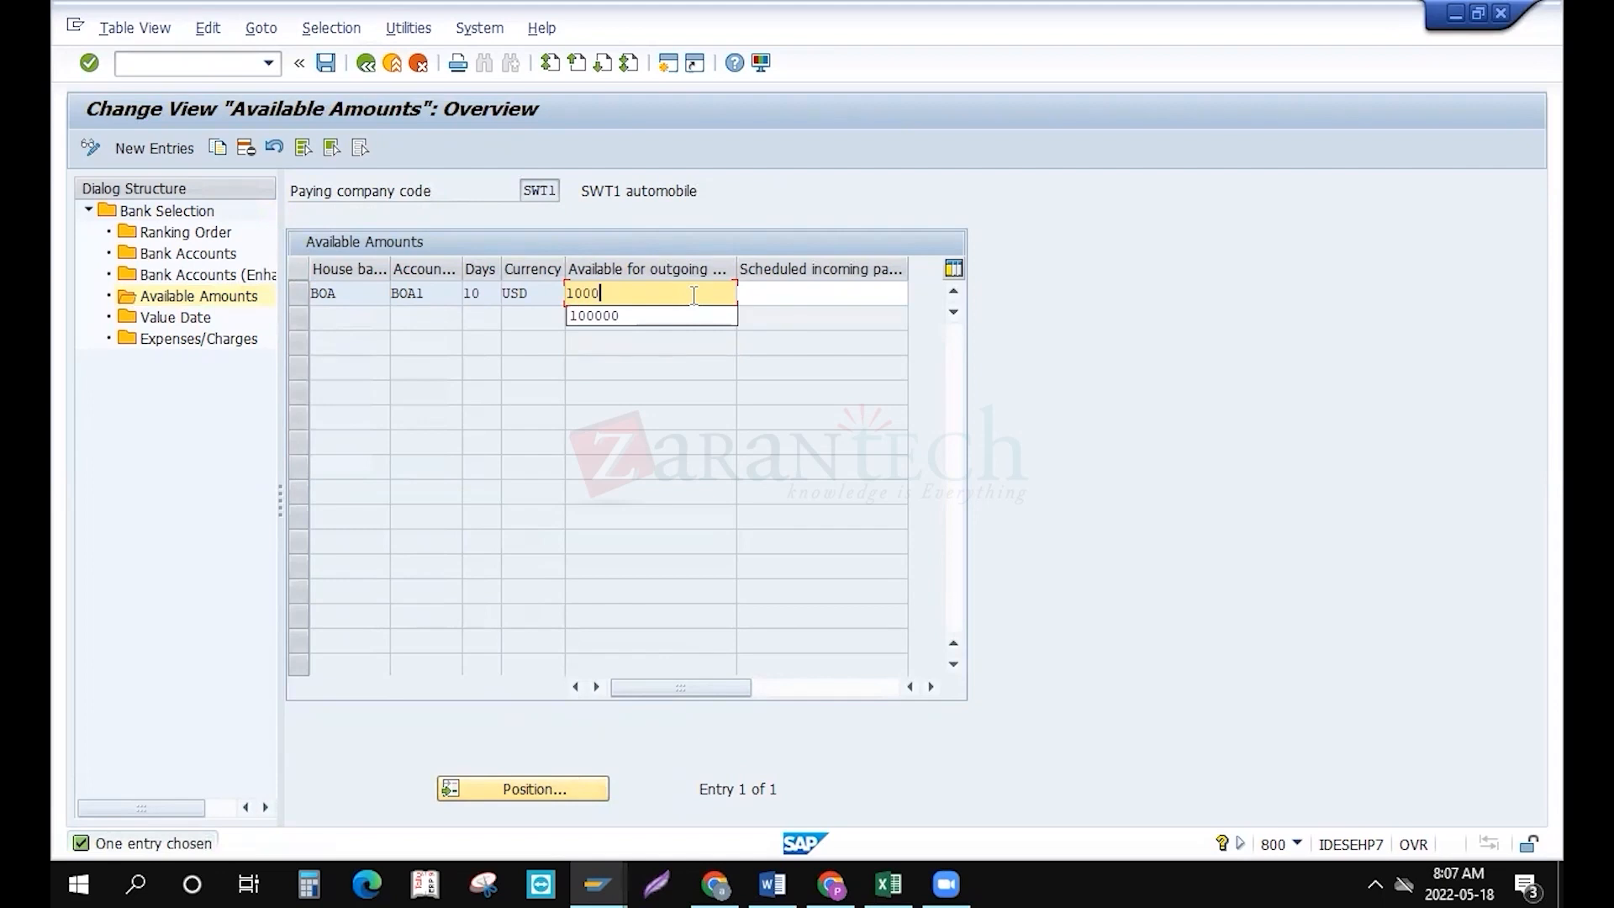
pyautogui.write('000')
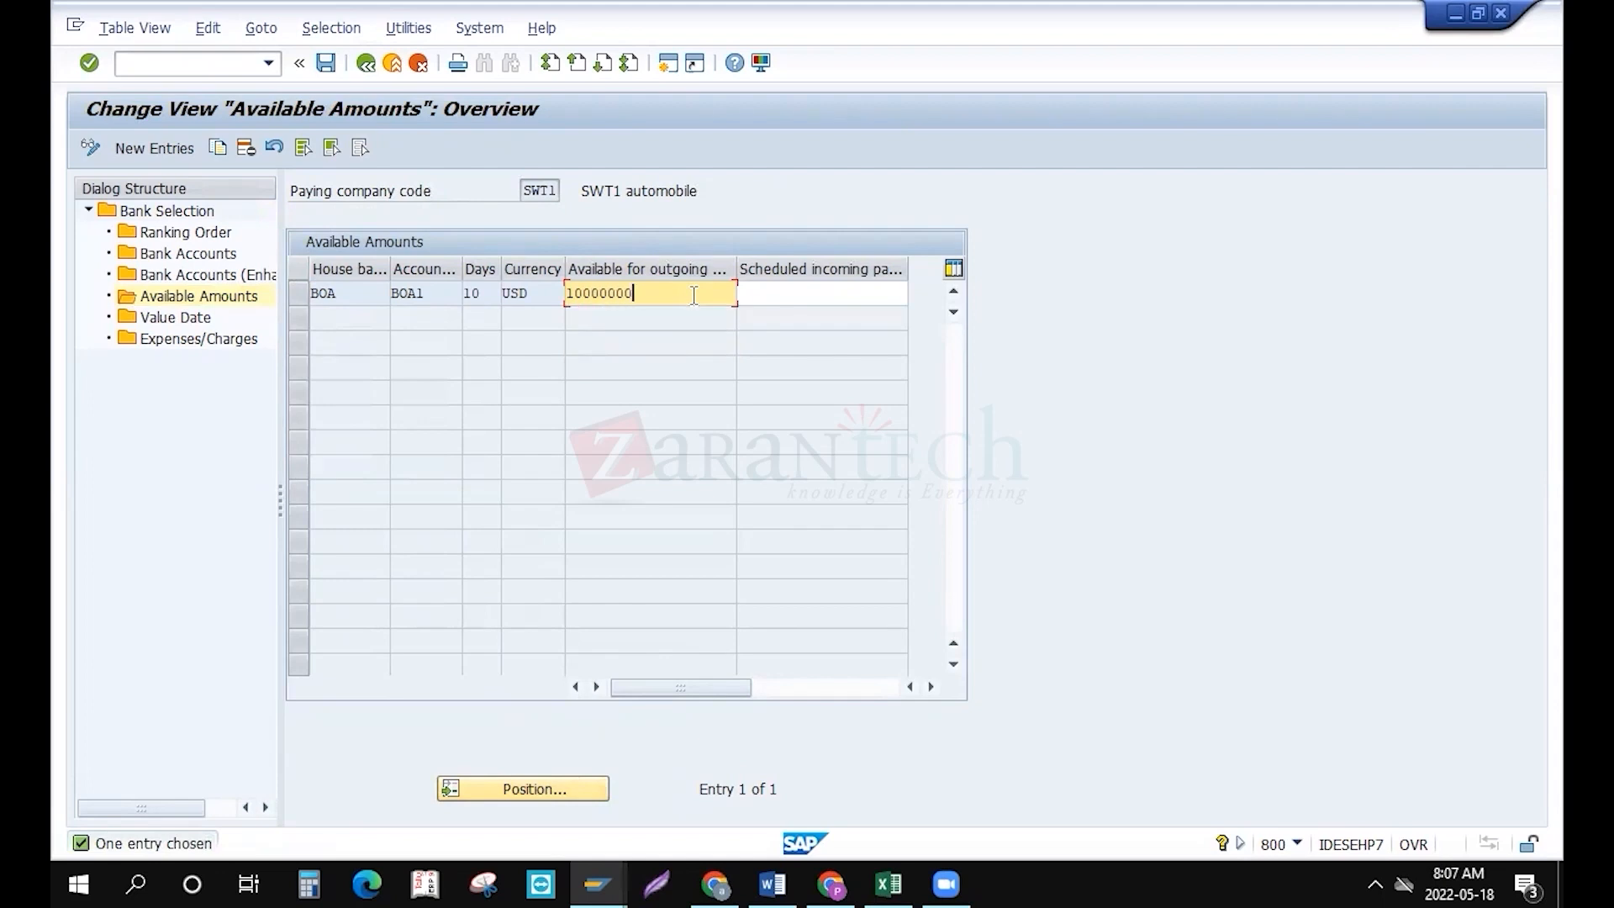
pyautogui.press('Return')
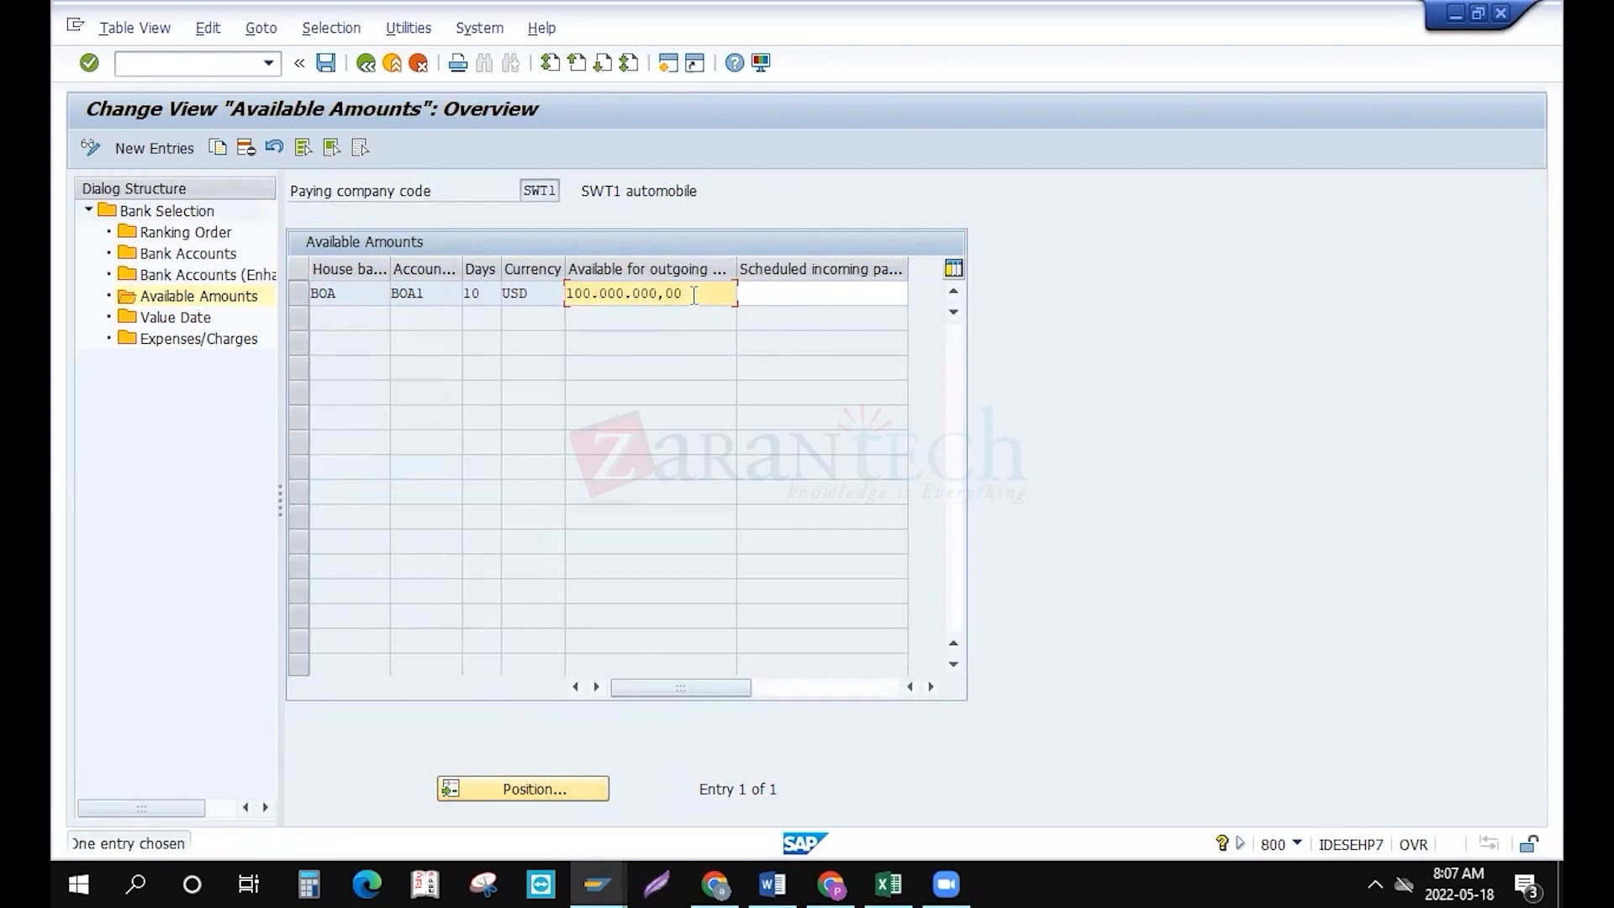
pyautogui.hotkey('ctrl', 's')
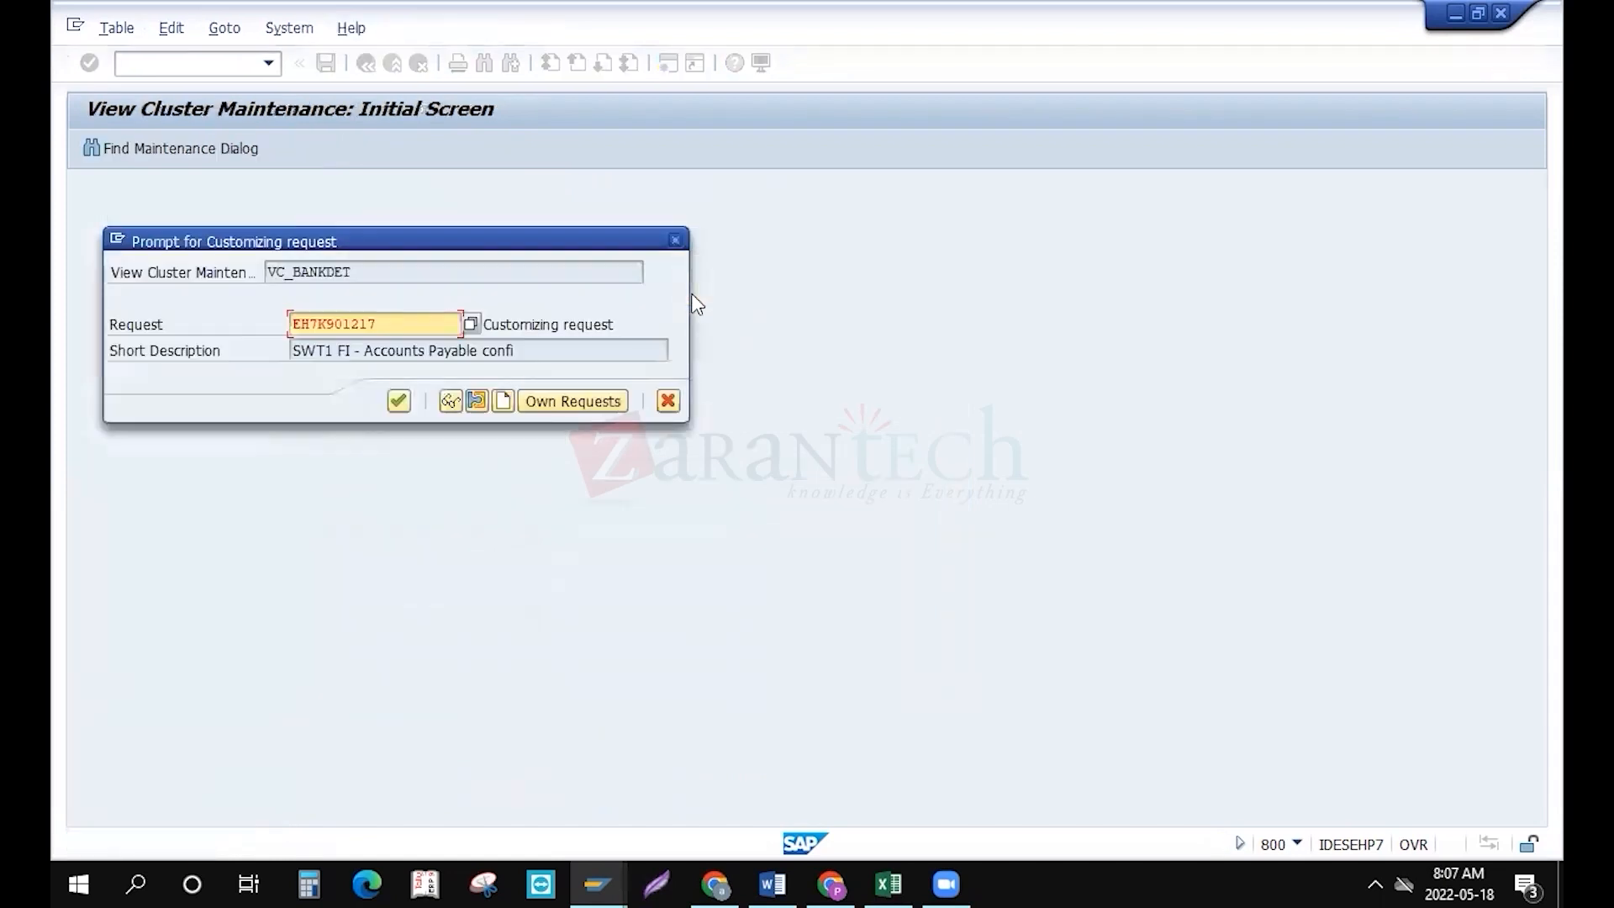
pyautogui.click(407, 407)
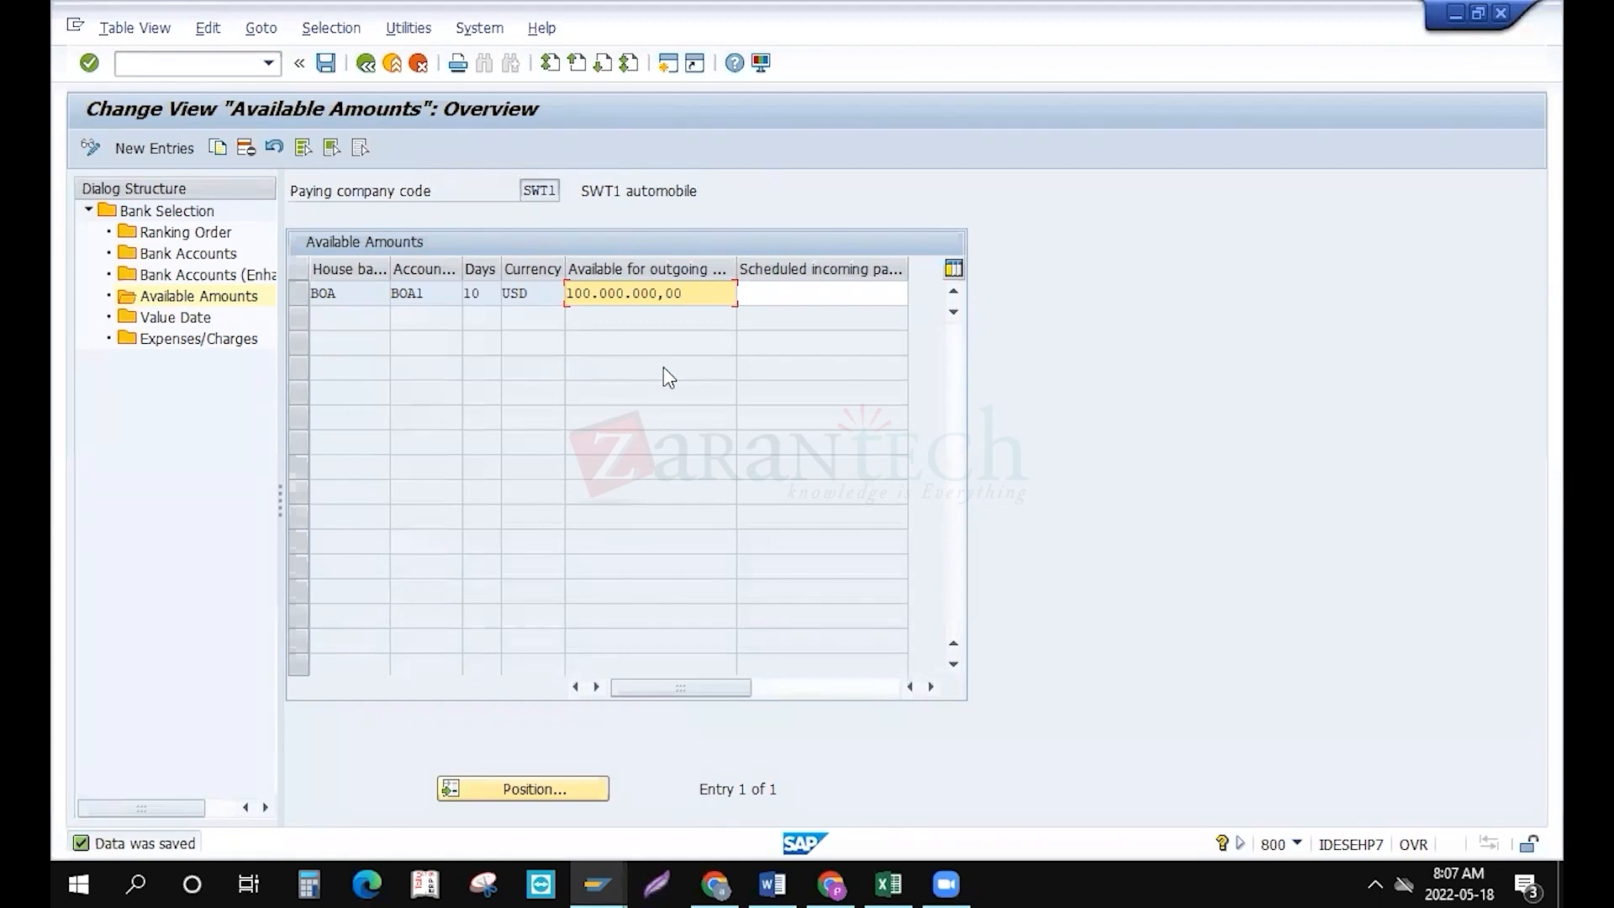
# Delete the BOA available amounts entry for SWT1
pyautogui.click(485, 294)
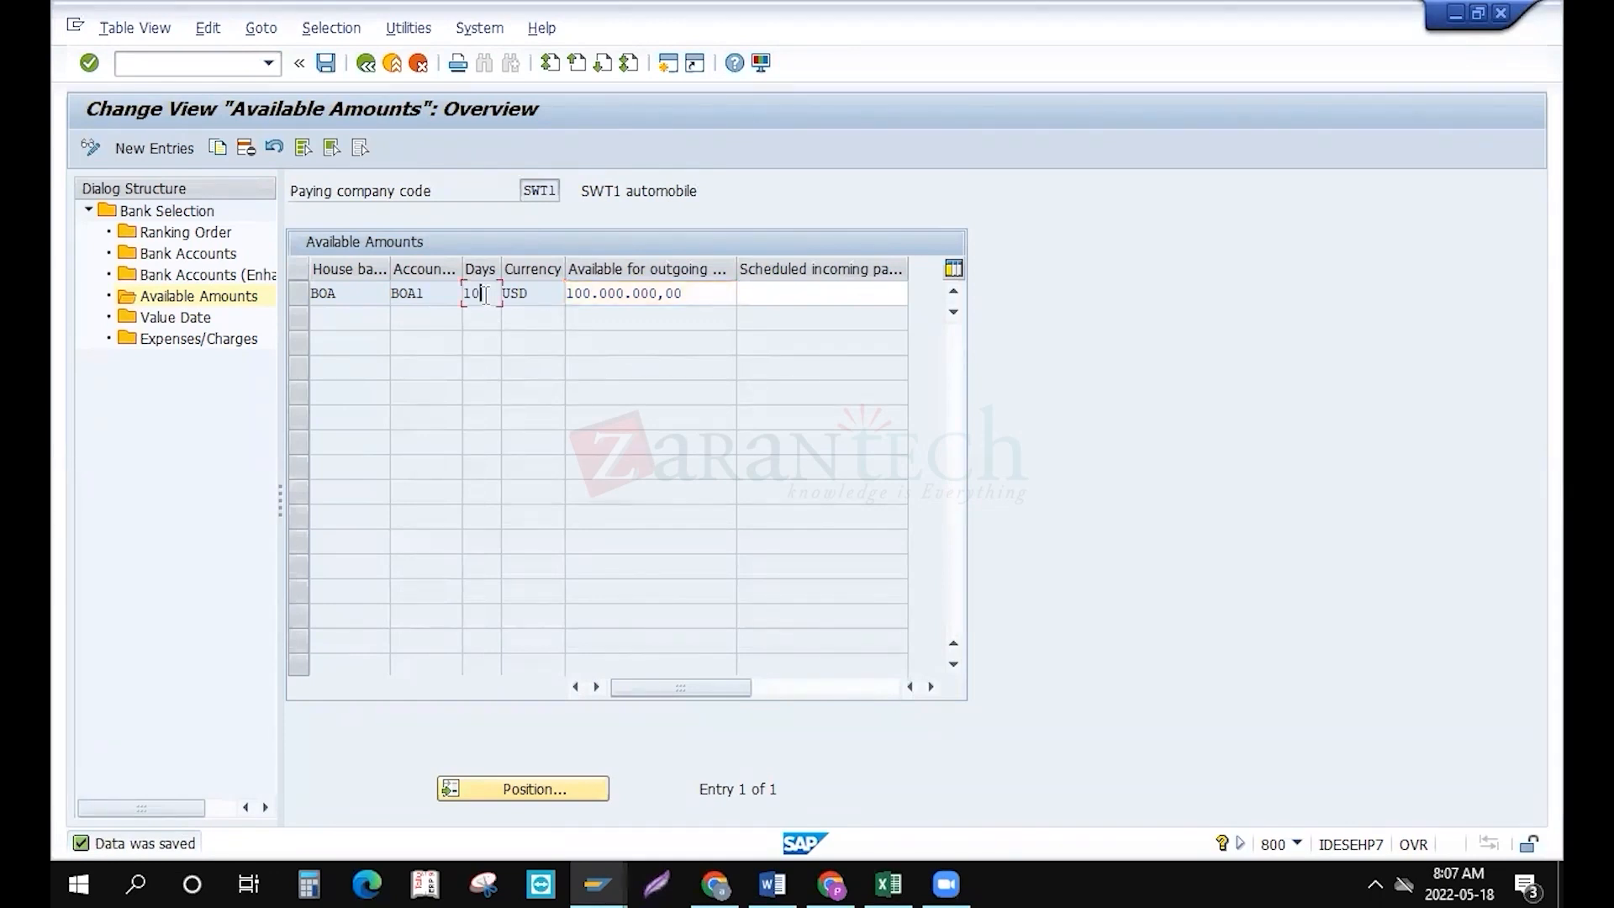
pyautogui.click(309, 292)
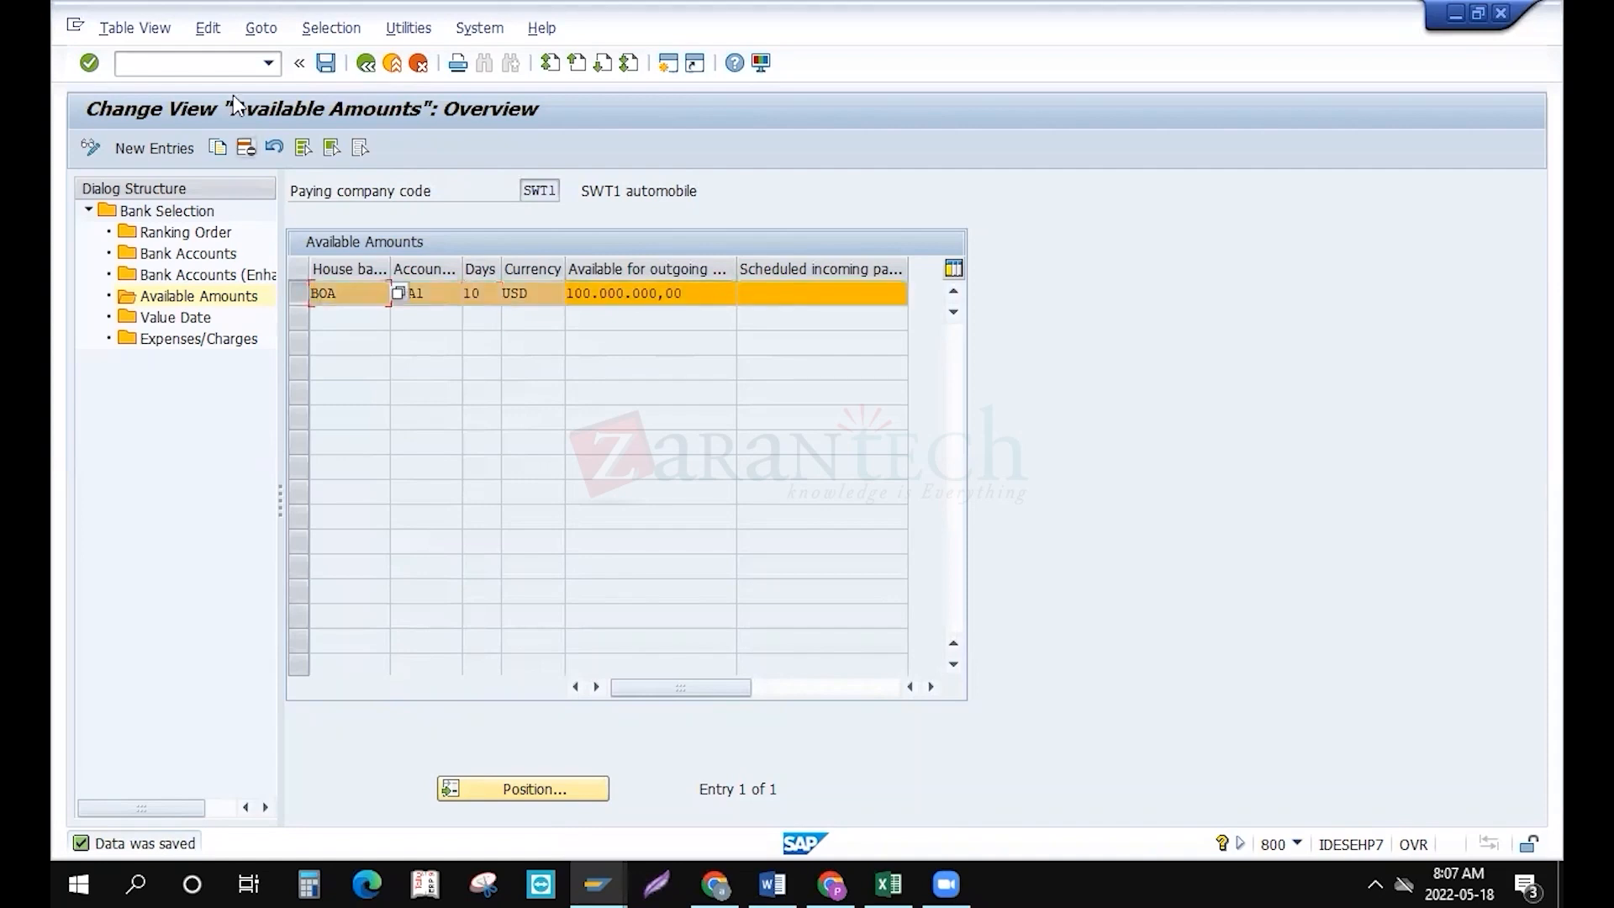
pyautogui.click(246, 150)
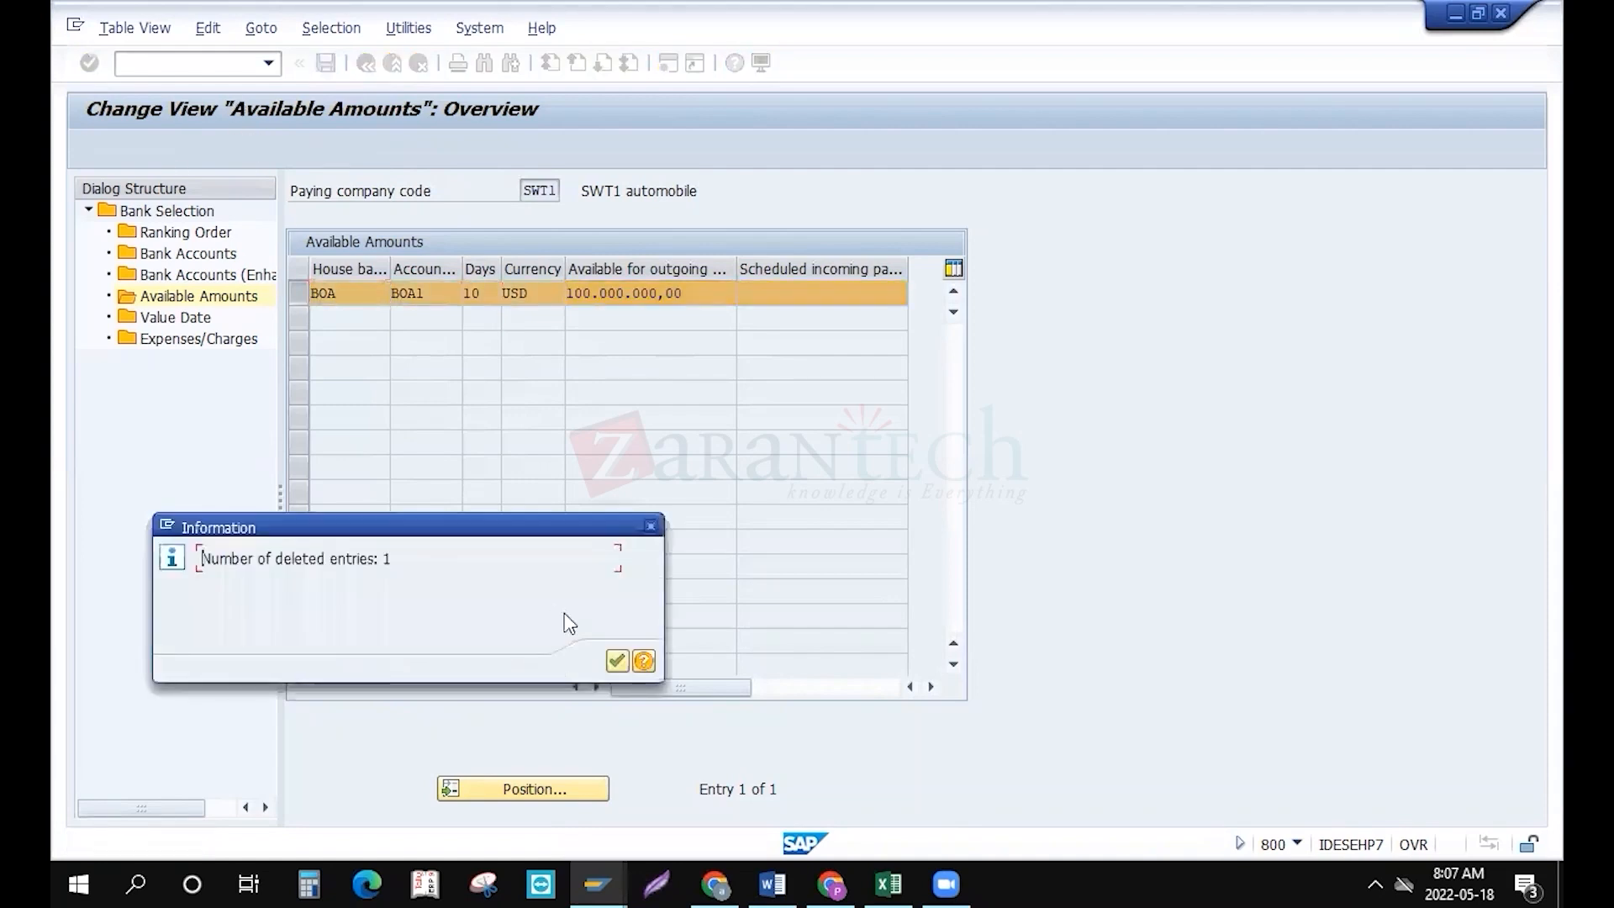
pyautogui.click(615, 660)
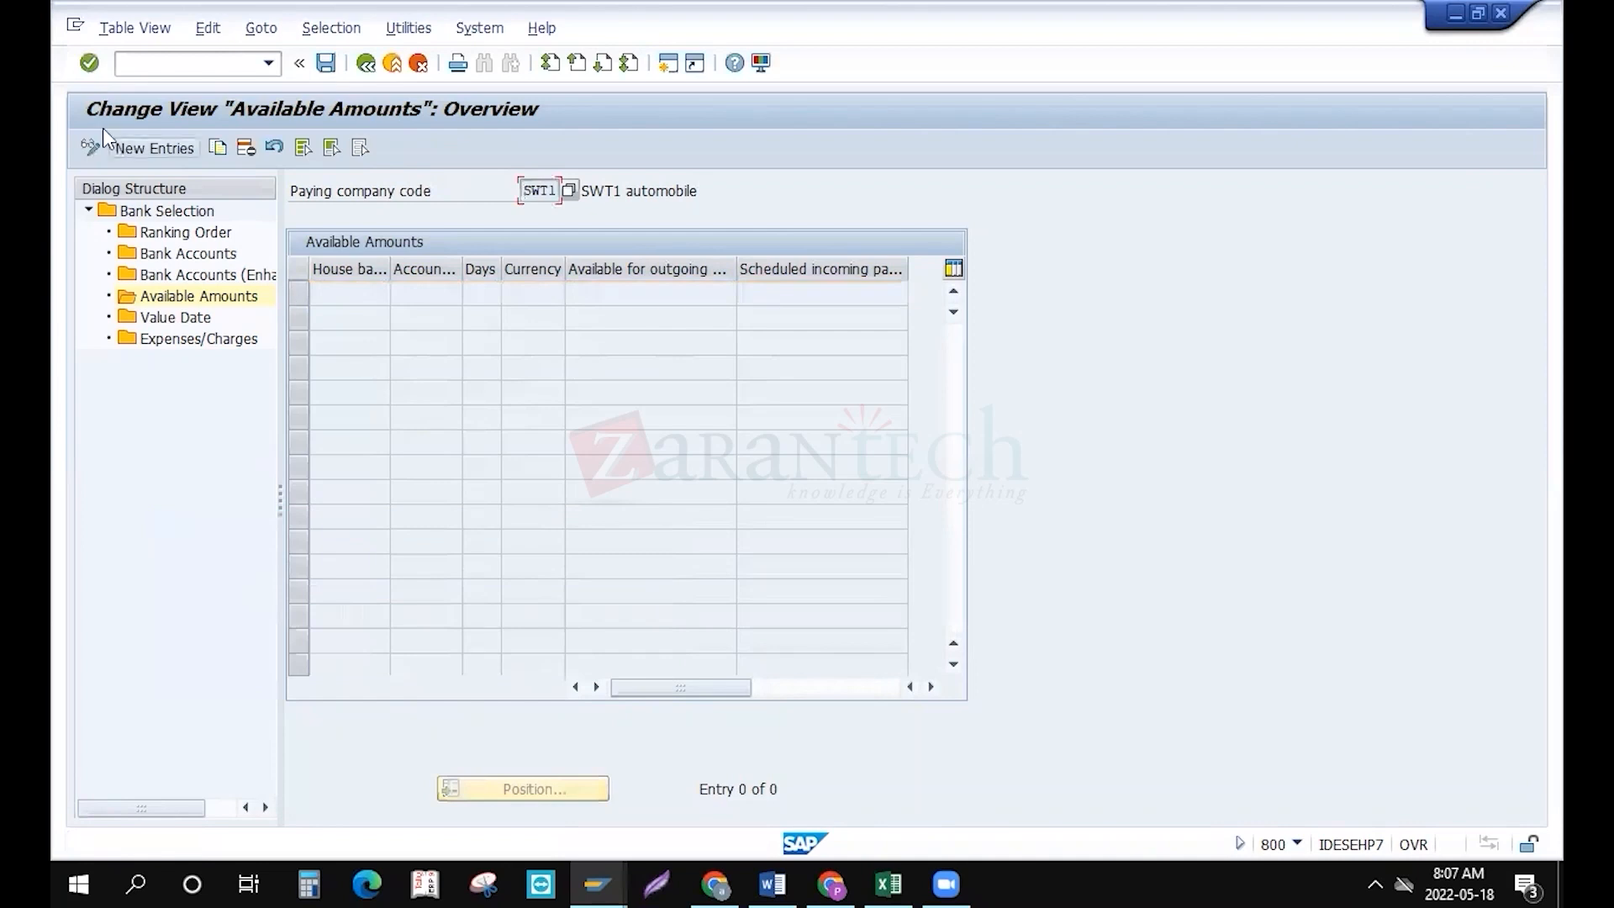
# Start a new available amounts entry for SWT1 with house bank BOA, account ID BOA1 and 999 days
pyautogui.click(135, 148)
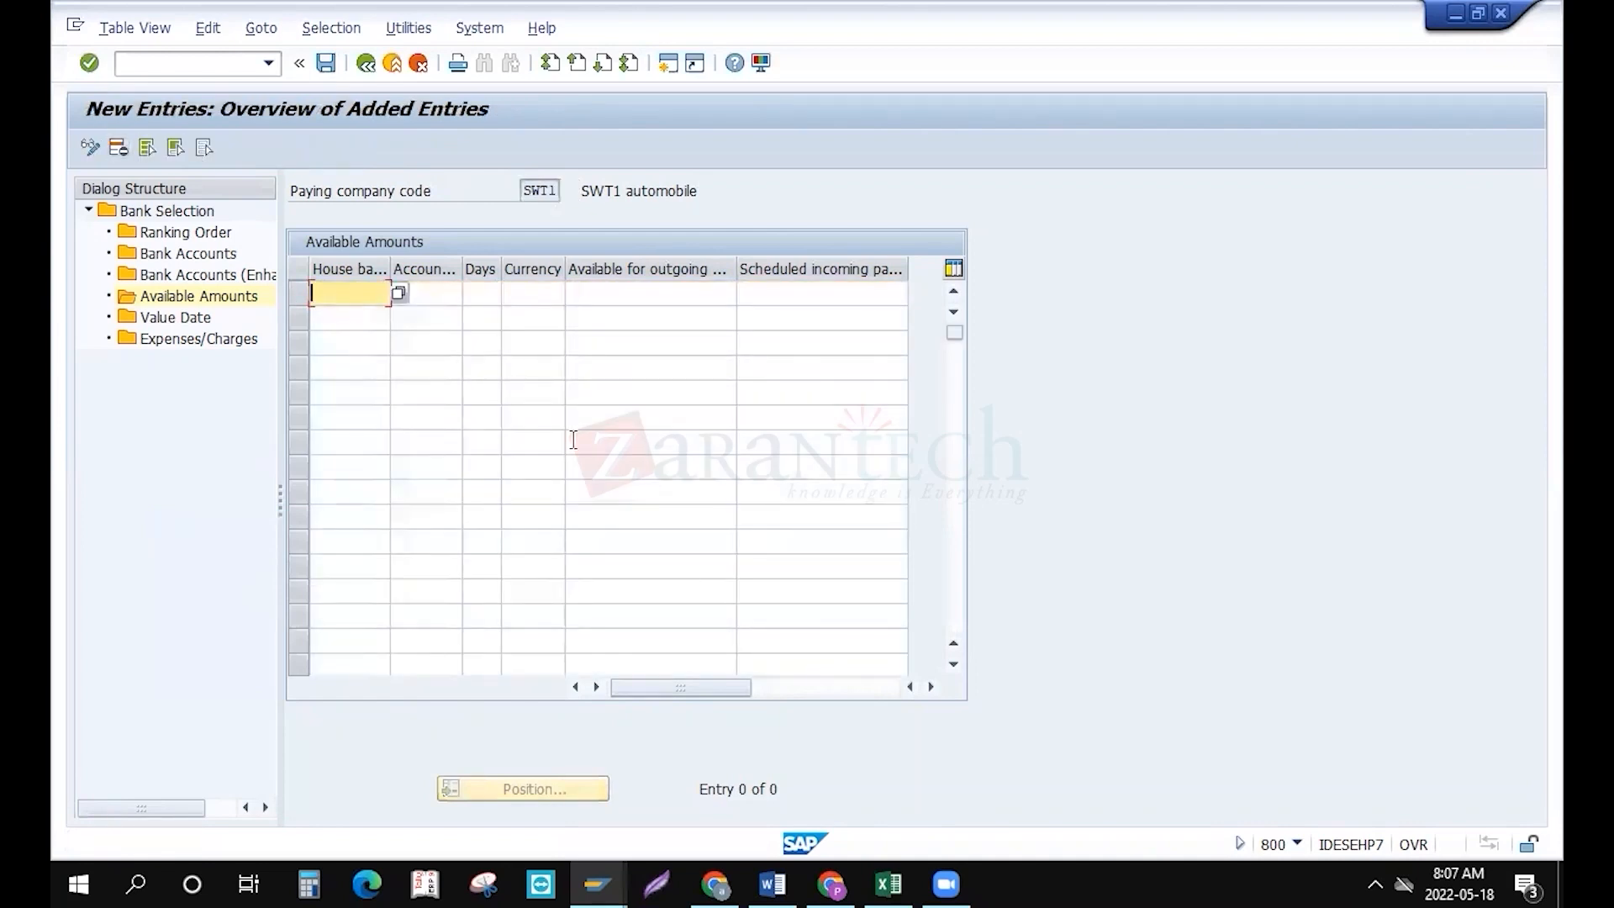
pyautogui.press('Down')
pyautogui.press('Tab')
pyautogui.press('space')
pyautogui.press('Down')
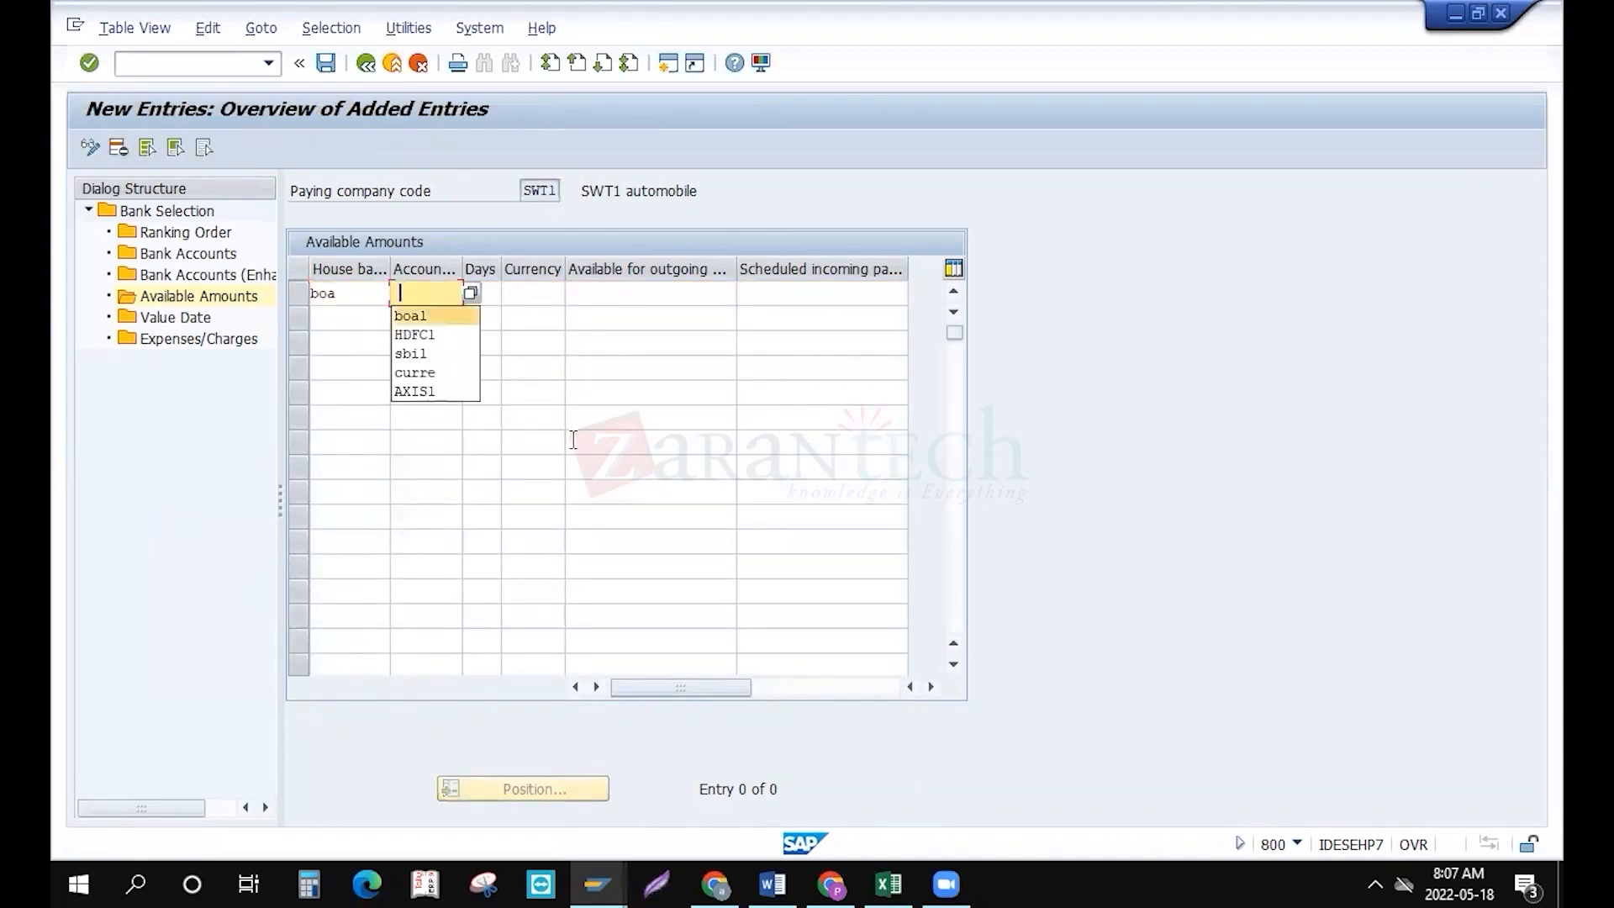
pyautogui.press('Tab')
pyautogui.write('999')
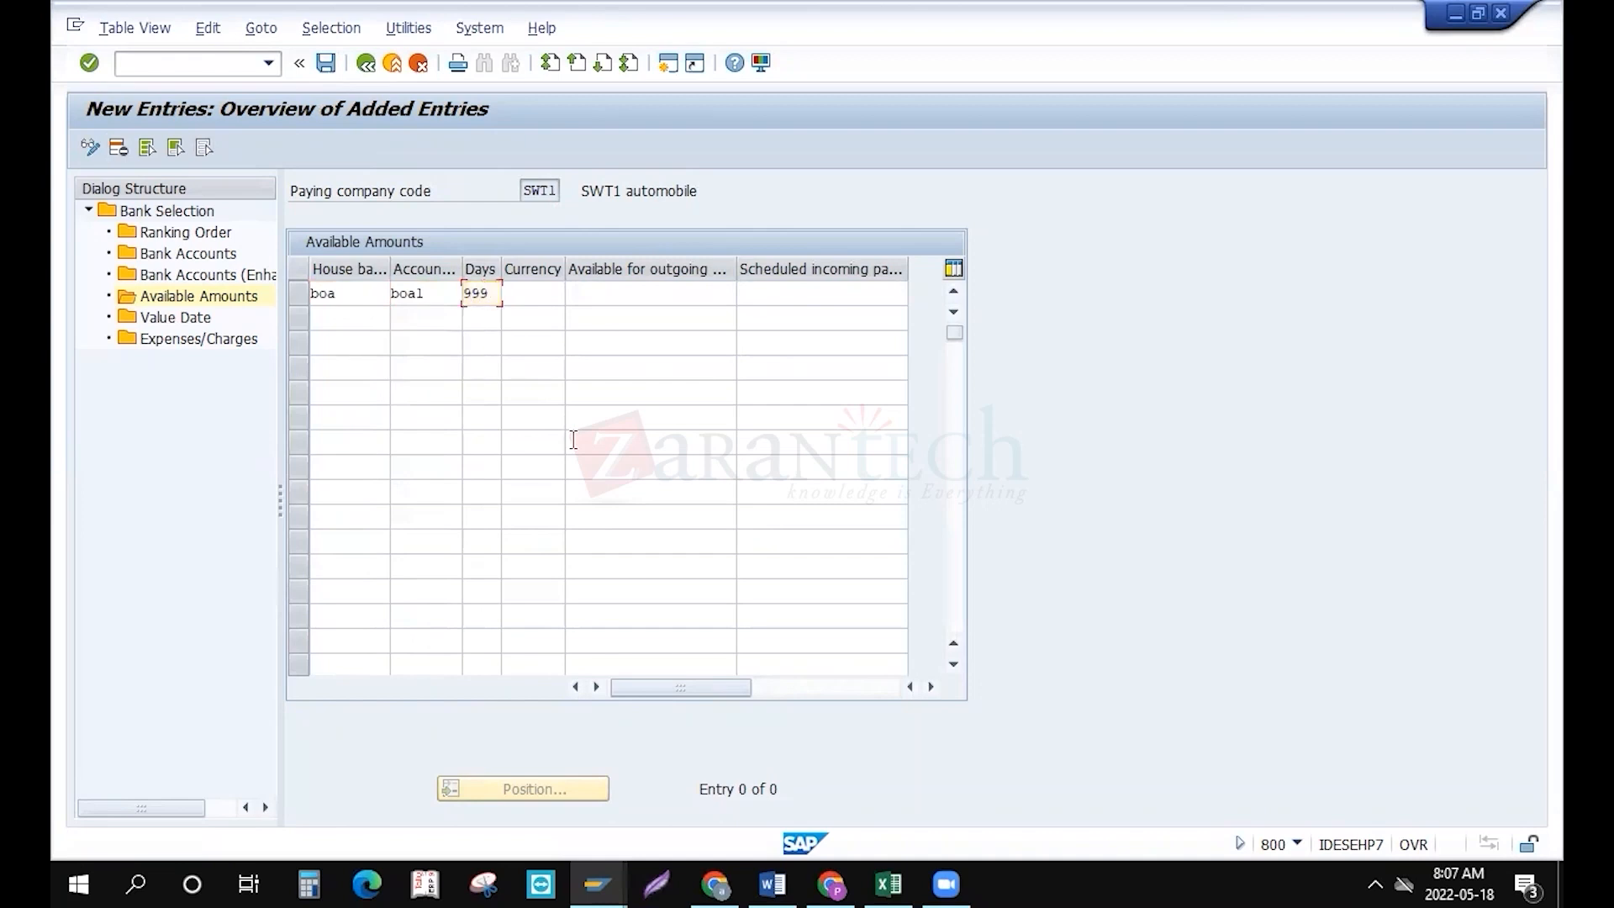
pyautogui.press('Tab')
pyautogui.write('USd')
pyautogui.press('Tab')
pyautogui.write('99999999')
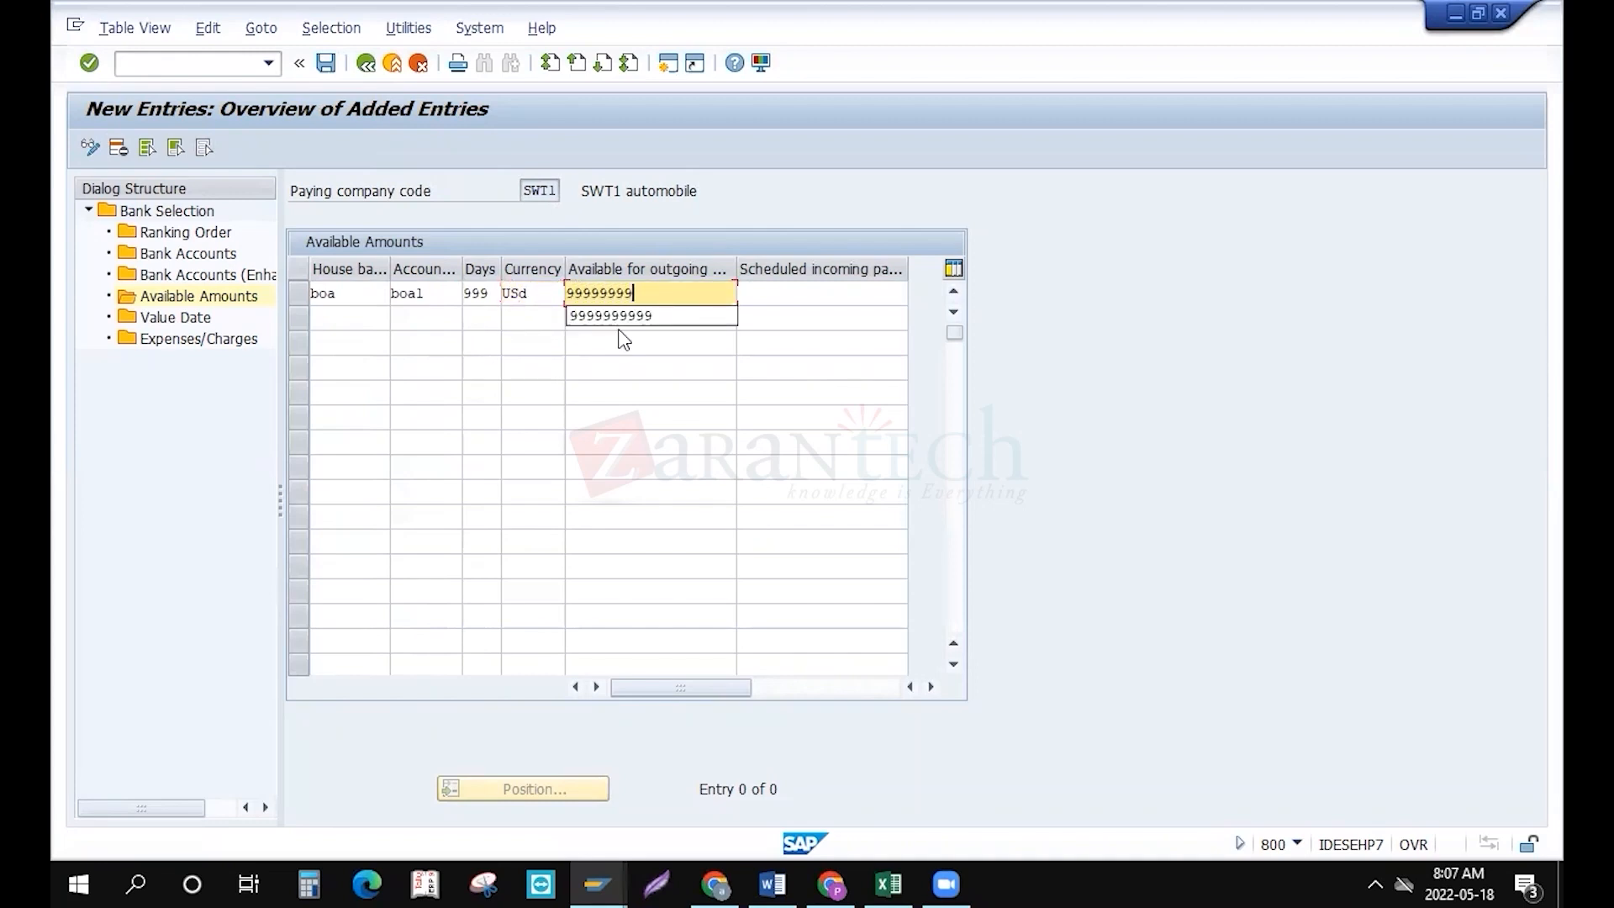
pyautogui.write('99')
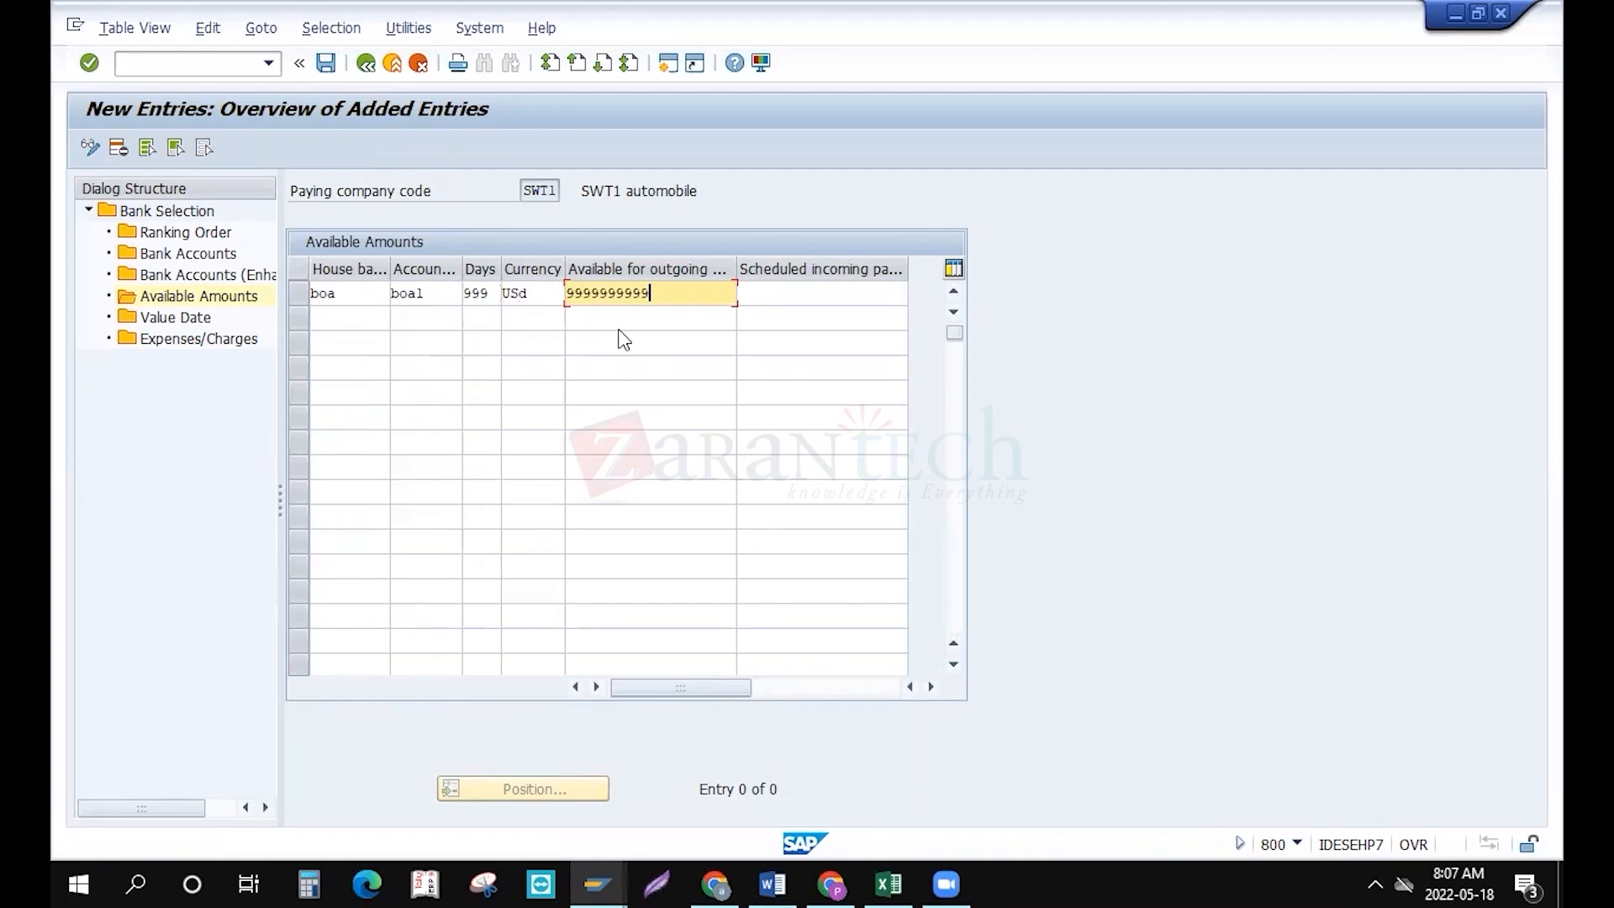
pyautogui.click(612, 318)
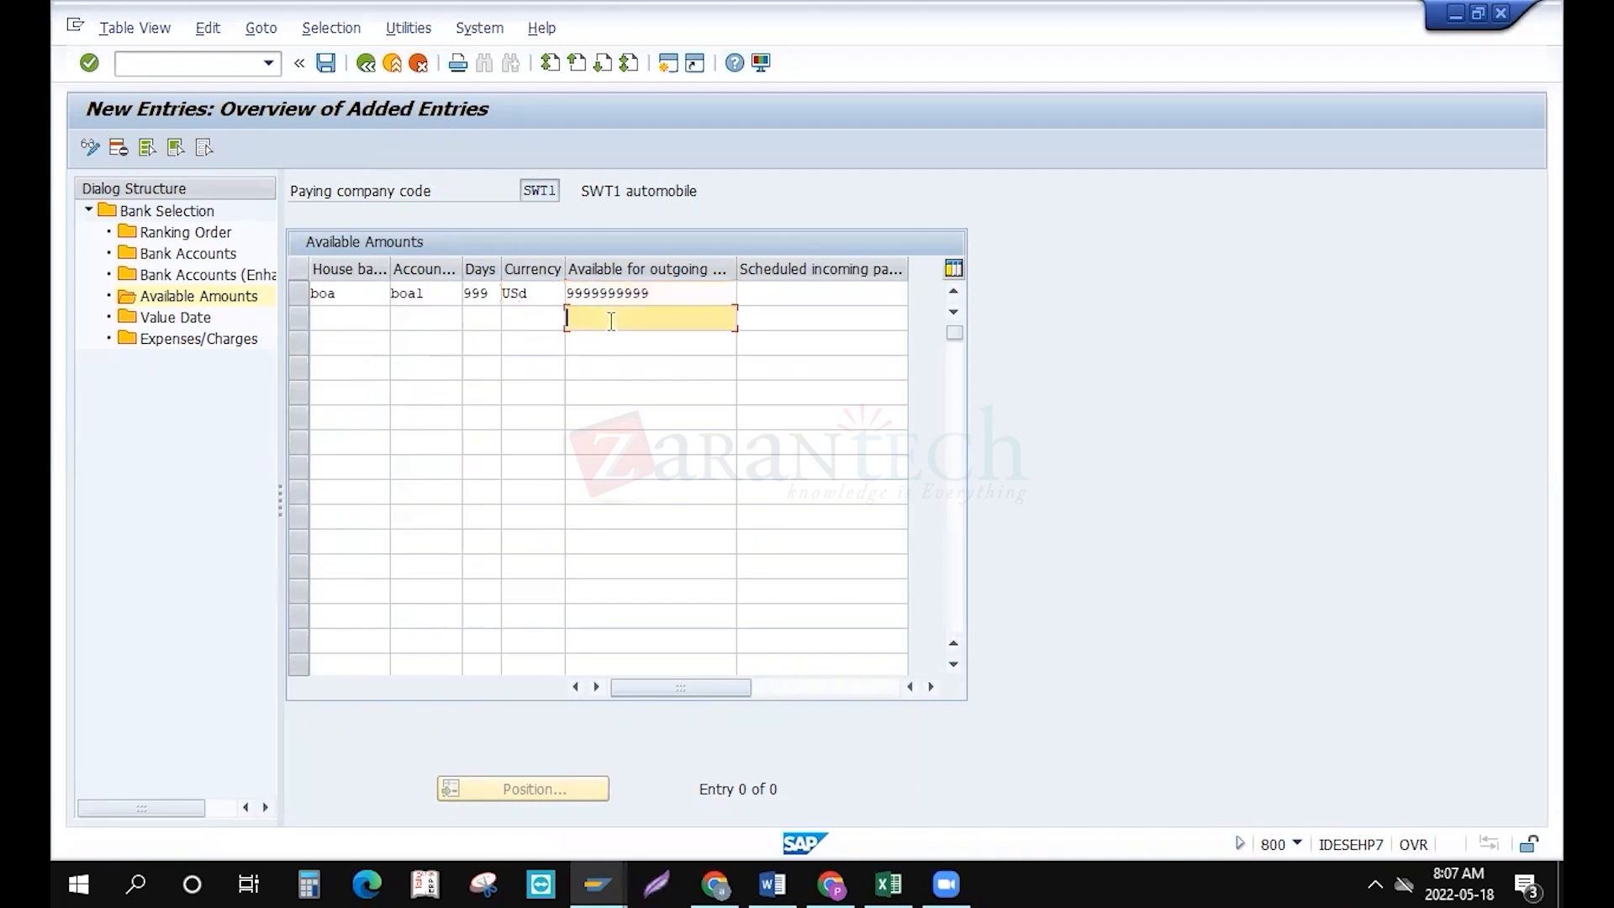
pyautogui.click(496, 293)
pyautogui.click(689, 303)
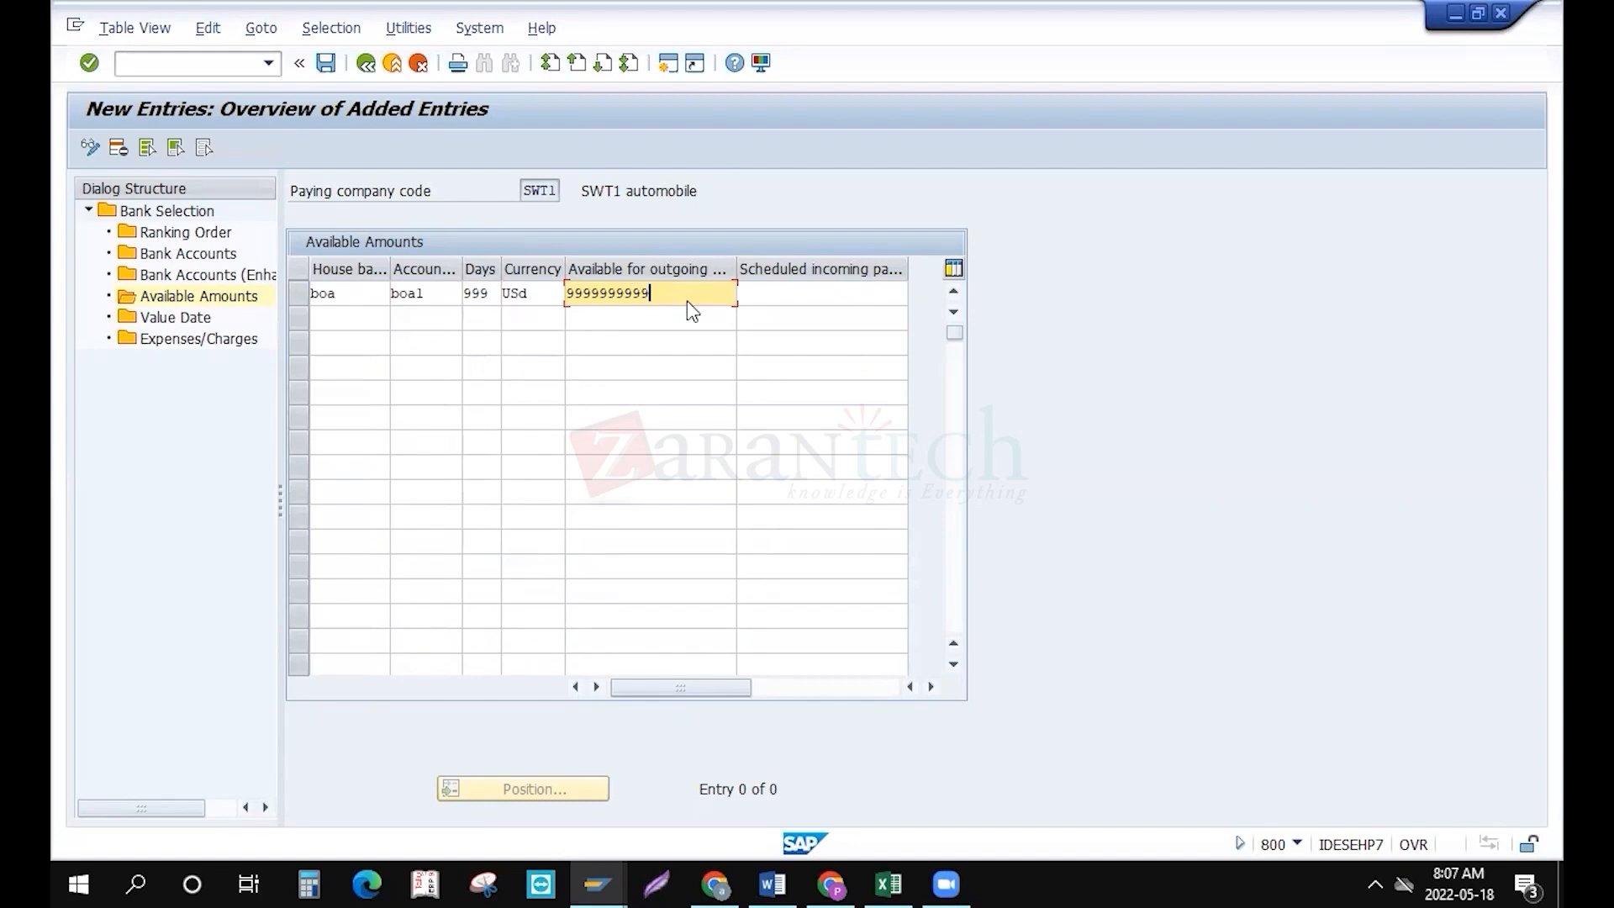
pyautogui.hotkey('ctrl', 's')
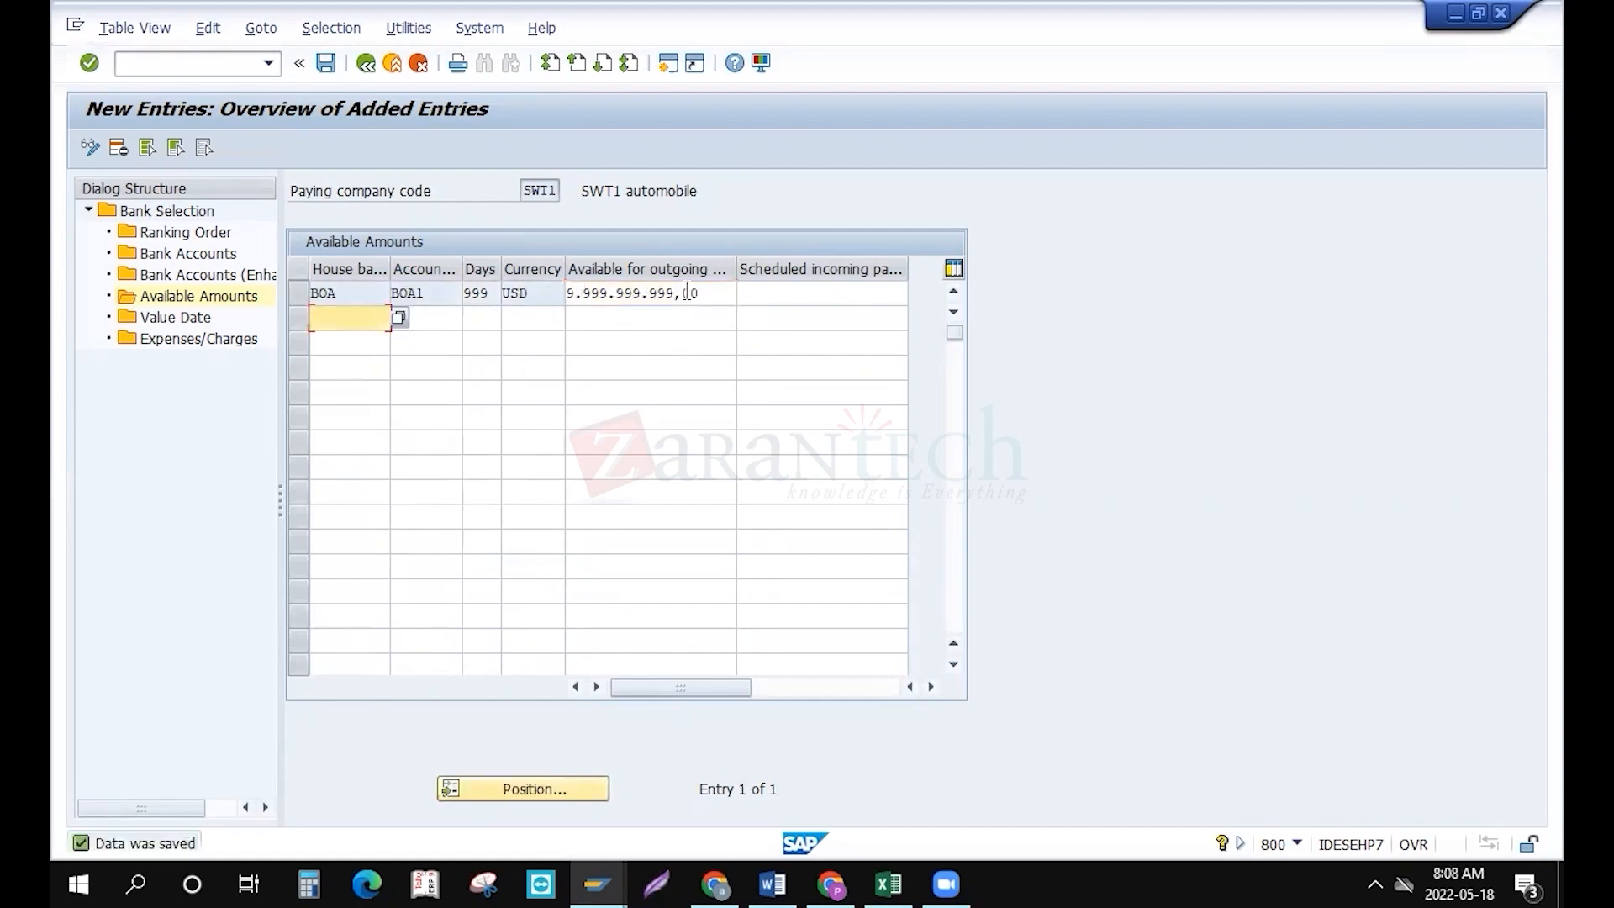
# Leave SWT1's bank determination settings and open the vendor change transaction XK02 in a new session
pyautogui.click(365, 65)
pyautogui.click(365, 65)
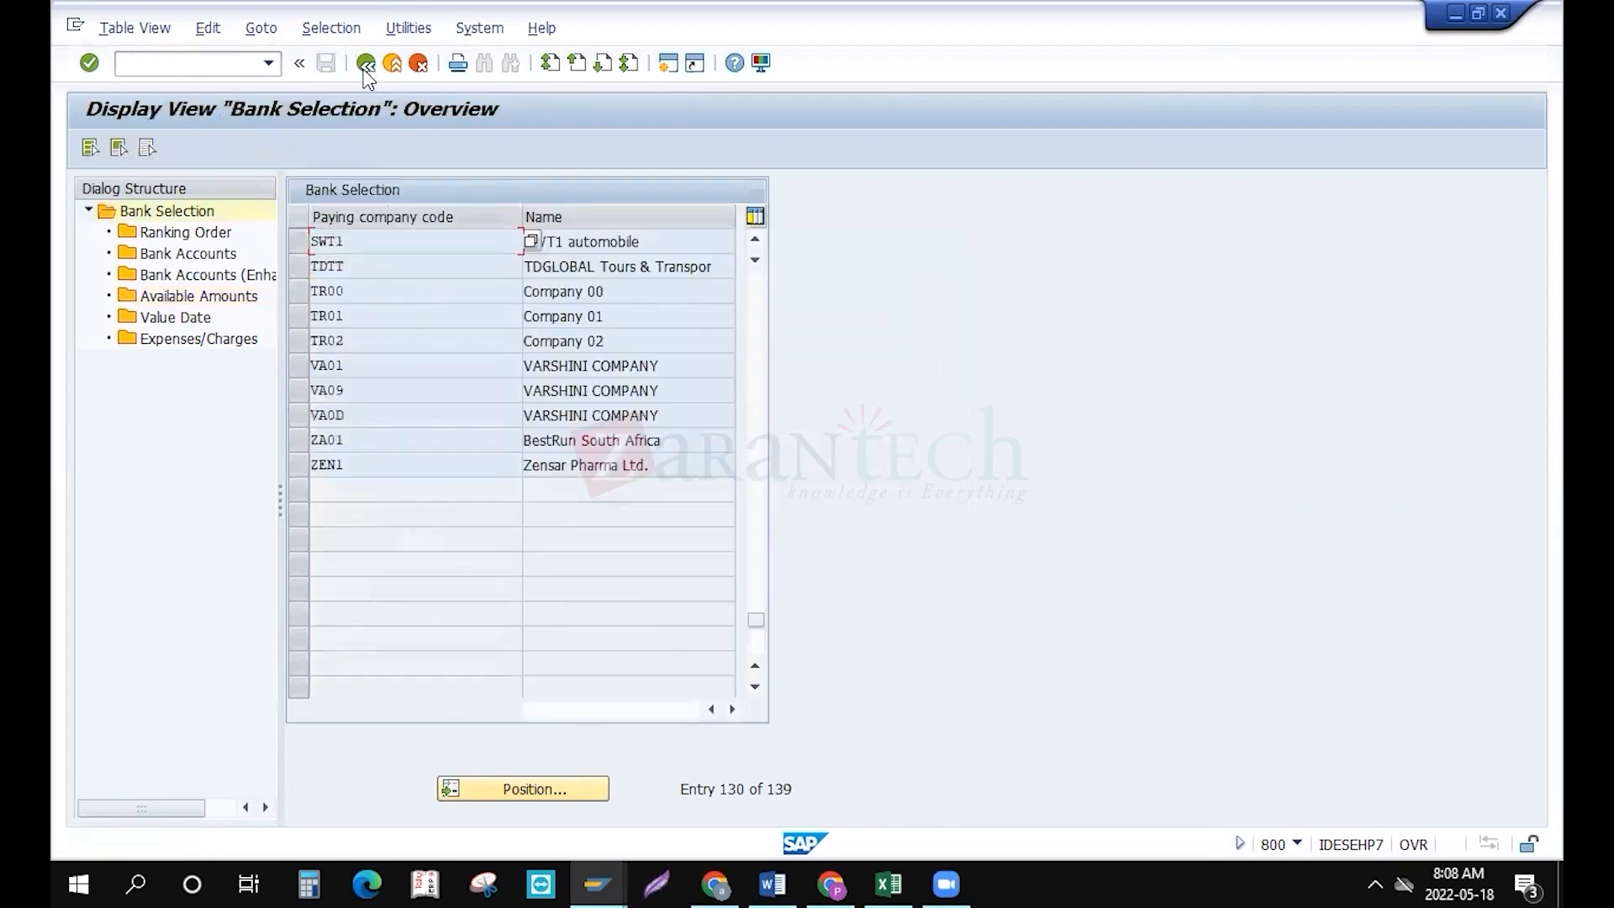
pyautogui.click(365, 65)
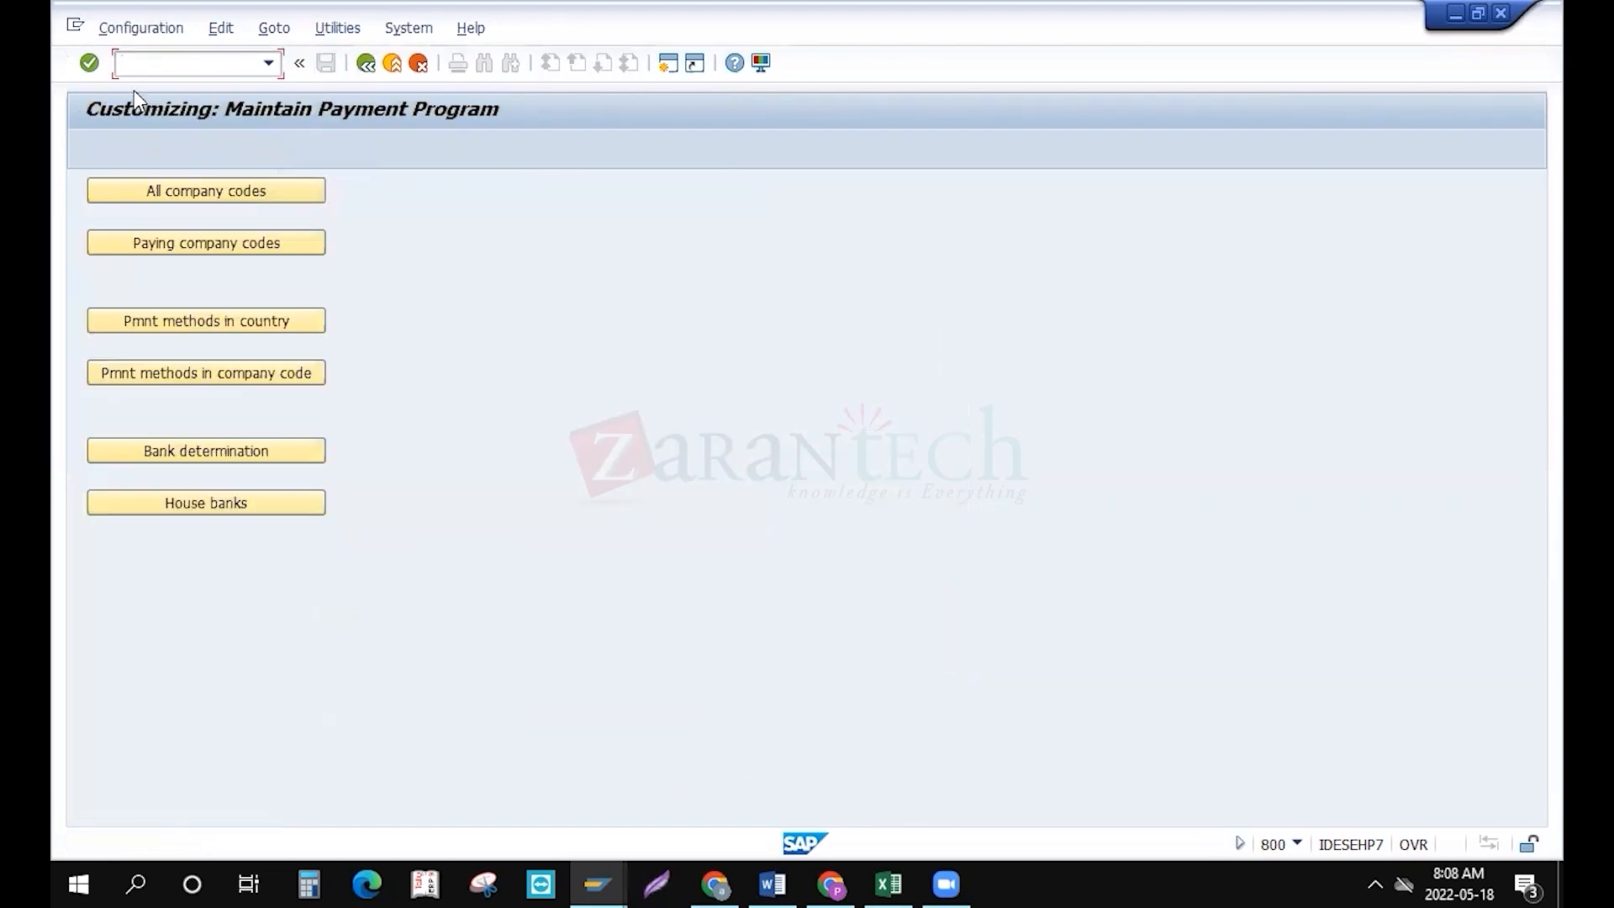
pyautogui.write('/x')
pyautogui.press('BackSpace')
pyautogui.write('oxk02')
pyautogui.press('Return')
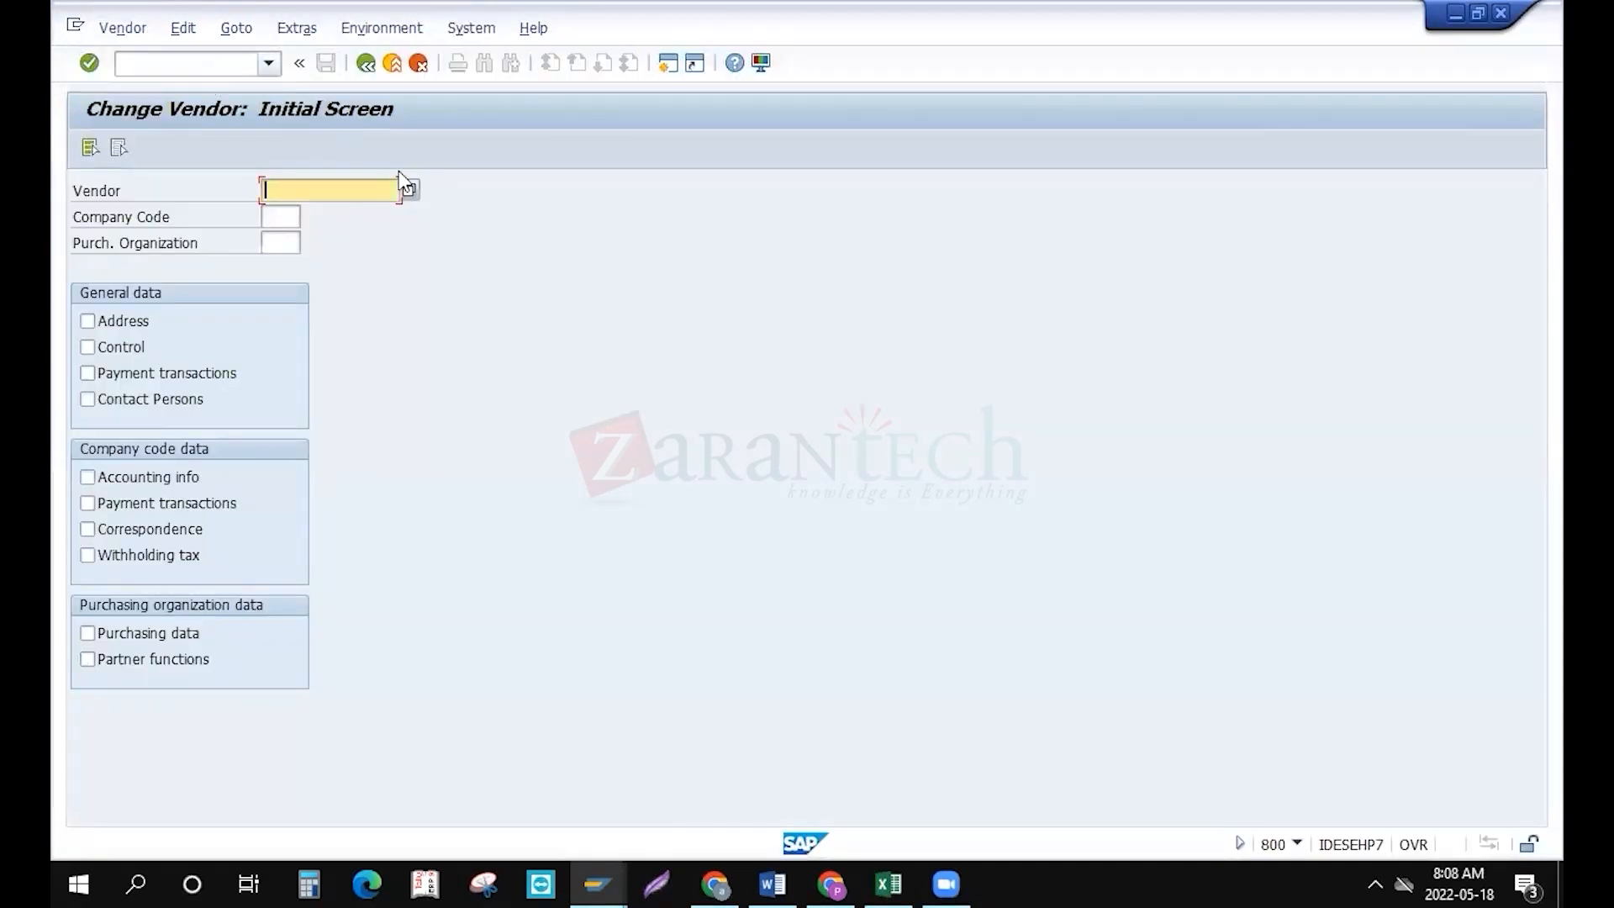
# Enter company code SWT1 and choose the vendor Luminous Private Limited from a wildcard search of its vendors
pyautogui.click(286, 217)
pyautogui.write('swtl')
pyautogui.click(366, 190)
pyautogui.click(408, 193)
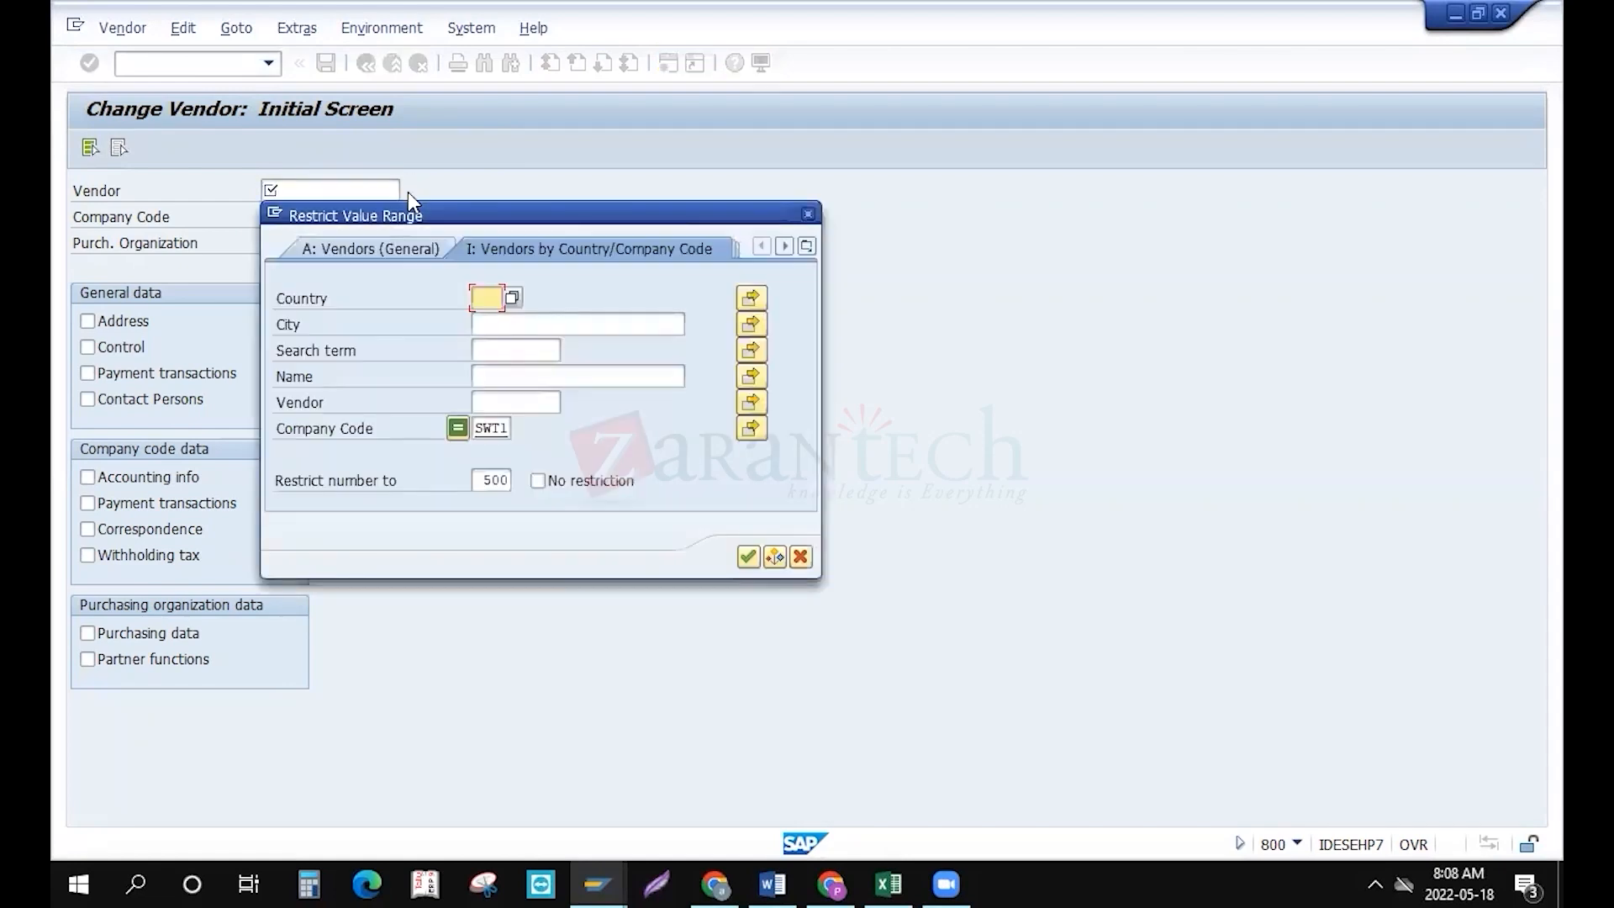
pyautogui.click(500, 400)
pyautogui.write('*')
pyautogui.press('Return')
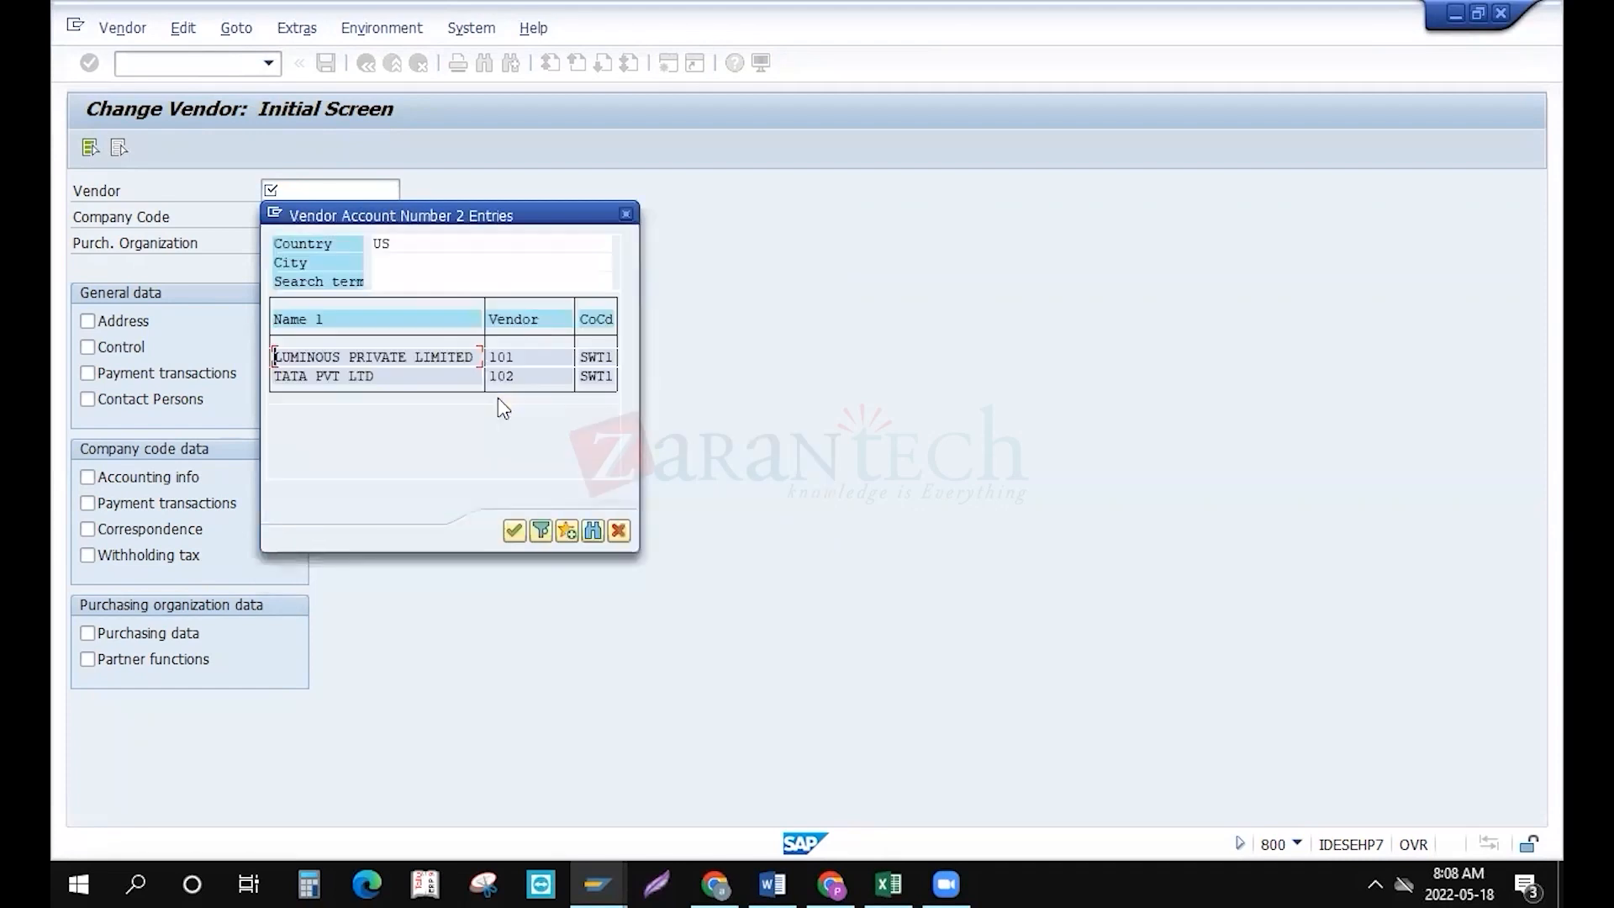
pyautogui.doubleClick(329, 356)
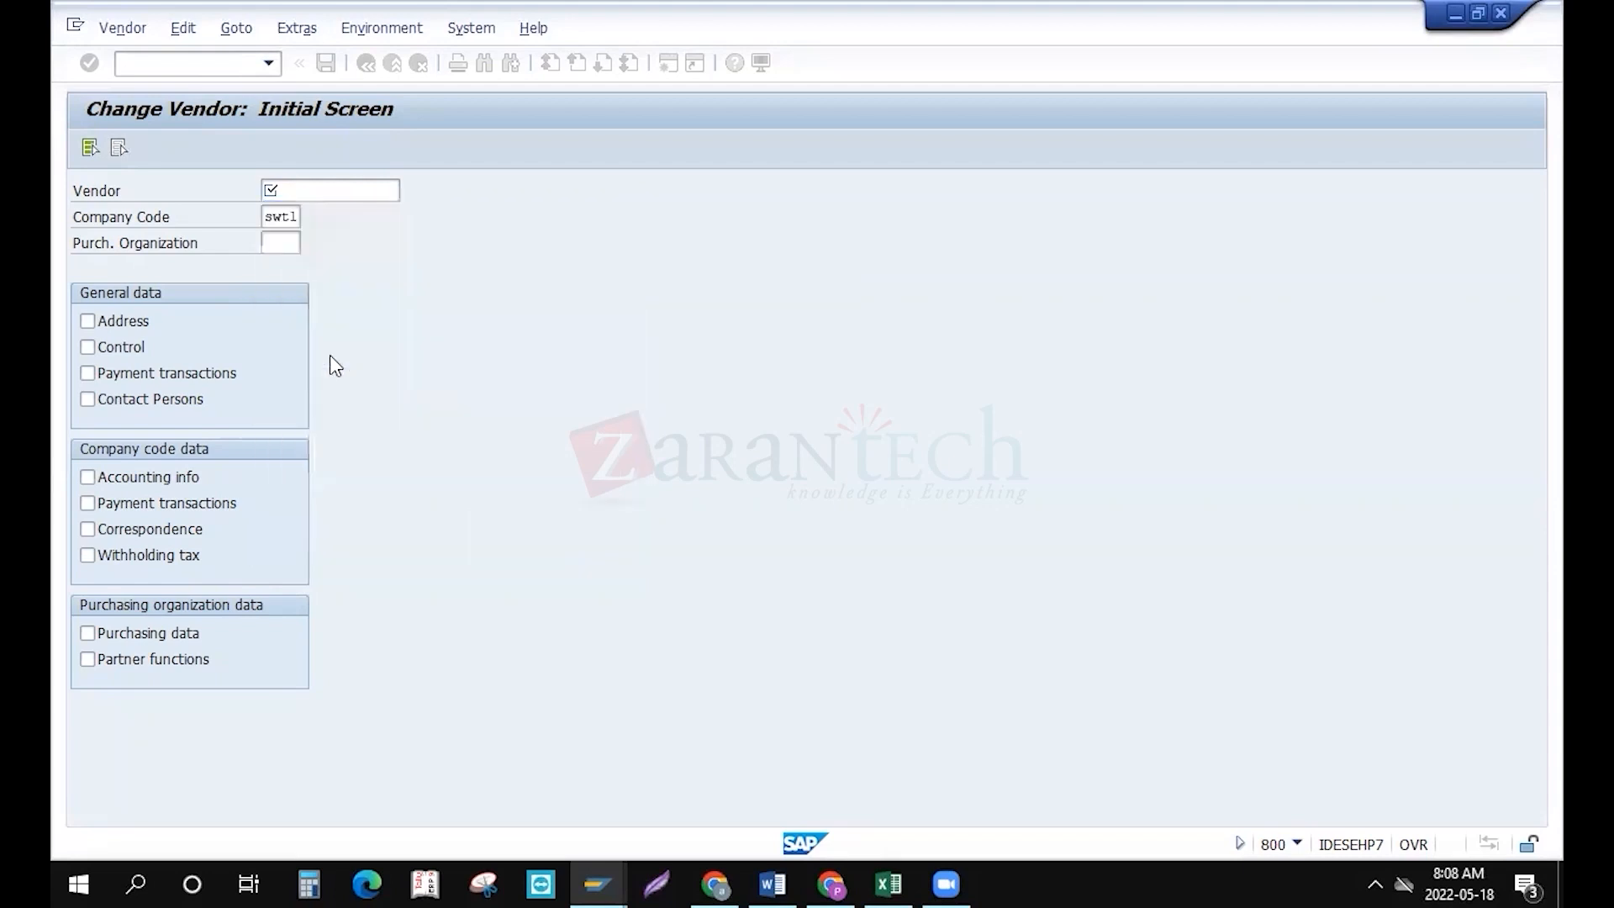
# Select all available data views for Luminous Private Limited and advance to its company code payment transactions data
pyautogui.click(90, 148)
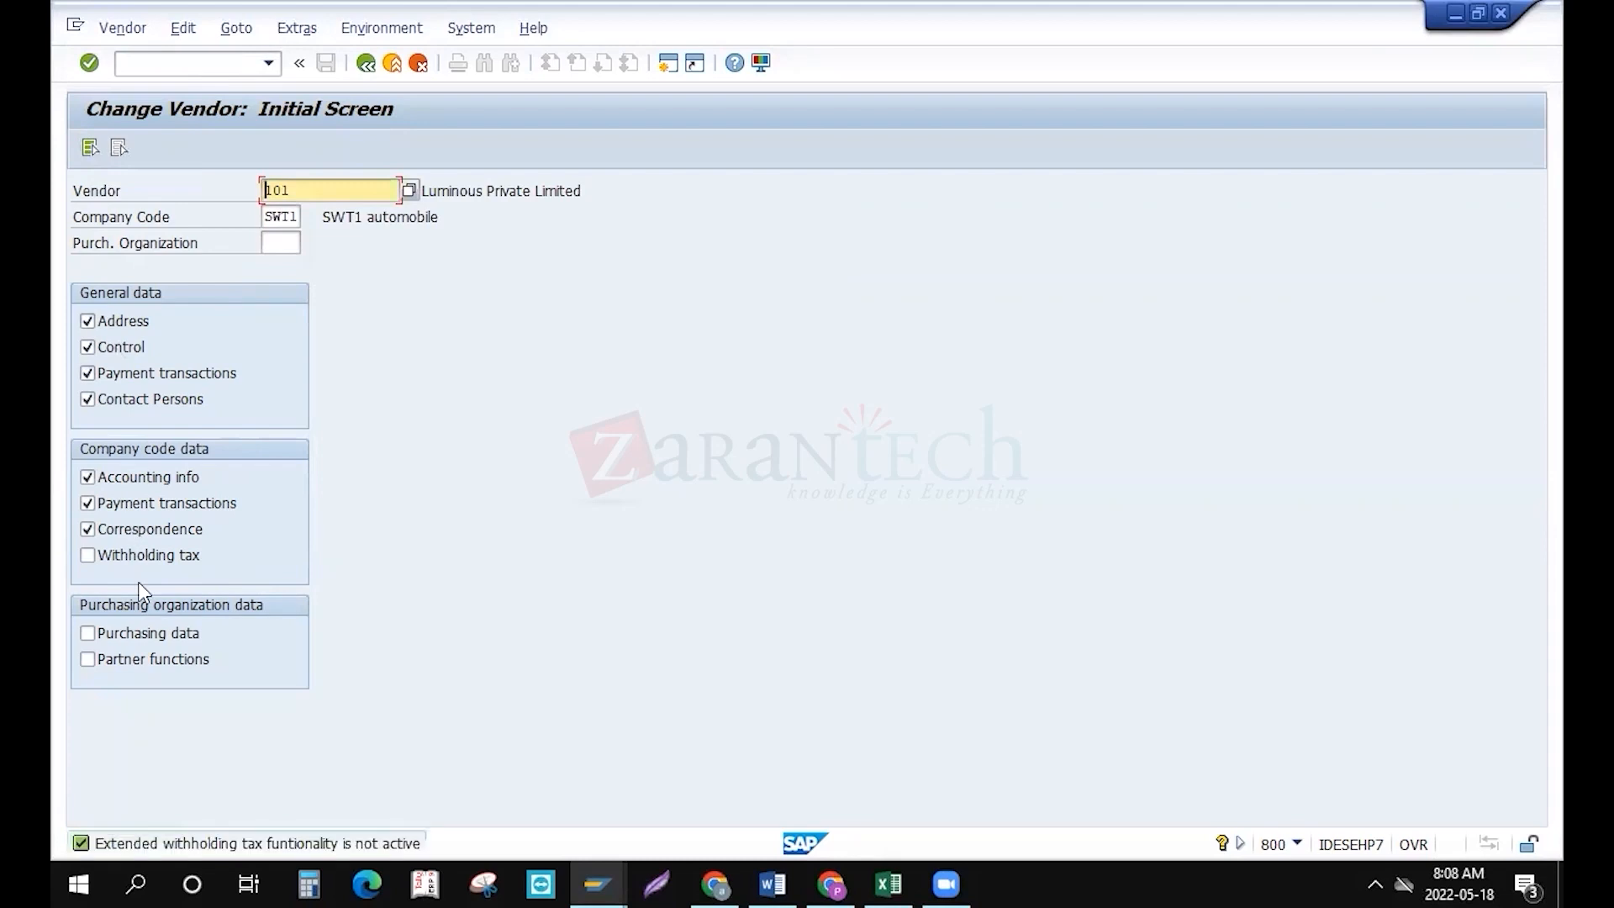
pyautogui.press('Return')
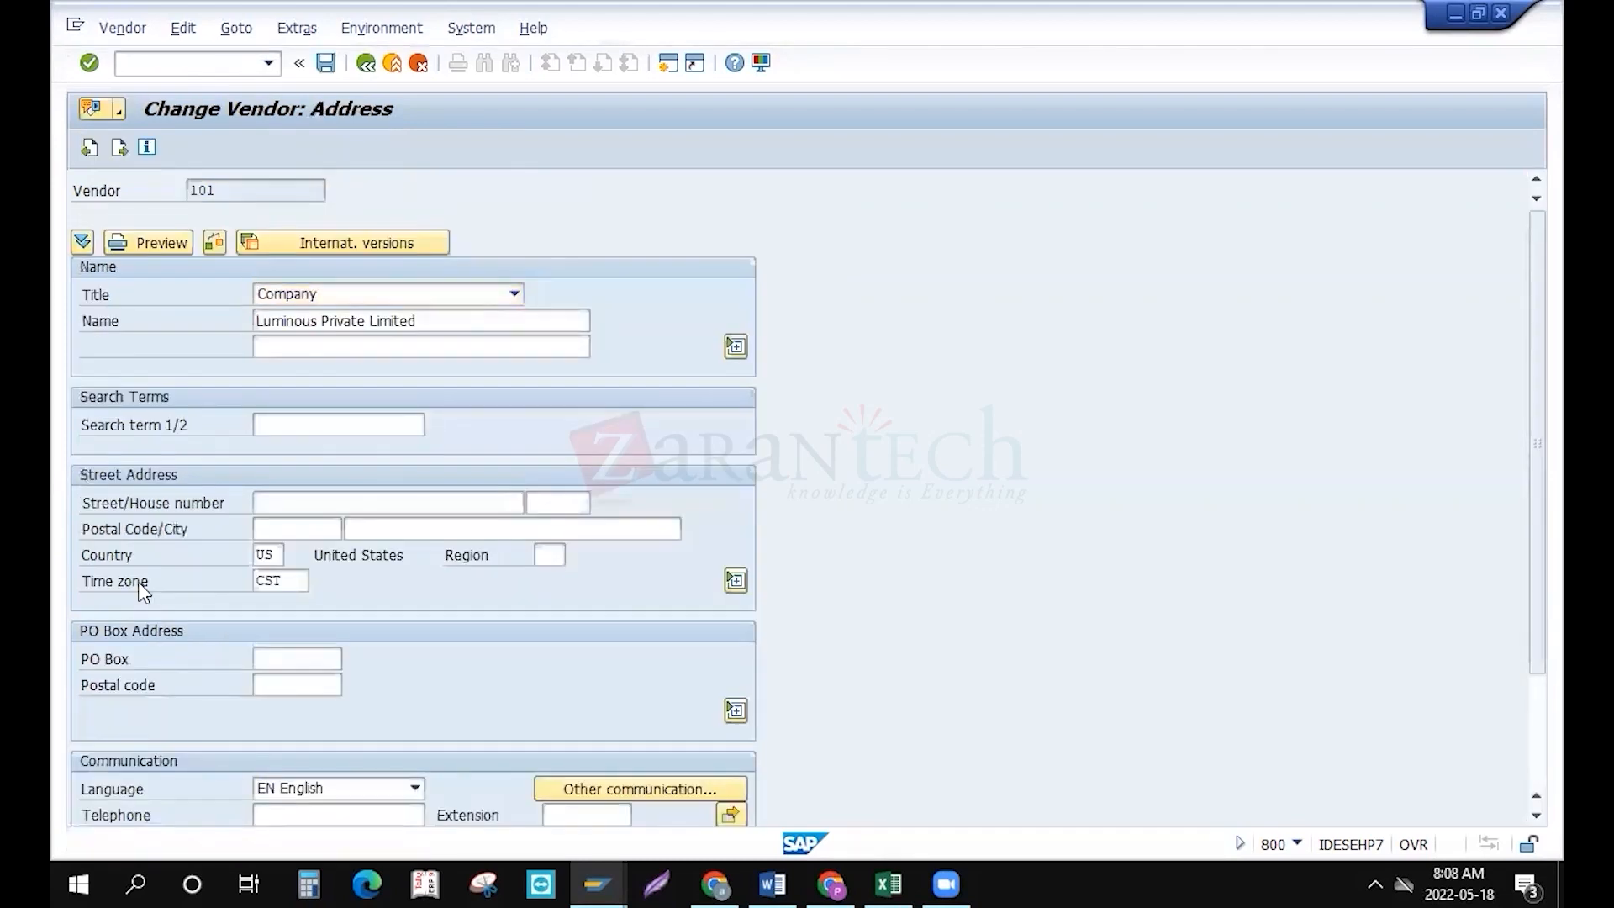
pyautogui.press('Return')
pyautogui.press('Return')
pyautogui.press('Return')
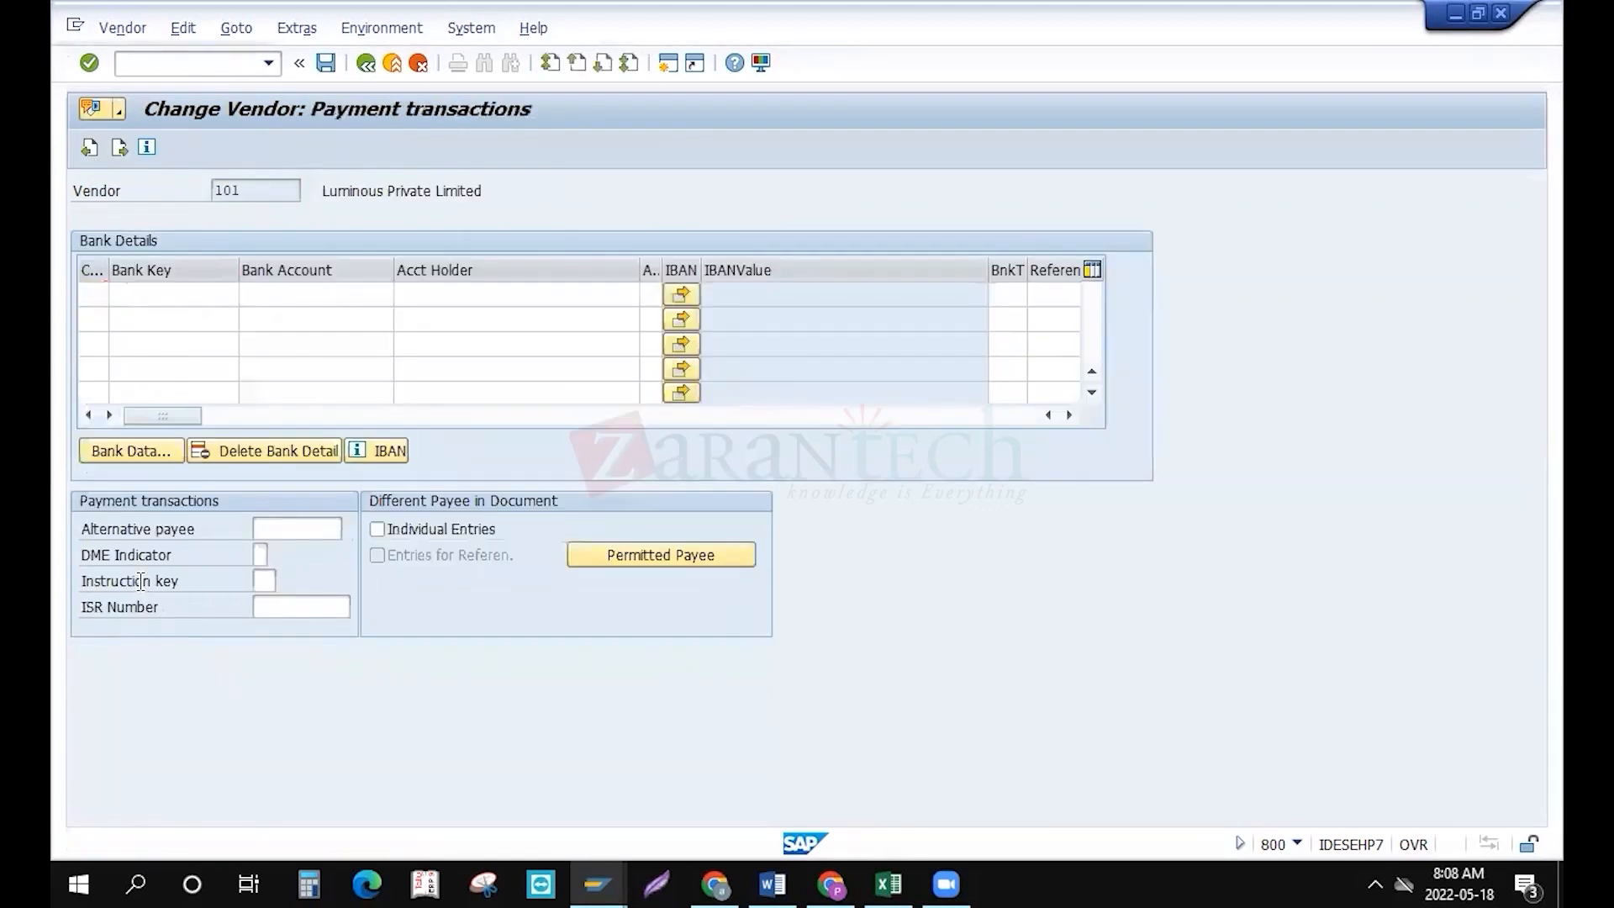
pyautogui.press('Return')
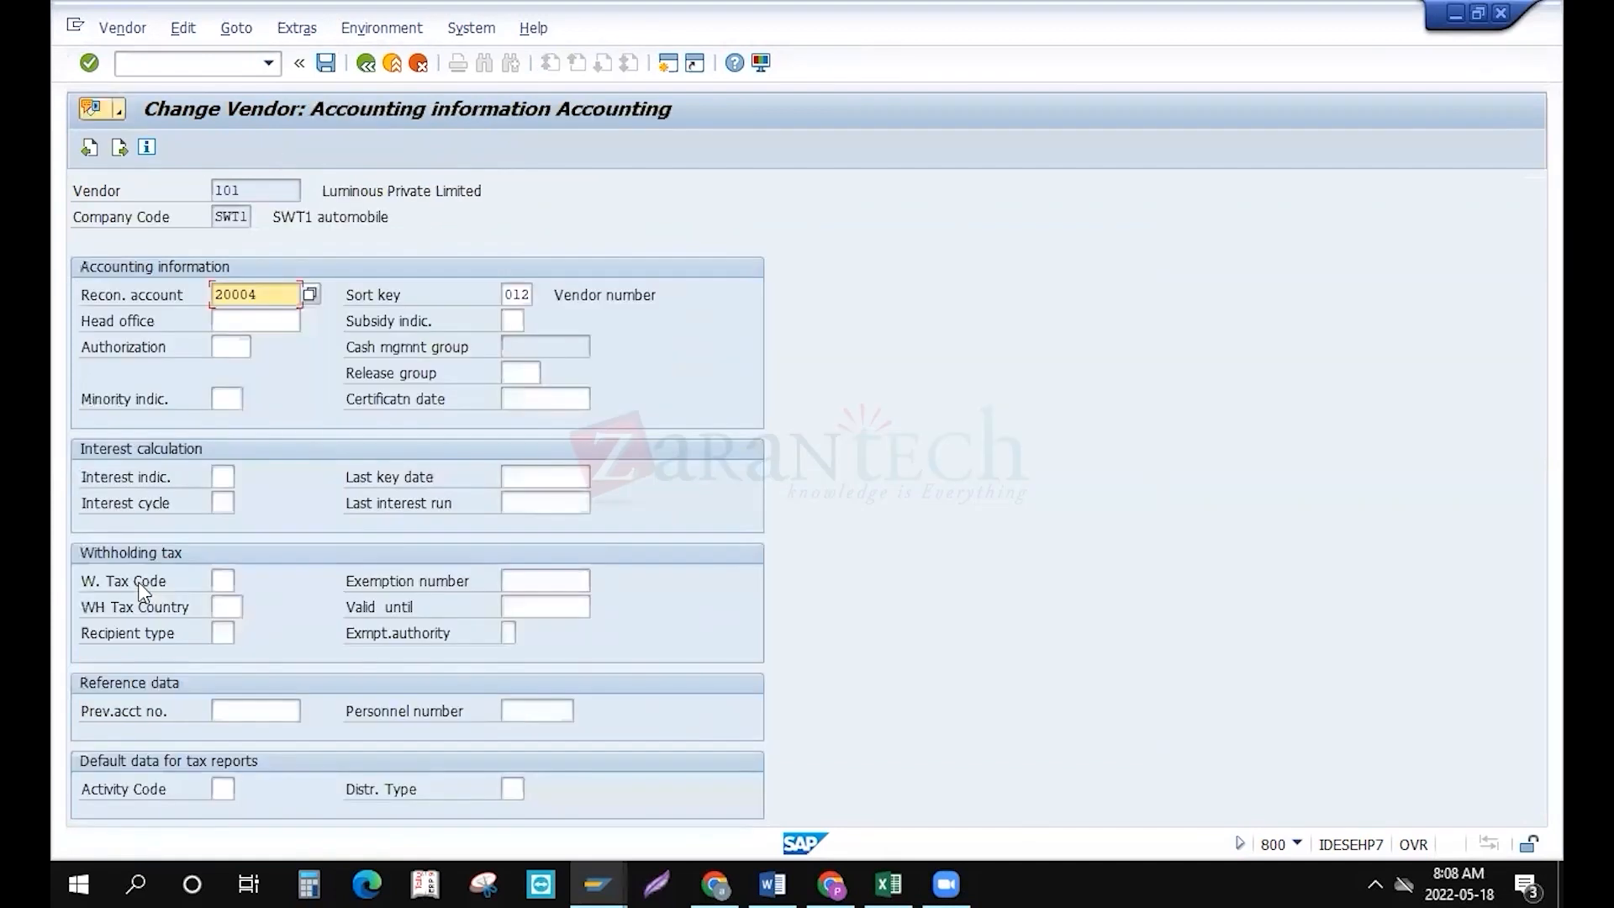
pyautogui.press('Return')
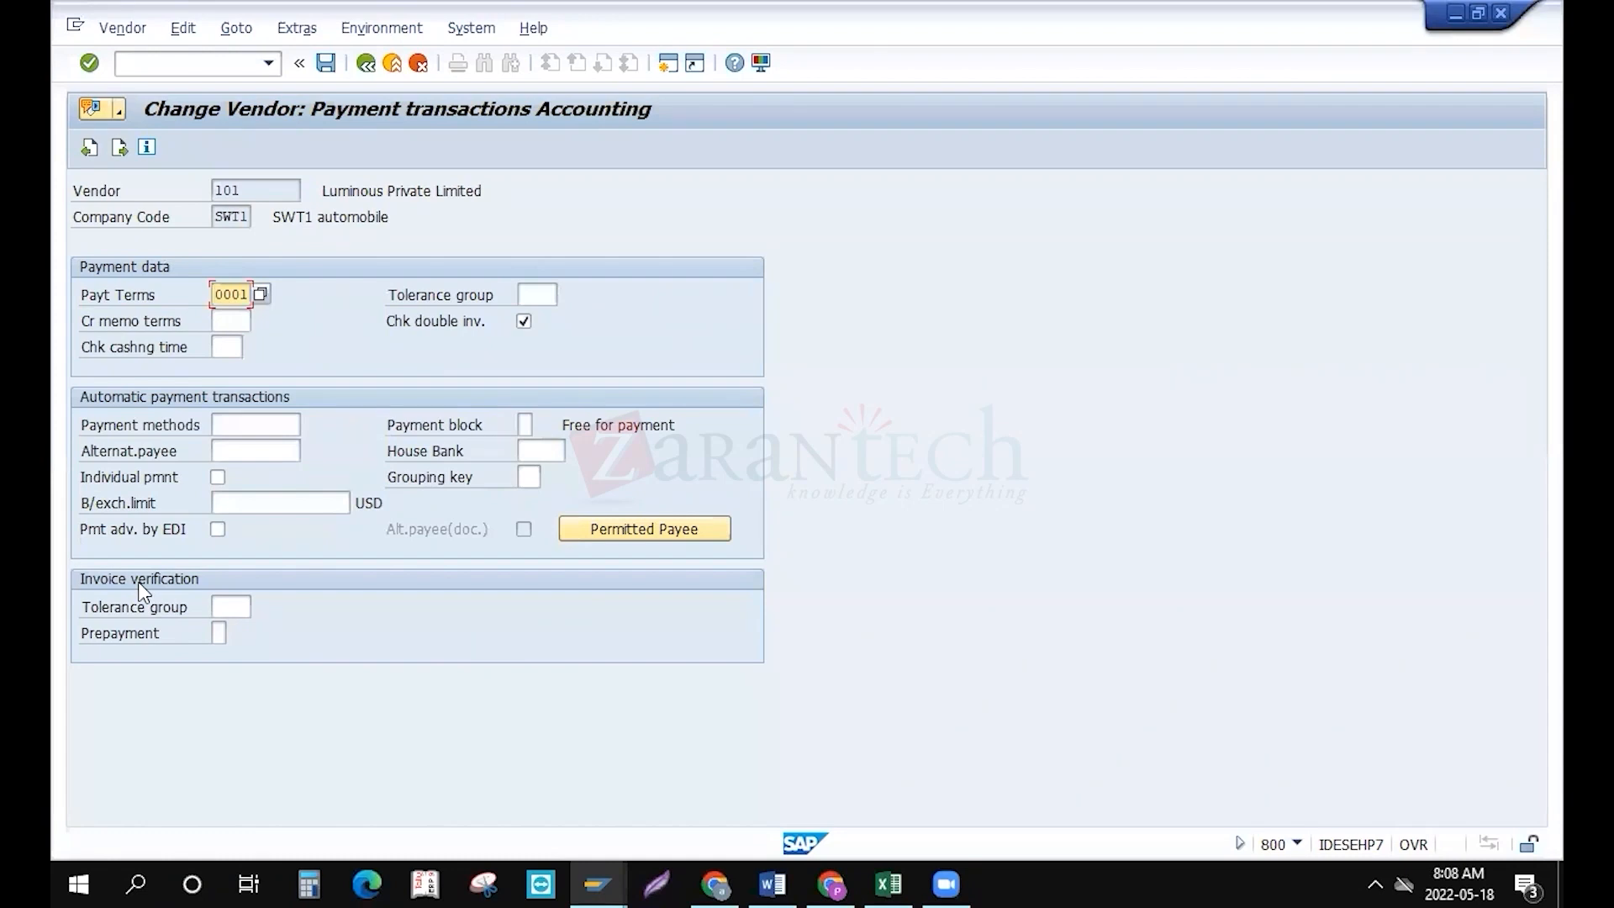
# Set the payment method to C for Luminous Private Limited and save the vendor
pyautogui.click(259, 423)
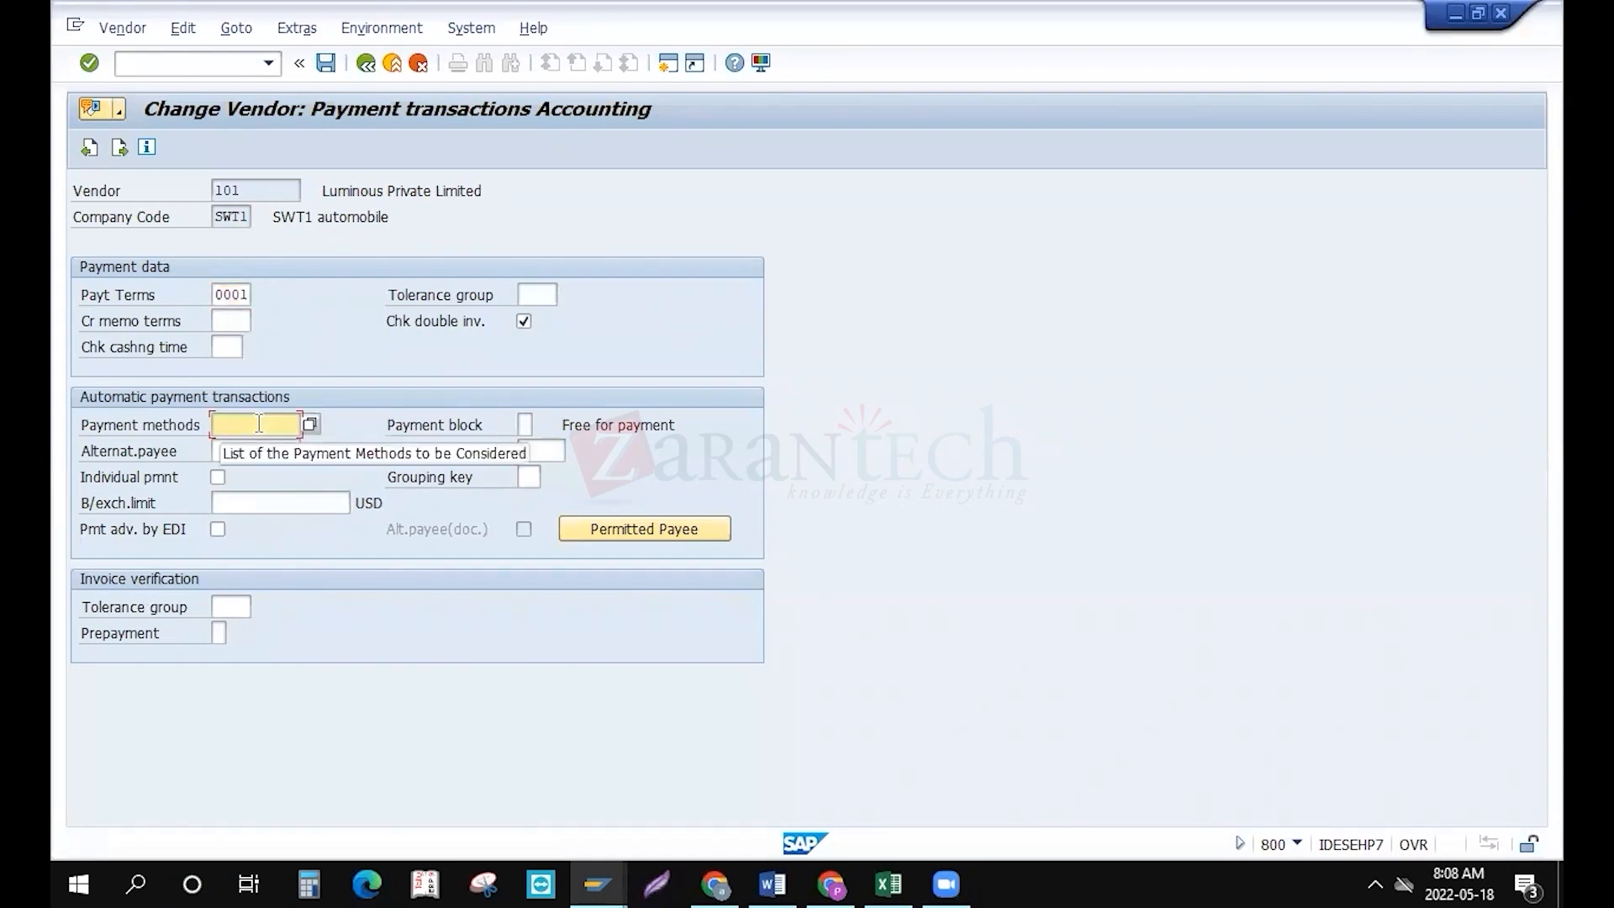
pyautogui.write('C')
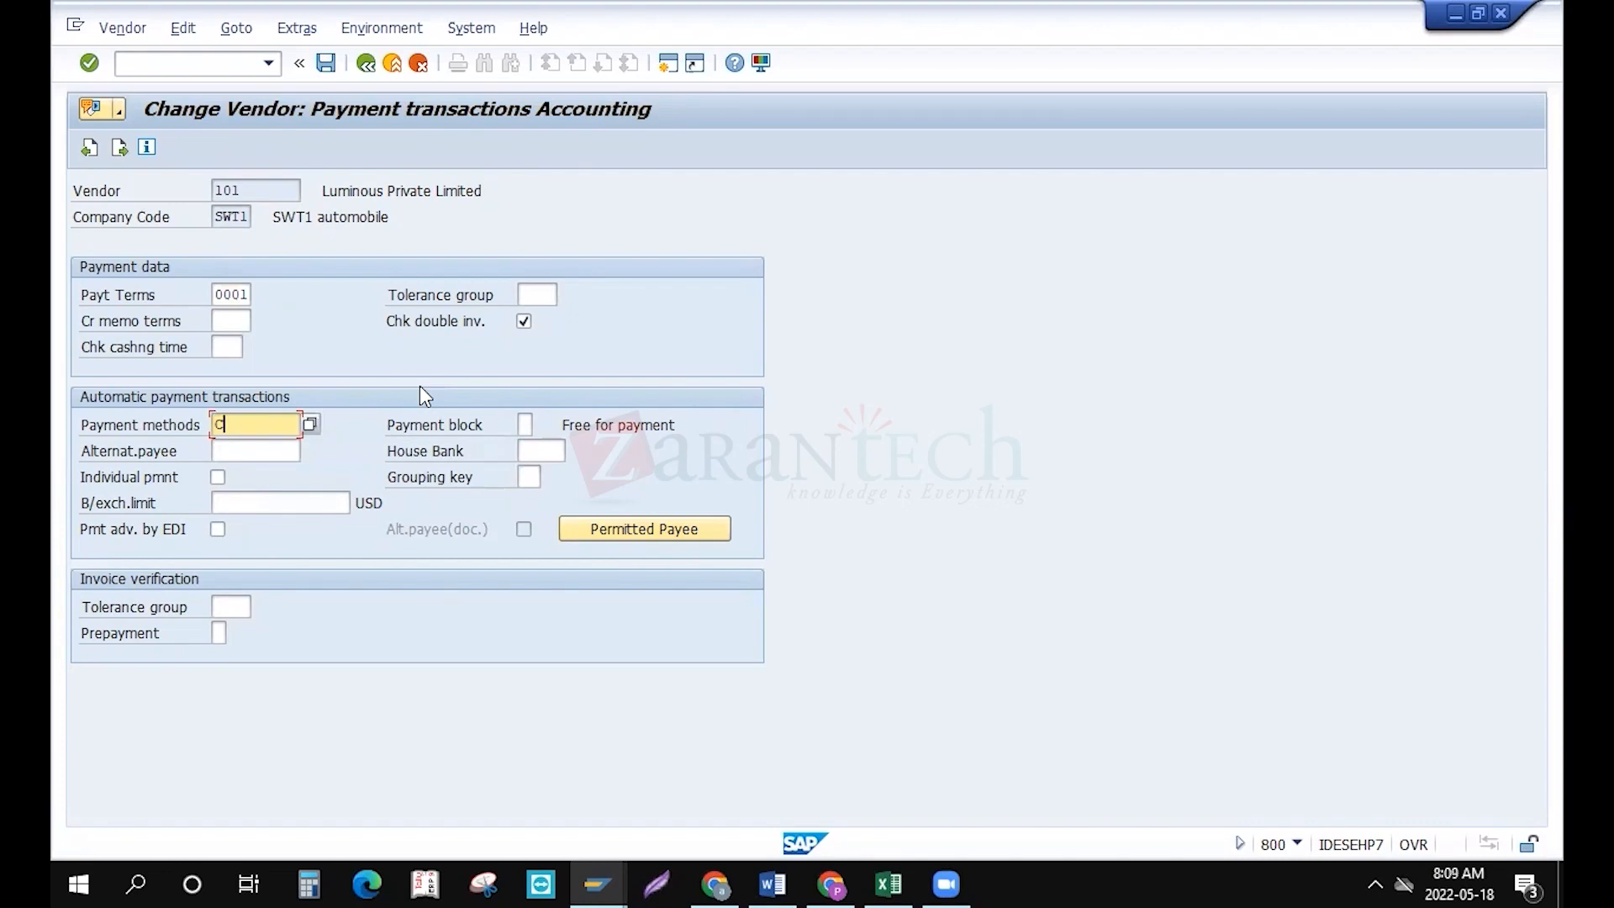
pyautogui.hotkey('ctrl', 's')
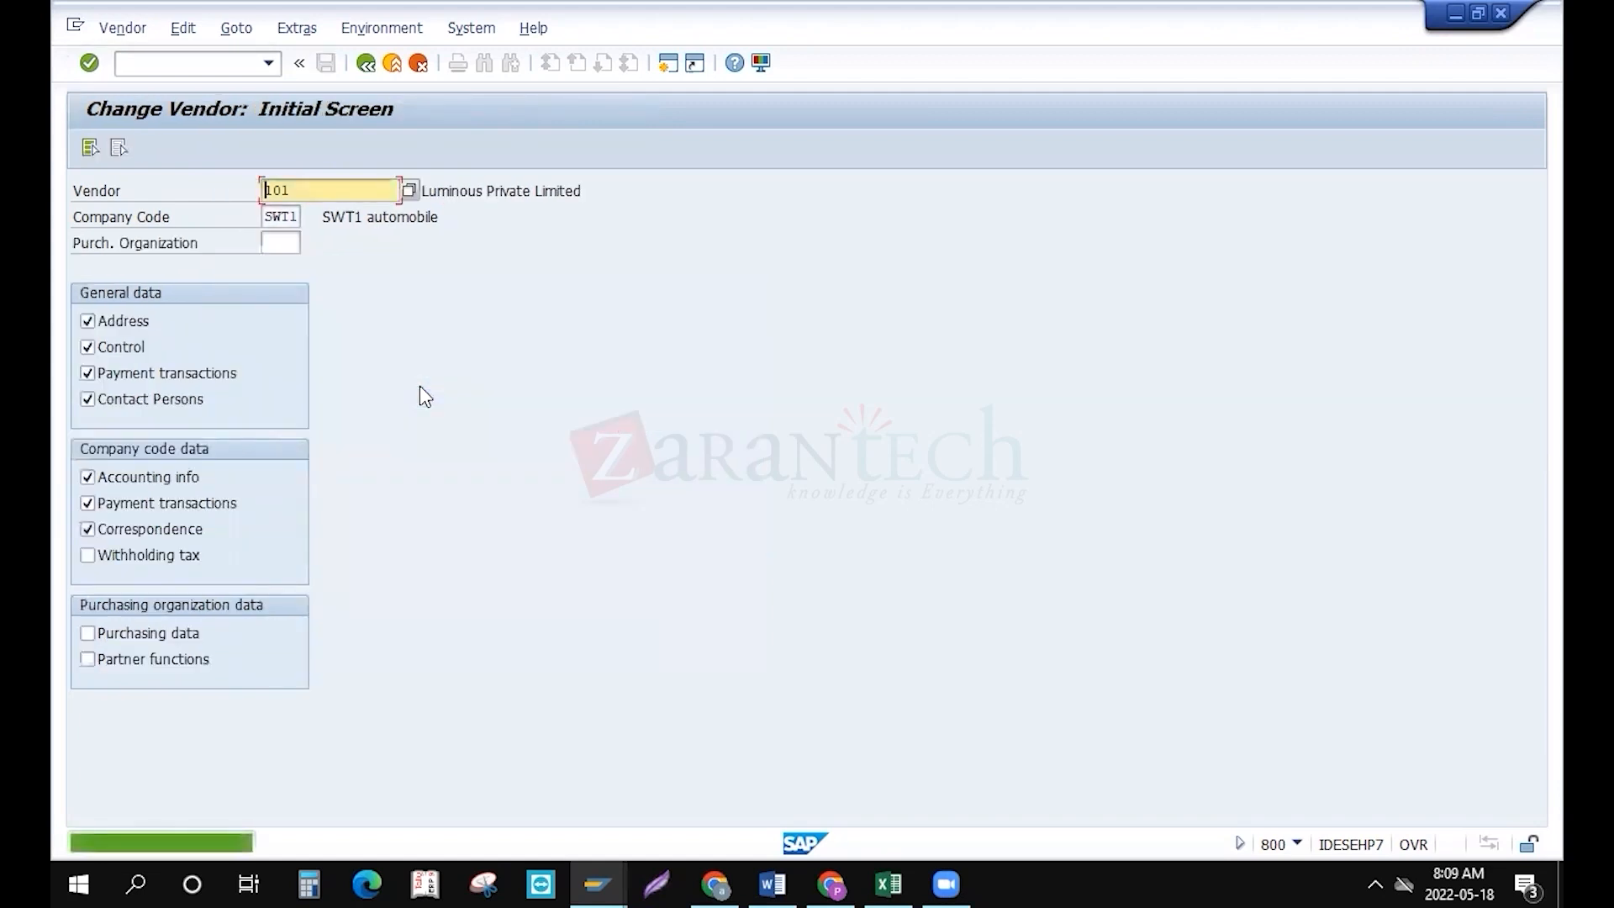
# Open the vendor Tata Pvt Ltd in company code SWT1 and advance to its company code payment transactions data
pyautogui.click(294, 188)
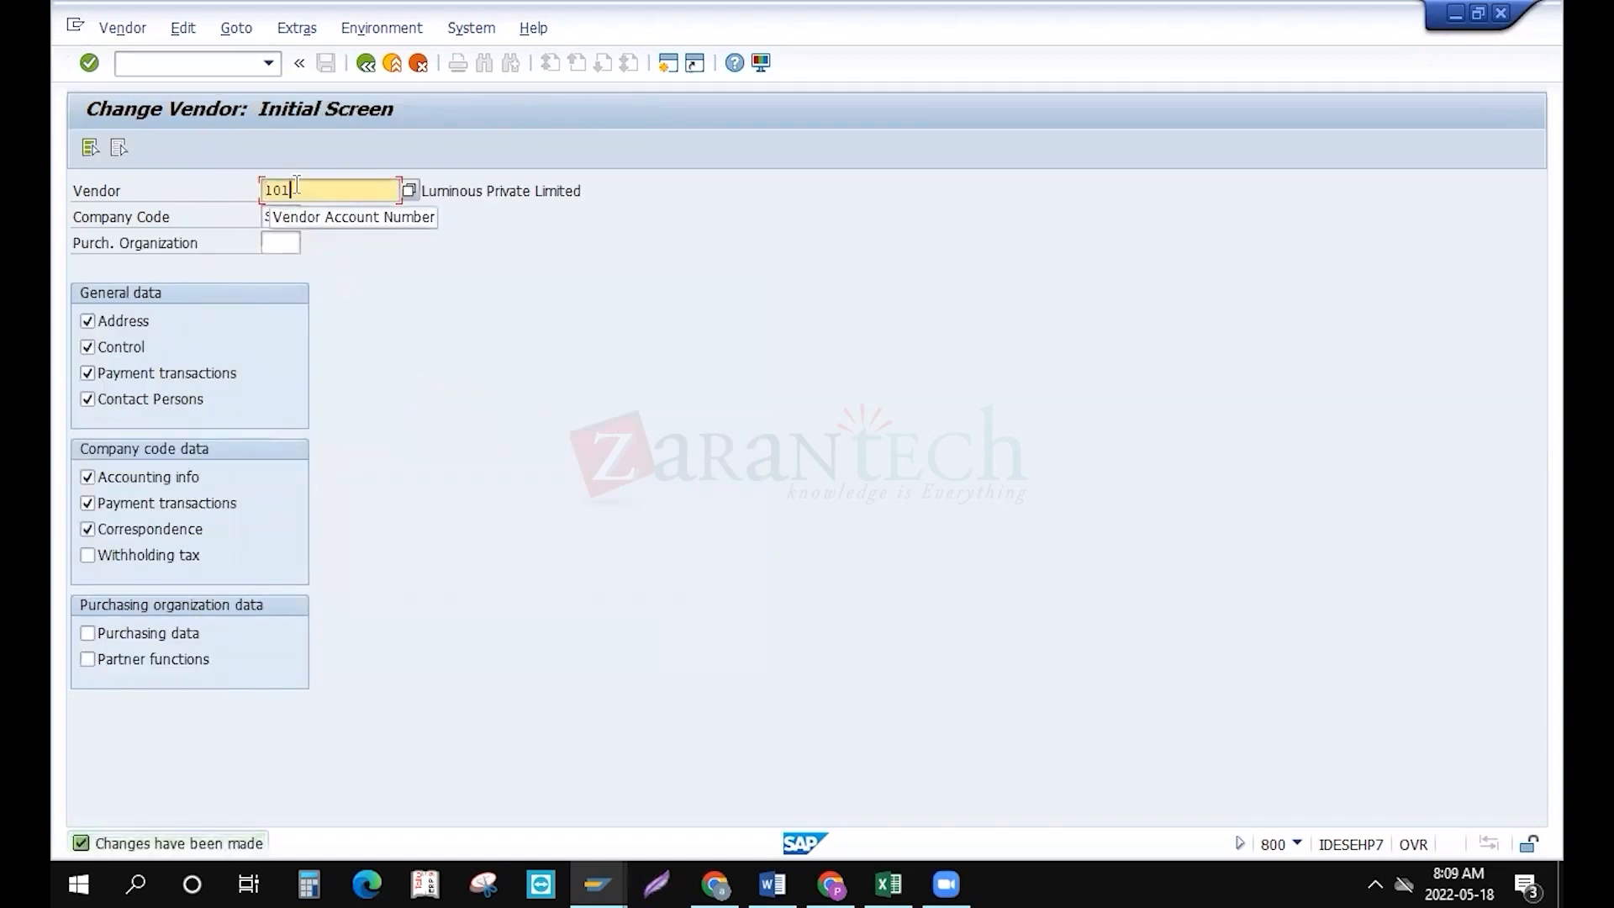
pyautogui.press('BackSpace')
pyautogui.write('2')
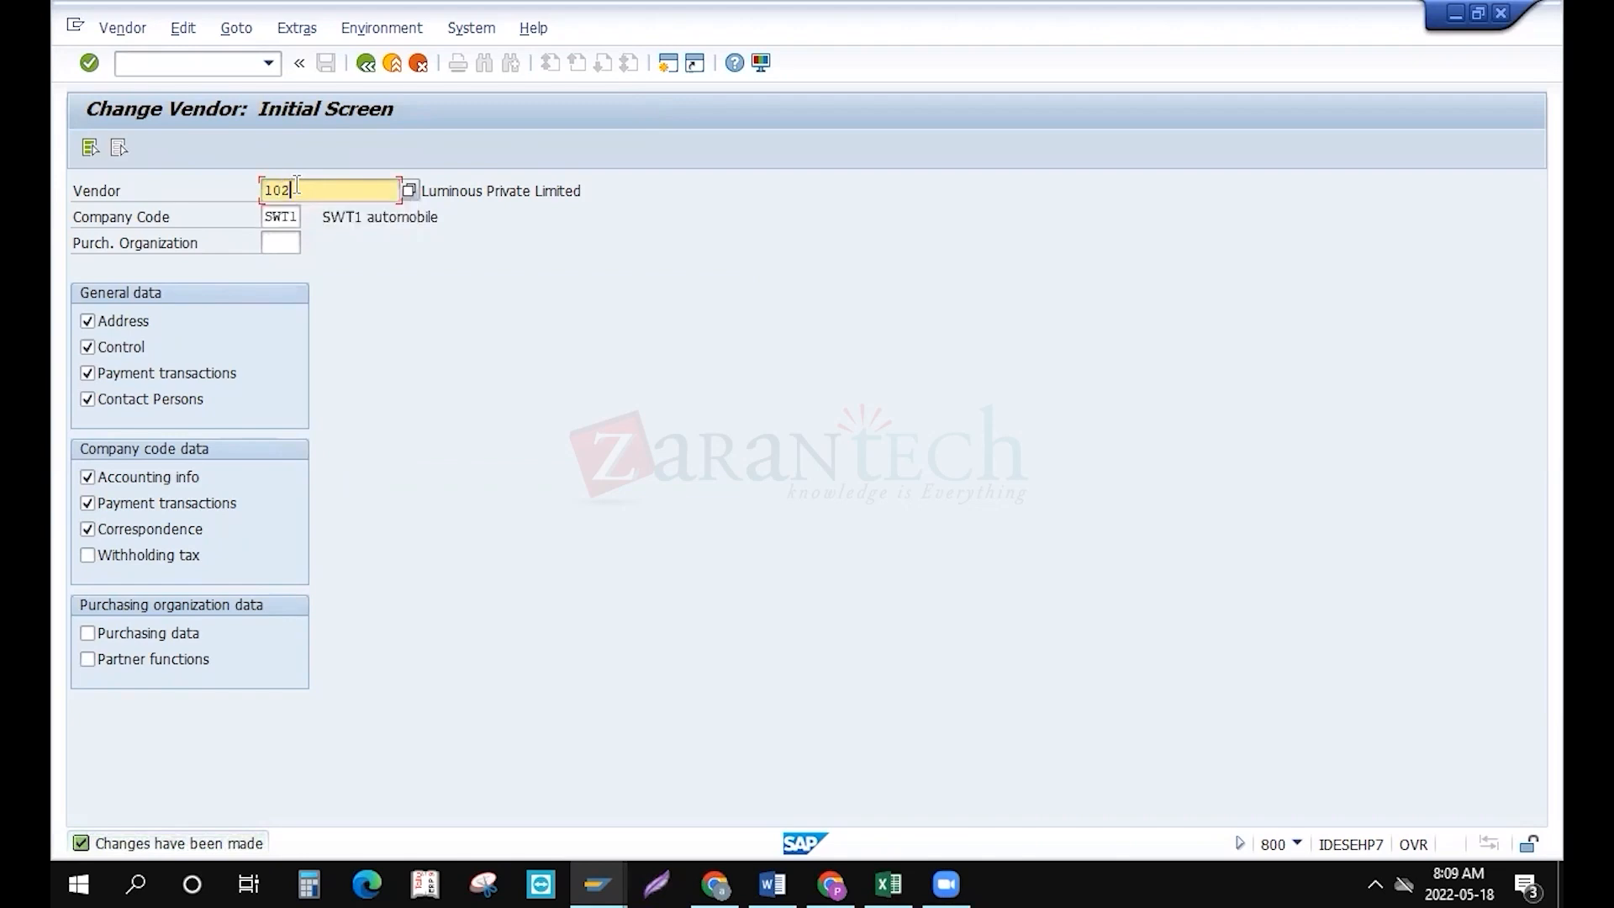
pyautogui.press('Return')
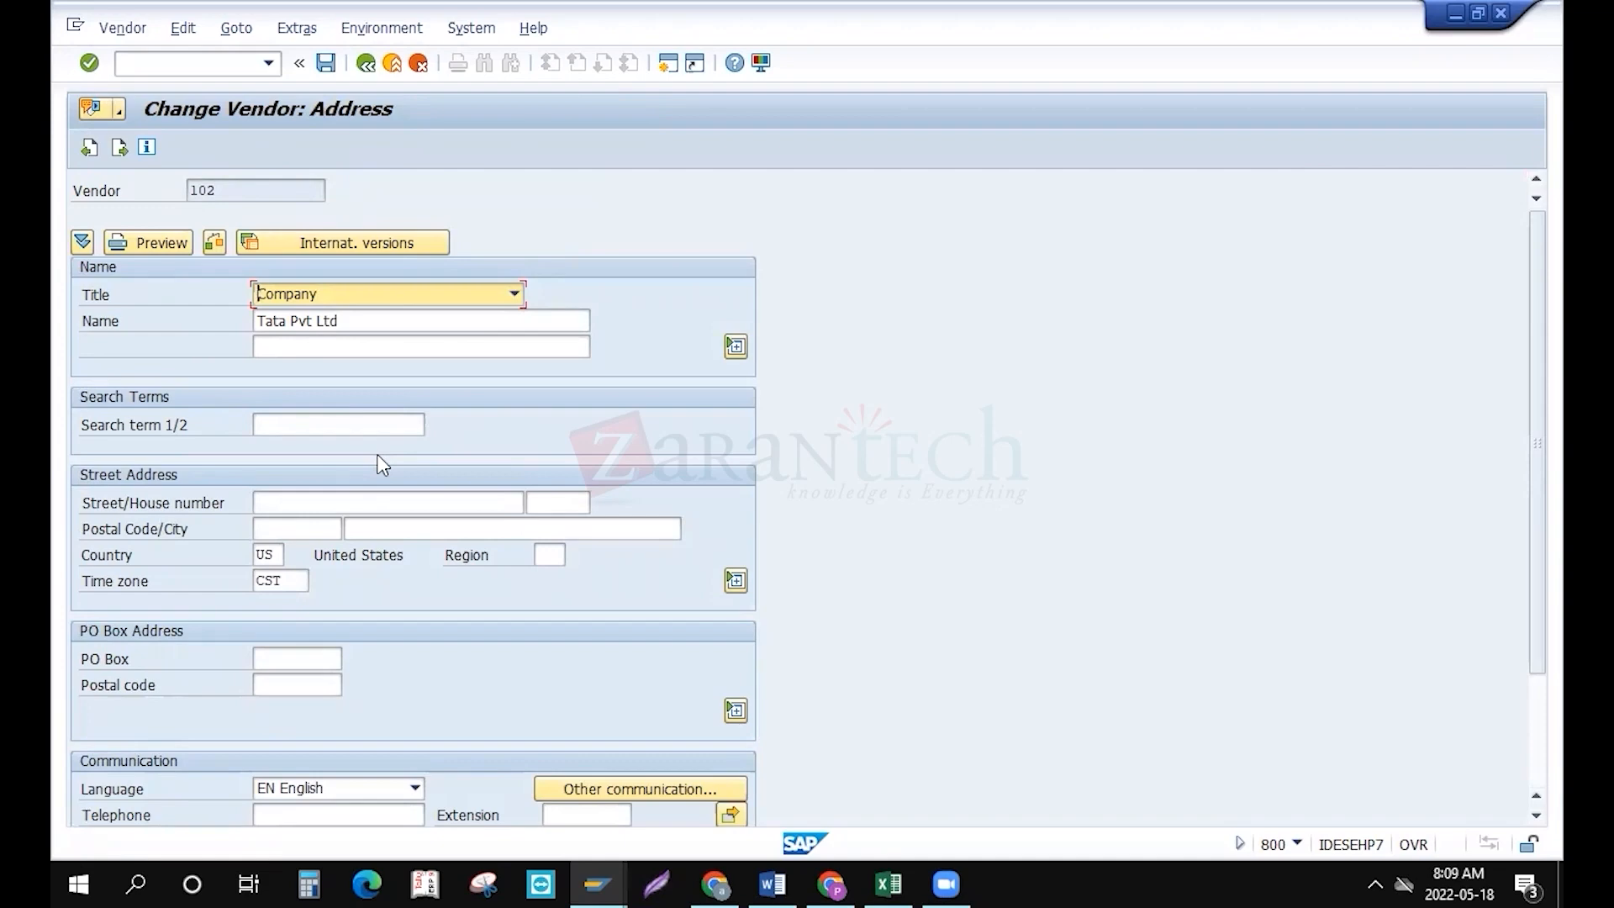
pyautogui.press('Return')
pyautogui.press('Return')
pyautogui.press('Return')
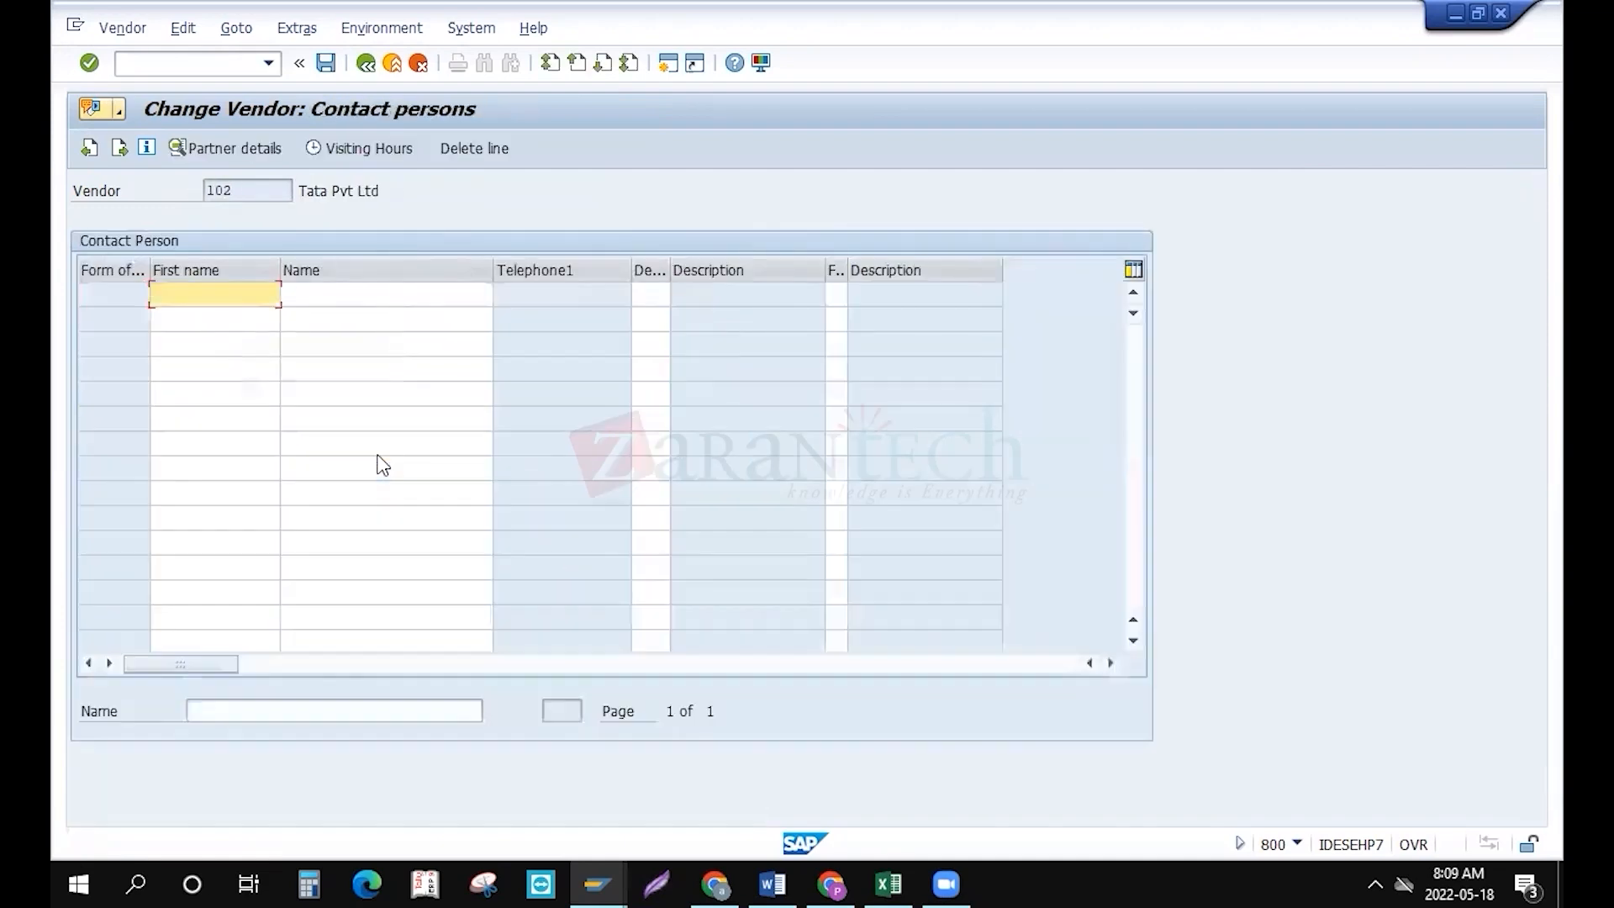
pyautogui.press('Return')
pyautogui.press('Return')
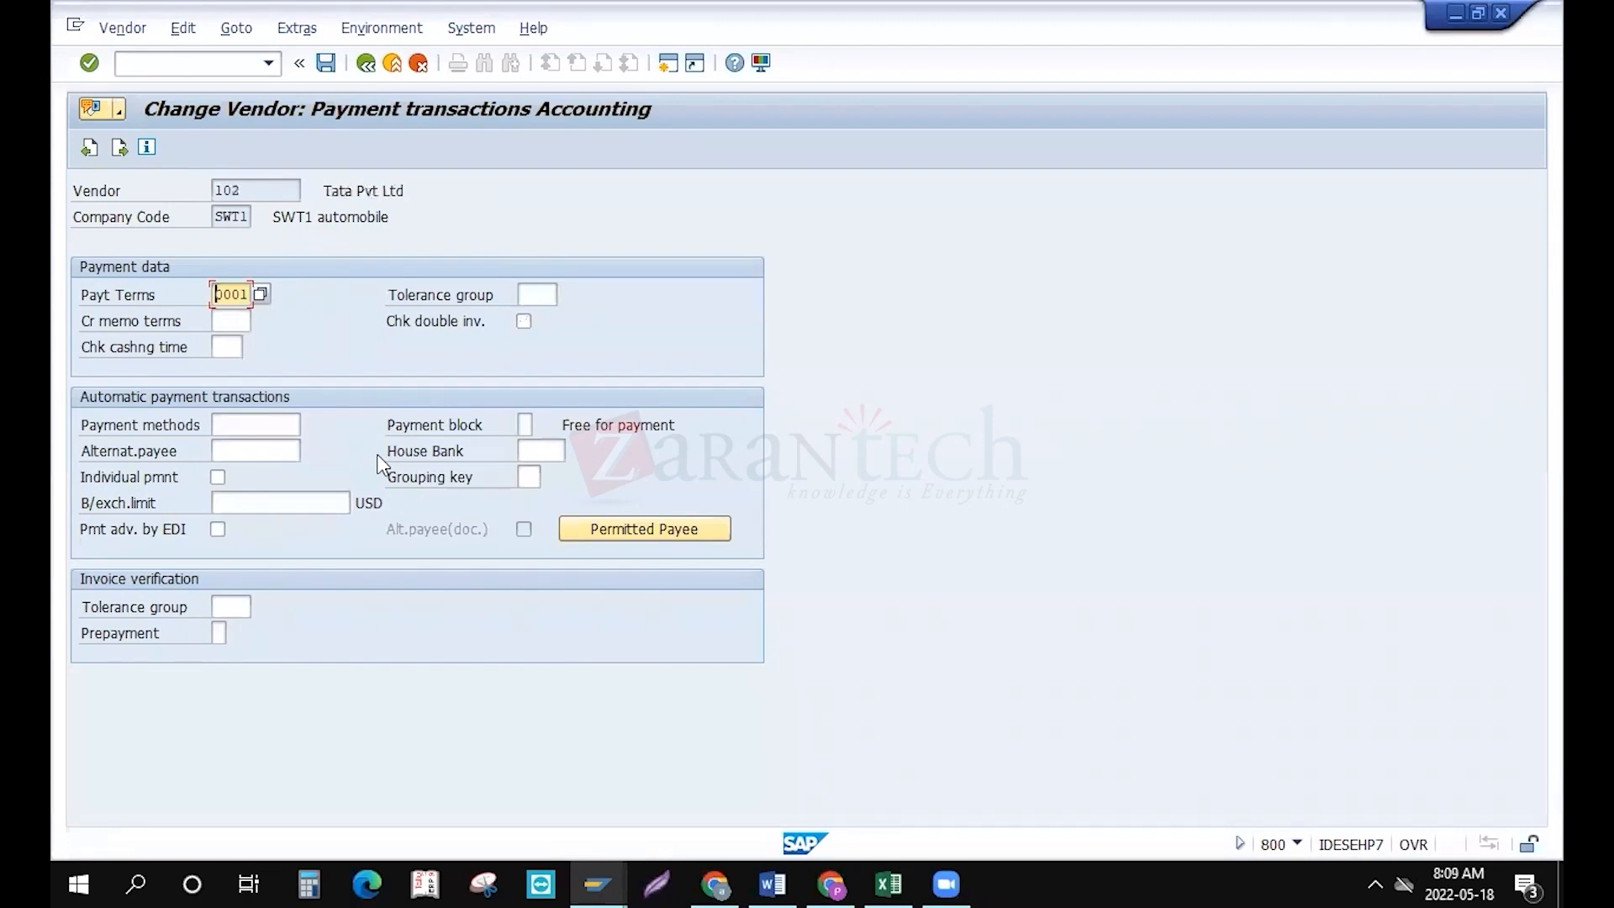
# Set the payment method to C for Tata Pvt Ltd and save the vendor
pyautogui.press('Down')
pyautogui.press('Down')
pyautogui.press('Down')
pyautogui.press('Down')
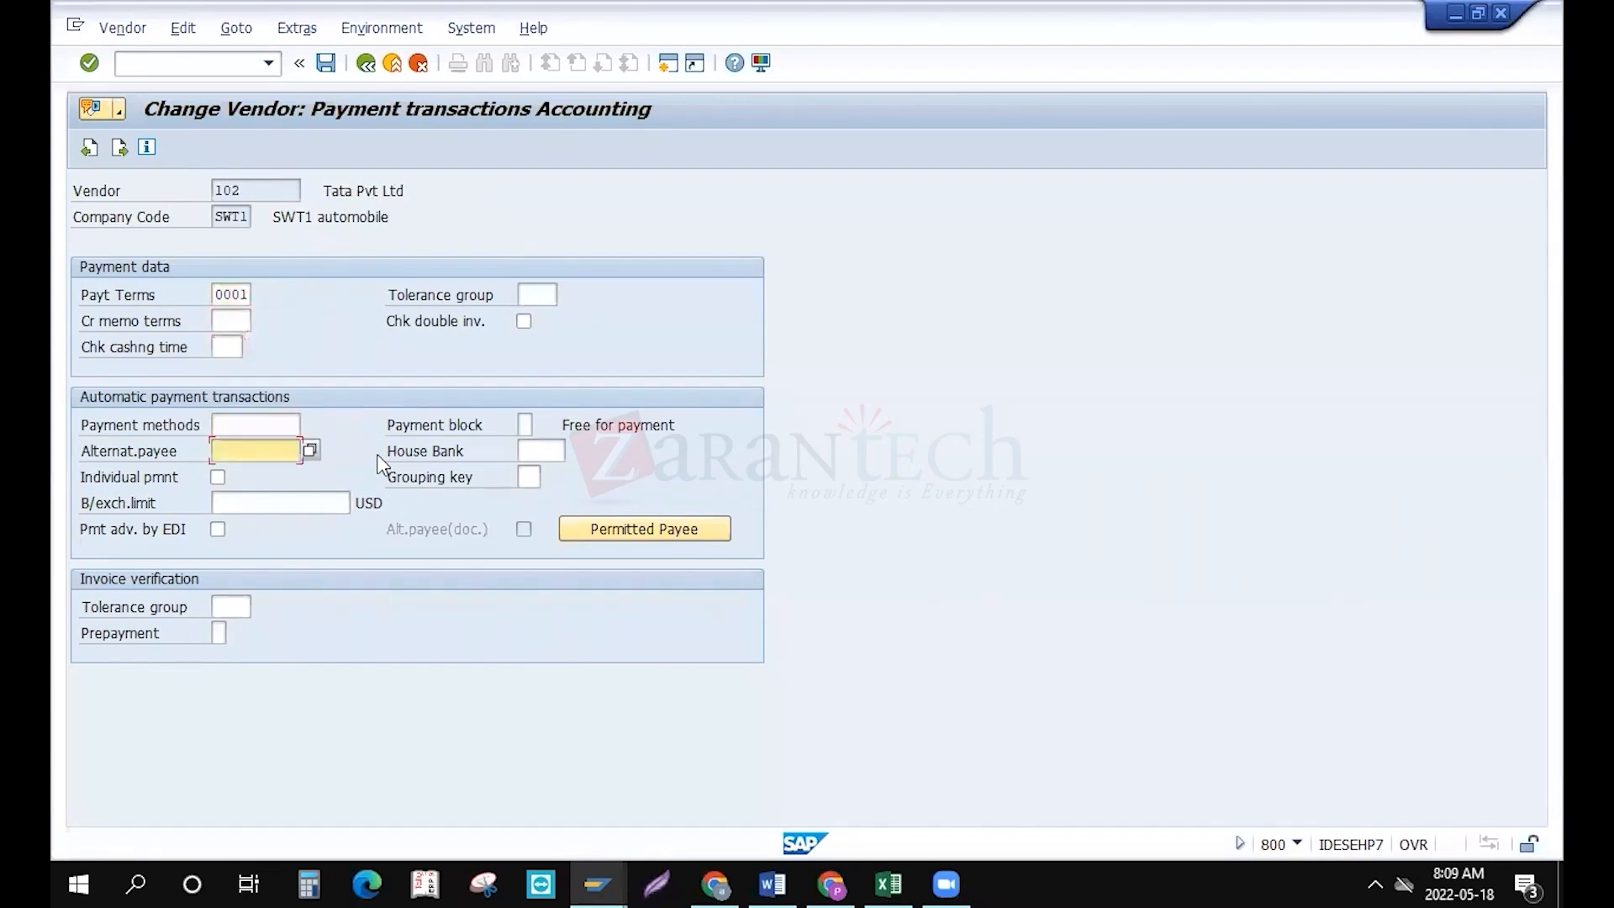
pyautogui.press('Up')
pyautogui.write('C')
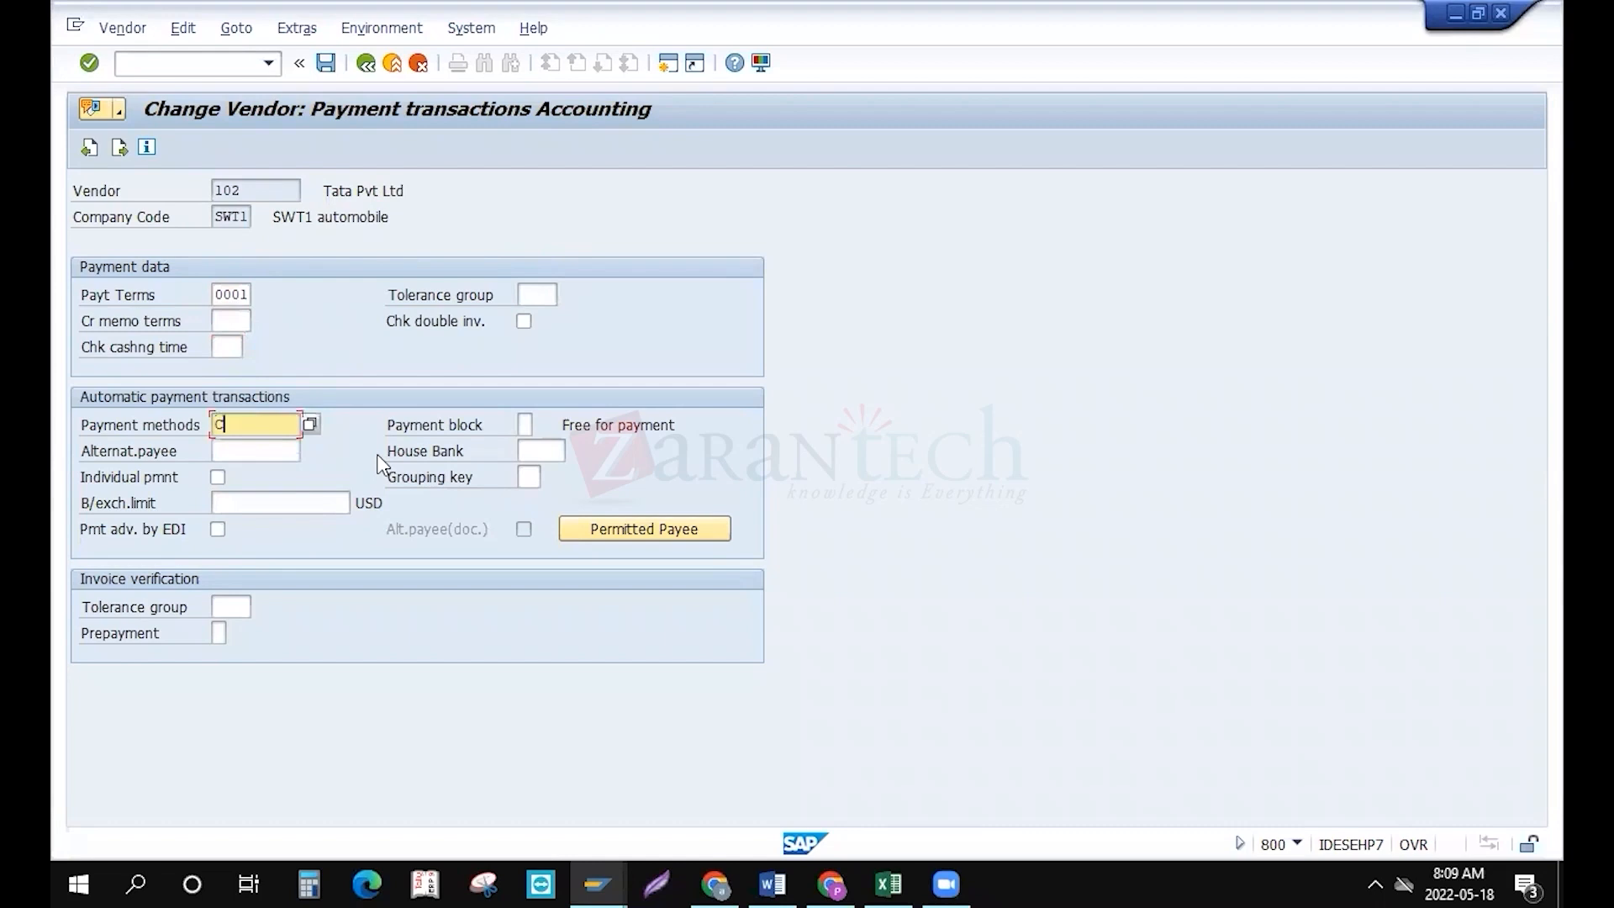
pyautogui.press('Return')
pyautogui.hotkey('ctrl', 's')
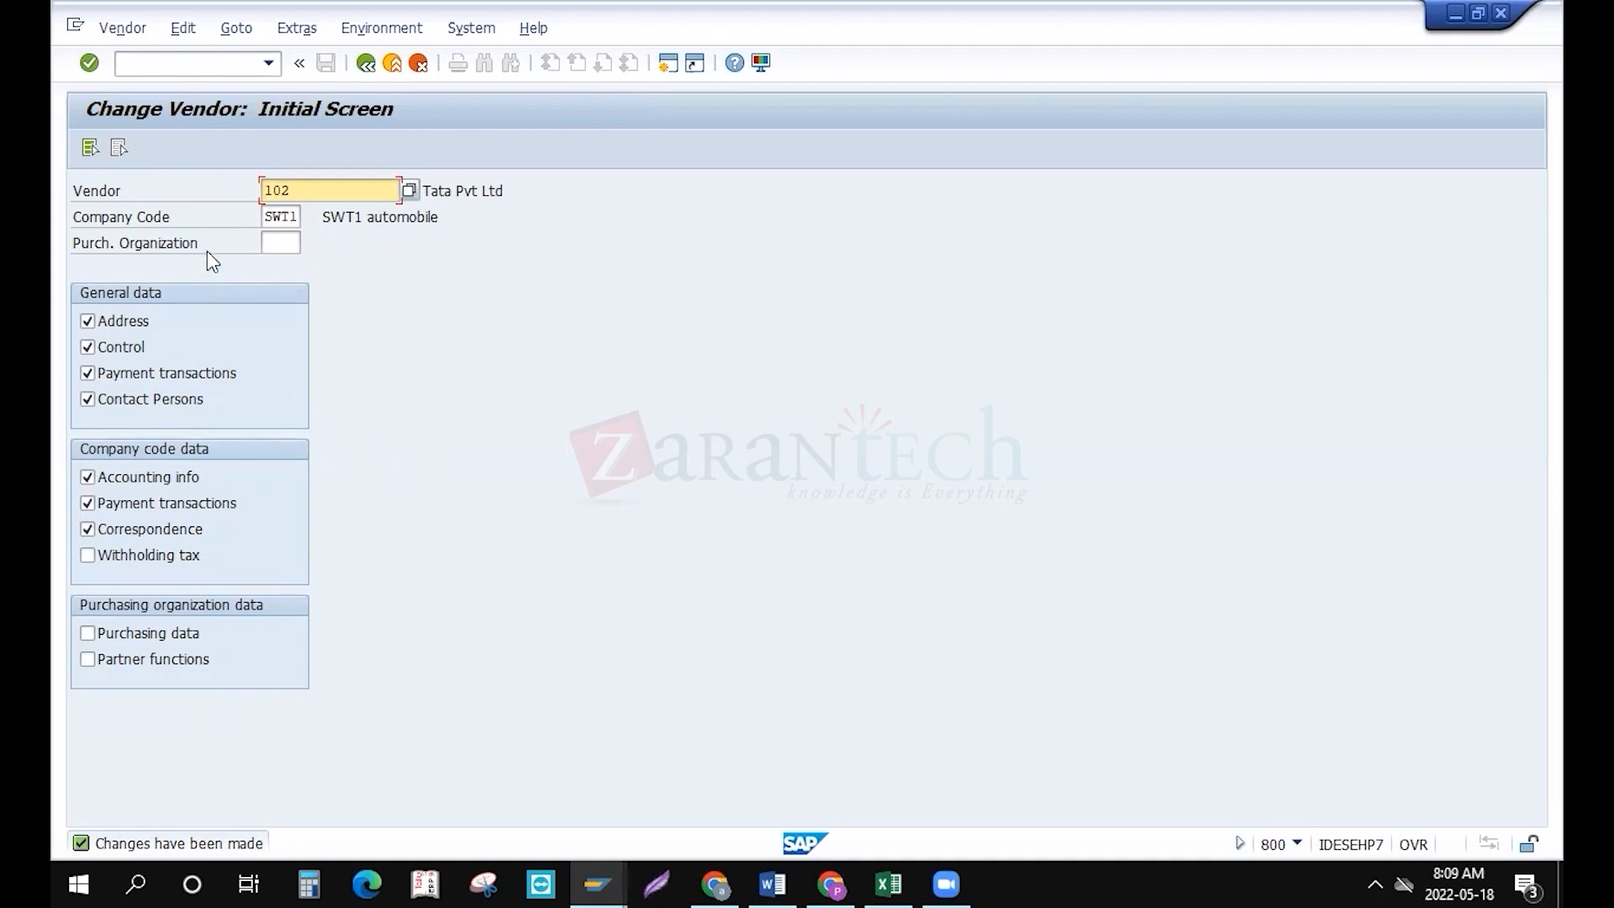
# Open the vendor invoice entry transaction FB60 in a new session
pyautogui.click(193, 68)
pyautogui.write('/ofb60')
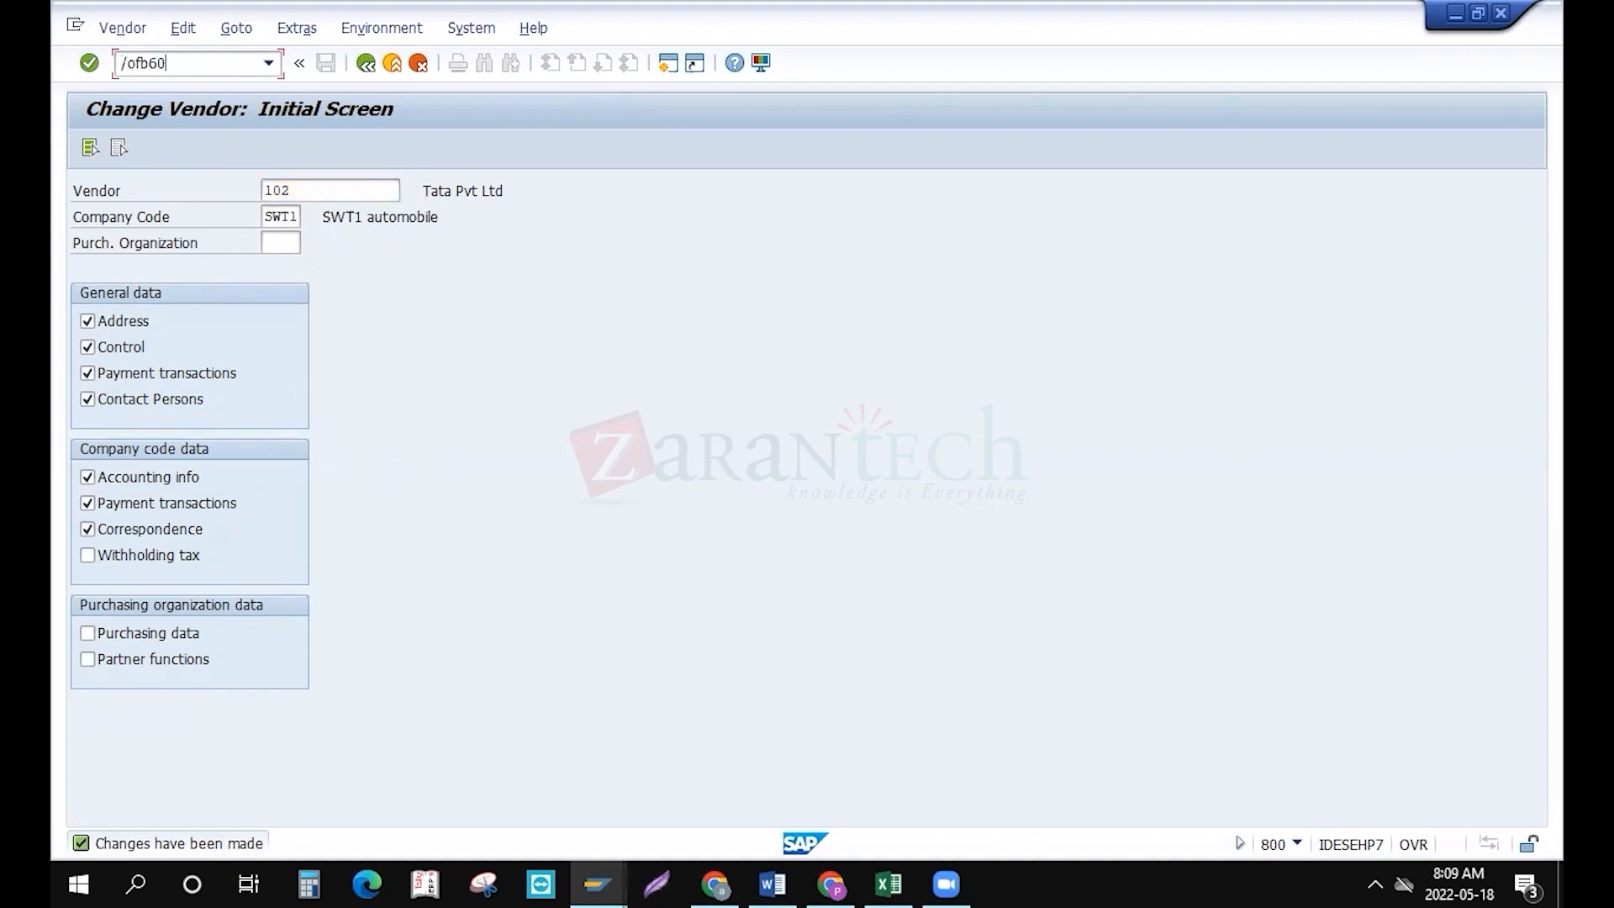
pyautogui.press('Return')
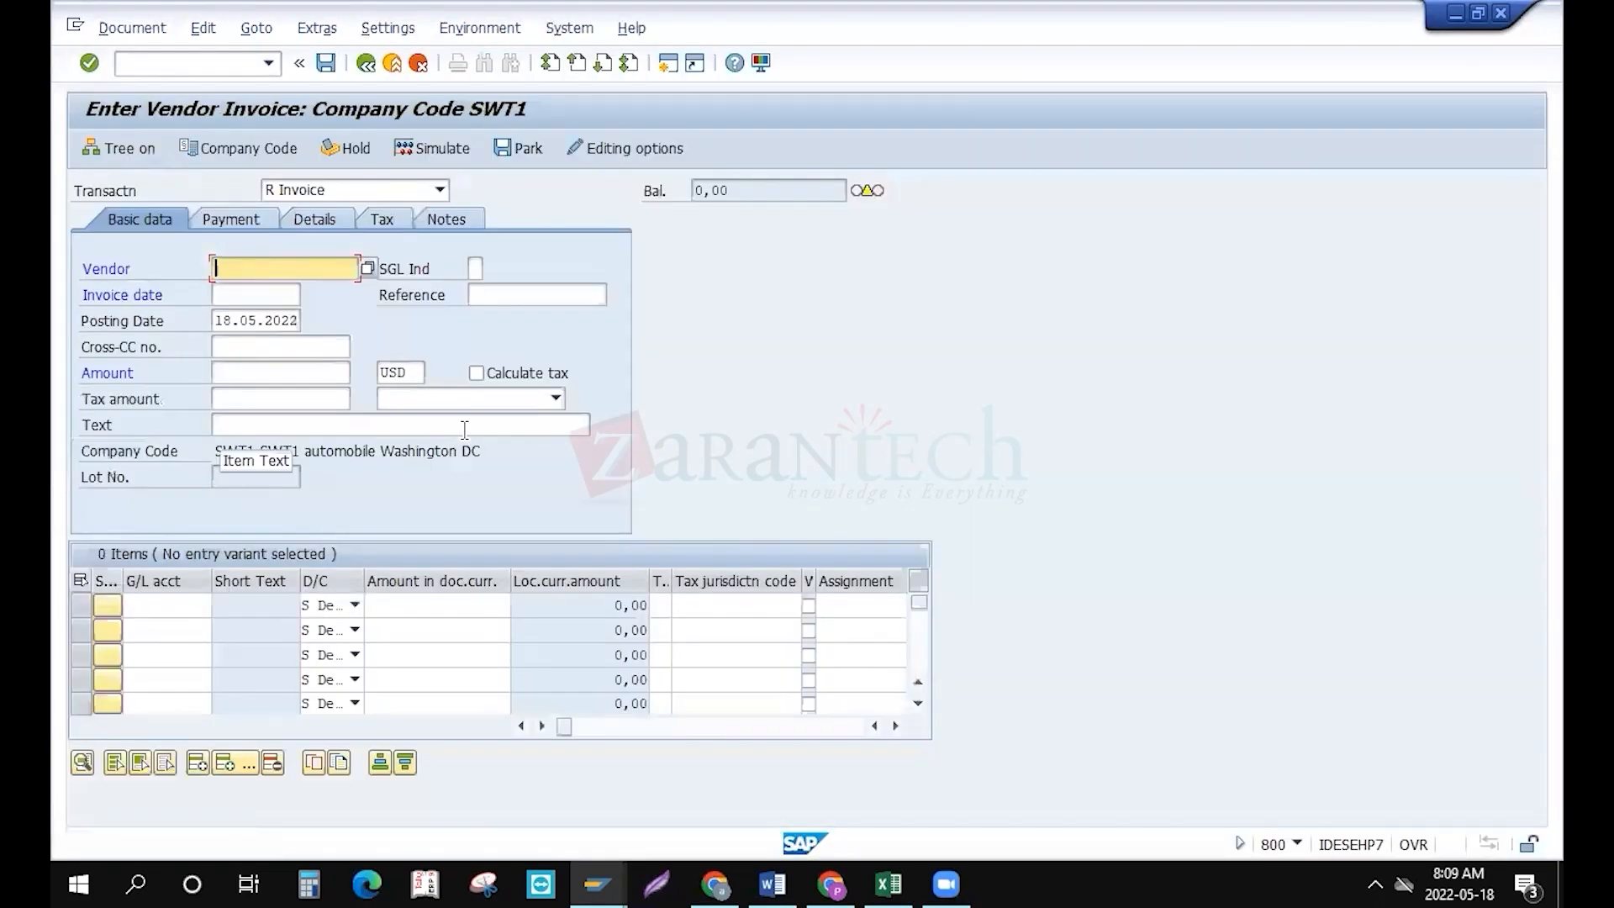
# Enter Luminous Private Limited's vendor number on the invoice and copy the posting date 18.05.2022 into the invoice date
pyautogui.write('101')
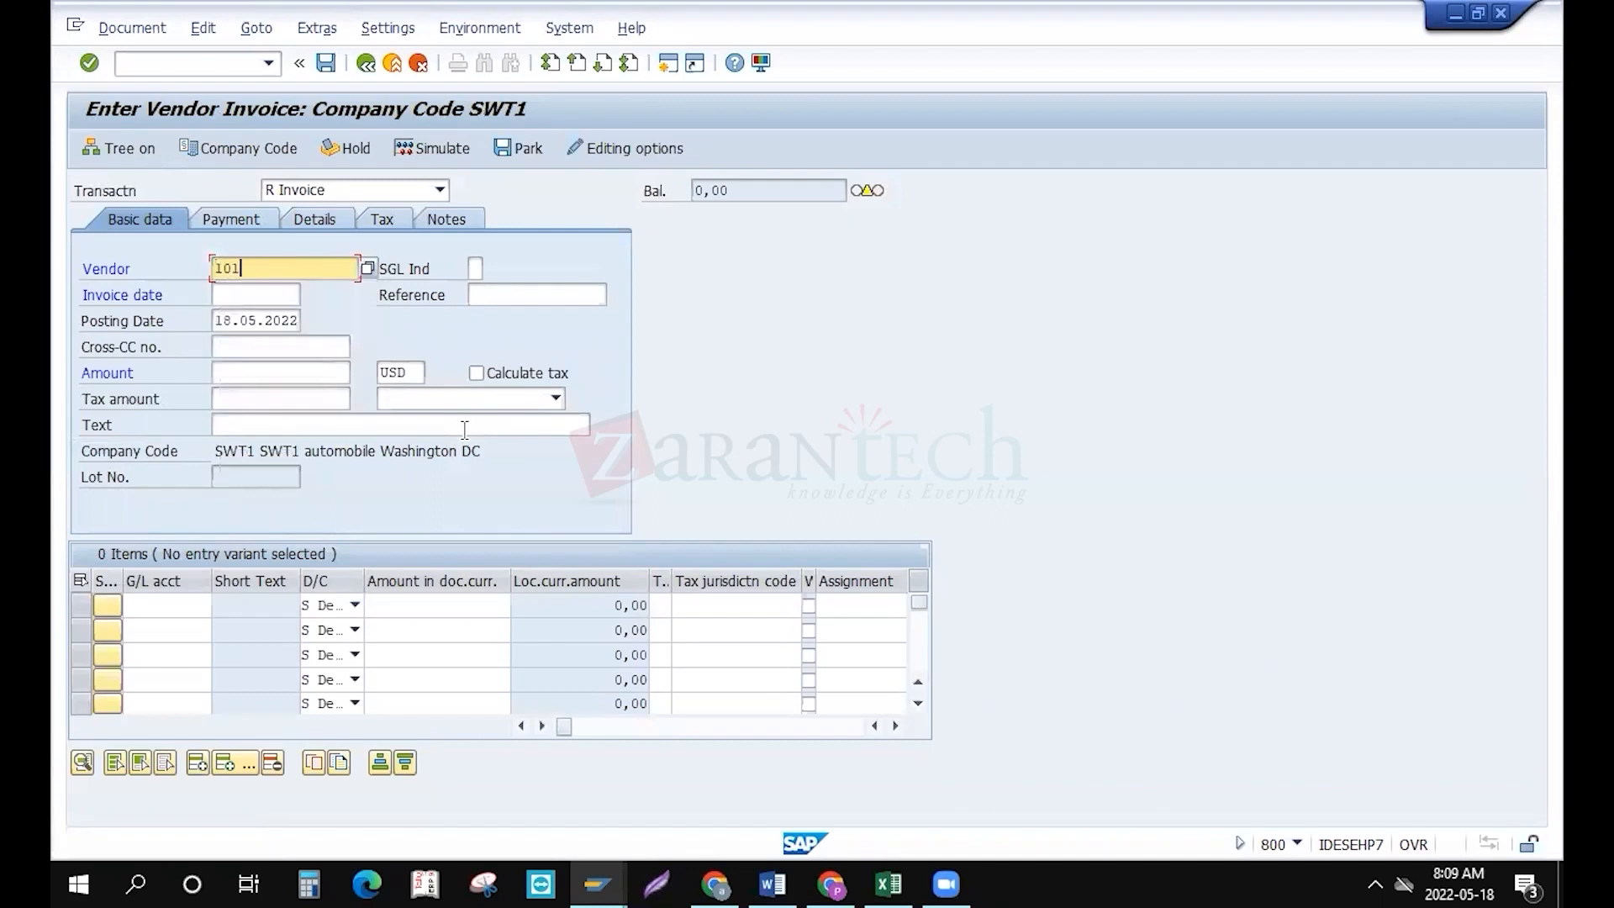
pyautogui.press('Tab')
pyautogui.press('Tab')
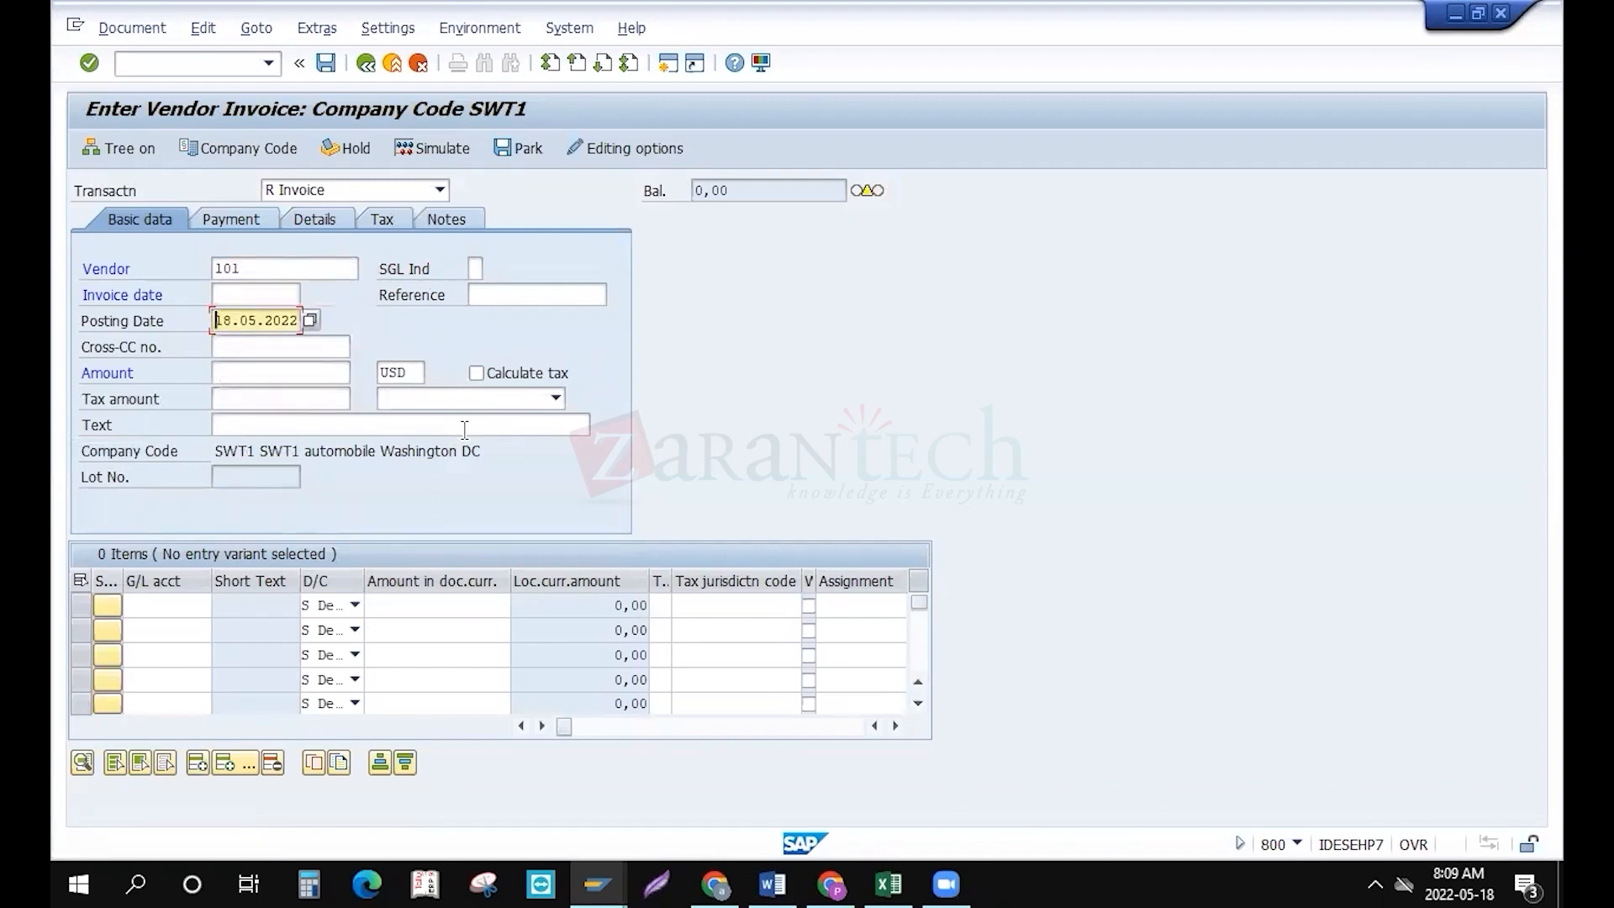
pyautogui.hotkey('ctrl', 'c')
pyautogui.hotkey('shift', 'Tab')
pyautogui.hotkey('shift', 'Tab')
pyautogui.hotkey('ctrl', 'v')
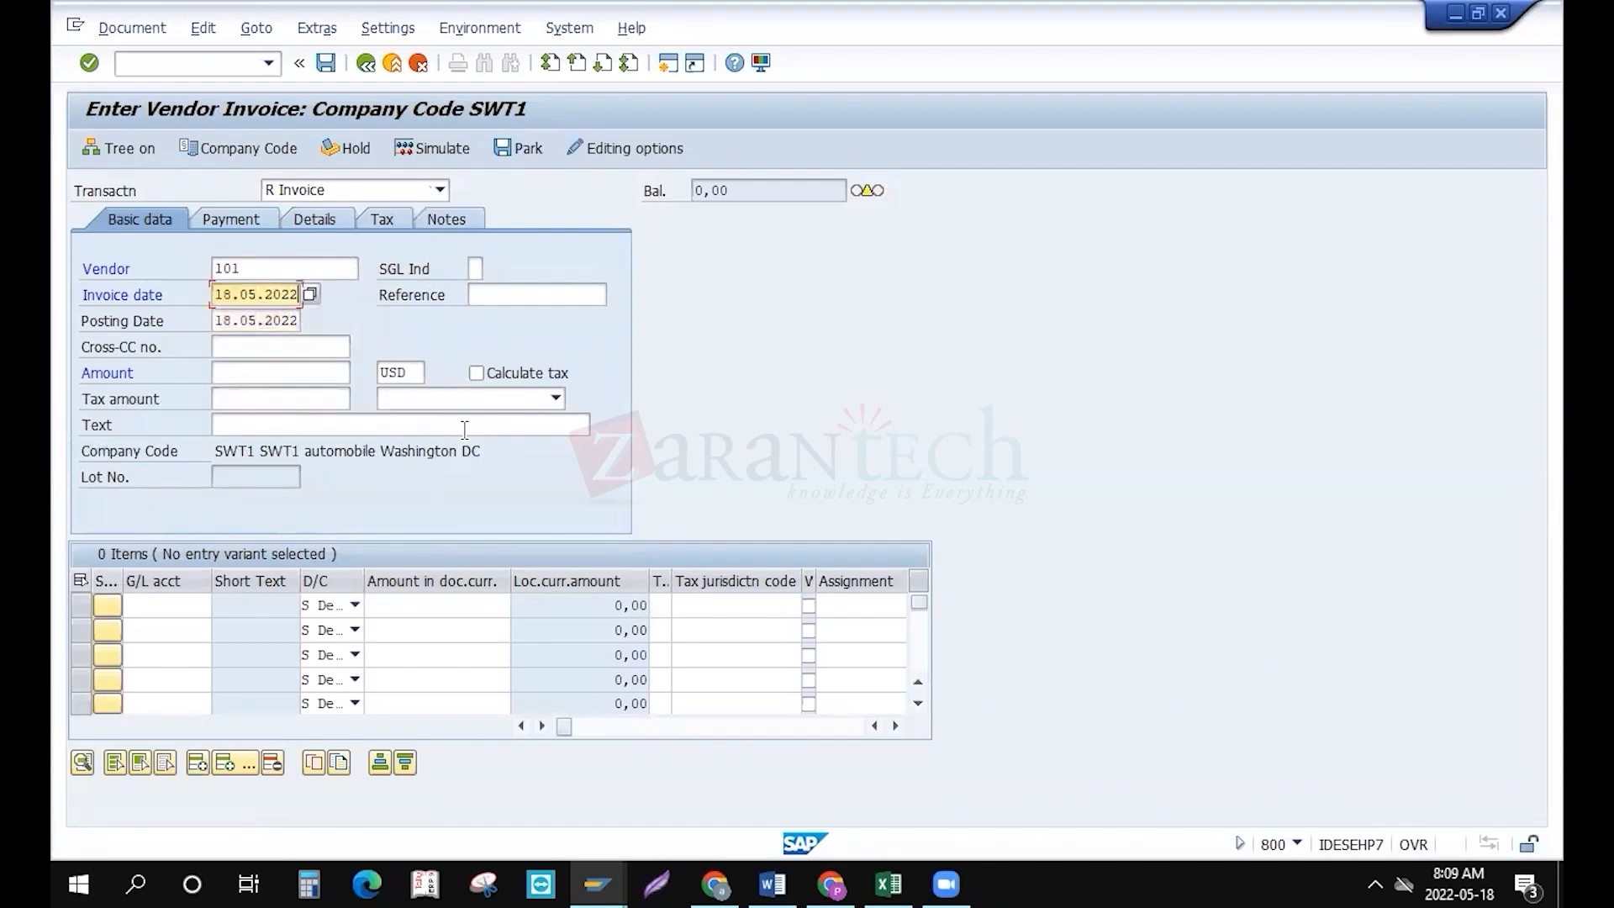
# Enter Payment1 as the reference of the vendor invoice
pyautogui.press('Tab')
pyautogui.write('test')
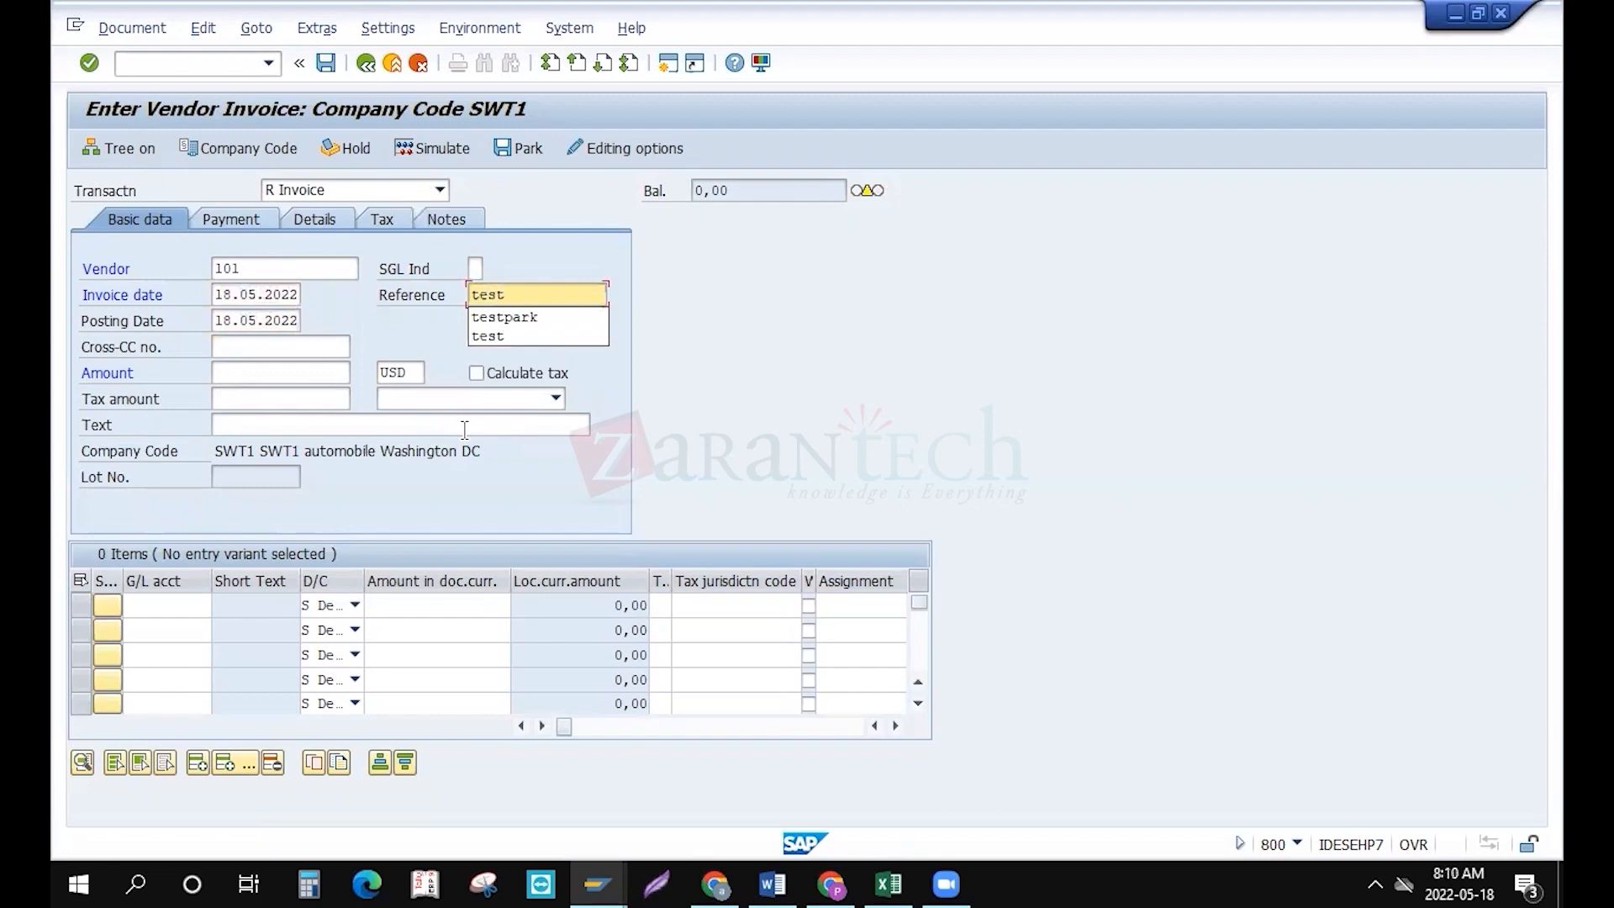
pyautogui.press('BackSpace')
pyautogui.press('BackSpace')
pyautogui.press('BackSpace')
pyautogui.press('BackSpace')
pyautogui.write('Payment')
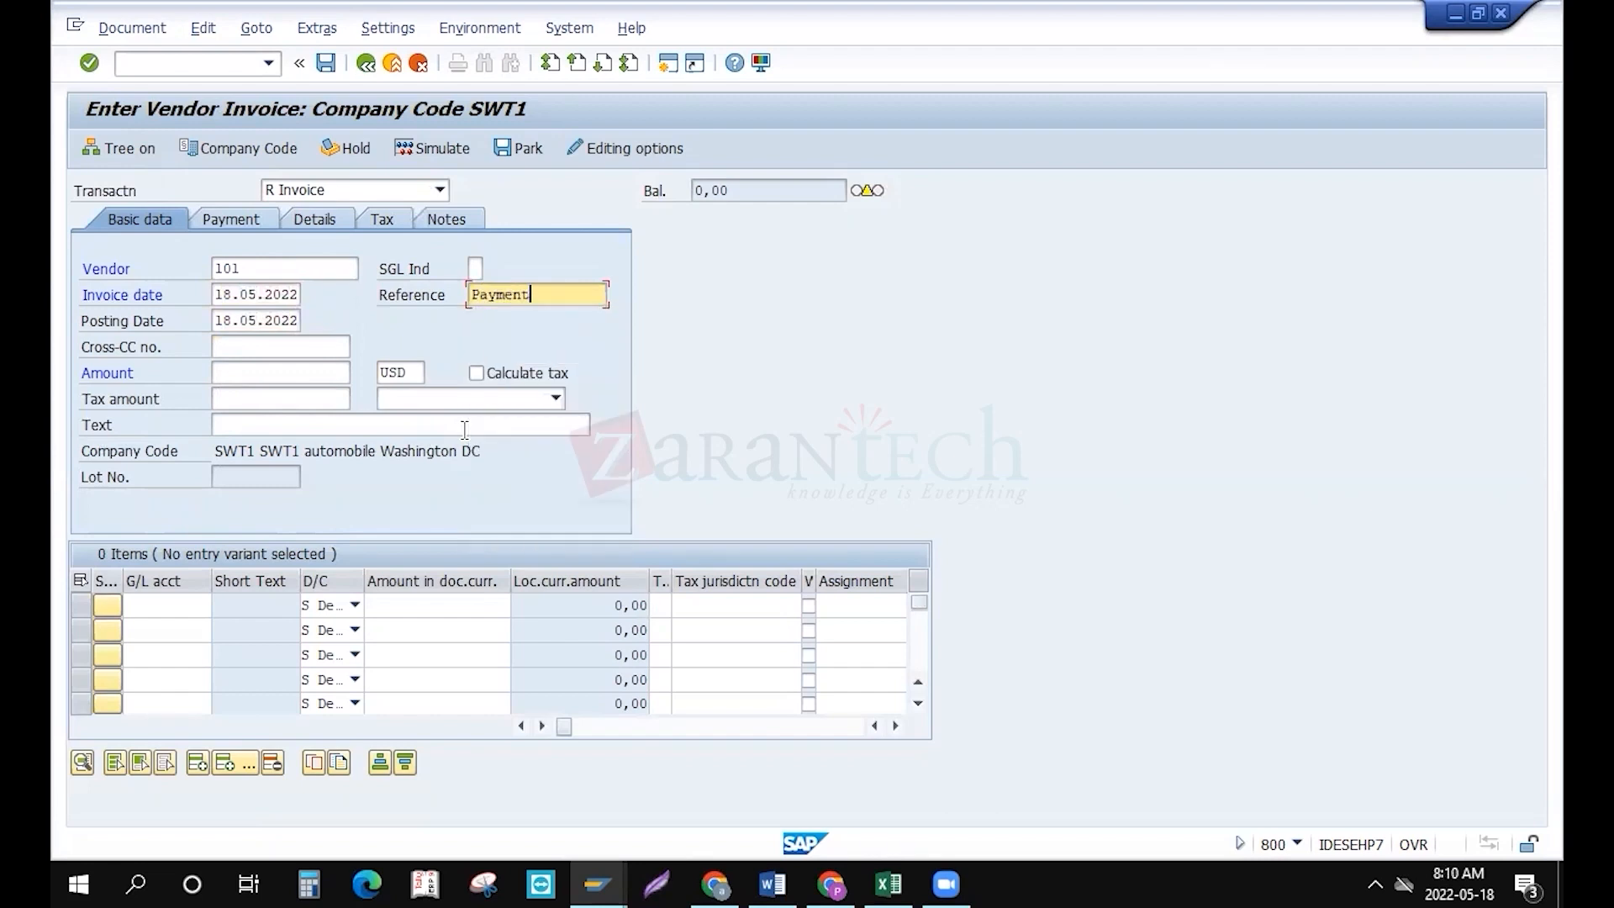
pyautogui.write('1')
# Set the invoice amount to 30000 USD and enter the text being
pyautogui.click(242, 376)
pyautogui.write('3000')
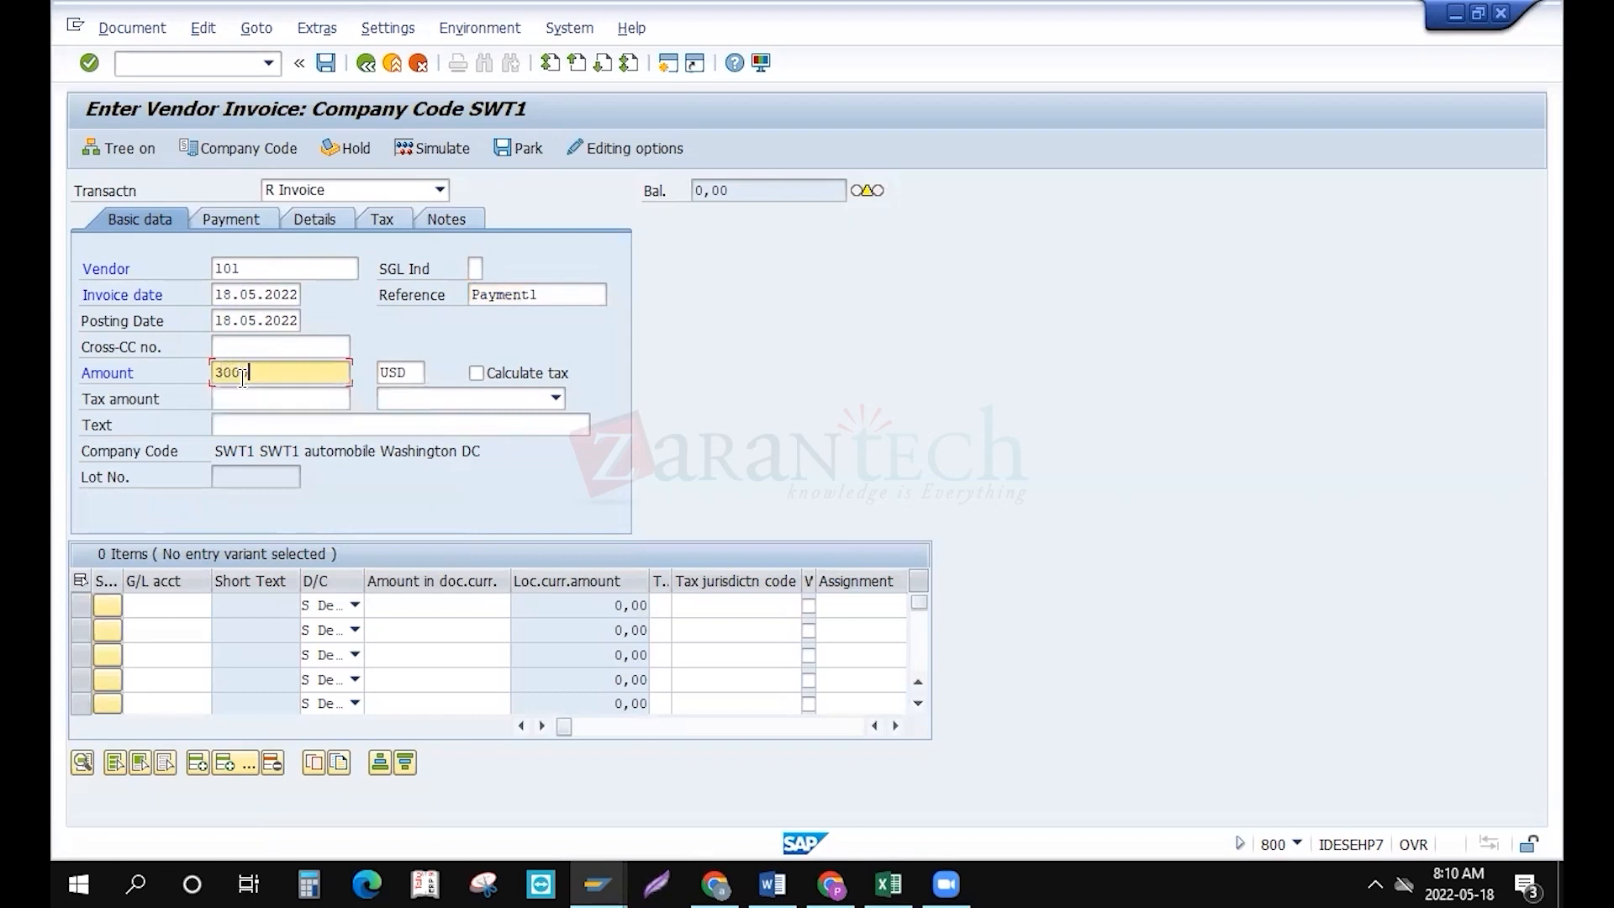
pyautogui.write('0')
pyautogui.click(269, 434)
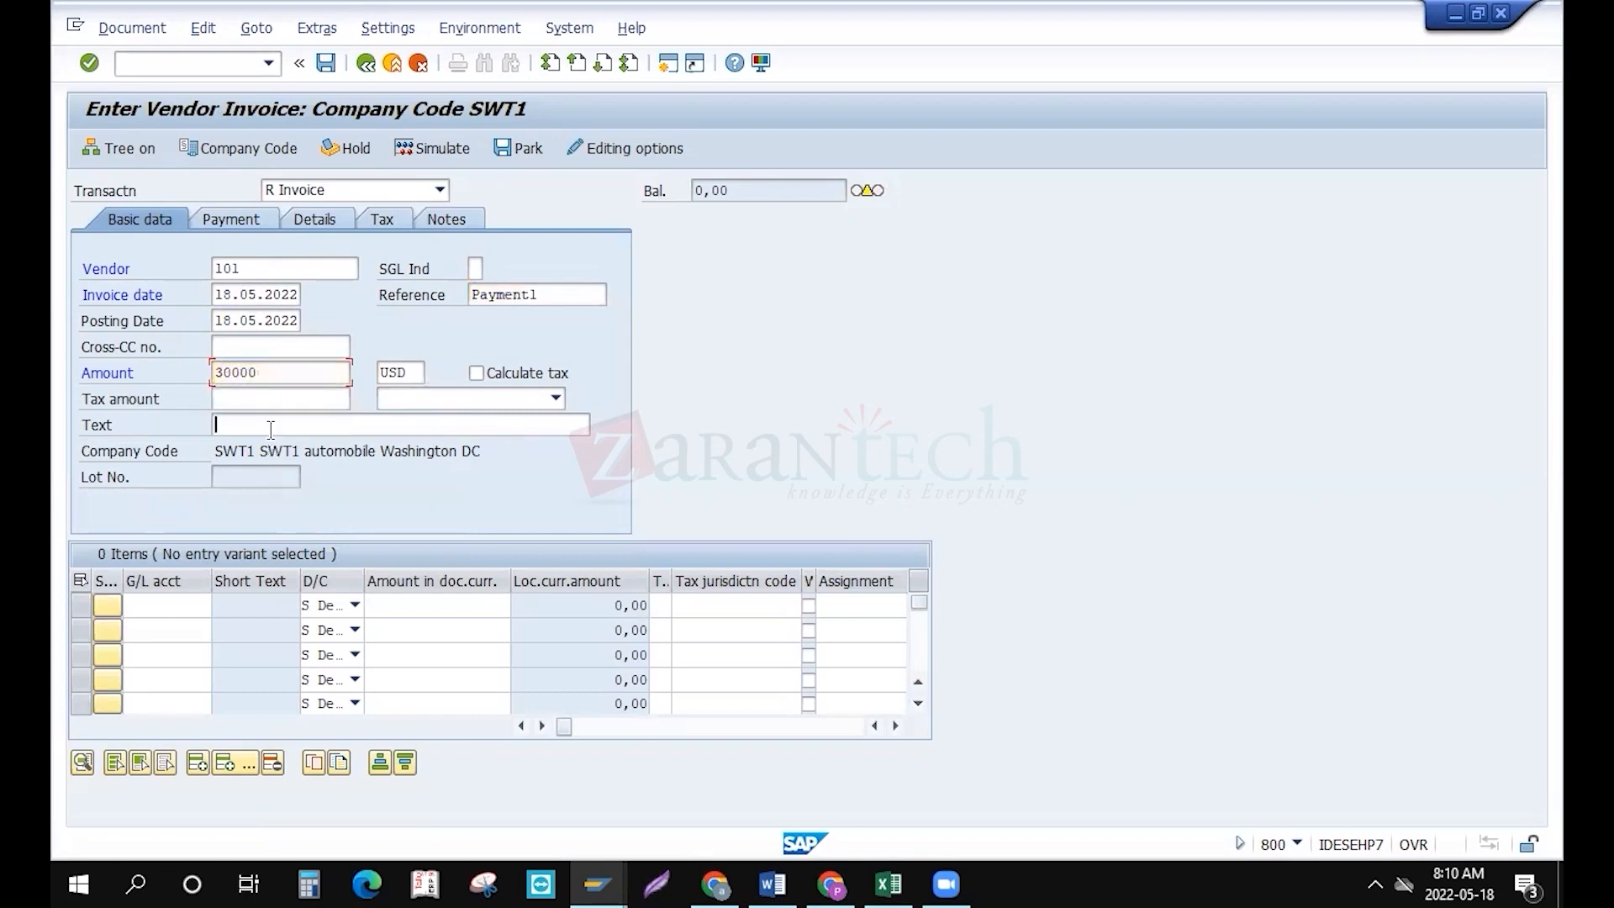
pyautogui.write('being')
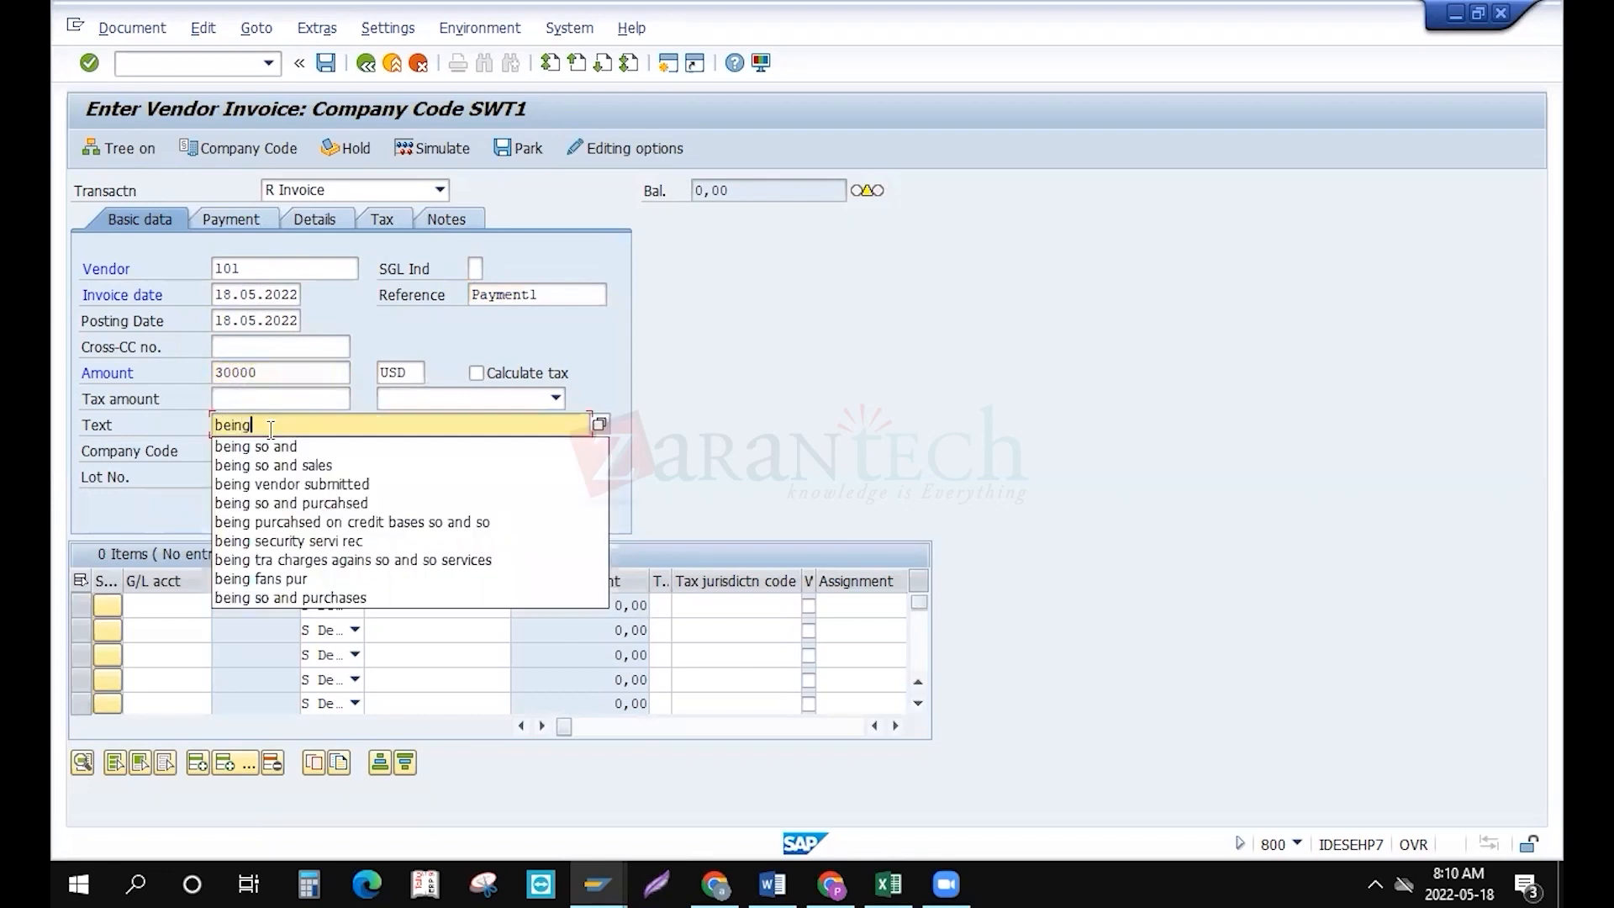
pyautogui.press('Return')
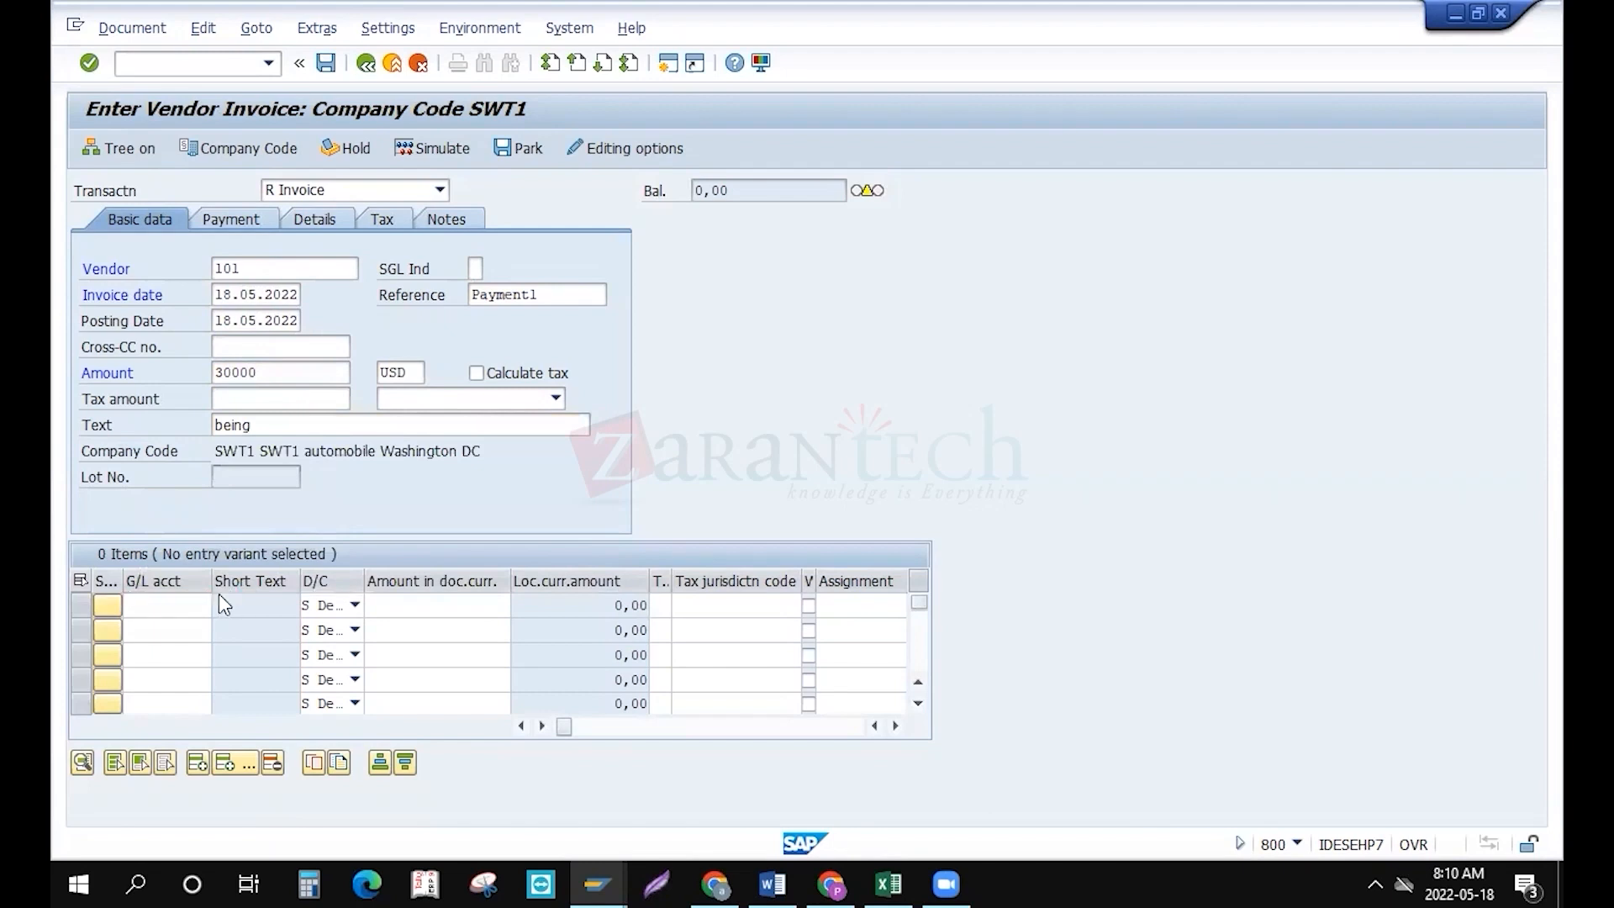
# Look up SWT1's G/L accounts for the first line item, and discard the unfinished invoice to restart the entry
pyautogui.press('F4')
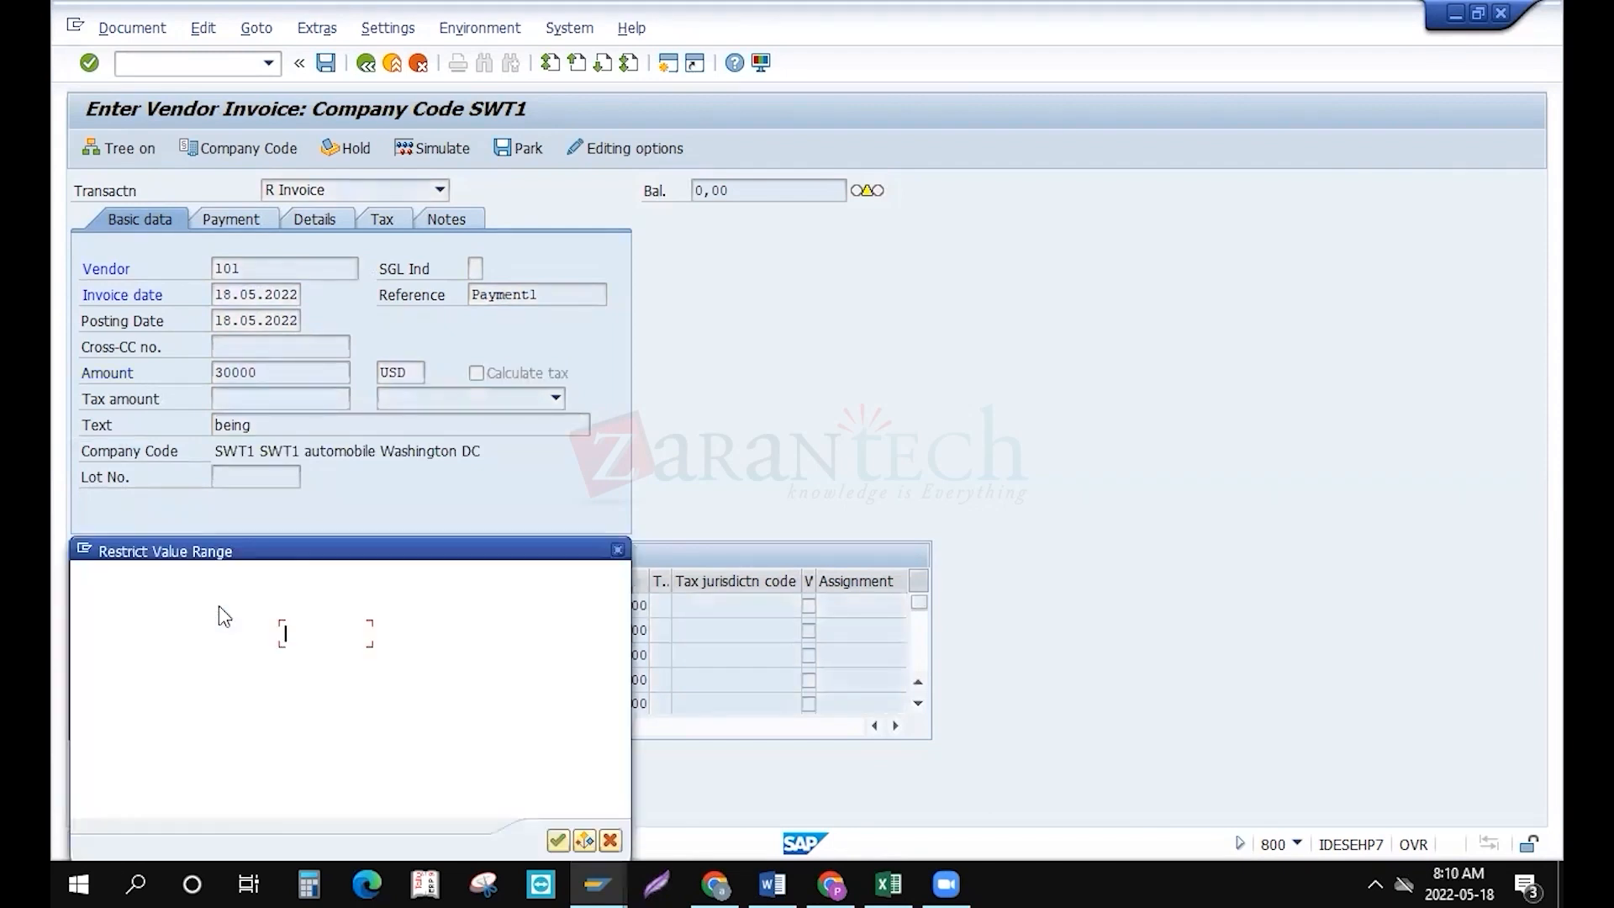
pyautogui.press('Return')
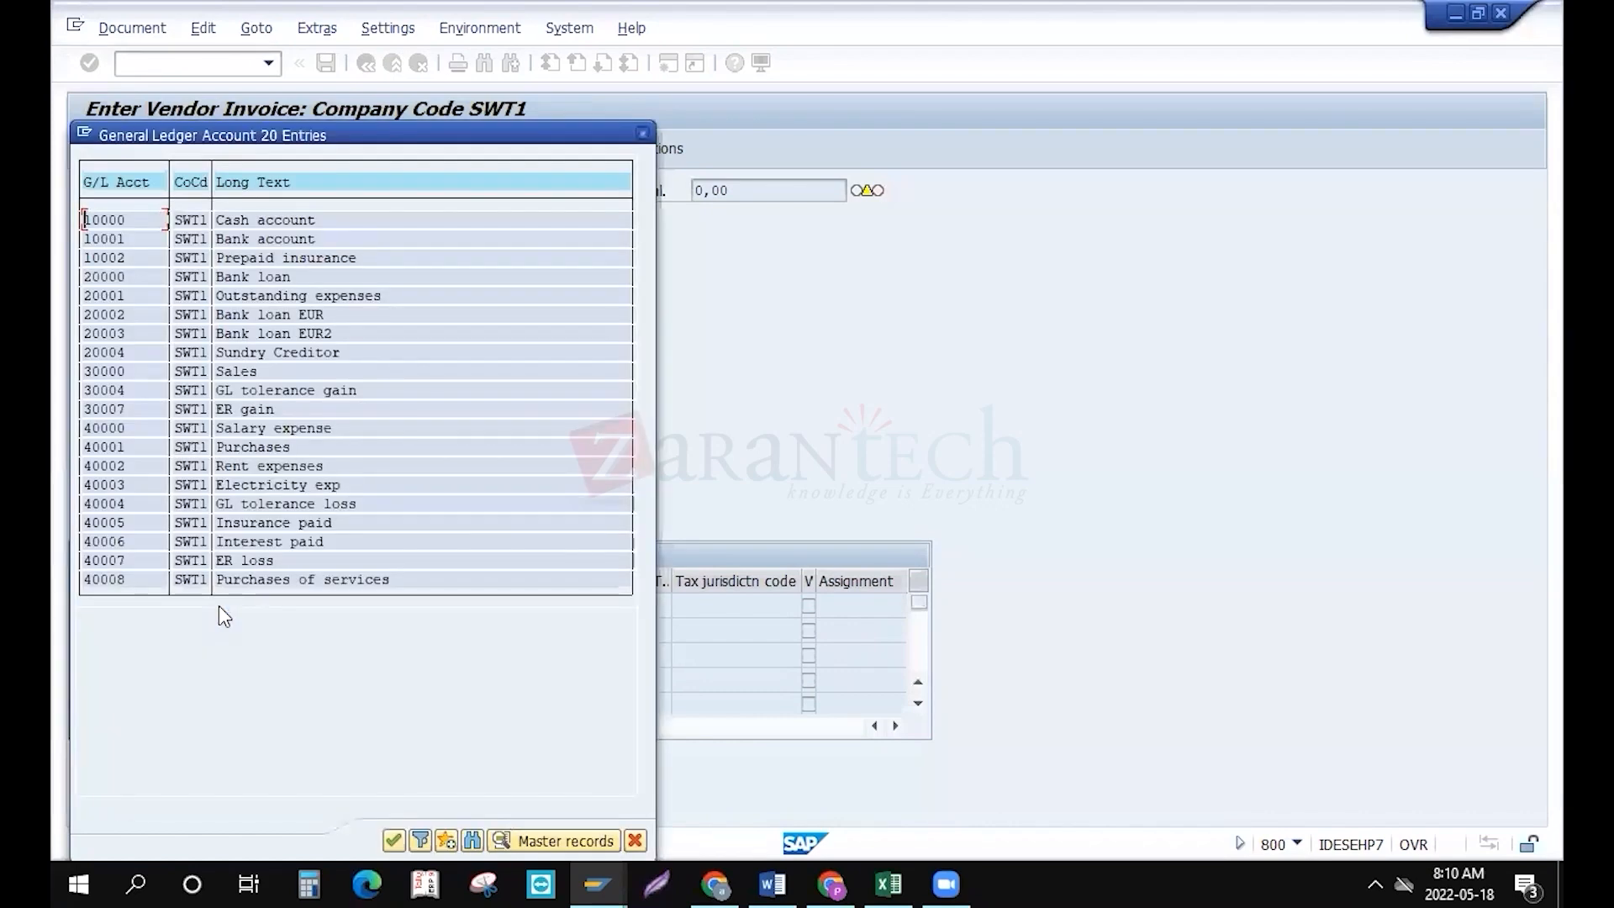
pyautogui.doubleClick(252, 523)
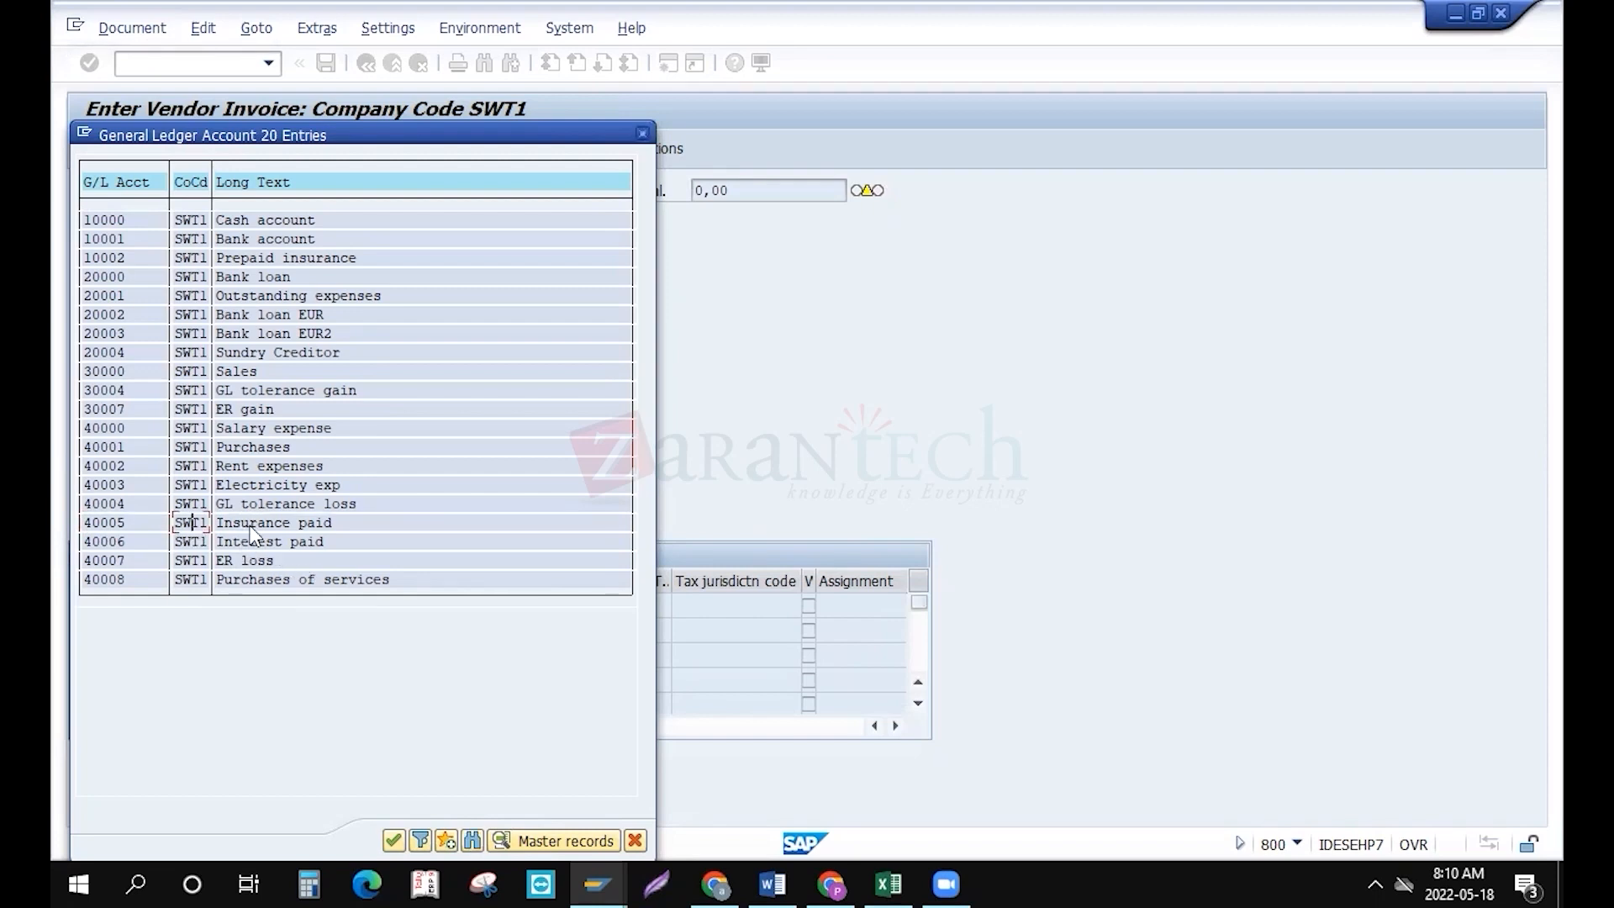
pyautogui.click(394, 840)
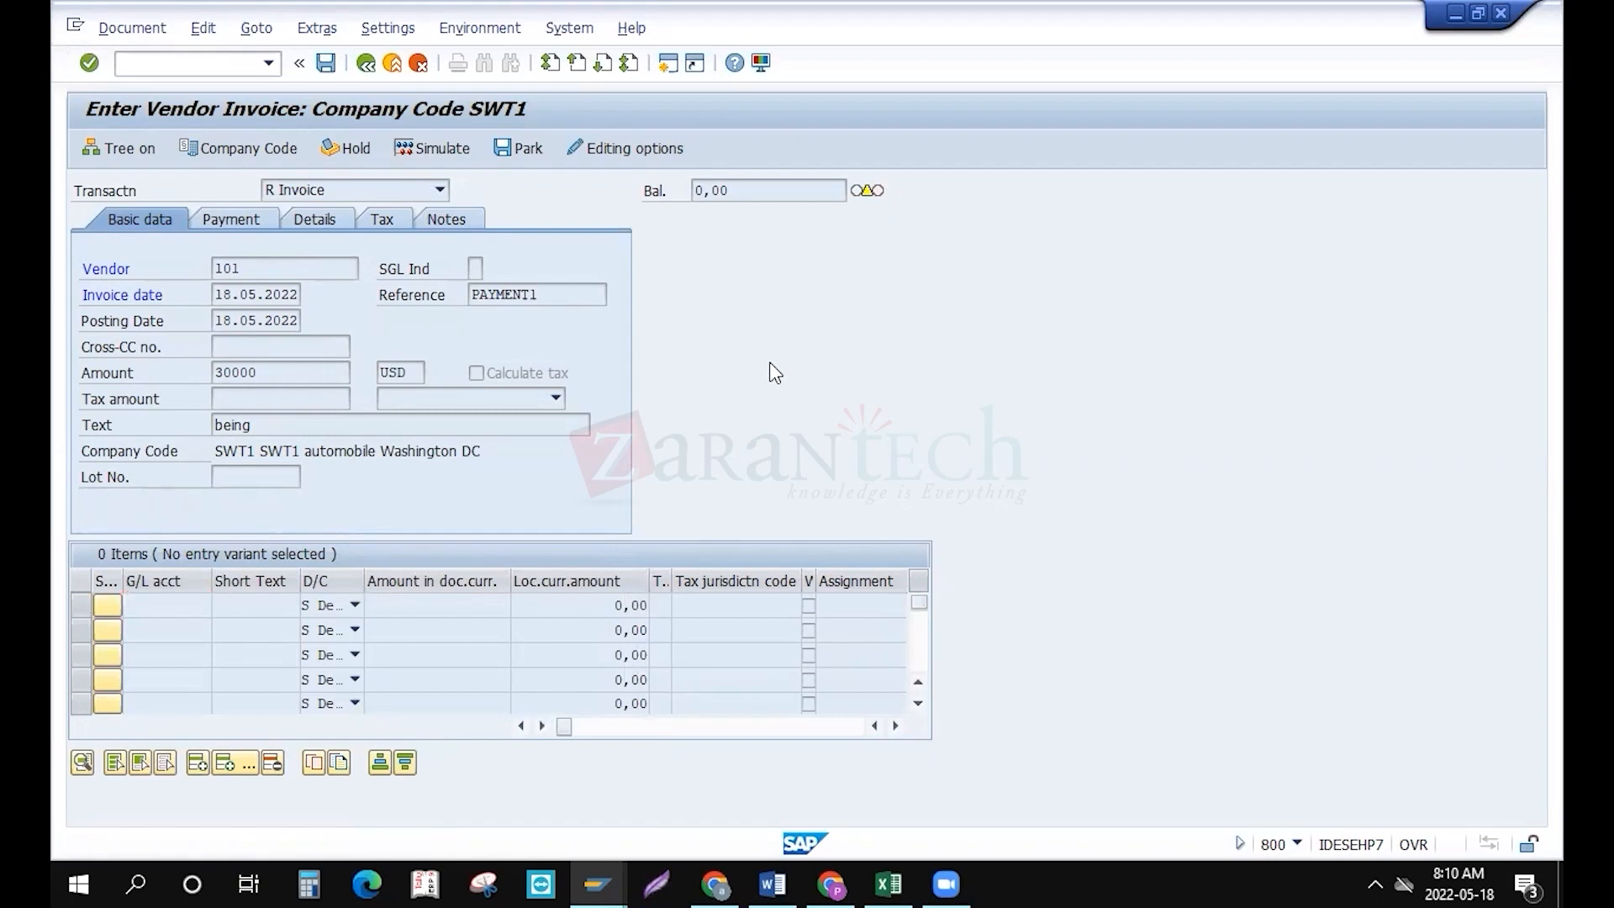
pyautogui.press('F3')
pyautogui.click(421, 482)
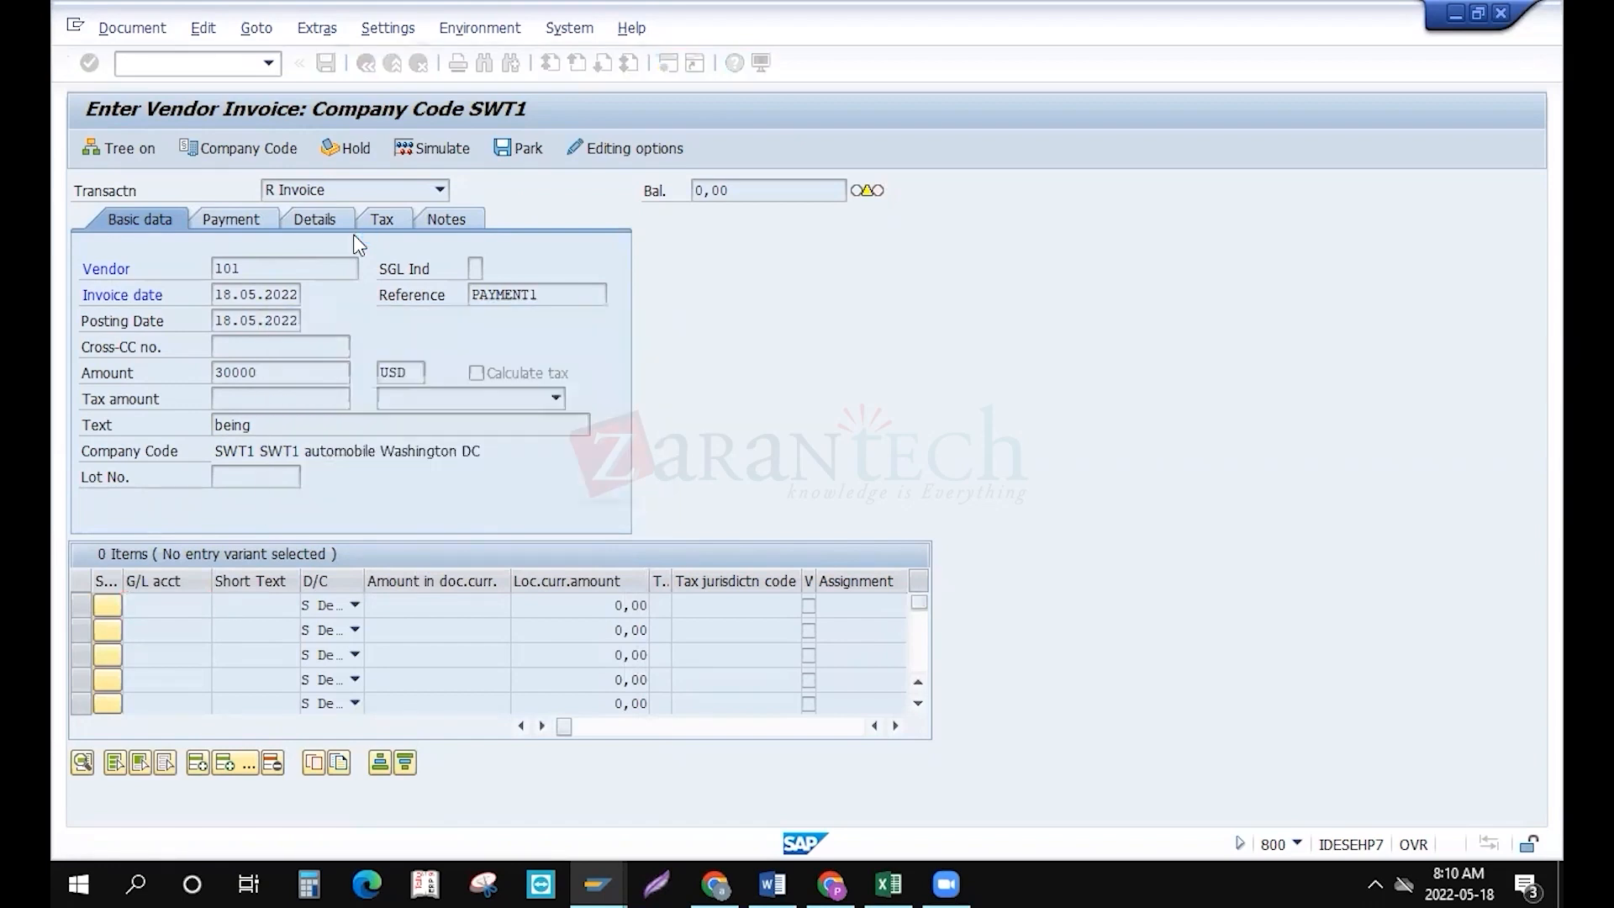
# Enter Luminous Private Limited's vendor number, invoice date 18.05.2022 and reference Payment1 on a fresh vendor invoice
pyautogui.write('101')
pyautogui.press('Tab')
pyautogui.press('Tab')
pyautogui.press('space')
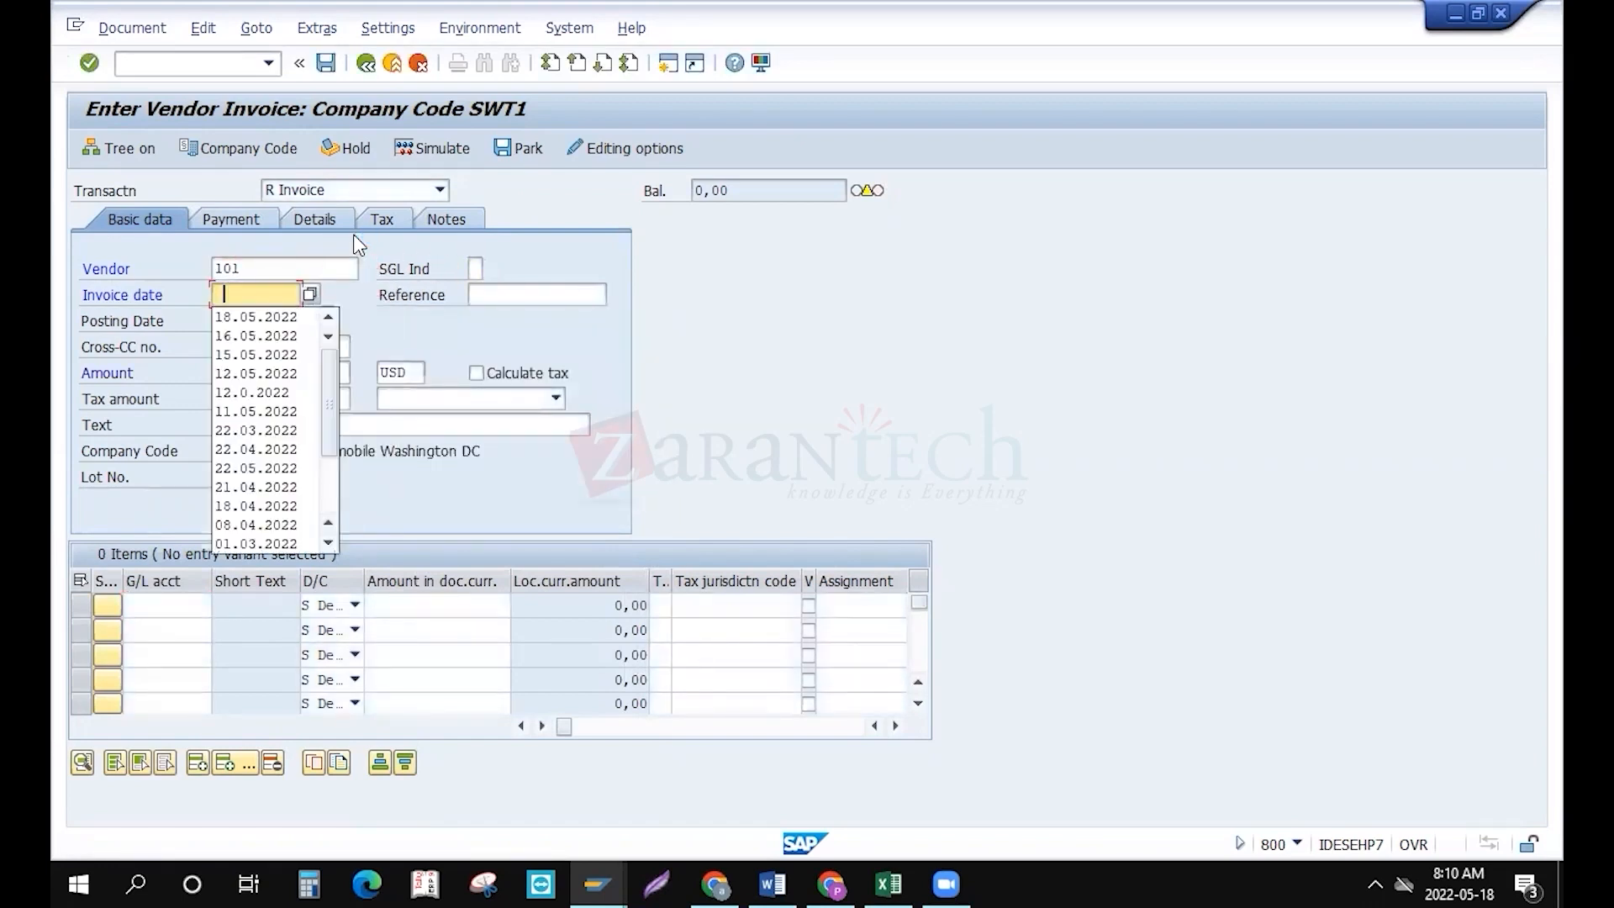
pyautogui.press('Down')
pyautogui.press('Tab')
pyautogui.press('space')
pyautogui.press('Down')
# Set the invoice amount to 30000 USD, reusing the previously entered value
pyautogui.press('Tab')
pyautogui.press('Tab')
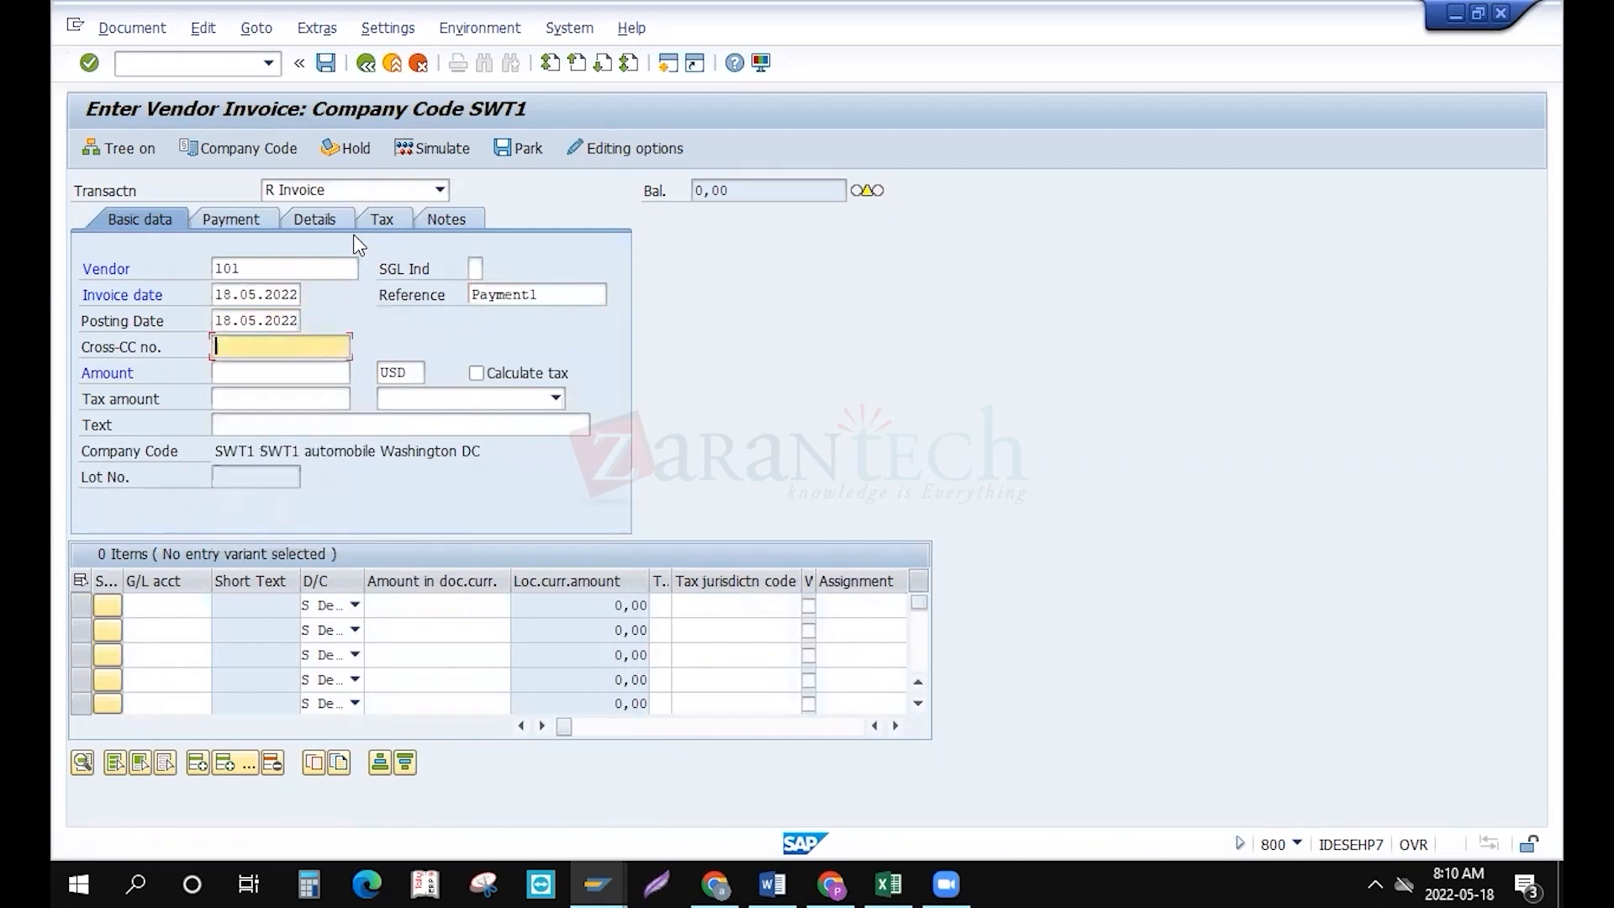
pyautogui.press('Tab')
pyautogui.press('space')
pyautogui.press('Down')
pyautogui.press('Tab')
# Add a debit line item to G/L account 40001 with * as the amount and test as the text
pyautogui.press('Tab')
pyautogui.press('Tab')
pyautogui.press('Tab')
pyautogui.press('Tab')
pyautogui.press('Tab')
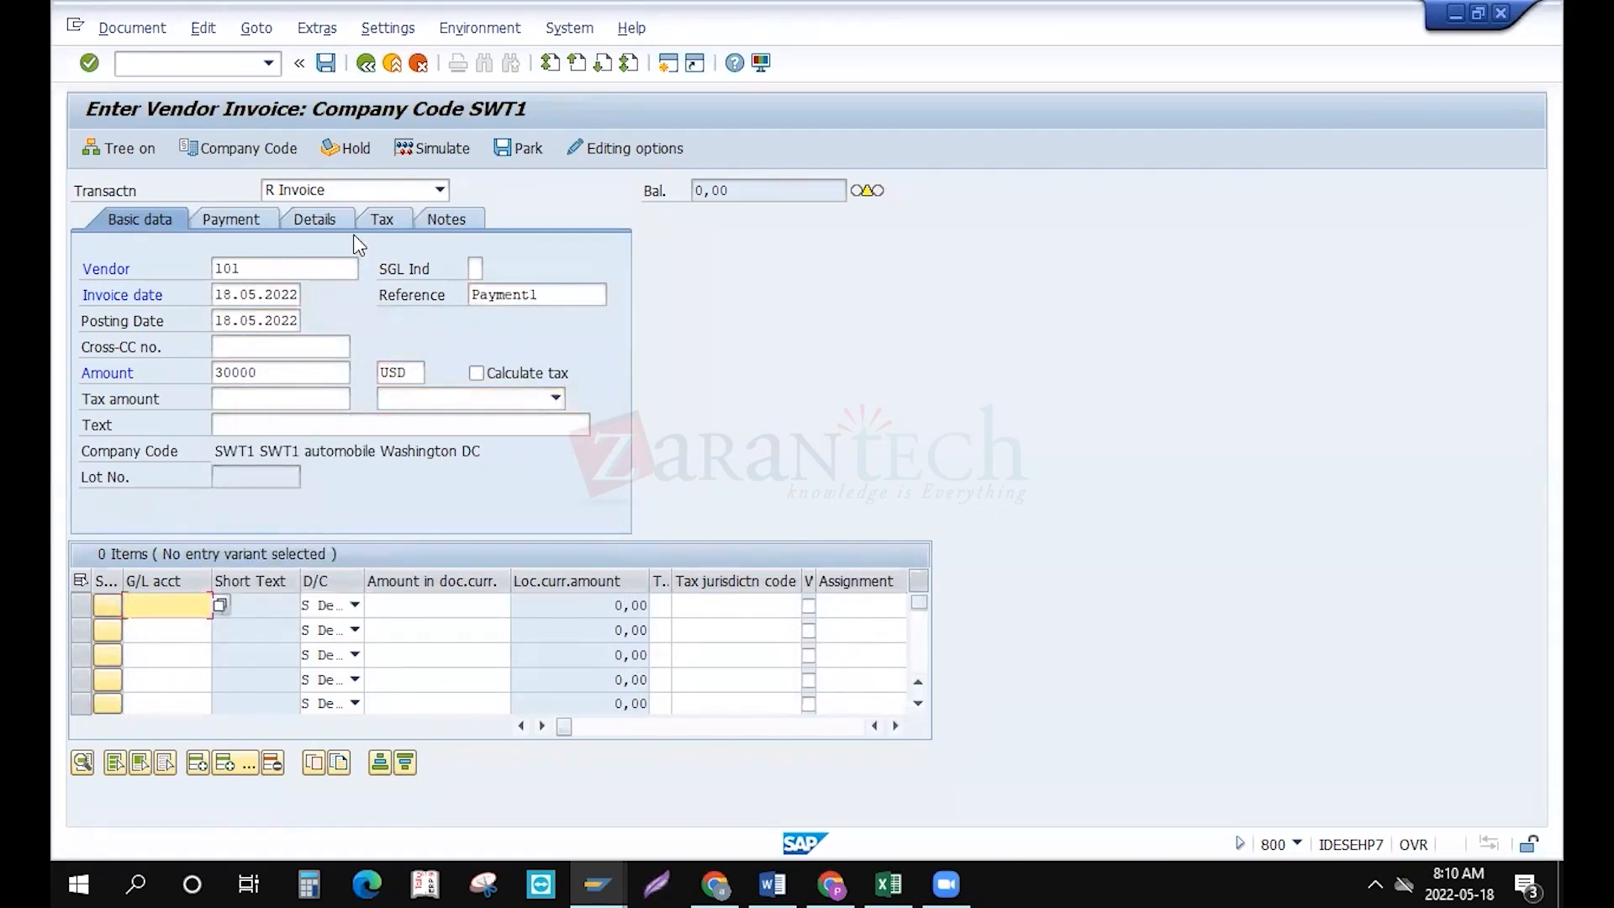
pyautogui.press('space')
pyautogui.press('Down')
pyautogui.press('Tab')
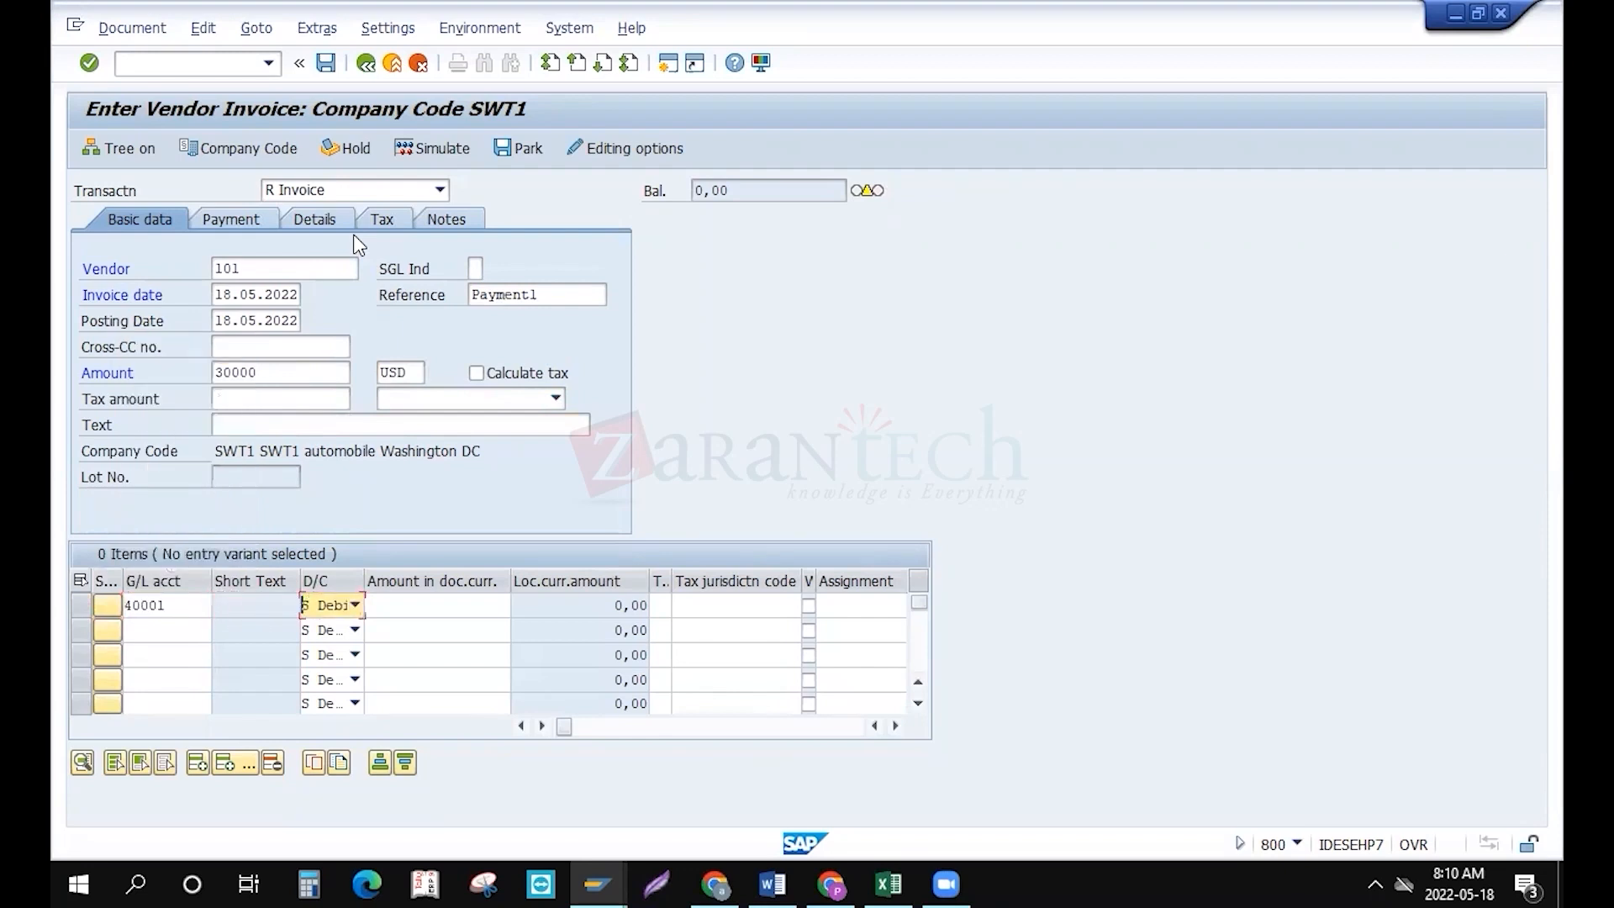
pyautogui.press('Tab')
pyautogui.write('*')
pyautogui.press('Return')
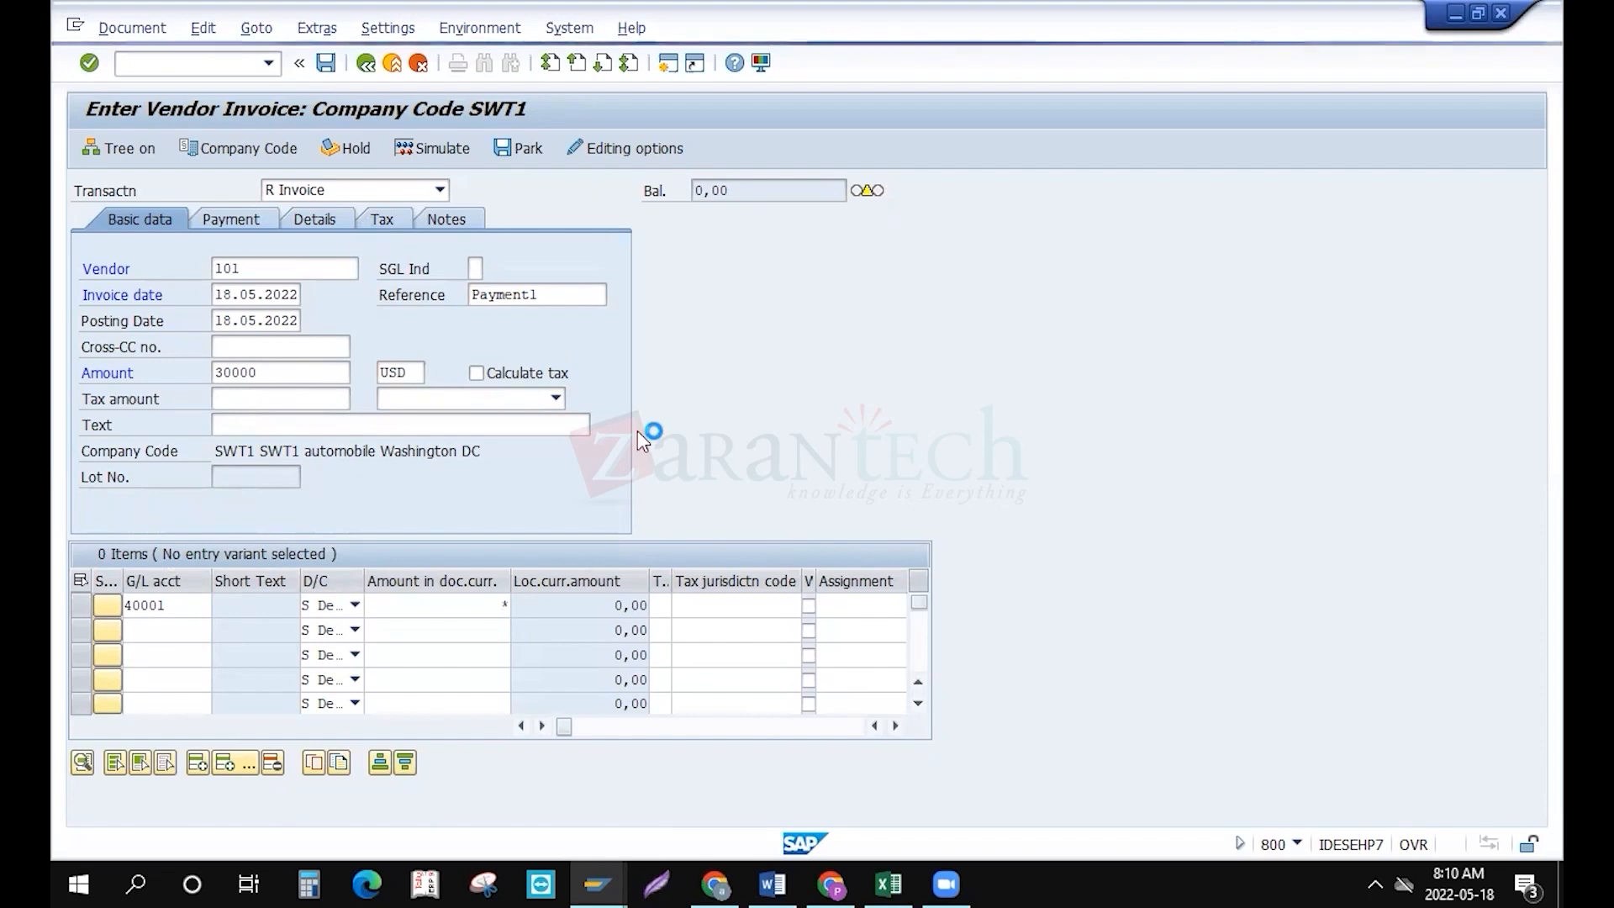
pyautogui.write('test')
pyautogui.press('Return')
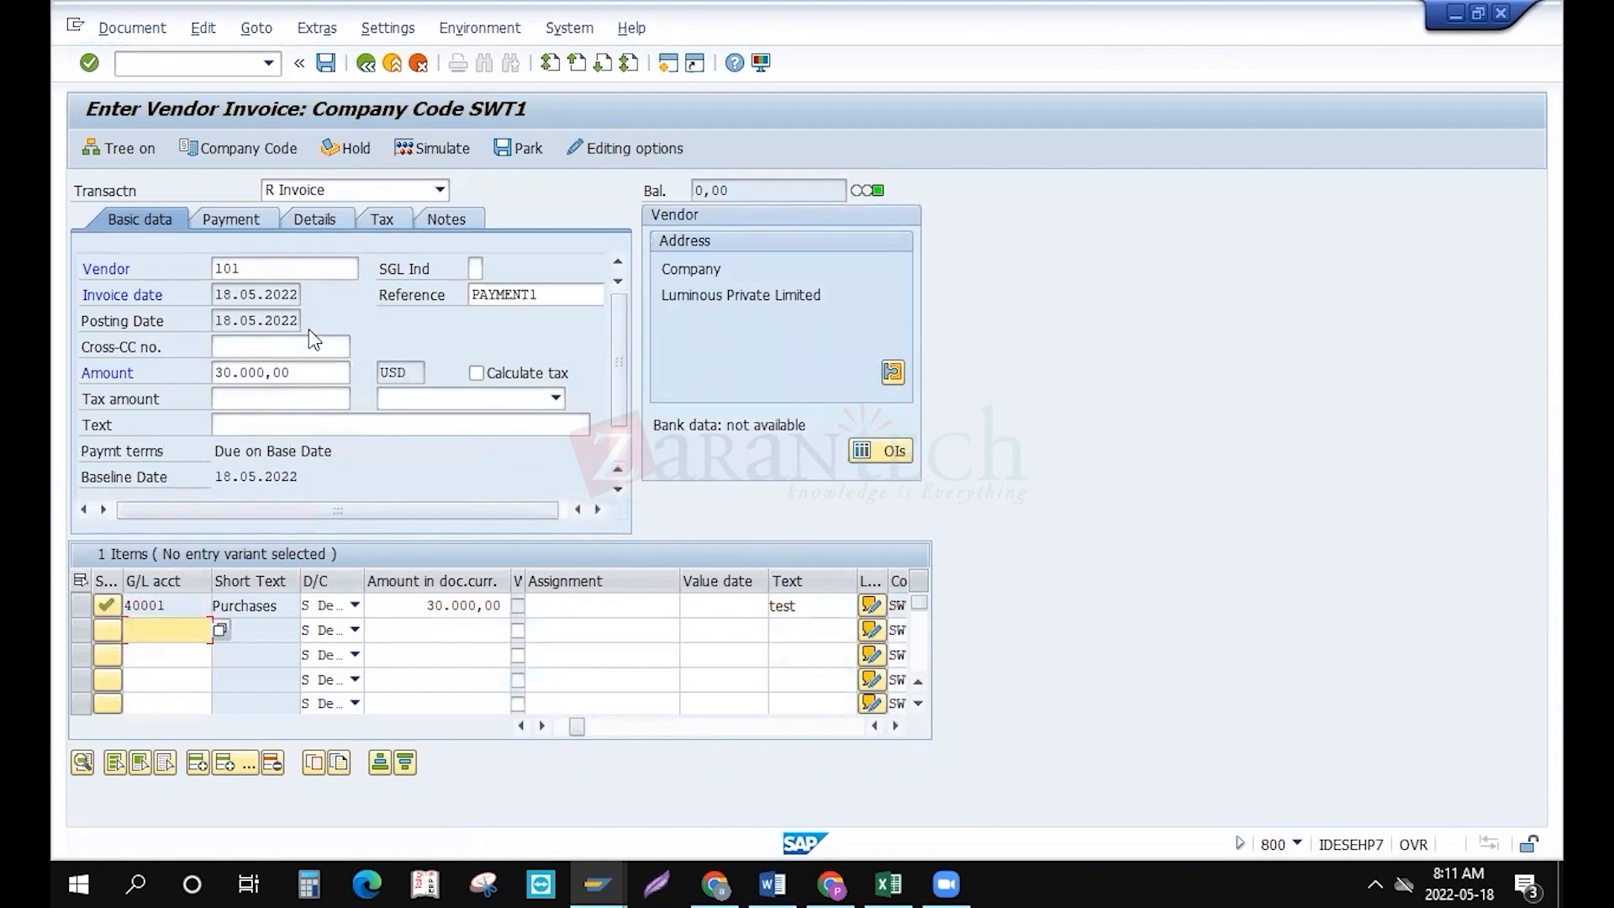
# Examine the available terms of payment in the invoice's payment data and close the list without choosing another term
pyautogui.click(251, 219)
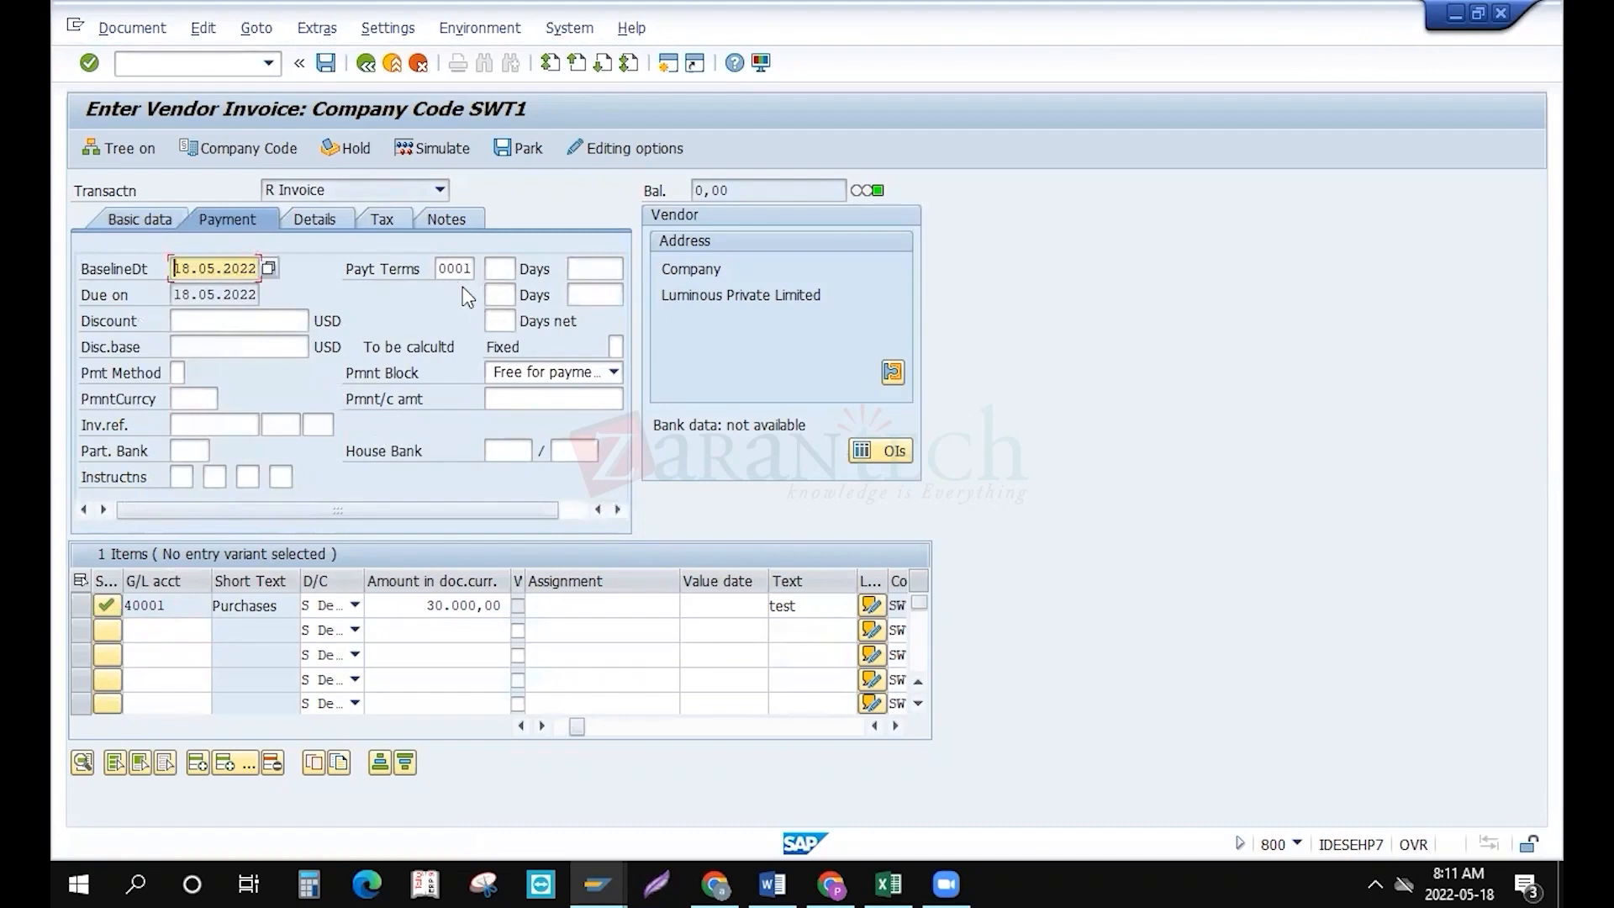
pyautogui.click(473, 269)
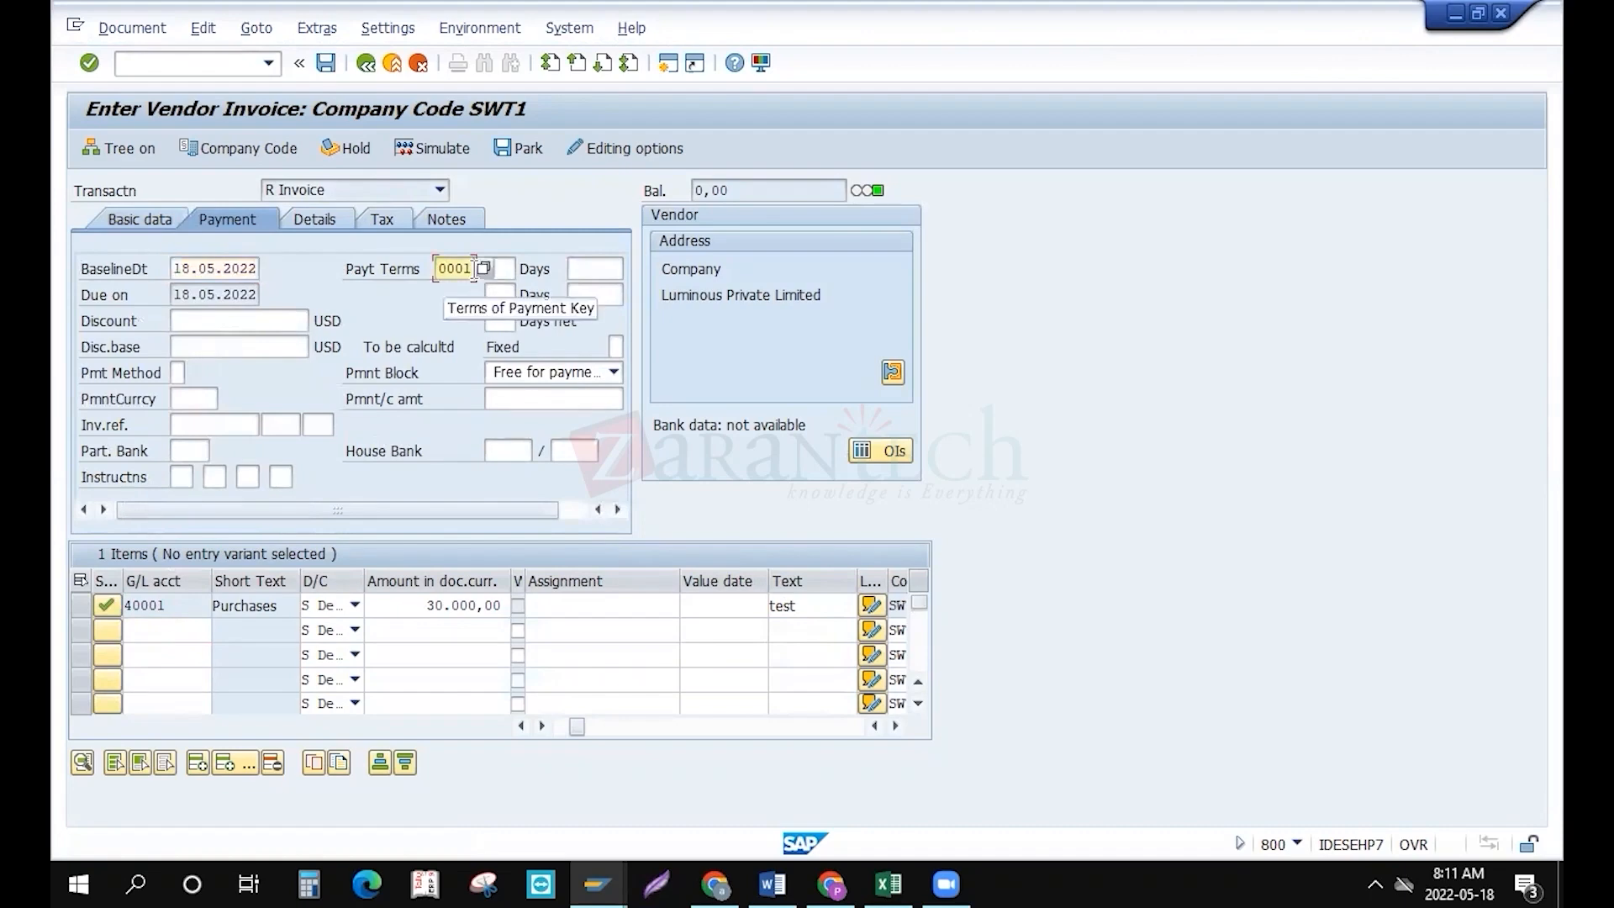
pyautogui.click(484, 269)
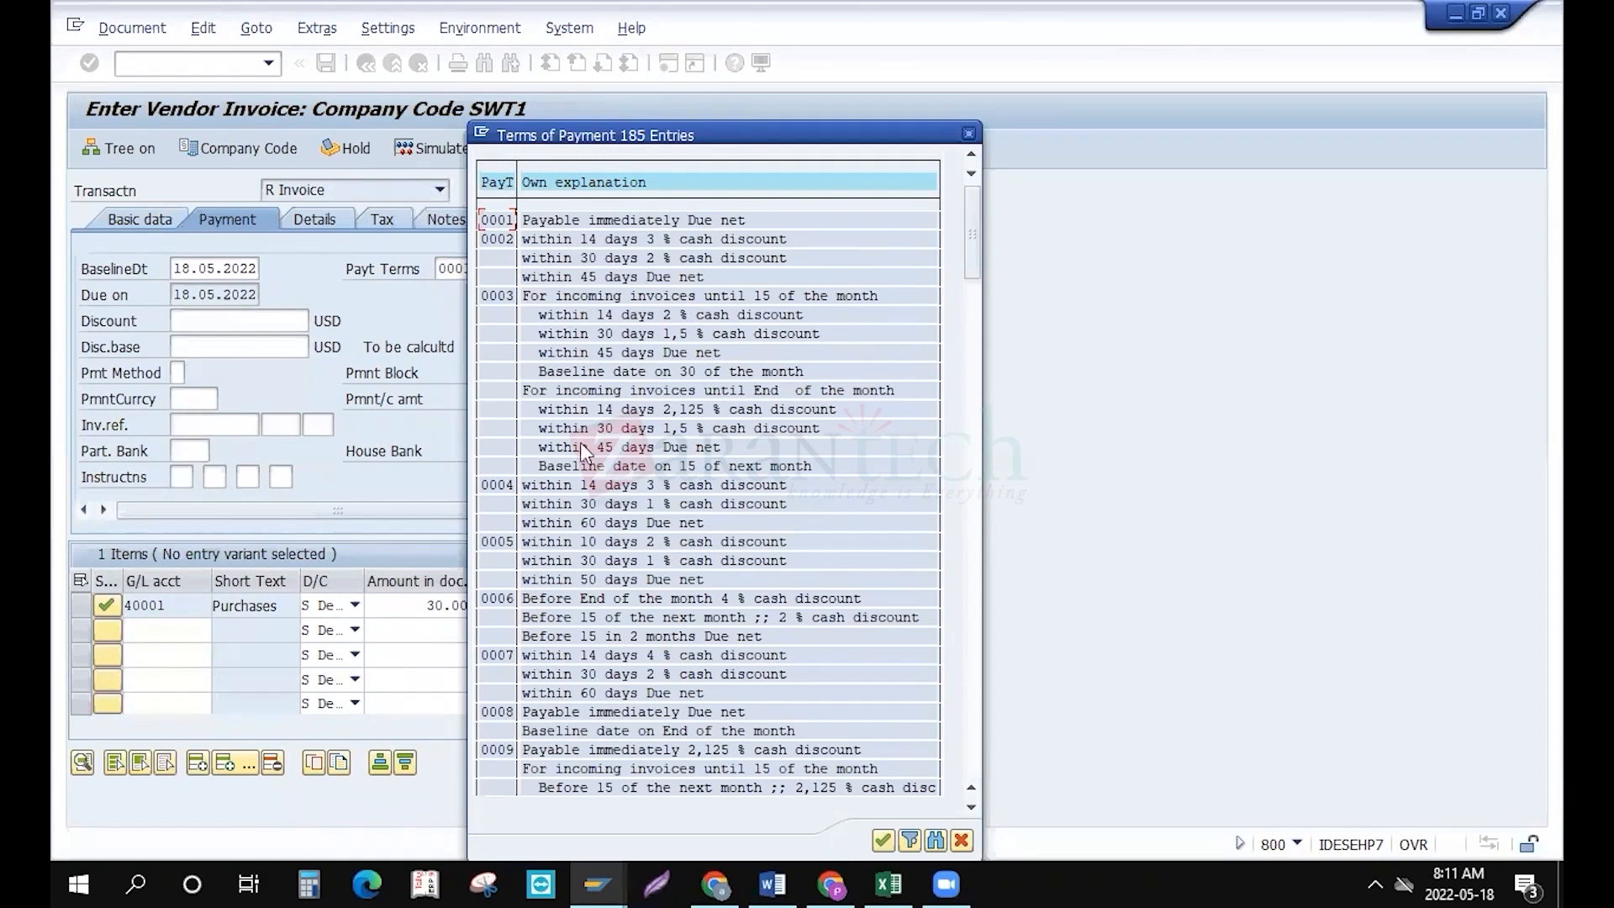
pyautogui.click(973, 508)
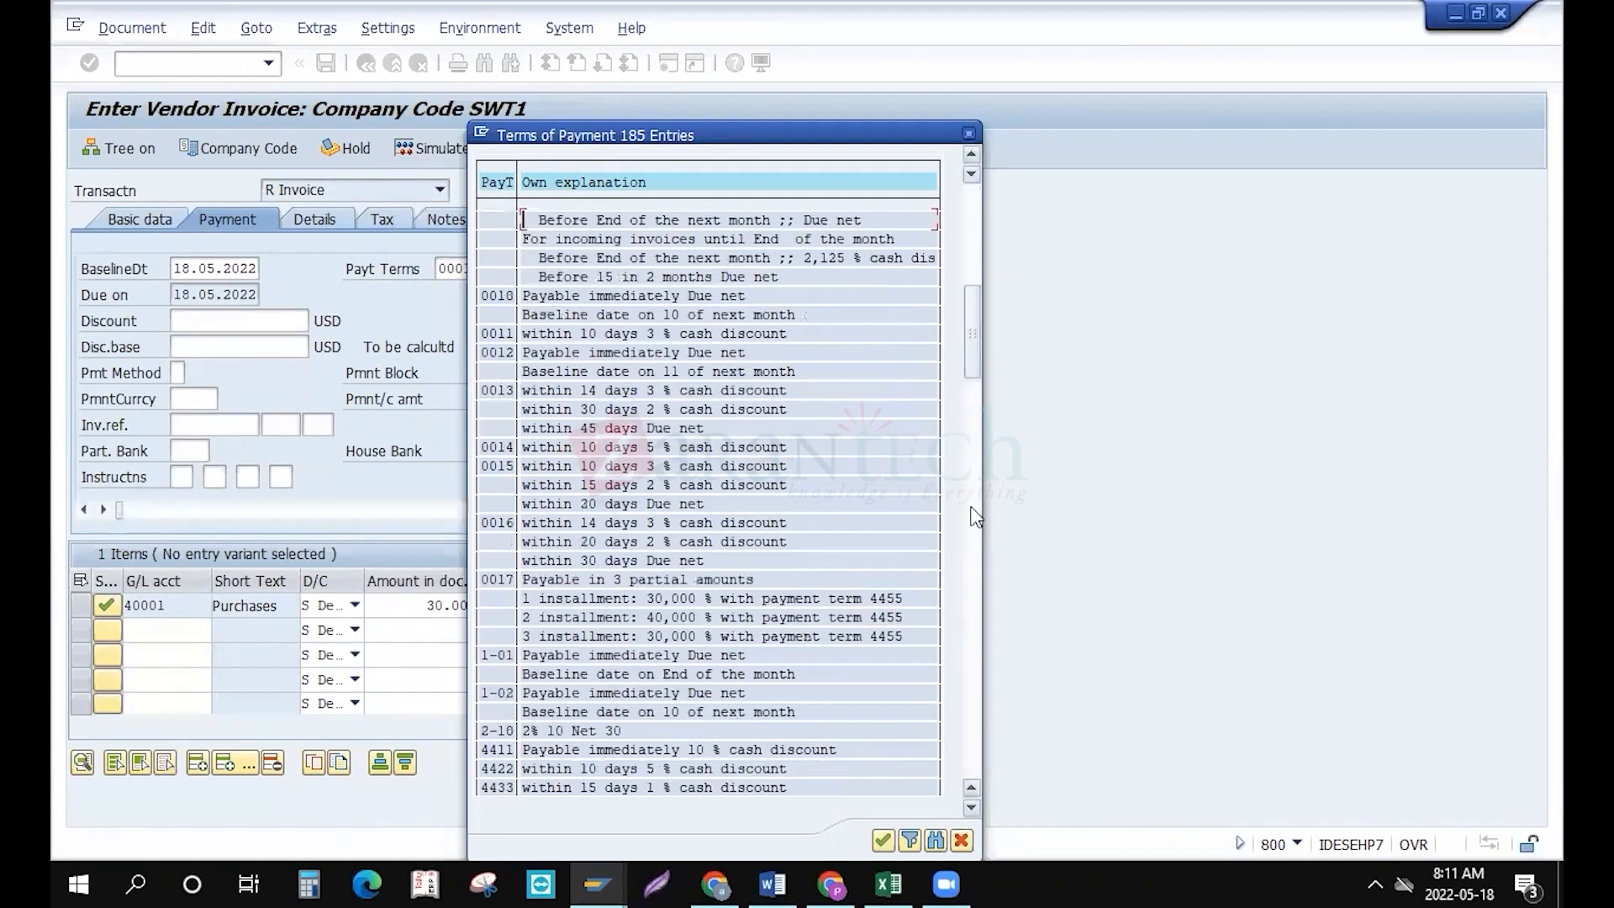
pyautogui.click(973, 515)
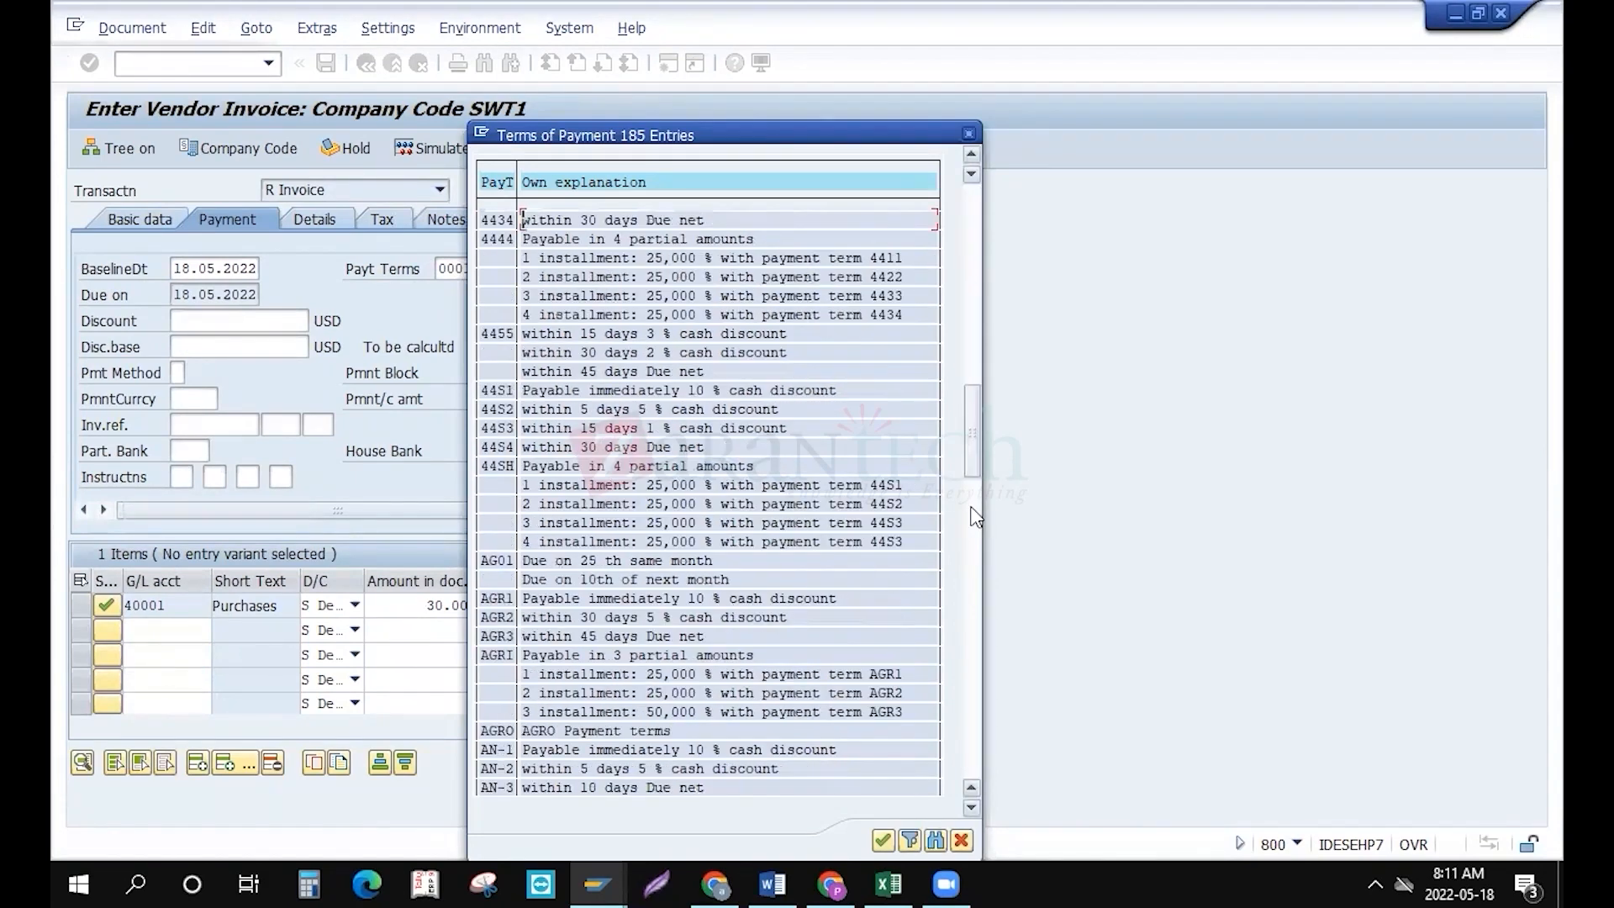
pyautogui.click(973, 515)
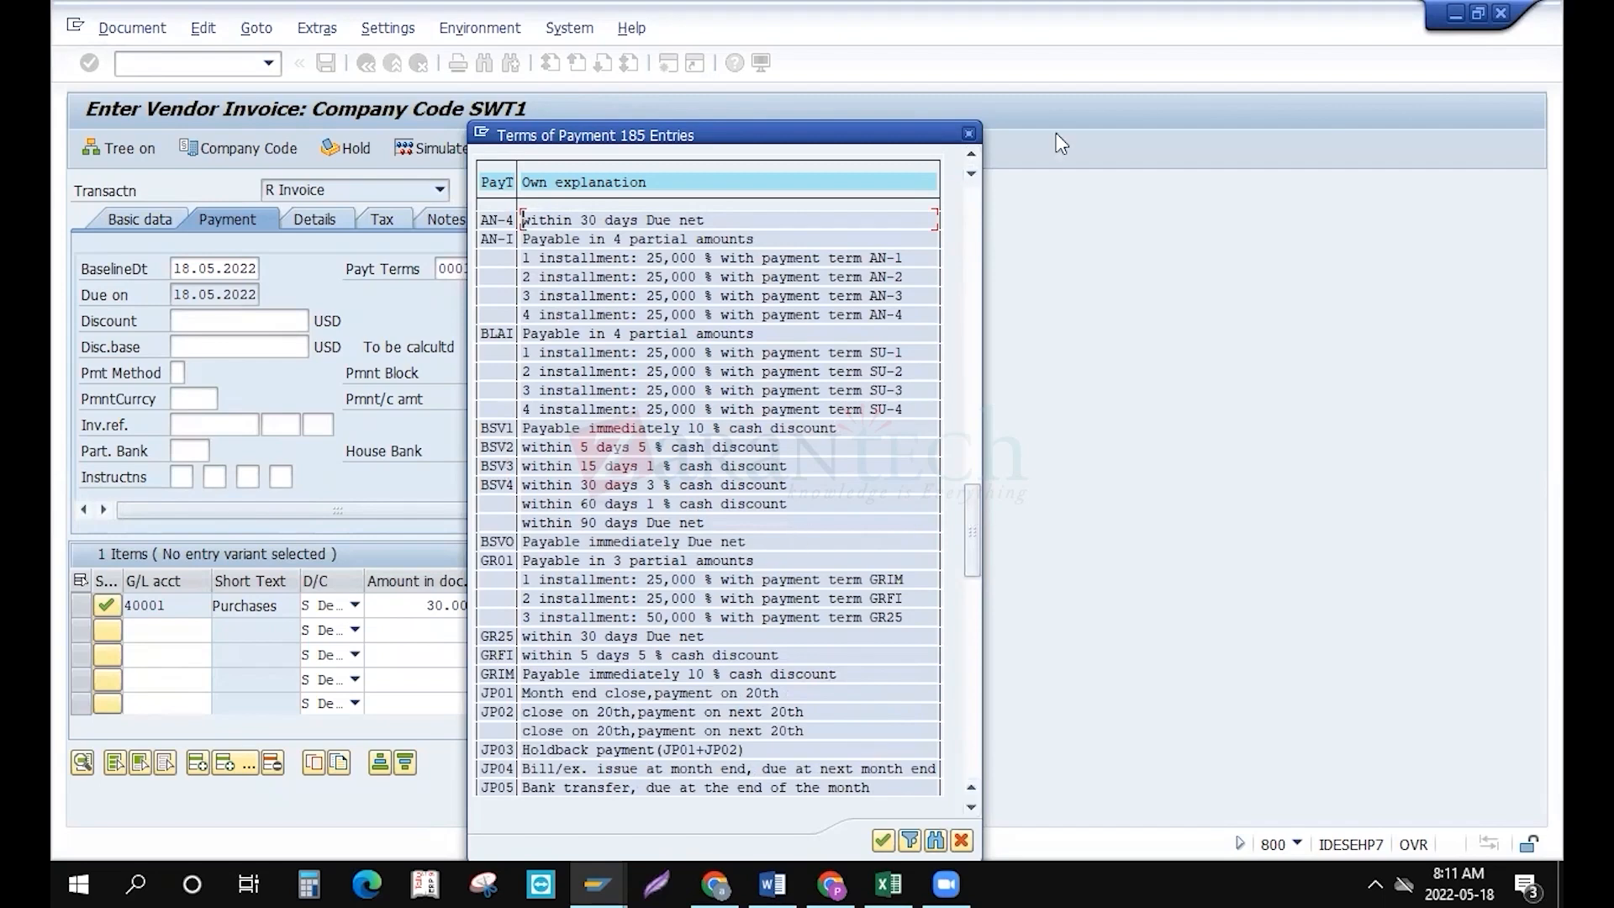
pyautogui.click(971, 132)
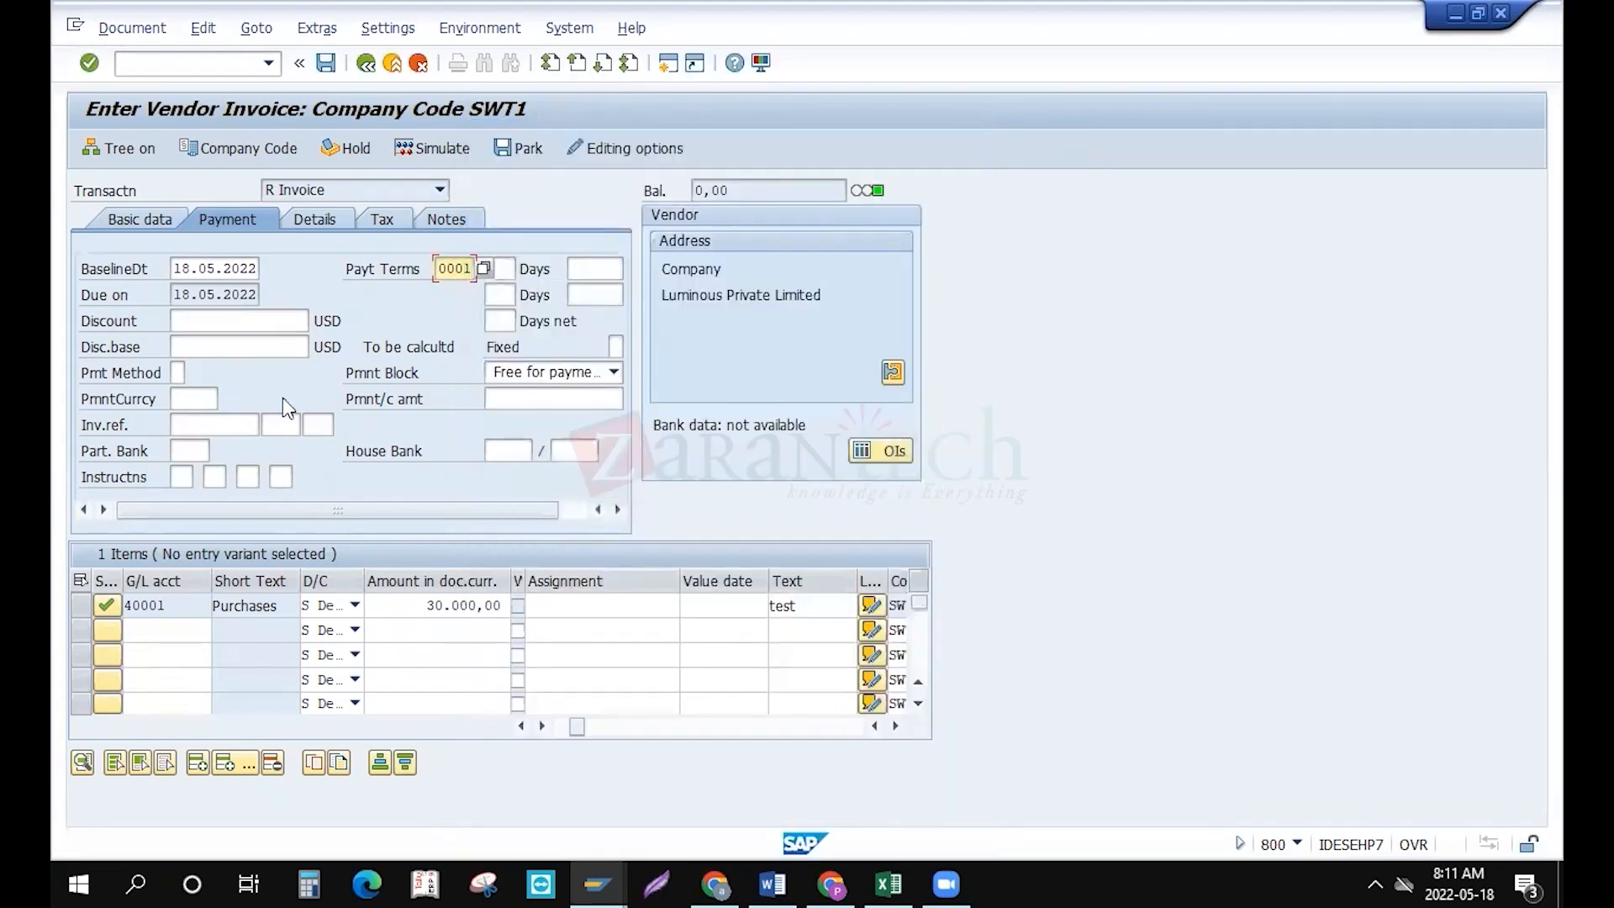
# Choose payment method C (Check) for the vendor invoice
pyautogui.click(176, 372)
pyautogui.click(195, 372)
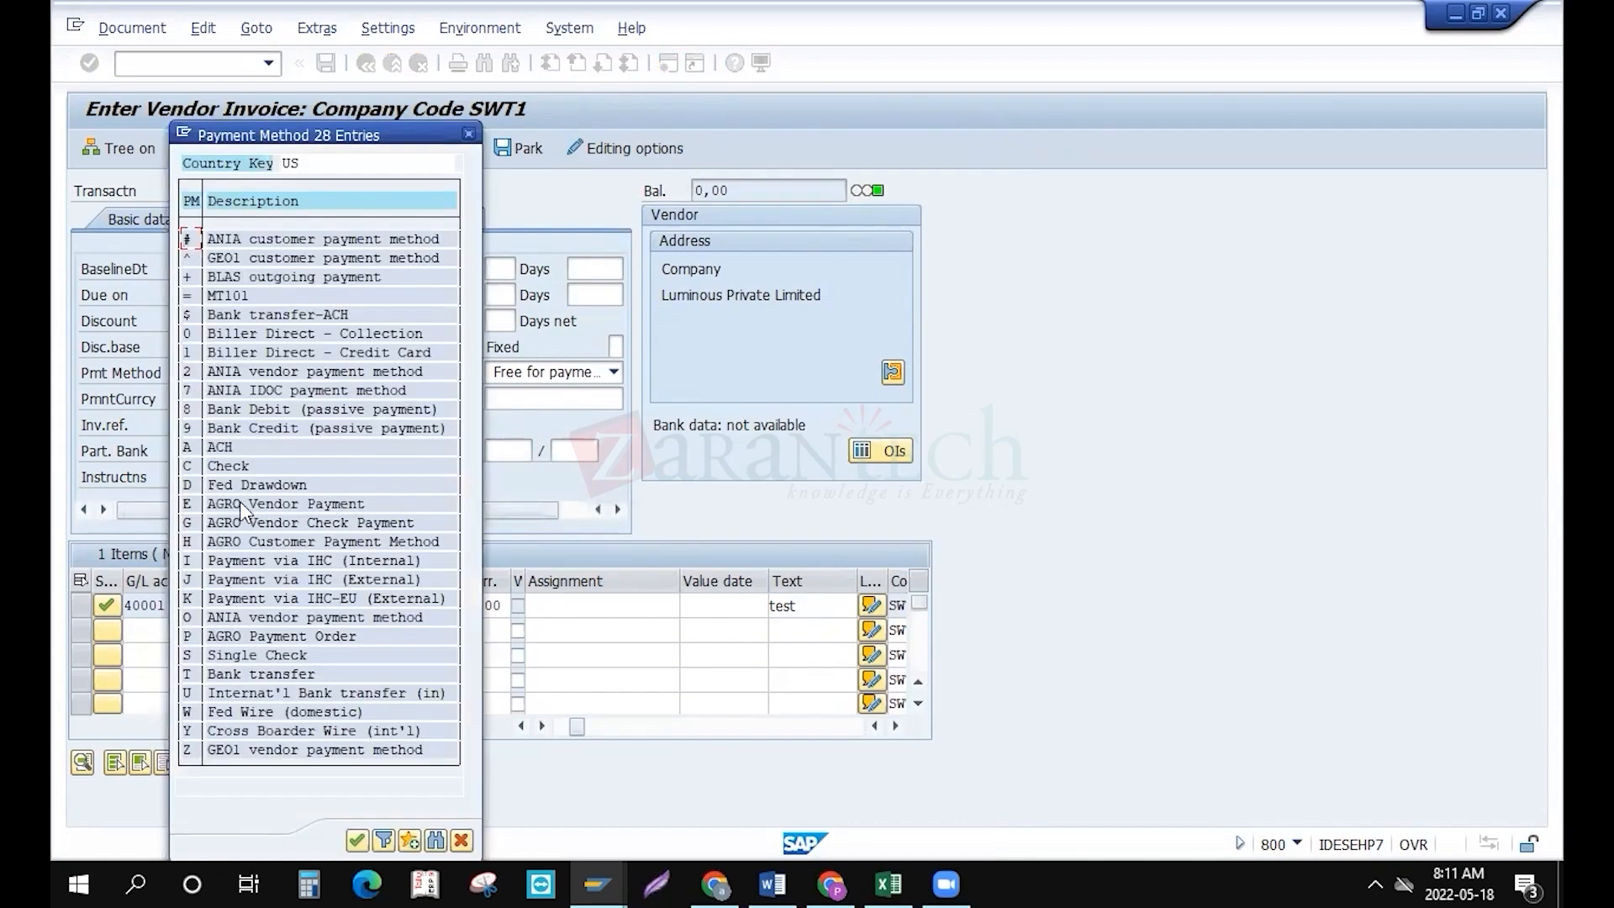
pyautogui.doubleClick(242, 467)
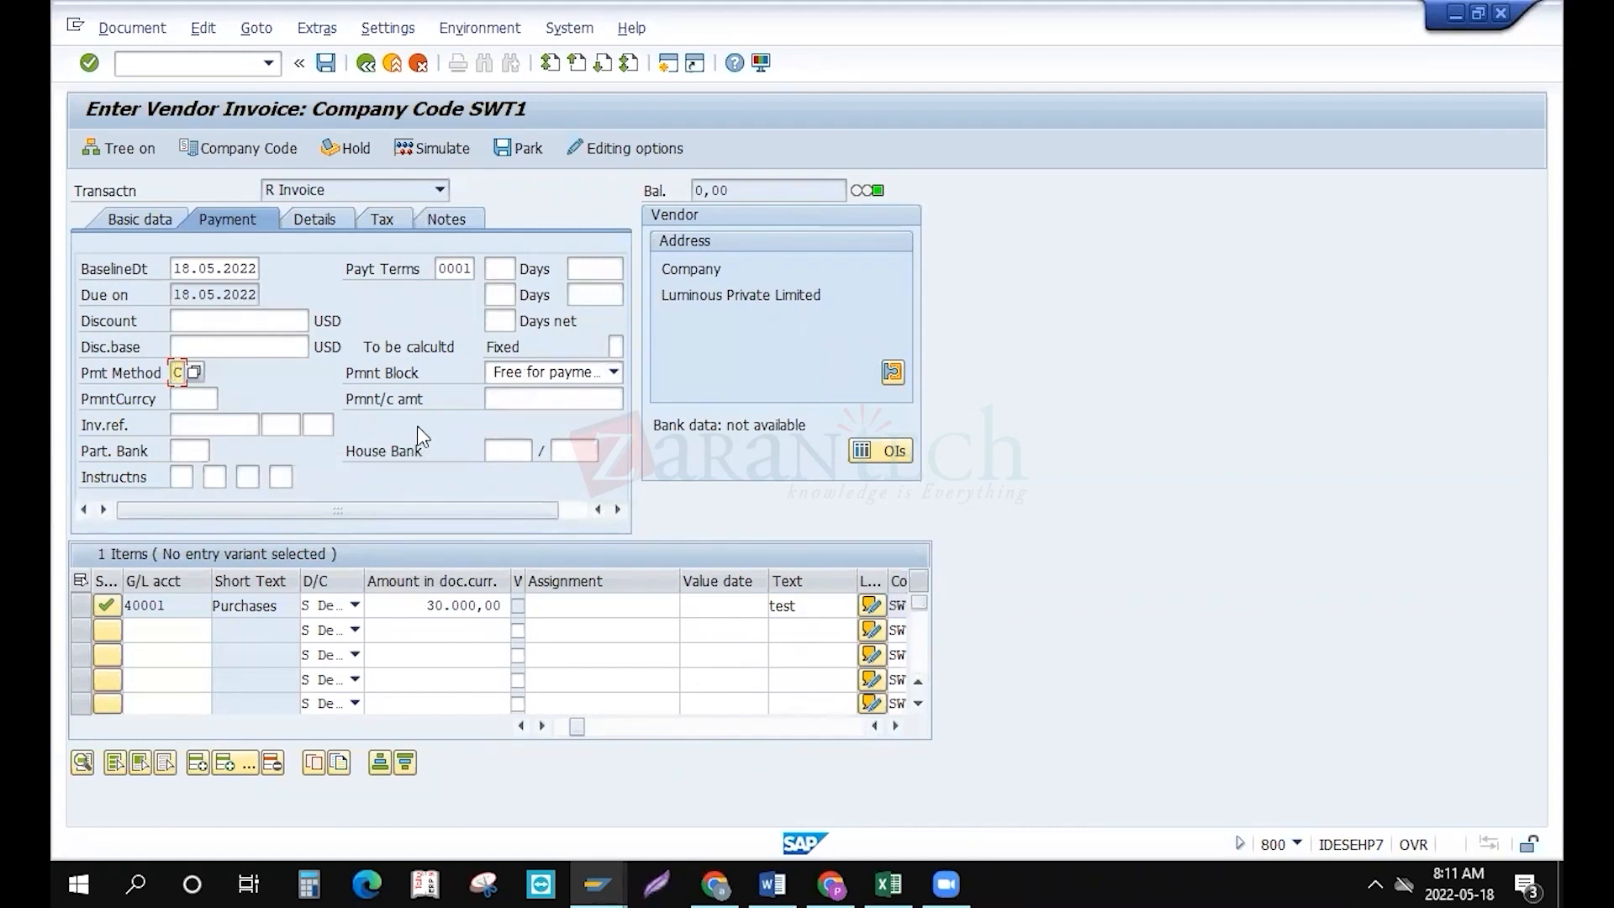
# Review the invoice's details and tax data
pyautogui.click(330, 217)
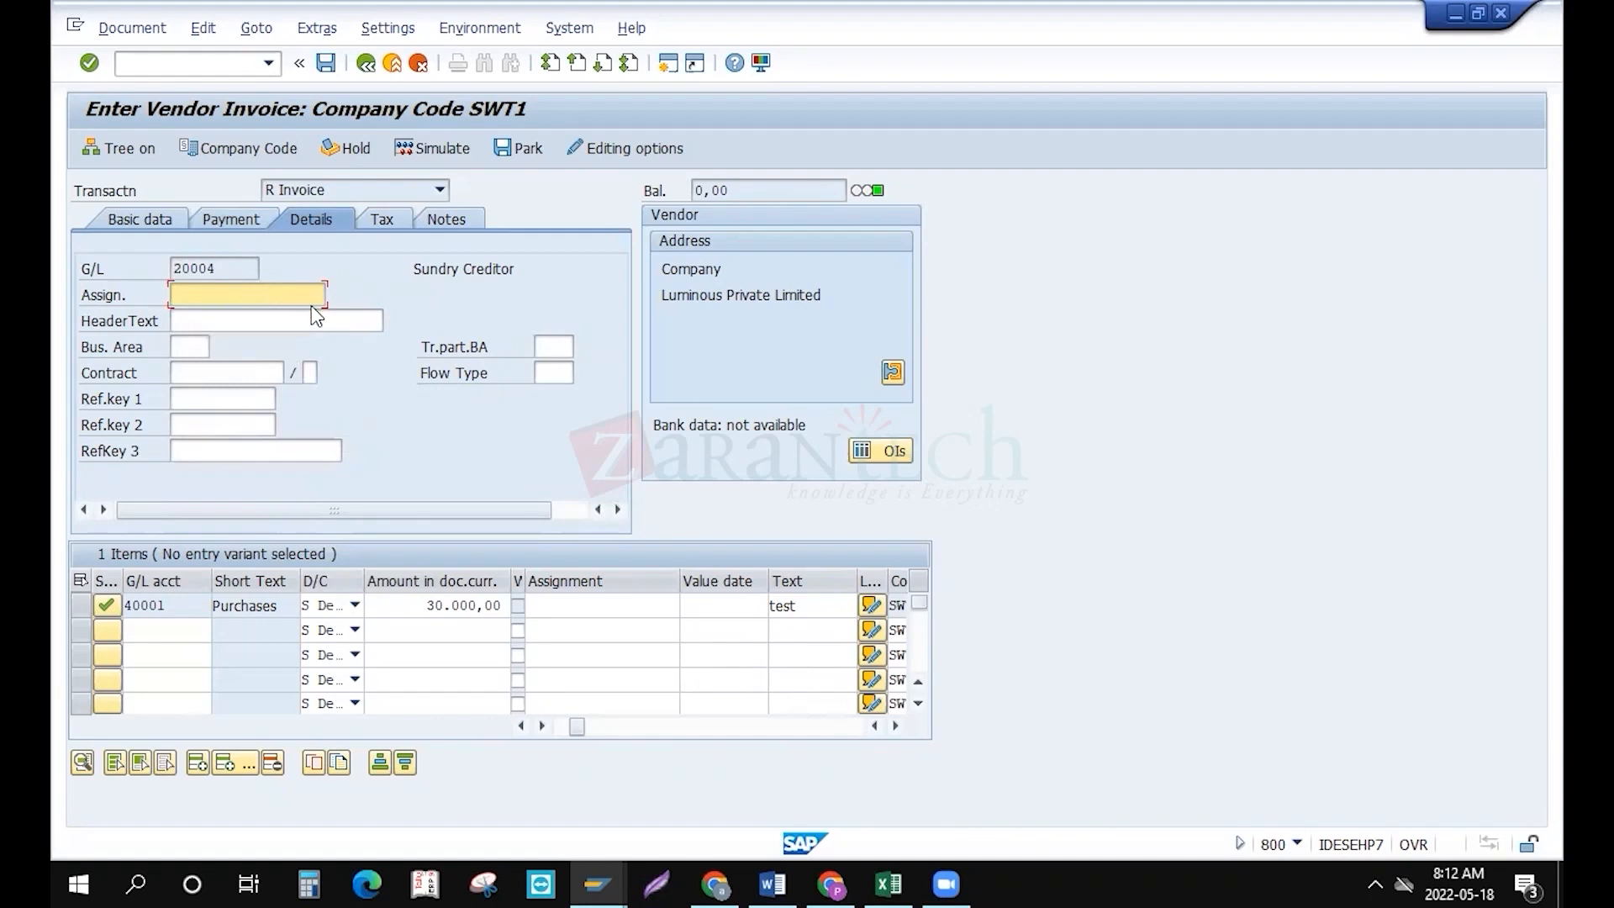
pyautogui.click(270, 322)
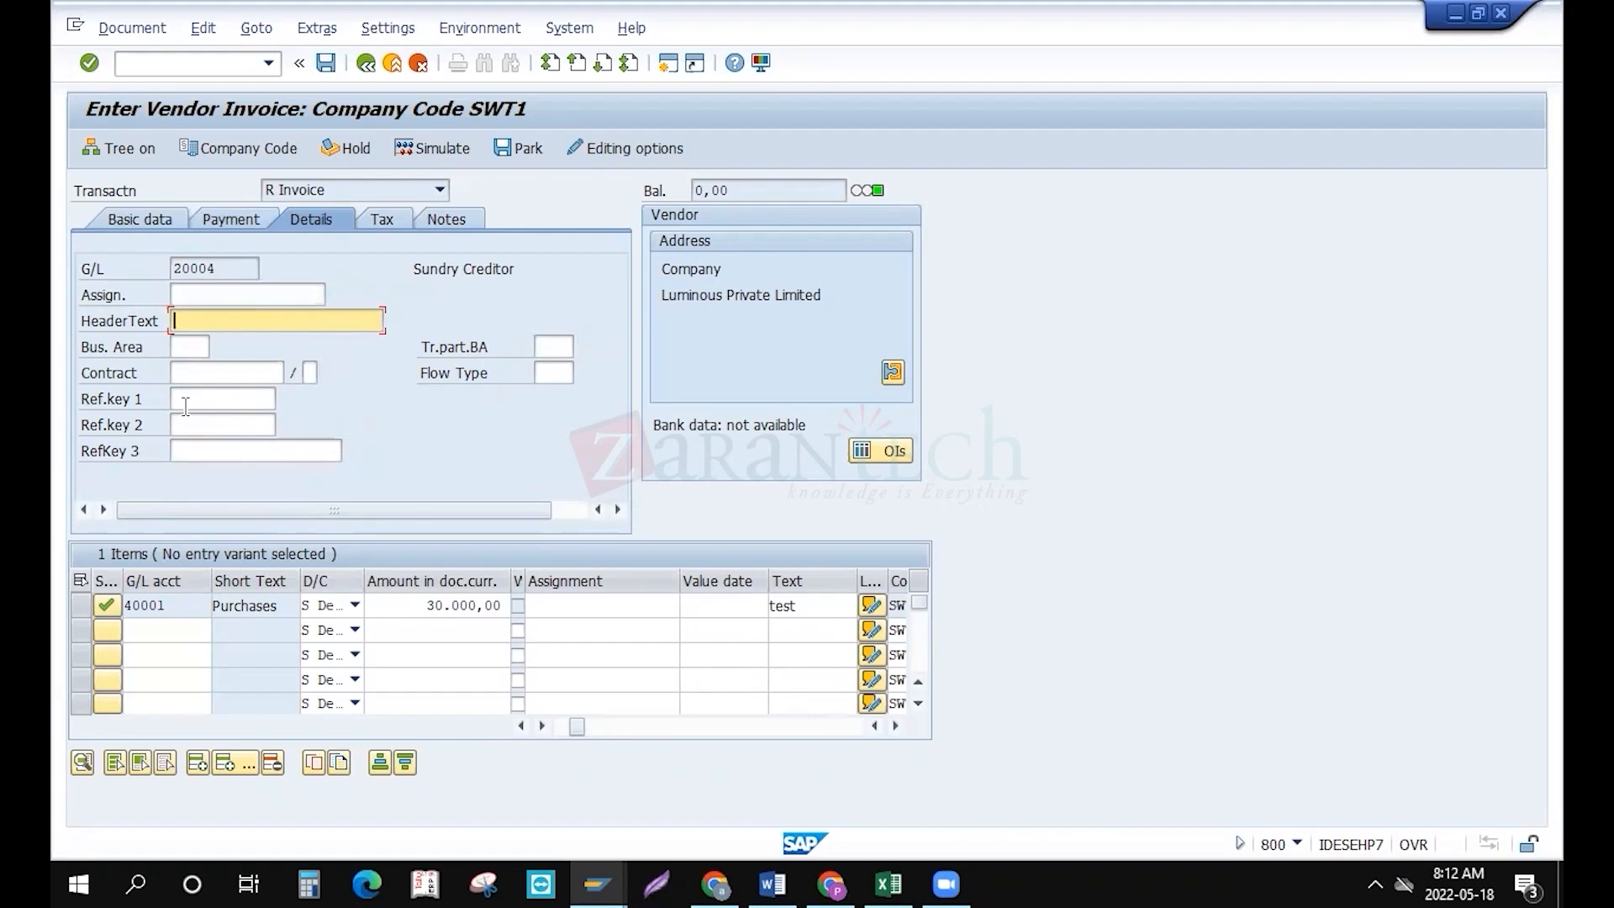
pyautogui.click(385, 225)
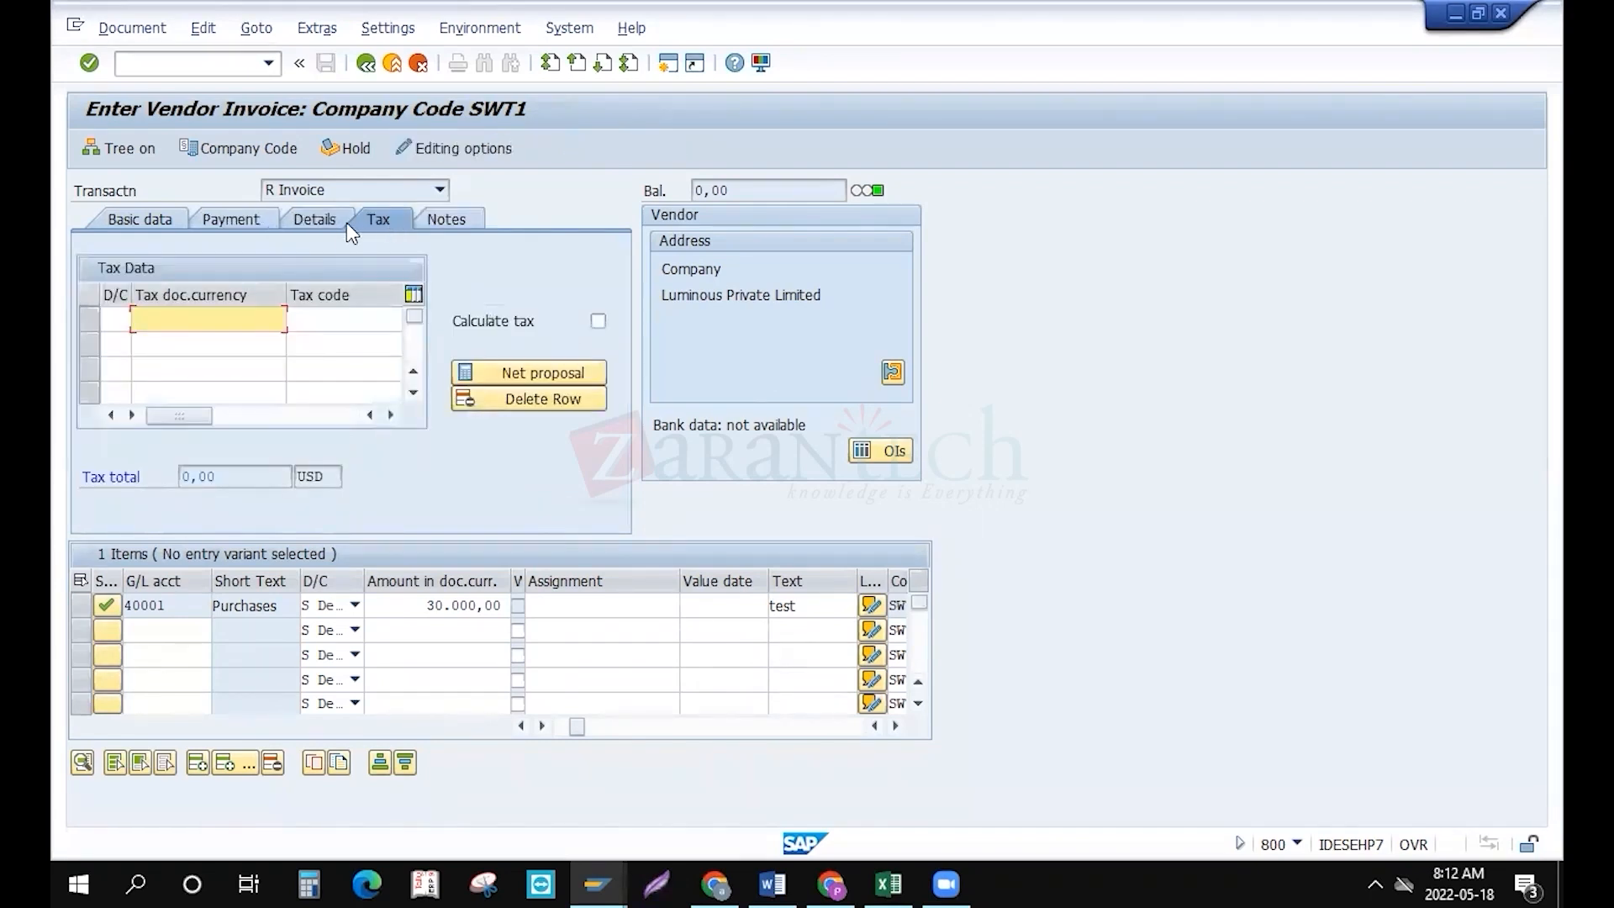
pyautogui.click(314, 228)
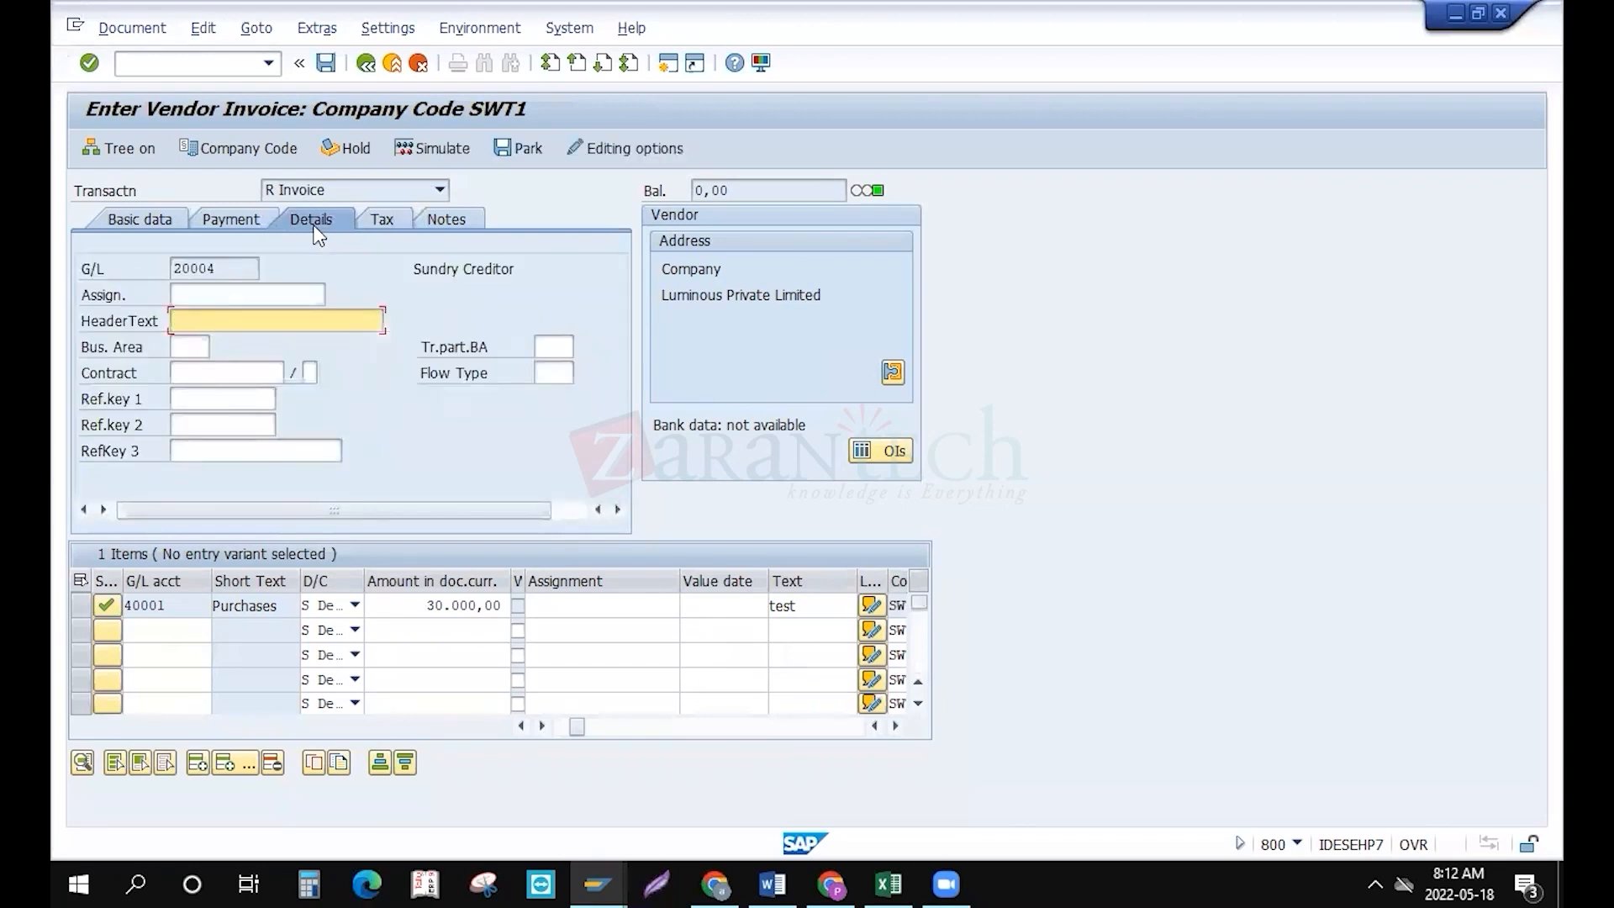
# Simulate the vendor invoice, return to the entry accepting deletion of automatically created line items, and post the invoice
pyautogui.click(429, 149)
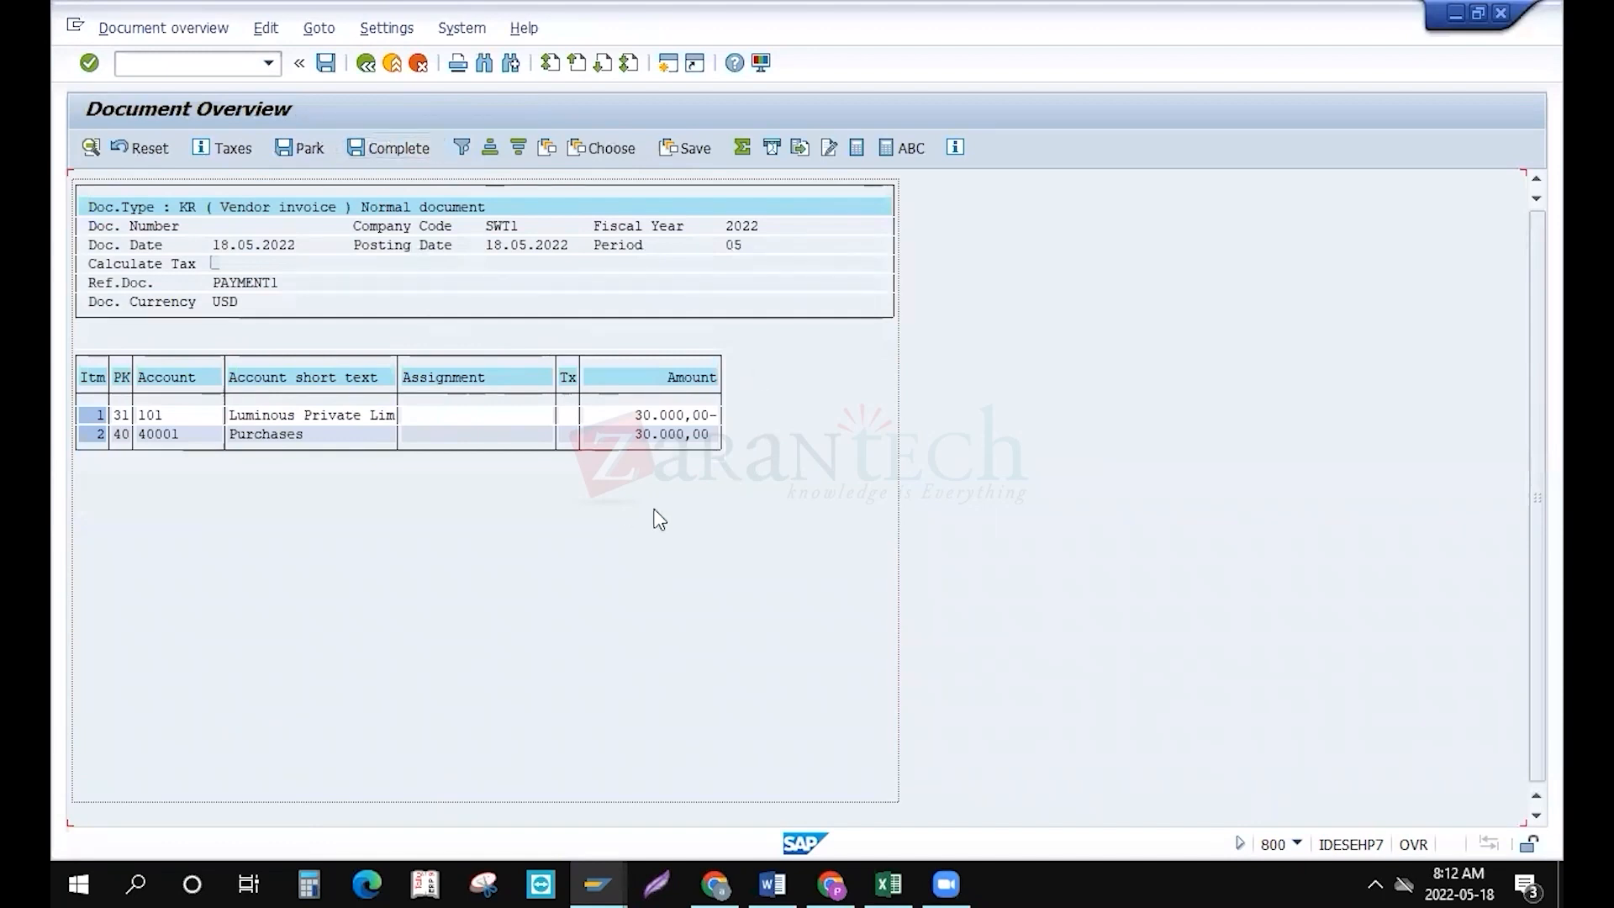
pyautogui.press('F3')
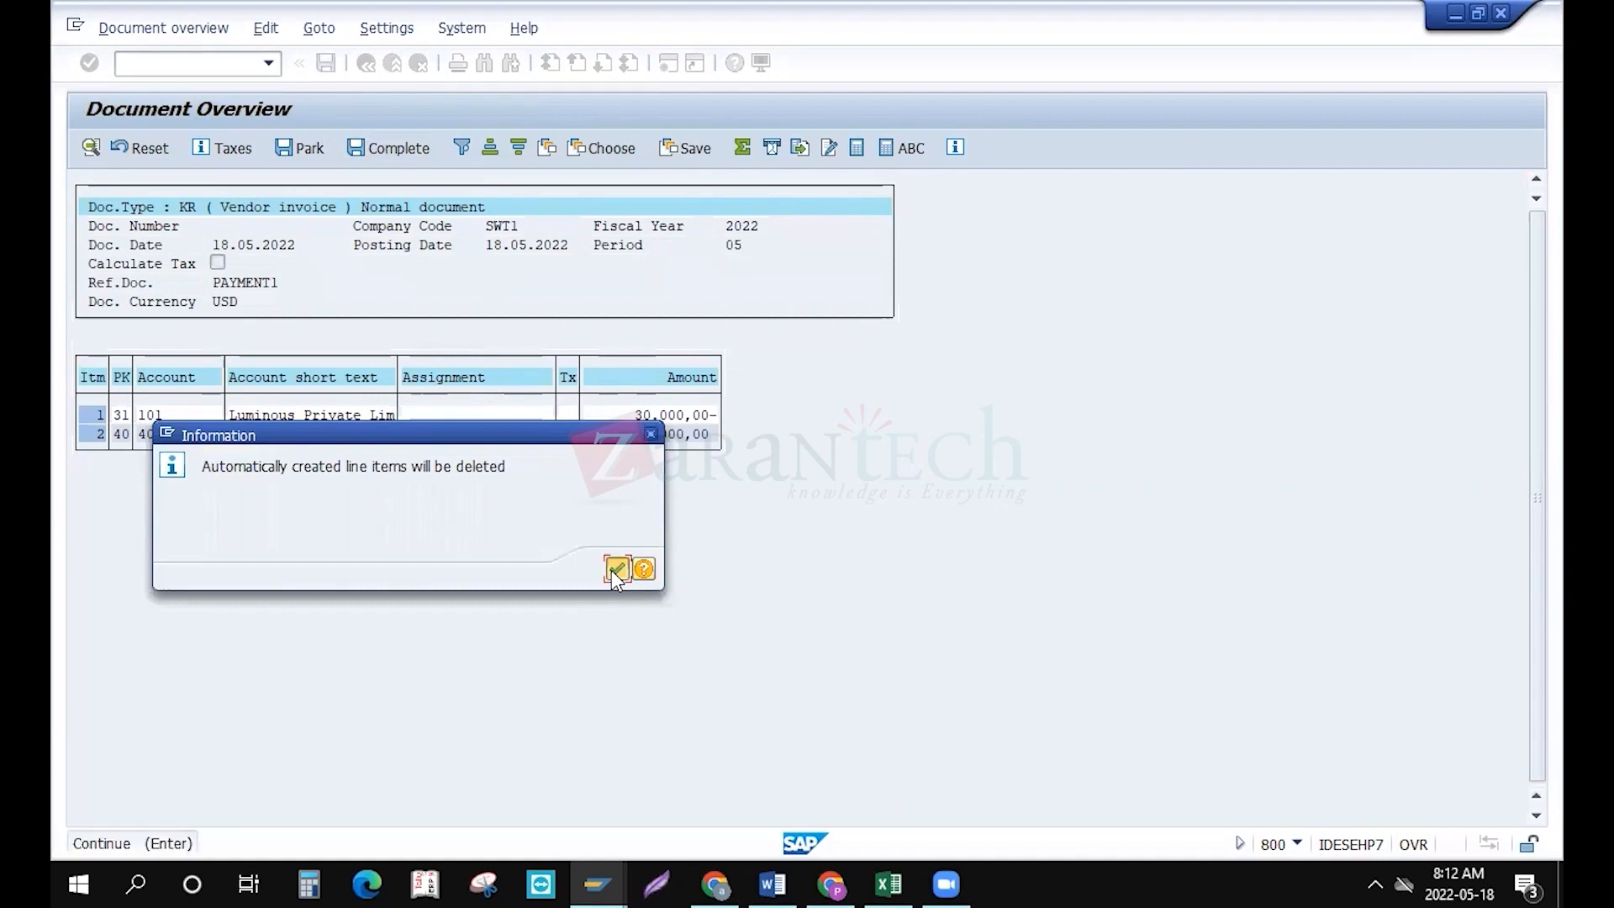
pyautogui.click(612, 570)
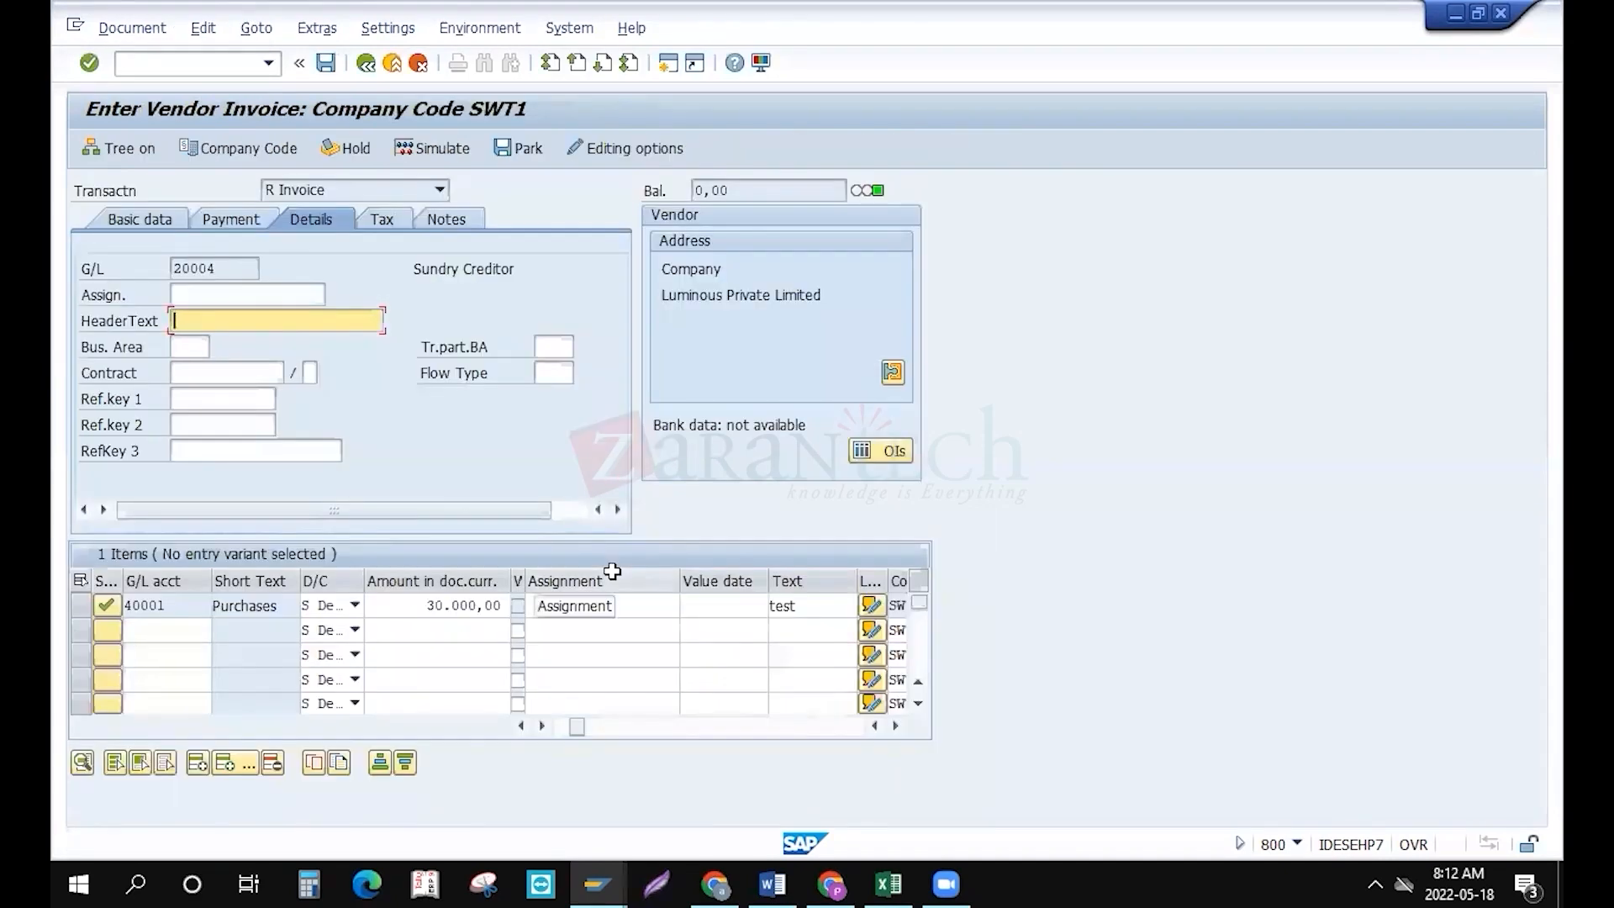
pyautogui.hotkey('ctrl', 's')
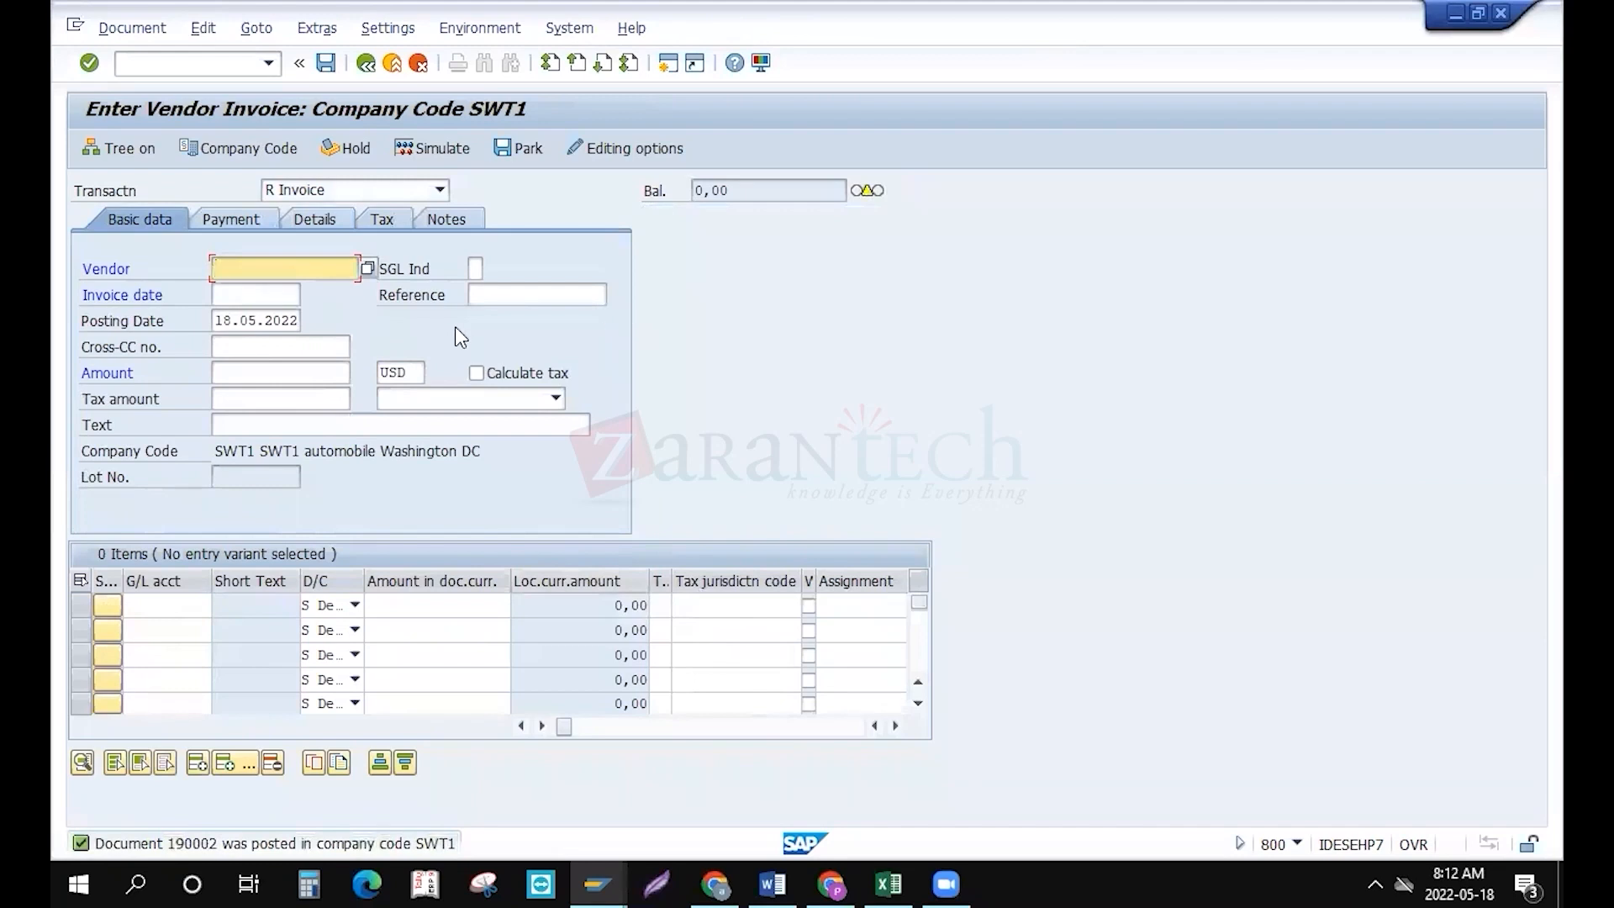
# Enter vendor 102 in the new vendor invoice and set the invoice date to the posting date, 18.05.2022
pyautogui.write('1')
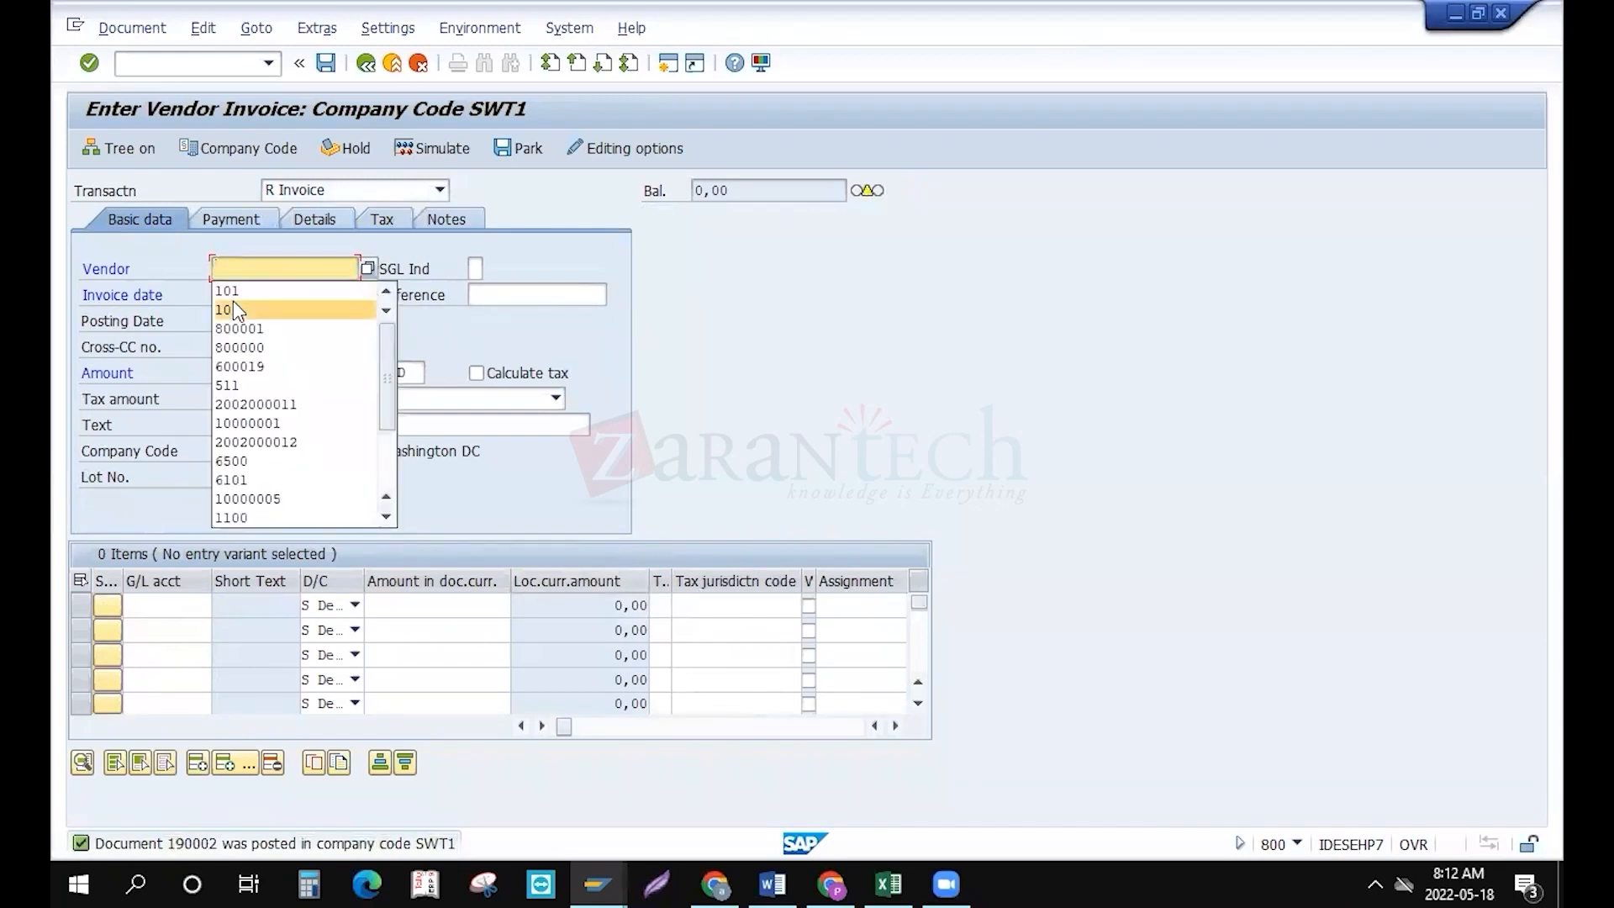
pyautogui.click(234, 300)
pyautogui.click(235, 297)
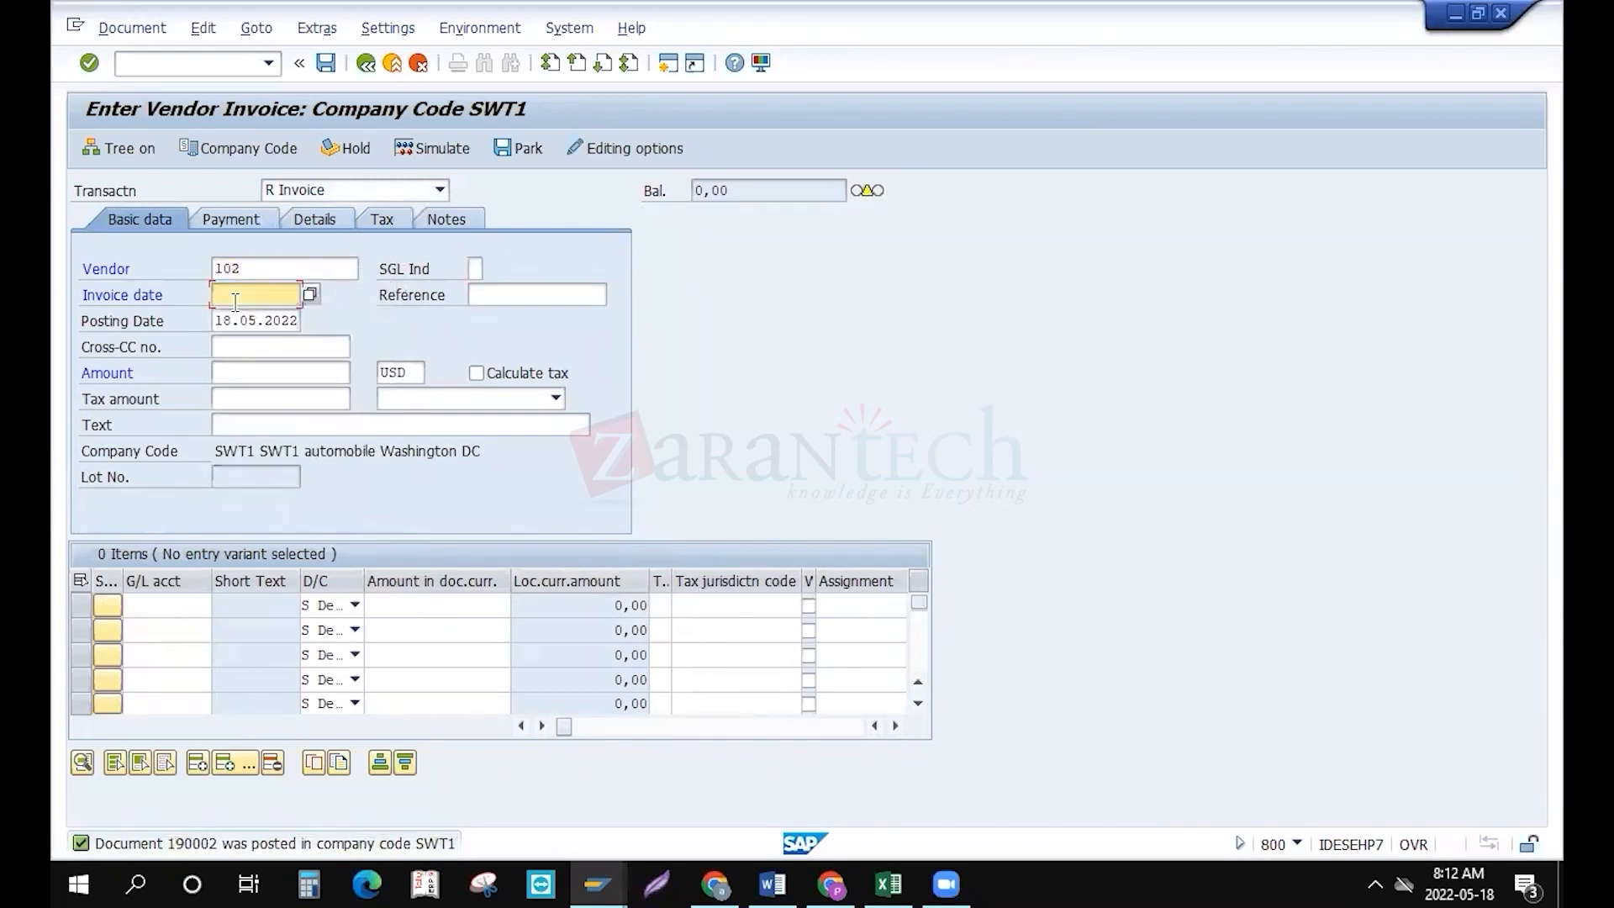
pyautogui.click(224, 319)
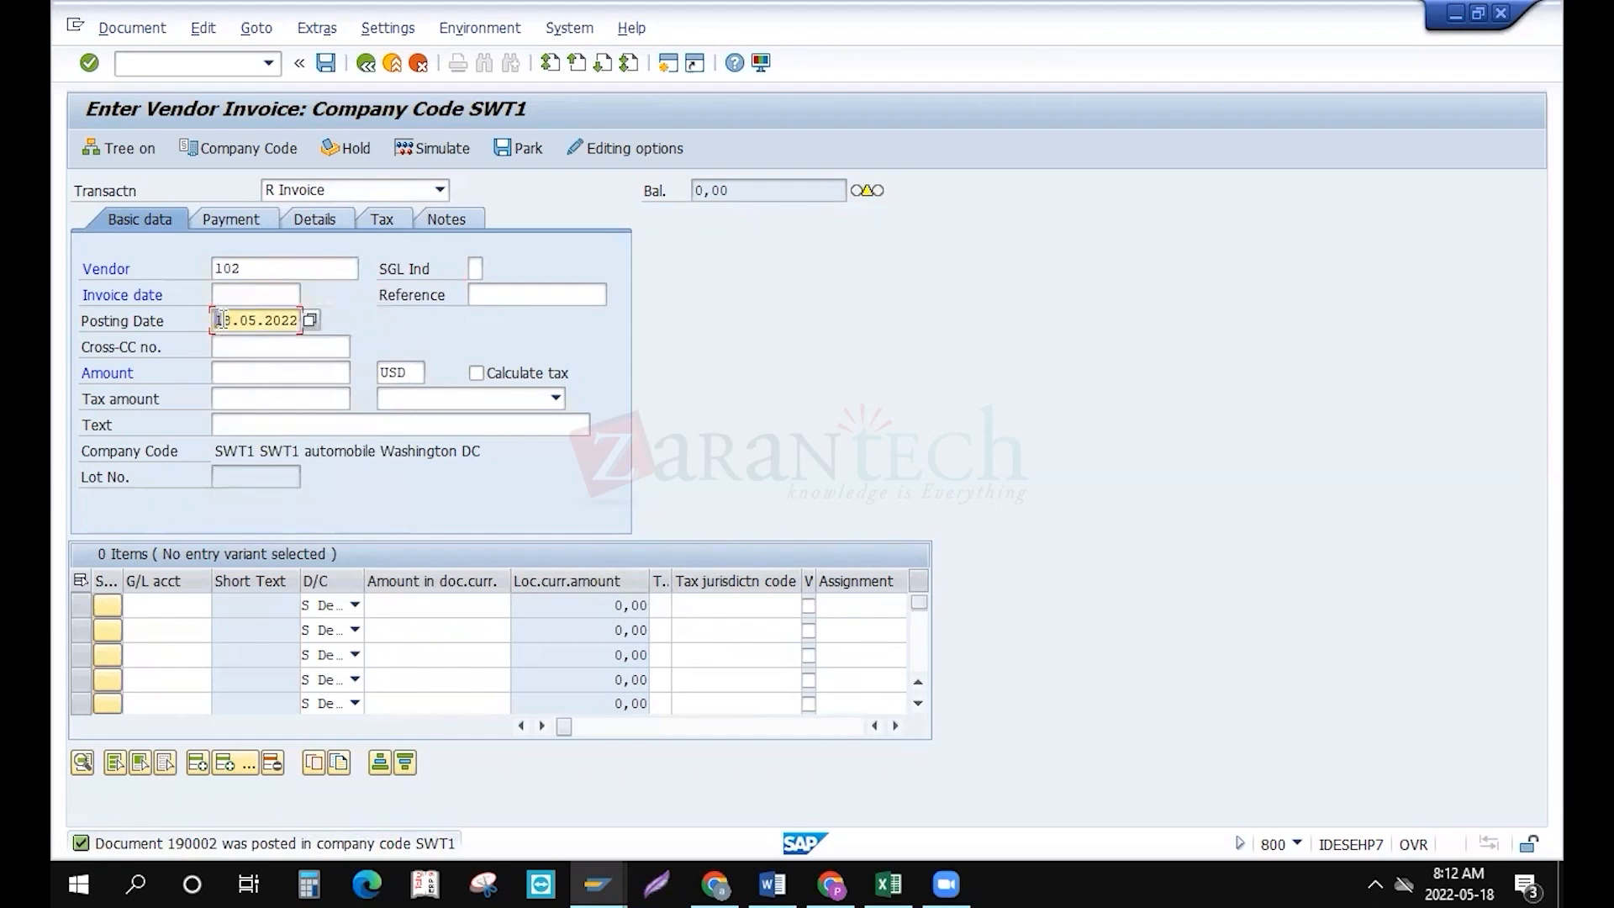
pyautogui.hotkey('shift', 'Right')
pyautogui.hotkey('shift', 'Right')
pyautogui.hotkey('shift', 'Right')
pyautogui.hotkey('shift', 'Right')
pyautogui.hotkey('shift', 'Right')
pyautogui.hotkey('shift', 'Right')
pyautogui.hotkey('shift', 'Right')
pyautogui.hotkey('shift', 'Right')
pyautogui.hotkey('shift', 'Right')
pyautogui.hotkey('shift', 'Right')
pyautogui.hotkey('ctrl', 'c')
pyautogui.press('Up')
pyautogui.hotkey('ctrl', 'v')
# Set the invoice's reference to test, its amount to 56780 USD and its text to bieng
pyautogui.press('Tab')
pyautogui.write('test')
pyautogui.press('Tab')
pyautogui.press('Tab')
pyautogui.press('Tab')
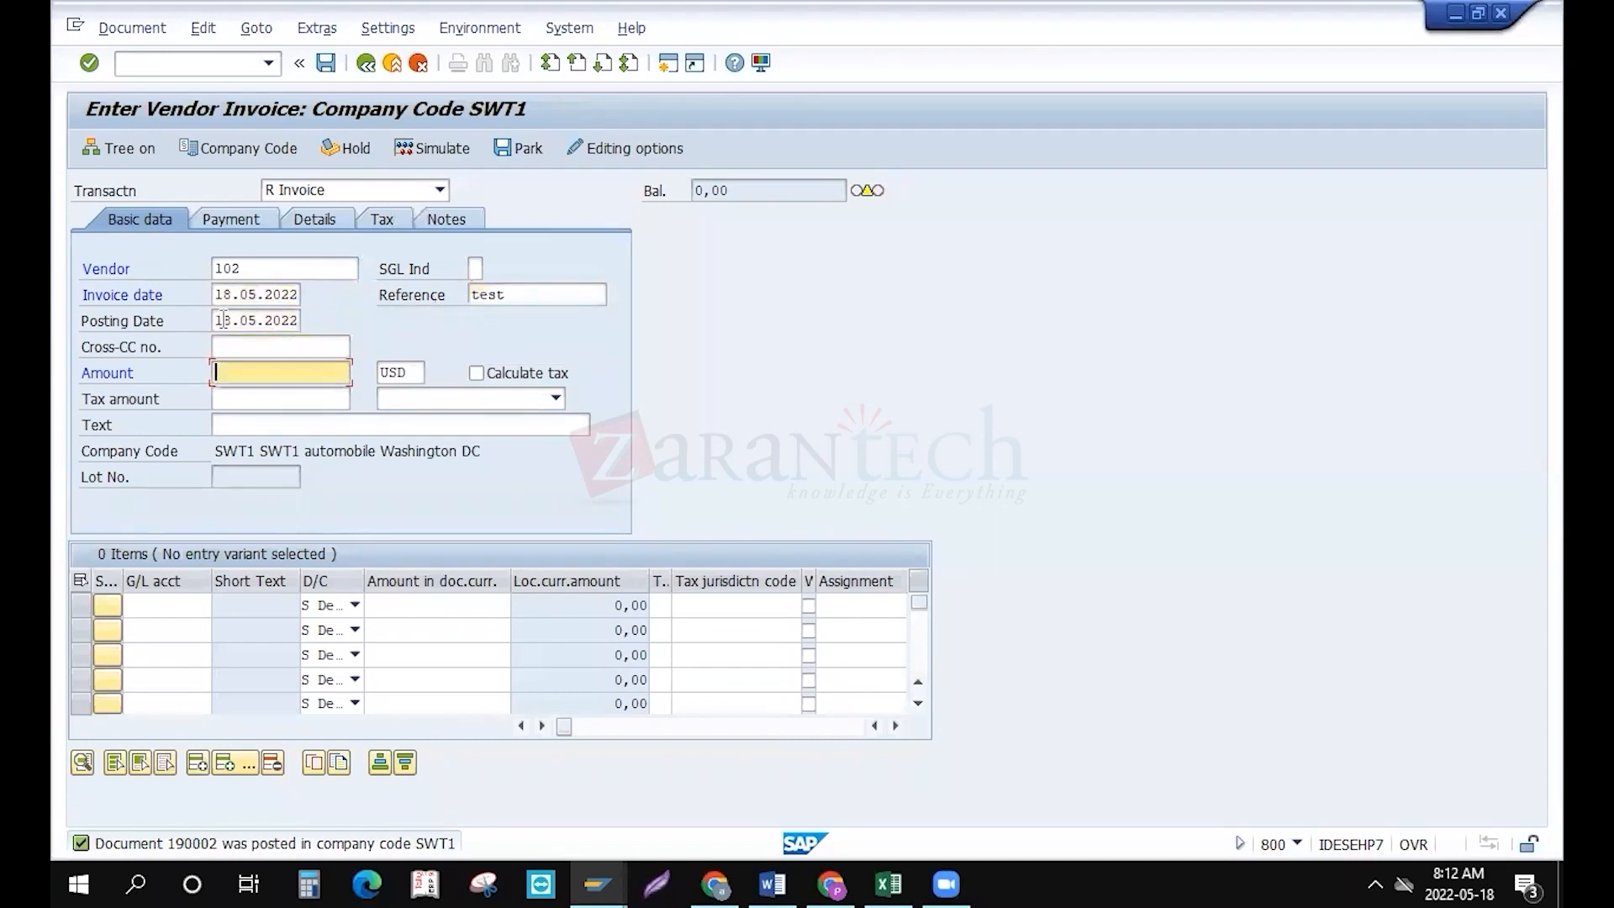
pyautogui.write('56')
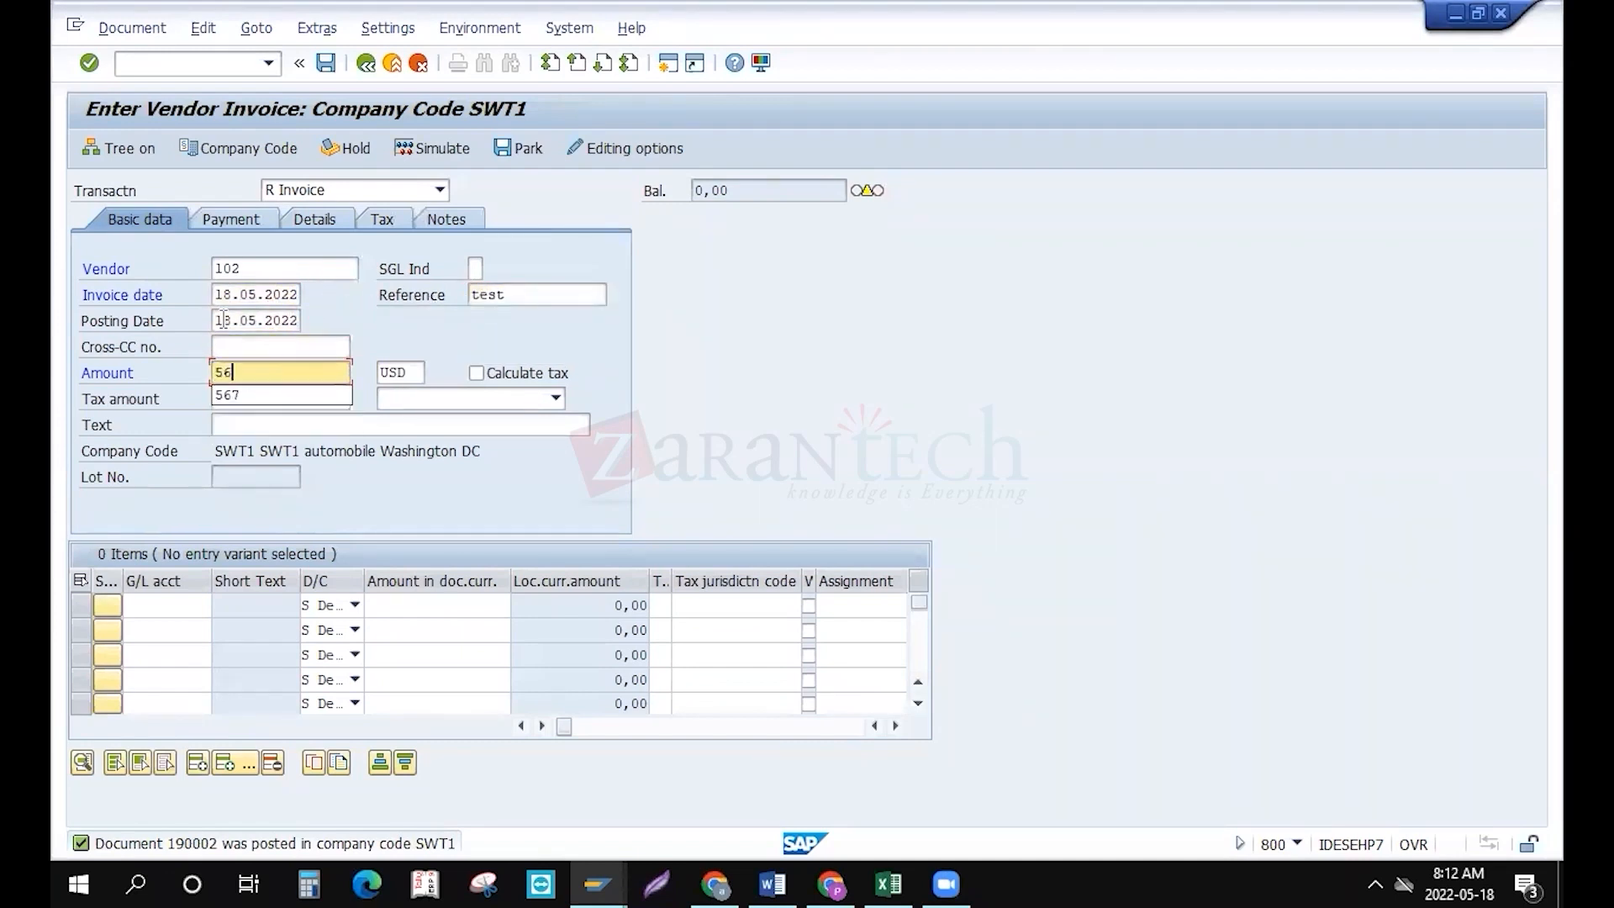
pyautogui.write('780')
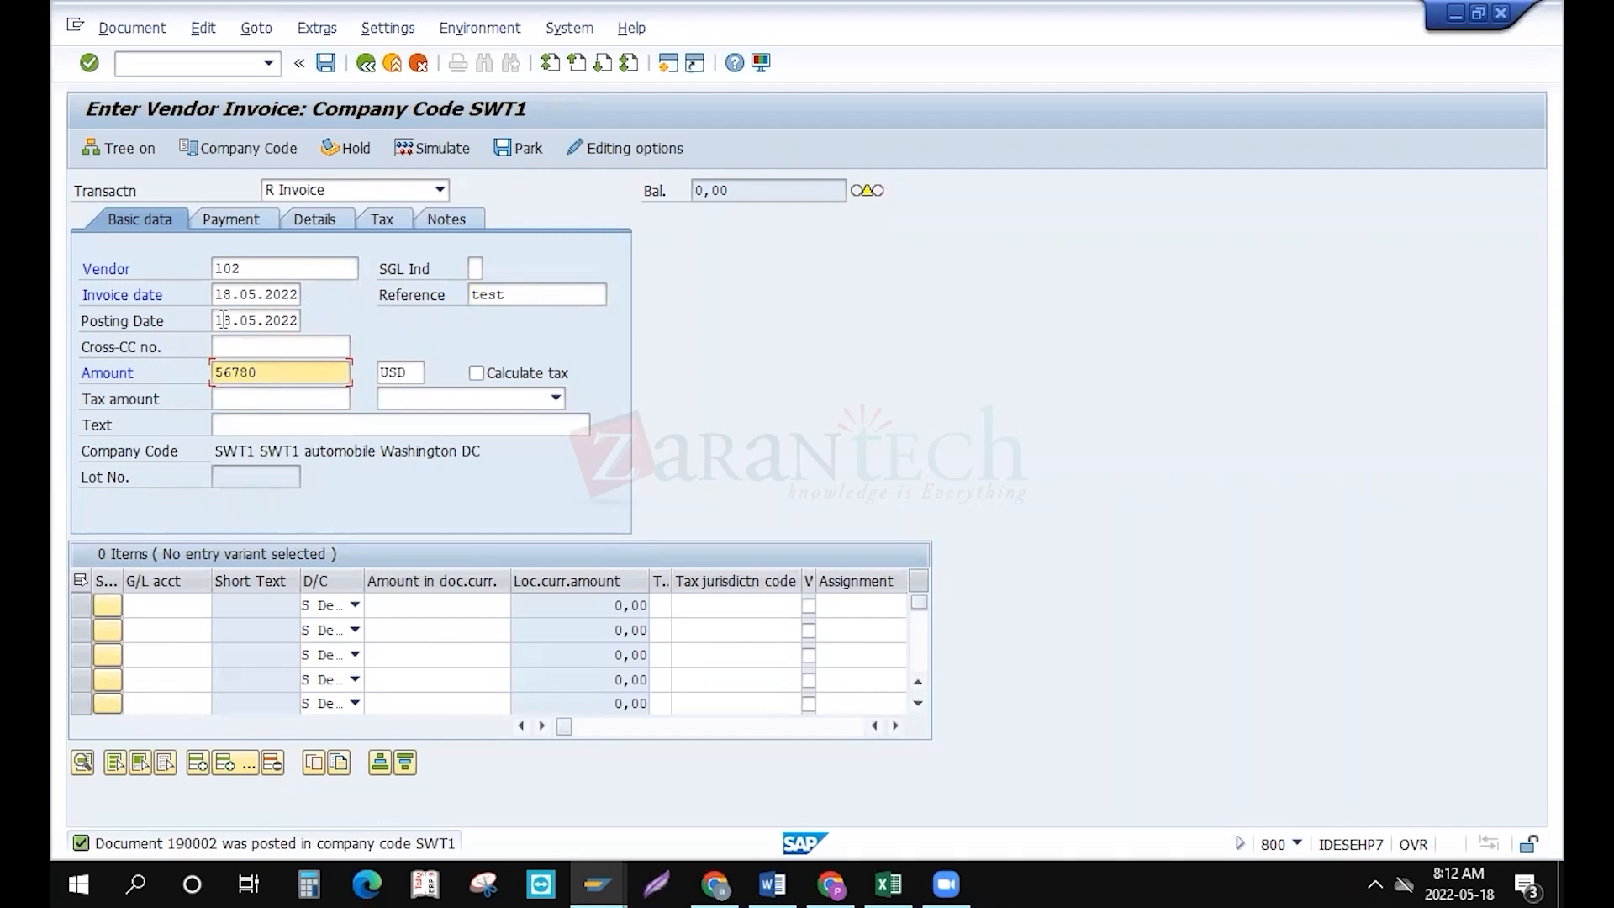
pyautogui.press('Tab')
pyautogui.press('Tab')
pyautogui.press('Tab')
pyautogui.press('Tab')
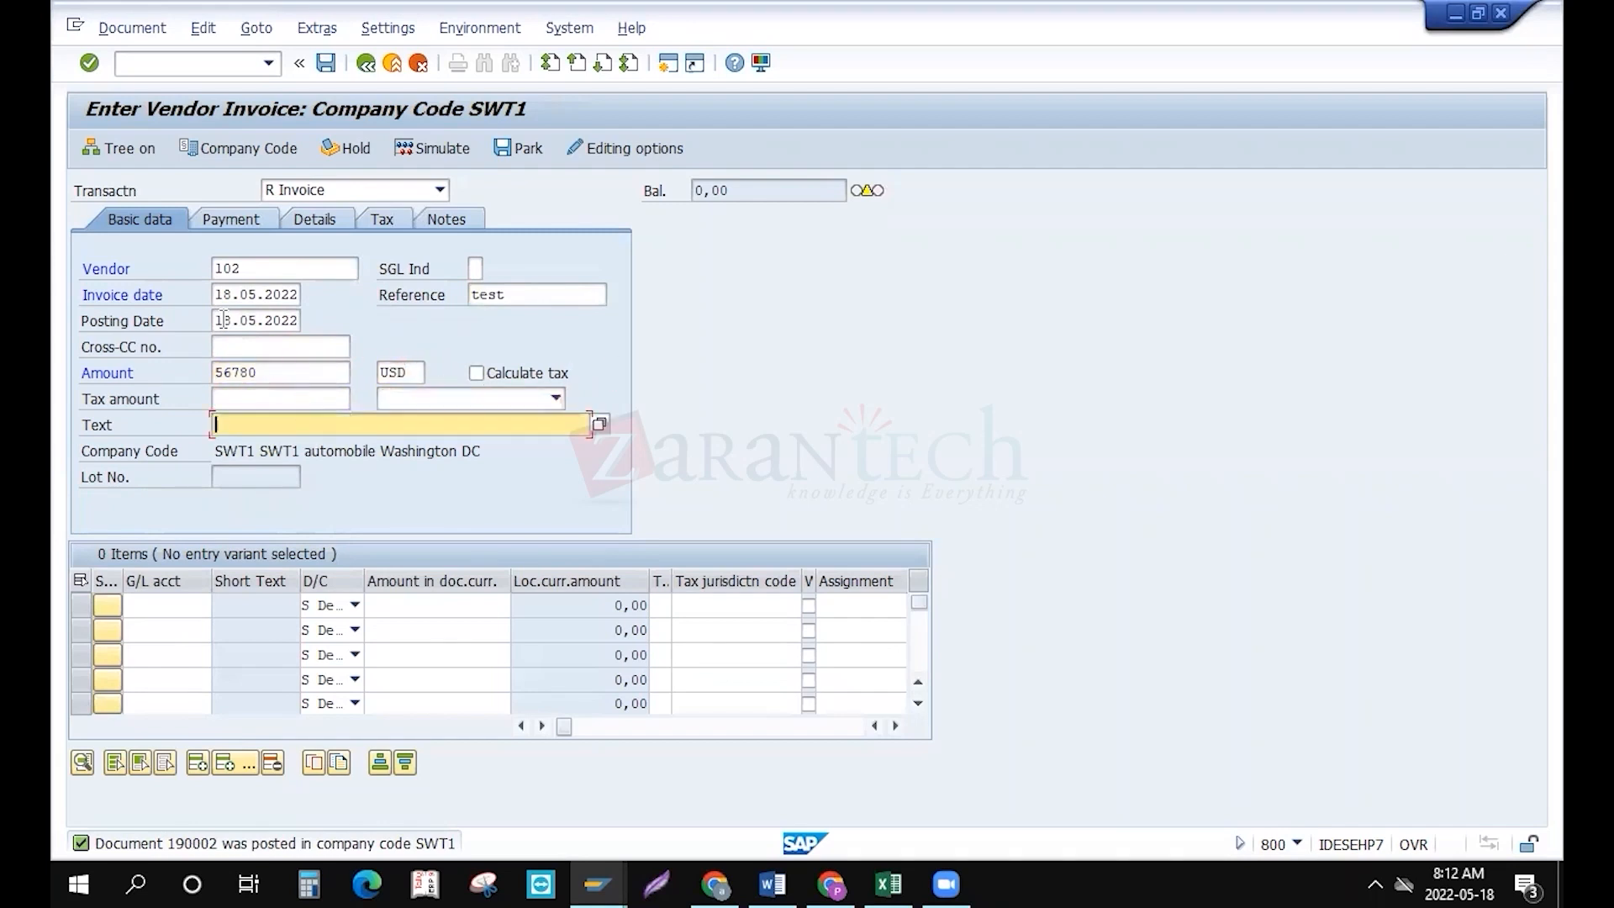
pyautogui.write('bieng')
pyautogui.press('Tab')
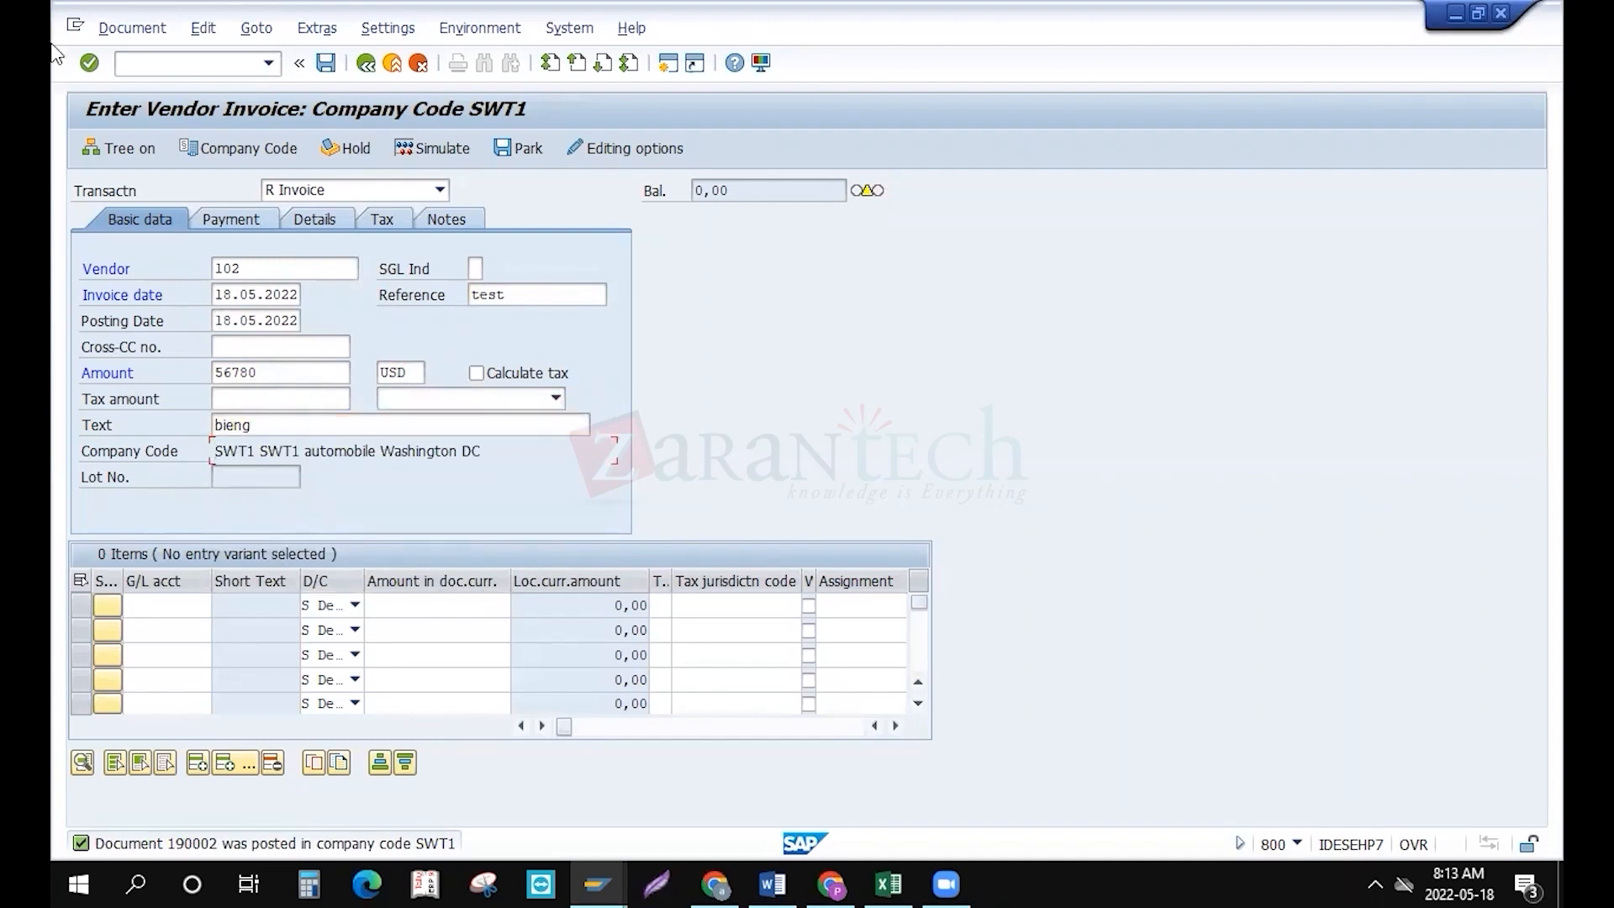
# Look up the G/L accounts for the first line item and choose 40003, Electricity exp
pyautogui.click(193, 605)
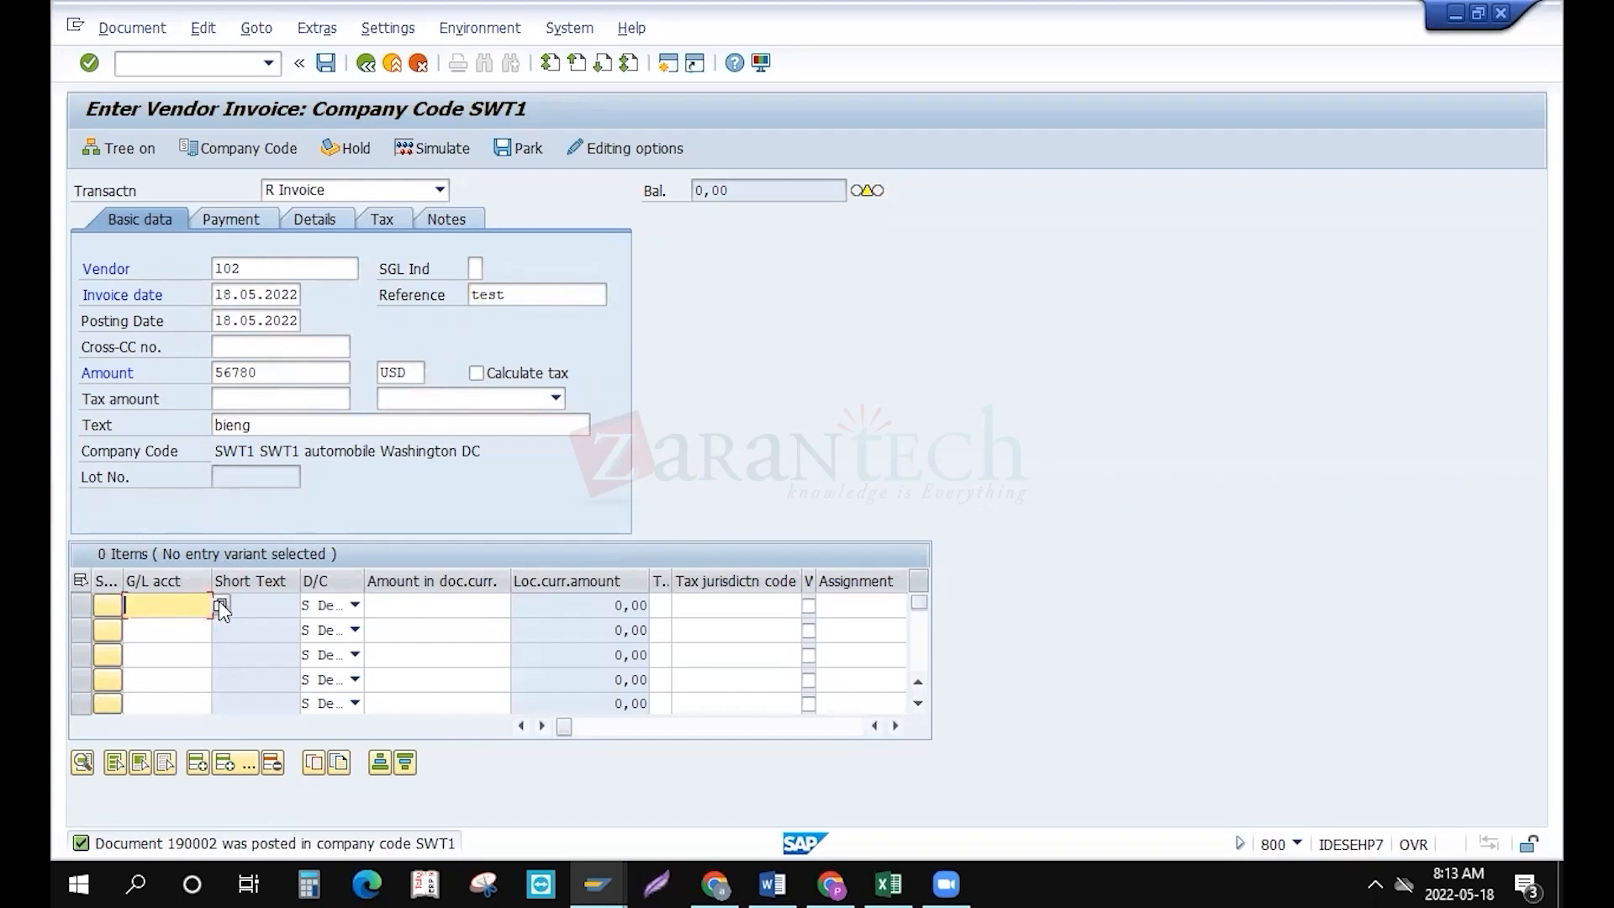
pyautogui.click(220, 606)
pyautogui.write('*')
pyautogui.press('Return')
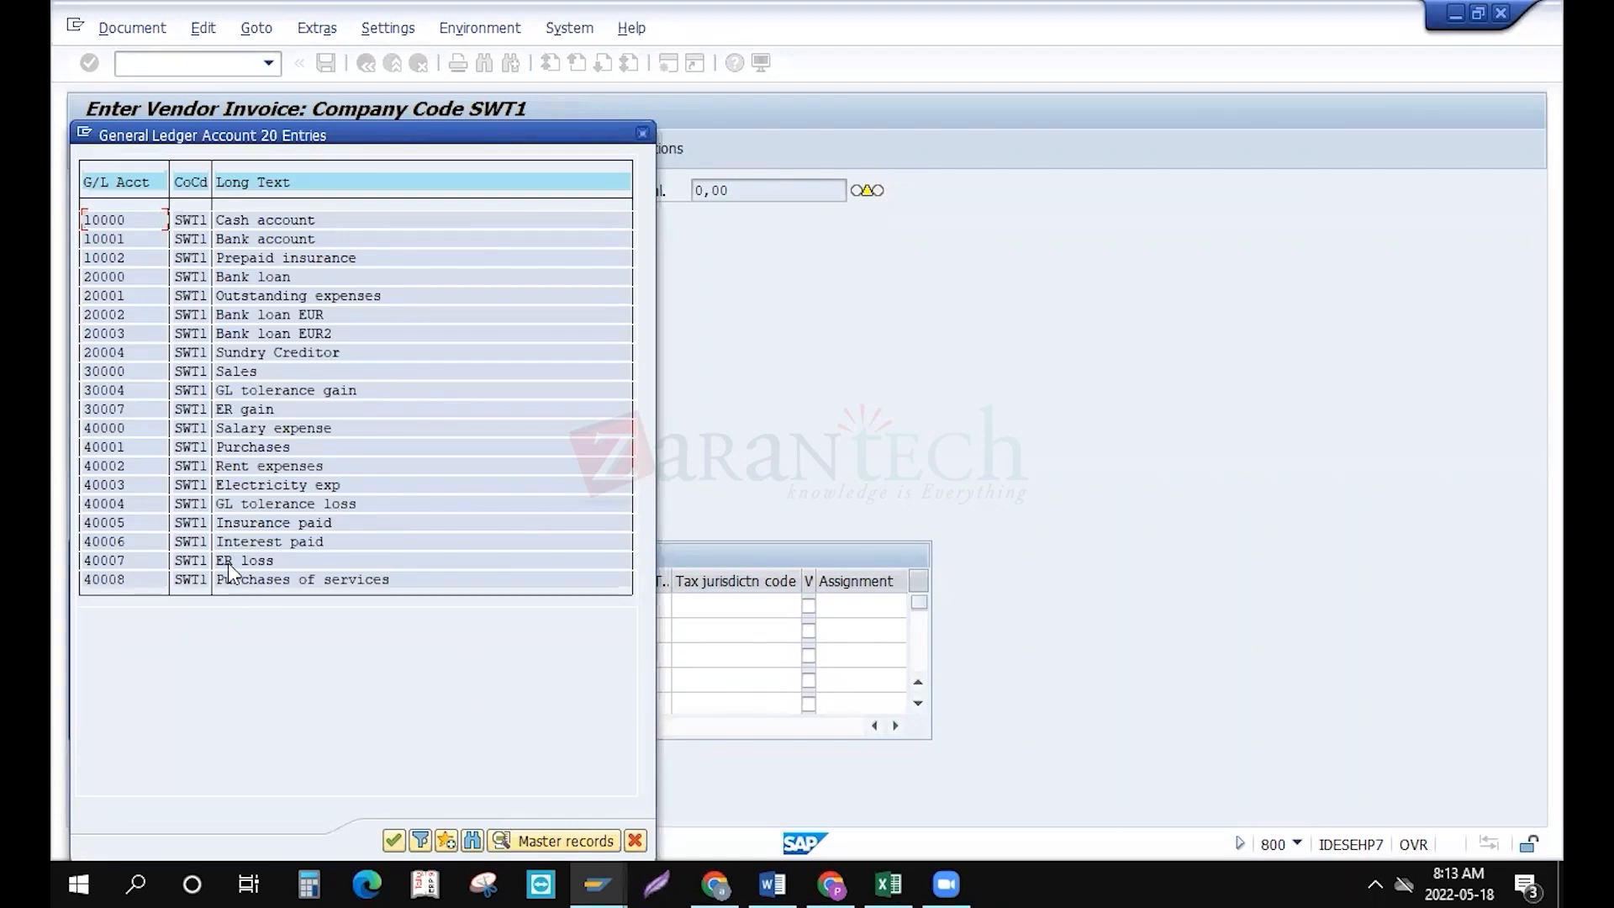
pyautogui.doubleClick(243, 484)
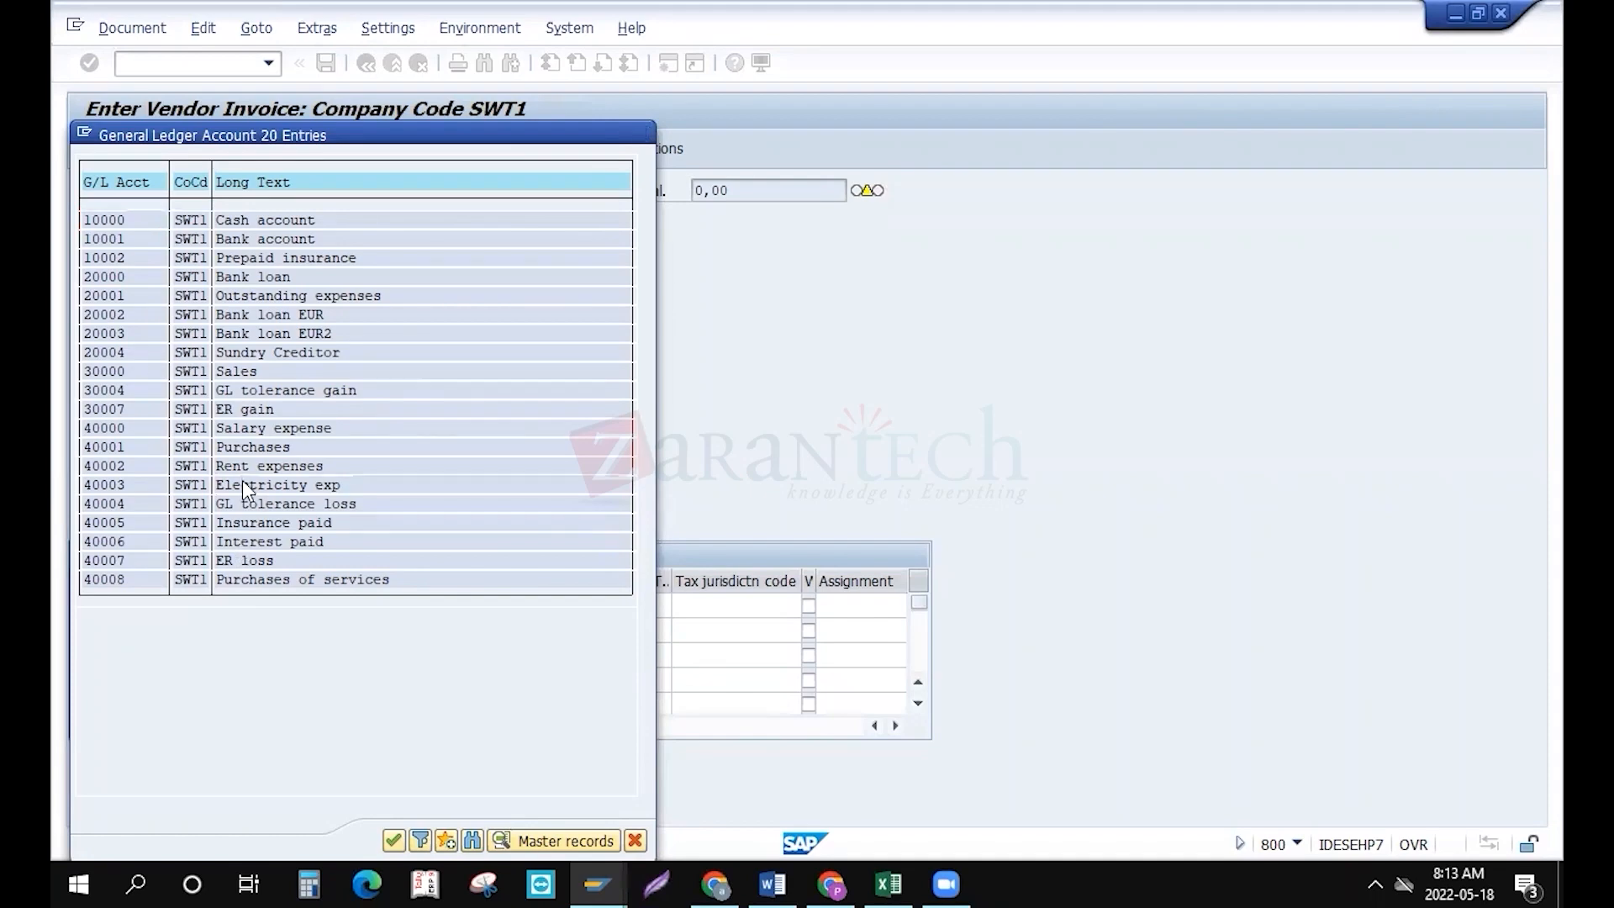
# Fill the electricity line item's amount with * and its text with + to take over the invoice header's values
pyautogui.click(472, 609)
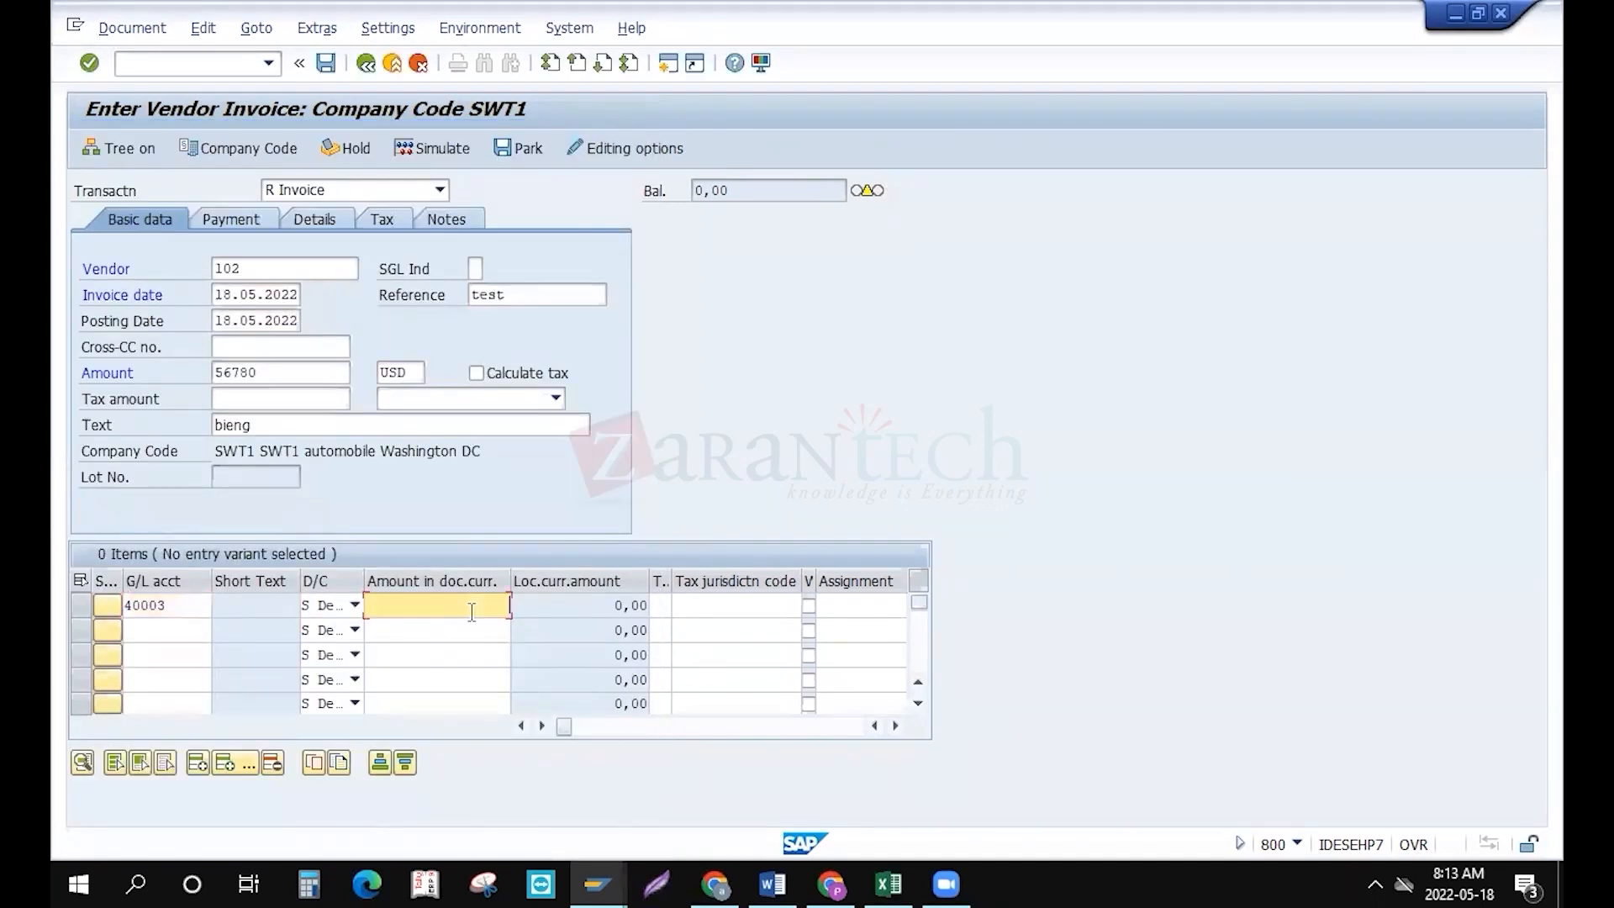
pyautogui.press('Tab')
pyautogui.press('Tab')
pyautogui.press('Tab')
pyautogui.press('Tab')
pyautogui.press('Tab')
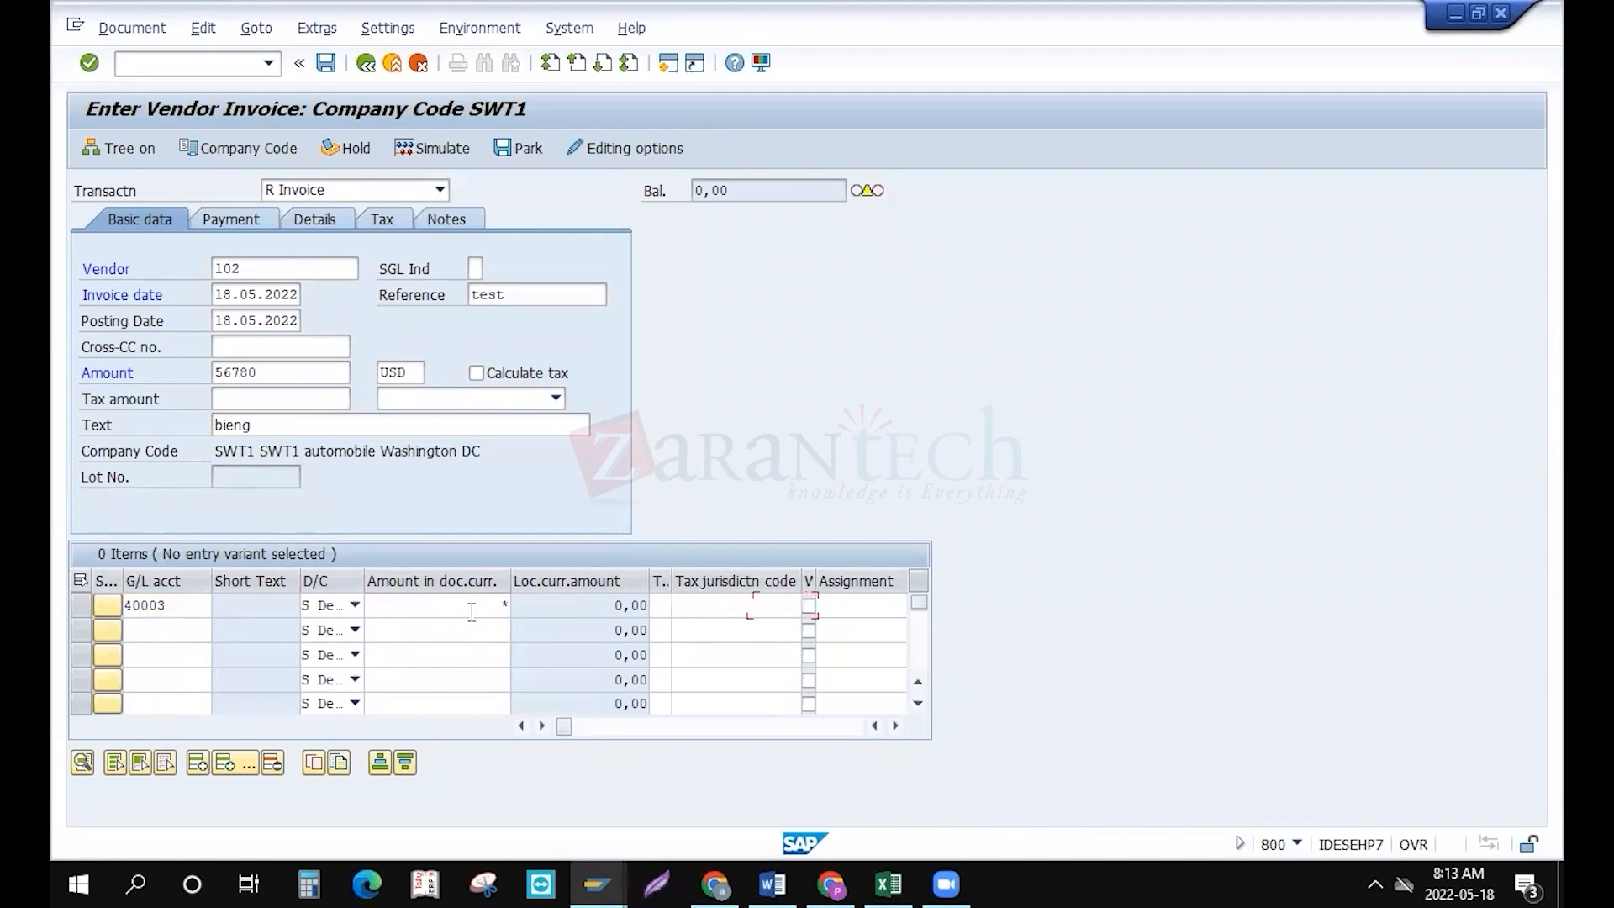
pyautogui.press('Tab')
pyautogui.write('+')
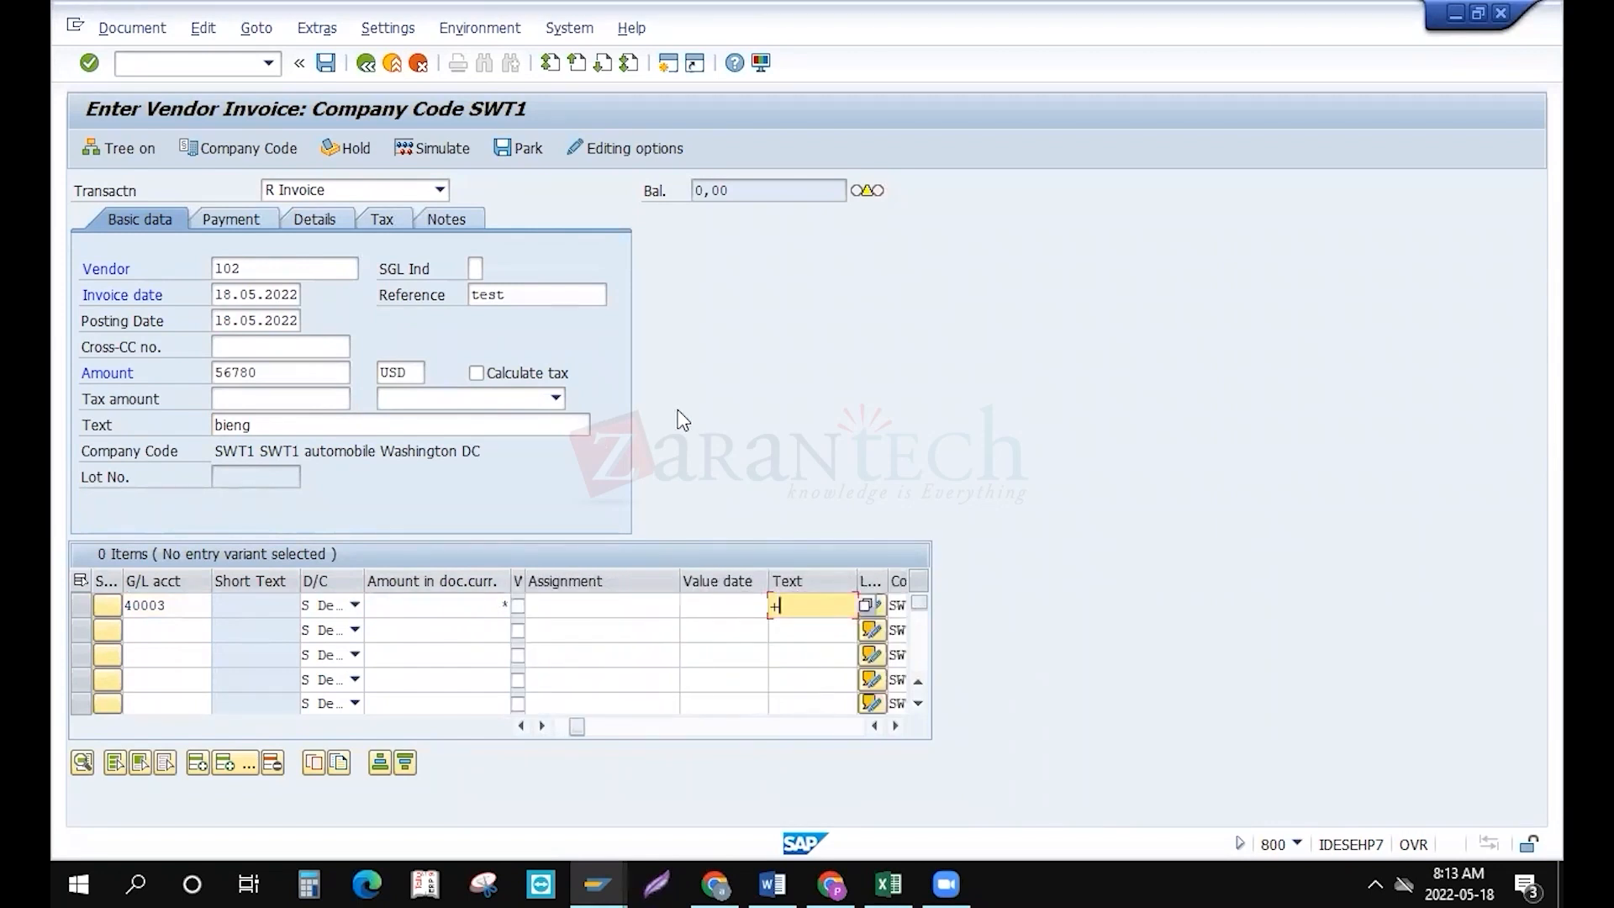
# Simulate the vendor invoice, return to the entry accepting deletion of automatically created line items, and post it
pyautogui.click(442, 152)
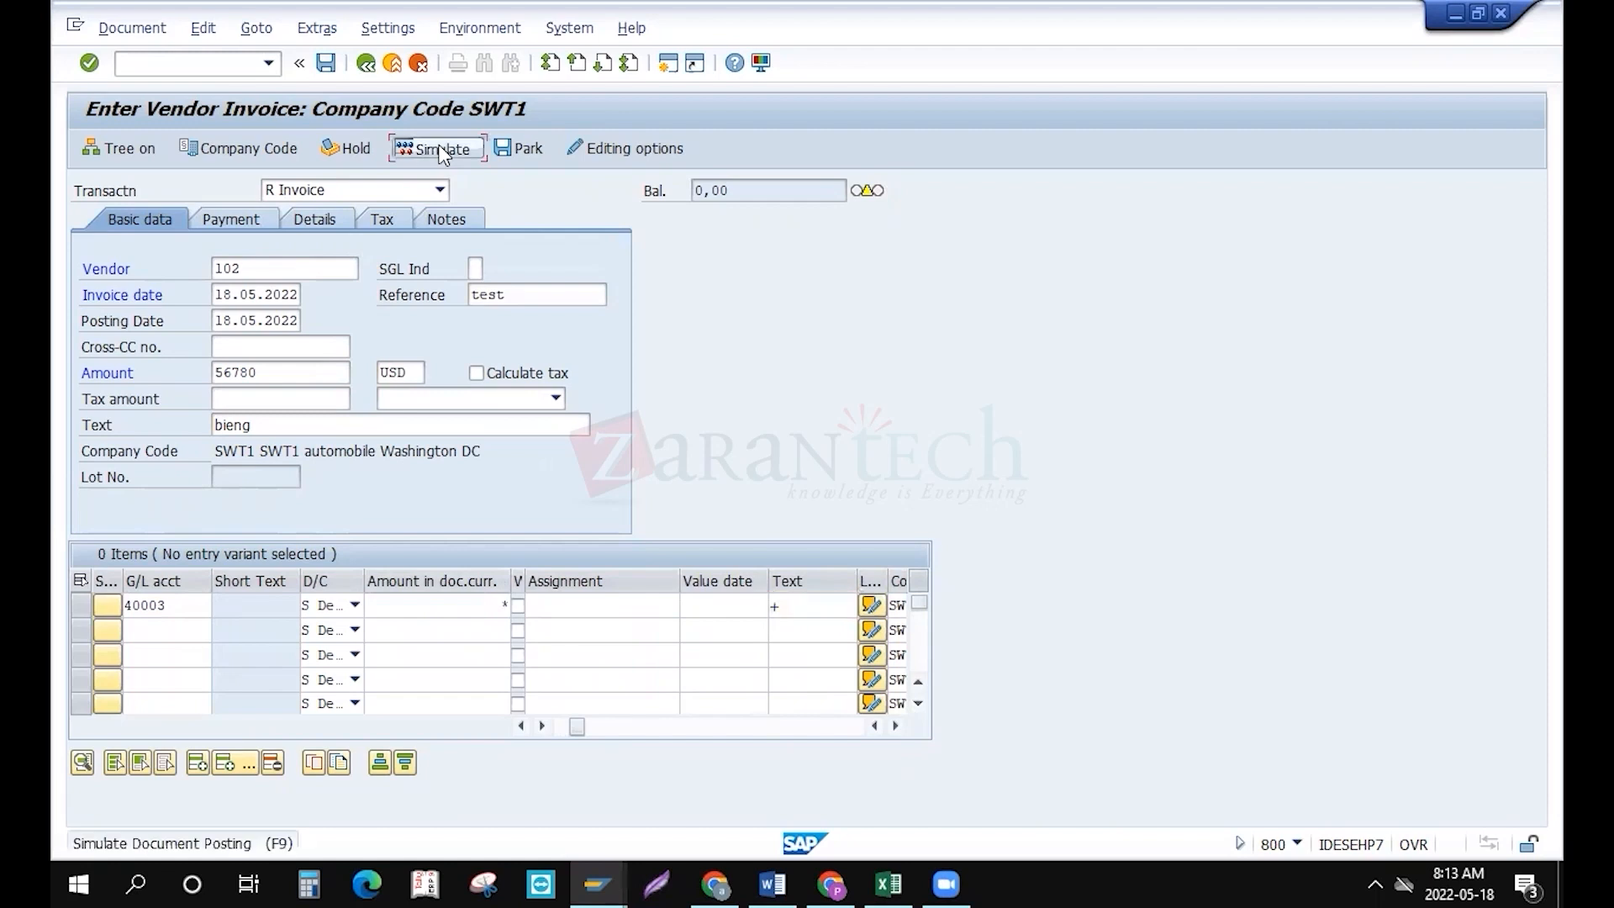
pyautogui.click(442, 149)
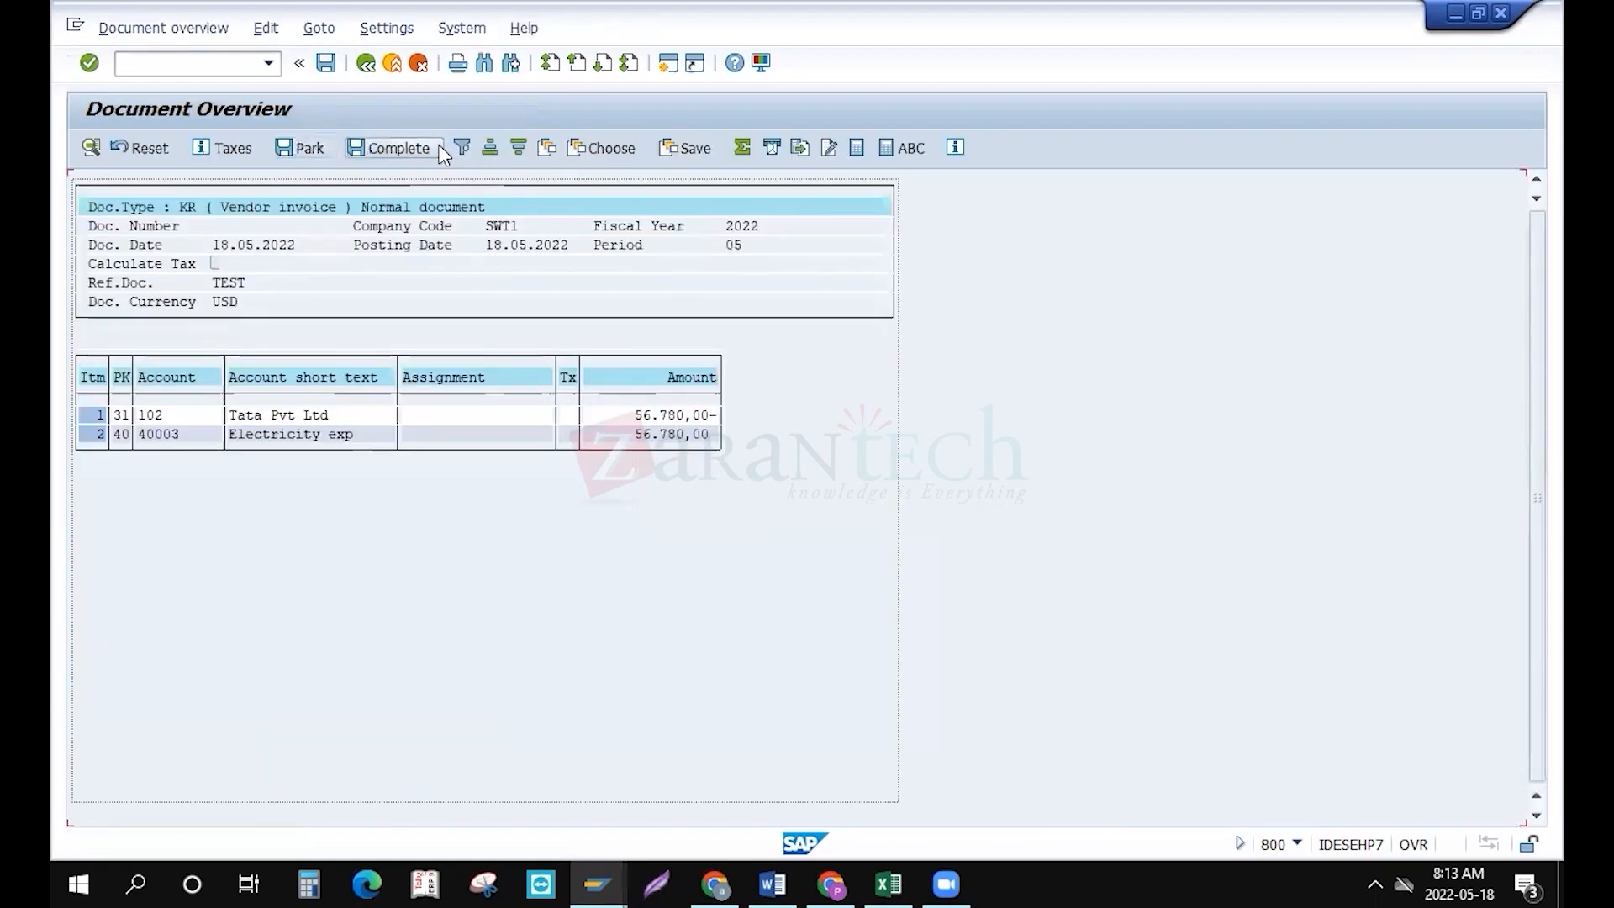
pyautogui.click(359, 67)
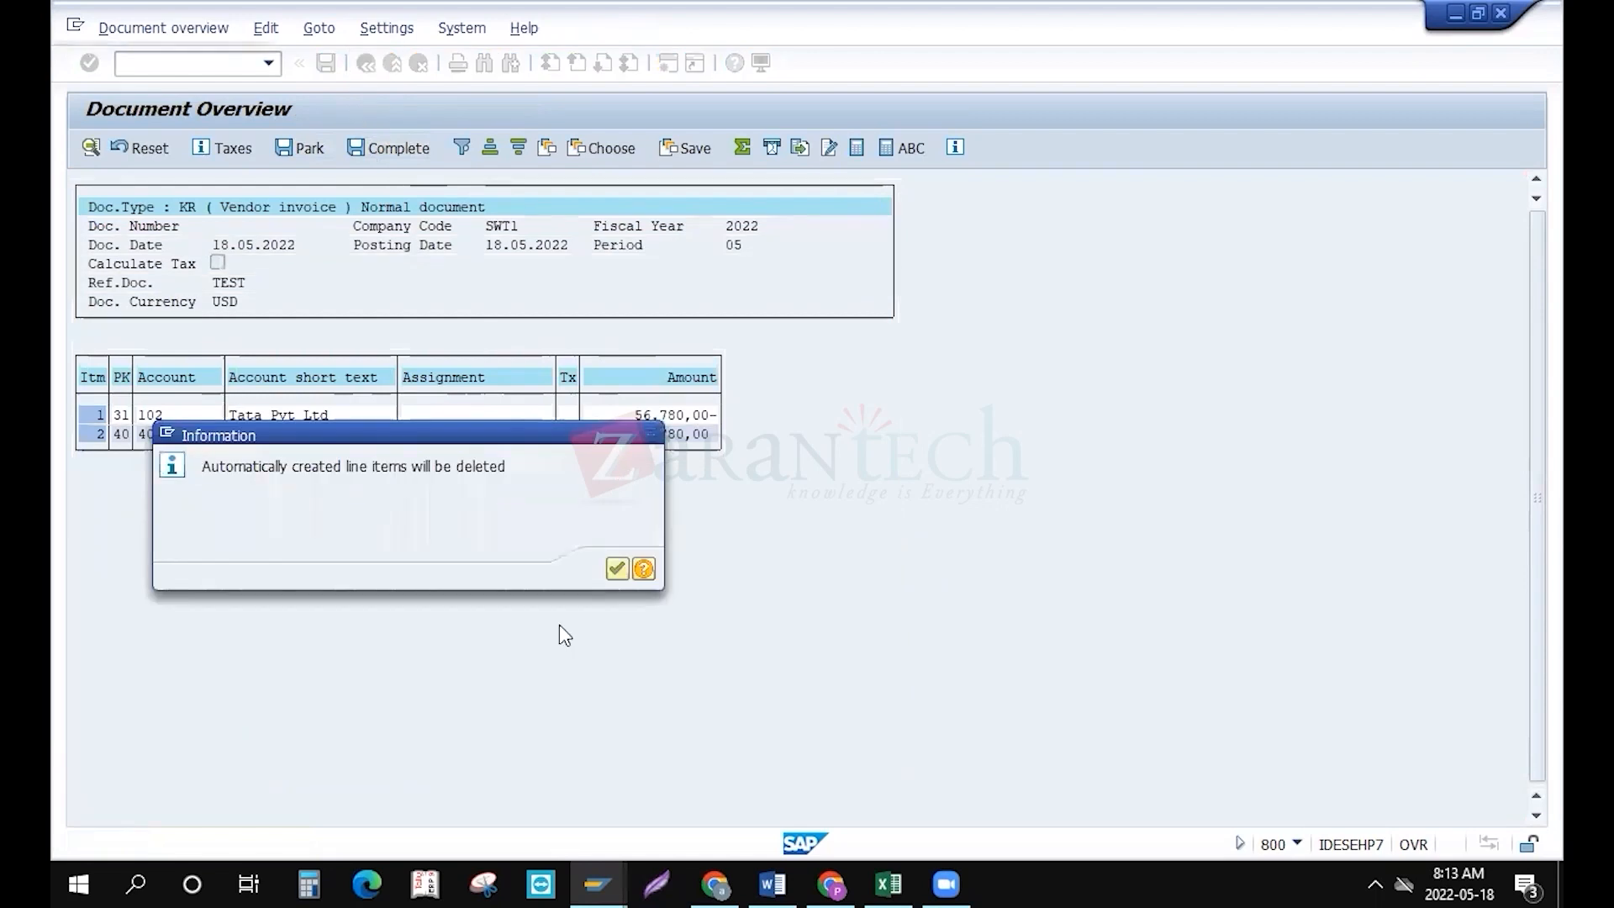
pyautogui.press('Return')
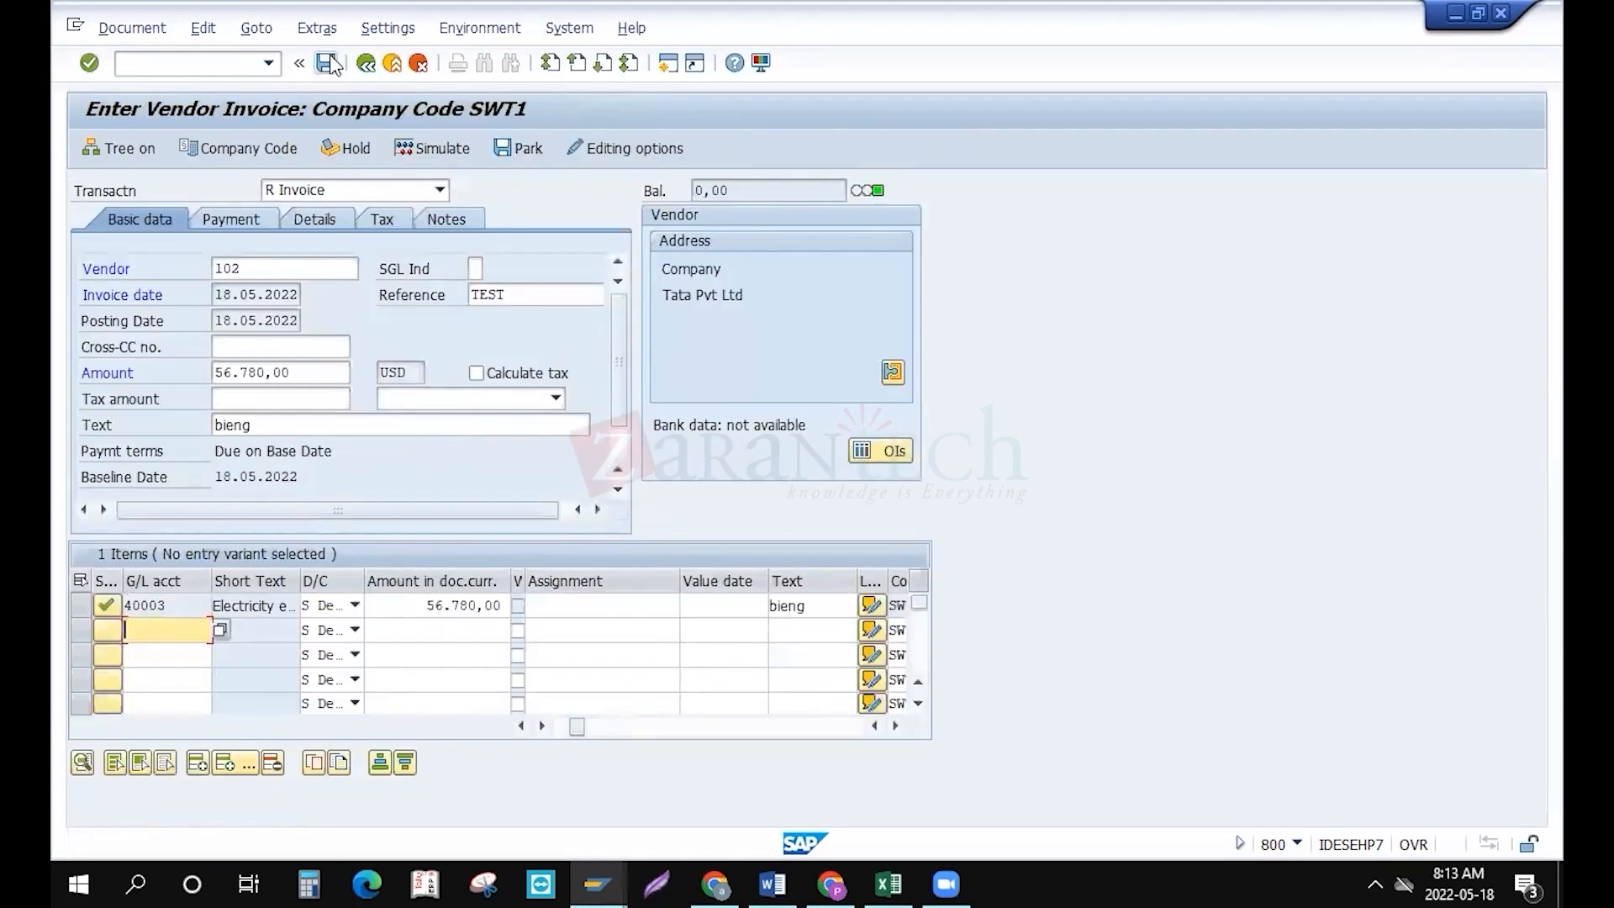
pyautogui.click(330, 63)
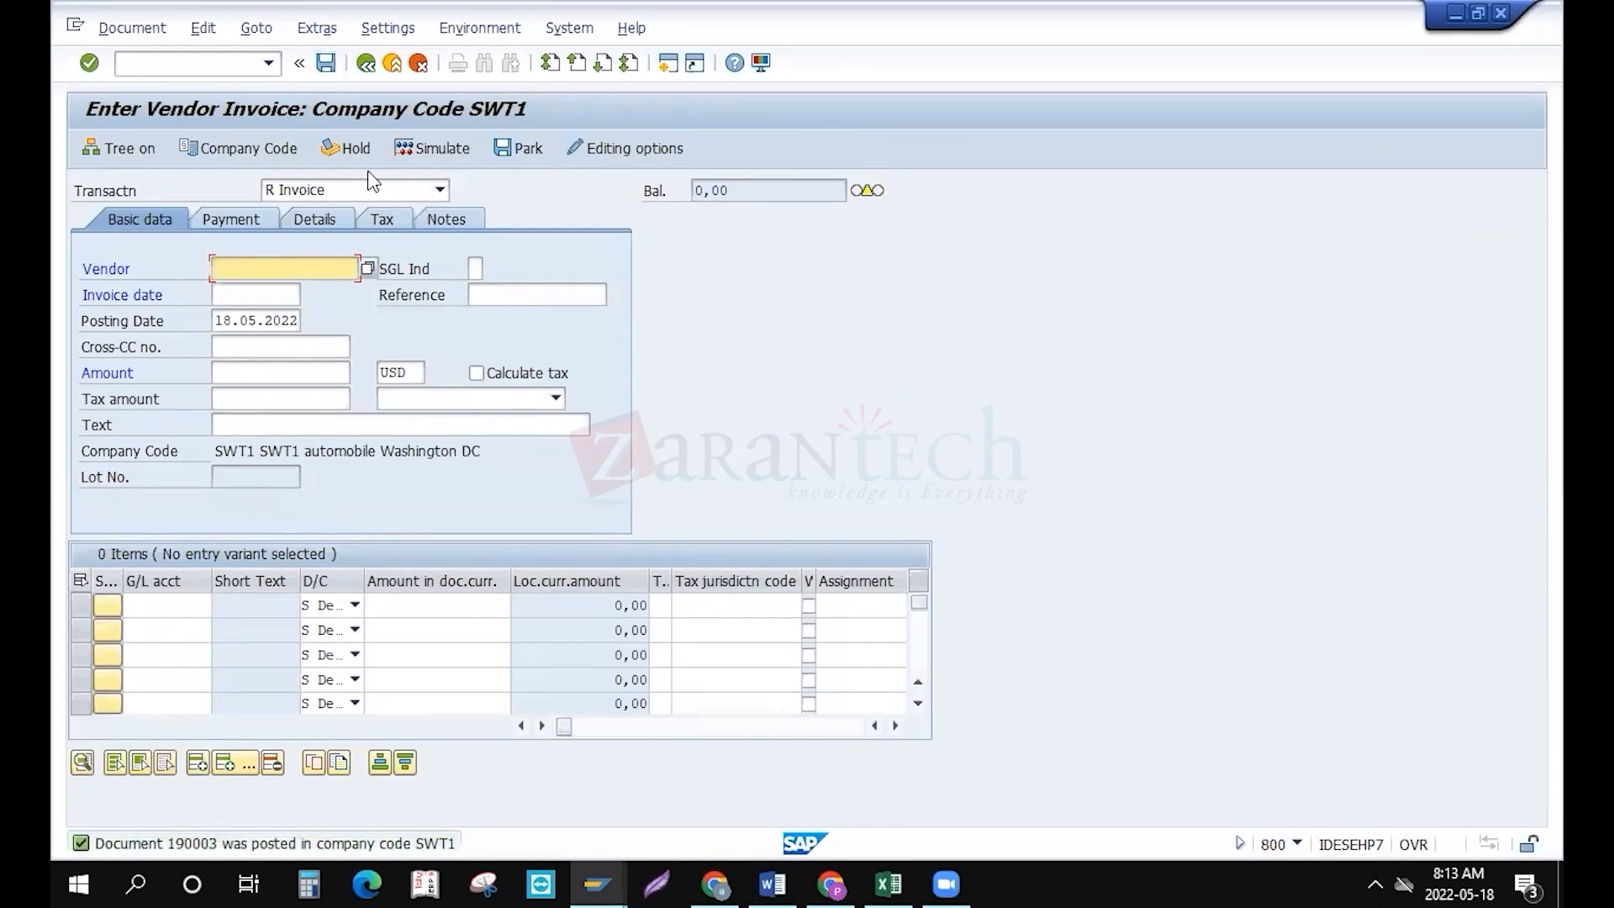
# Go to transaction FBL1N and list all items of company code SWT1 with the vendor account left empty
pyautogui.click(165, 74)
pyautogui.write('/nfbl1n')
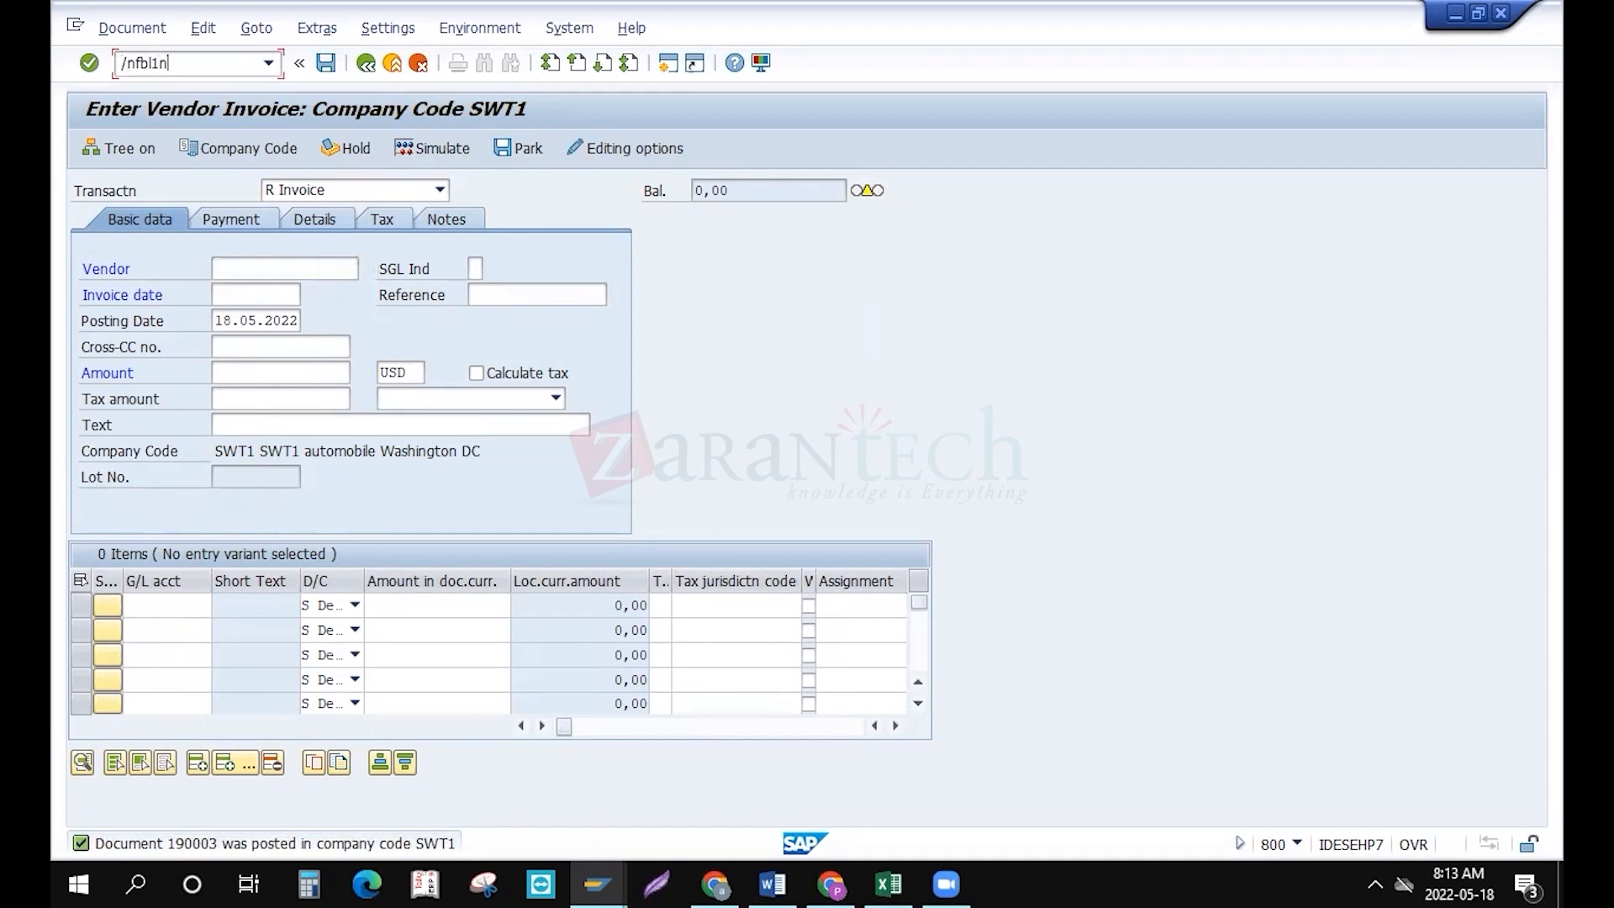
pyautogui.press('Return')
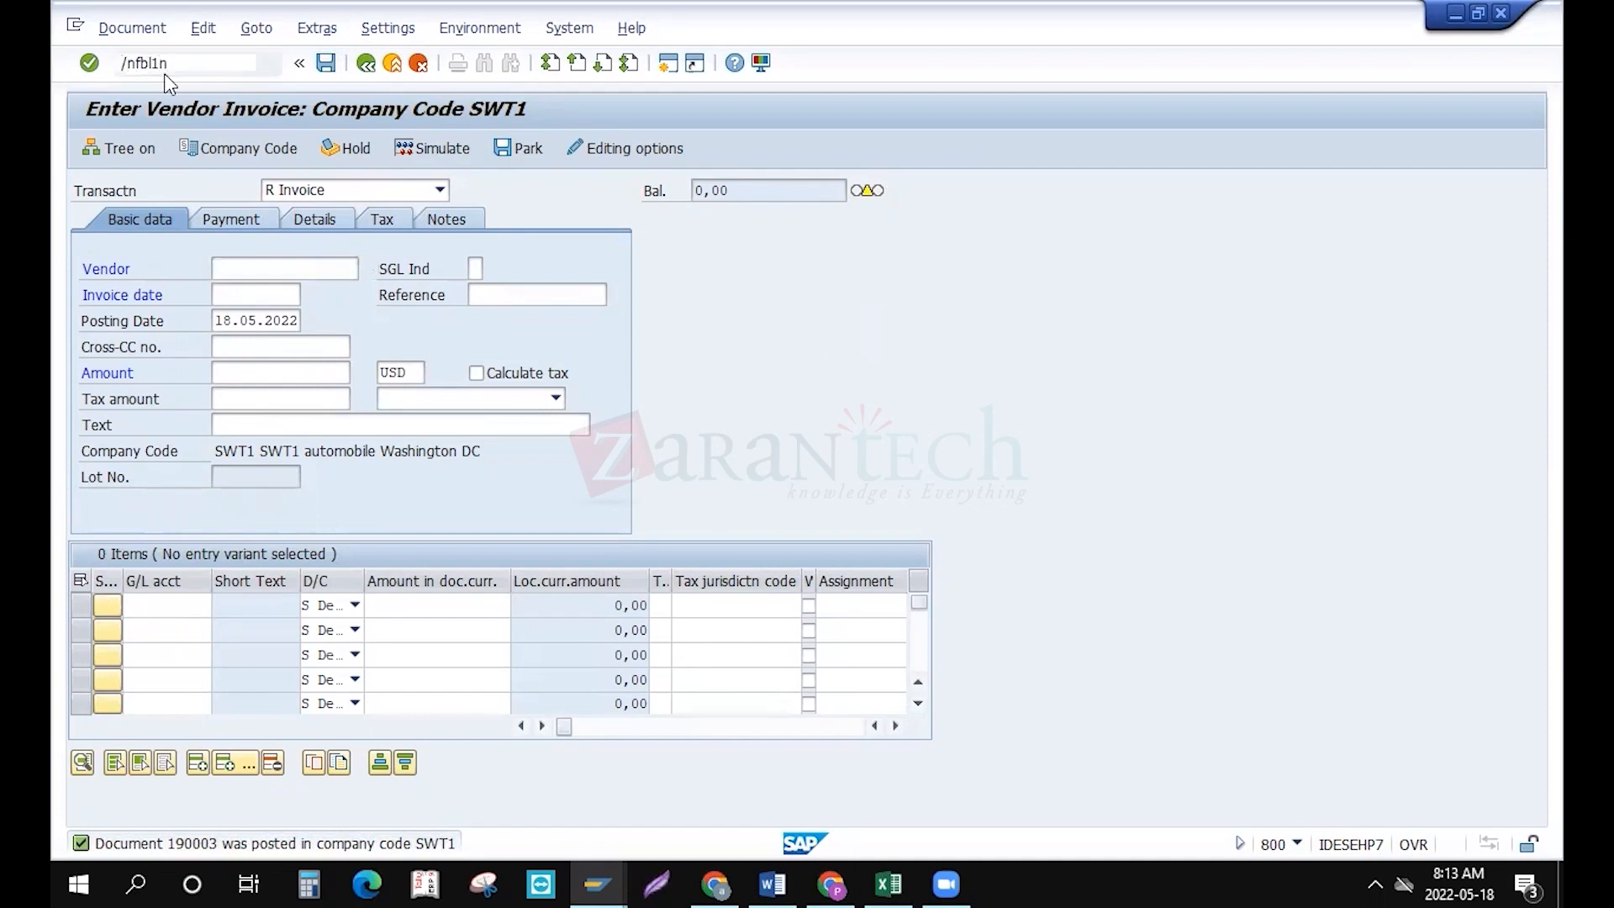
pyautogui.press('Delete')
pyautogui.press('Delete')
pyautogui.press('Delete')
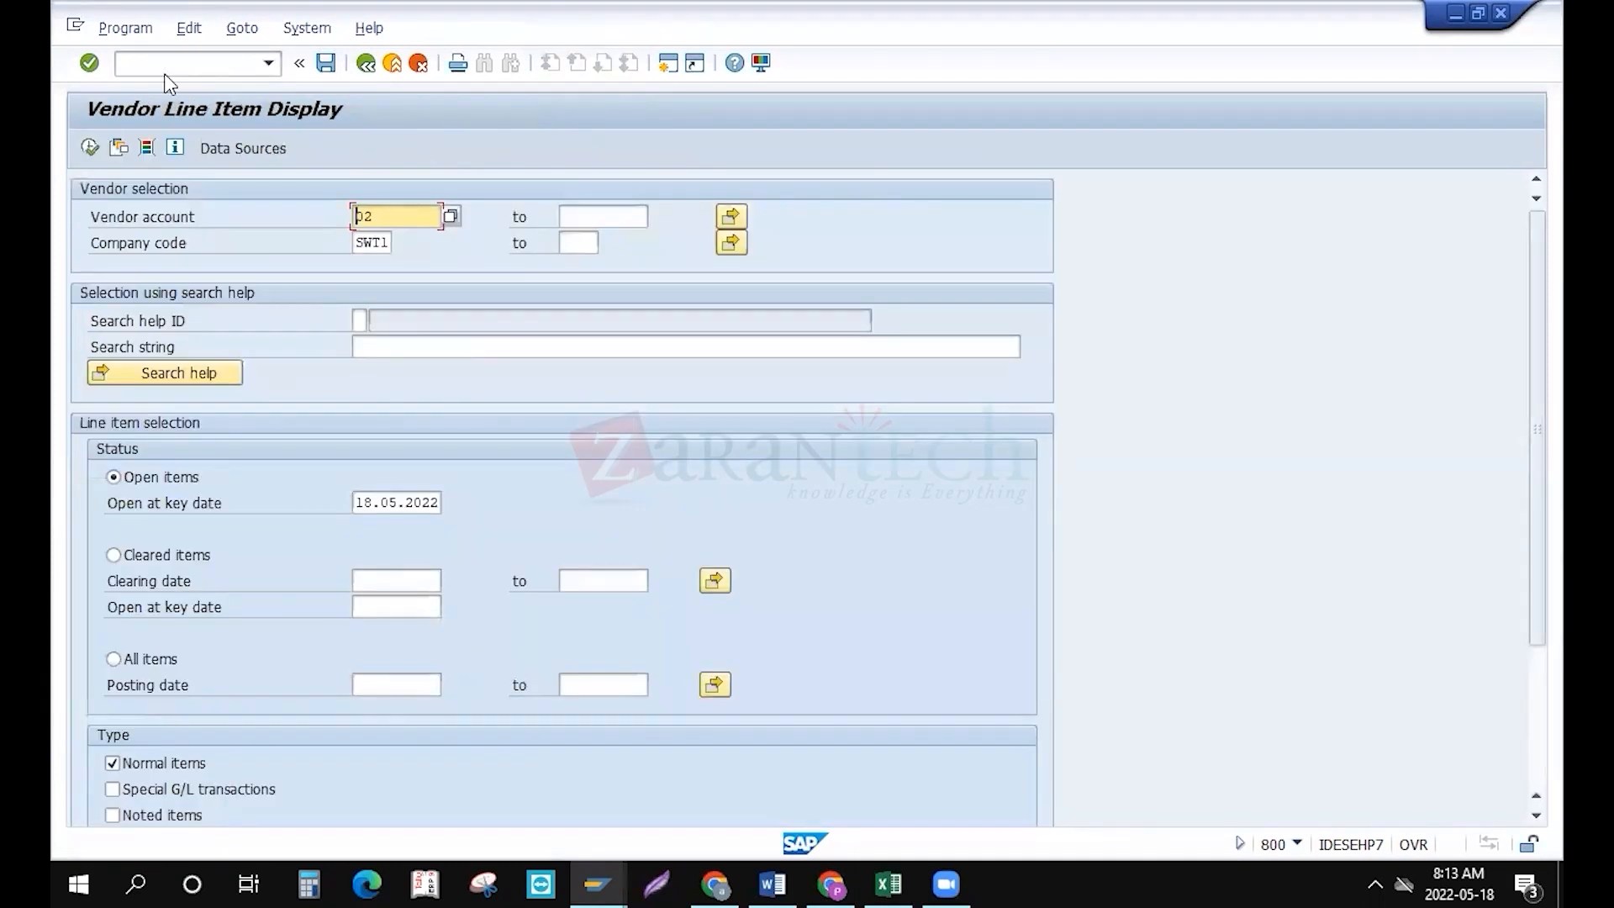
pyautogui.click(118, 658)
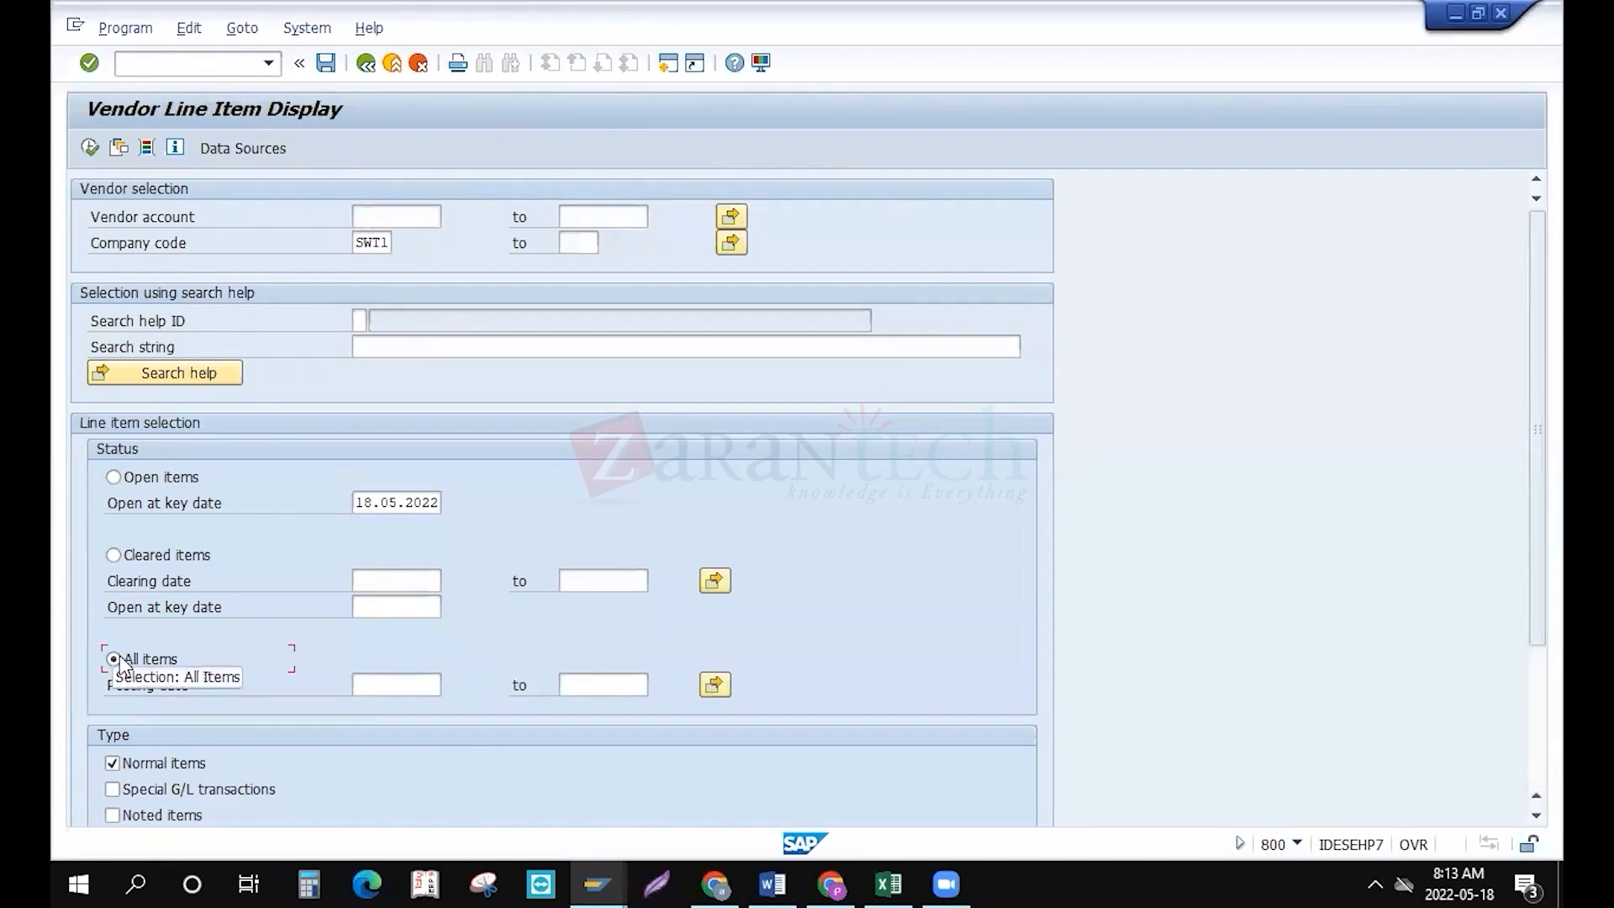
pyautogui.click(89, 150)
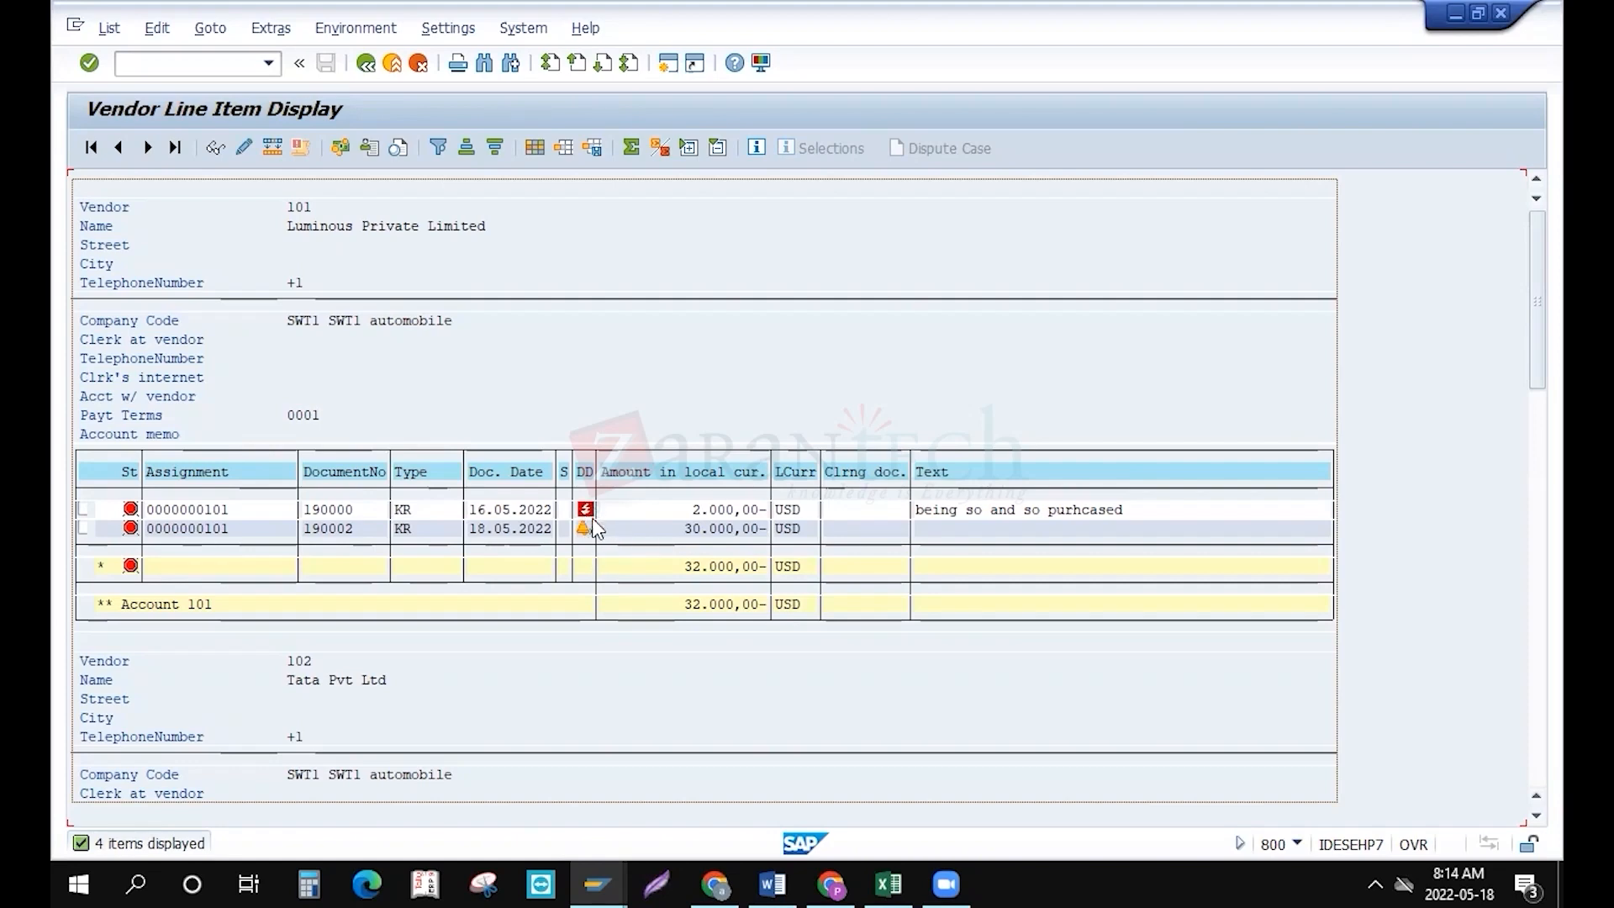
# Examine the invoices listed for vendors 101 and 102, including their due status and amounts
pyautogui.click(531, 742)
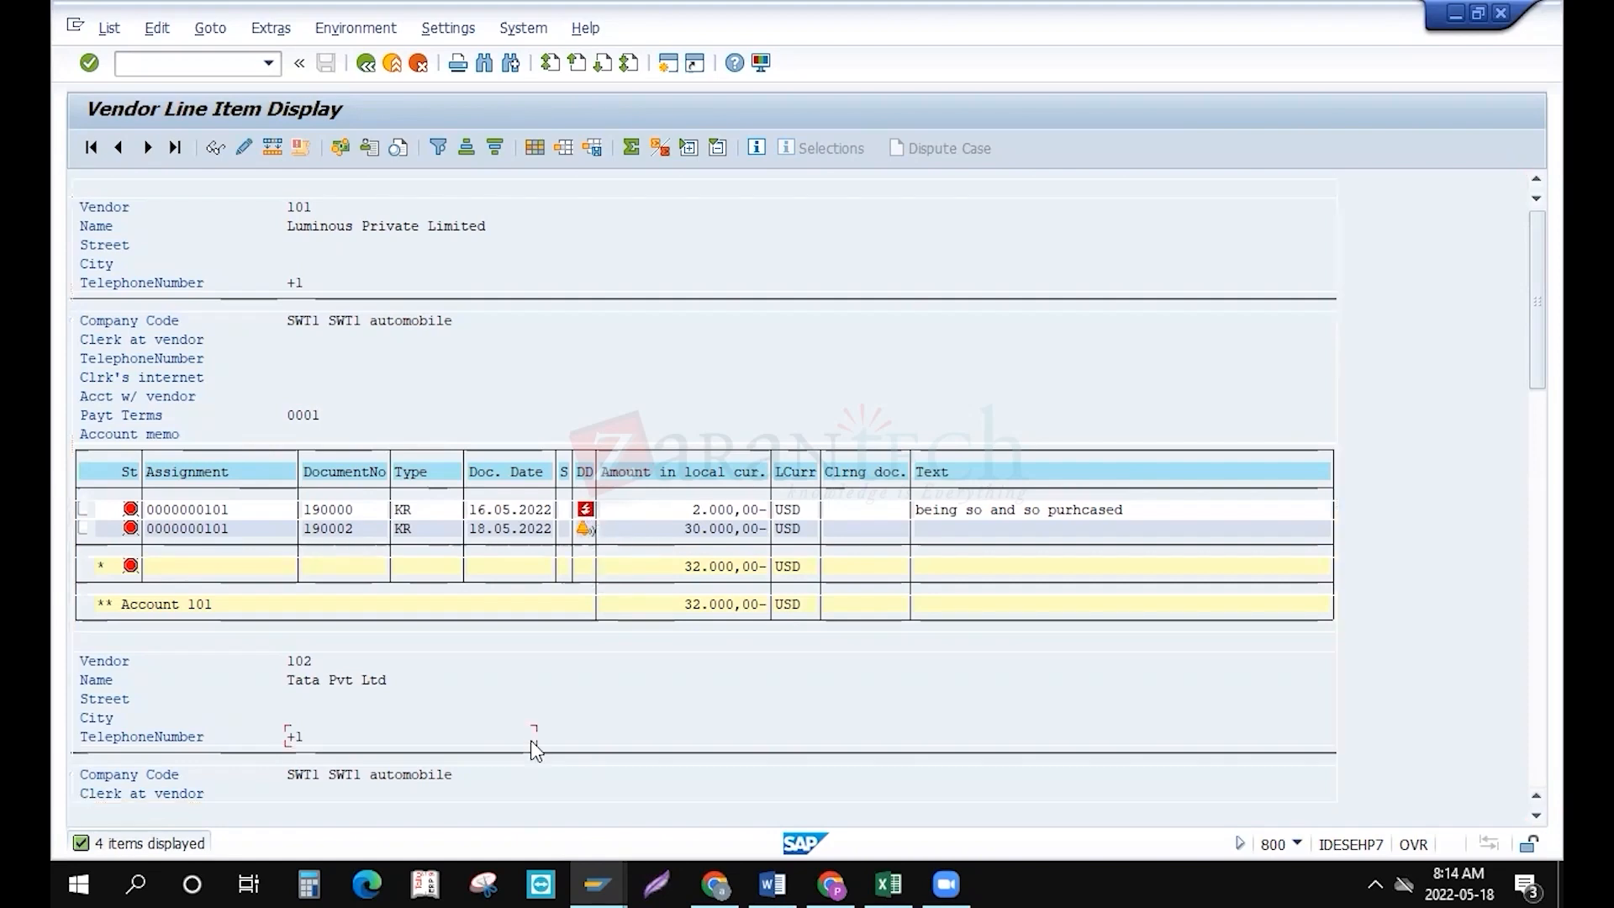
pyautogui.press('pagedown')
pyautogui.press('pagedown')
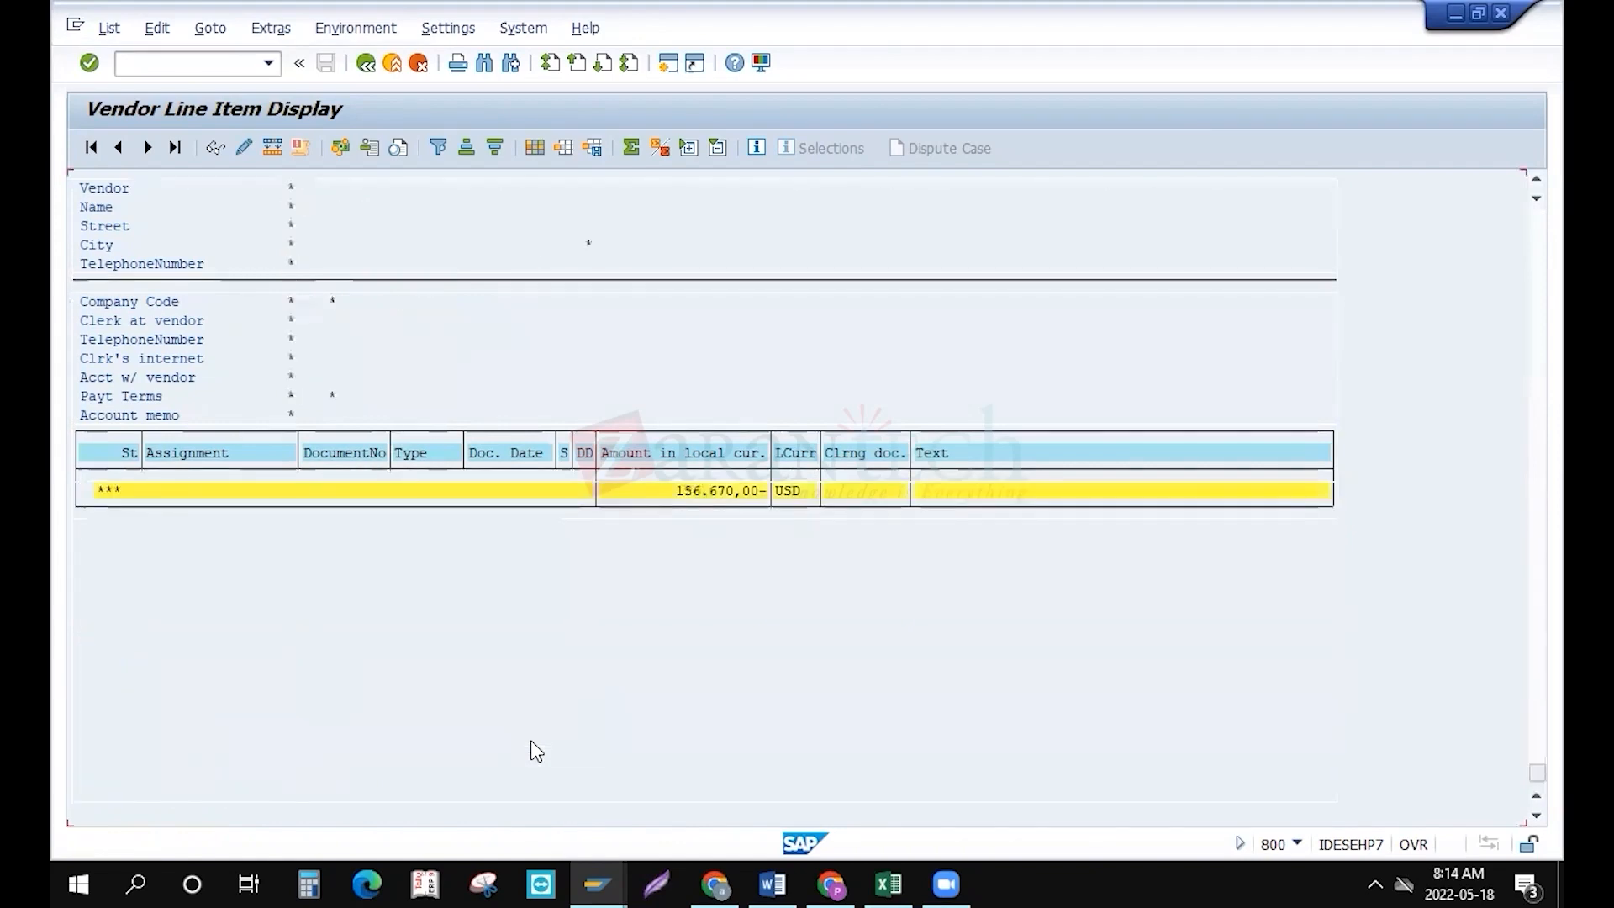
pyautogui.press('pageup')
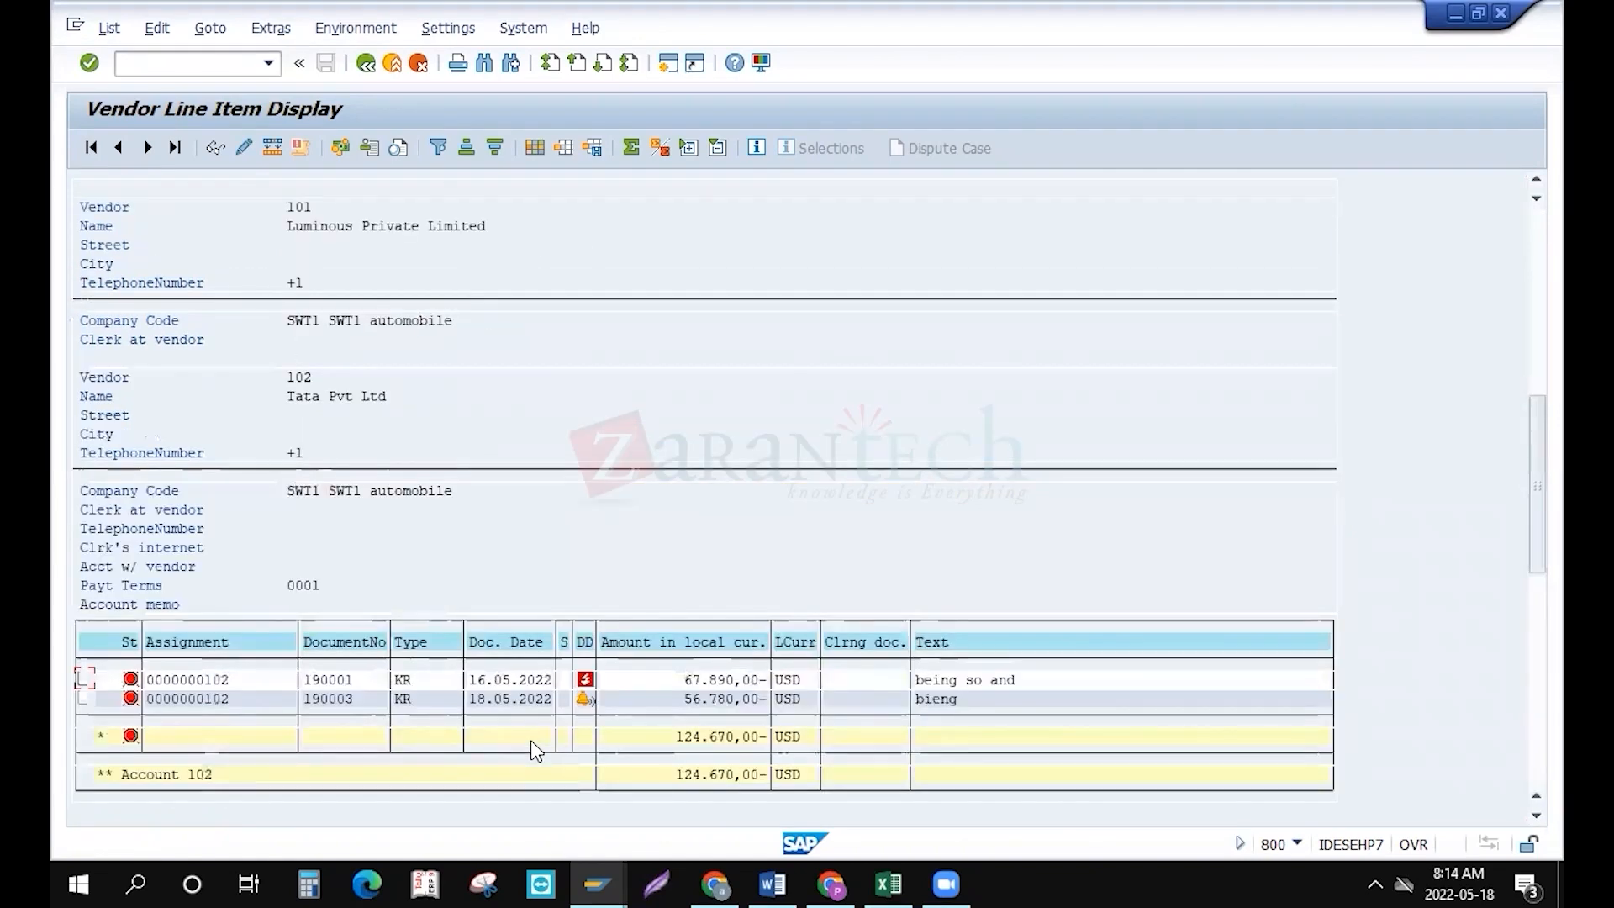
pyautogui.press('pagedown')
pyautogui.press('pageup')
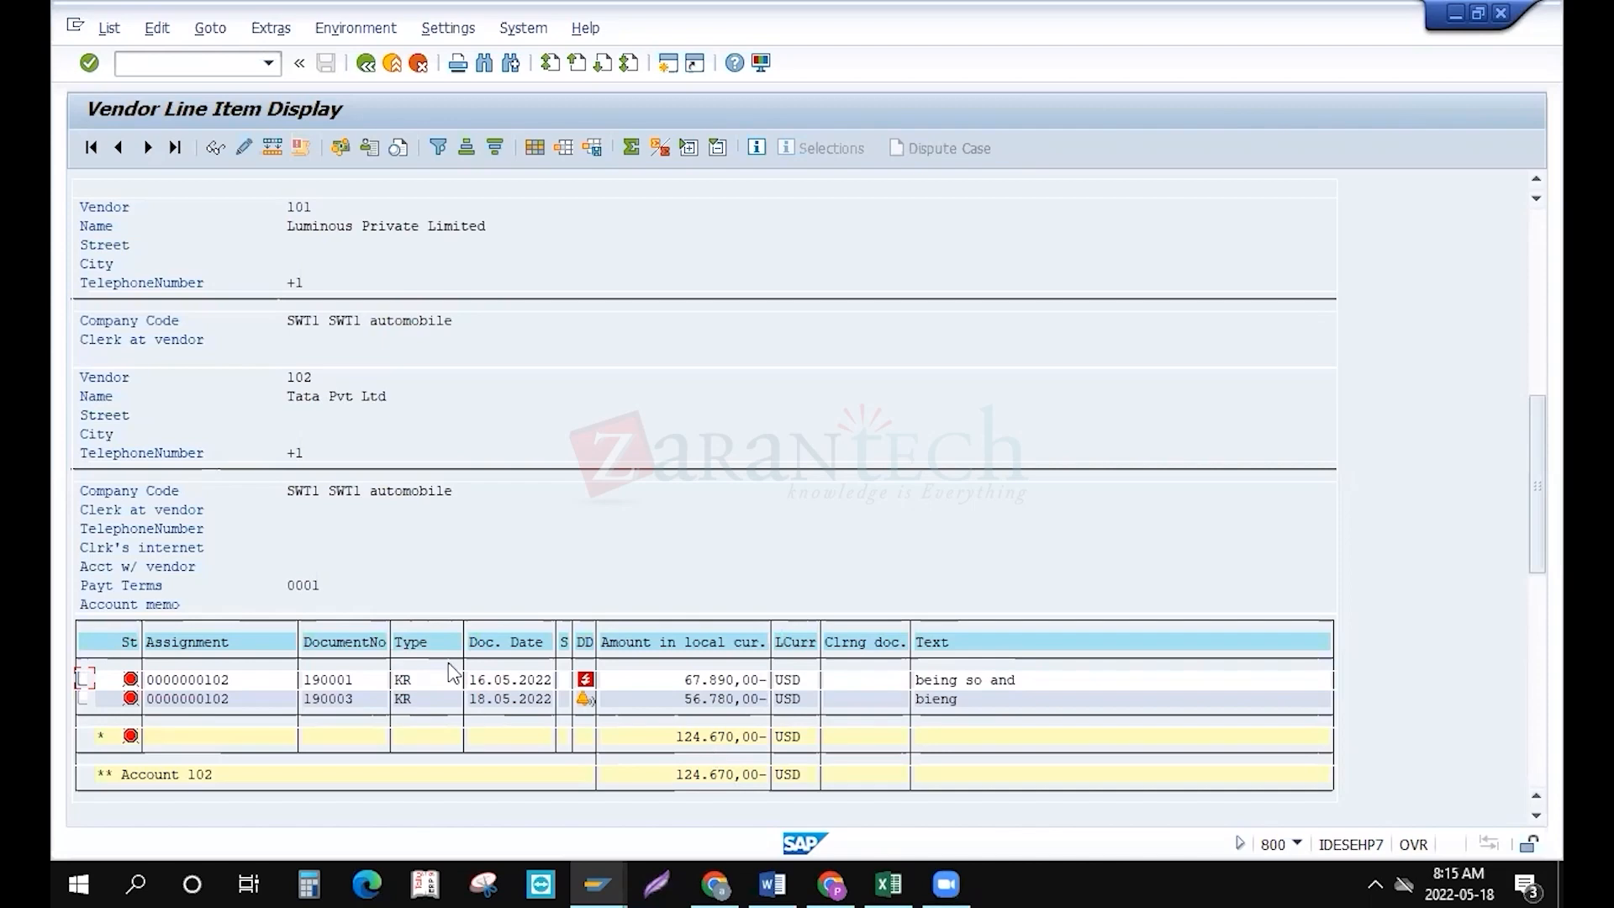
# Set payment method C in vendor 102's invoice dated 16.05.2022 (document 190001) and save the change
pyautogui.doubleClick(318, 683)
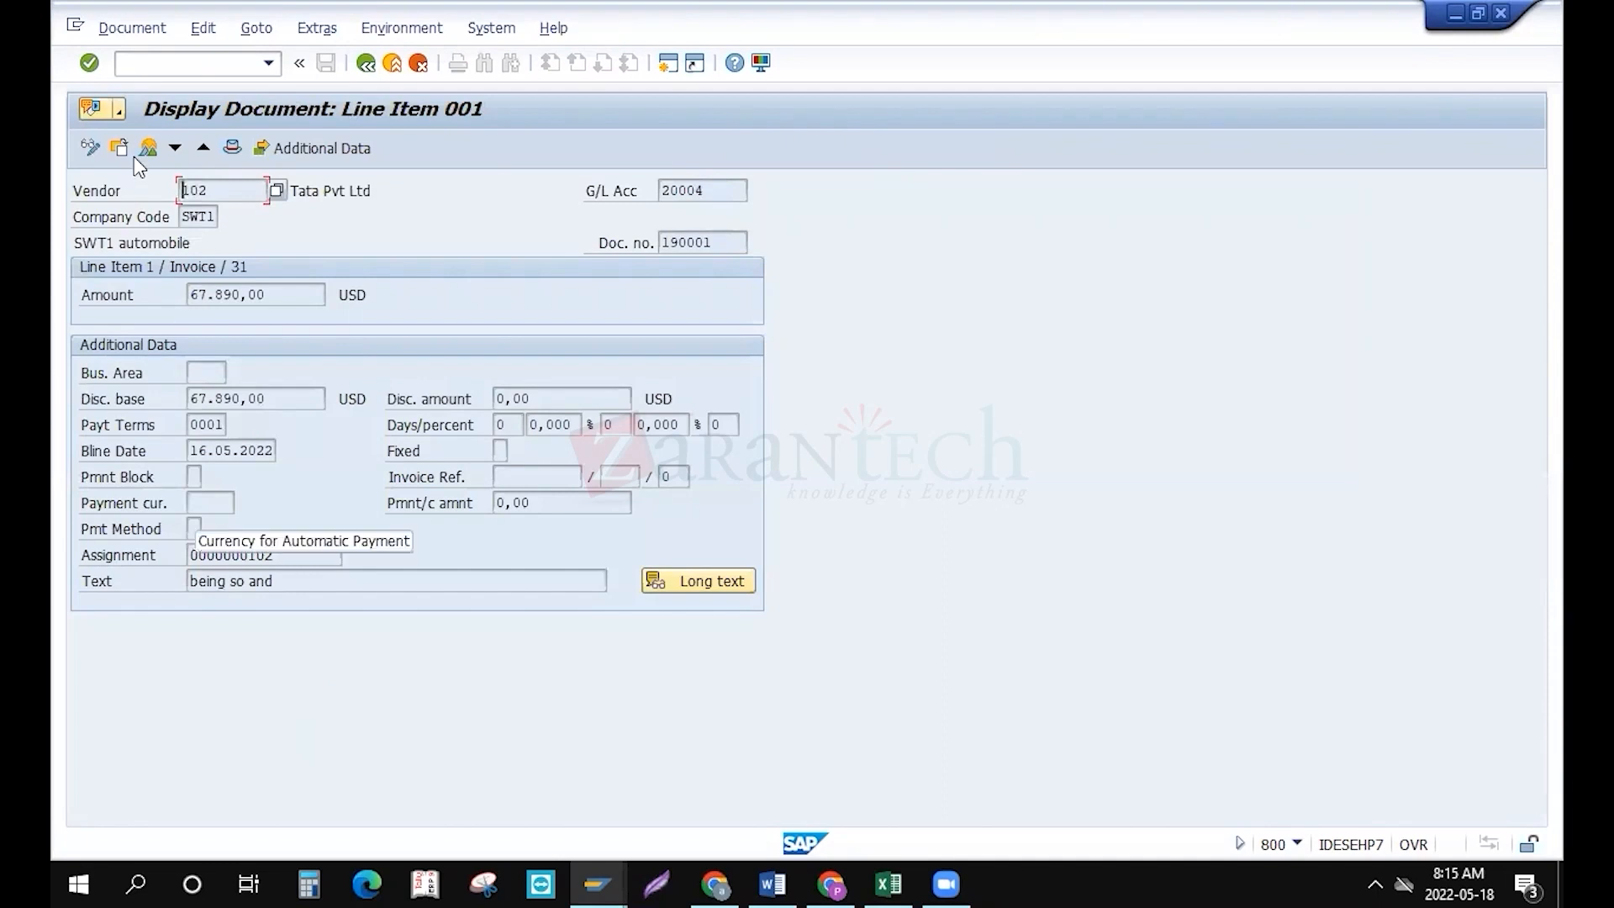
pyautogui.click(89, 150)
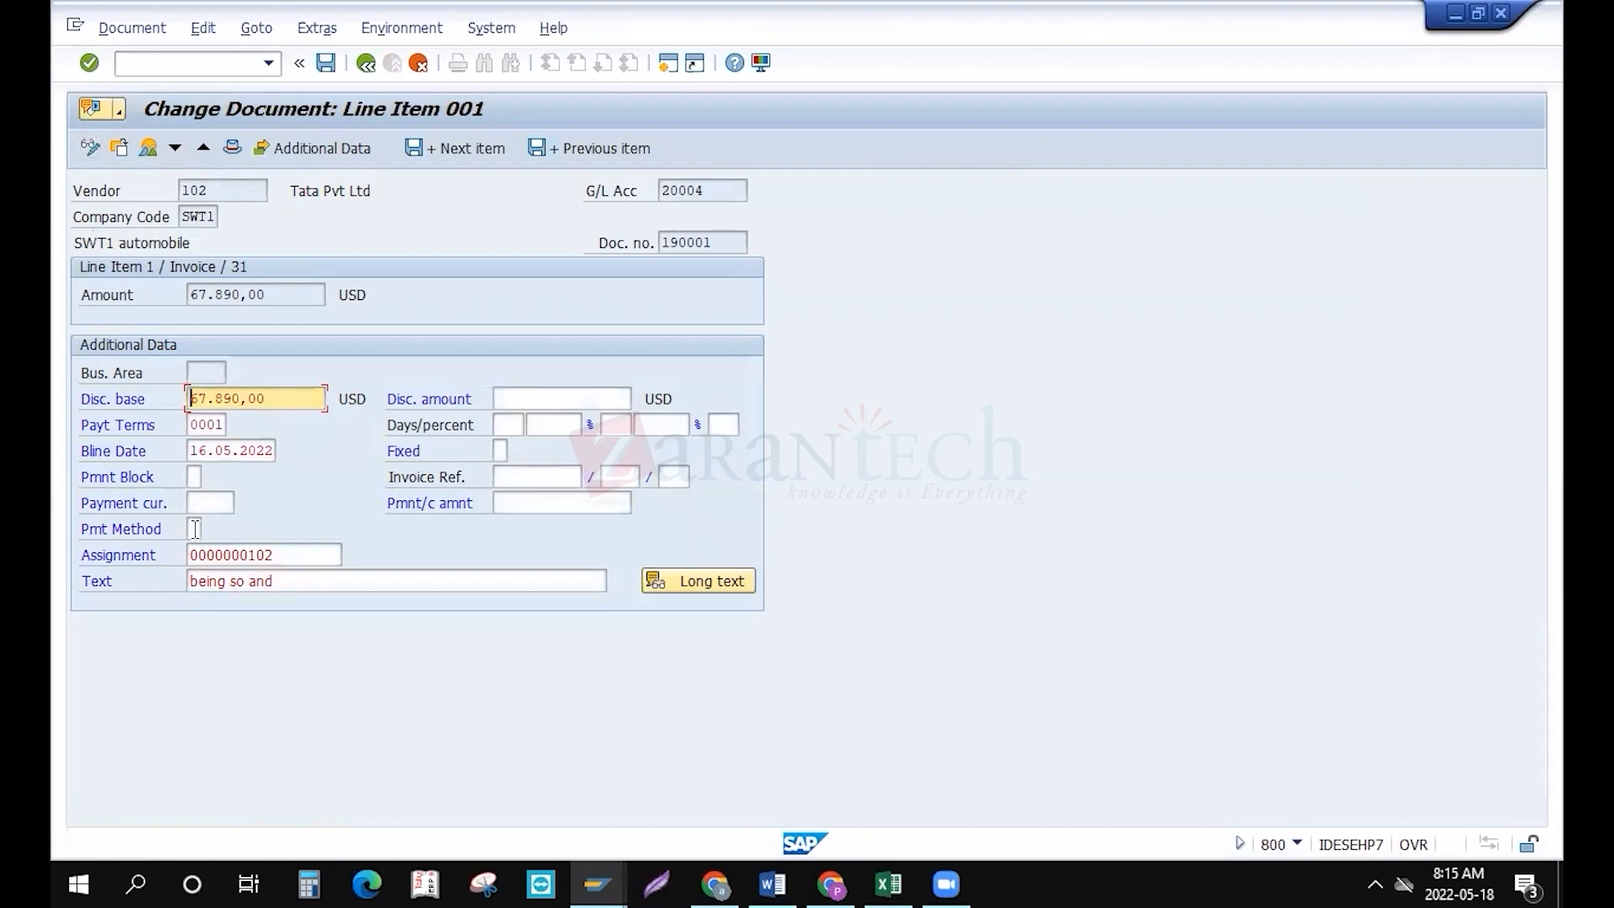
pyautogui.click(194, 529)
pyautogui.write('c')
pyautogui.hotkey('ctrl', 's')
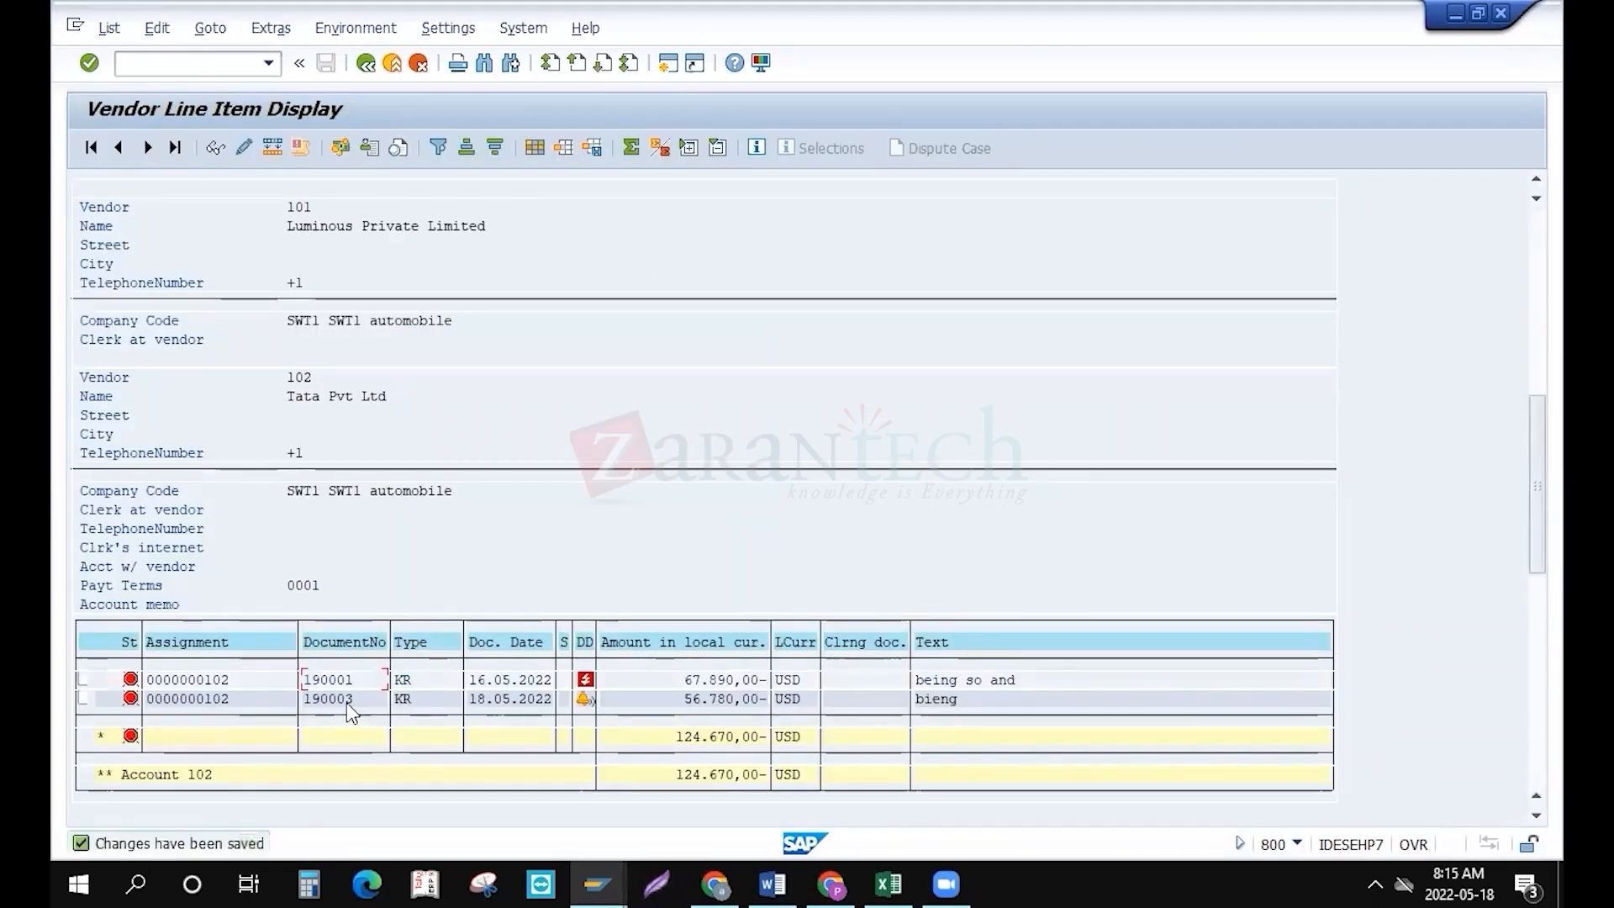
# Try to edit the payment method in vendor 102's invoice dated 18.05.2022 (document 190003) and save the document
pyautogui.doubleClick(346, 703)
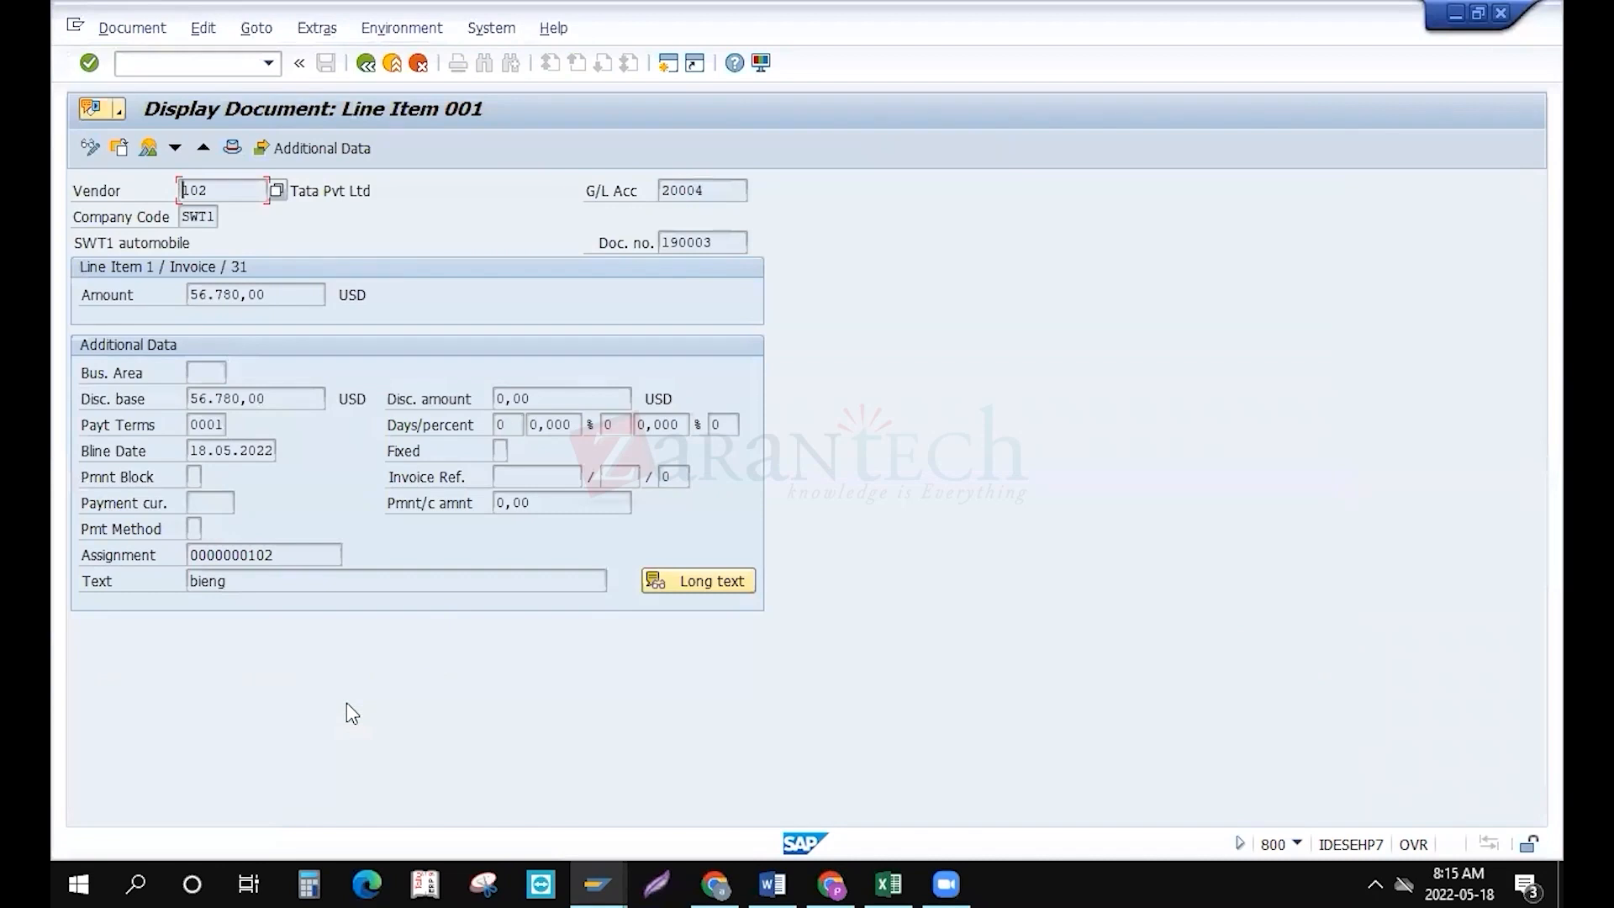
pyautogui.click(90, 149)
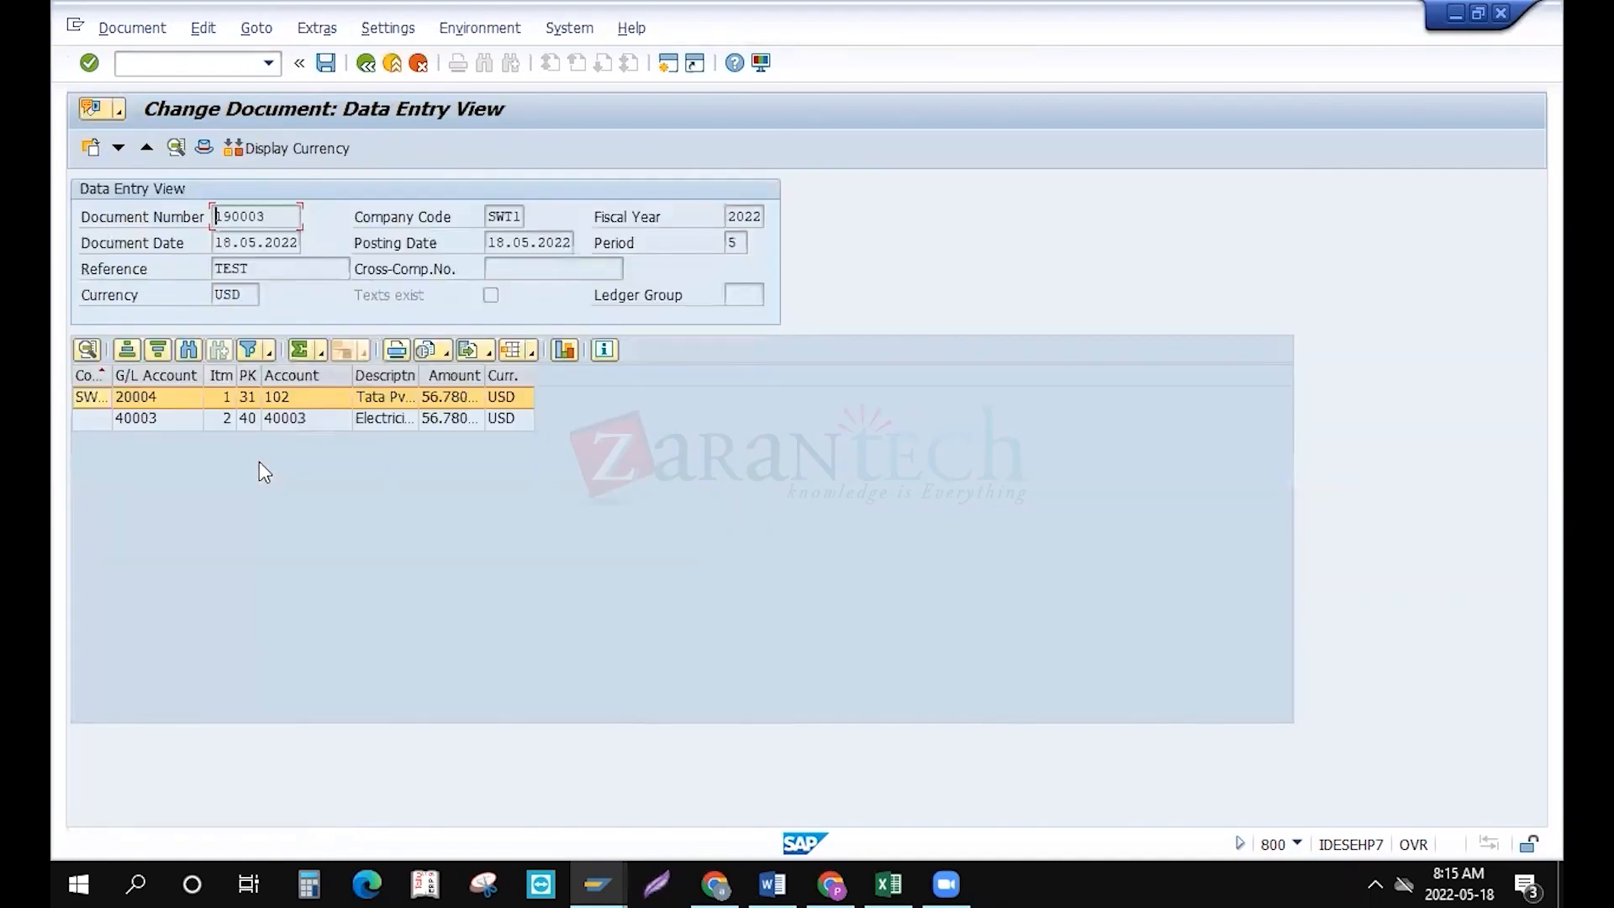
pyautogui.doubleClick(149, 405)
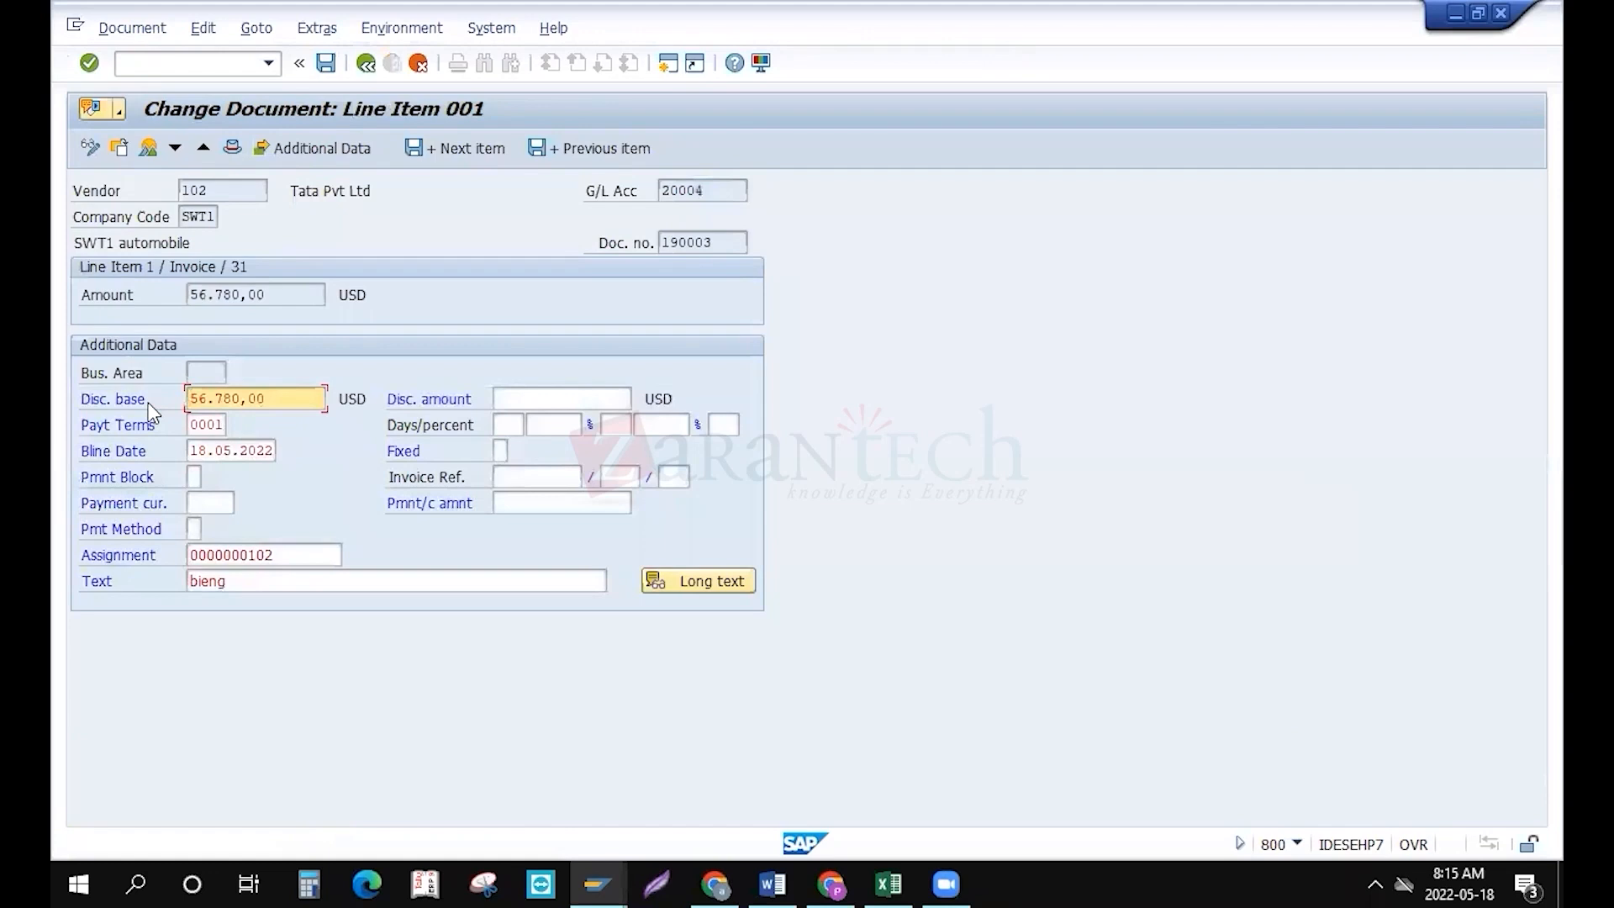
pyautogui.click(194, 528)
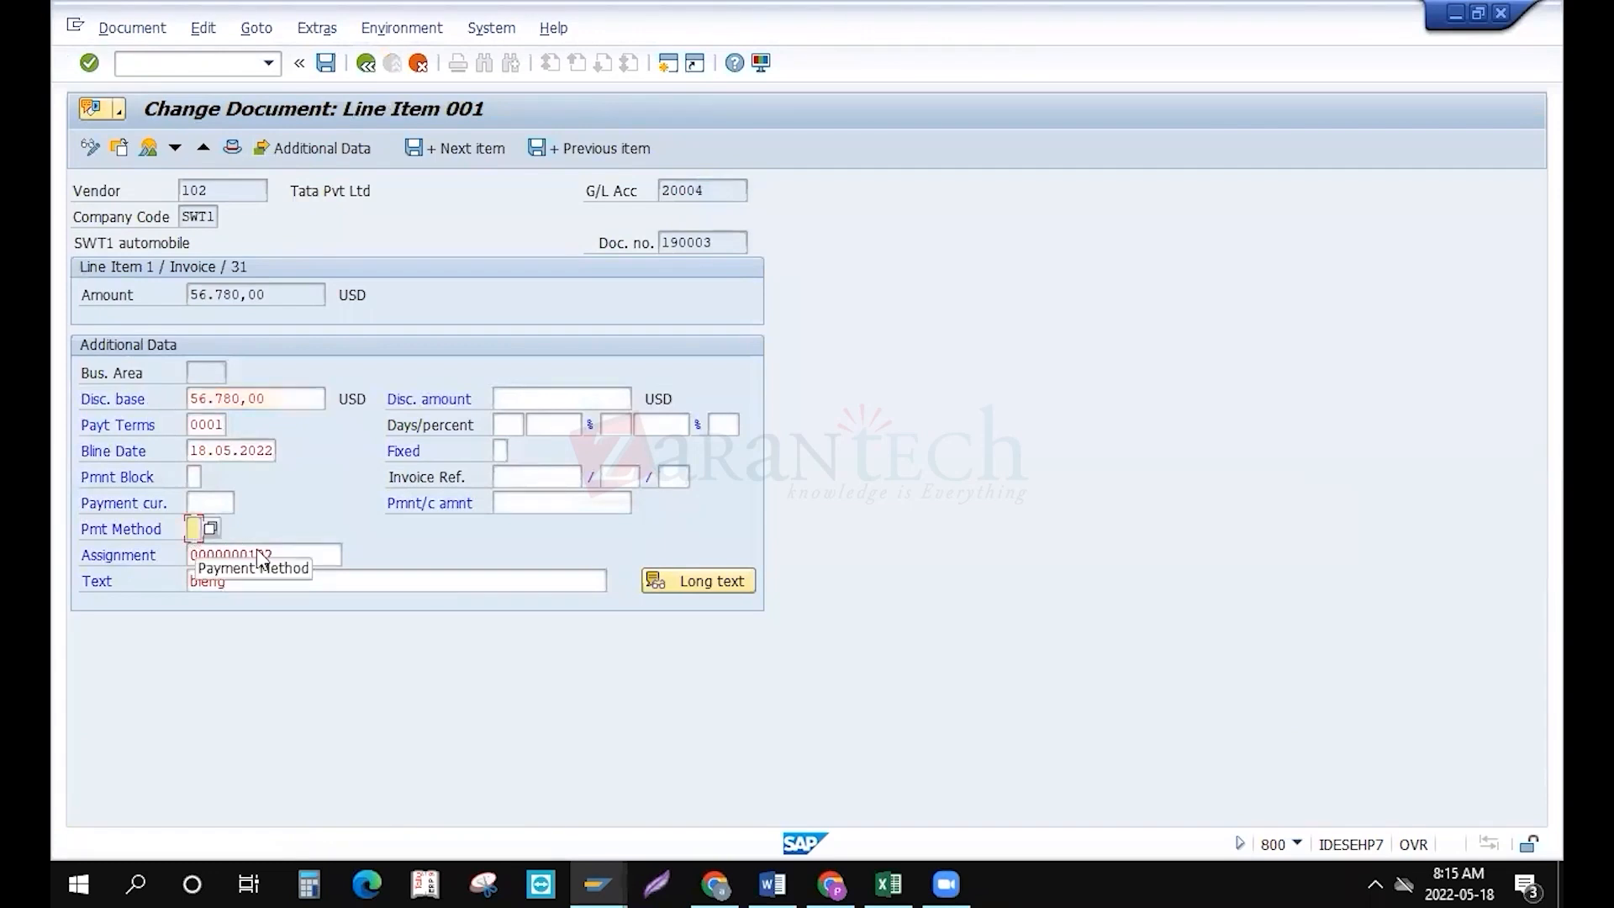
pyautogui.hotkey('ctrl', 's')
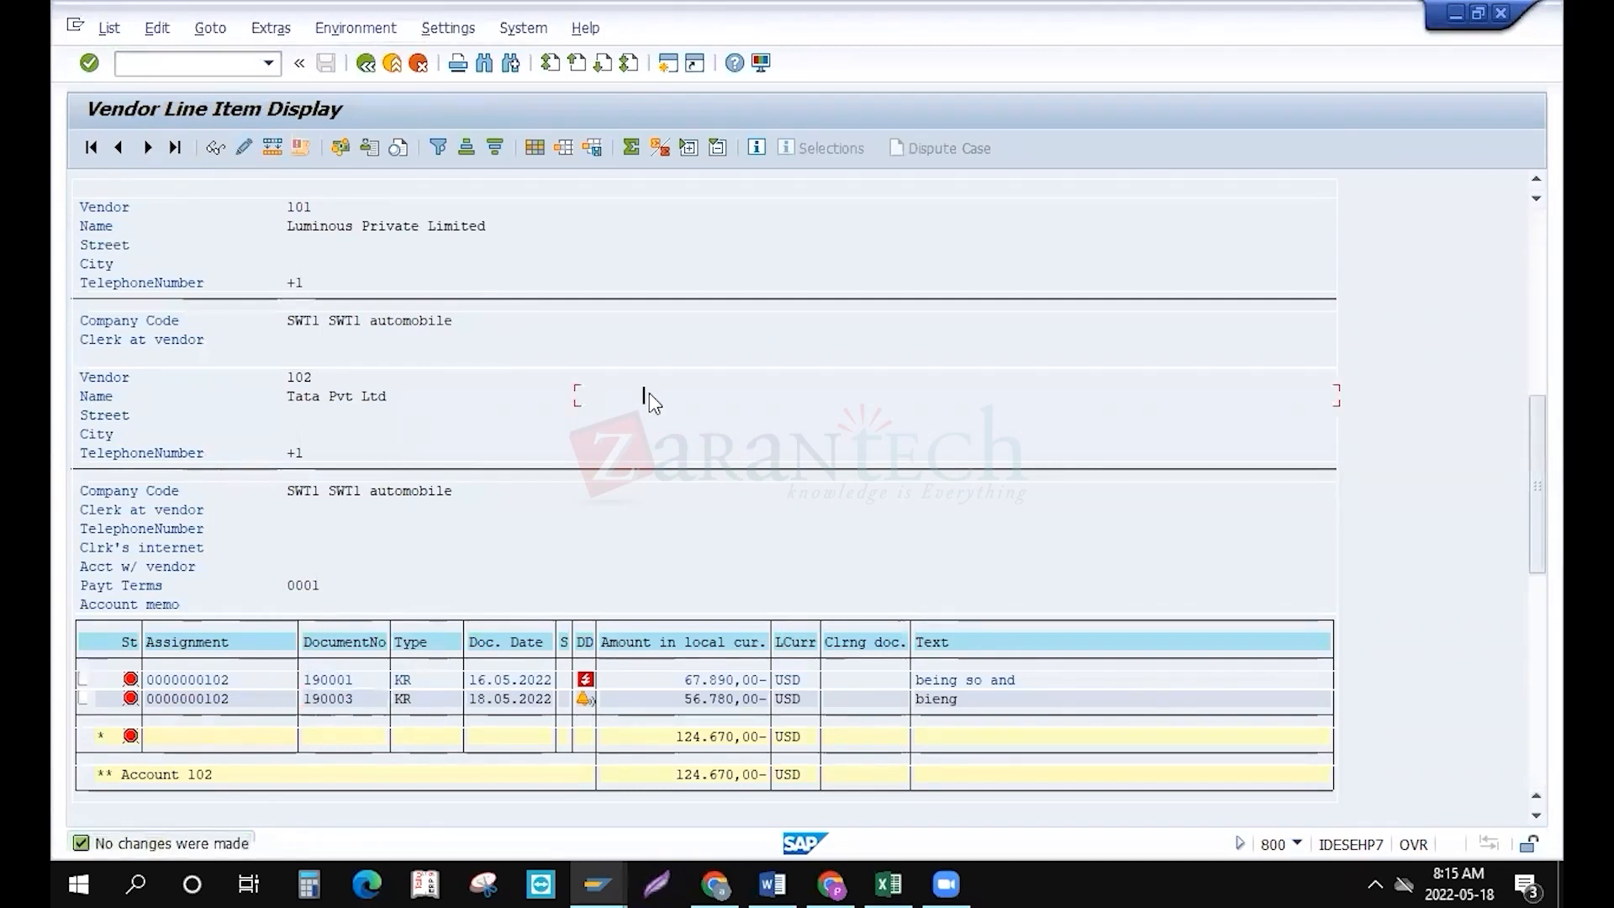
# Set payment method C in vendor 101's invoice dated 16.05.2022 (document 190000) and save the change
pyautogui.scroll(5, 649, 393)
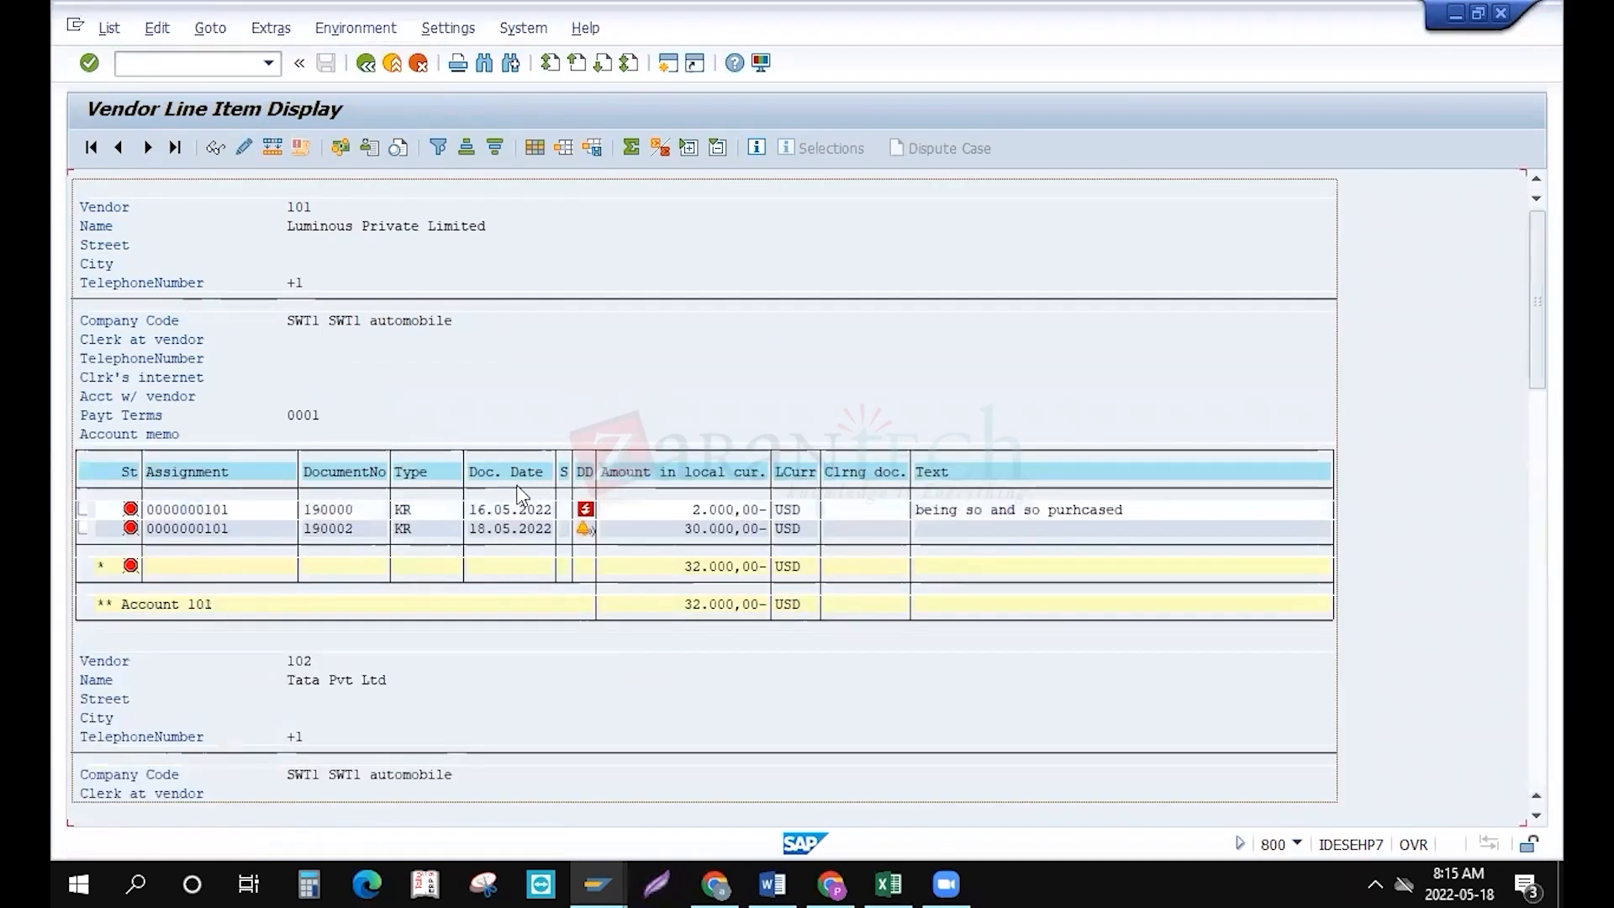
pyautogui.doubleClick(338, 517)
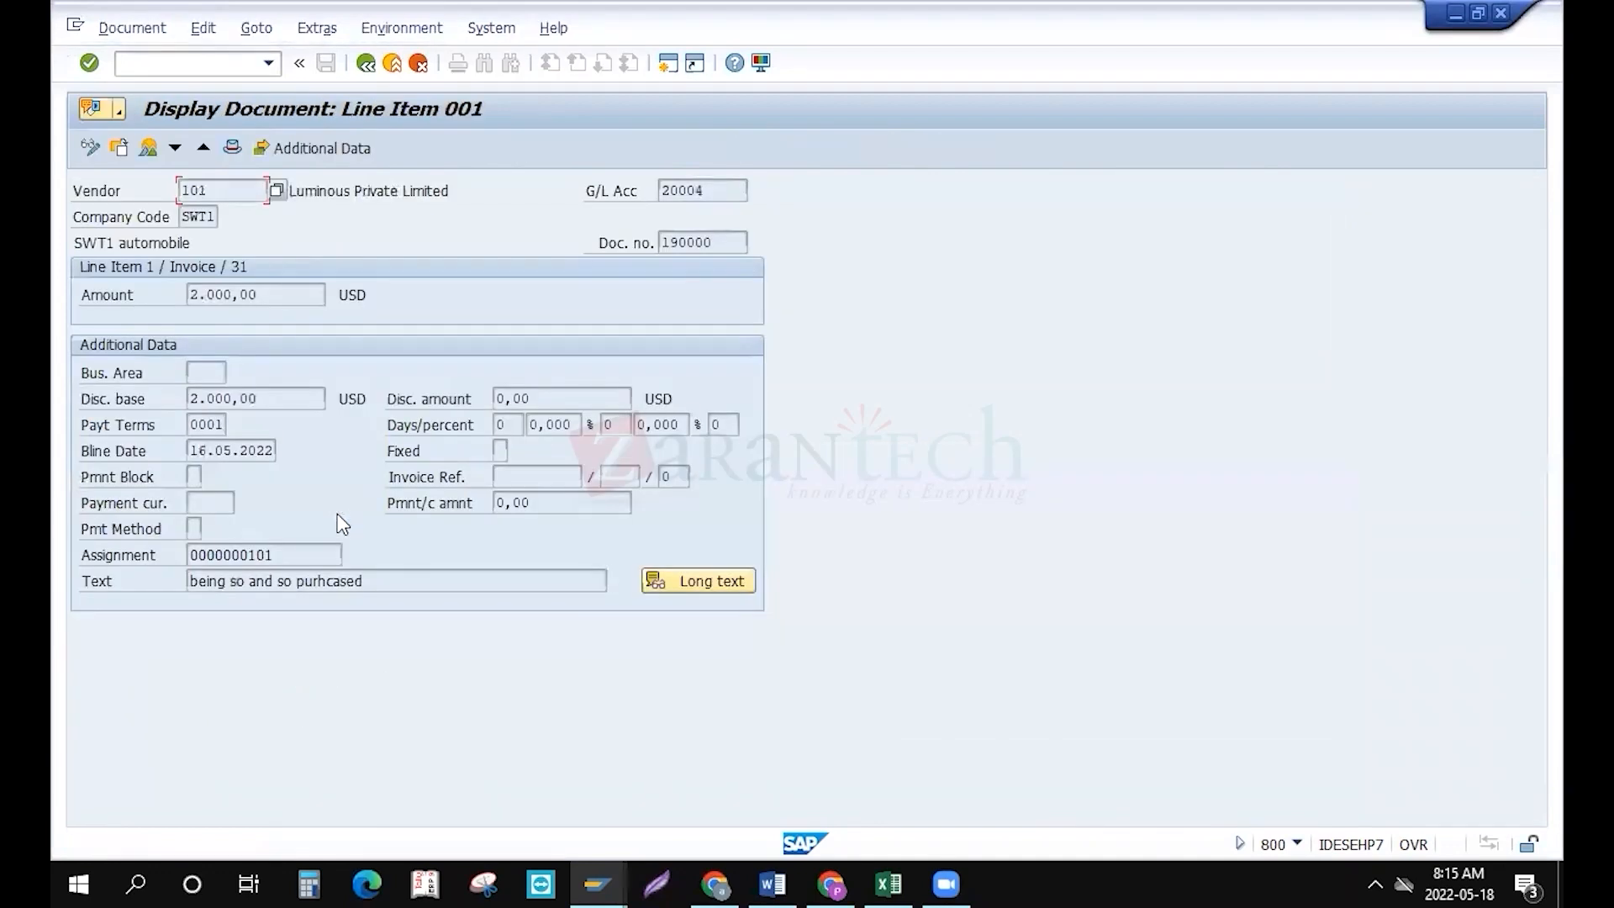
pyautogui.click(93, 156)
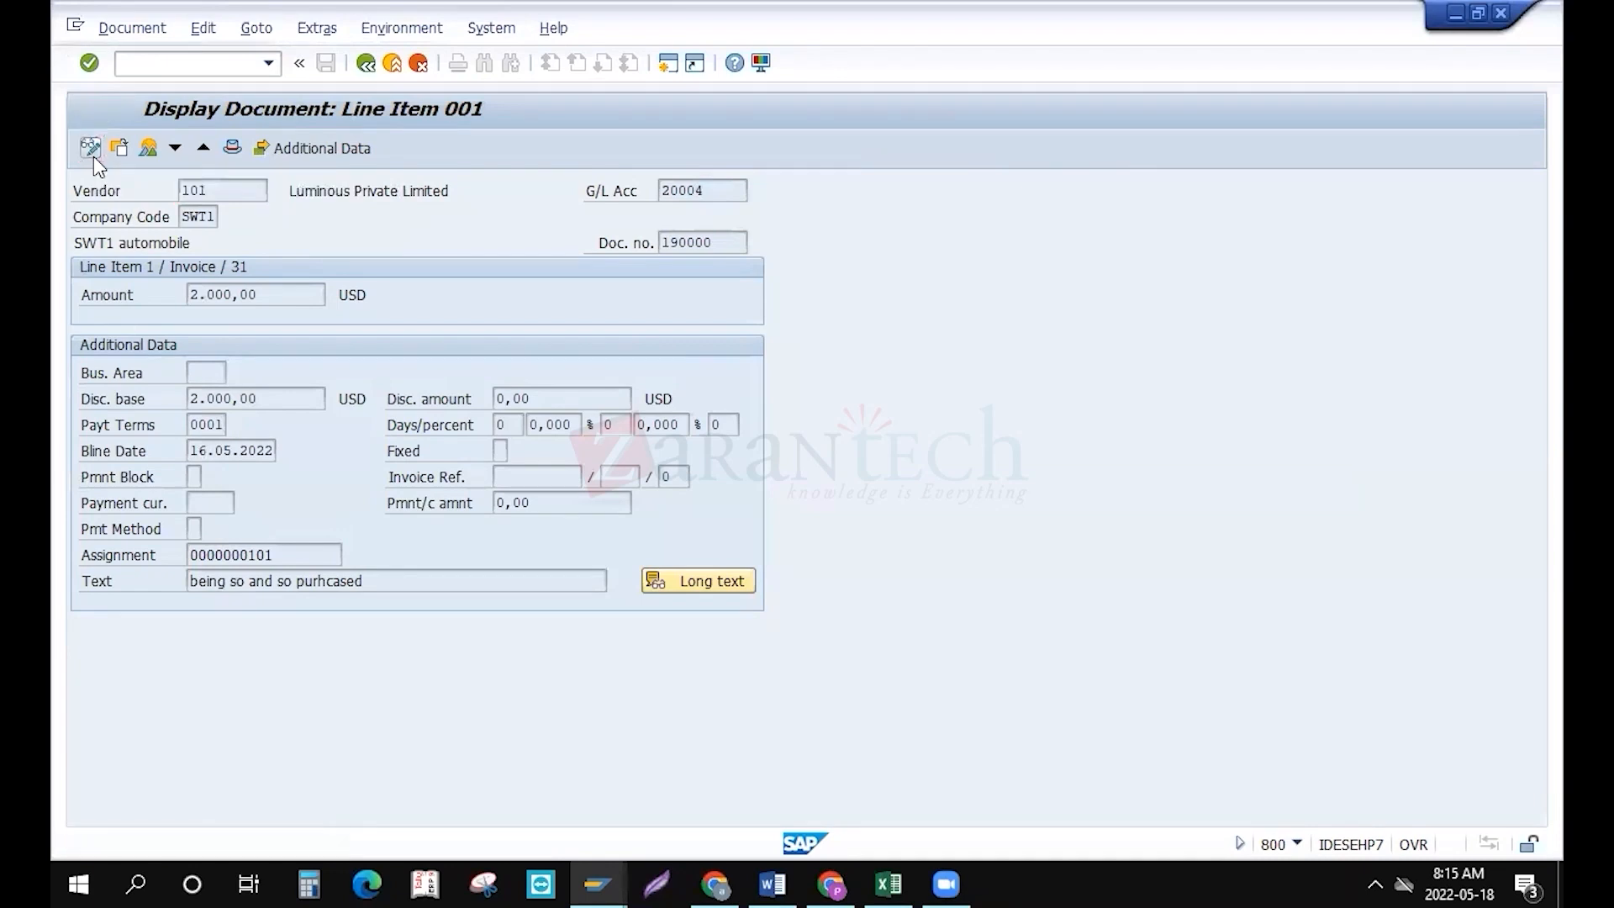
pyautogui.click(202, 522)
pyautogui.write('B')
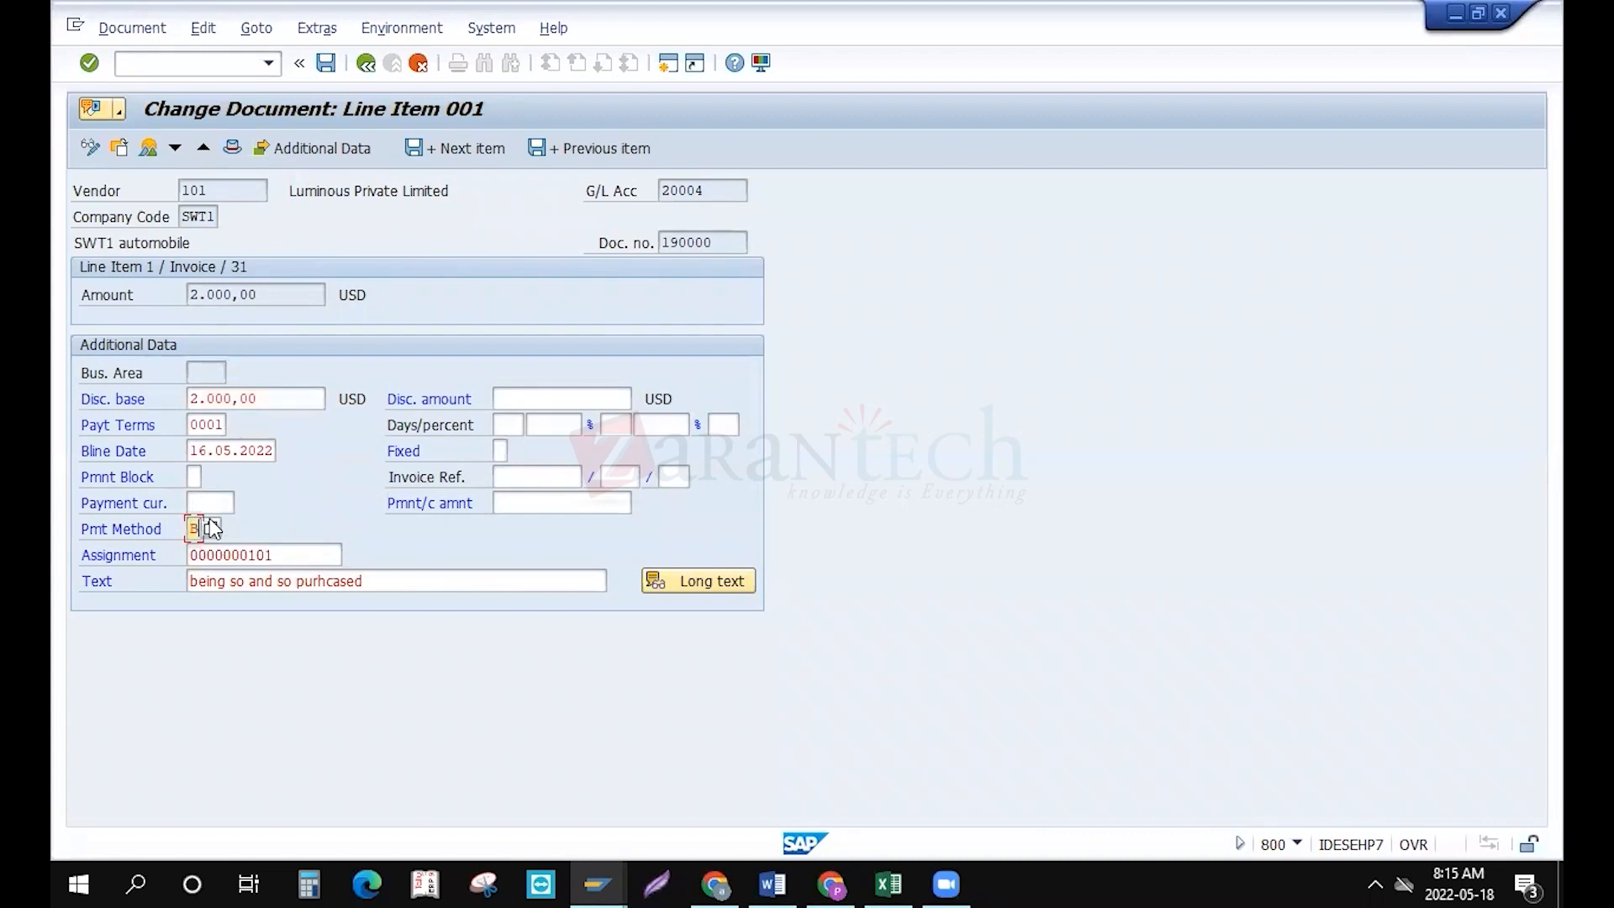
pyautogui.press('BackSpace')
pyautogui.write('C')
pyautogui.hotkey('ctrl', 's')
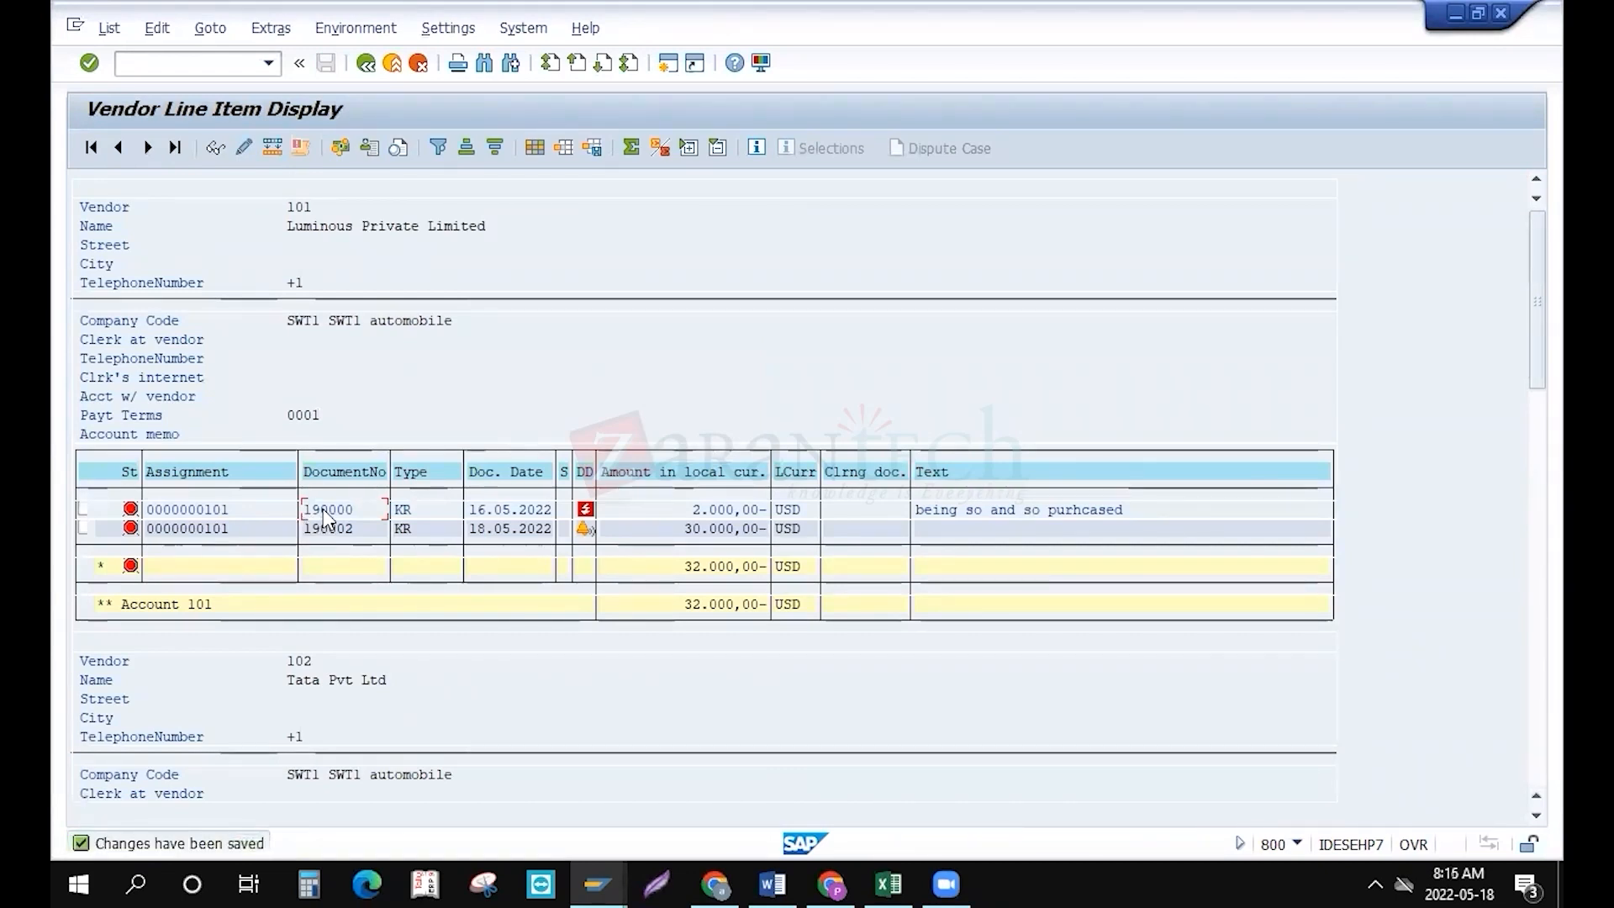
# Check the payment method in vendor 101's invoices 190000 and 190002, and view vendor 102's items in the list
pyautogui.doubleClick(323, 507)
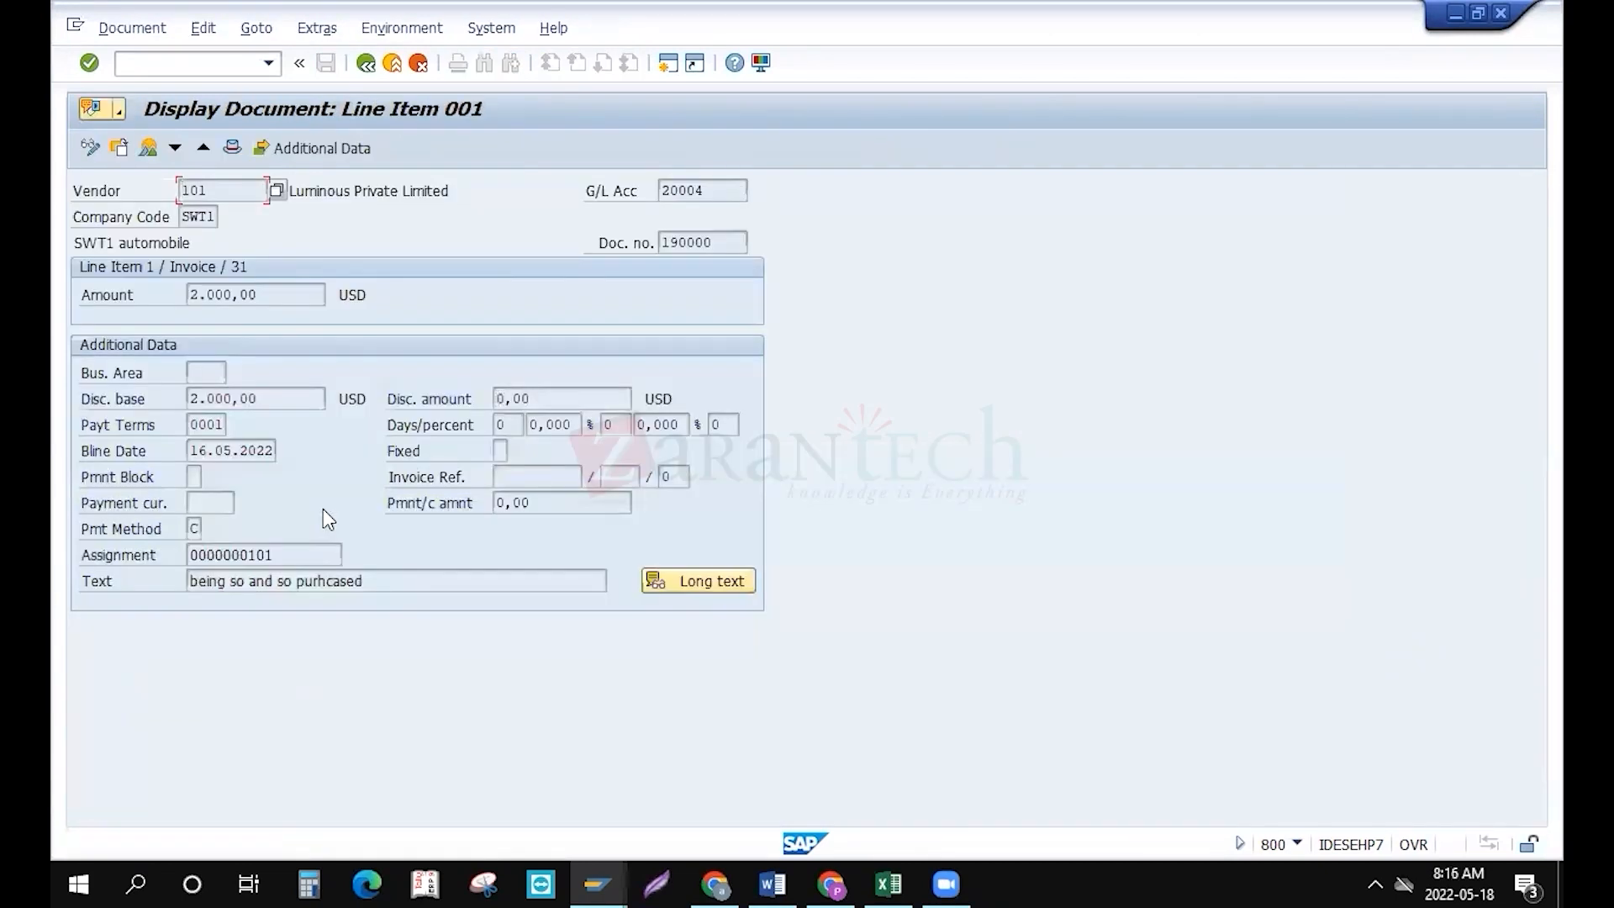
pyautogui.press('F3')
pyautogui.doubleClick(333, 544)
pyautogui.doubleClick(331, 530)
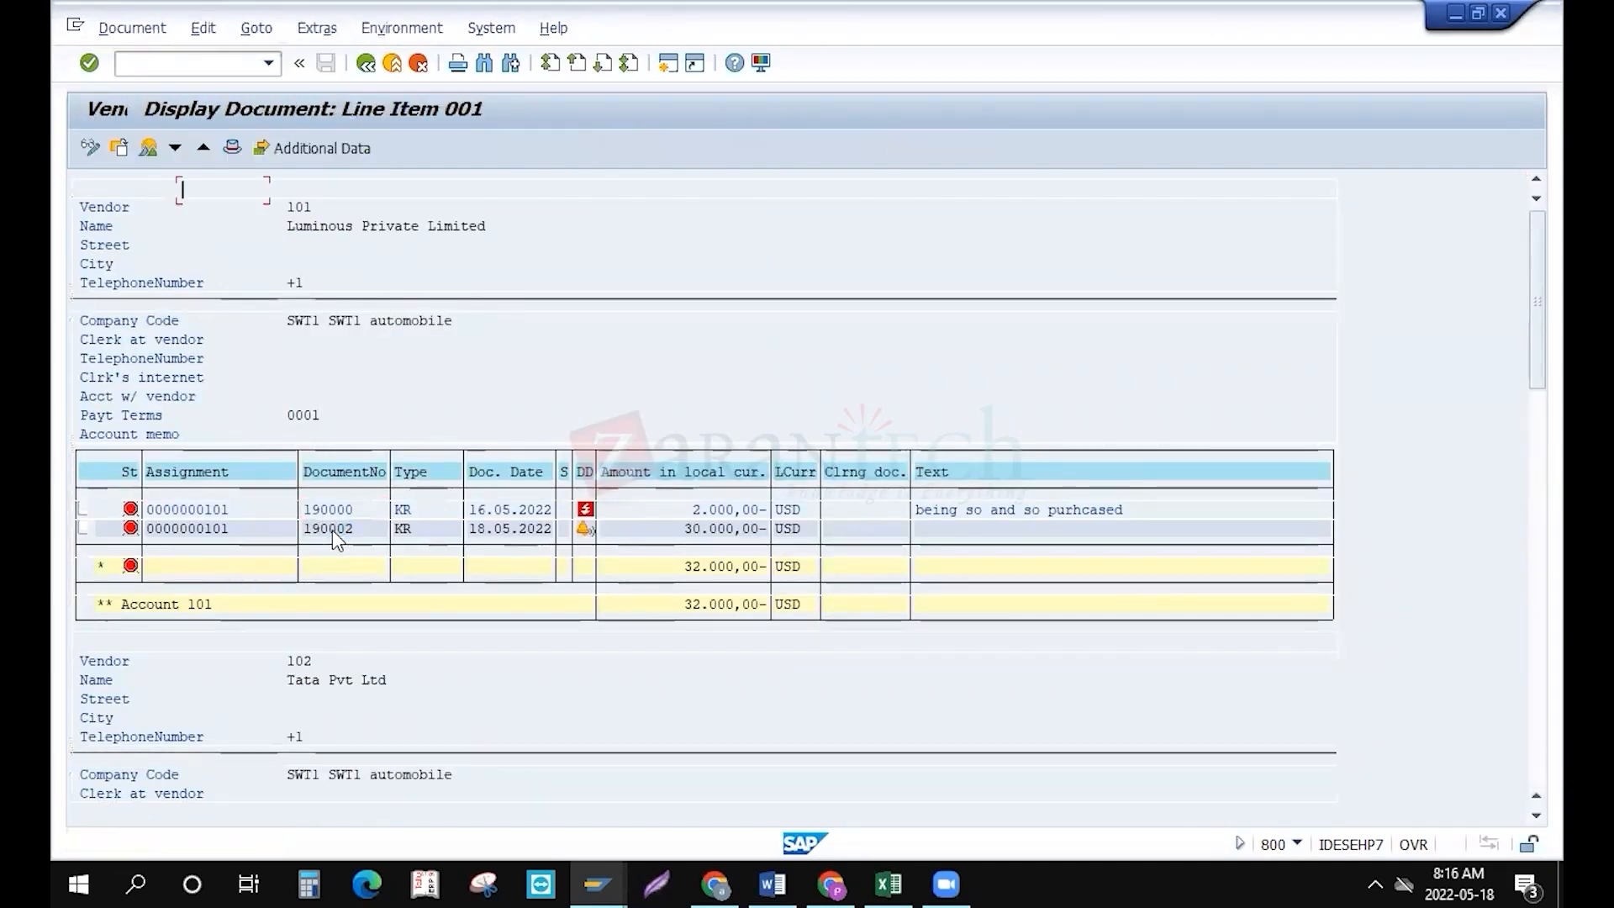
pyautogui.press('F3')
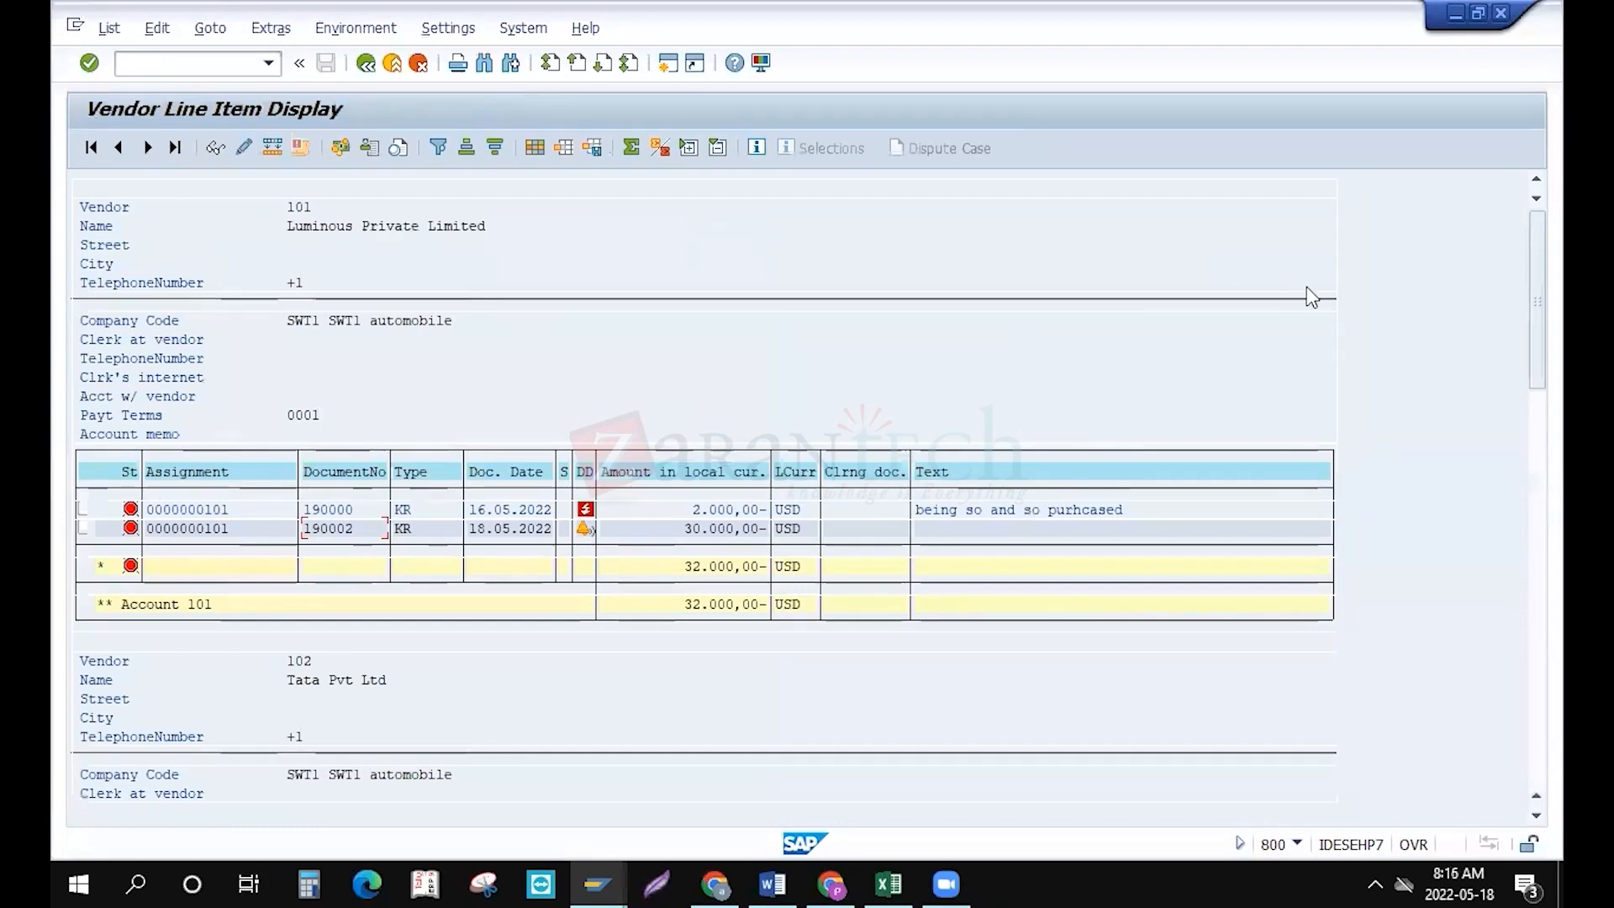
pyautogui.click(1532, 441)
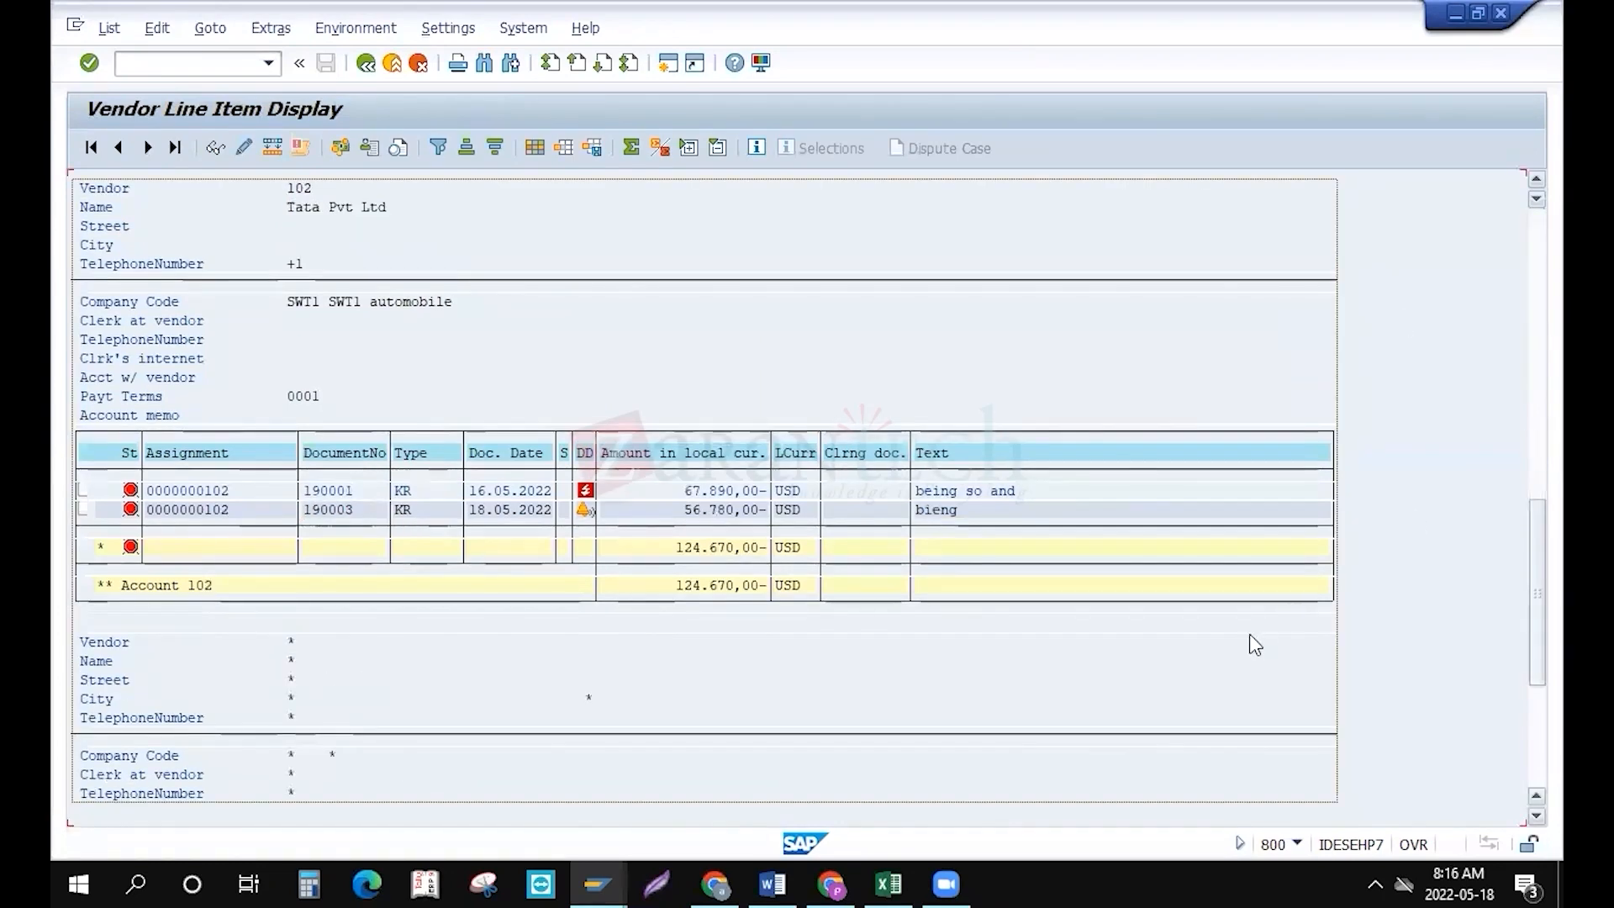
# Return to the selection, list all items of vendor account 101 in company code SWT1, and examine the listed invoices and totals
pyautogui.press('F3')
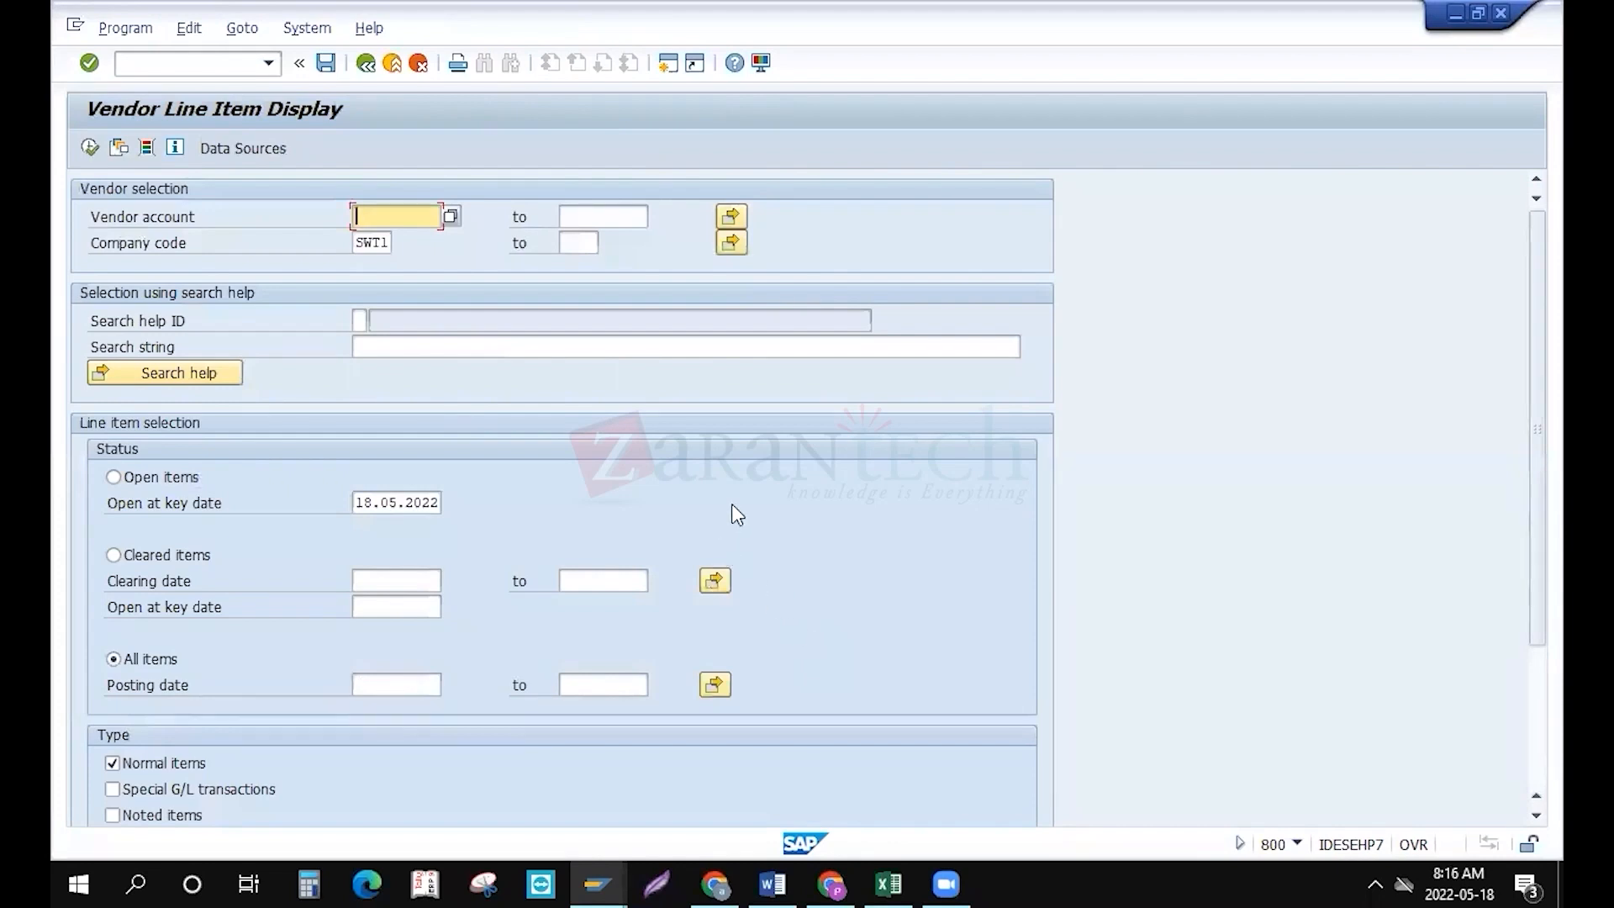
pyautogui.press('BackSpace')
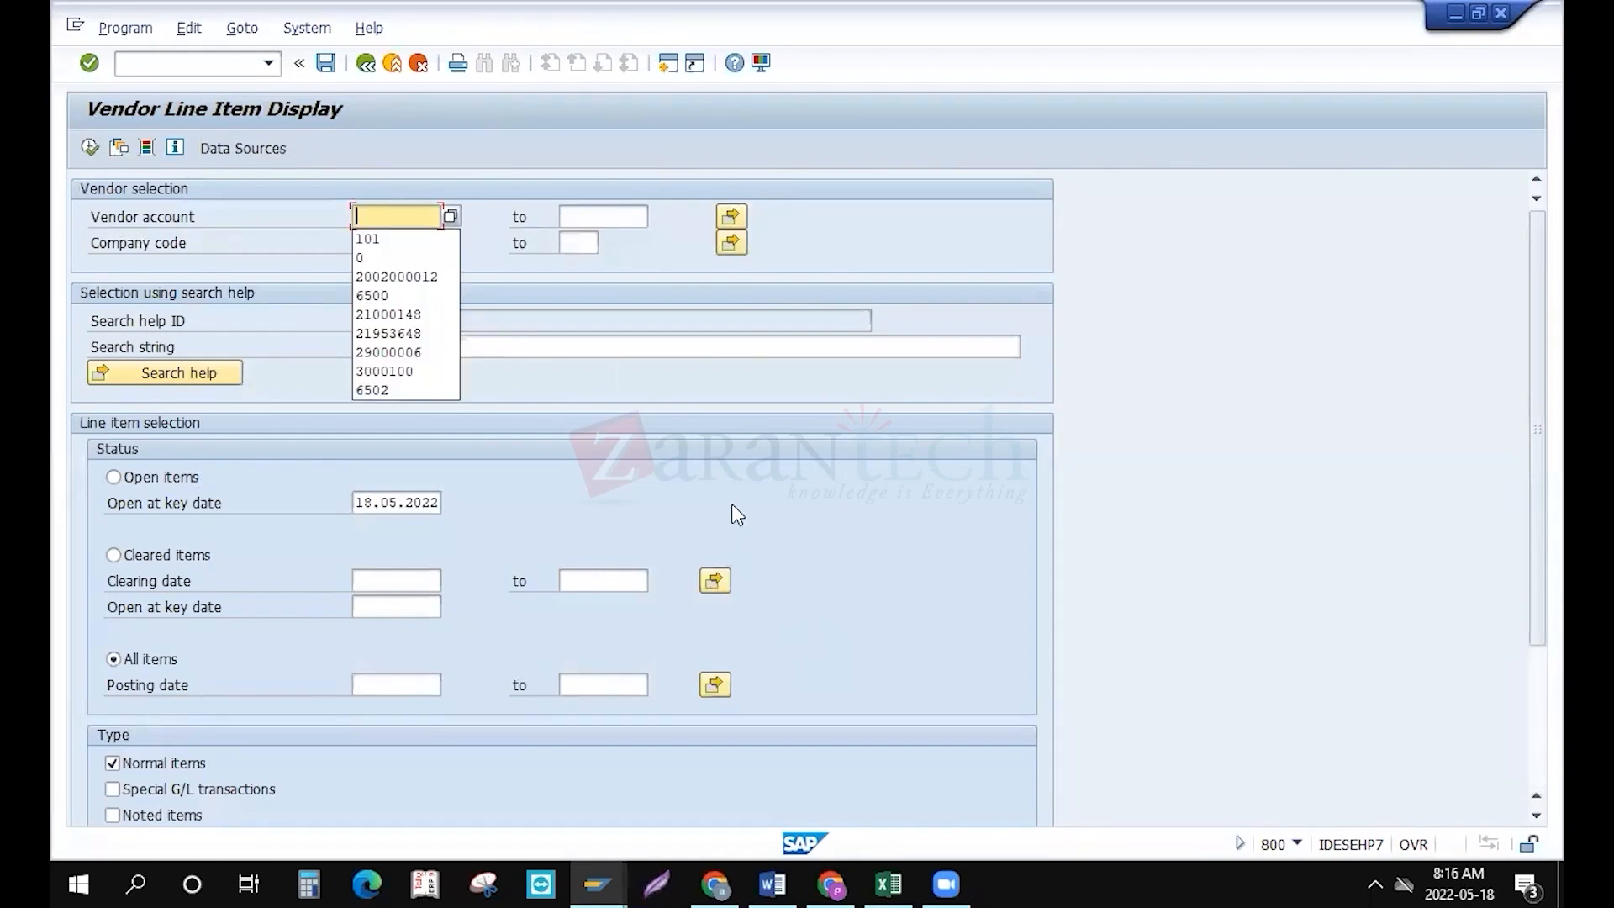
pyautogui.press('Down')
pyautogui.press('Tab')
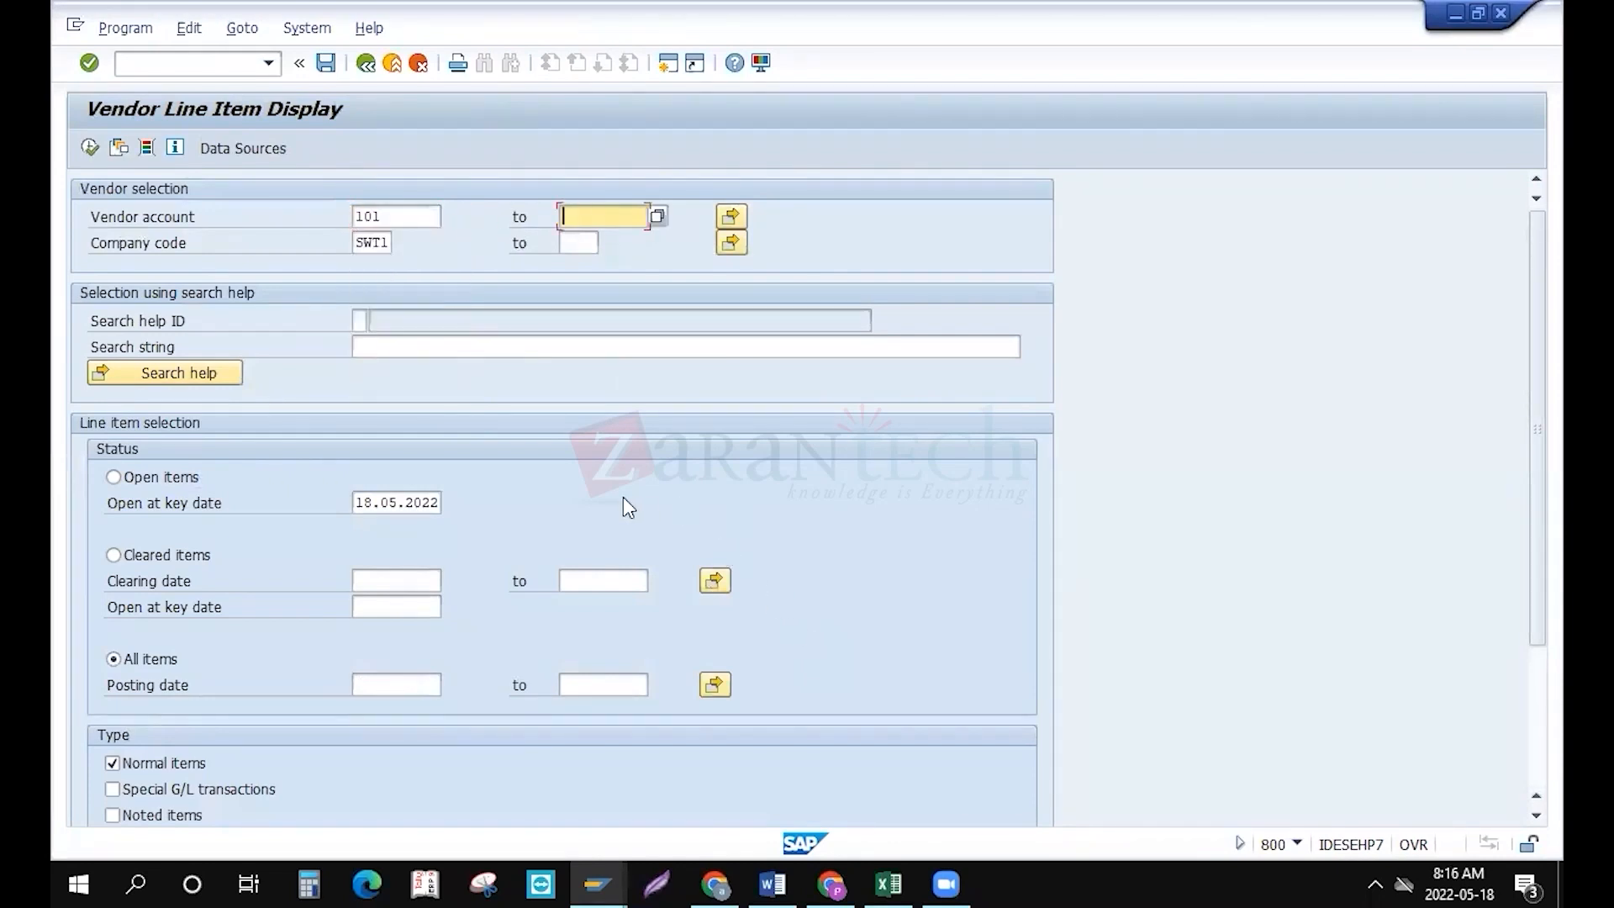
pyautogui.click(89, 152)
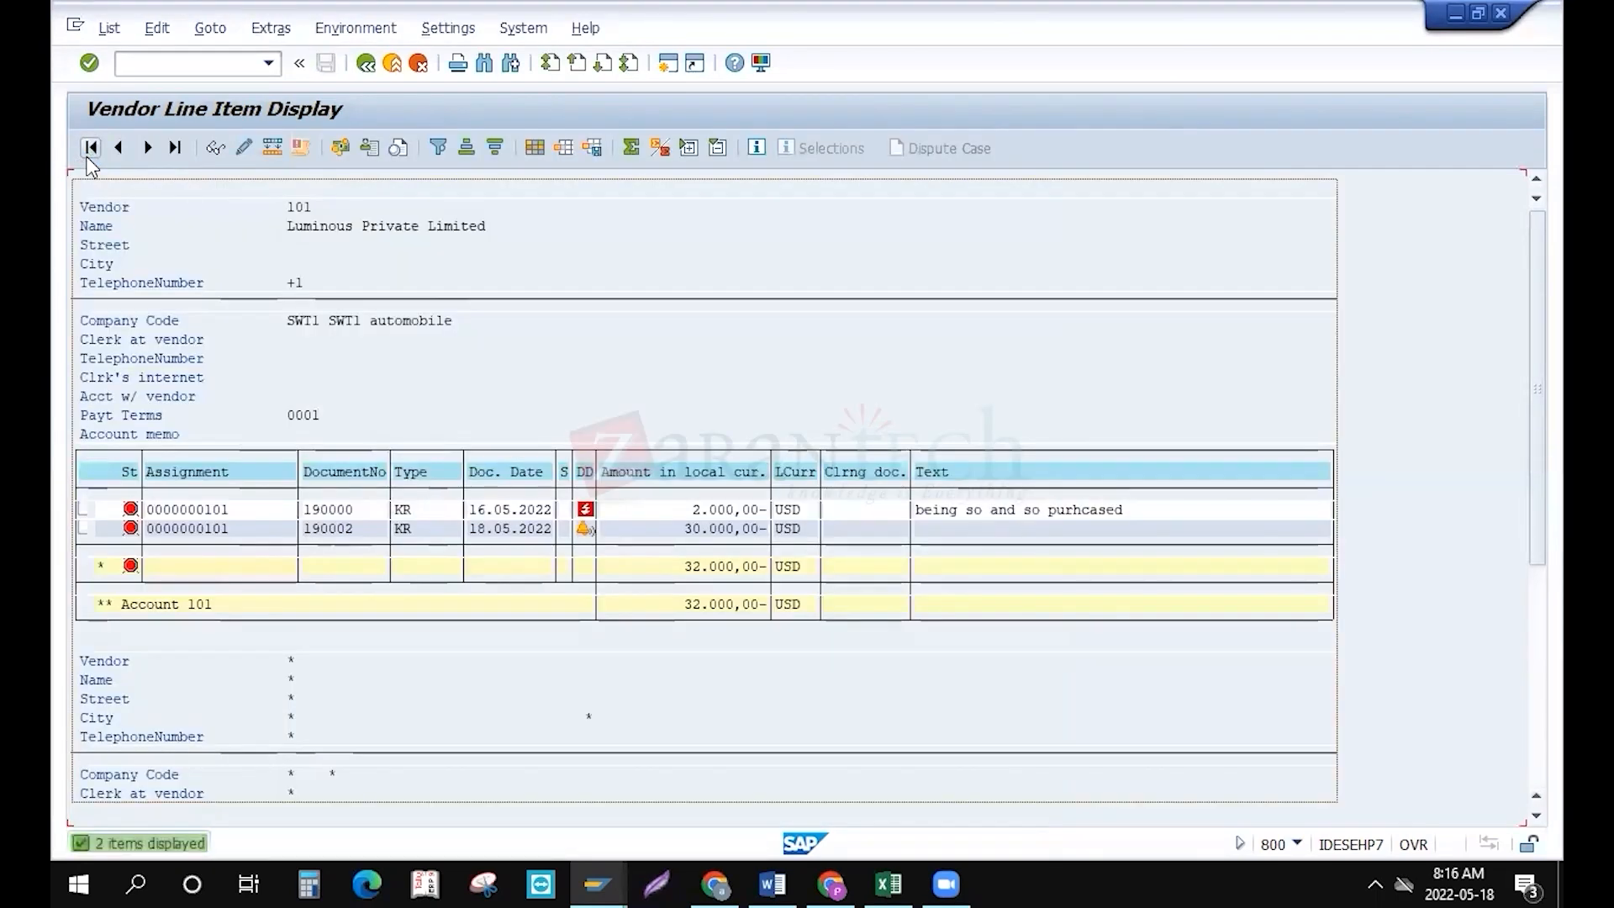
pyautogui.click(1528, 607)
pyautogui.click(1079, 391)
pyautogui.scroll(8, 1080, 391)
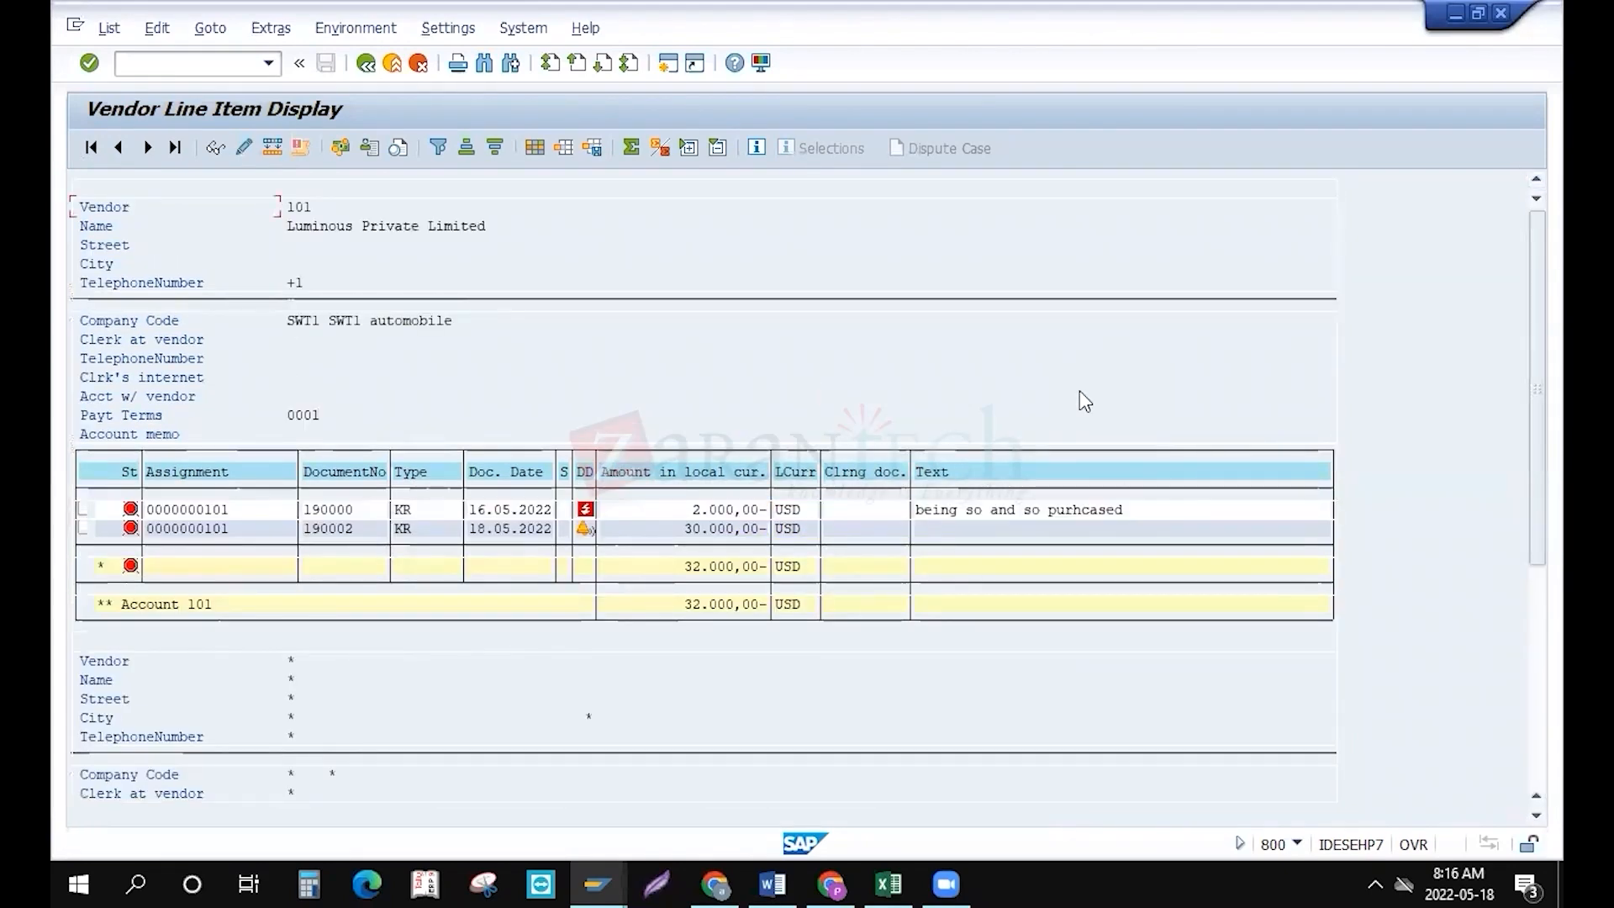
pyautogui.scroll(-8, 1079, 392)
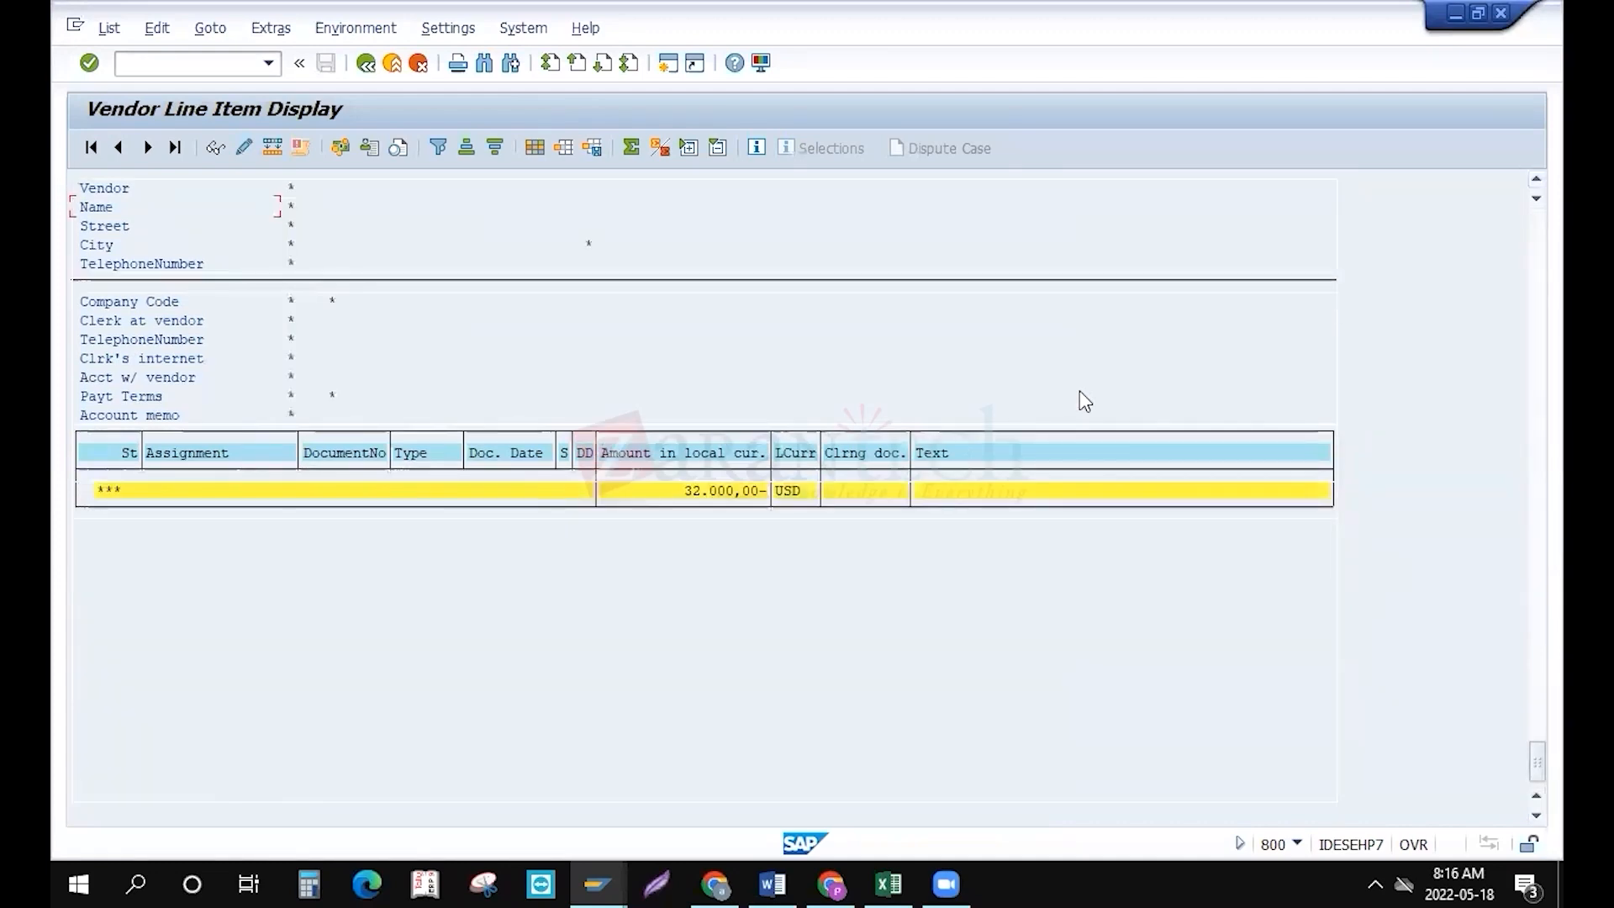
pyautogui.scroll(8, 1080, 390)
# Clear the vendor account in the selection and list the items of all vendors in company code SWT1
pyautogui.press('F3')
pyautogui.press('Delete')
pyautogui.press('Delete')
pyautogui.press('Delete')
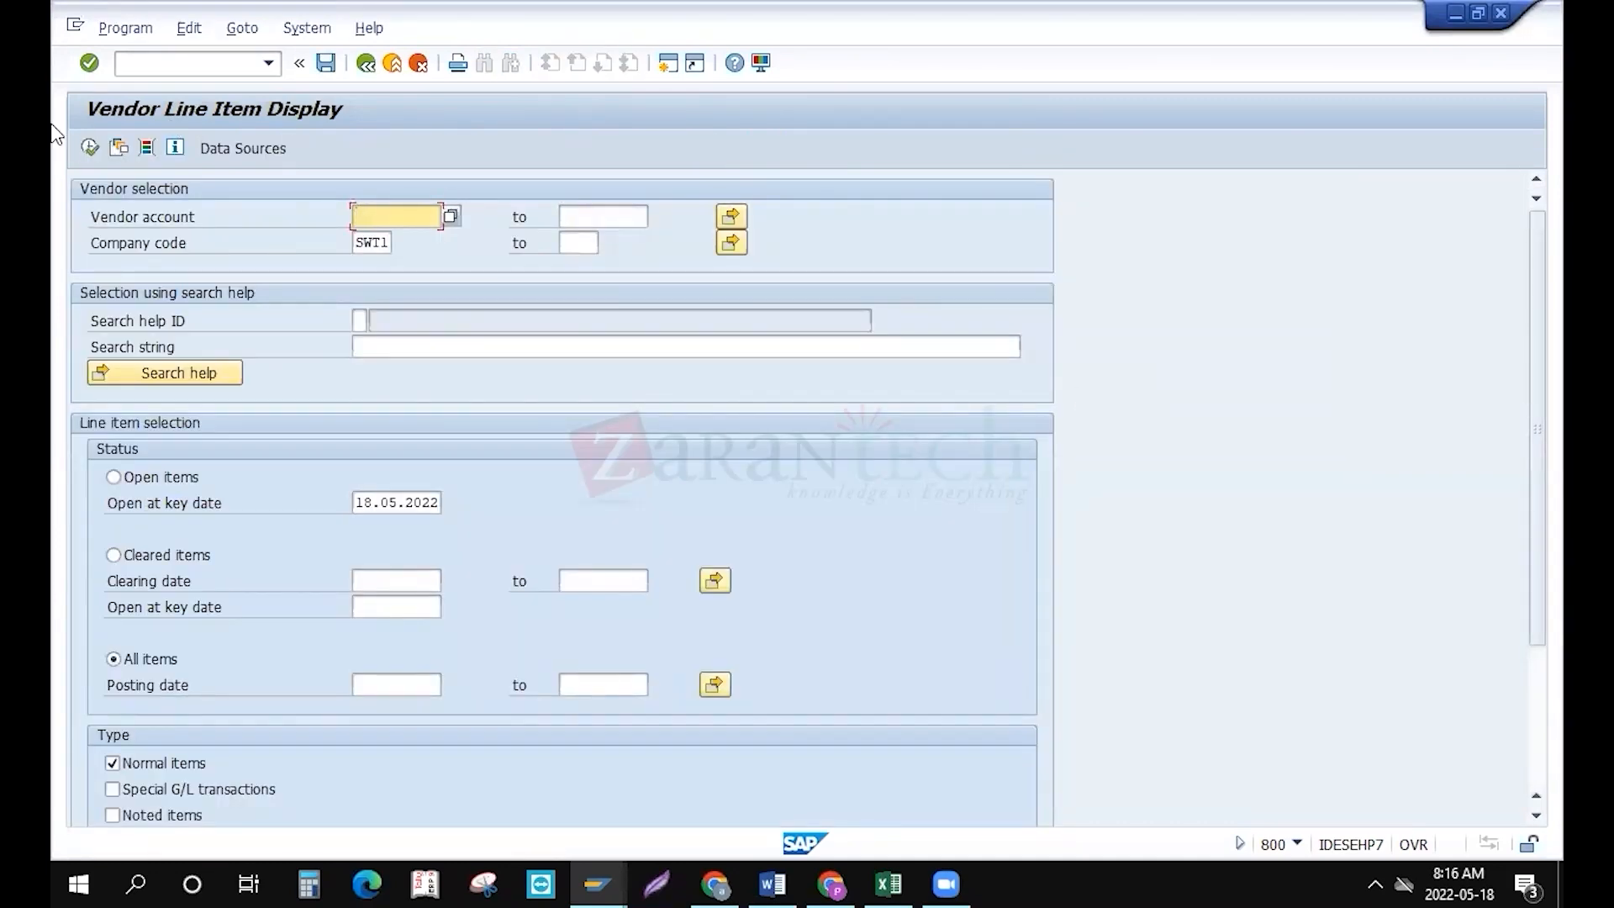
pyautogui.click(90, 148)
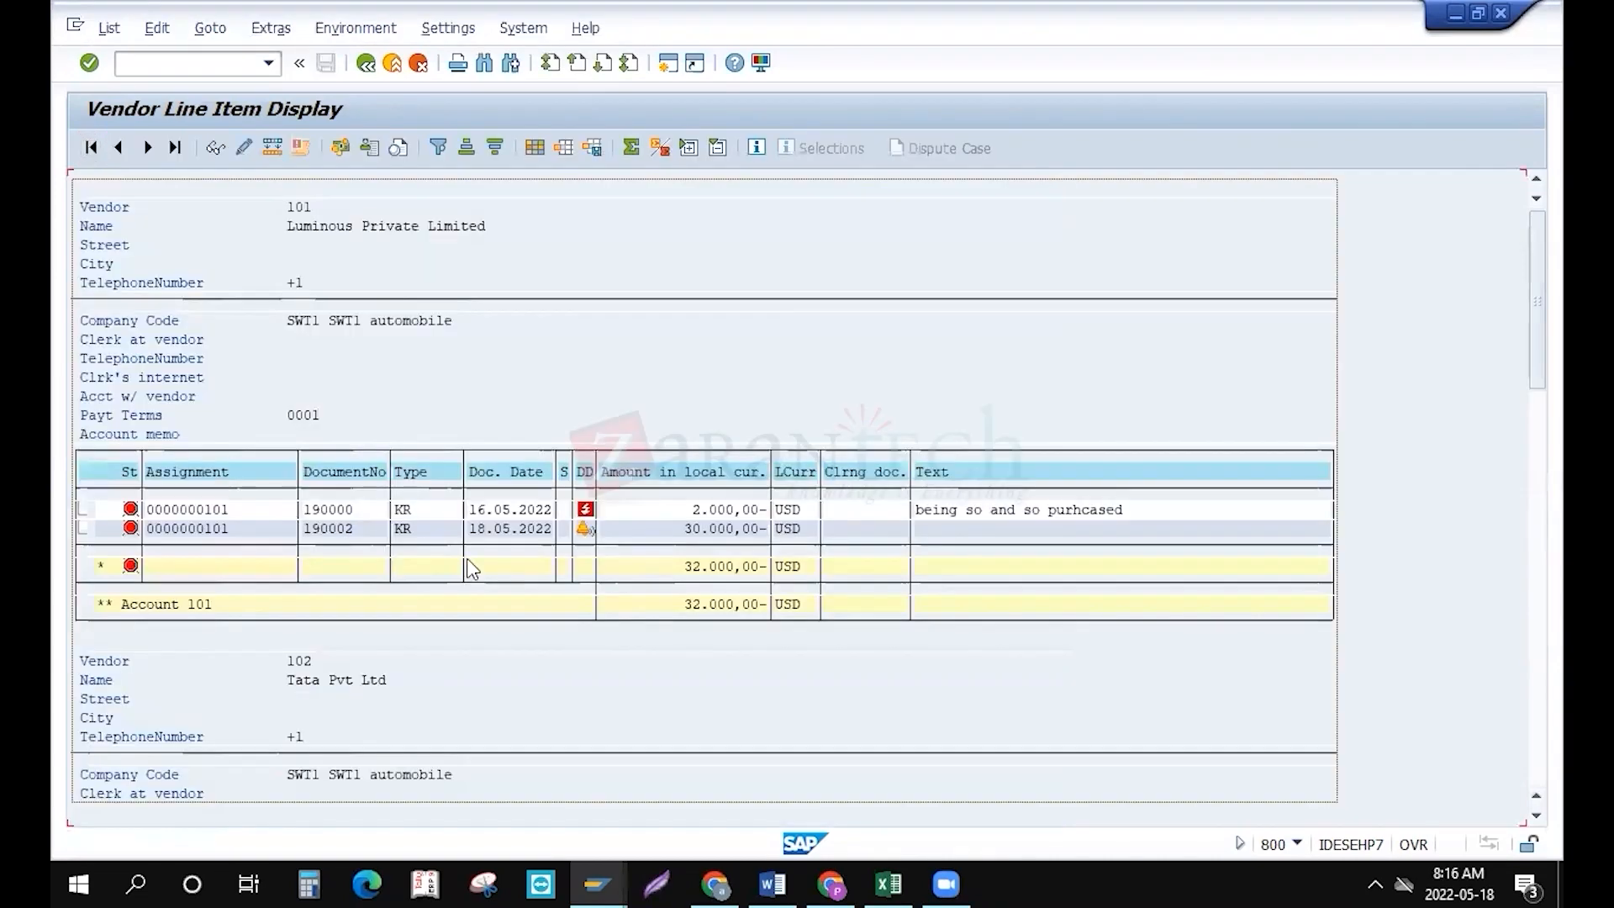
pyautogui.scroll(-10, 622, 652)
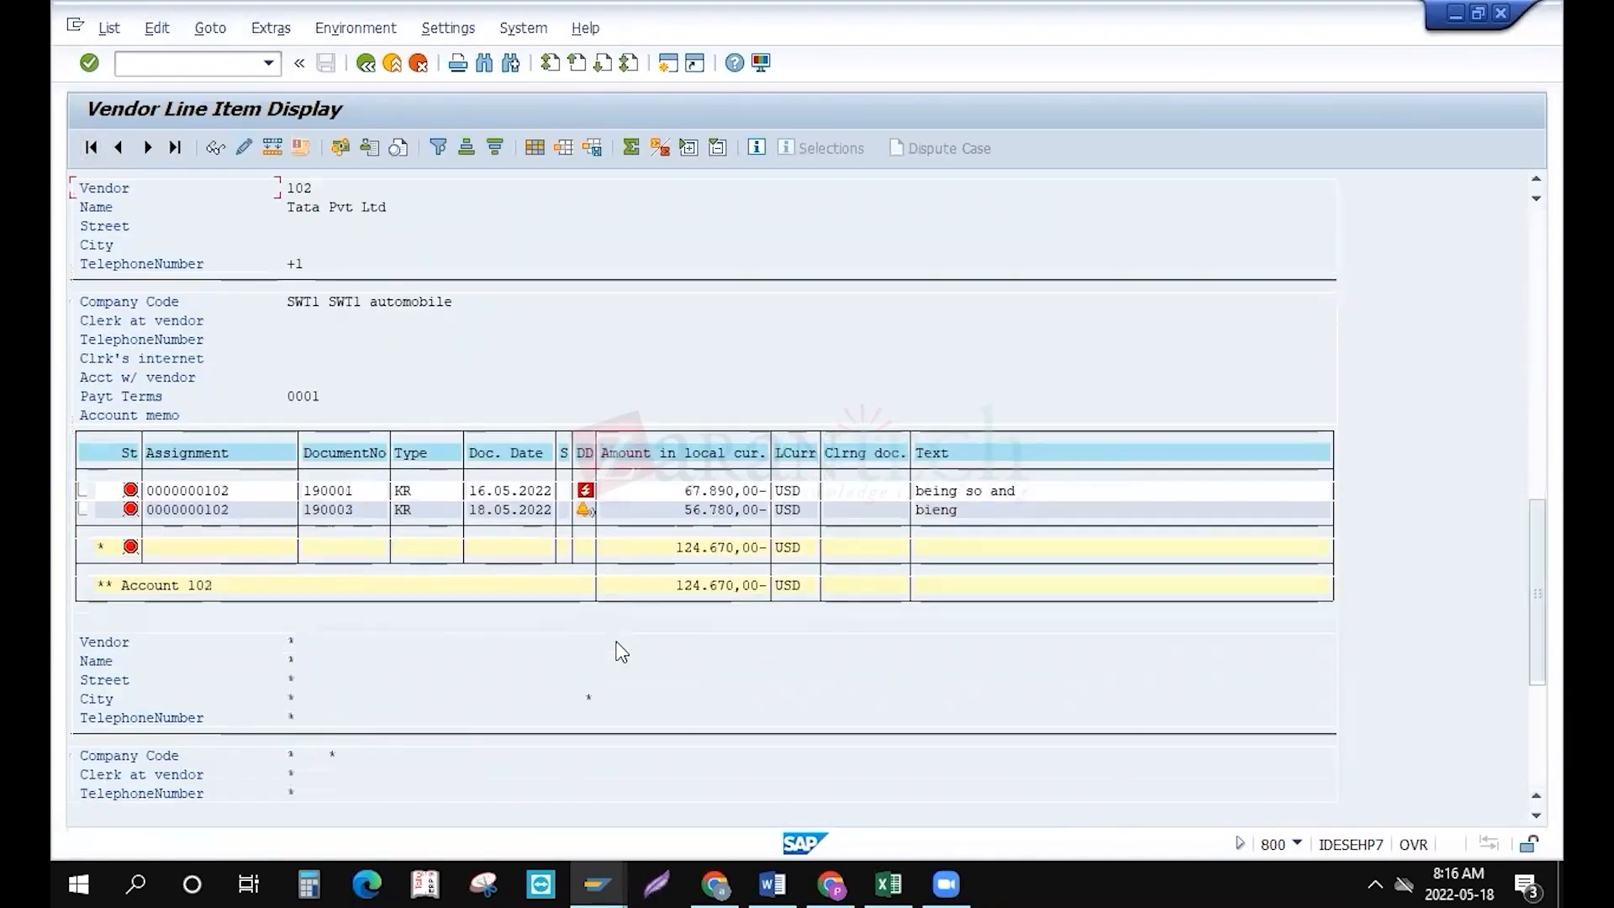
pyautogui.scroll(3, 621, 652)
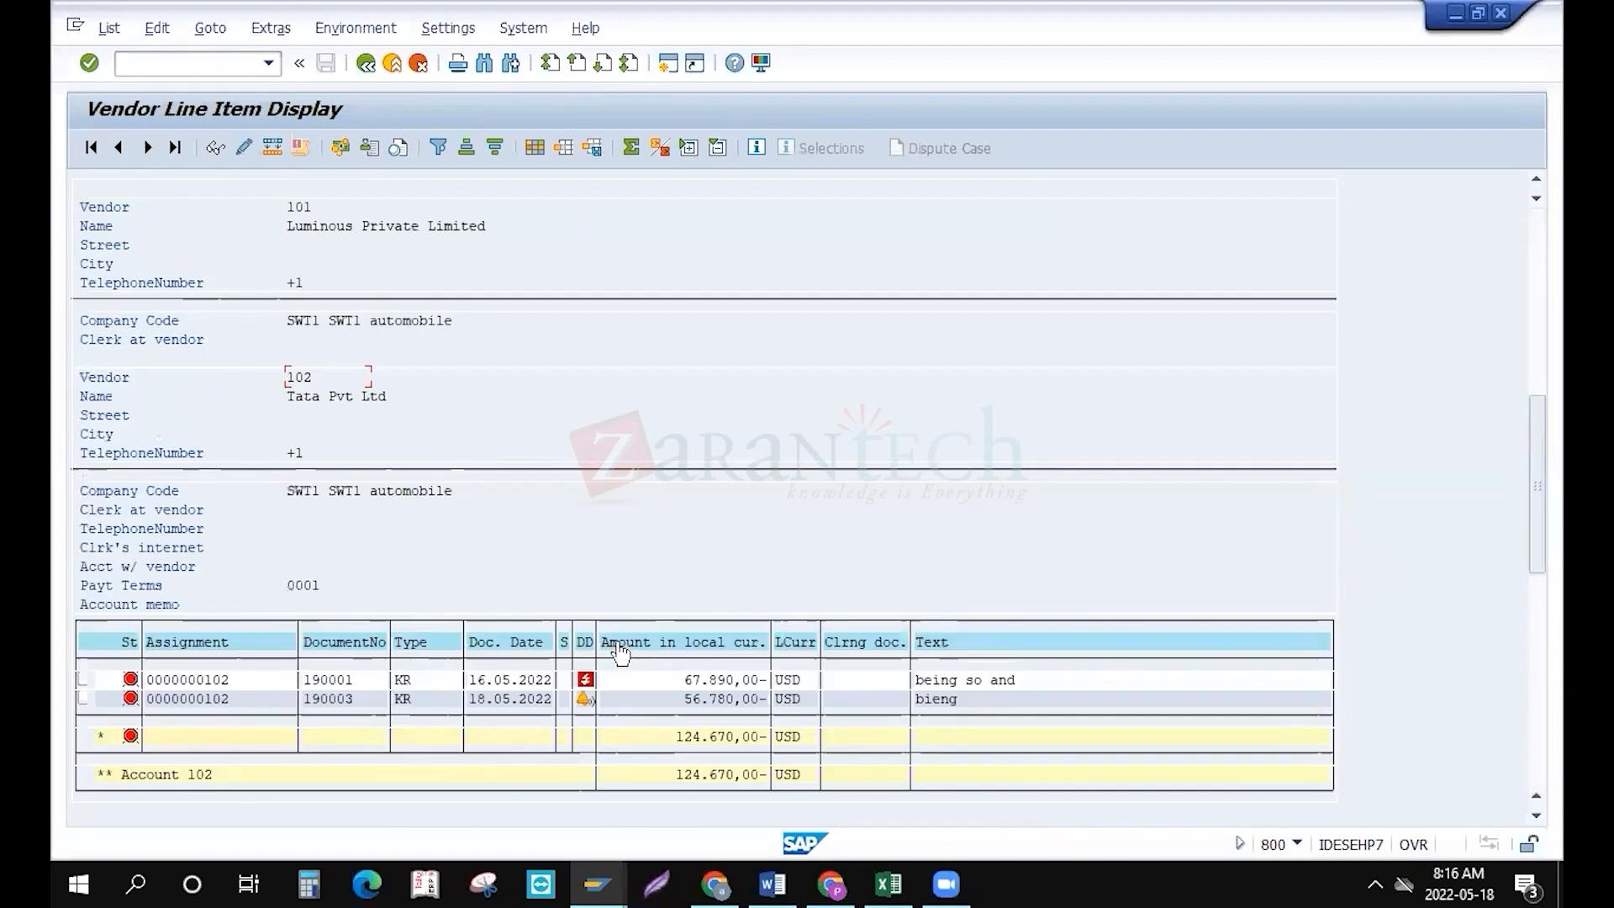
# Check the payment method in vendor 102's invoices 190001 and 190003, including the data entry view of document 190003
pyautogui.doubleClick(335, 678)
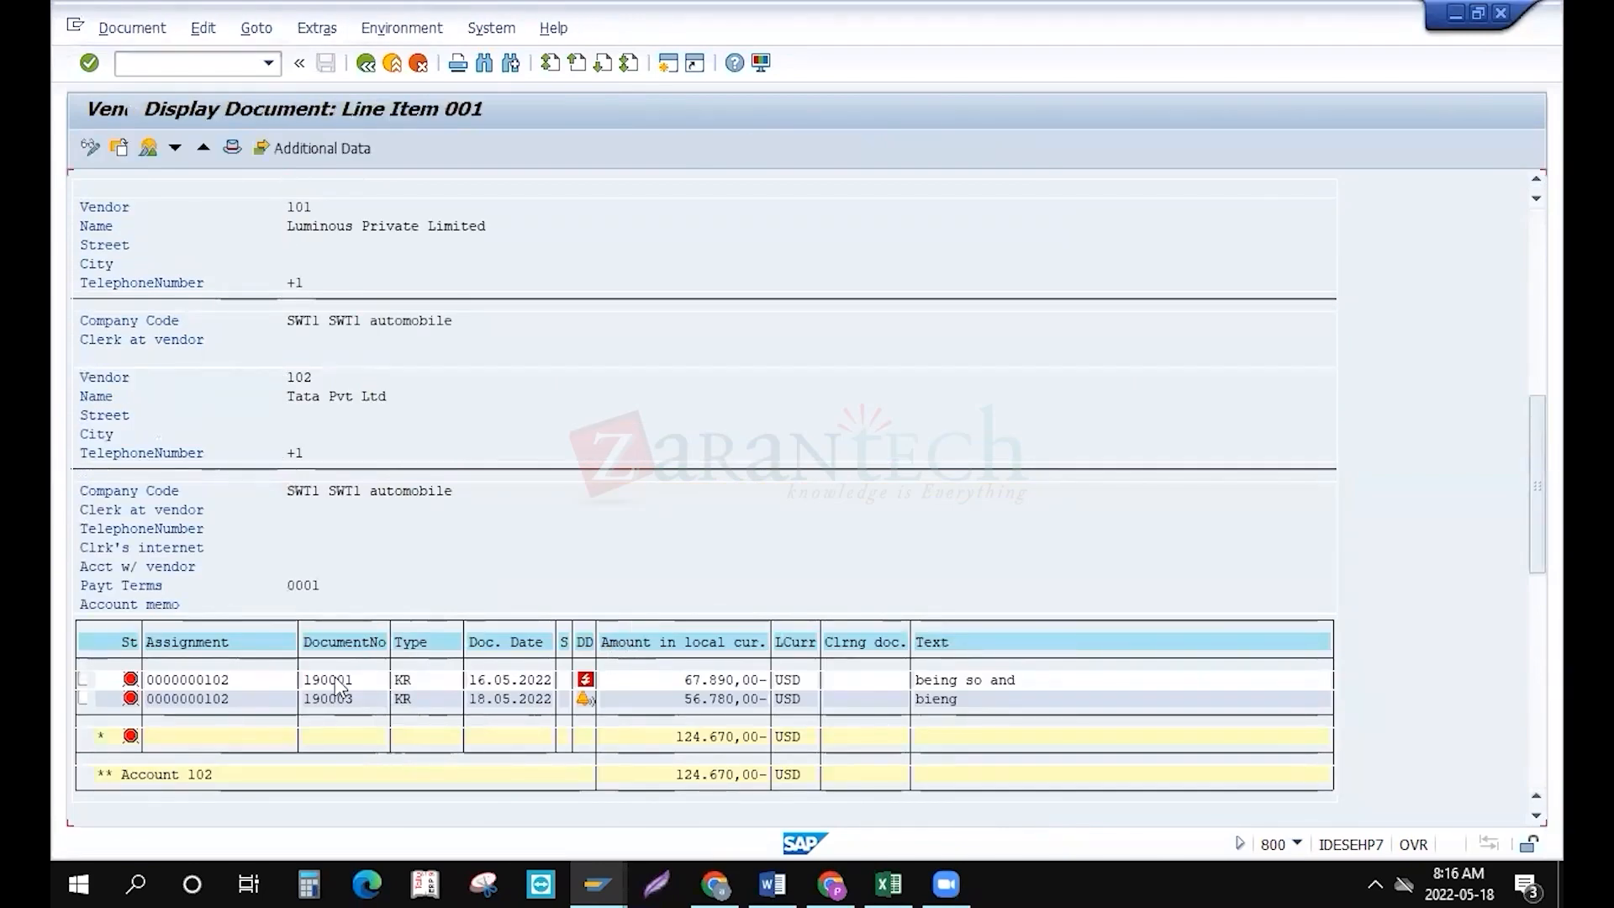
pyautogui.press('F3')
pyautogui.click(336, 699)
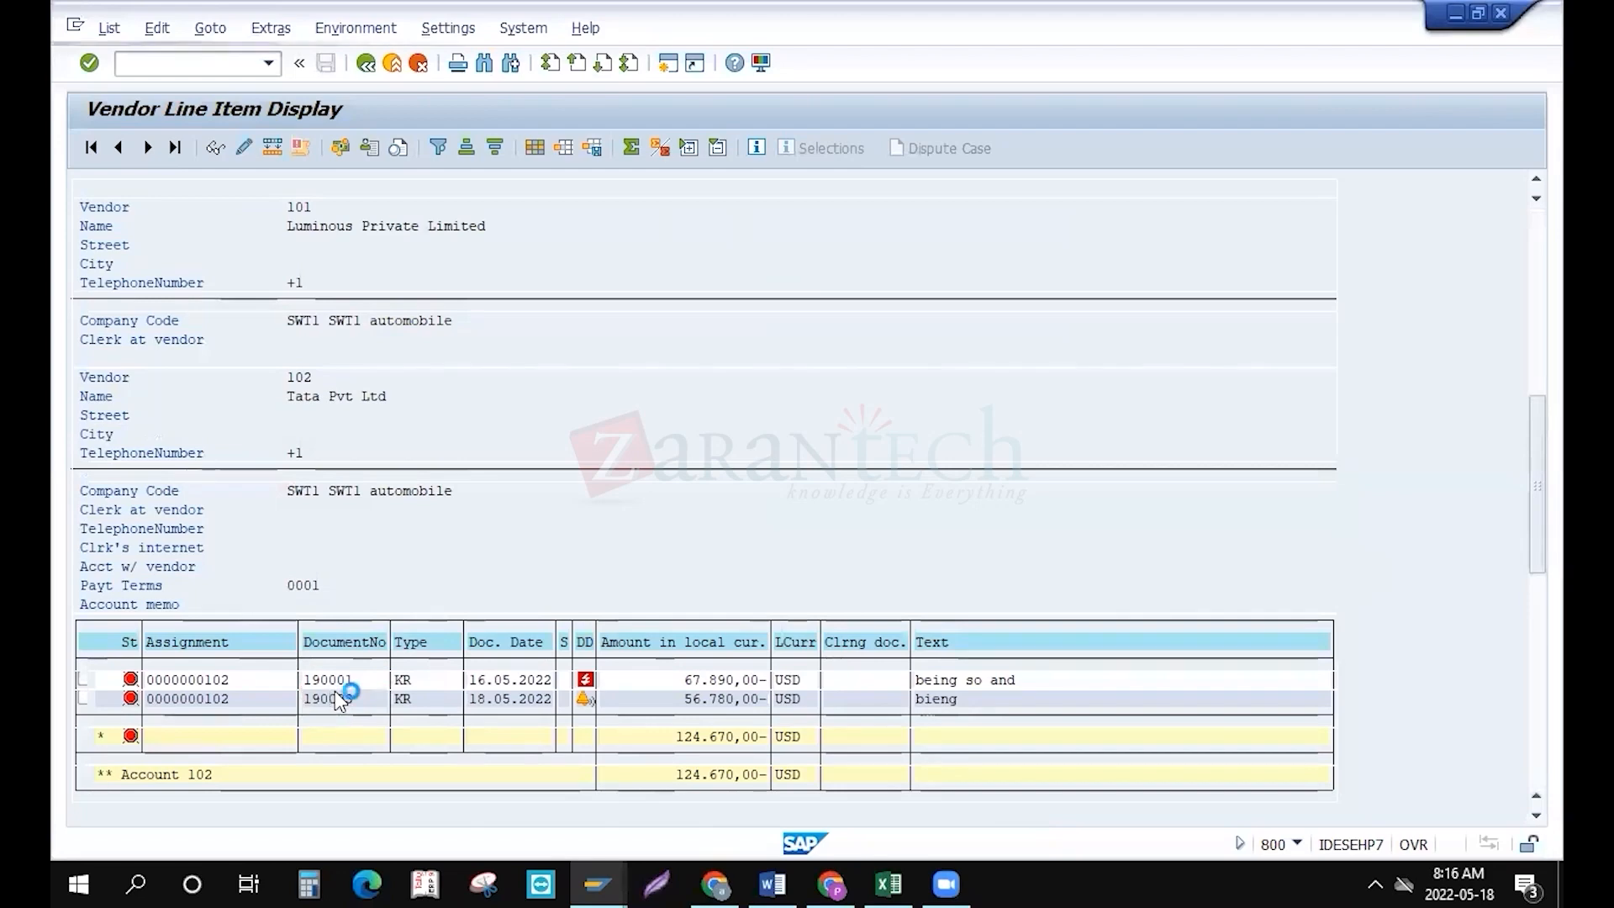
pyautogui.doubleClick(336, 698)
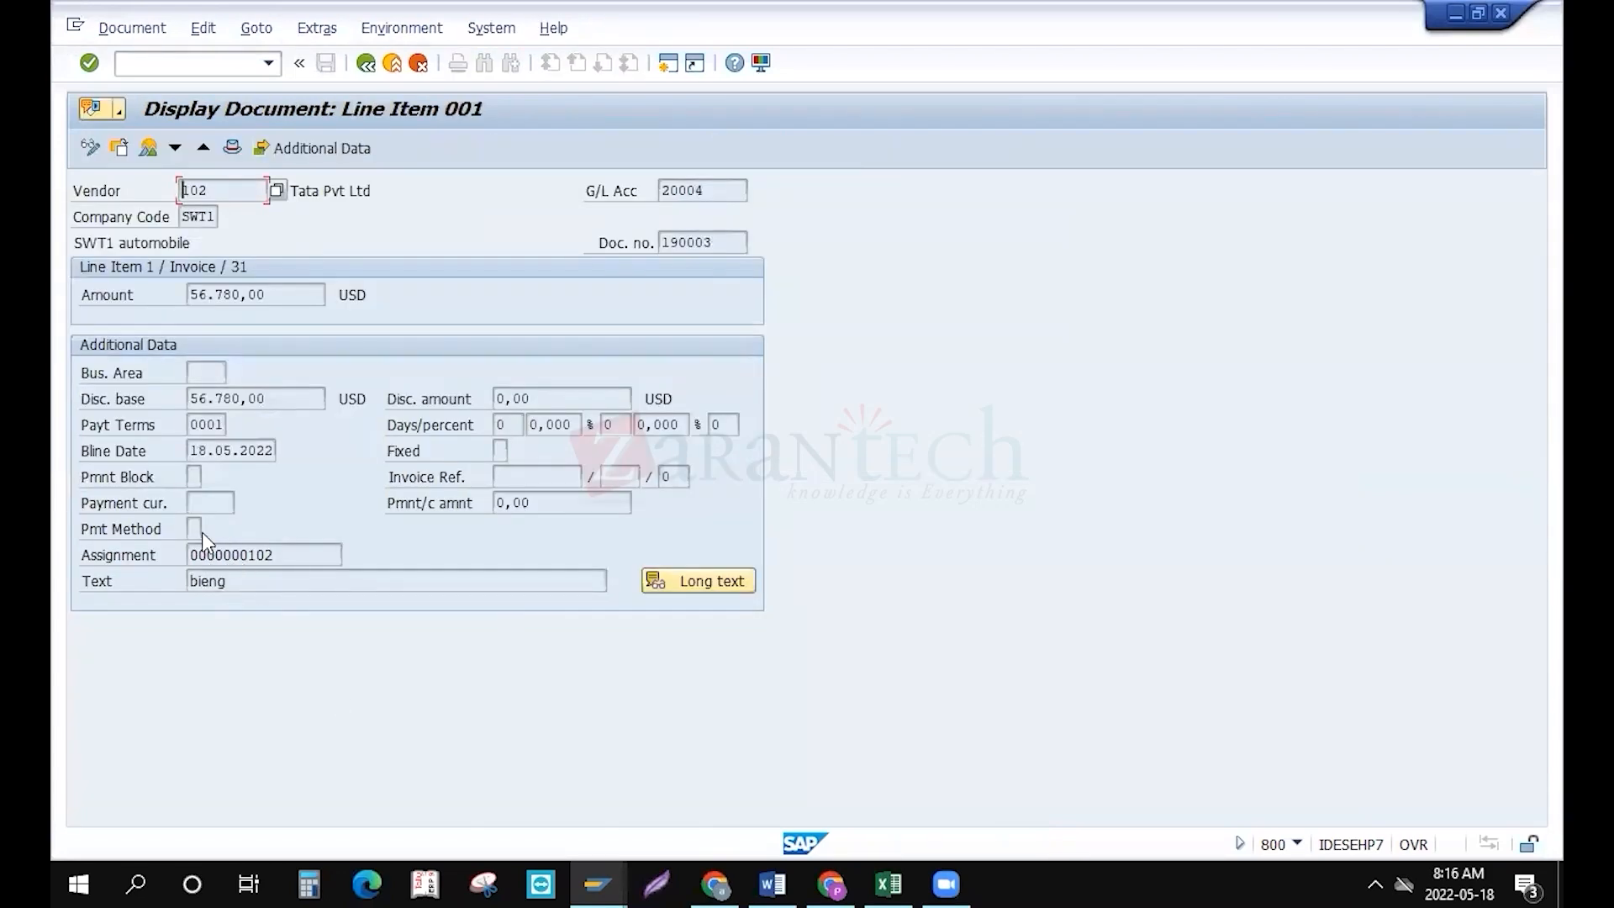
pyautogui.click(148, 148)
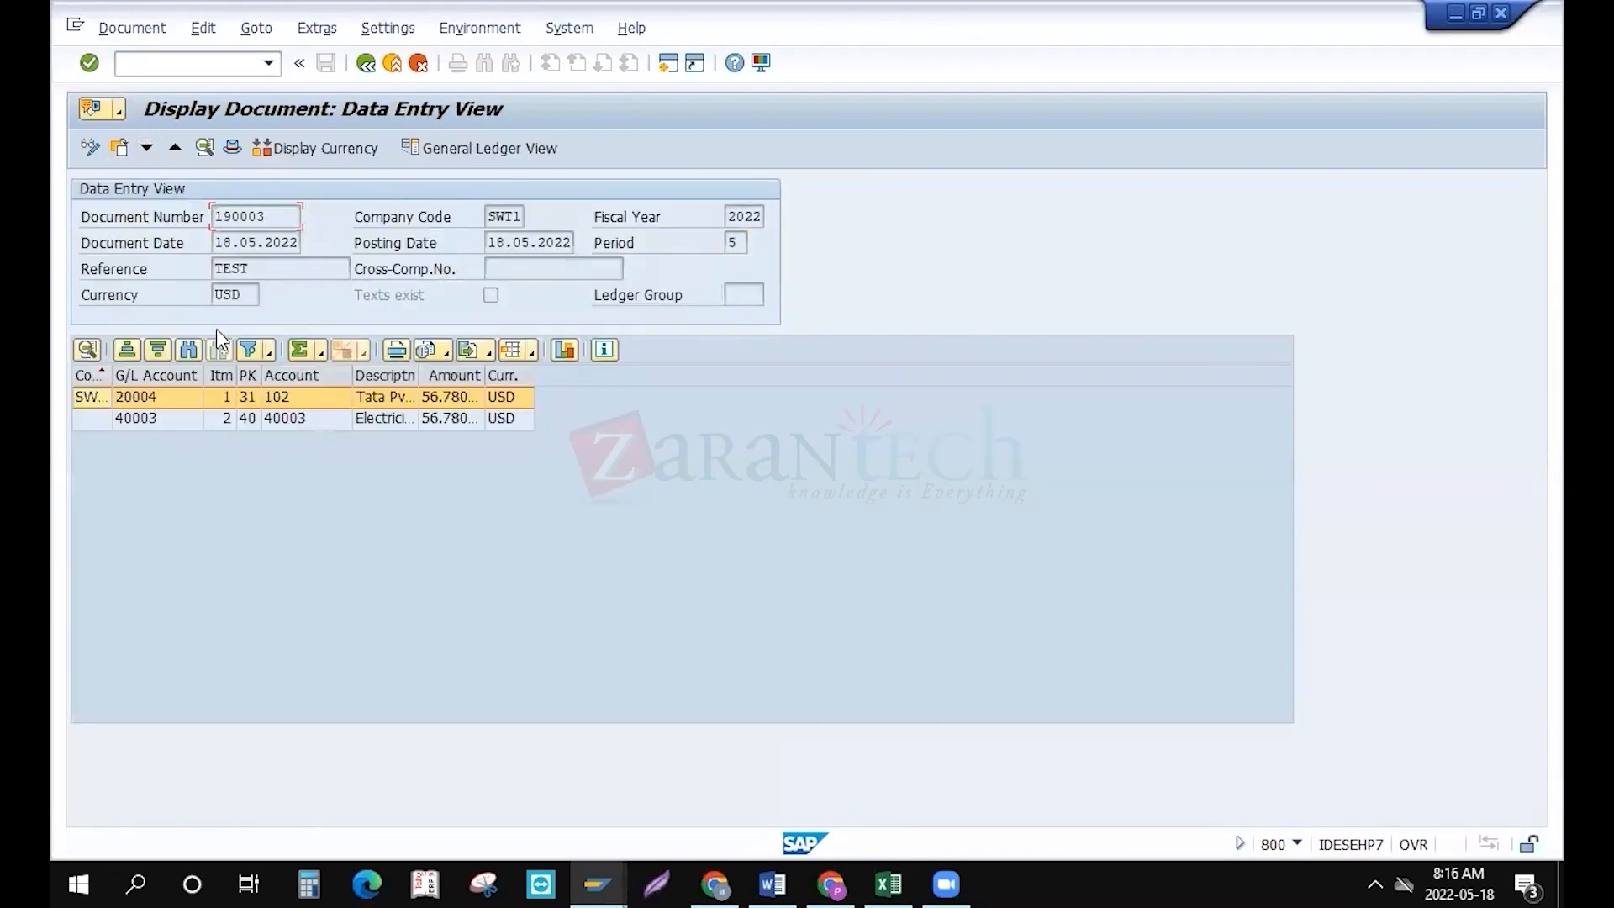
pyautogui.doubleClick(160, 399)
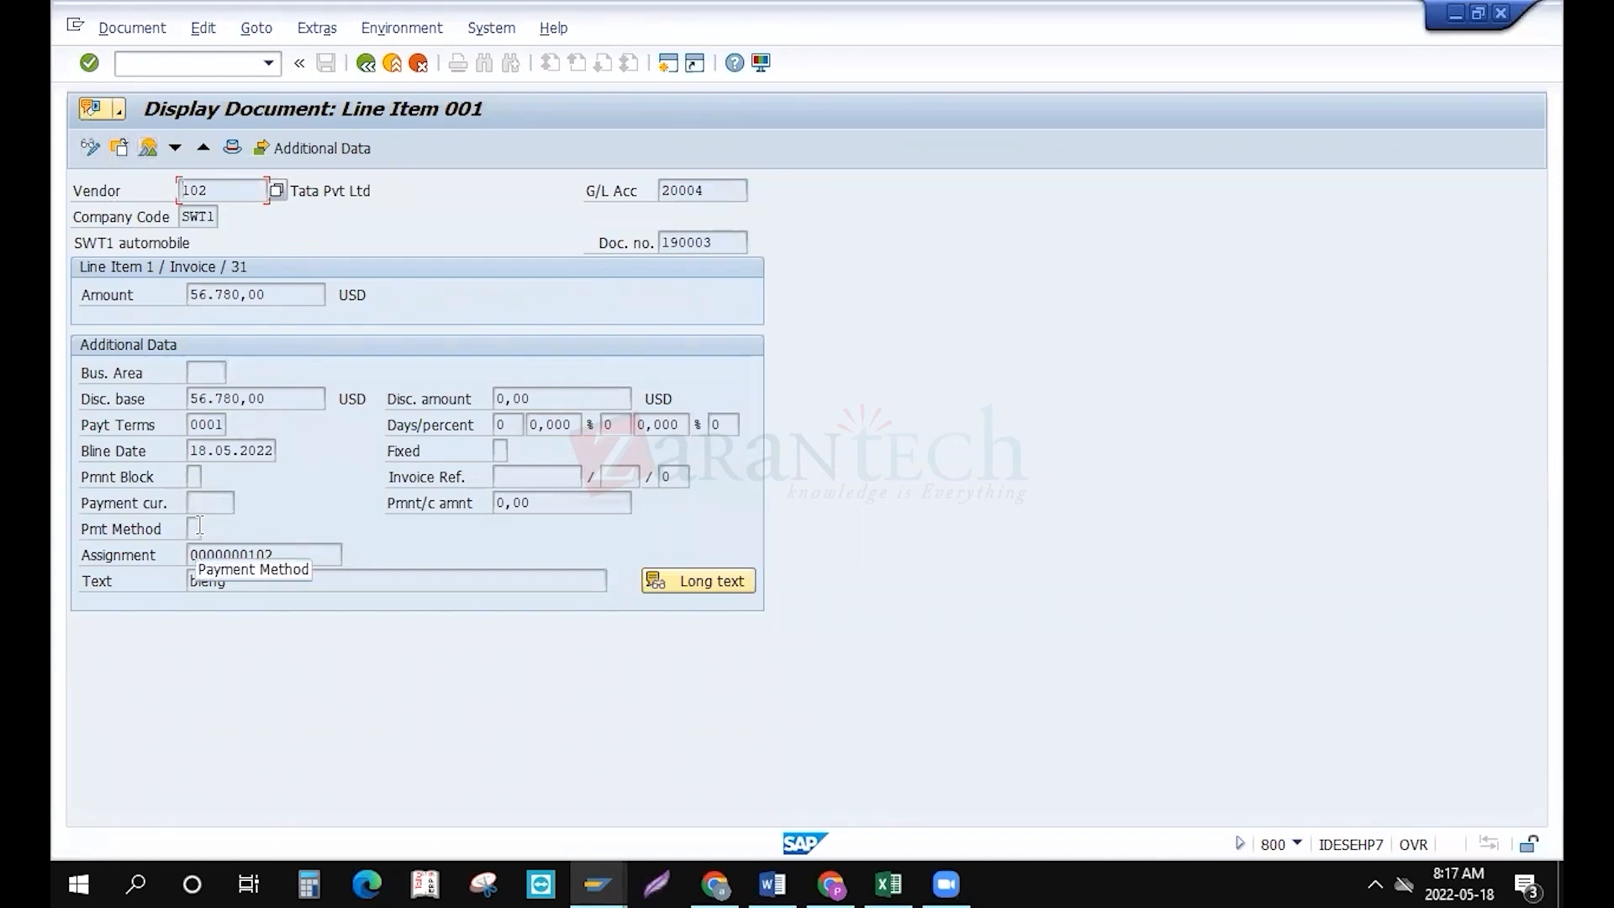
# Set payment method C in vendor 102's invoice dated 18.05.2022 (document 190003), save it, and return to the line item selection
pyautogui.click(91, 157)
pyautogui.click(90, 157)
pyautogui.click(91, 157)
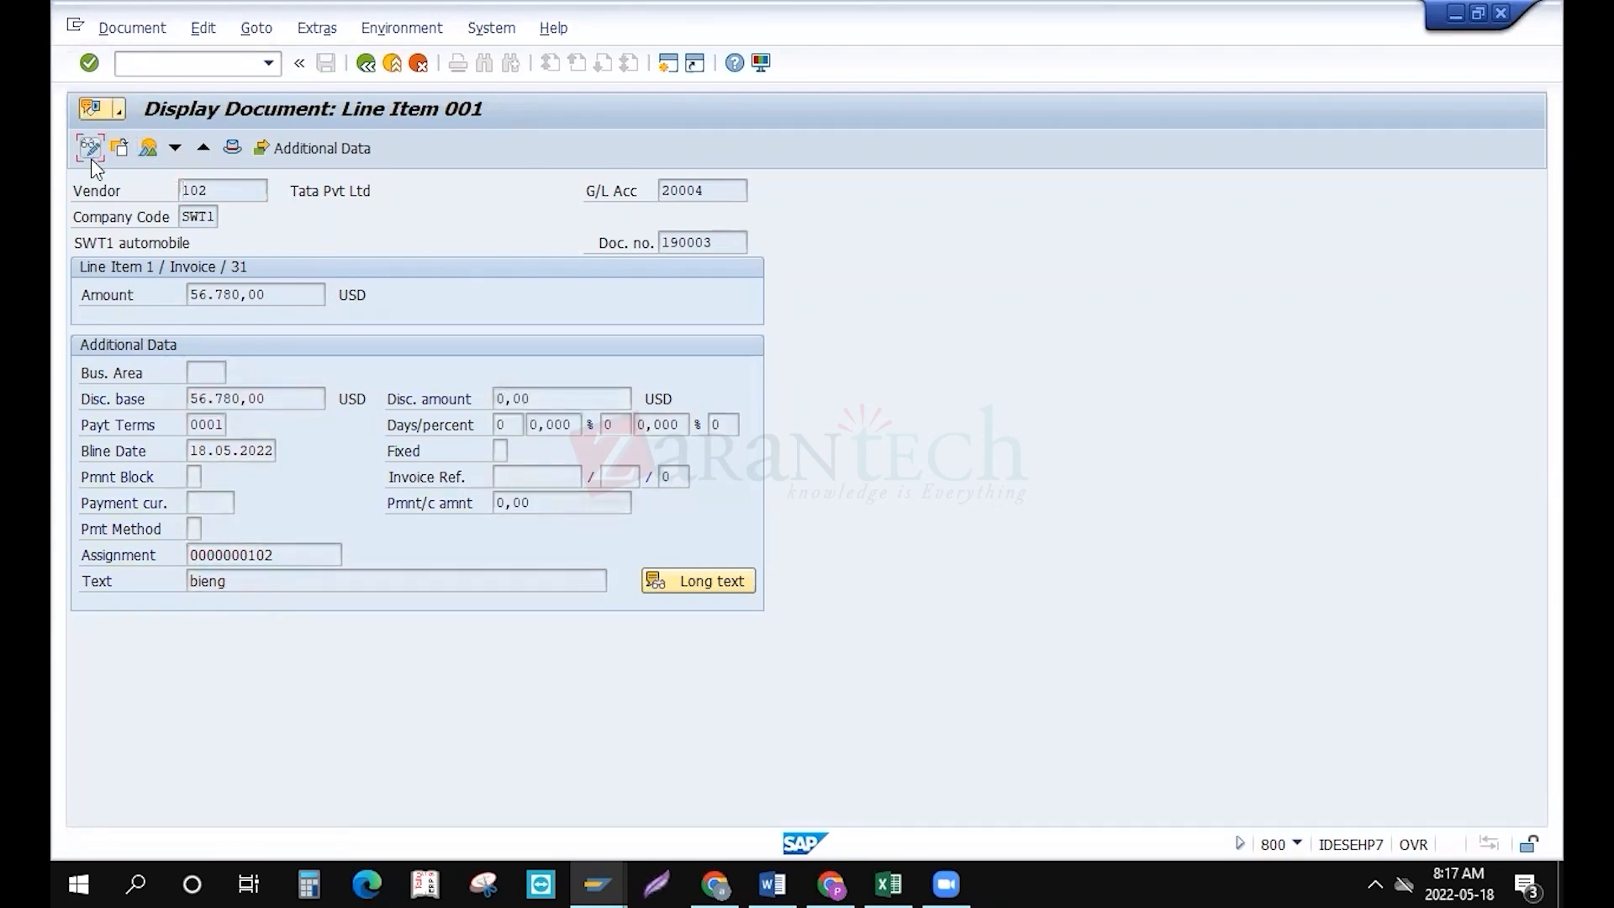
pyautogui.click(90, 156)
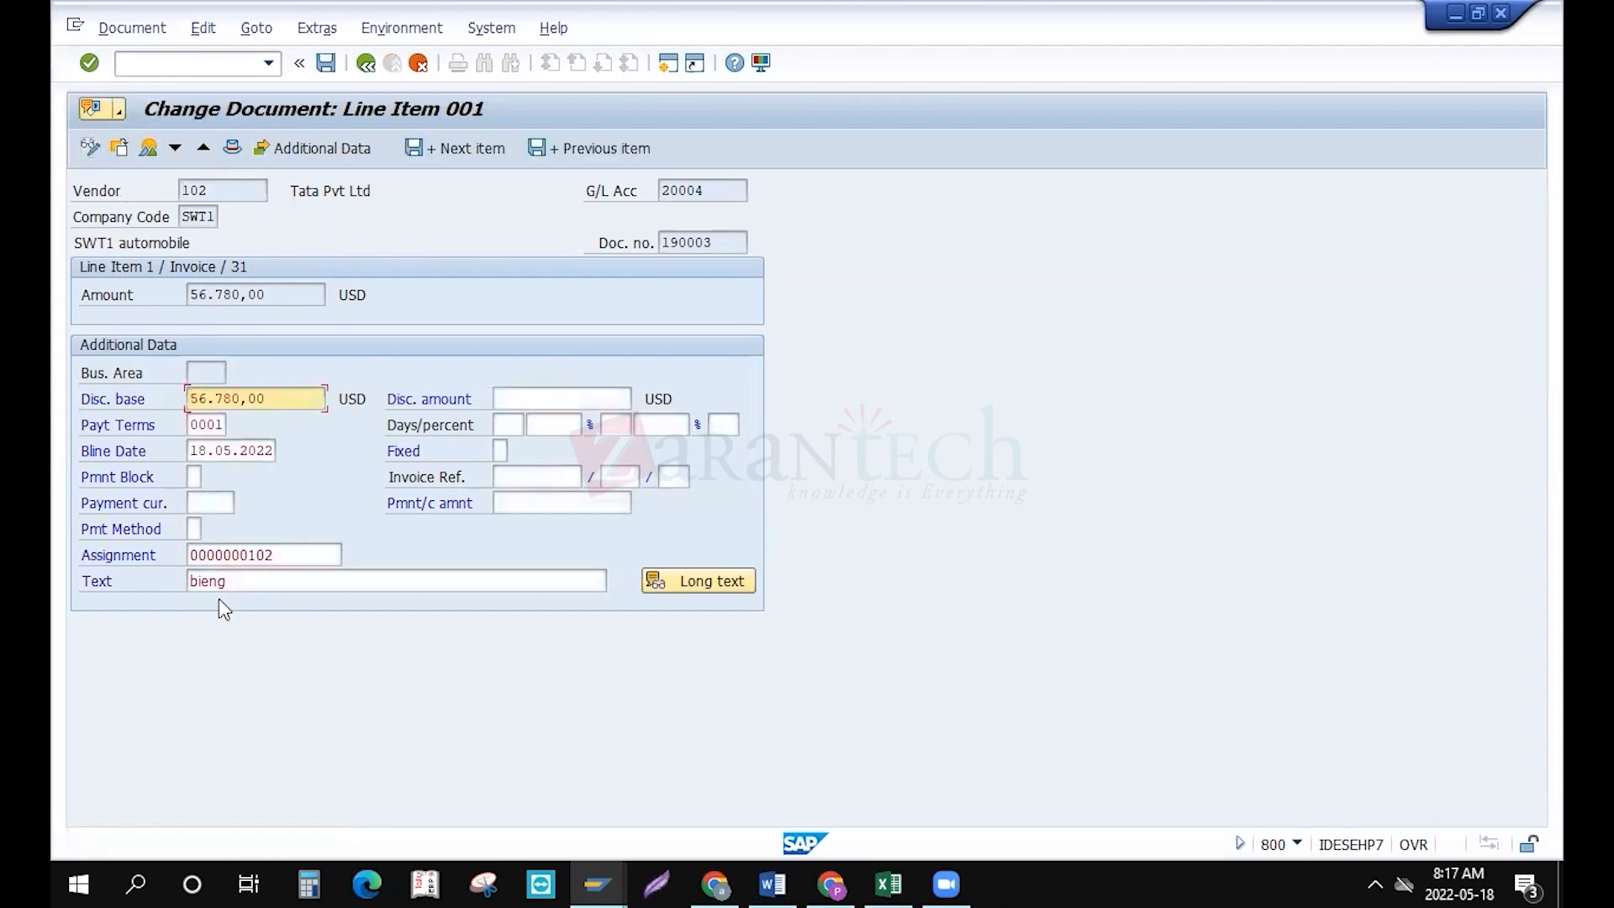
pyautogui.click(194, 528)
pyautogui.write('C')
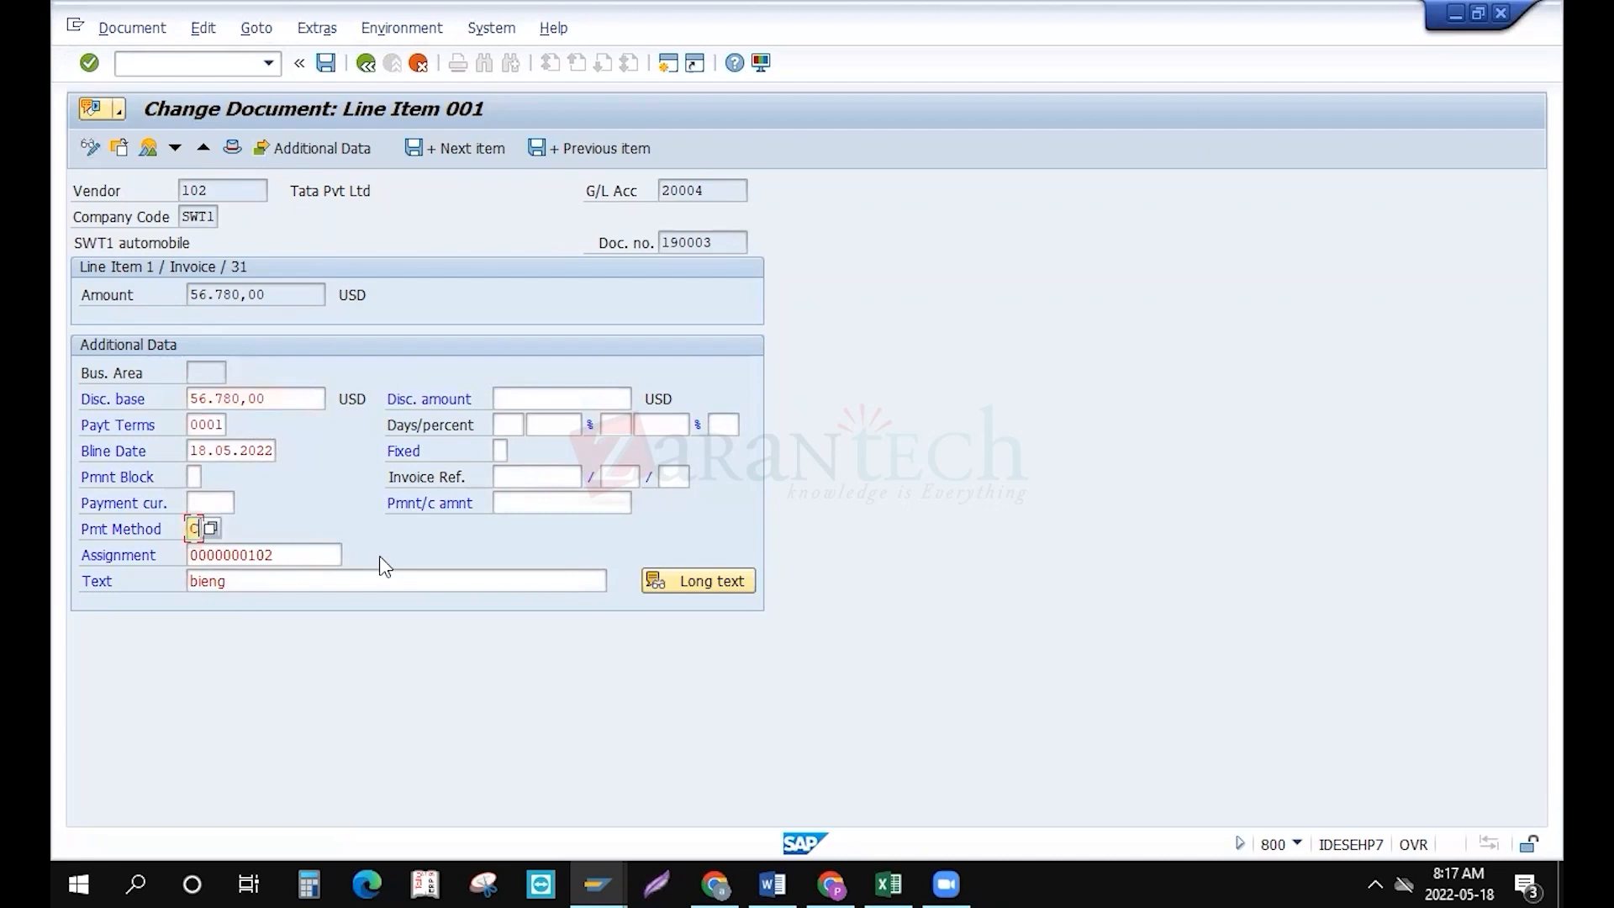
pyautogui.hotkey('ctrl', 's')
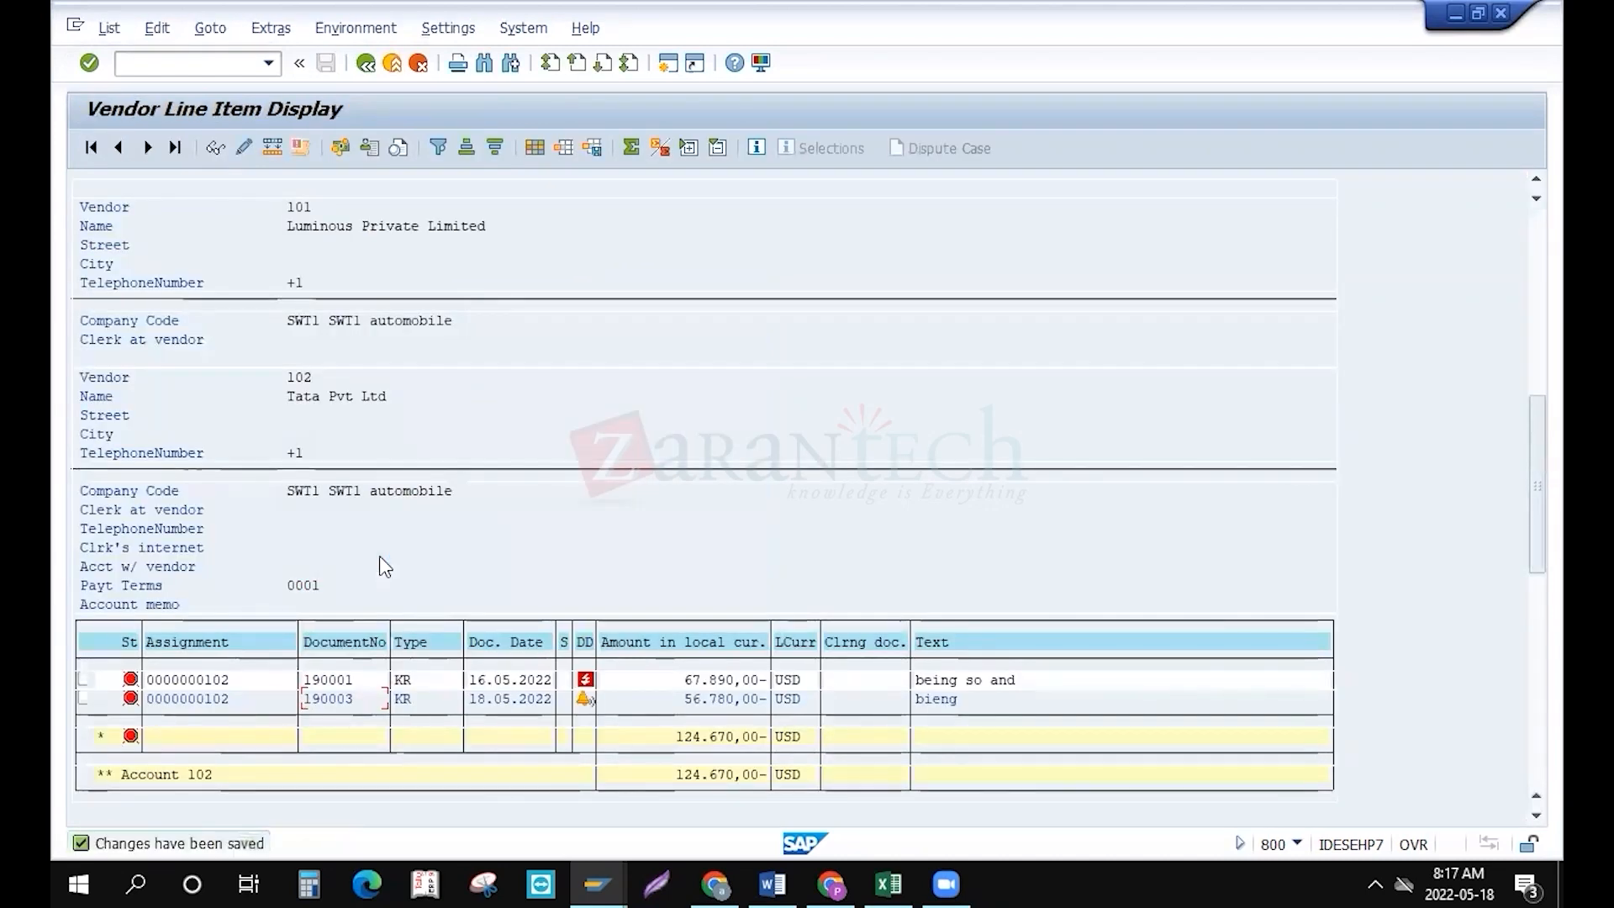
pyautogui.click(1536, 248)
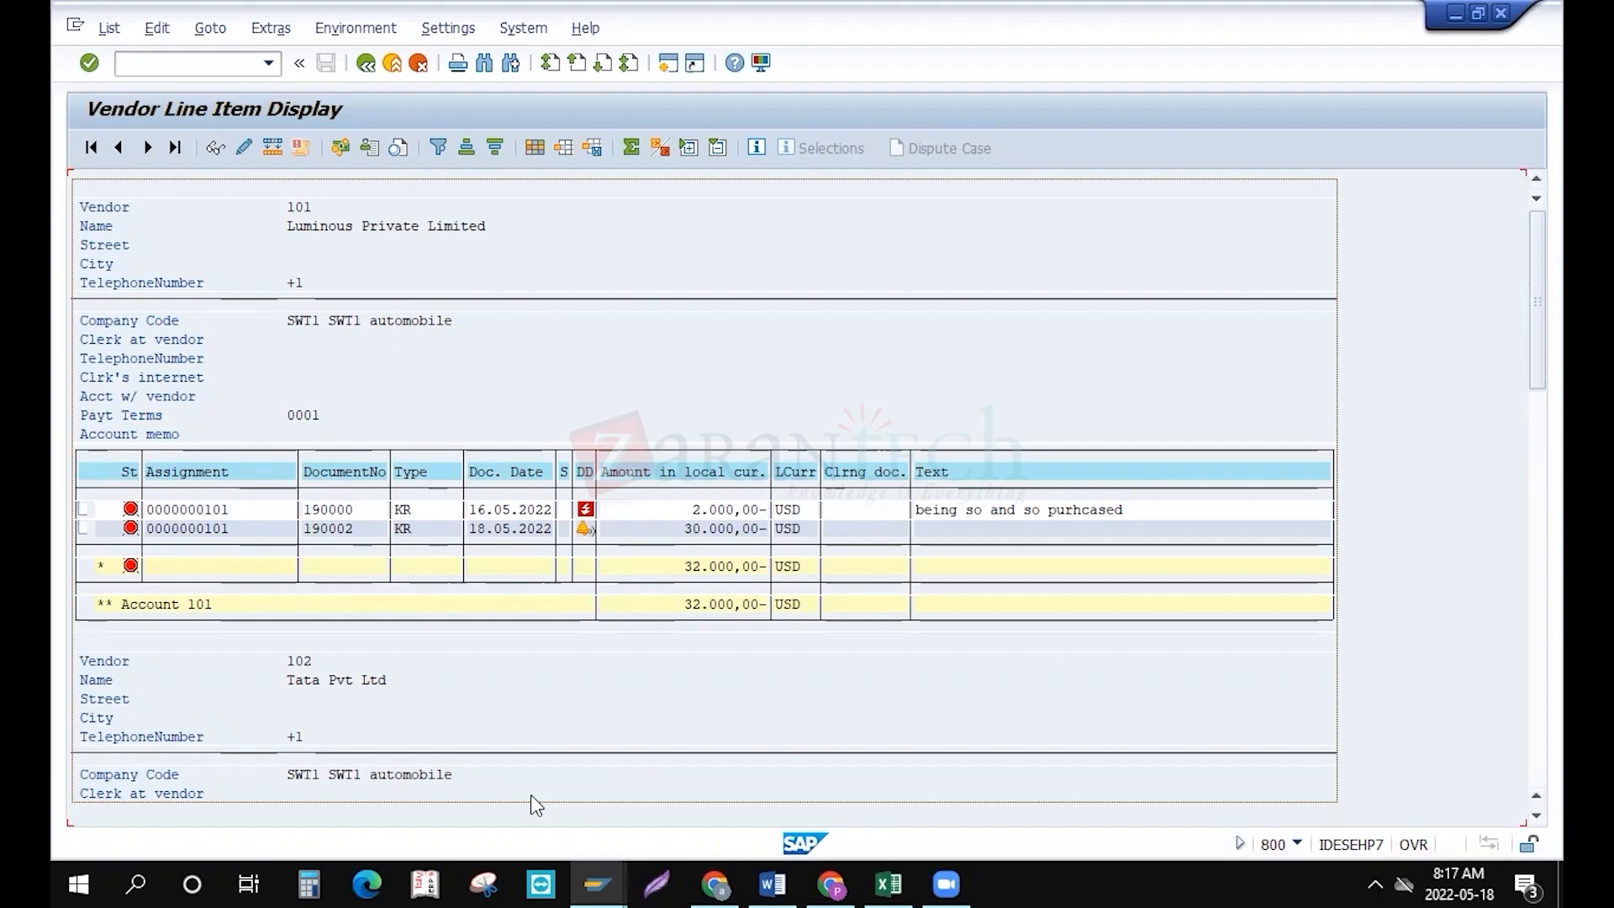
pyautogui.click(367, 63)
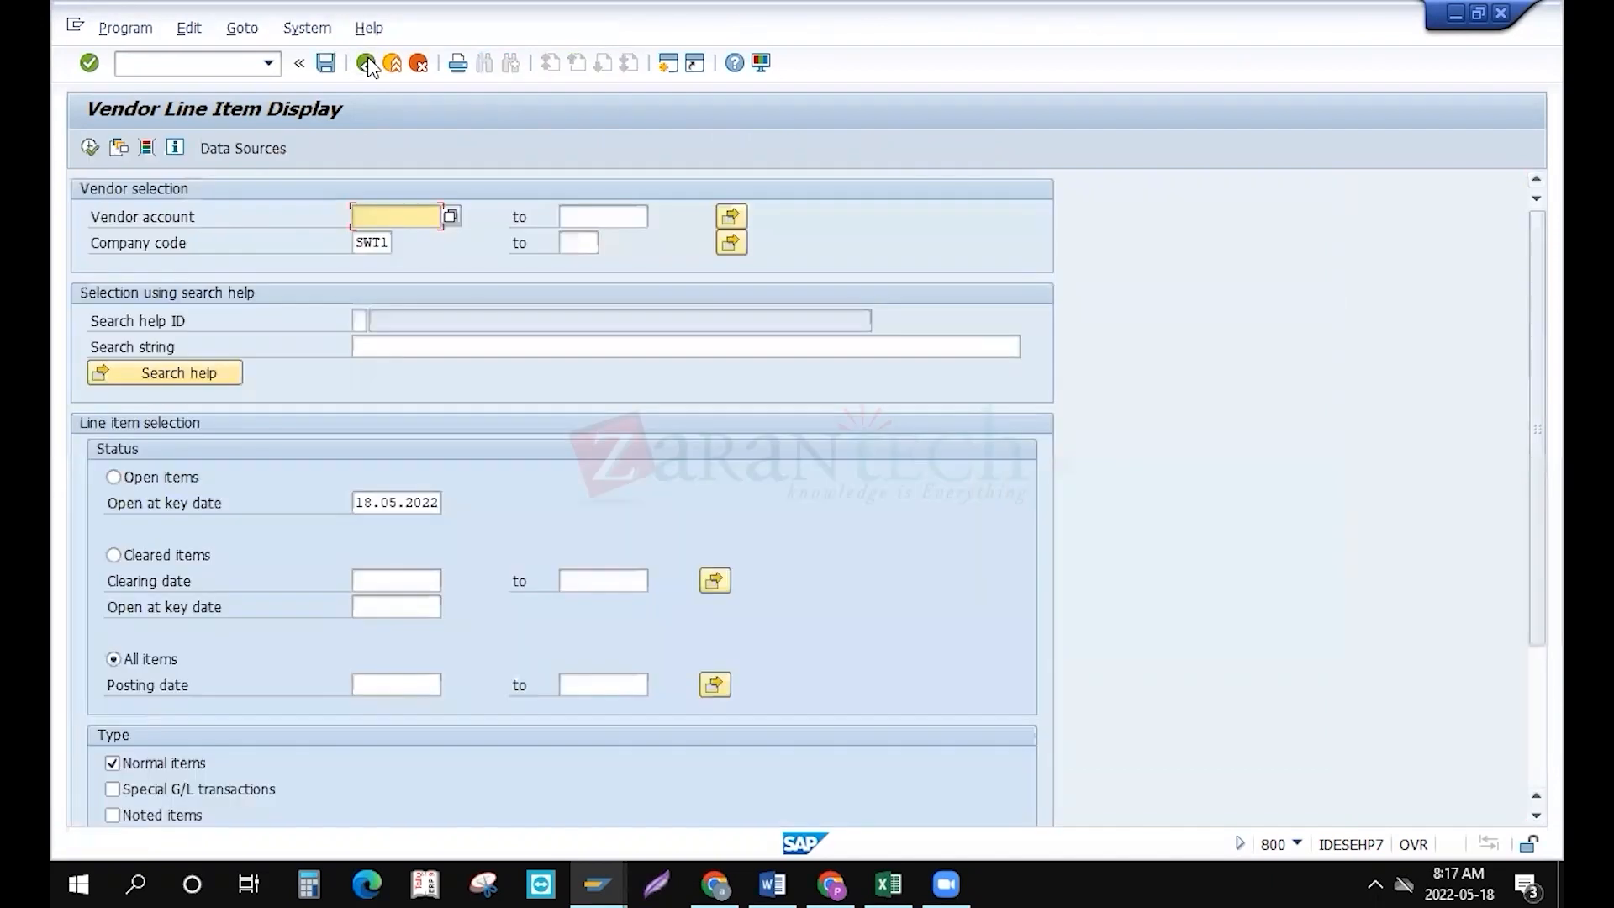
# Leave the vendor line item display and open the F110 Payments transaction under Accounts Payable periodic processing
pyautogui.click(367, 63)
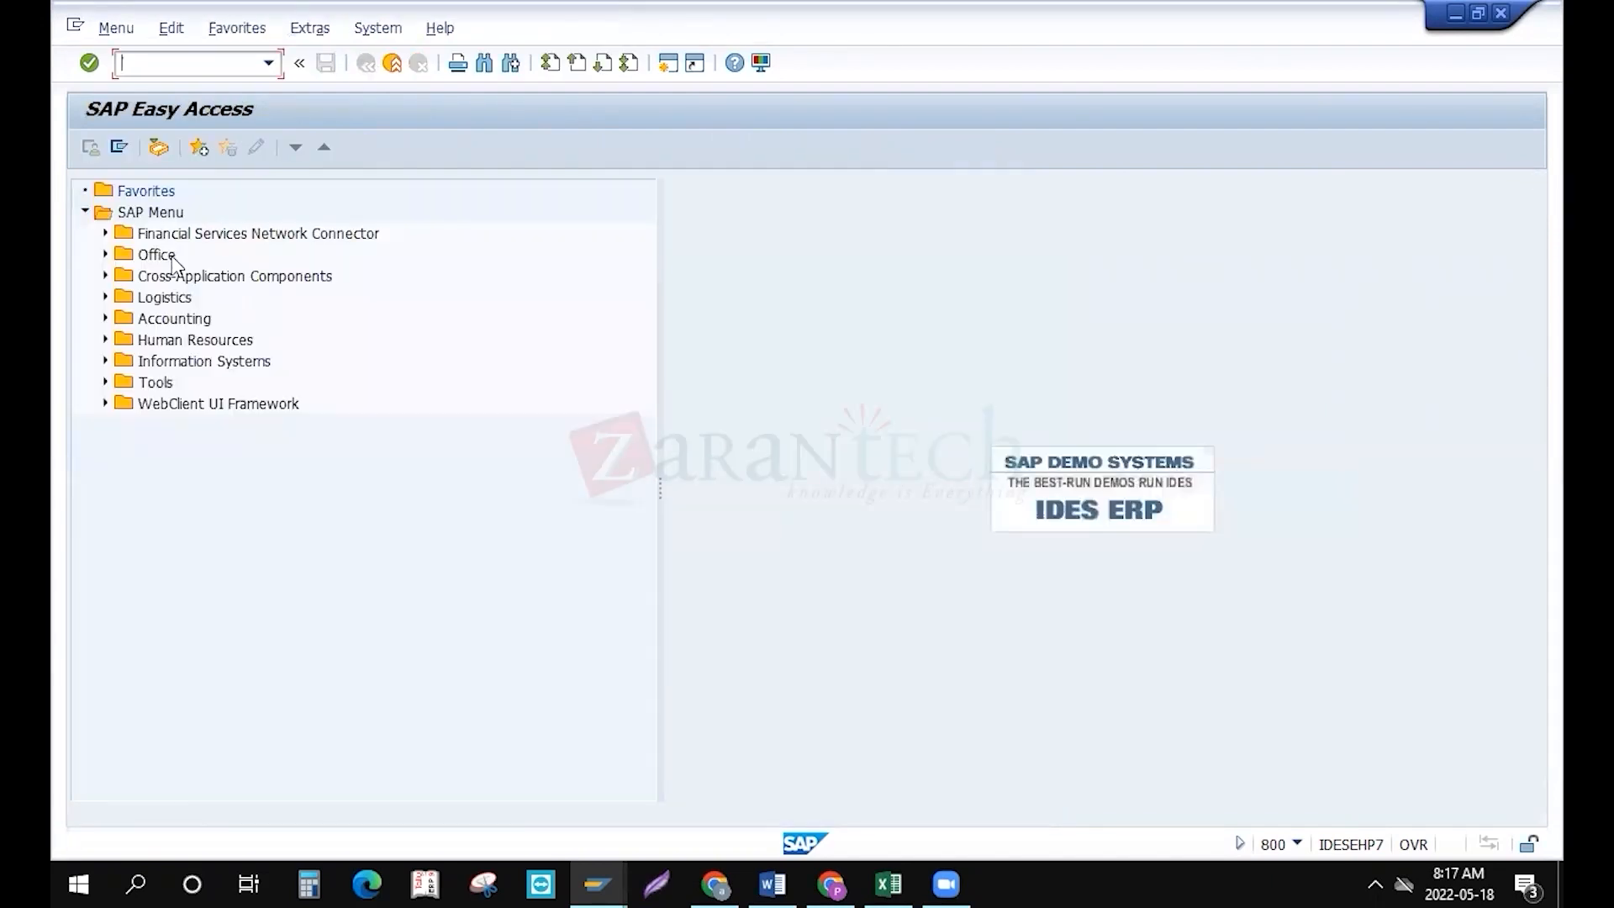
pyautogui.click(105, 319)
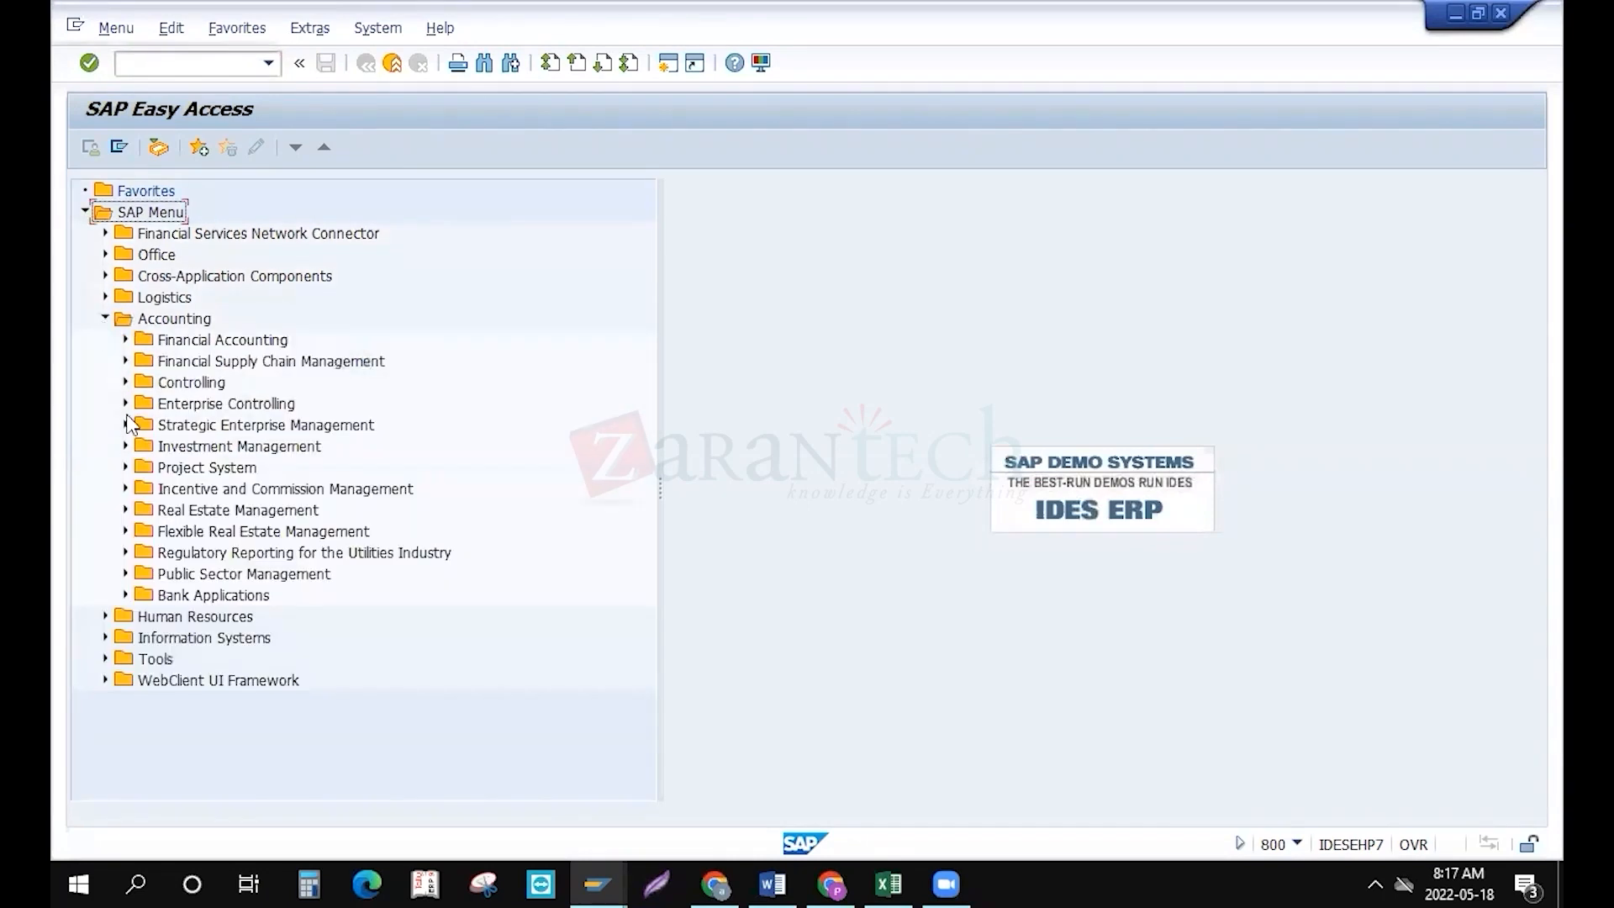
pyautogui.click(125, 340)
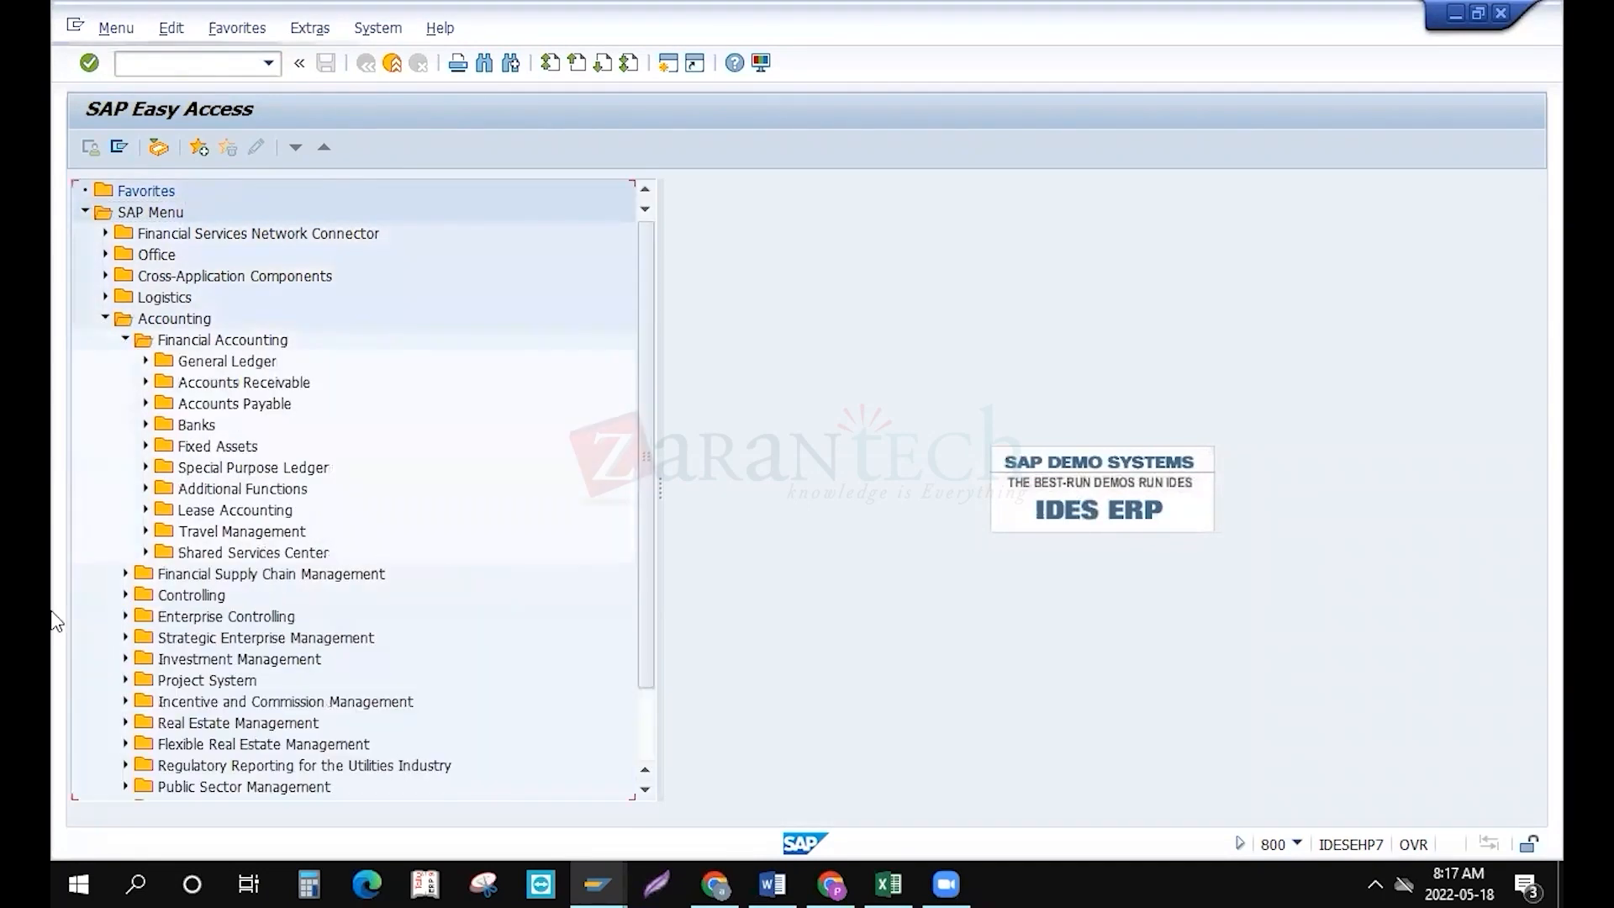
pyautogui.click(145, 404)
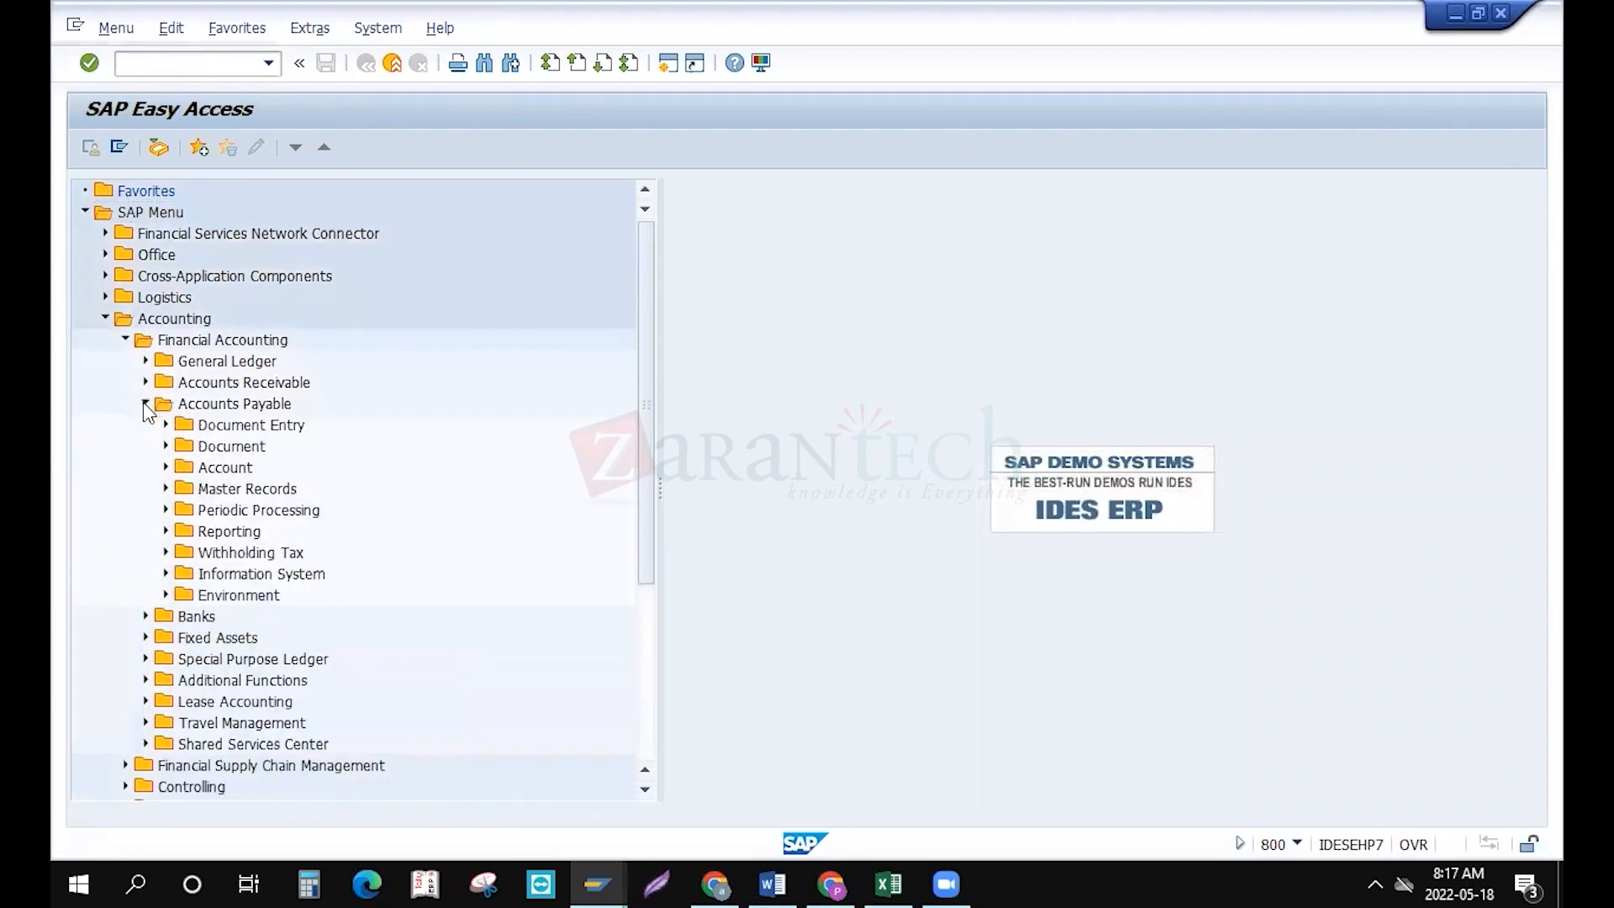
pyautogui.click(167, 512)
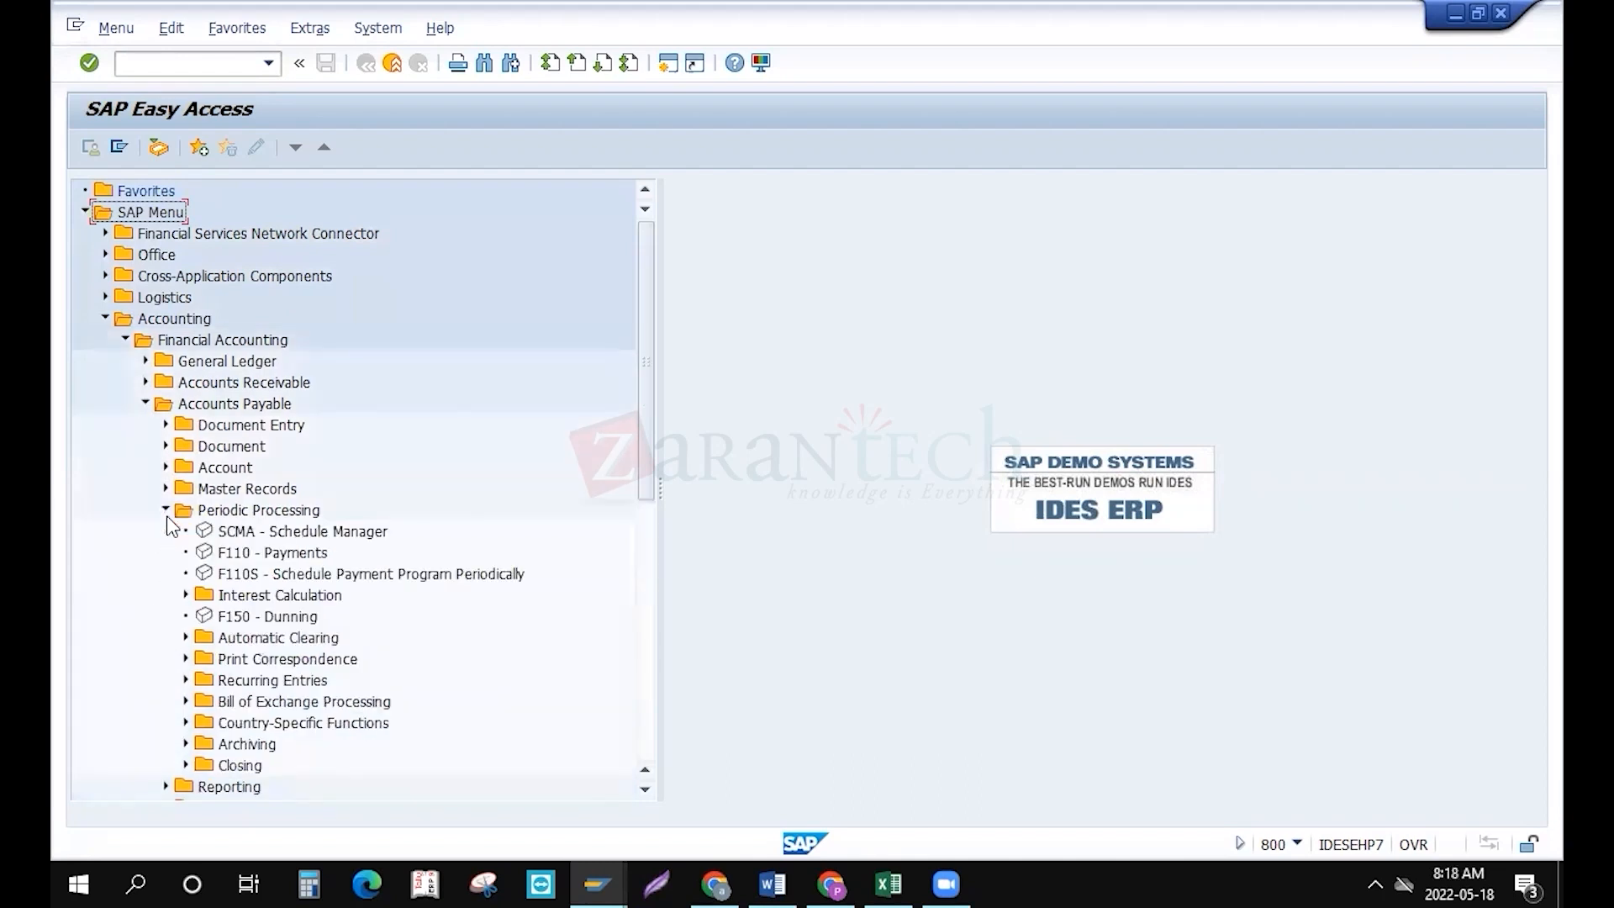
pyautogui.doubleClick(274, 555)
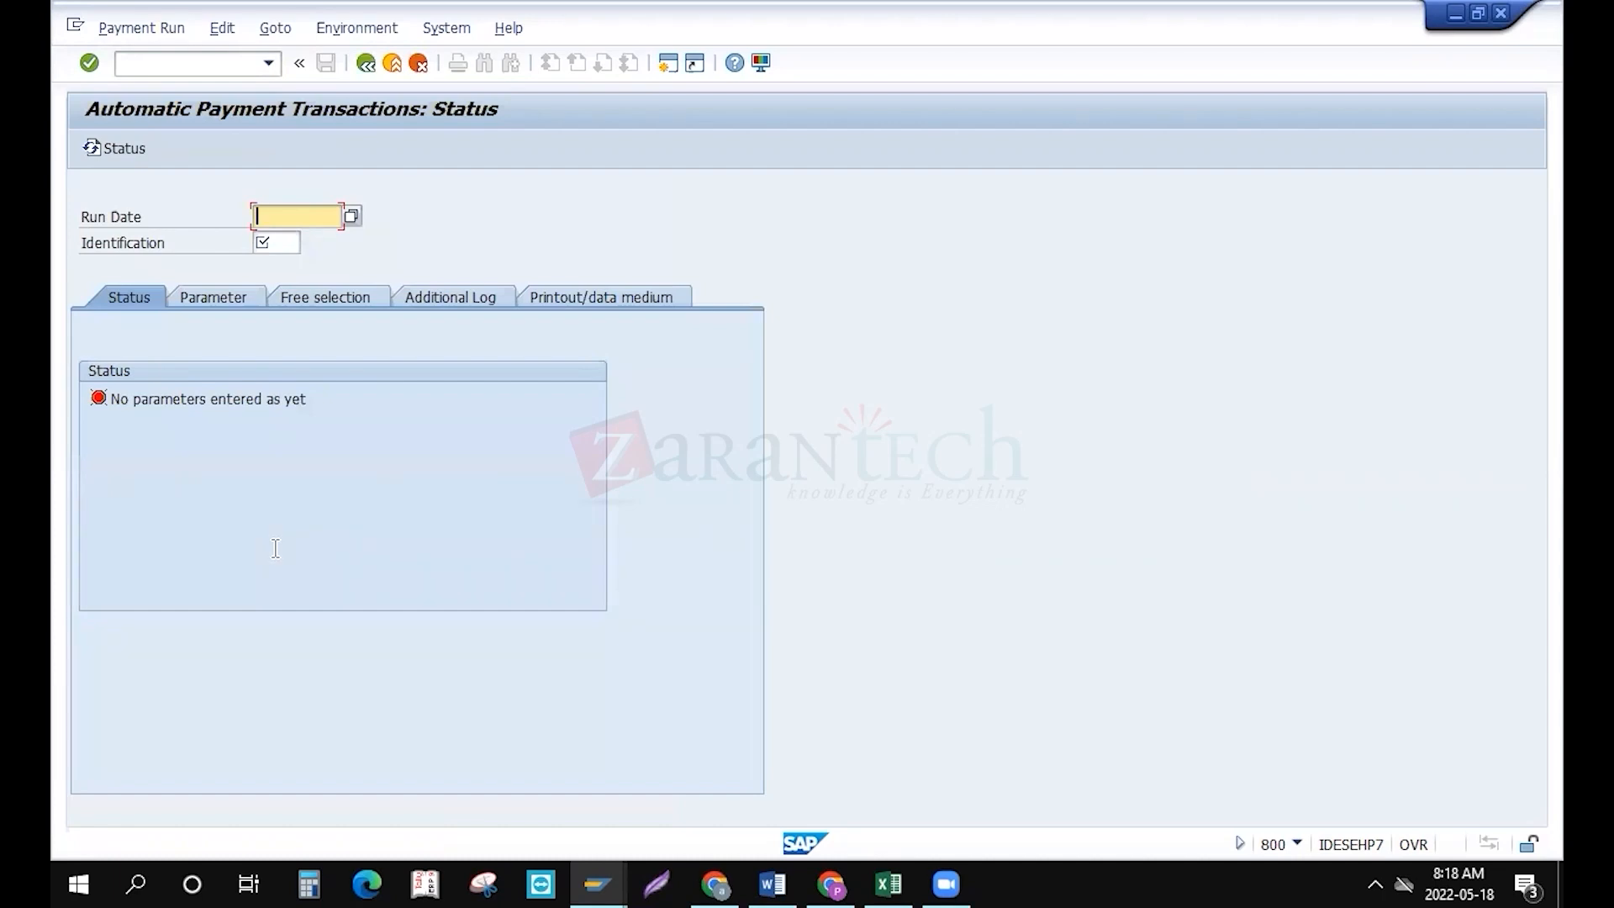
# Identify the payment run with run date 18.05.2022 and identification SWT1
pyautogui.write('18.05.2022')
pyautogui.press('Tab')
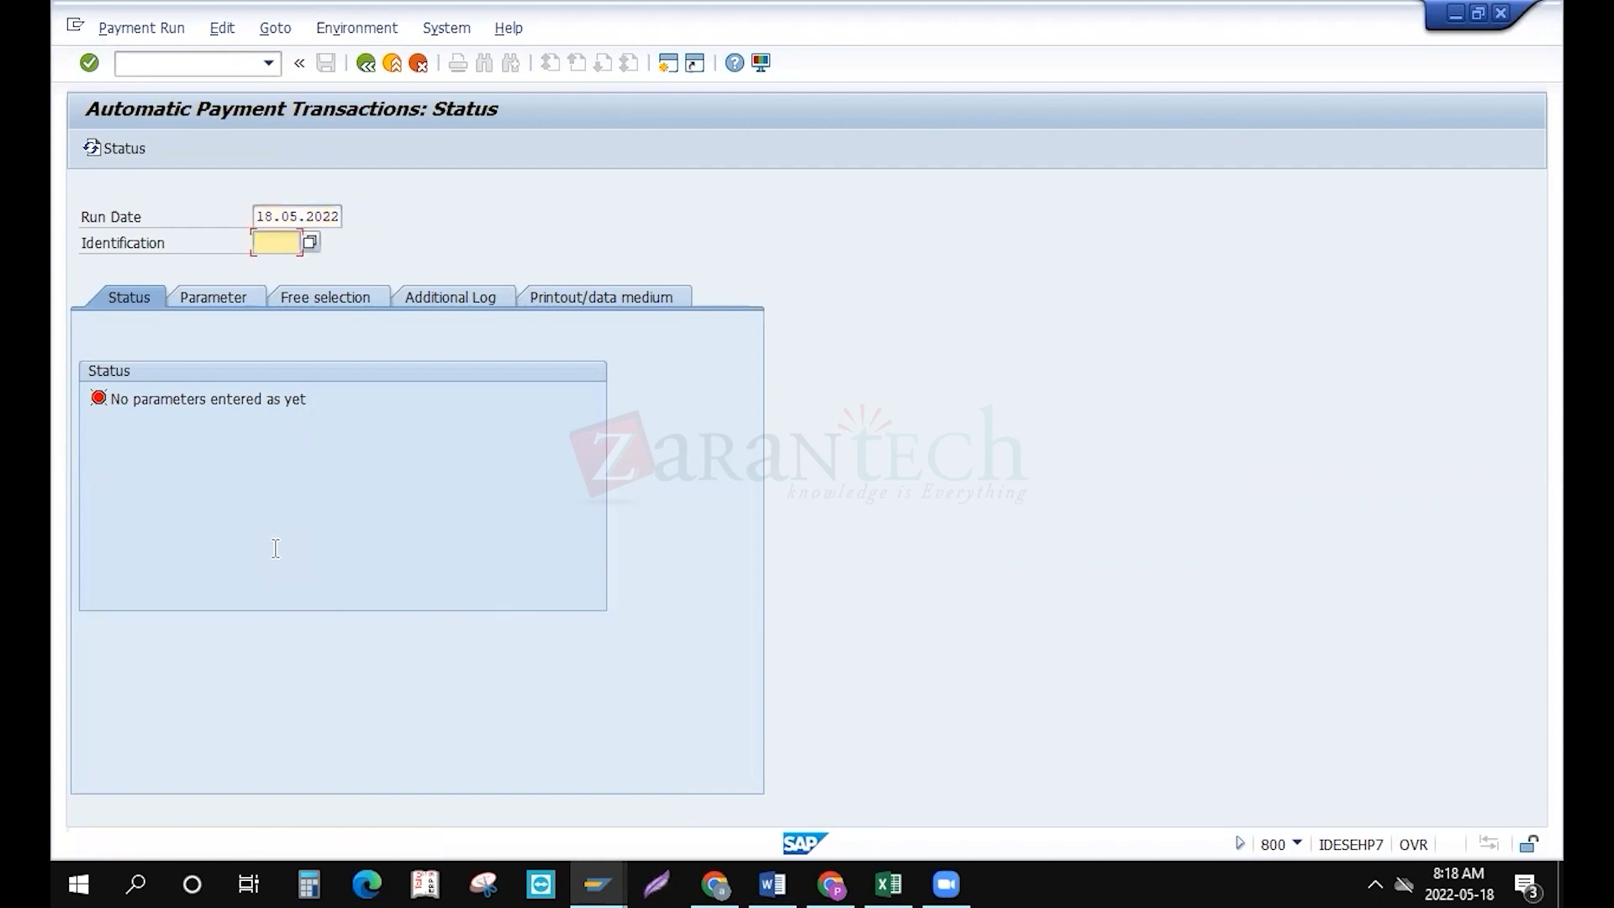
pyautogui.write('swt1')
# In the run parameters, set the payments control to company code SWT1, payment method C and next payment date 19.05.2022
pyautogui.click(231, 296)
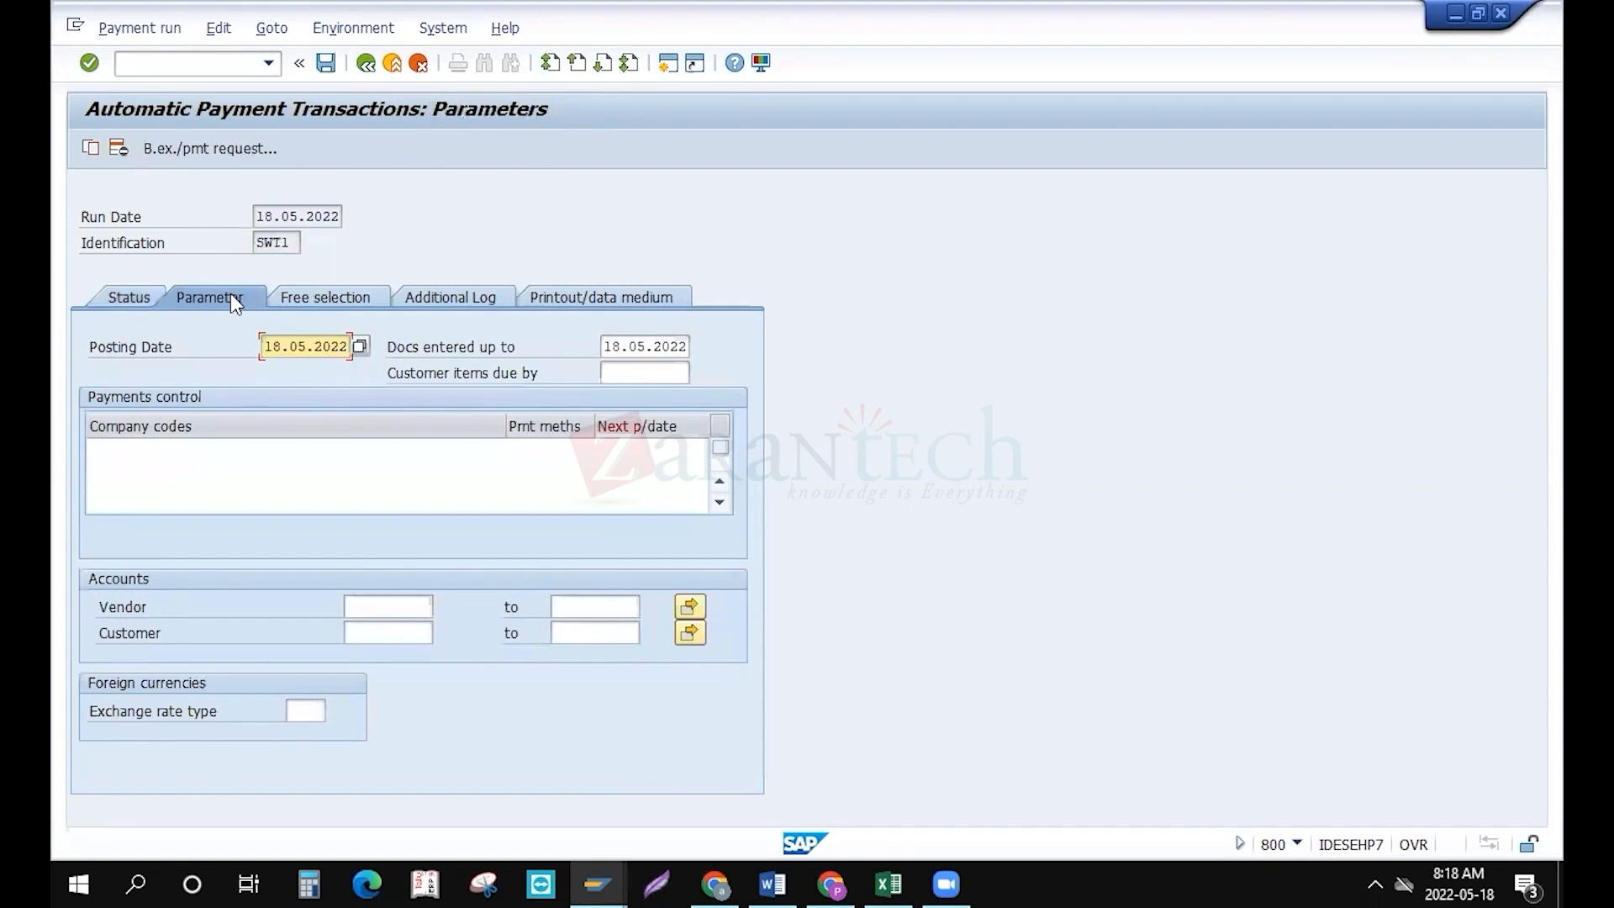
pyautogui.click(120, 451)
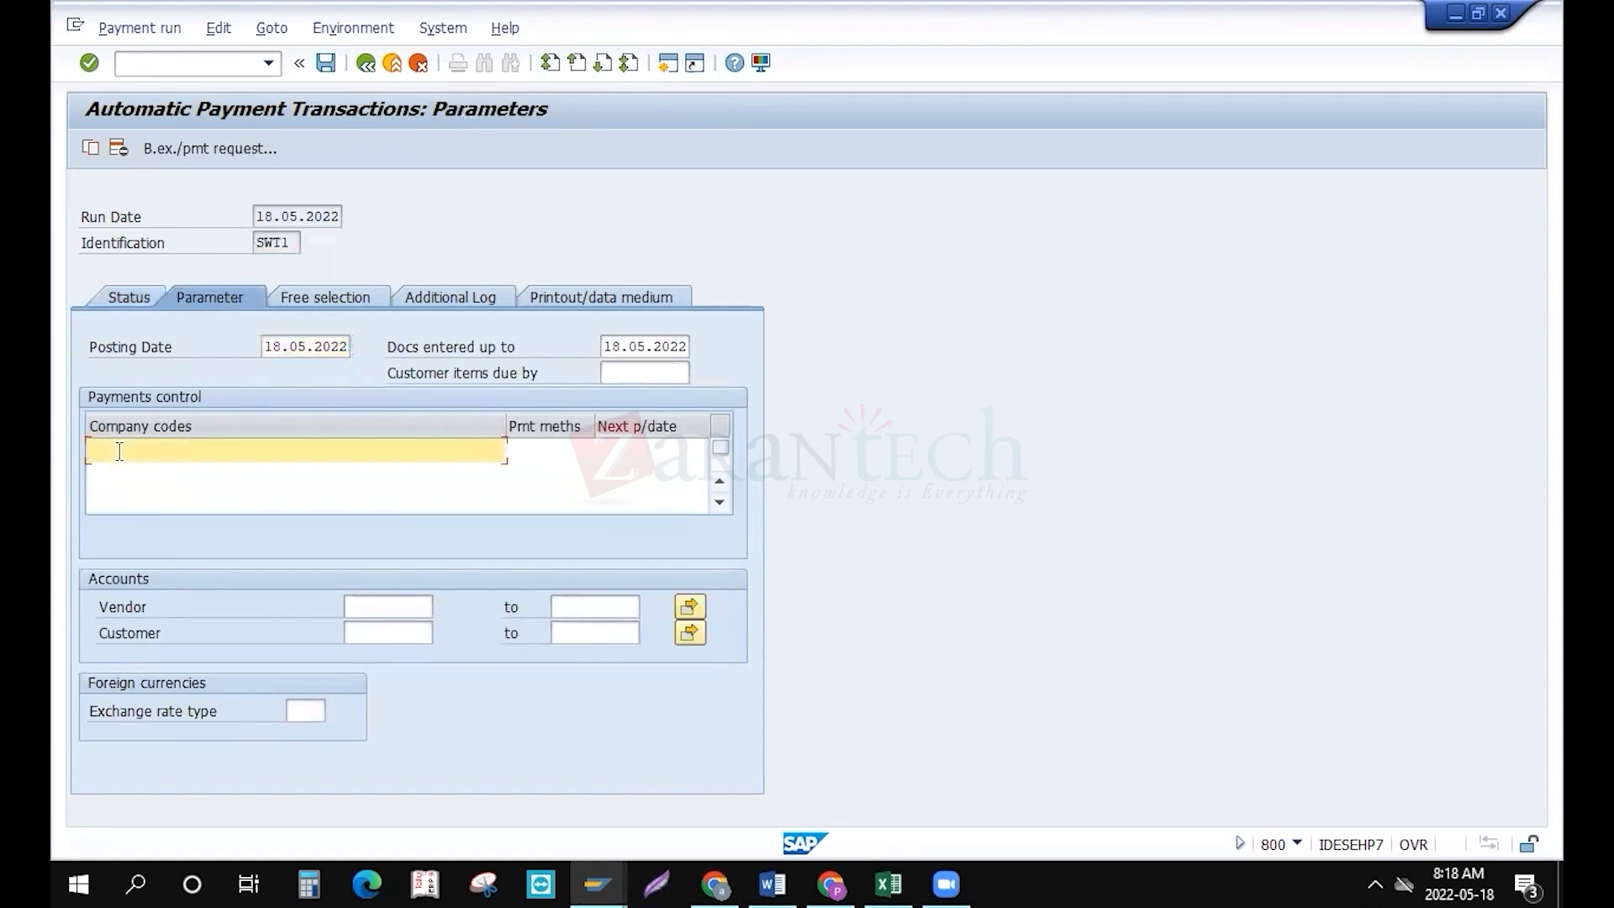
pyautogui.write('swt1')
pyautogui.click(523, 458)
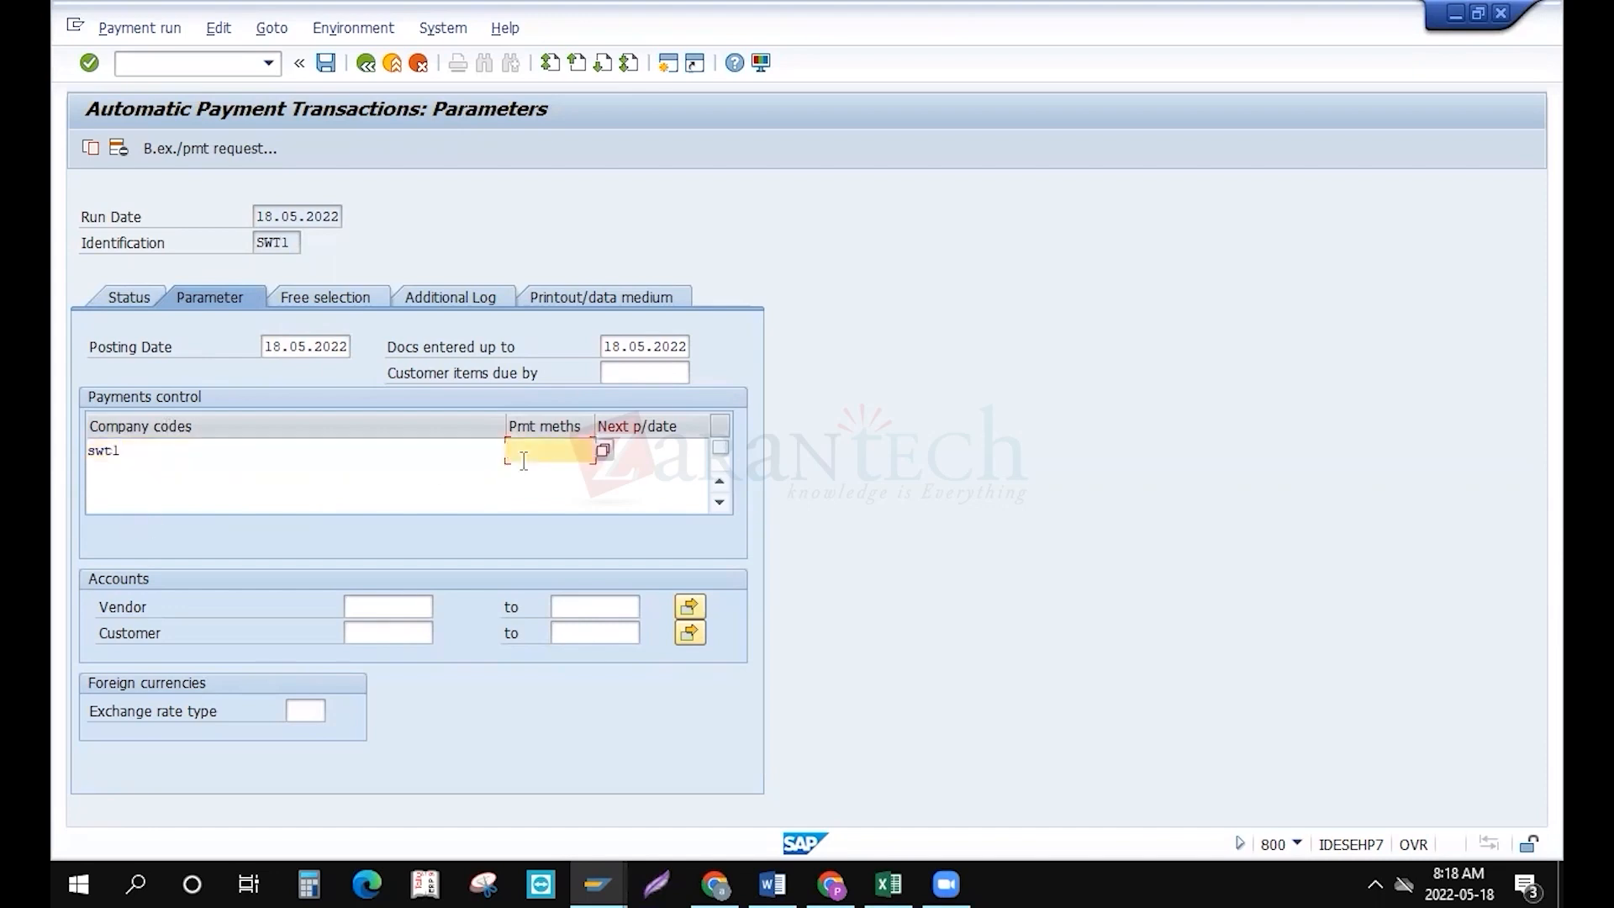
pyautogui.write('C')
pyautogui.press('Tab')
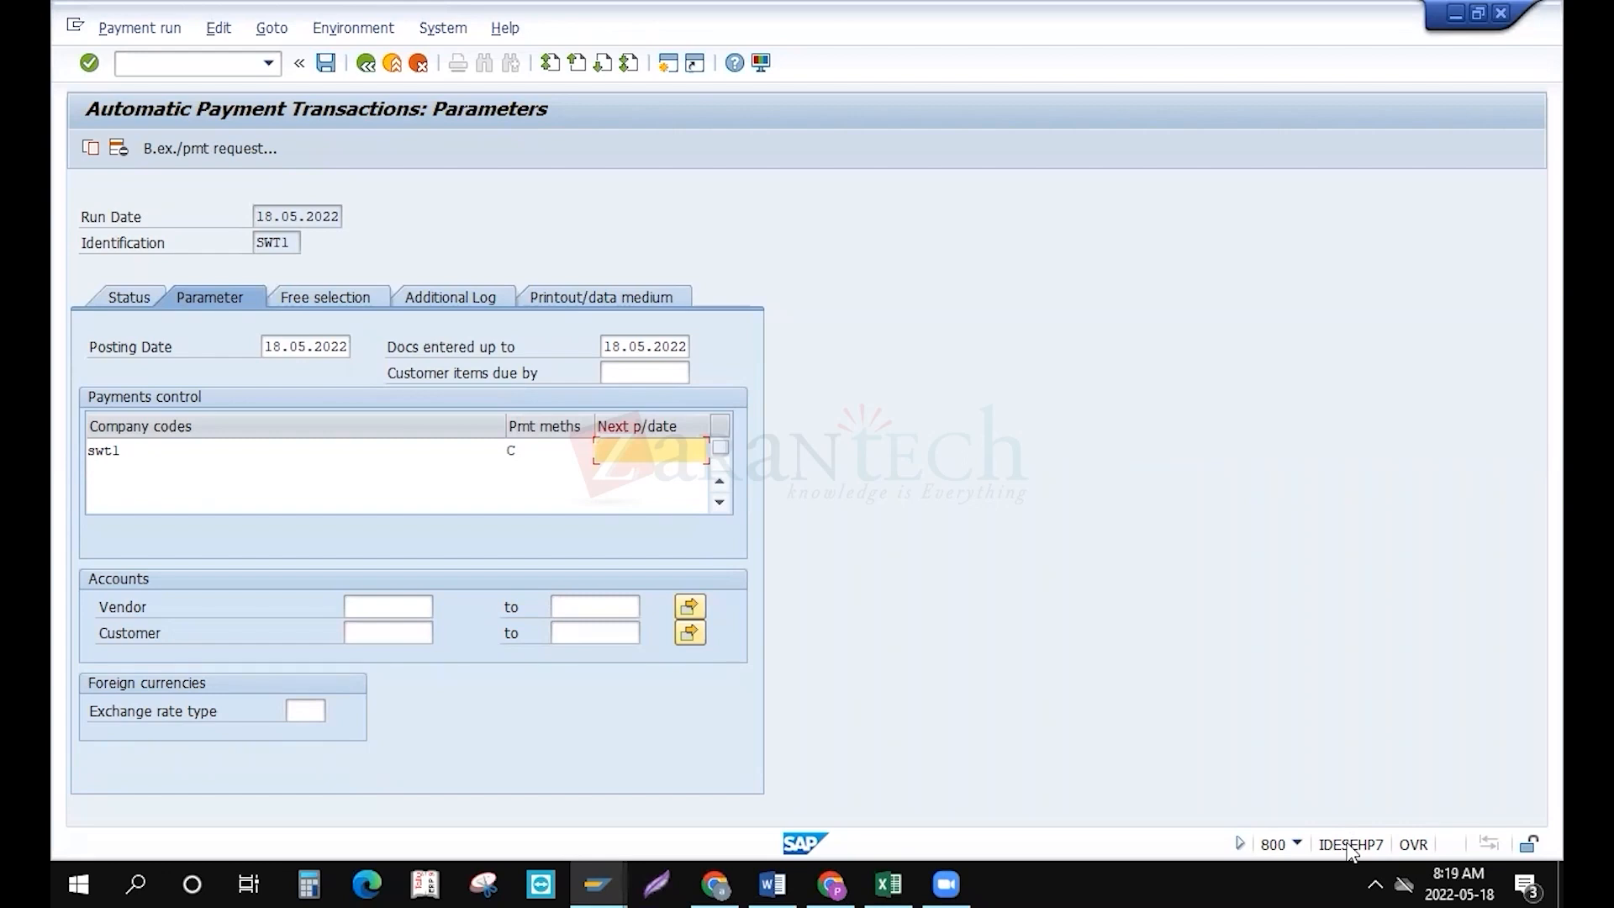
pyautogui.click(1450, 878)
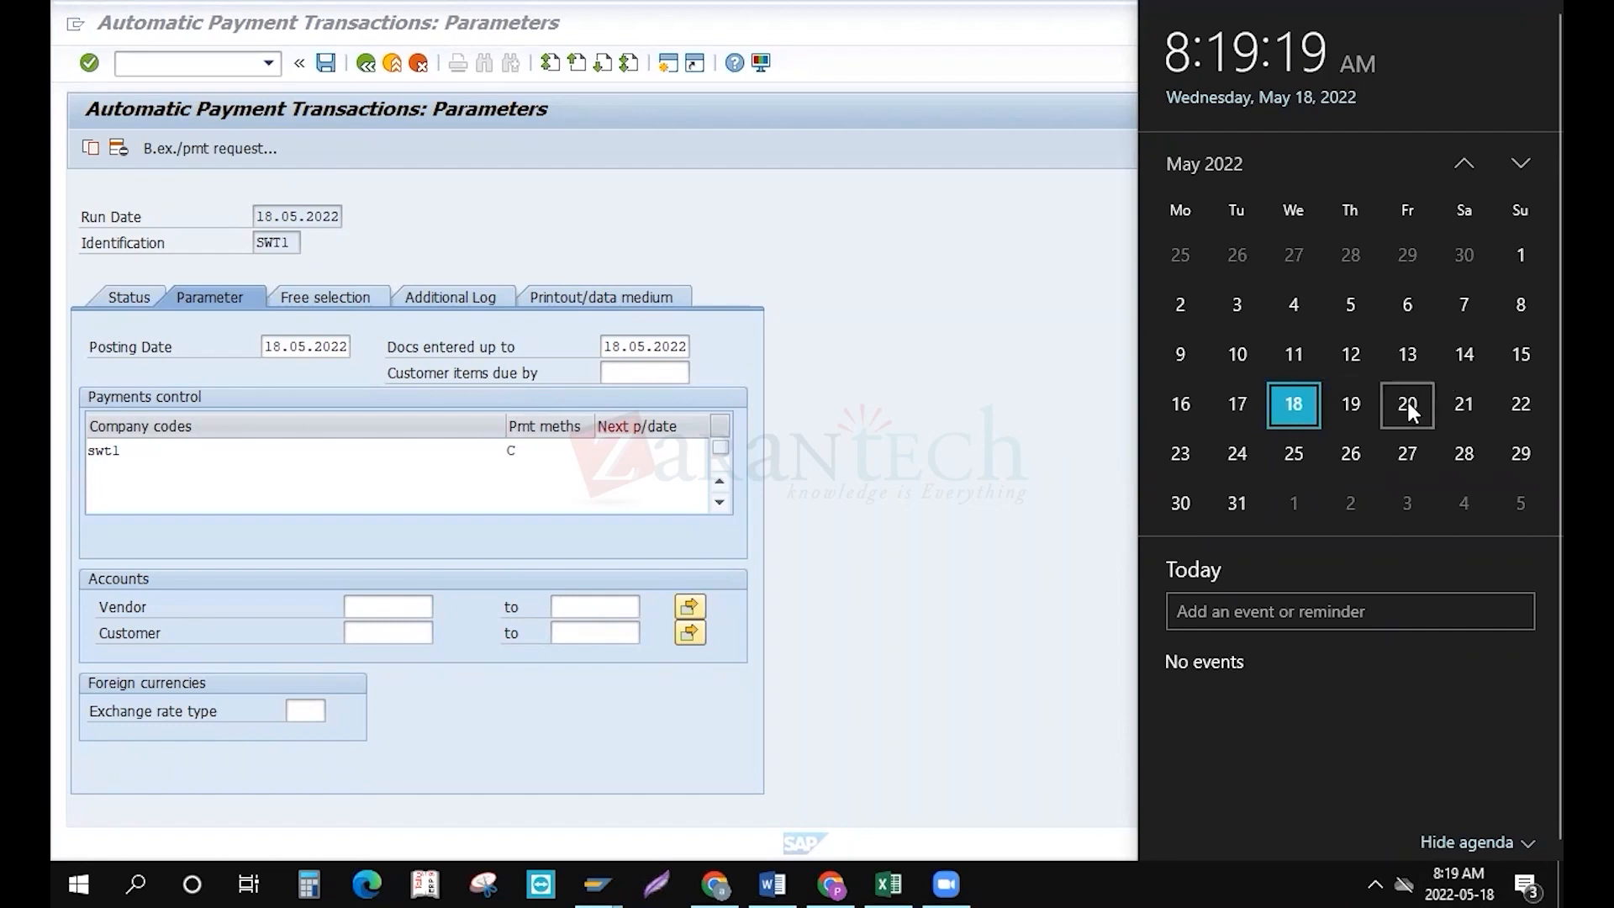
pyautogui.click(909, 487)
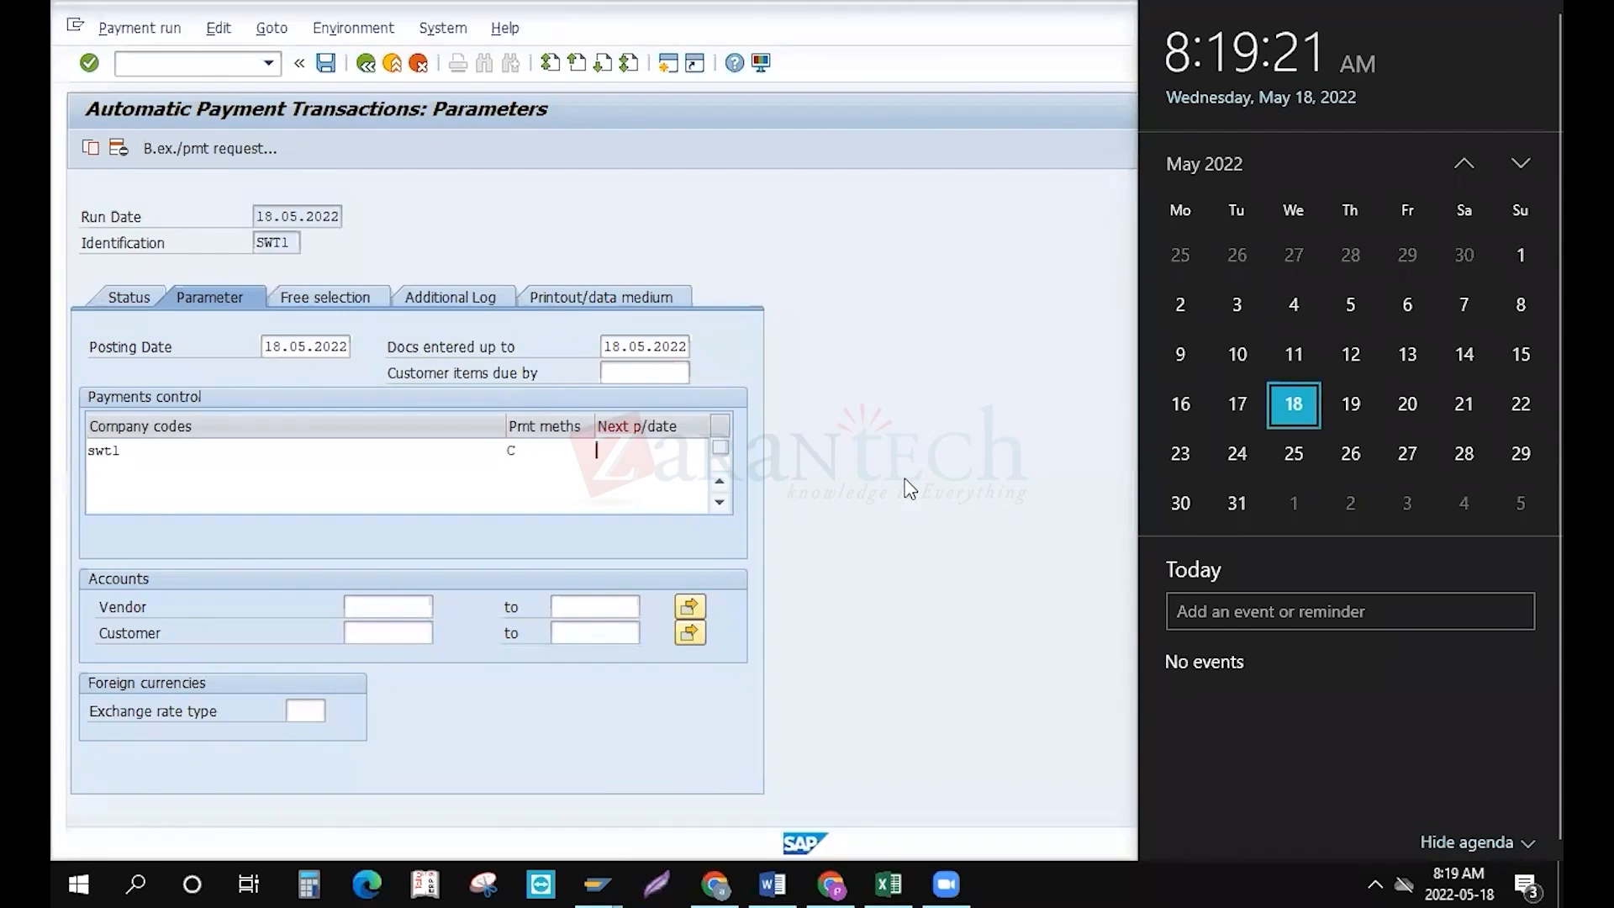
pyautogui.write('19.05')
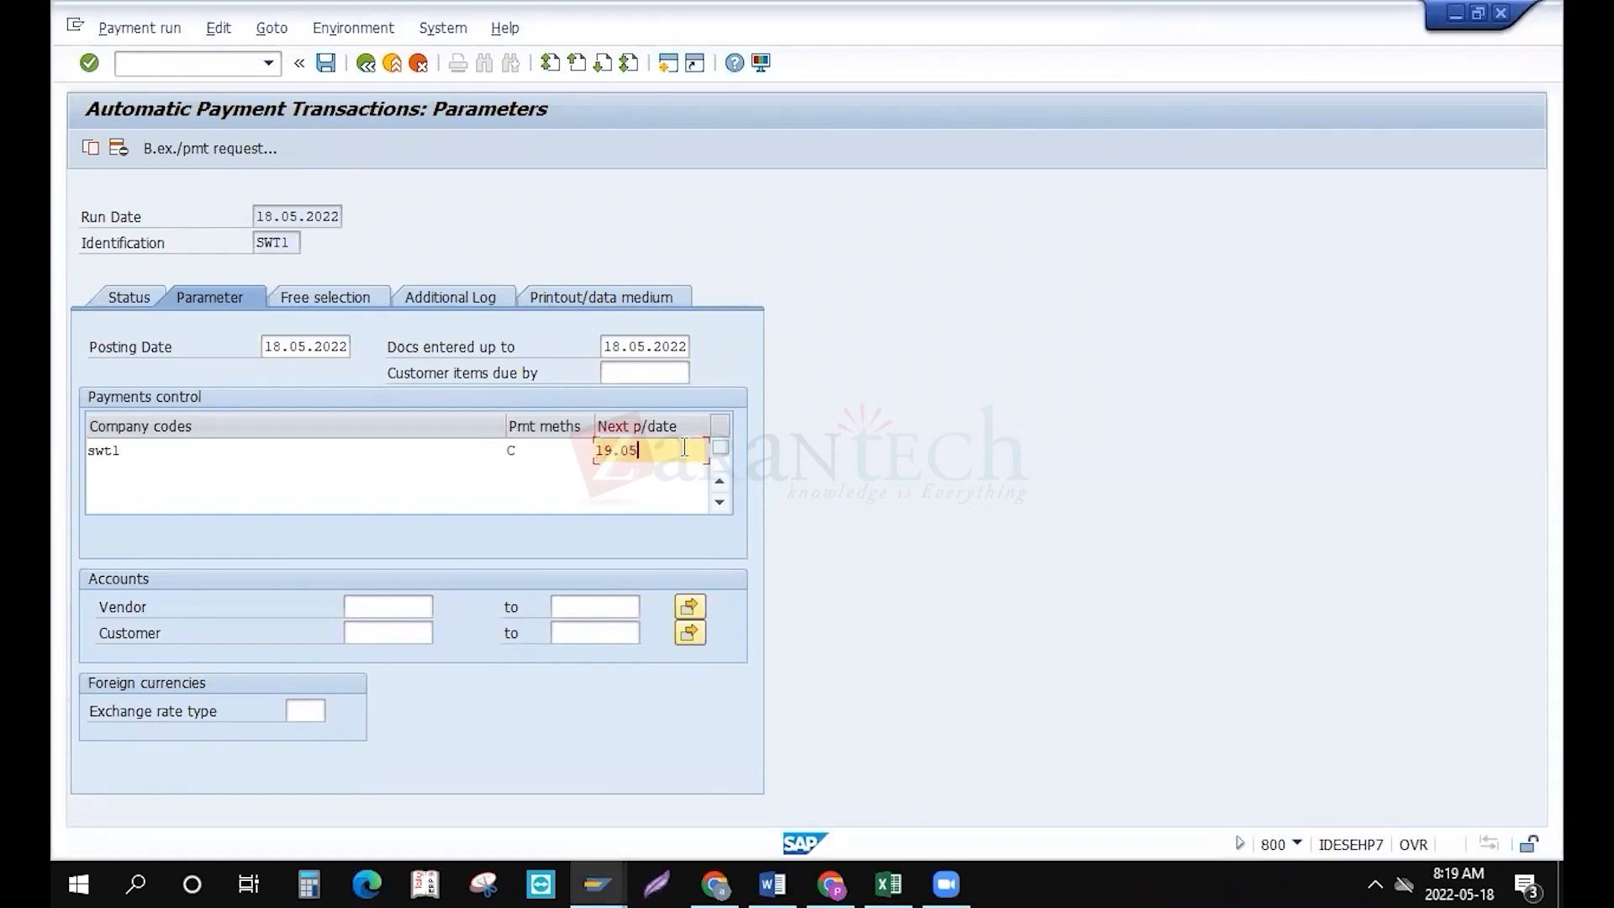
pyautogui.write('.2022')
# Set the vendor account range of the payment run from 0 to ZZZZZZZZZZ
pyautogui.click(384, 607)
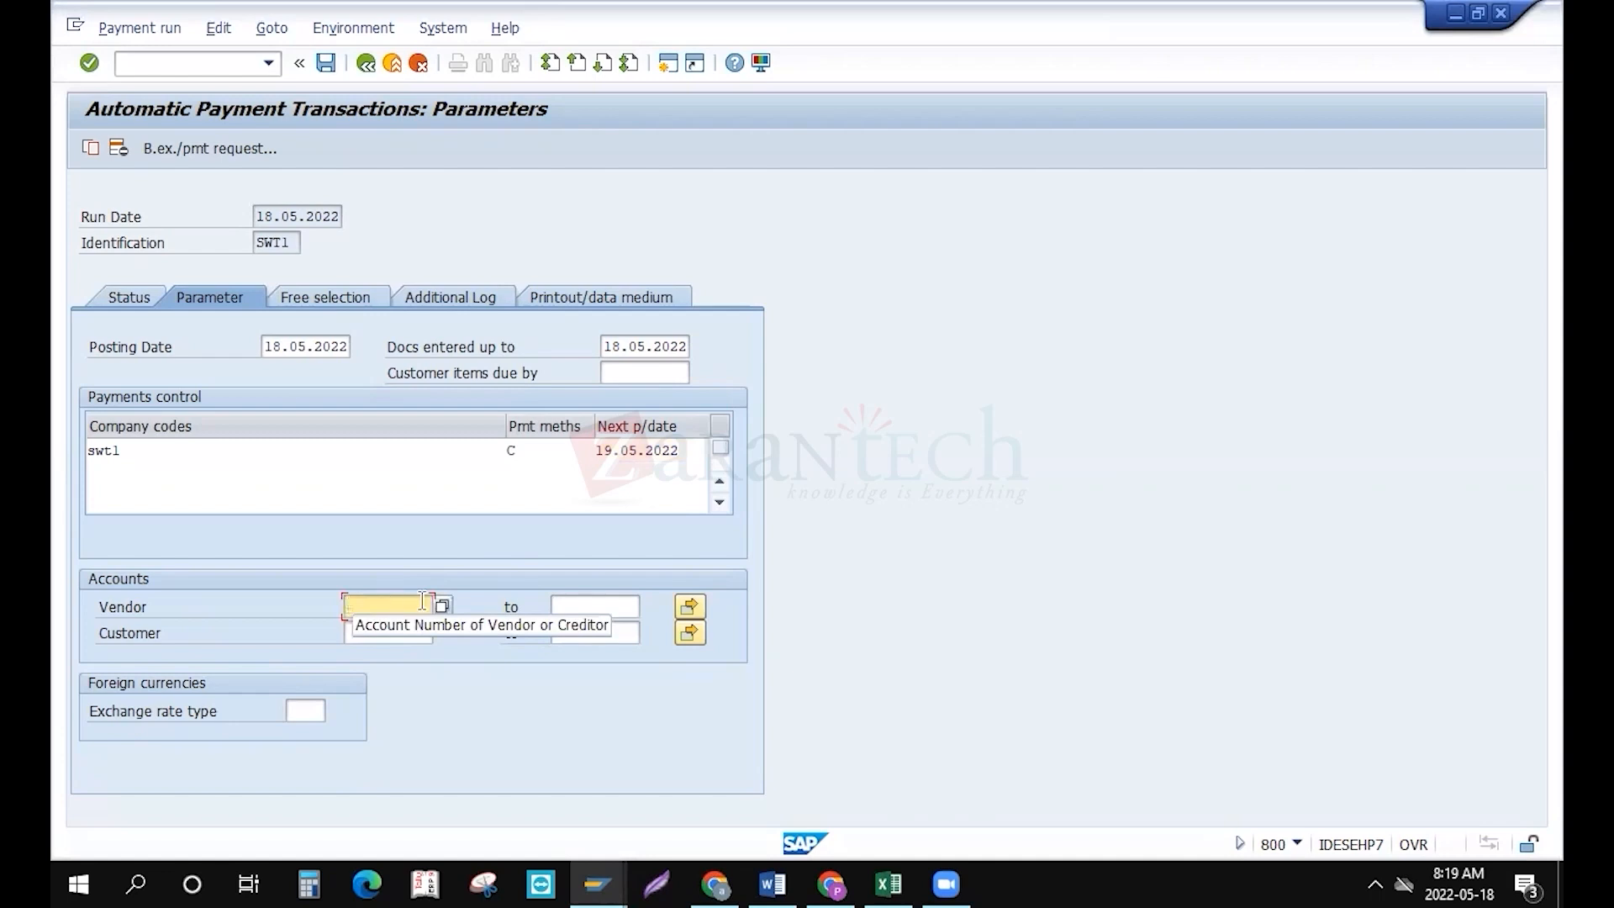
pyautogui.write('0')
pyautogui.press('Tab')
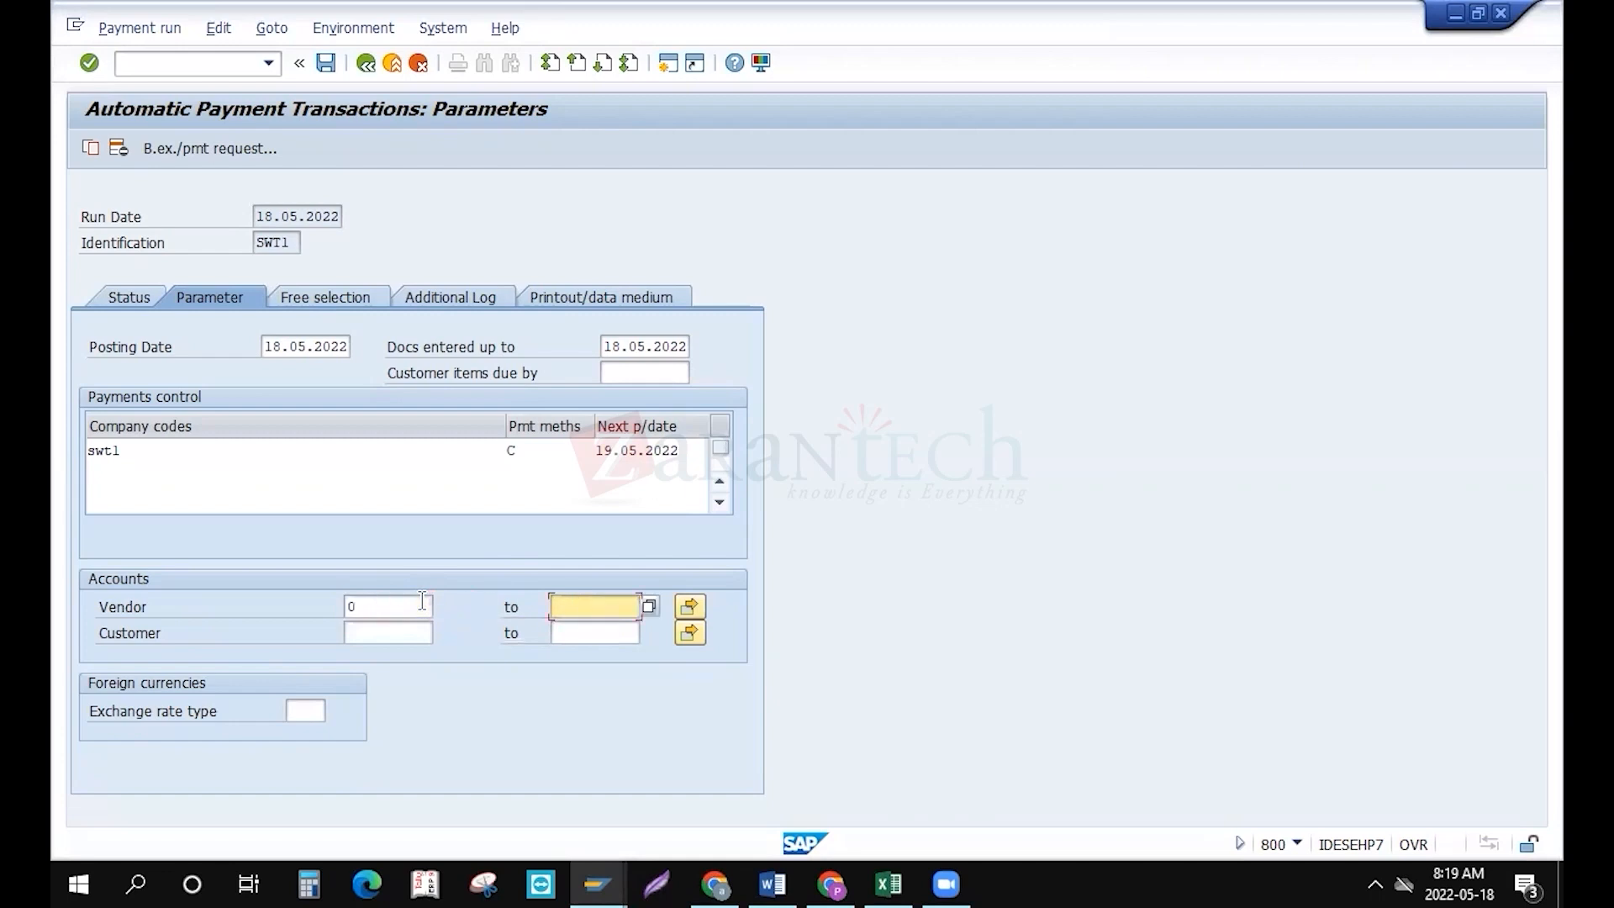
pyautogui.write('zzzz')
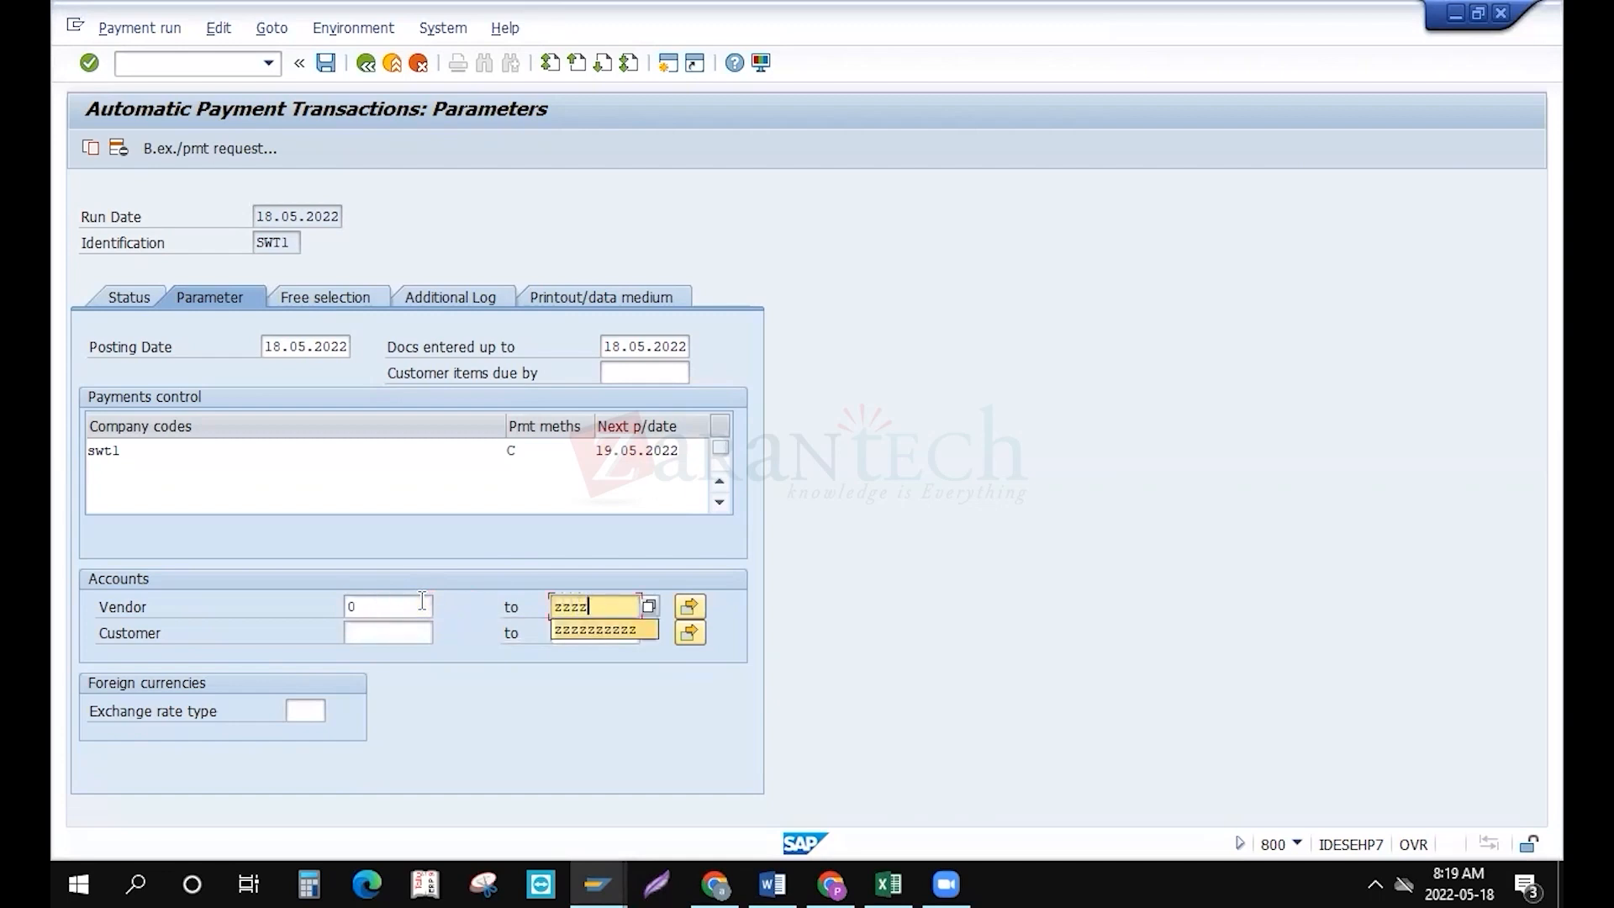
pyautogui.press('Tab')
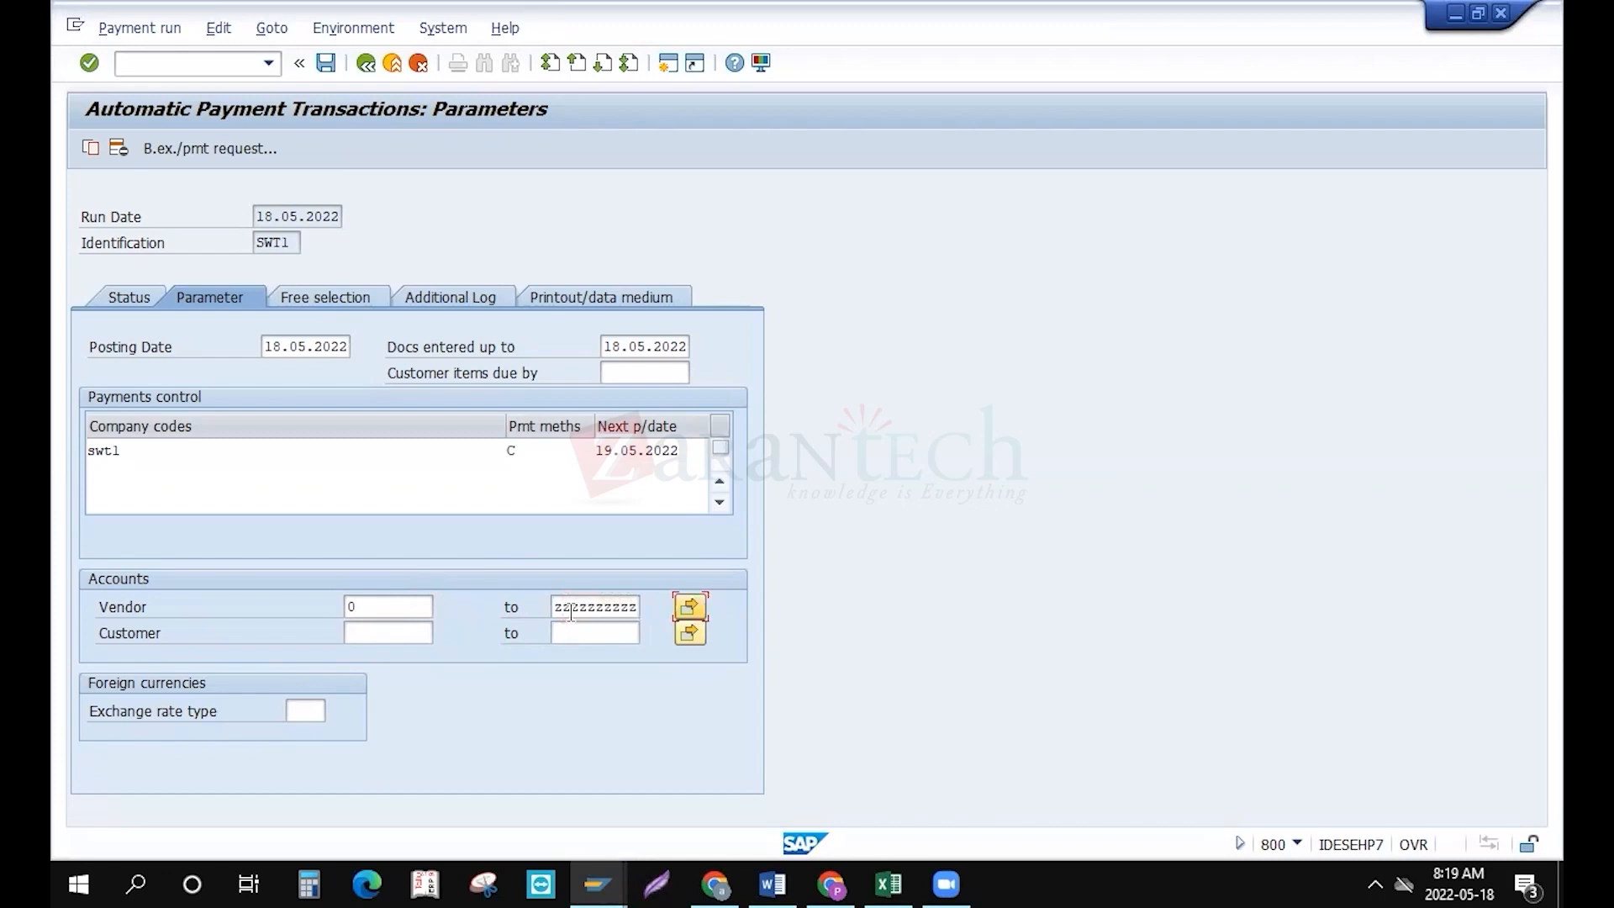
# Try to add vendors 101 and 102 as single values to the payment run's vendor selection
pyautogui.click(691, 606)
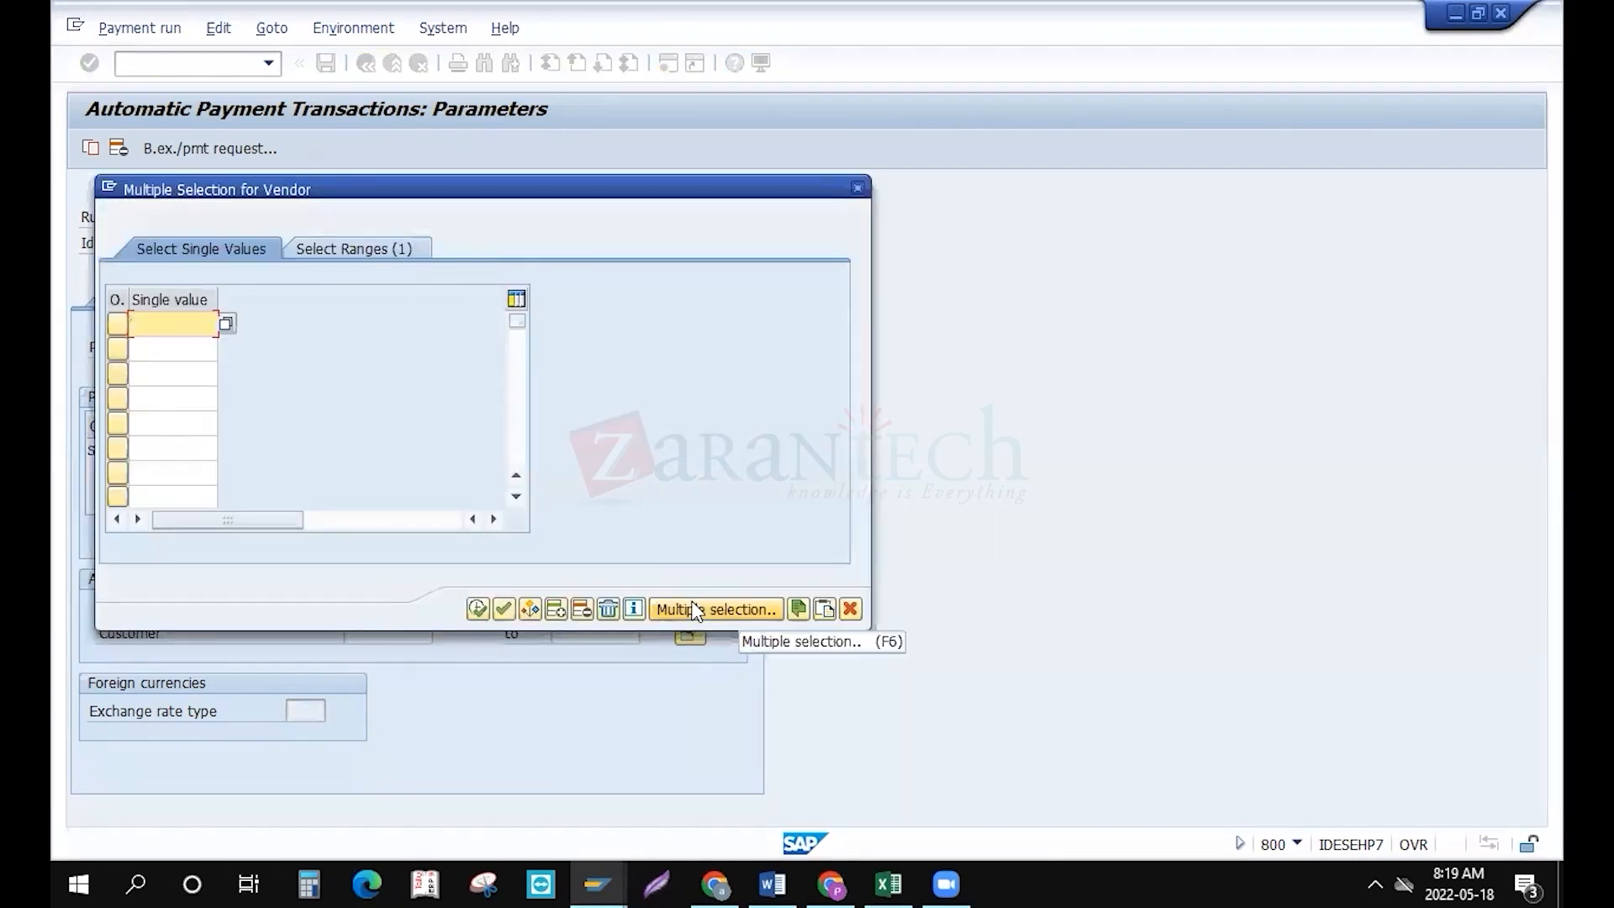
pyautogui.write('101')
pyautogui.click(183, 343)
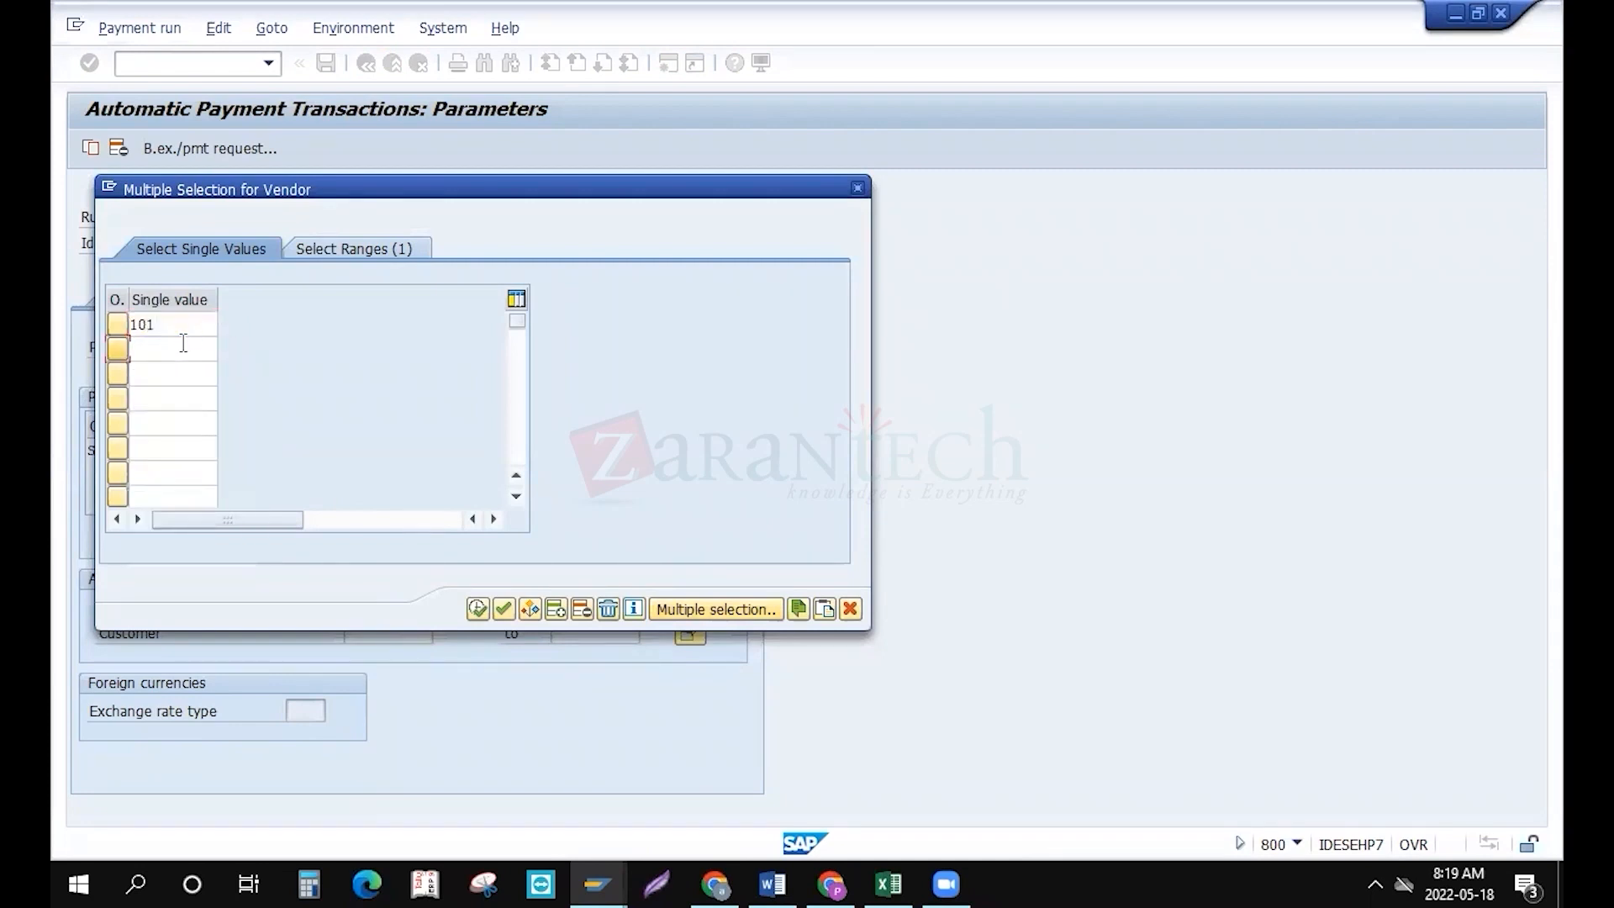
pyautogui.write('102')
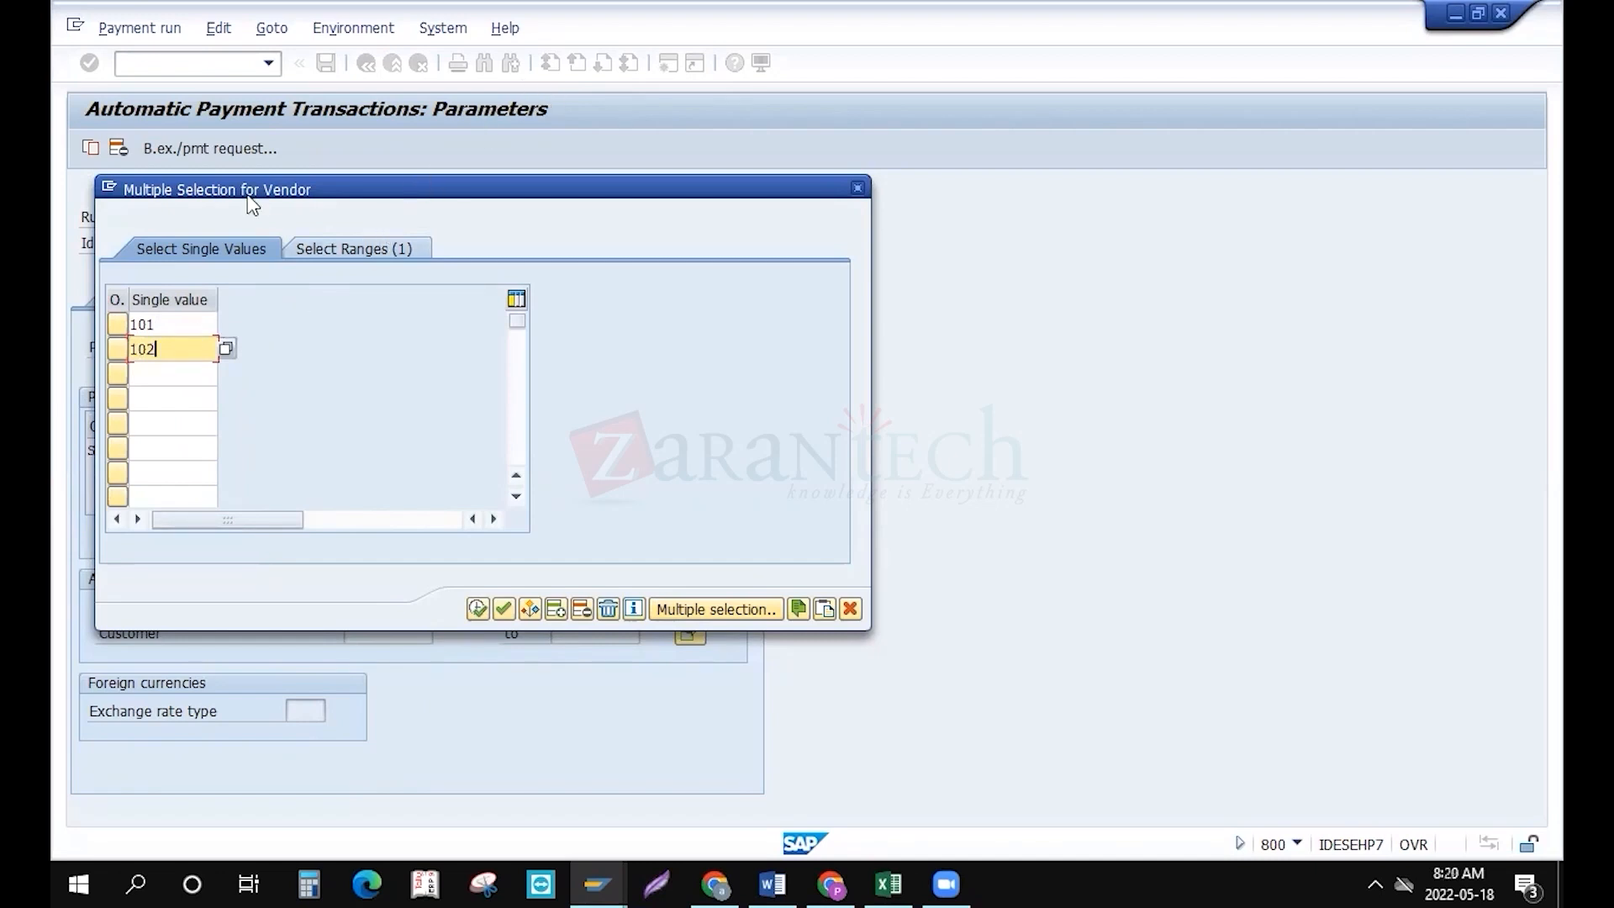
pyautogui.click(477, 608)
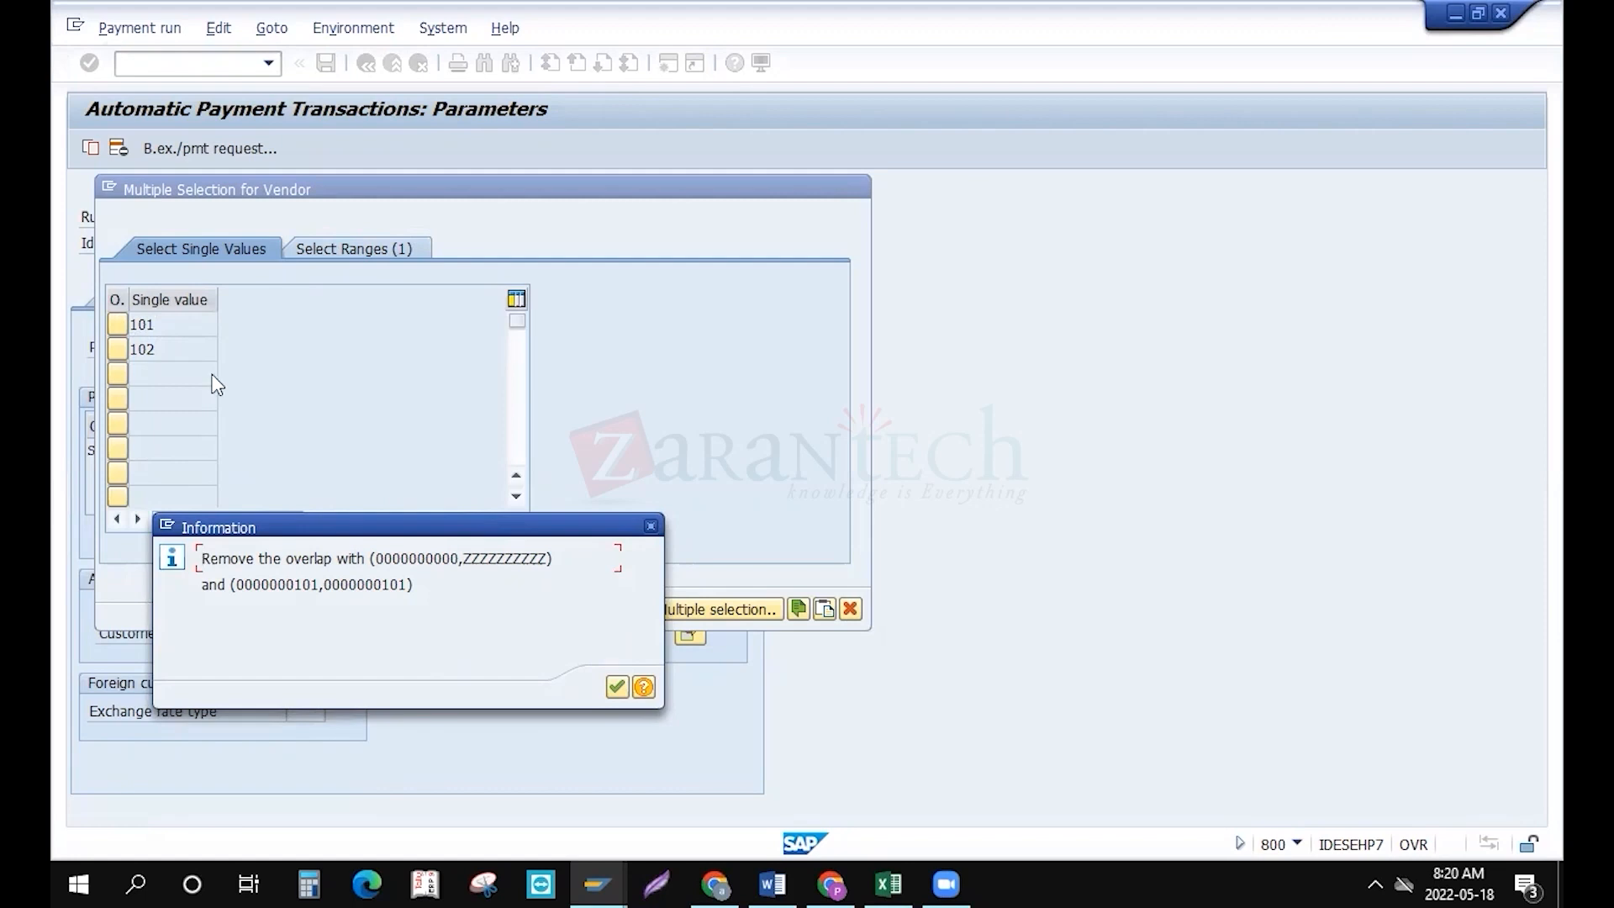
pyautogui.click(652, 528)
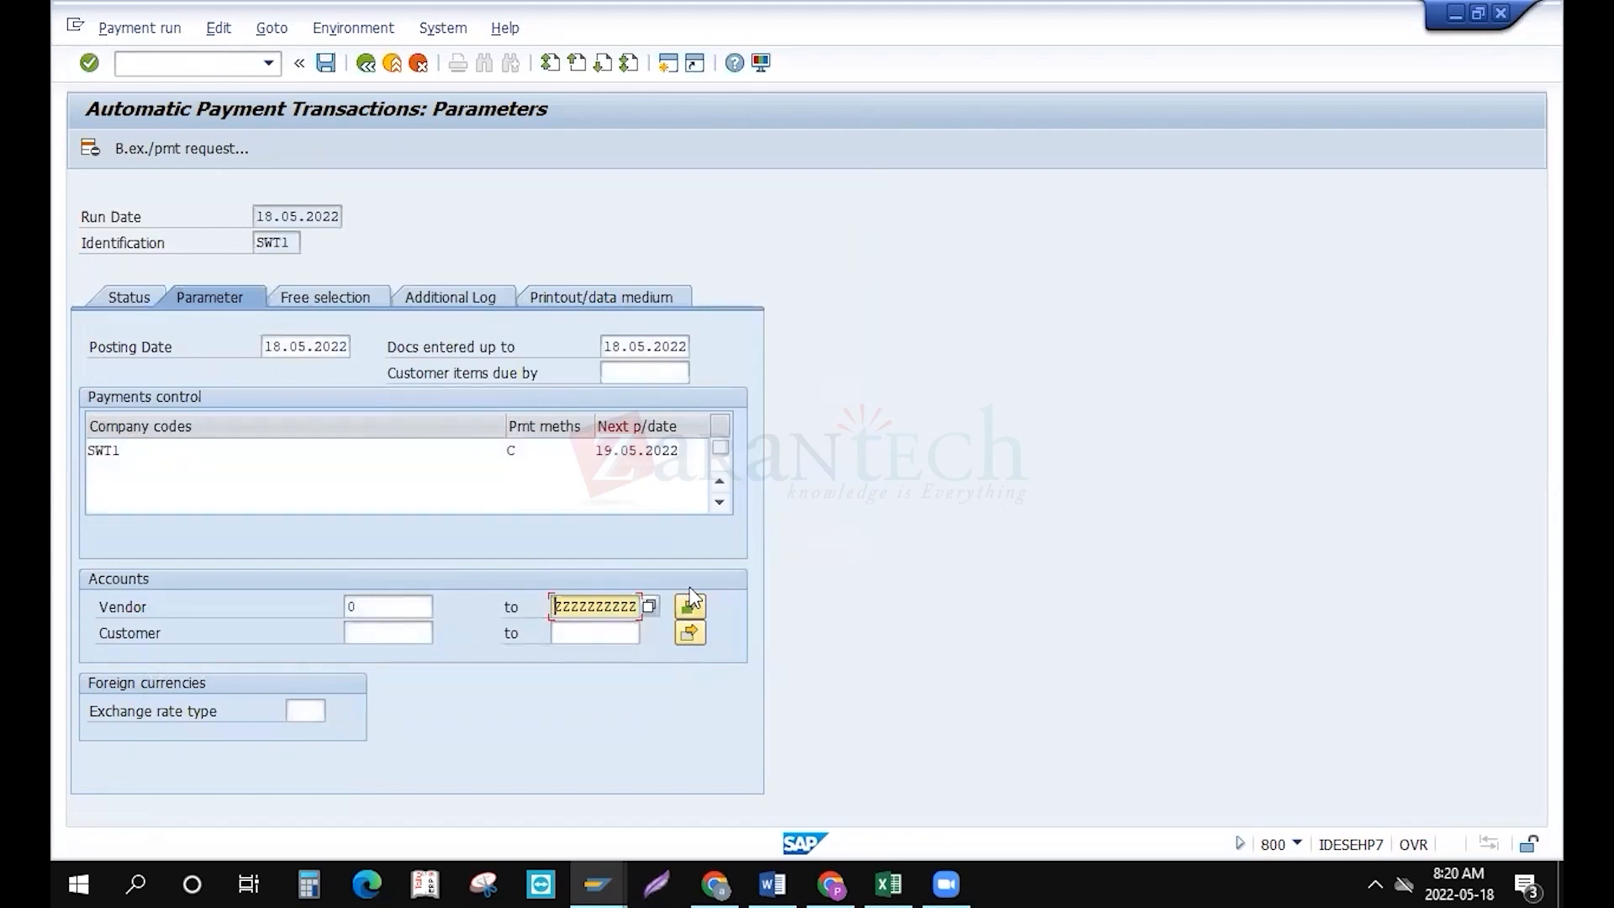
# Remove the single values 101 and 102 from the payment run's vendor selection and apply the selection
pyautogui.click(691, 611)
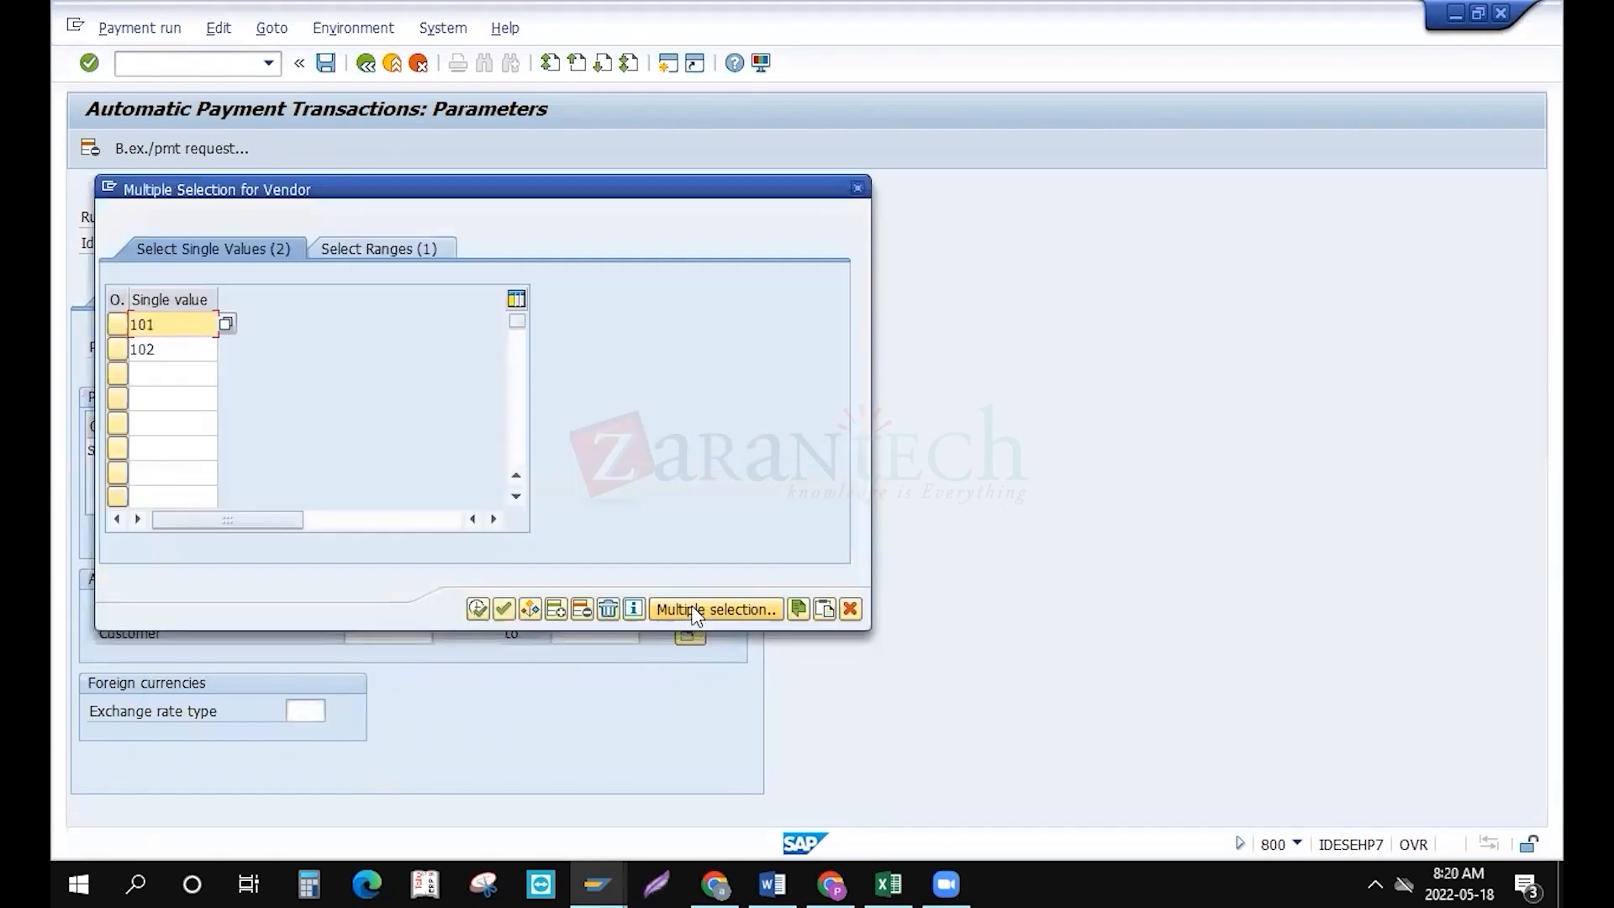
pyautogui.press('Delete')
pyautogui.press('Delete')
pyautogui.press('Delete')
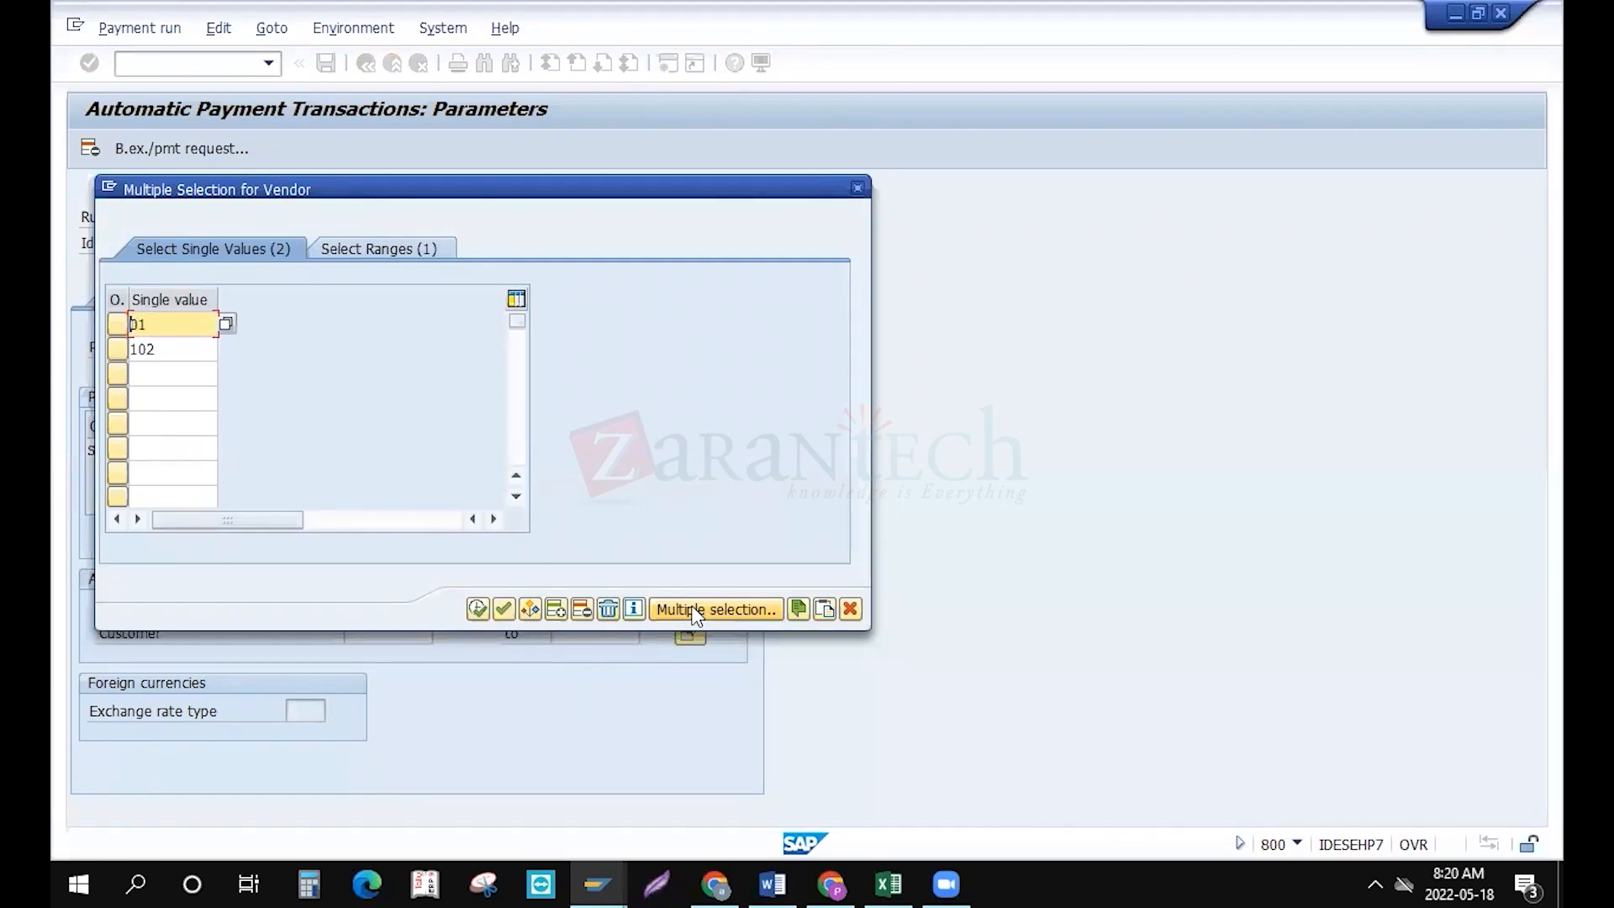
pyautogui.press('Down')
pyautogui.press('Delete')
pyautogui.press('Delete')
pyautogui.press('Delete')
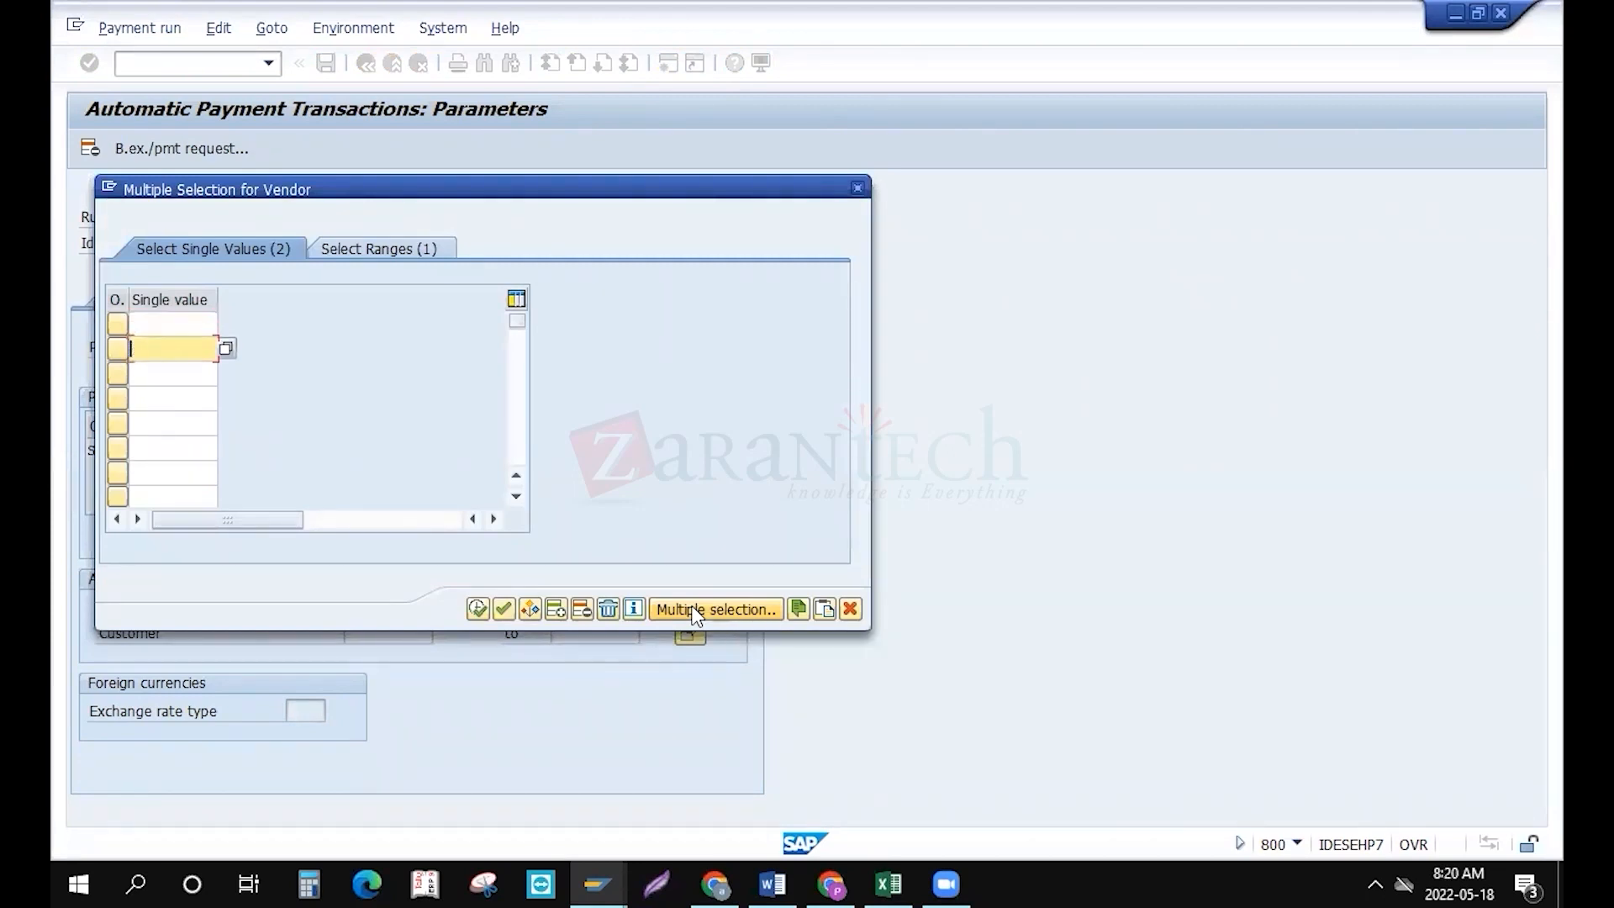
pyautogui.click(491, 621)
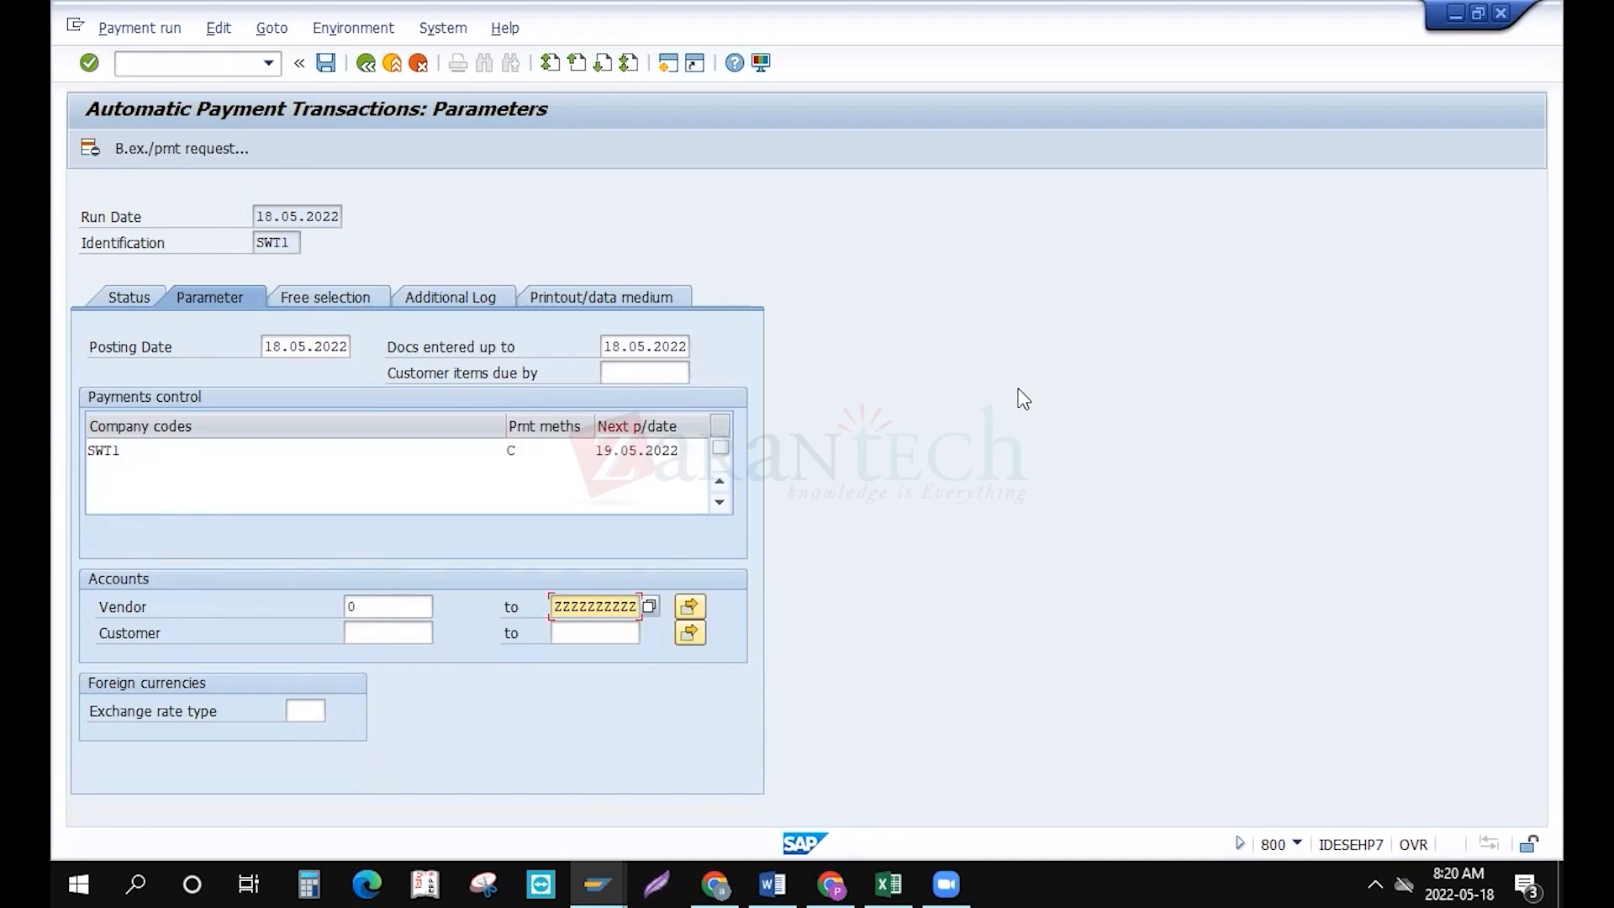
# Examine the range and single-value entries in the multiple selection for the payment run's vendors
pyautogui.click(381, 606)
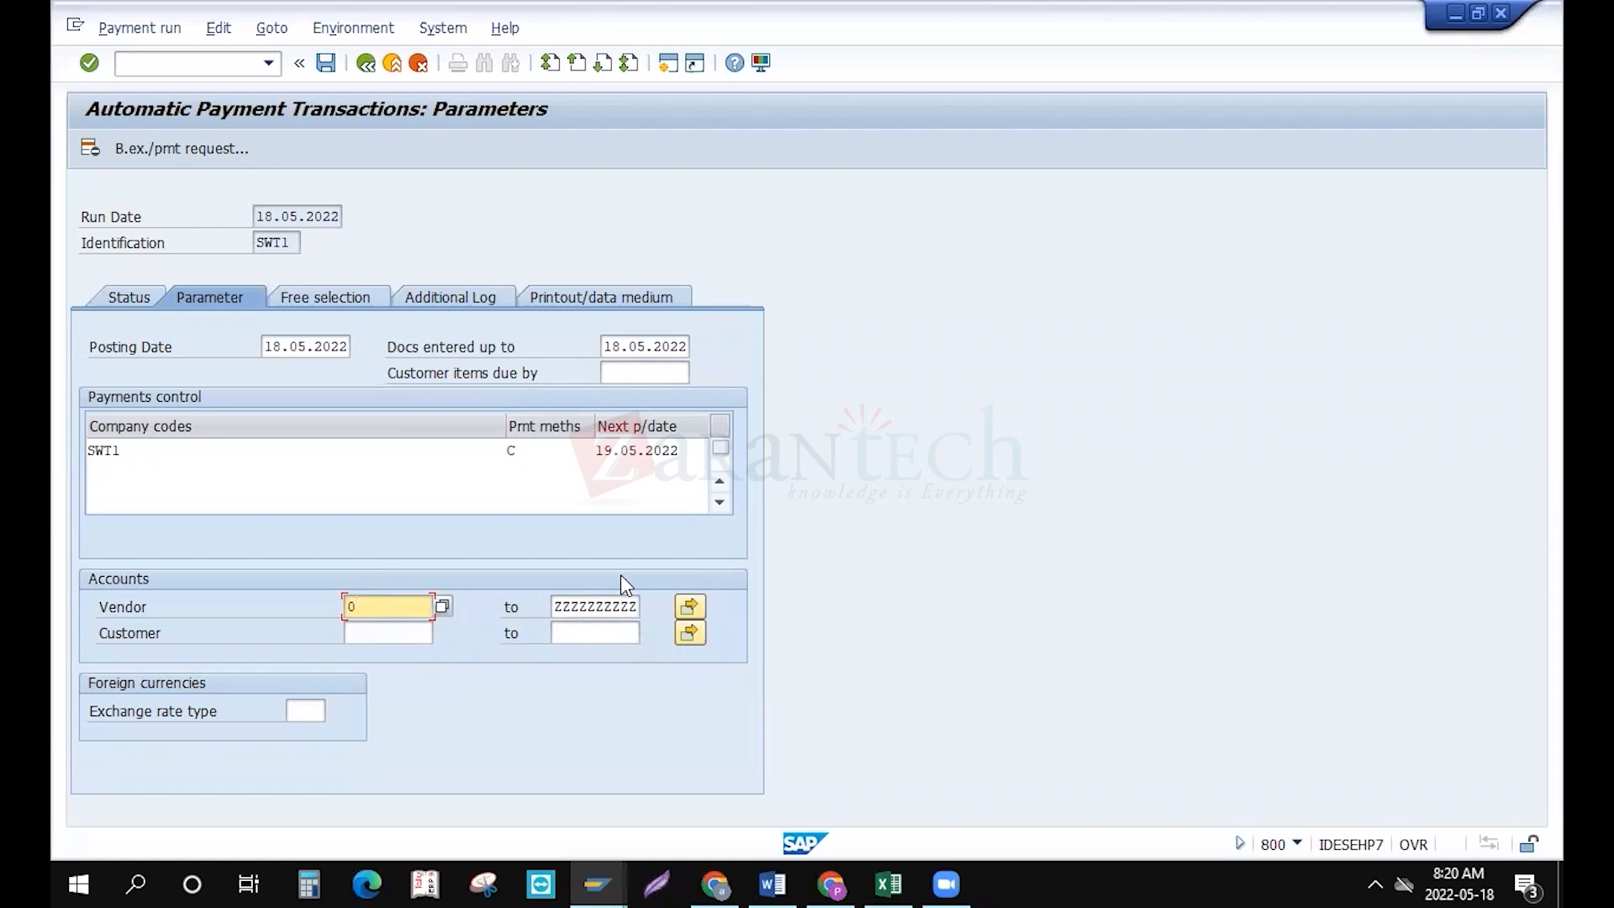
pyautogui.click(689, 606)
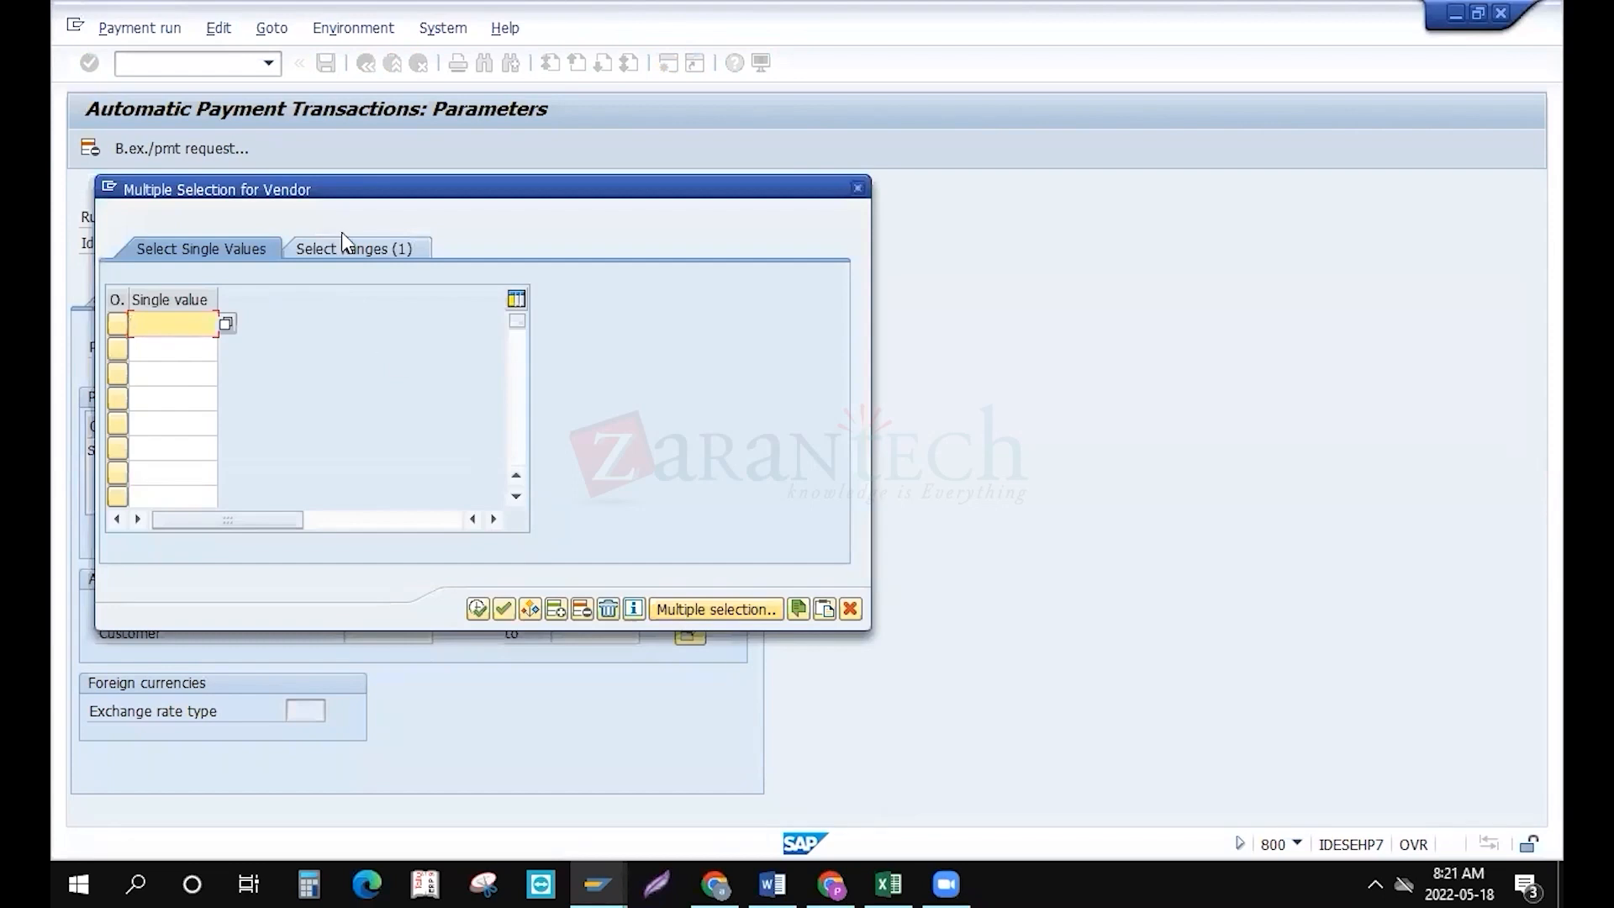
pyautogui.click(342, 261)
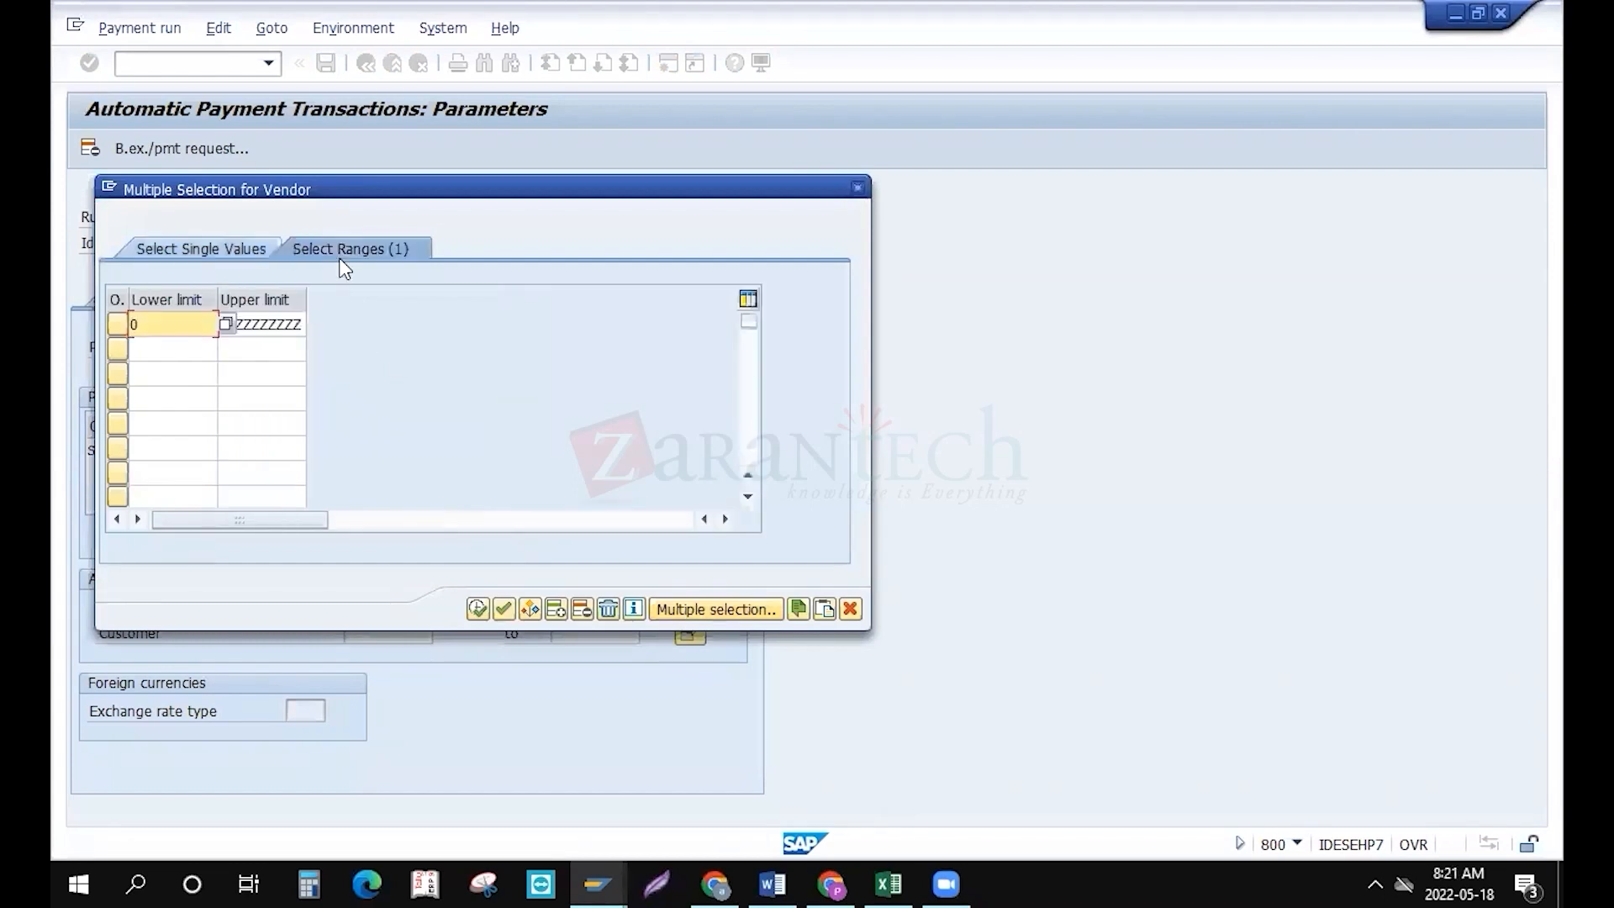
pyautogui.click(186, 350)
pyautogui.click(268, 345)
pyautogui.click(185, 349)
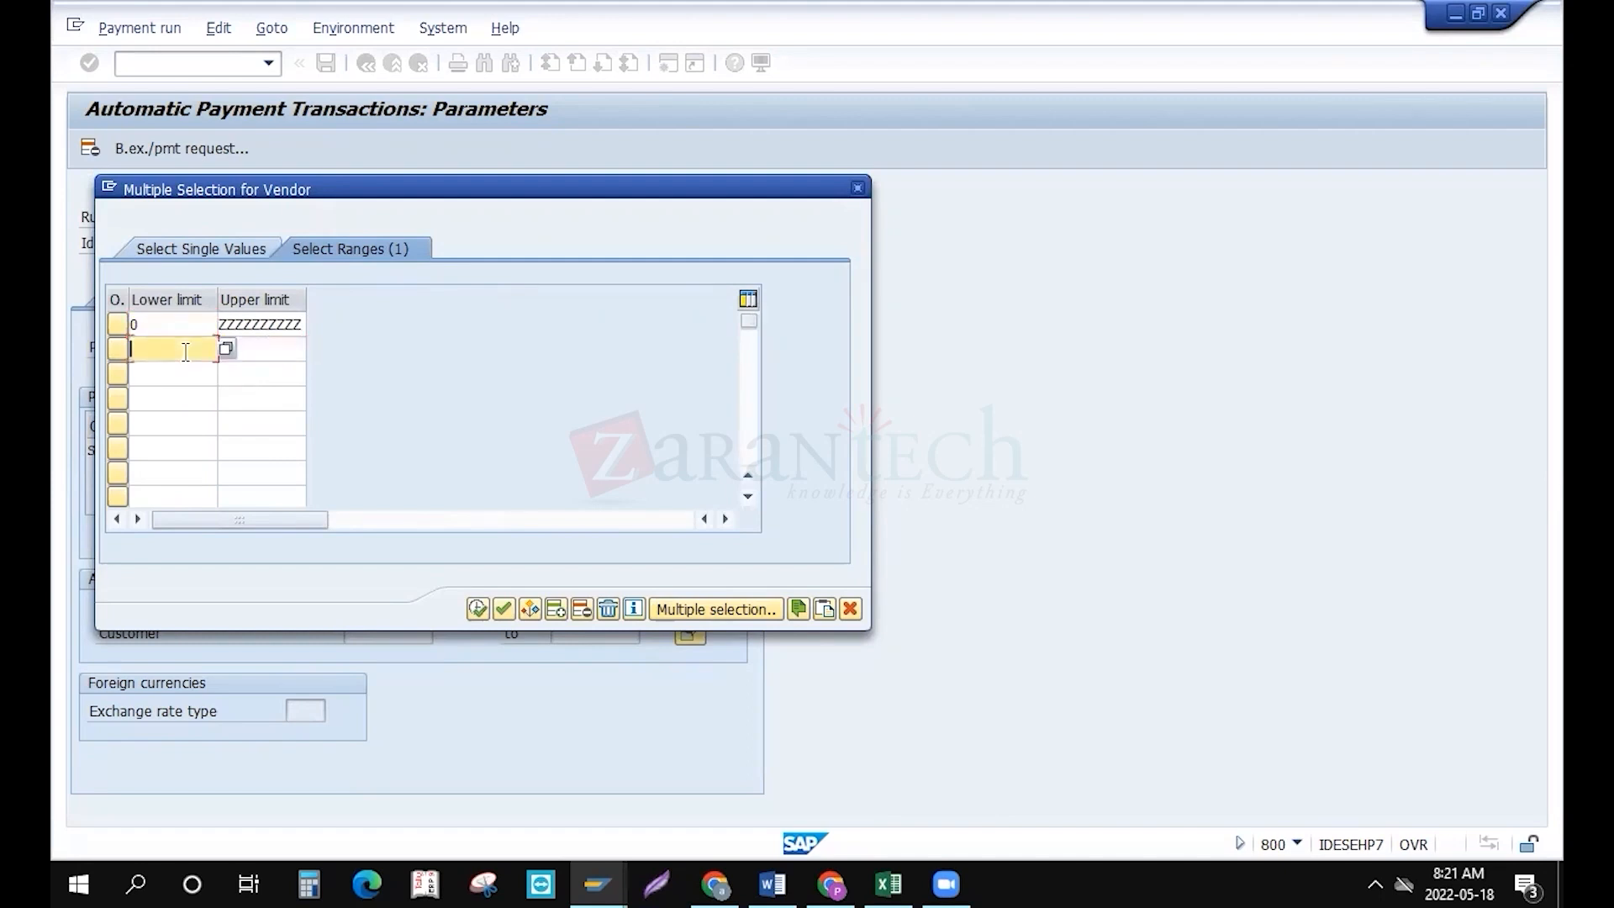
pyautogui.click(240, 364)
pyautogui.click(216, 263)
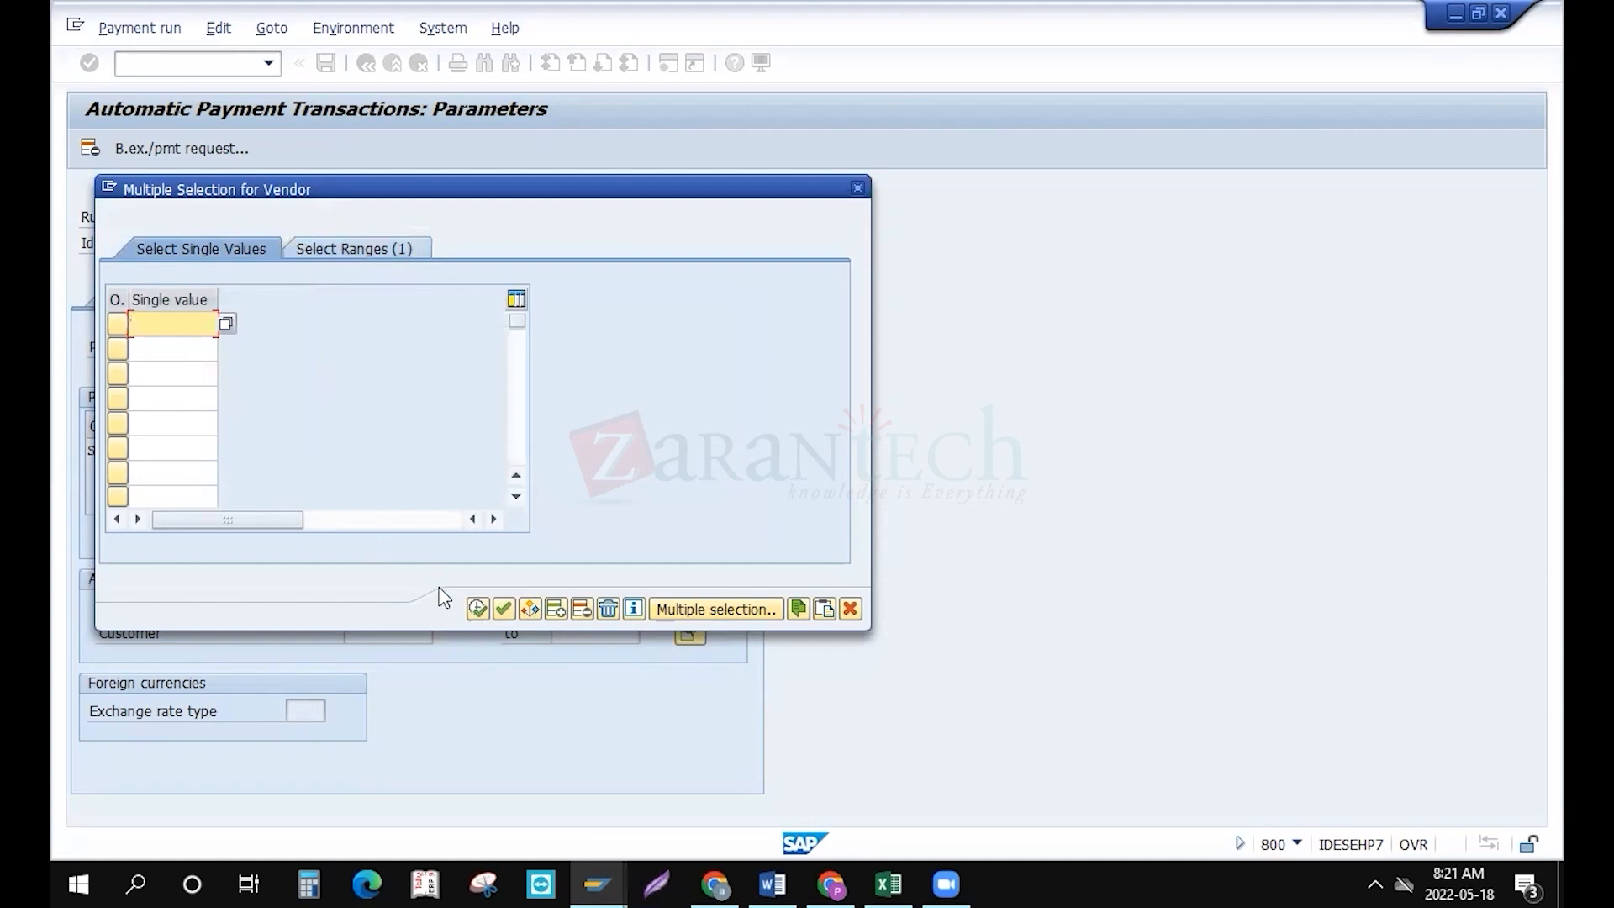
pyautogui.click(477, 609)
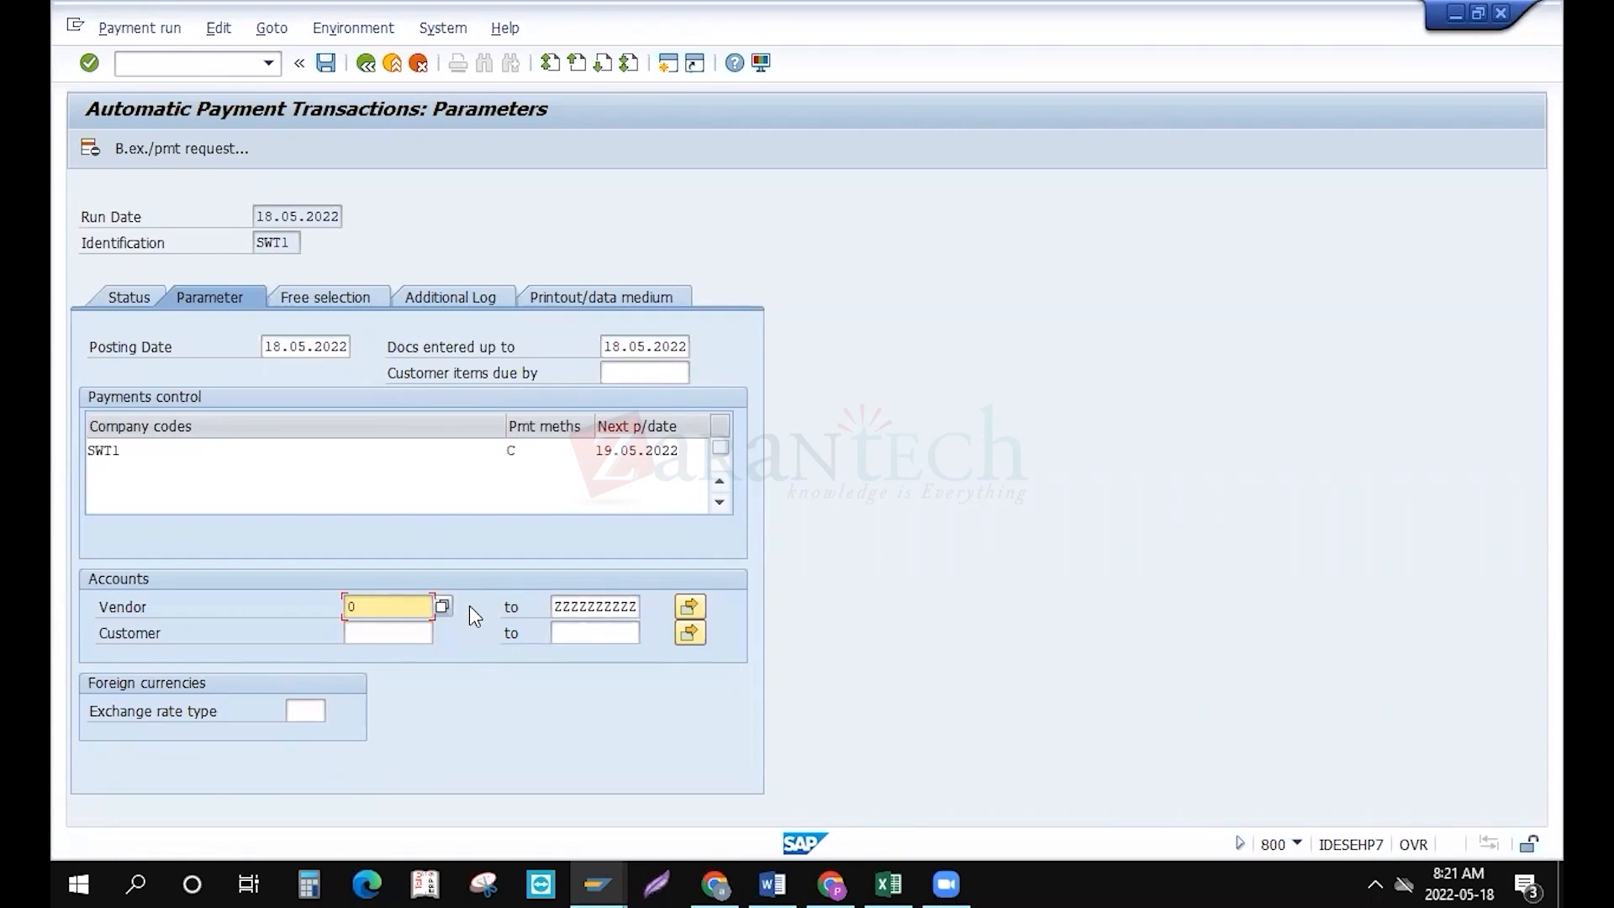
# Leave the payment run parameters, saving the entered data, and return to the run status
pyautogui.click(366, 64)
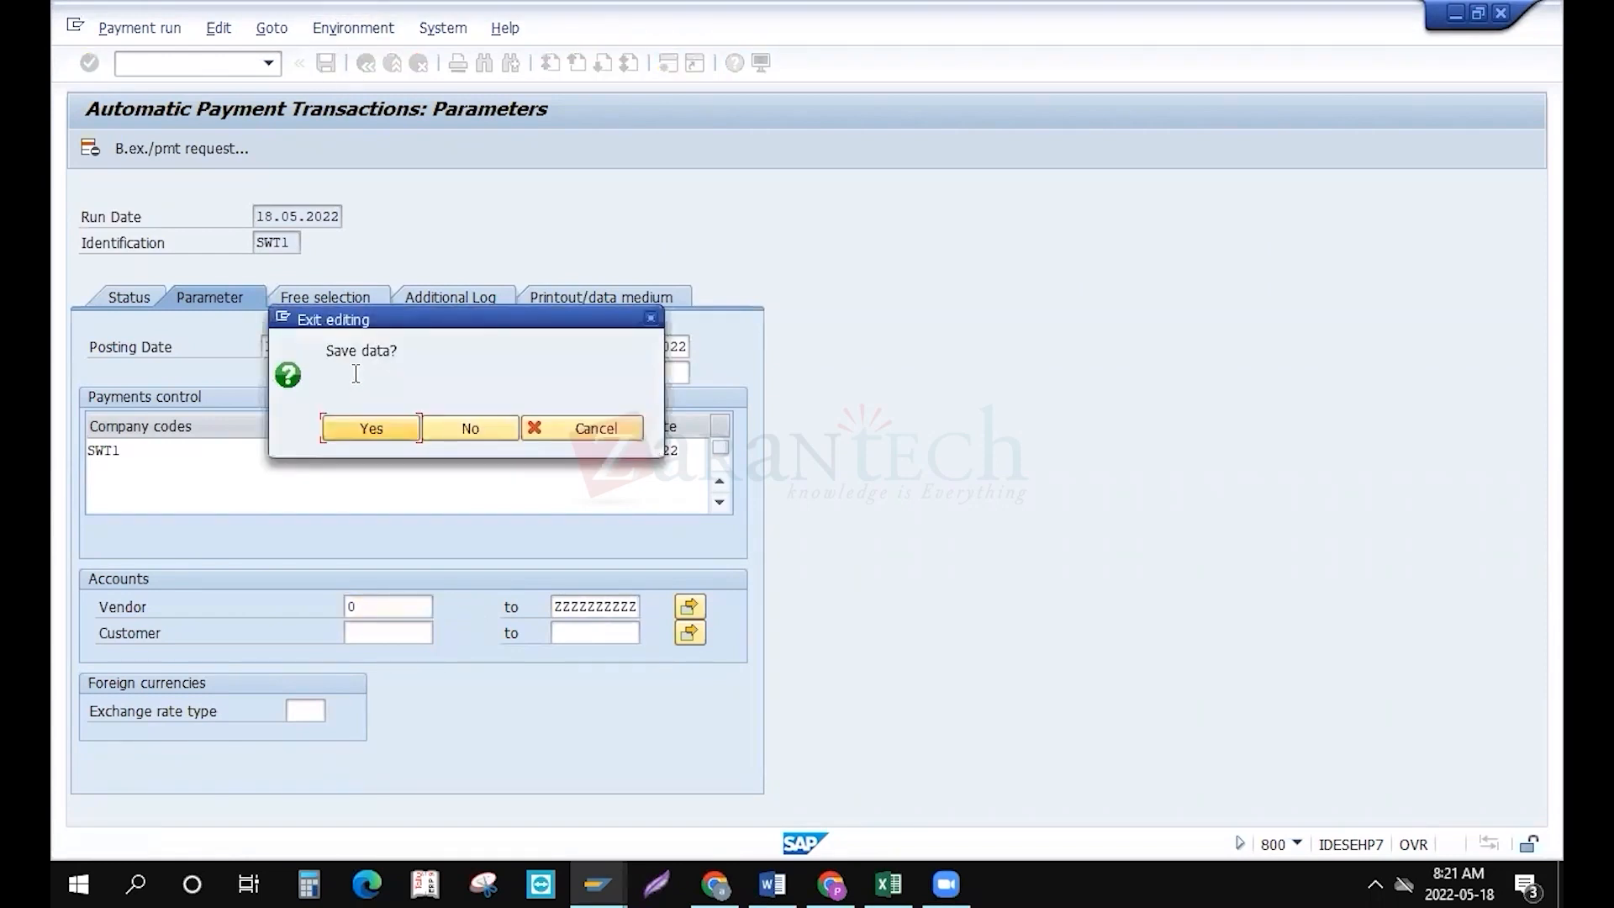
pyautogui.click(357, 428)
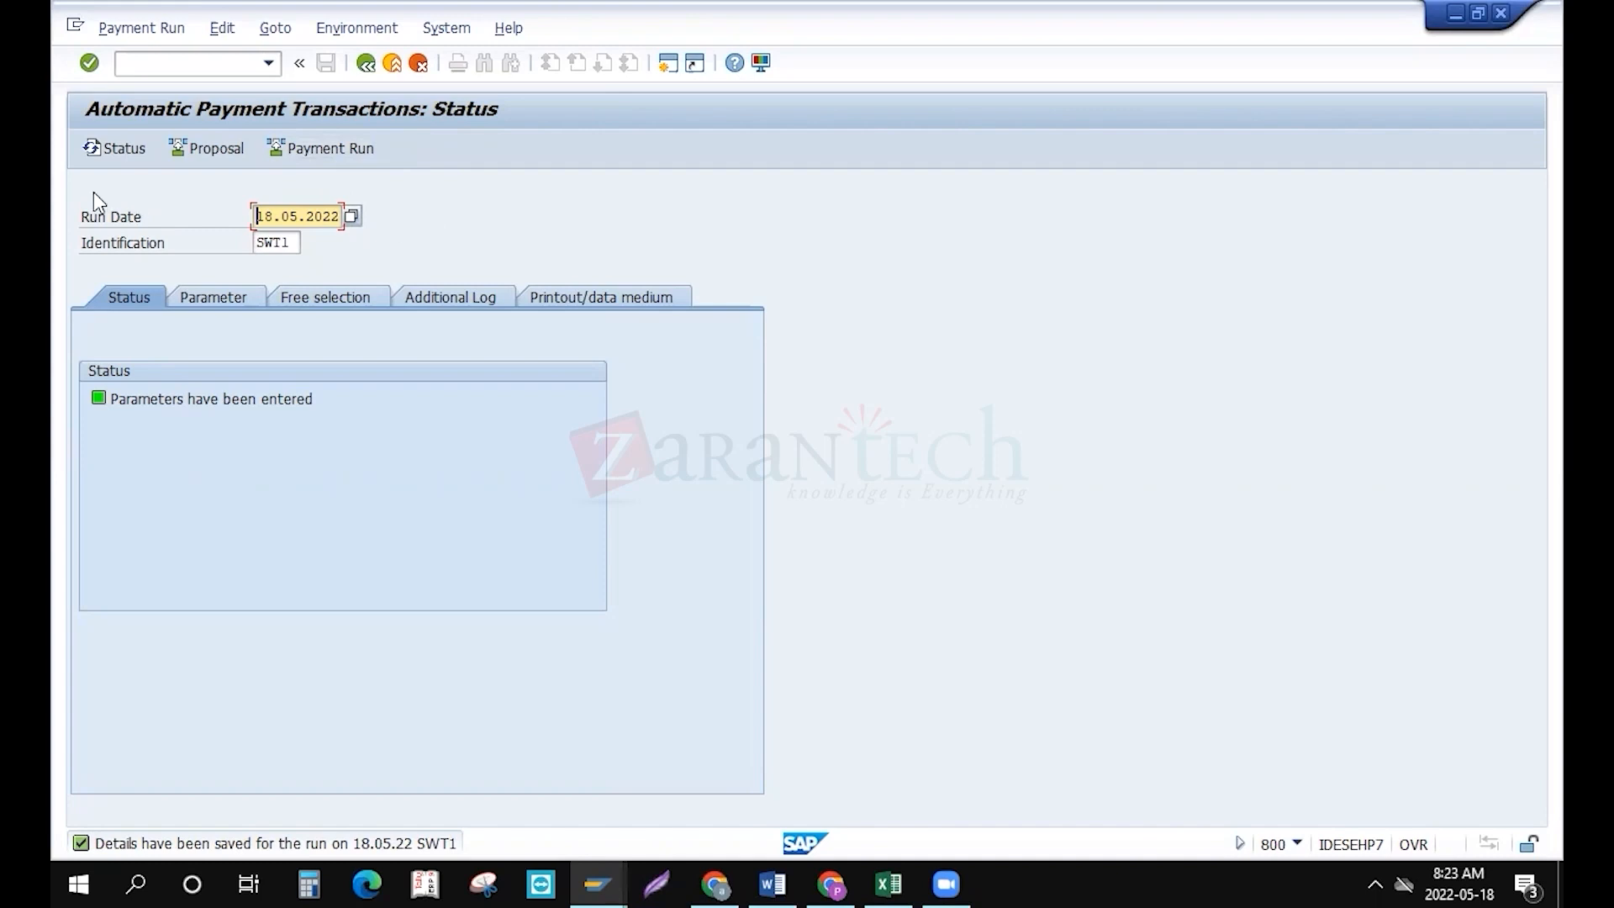
# Schedule the payment proposal with start date 17.05.2022 and immediate start, and refresh the run status
pyautogui.click(190, 158)
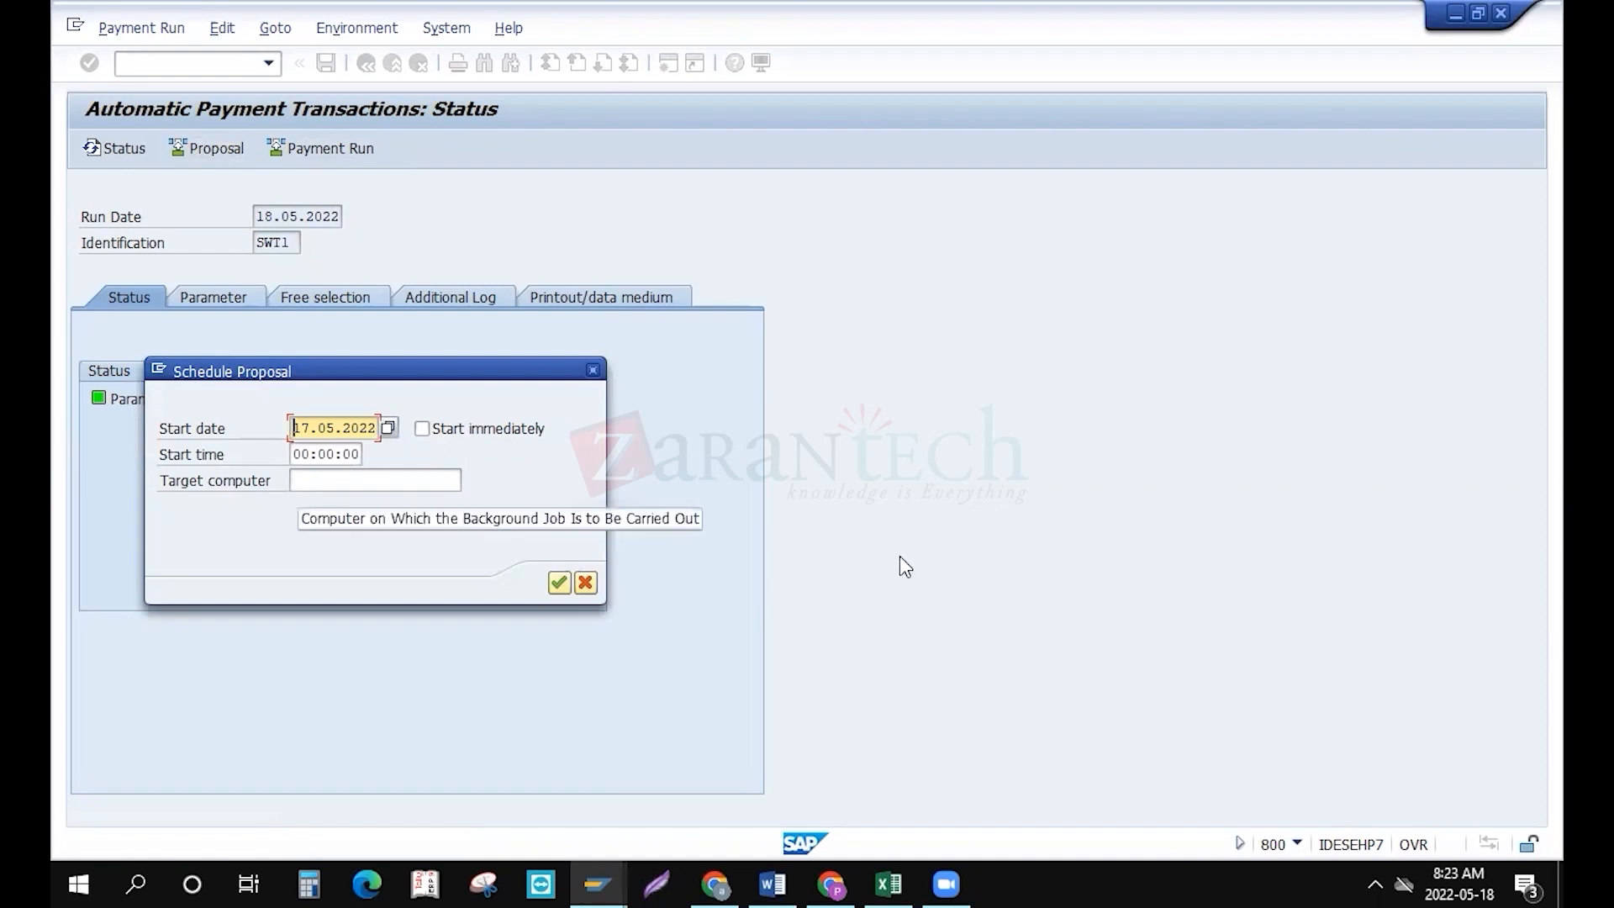
pyautogui.write('18')
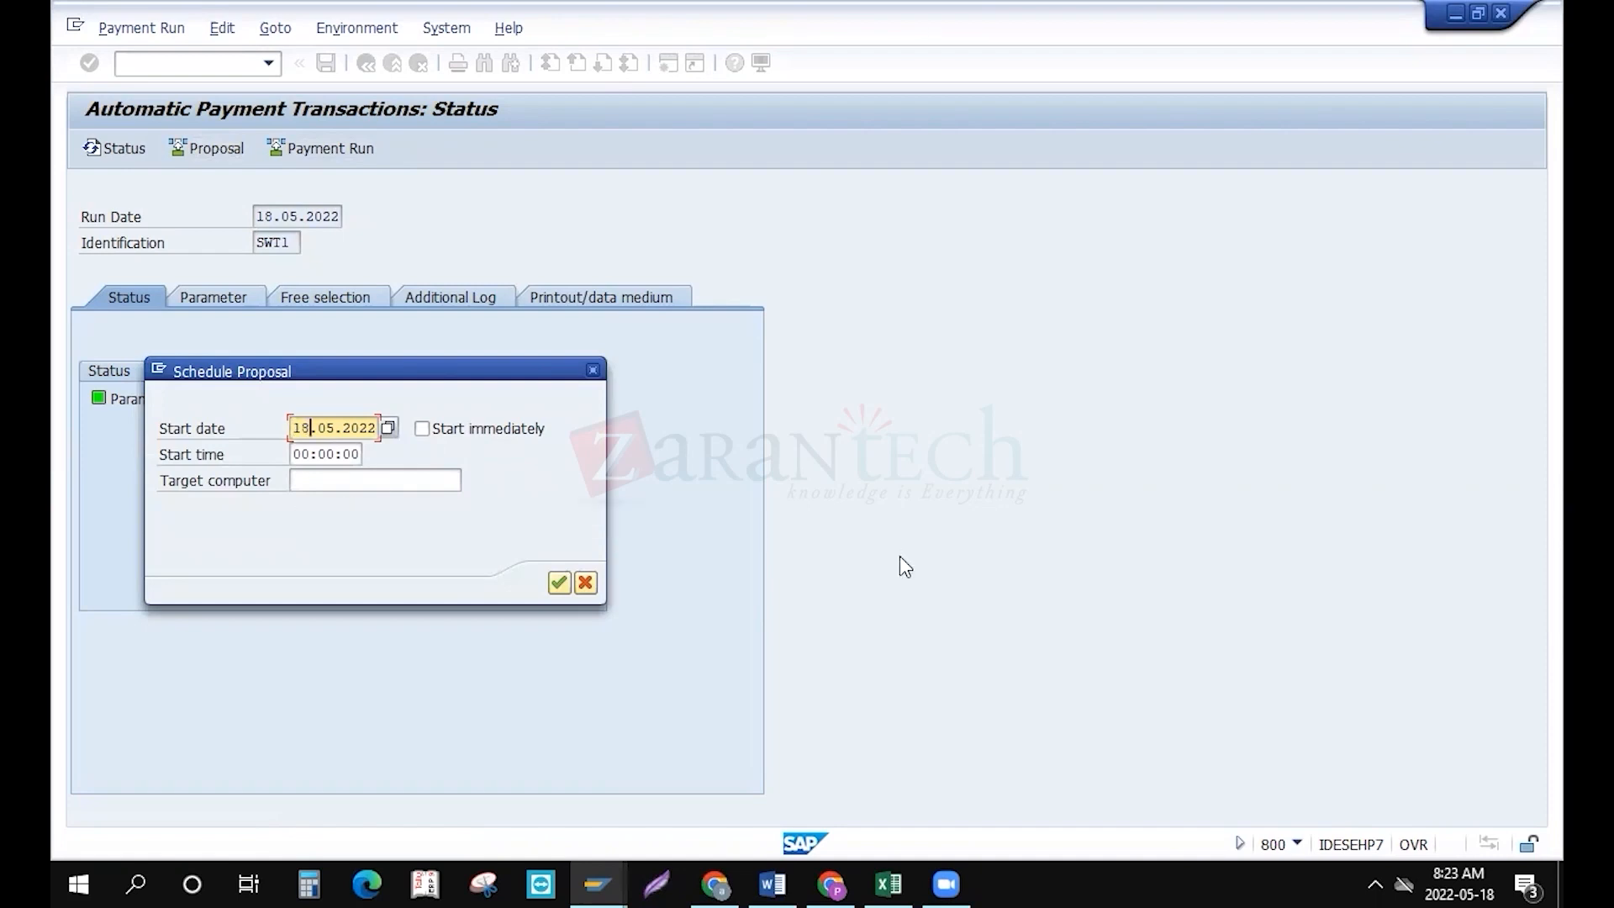
pyautogui.press('Left')
pyautogui.write('7')
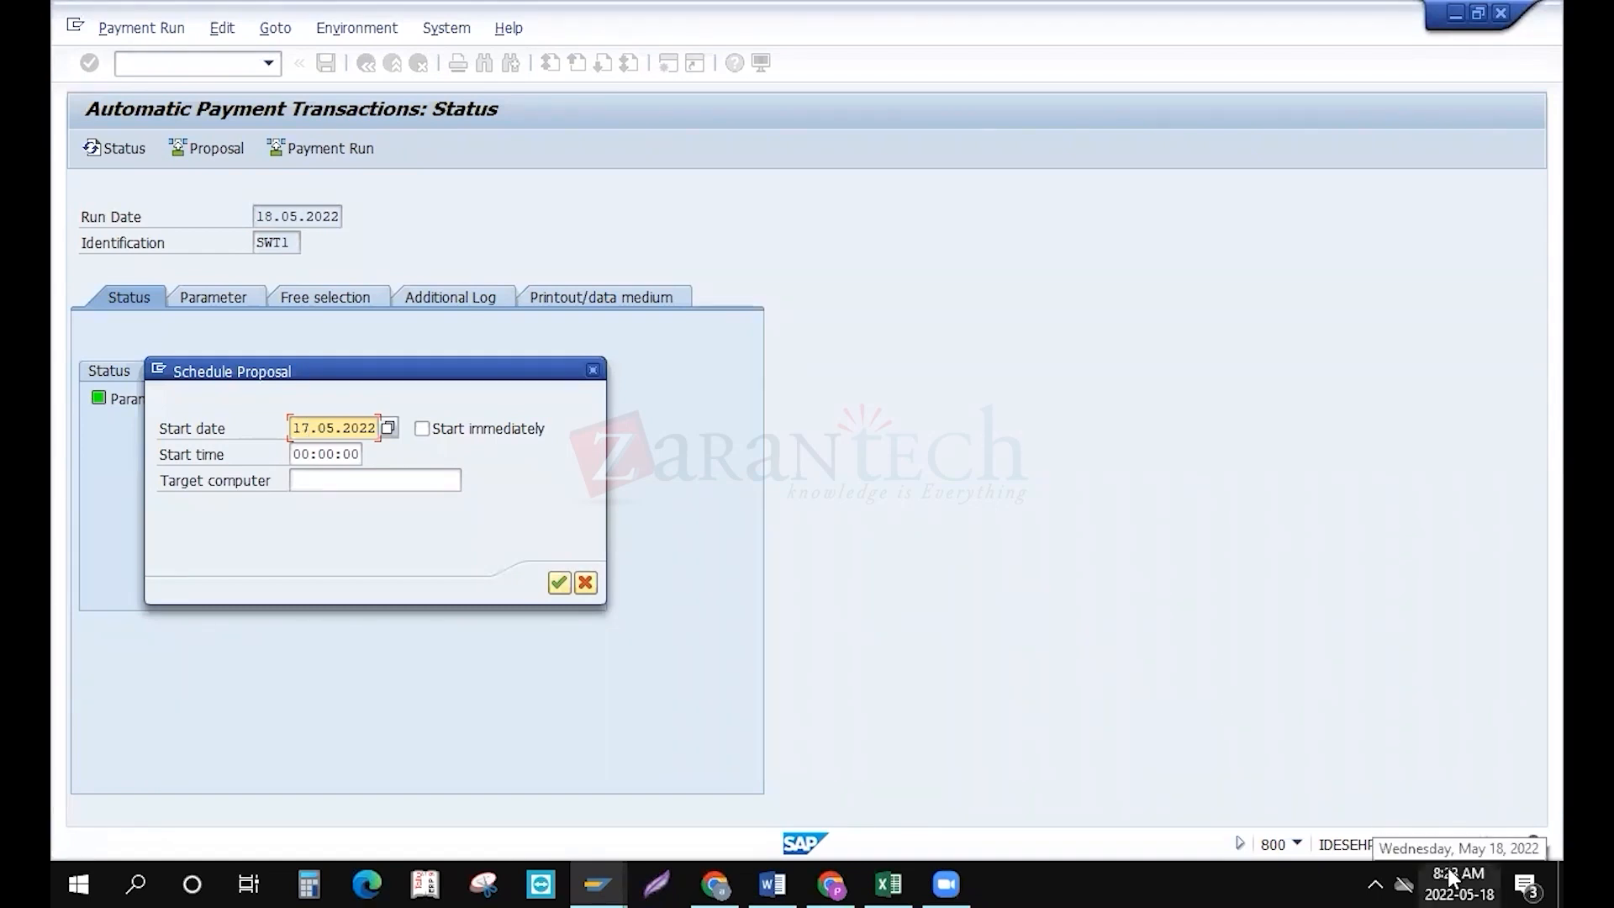
pyautogui.click(422, 428)
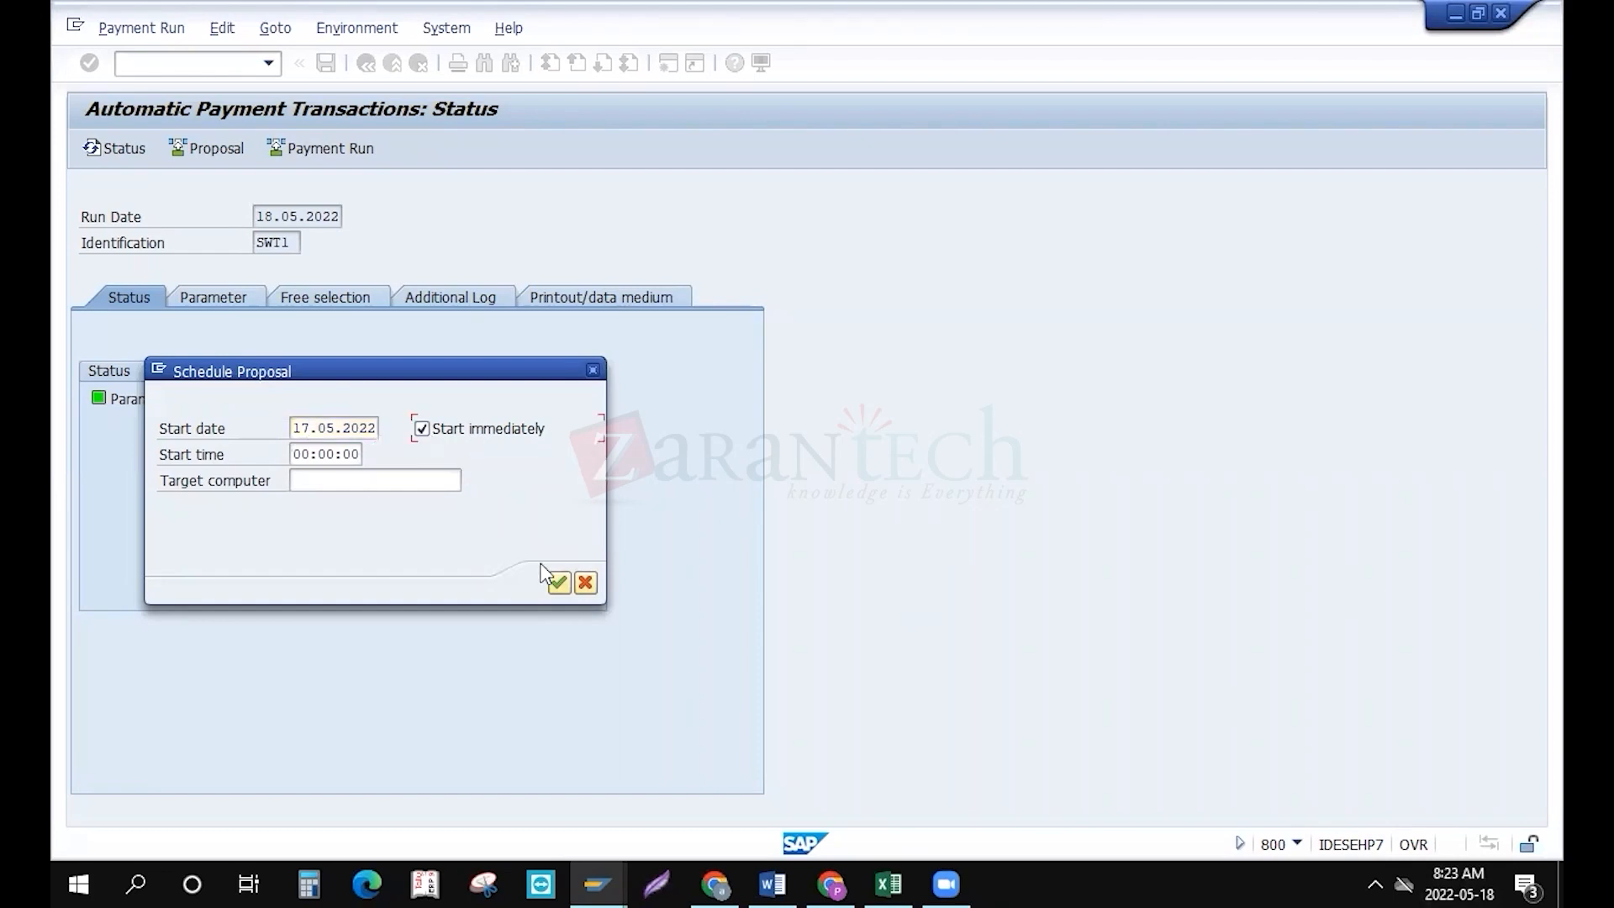
pyautogui.click(558, 582)
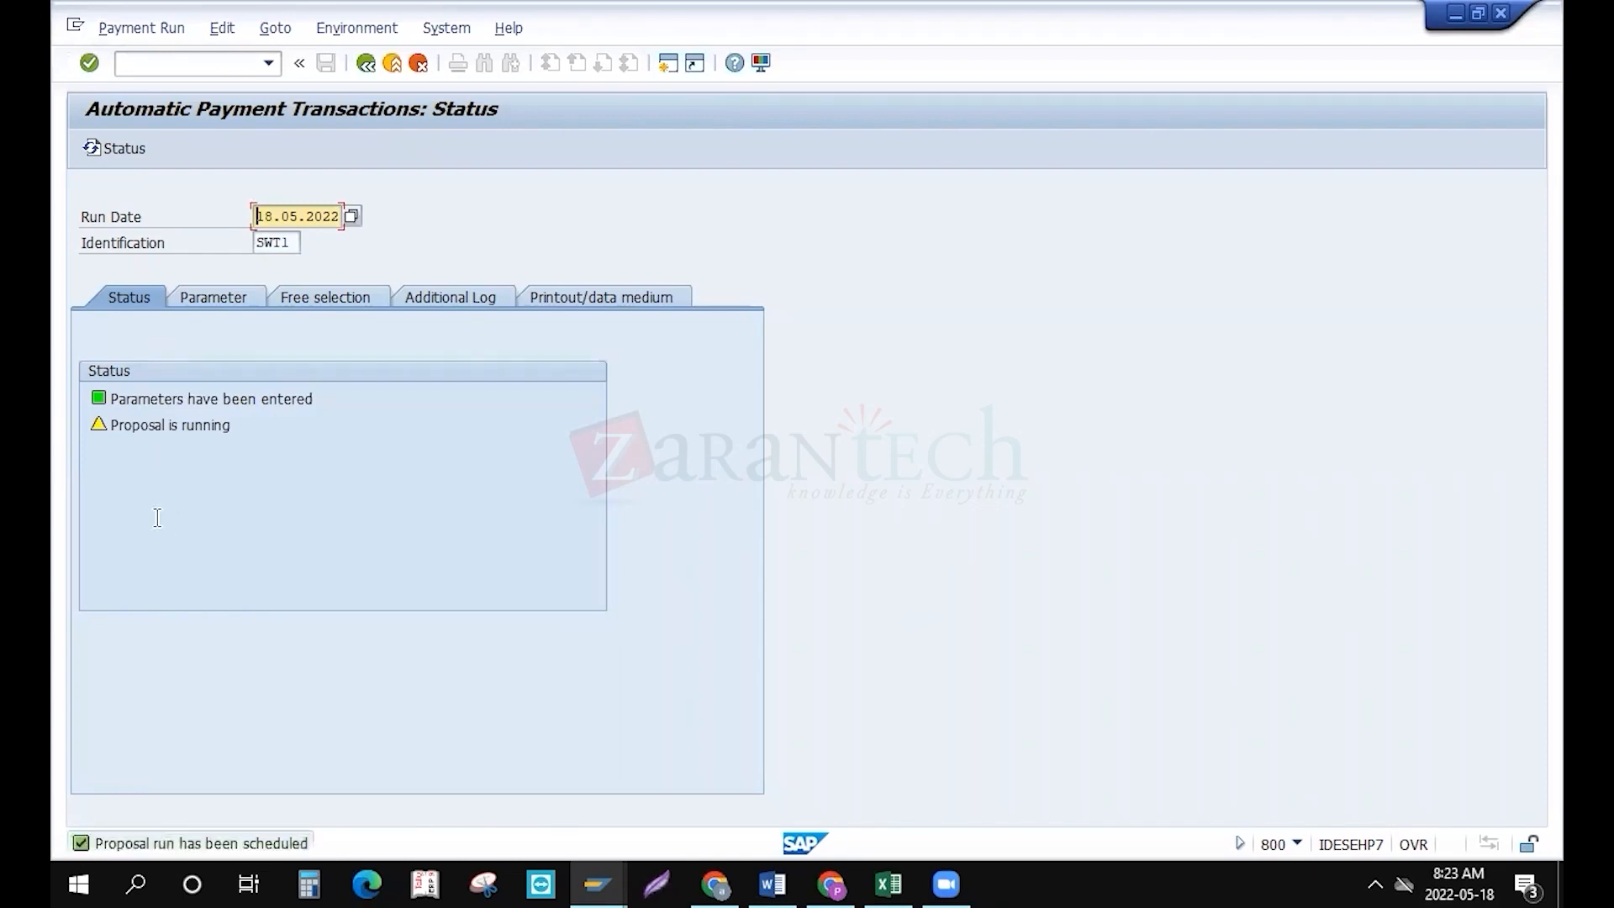
pyautogui.click(83, 147)
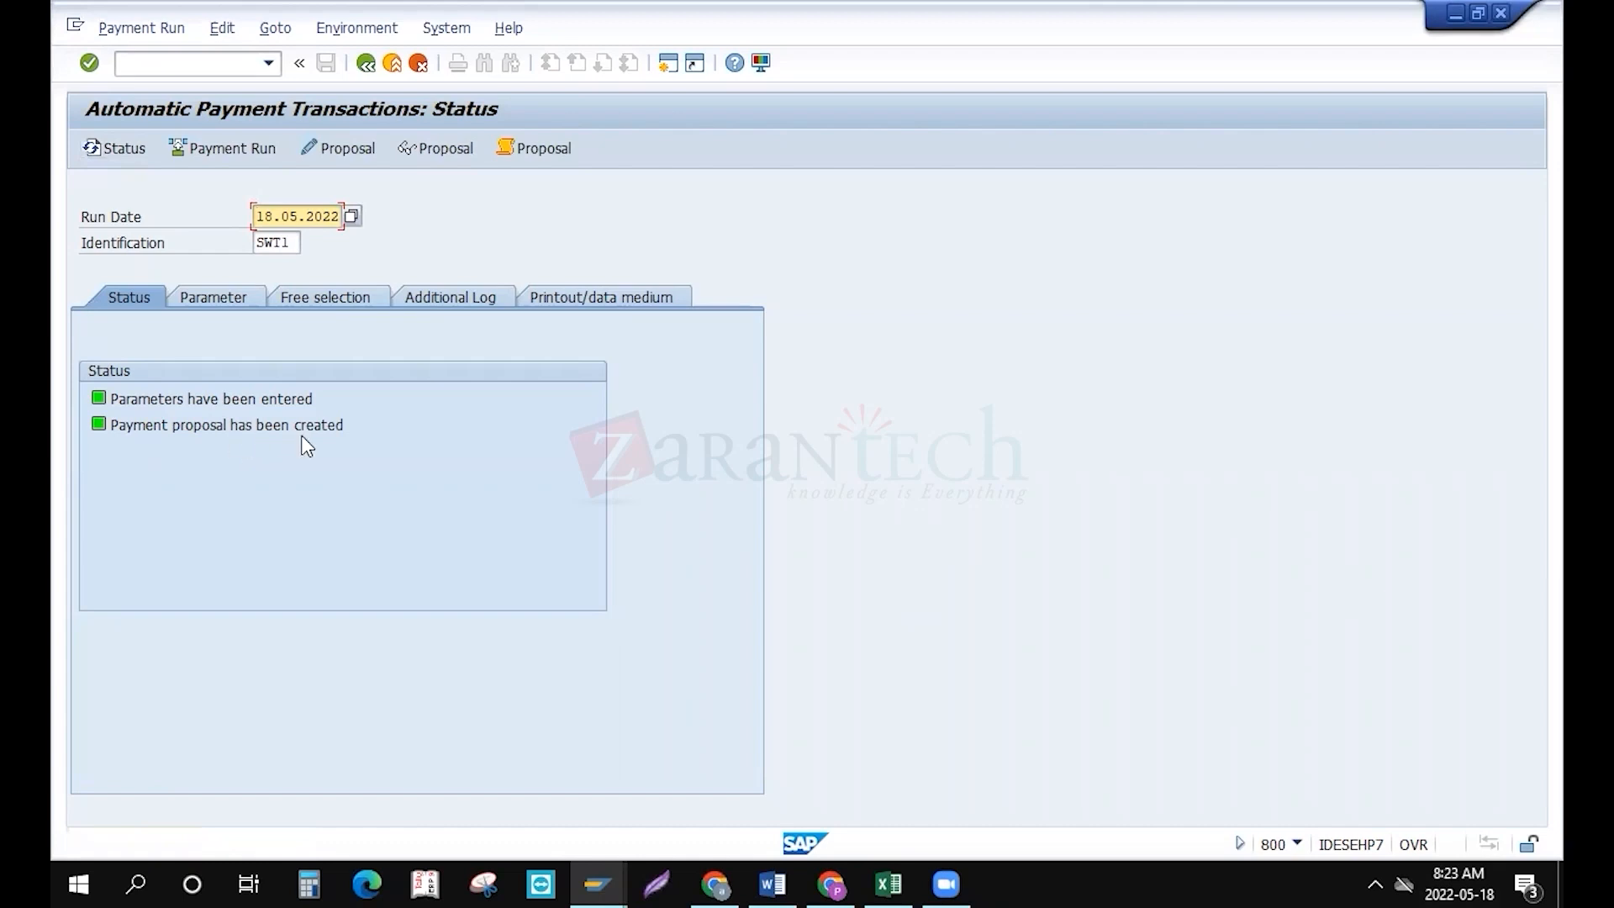
# Display the payment proposal, examine all columns of its payments for vendors 101 and 102, and return to the run status
pyautogui.click(432, 149)
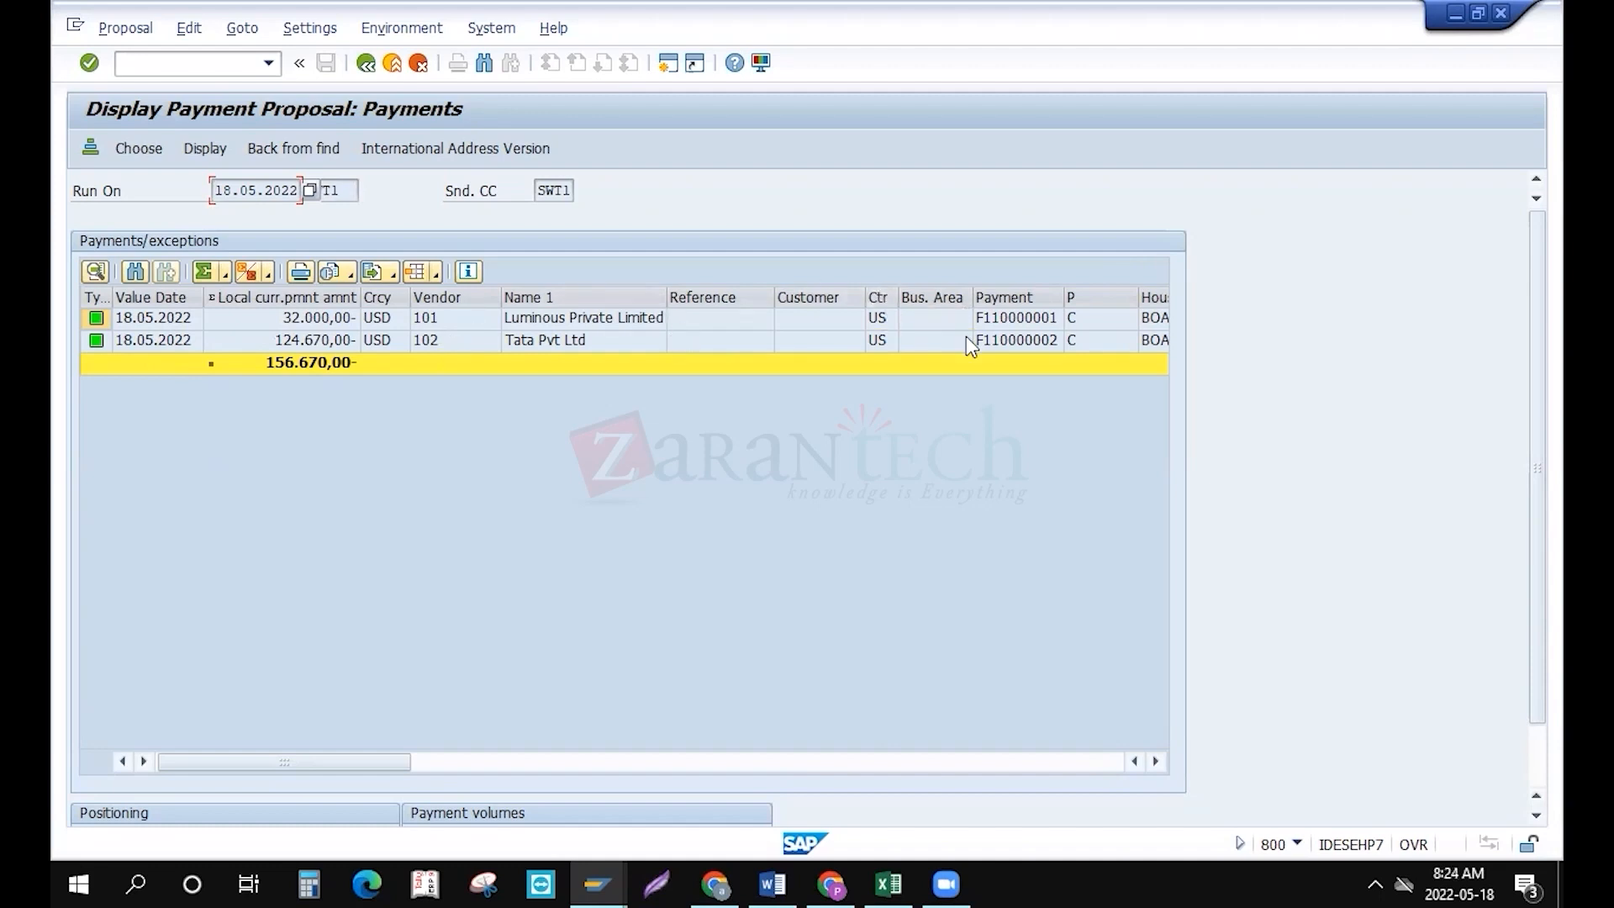
pyautogui.click(1155, 767)
pyautogui.click(1155, 767)
pyautogui.click(1155, 766)
pyautogui.click(1155, 767)
pyautogui.click(1155, 767)
pyautogui.click(1155, 766)
pyautogui.click(1155, 767)
pyautogui.click(1155, 767)
pyautogui.click(1155, 767)
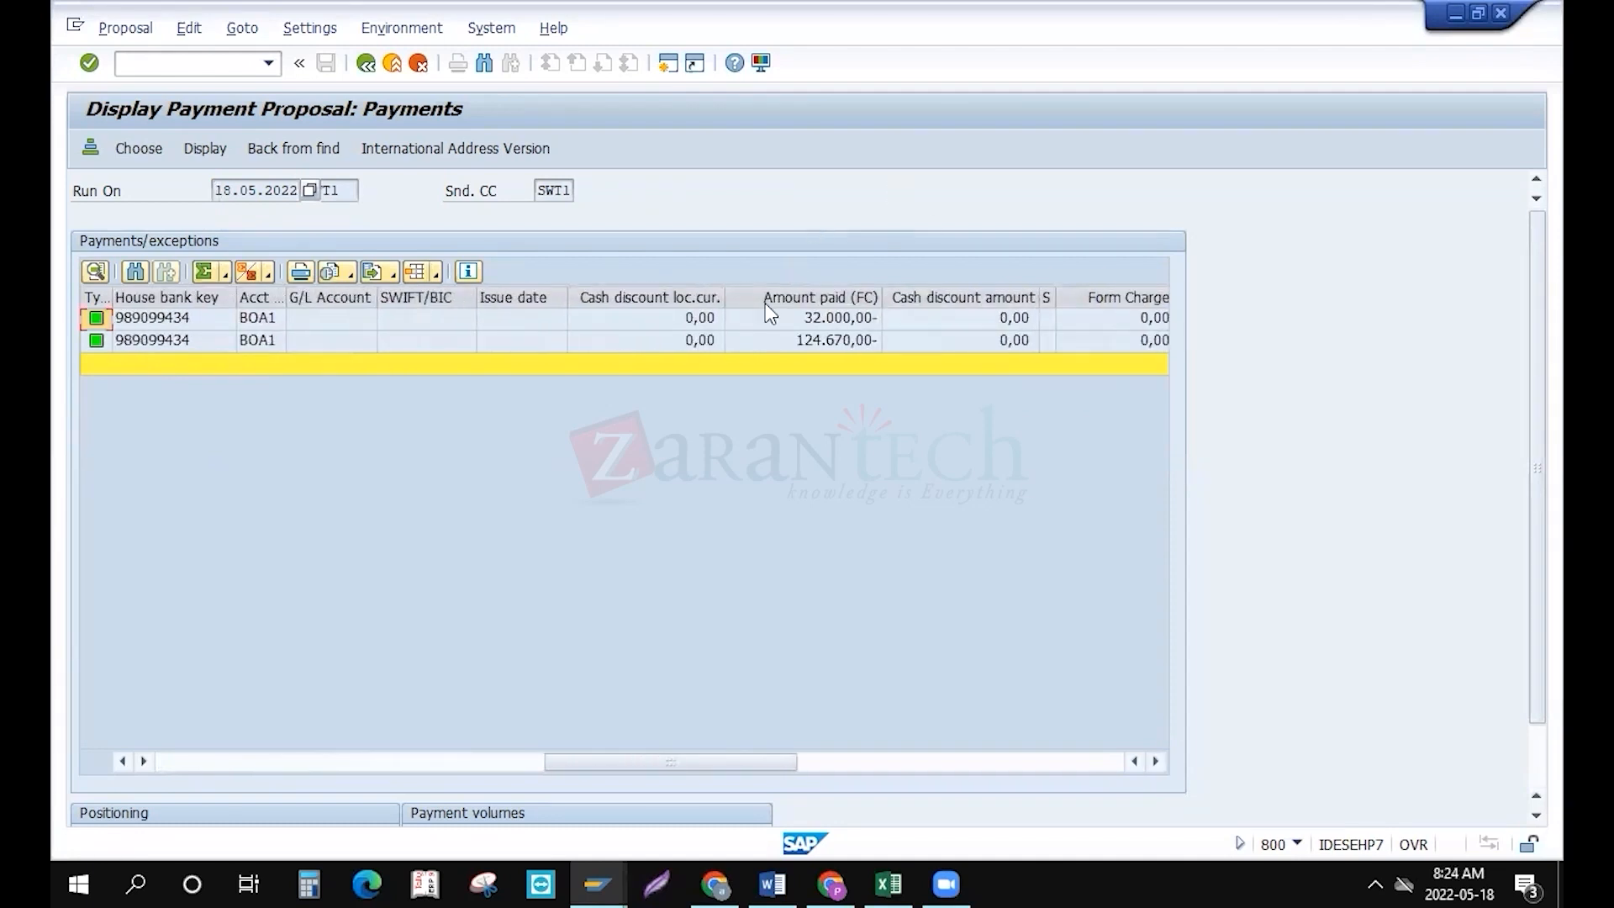
pyautogui.click(1156, 763)
pyautogui.click(1156, 762)
pyautogui.click(1157, 763)
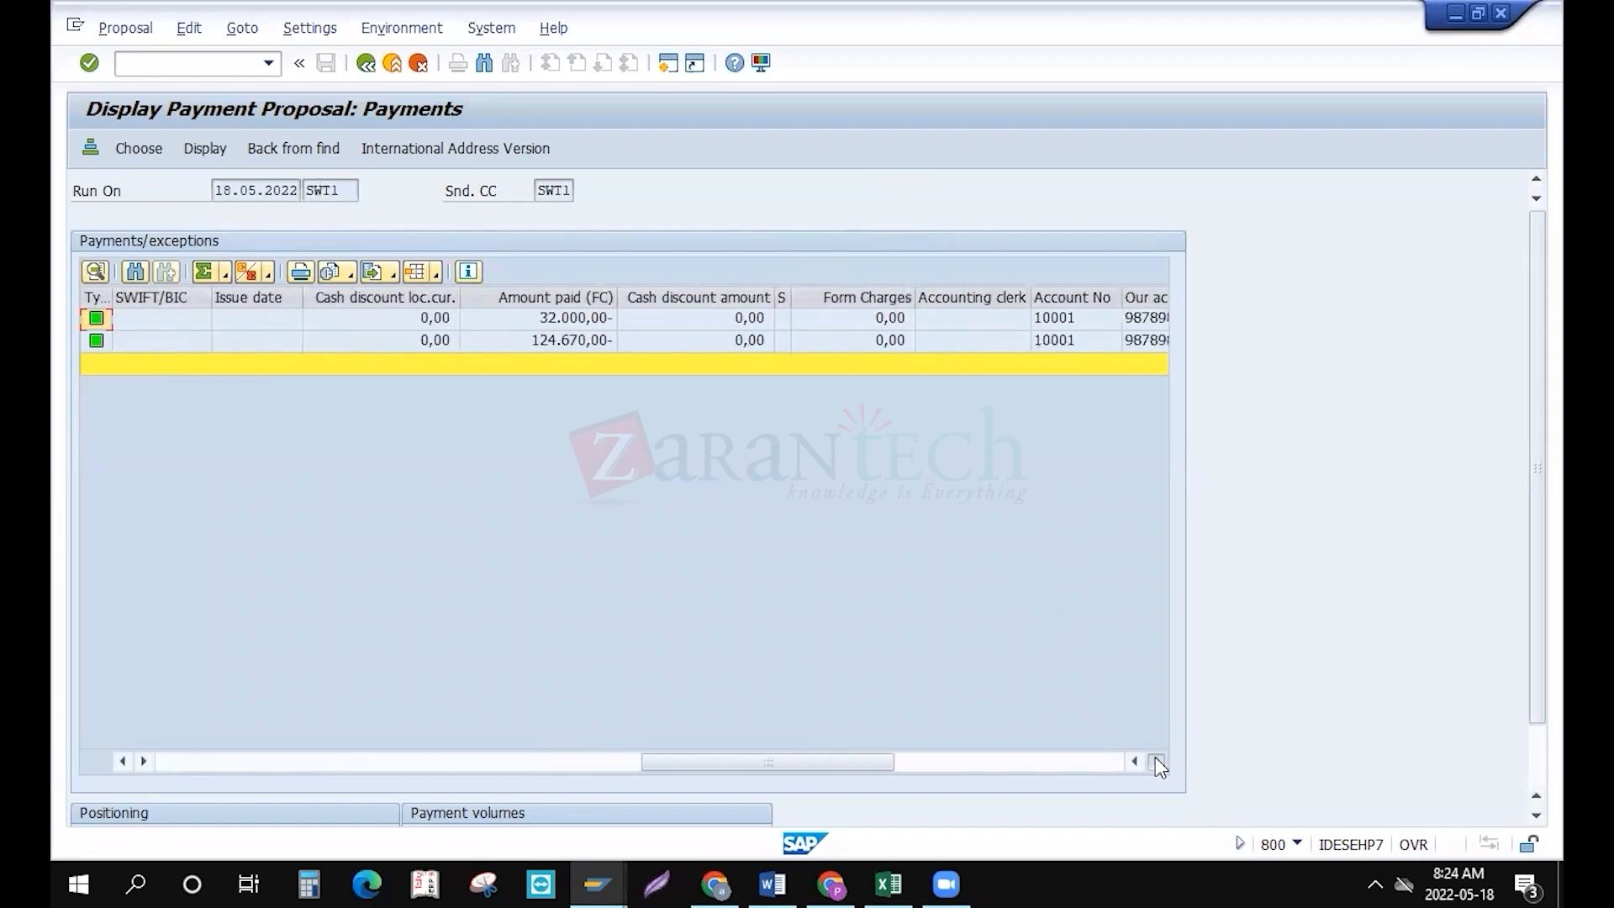
pyautogui.click(1157, 763)
pyautogui.click(1157, 763)
pyautogui.click(1157, 763)
pyautogui.click(1156, 763)
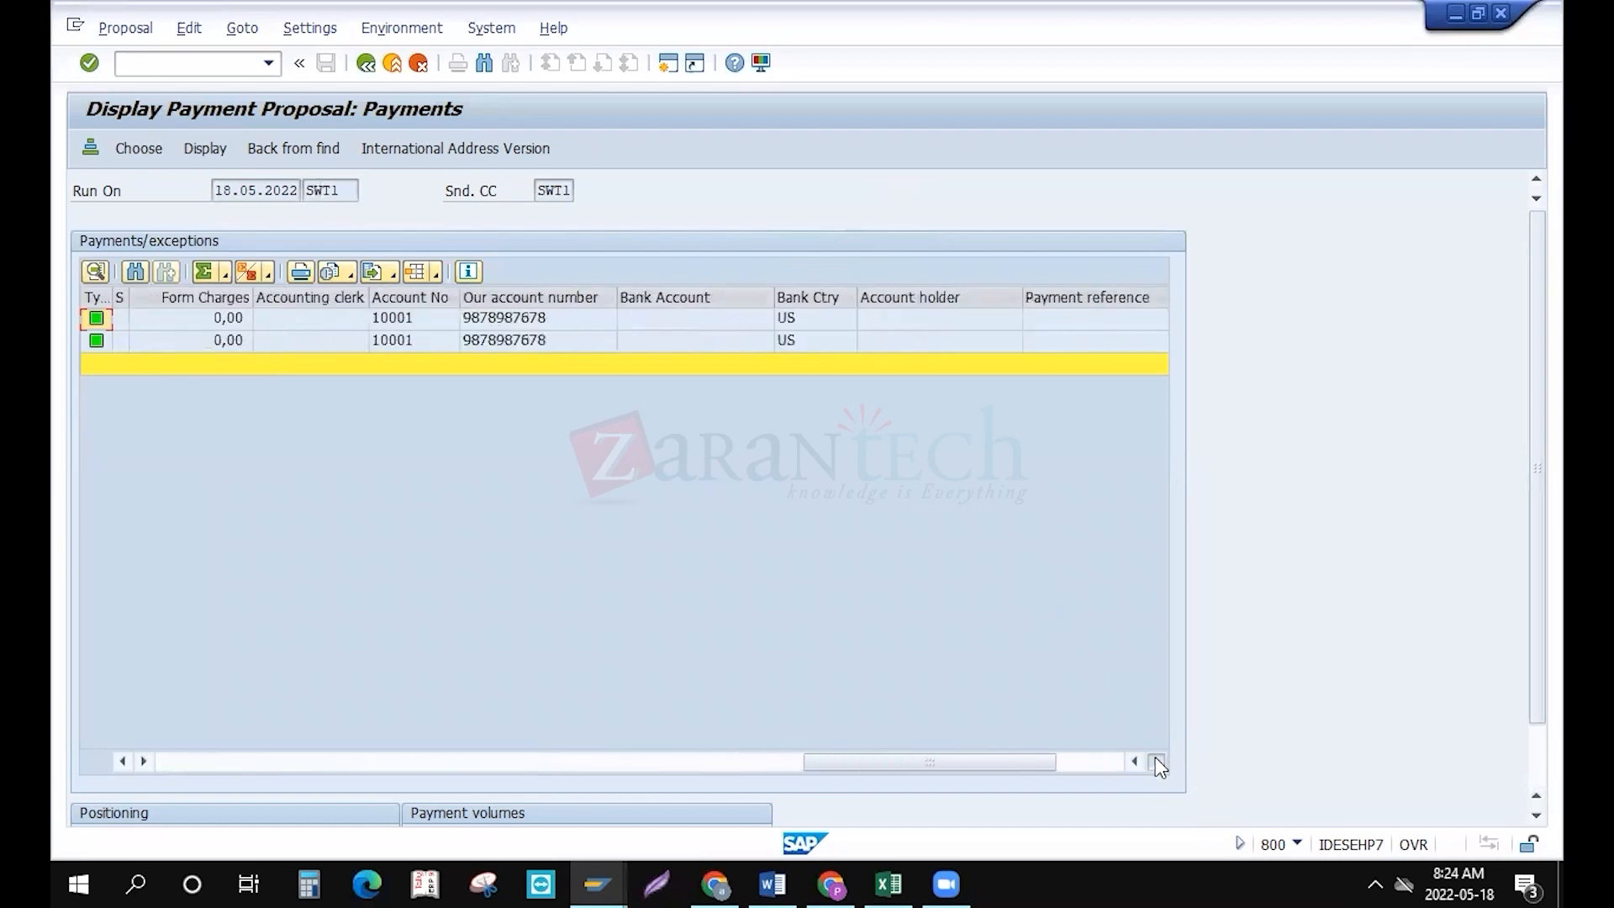
pyautogui.click(1157, 762)
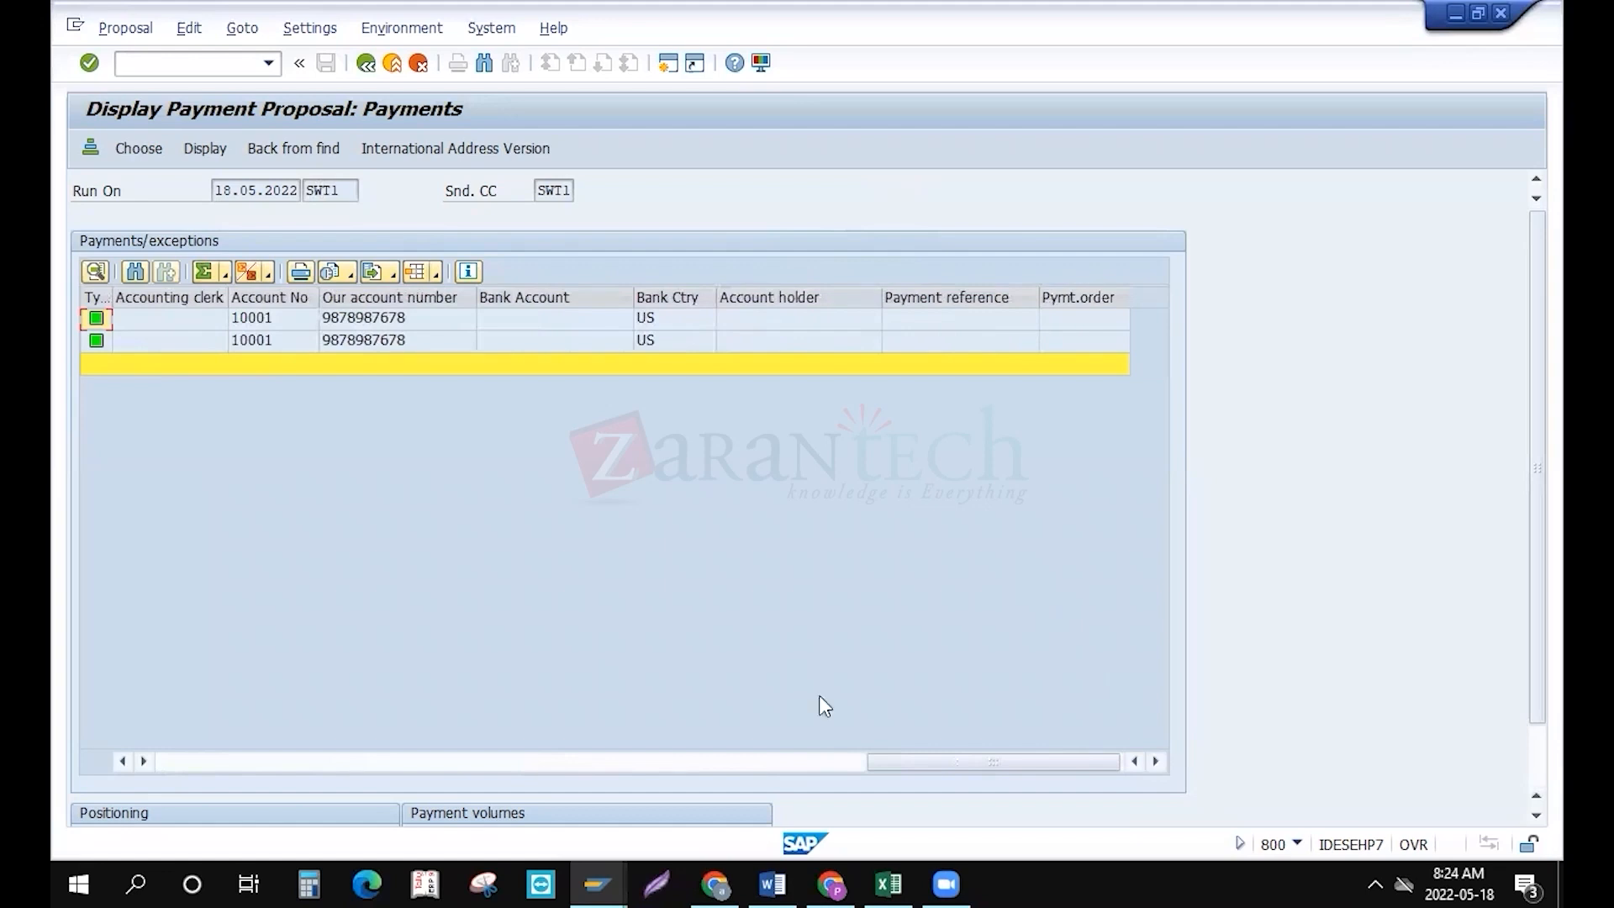
pyautogui.click(280, 755)
pyautogui.click(150, 762)
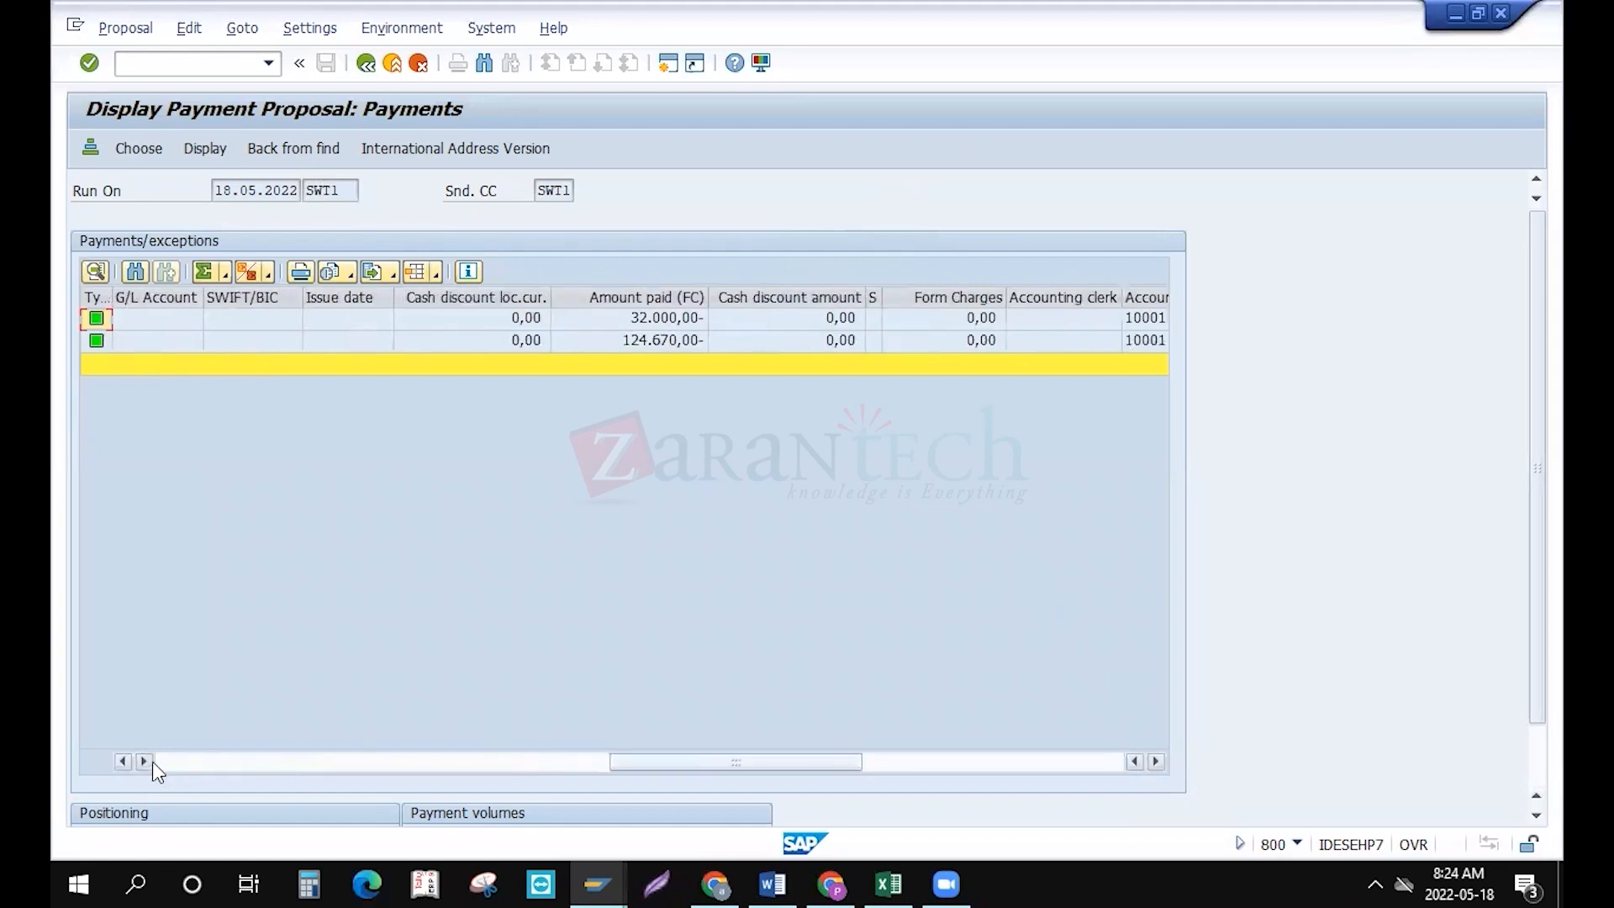
pyautogui.click(183, 762)
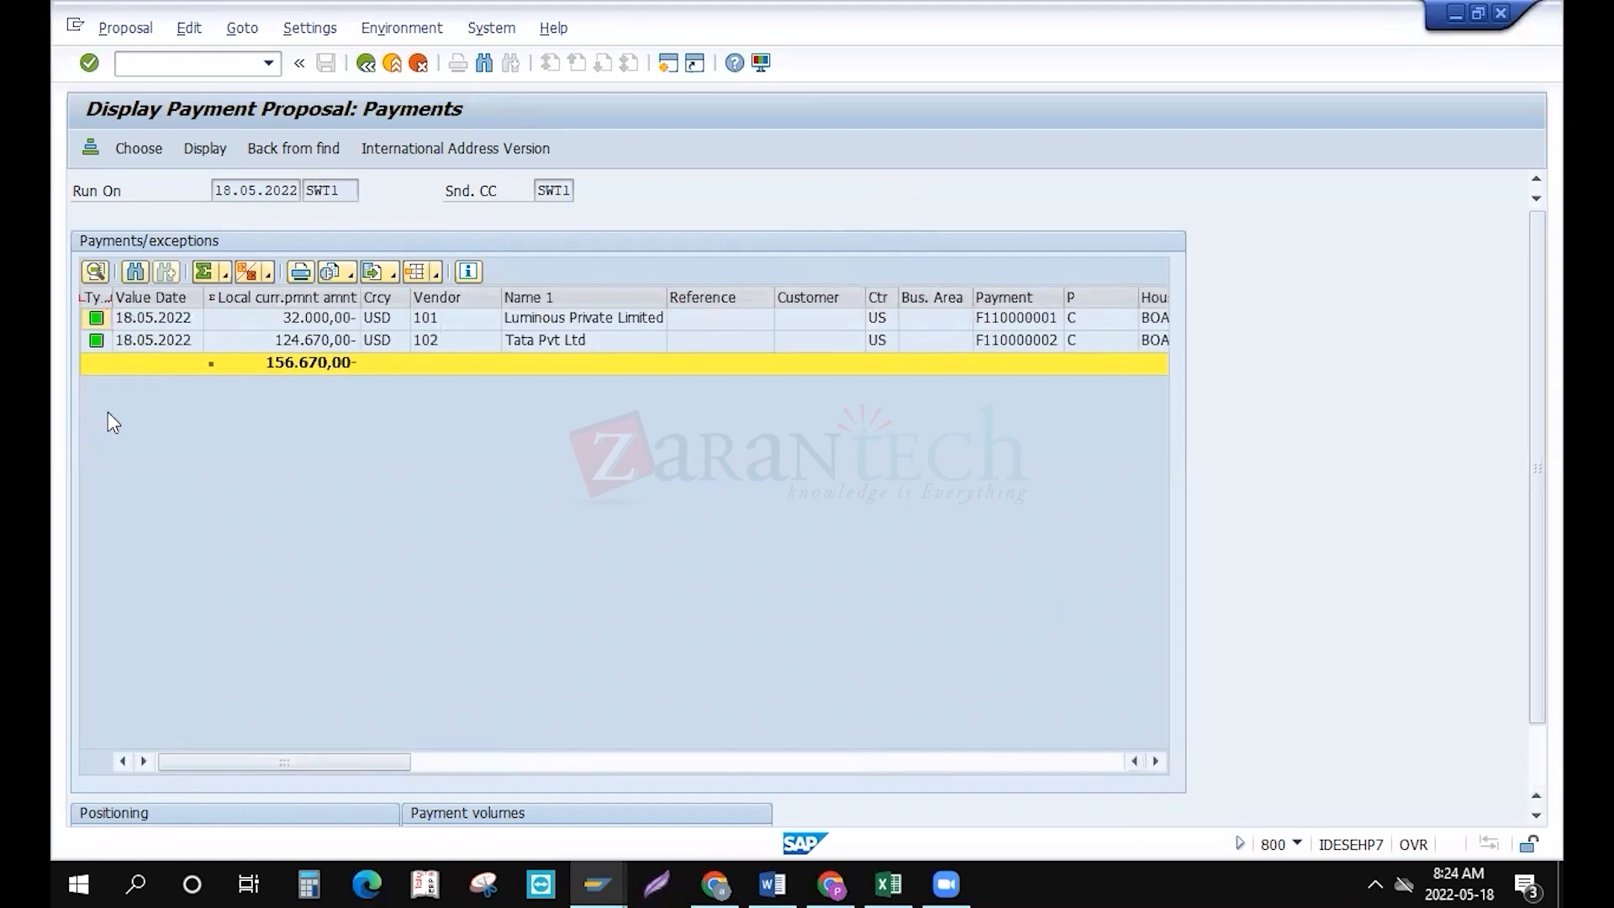
pyautogui.click(370, 69)
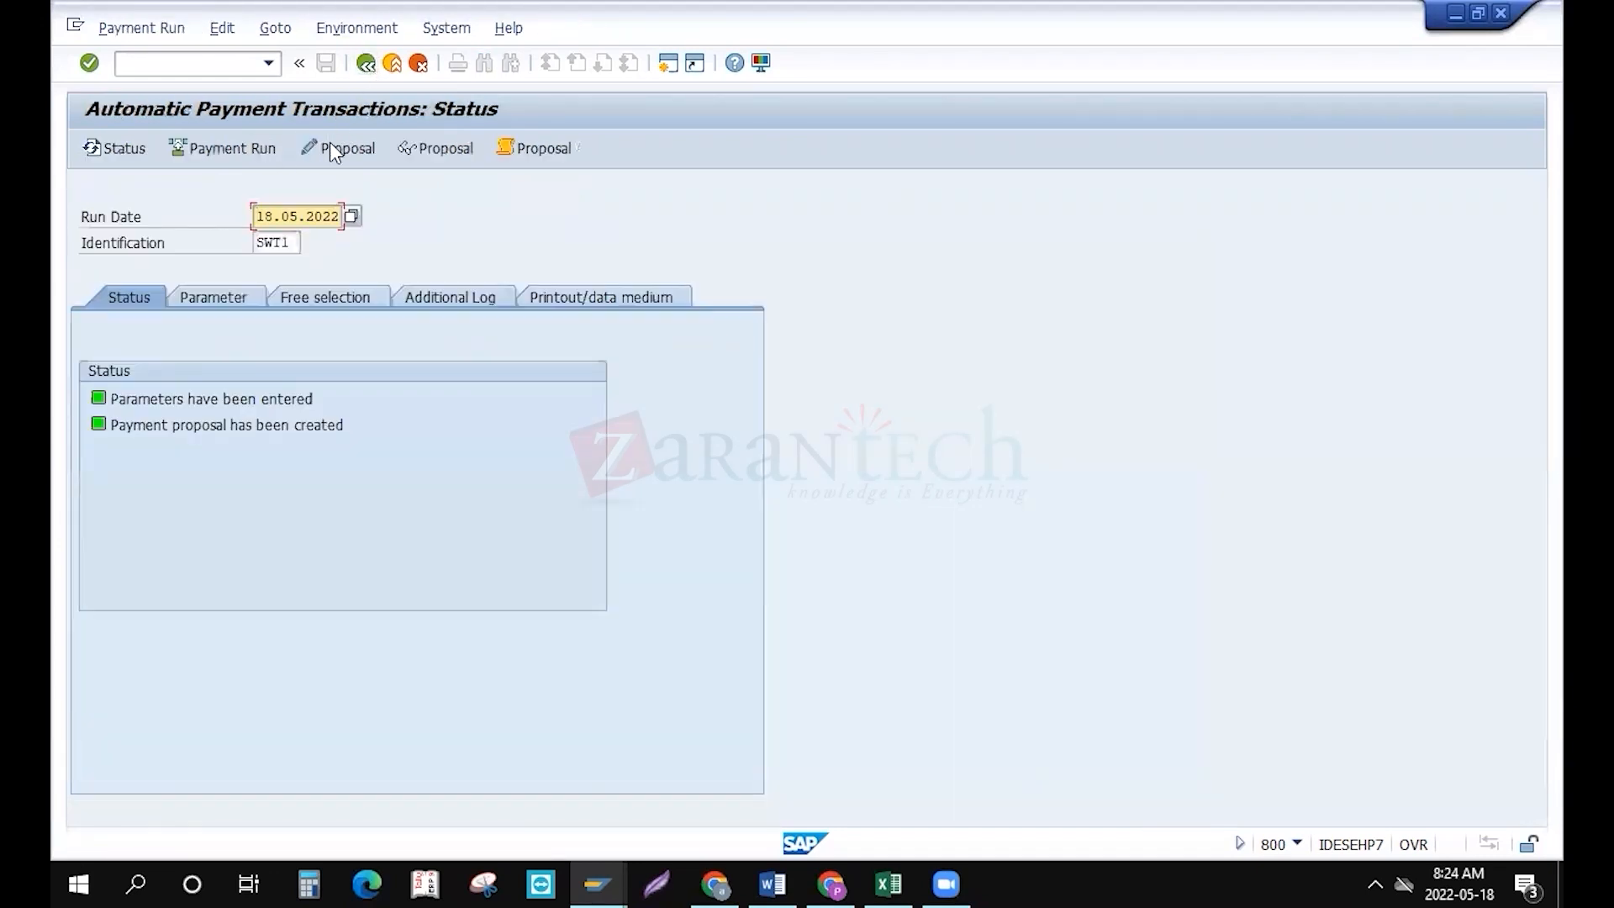
# Check the proposal run's job log entries through to the end of the job and return to the run status
pyautogui.click(536, 153)
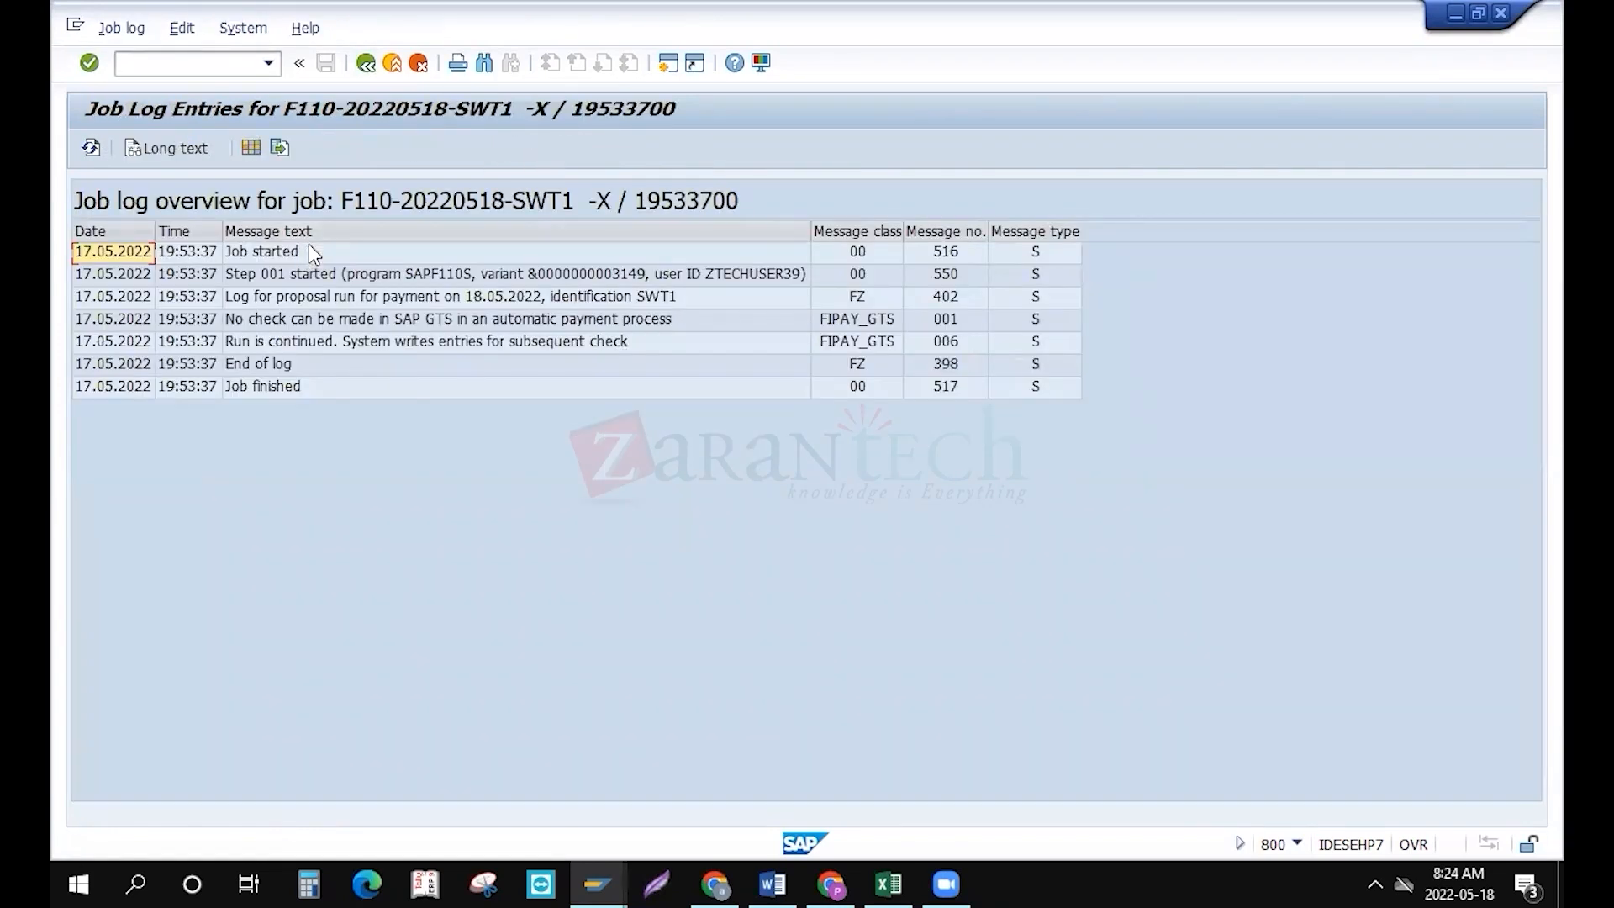
pyautogui.click(337, 392)
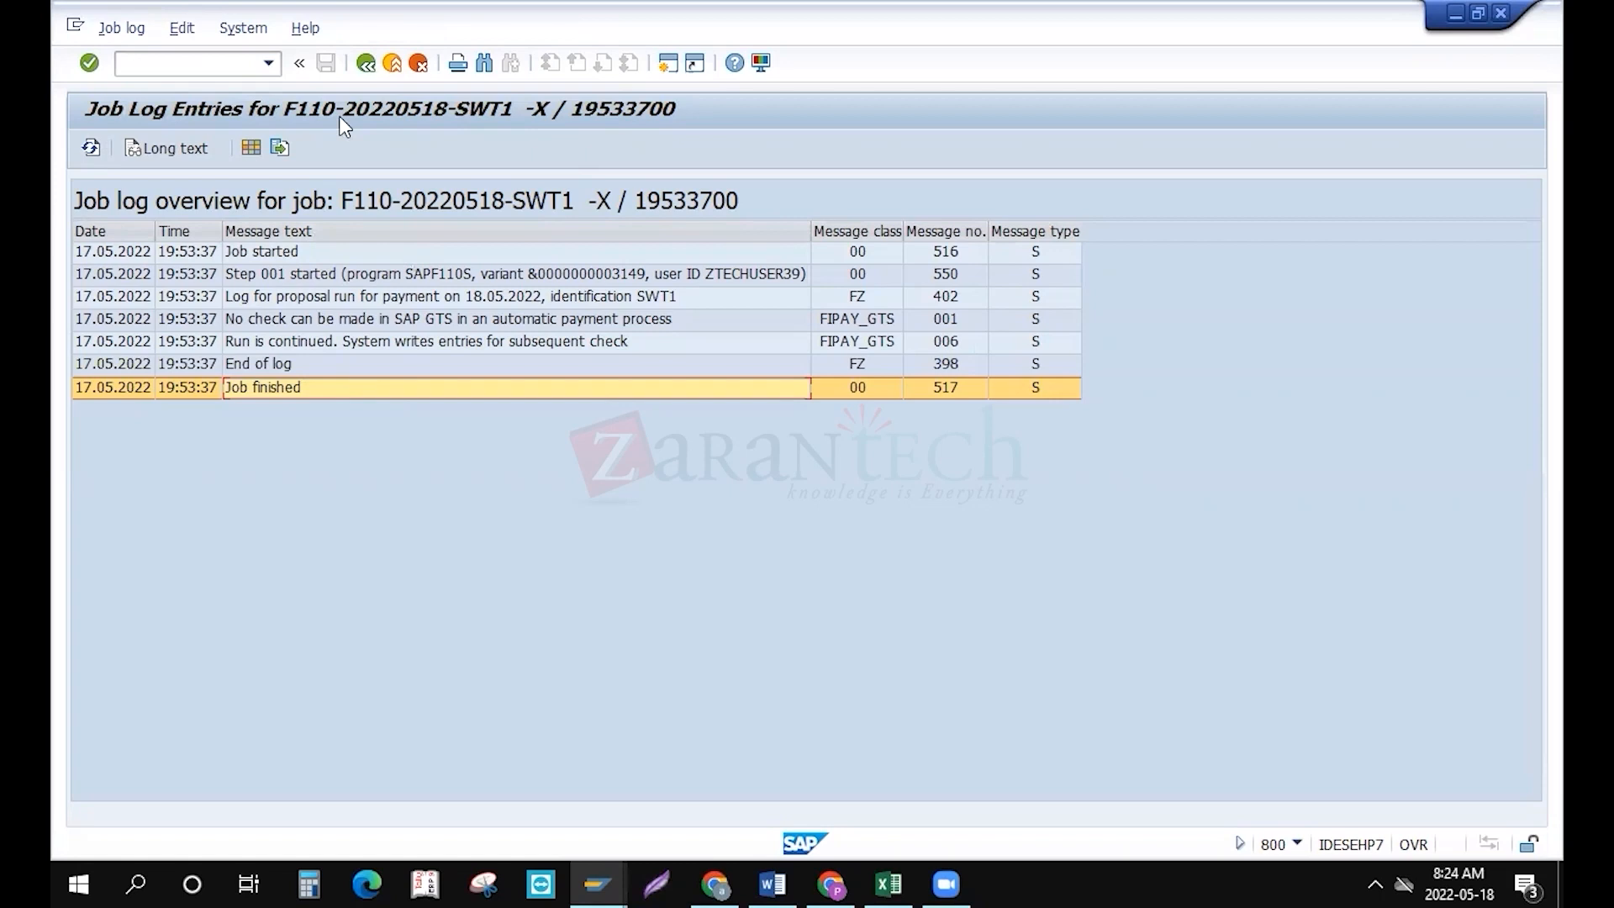
pyautogui.click(360, 66)
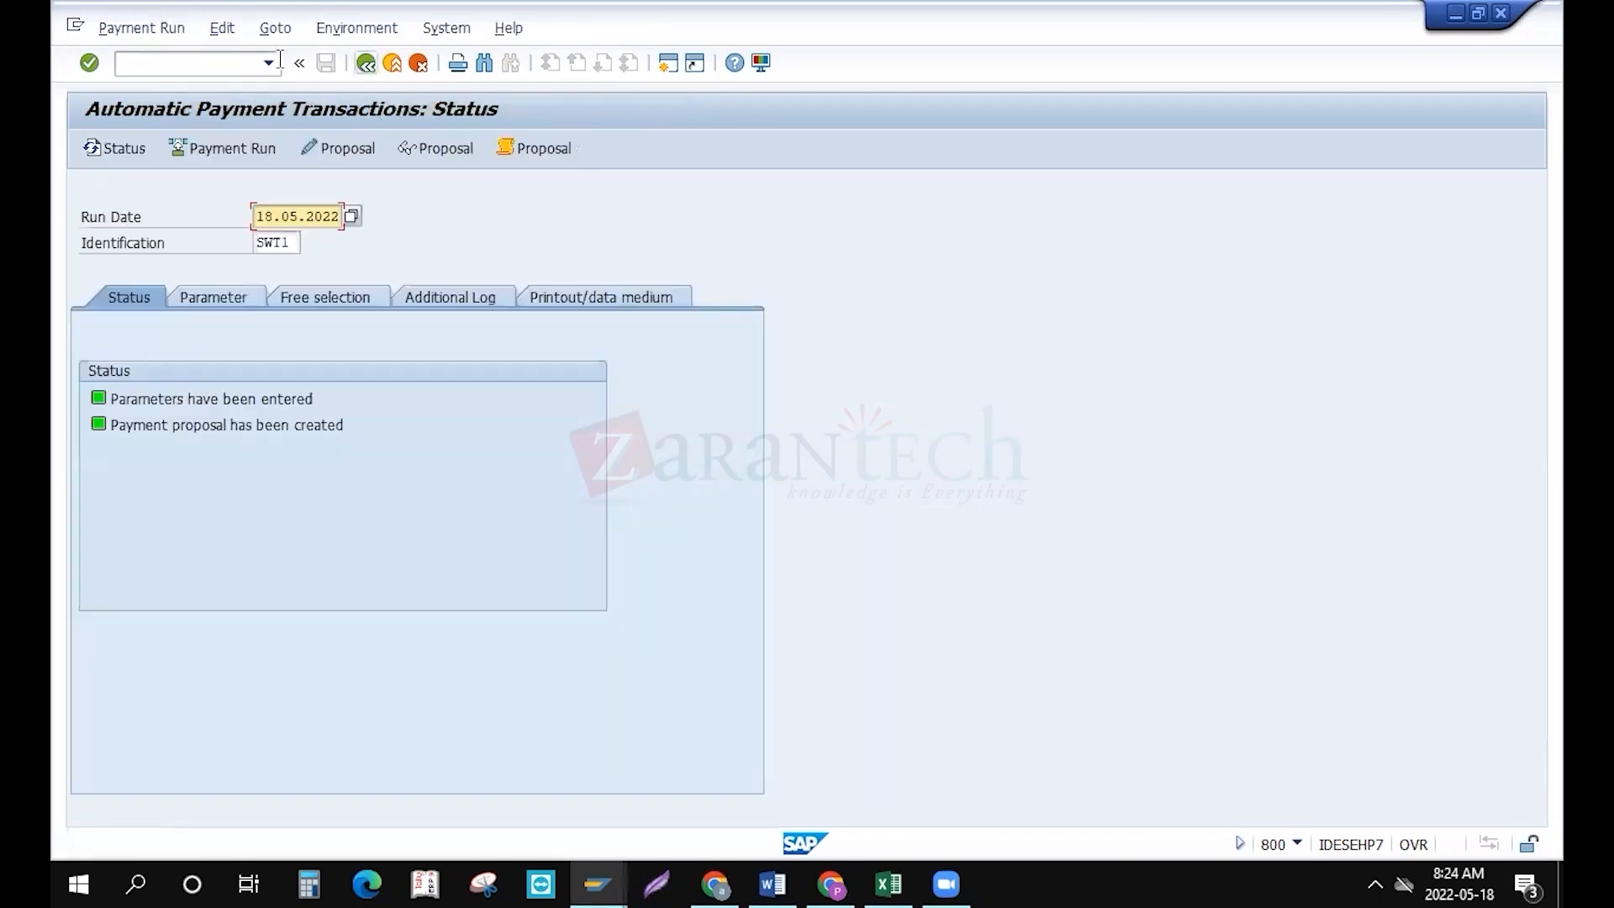
# Display the payment proposal list using program RFZALI20 without a variant
pyautogui.click(222, 28)
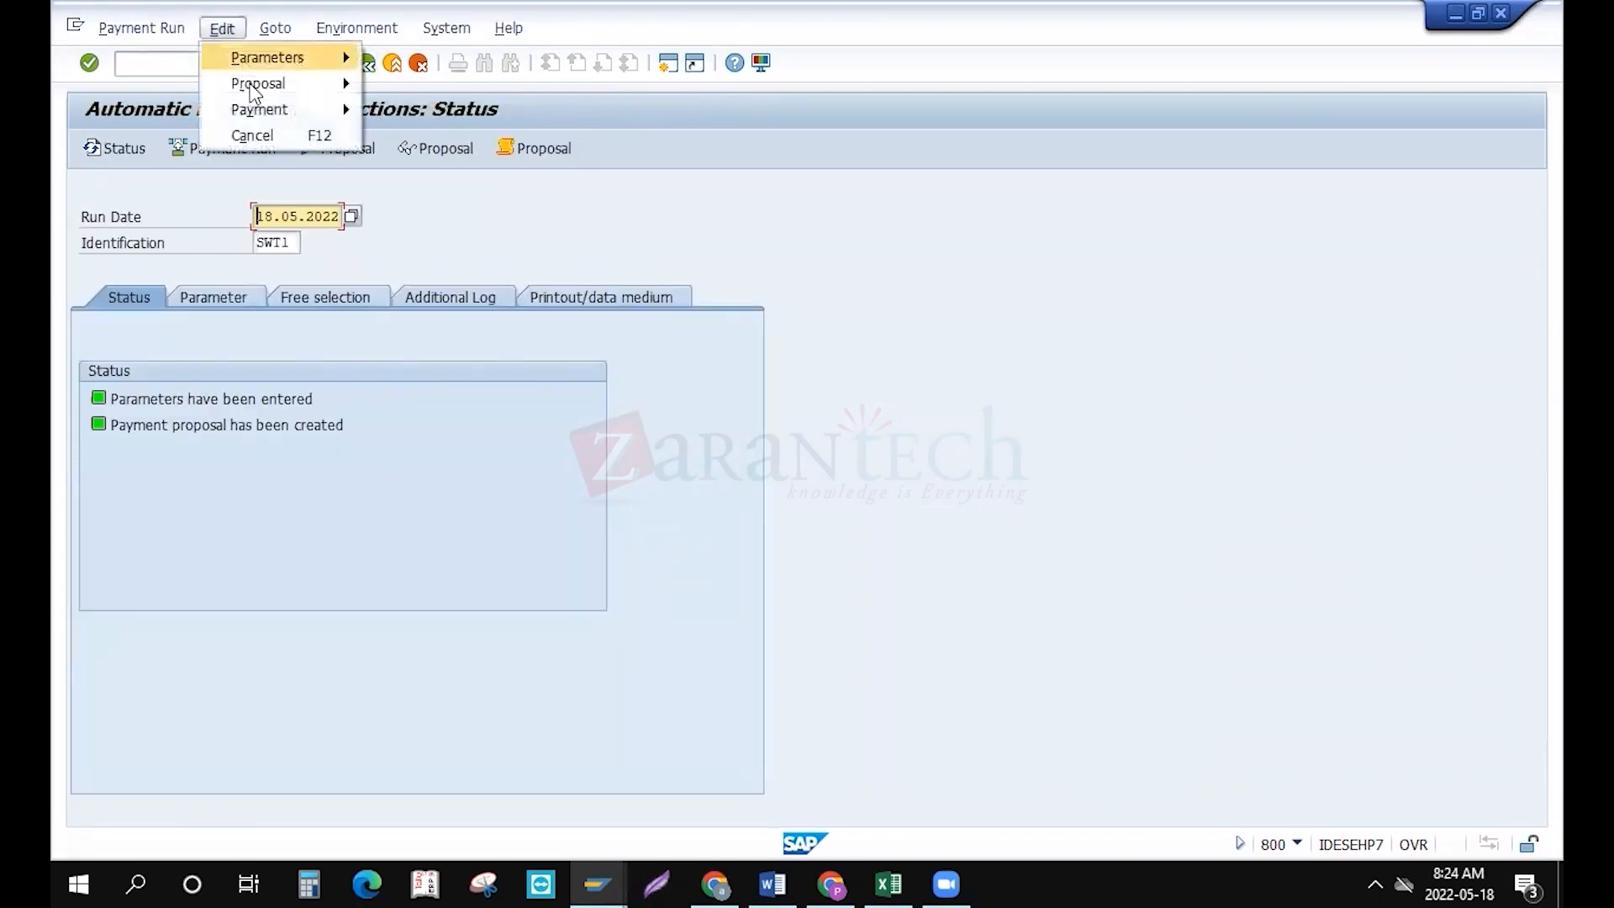
pyautogui.moveTo(250, 88)
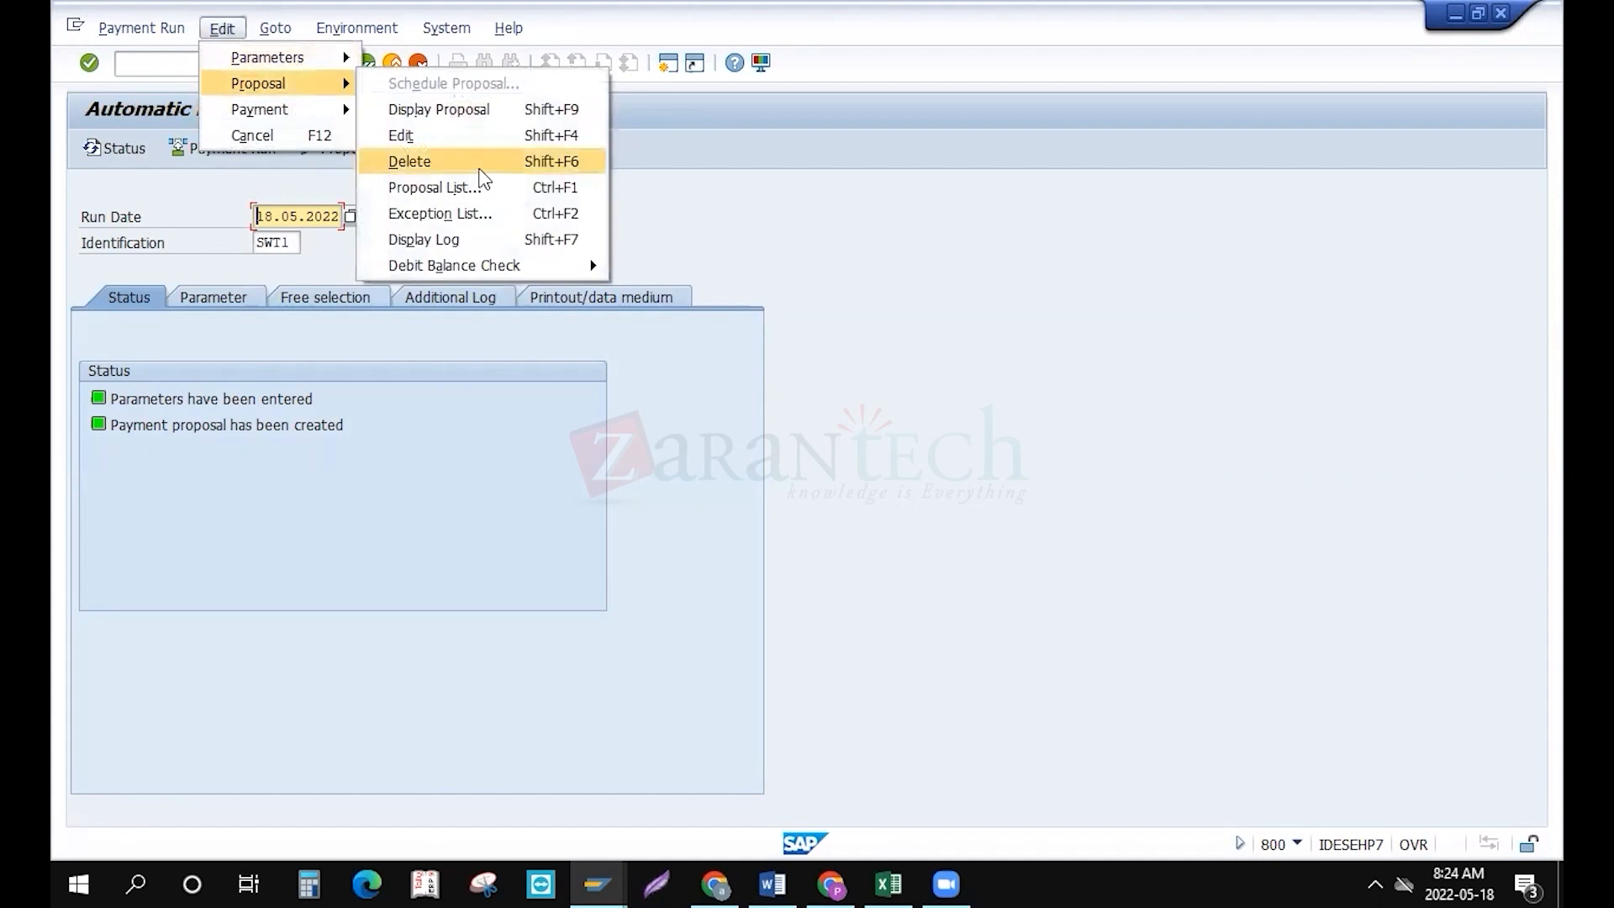
pyautogui.click(485, 196)
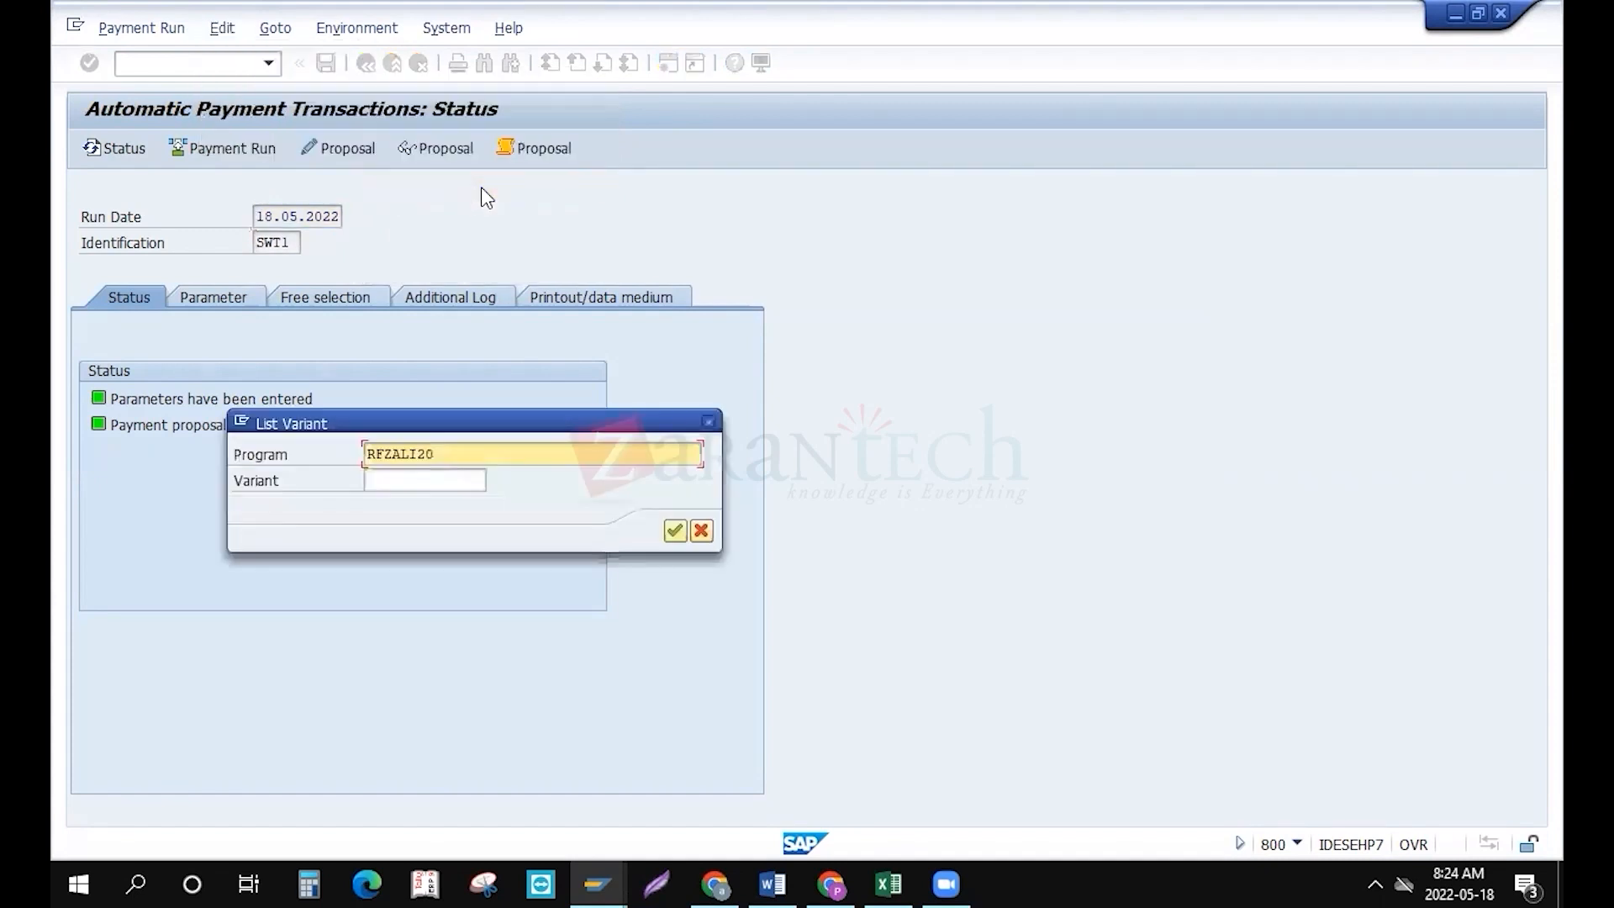
pyautogui.press('Return')
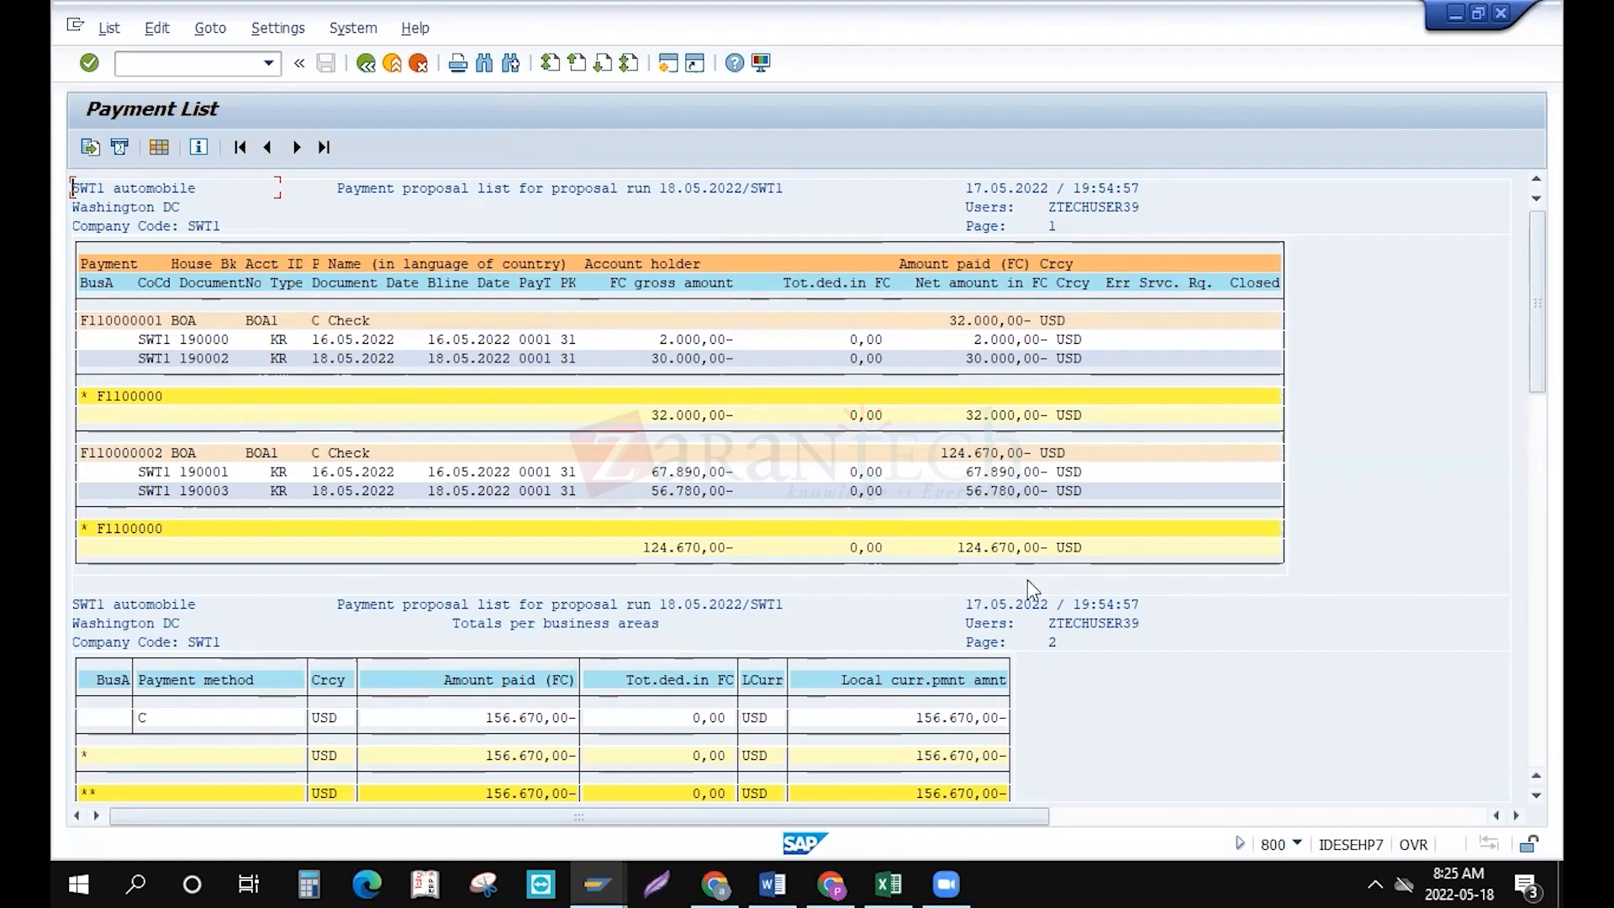
# Examine the proposal list's payment items and totals per business area, currency, payment method and bank account, and return to the run status
pyautogui.click(1527, 644)
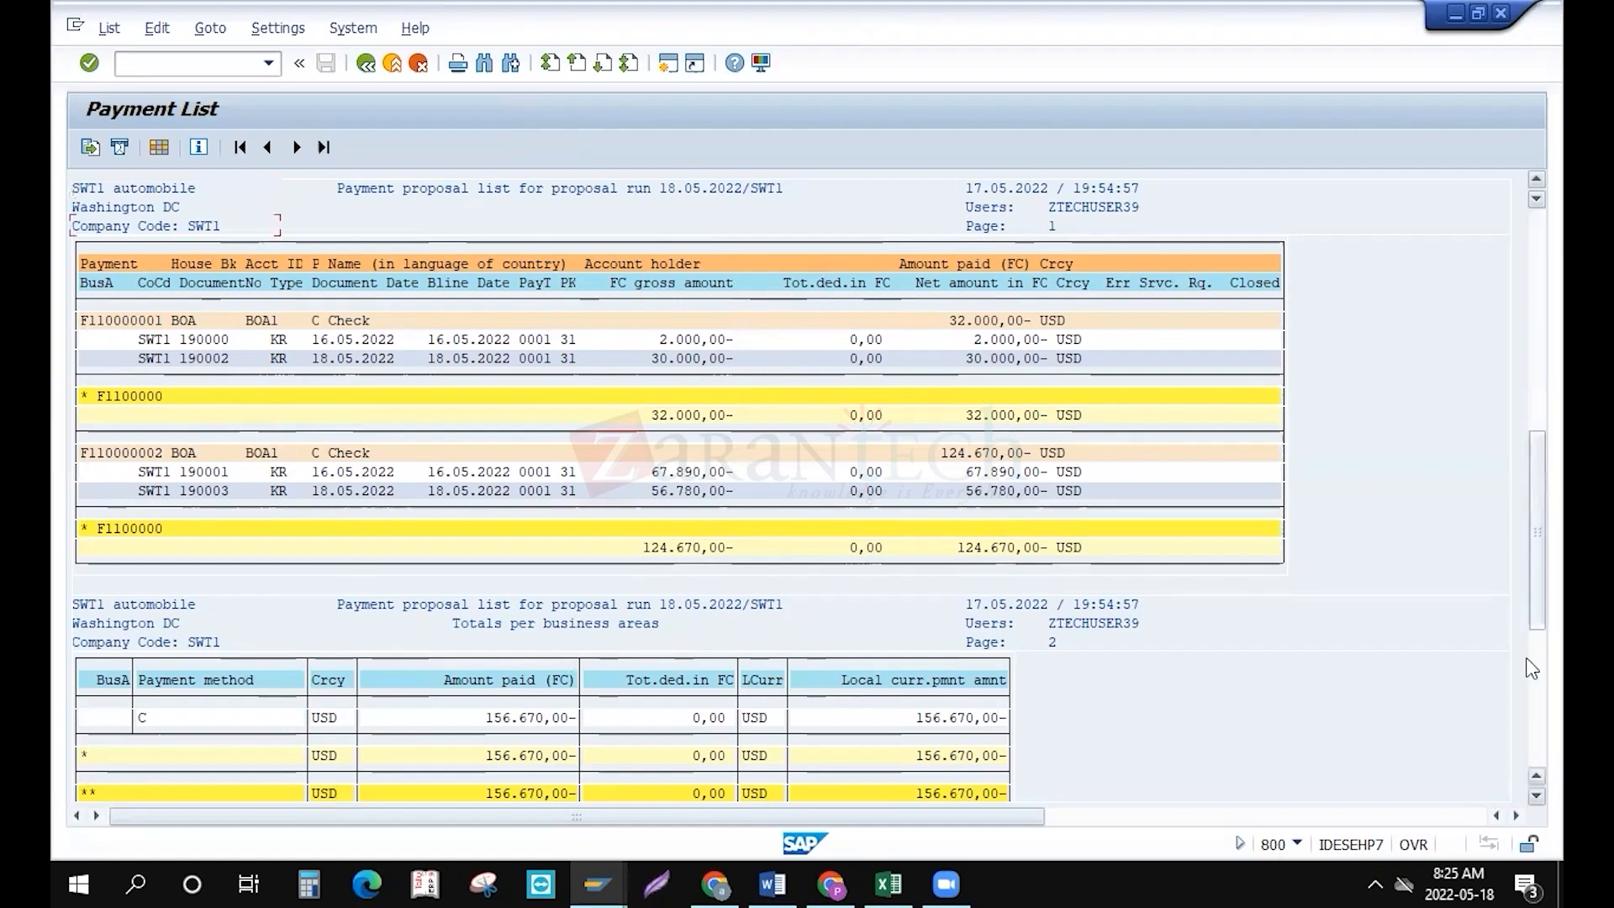
pyautogui.click(1530, 668)
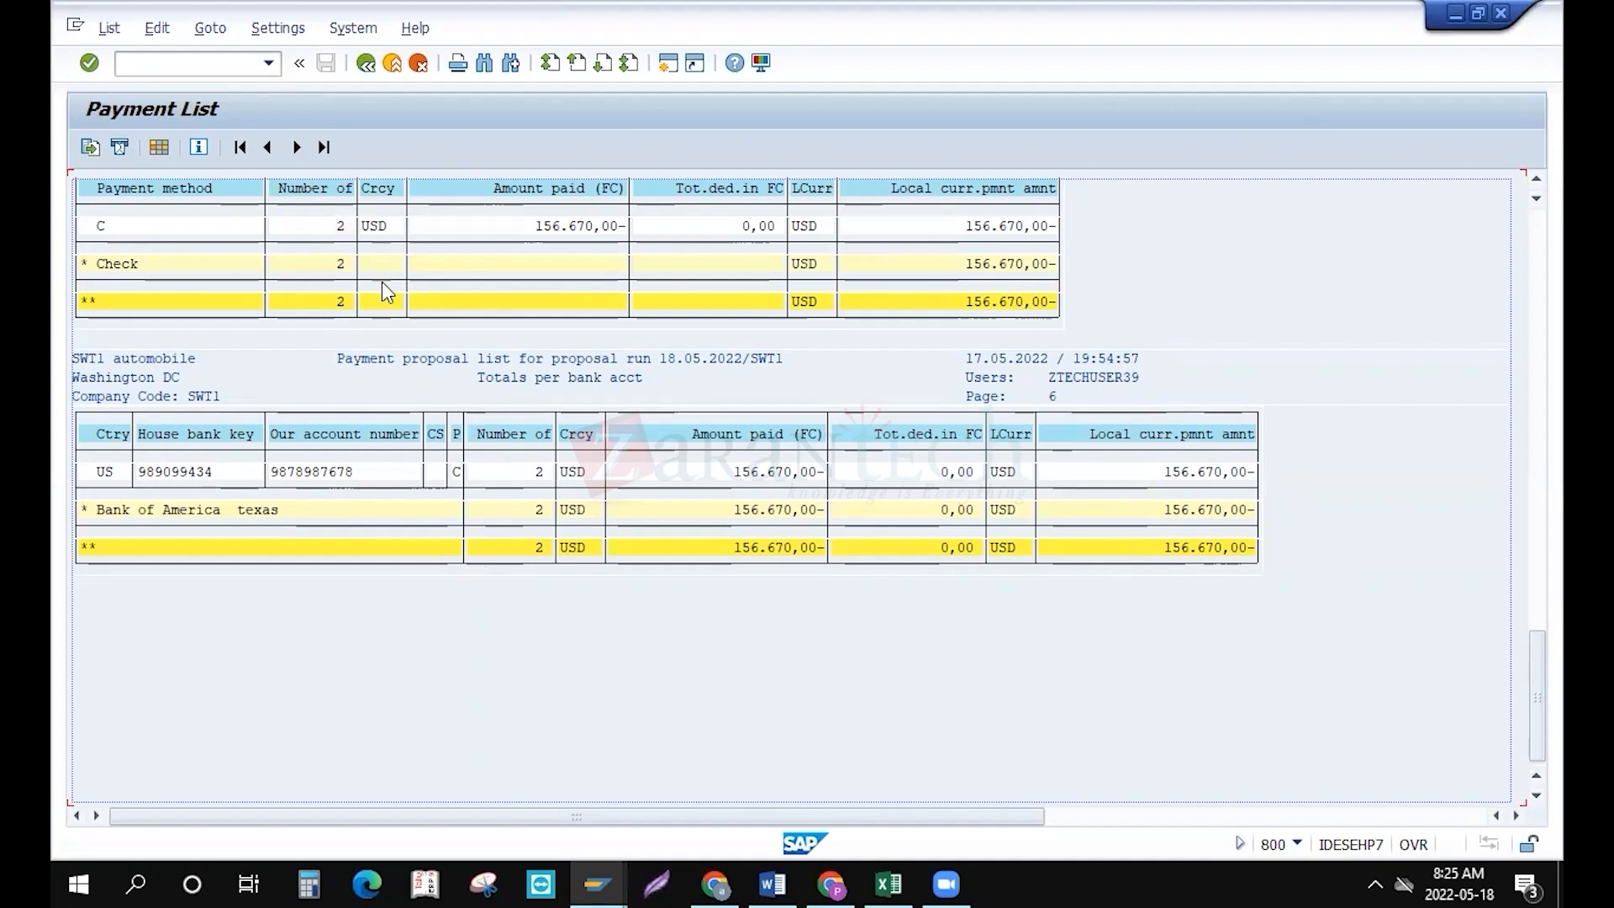
pyautogui.doubleClick(1528, 167)
pyautogui.click(1528, 178)
pyautogui.click(1528, 178)
pyautogui.click(1527, 179)
pyautogui.click(1527, 178)
pyautogui.click(1528, 178)
pyautogui.click(1528, 178)
pyautogui.click(1527, 178)
pyautogui.click(1527, 179)
pyautogui.click(1527, 180)
pyautogui.click(1528, 180)
pyautogui.click(1527, 180)
pyautogui.click(1528, 180)
pyautogui.click(1528, 180)
pyautogui.click(1528, 180)
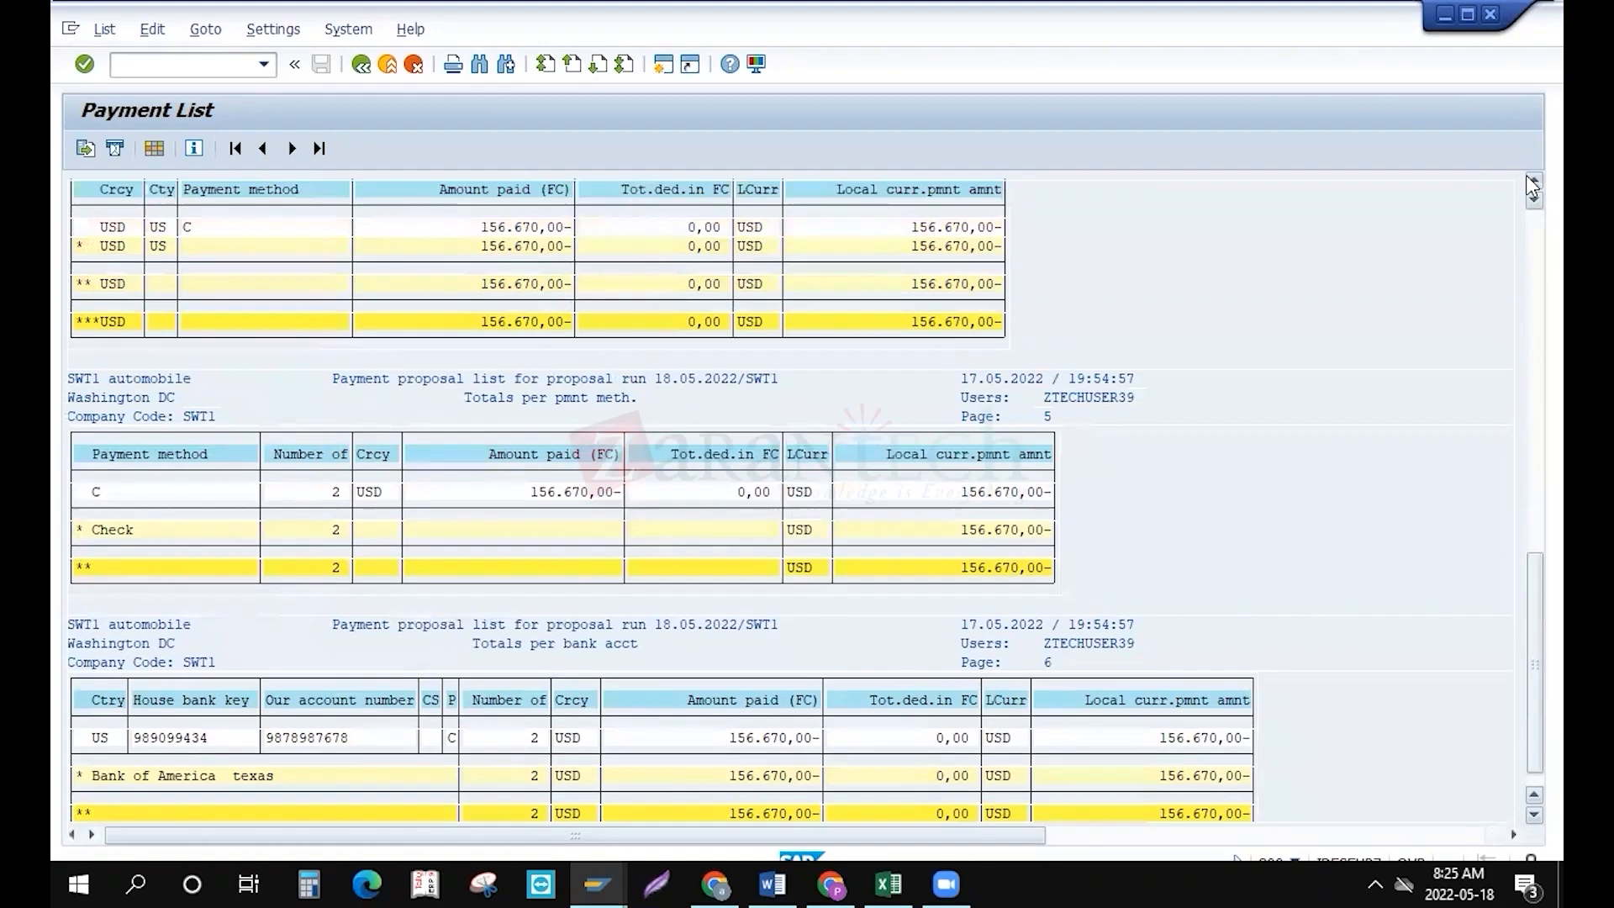
pyautogui.click(1528, 180)
pyautogui.click(1528, 180)
pyautogui.click(1527, 180)
pyautogui.click(1528, 180)
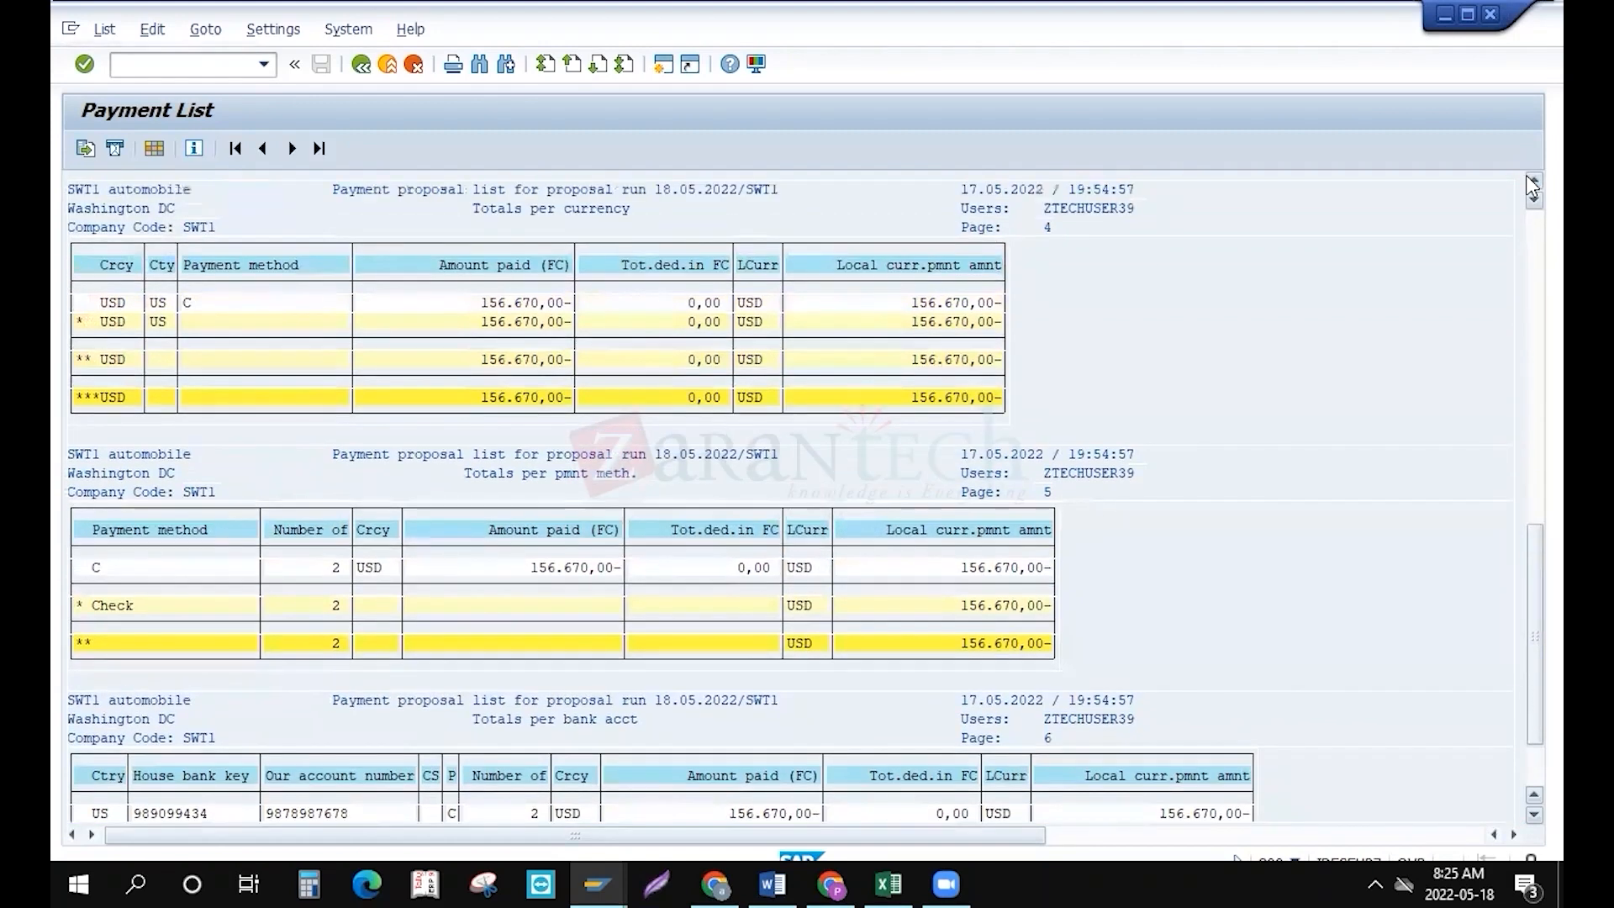
pyautogui.click(1528, 180)
pyautogui.click(1527, 180)
pyautogui.click(1527, 180)
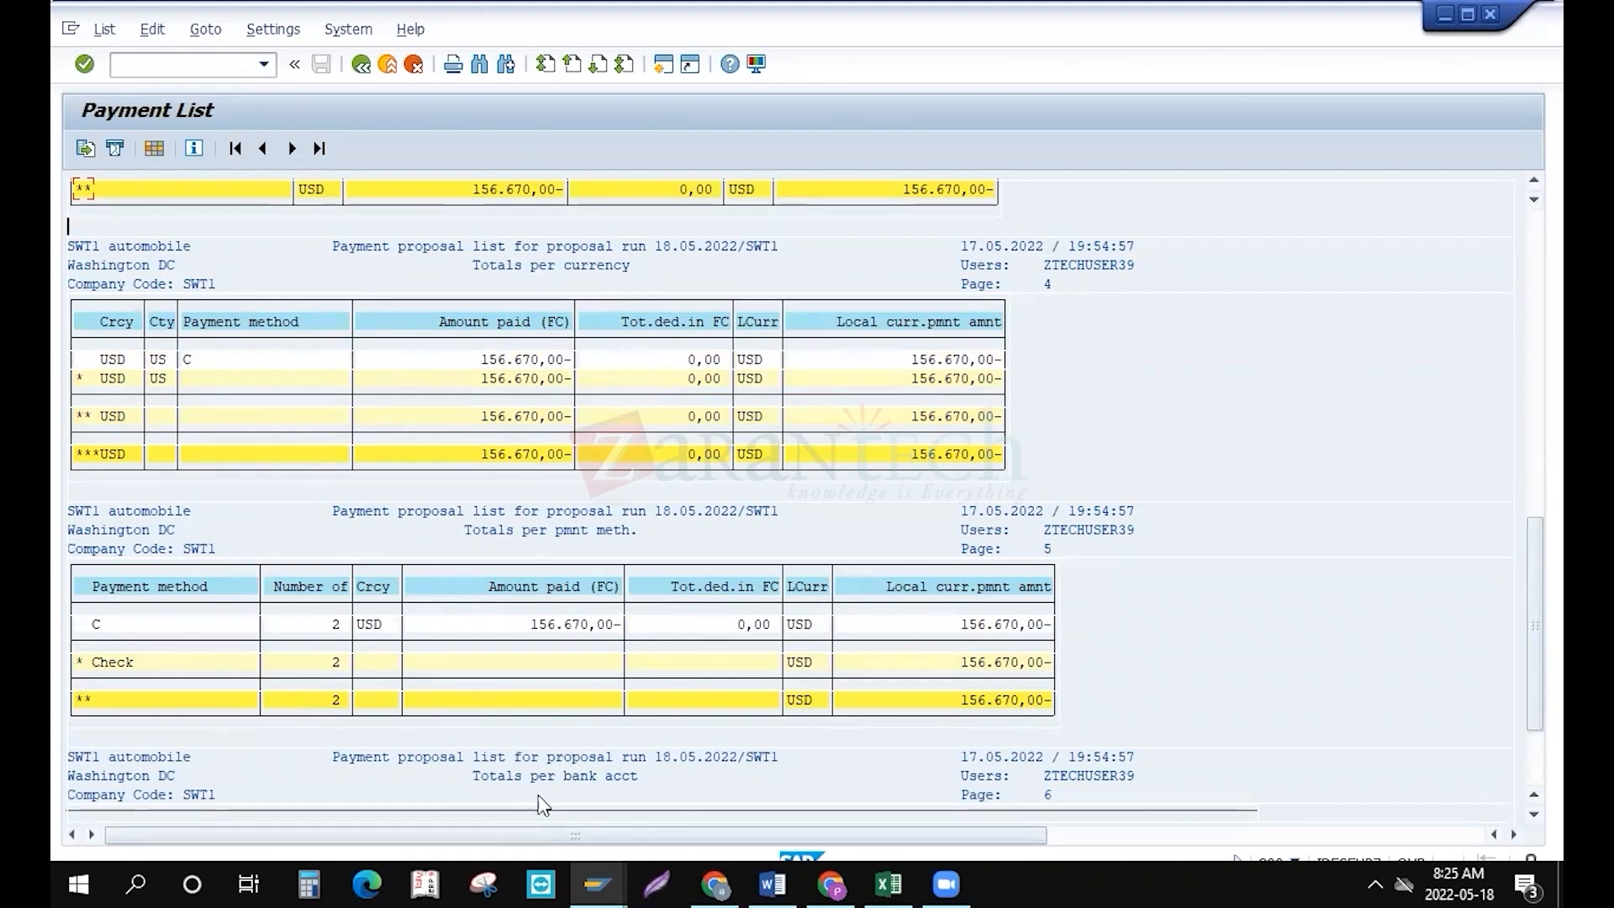
pyautogui.click(1527, 227)
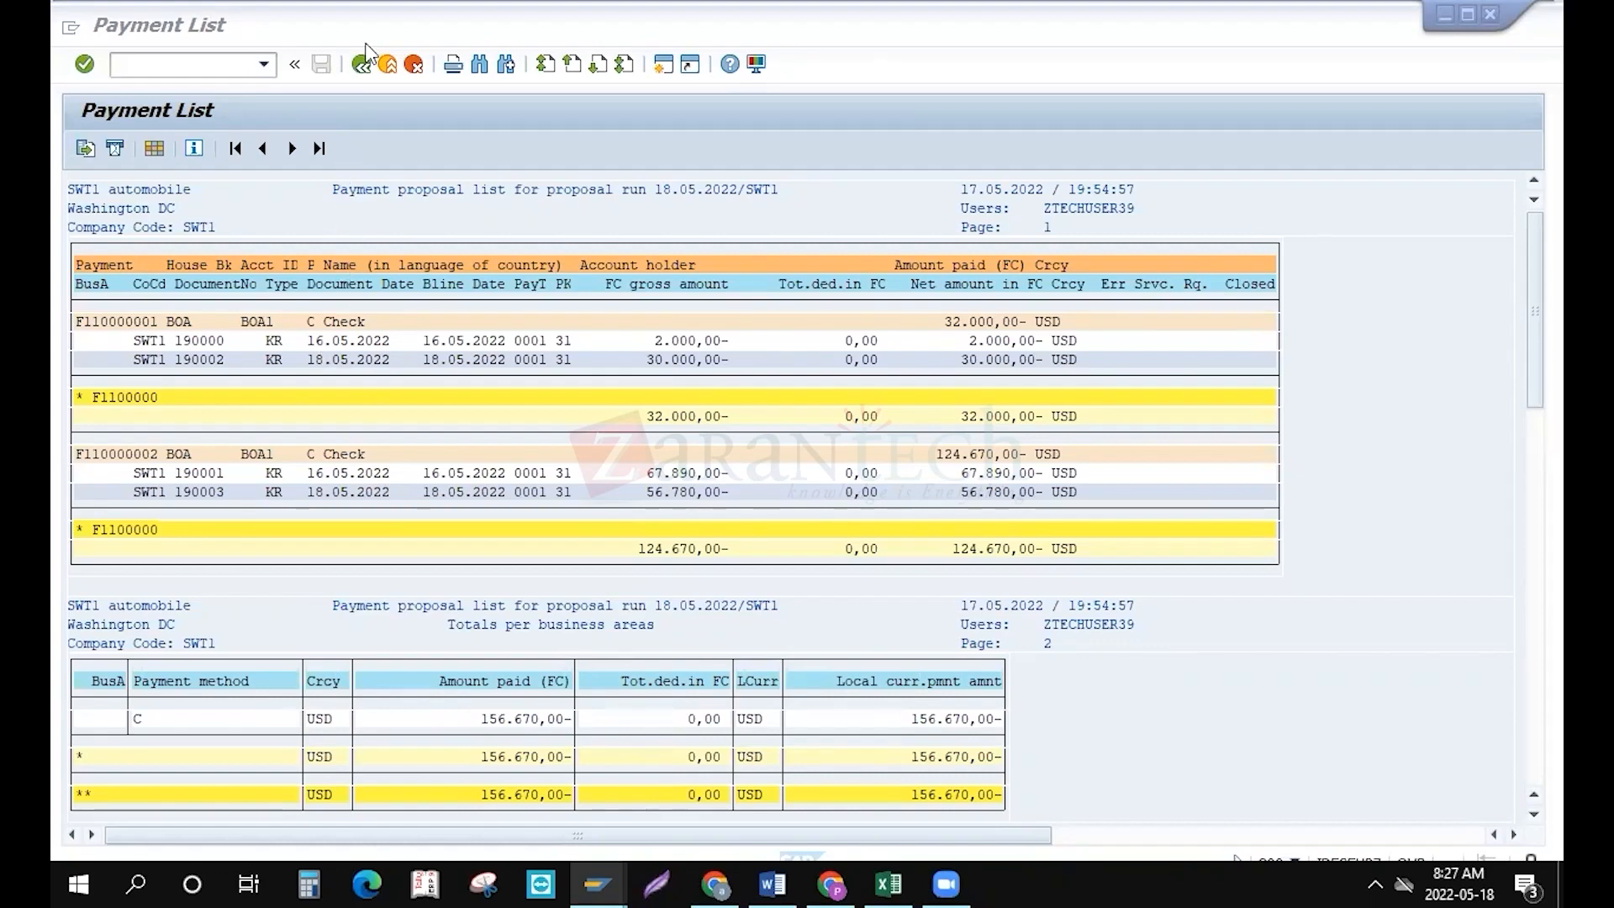
pyautogui.click(354, 73)
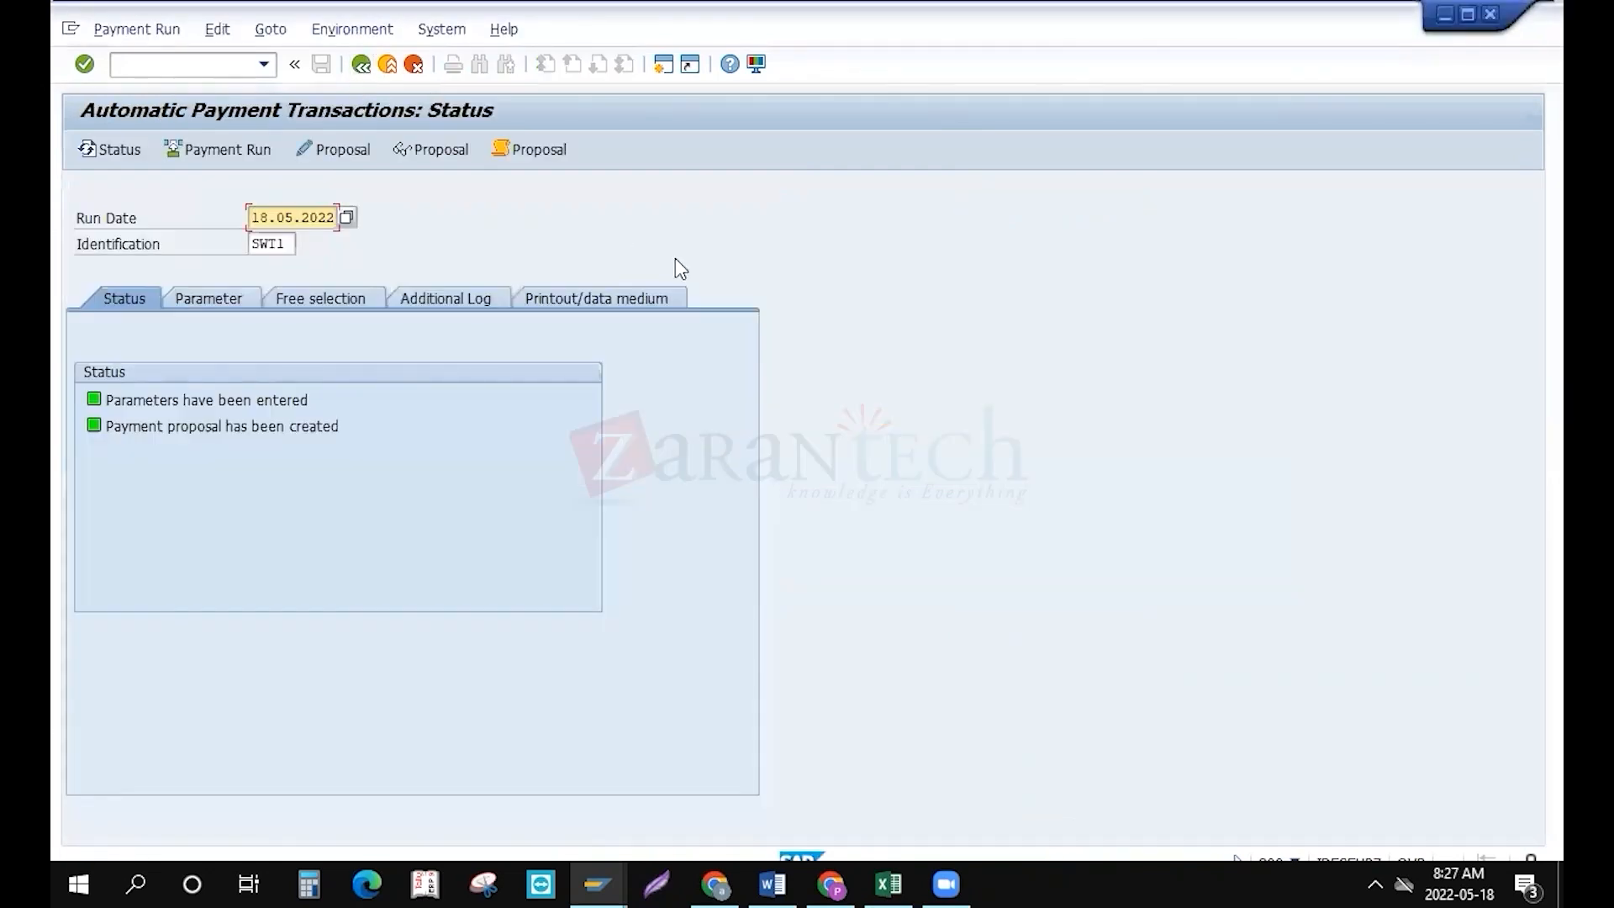
# Create print variant SWT1 for program RFFOUS_C in the payment run's printout settings, assigned to selection screen 1000
pyautogui.click(586, 303)
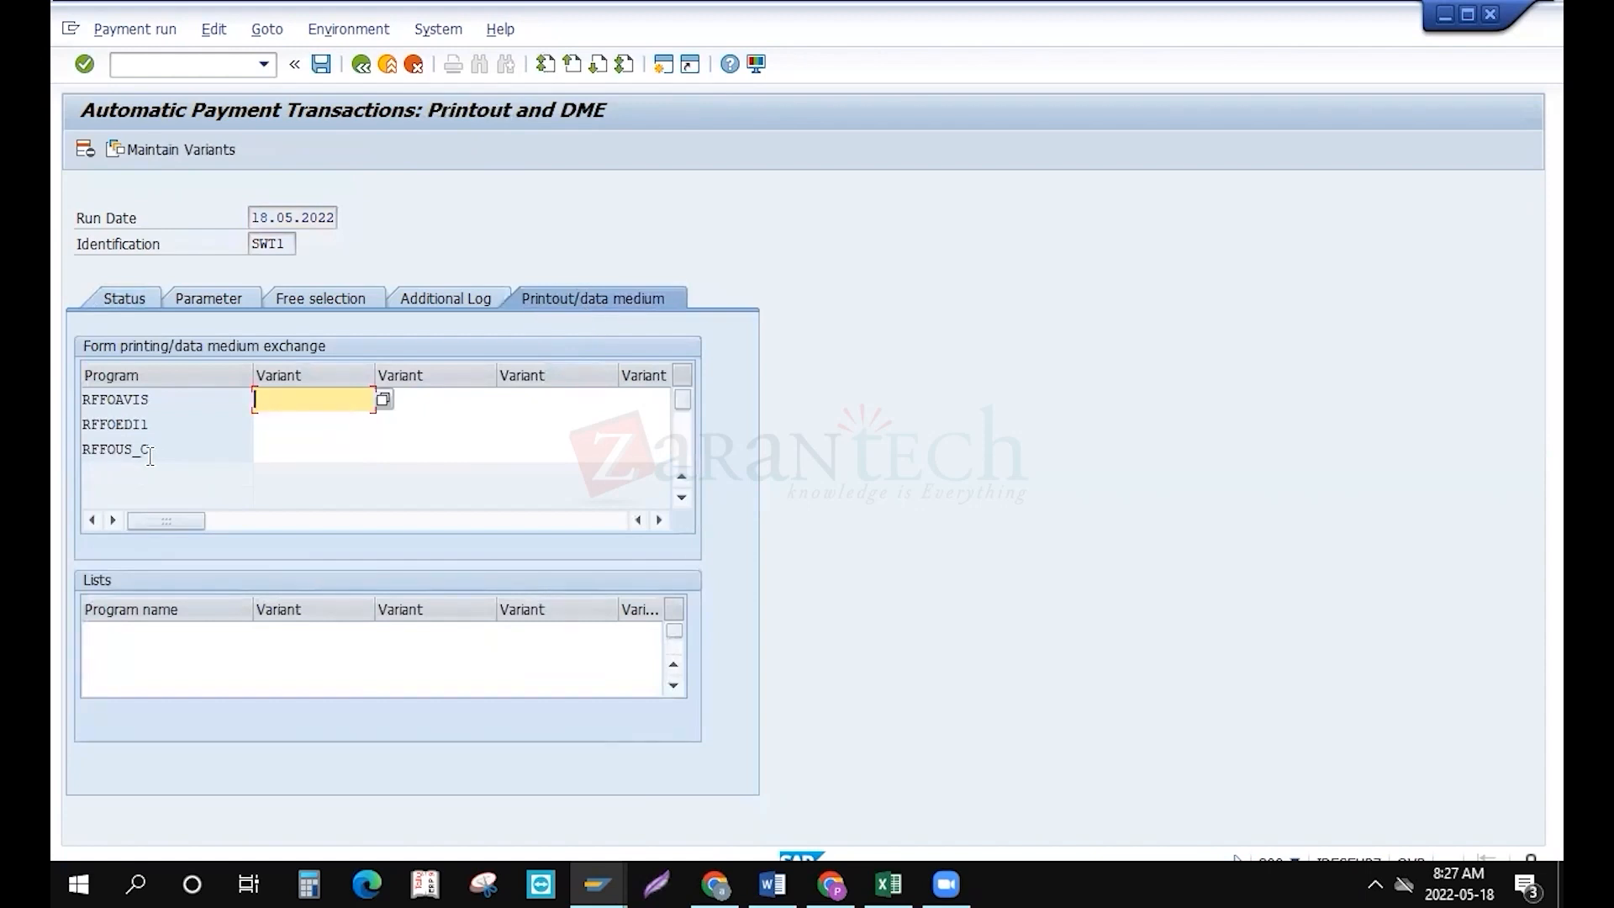
pyautogui.click(282, 439)
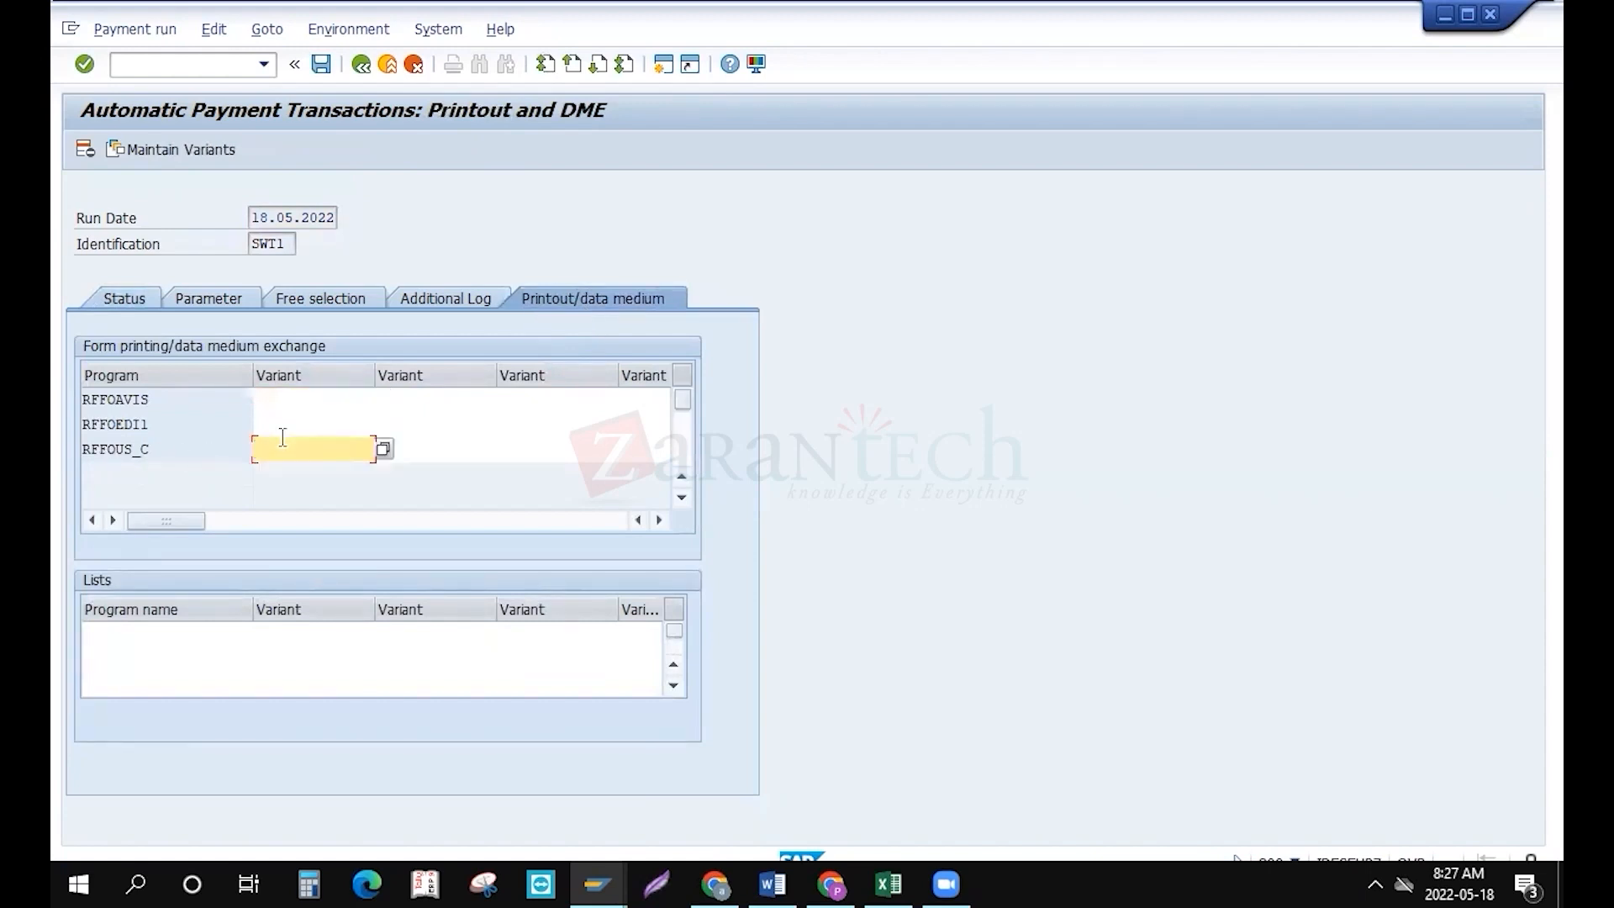
pyautogui.write('swt1')
pyautogui.click(158, 145)
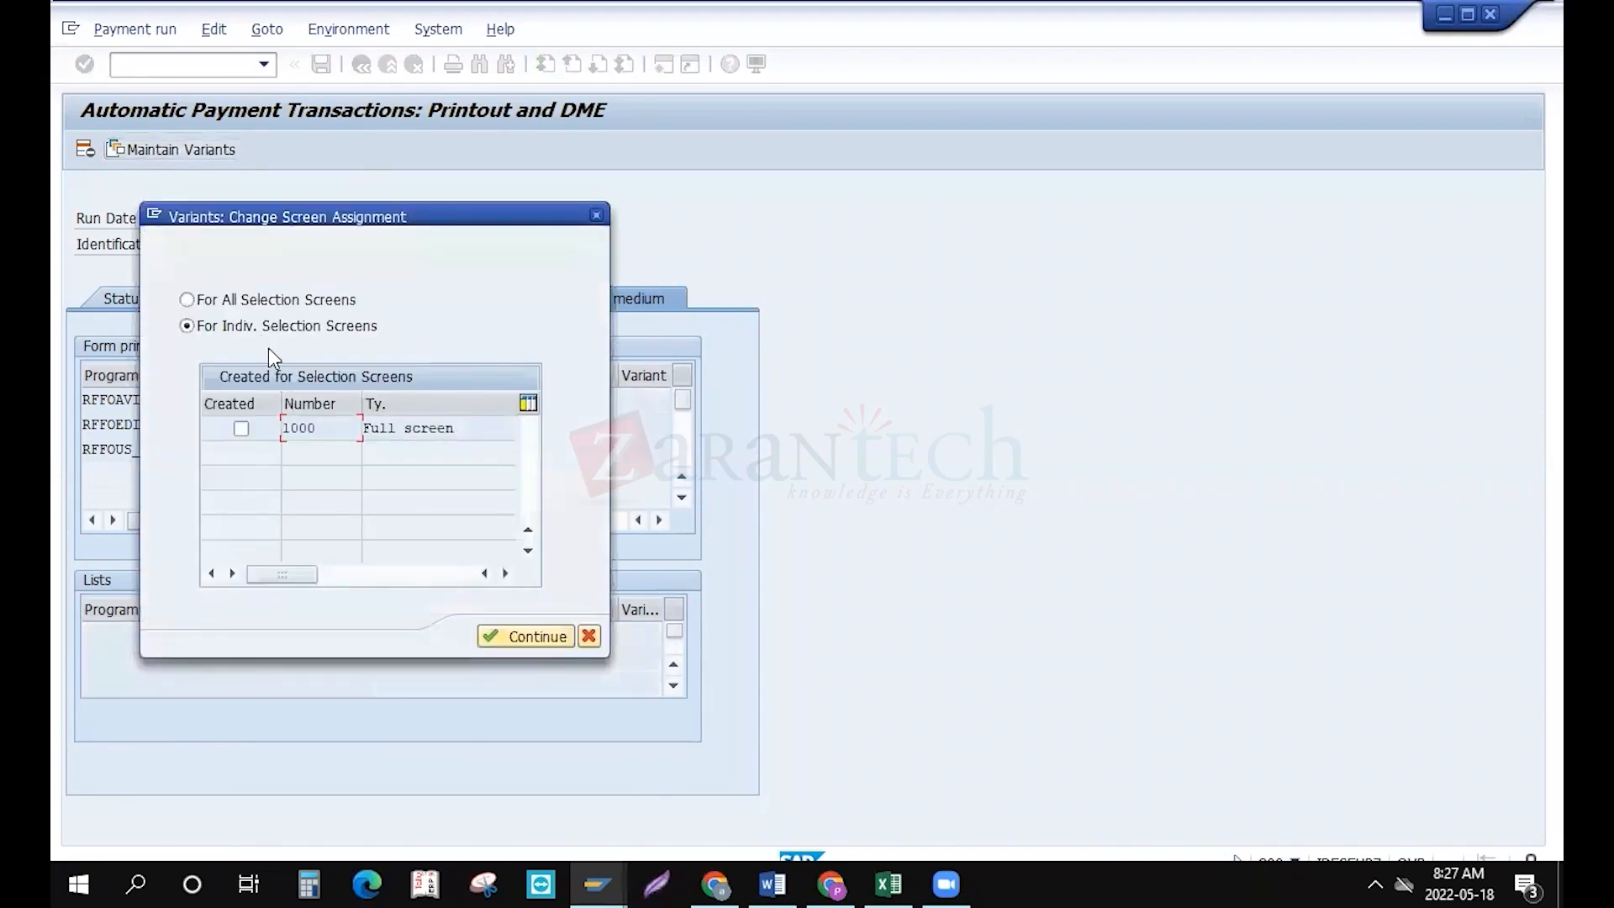
pyautogui.click(242, 429)
pyautogui.click(527, 636)
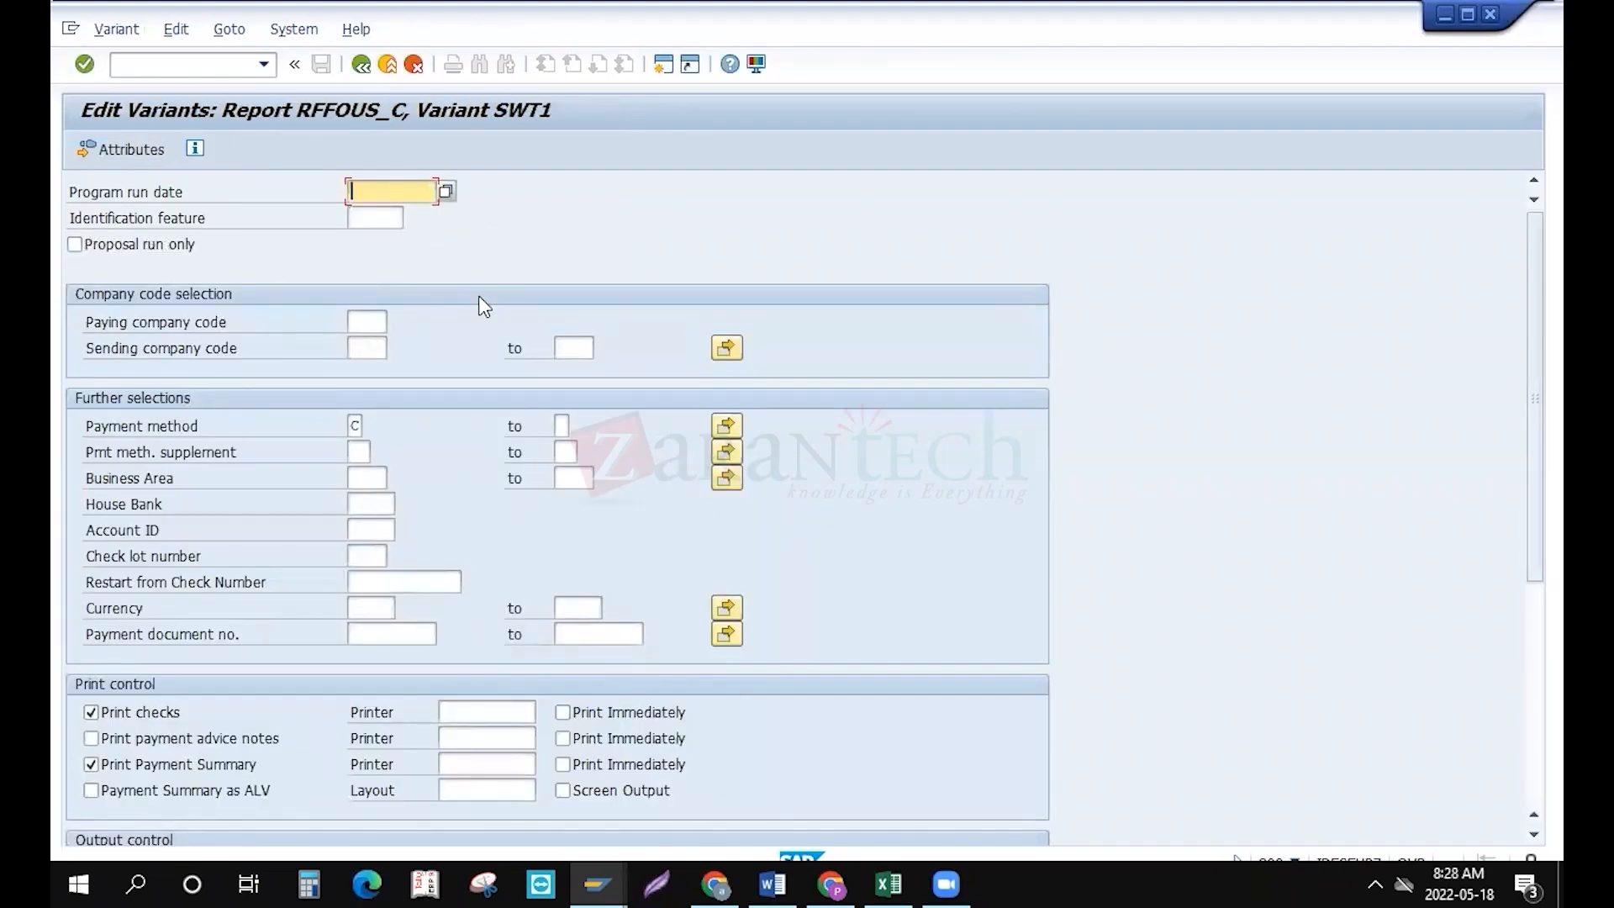
# Set the variant's program run date to 18.05.2022, the identification feature to swt1 and the paying company code to swt1
pyautogui.write('18.05.2022')
pyautogui.click(378, 218)
pyautogui.write('swt1')
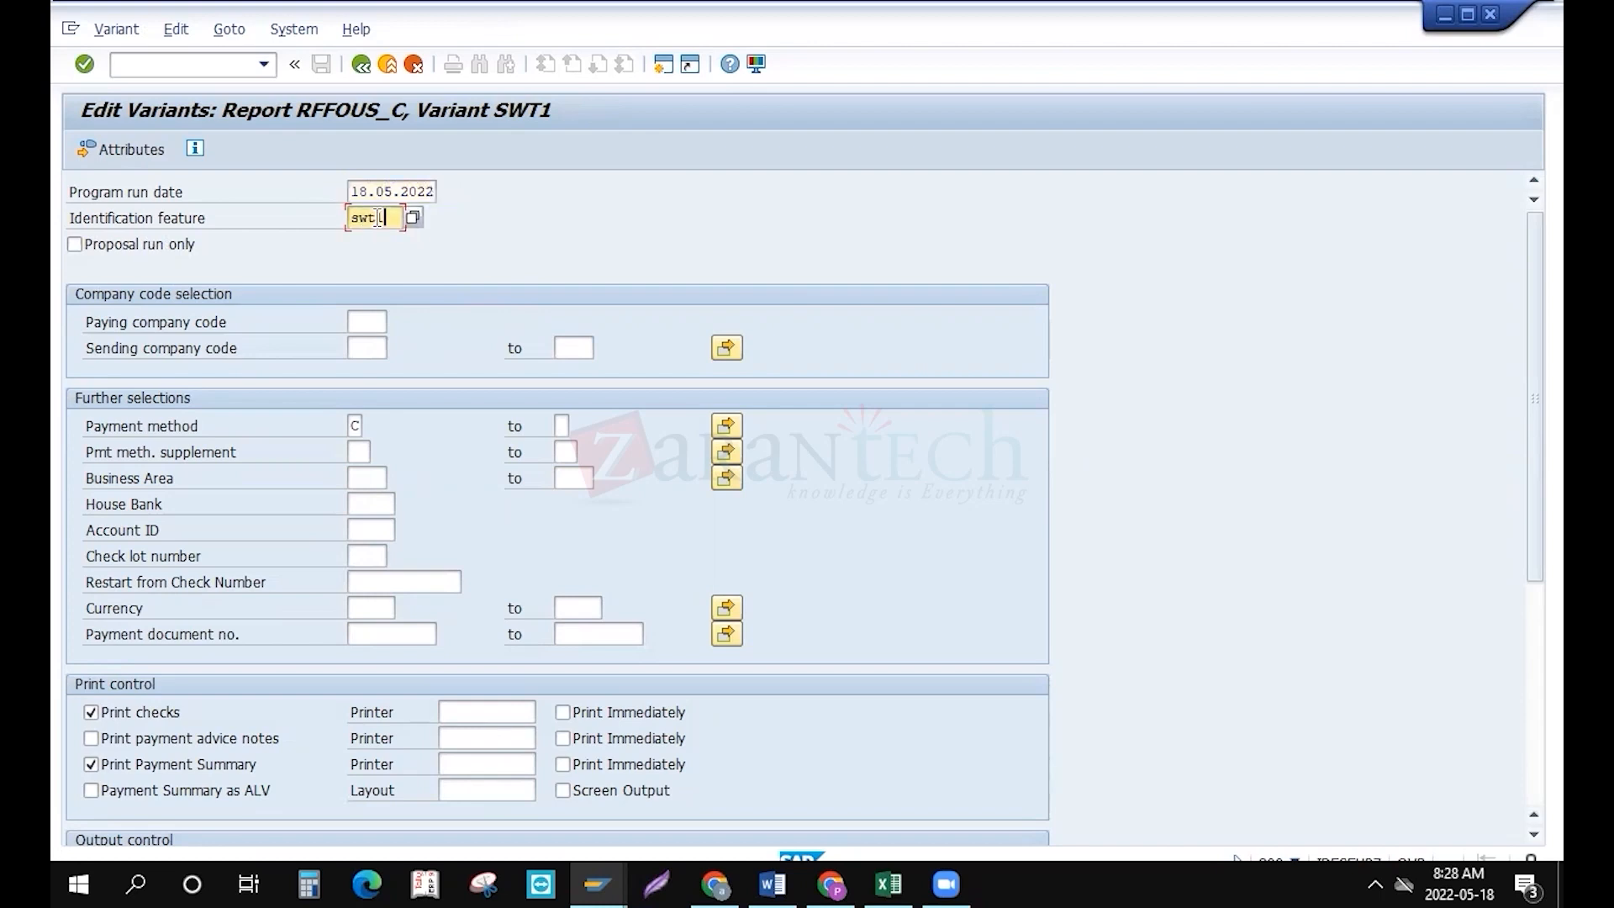
pyautogui.click(367, 321)
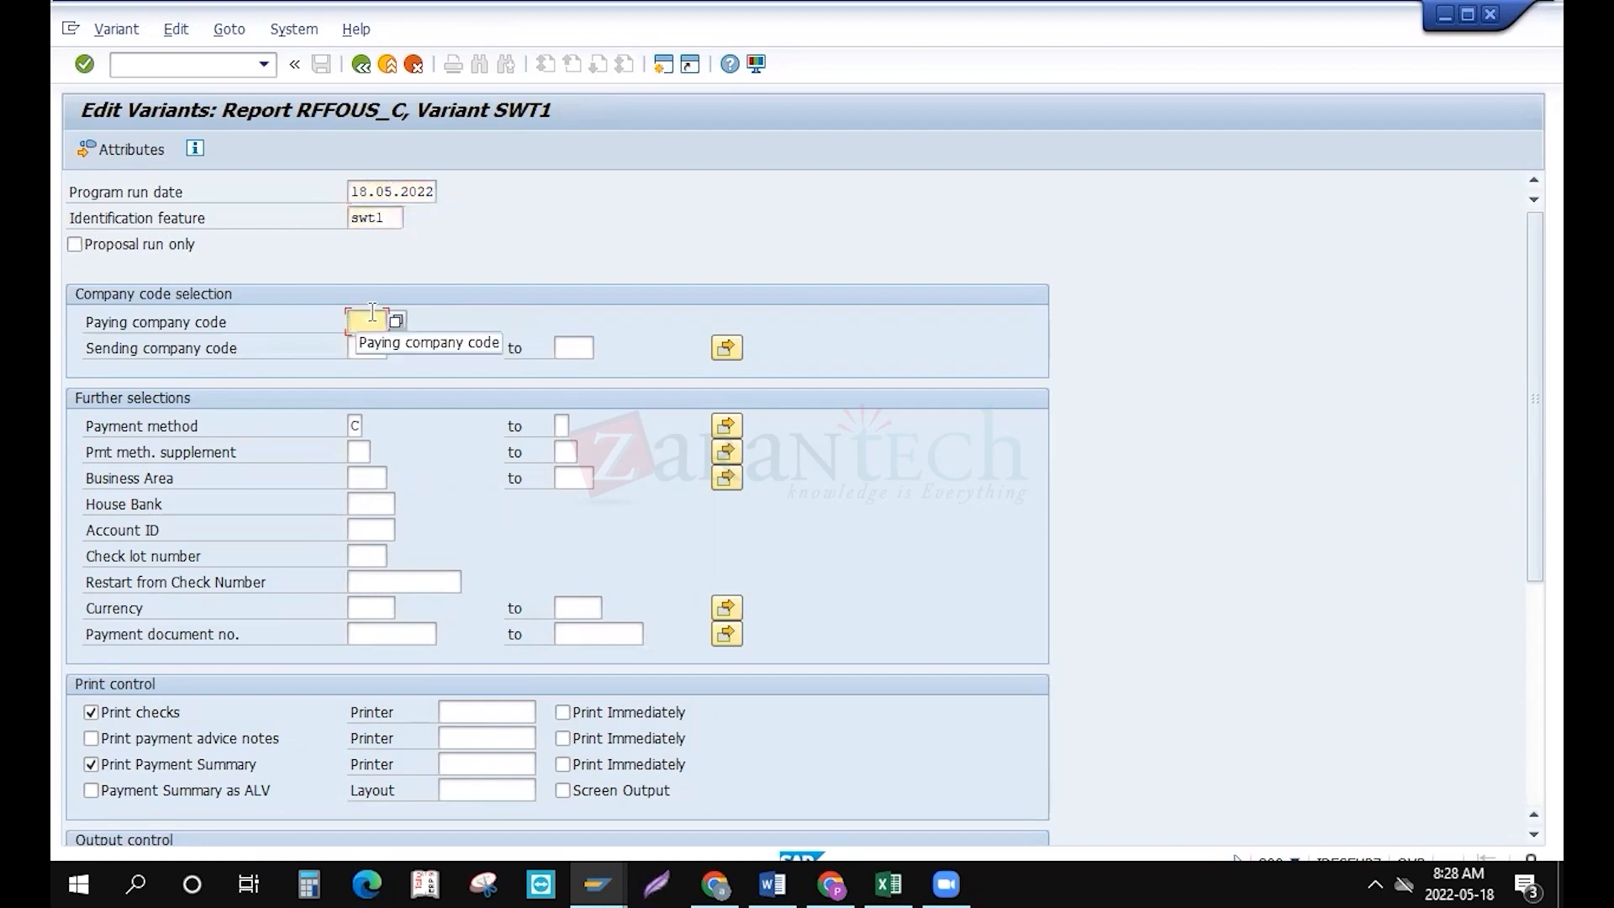
pyautogui.write('swt1')
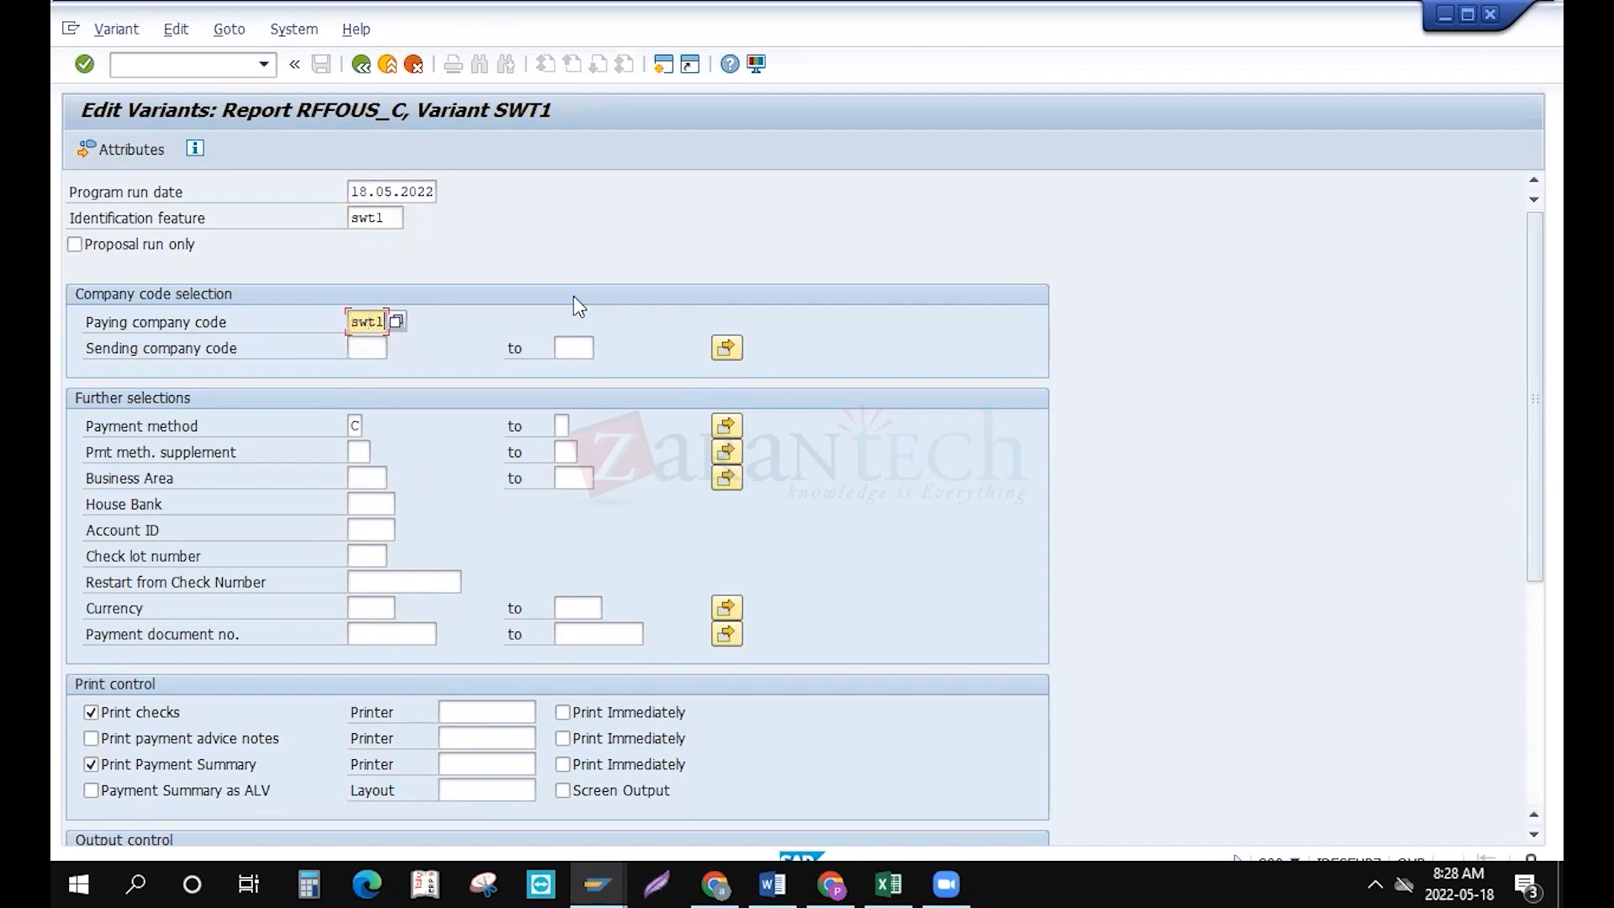
# Set the variant's sending company code to swt1, the house bank to boa and the account ID to boa1
pyautogui.click(366, 345)
pyautogui.write('swt1')
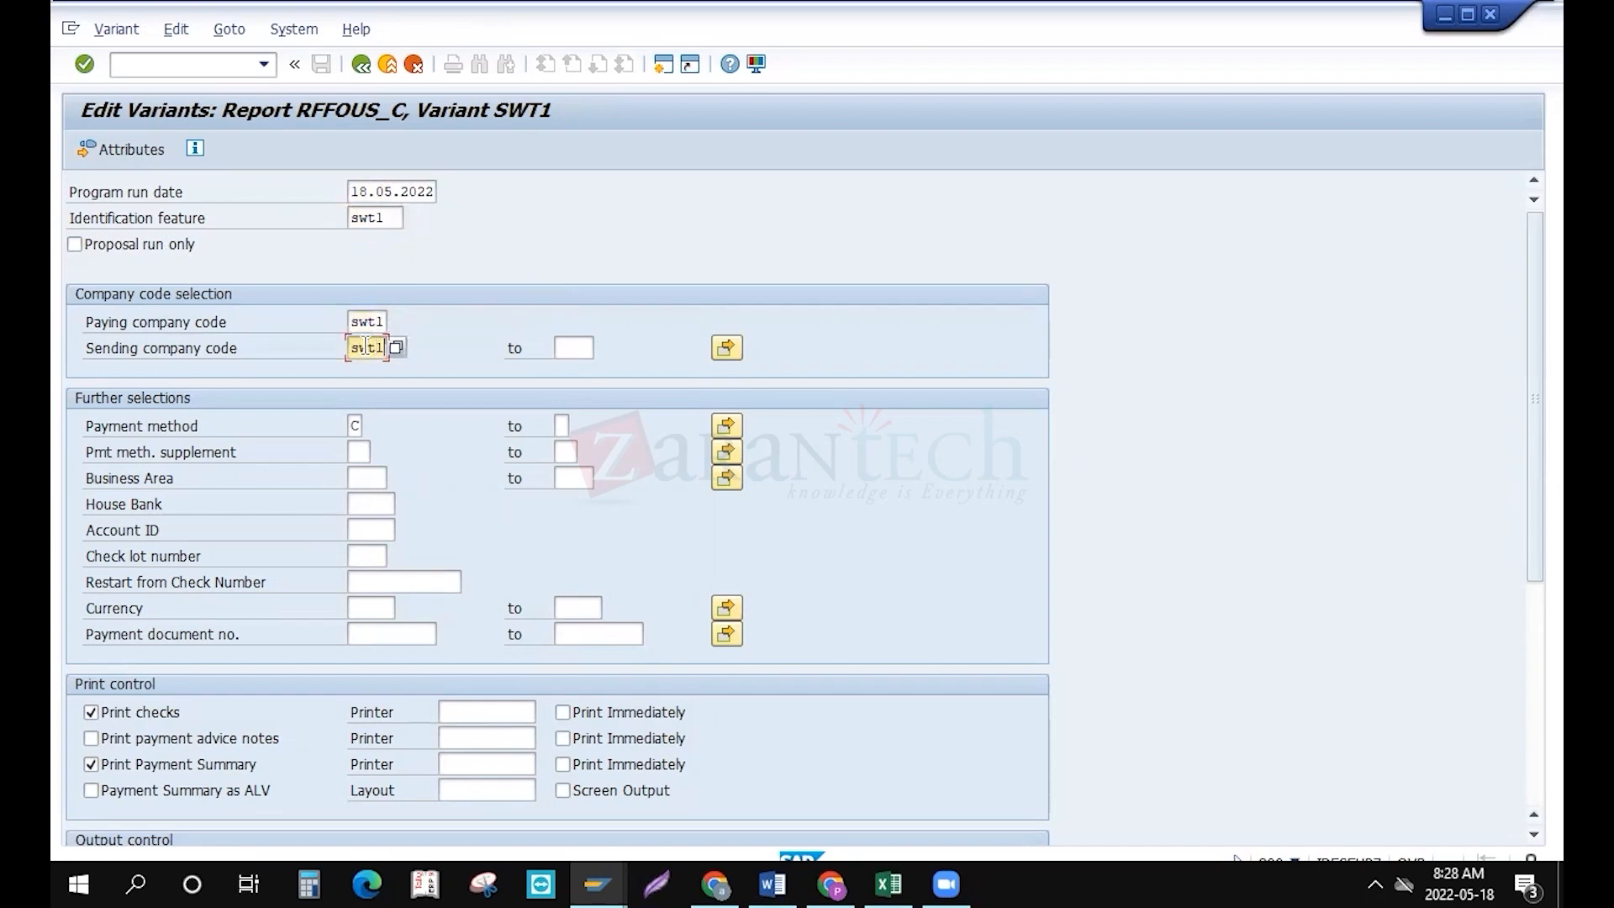
pyautogui.click(365, 485)
pyautogui.click(366, 503)
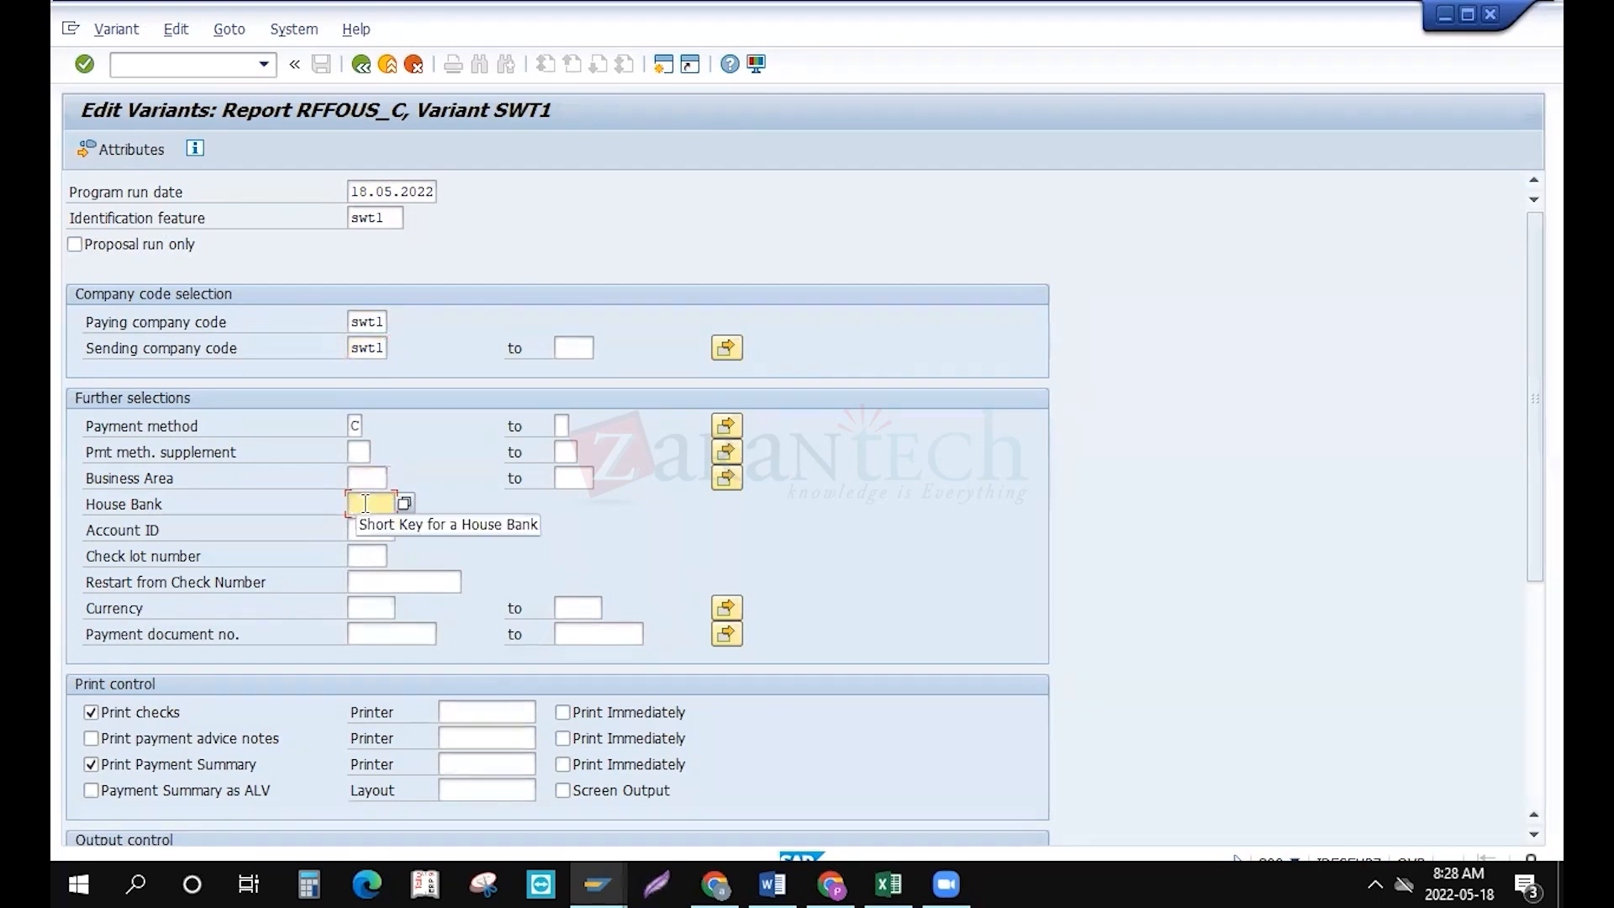
pyautogui.write('boa')
pyautogui.press('Tab')
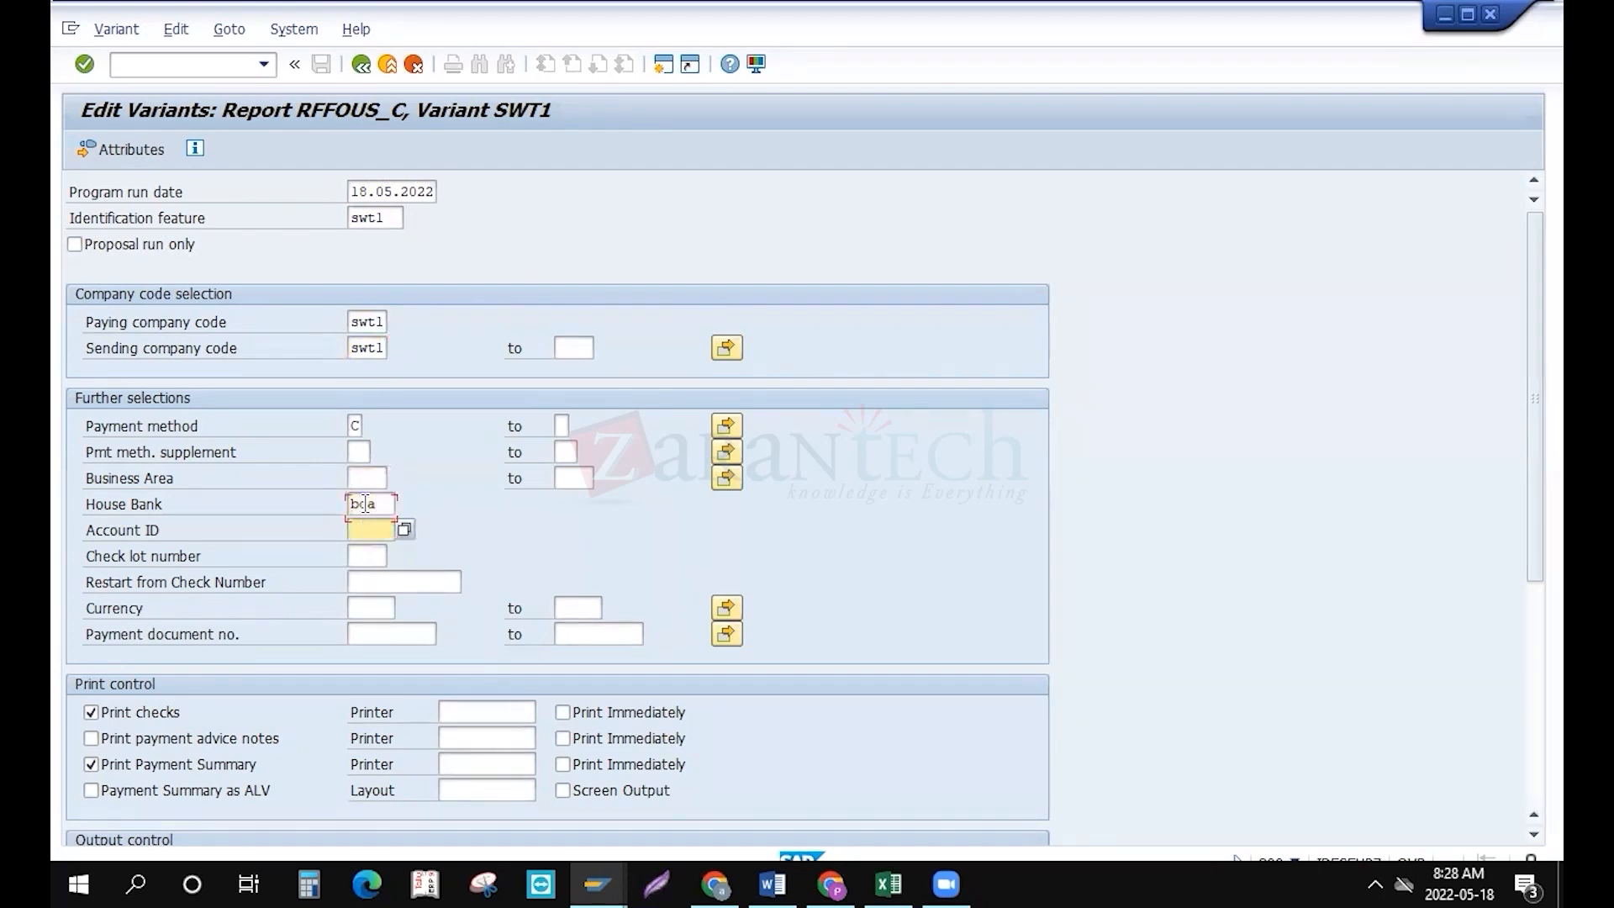
pyautogui.write('boa1')
# Set the variant's check lot number to 1 and the currency to usd
pyautogui.click(363, 555)
pyautogui.write('1')
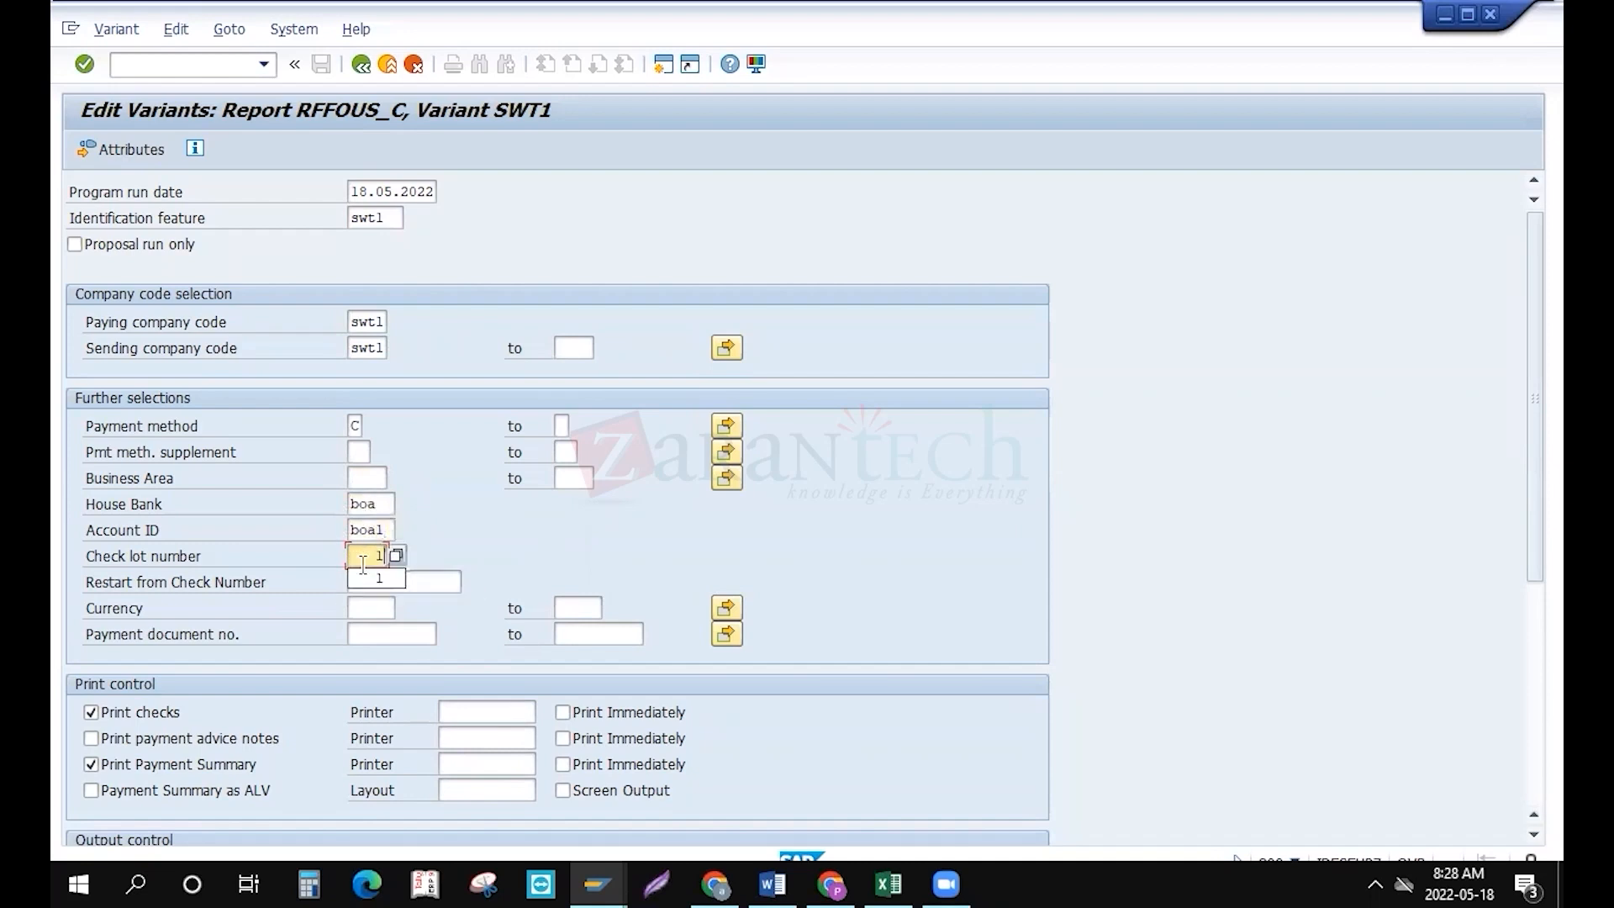
pyautogui.click(379, 615)
pyautogui.write('usd')
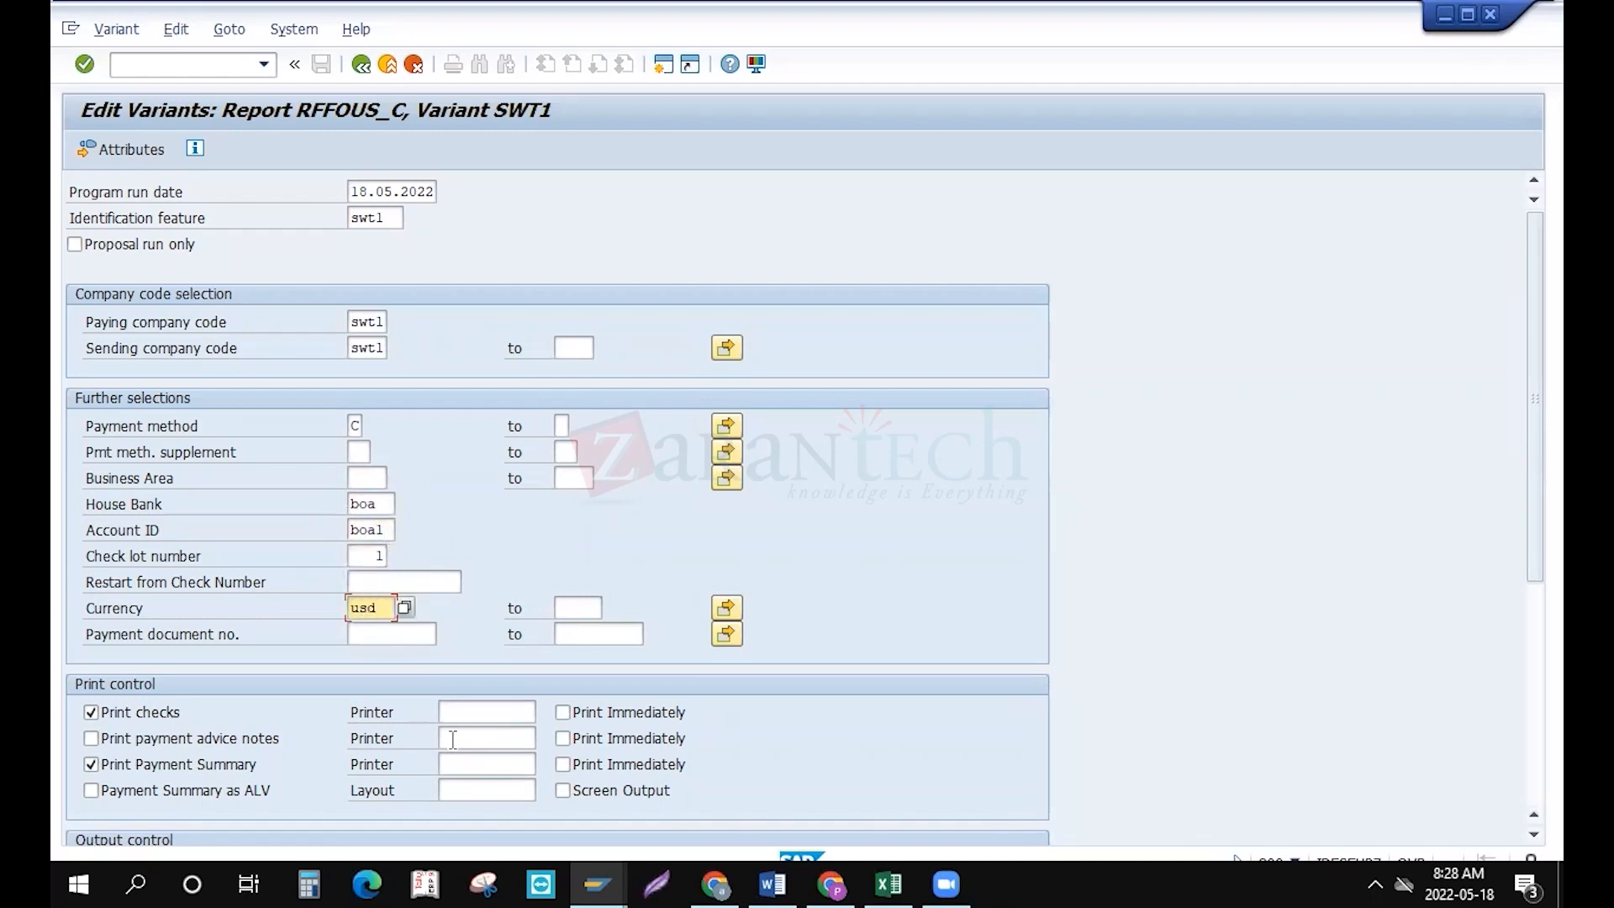
# Enable payment advice note printing, immediate printing for checks, advice notes and payment summary, and screen output in the print control
pyautogui.click(562, 713)
pyautogui.click(562, 739)
pyautogui.click(564, 790)
pyautogui.click(571, 761)
pyautogui.click(283, 738)
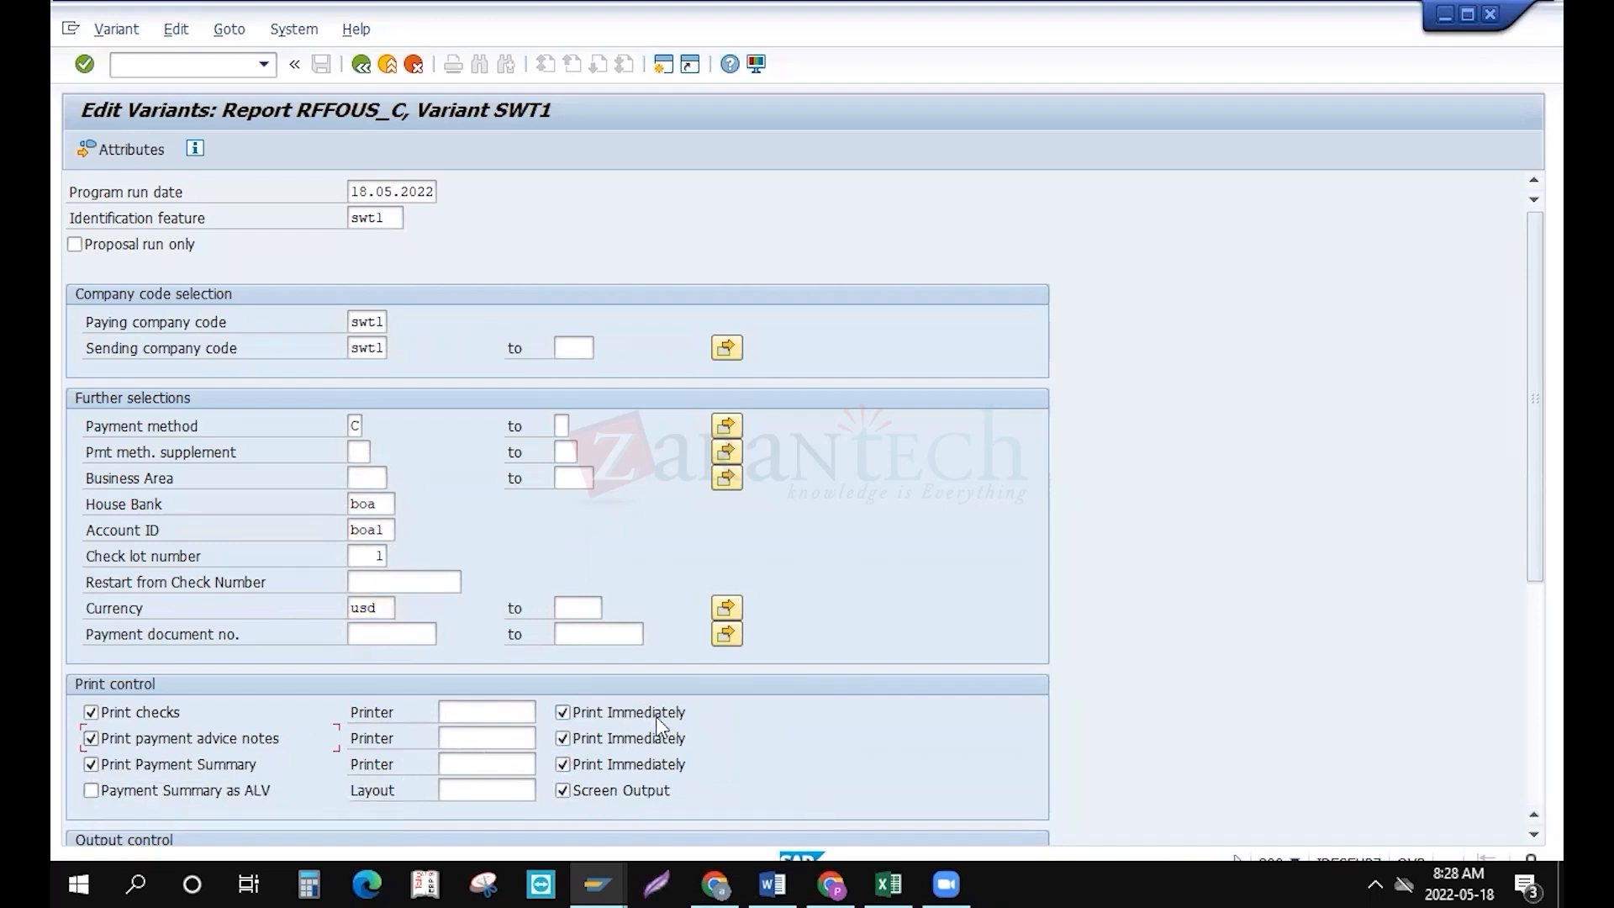
# Assign printer lp01 to the checks, payment advice notes and payment summary, and enter lp01 as the layout
pyautogui.click(460, 729)
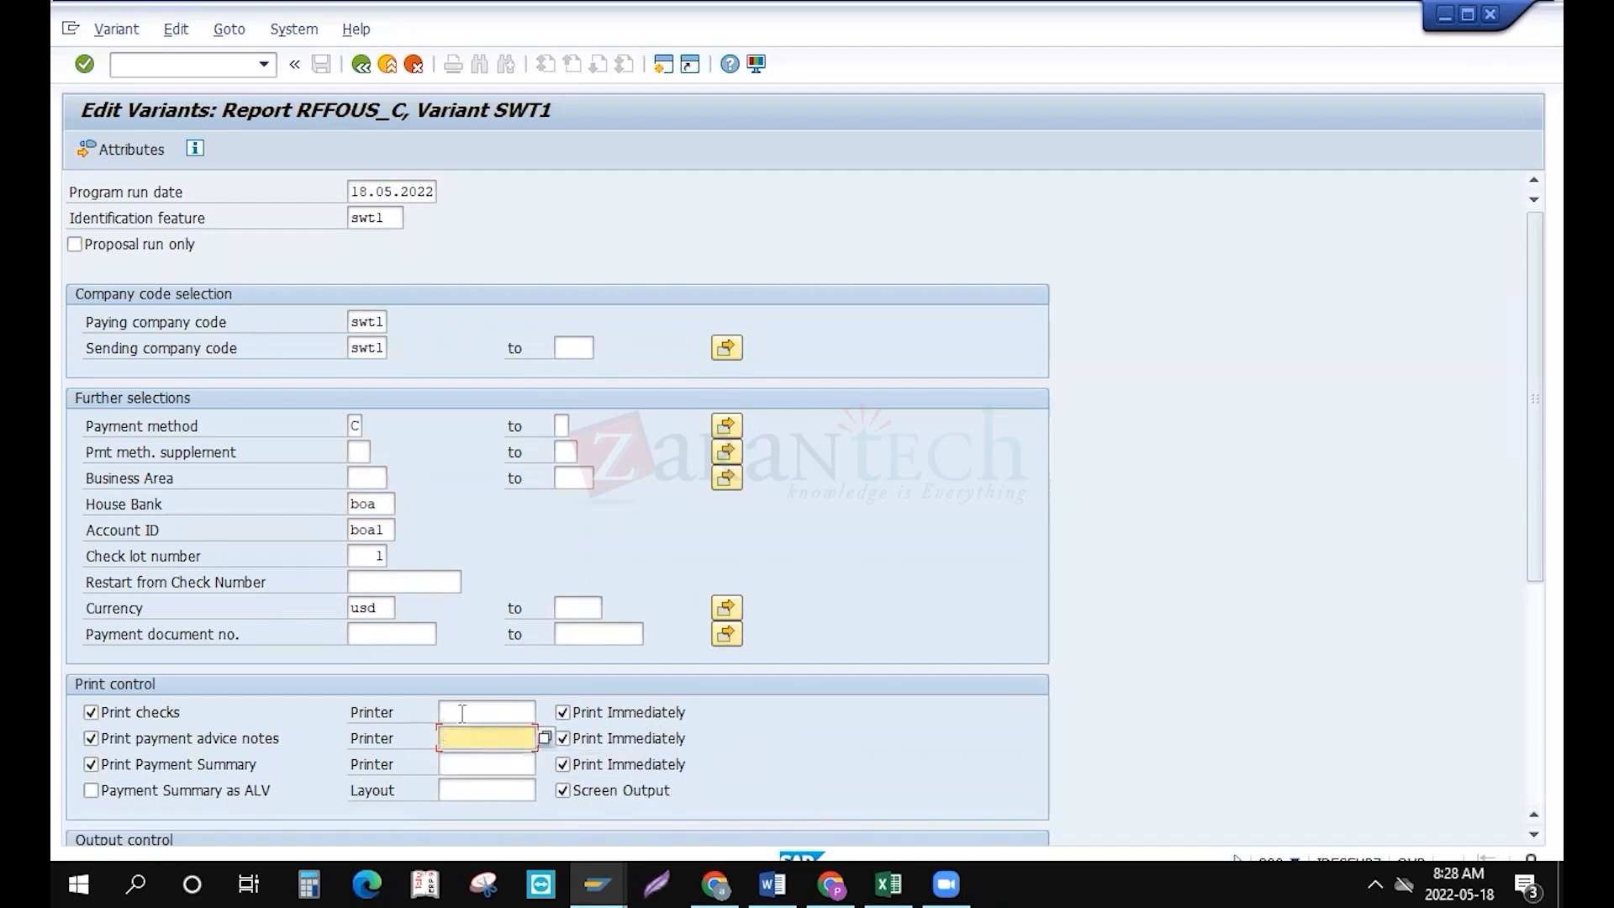
pyautogui.click(462, 712)
pyautogui.write('lp01')
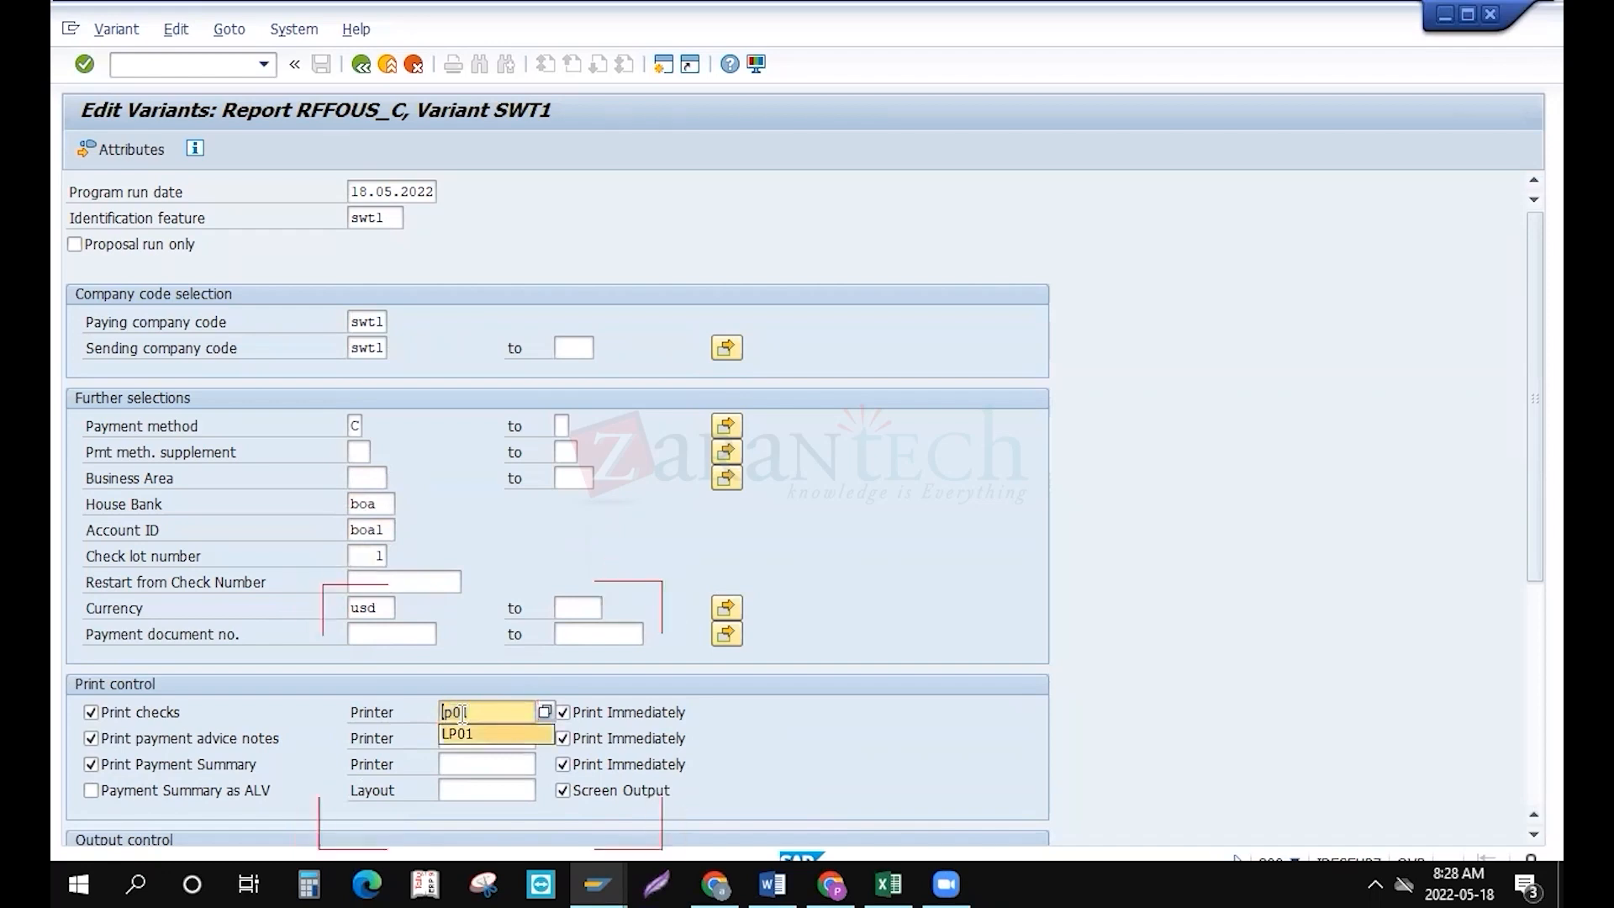
pyautogui.press('Tab')
pyautogui.press('Tab')
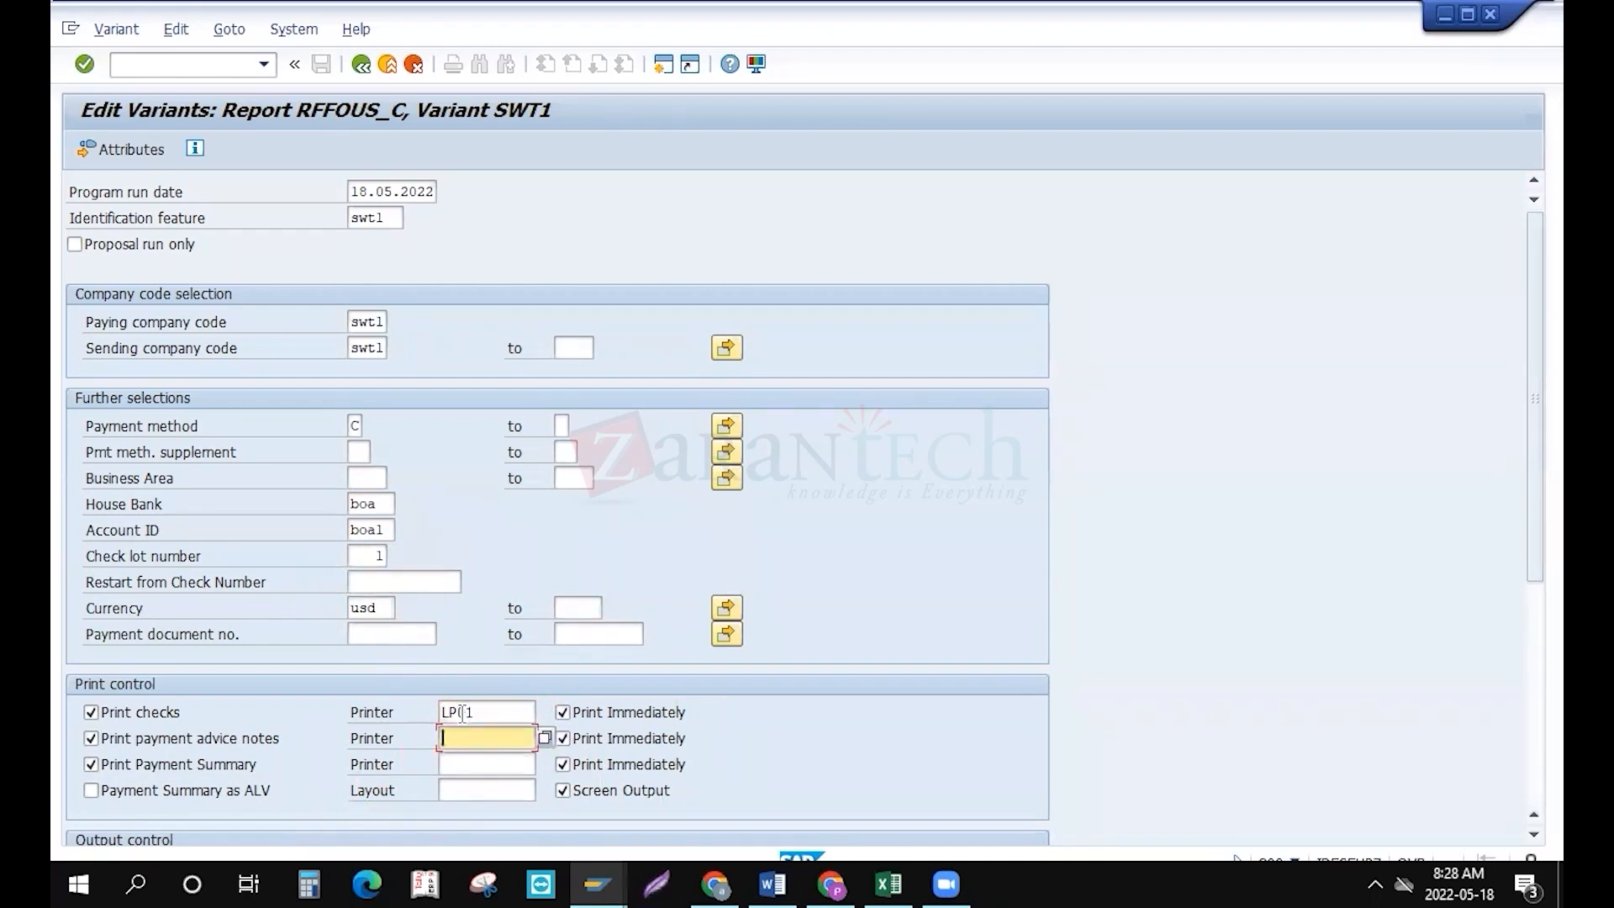
pyautogui.write('lp01')
pyautogui.press('Tab')
pyautogui.write('lp01')
pyautogui.press('Tab')
pyautogui.write('lp01')
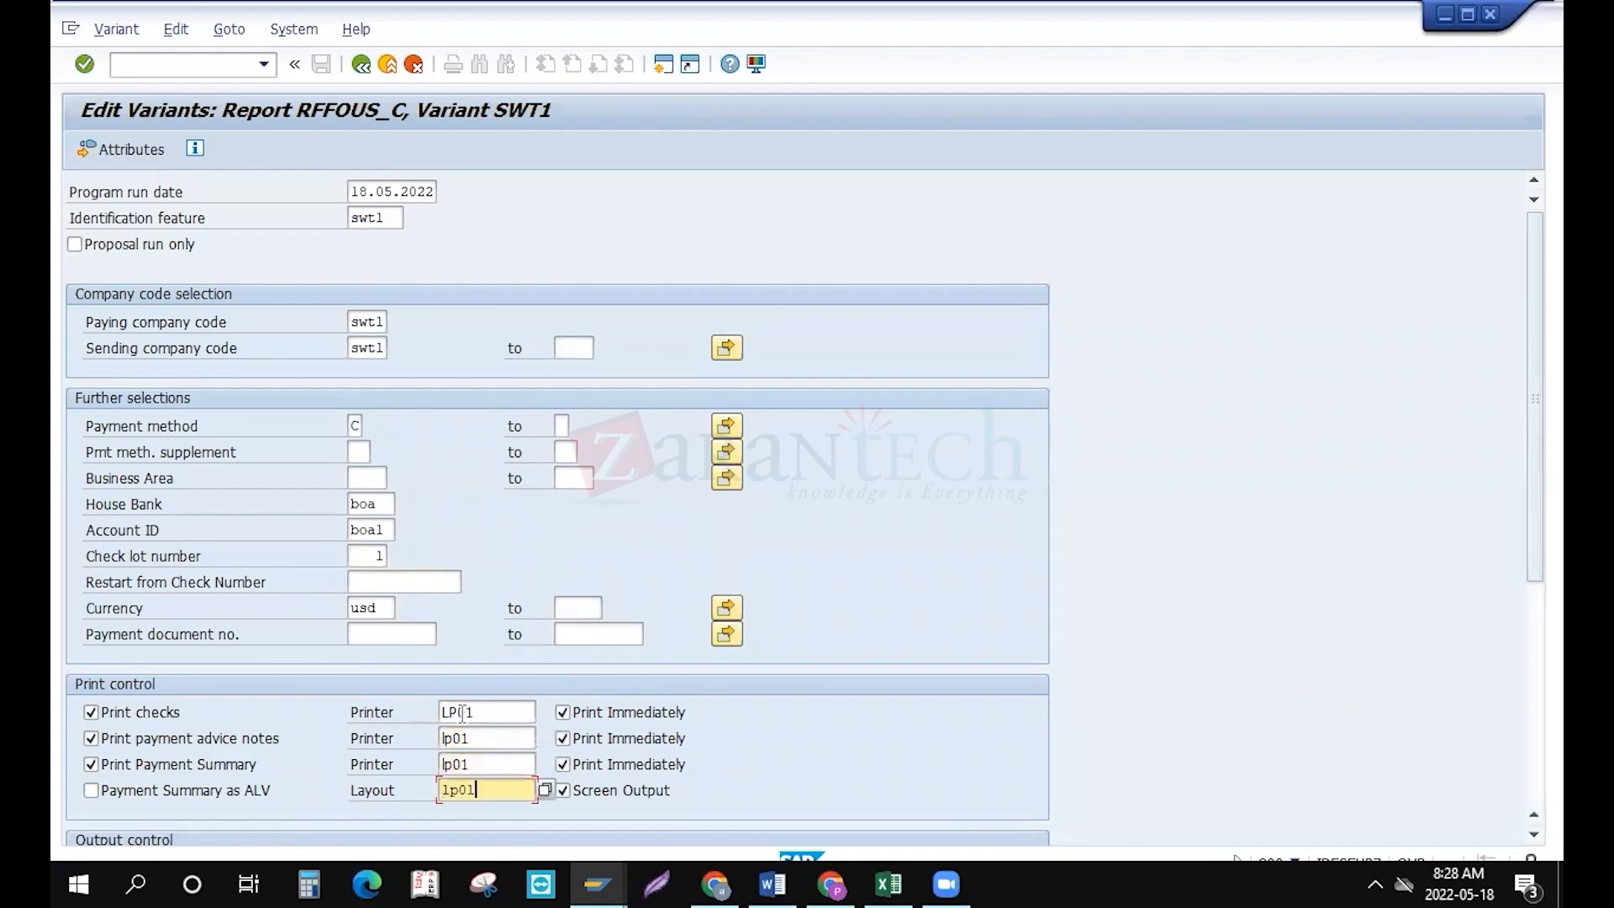
# Try to leave the variant's value maintenance with the lp01 layout entry in place
pyautogui.click(1531, 647)
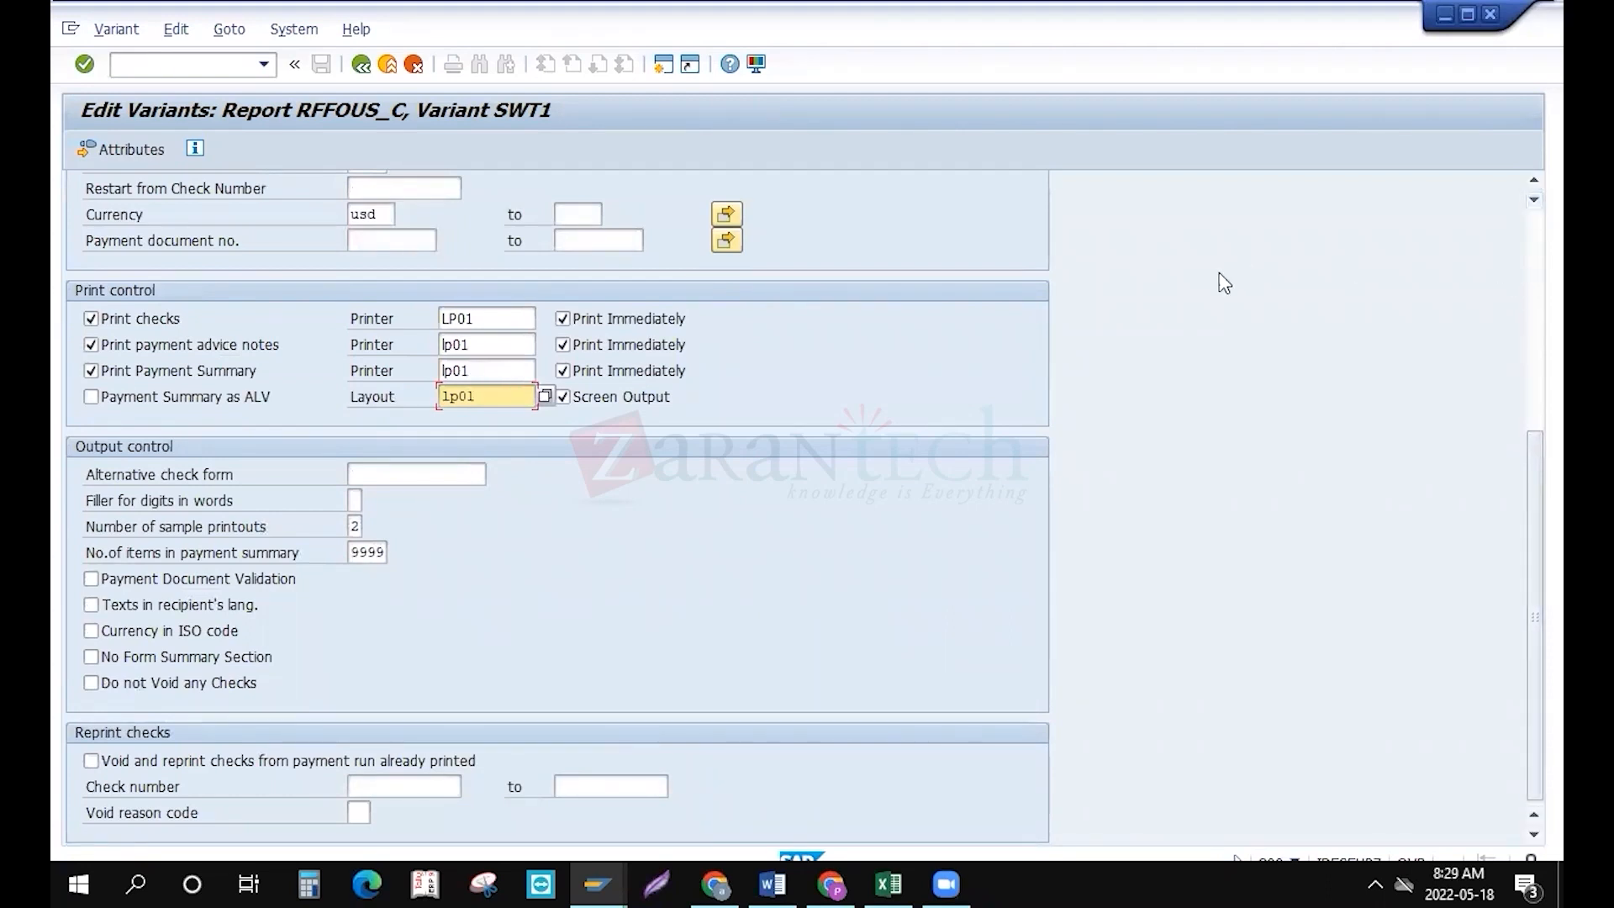
pyautogui.click(359, 65)
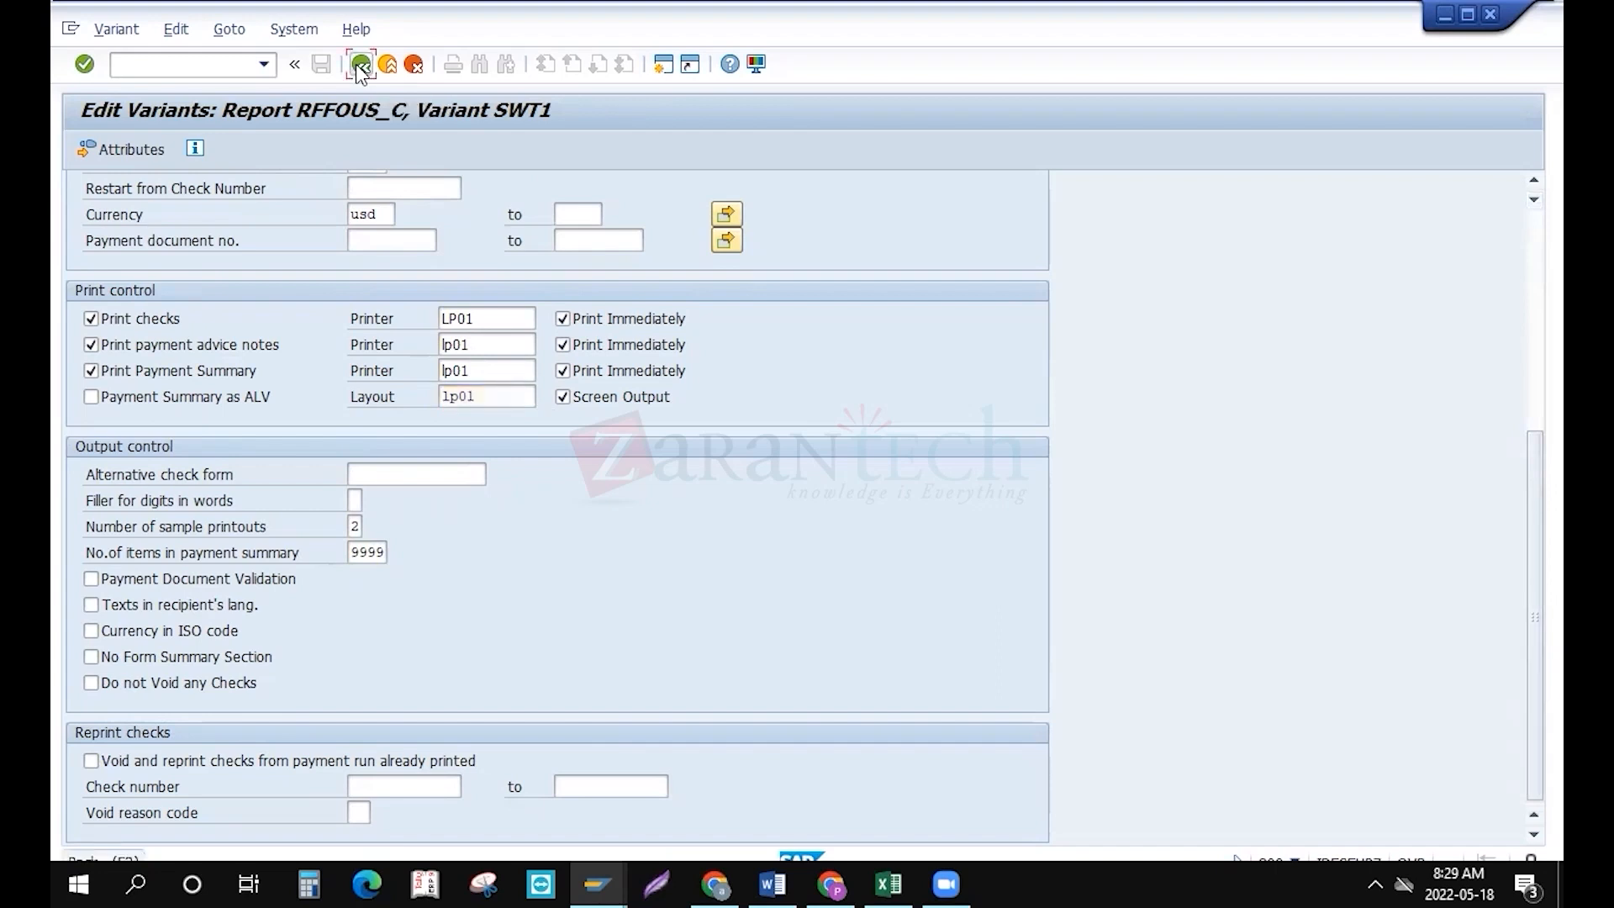
pyautogui.click(321, 244)
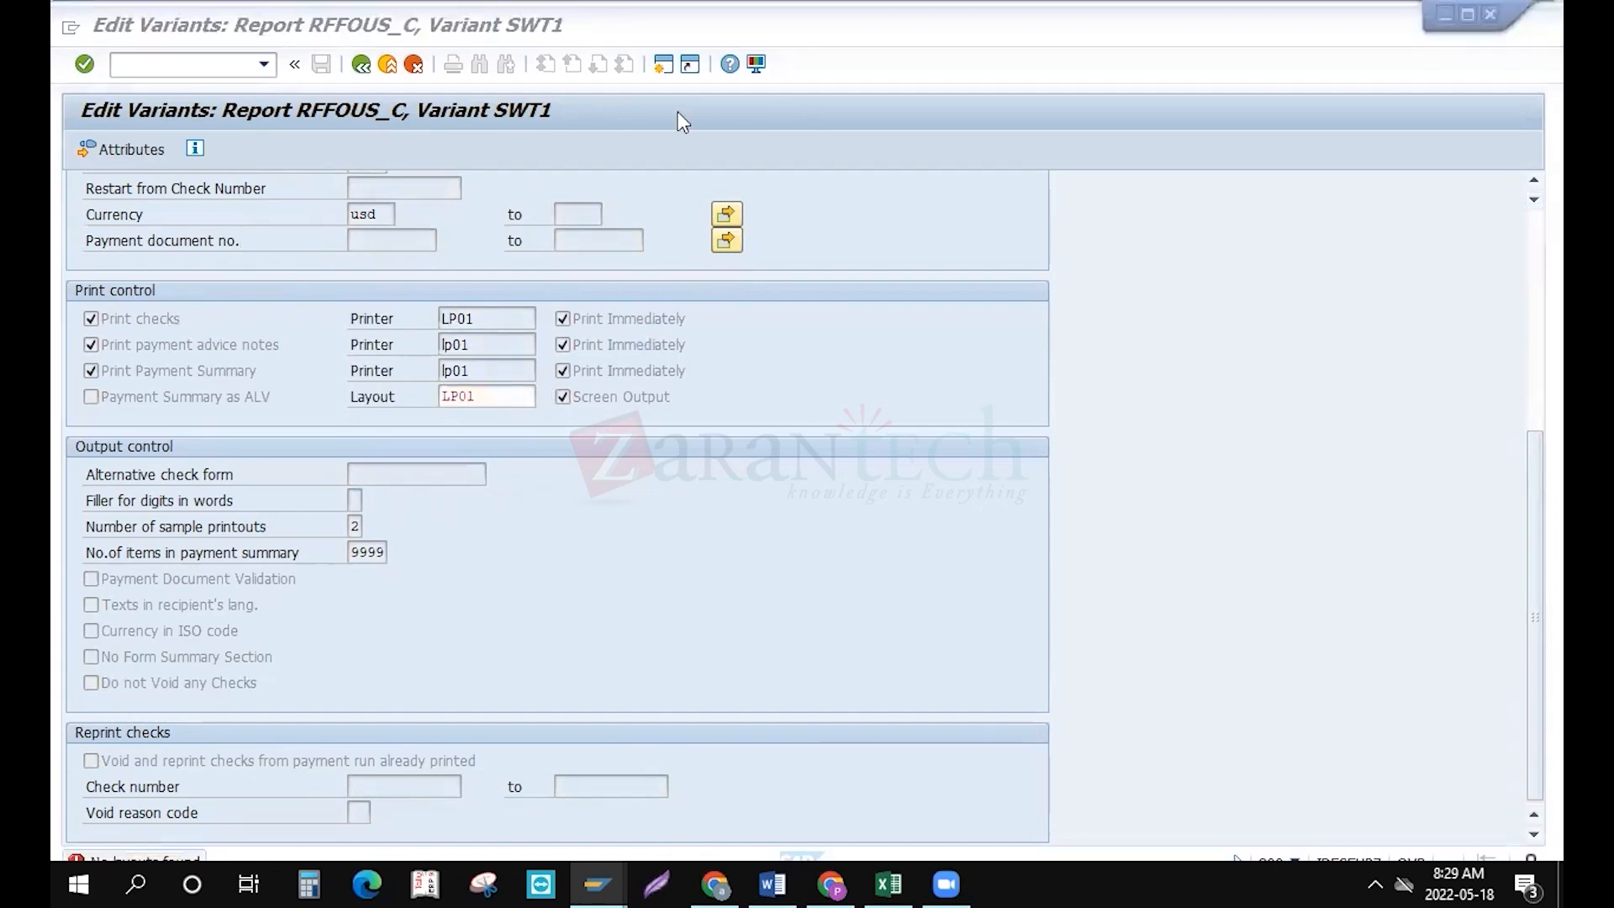
# Clear the layout entry in the print control and save the variant's values
pyautogui.click(493, 407)
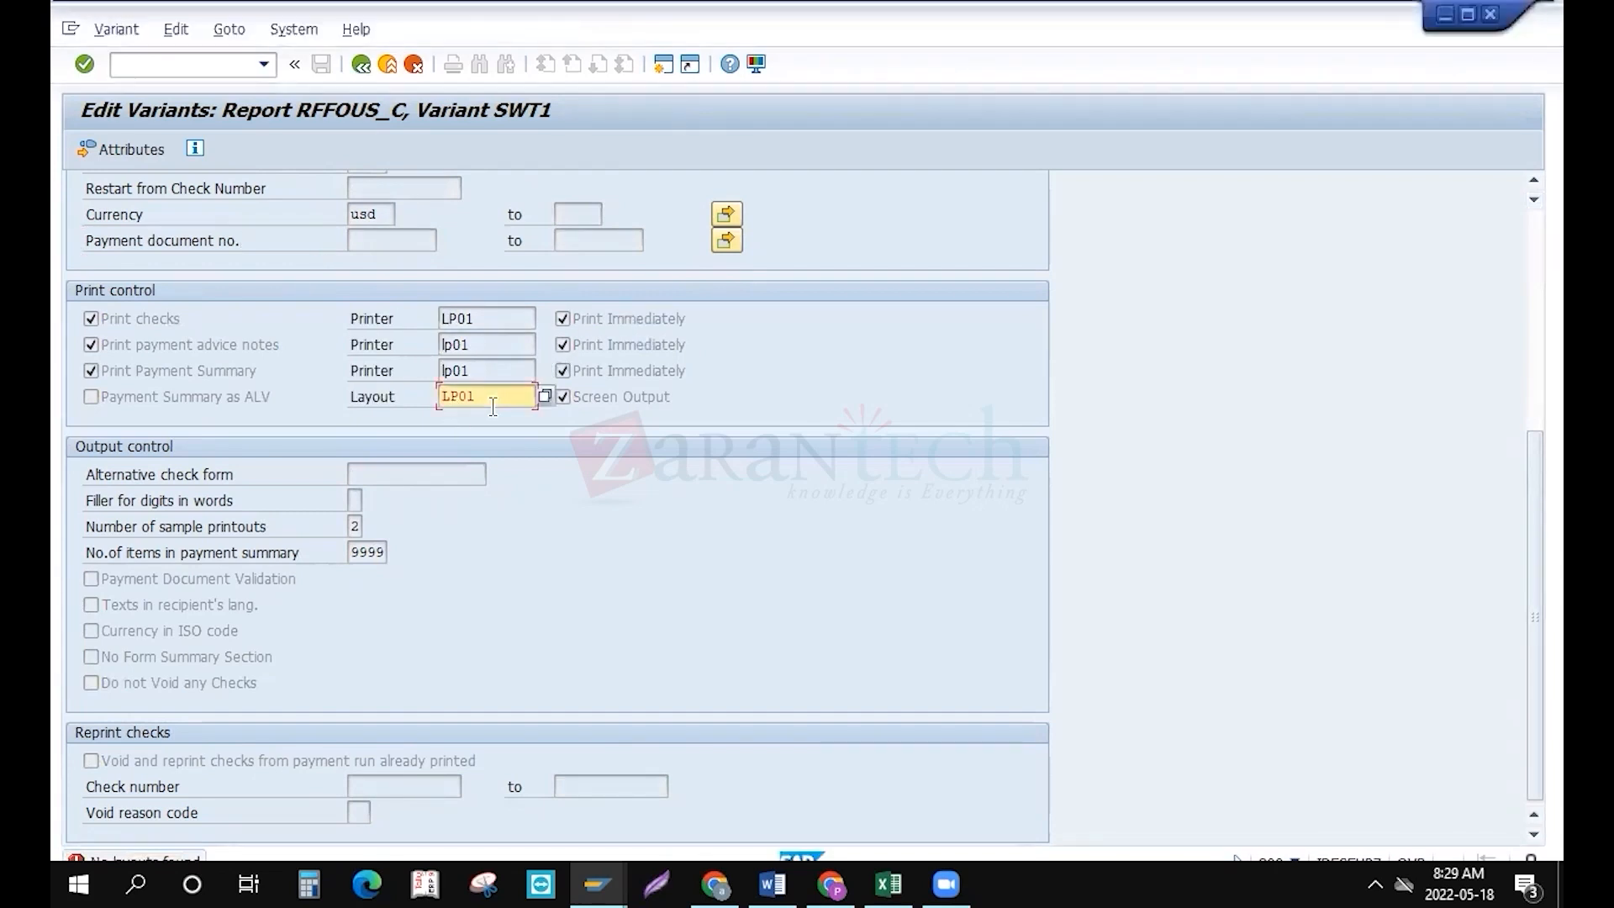
pyautogui.press('BackSpace')
pyautogui.press('BackSpace')
pyautogui.press('BackSpace')
pyautogui.press('BackSpace')
pyautogui.press('F3')
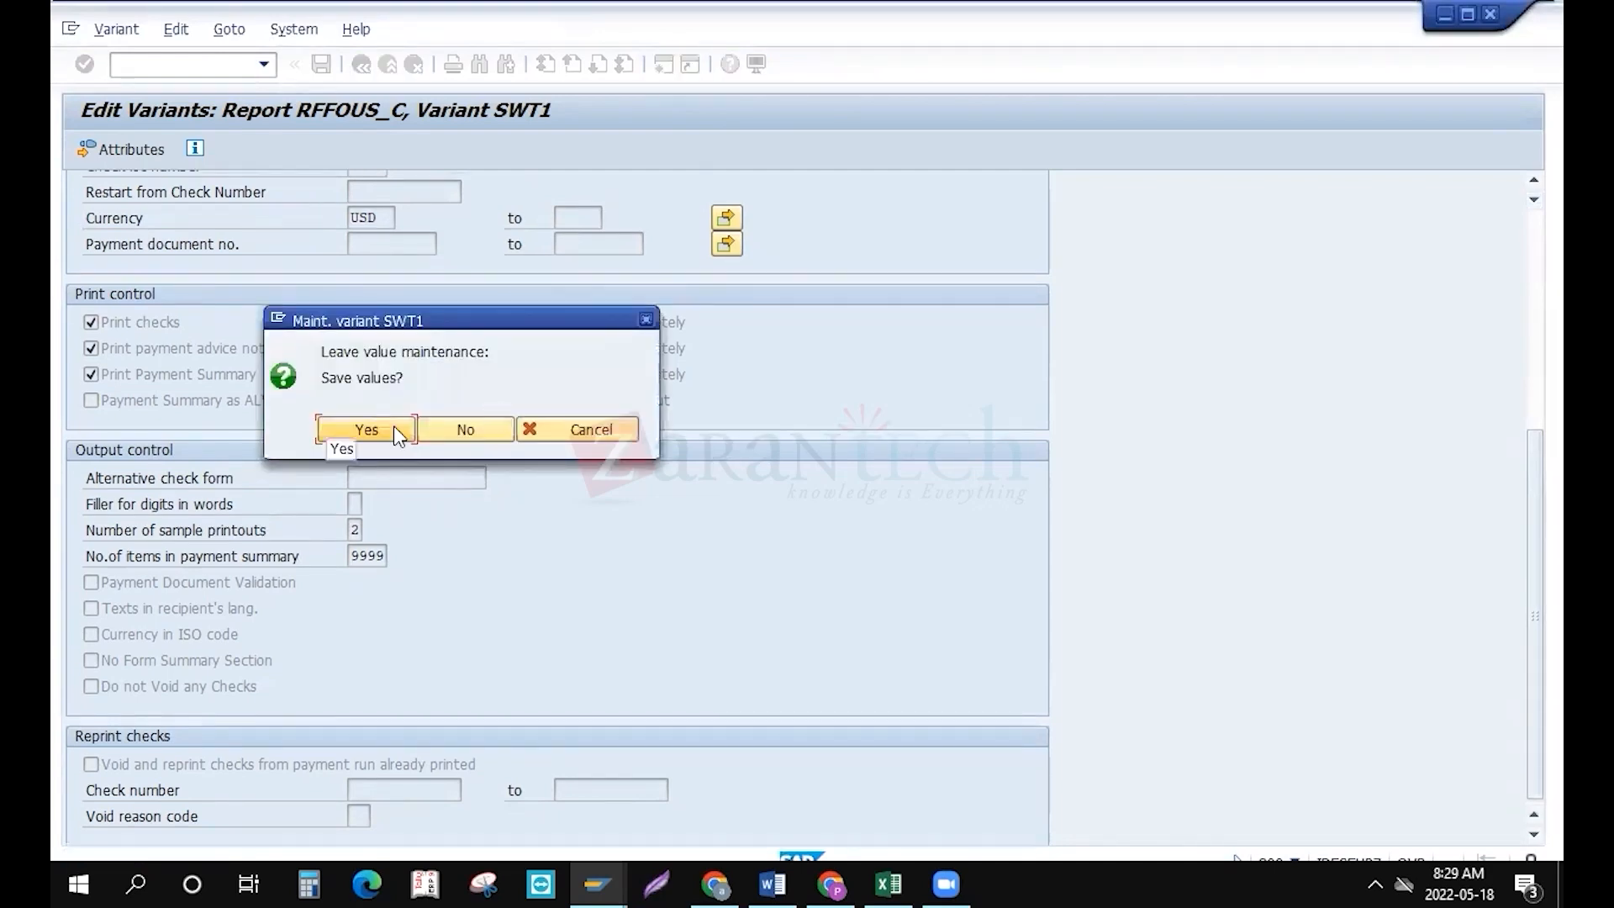
pyautogui.click(393, 425)
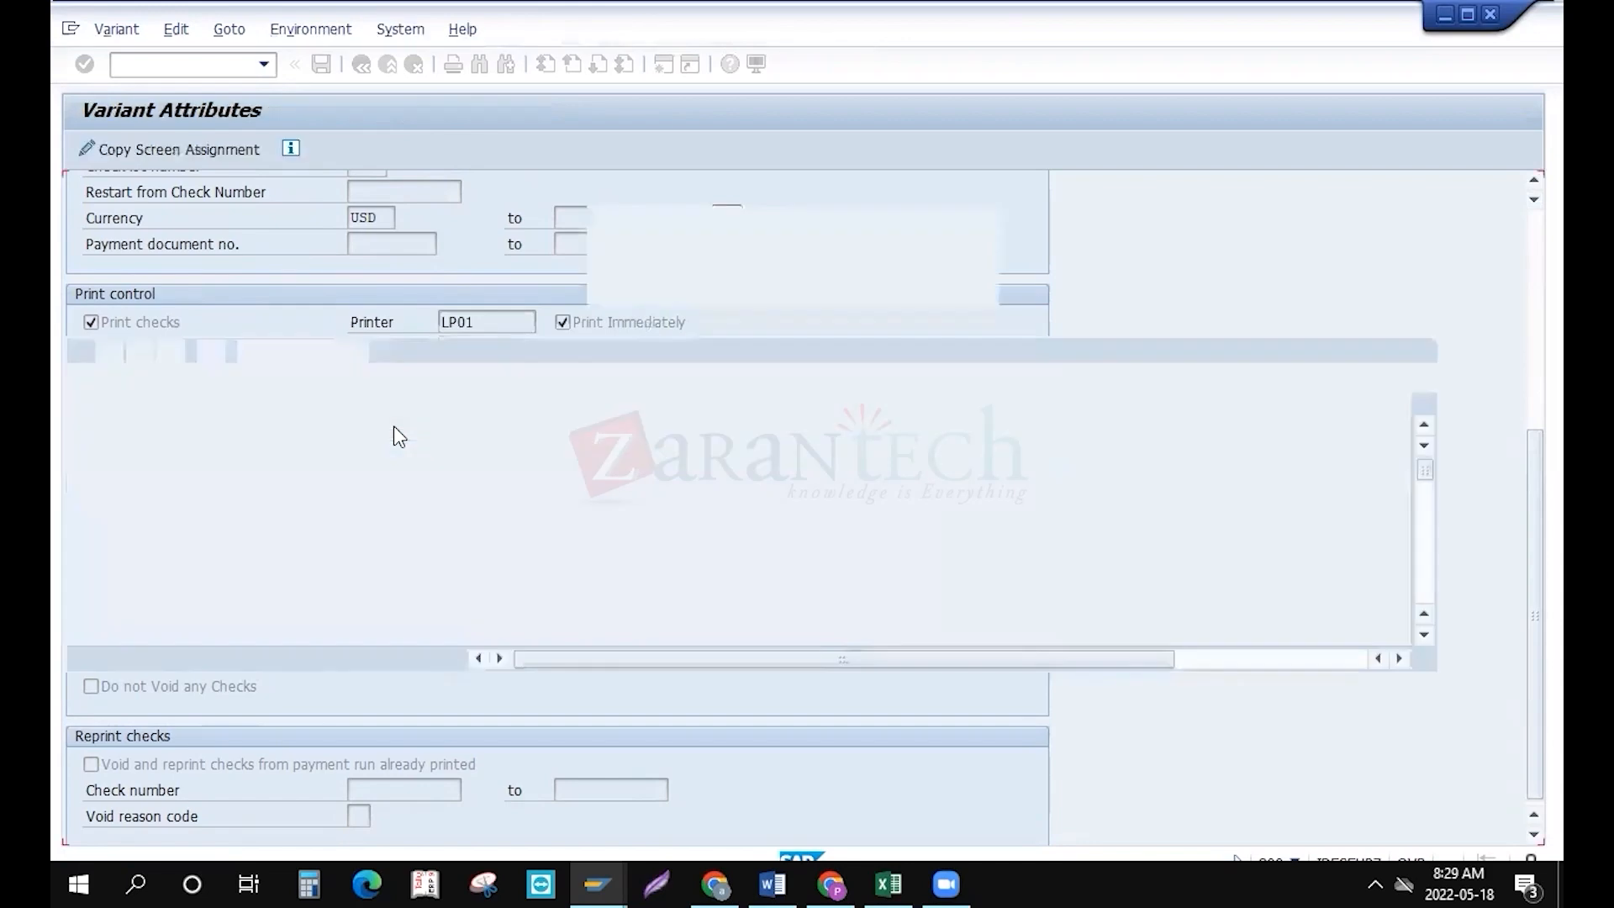
# Describe the variant as swt1 and save it together with the payment run's printout settings
pyautogui.write('swt1')
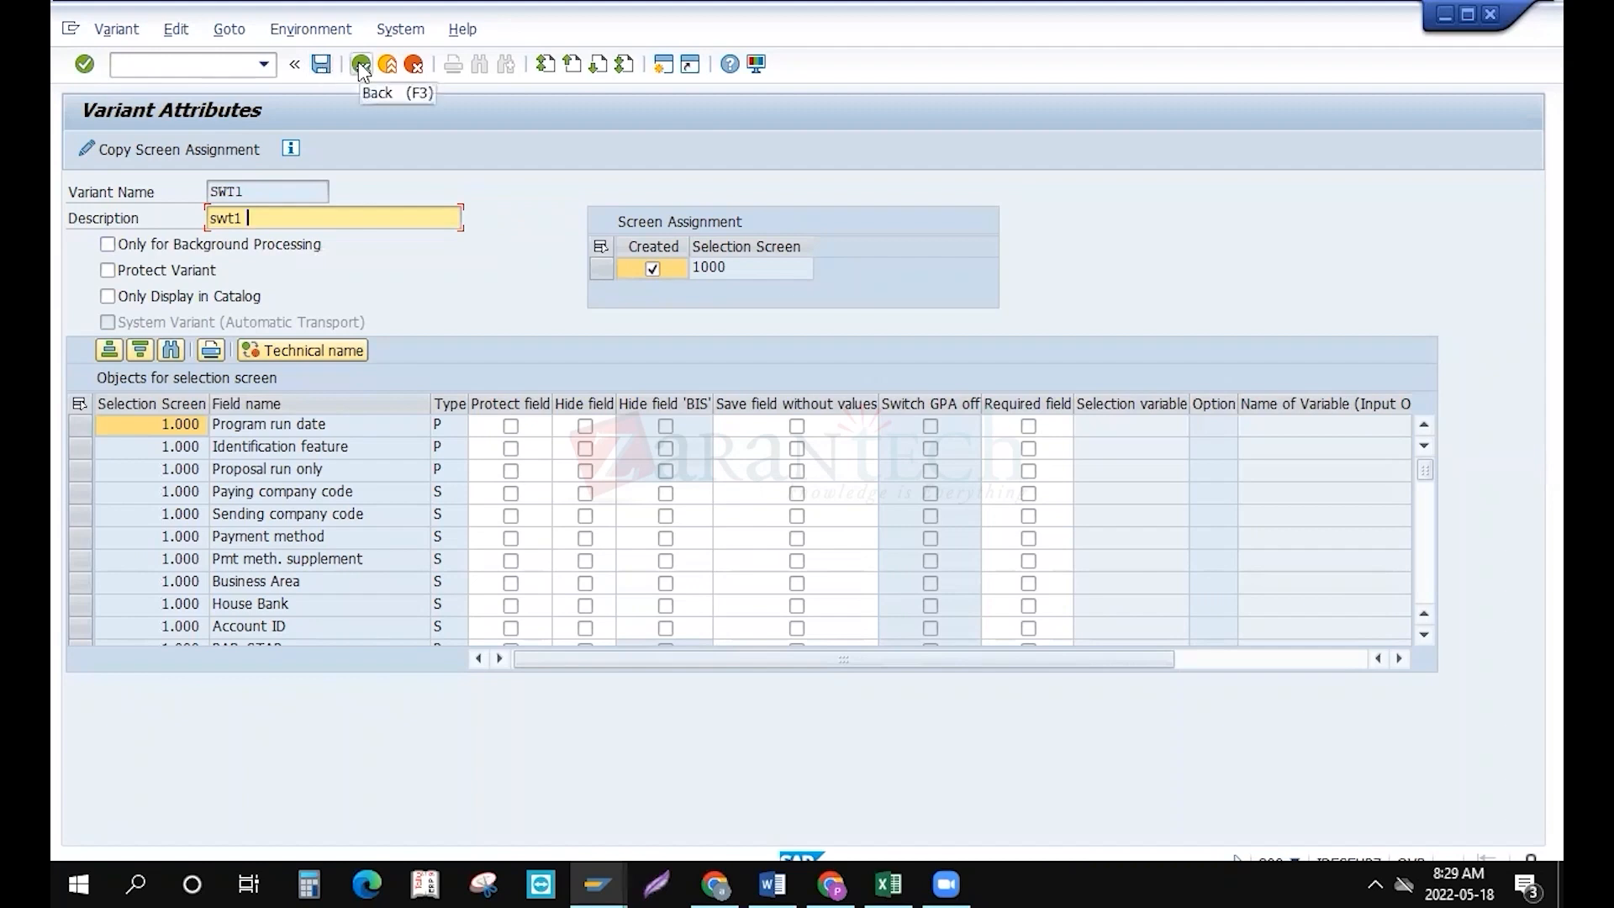
pyautogui.click(323, 67)
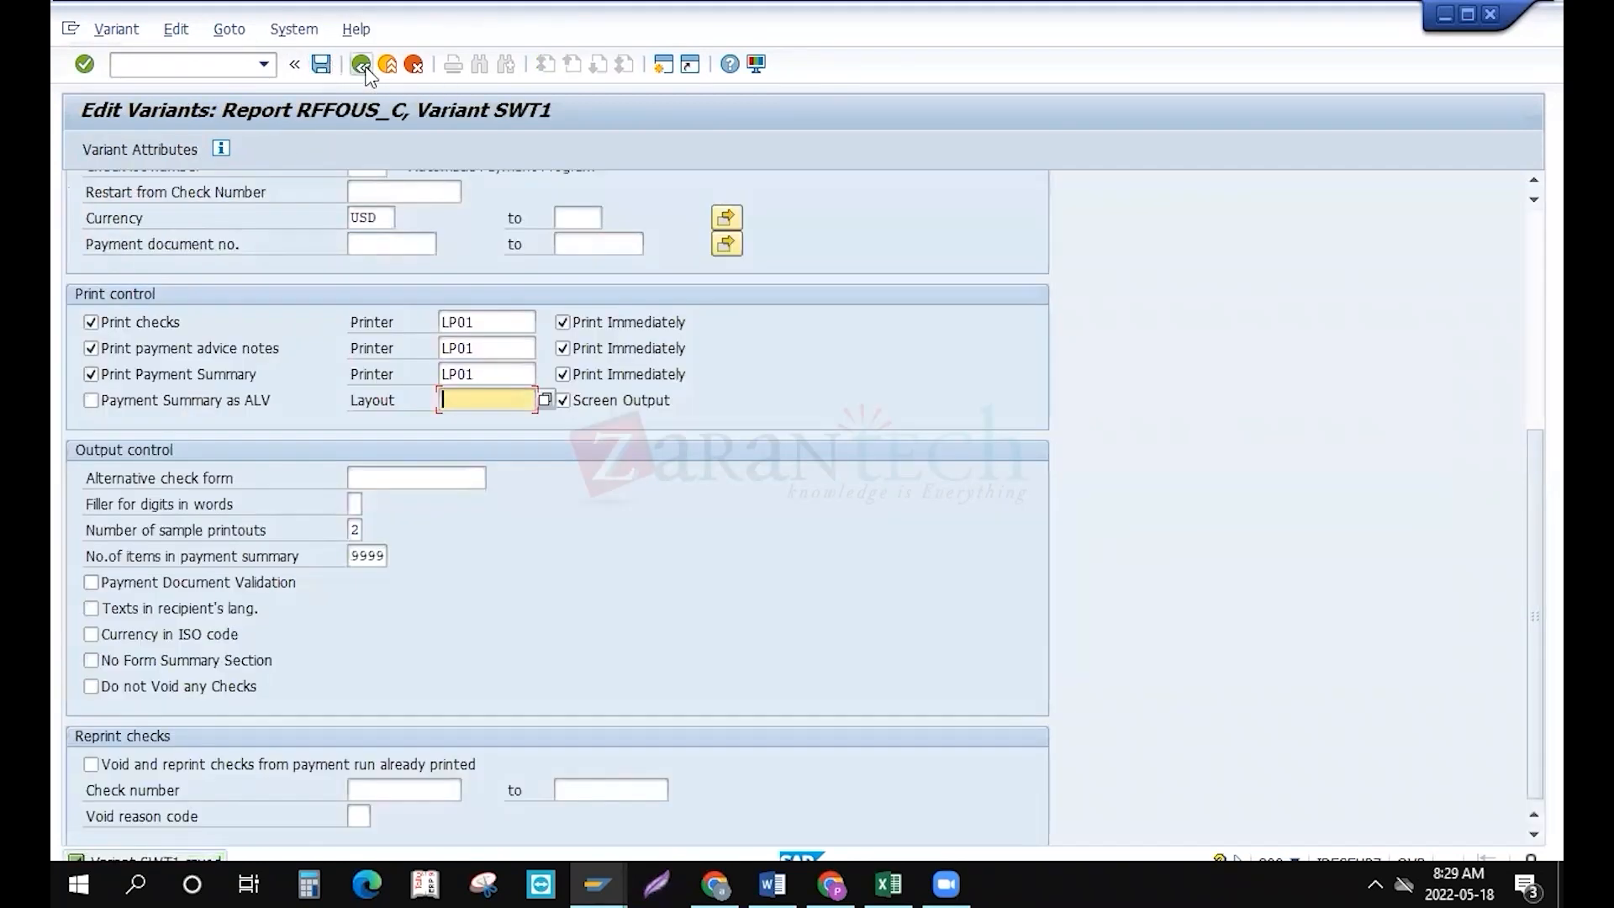
pyautogui.click(364, 67)
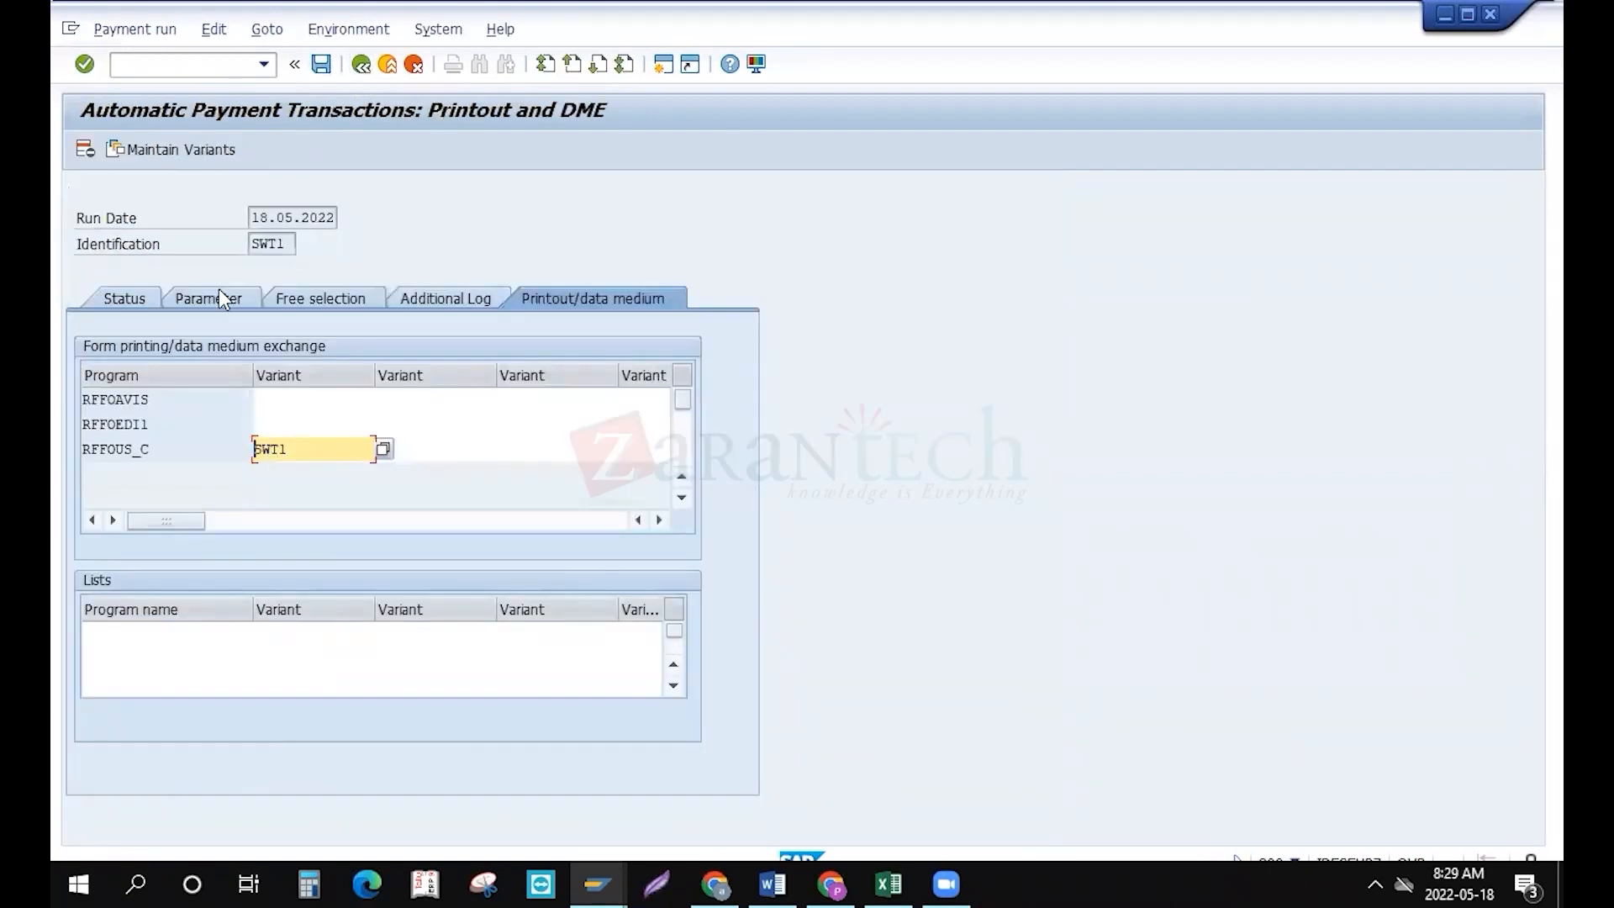
pyautogui.click(149, 291)
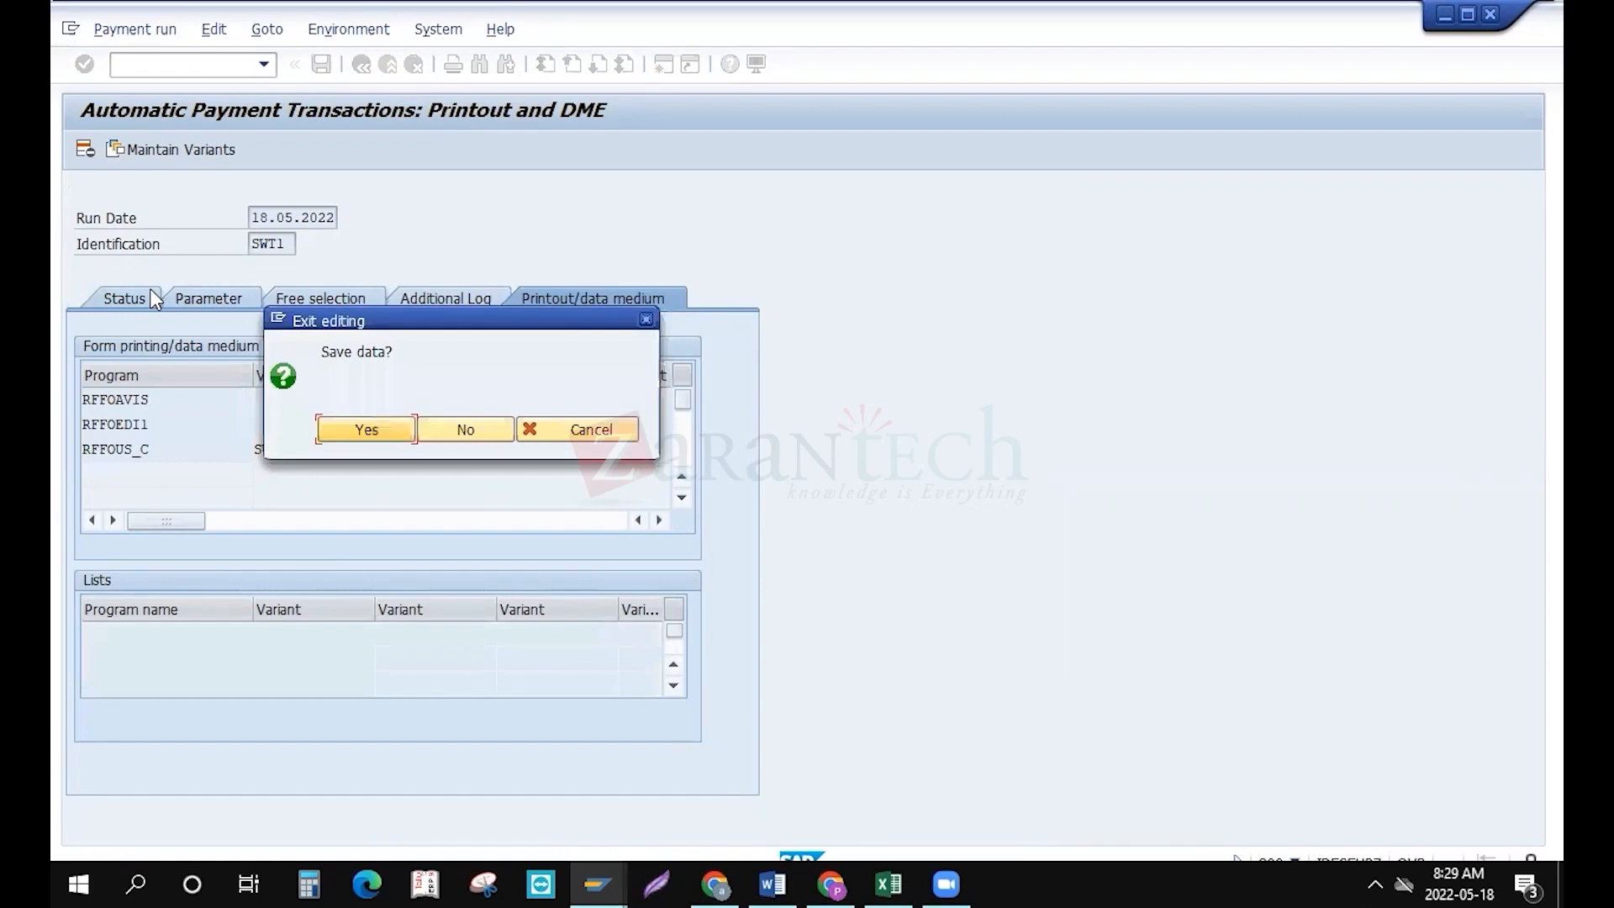
pyautogui.click(353, 442)
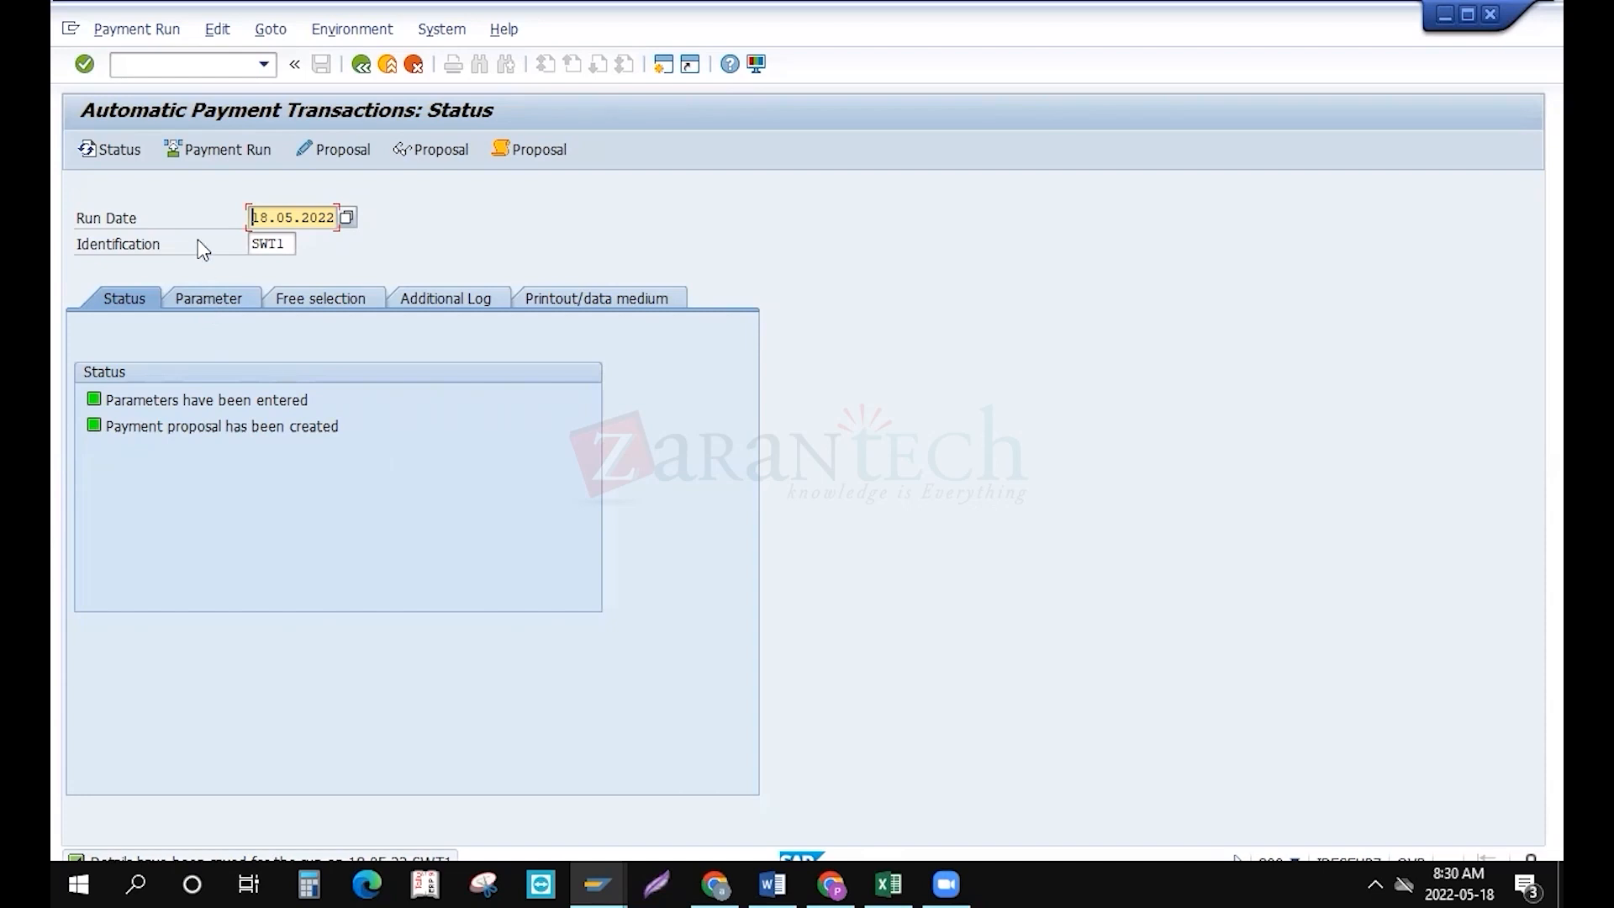
# Schedule the payment run to start immediately with payment medium creation, and refresh the run status
pyautogui.click(194, 146)
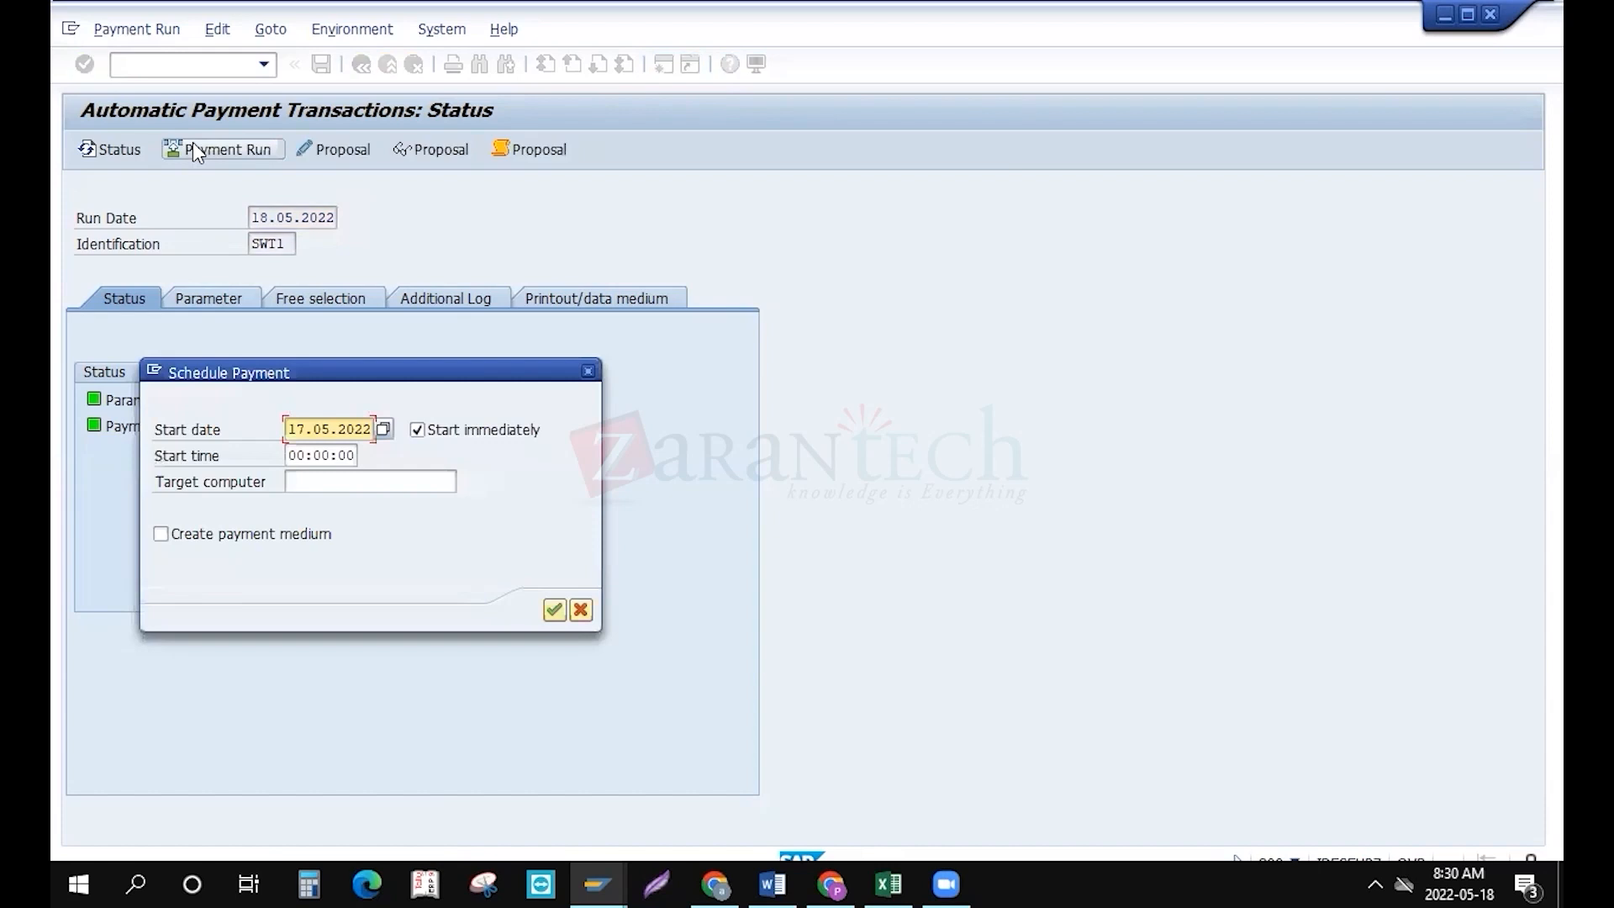
pyautogui.click(189, 534)
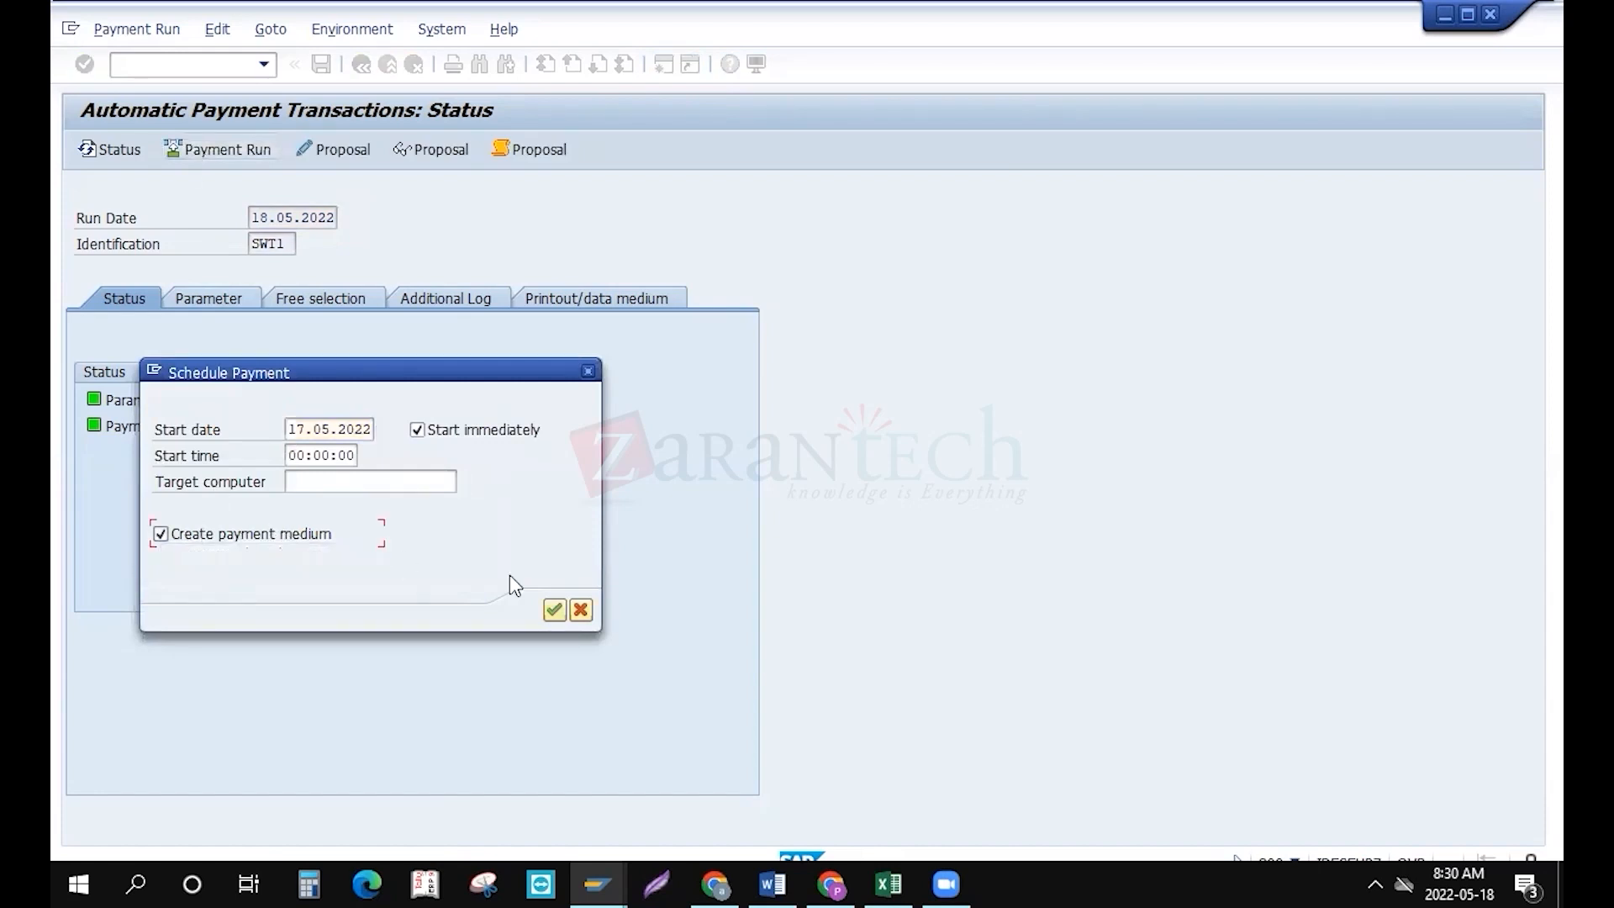
pyautogui.click(554, 610)
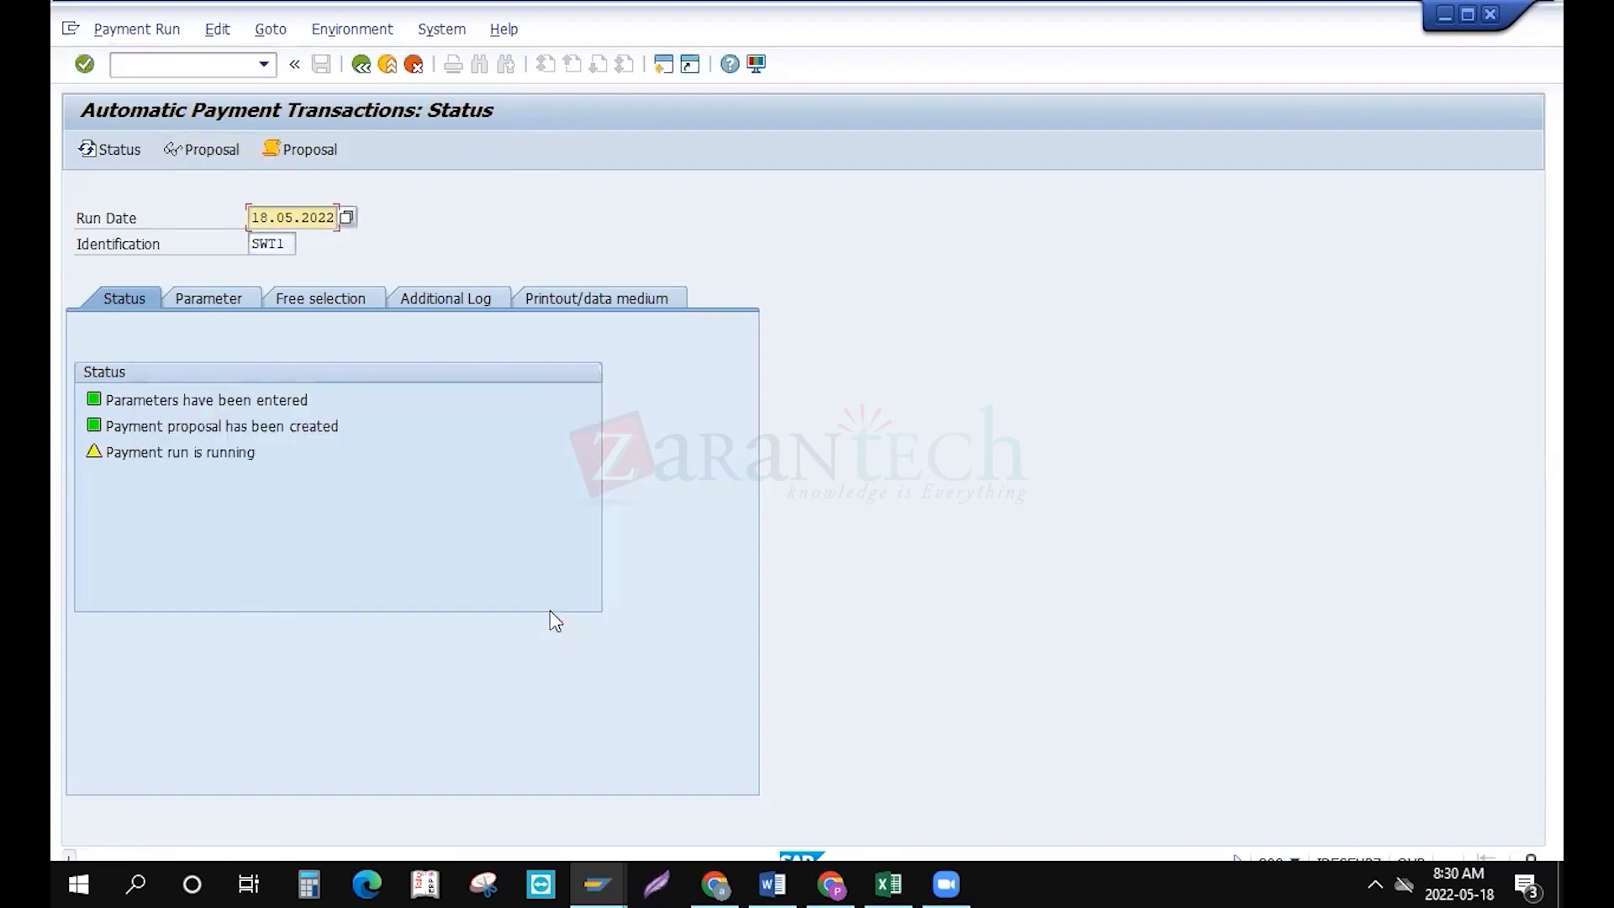
pyautogui.click(87, 152)
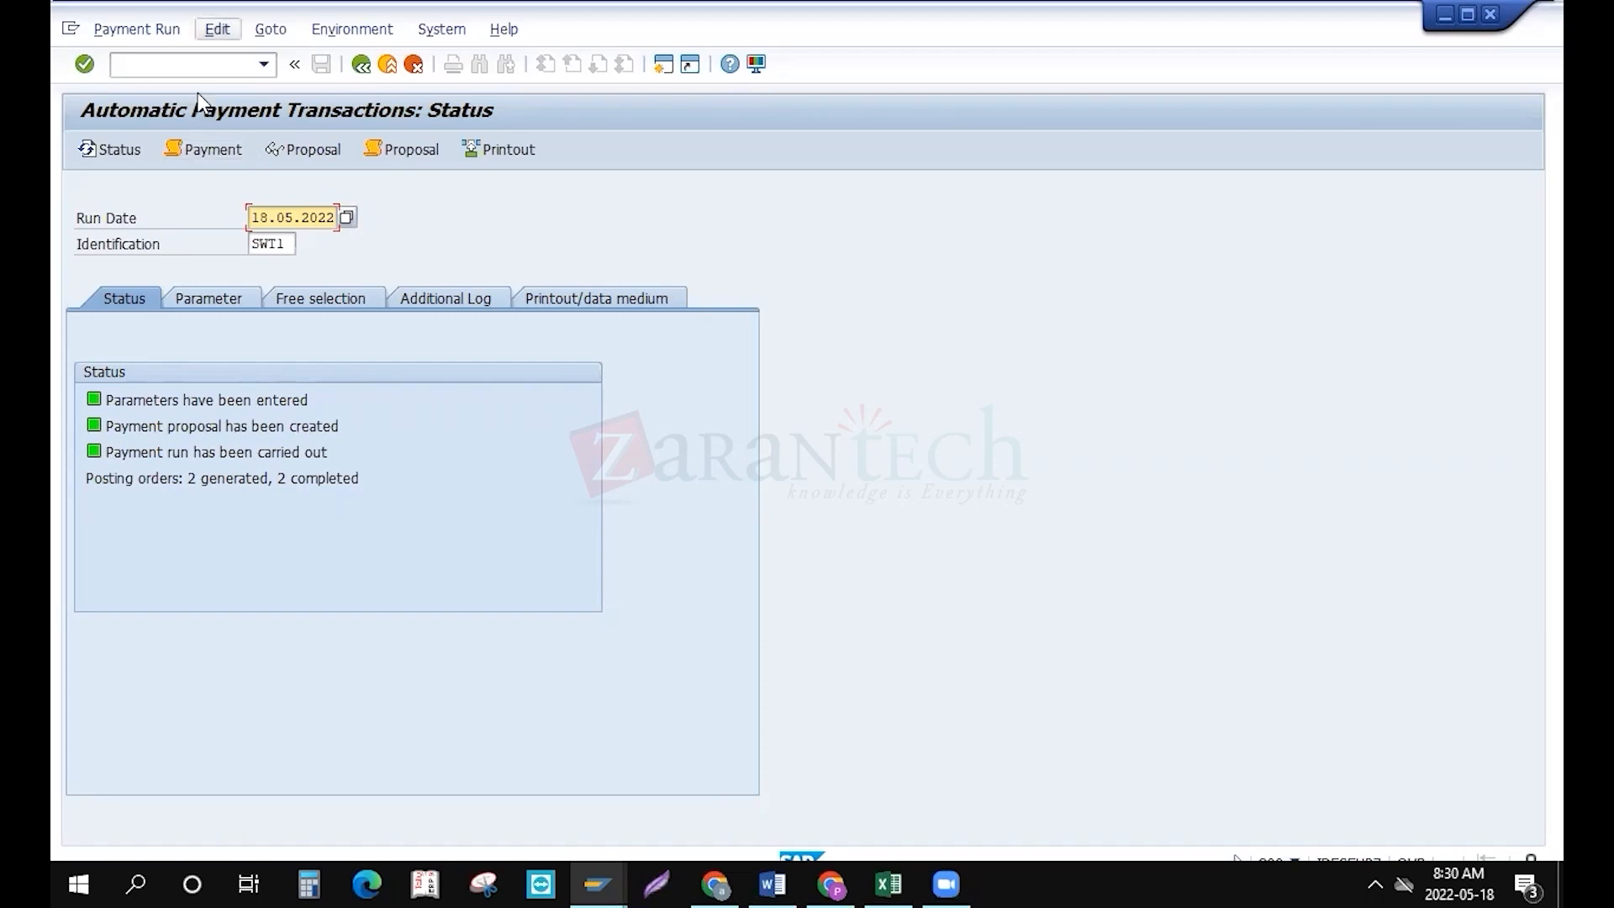
# Display the payment list, examine its payments and the totals per payment method and bank account, and return to the run status
pyautogui.click(217, 29)
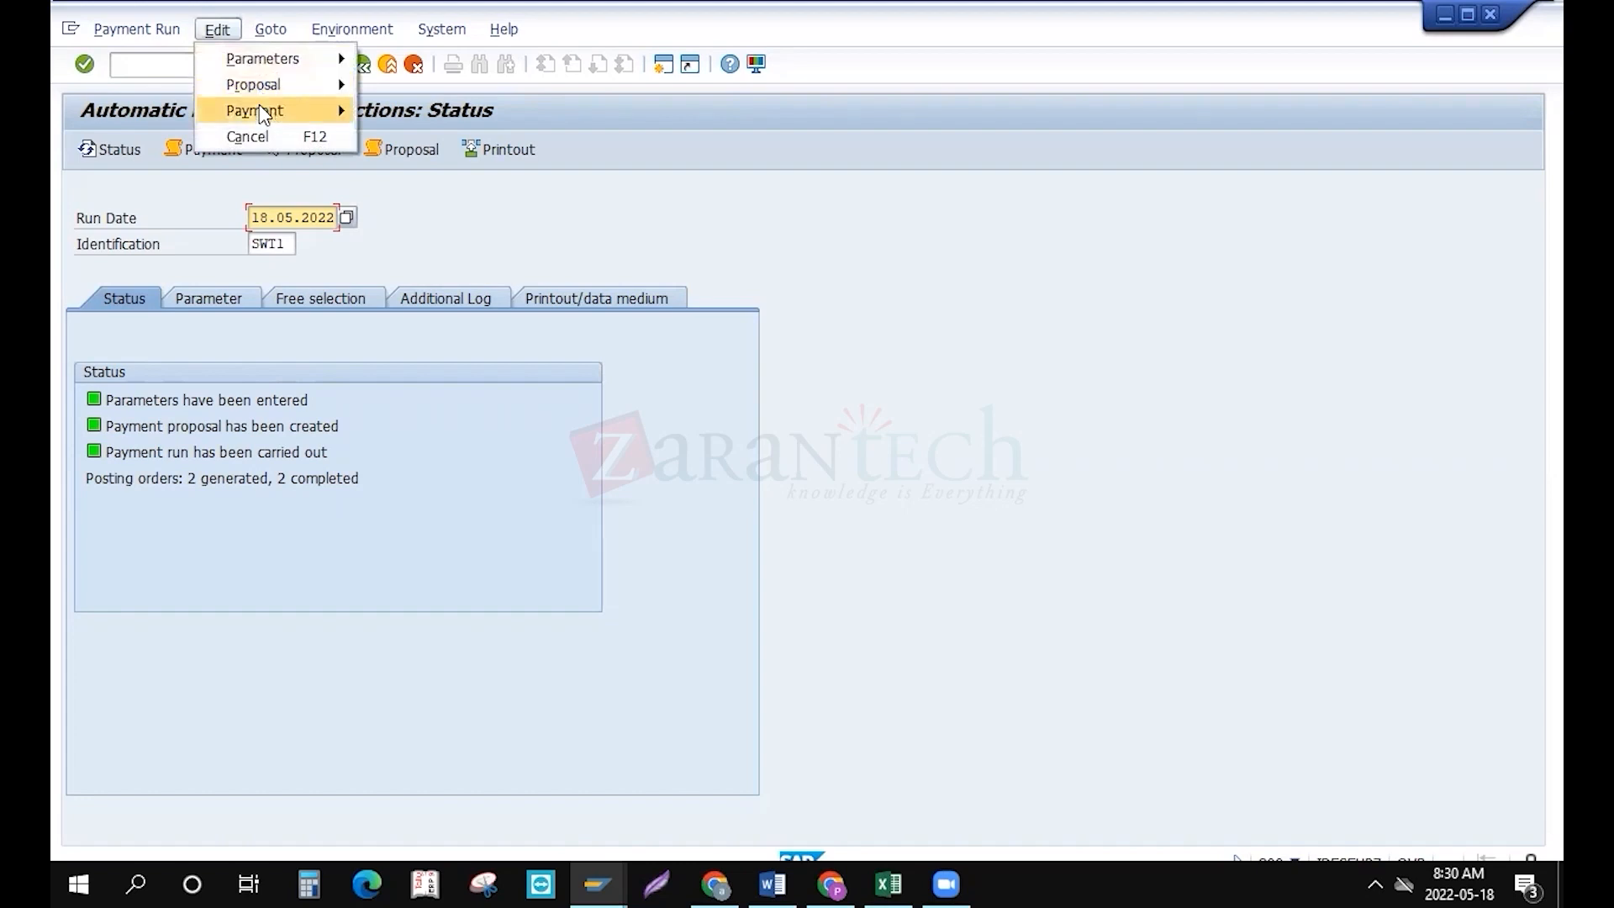
pyautogui.moveTo(259, 107)
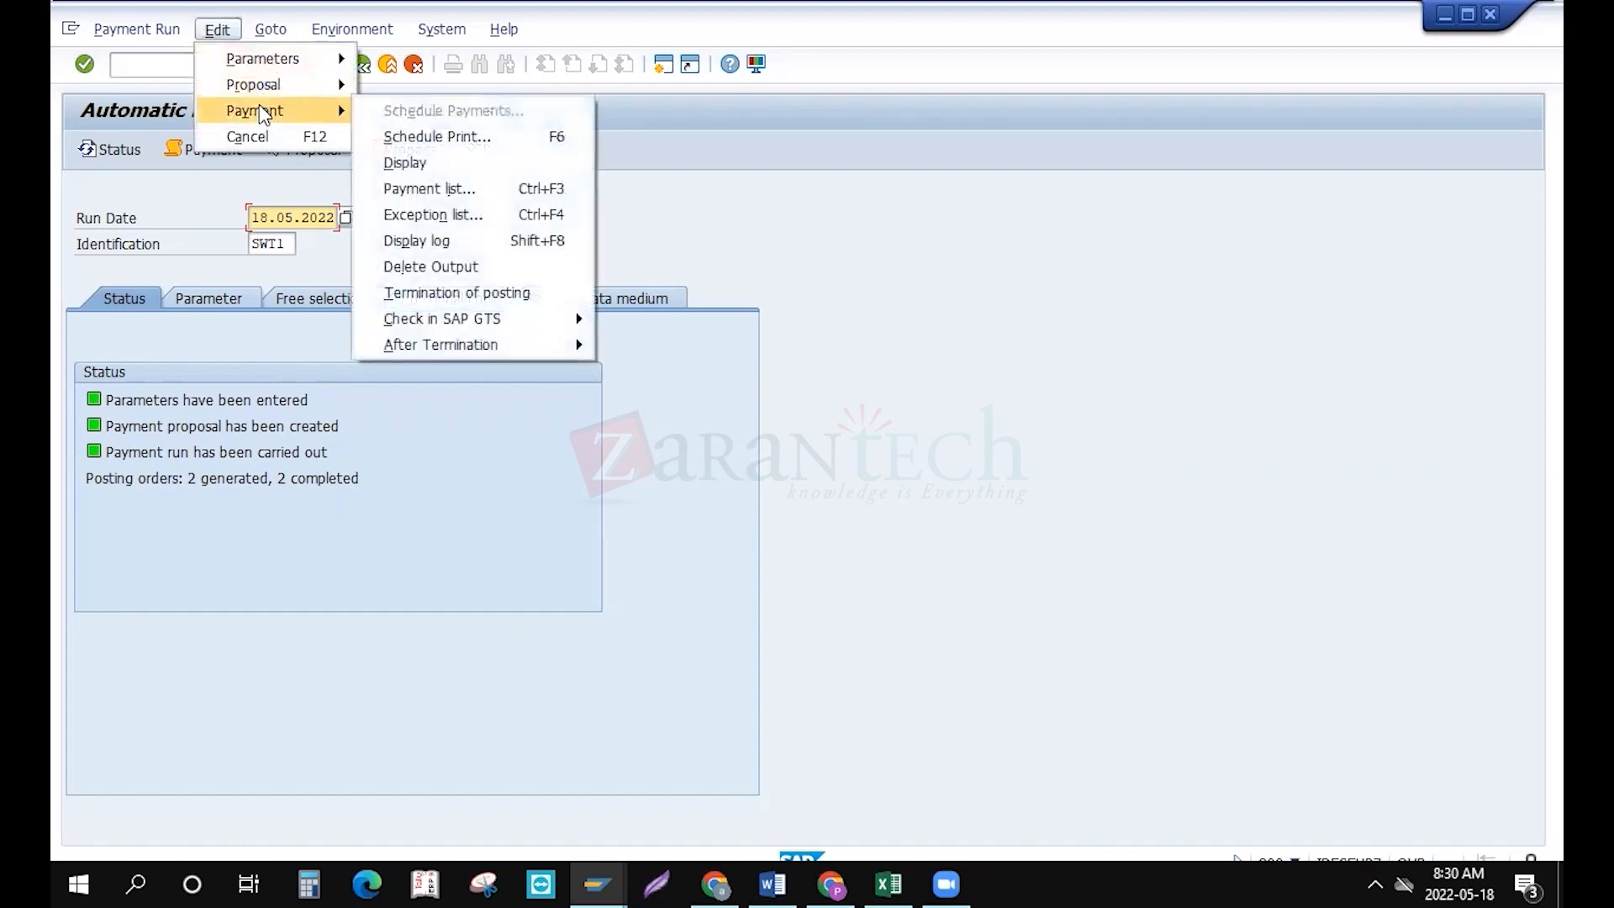
pyautogui.click(429, 188)
pyautogui.press('Return')
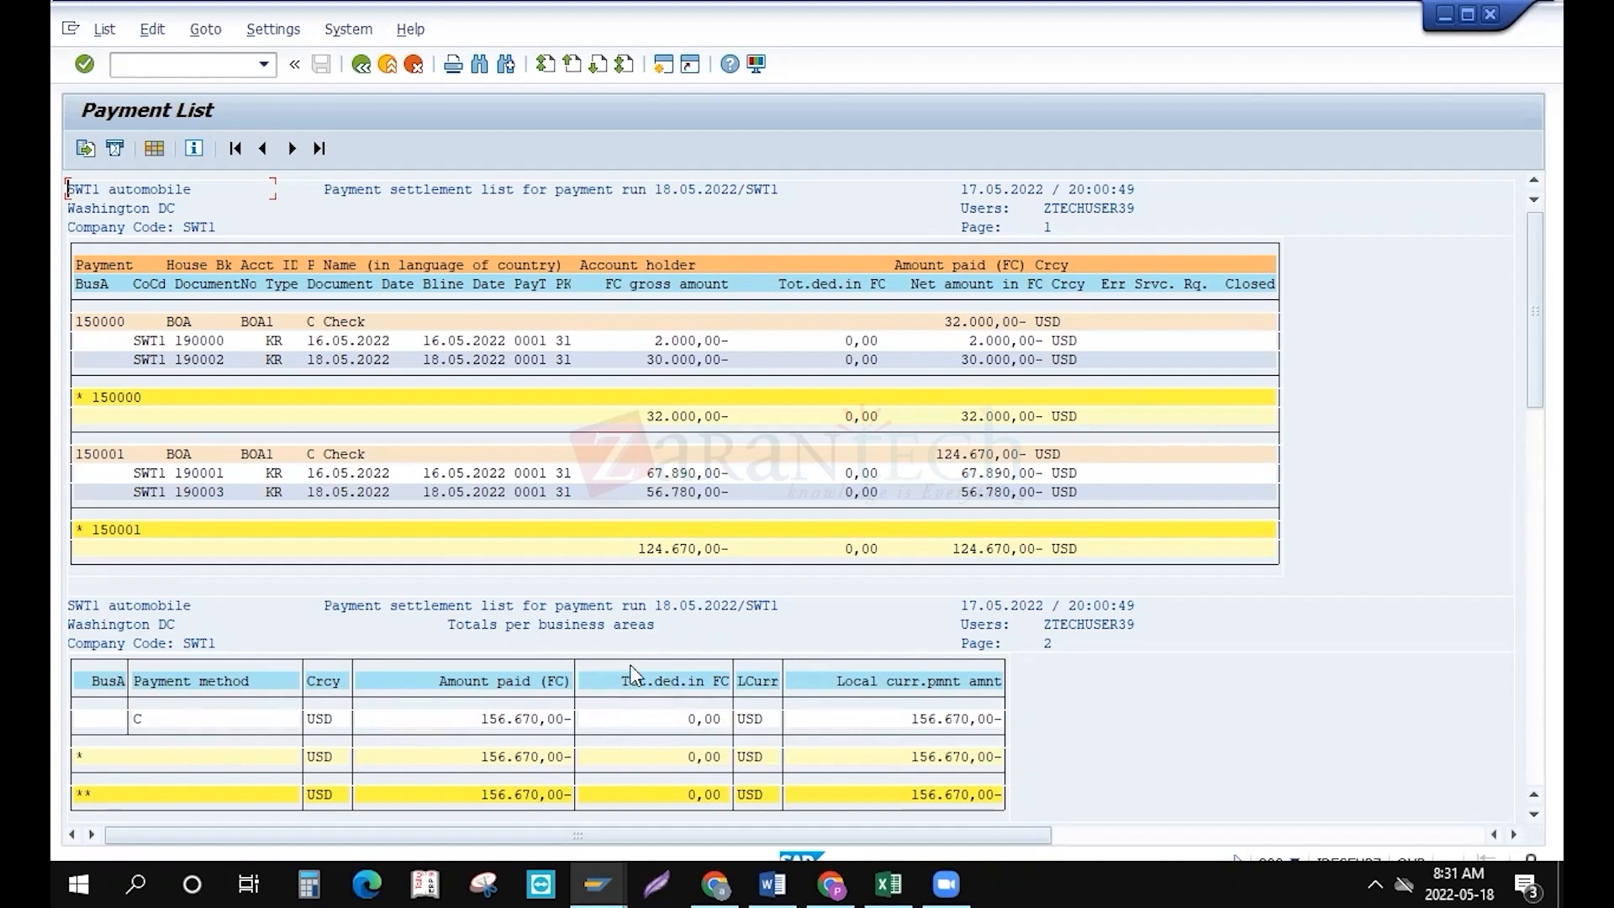
pyautogui.scroll(-15, 1216, 710)
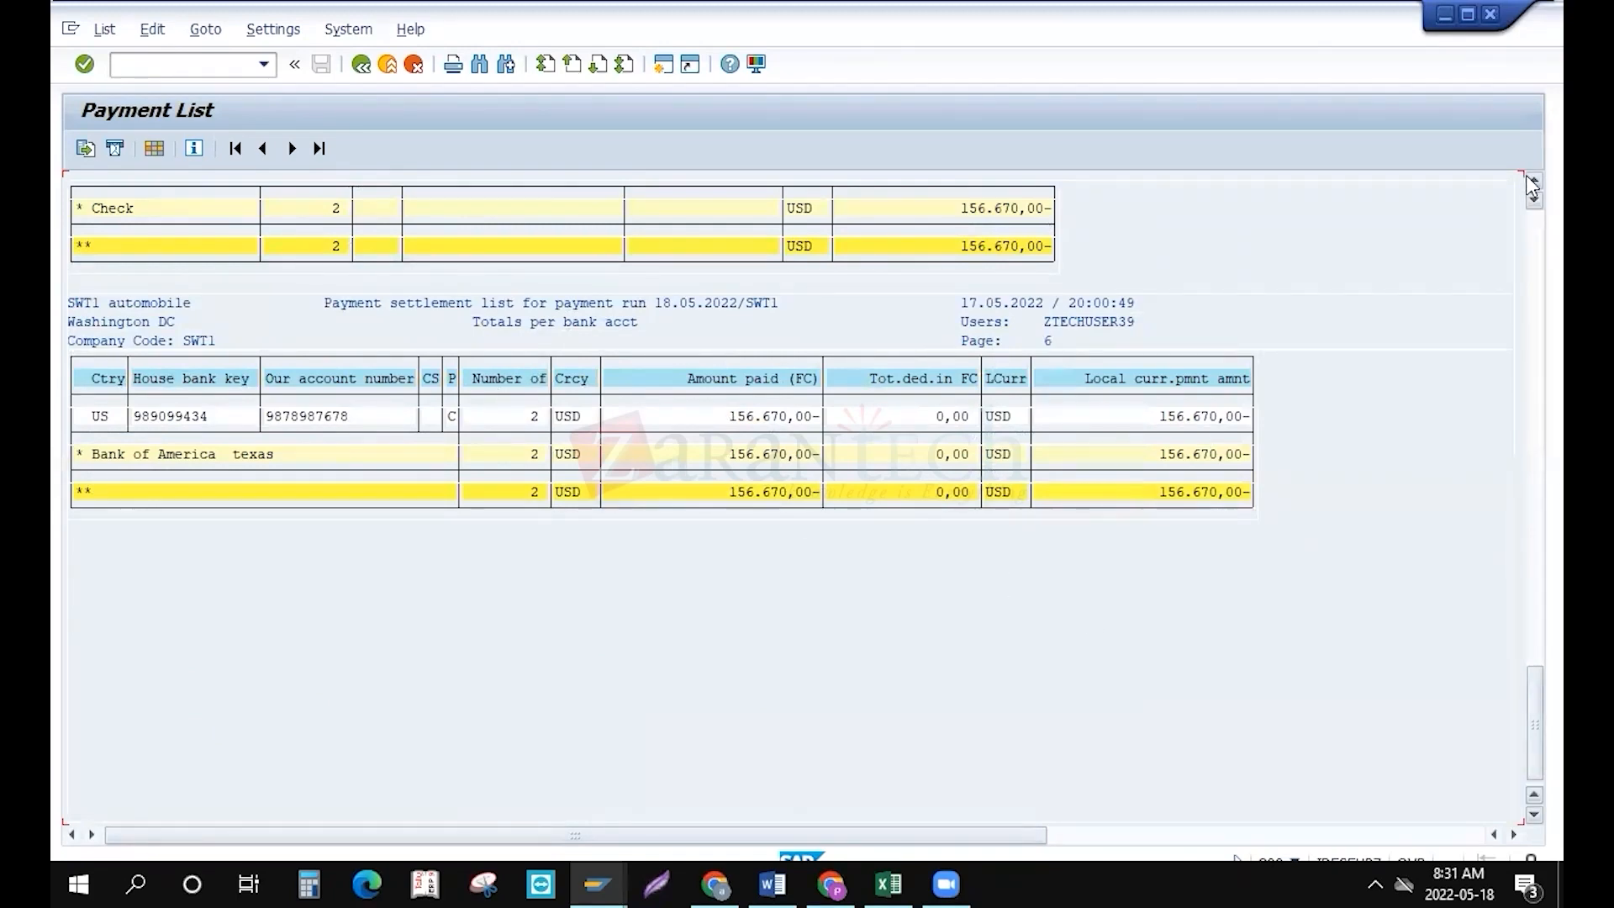
pyautogui.scroll(3, 1527, 176)
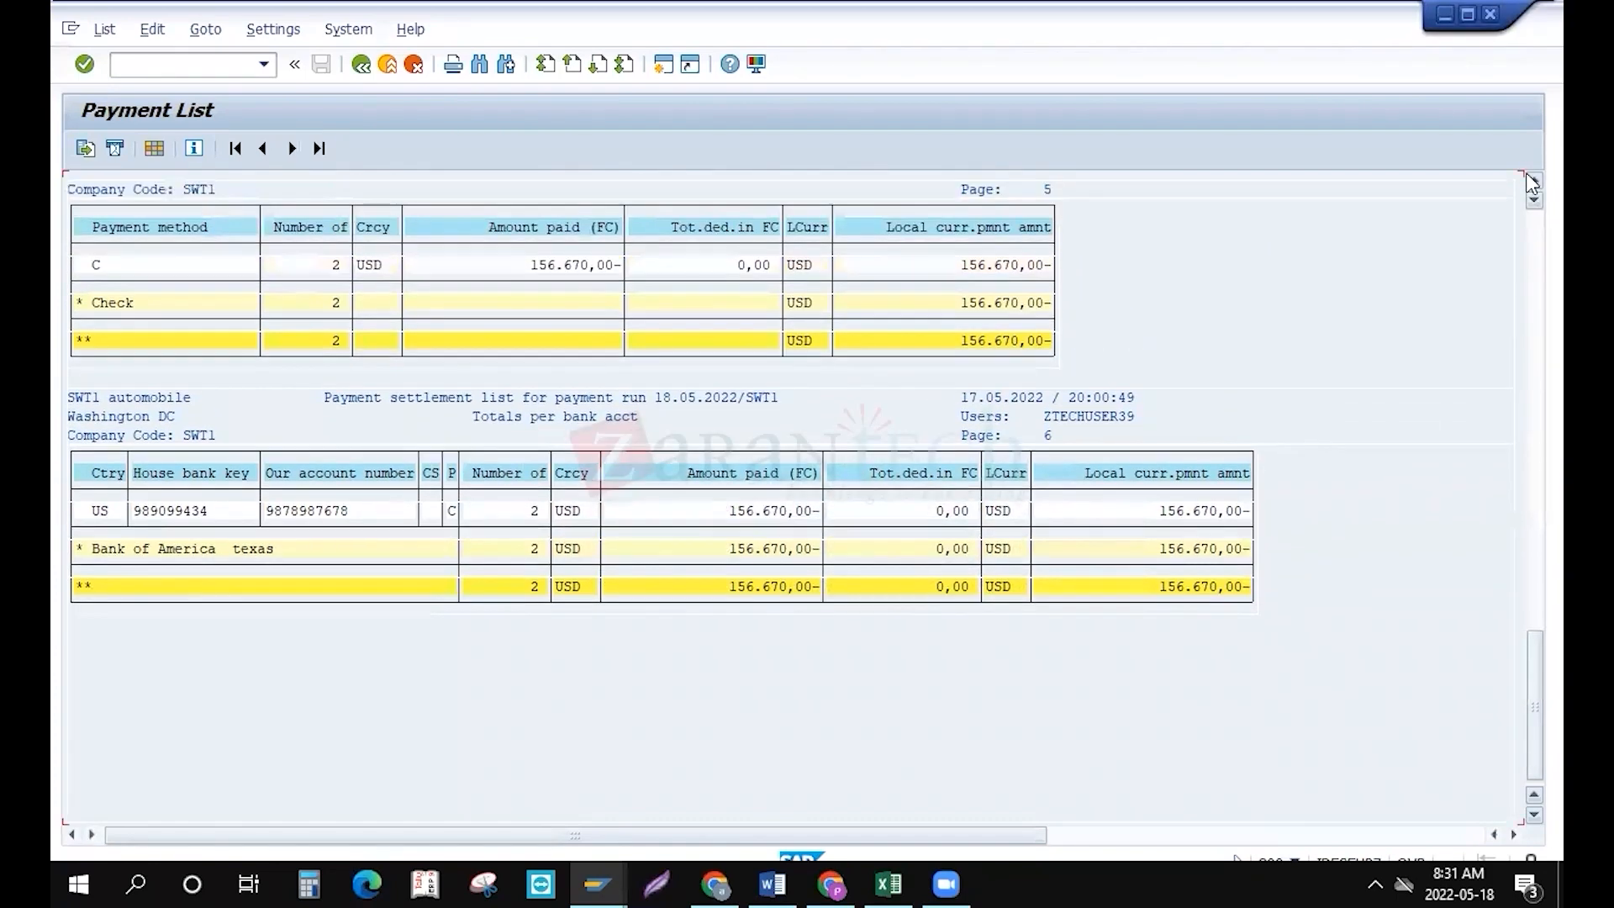
pyautogui.scroll(1, 1528, 181)
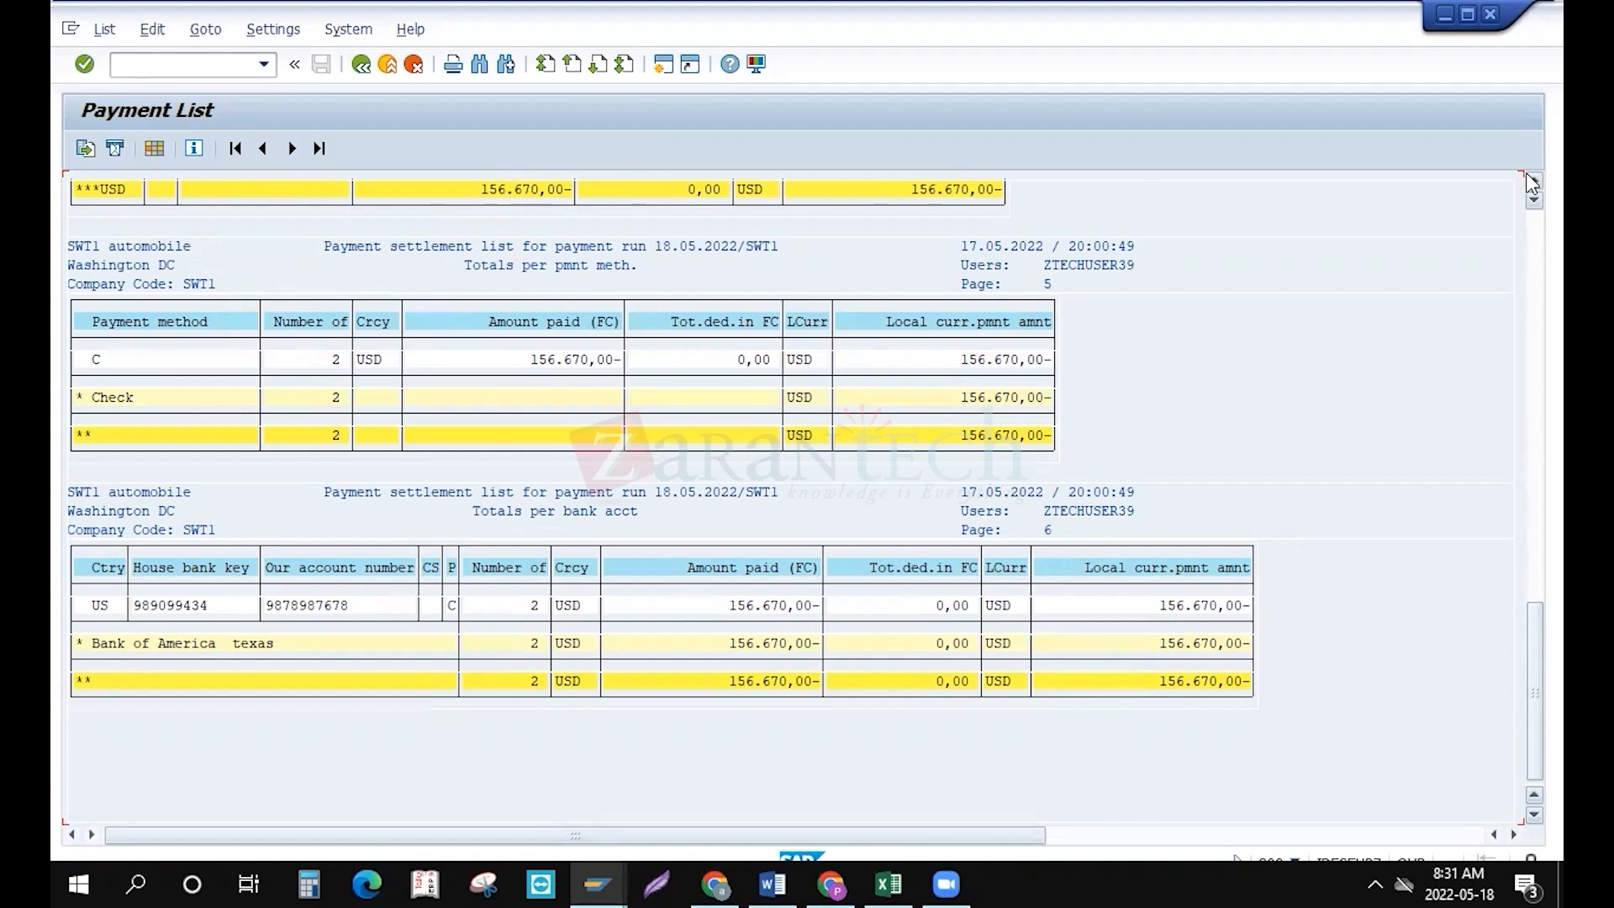
pyautogui.press('F3')
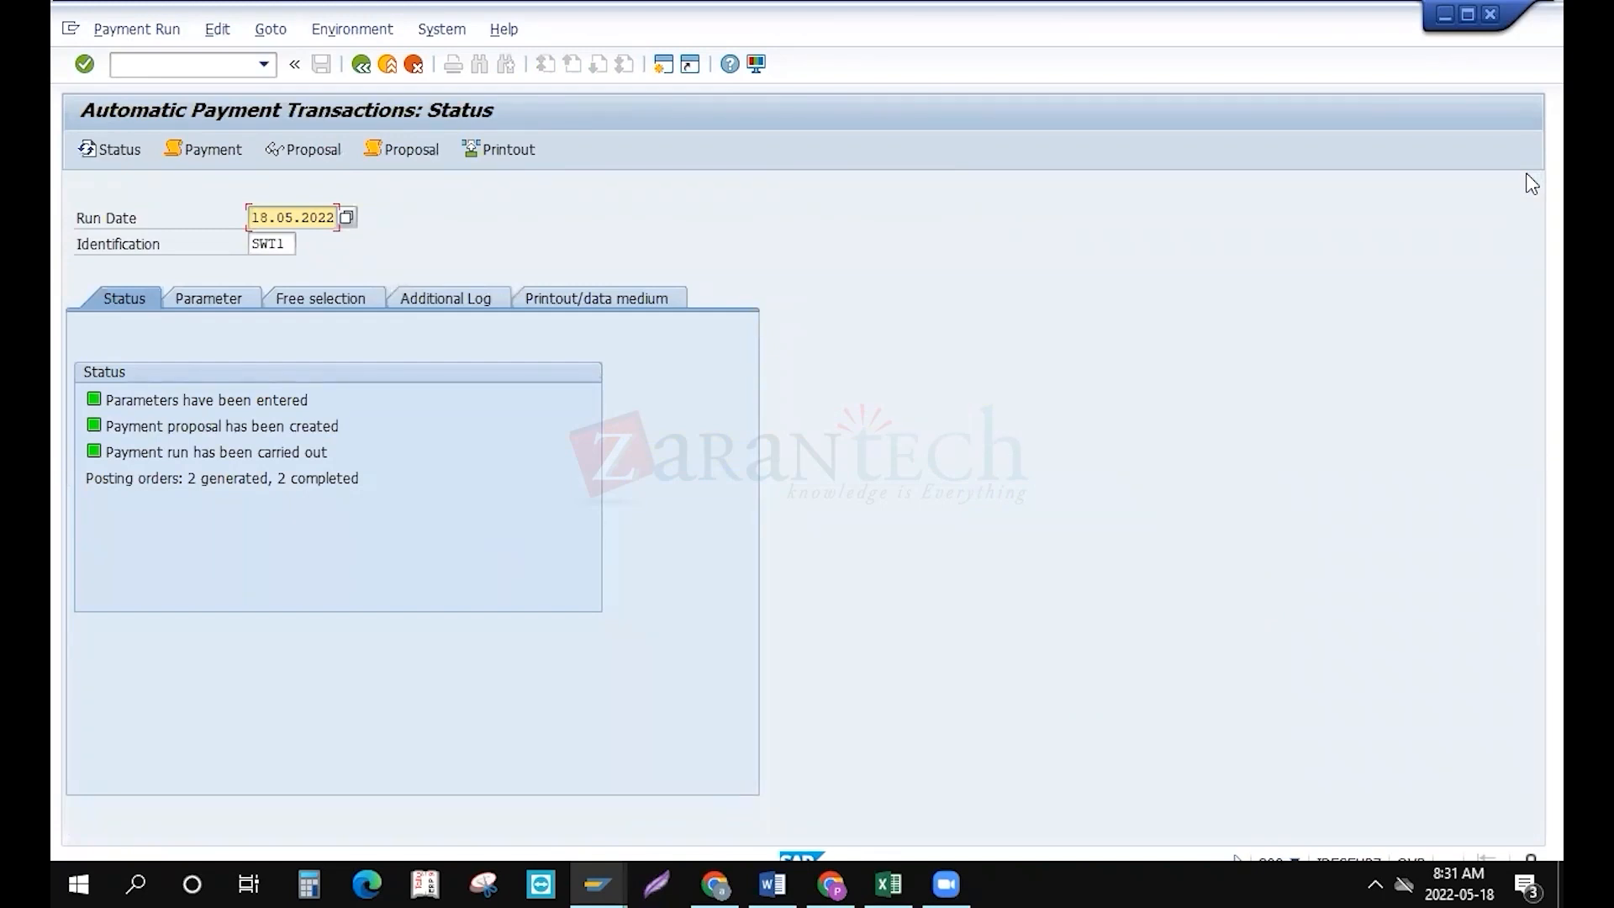
# Open the vendor line item display in the other SAP session with transaction fbl1n
pyautogui.hotkey('alt', 'Tab')
pyautogui.hotkey('alt', 'Tab')
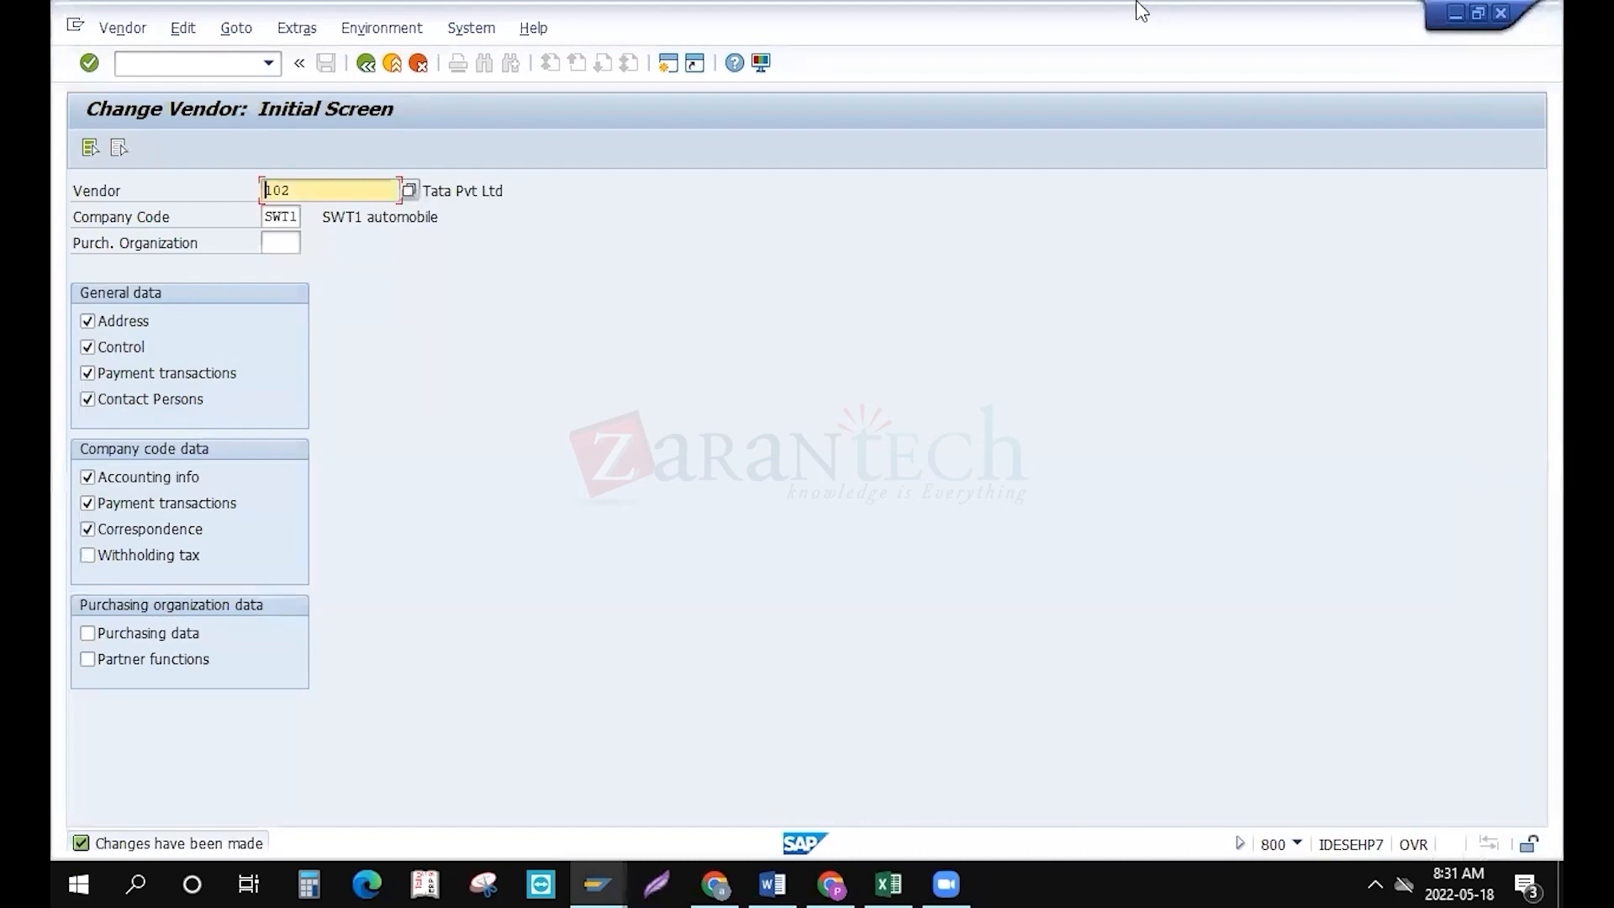
pyautogui.click(180, 74)
pyautogui.write('/nfbl1n')
pyautogui.press('Return')
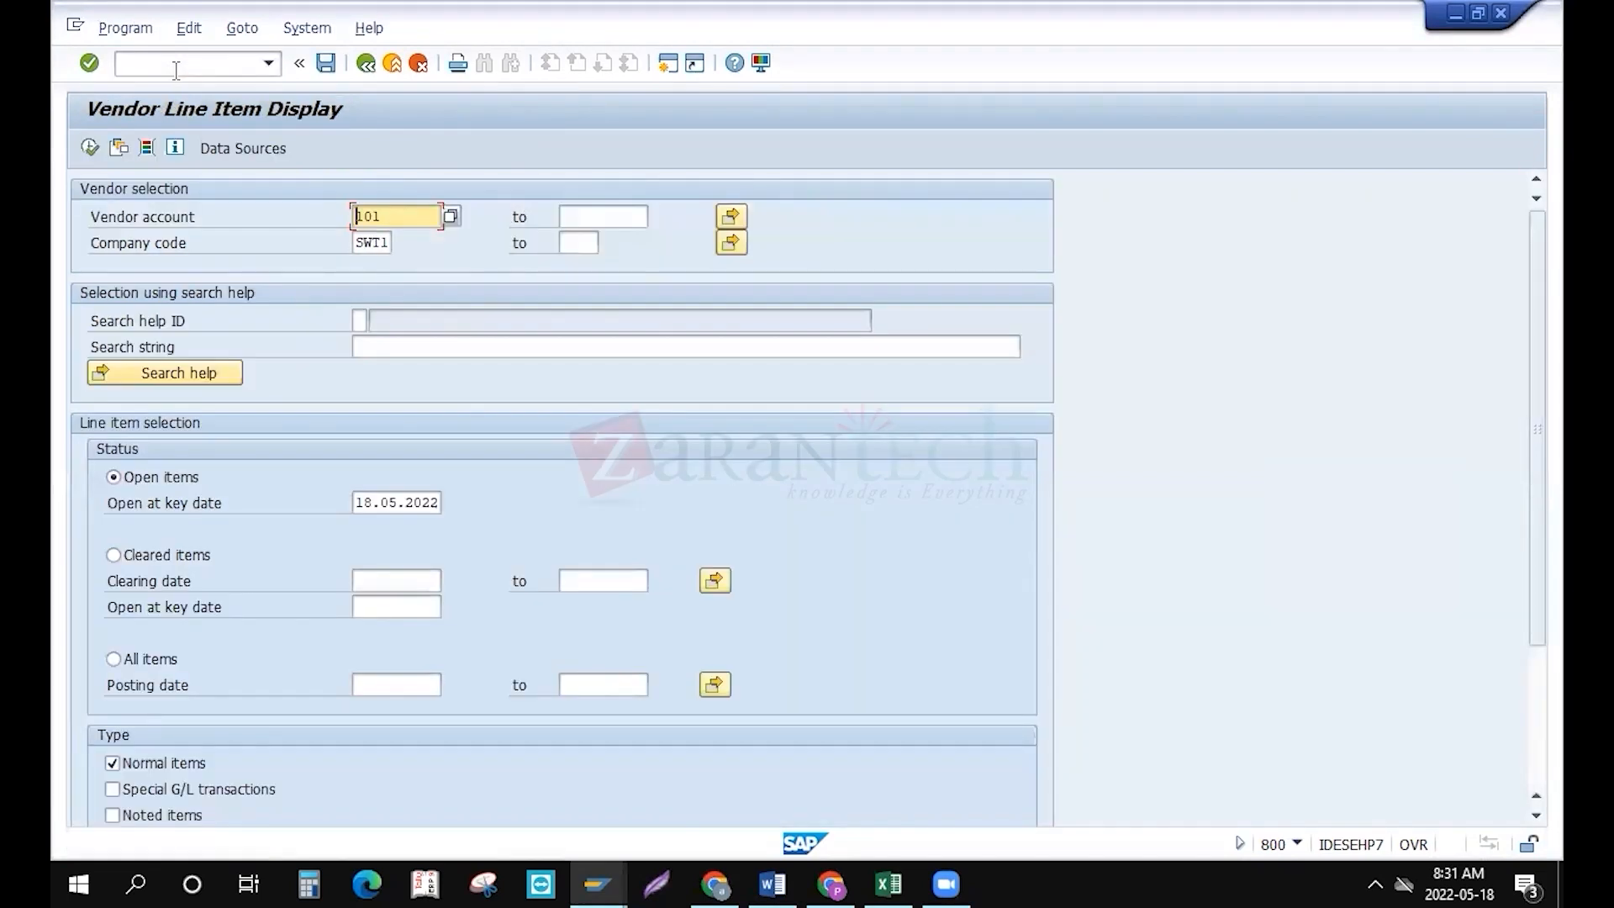
# Clear the vendor account selection and display all line items of the vendors in company code SWT1
pyautogui.press('Delete')
pyautogui.press('Delete')
pyautogui.press('Delete')
pyautogui.click(155, 662)
pyautogui.click(89, 148)
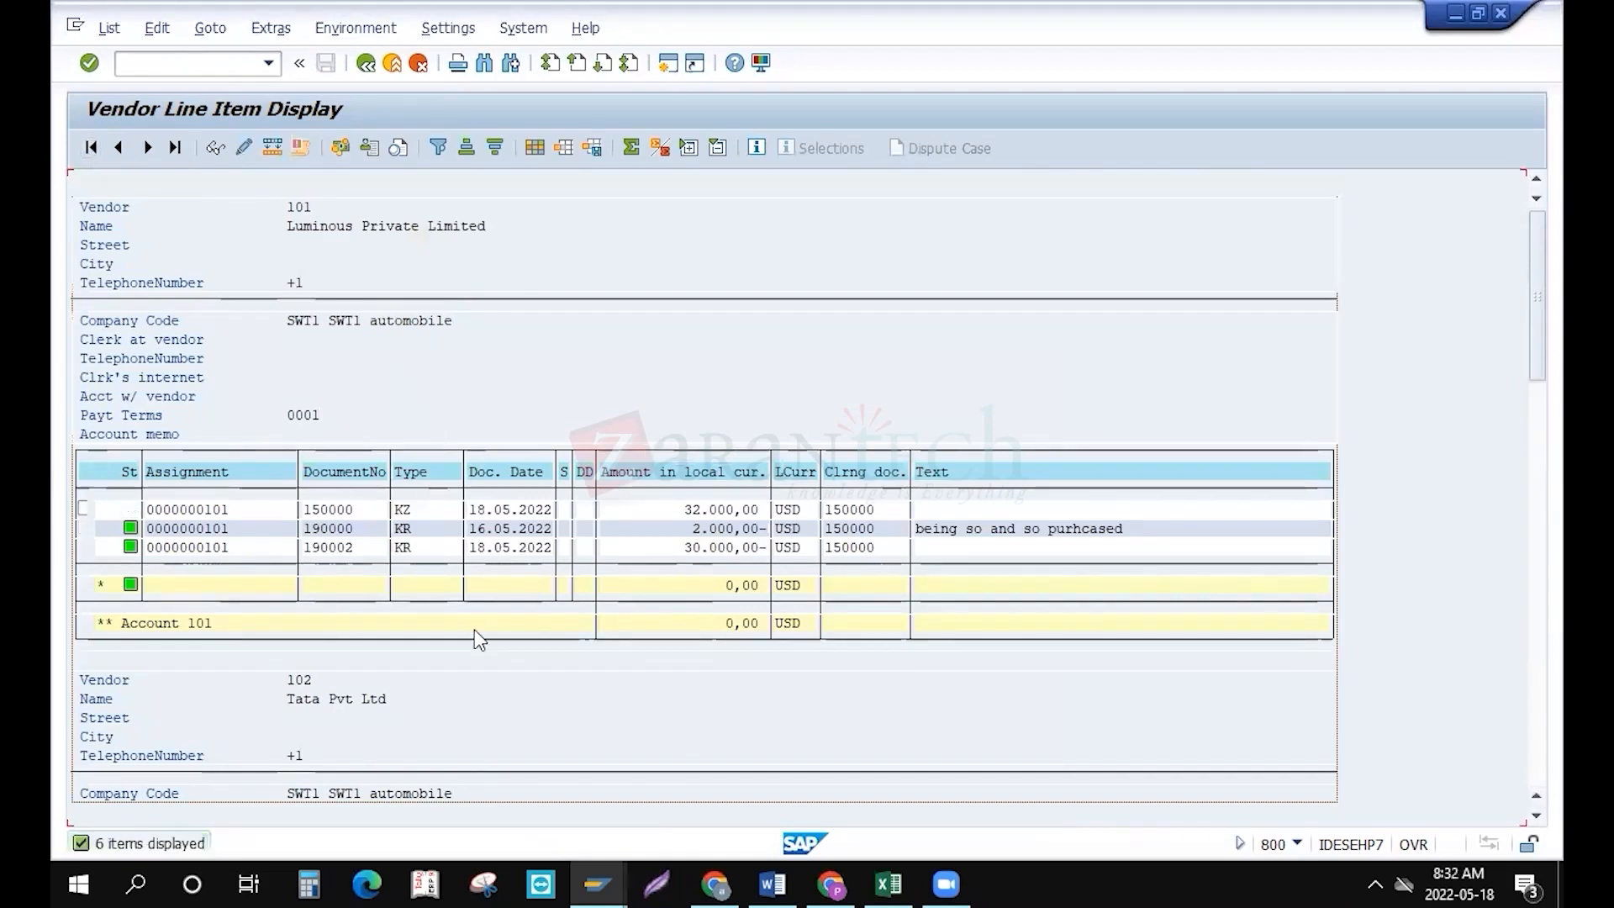
# Display the cleared vendor items of company code SWT1 and sort the list by document number in descending order
pyautogui.press('F3')
pyautogui.click(142, 557)
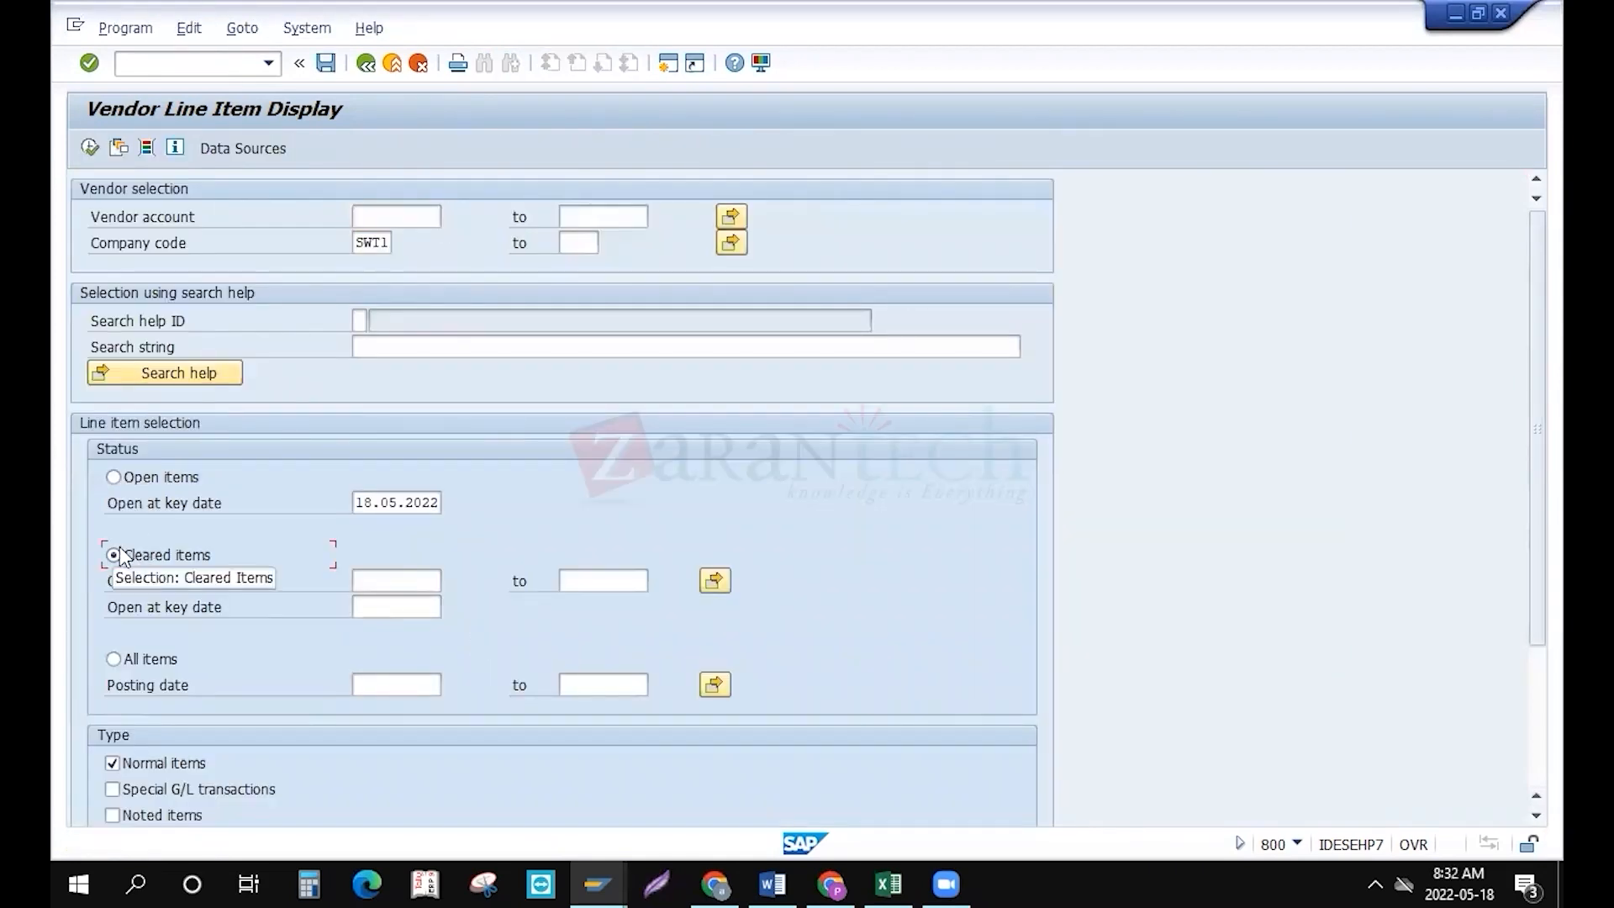
pyautogui.click(90, 147)
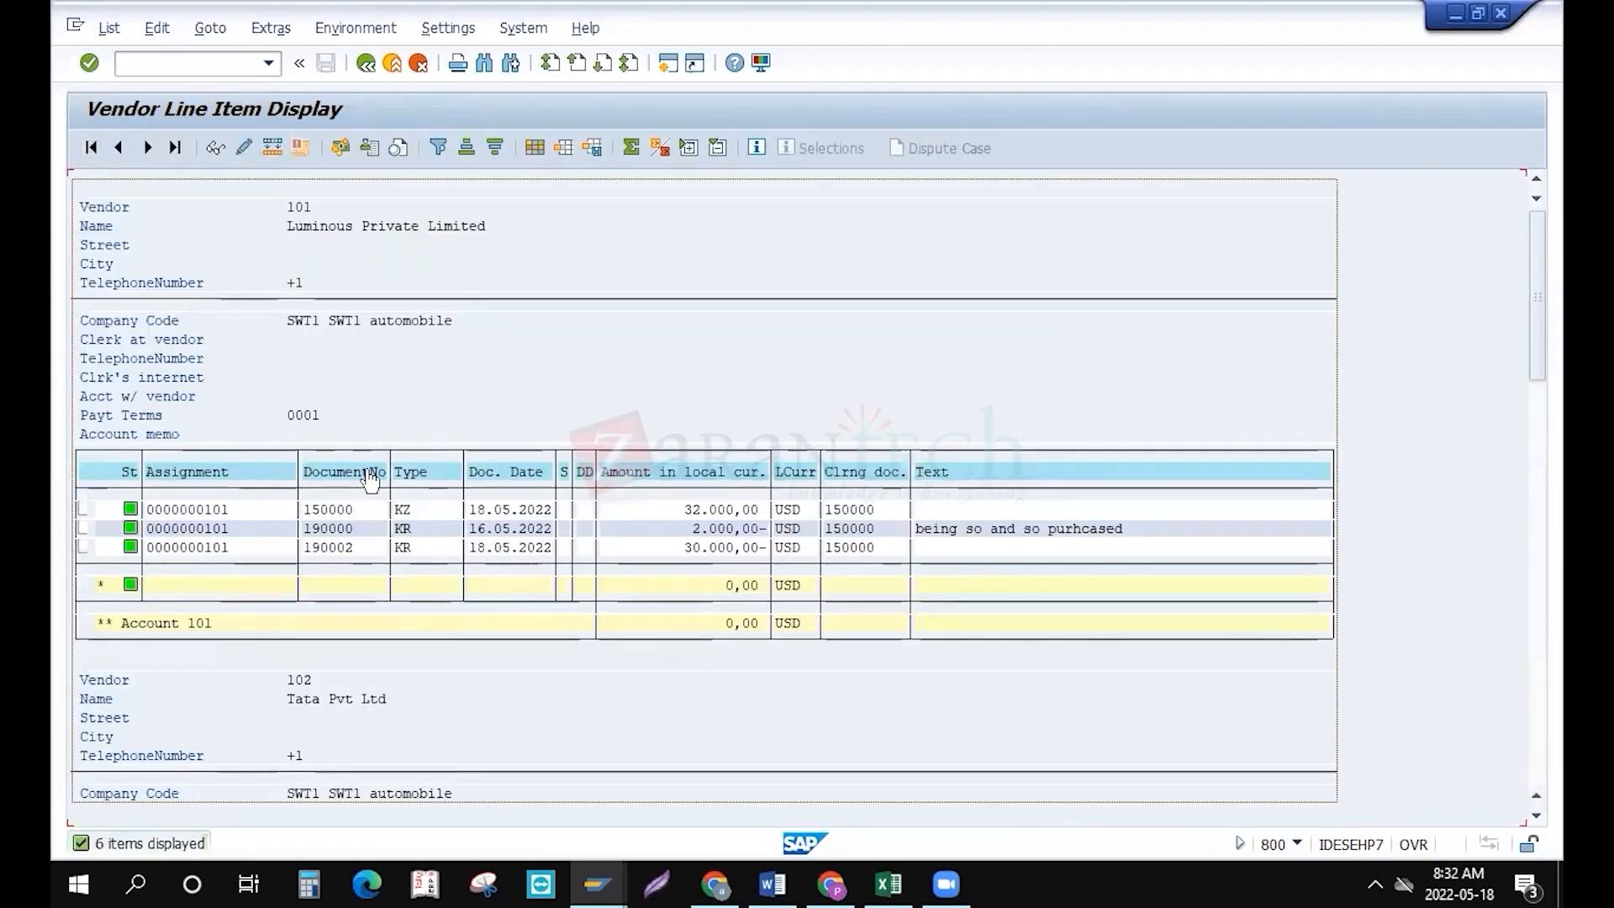
pyautogui.click(368, 472)
pyautogui.click(494, 148)
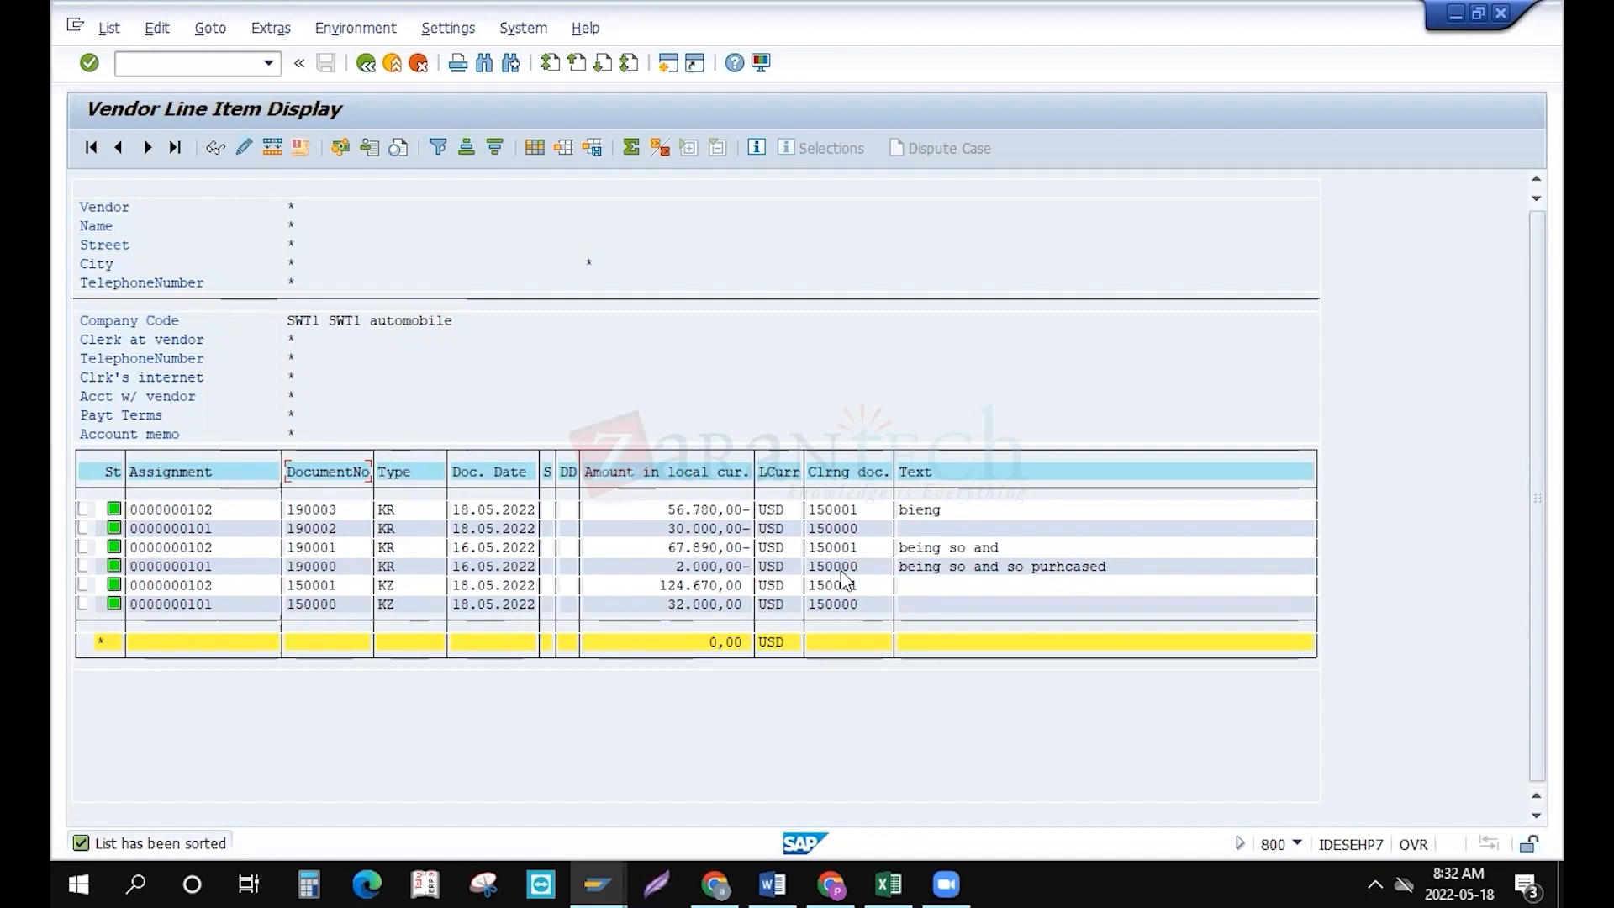
# Examine the check number and amount paid in the check information of invoice 190003, and return to the line item list
pyautogui.click(321, 587)
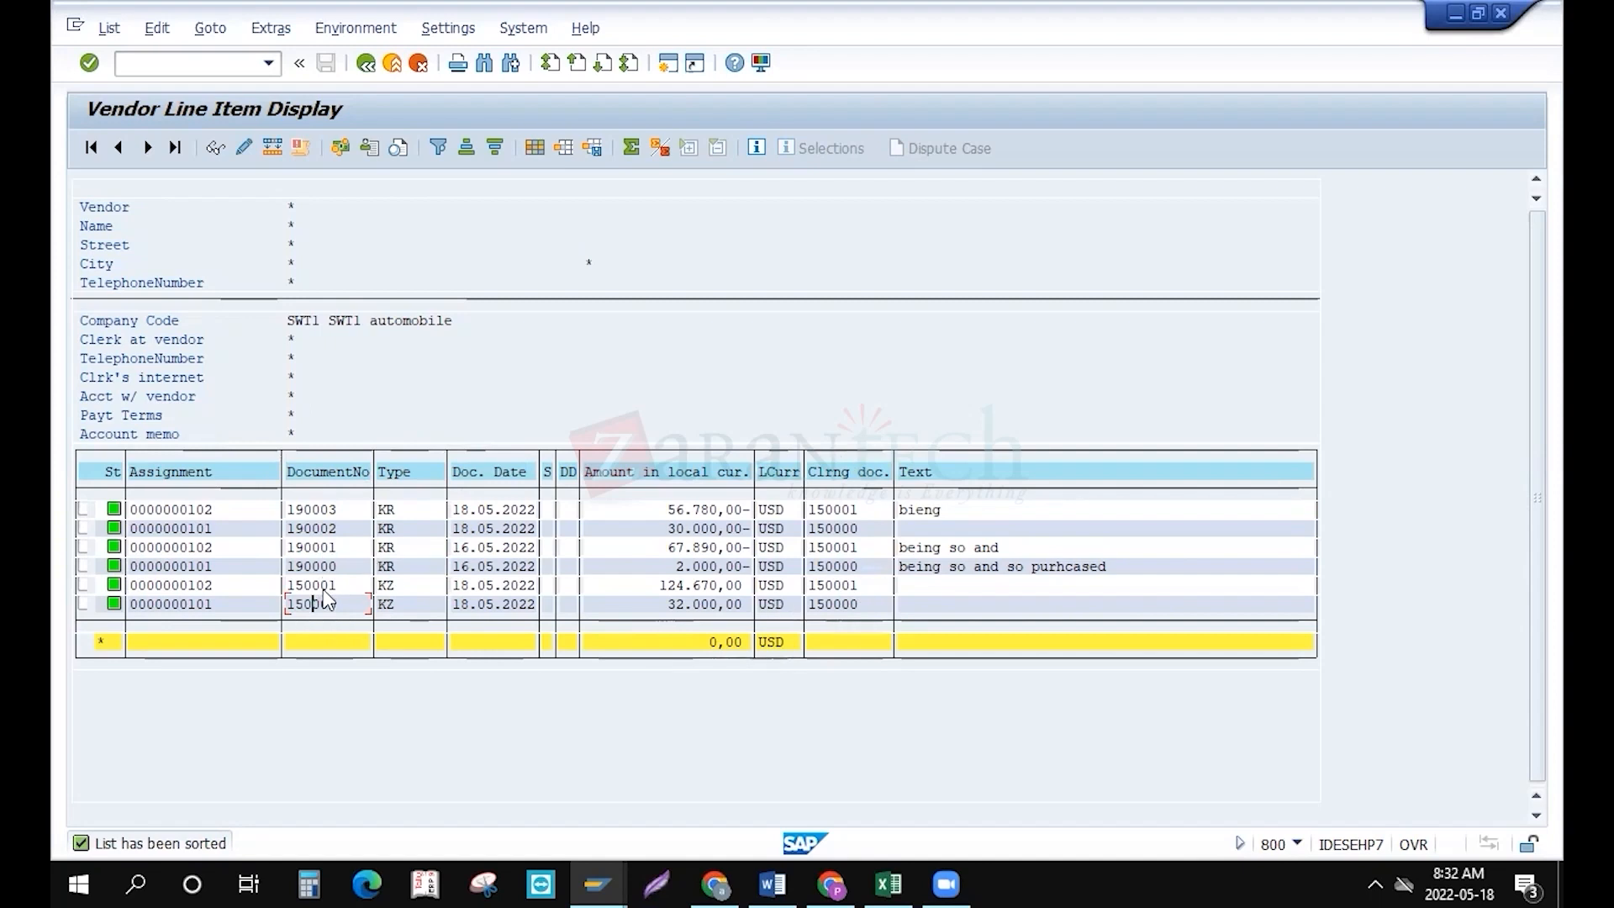
pyautogui.doubleClick(321, 510)
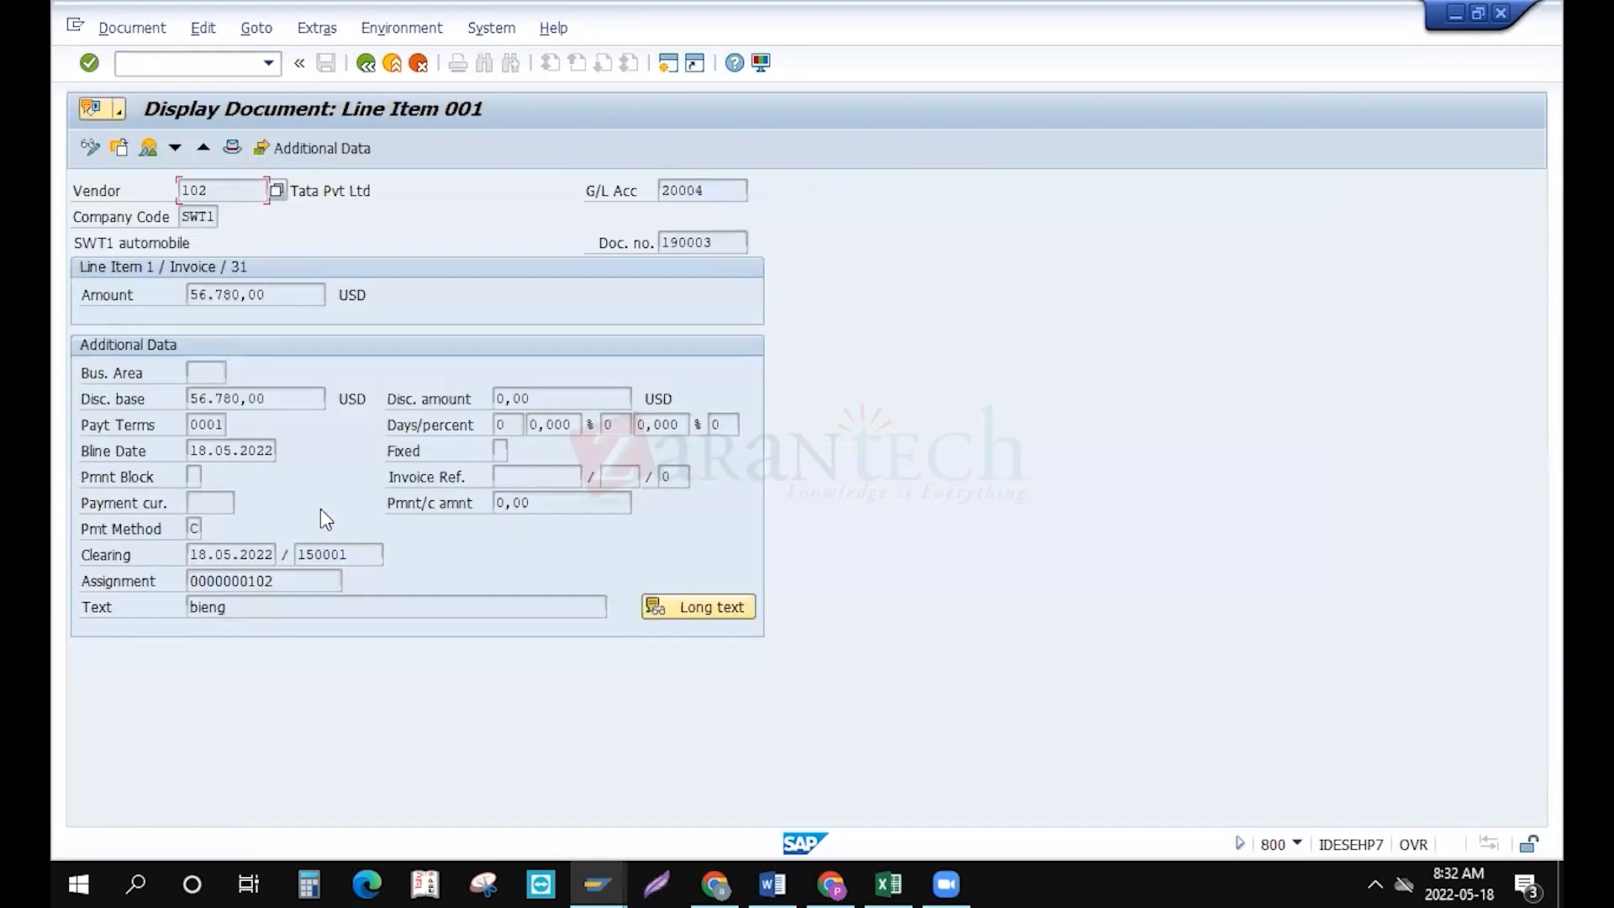
pyautogui.click(401, 29)
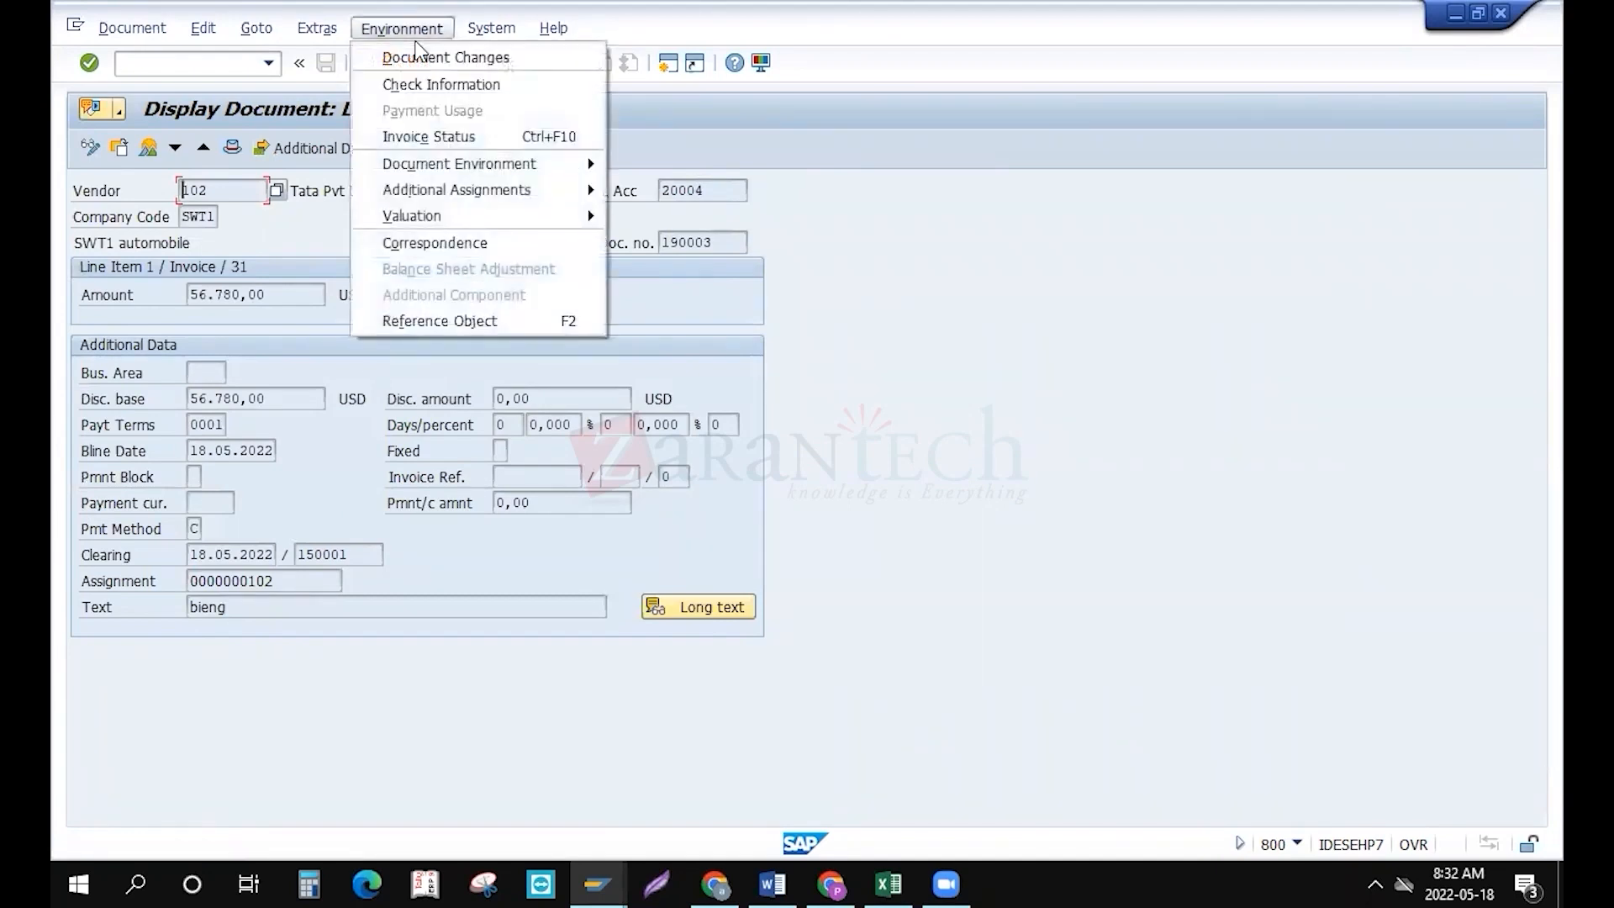
pyautogui.click(423, 85)
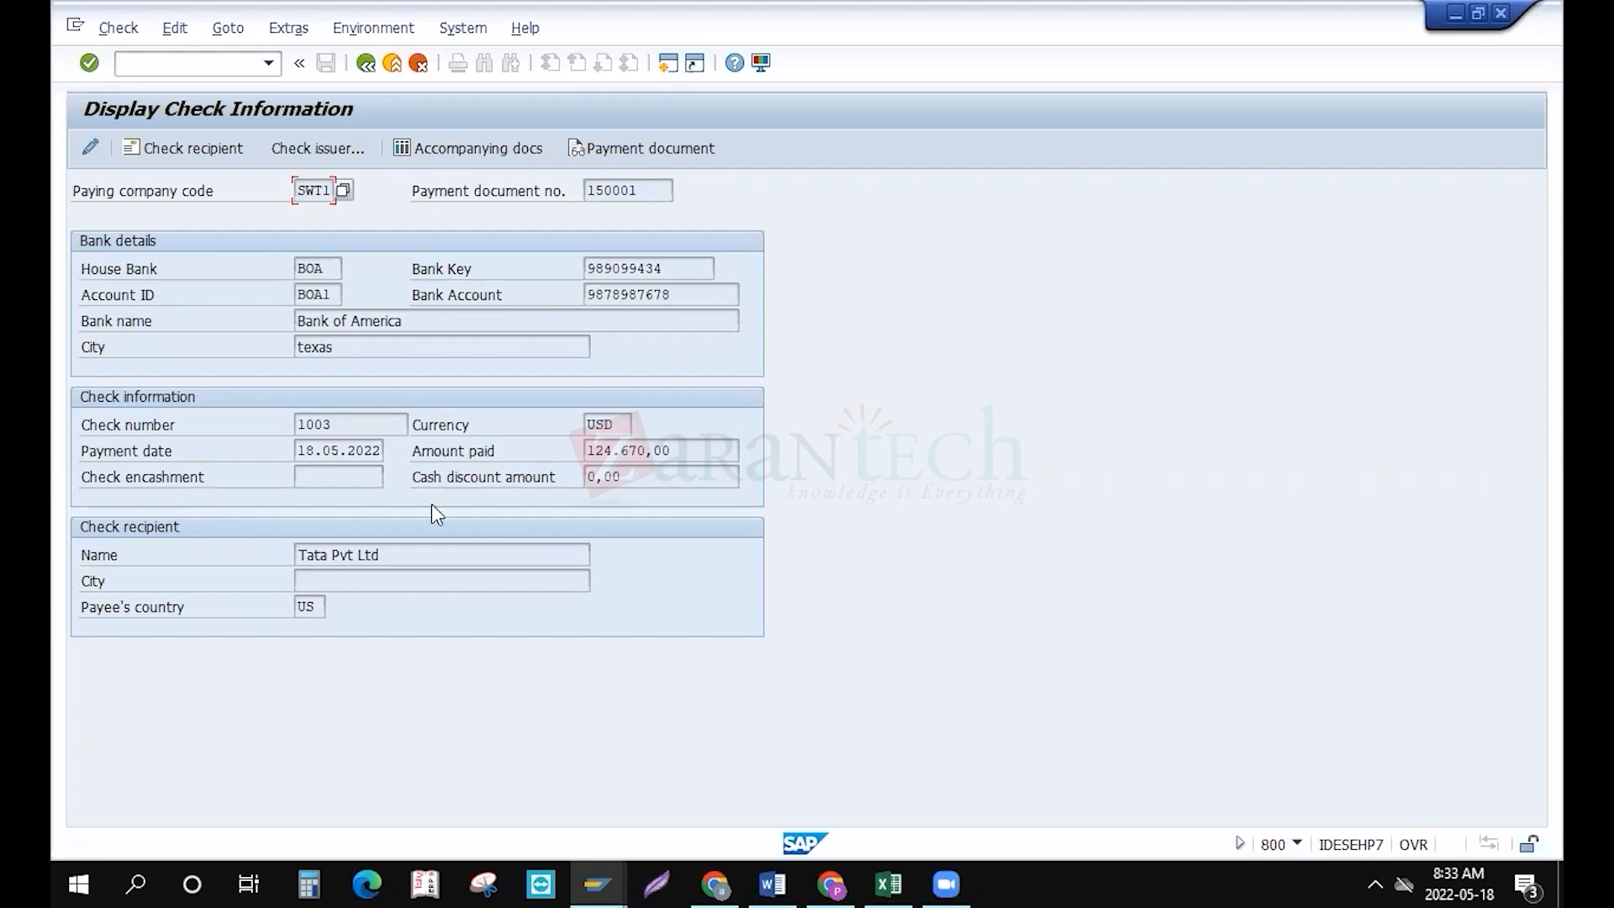
pyautogui.click(648, 450)
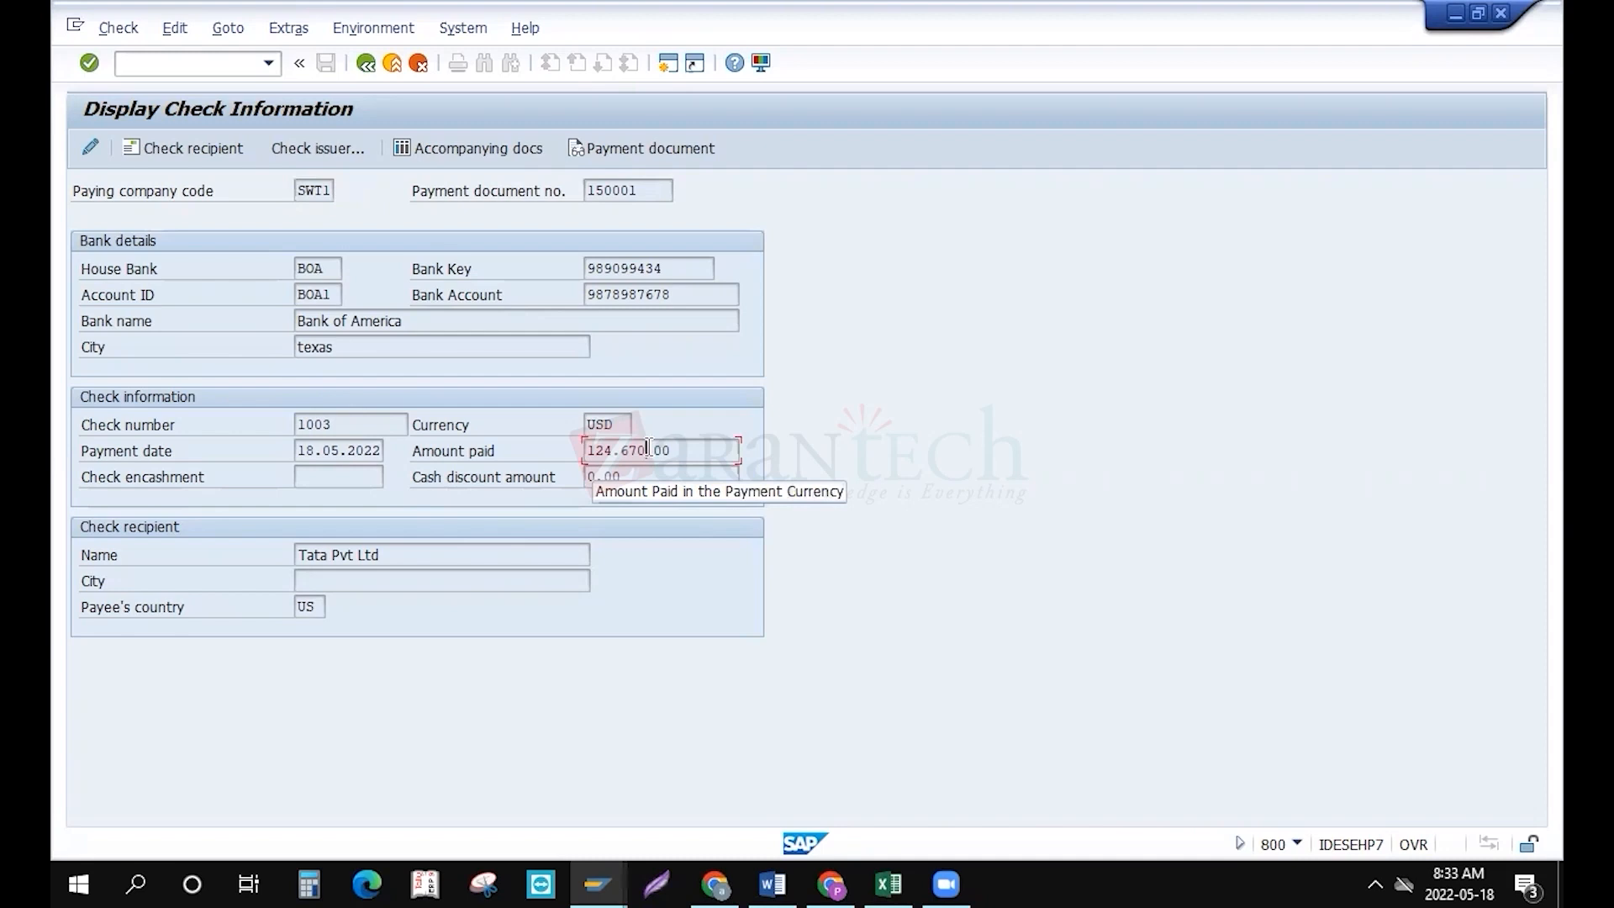
pyautogui.click(332, 424)
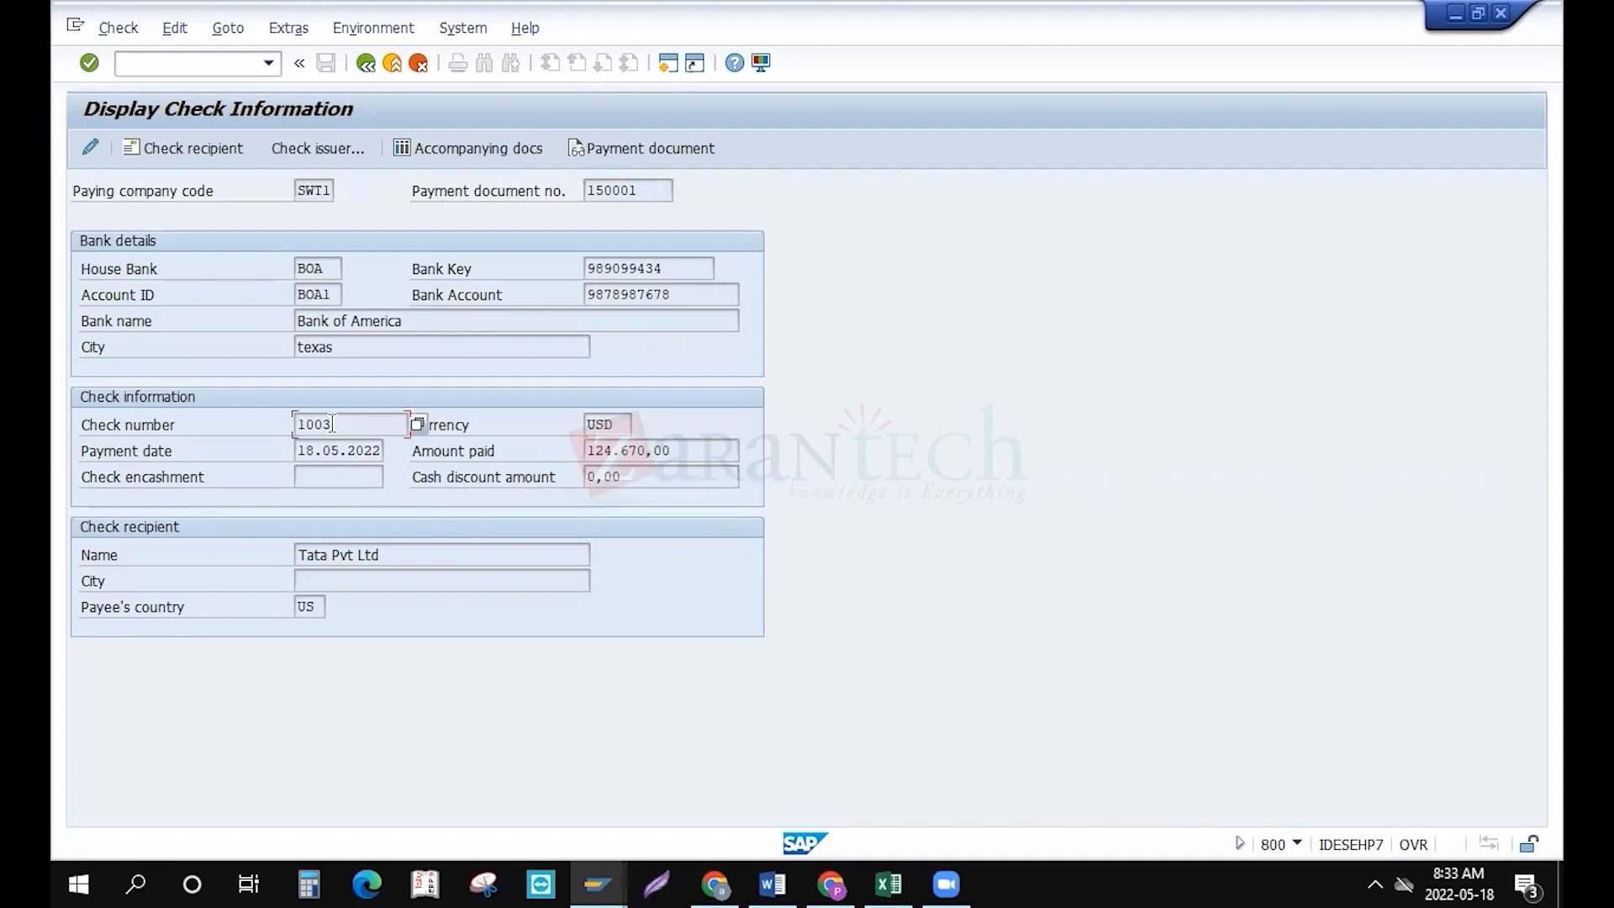
pyautogui.doubleClick(330, 423)
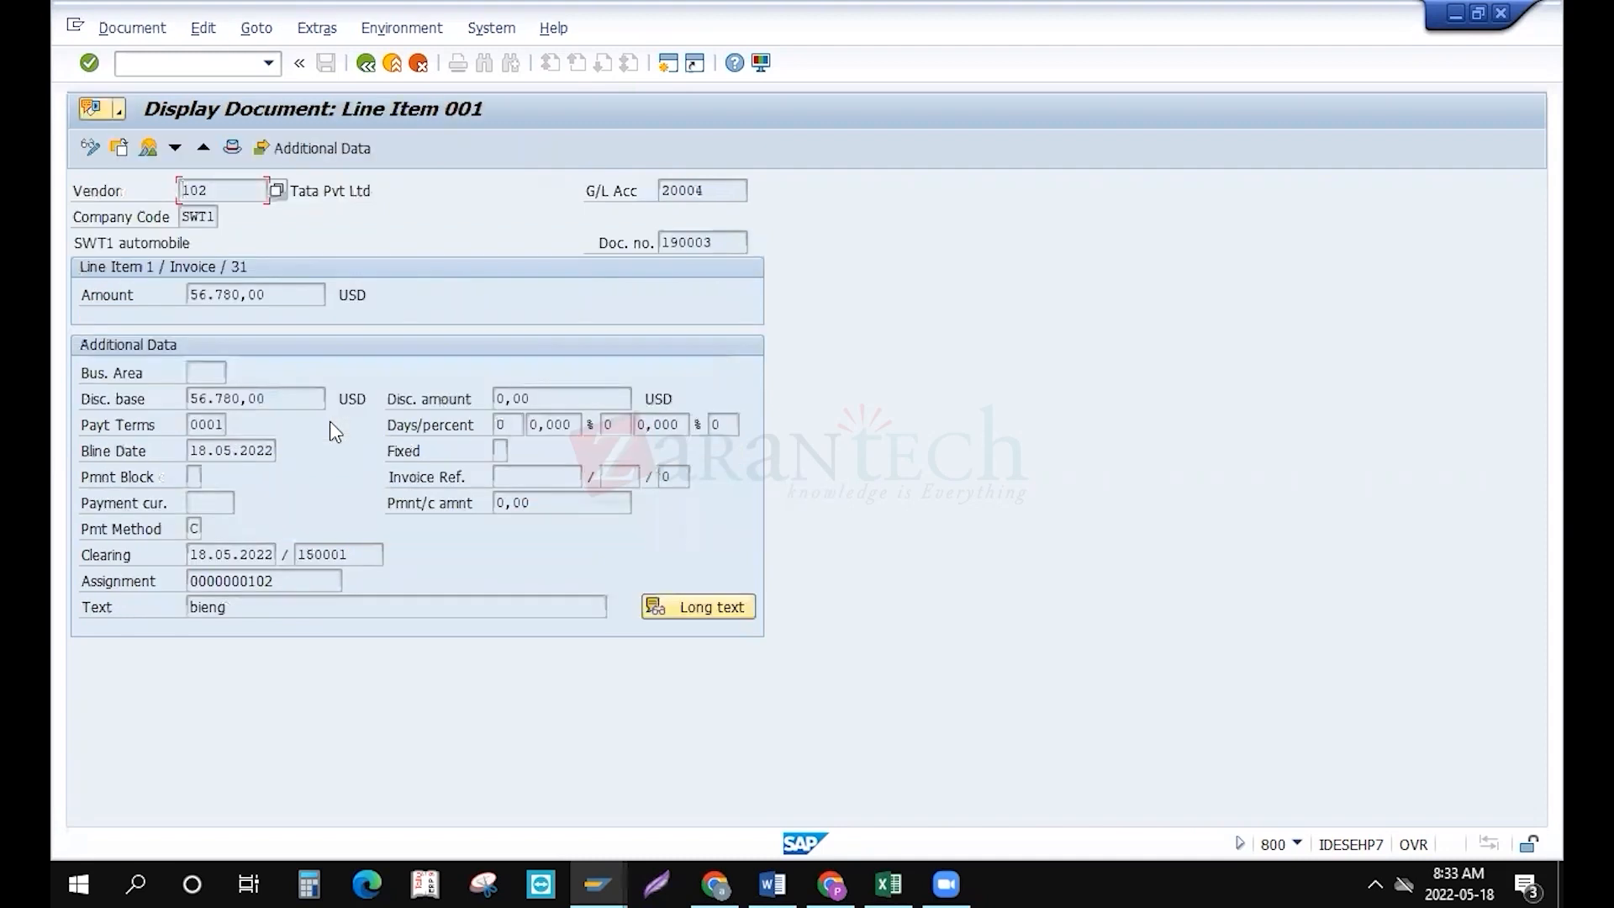
pyautogui.press('F3')
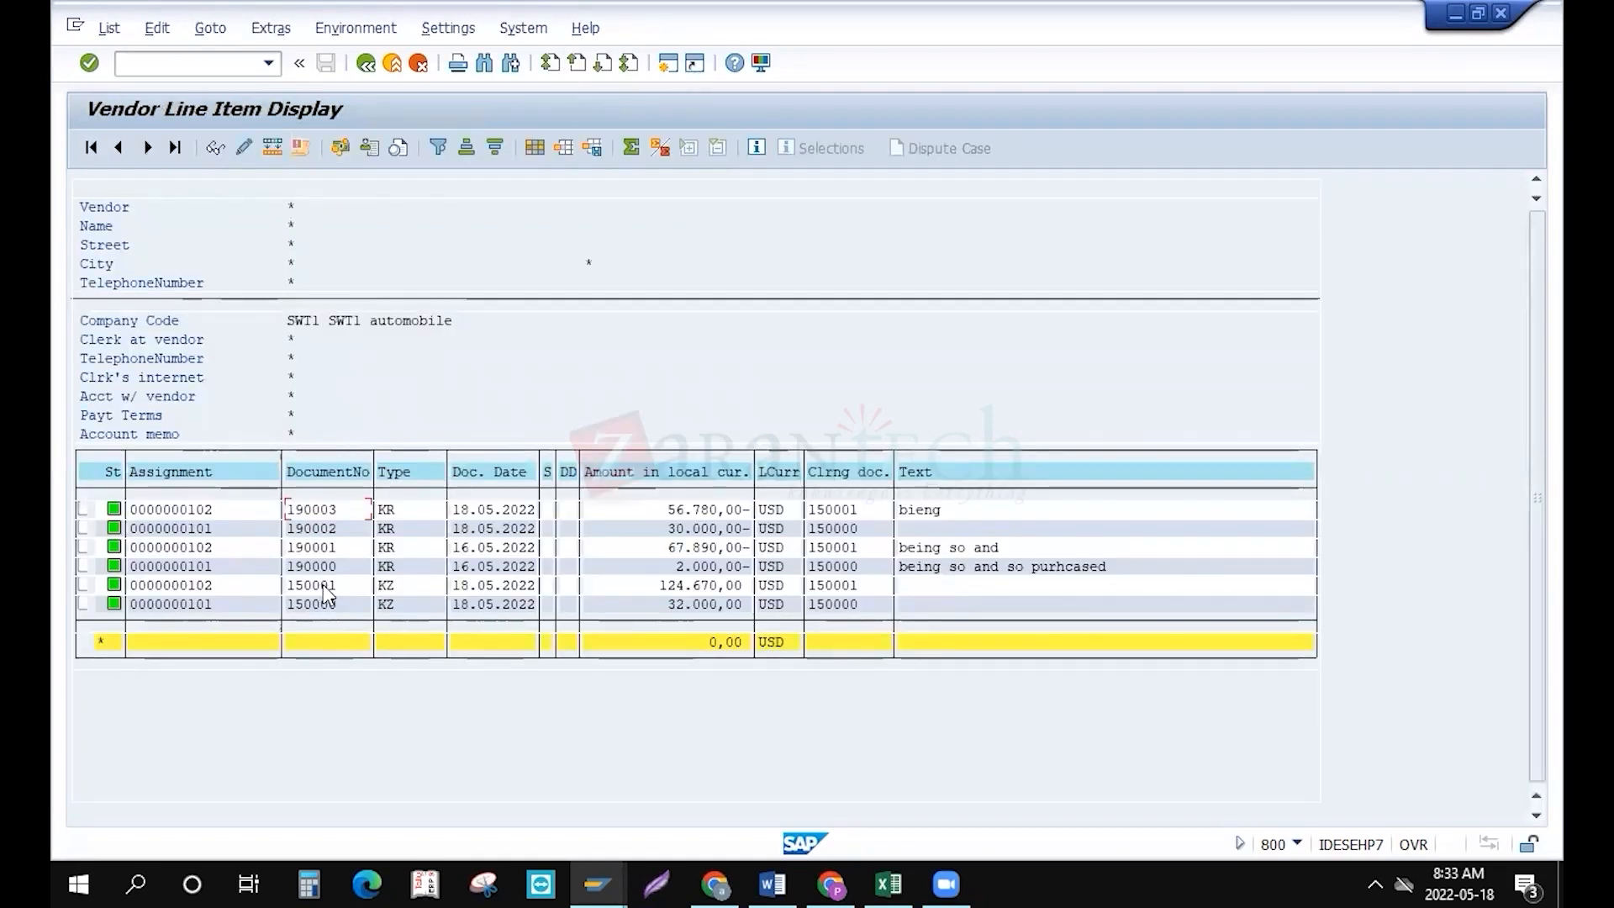
# Examine the check information and amount of vendor invoice 190001, and return to the line item list
pyautogui.doubleClick(324, 553)
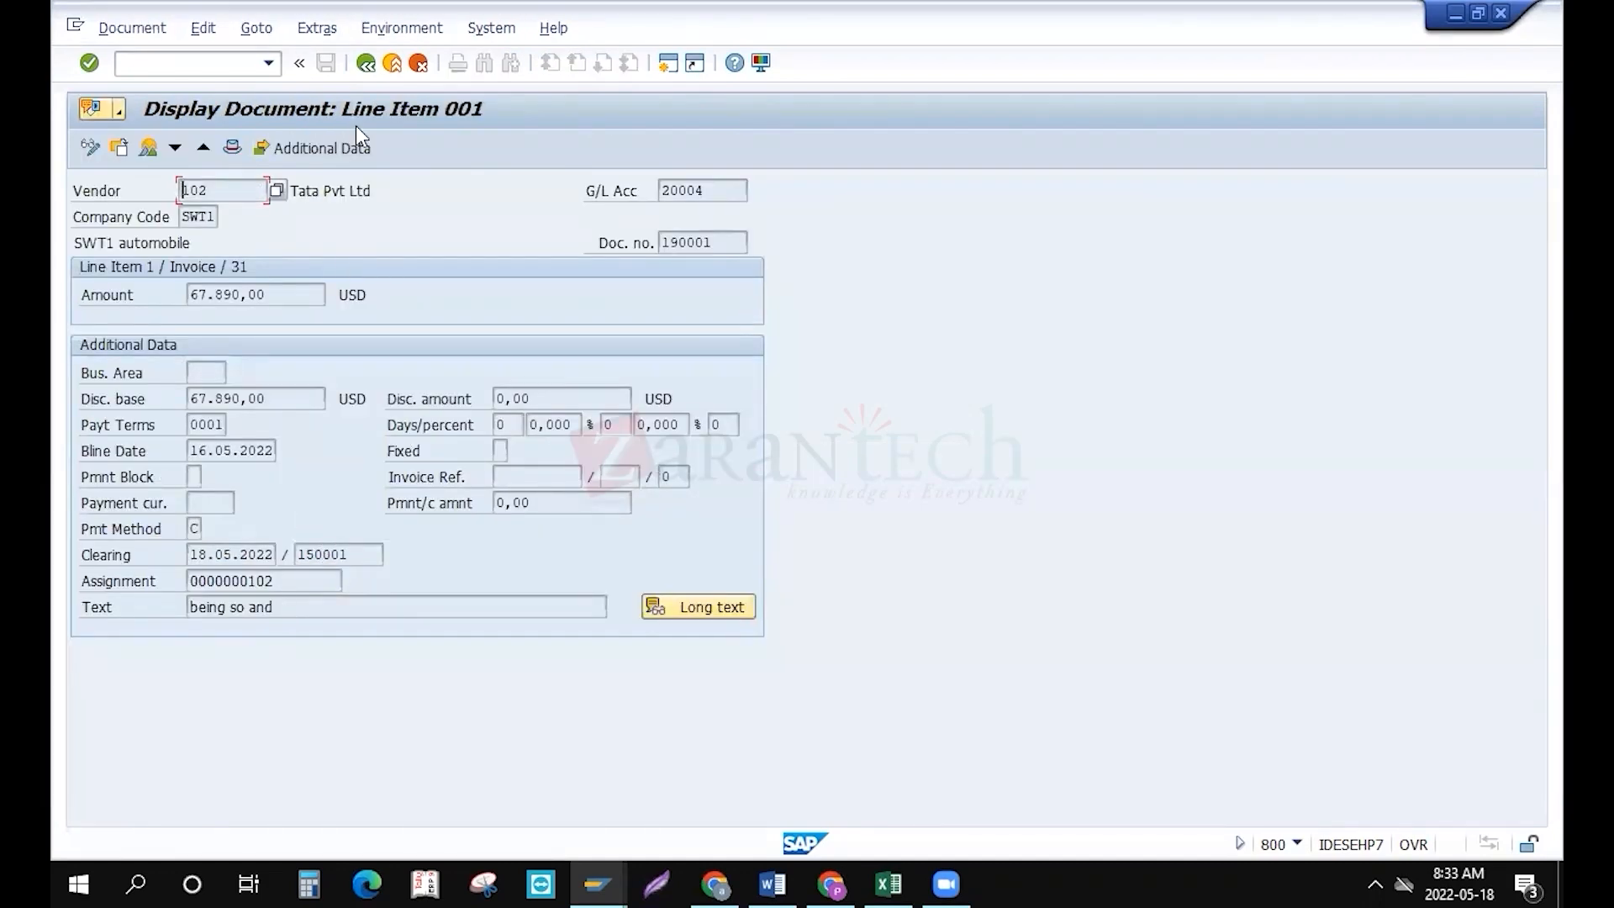
pyautogui.click(402, 28)
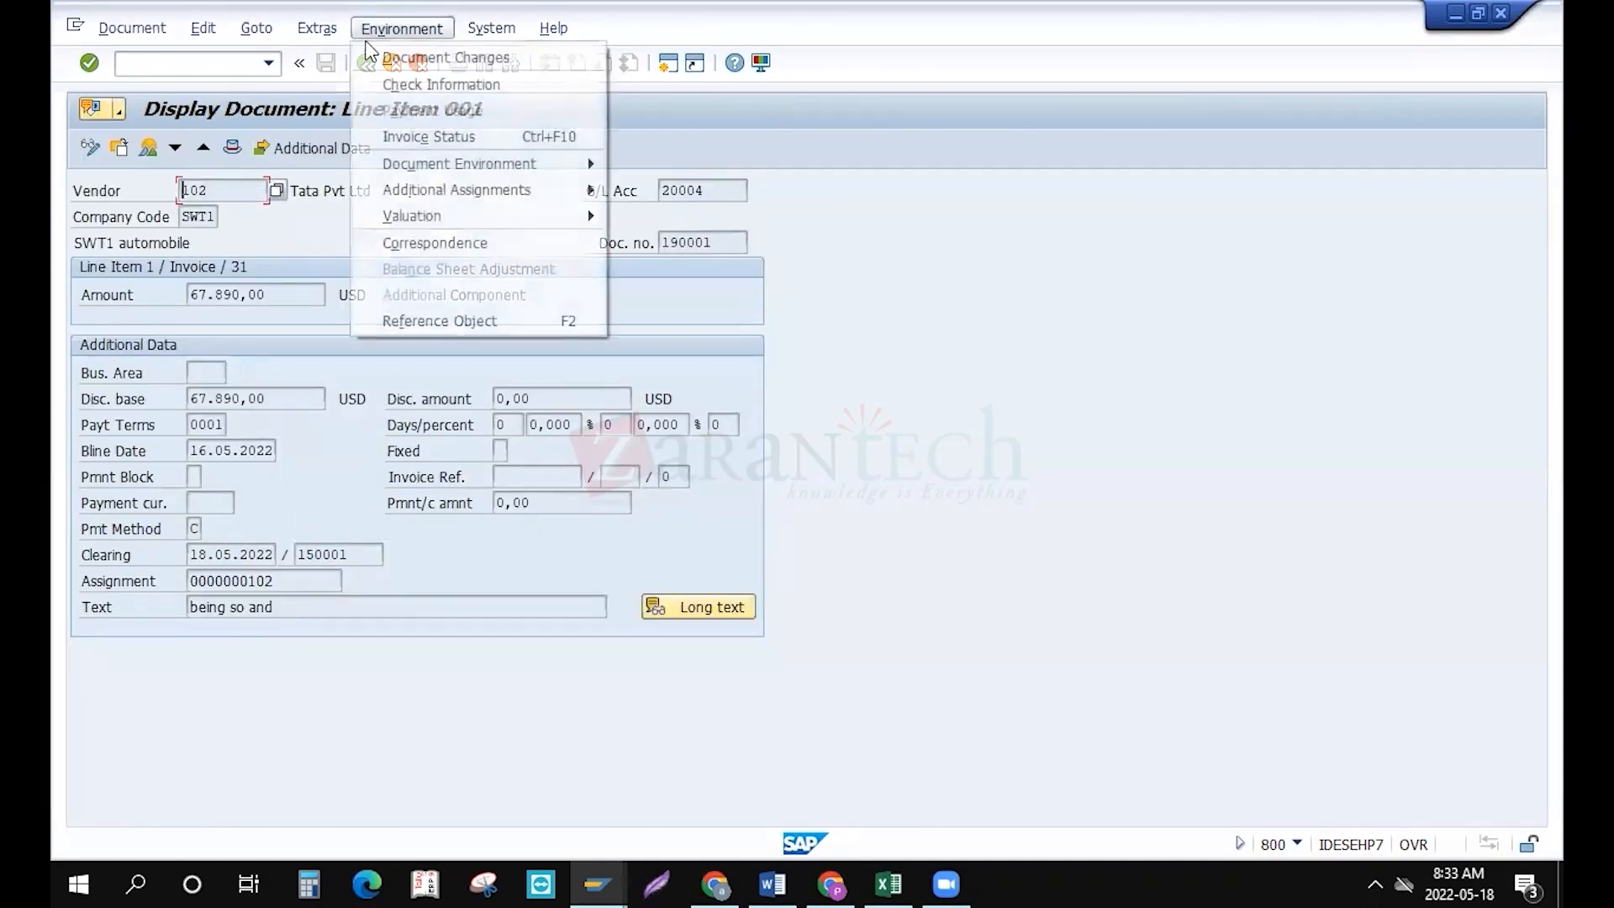
pyautogui.click(396, 85)
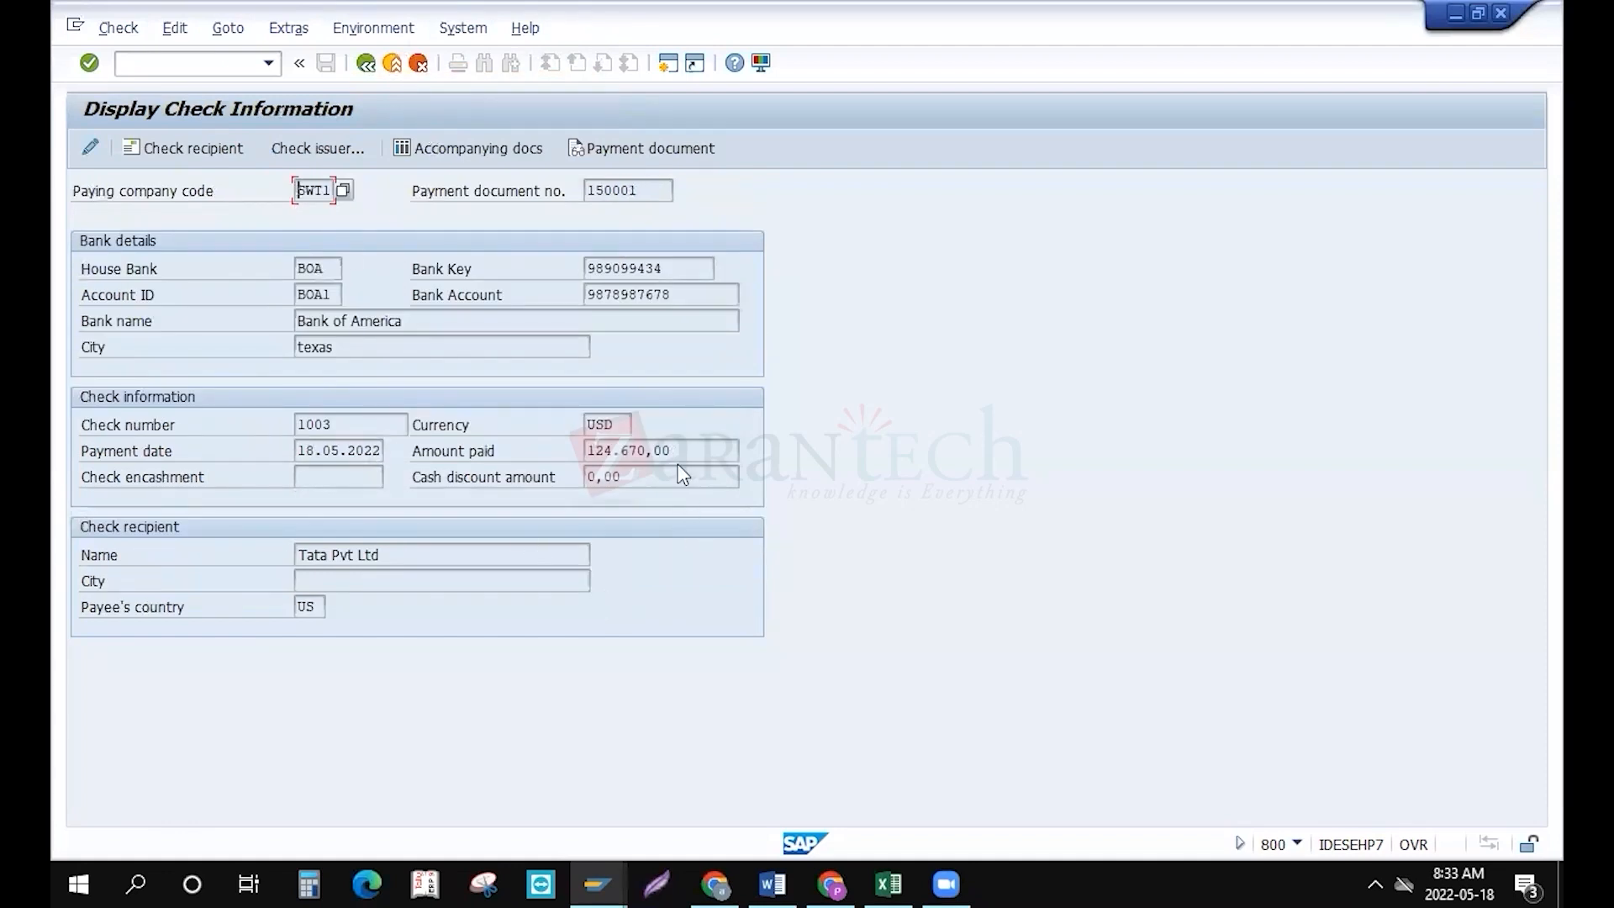
pyautogui.click(349, 427)
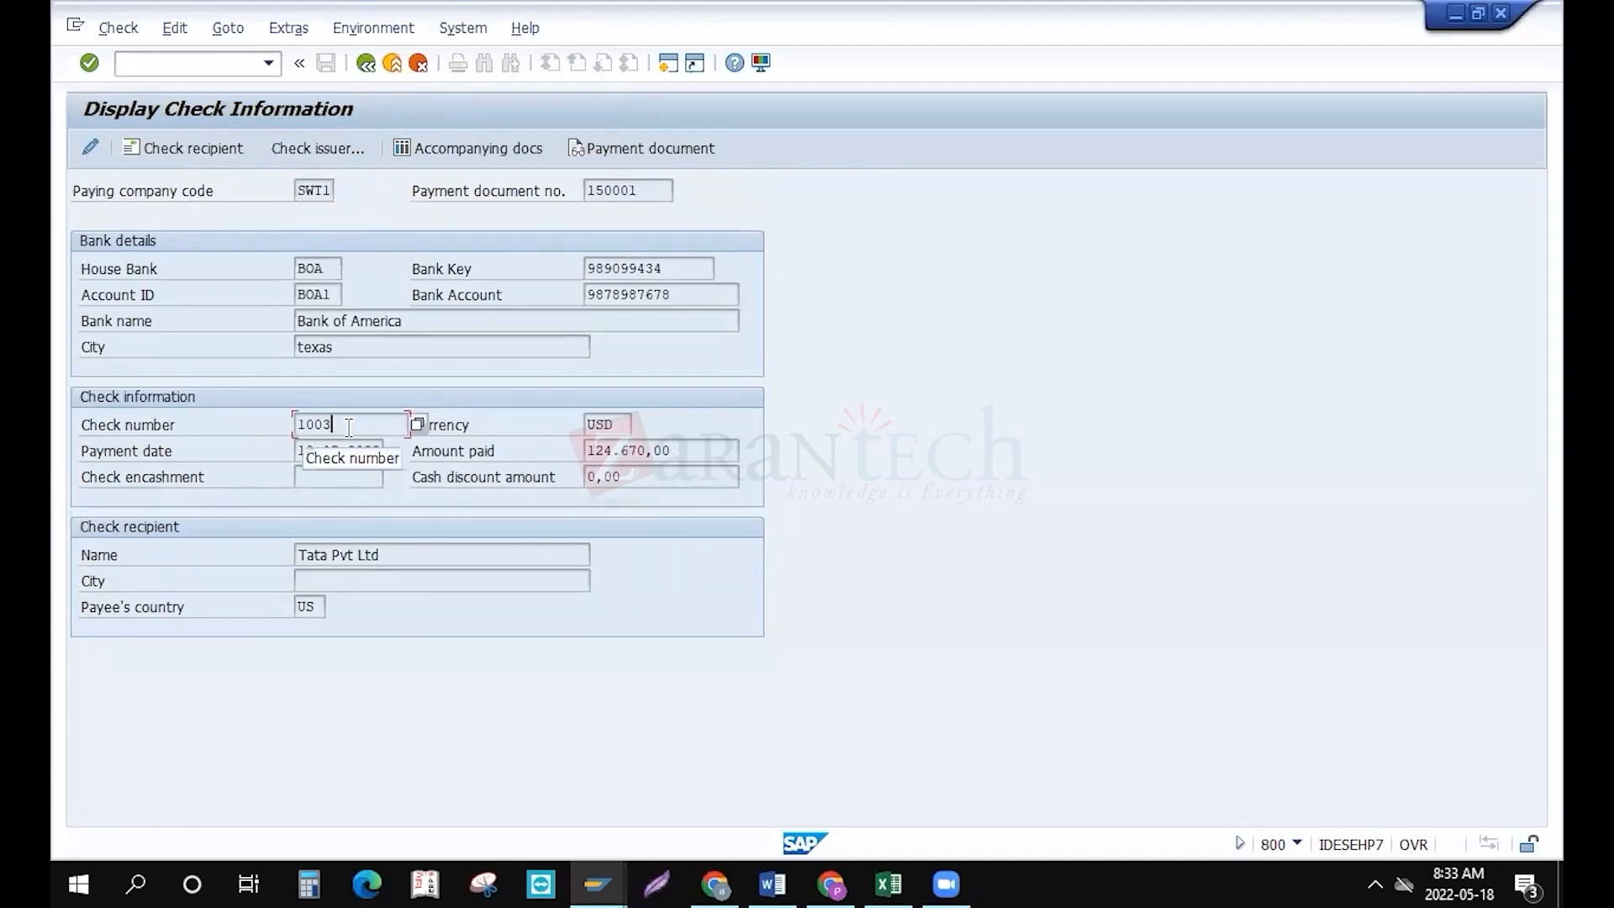
pyautogui.click(717, 449)
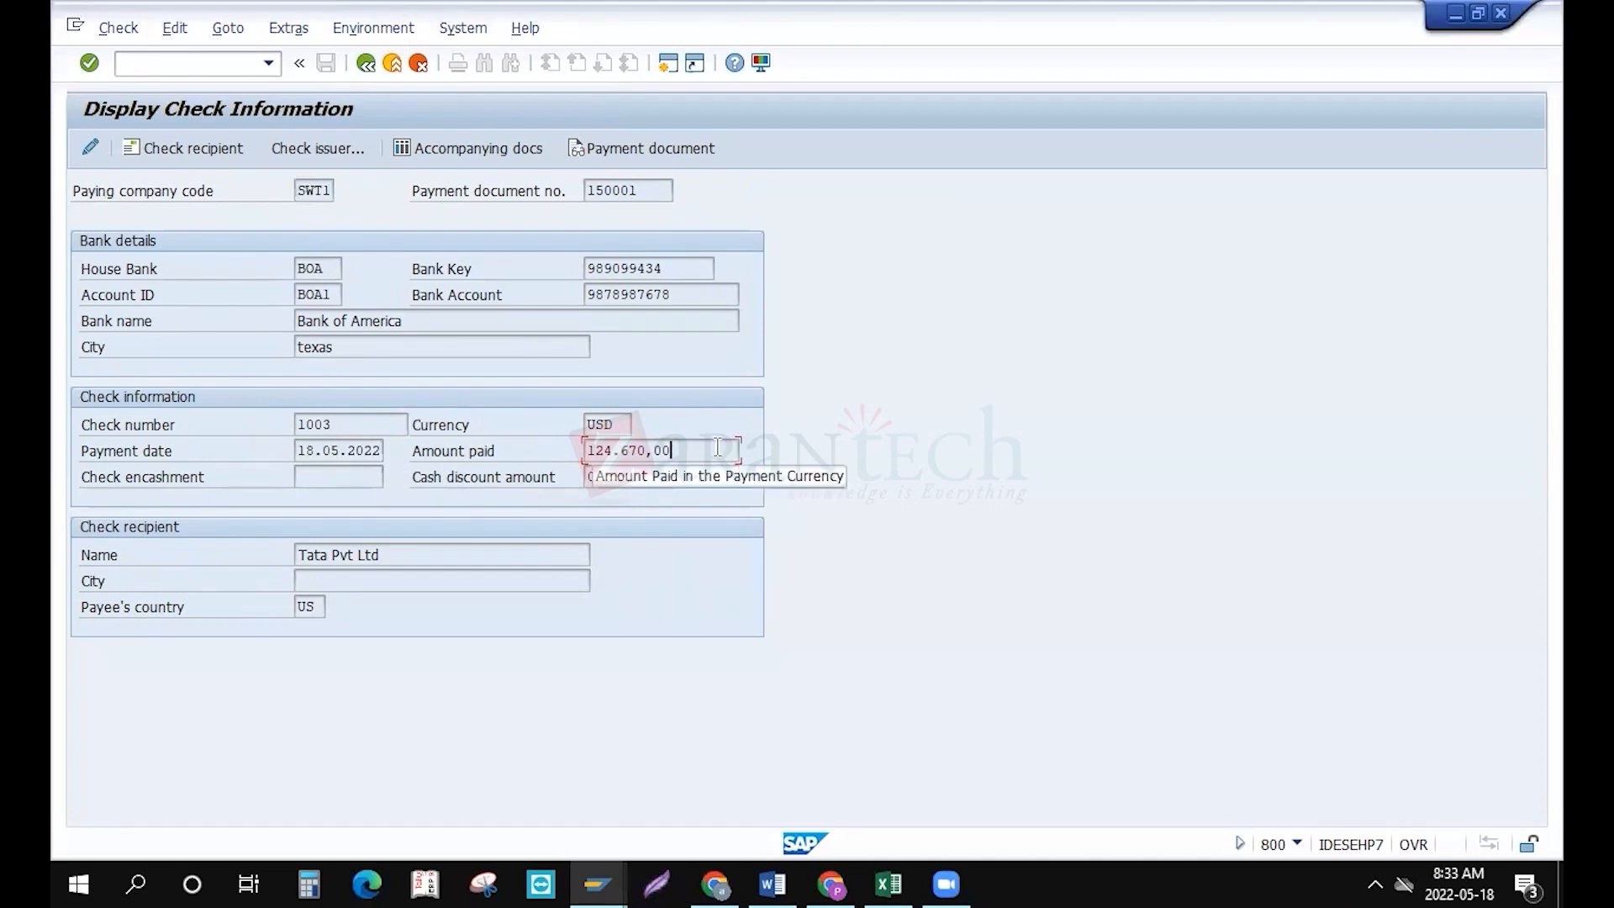
pyautogui.doubleClick(717, 448)
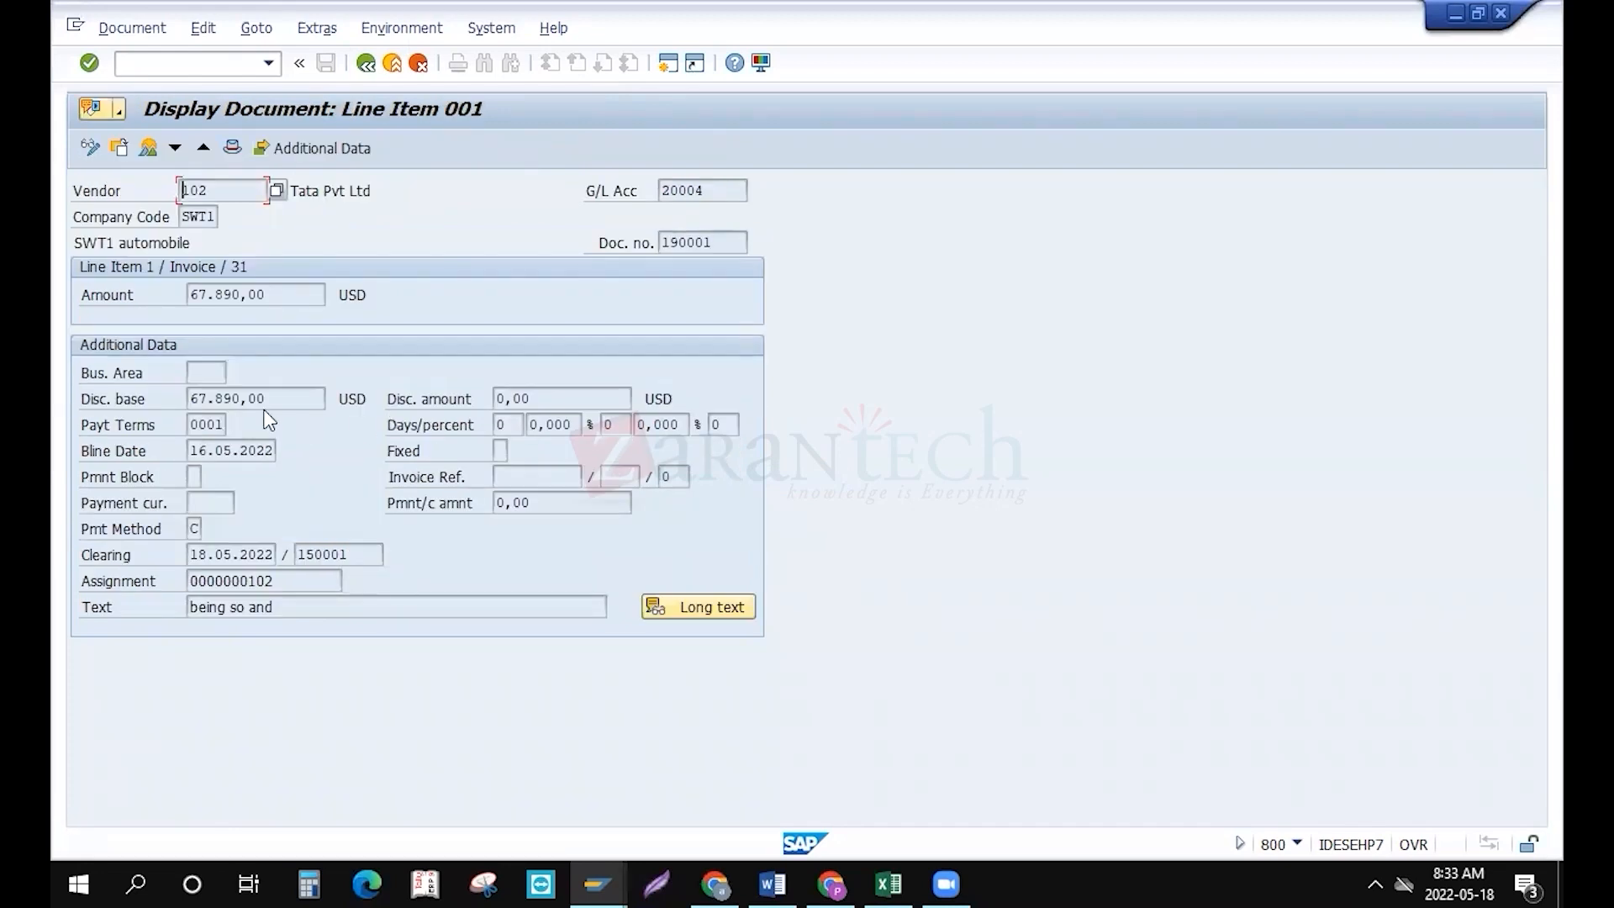
pyautogui.click(284, 394)
pyautogui.click(275, 294)
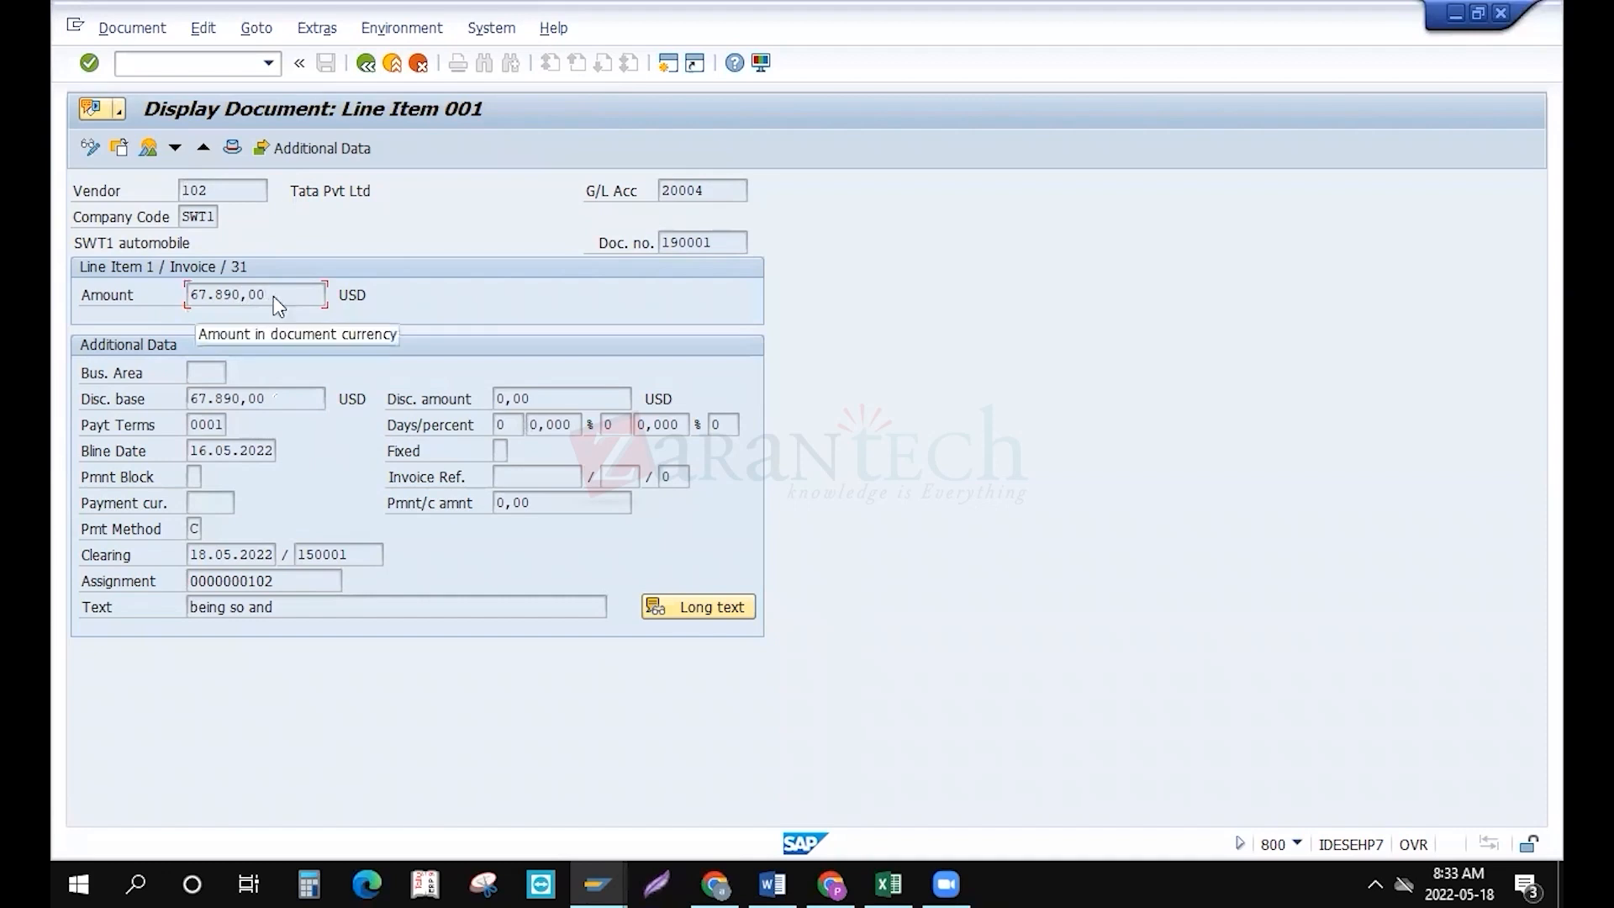
pyautogui.click(388, 31)
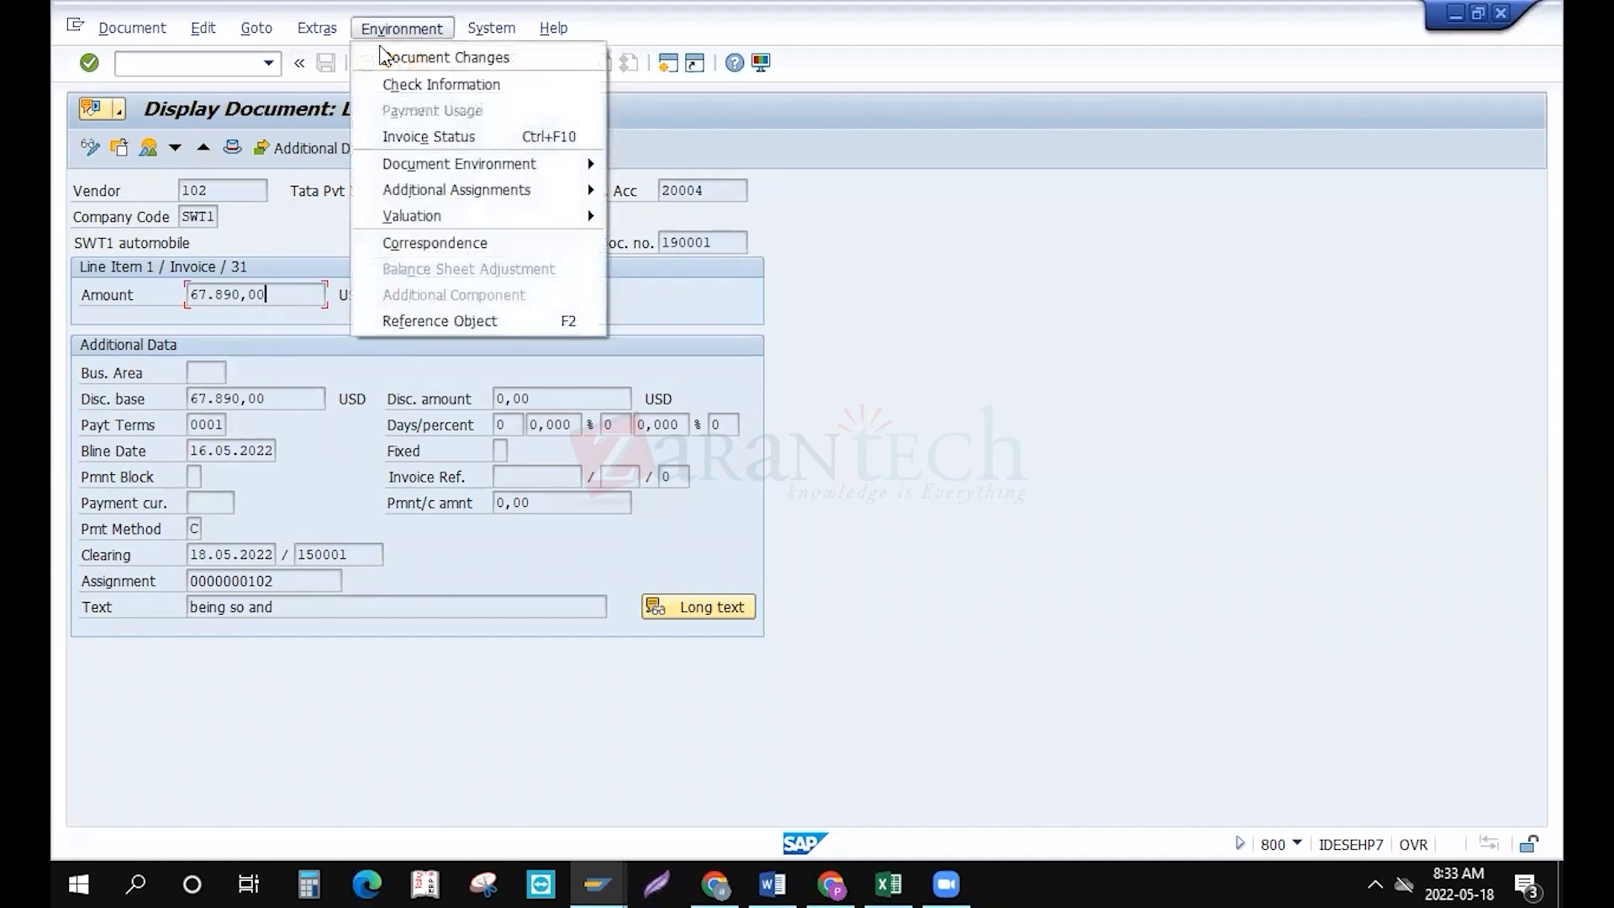
pyautogui.press('F3')
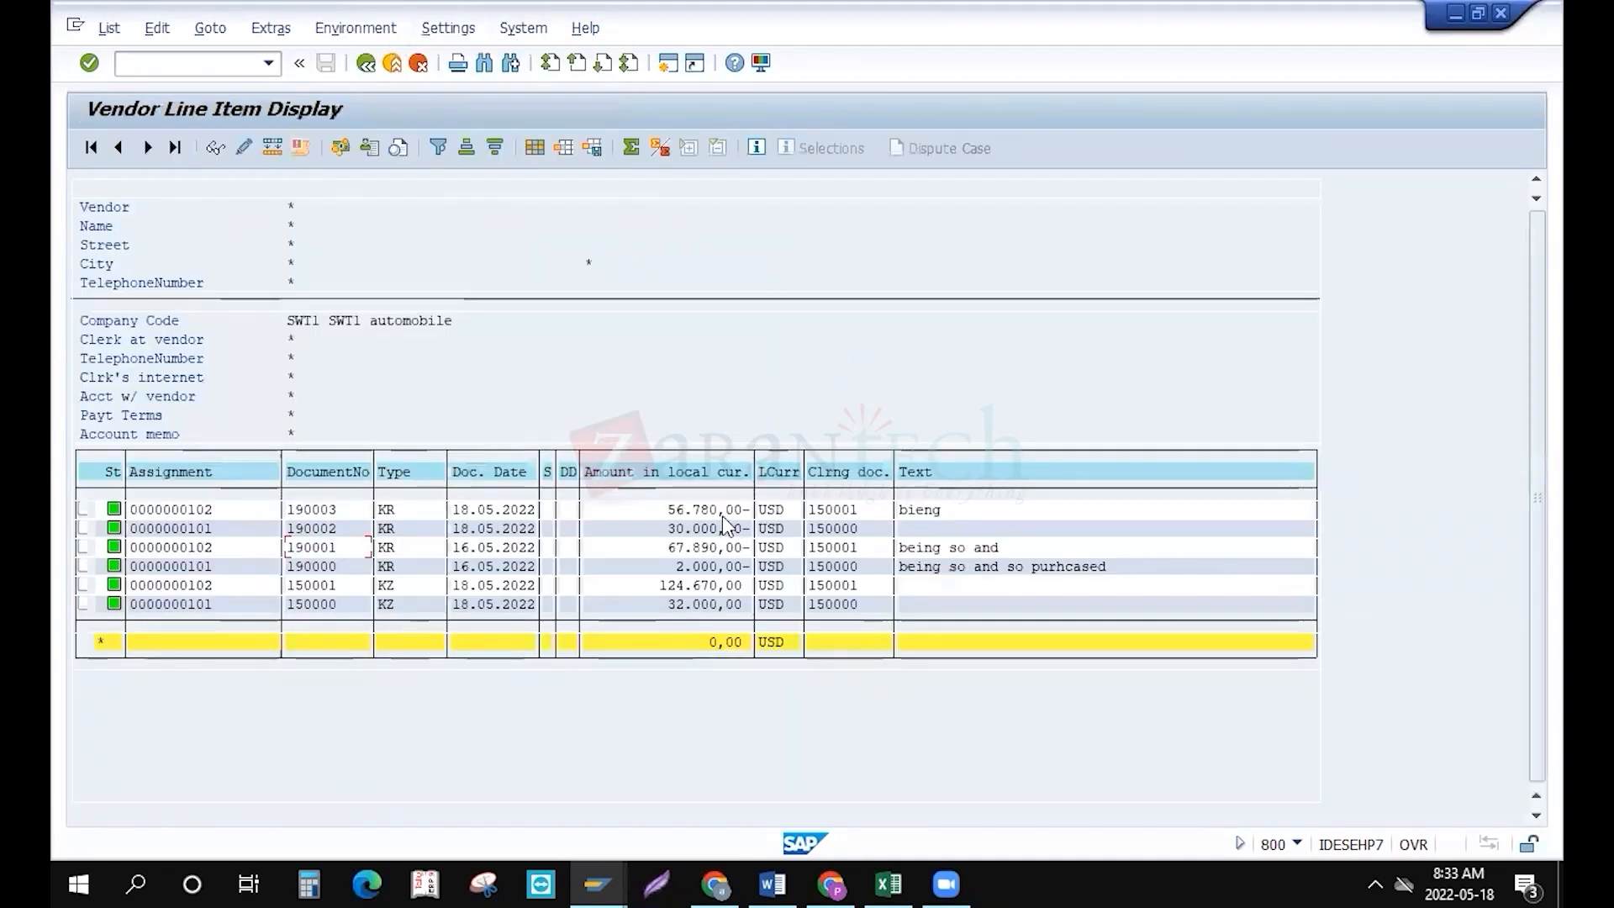
# Display the check information of the outgoing payment document 150001, and return to the line item list
pyautogui.doubleClick(310, 586)
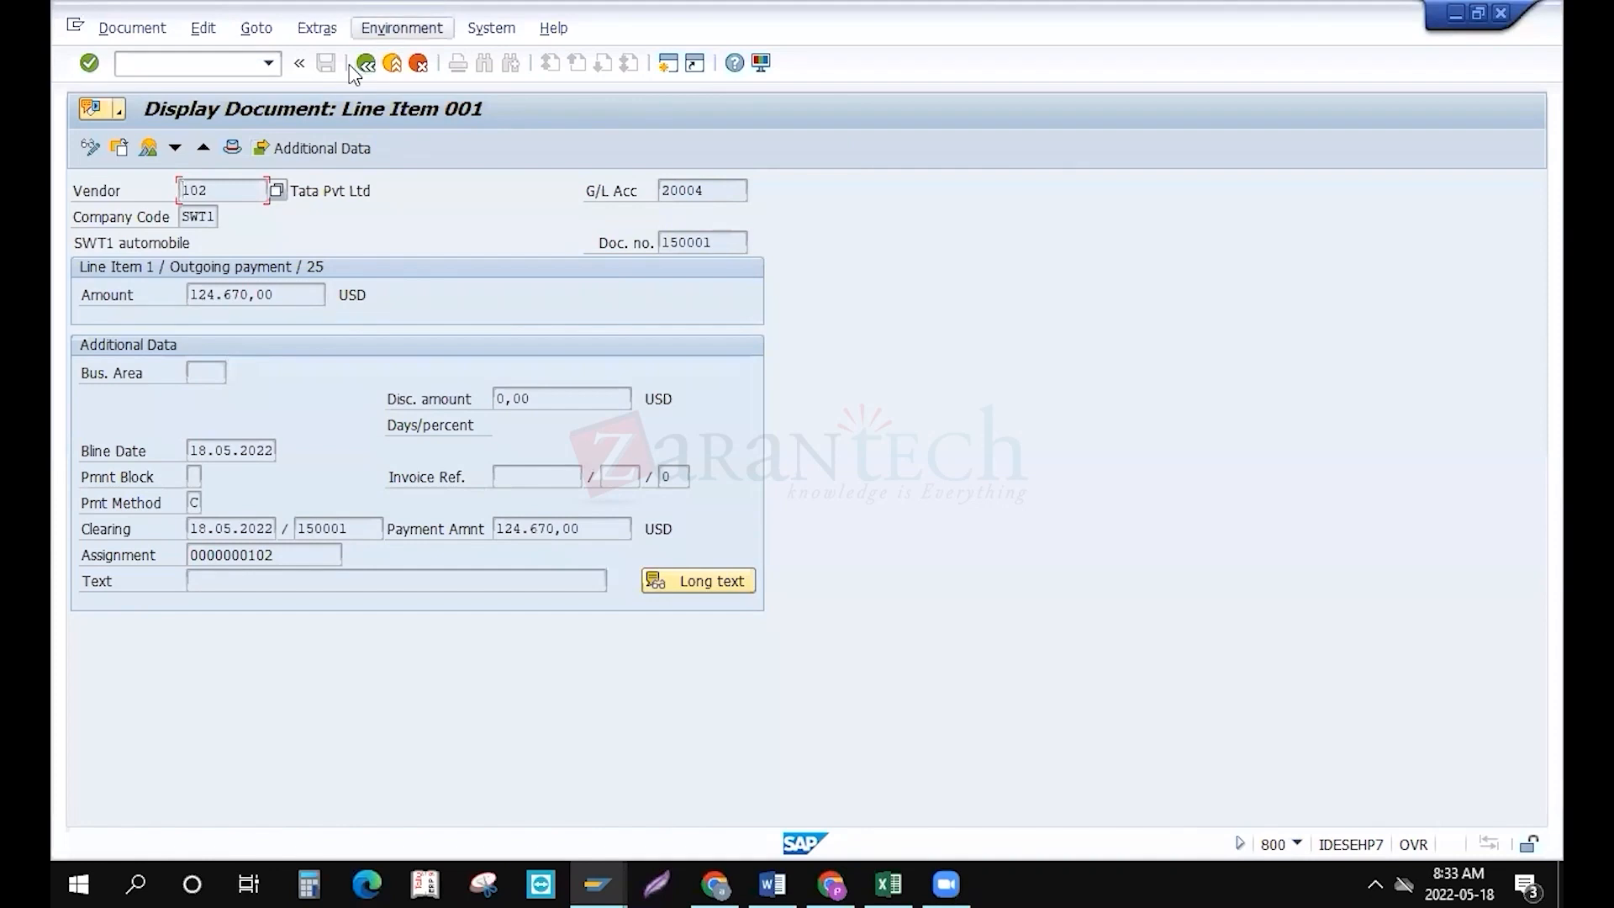
pyautogui.moveTo(362, 36)
pyautogui.click(407, 80)
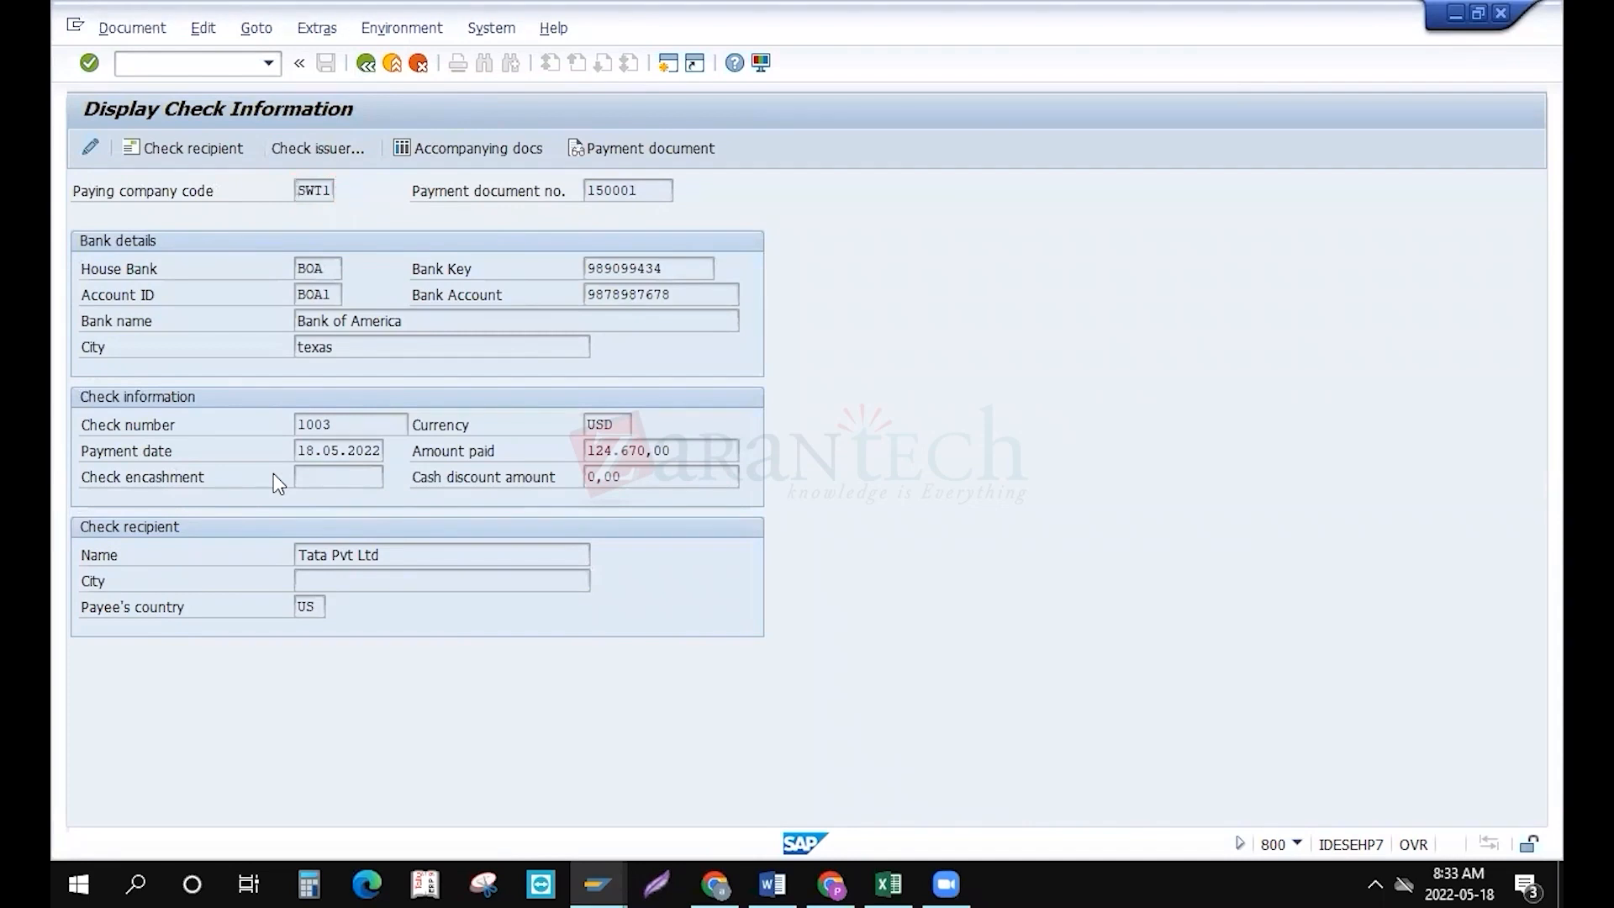
pyautogui.press('F3')
pyautogui.press('F3')
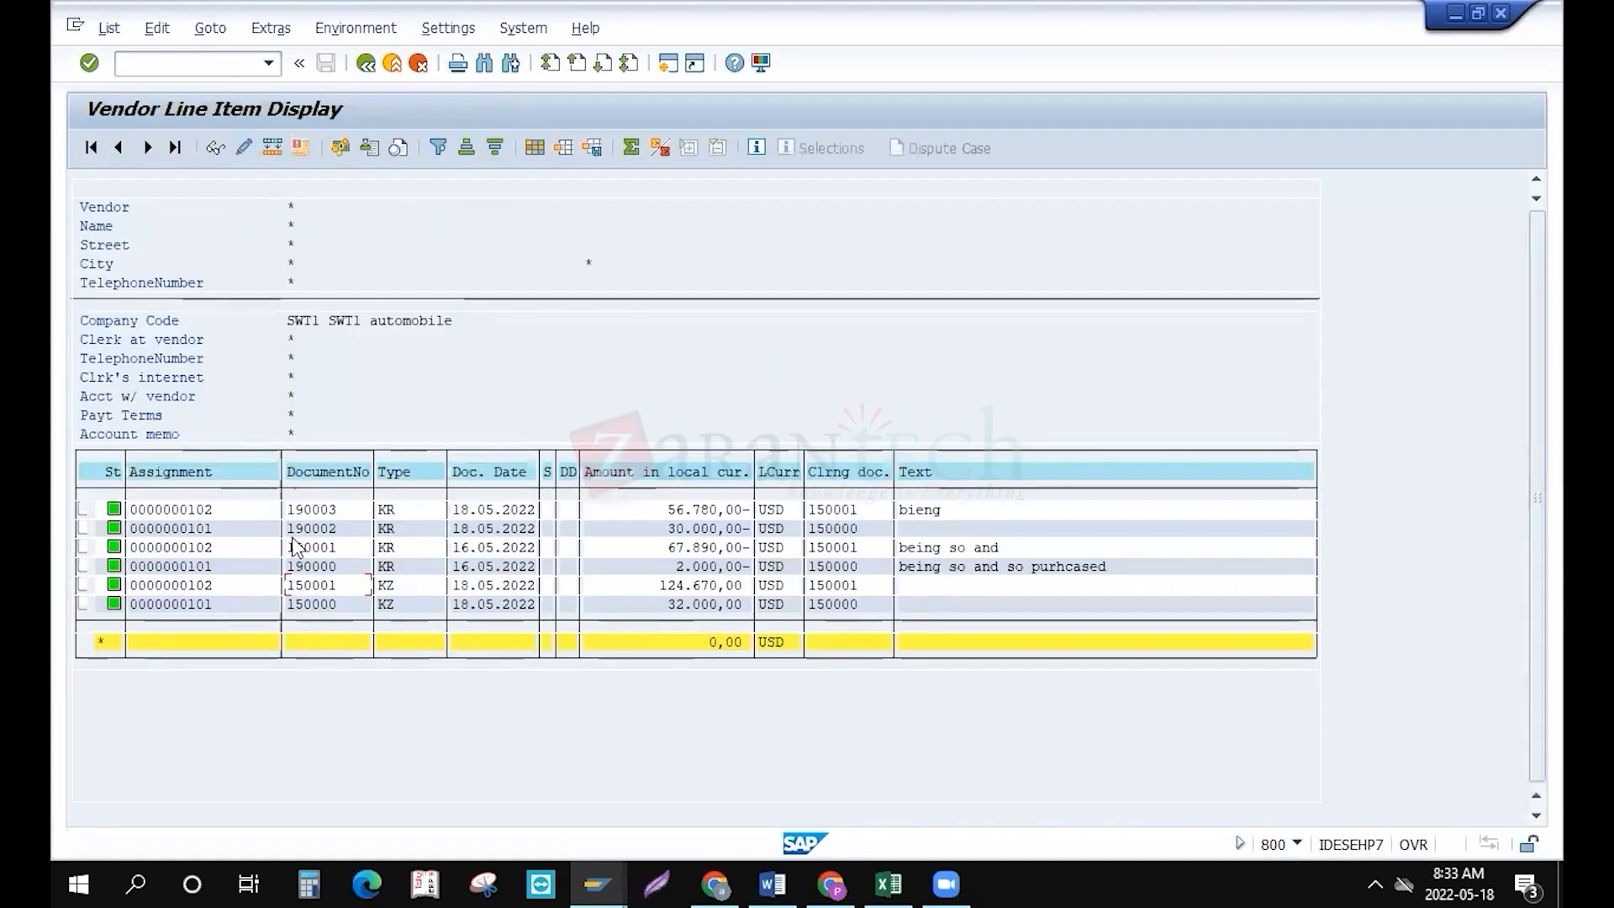
# Display the check information of the outgoing payment document 150000, and return to the vendor line item selection screen
pyautogui.click(332, 612)
pyautogui.doubleClick(332, 612)
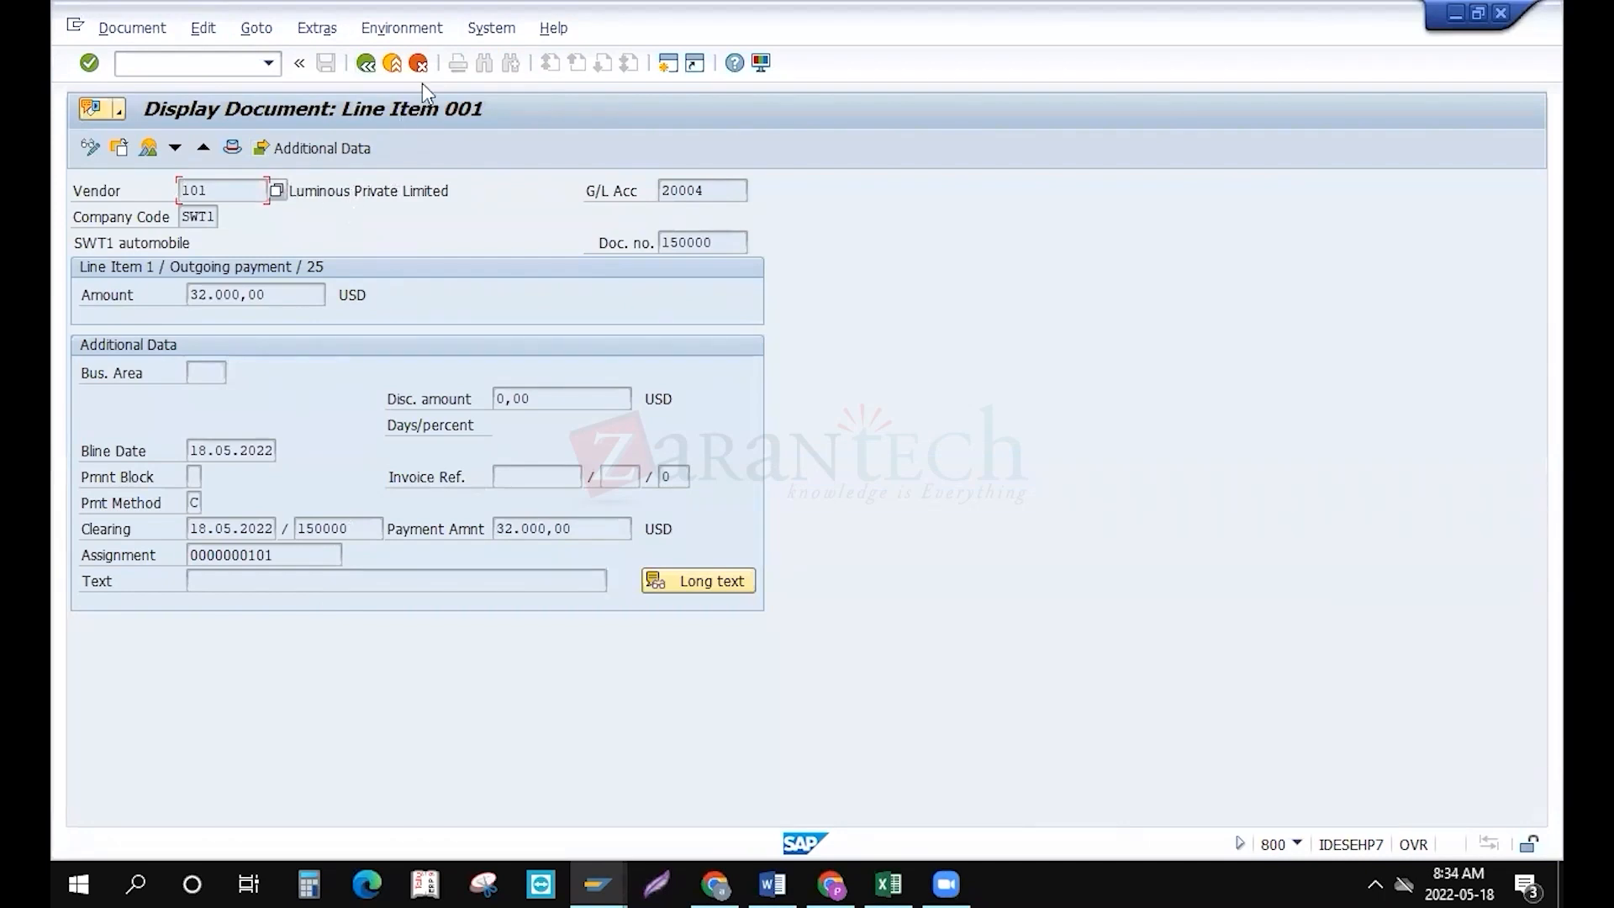
pyautogui.click(401, 29)
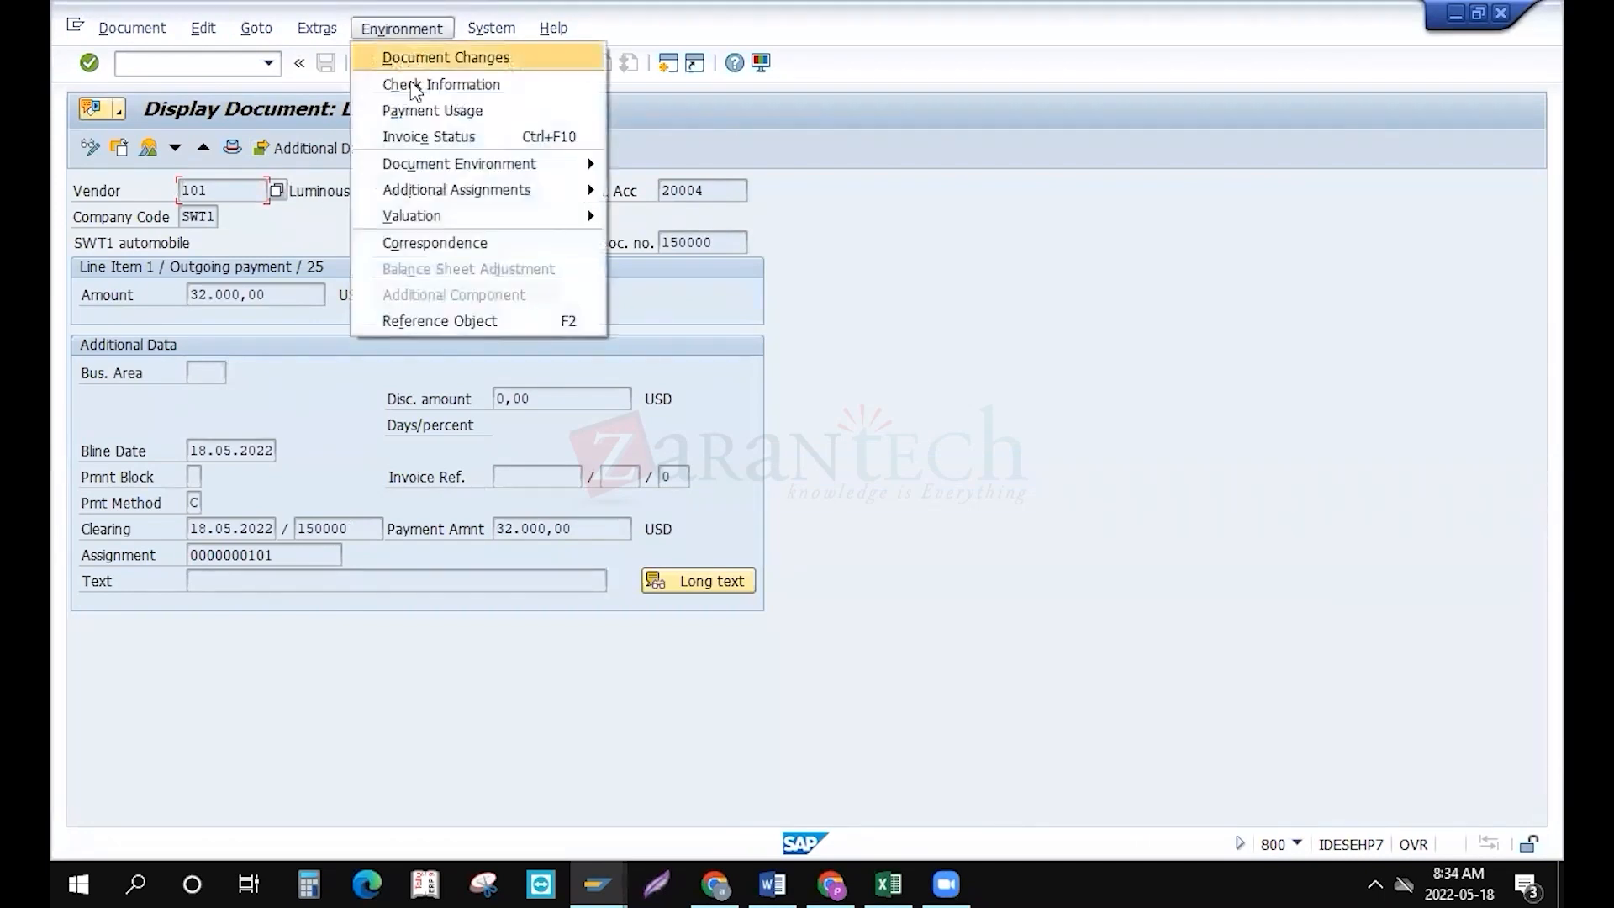
pyautogui.click(420, 102)
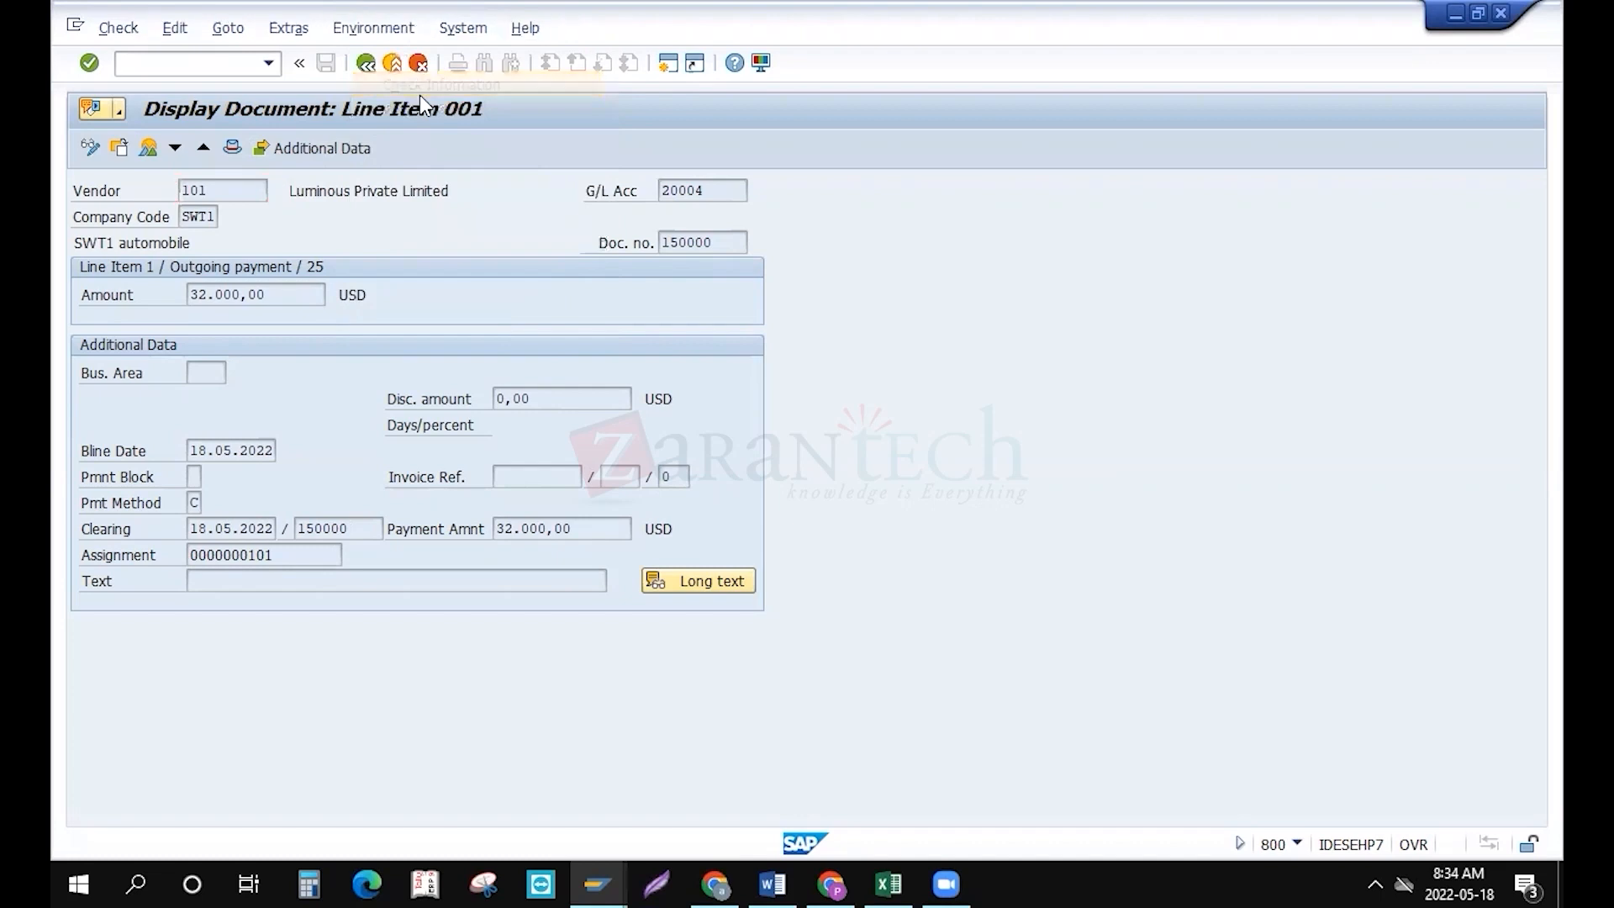
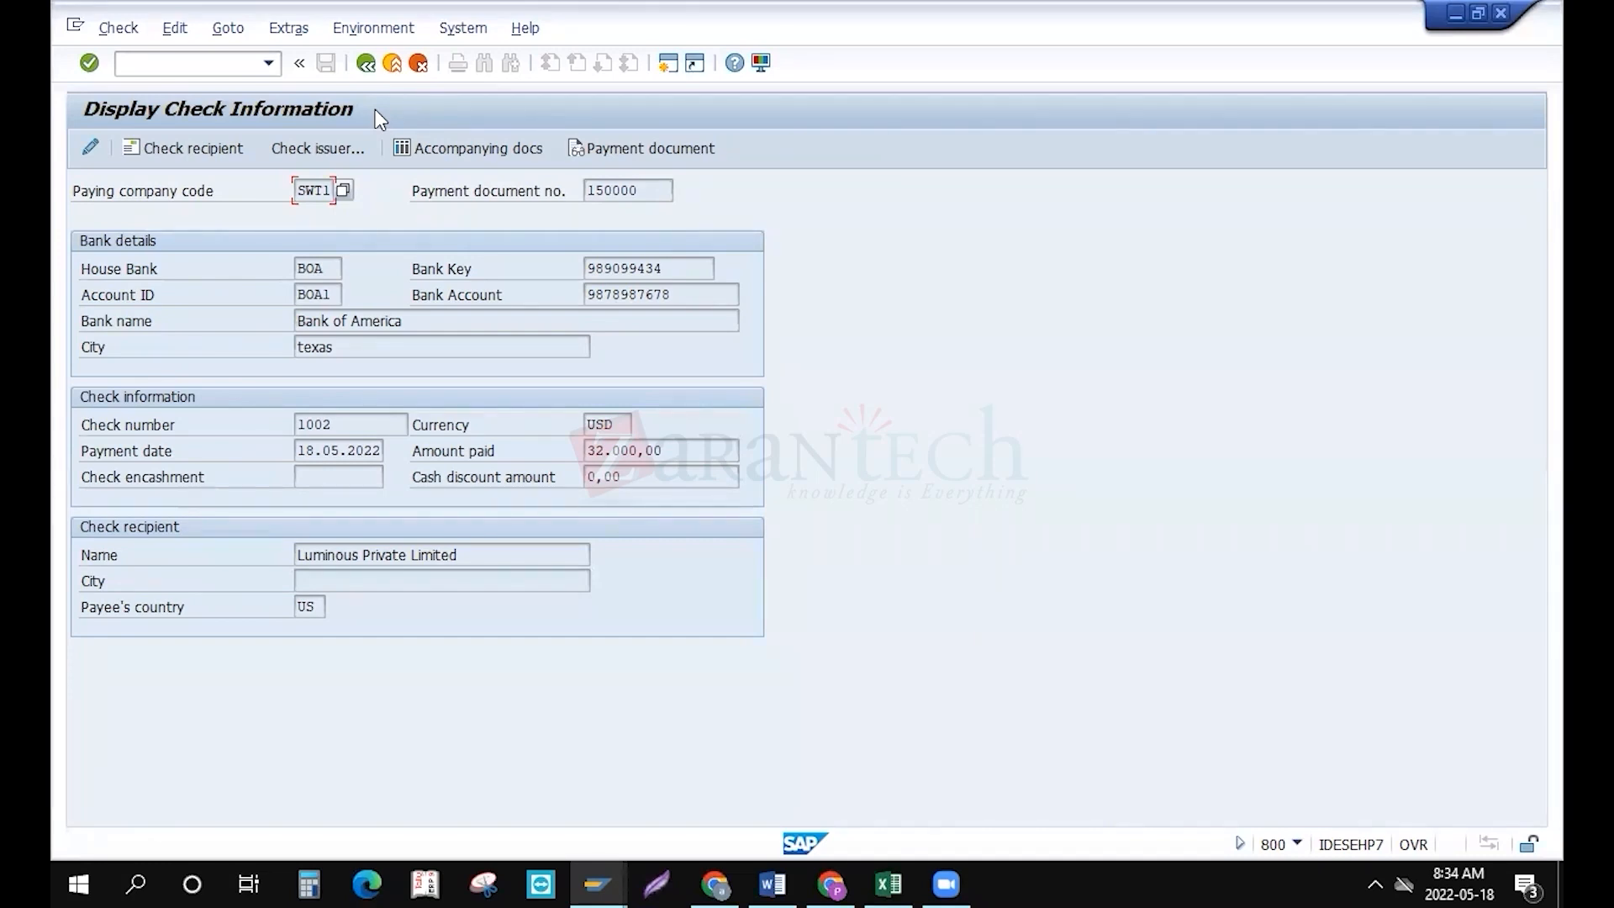
pyautogui.click(366, 64)
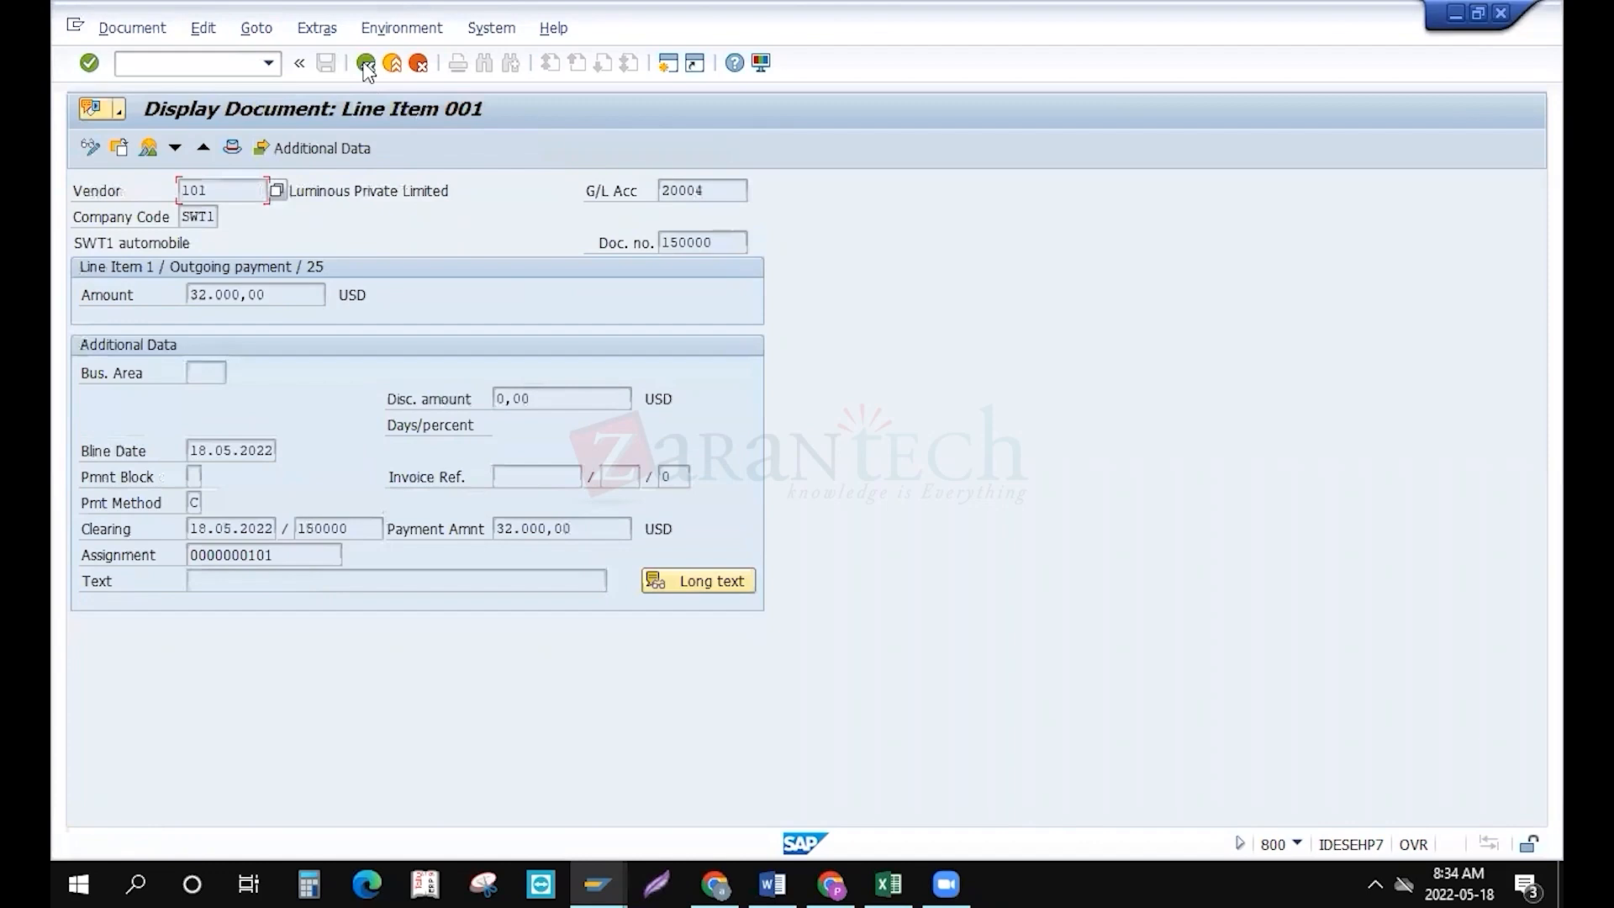
pyautogui.click(366, 65)
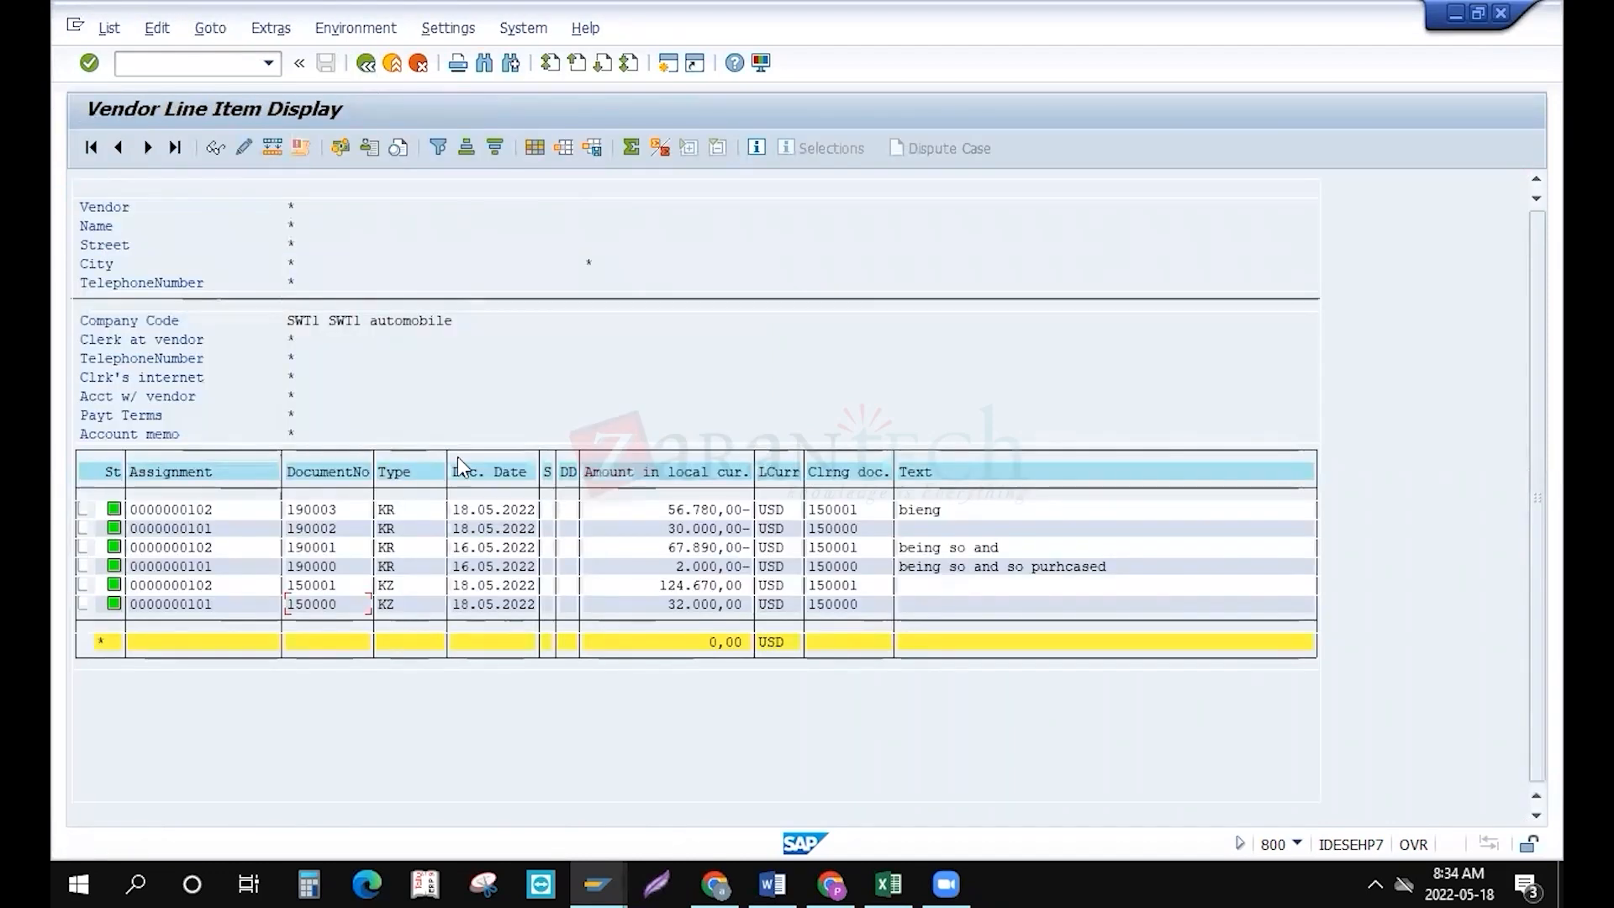
pyautogui.press('F3')
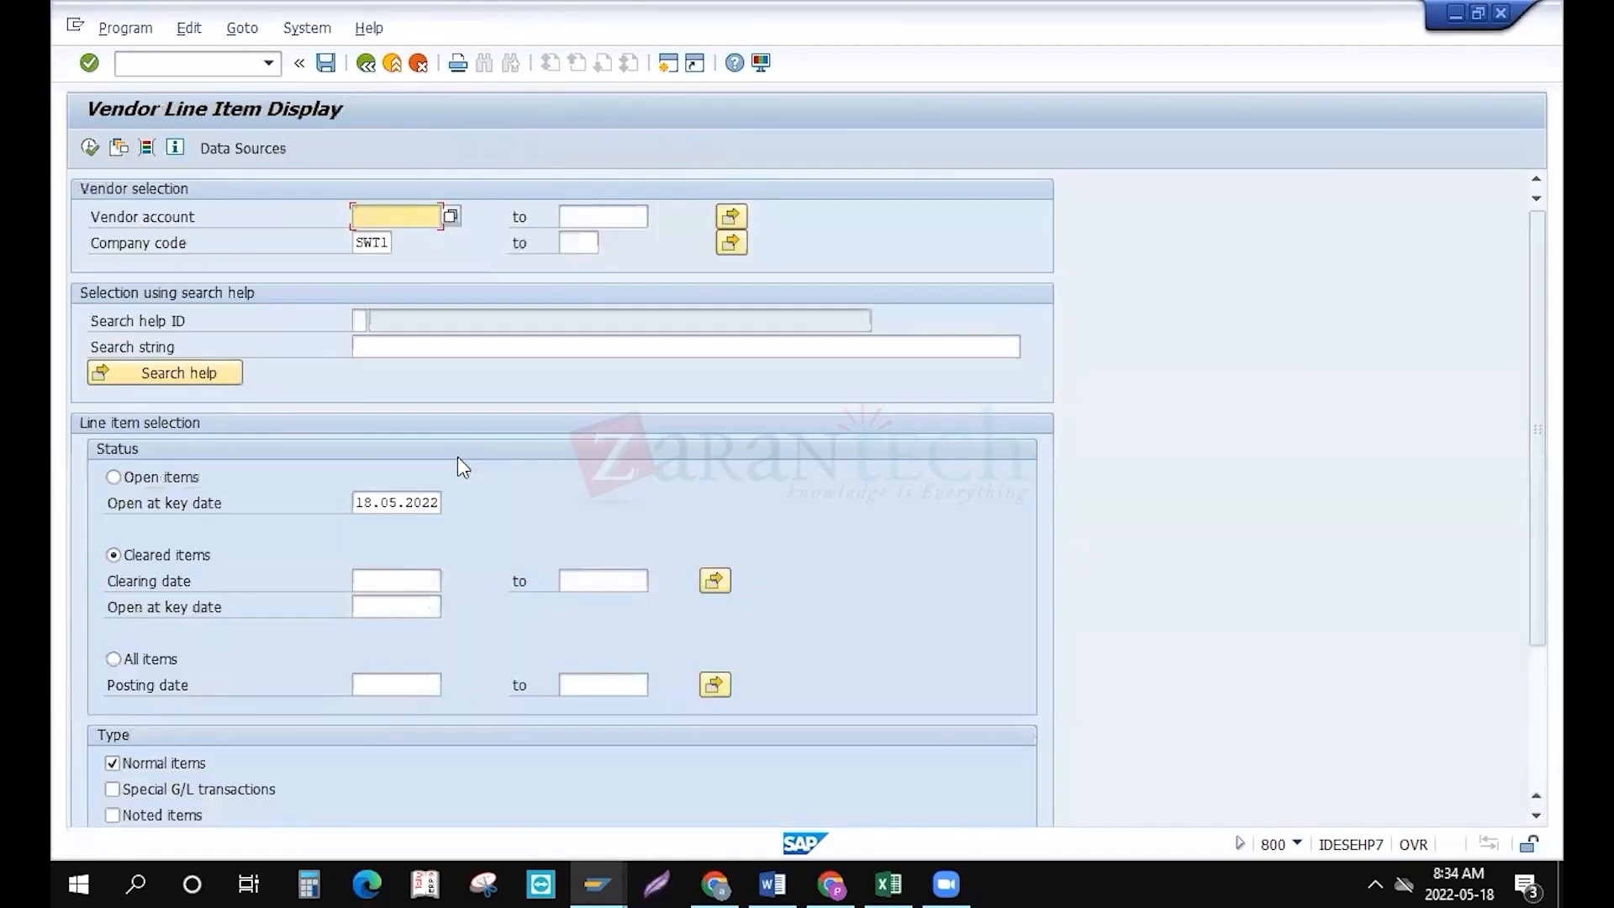
# Switch to the Automatic Payment Program slides in the browser and advance to Step 7, Create Payment Medium Format
pyautogui.hotkey('alt', 'Tab')
pyautogui.hotkey('alt', 'Tab')
pyautogui.hotkey('alt', 'Tab')
pyautogui.hotkey('alt', 'Tab')
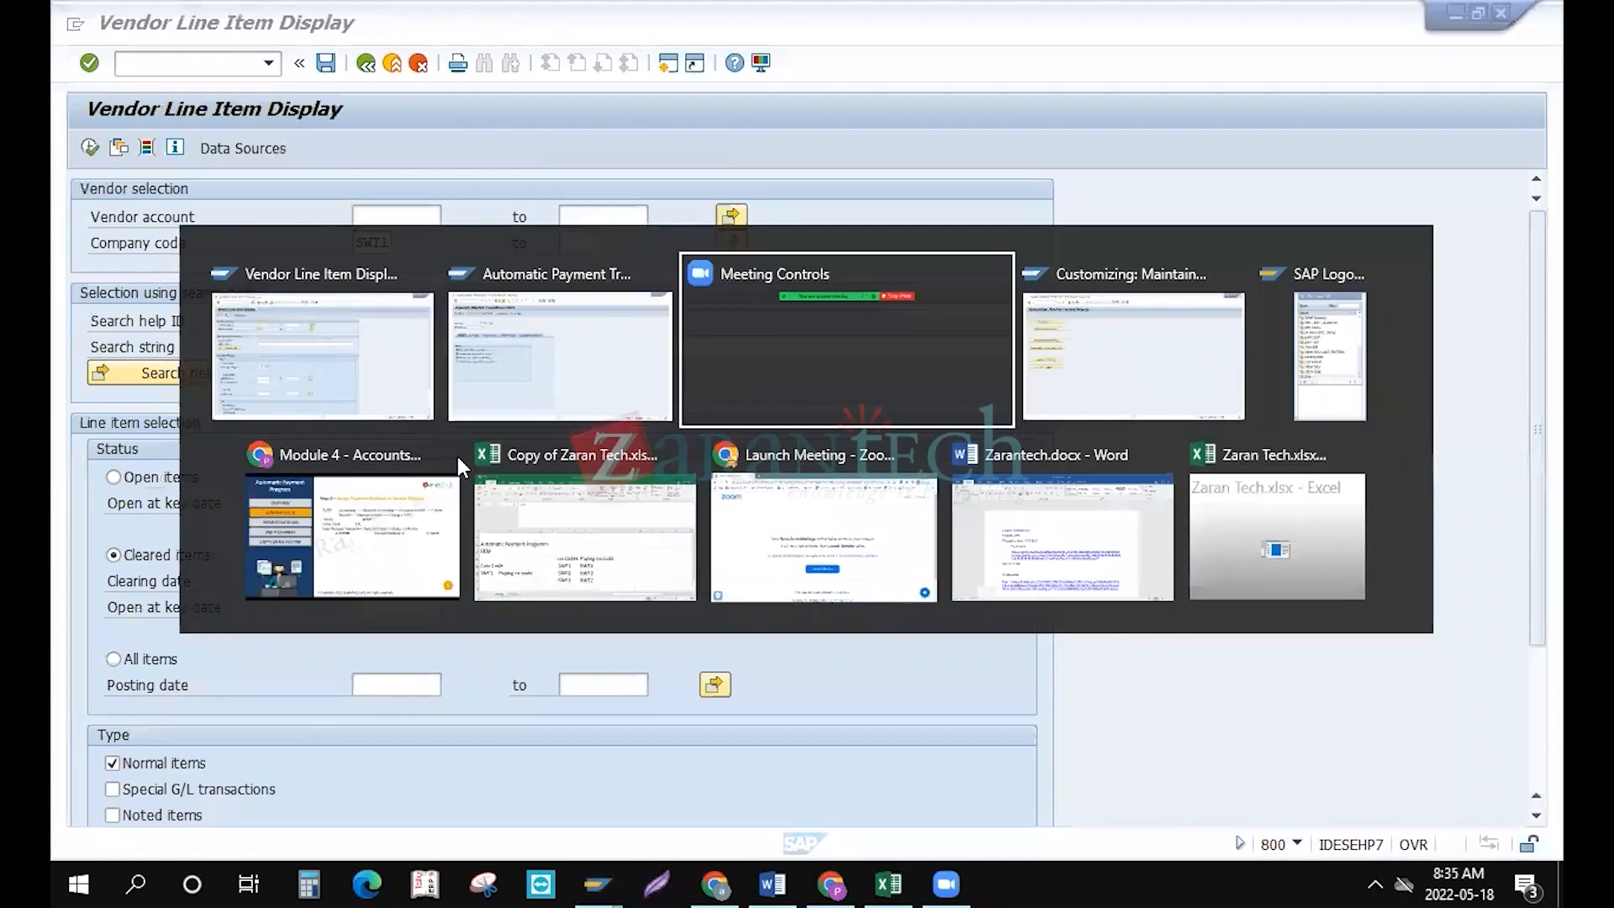
pyautogui.hotkey('alt', 'Tab')
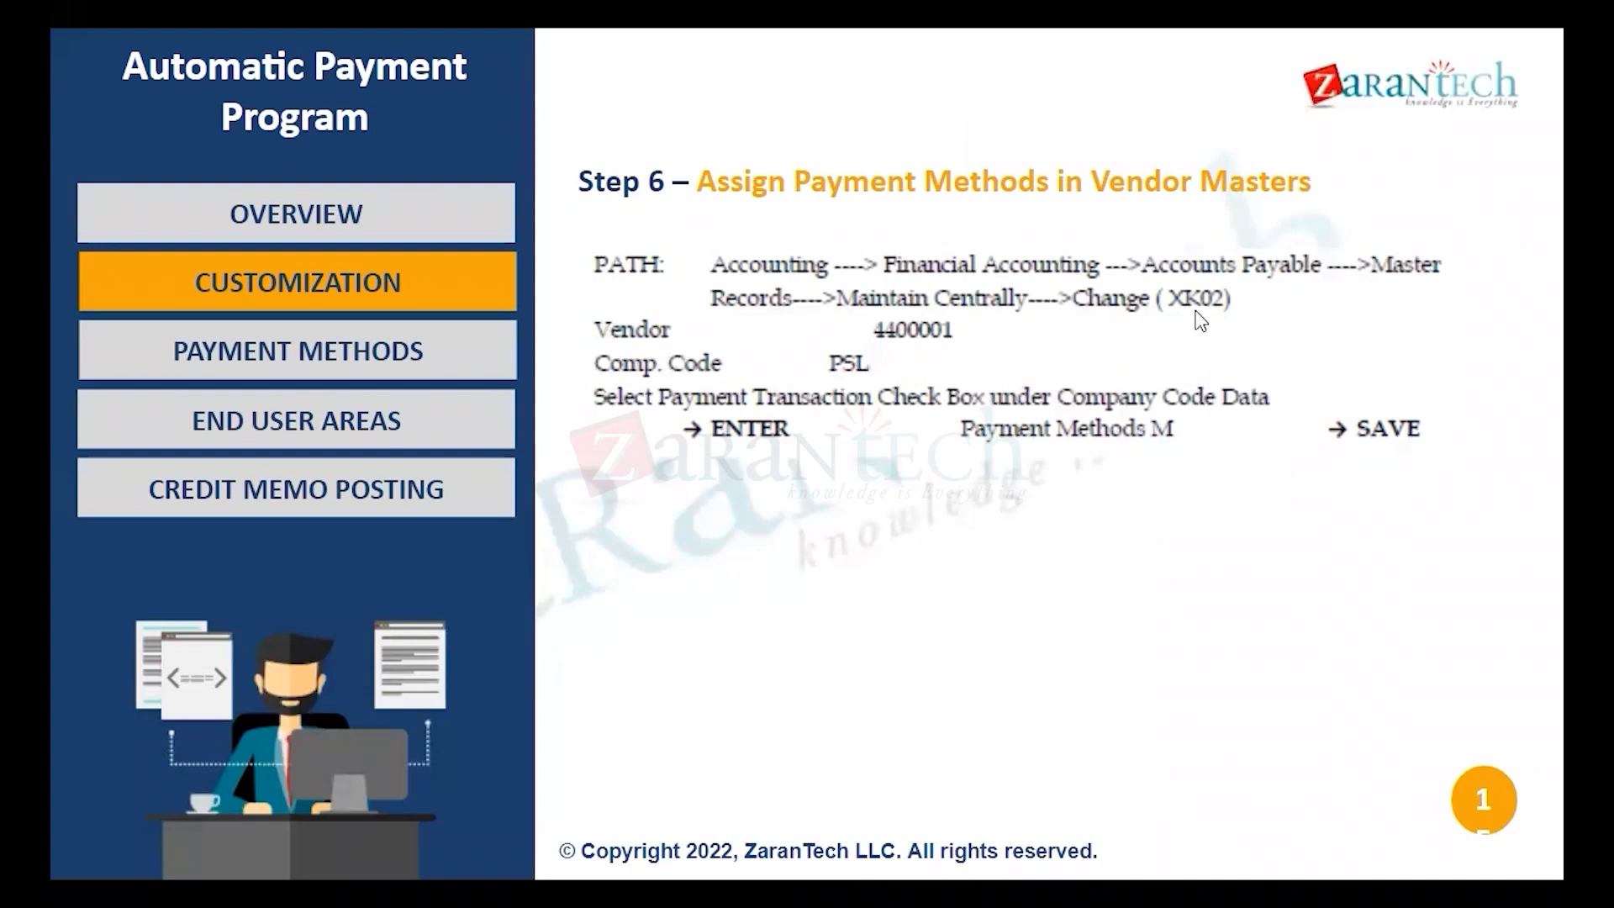
pyautogui.click(1152, 481)
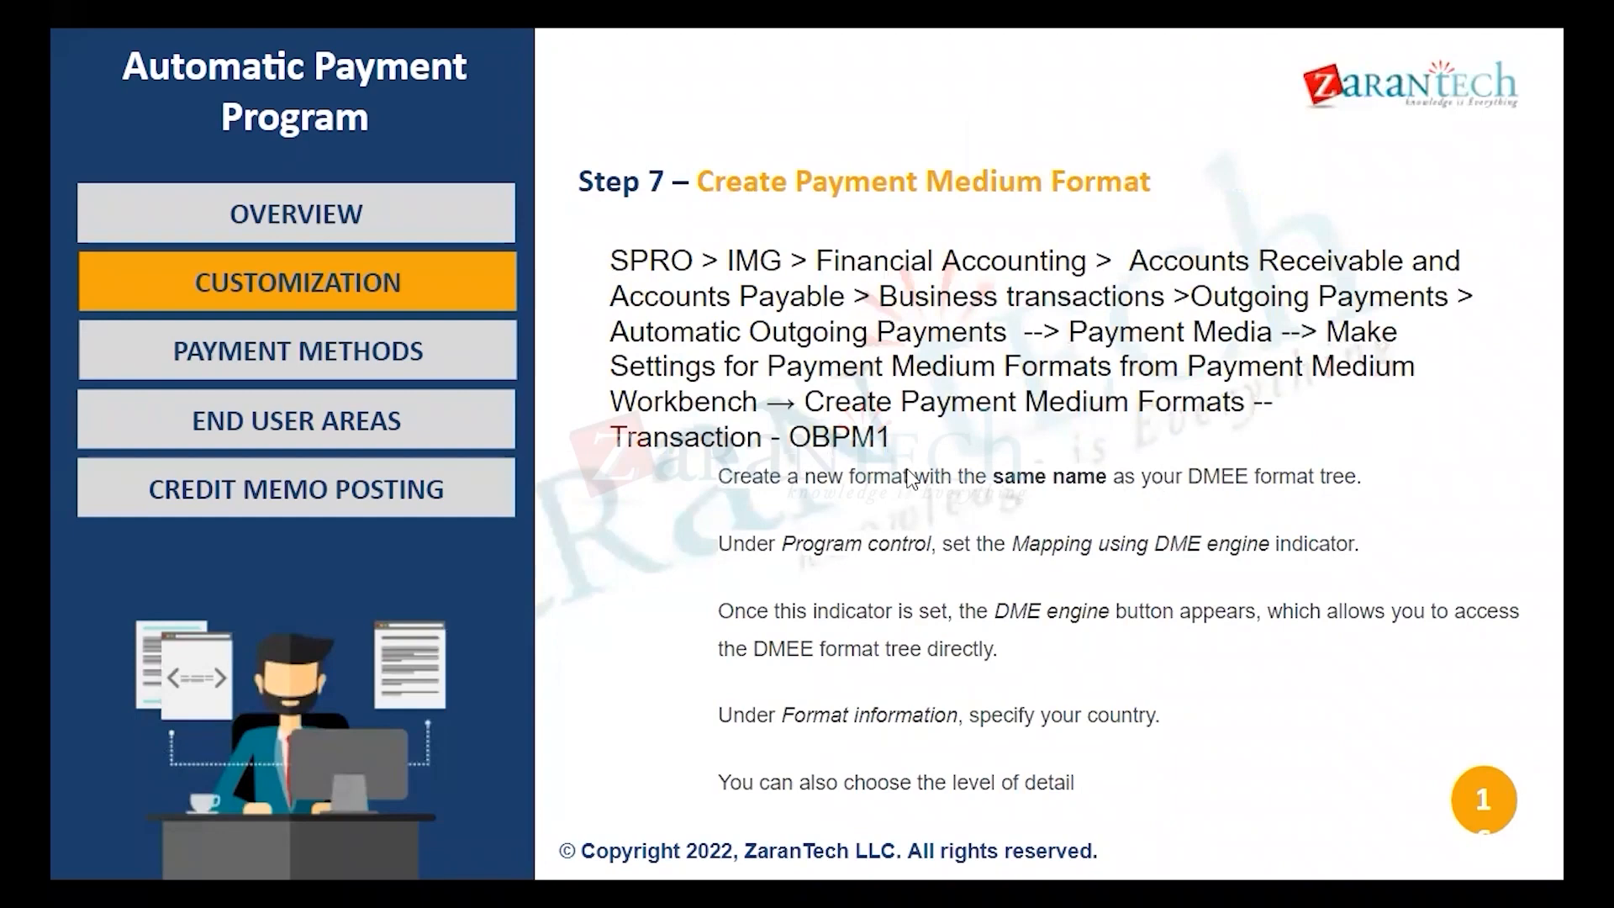
# Switch back to SAP, start the customizing transaction spro and display the SAP Reference IMG
pyautogui.hotkey('alt', 'Tab')
pyautogui.hotkey('alt', 'Tab')
pyautogui.hotkey('alt', 'Tab')
pyautogui.press('F3')
pyautogui.write('/nspro')
pyautogui.press('Return')
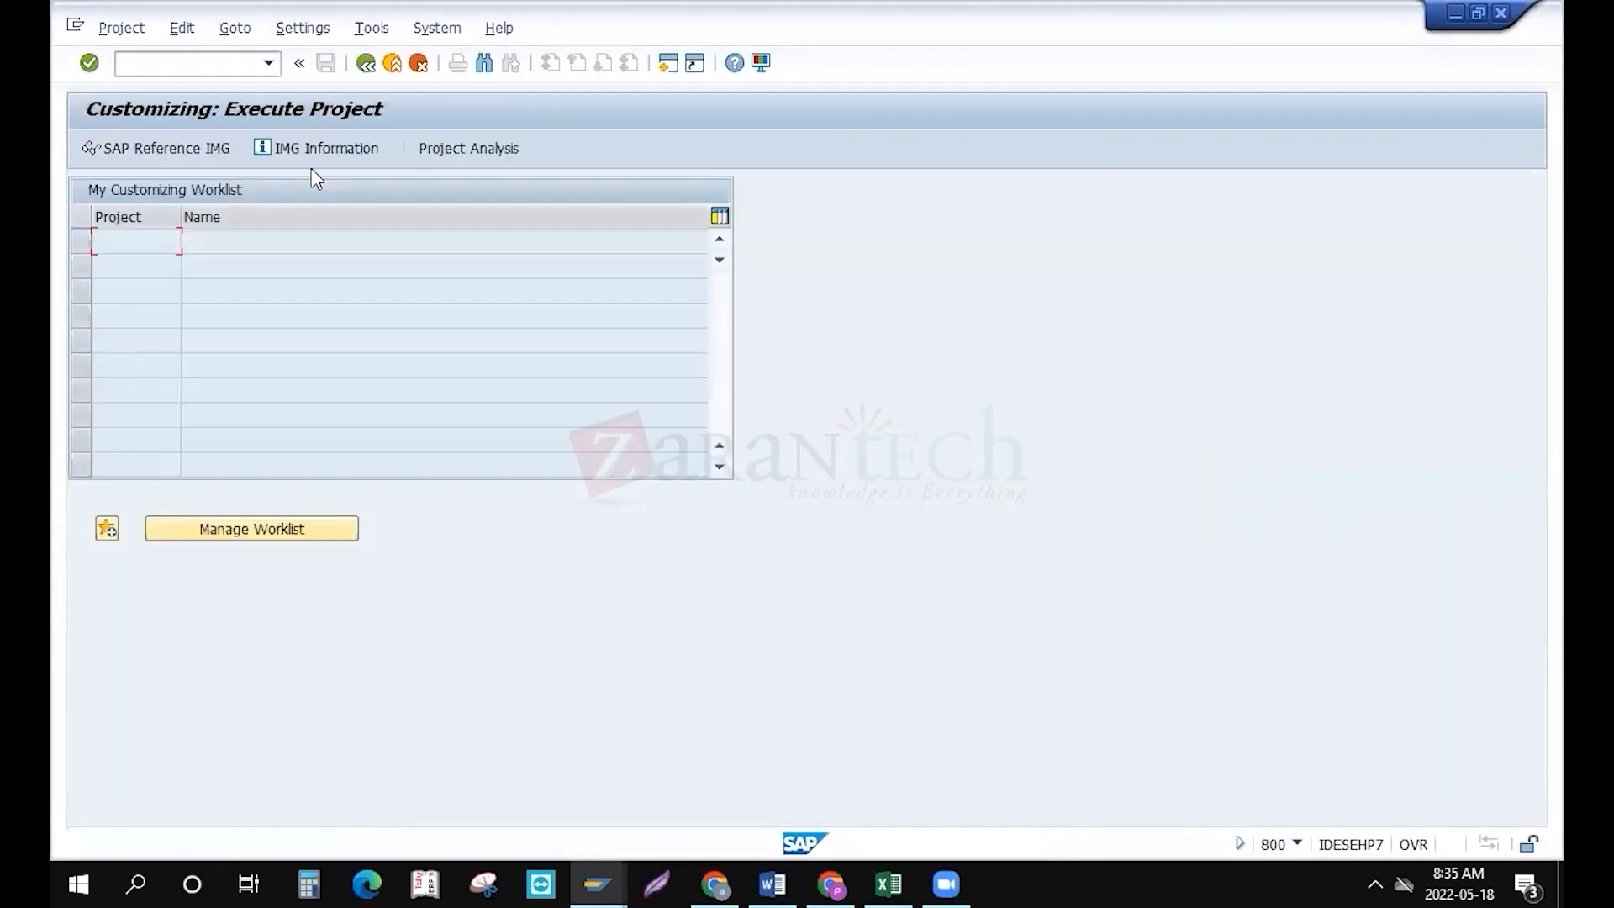
pyautogui.click(166, 148)
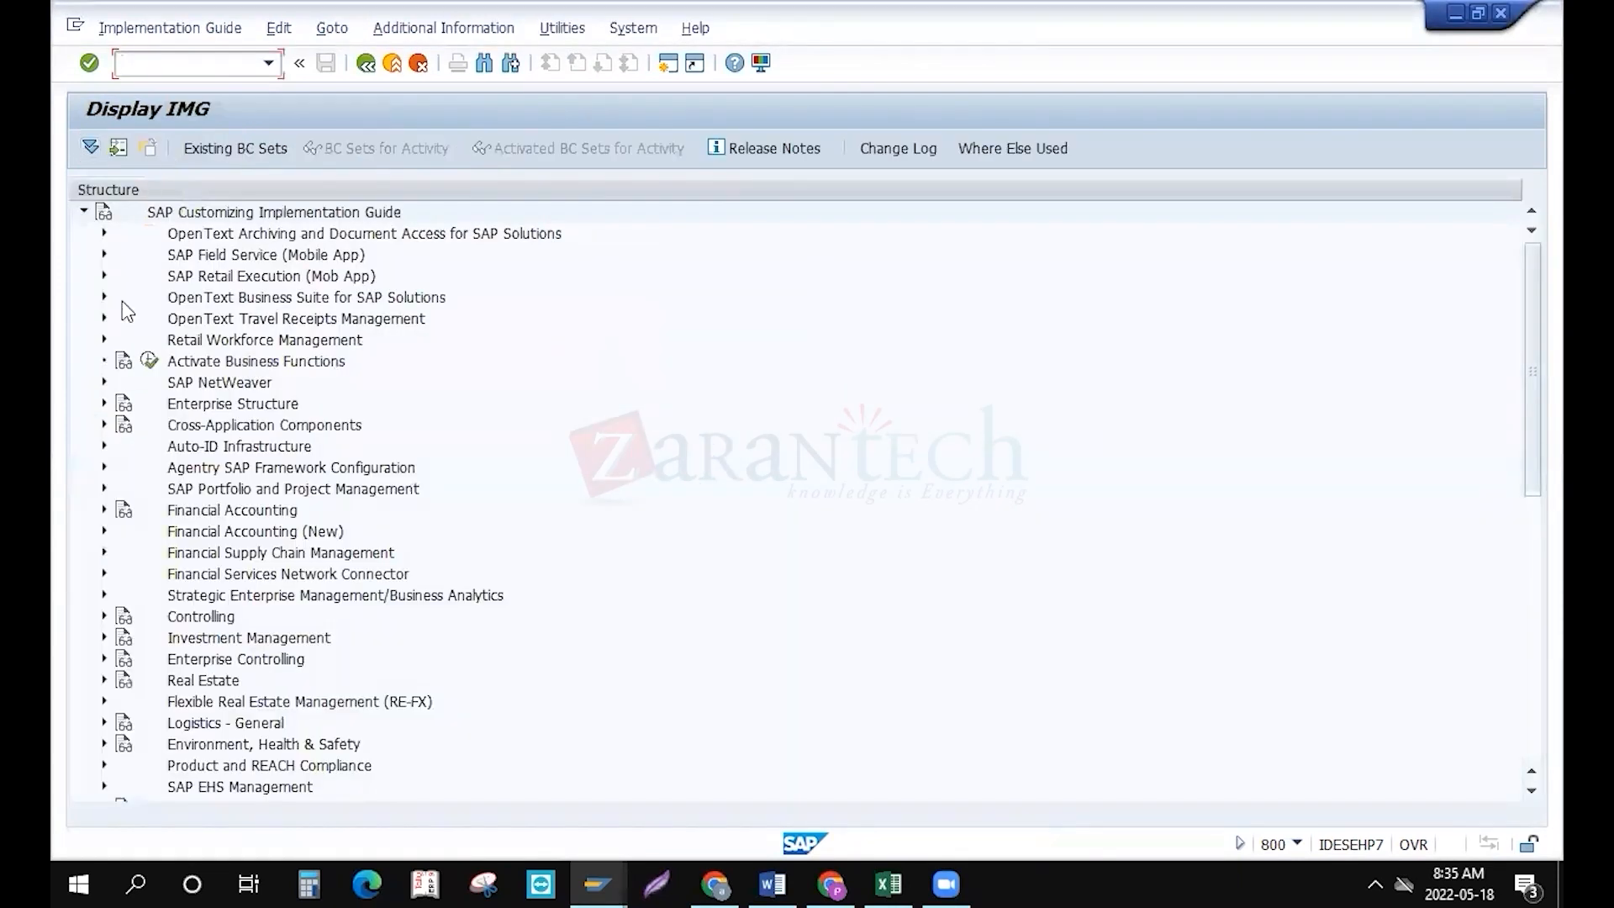
pyautogui.click(104, 510)
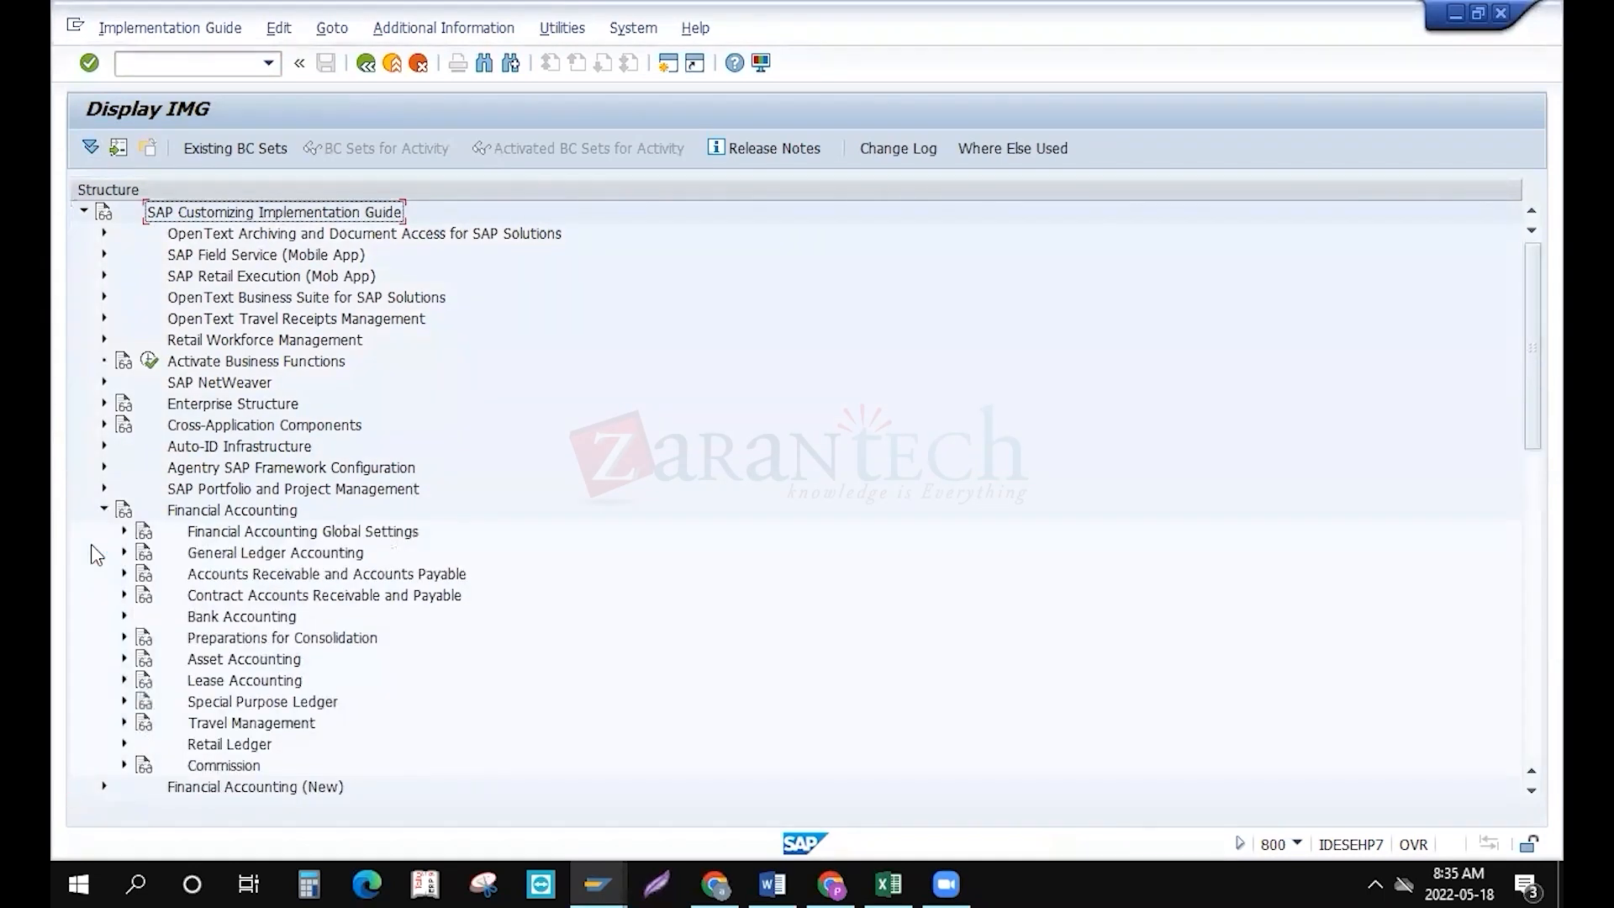
pyautogui.click(124, 531)
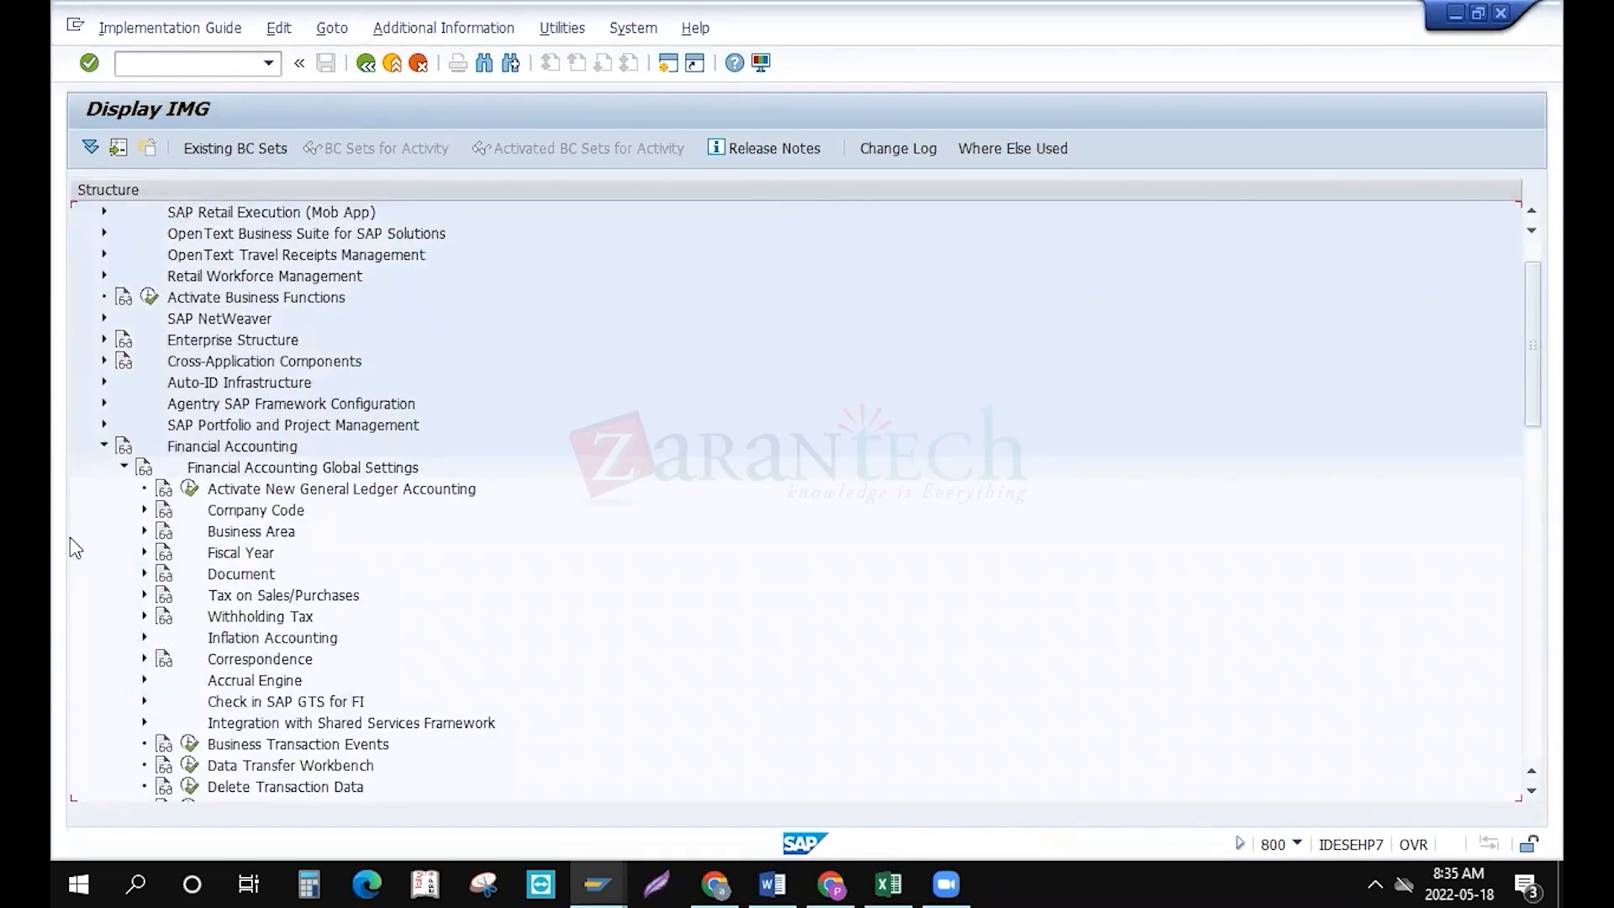
pyautogui.click(123, 468)
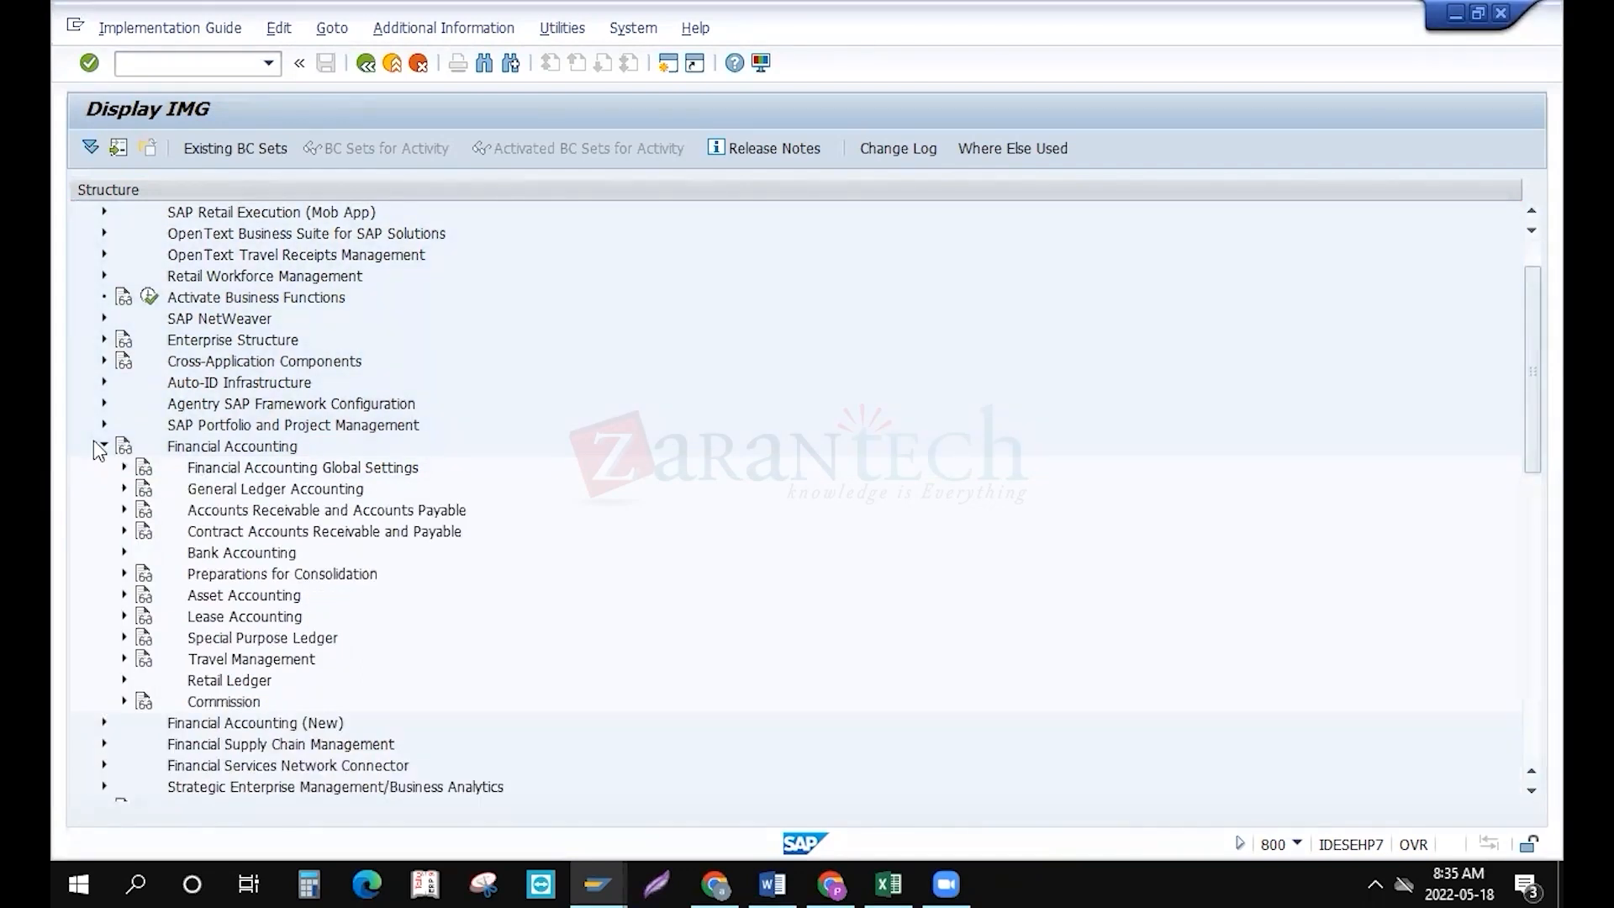
pyautogui.click(100, 447)
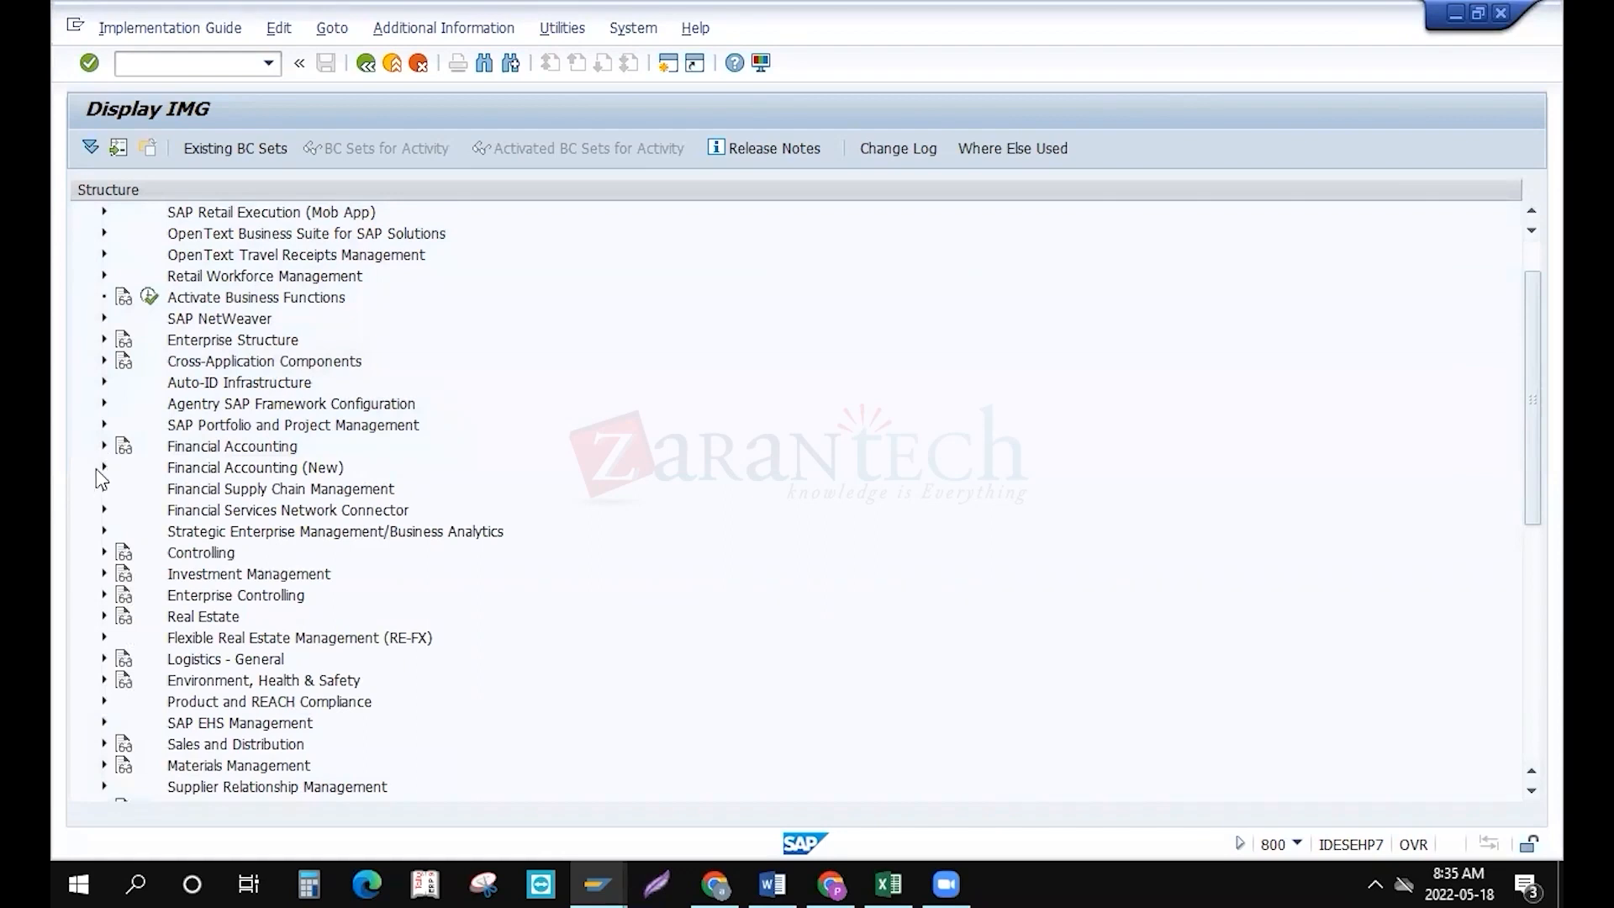
# Expand Financial Accounting (New), Accounts Receivable and Accounts Payable, and Business Transactions in the IMG structure
pyautogui.click(97, 469)
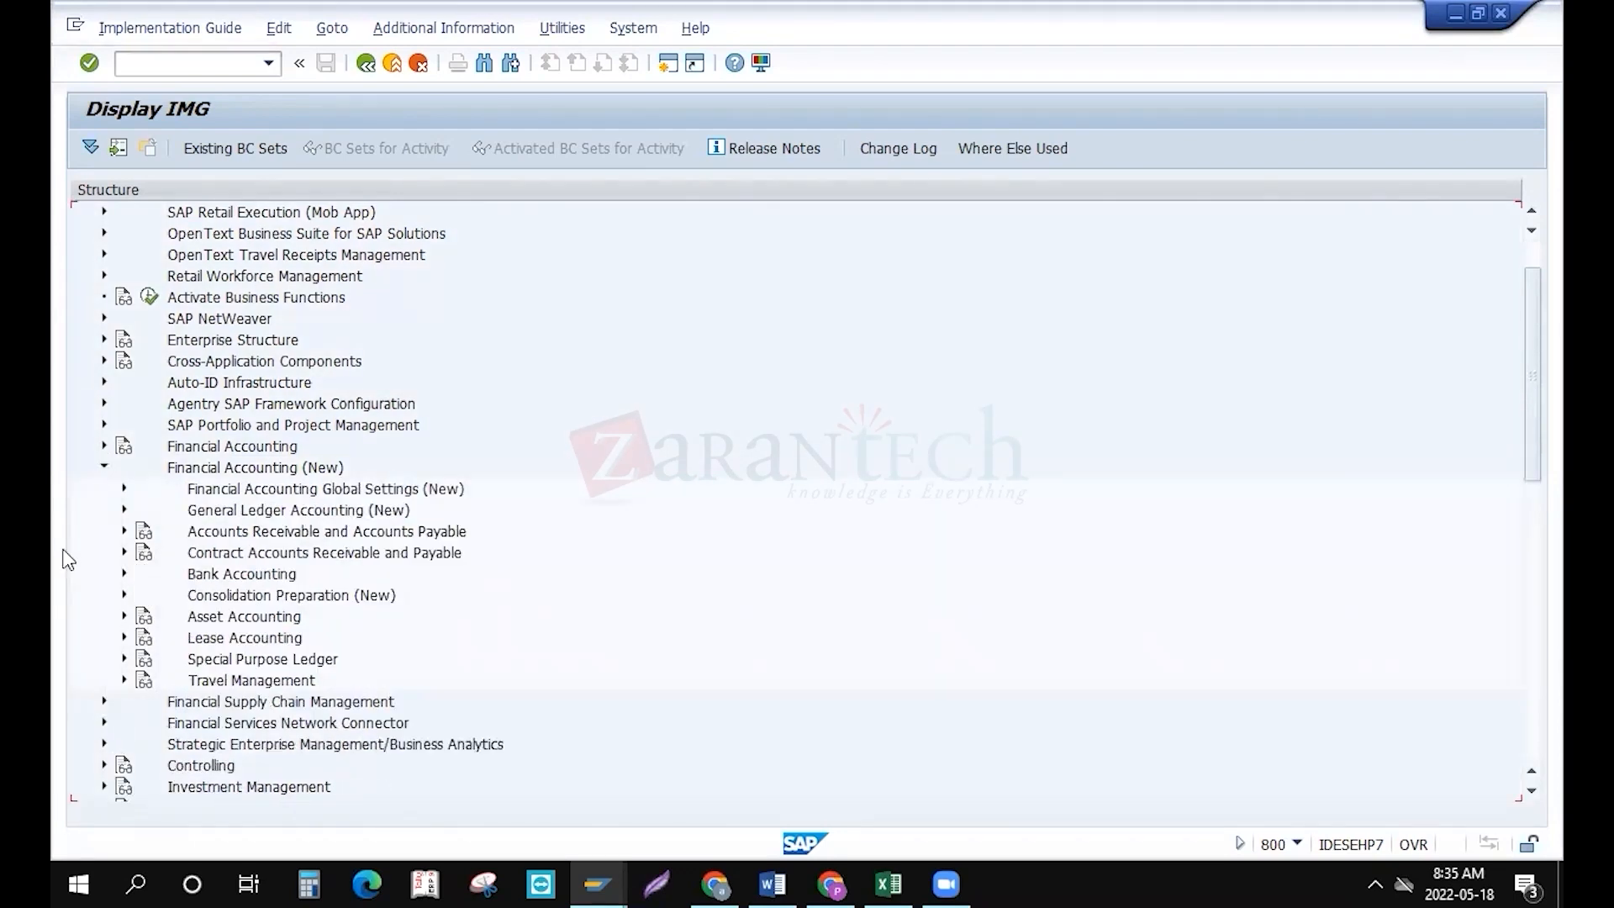
pyautogui.click(125, 533)
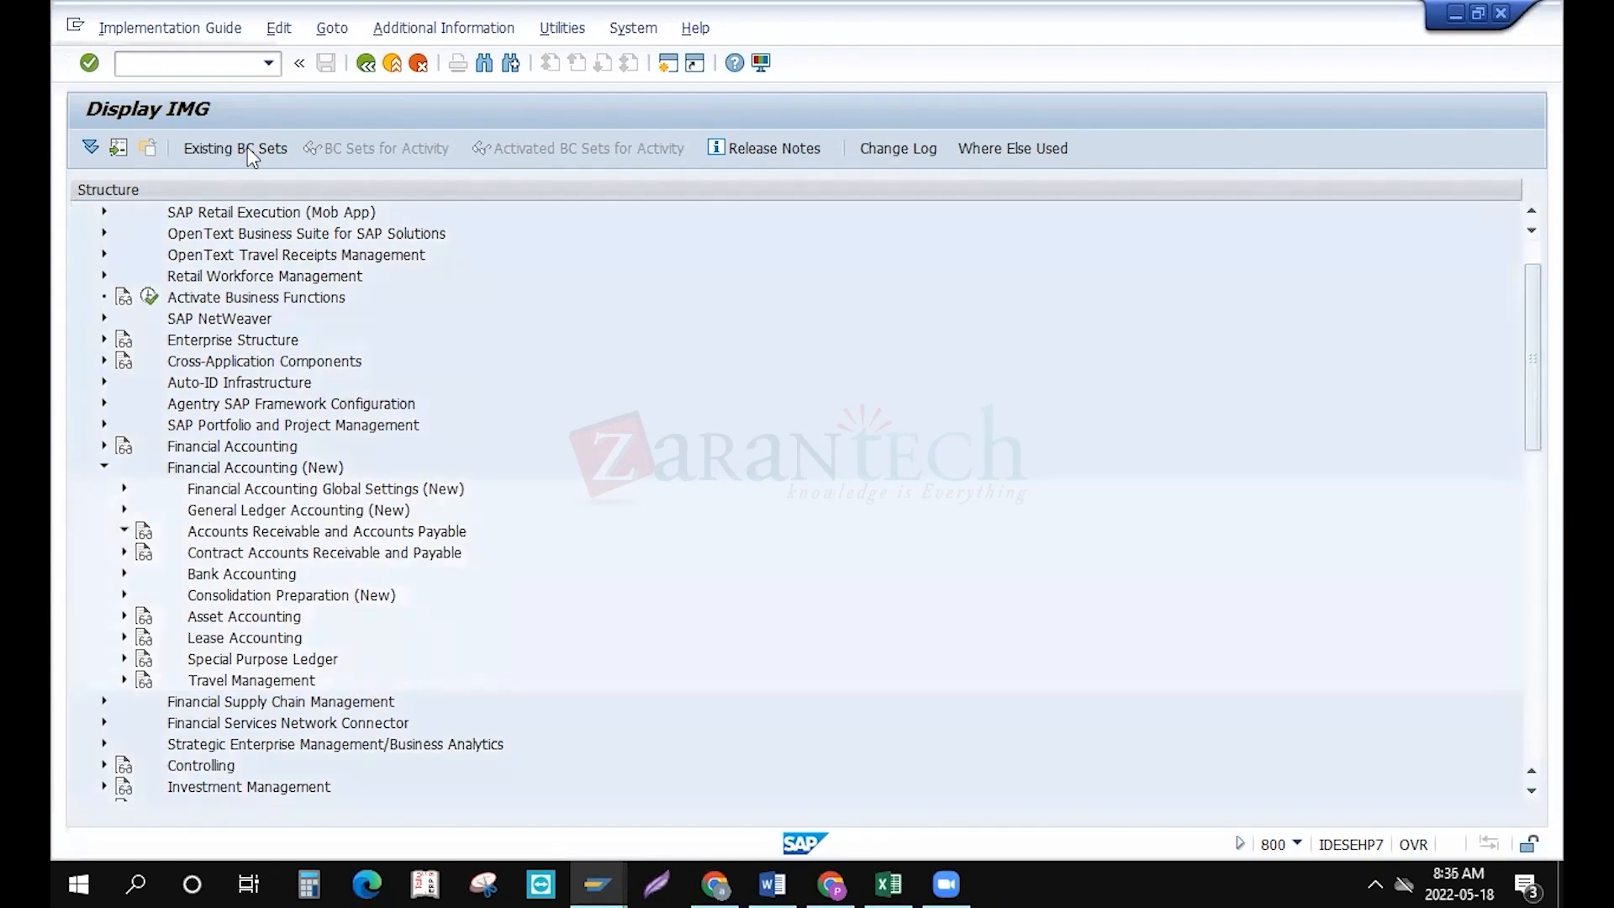
pyautogui.click(249, 151)
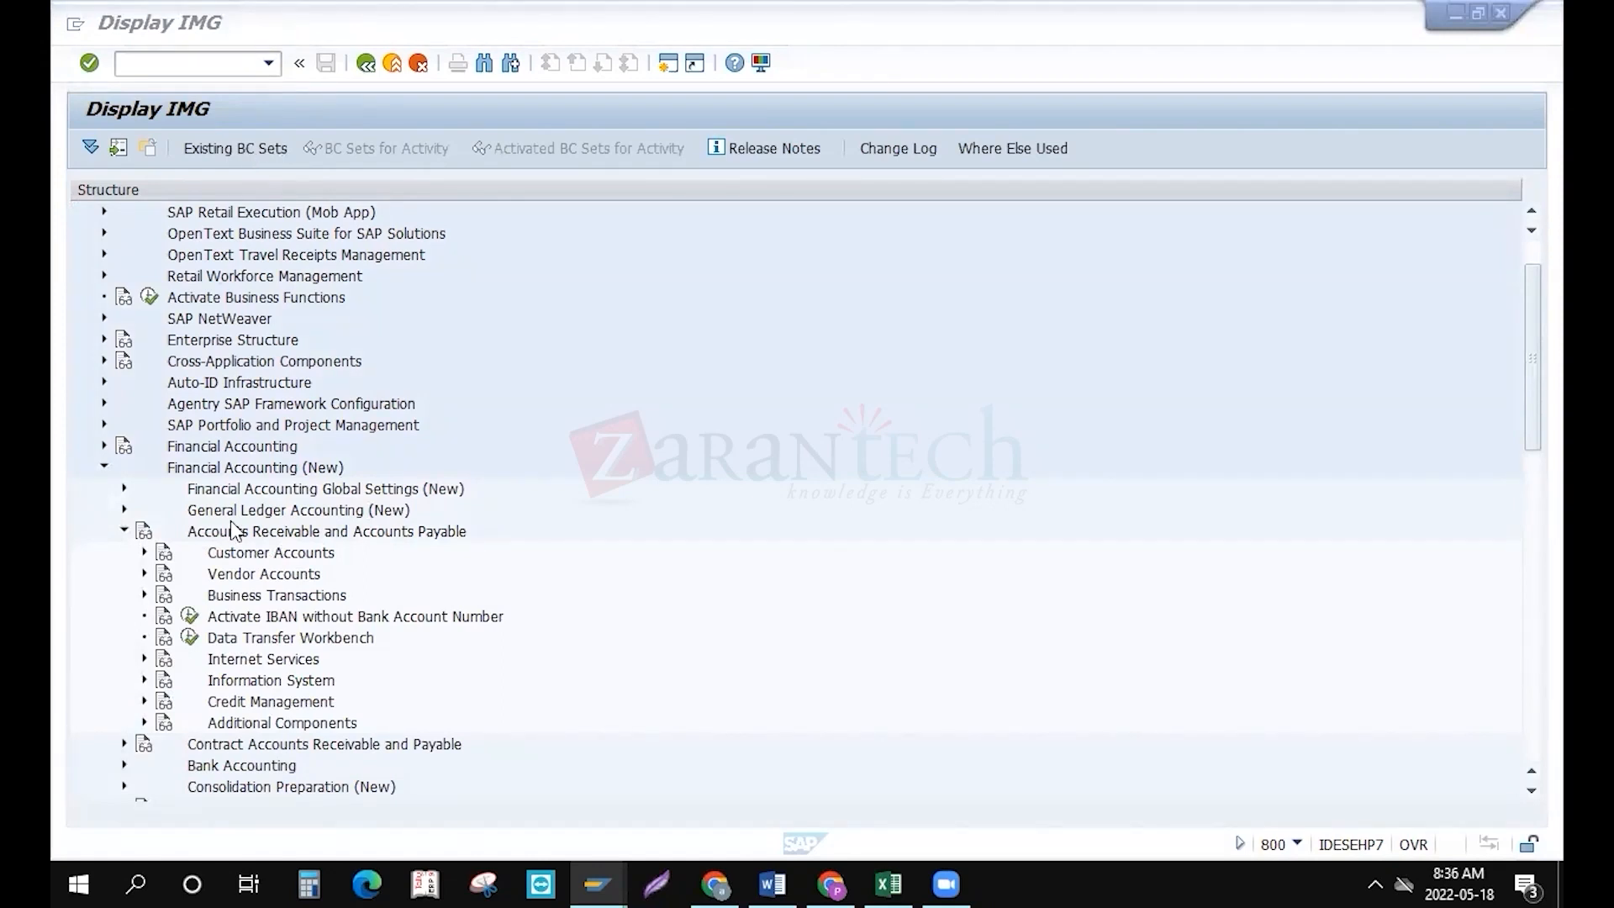
pyautogui.click(145, 595)
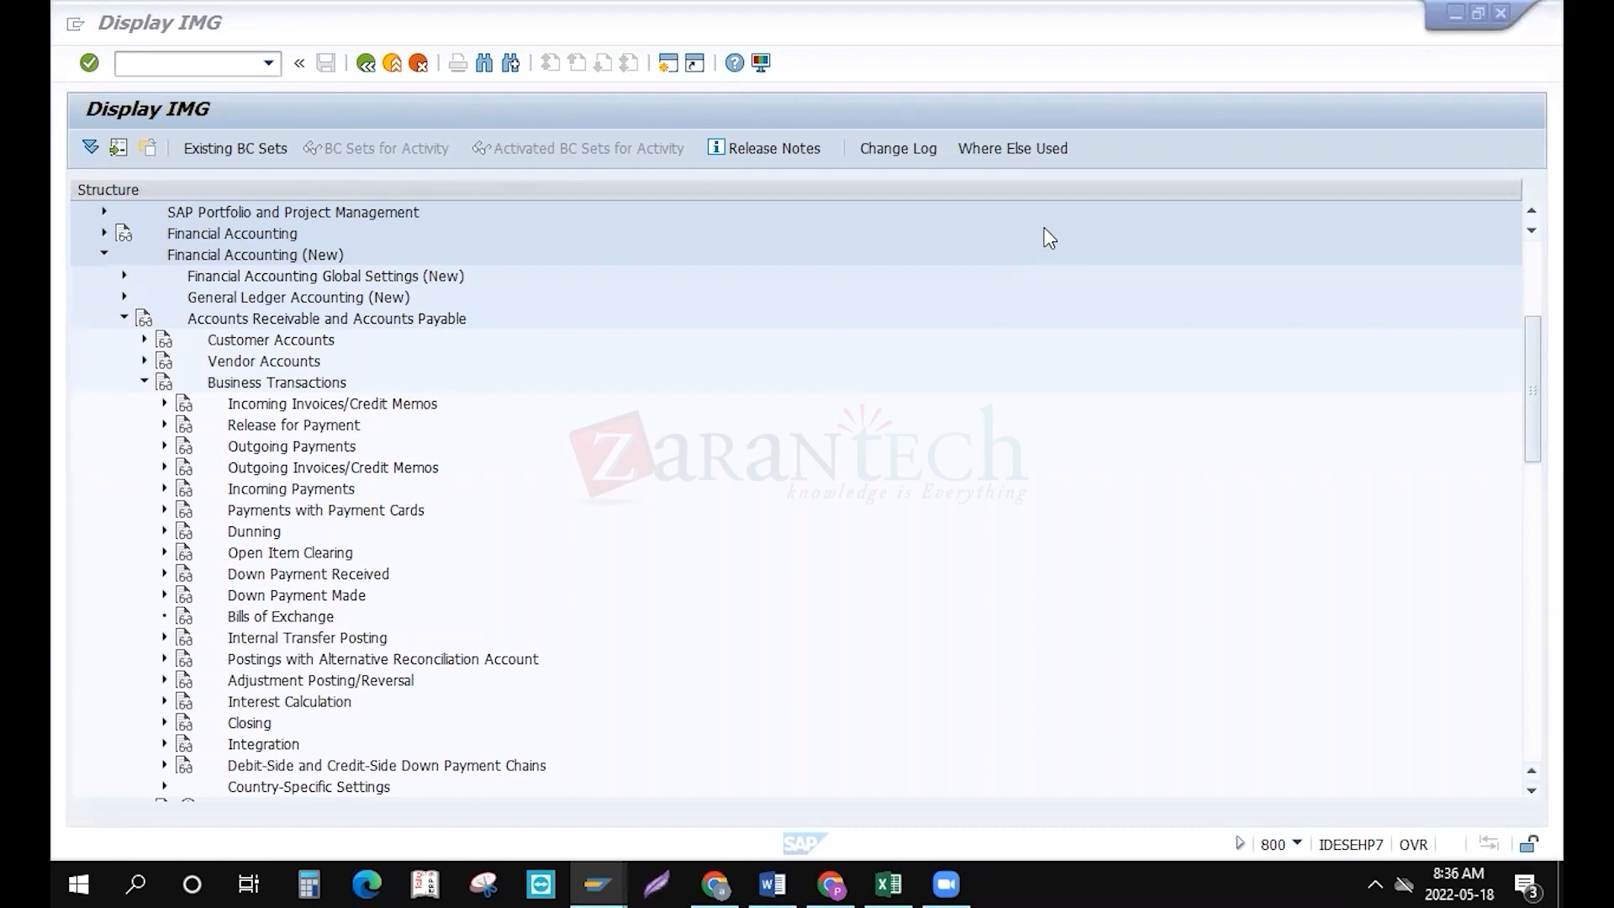
# Switch to the Step 7 Create Payment Medium Format slide in the browser and exit the full-screen slideshow
pyautogui.click(831, 880)
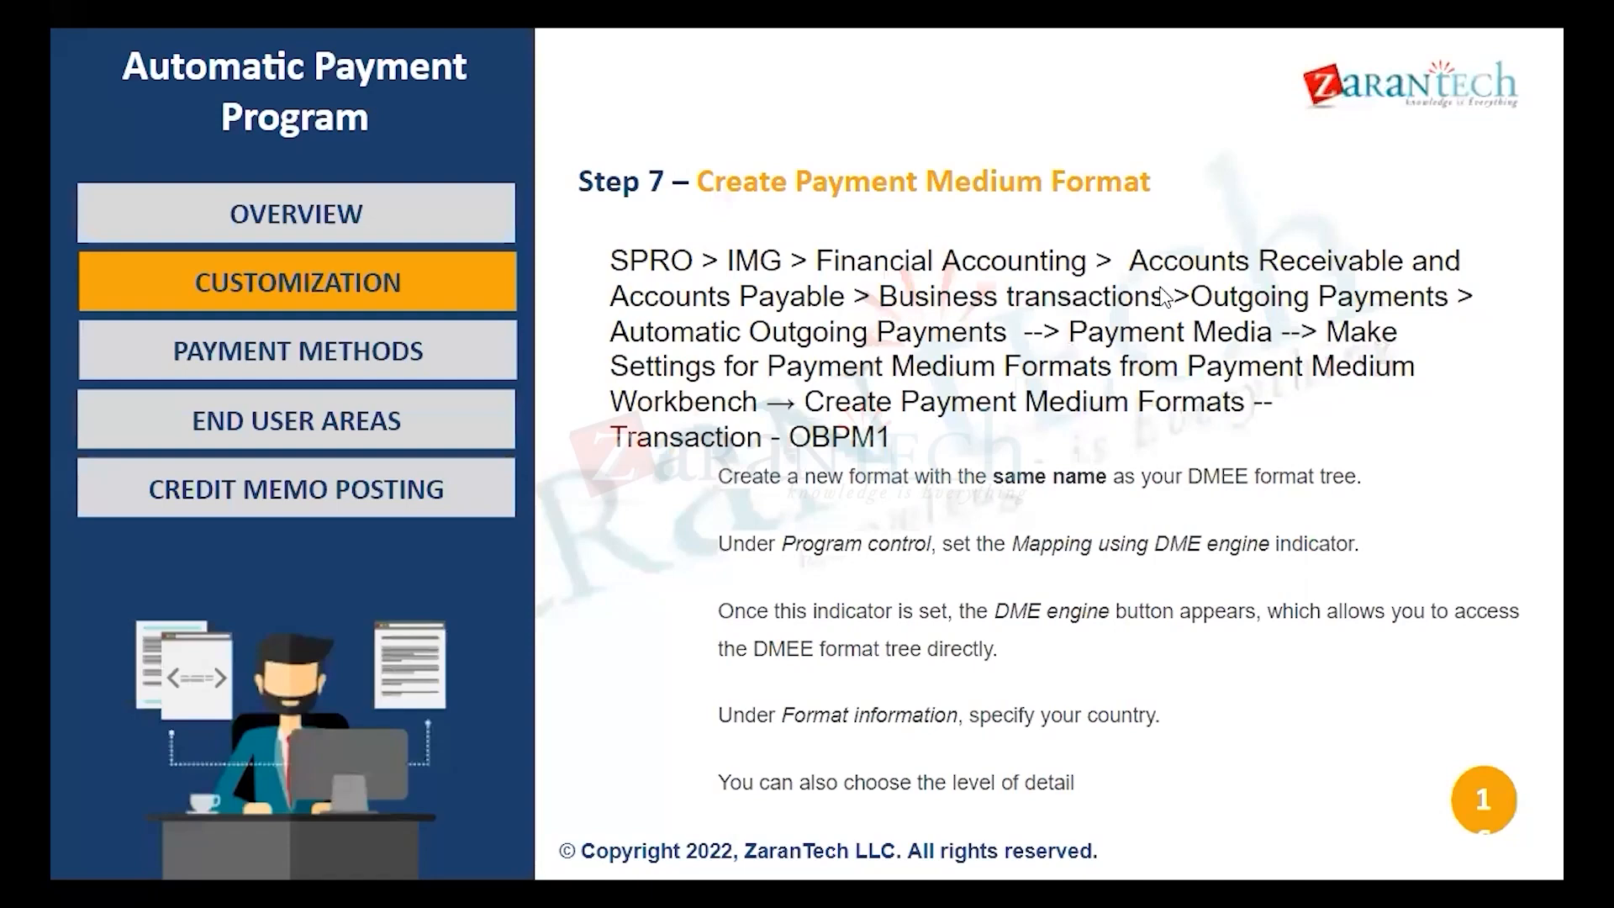
pyautogui.press('Escape')
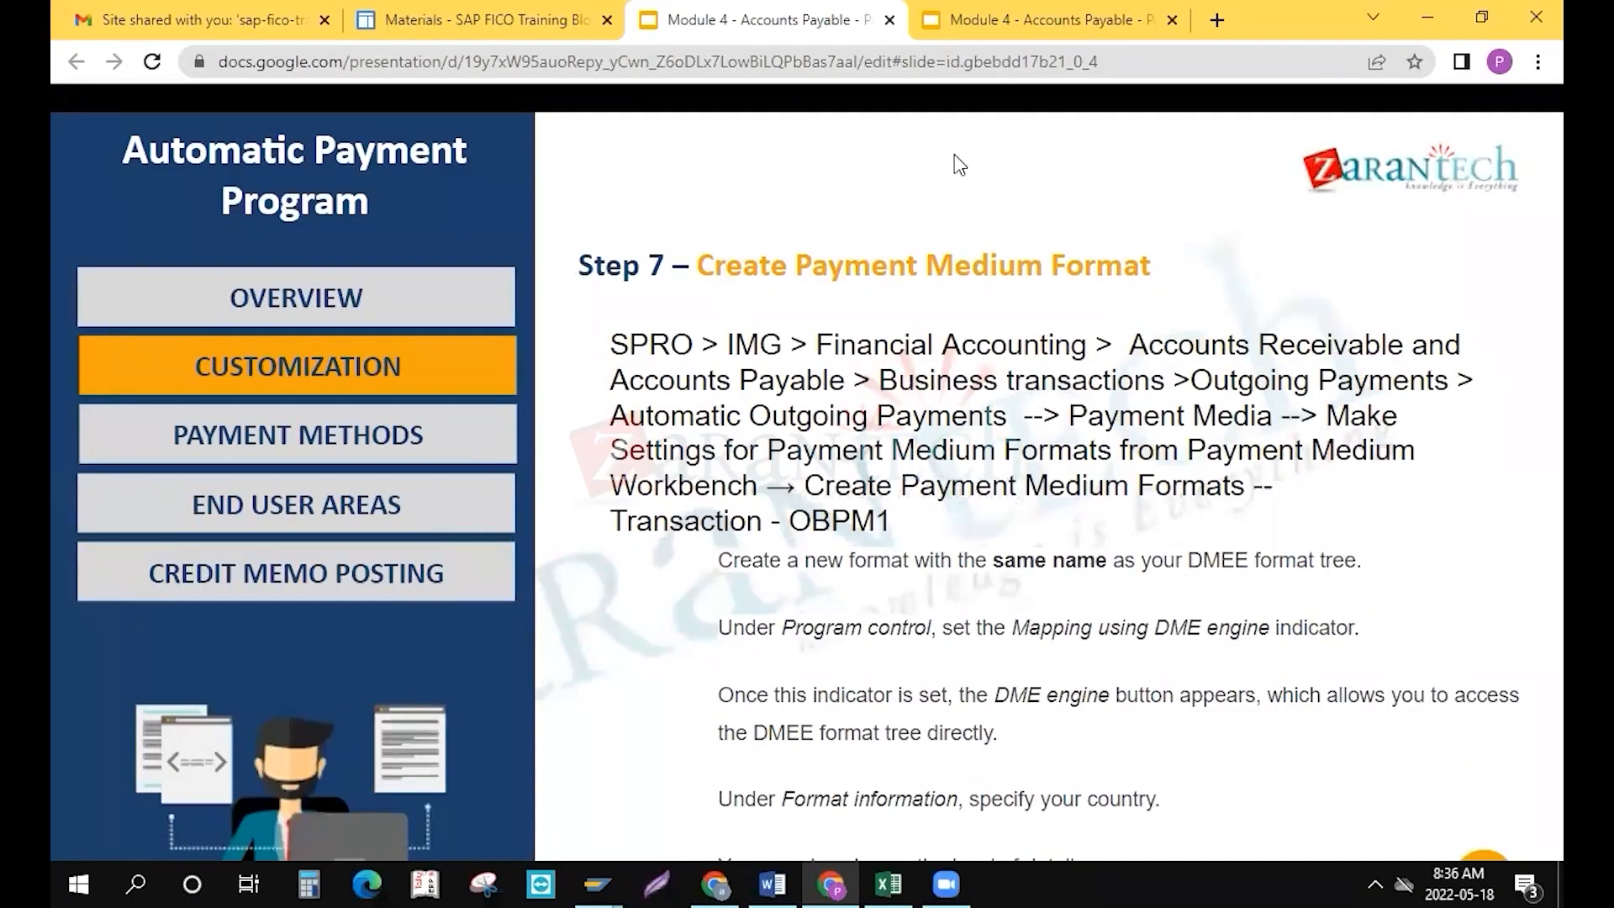